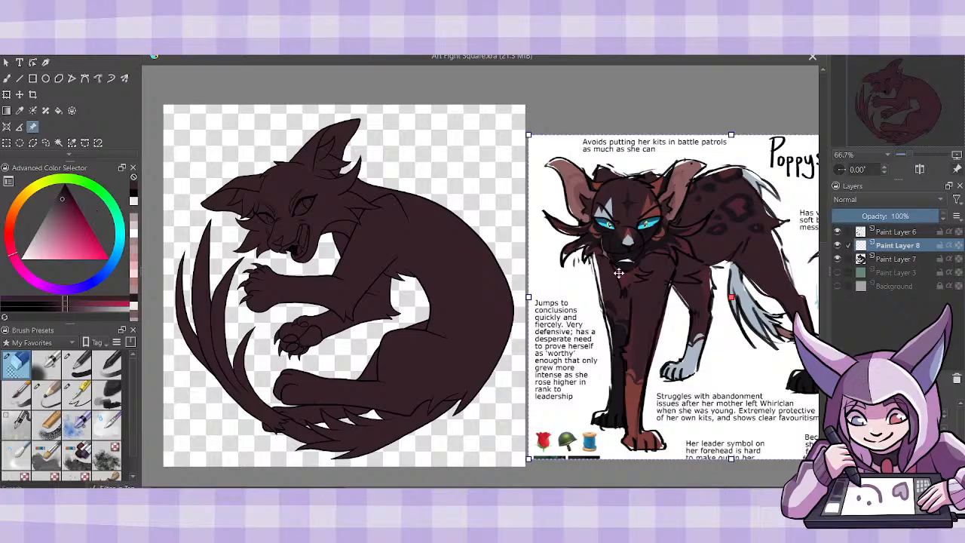
- Show the white Background layer and check the line art with Paint Layer 7's base fill temporarily hidden
left_click(837, 287)
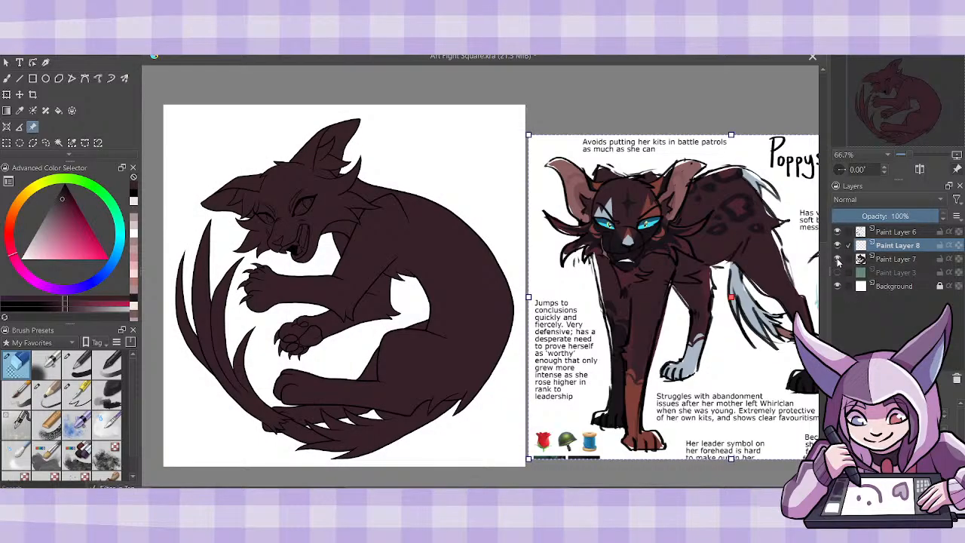
left_click(836, 259)
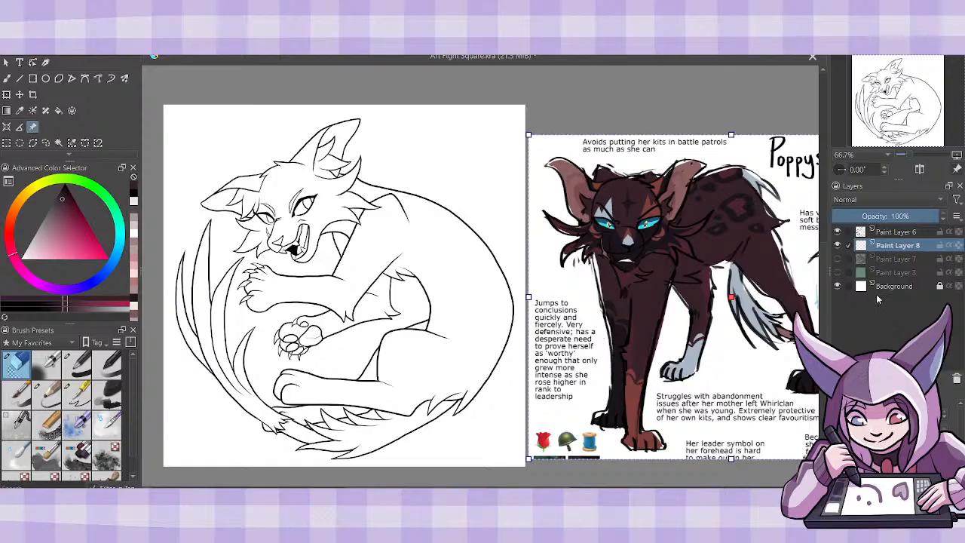
left_click(837, 259)
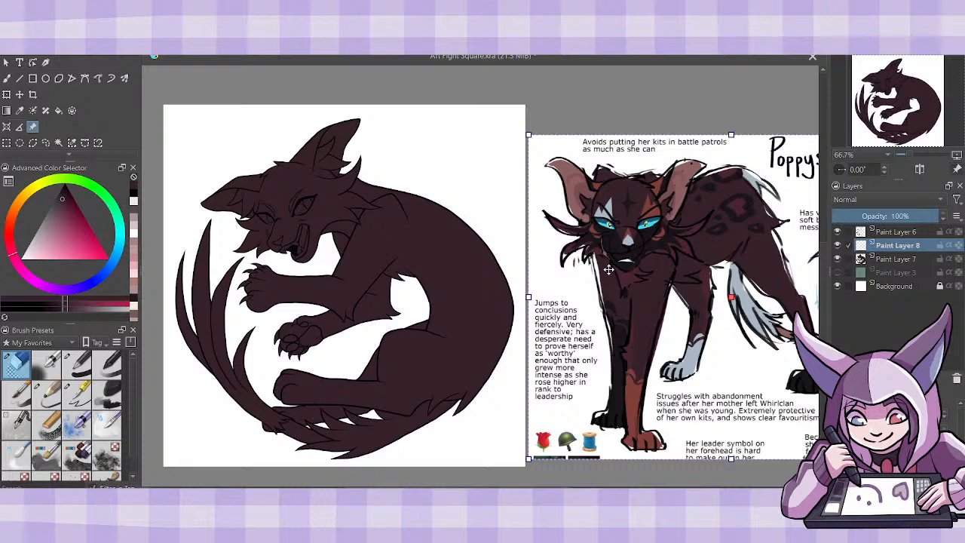
- Switch to the browser and examine Poppystar's reference sheet on the character profile page for markings and colors
key("alt+Tab")
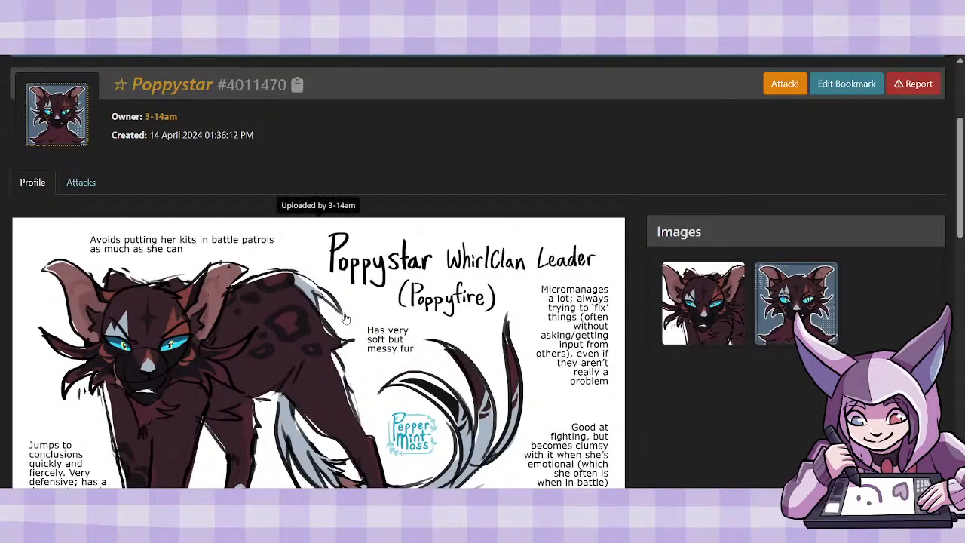
scroll(344, 318, "up", 1)
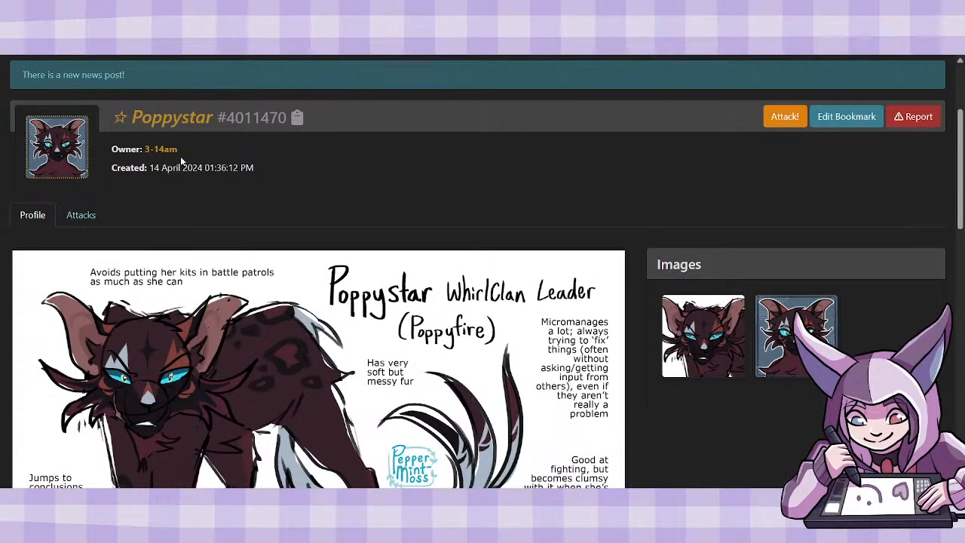
scroll(282, 209, "down", 2)
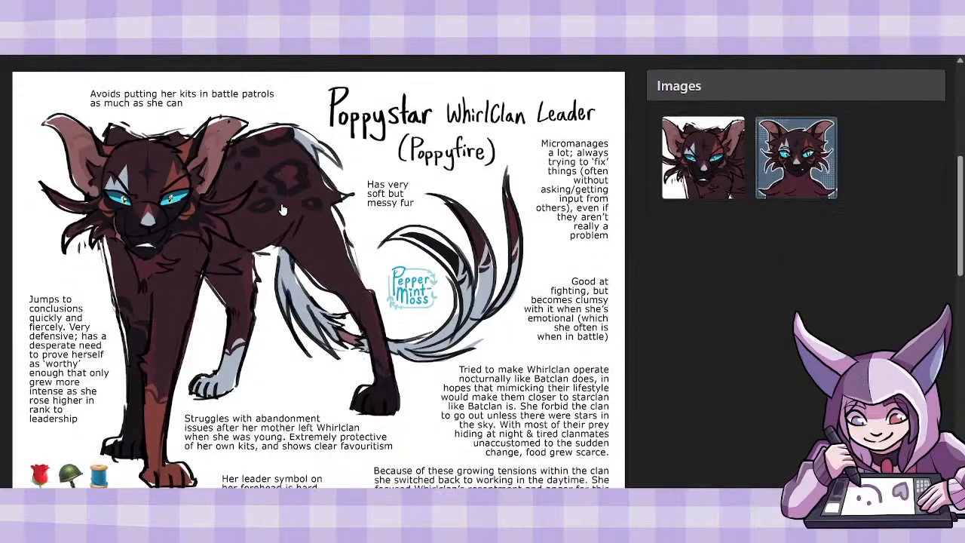
scroll(667, 331, "down", 1)
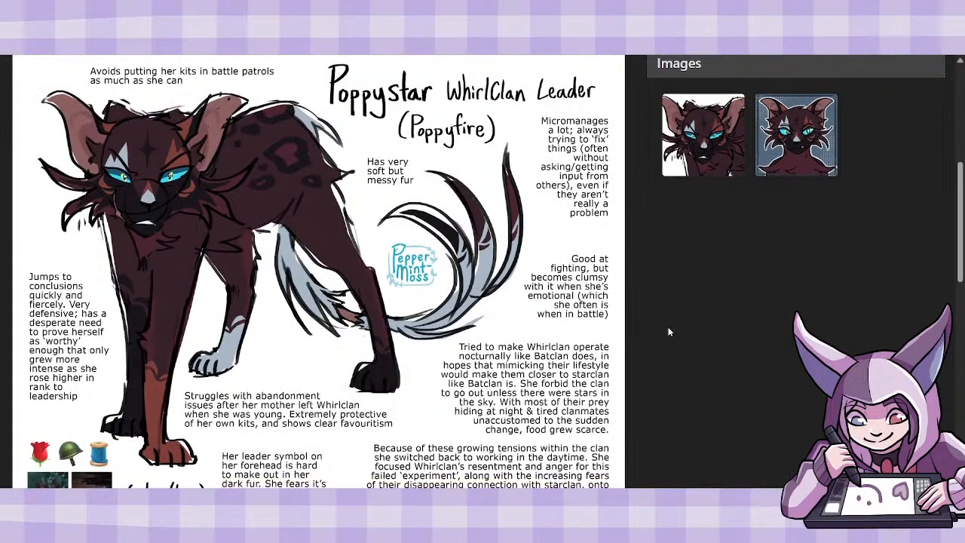
scroll(667, 332, "down", 1)
scroll(667, 331, "up", 1)
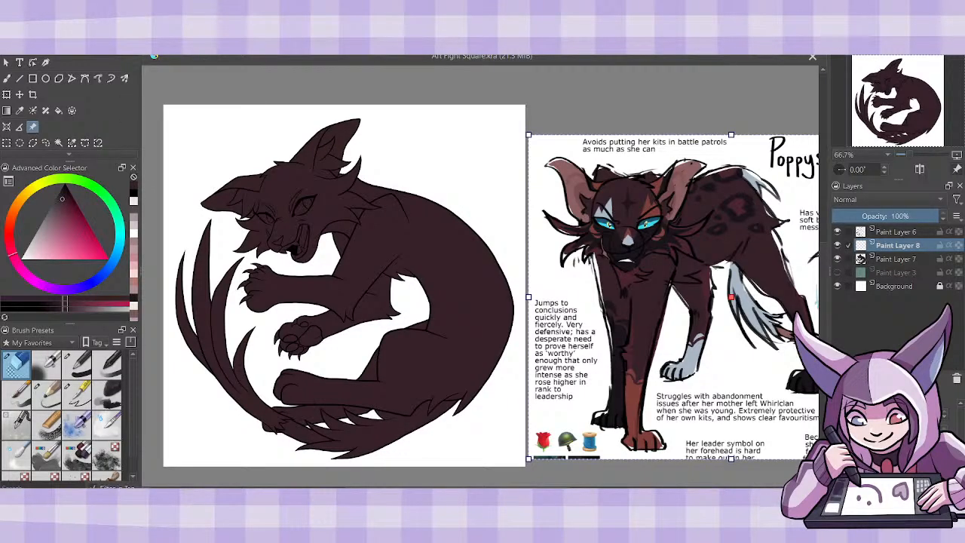
- Enlarge the view to 133.3% and place the reference image closer to the drawn cat's head for side-by-side comparison
scroll(491, 285, "left", 2)
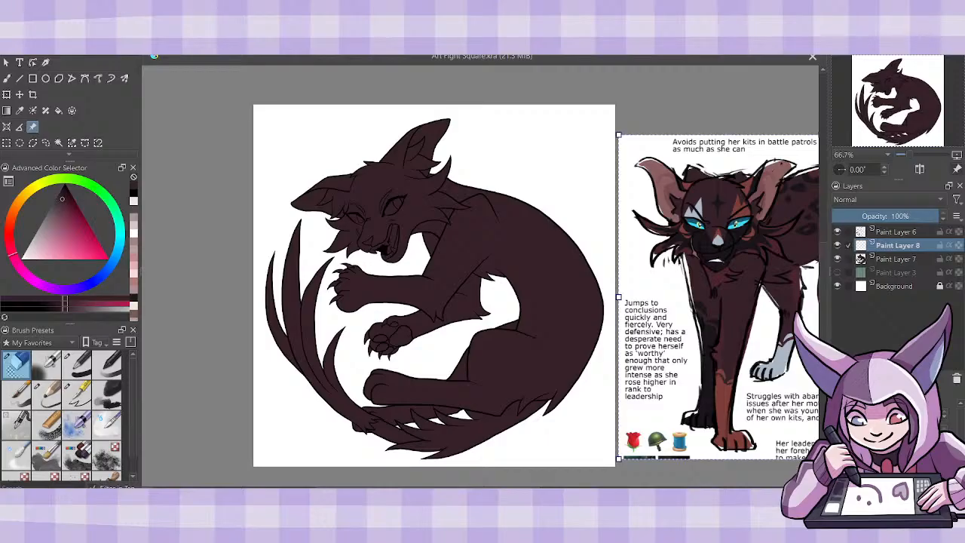
key("ctrl+plus")
key("ctrl+minus")
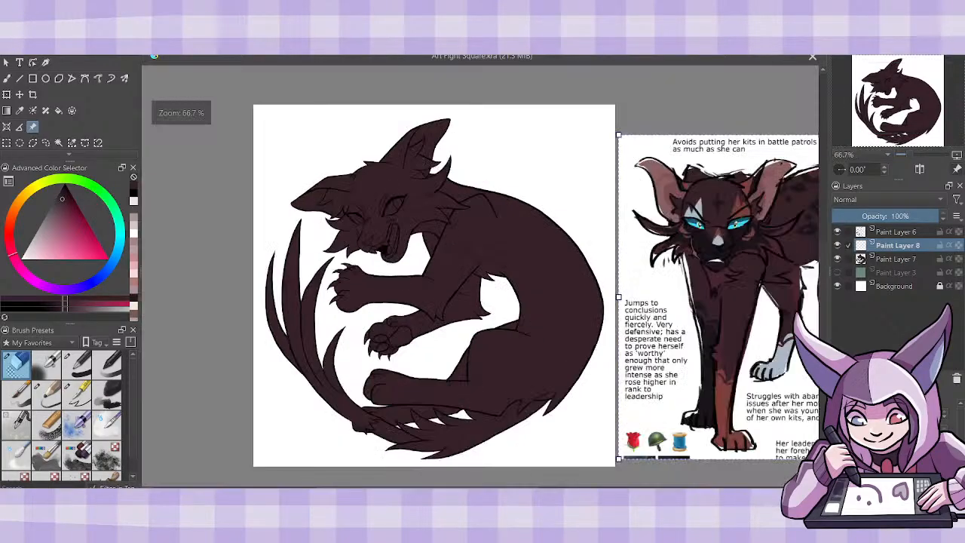
key("ctrl+plus")
key("ctrl+plus")
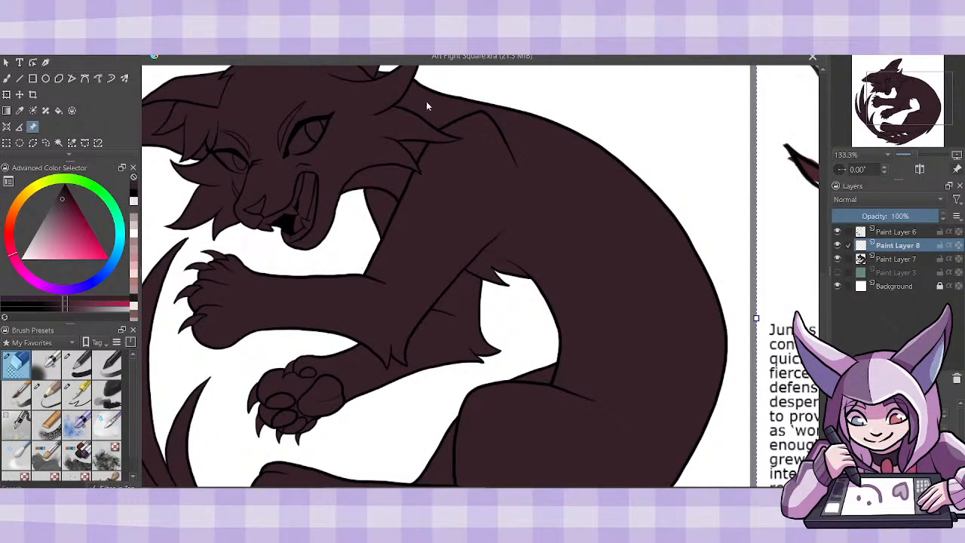
left_click_drag(796, 208, 478, 280)
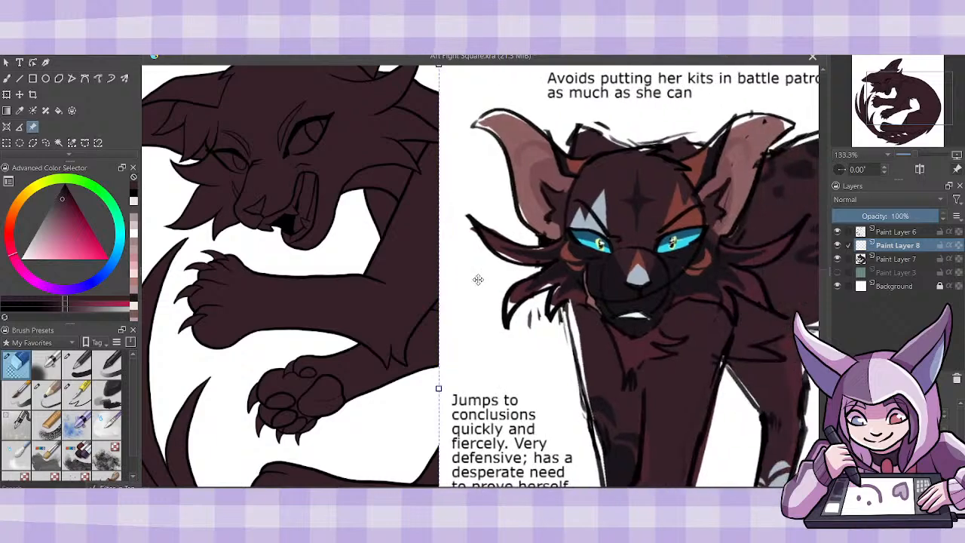
scroll(822, 281, "up", 3)
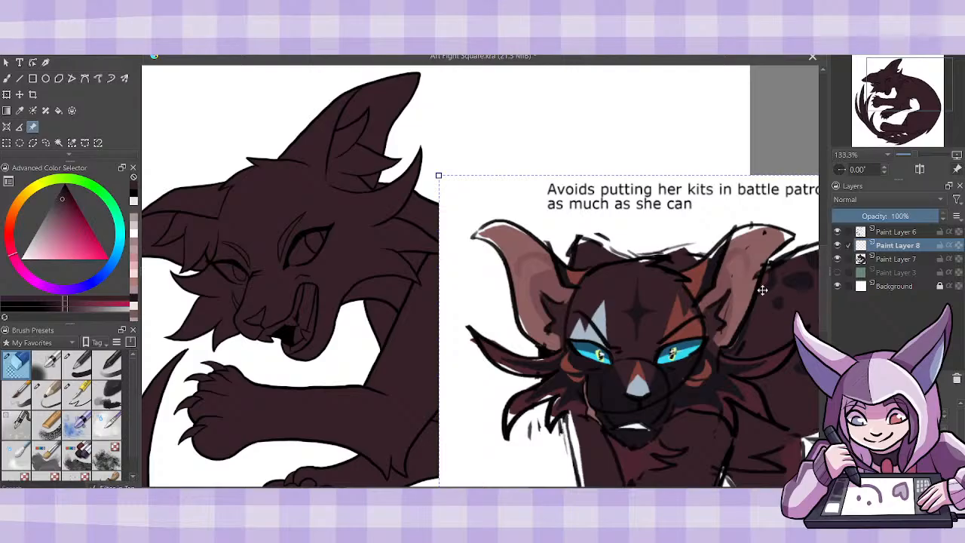
scroll(480, 276, "left", 4)
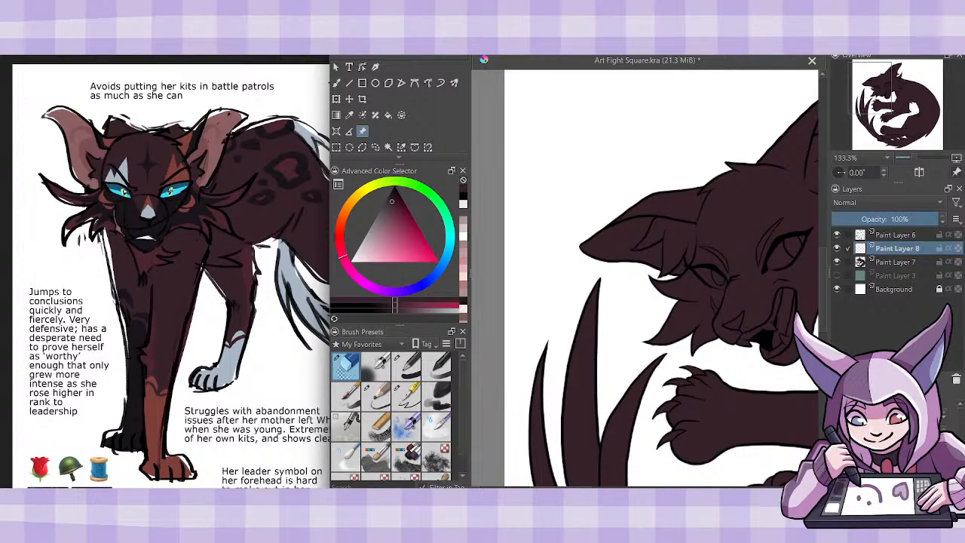
key("super+Up")
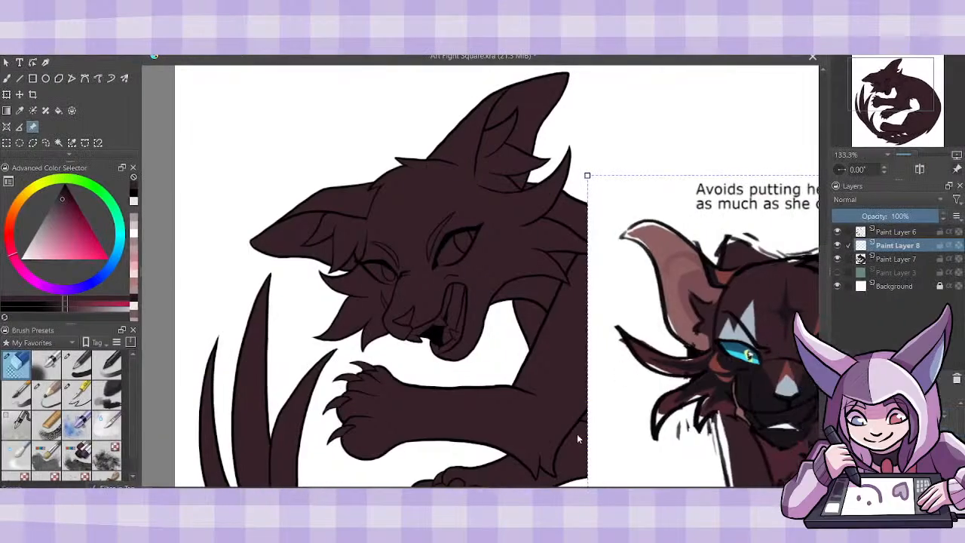
left_click_drag(452, 492, 499, 492)
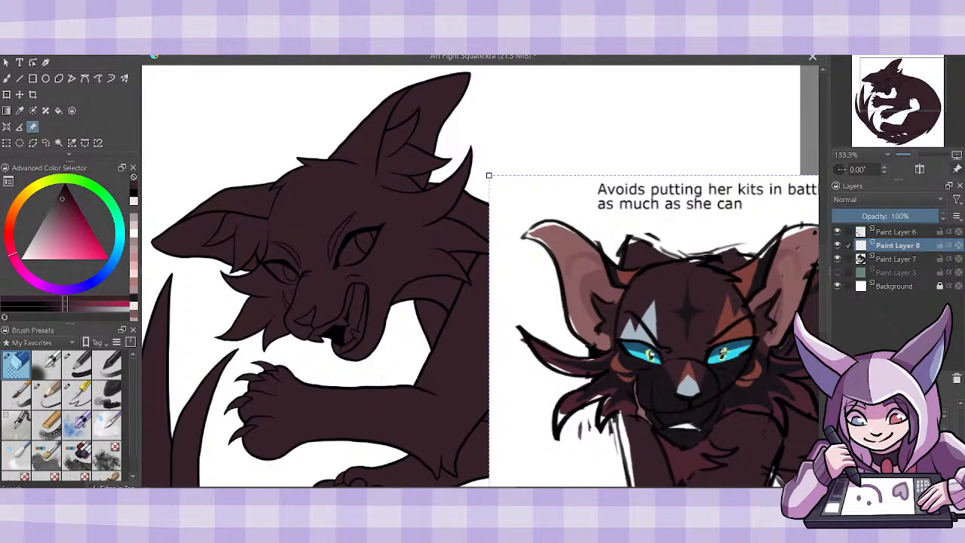
- Sample the near-black muzzle color from the reference and brush the first stroke of the dark face marking on Paint Layer 8
left_click(19, 111)
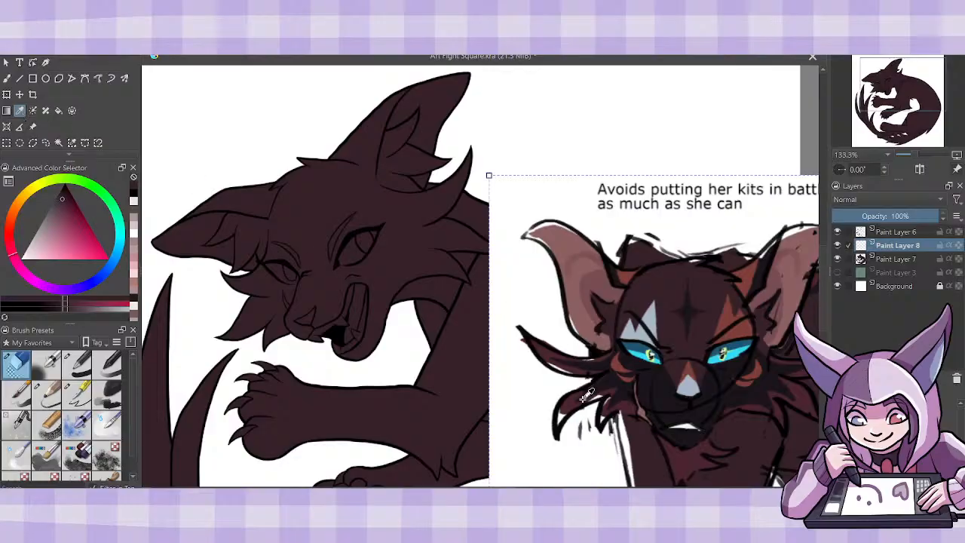
left_click(662, 401)
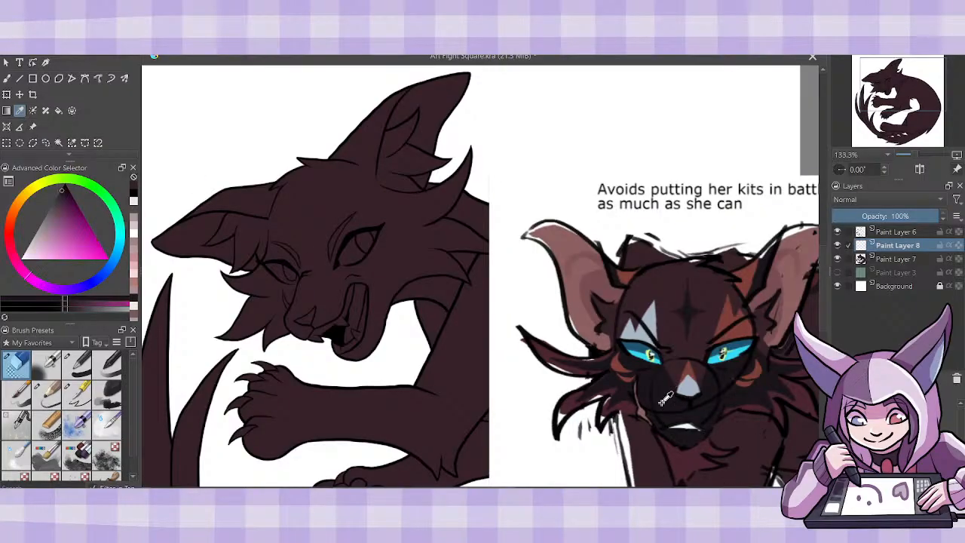
left_click(7, 78)
left_click(77, 394)
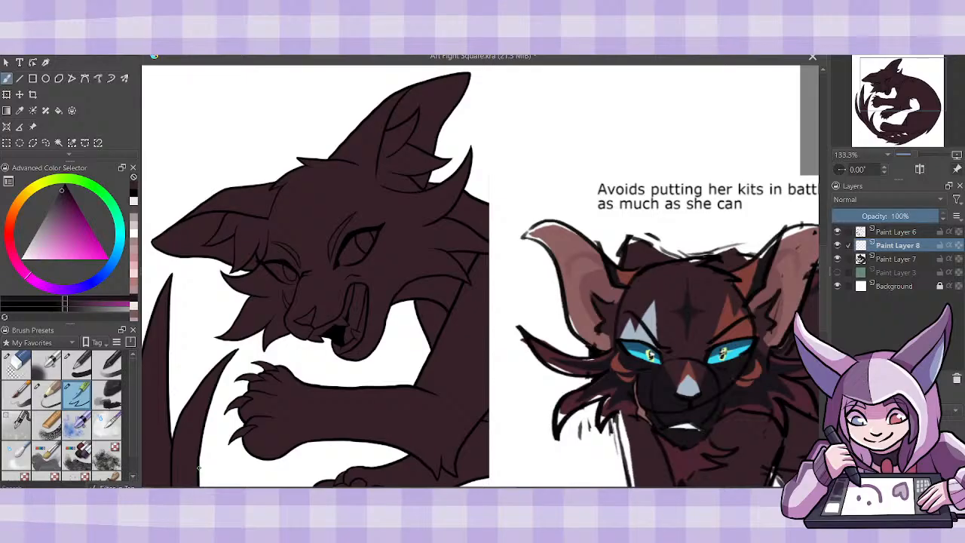
left_click_drag(319, 305, 333, 266)
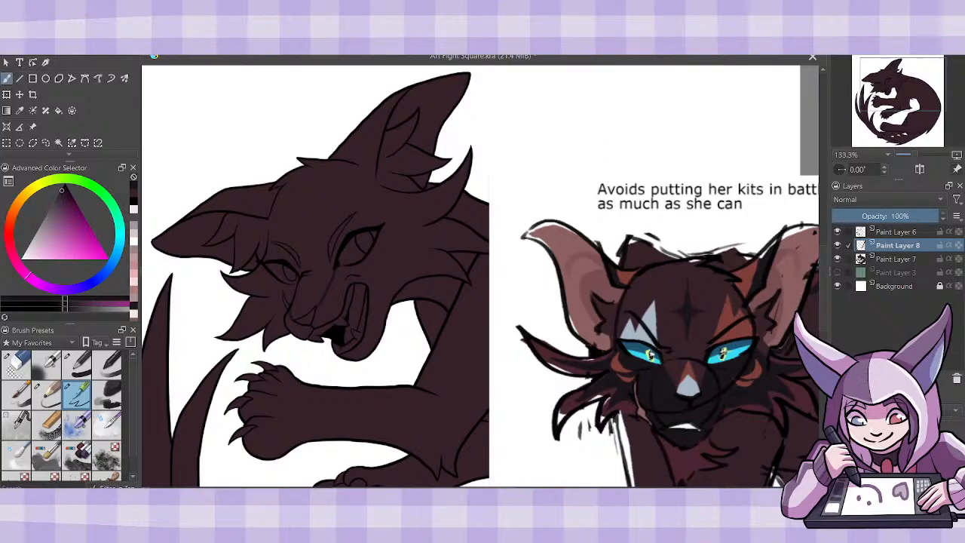
- Outline the jagged dark marking from the eye across the cheek fur, redoing the last stroke on the long tuft
scroll(480, 276, "right", 3)
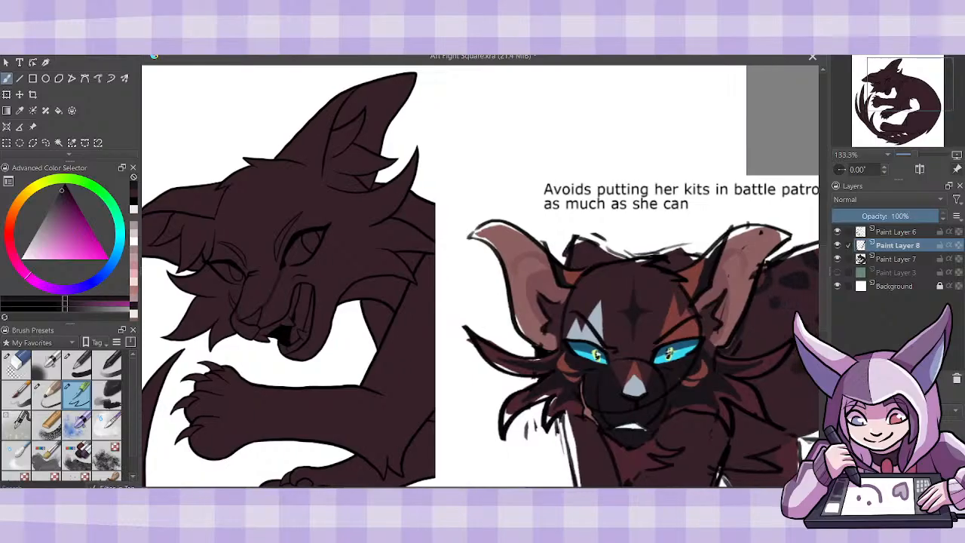
scroll(481, 276, "right", 1)
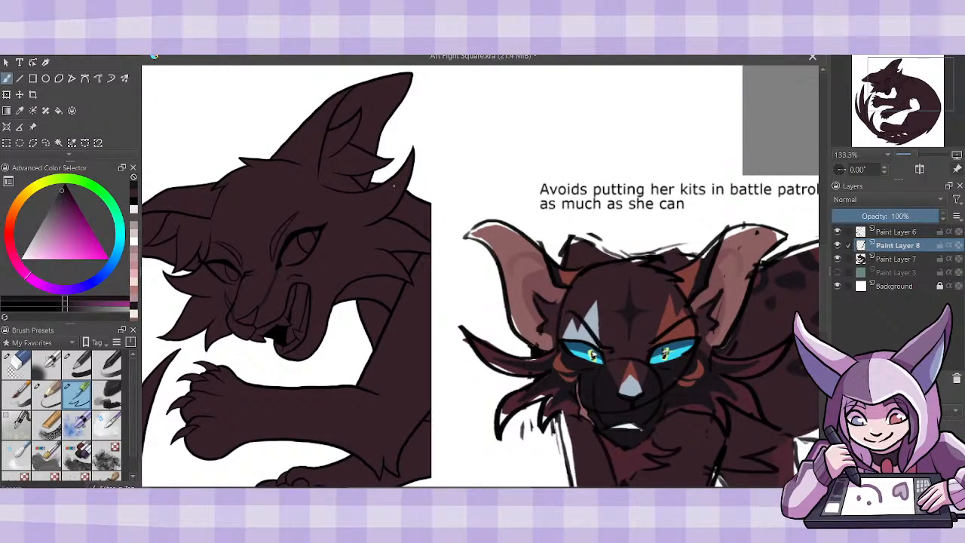
left_click_drag(386, 196, 317, 232)
left_click_drag(395, 184, 367, 217)
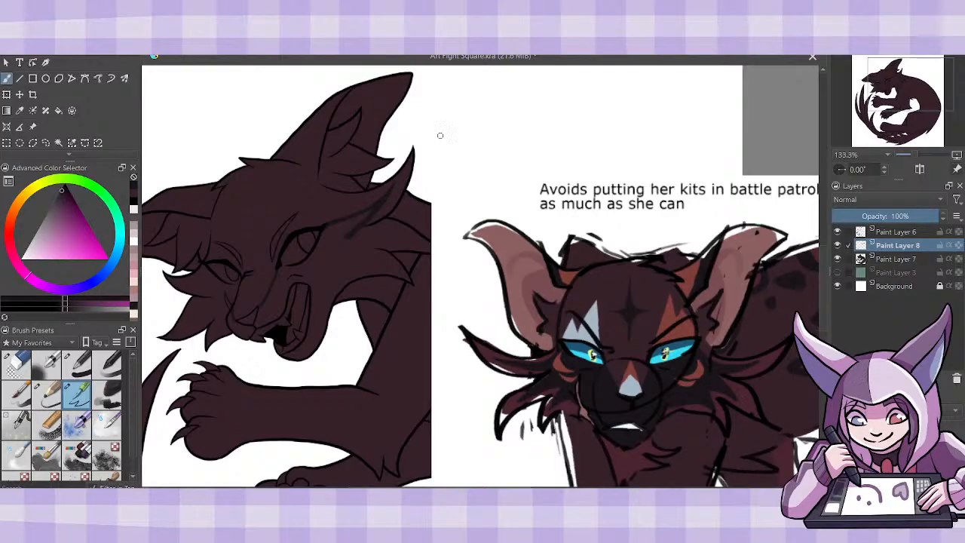
key("ctrl+z")
left_click_drag(365, 211, 351, 220)
mouse_move(412, 241)
left_mouse_down()
mouse_move(354, 224)
mouse_move(375, 228)
left_mouse_up()
left_click_drag(353, 222, 392, 188)
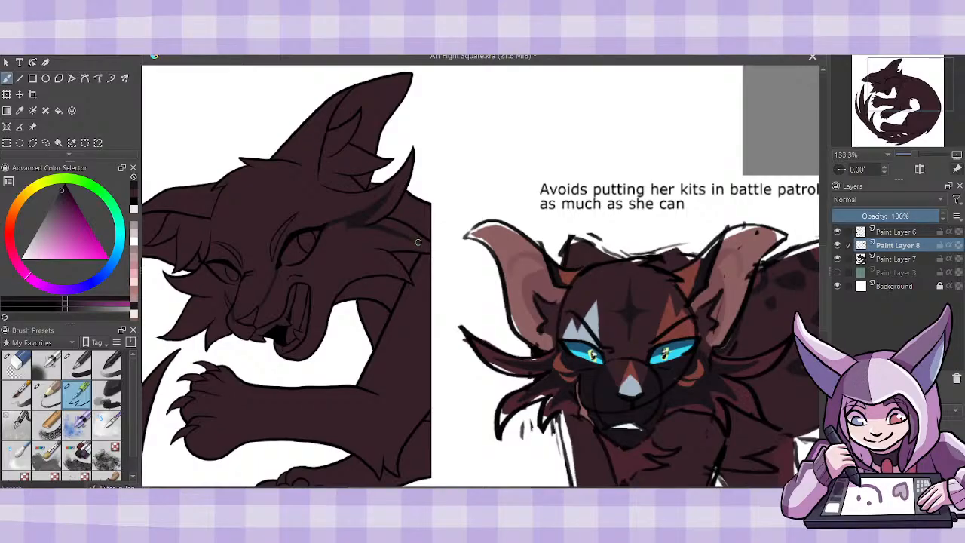
left_click_drag(417, 242, 366, 247)
left_click_drag(388, 265, 367, 251)
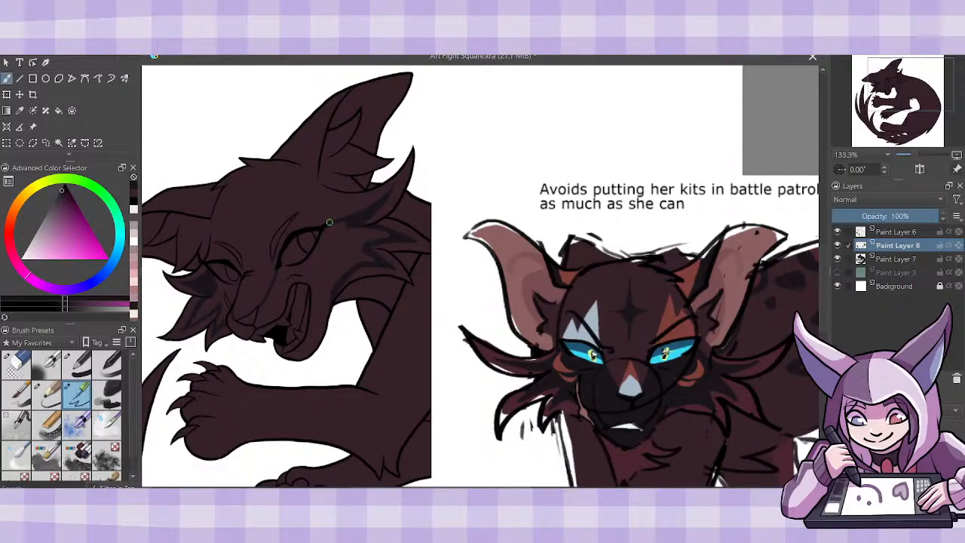
- Fill the outlined dark face markings on both sides of the muzzle on Paint Layer 8, with Paint Layer 7 temporarily hidden
left_click(836, 258)
left_click(59, 110)
left_click(238, 297)
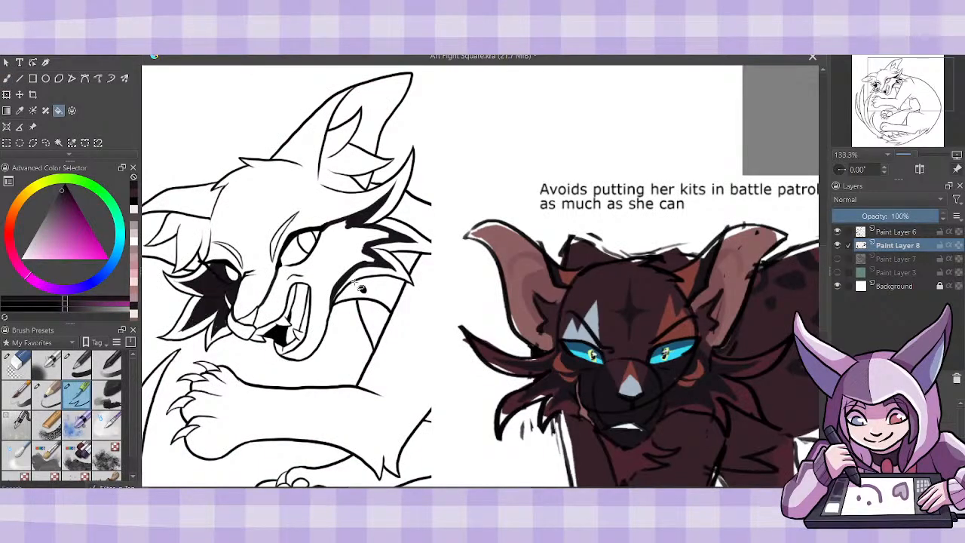
left_click(336, 265)
left_click(837, 259)
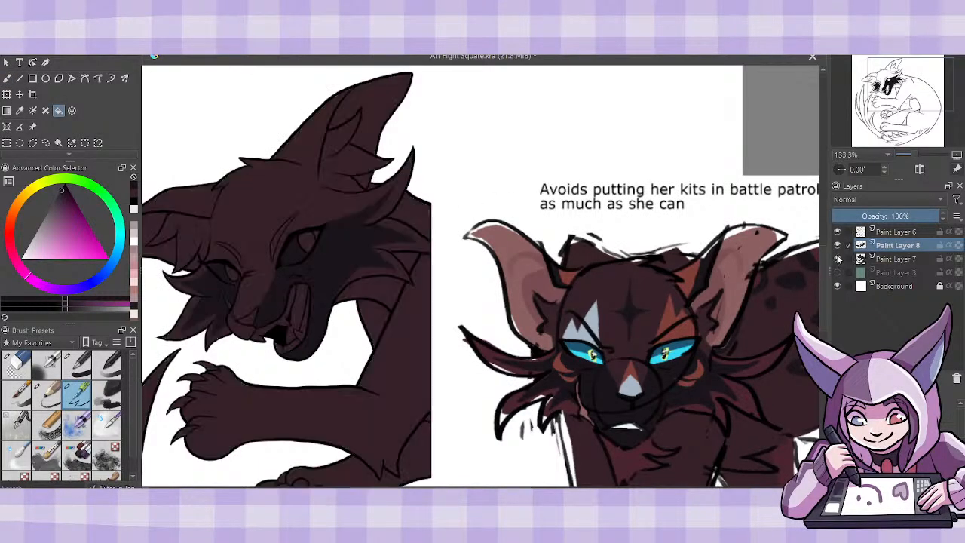
- Paint a dark four-pointed star on the cat's forehead, matching the reference
key("b")
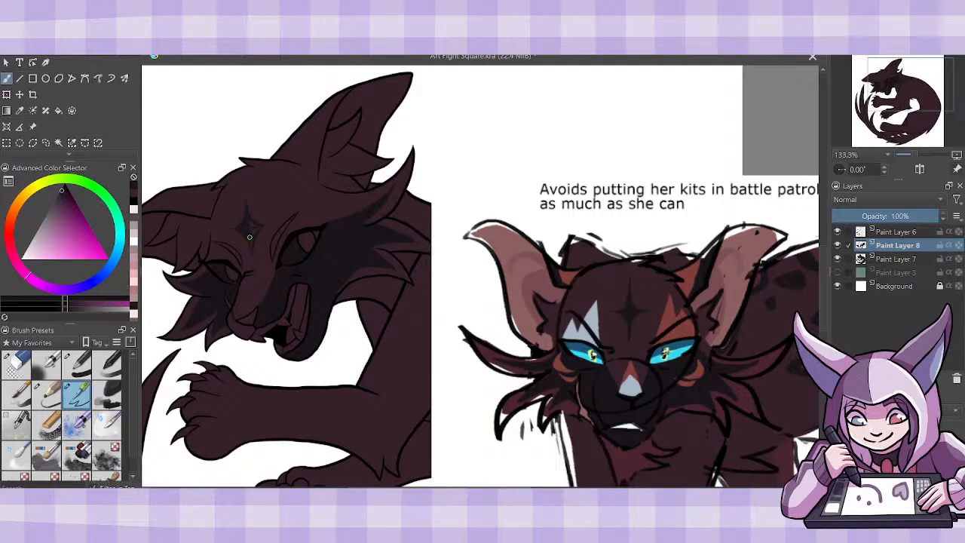
mouse_move(253, 224)
left_mouse_down()
mouse_move(248, 231)
mouse_move(268, 221)
left_mouse_up()
left_click_drag(235, 226, 239, 224)
- Paint dark stripes along both ears, hide the Background layer and make Paint Layer 8 inherit alpha from the base shape
mouse_move(316, 144)
left_mouse_down()
mouse_move(326, 107)
mouse_move(316, 161)
mouse_move(324, 100)
mouse_move(330, 115)
mouse_move(358, 83)
mouse_move(335, 95)
mouse_move(357, 84)
left_mouse_up()
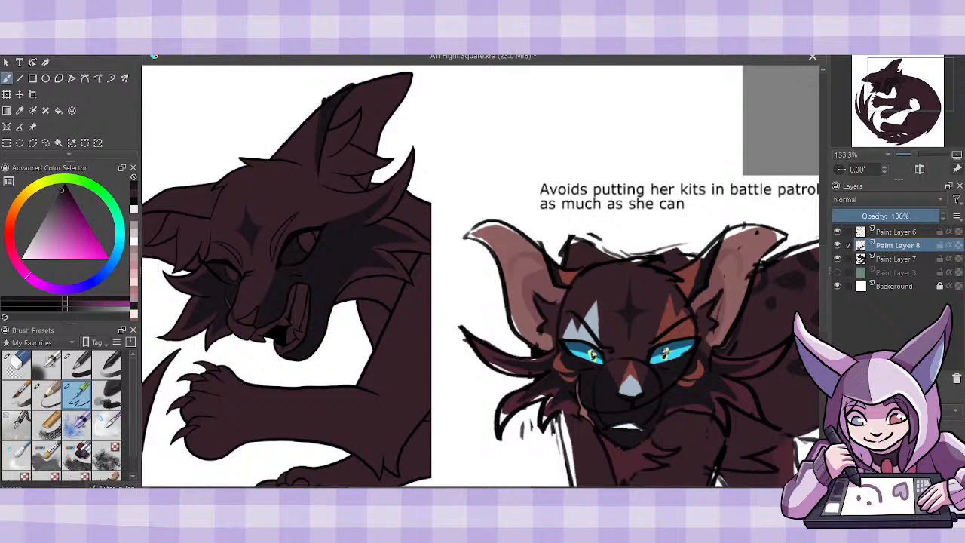
scroll(480, 276, "left", 3)
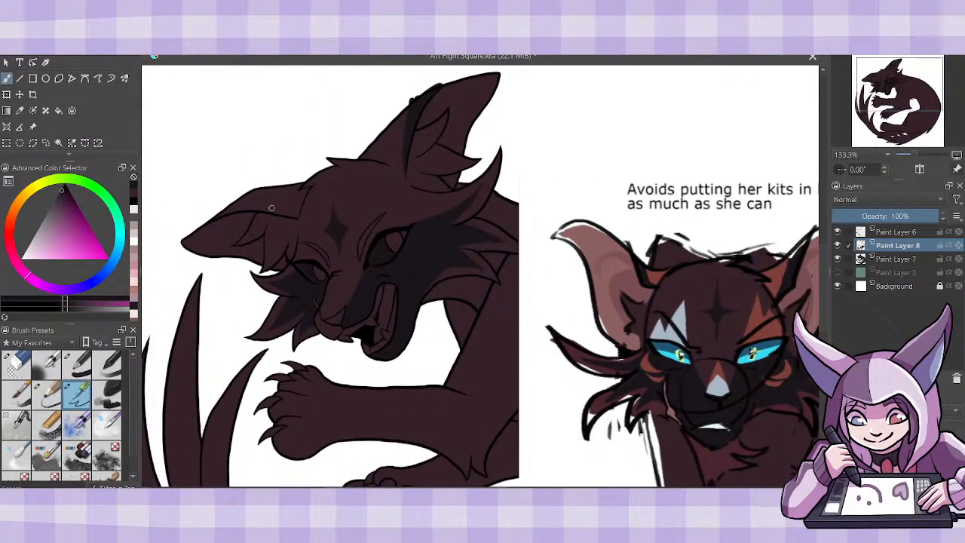
mouse_move(288, 214)
left_mouse_down()
mouse_move(237, 204)
mouse_move(280, 213)
mouse_move(250, 207)
mouse_move(213, 218)
mouse_move(242, 205)
left_mouse_up()
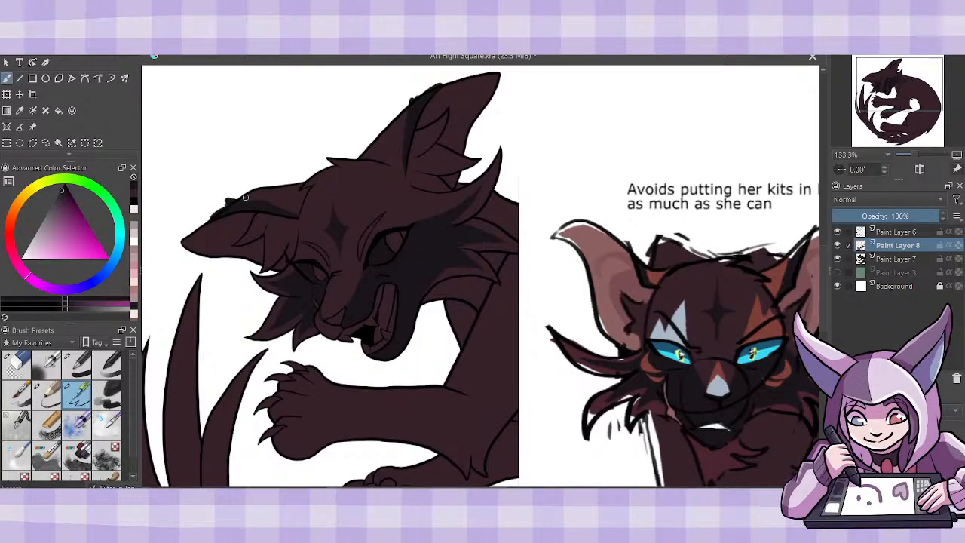
left_click(837, 286)
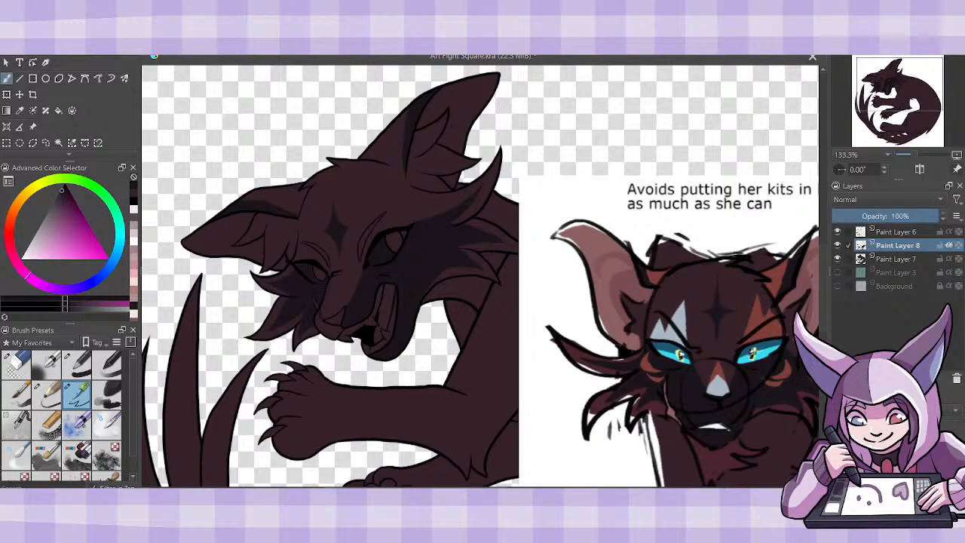
scroll(480, 275, "right", 1)
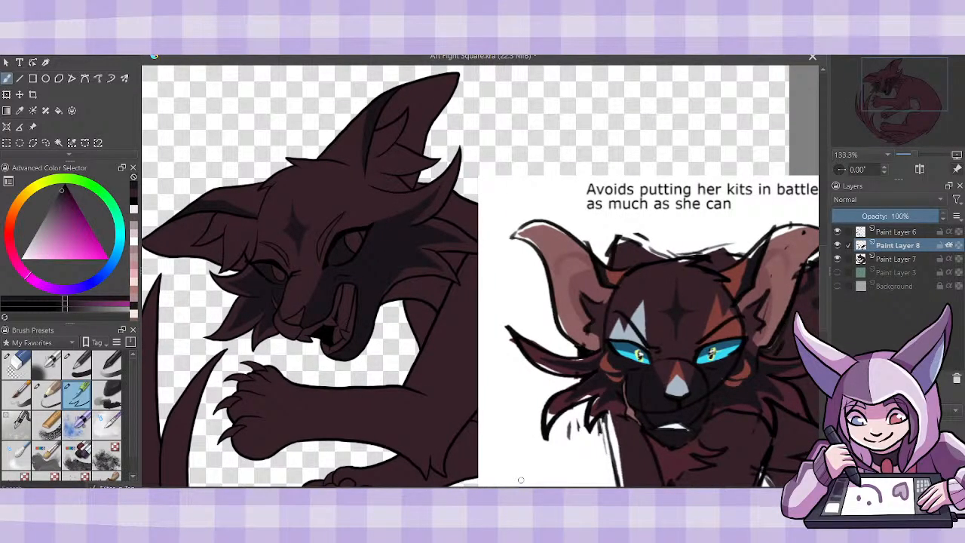
- Create a new paint layer above Paint Layer 7 and paint the outer base of both ears in the reference's rusty orange
left_click(894, 259)
key("Insert")
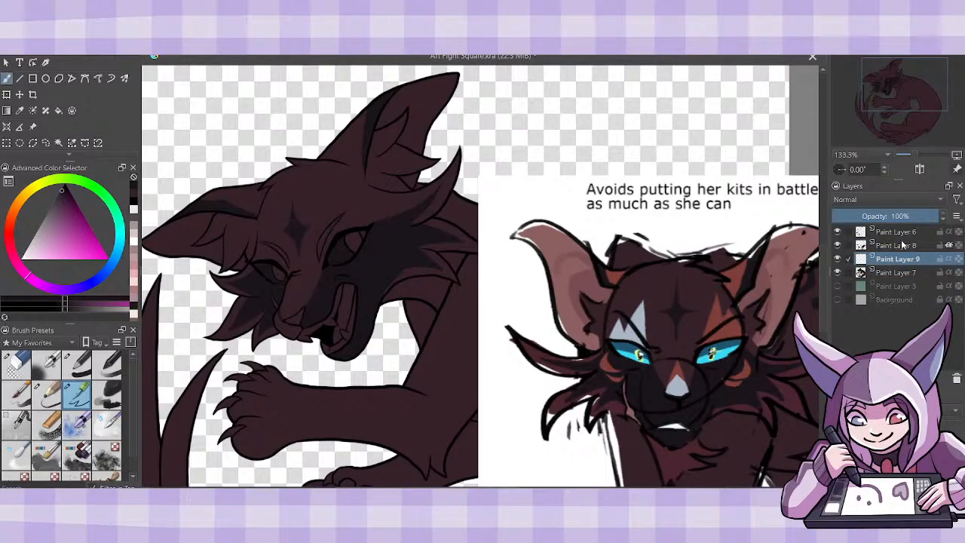
left_click(20, 111)
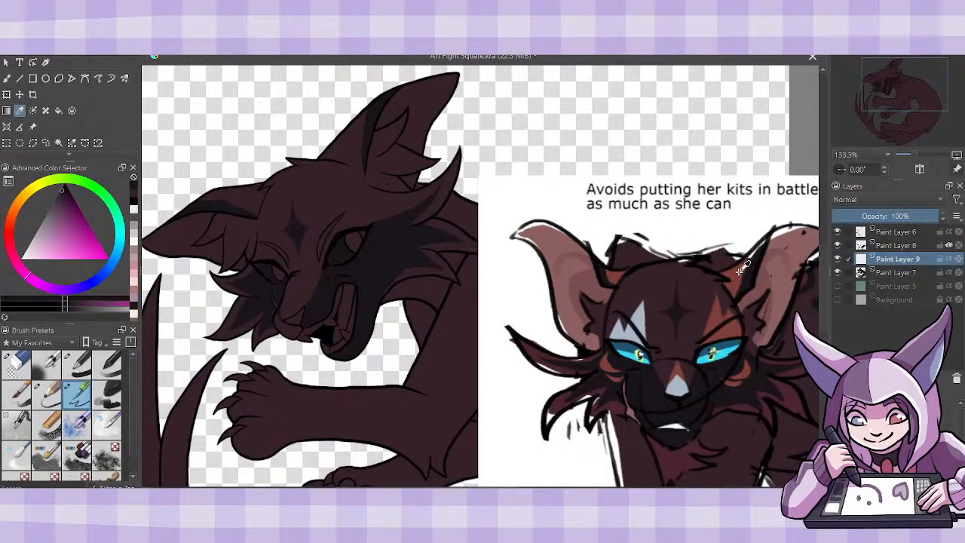
left_click(743, 266)
left_click(7, 78)
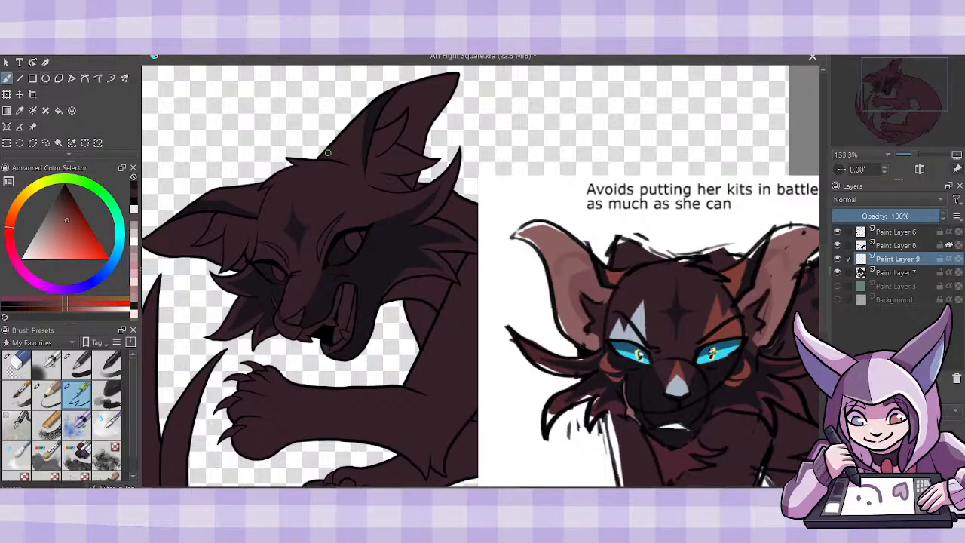
left_click_drag(318, 158, 359, 170)
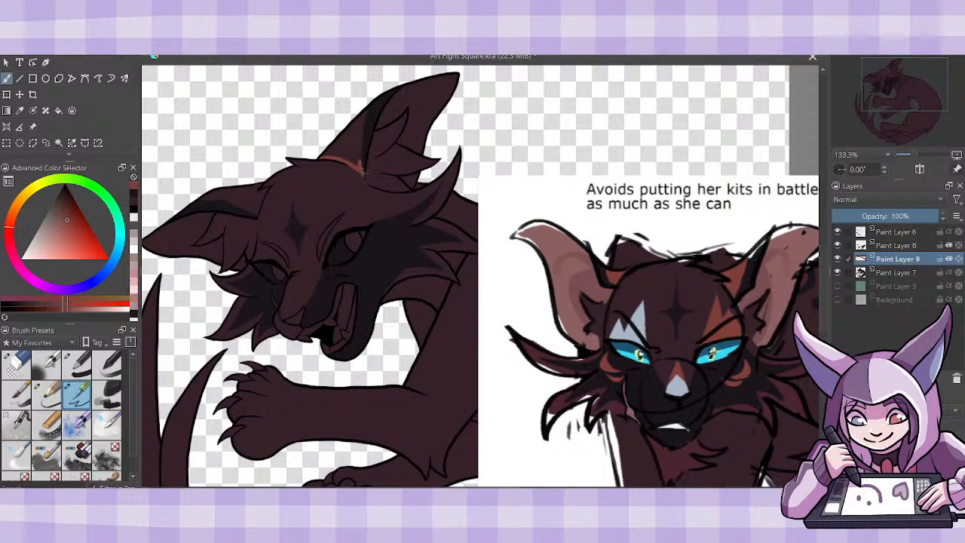
mouse_move(360, 169)
left_mouse_down()
mouse_move(324, 155)
mouse_move(333, 157)
left_mouse_up()
mouse_move(360, 162)
left_mouse_down()
mouse_move(374, 93)
mouse_move(327, 149)
mouse_move(348, 153)
mouse_move(338, 149)
mouse_move(352, 149)
mouse_move(355, 124)
left_mouse_up()
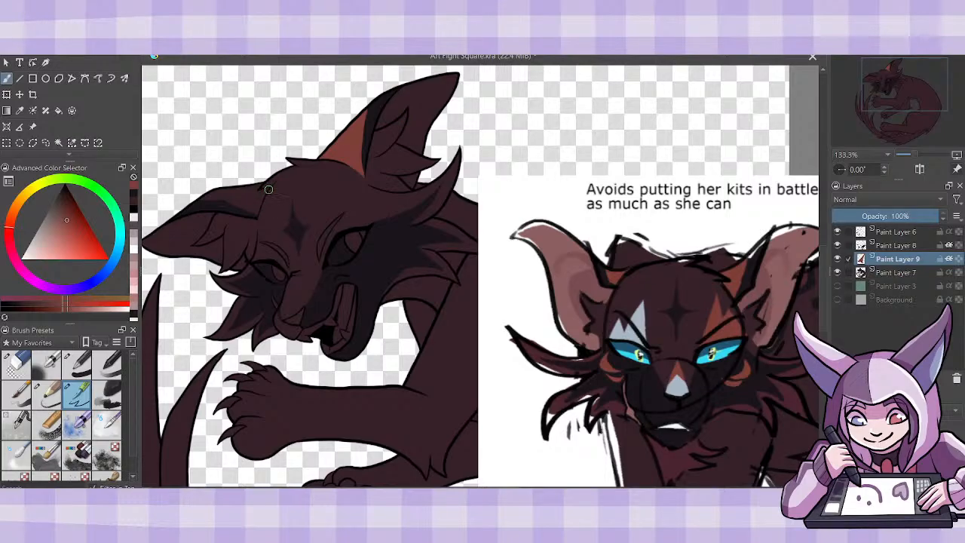
left_click_drag(268, 186, 254, 214)
mouse_move(255, 190)
left_mouse_down()
mouse_move(195, 201)
mouse_move(230, 188)
mouse_move(245, 201)
left_mouse_up()
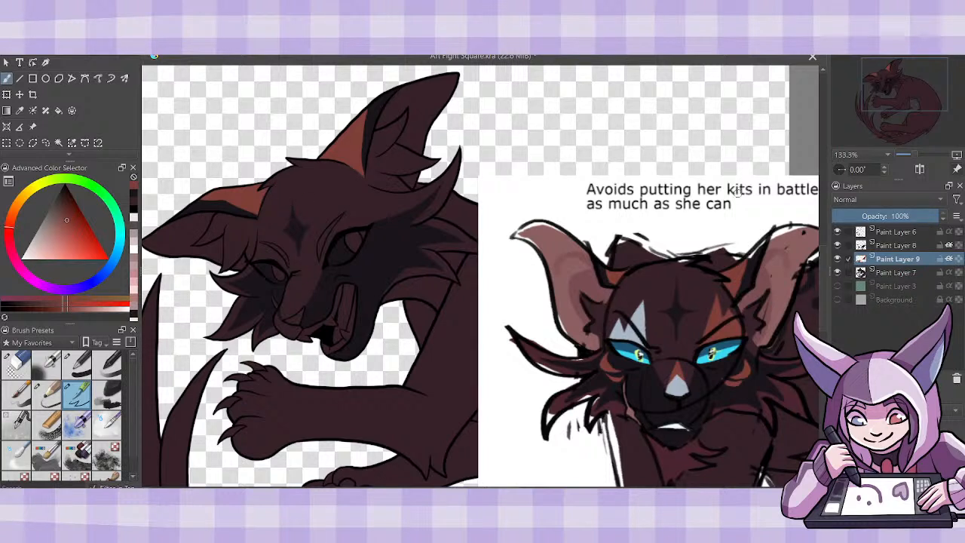
- Fill both inner ears with the reference's muted pink on Paint Layer 9, with Paint Layer 7 hidden and alpha inheritance off
left_click(20, 111)
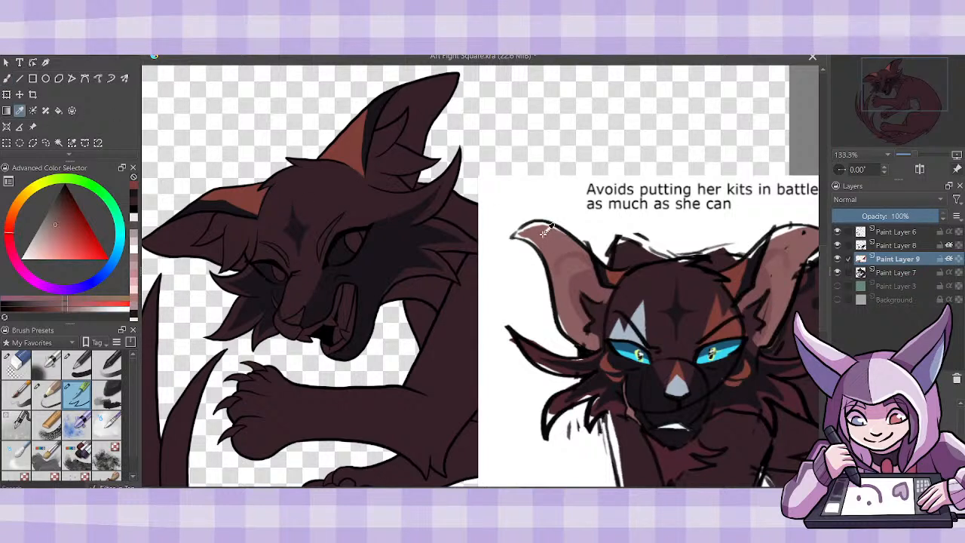
left_click(58, 111)
left_click(184, 222)
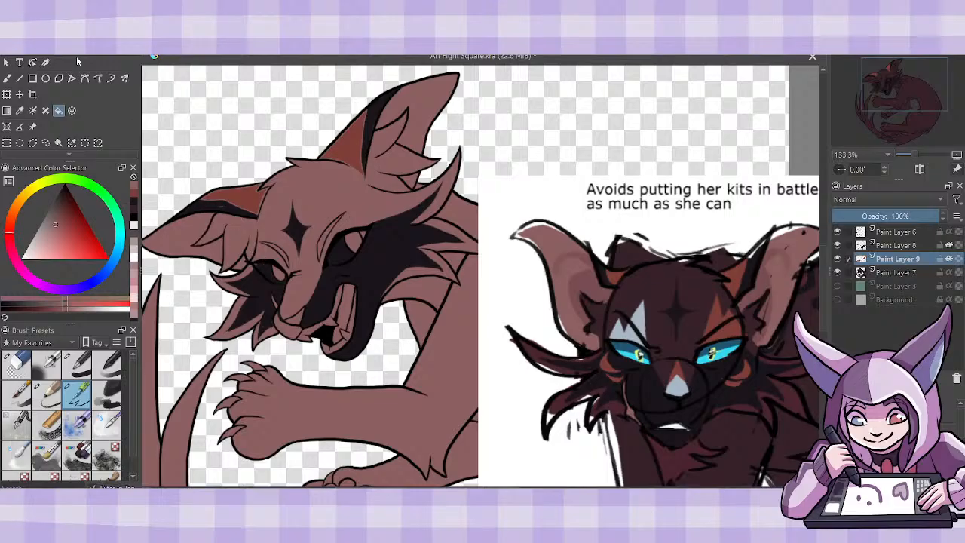
key("ctrl+z")
left_click(837, 273)
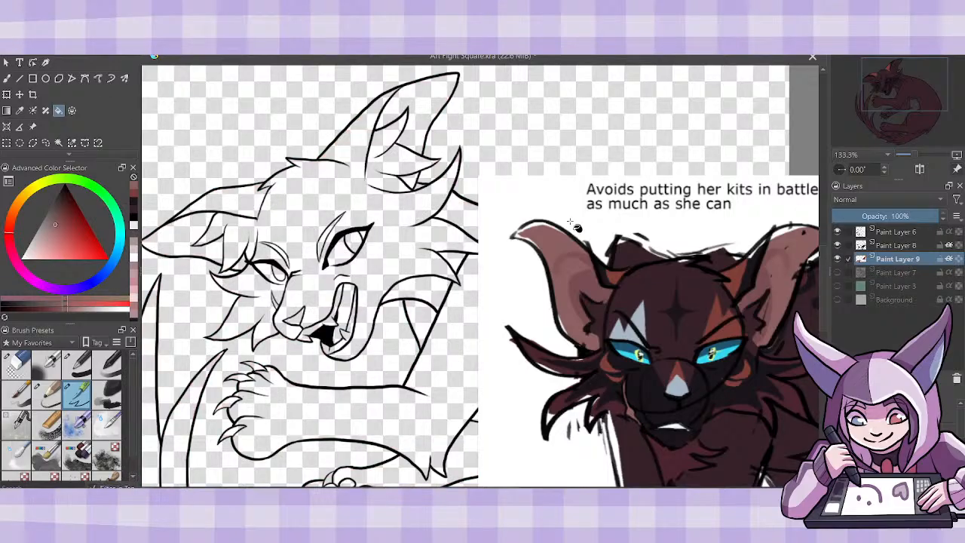
left_click(948, 258)
left_click(200, 243)
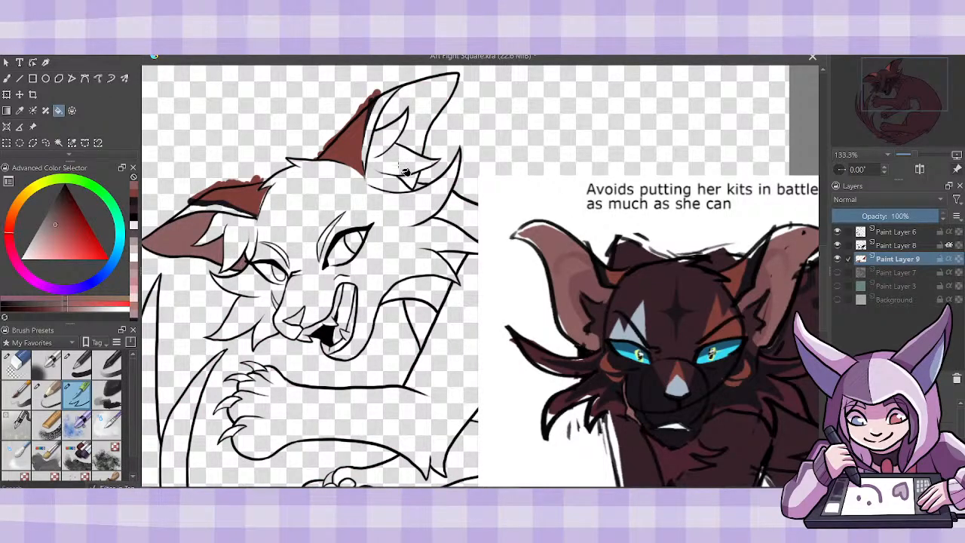
left_click(424, 118)
- Return to the brush with the recently used rusty orange and save the drawing
left_click(7, 78)
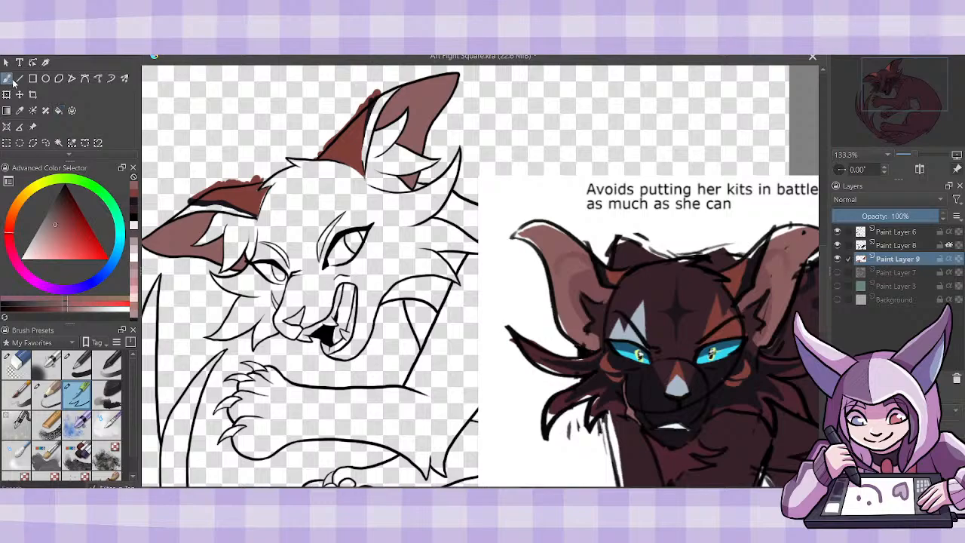
left_click(133, 195)
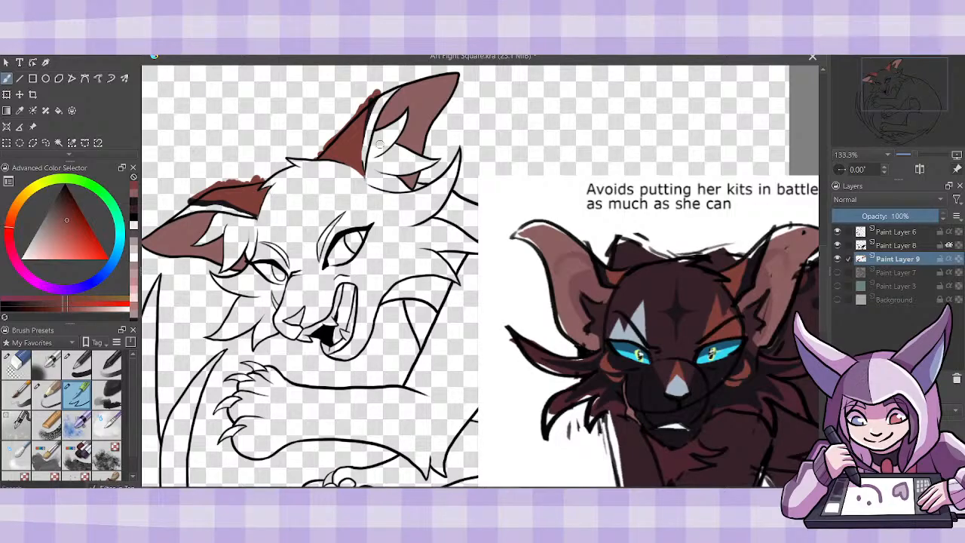
key("ctrl+s")
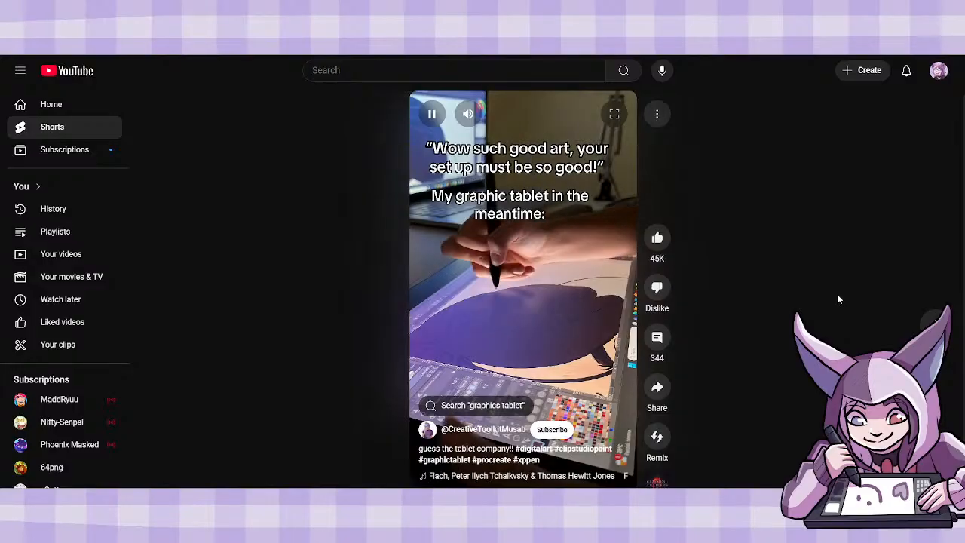
- Pause the playing YouTube Short and switch back to the drawing in Krita
left_click(551, 323)
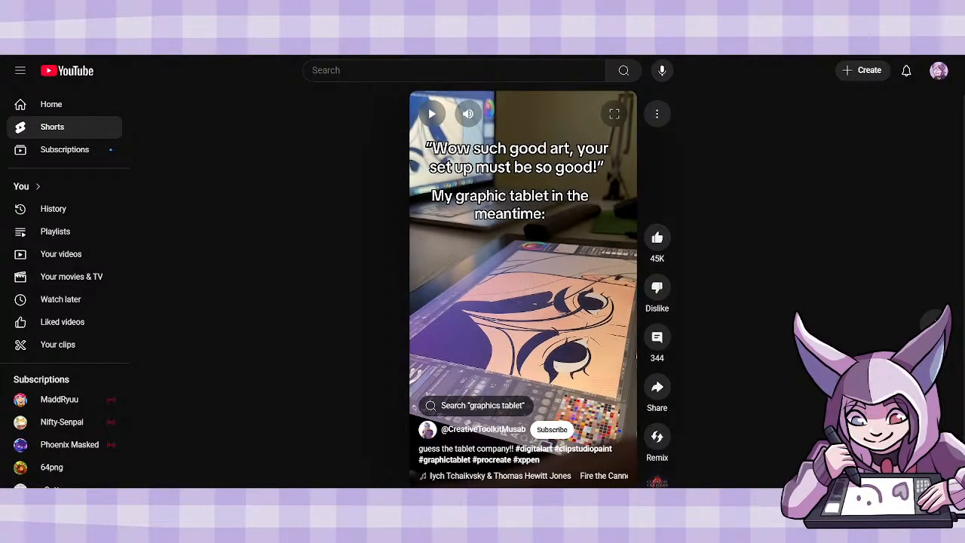
left_click(272, 531)
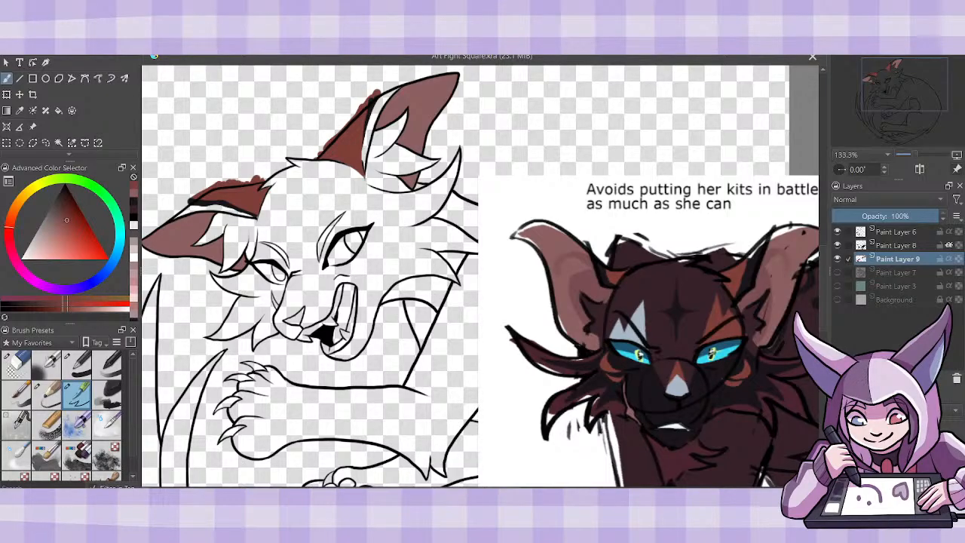
- Show Paint Layer 7 again and paint a jagged orange patch above the cat's nearer eye on Paint Layer 9, matching the reference
left_click(838, 272)
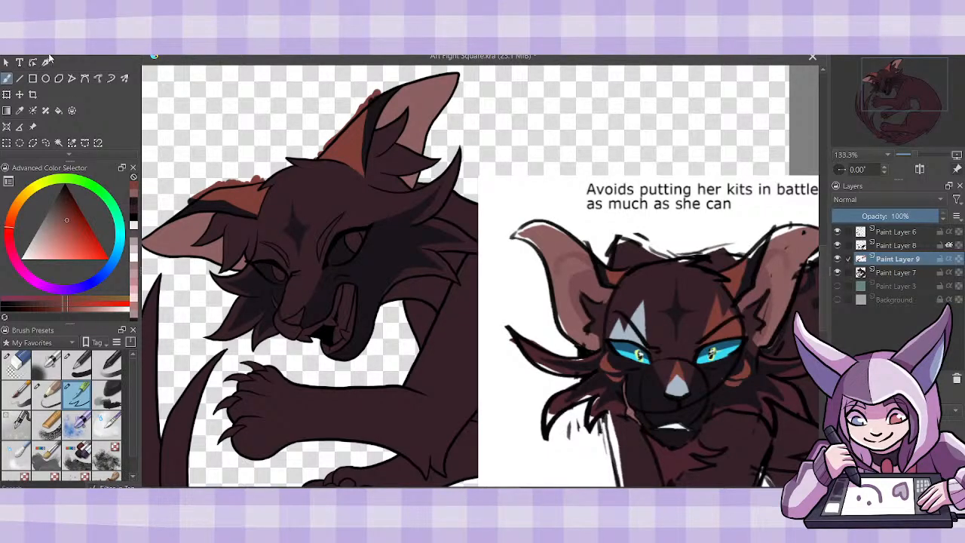
key("ctrl+s")
mouse_move(323, 255)
left_mouse_down()
mouse_move(319, 181)
mouse_move(356, 148)
mouse_move(329, 213)
mouse_move(319, 193)
mouse_move(332, 215)
left_mouse_up()
left_click_drag(334, 214, 335, 191)
mouse_move(363, 220)
left_mouse_down()
mouse_move(334, 195)
mouse_move(368, 219)
mouse_move(341, 202)
mouse_move(339, 229)
mouse_move(361, 223)
mouse_move(319, 195)
mouse_move(337, 225)
mouse_move(320, 202)
mouse_move(324, 257)
mouse_move(332, 225)
left_mouse_up()
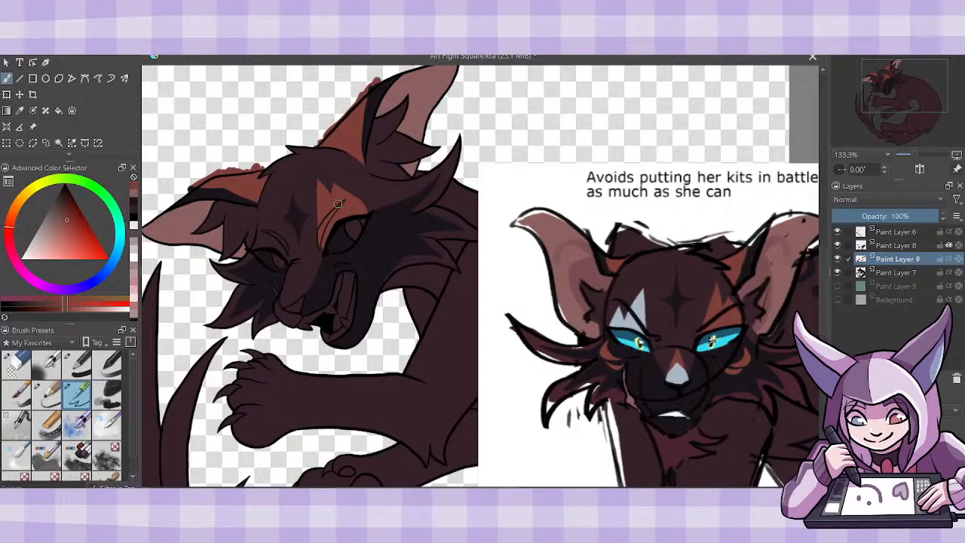
left_click_drag(331, 219, 339, 218)
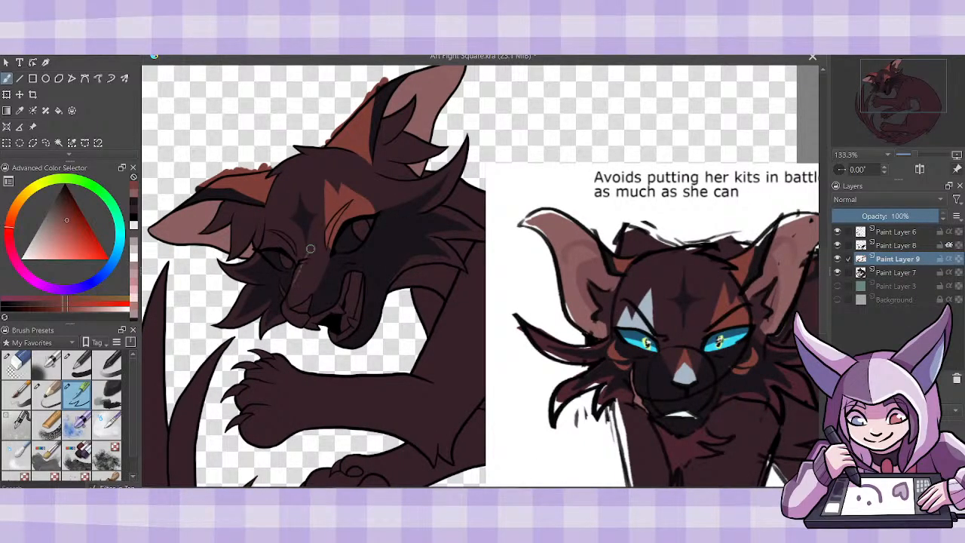
- Paint an orange stripe down the muzzle bridge on Paint Layer 9 and dark color around the nose on Paint Layer 8
mouse_move(310, 248)
left_mouse_down()
mouse_move(311, 295)
mouse_move(291, 301)
mouse_move(309, 257)
mouse_move(300, 289)
left_mouse_up()
left_click(893, 246)
left_click(134, 204)
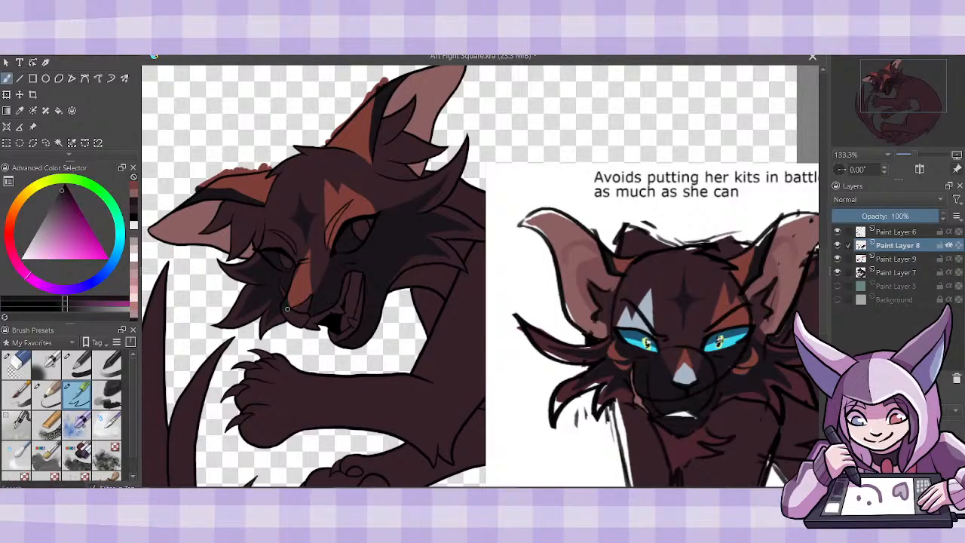
left_click_drag(287, 309, 303, 318)
- Make Paint Layer 9 inherit alpha from the base shape and refine the edges of the orange muzzle stripe
left_click(907, 258)
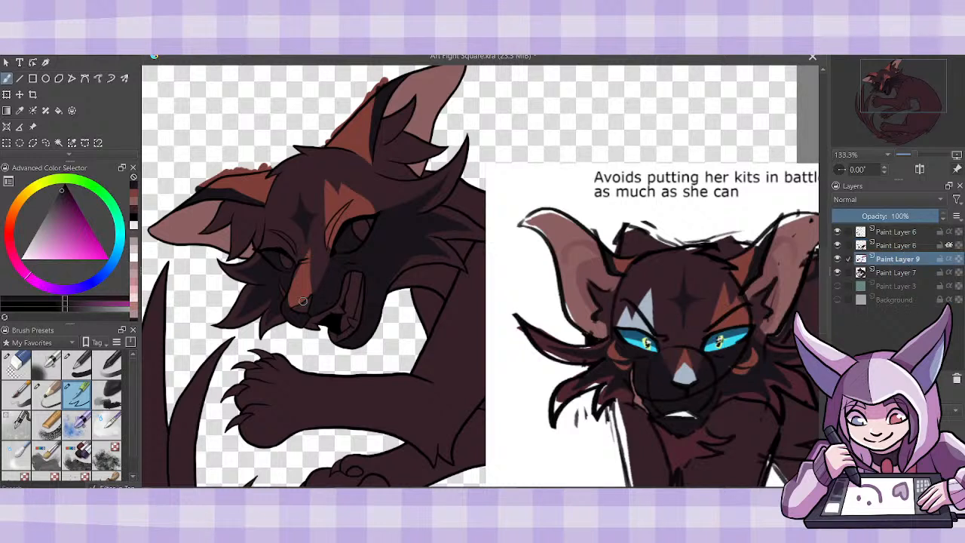
left_click(950, 259)
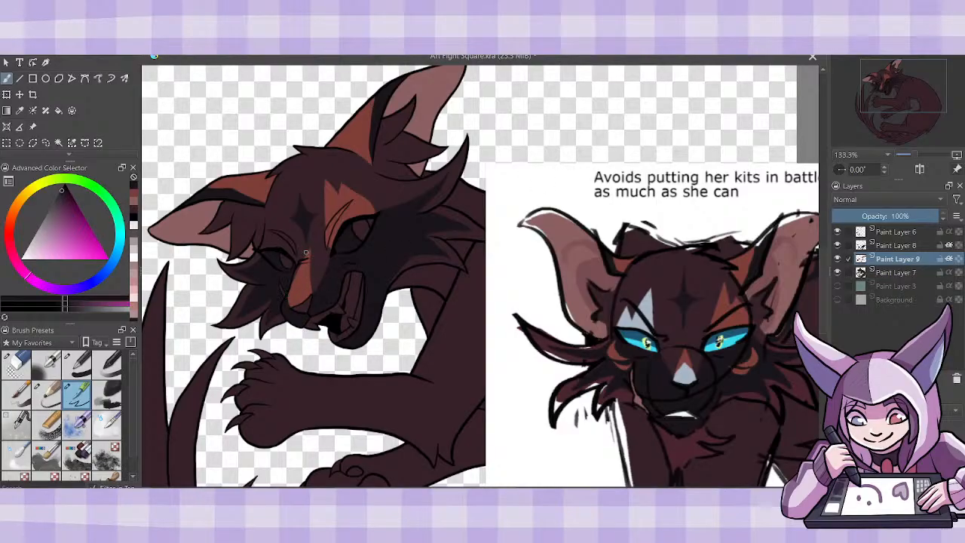
left_click_drag(305, 253, 287, 295)
left_click_drag(309, 241, 311, 274)
- Paint the reference's pale blue-gray patch at the lower end of the orange muzzle stripe, using locked alpha and then touching it up unlocked
left_click(20, 112)
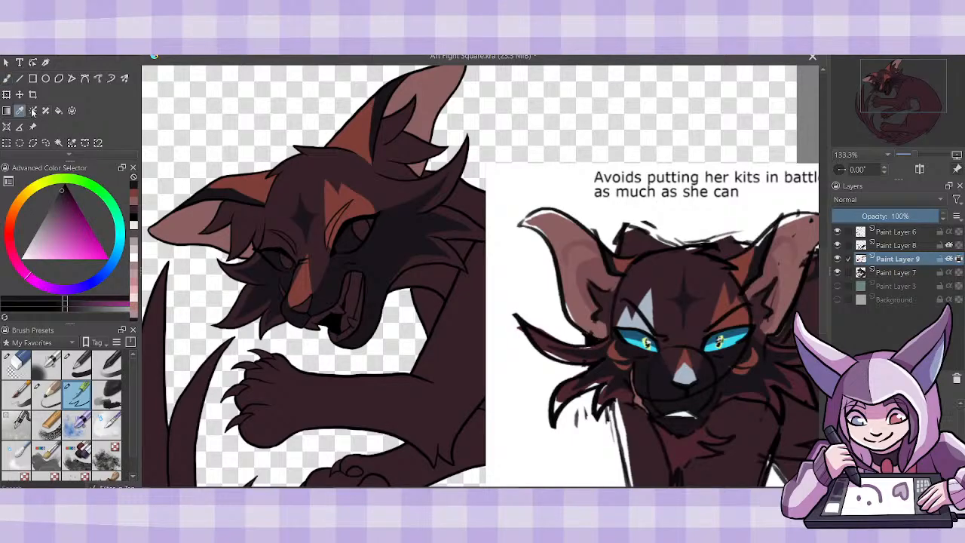
left_click(653, 296)
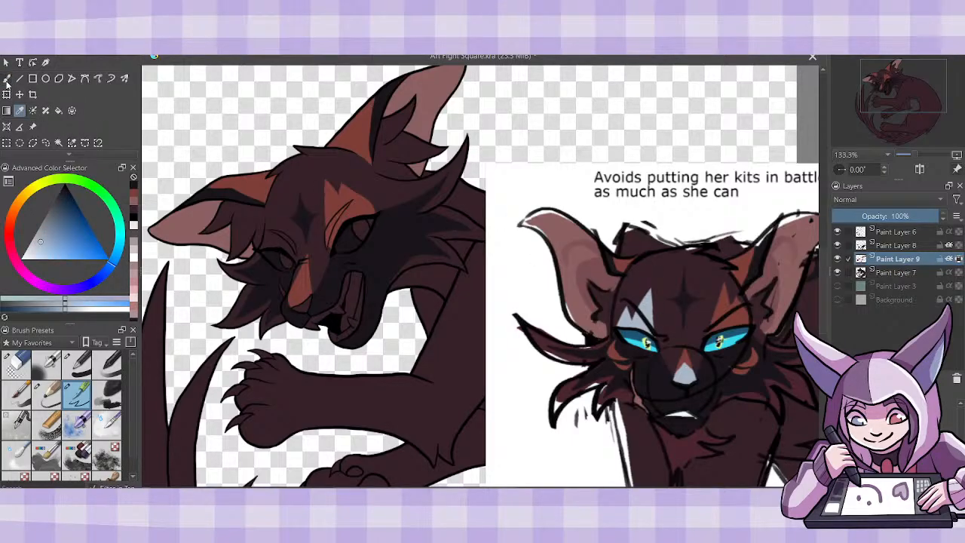
left_click(7, 79)
mouse_move(302, 278)
left_mouse_down()
mouse_move(309, 292)
mouse_move(291, 302)
mouse_move(304, 293)
mouse_move(299, 302)
mouse_move(297, 278)
left_mouse_up()
left_click(135, 203)
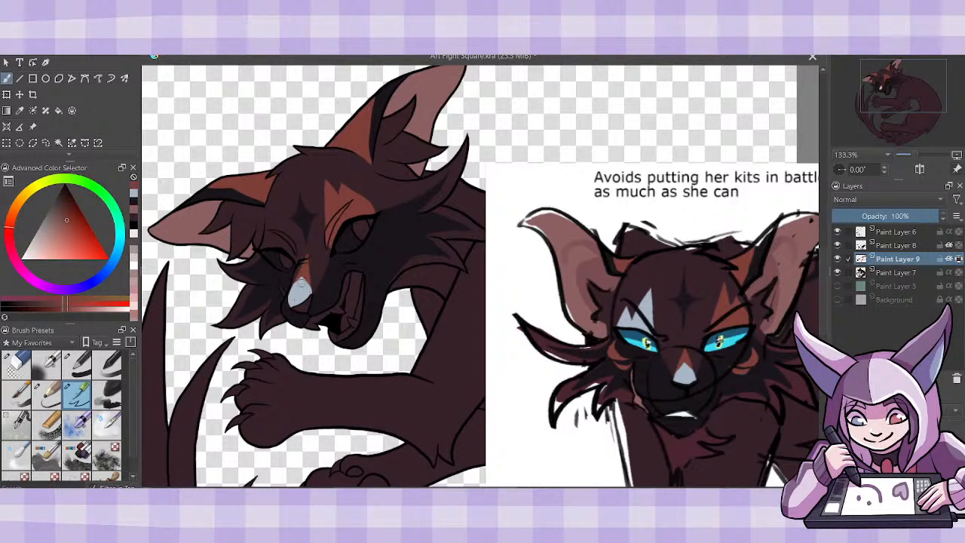
left_click(134, 194)
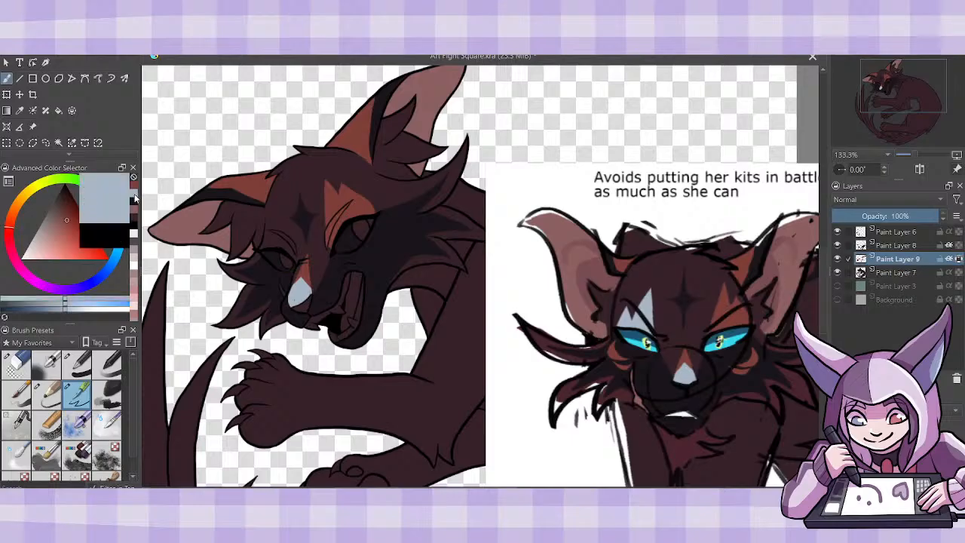
left_click(959, 258)
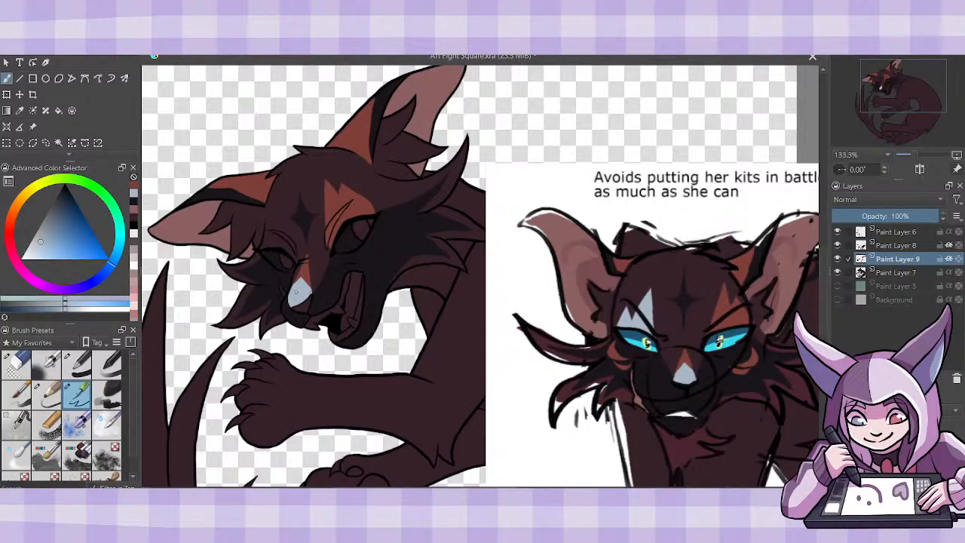
left_click_drag(295, 299, 296, 294)
- Paint a jagged pale blue-gray patch above the cat's far eye, redoing the first stroke
mouse_move(296, 256)
left_mouse_down()
mouse_move(292, 220)
mouse_move(297, 258)
left_mouse_up()
key("ctrl+z")
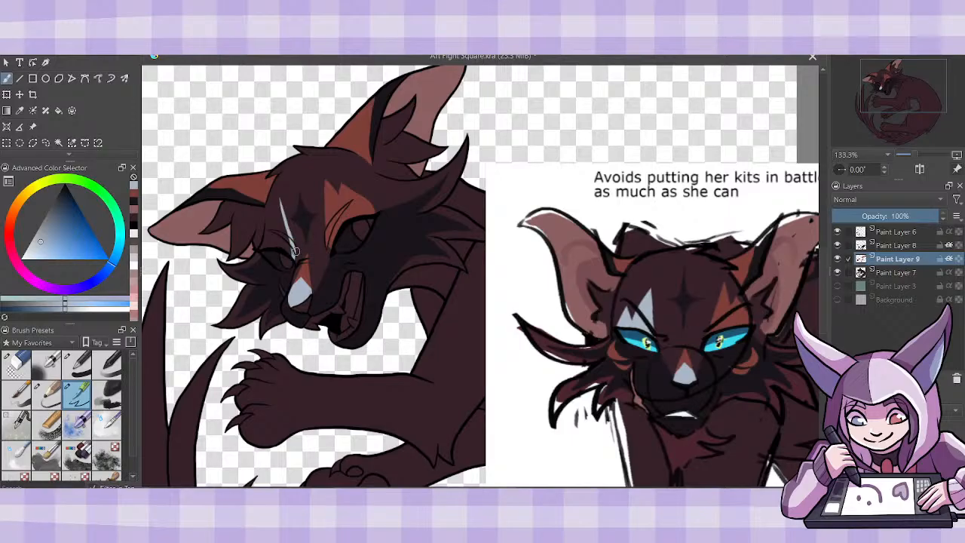
left_click_drag(280, 200, 291, 257)
left_click_drag(280, 203, 279, 245)
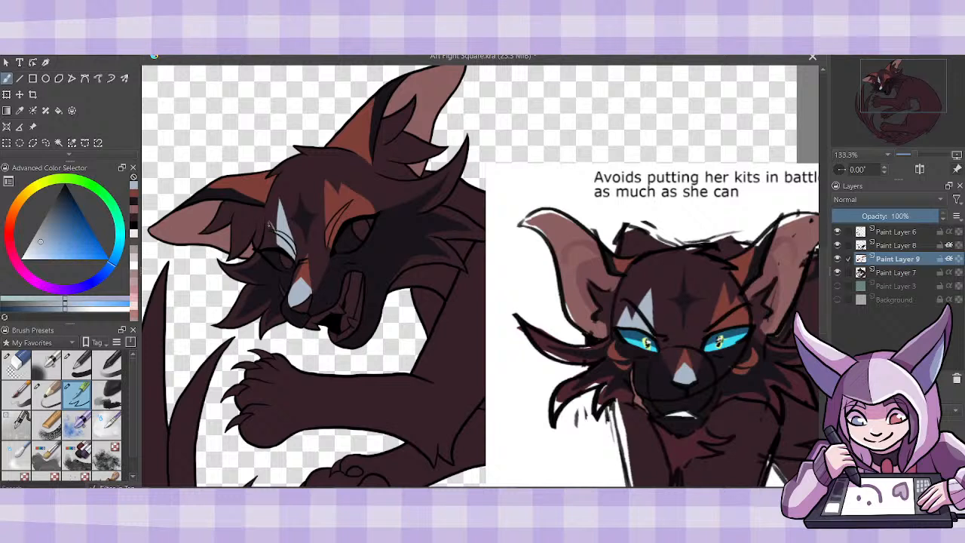
mouse_move(270, 224)
left_mouse_down()
mouse_move(266, 245)
mouse_move(268, 227)
mouse_move(277, 244)
mouse_move(265, 248)
mouse_move(287, 253)
mouse_move(296, 237)
left_mouse_up()
- Sample the near-black nose color from the reference and create a new paint layer directly above Paint Layer 7
left_click(19, 110)
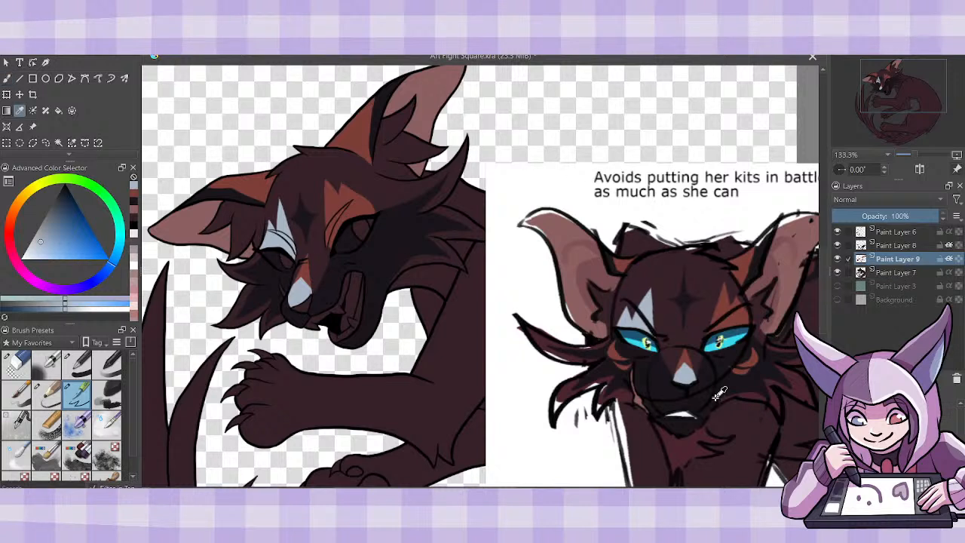
left_click(686, 383)
left_click(7, 79)
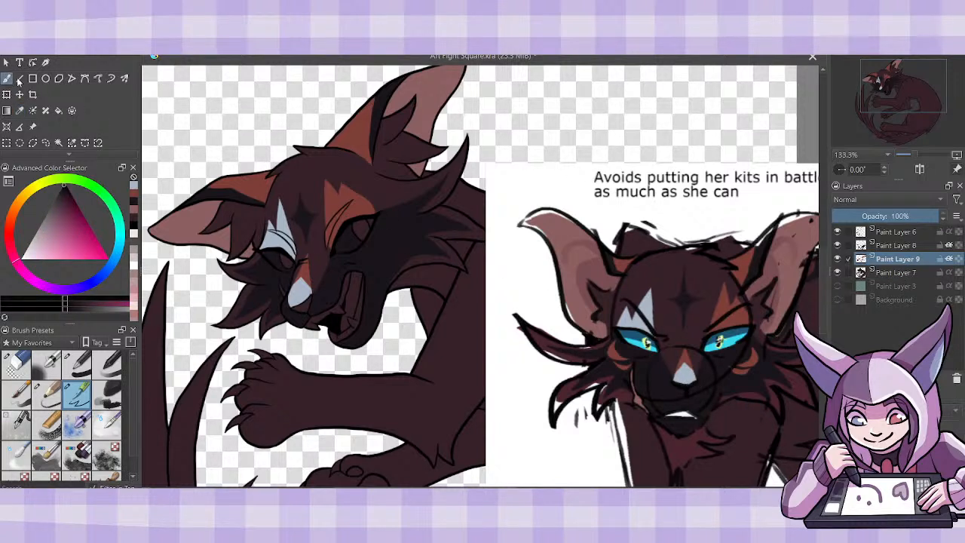
left_click(887, 273)
key("Insert")
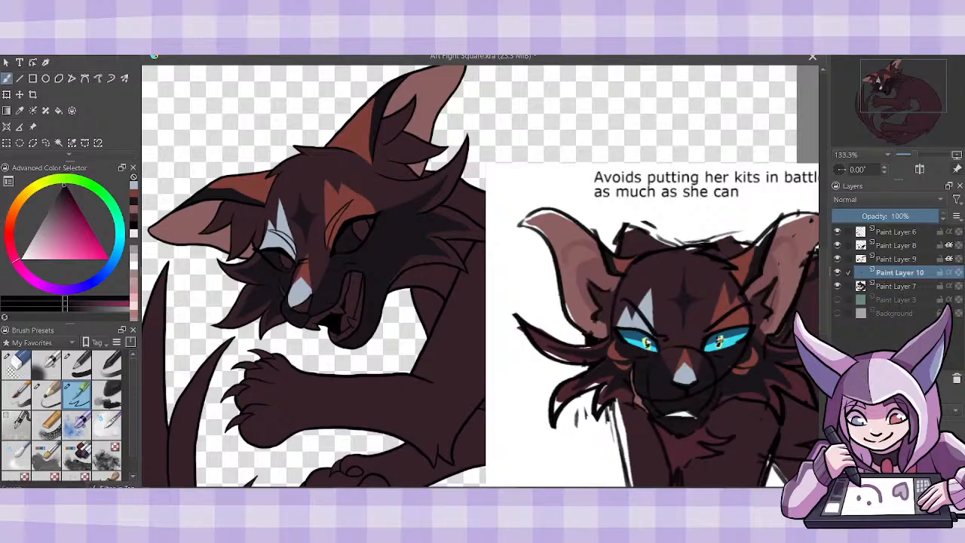
- Merge Paint Layer 8 into Paint Layer 9 and keep the merged markings inheriting alpha from the base shape
left_click(889, 245)
left_click(949, 258)
left_click(949, 245)
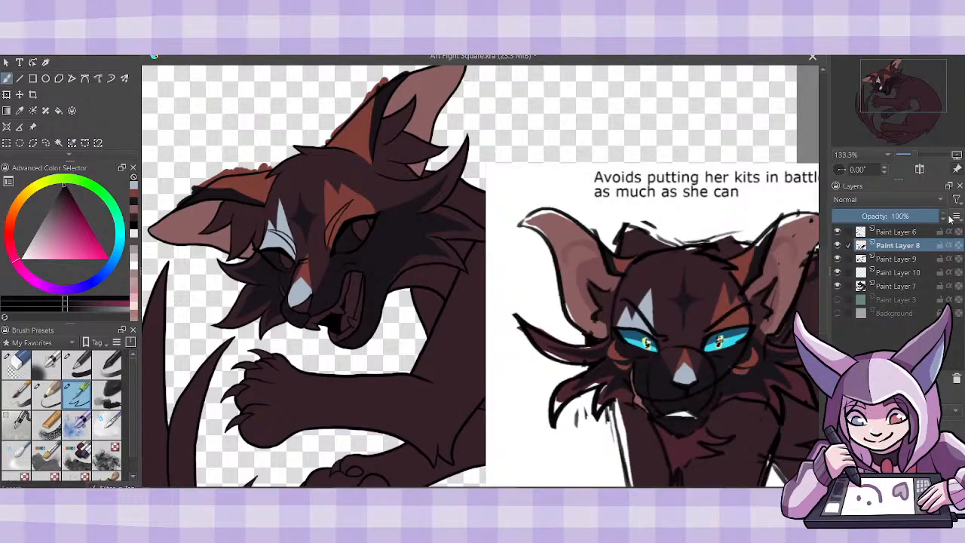
key("shift+Delete")
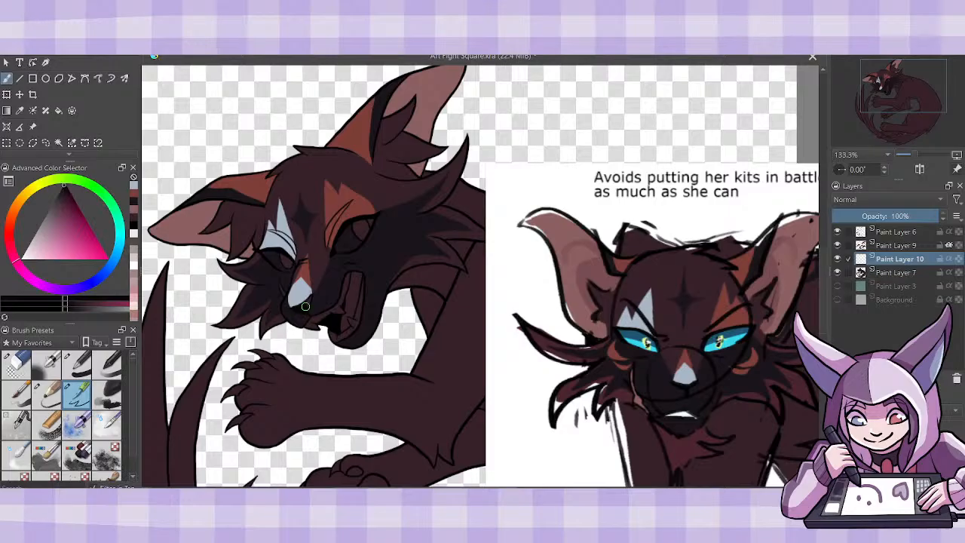
- Paint the nose near-black on Paint Layer 10 and add the inner-ear pink beside the muzzle
left_click_drag(306, 306, 310, 295)
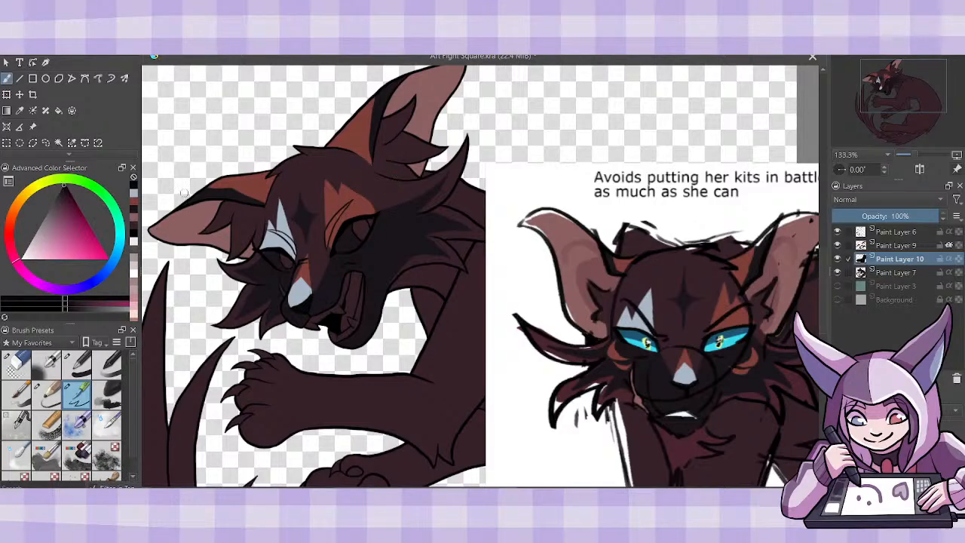
left_click(191, 221, "ctrl")
left_click_drag(286, 294, 296, 272)
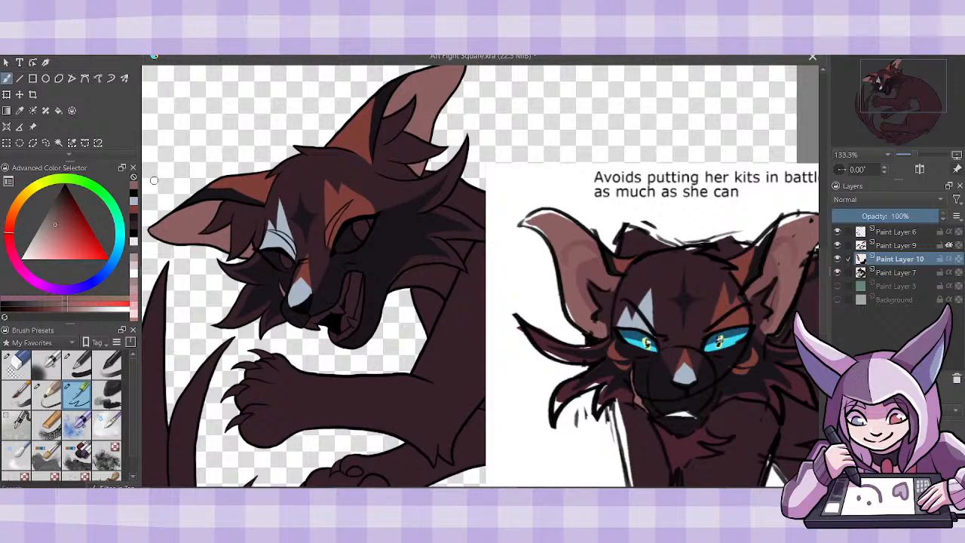
- Sample the dark maroon chest color from the reference and paint streaks on the cheek fur on Paint Layer 10, inheriting alpha
left_click(20, 110)
left_click(803, 386)
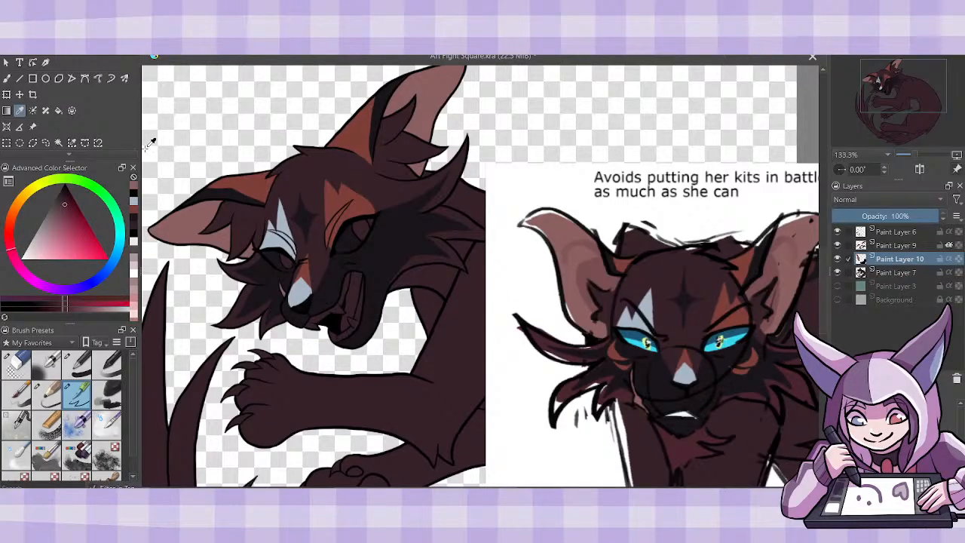
left_click(7, 79)
scroll(480, 276, "right", 1)
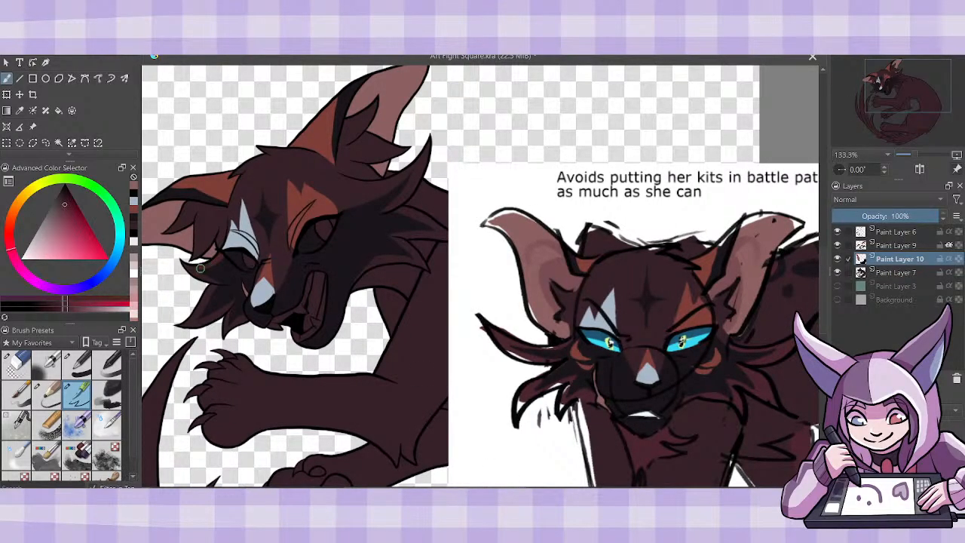
mouse_move(199, 269)
left_mouse_down()
mouse_move(180, 261)
mouse_move(214, 292)
mouse_move(200, 300)
left_mouse_up()
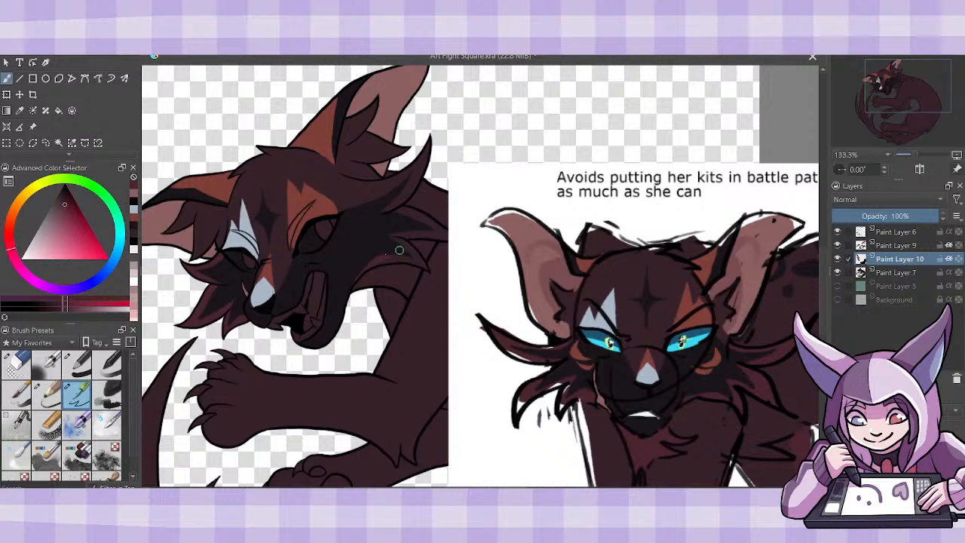
left_click_drag(369, 265, 411, 260)
left_click_drag(385, 213, 408, 225)
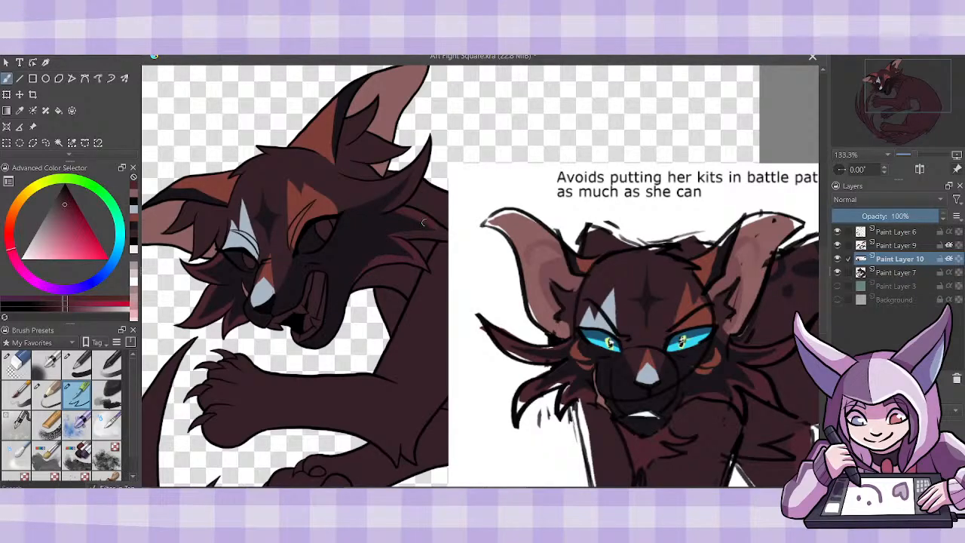
- Move the reference image clear of the cat's shoulder and close the Year 25 folder window
left_click(32, 127)
left_click_drag(469, 387, 555, 360)
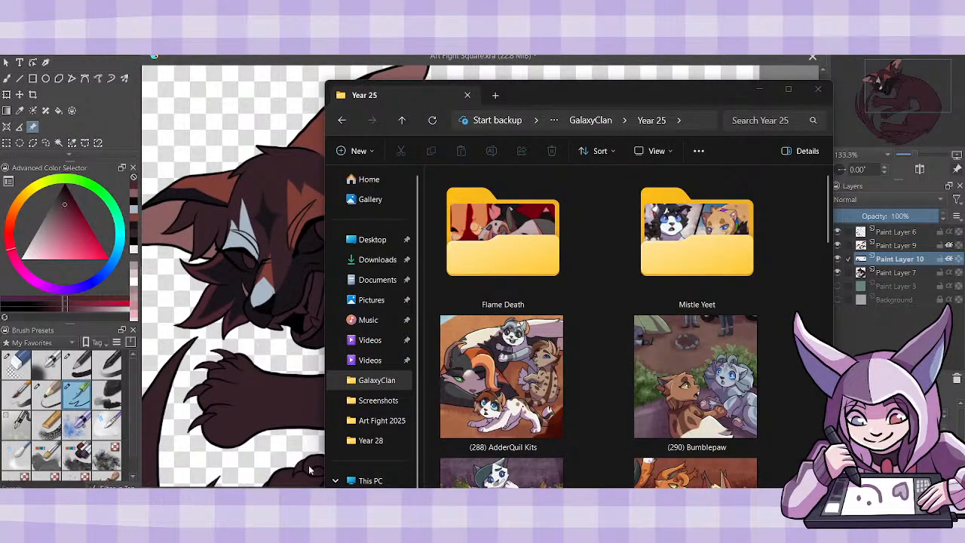
mouse_move(217, 520)
left_click(217, 467)
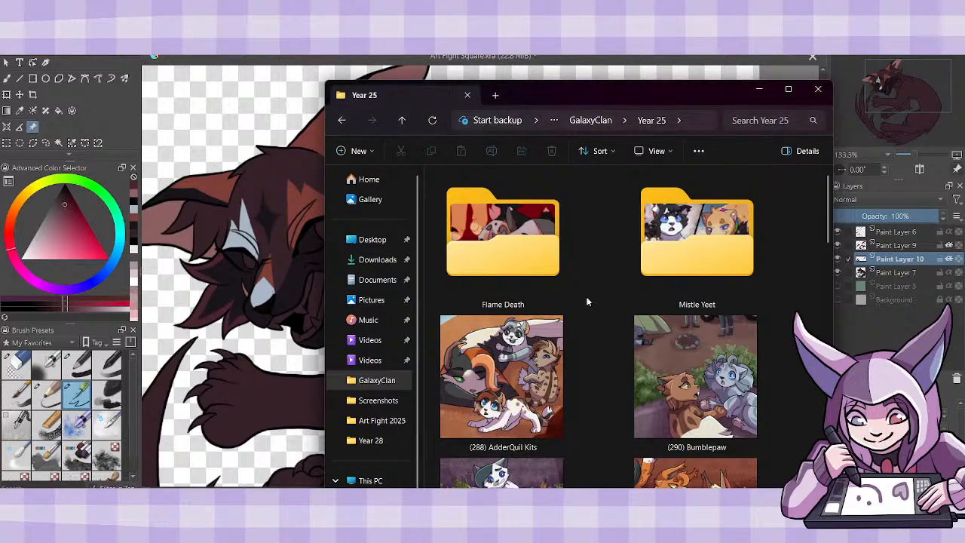
left_click_drag(597, 94, 588, 151)
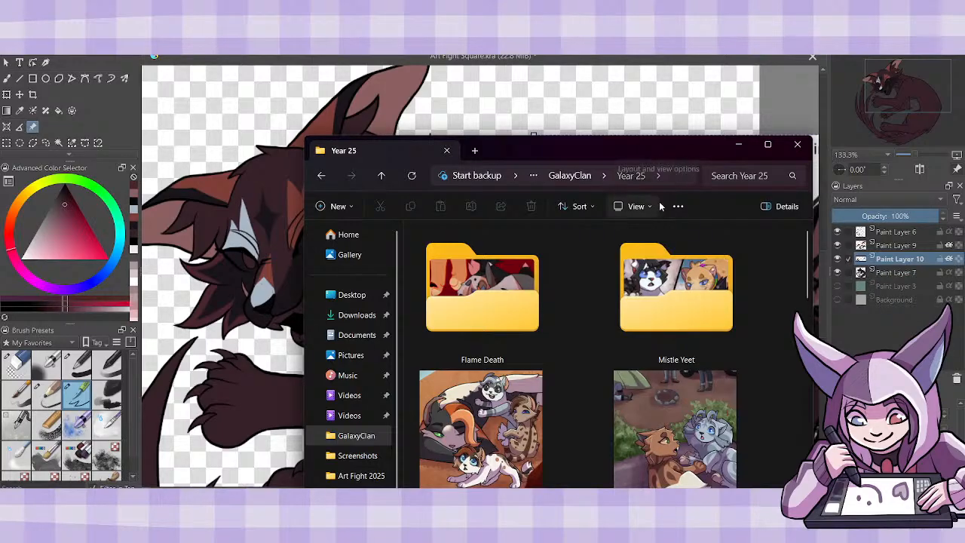
left_click(797, 145)
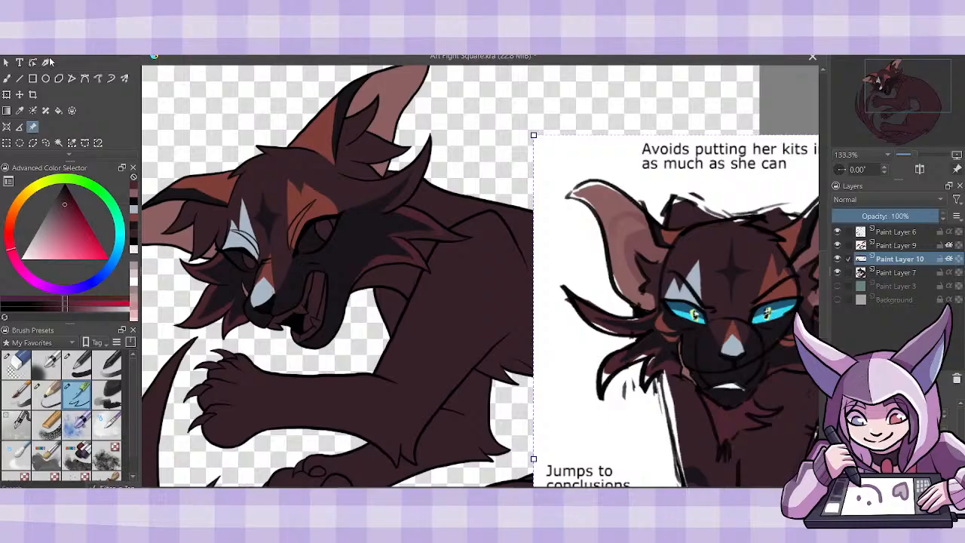
- Save the drawing and extend the dark maroon streaks across the near cheek fur and the tuft below the ear
key("ctrl+s")
left_click(7, 77)
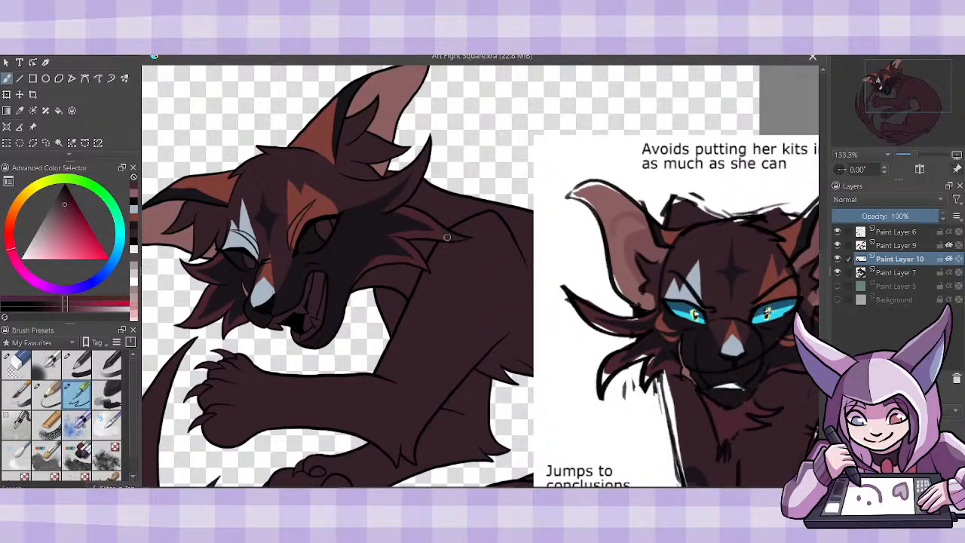
left_click_drag(445, 237, 456, 238)
scroll(480, 275, "right", 3)
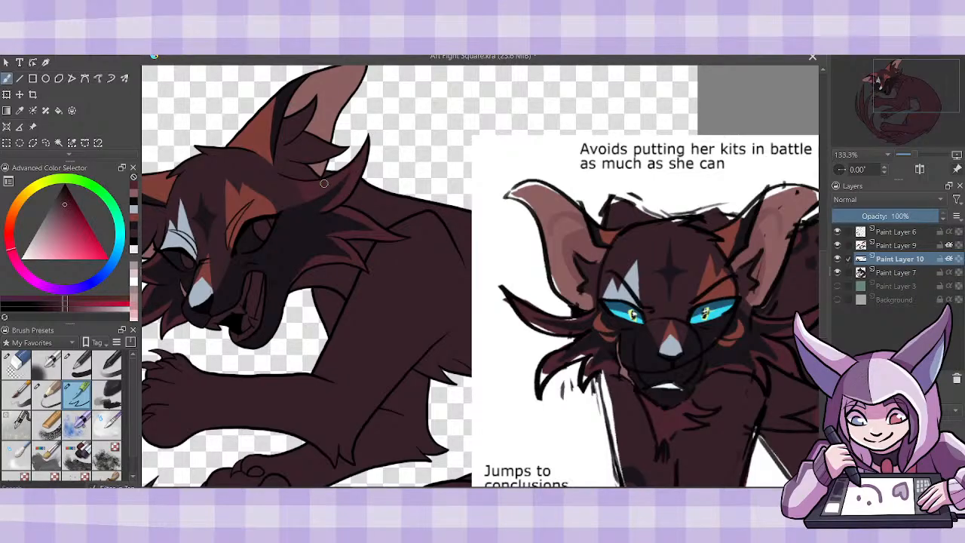
scroll(479, 276, "left", 3)
scroll(479, 276, "right", 1)
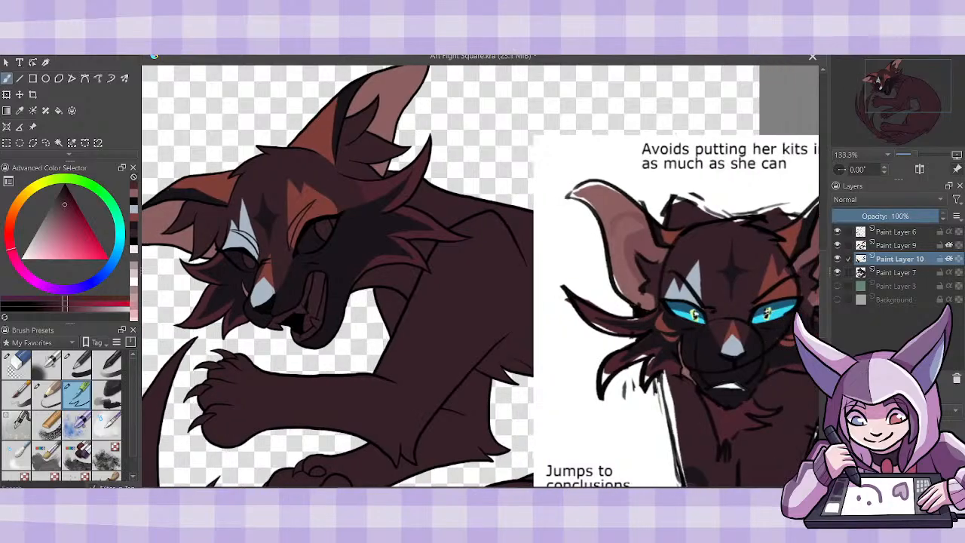
- Sample the tooth color from the reference, lighten it to near-white, and fill the teeth on Paint Layer 10 with alpha inheritance off
left_click(19, 110)
left_click(735, 380)
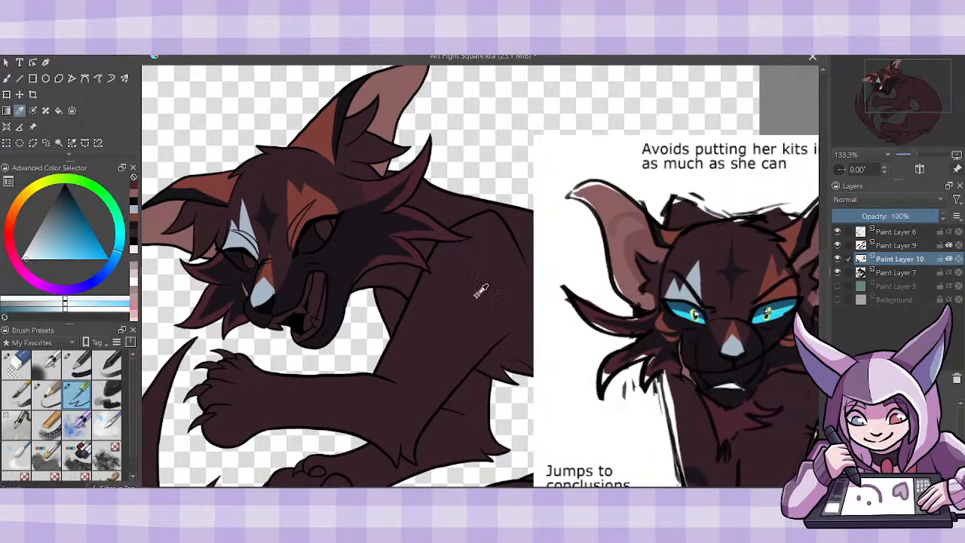
left_click(24, 259)
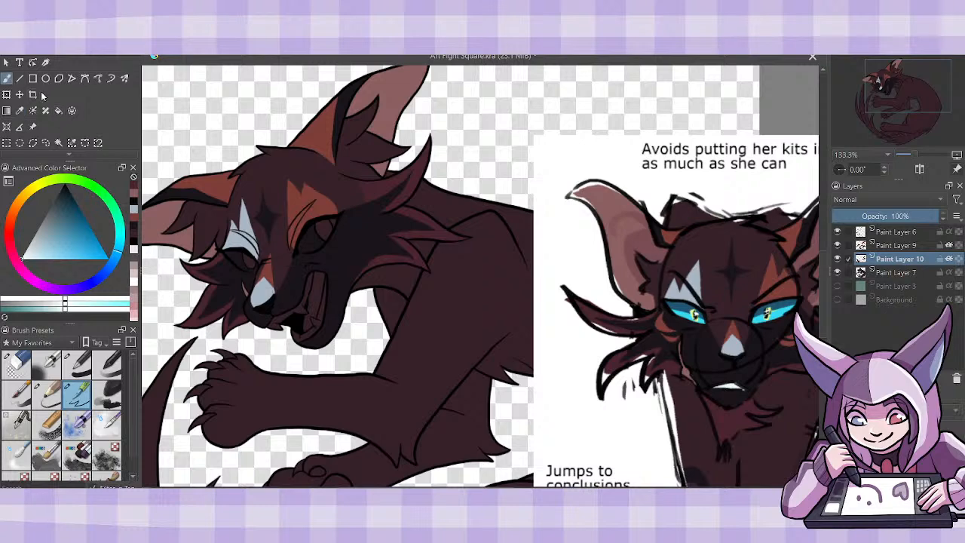
left_click(58, 110)
left_click(837, 272)
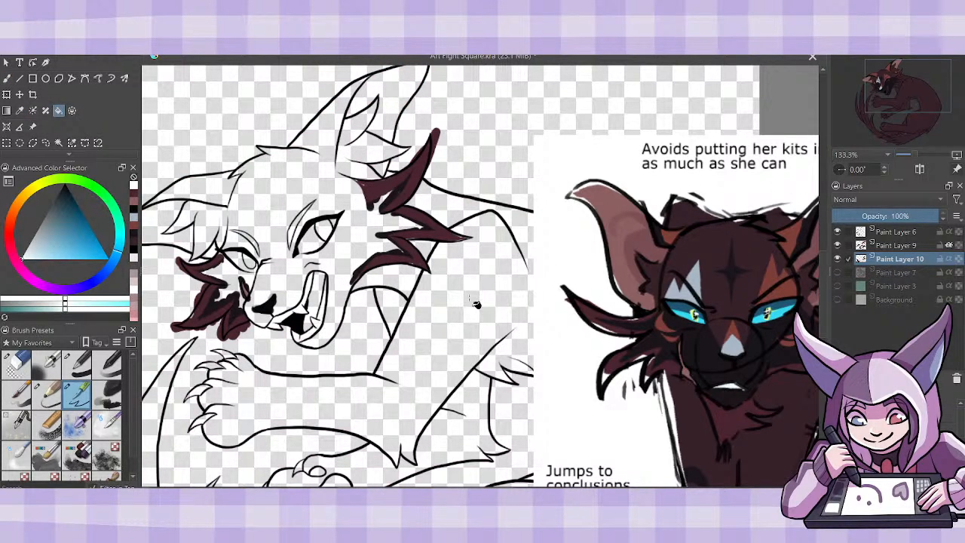
left_click(837, 272)
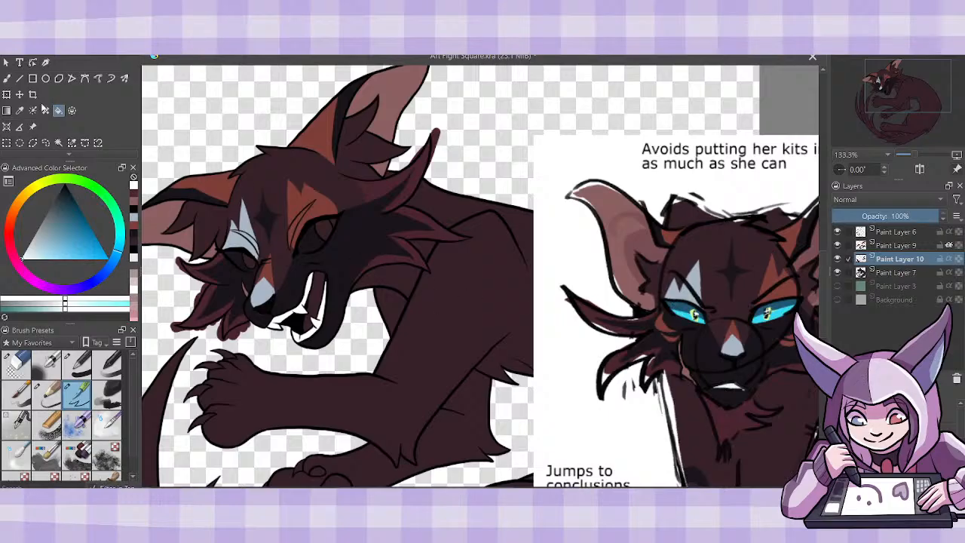
key("b")
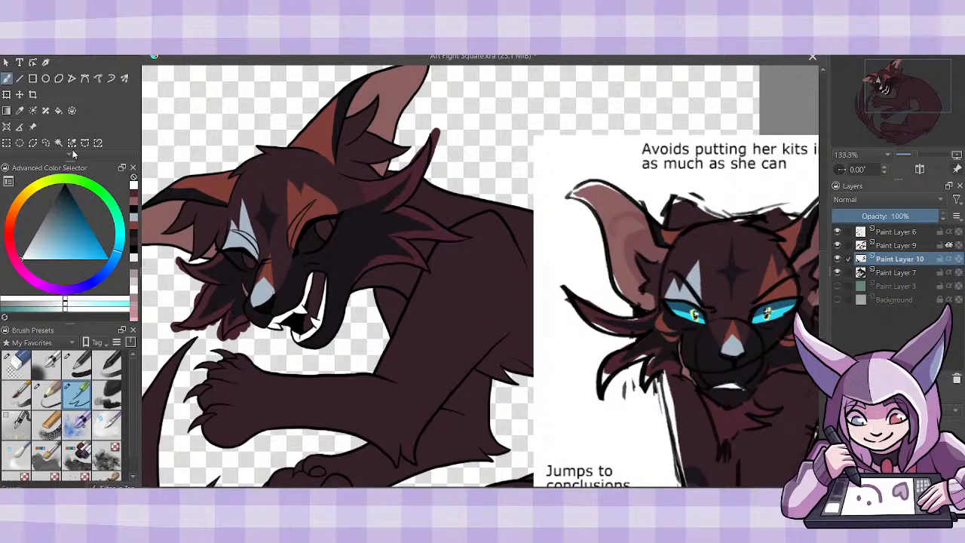
- Paint the tongue with the inner-ear pink and touch up the teeth in white
left_click(134, 205)
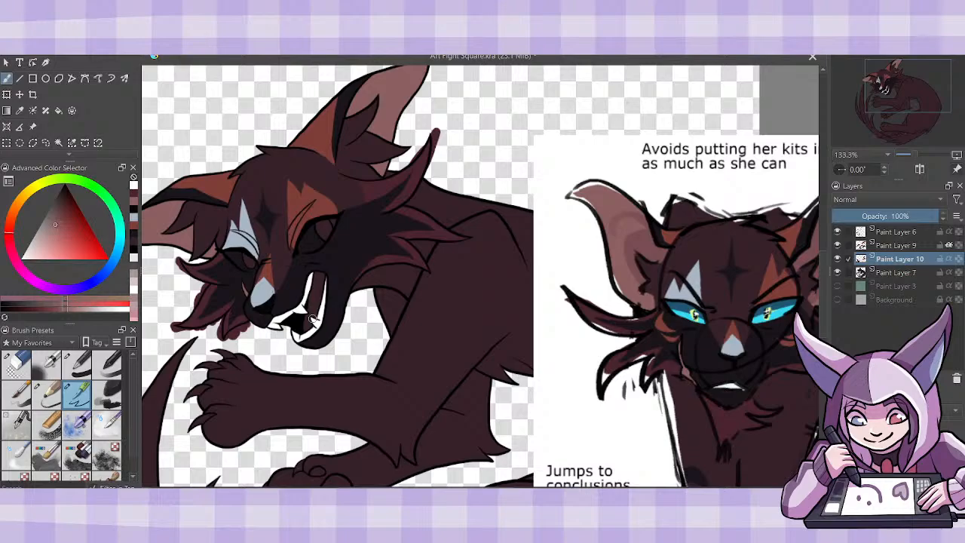
left_click_drag(314, 315, 307, 308)
mouse_move(324, 274)
left_mouse_down()
mouse_move(313, 314)
mouse_move(322, 276)
left_mouse_up()
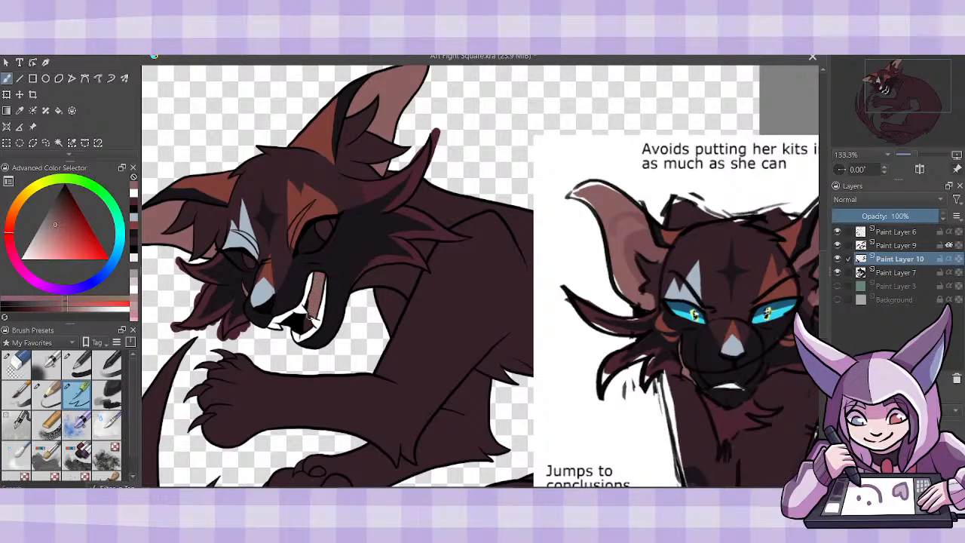
left_click_drag(312, 315, 305, 327)
left_click(120, 234)
mouse_move(307, 312)
left_mouse_down()
mouse_move(307, 304)
mouse_move(312, 320)
left_mouse_up()
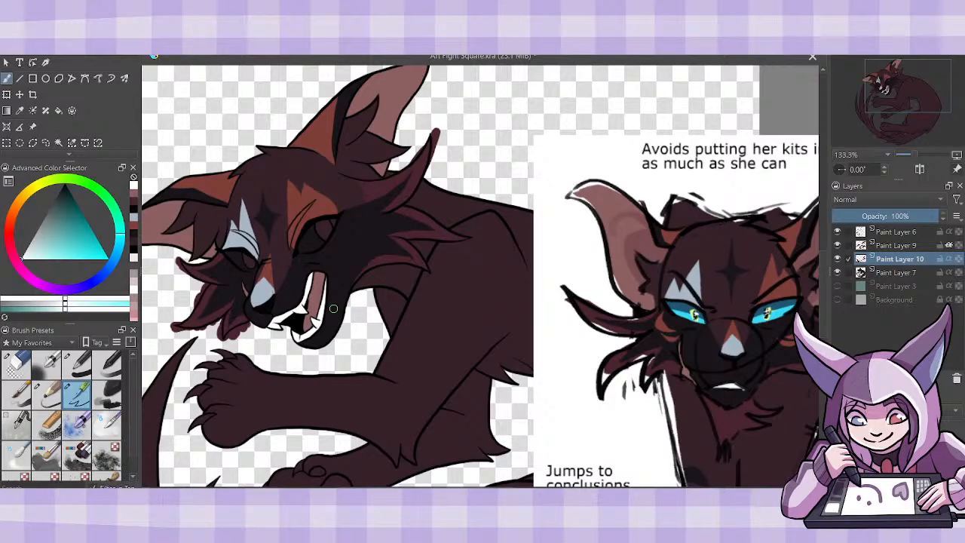
- Merge Paint Layer 9 into Paint Layer 10 and make the merged markings inherit alpha from the base shape
left_click(949, 258)
left_click(949, 259)
left_click(949, 245)
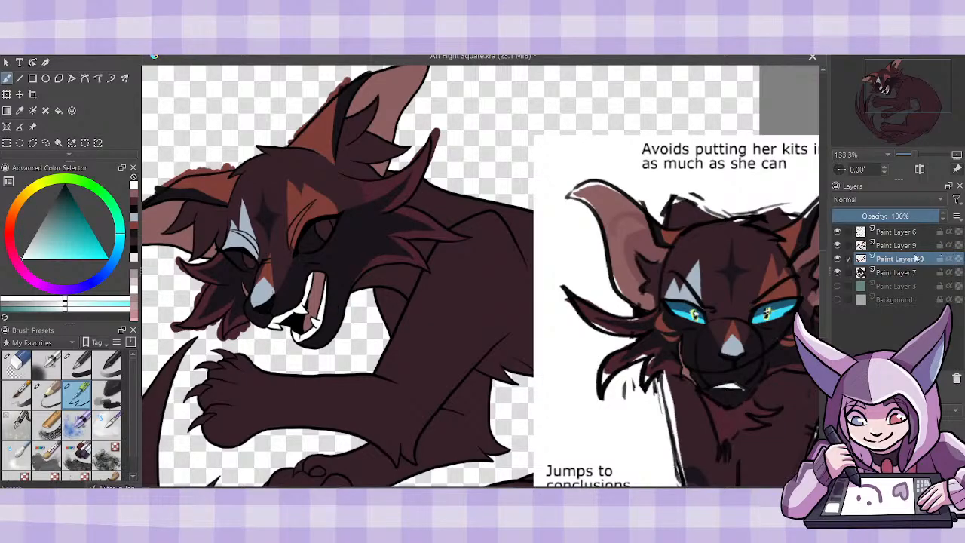
left_click(905, 245)
key("ctrl+e")
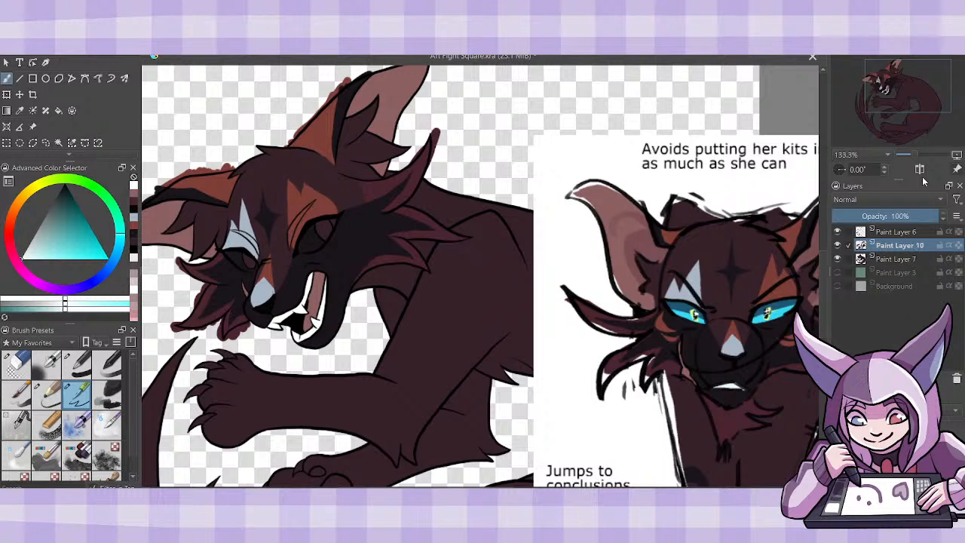
left_click(949, 245)
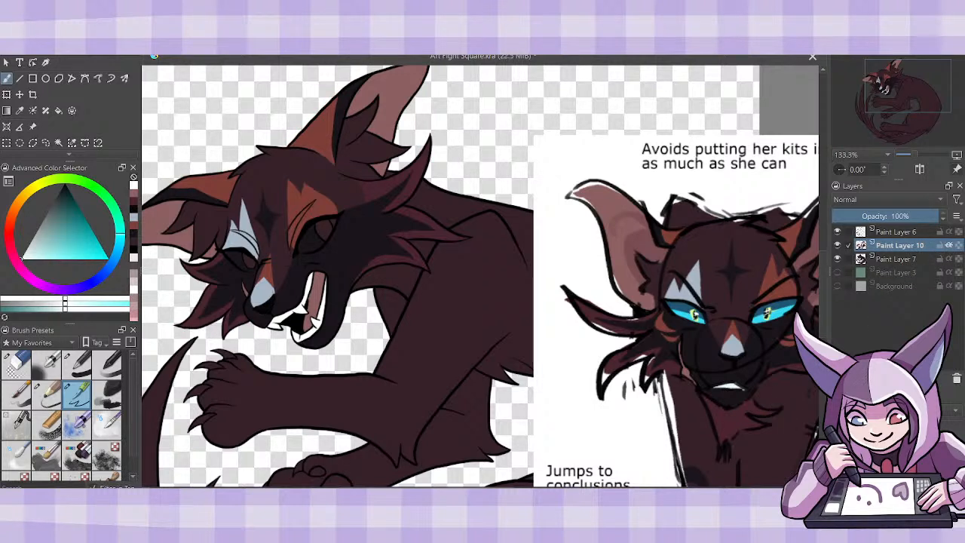
- Create a new Multiply paint layer above Paint Layer 10 that inherits alpha, and choose a muted blue-gray
left_click(838, 378)
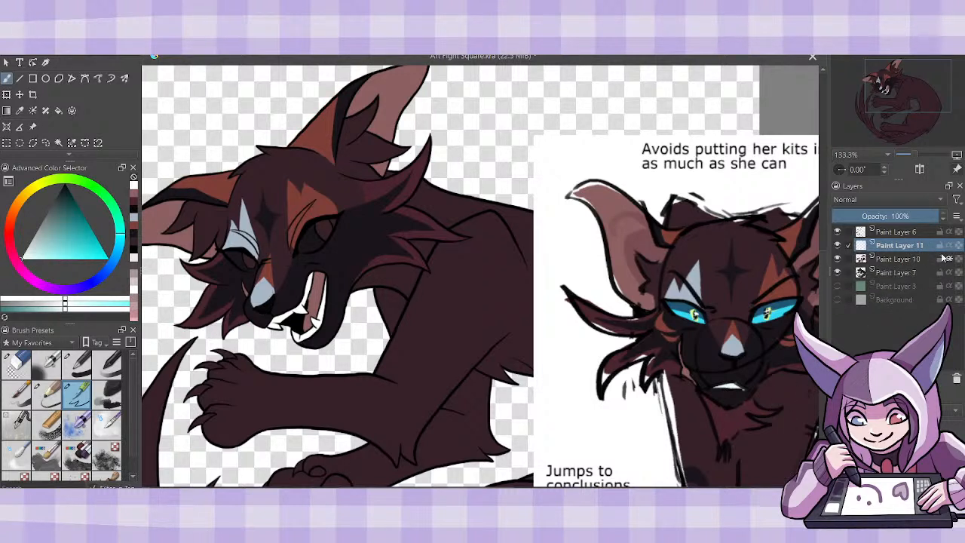
left_click(948, 245)
left_click(869, 200)
left_click(869, 186)
left_click(111, 263)
left_click(40, 241)
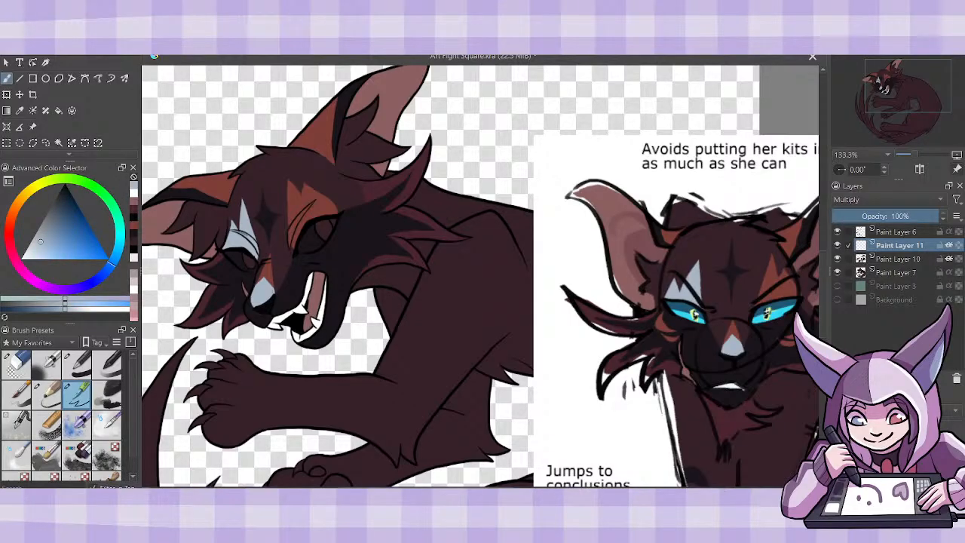
- Shade the brow creases above both eyes on Paint Layer 11, blue-gray and orange, and set the layer opacity to 33%
left_click_drag(236, 231, 256, 245)
left_click(884, 261)
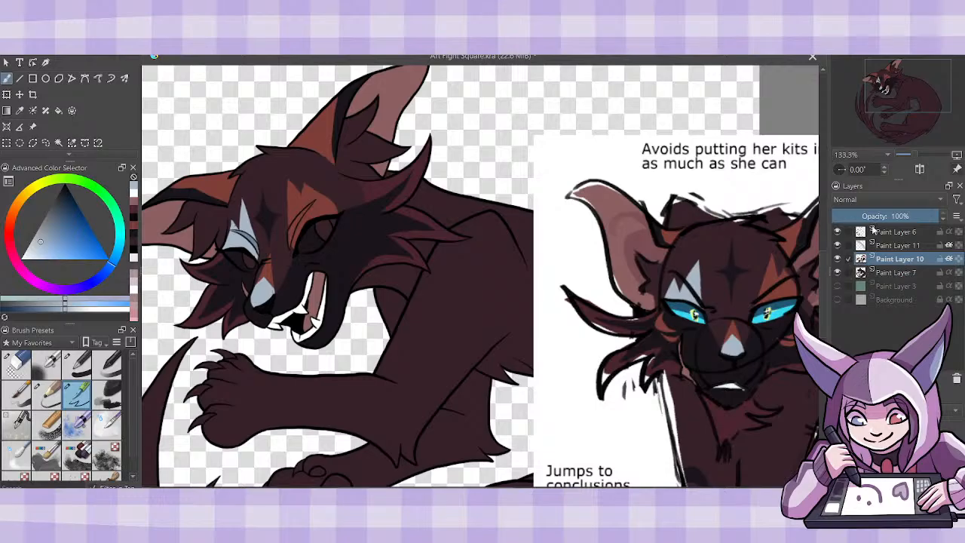
left_click(908, 247)
left_click(134, 218)
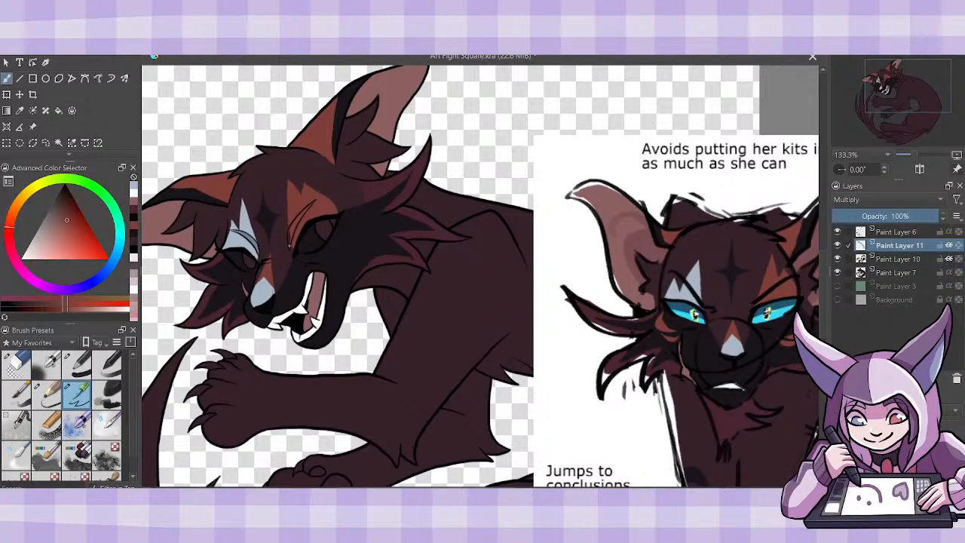
mouse_move(296, 245)
left_mouse_down()
mouse_move(306, 212)
mouse_move(293, 234)
left_mouse_up()
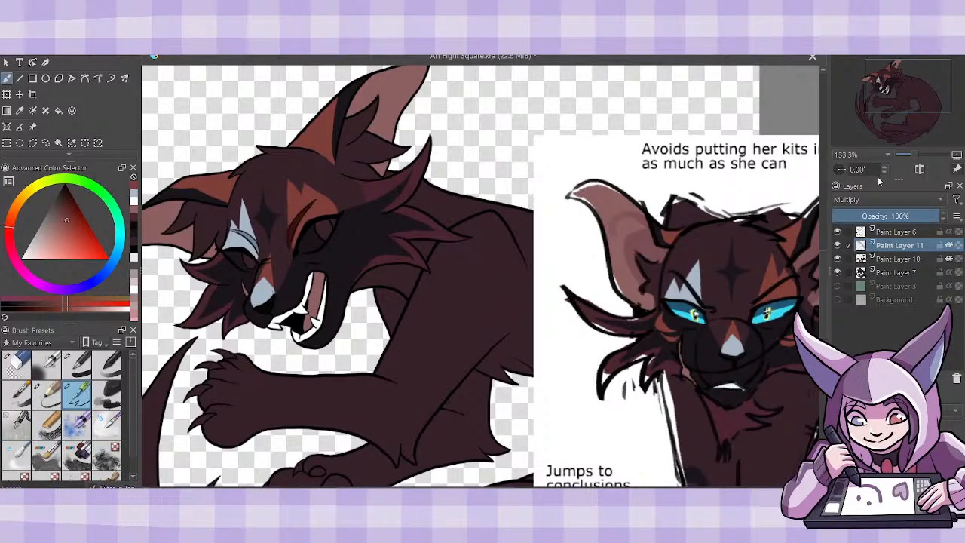
left_click_drag(875, 215, 868, 219)
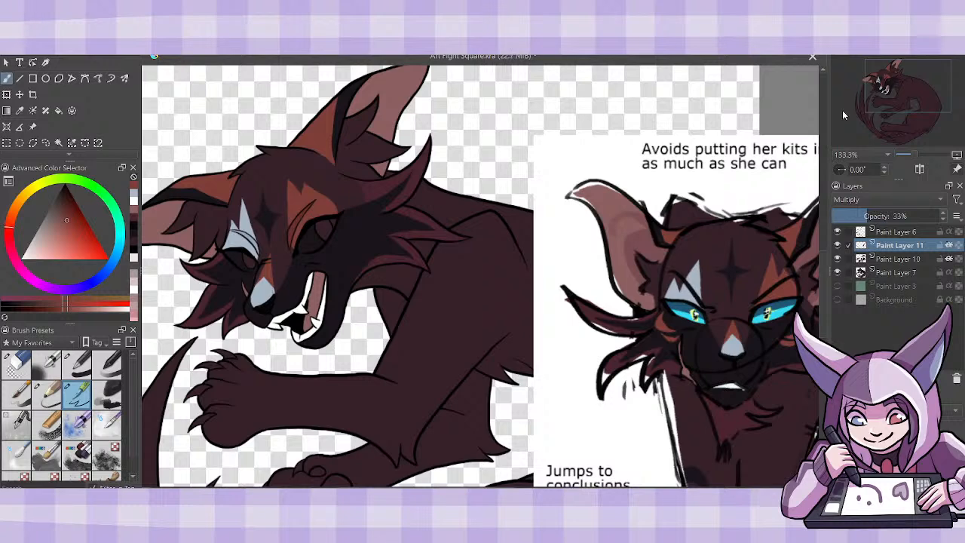
- Merge Paint Layer 11 into Paint Layer 10 and keep the merged layer inheriting alpha from the base shape
left_click(948, 260)
key("ctrl+e")
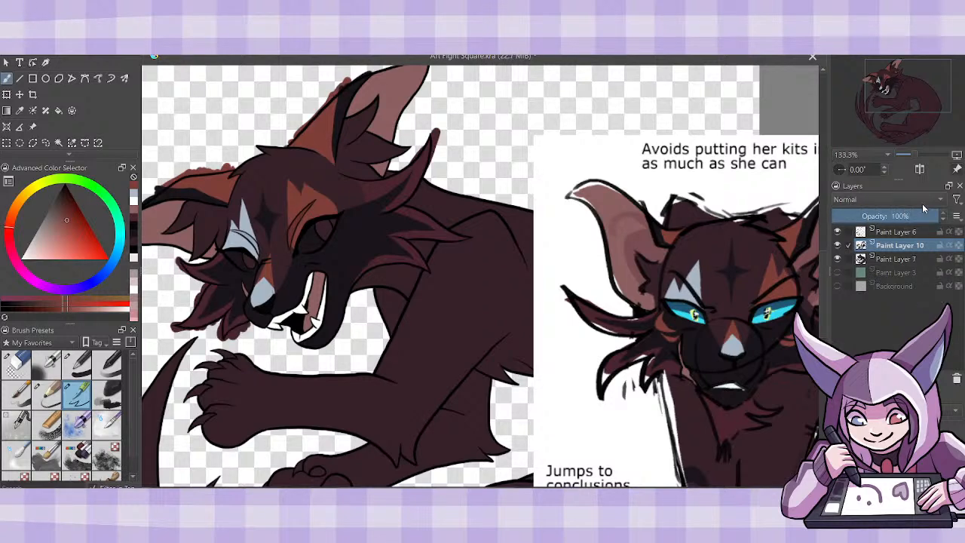
left_click(948, 246)
left_click_drag(426, 486, 400, 486)
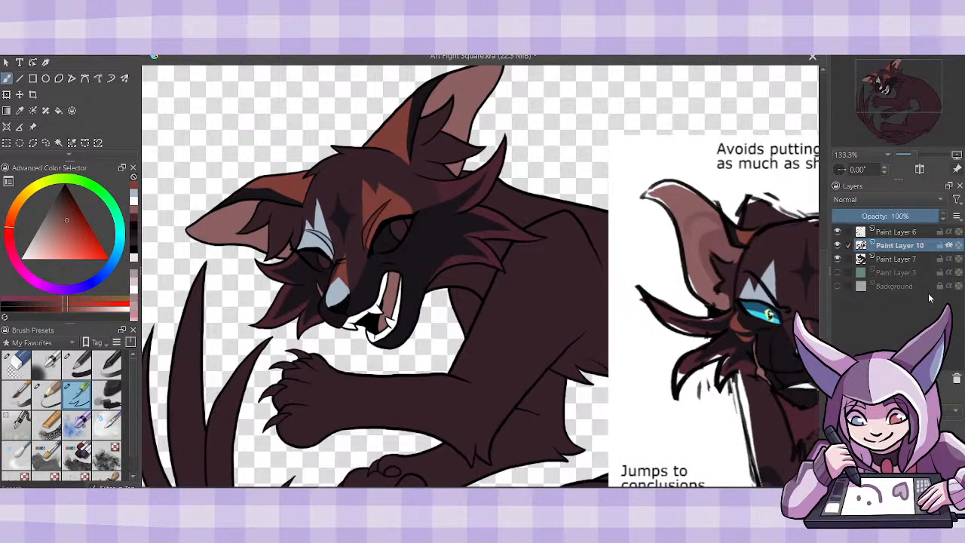
left_click(949, 254)
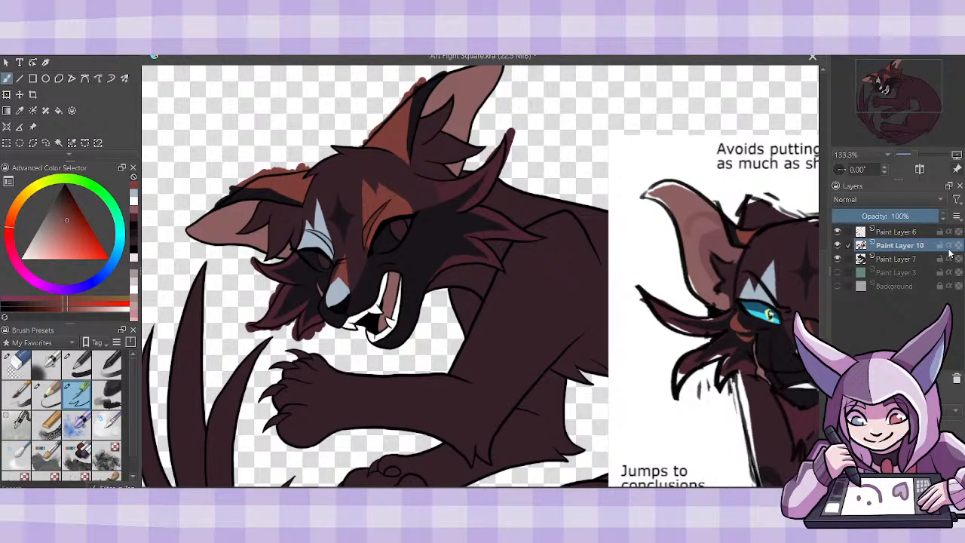
left_click(951, 253)
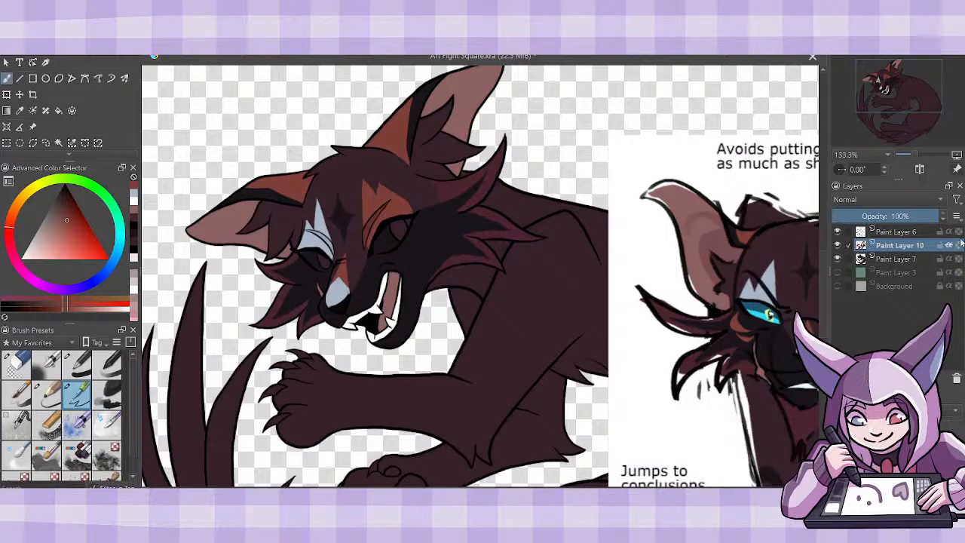
- Sample bright cyan from the reference's eye and begin coloring the eye below the gray-blue brow on Paint Layer 10
mouse_move(919, 271)
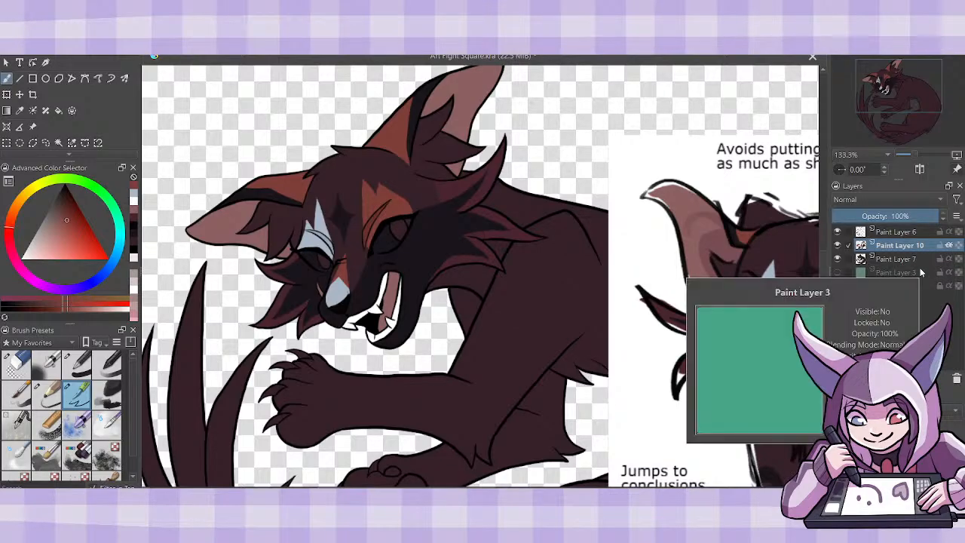
left_click(20, 110)
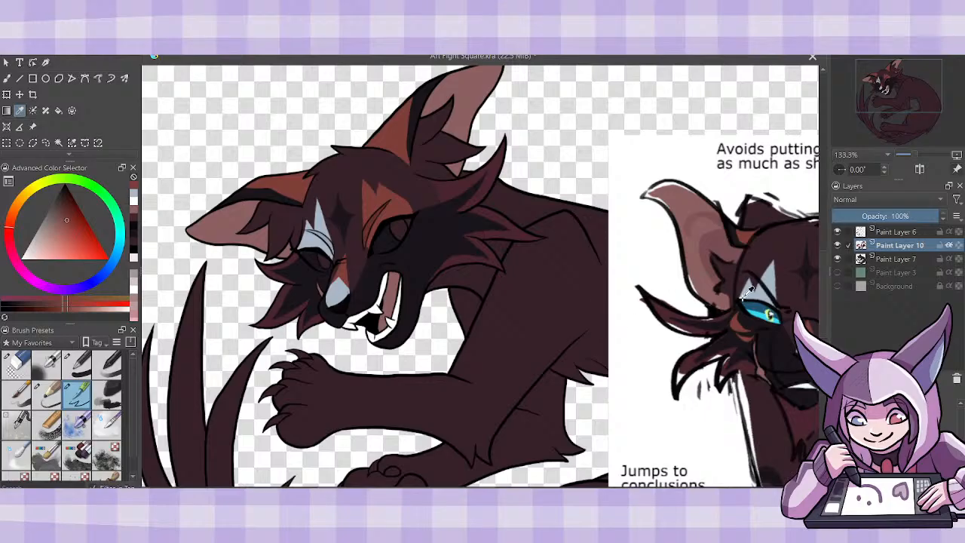
left_click(764, 310)
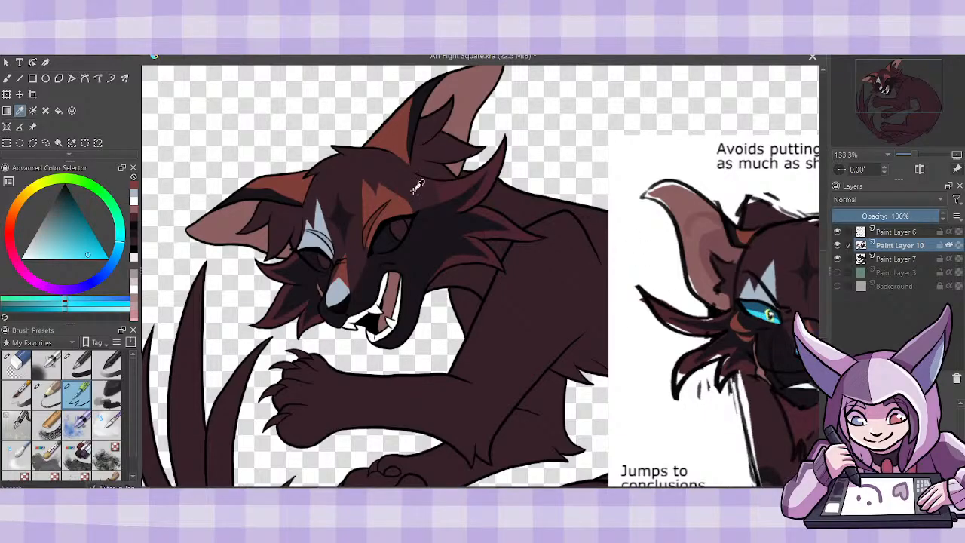
key("b")
left_click_drag(464, 488, 482, 489)
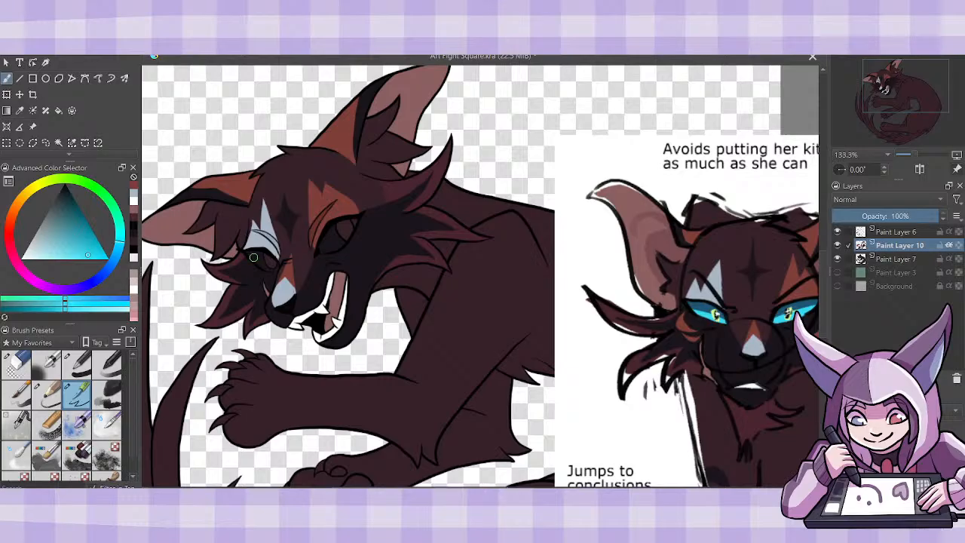
left_click_drag(248, 254, 258, 262)
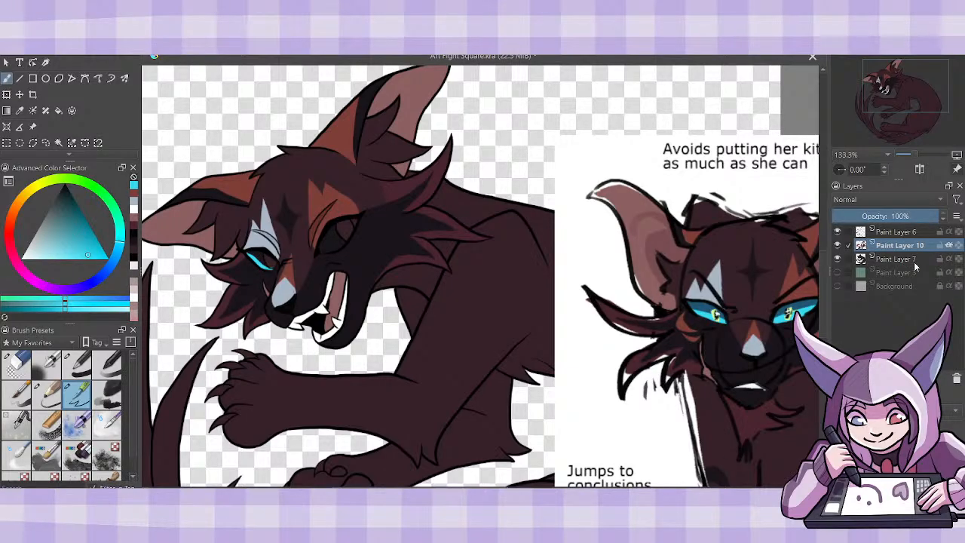
- Hide Paint Layer 7, turn off alpha inheritance on Paint Layer 10, and finish the cyan in the eye below the gray-blue brow
left_click(837, 259)
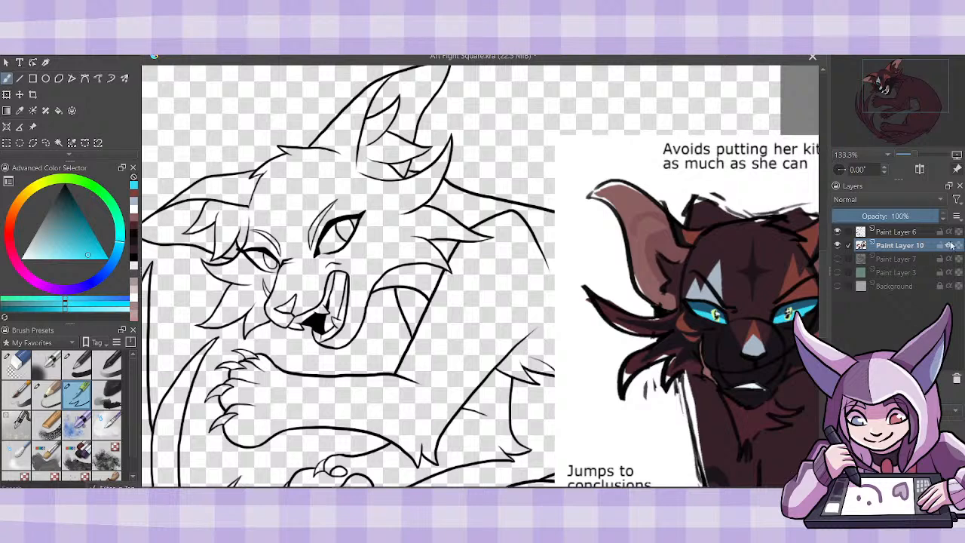
key("ctrl+z")
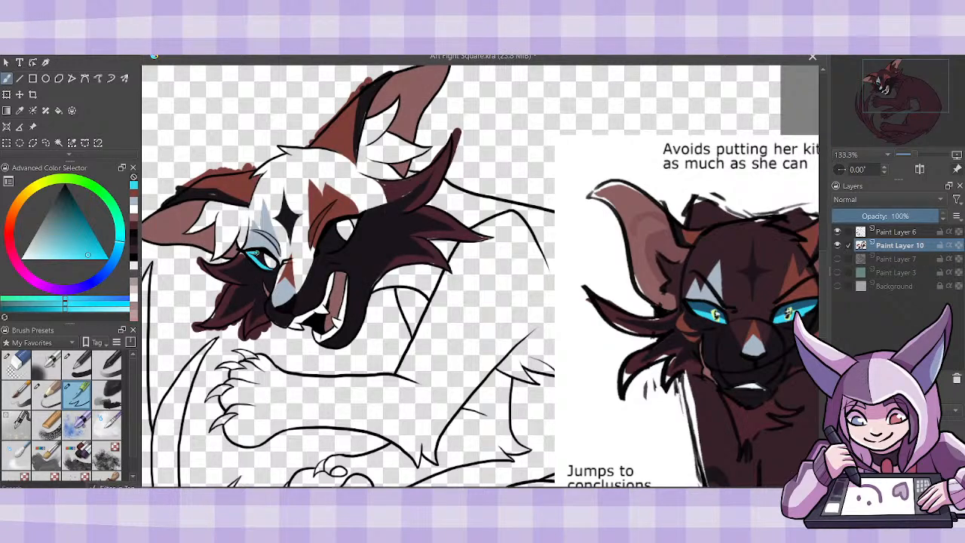
left_click_drag(260, 255, 268, 266)
- Sample the near-black from the ear marking and touch up the dark fur markings on Paint Layer 10
left_click(132, 213)
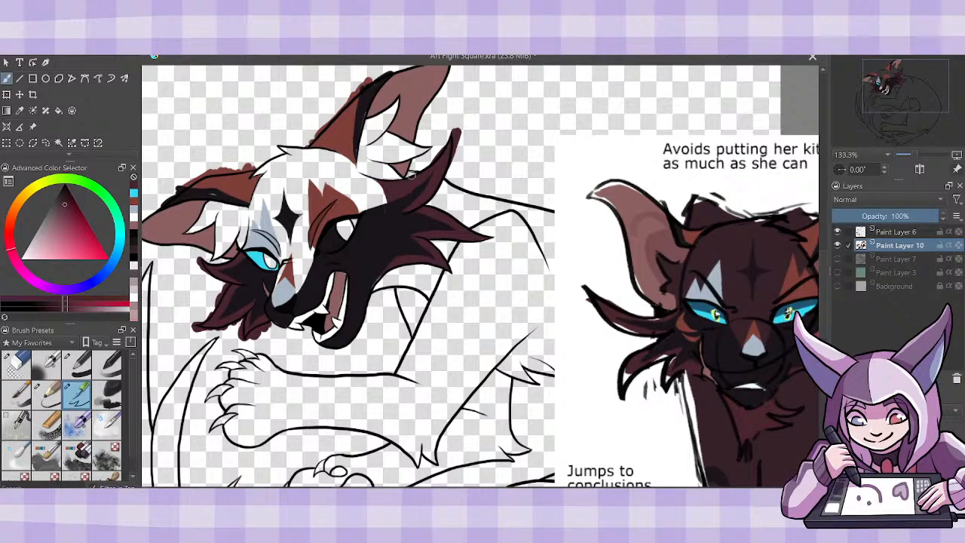
left_click(134, 236)
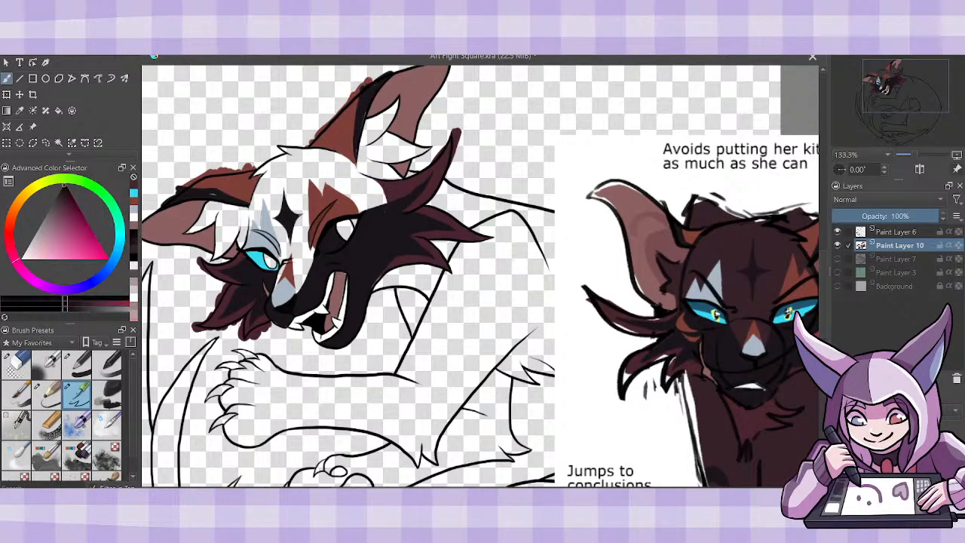
left_click(19, 110)
left_click(190, 190)
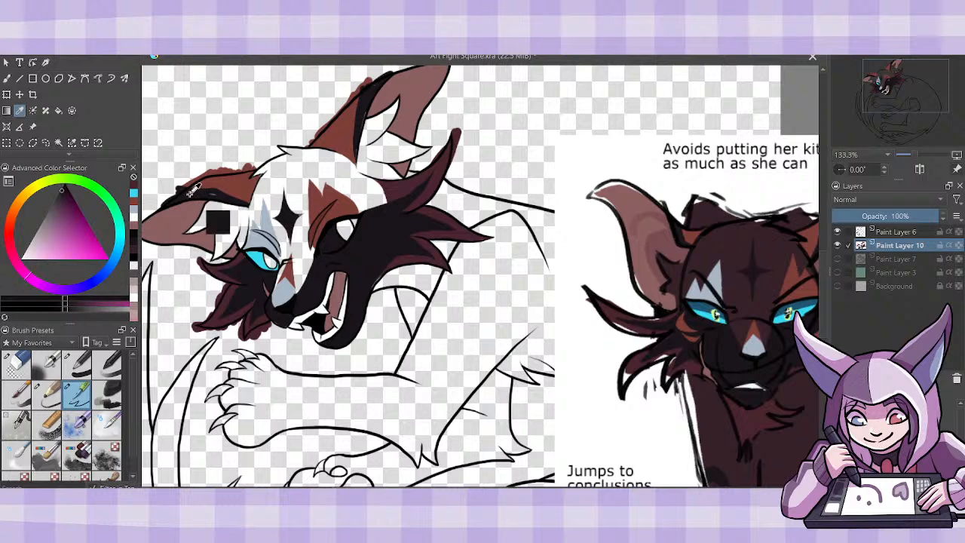
key("b")
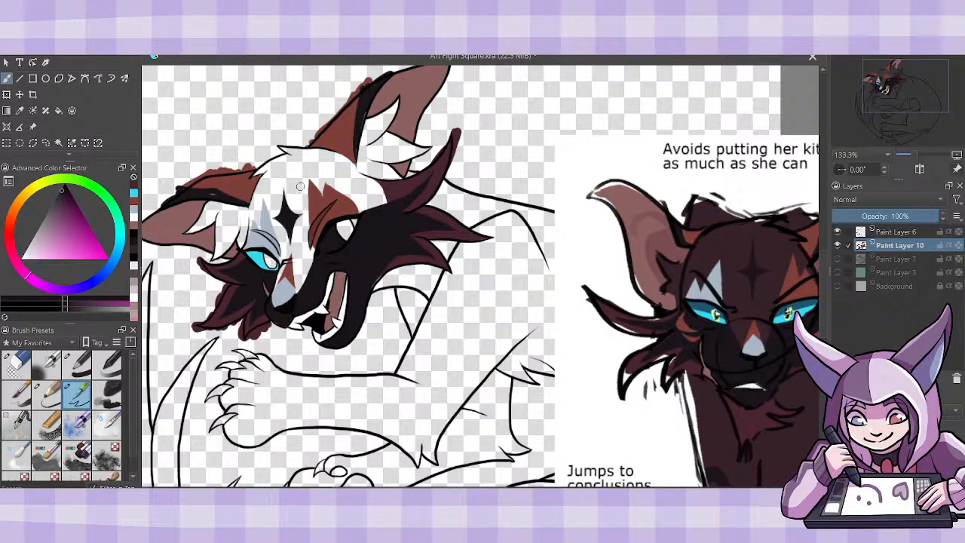
left_click_drag(217, 196, 217, 194)
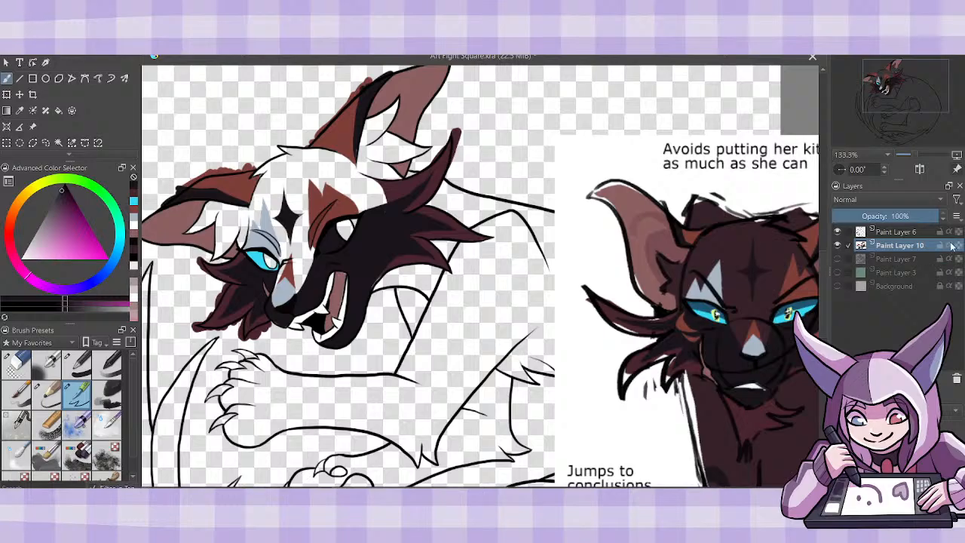
- Fill the eye below the orange brow with the same cyan, then show Paint Layer 7 and restore alpha inheritance on Paint Layer 10
left_click(134, 203)
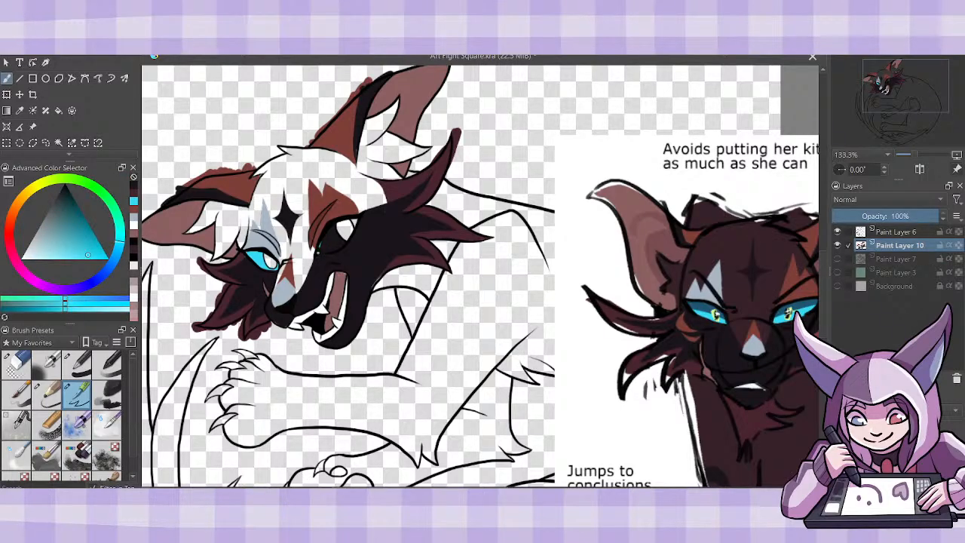
mouse_move(317, 253)
left_mouse_down()
mouse_move(339, 246)
mouse_move(334, 222)
mouse_move(323, 244)
left_mouse_up()
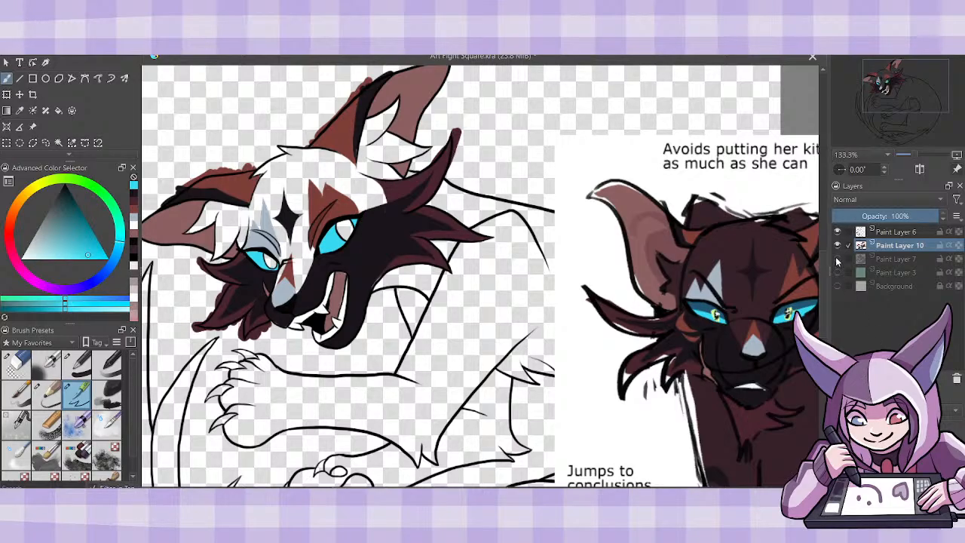
left_click(837, 258)
- Create a new paint layer between Paint Layer 7 and Paint Layer 10
left_click(890, 261)
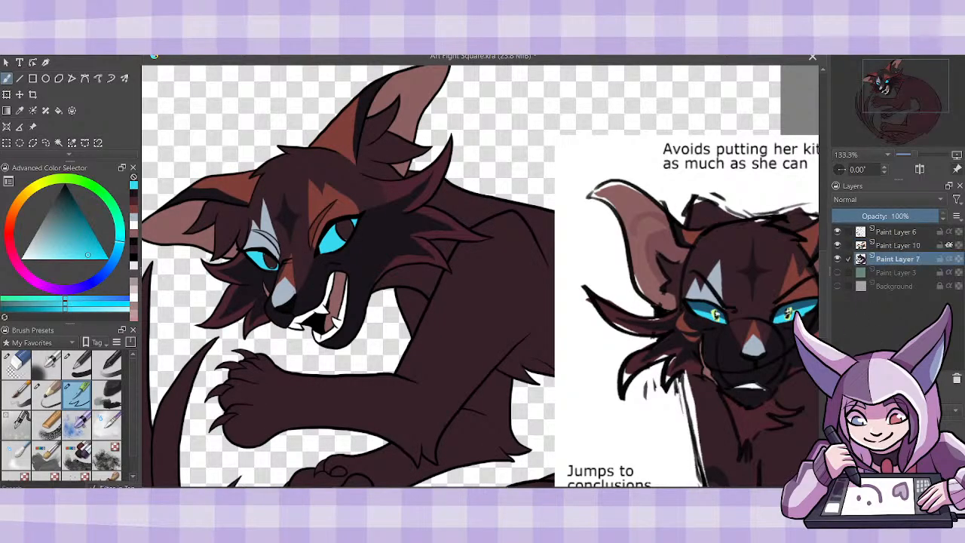
key("Insert")
left_click(20, 110)
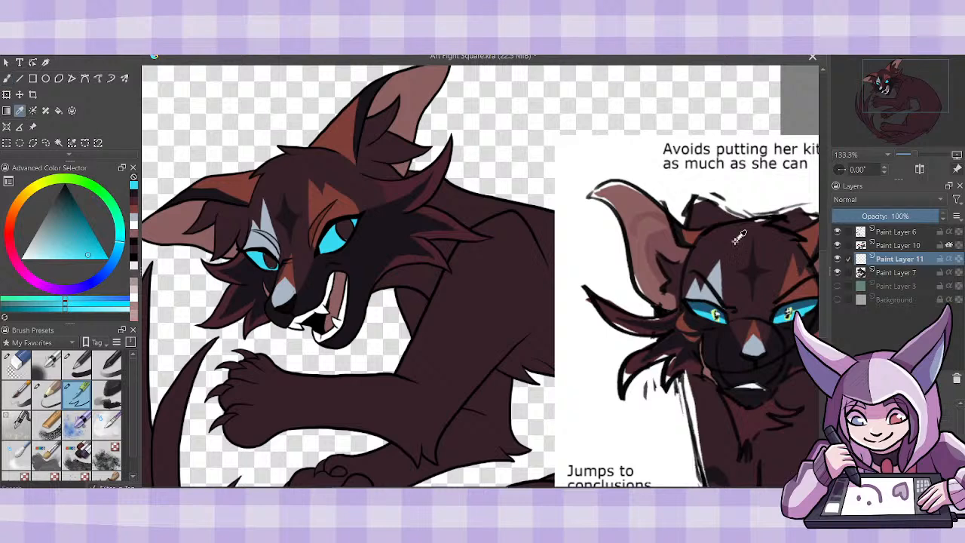
- Move the color headshot reference image down so it sits directly above the drawing's face
scroll(824, 280, "up", 3)
scroll(823, 281, "up", 3)
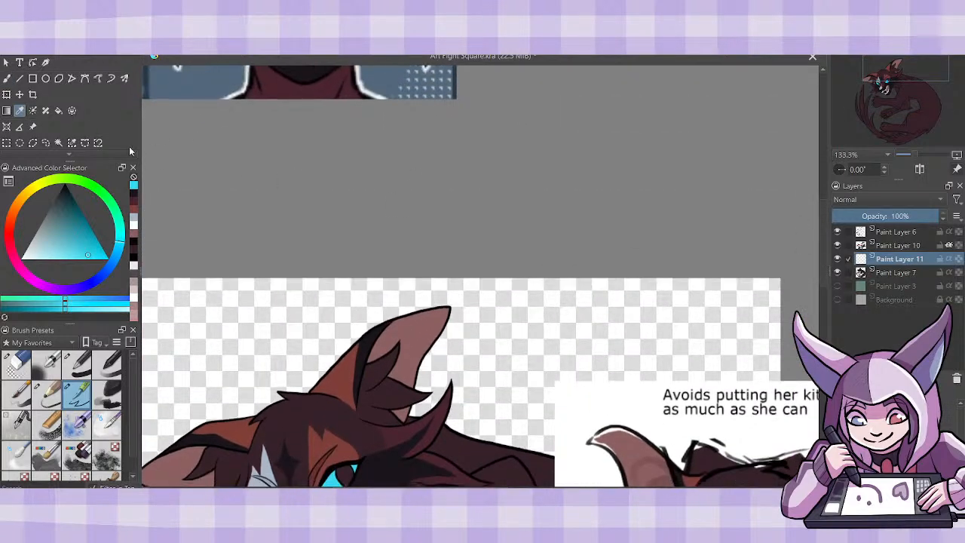
left_click(33, 126)
left_click_drag(338, 90, 304, 355)
scroll(825, 256, "down", 4)
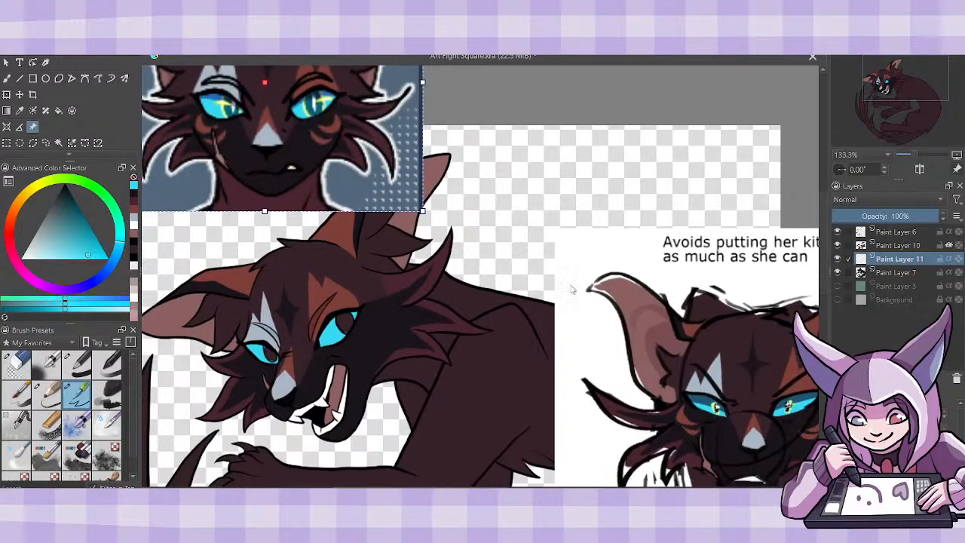
- Sample dark teal from the reference's eye and paint the irises of both eyes on Paint Layer 11
left_click(19, 110)
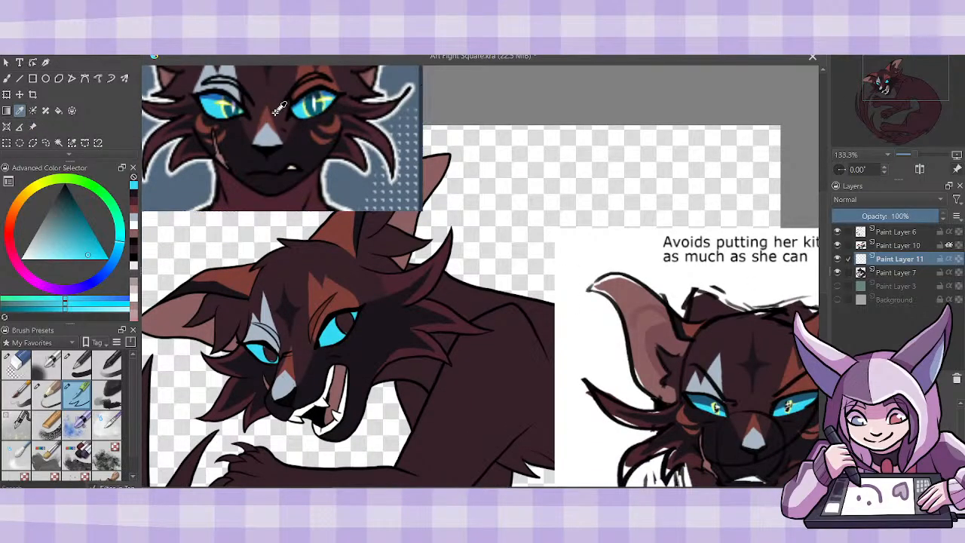
left_click(312, 104)
key("b")
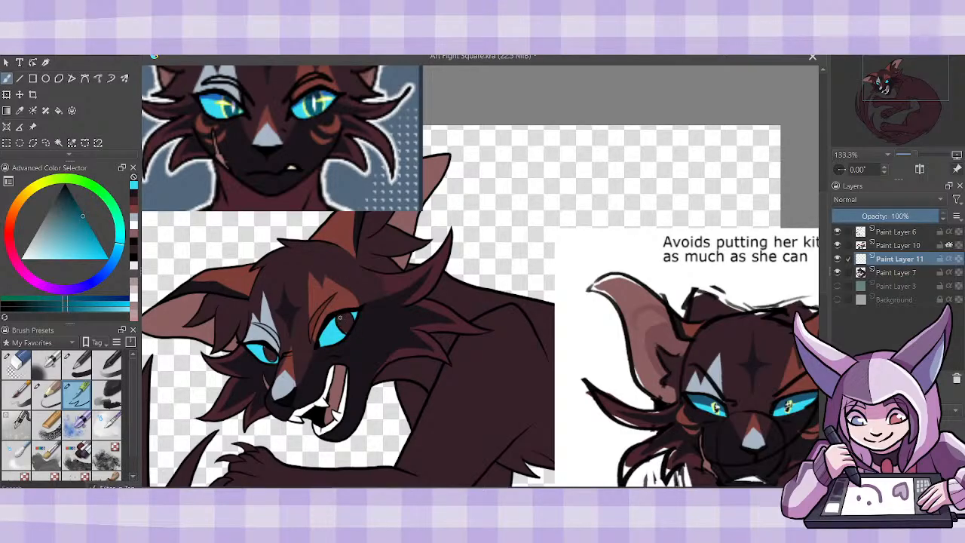
left_click_drag(340, 320, 346, 329)
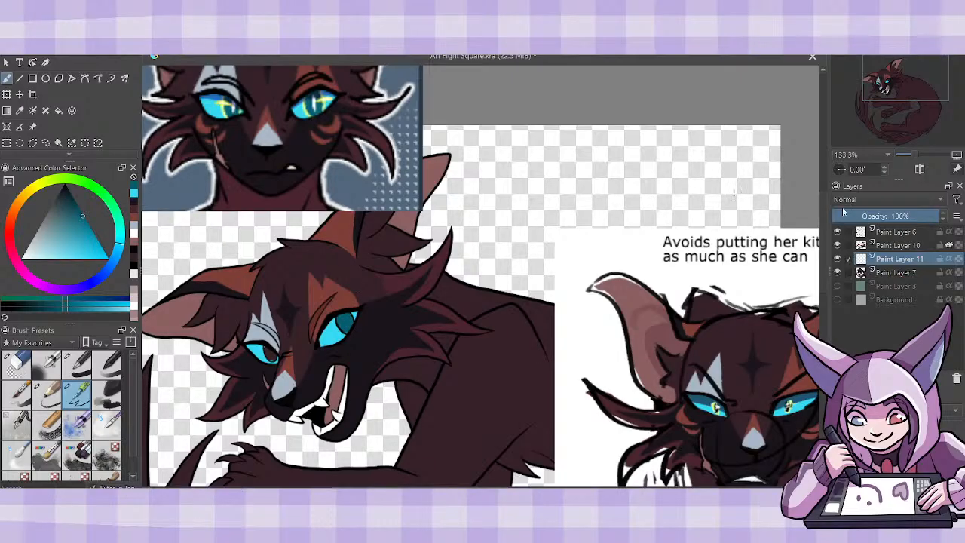
left_click(898, 246)
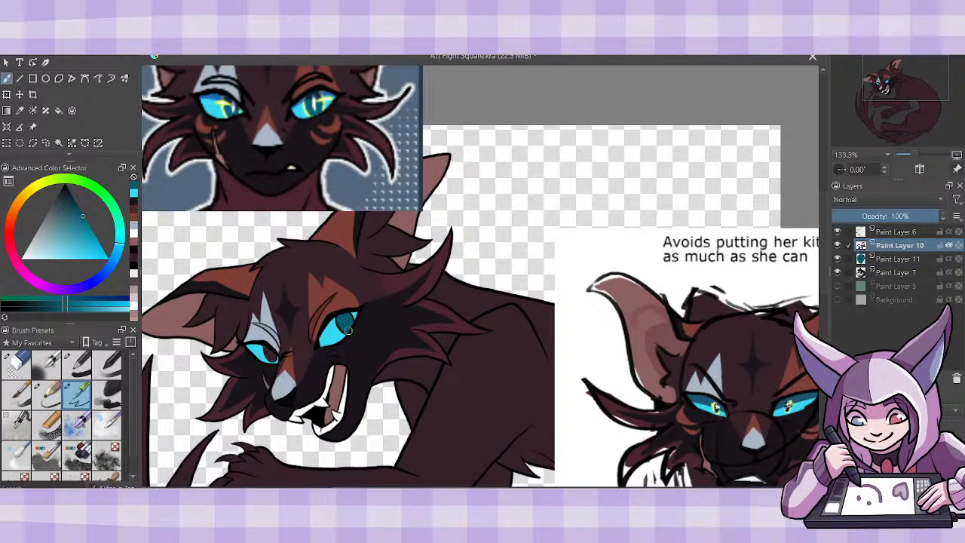
left_click(905, 260)
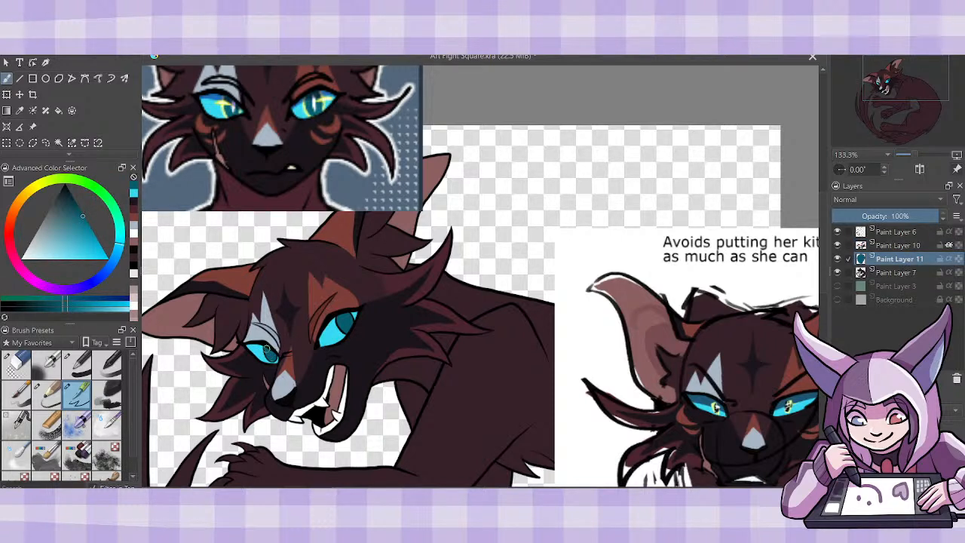
left_click(894, 245)
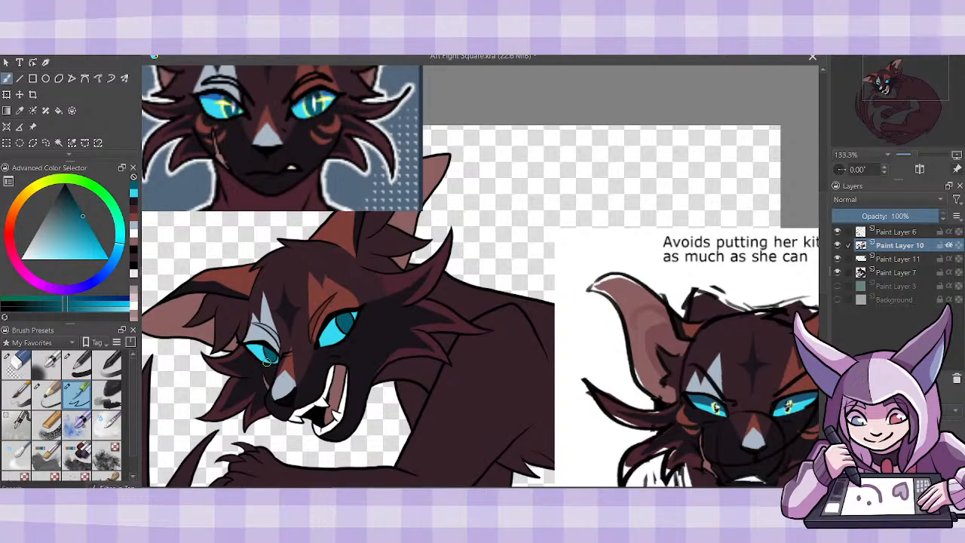
- Lock Paint Layer 11's alpha, sample the pale yellow-green from the reference's eye, and paint a glowing ring in both irises
left_click(891, 259)
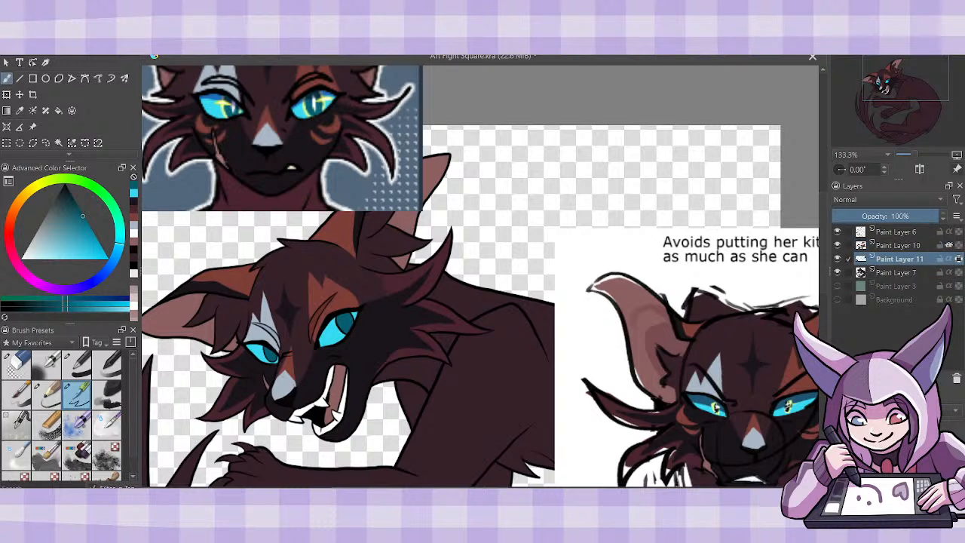
left_click(31, 127)
left_click(19, 110)
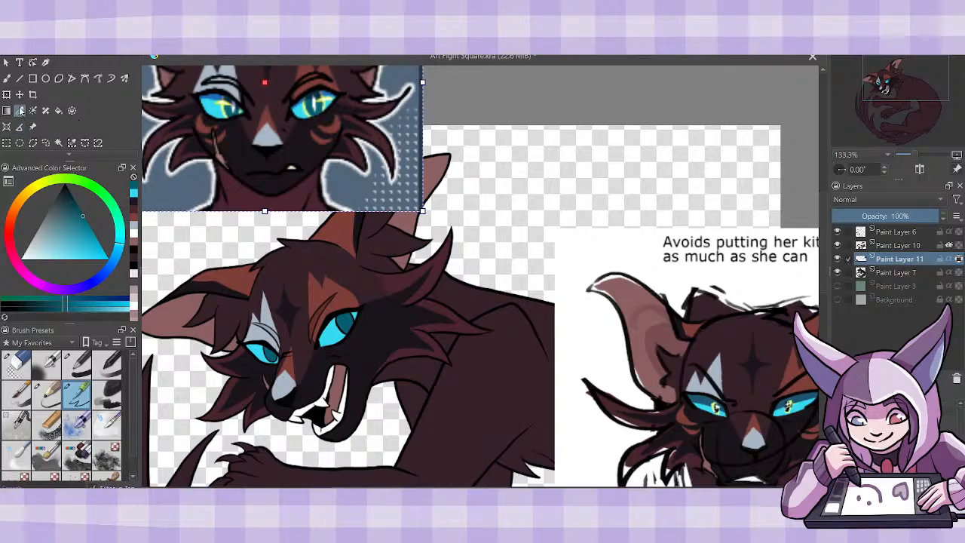
left_click(227, 104)
left_click_drag(230, 101, 227, 104)
left_click(313, 102)
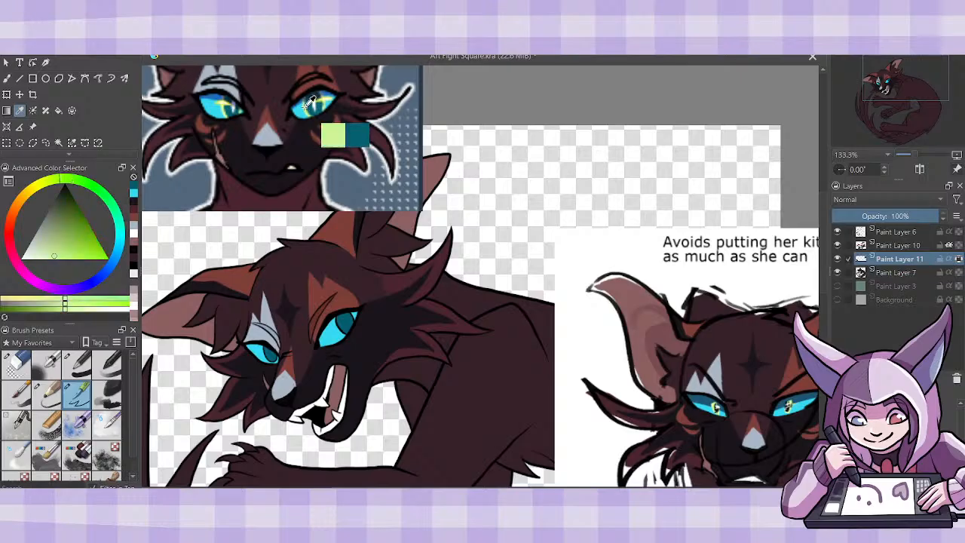
key("b")
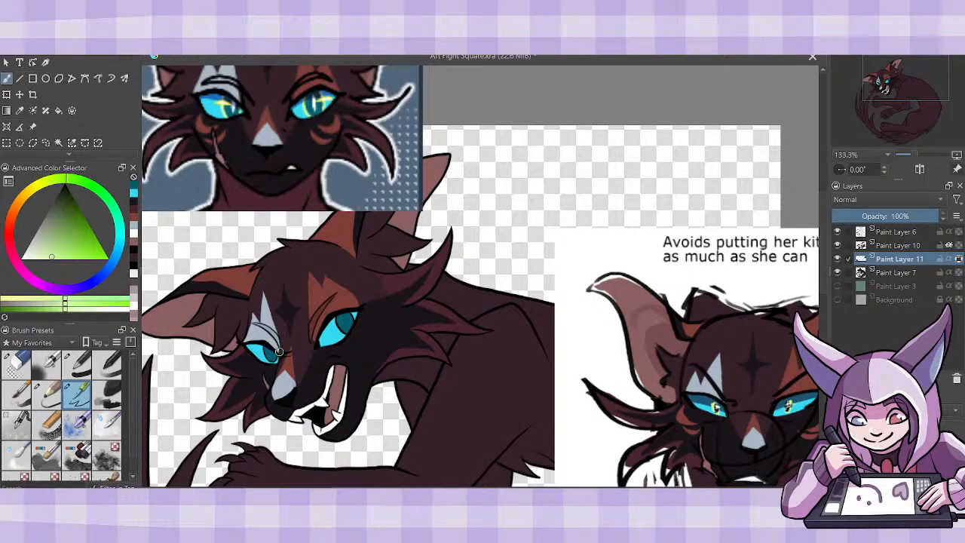
left_click_drag(264, 345, 273, 360)
key("ctrl+z")
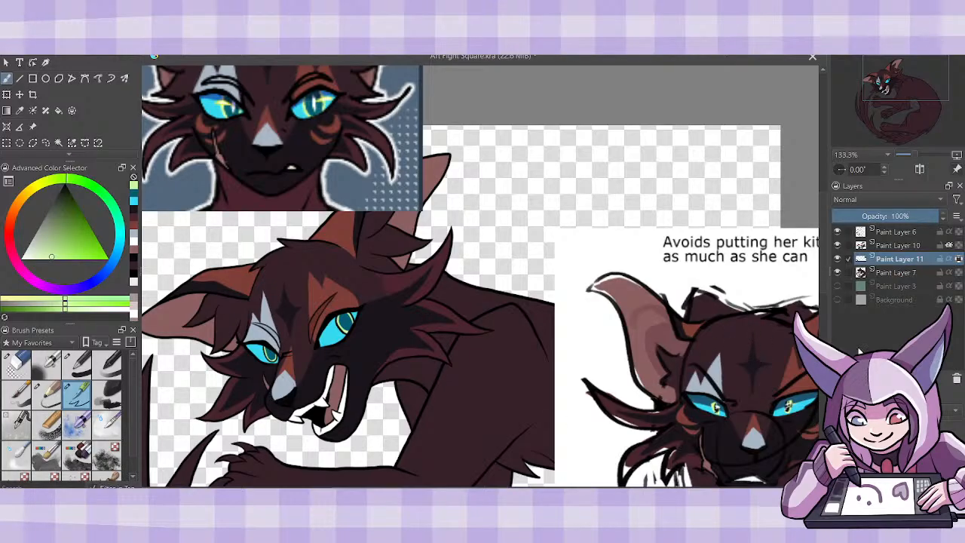
- Add white highlights to both eyes on Paint Layer 6
left_click(901, 233)
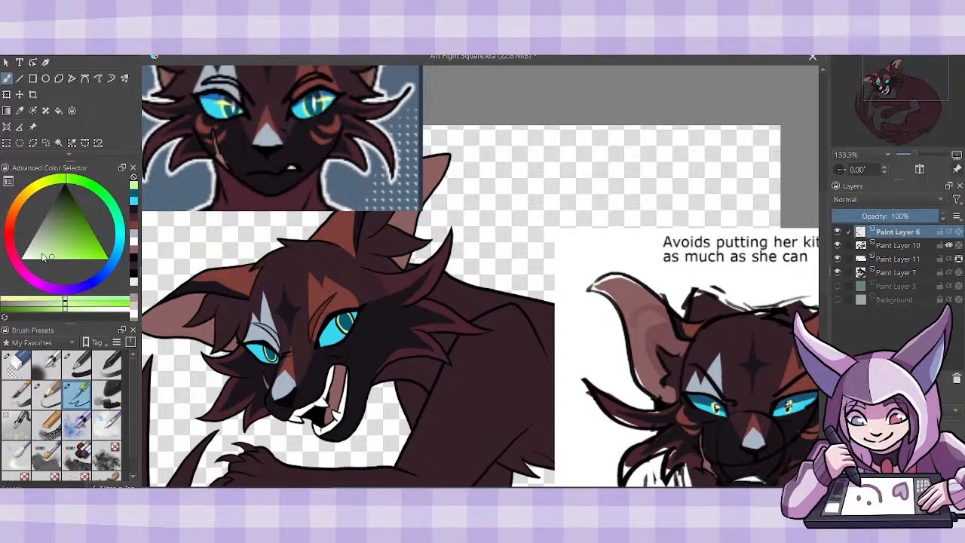
left_click_drag(43, 257, 22, 257)
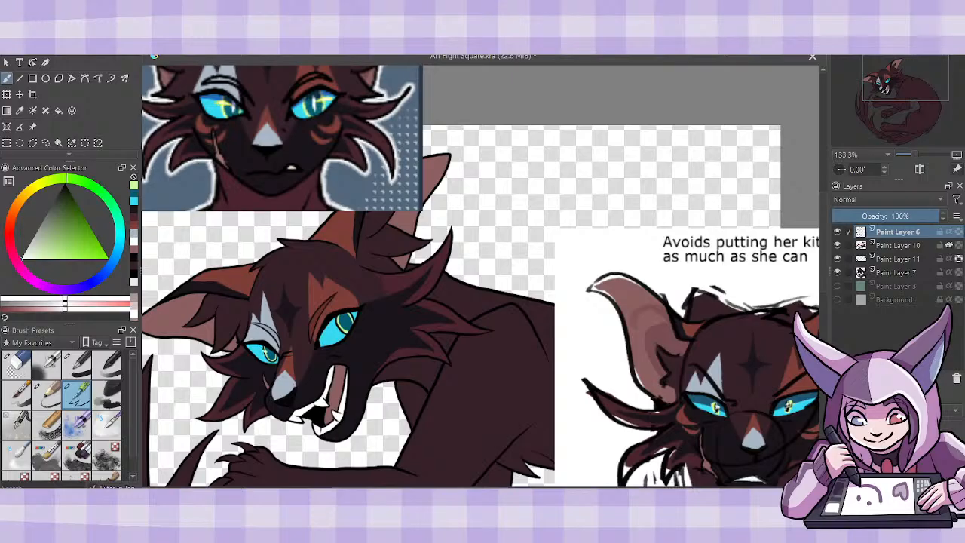
left_click(264, 351)
left_click_drag(340, 323, 340, 328)
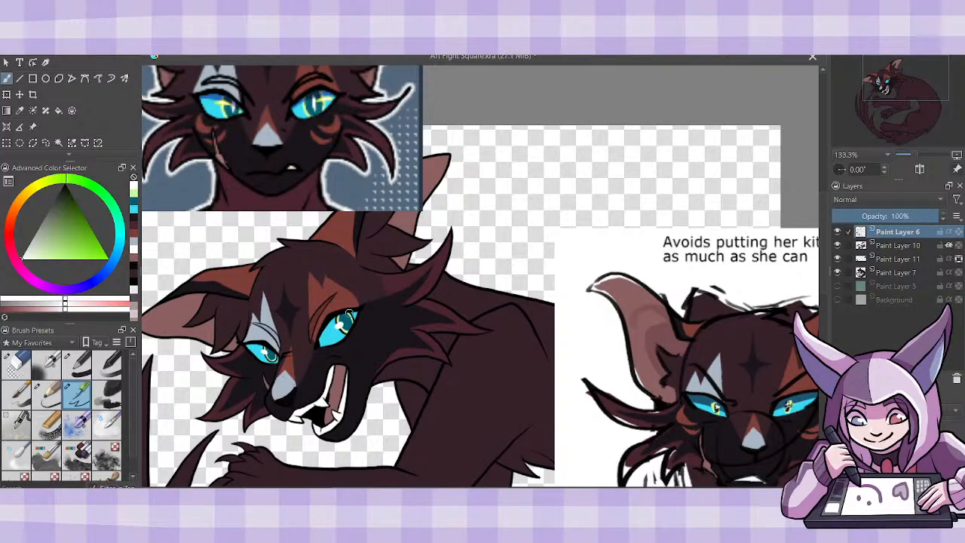
- Select Paint Layer 10 and turn off its alpha inheritance
left_click(901, 260)
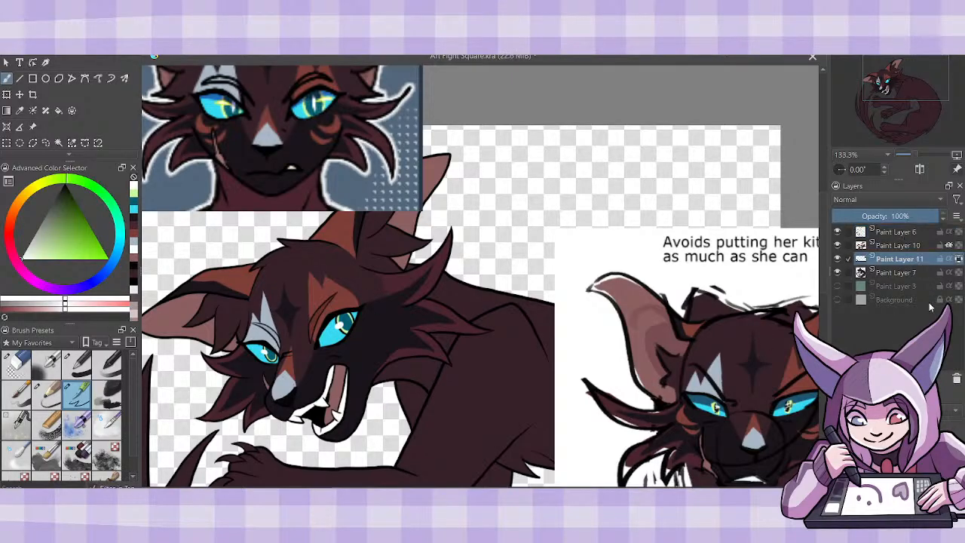
left_click(901, 246)
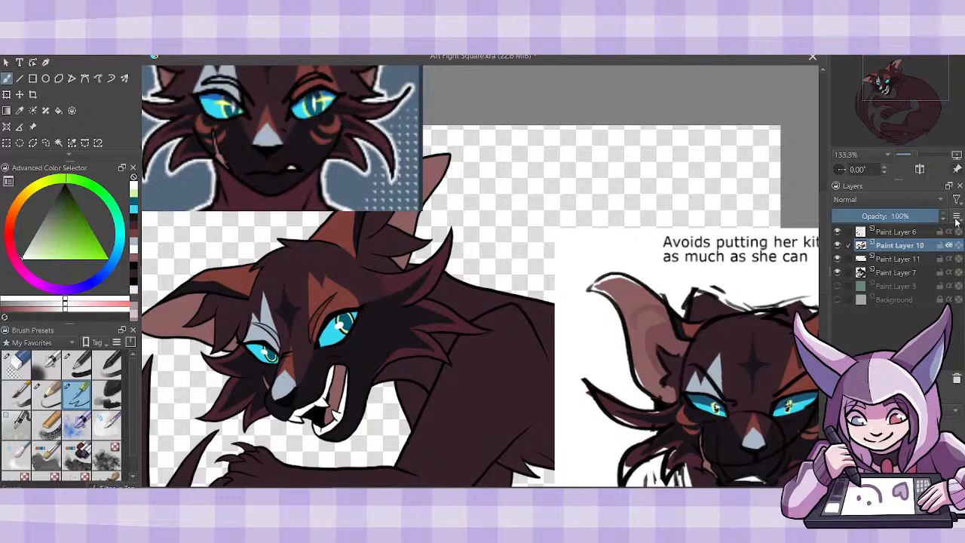
key("shift+Delete")
key("ctrl+z")
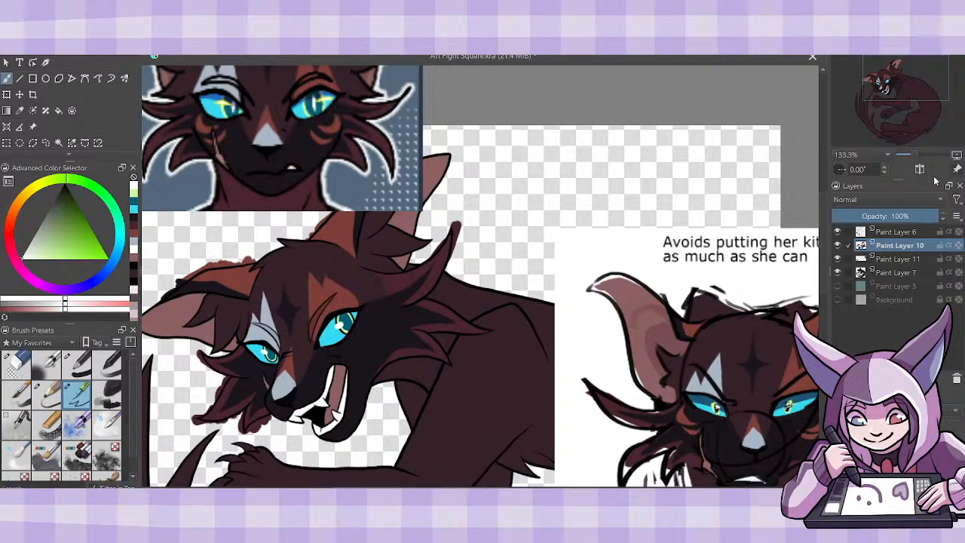
- Merge Paint Layer 10 down into Paint Layer 11 and turn its alpha inheritance back on
key("ctrl+e")
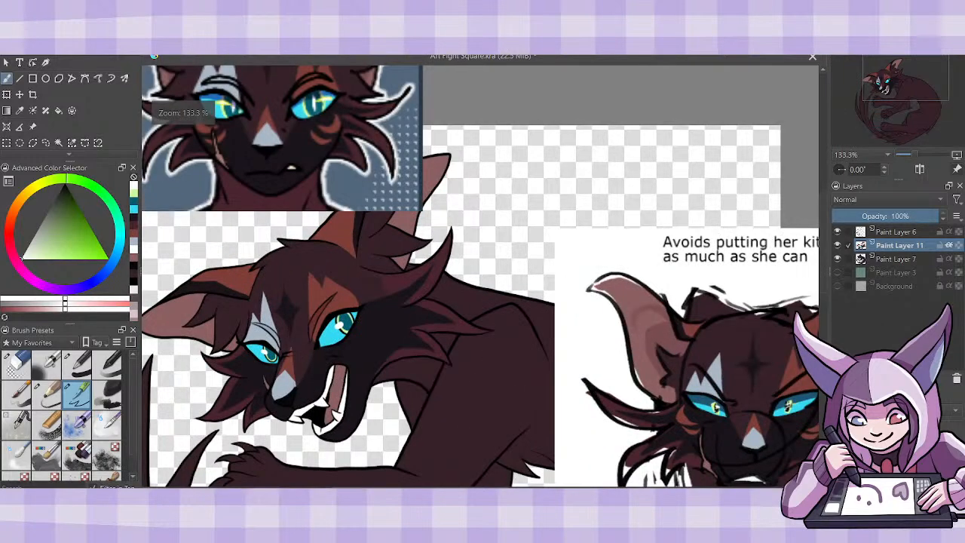
key("ctrl+t")
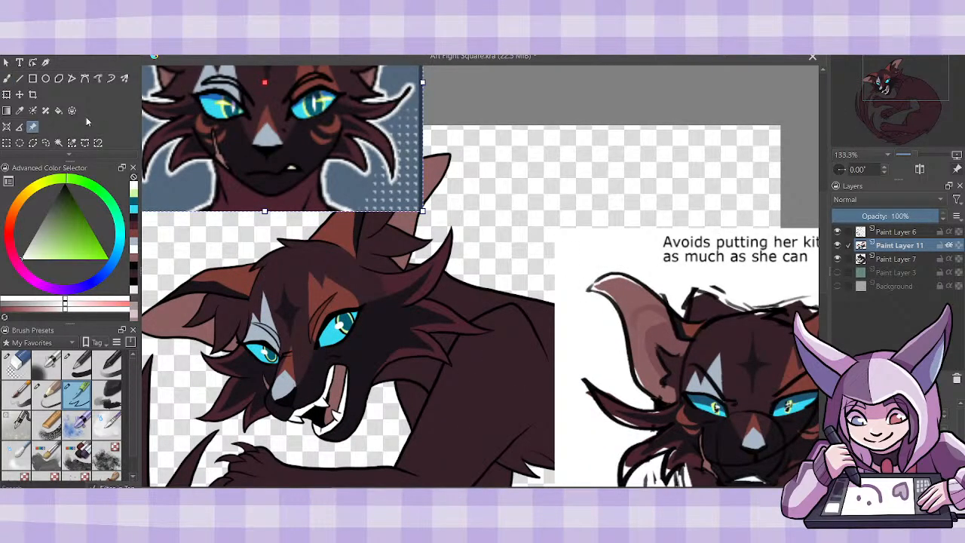
- Sample the rust brown from the forehead patch and paint crescent cheek markings below the eyes on a new layer above Paint Layer 11
left_click(20, 110)
left_click(339, 122)
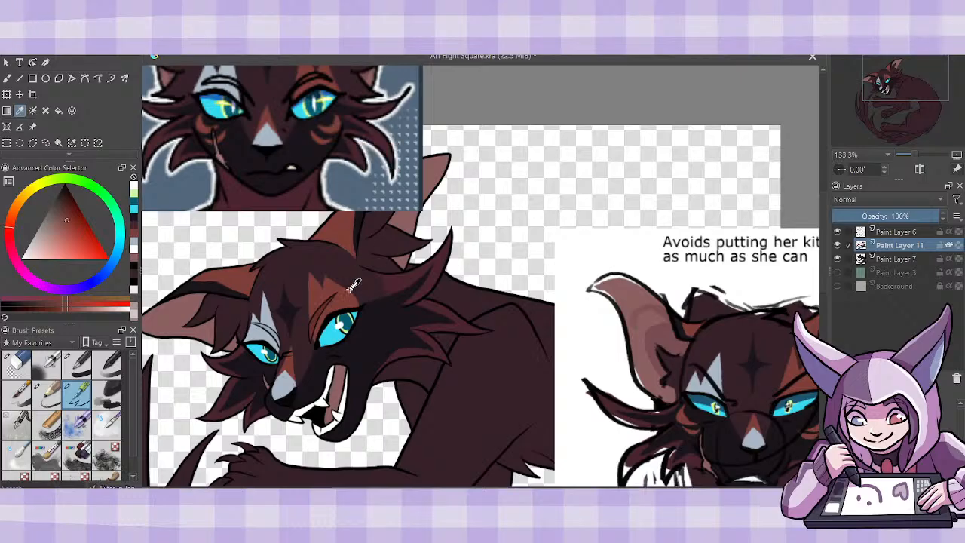
left_click(9, 78)
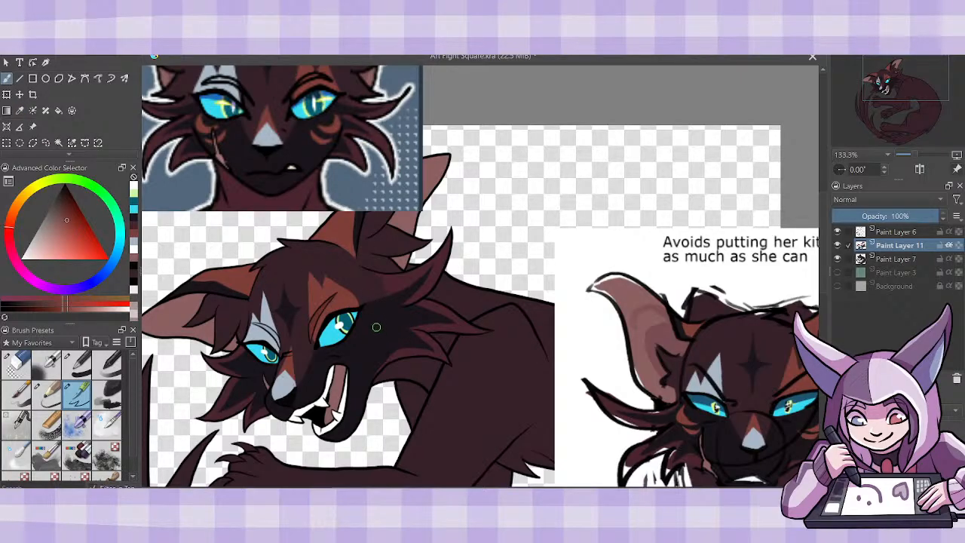
left_click_drag(373, 324, 361, 336)
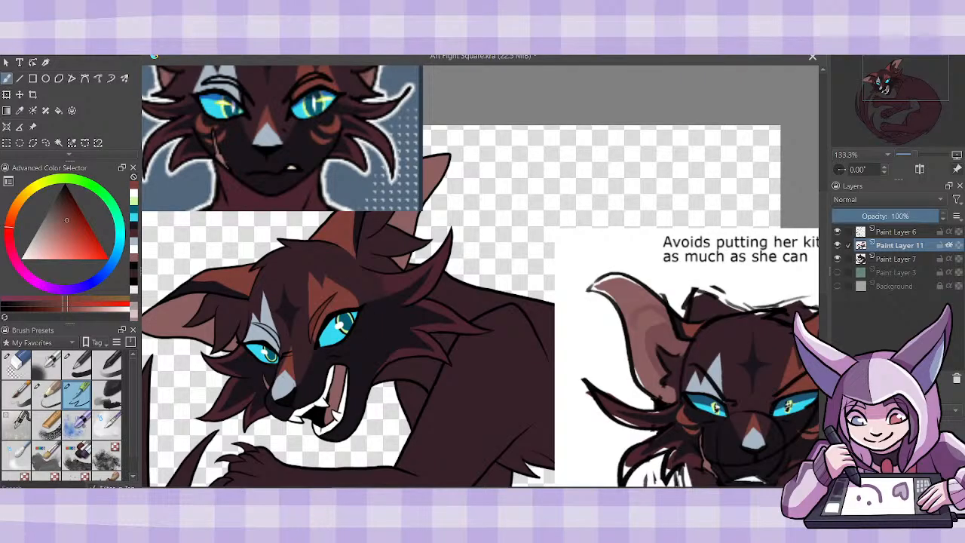
key("Insert")
mouse_move(372, 315)
left_mouse_down()
mouse_move(361, 334)
mouse_move(379, 321)
left_mouse_up()
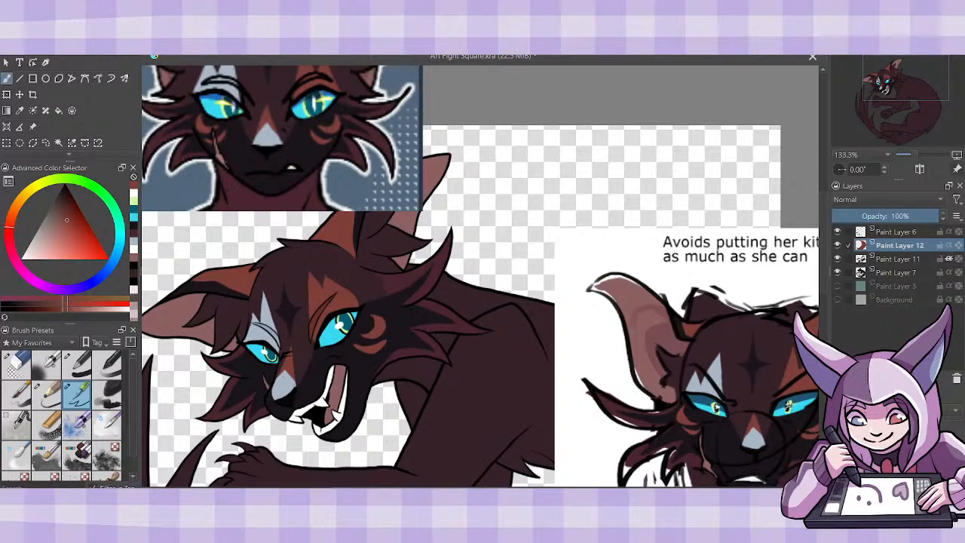
left_click_drag(354, 344, 389, 341)
key("ctrl+z")
key("ctrl+minus")
key("ctrl+minus")
key("ctrl+plus")
key("ctrl+minus")
key("ctrl+plus")
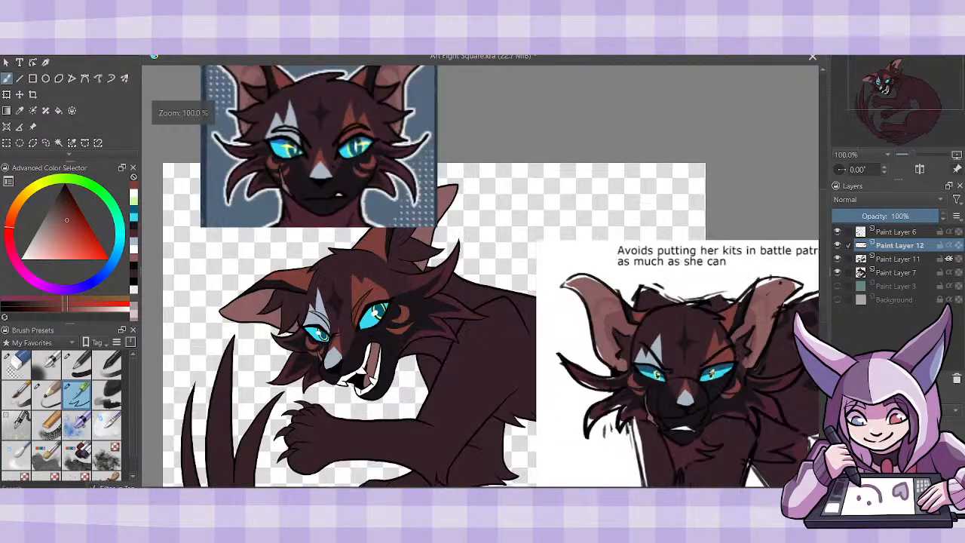
- Turn off Paint Layer 11's alpha inheritance, merge the cheek-marking layer into it, and turn alpha inheritance back on
left_click(949, 258)
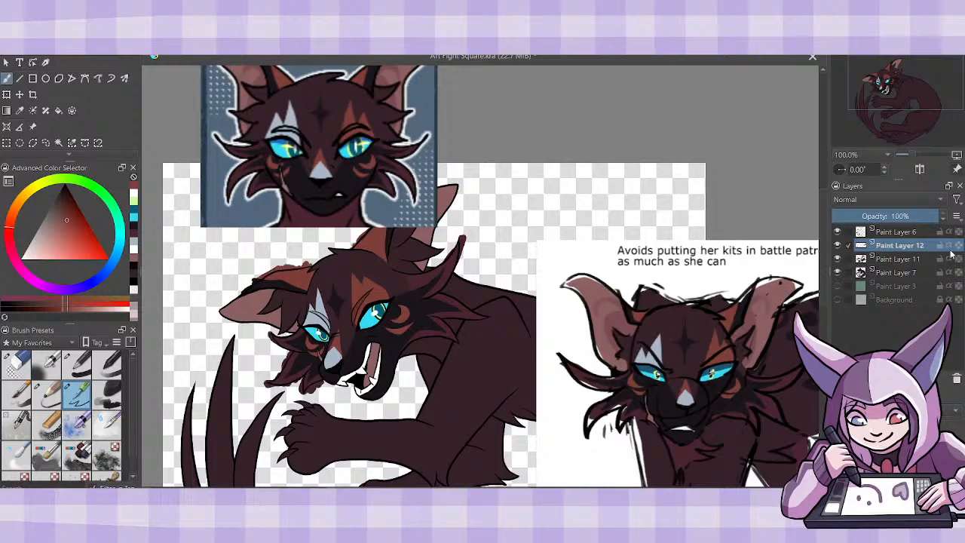
key("ctrl+e")
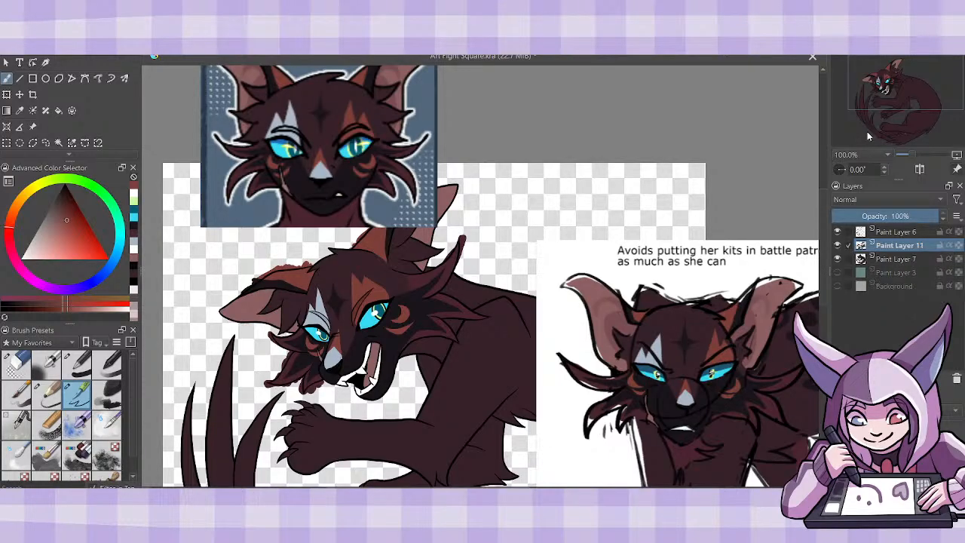
left_click(948, 245)
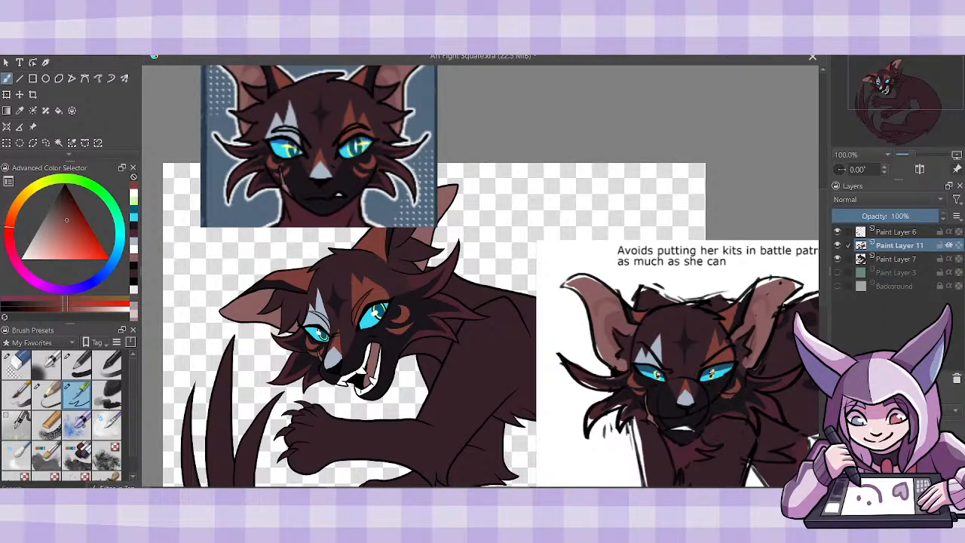
- Move the full-body Poppystar reference image up and slightly away from the drawing so its leg markings show beside the cat
key("ctrl+minus")
key("ctrl+minus")
key("ctrl+minus")
key("ctrl+plus")
key("ctrl+plus")
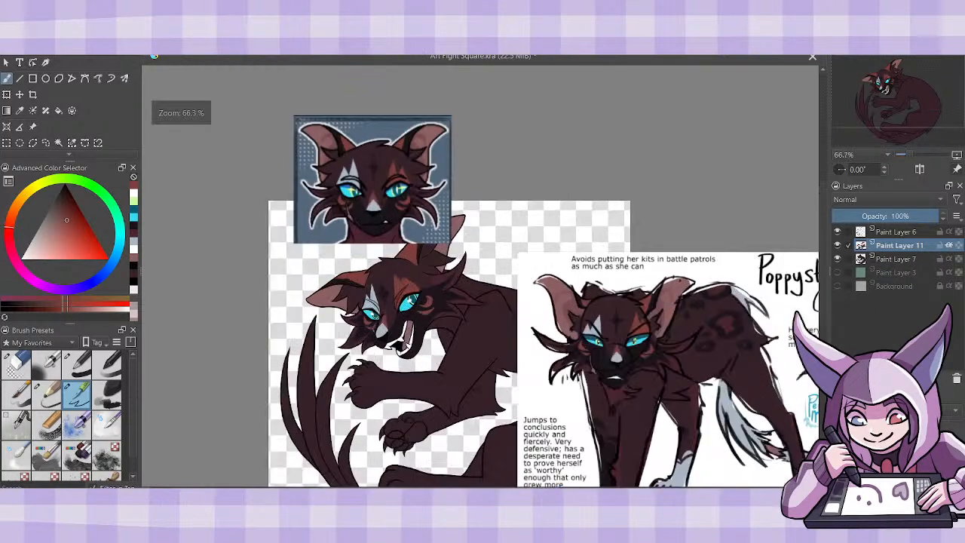
left_click(33, 126)
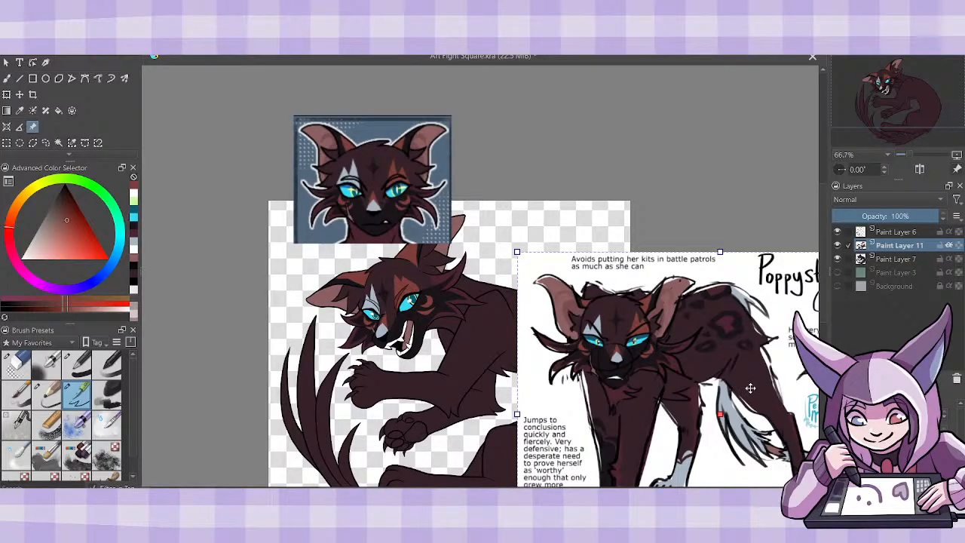
mouse_move(750, 388)
left_mouse_down()
mouse_move(746, 326)
mouse_move(770, 283)
left_mouse_up()
left_click_drag(716, 410, 725, 393)
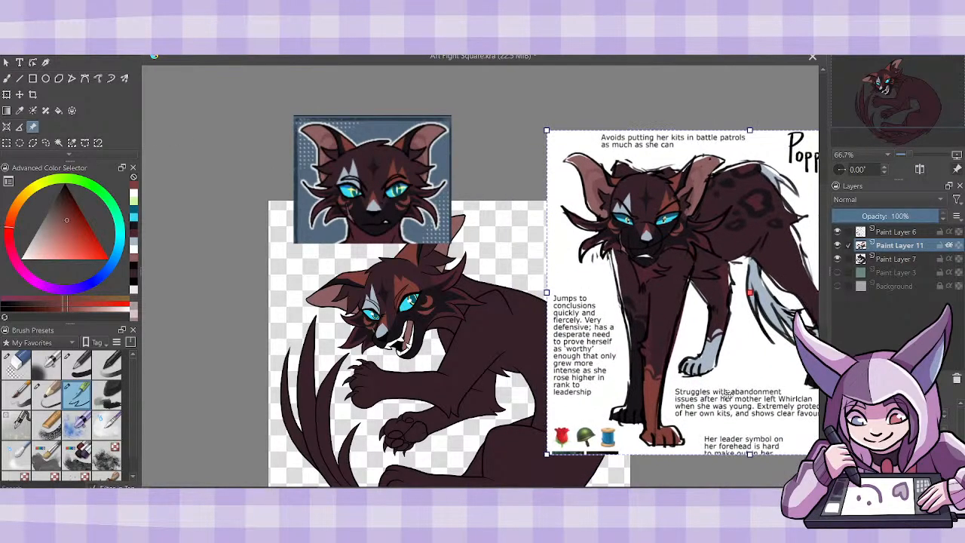
left_click_drag(584, 492, 607, 492)
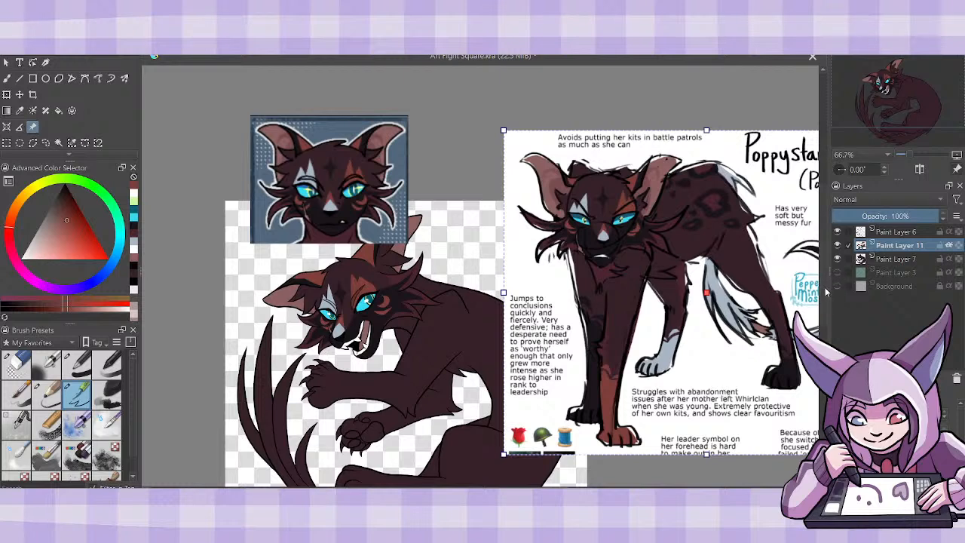
left_click_drag(826, 292, 827, 322)
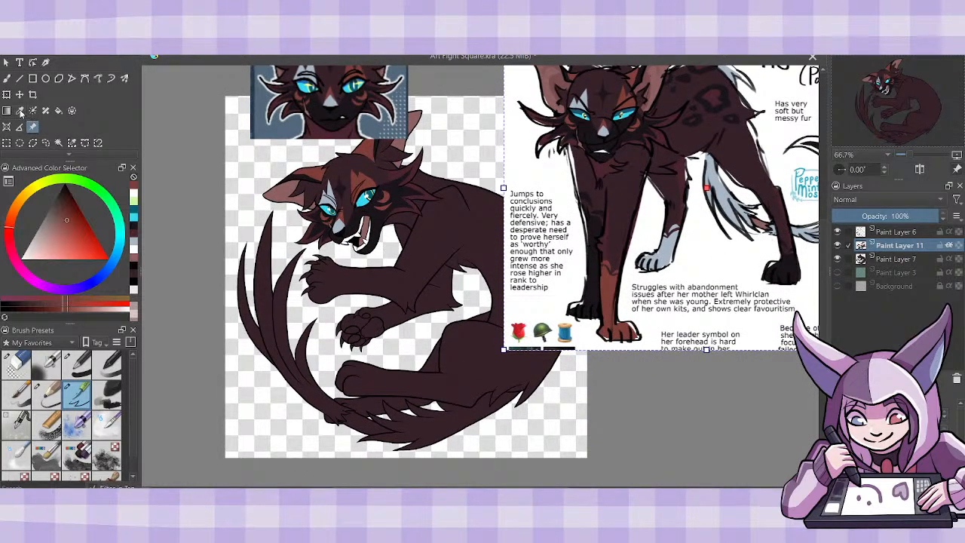
- Paint the jagged rust-brown upper edge of the sock marking across the raised near foreleg on Paint Layer 11
key("b")
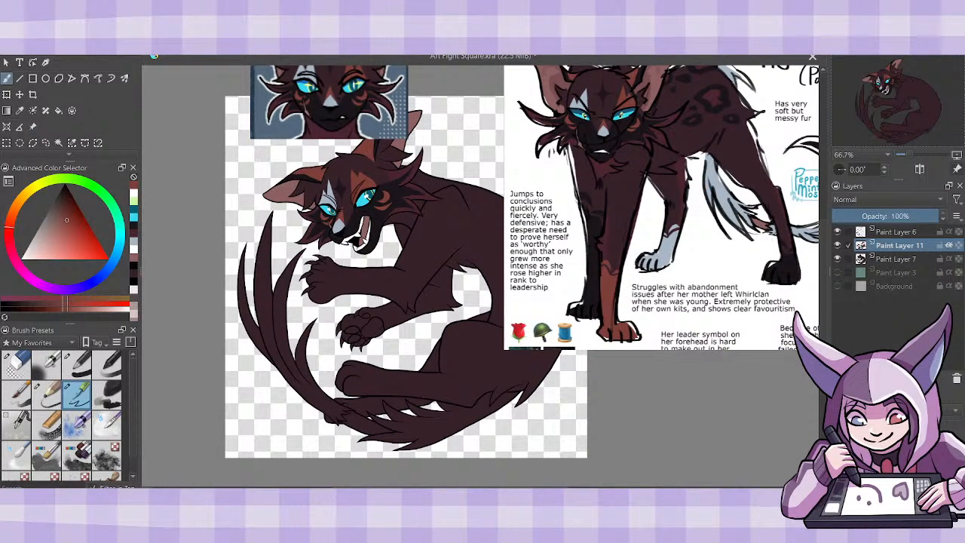
key("ctrl+plus")
left_click_drag(824, 279, 824, 293)
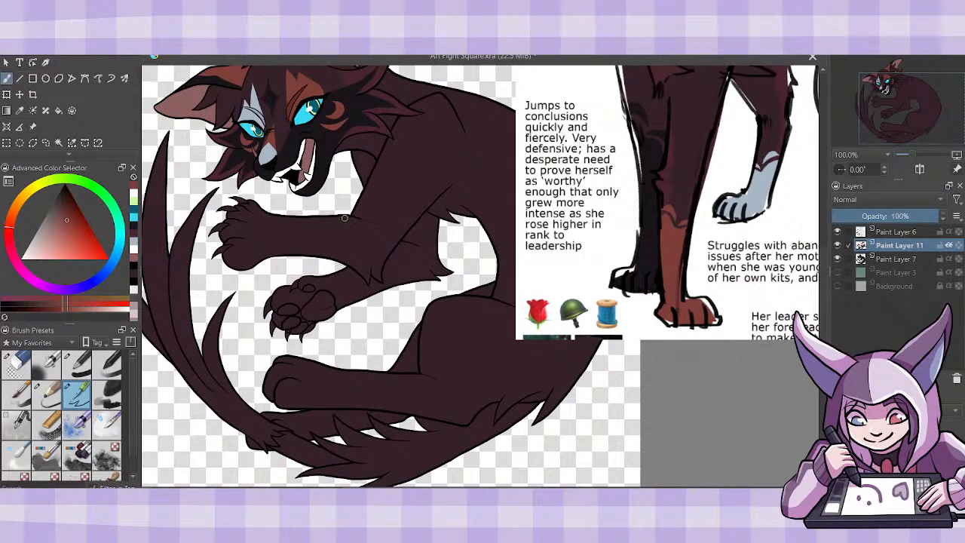
left_click_drag(354, 222, 345, 262)
- Fill the near foreleg's sock and paw with rust brown, with Paint Layer 7 hidden during the fill and Paint Layer 11's alpha inheritance off
left_click(58, 110)
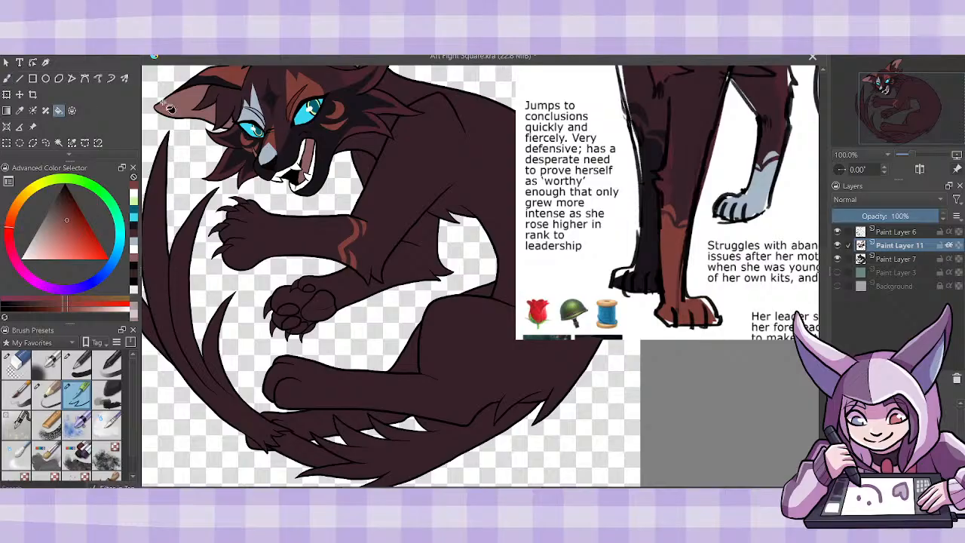
left_click(837, 258)
left_click(947, 246)
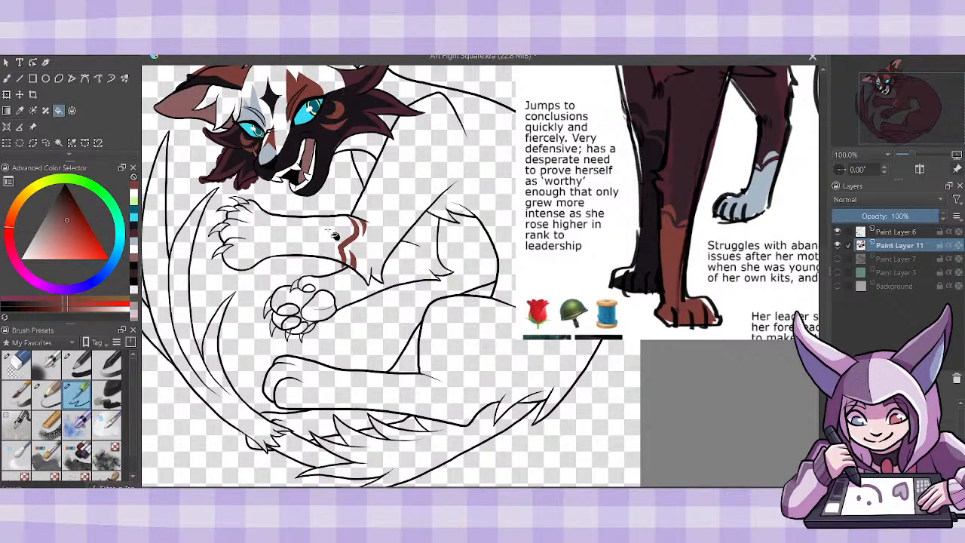
left_click(321, 240)
left_click(7, 78)
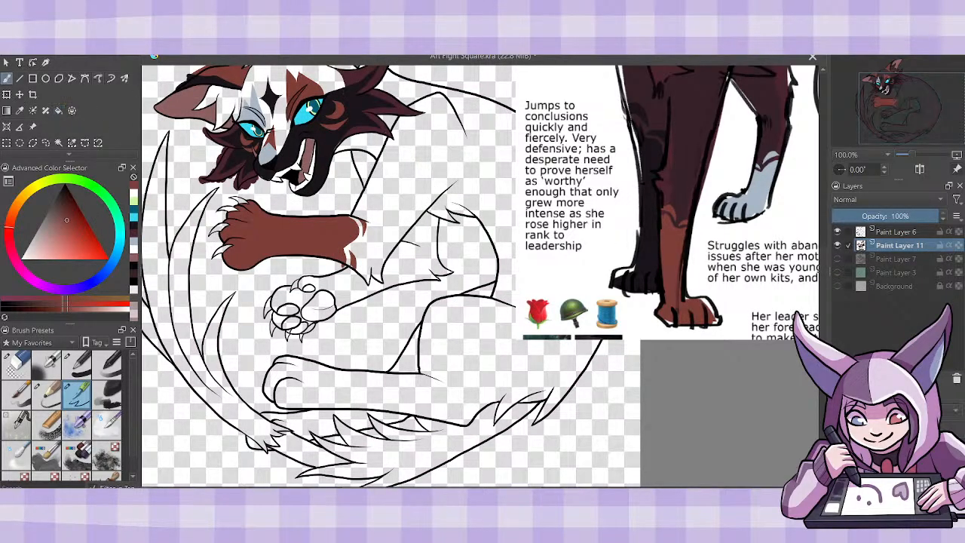
left_click(837, 259)
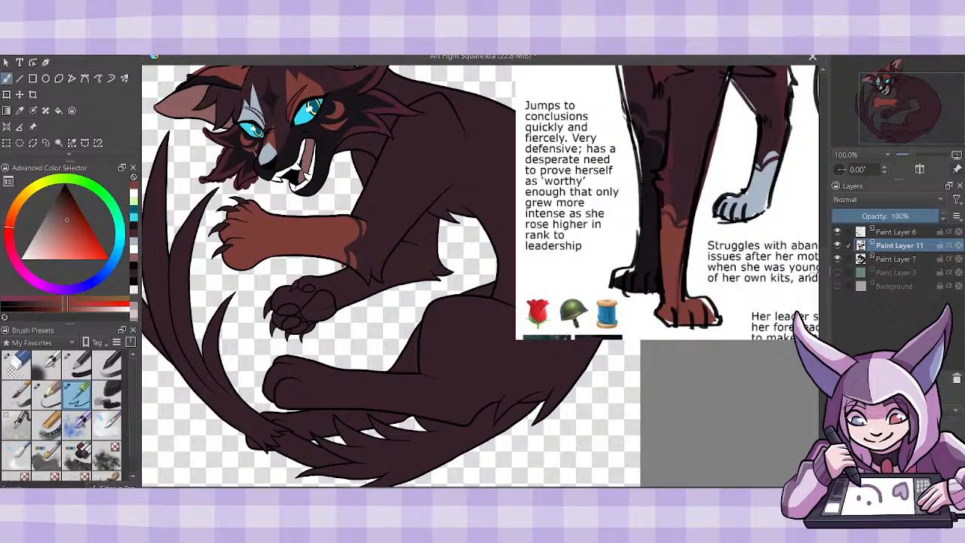
- Sample the near-black from the face fur, restore Paint Layer 11's alpha inheritance, and add a new layer directly above Paint Layer 7
mouse_move(823, 269)
left_mouse_down()
mouse_move(823, 254)
mouse_move(825, 269)
left_mouse_up()
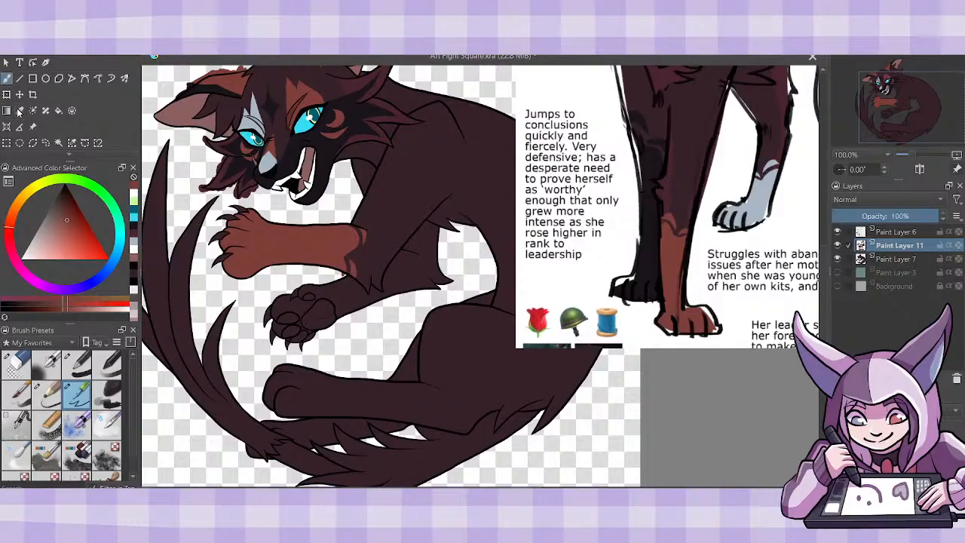
left_click(20, 111)
left_click(329, 143)
left_click(9, 78)
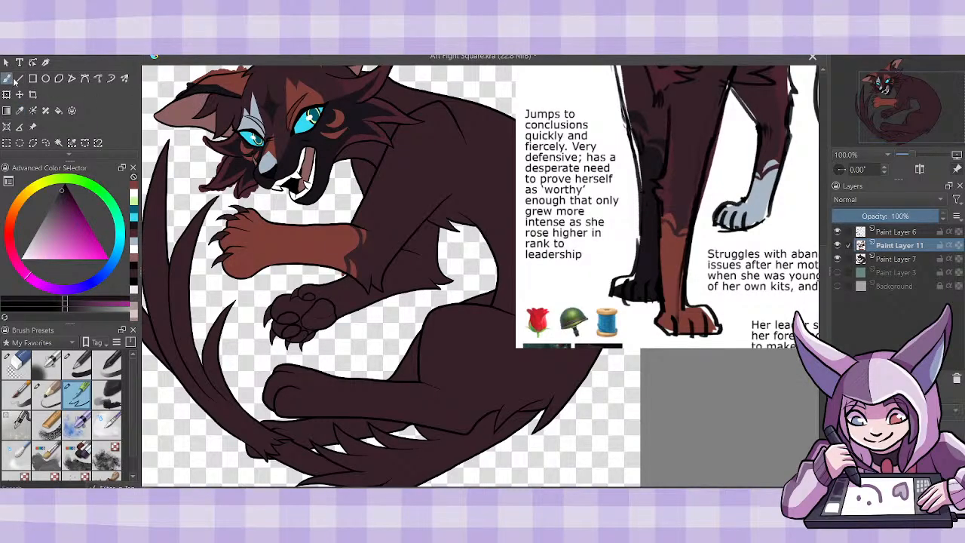
left_click(900, 260)
key("Insert")
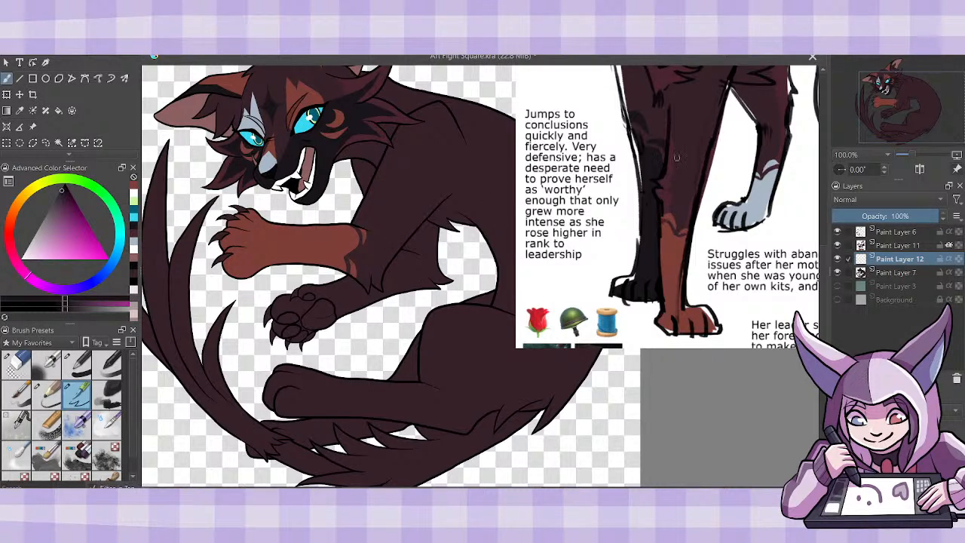
- Fill the far foreleg and paw with near-black on Paint Layer 12, hiding Paint Layer 7 only for the fill
mouse_move(823, 276)
left_mouse_down()
mouse_move(825, 263)
mouse_move(827, 271)
left_mouse_up()
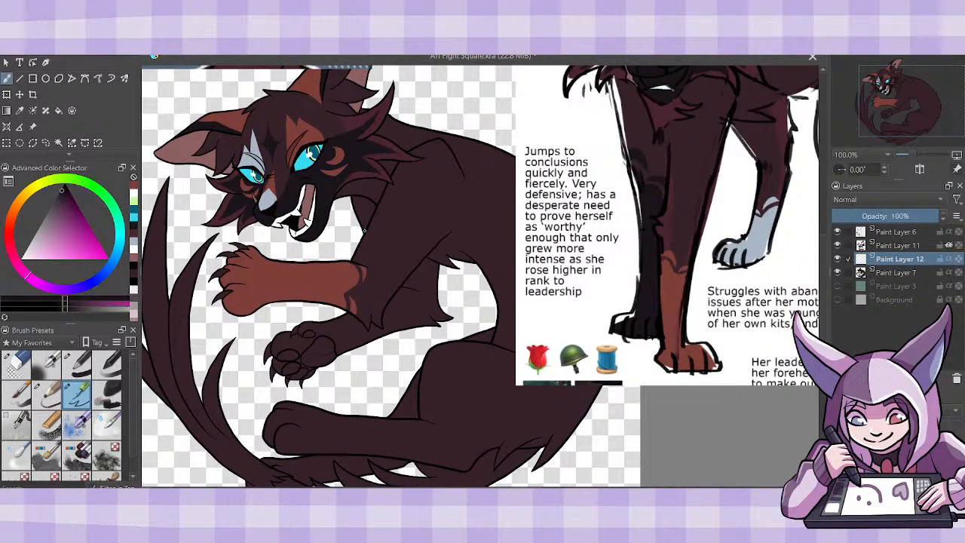
left_click(60, 112)
left_click(412, 306)
left_click(66, 55)
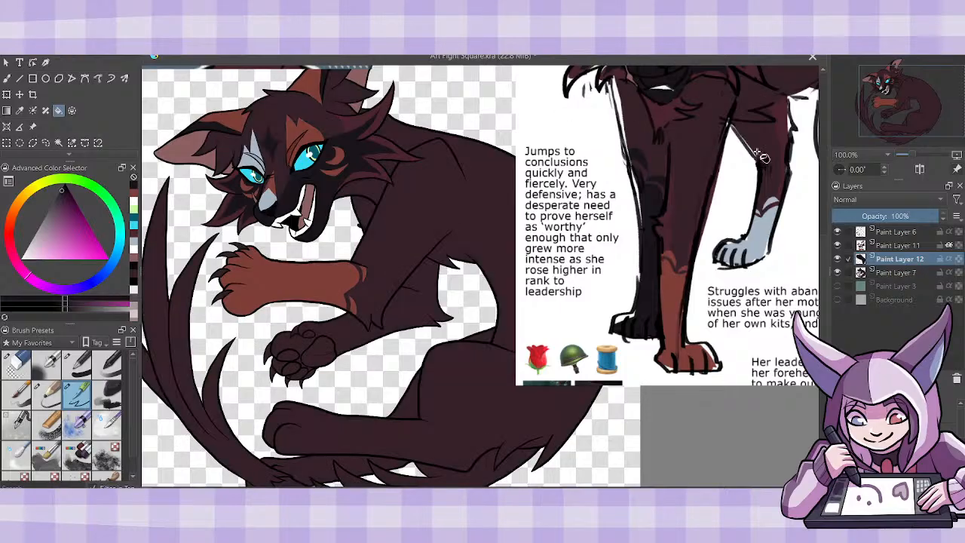
left_click(838, 272)
left_click(415, 312)
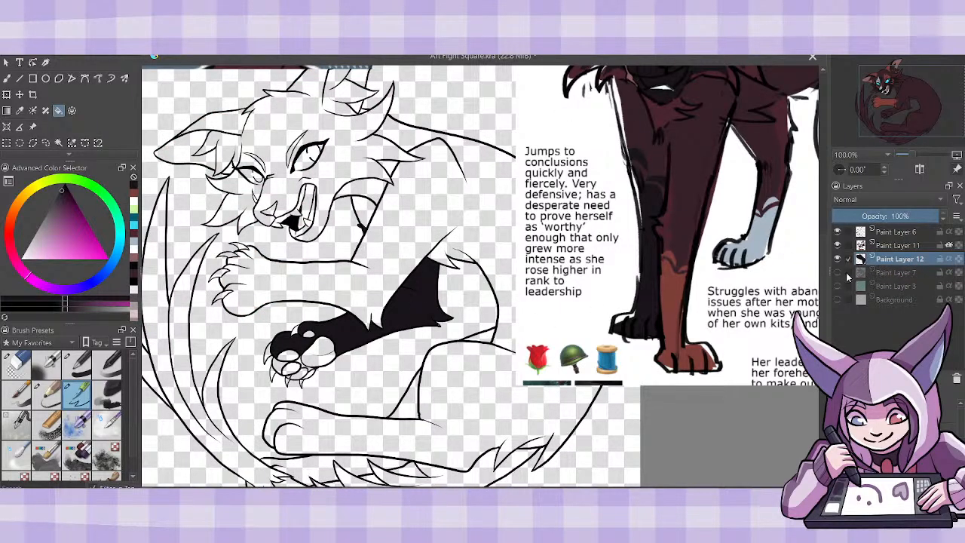
left_click(837, 272)
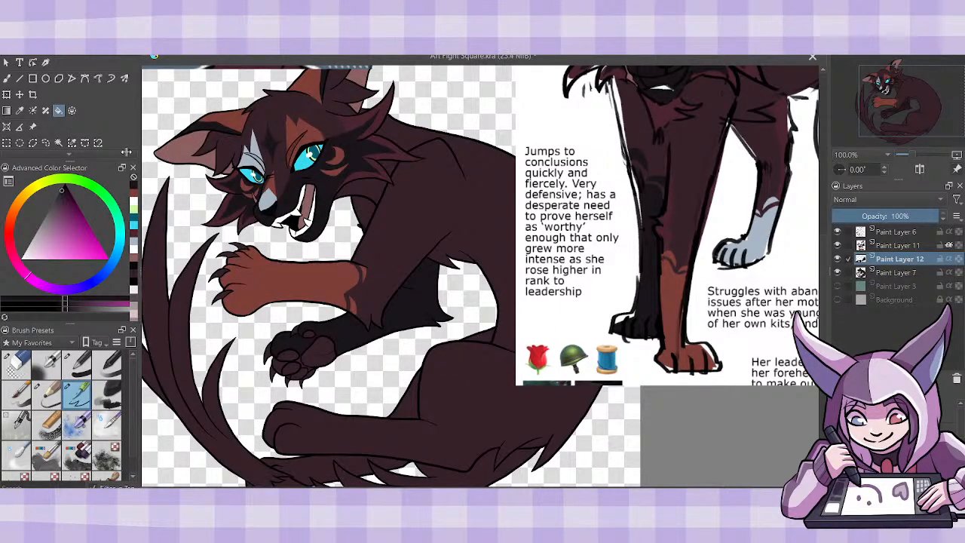
- Paint small near-black markings on the fur between the chin and the near foreleg
left_click(7, 79)
mouse_move(368, 219)
left_mouse_down()
mouse_move(344, 208)
mouse_move(358, 205)
left_mouse_up()
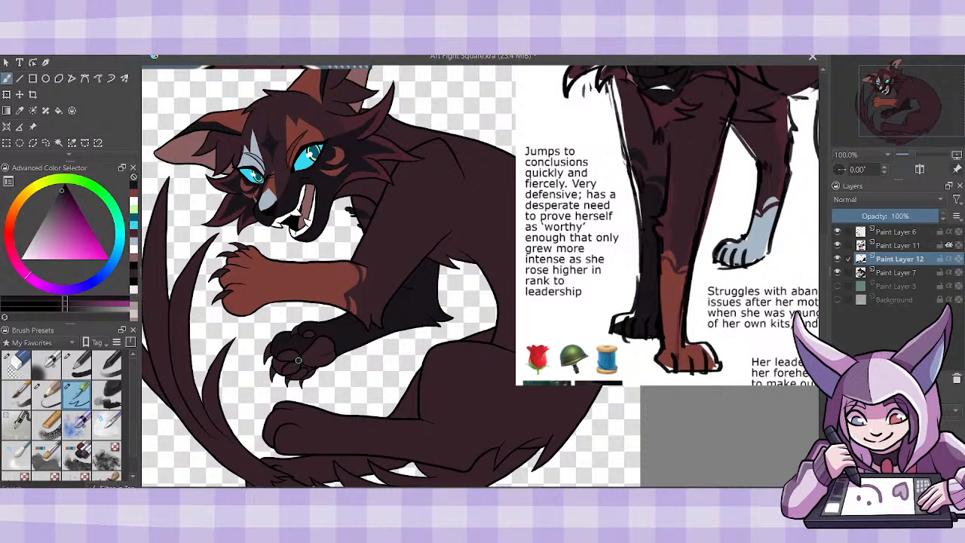
- Hide Paint Layer 7 and paint the unfilled gaps around the far paw's toe pads near-black on Paint Layer 12
left_click(837, 272)
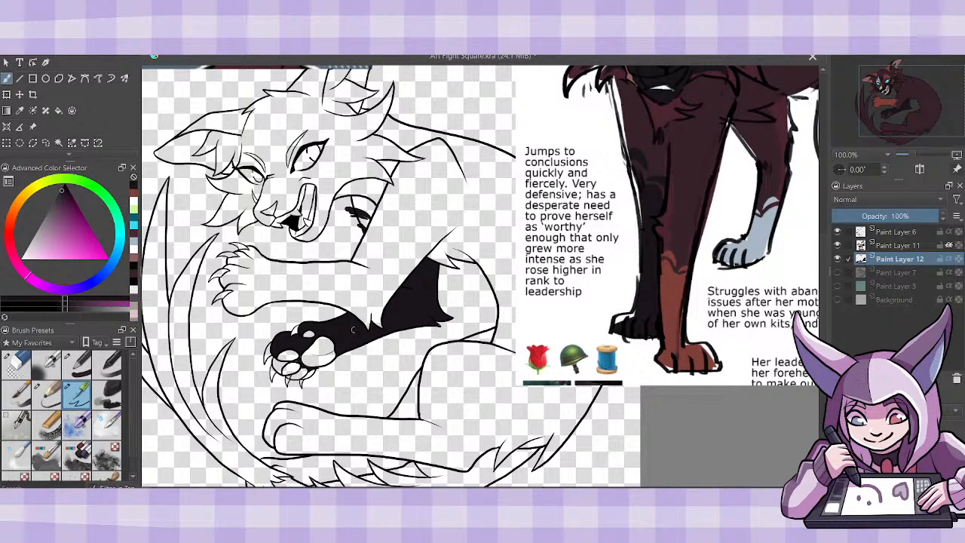
key("ctrl+plus")
key("ctrl+plus")
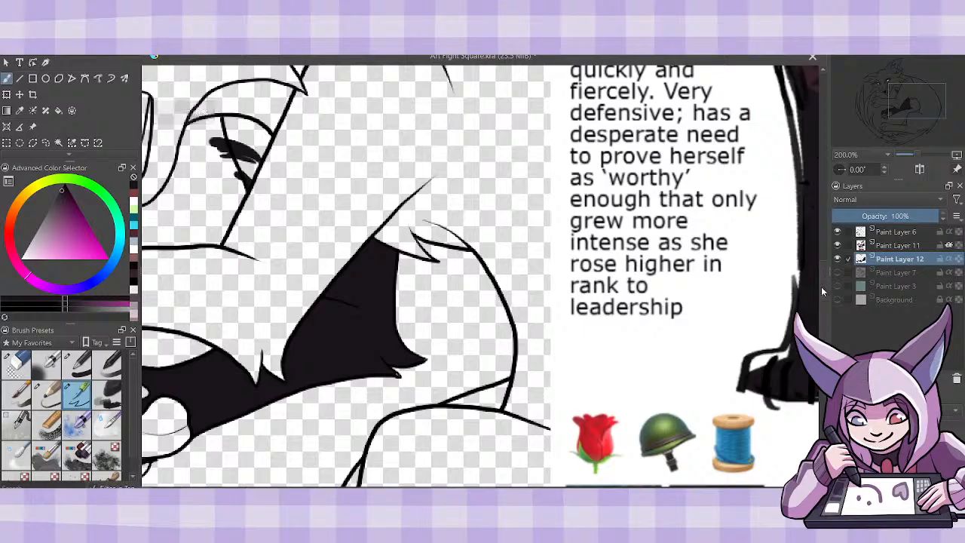
scroll(827, 316, "down", 3)
scroll(480, 276, "right", 5)
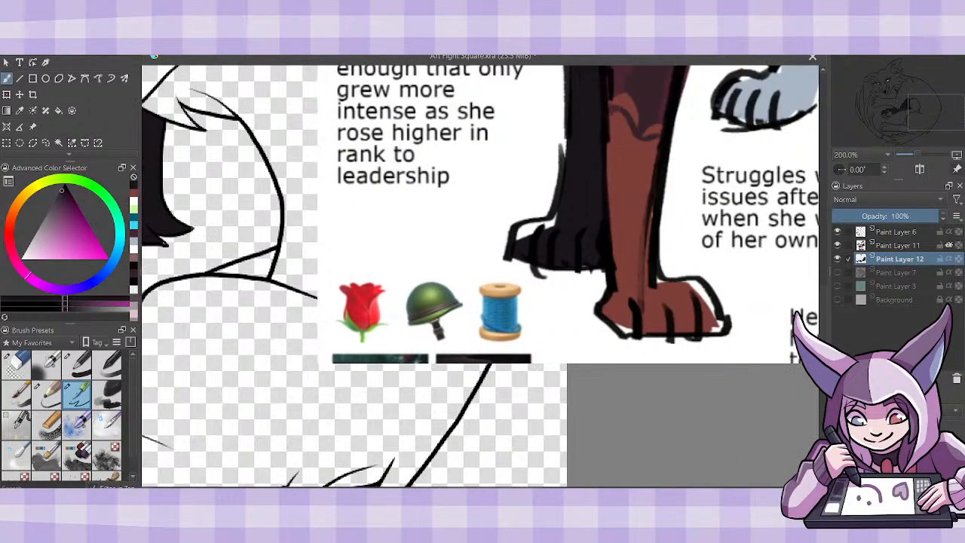
scroll(336, 315, "left", 10)
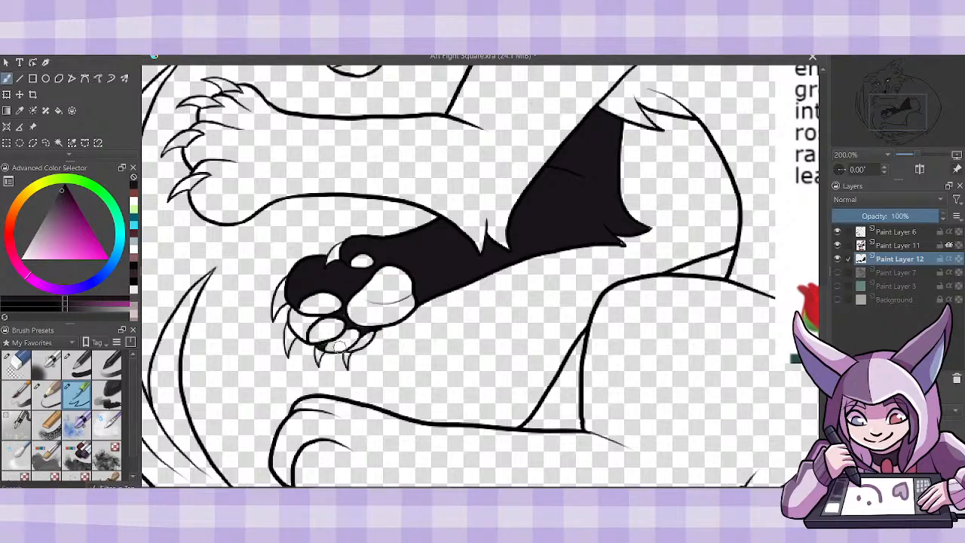
mouse_move(316, 317)
left_mouse_down()
mouse_move(306, 339)
mouse_move(291, 316)
mouse_move(305, 317)
mouse_move(300, 326)
mouse_move(304, 317)
left_mouse_up()
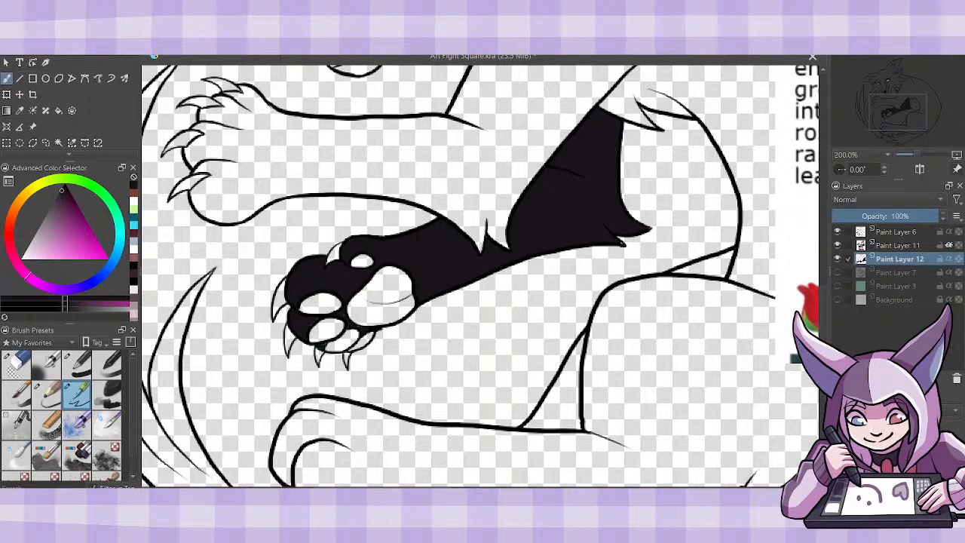
key("1")
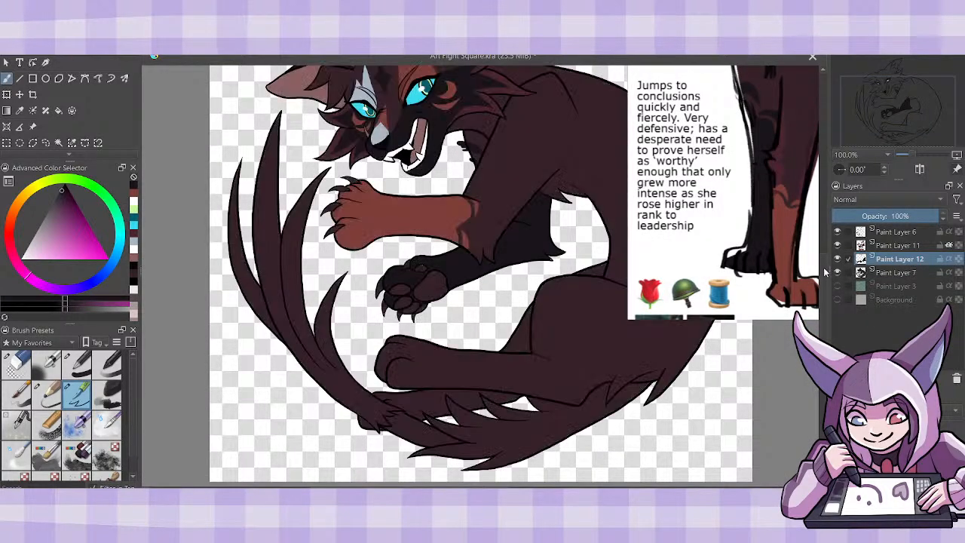
- Select Paint Layer 12 and reposition the full-body reference sheet so its legs sit directly above the drawing's hind paws
left_click_drag(824, 269, 824, 244)
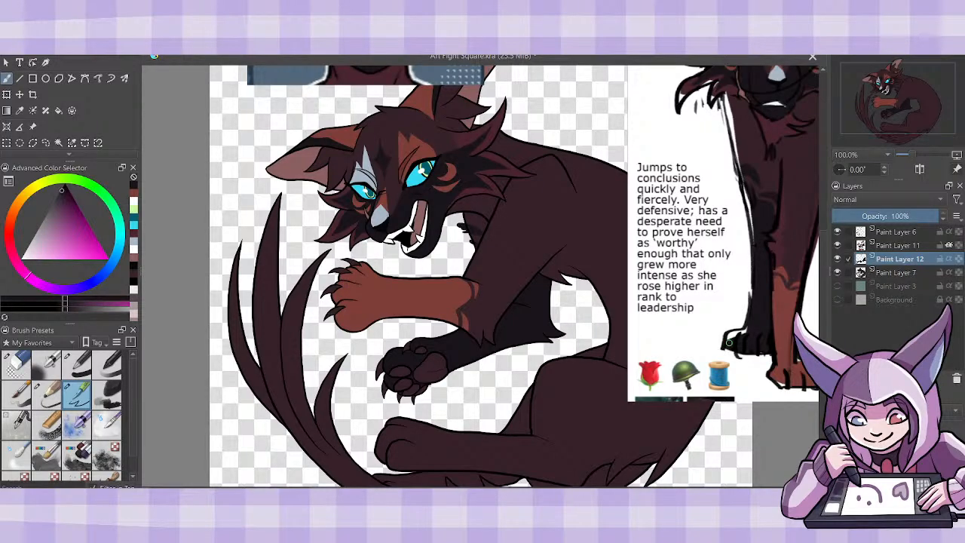
left_click_drag(482, 490, 502, 489)
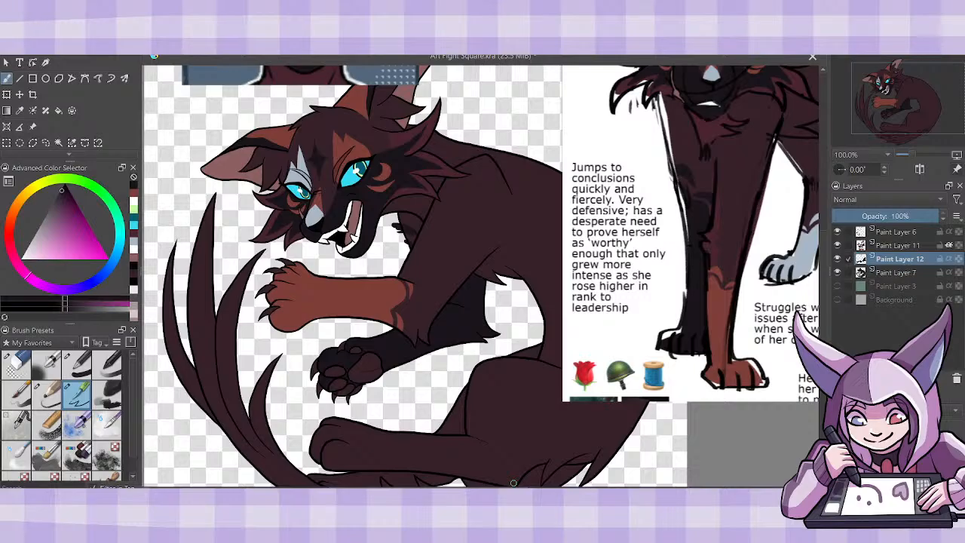
left_click_drag(827, 270, 828, 279)
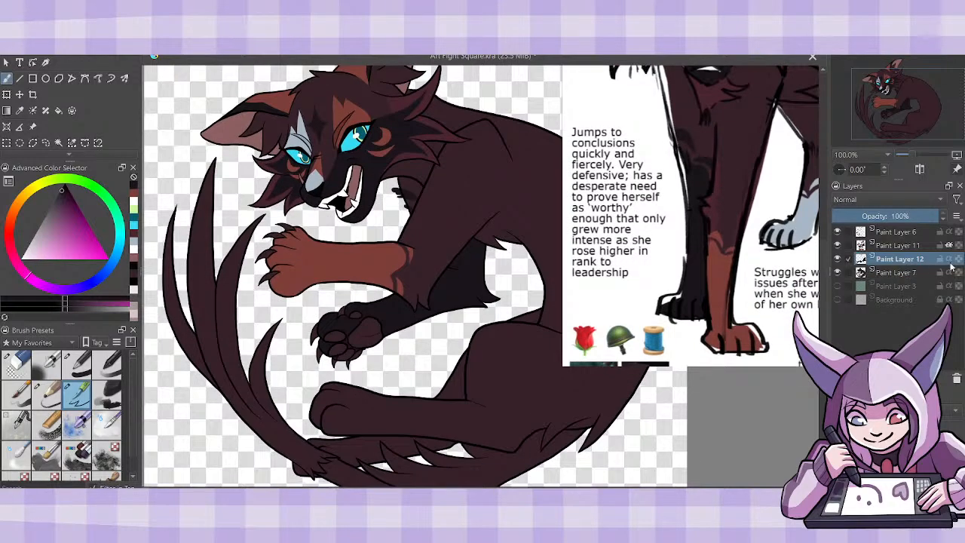
left_click(925, 245)
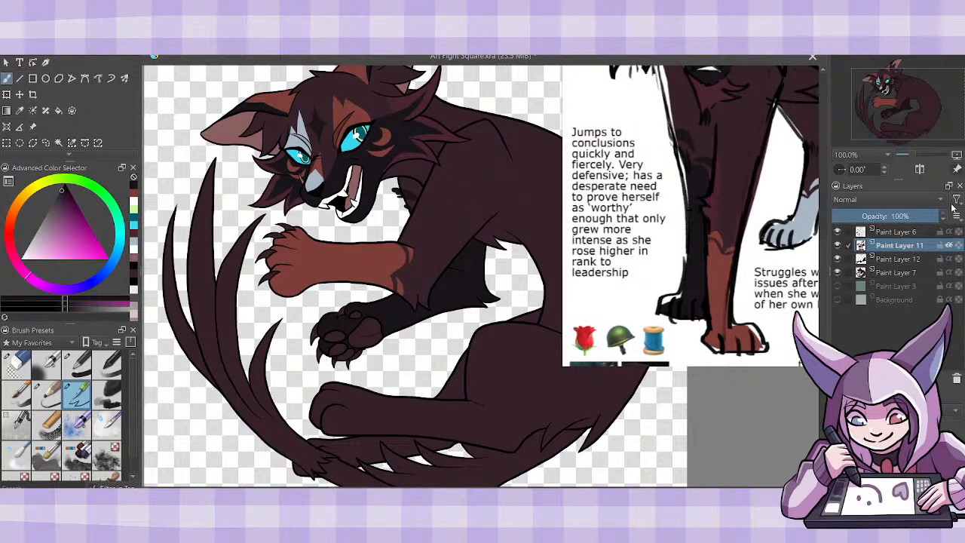
left_click(894, 259)
left_click_drag(827, 332, 823, 337)
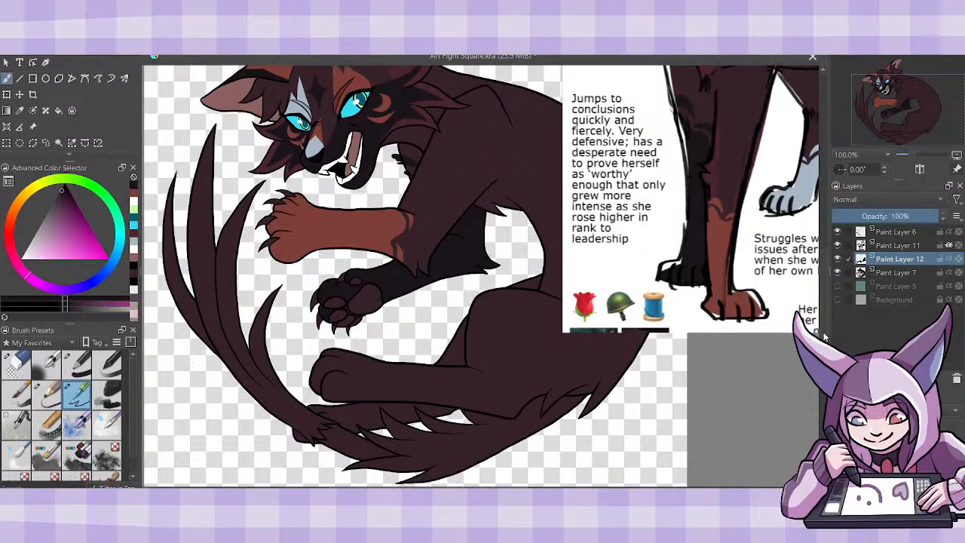
left_click_drag(490, 489, 524, 488)
left_click(33, 126)
left_click_drag(750, 275, 523, 262)
left_click_drag(494, 489, 475, 488)
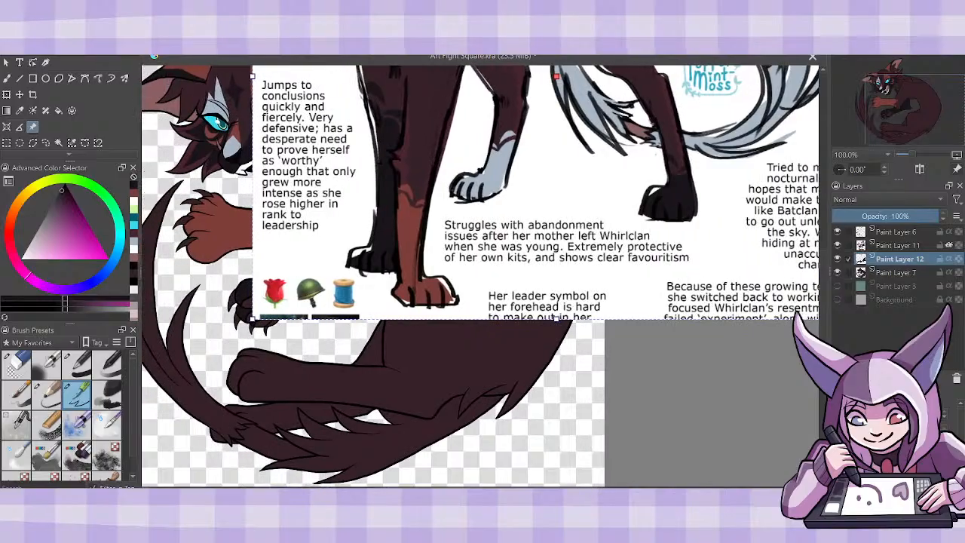
mouse_move(678, 282)
left_mouse_down()
mouse_move(628, 297)
mouse_move(560, 299)
mouse_move(555, 287)
left_mouse_up()
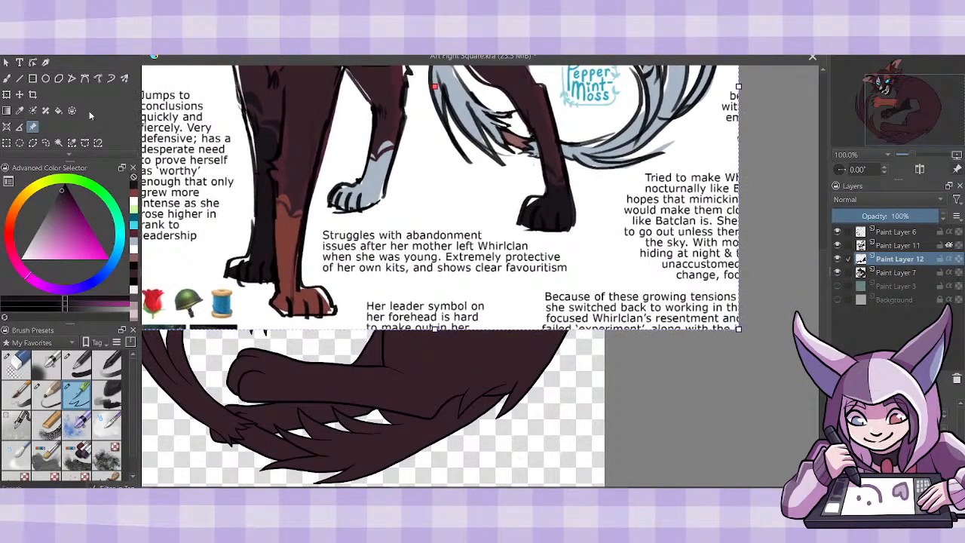
- Paint a jagged near-black edge across the near hind leg, fill its paw with Paint Layer 7 hidden only for the fill, and save
left_click(8, 80)
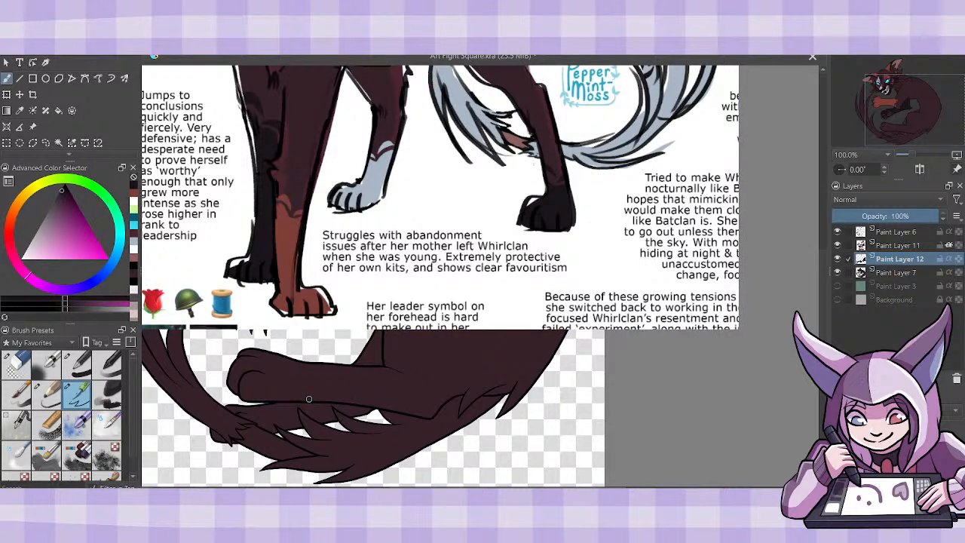
left_click_drag(307, 398, 320, 357)
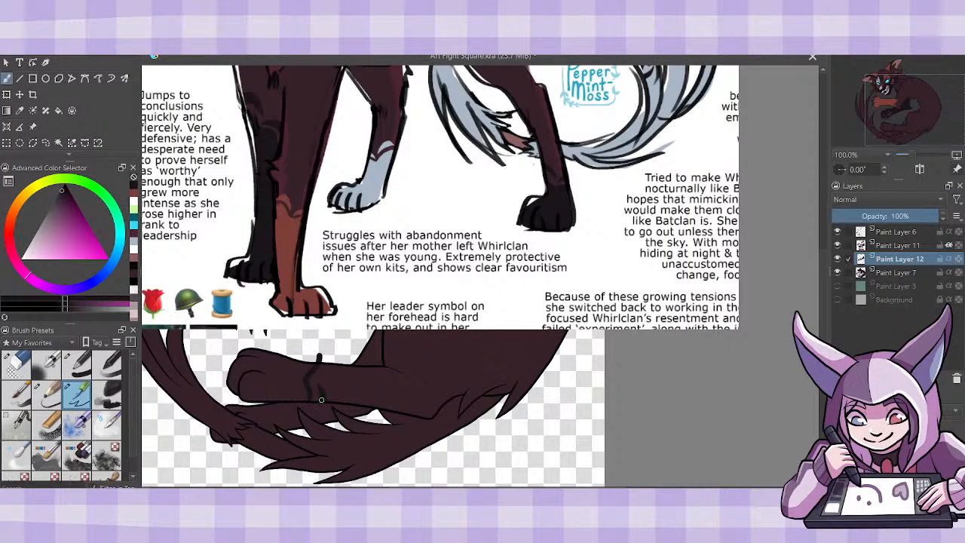
left_click_drag(320, 377, 337, 362)
left_click(58, 110)
left_click(837, 272)
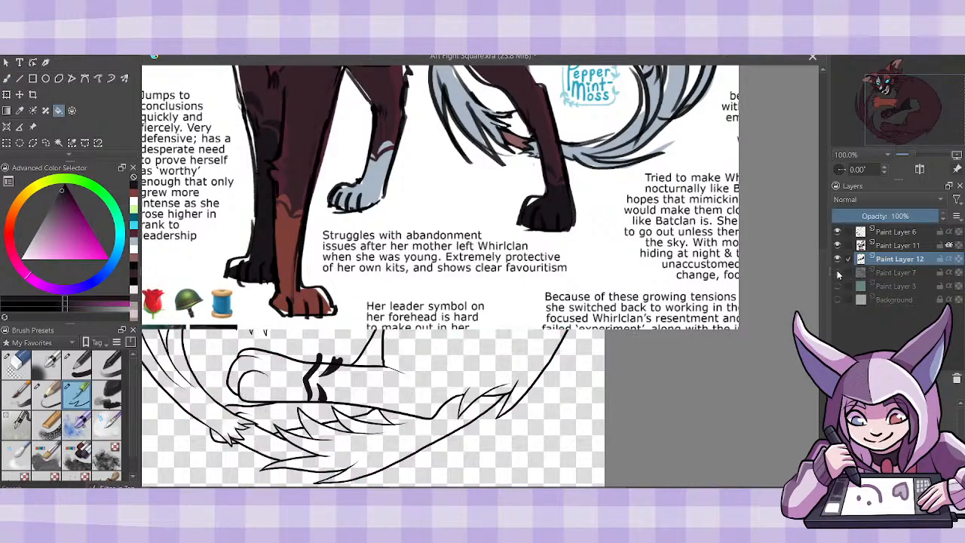
left_click(286, 384)
left_click(837, 272)
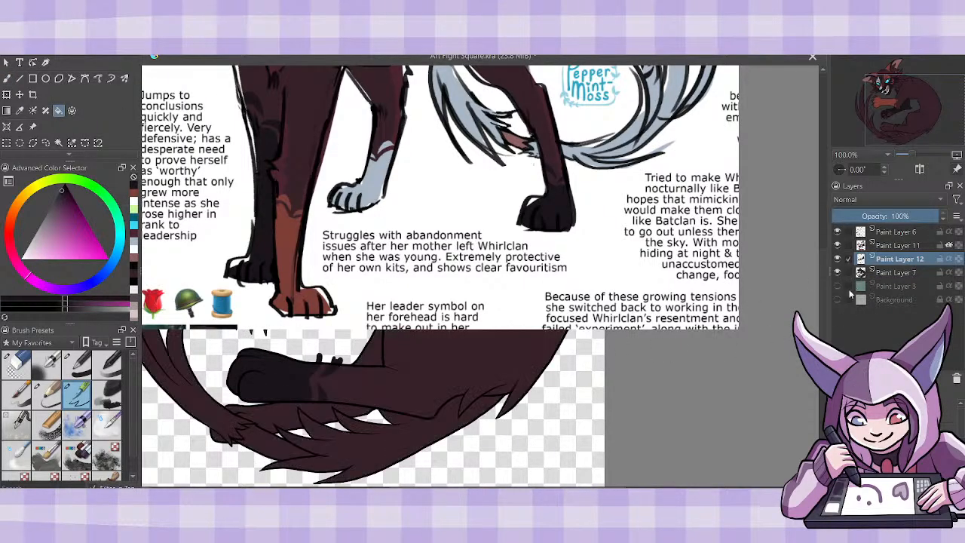
key("b")
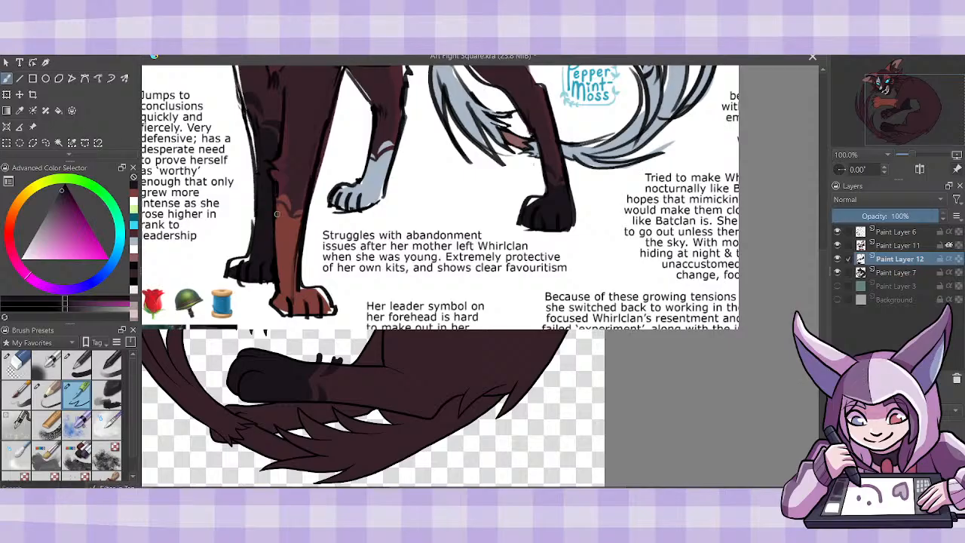
key("ctrl+s")
- Pick up the pale blue-grey and outline the marking's jagged edge on the far hind leg beneath the near one
mouse_move(824, 326)
left_mouse_down()
mouse_move(824, 309)
mouse_move(827, 340)
left_mouse_up()
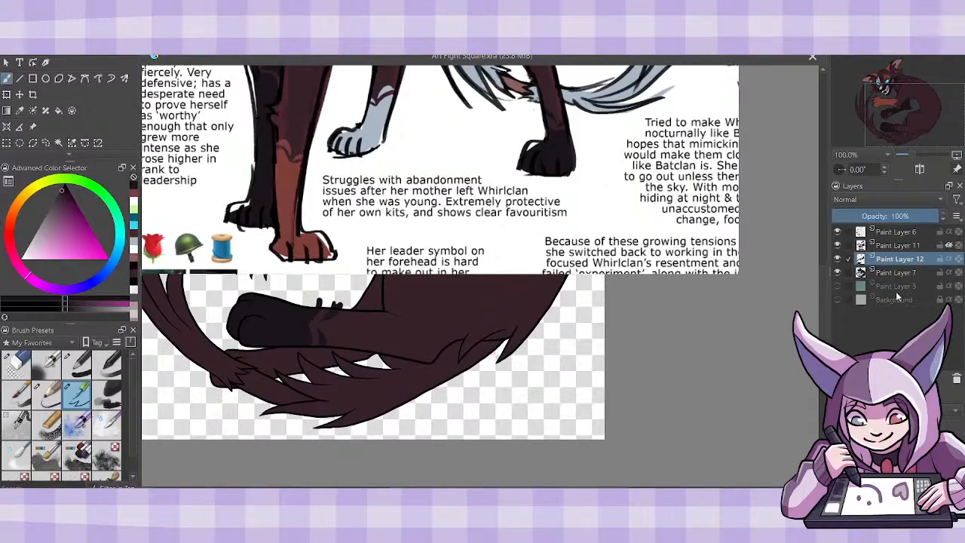
left_click(19, 110)
left_click(134, 243)
key("b")
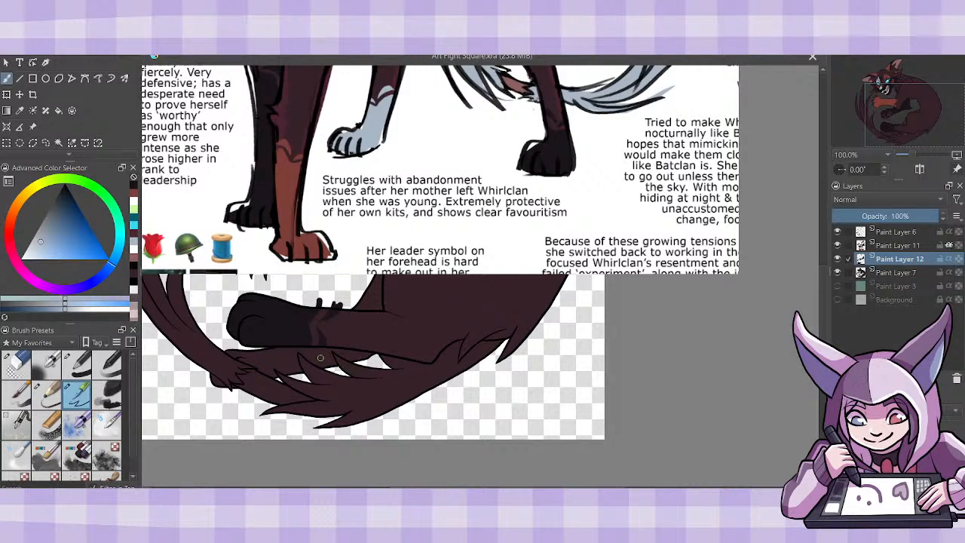
left_click_drag(294, 358, 280, 347)
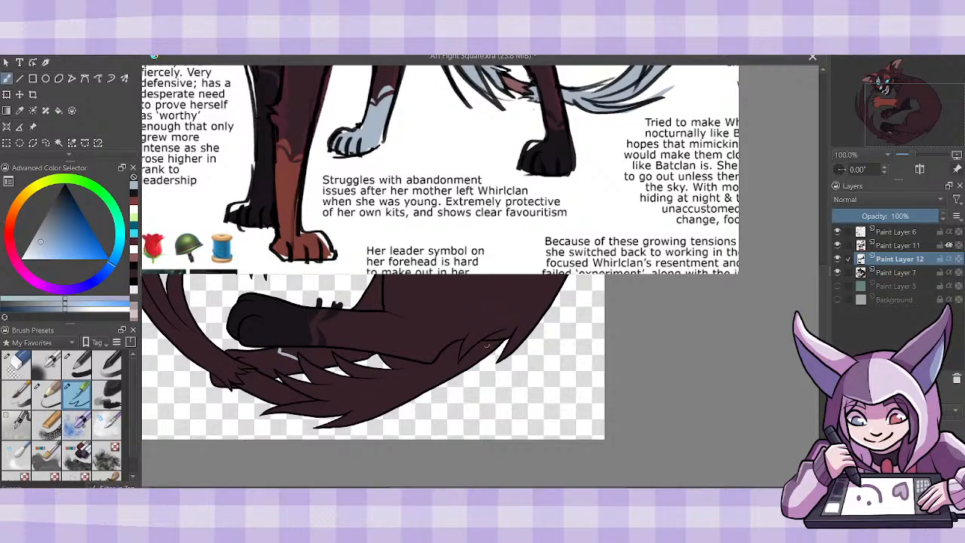
mouse_move(325, 360)
left_mouse_down()
mouse_move(305, 356)
mouse_move(334, 369)
mouse_move(305, 351)
mouse_move(314, 357)
left_mouse_up()
- Fill the far hind leg and paw with pale blue-grey on Paint Layer 12, hiding Paint Layer 7 only for the fill
left_click(836, 272)
left_click(272, 367)
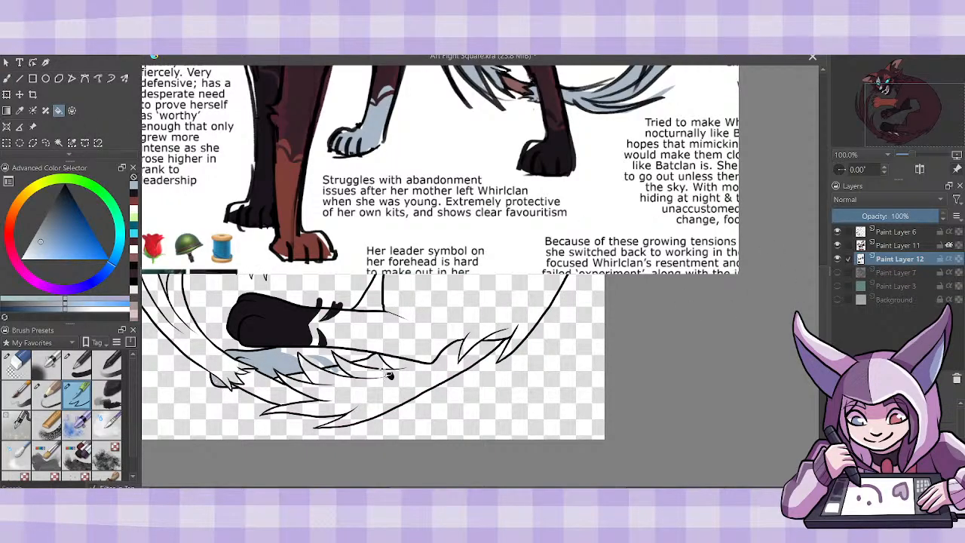
left_click(837, 273)
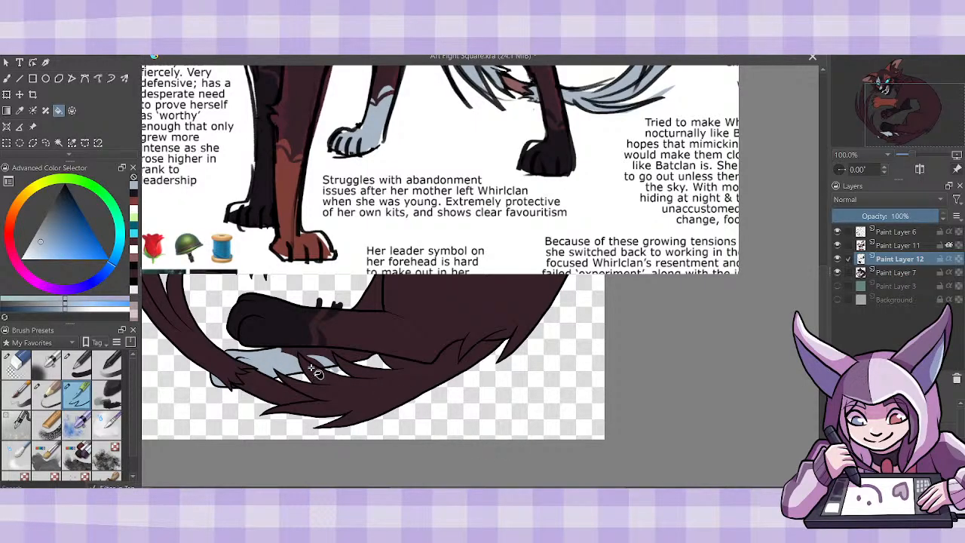
- Merge the face markings of Paint Layer 11 down into Paint Layer 12
left_click(7, 77)
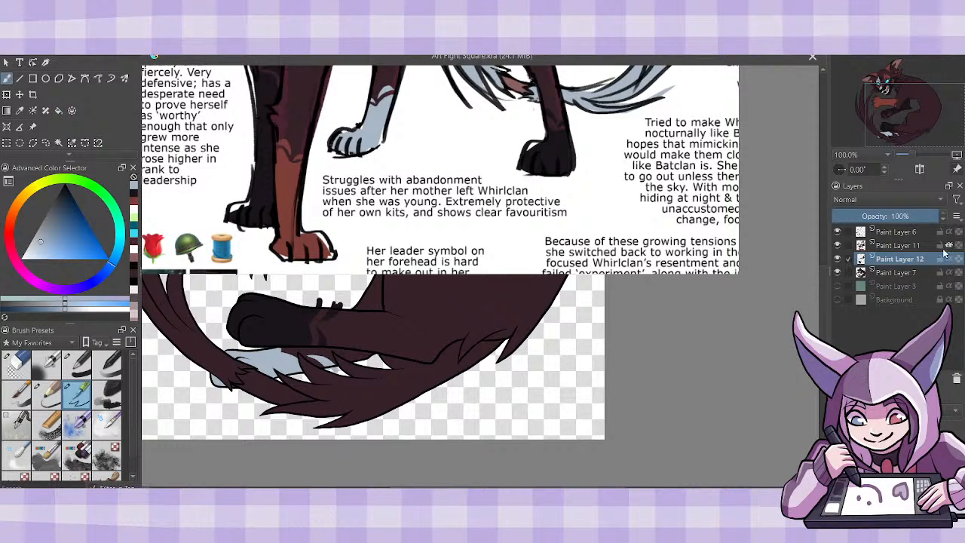
left_click(898, 246)
key("shift+Delete")
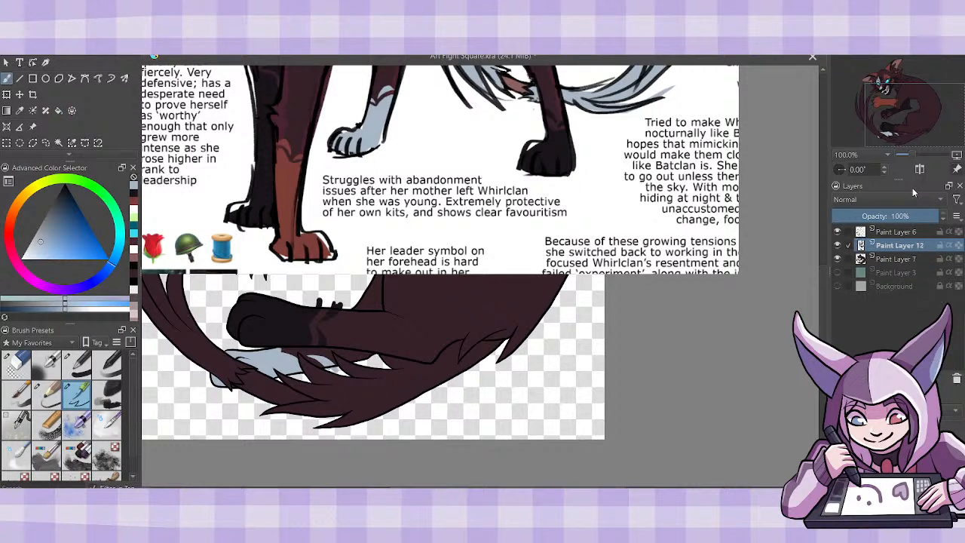
- Move the full-body reference sheet off the cat's head and forelegs so it sits beside them
key("ctrl+minus")
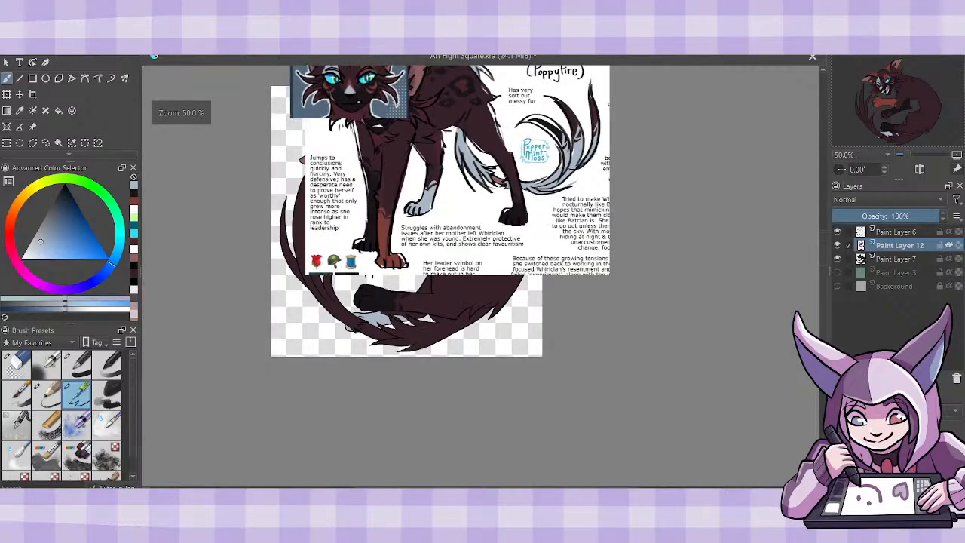
key("ctrl+minus")
key("ctrl+plus")
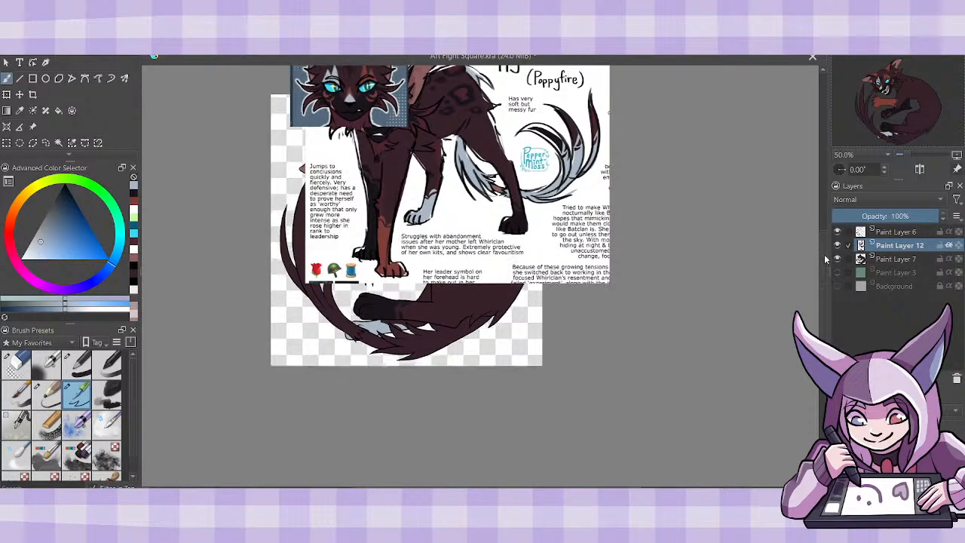
left_click(32, 126)
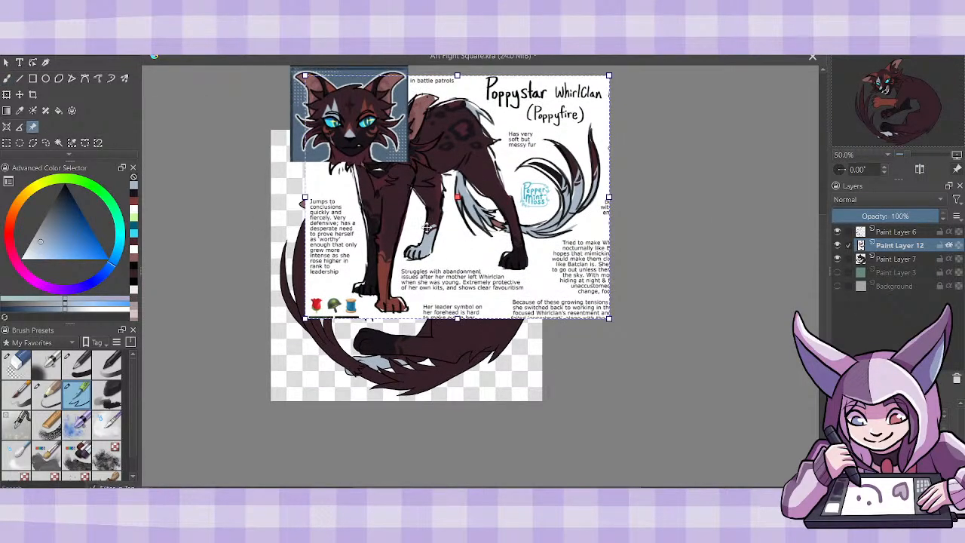
mouse_move(416, 234)
left_mouse_down()
mouse_move(638, 302)
mouse_move(599, 303)
left_mouse_up()
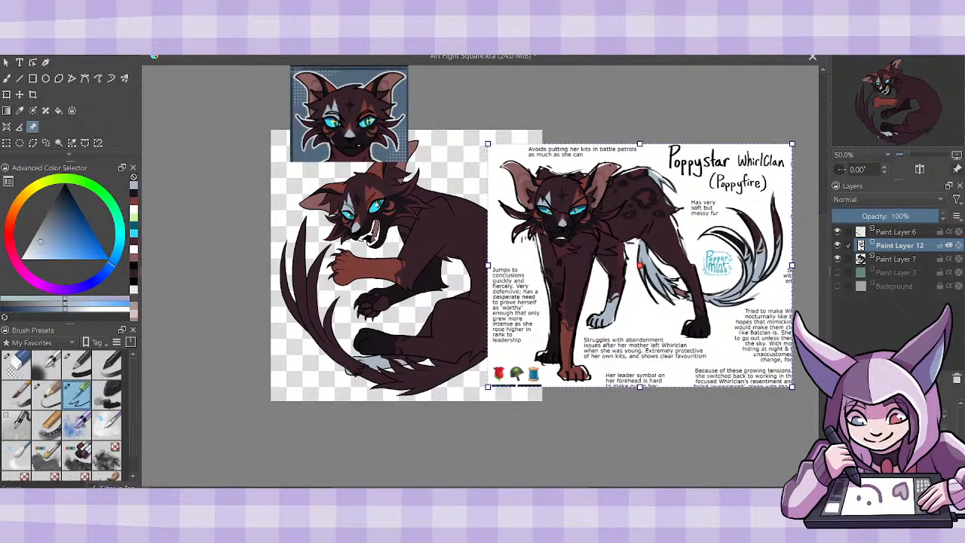
key("plus")
key("plus")
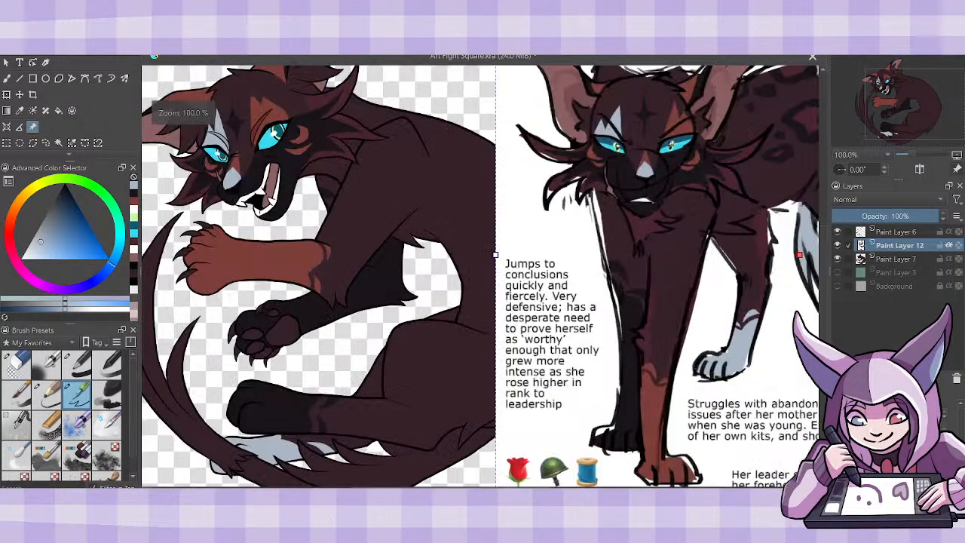
- Sample the dark red from the reference cat's chest fur and add a new layer directly above Paint Layer 7
left_click(21, 111)
left_click(641, 230)
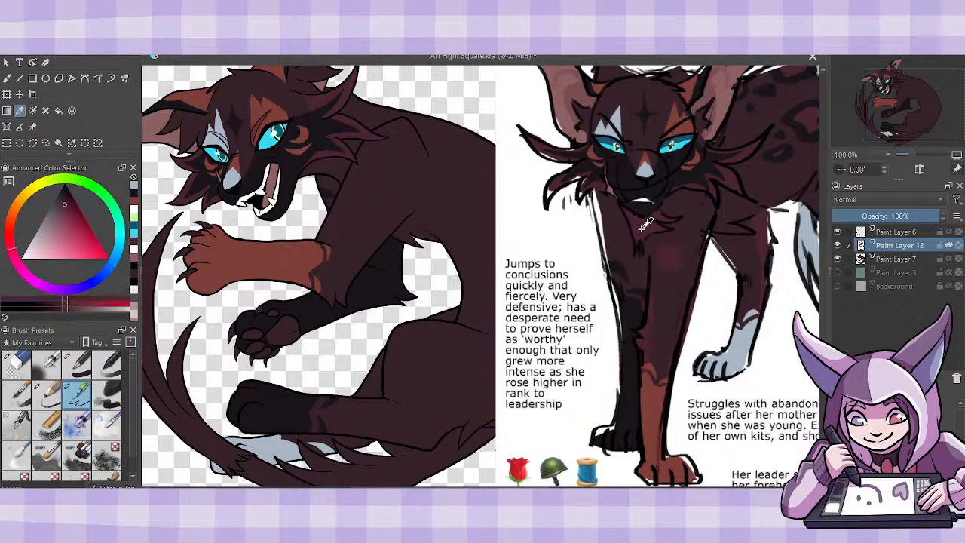
left_click(7, 79)
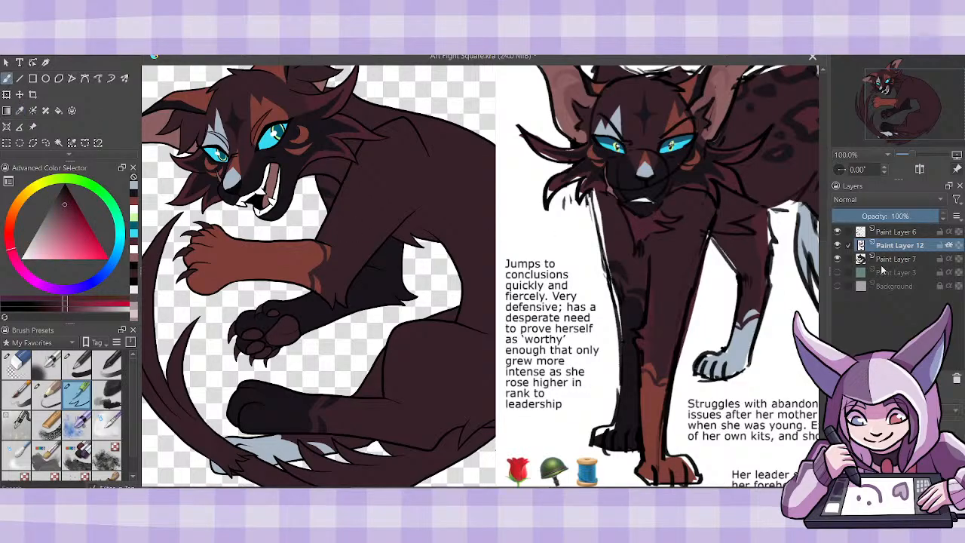
left_click(883, 259)
key("Insert")
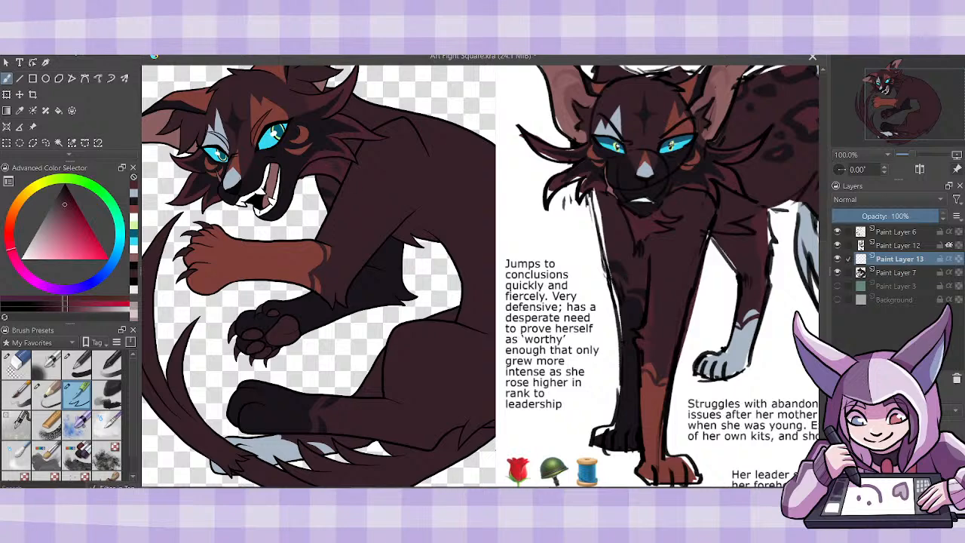
- Paint dark-red markings on the neck fur and along the near foreleg on Paint Layer 13
scroll(829, 271, "up", 5)
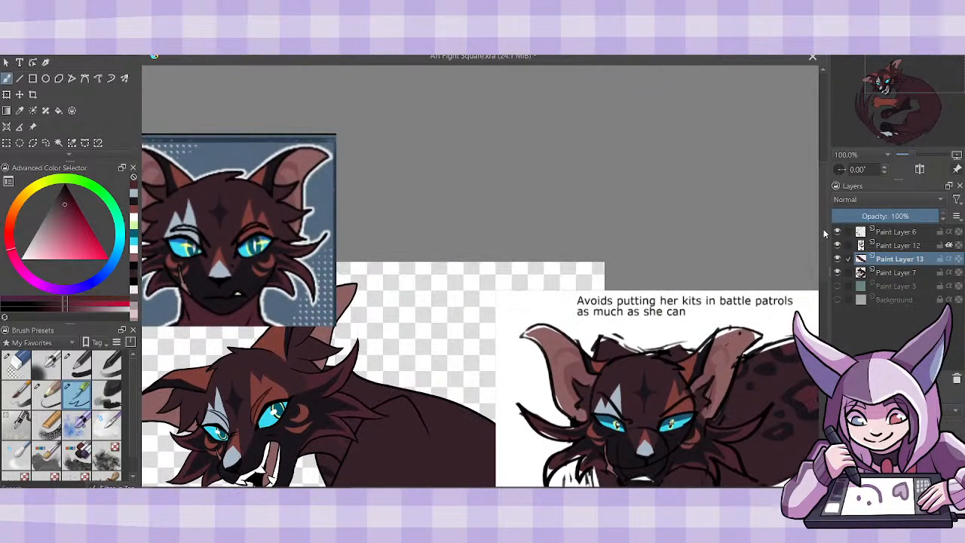
scroll(829, 271, "down", 2)
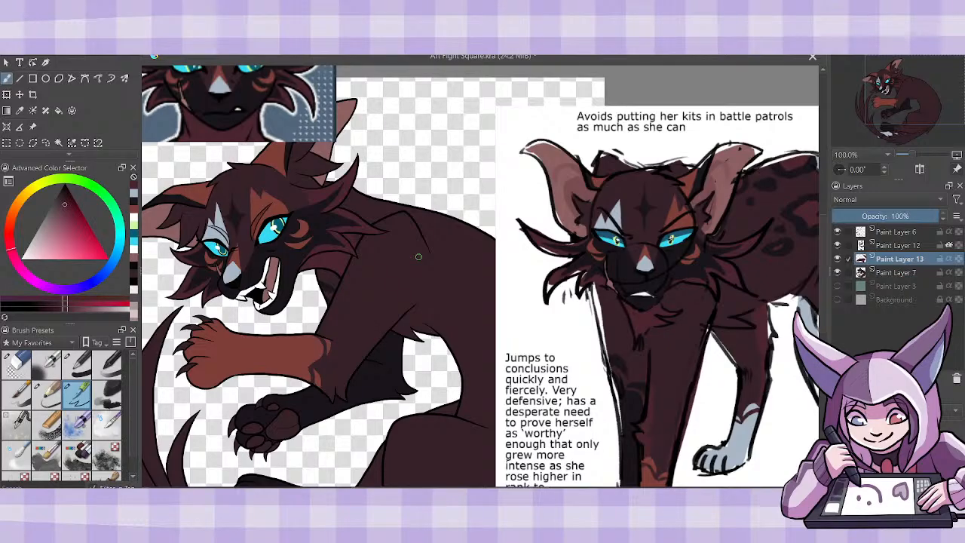
left_click_drag(522, 490, 535, 489)
scroll(818, 260, "down", 5)
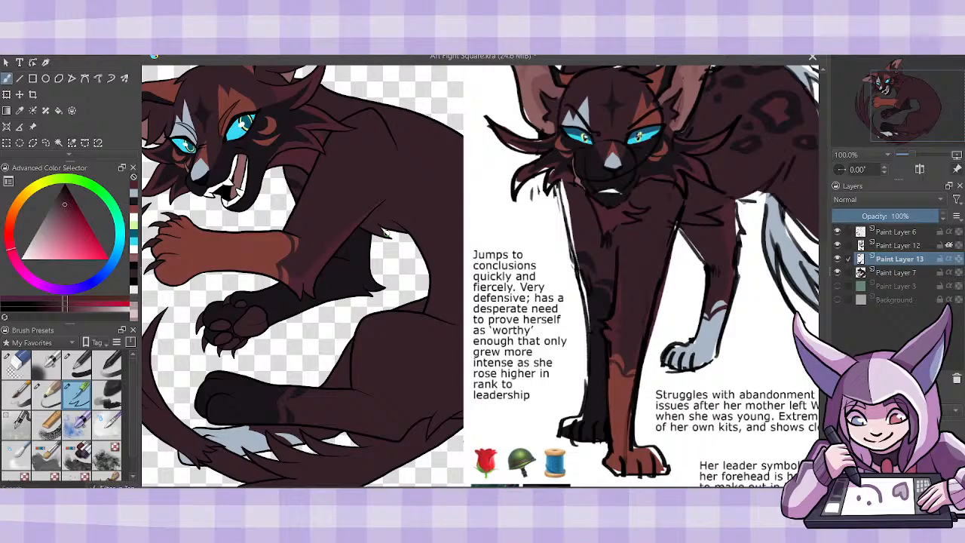
- Shift the reference sheet farther away so that it clears the curve of the cat's back
scroll(480, 276, "right", 3)
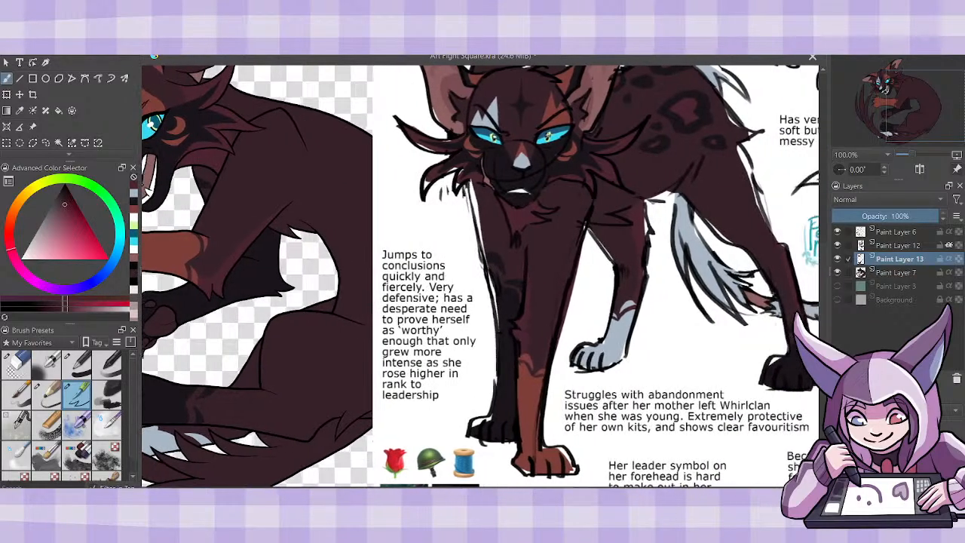
scroll(480, 276, "right", 1)
left_click(32, 127)
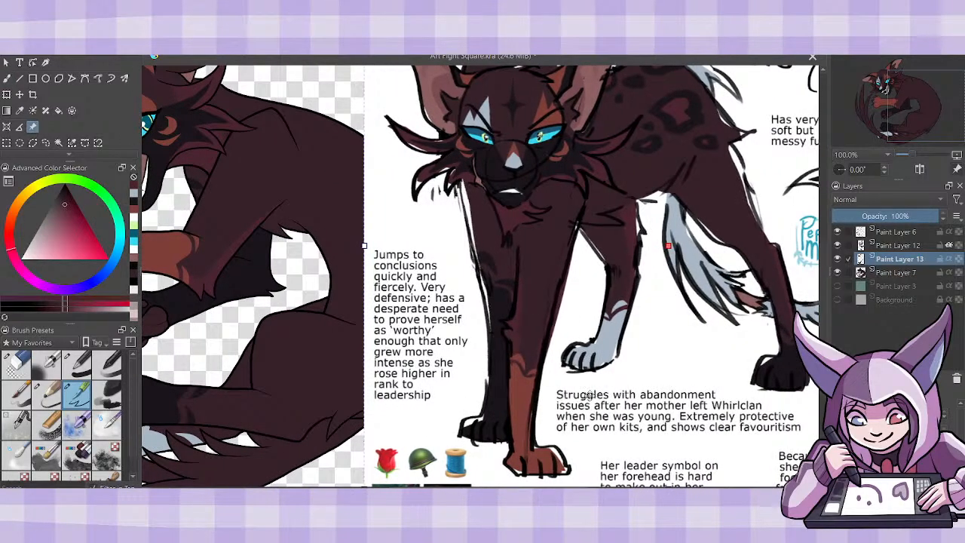
left_click_drag(589, 394, 645, 404)
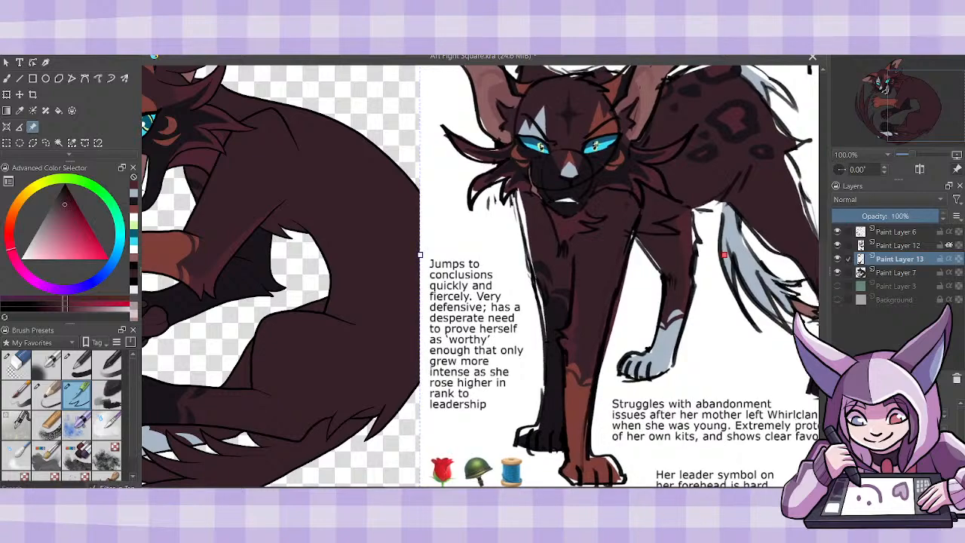
- Examine the whole drawing side by side with the full-body reference sheet
key("ctrl+minus")
key("ctrl+minus")
key("ctrl+minus")
key("ctrl+plus")
key("ctrl+plus")
key("ctrl+plus")
key("ctrl+minus")
key("ctrl+minus")
key("ctrl+plus")
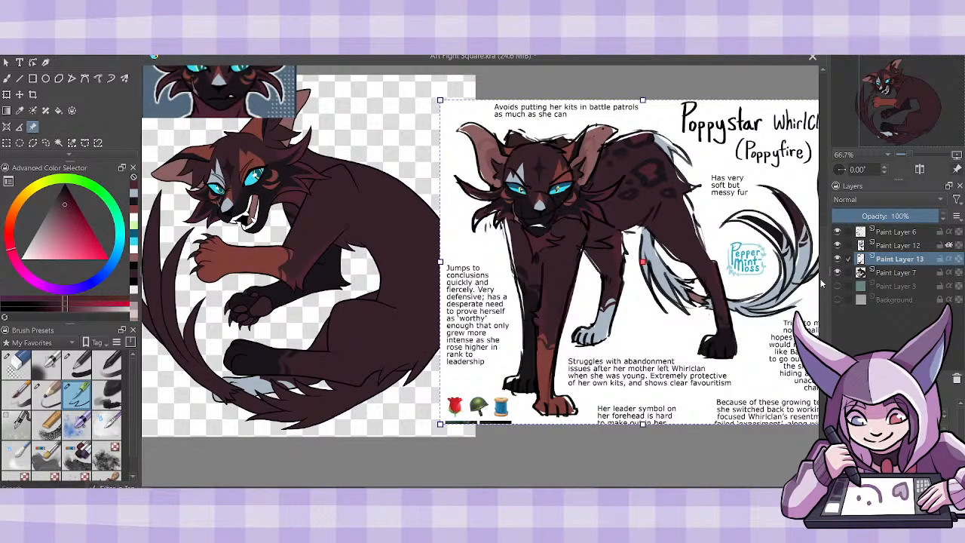
- Turn off alpha inheritance on Paint Layer 12, merge it down into Paint Layer 13 and make the merged layer inherit alpha
scroll(797, 270, "down", 3)
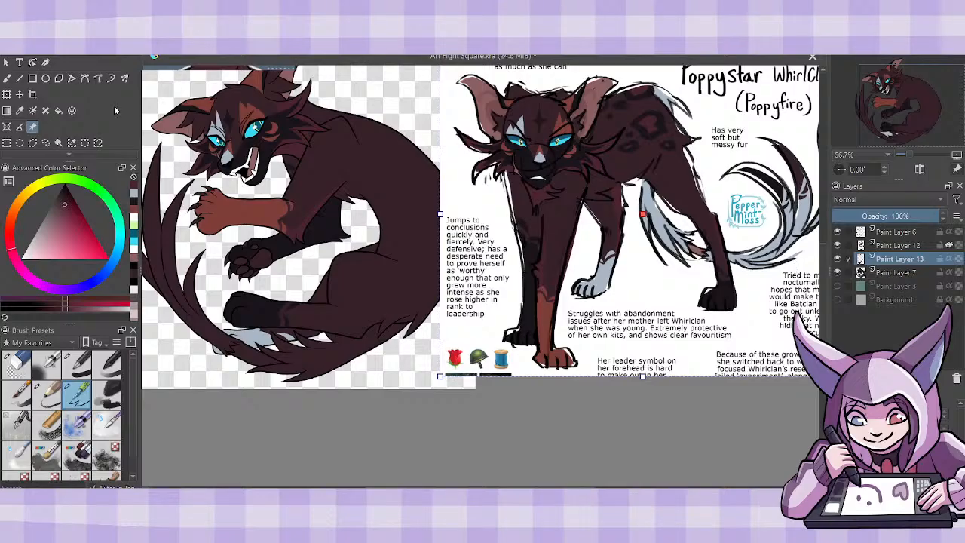
left_click(7, 78)
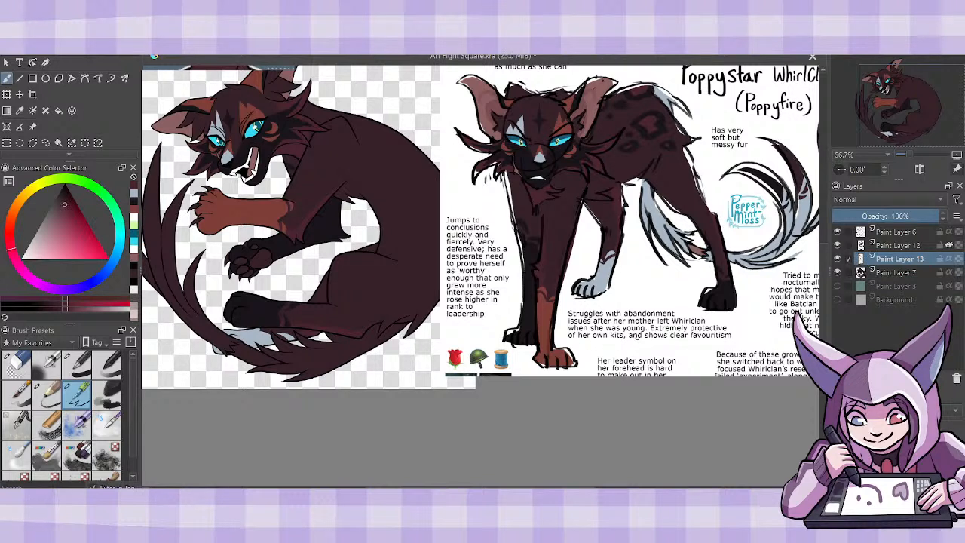
left_click(948, 245)
left_click(904, 248)
key("ctrl+e")
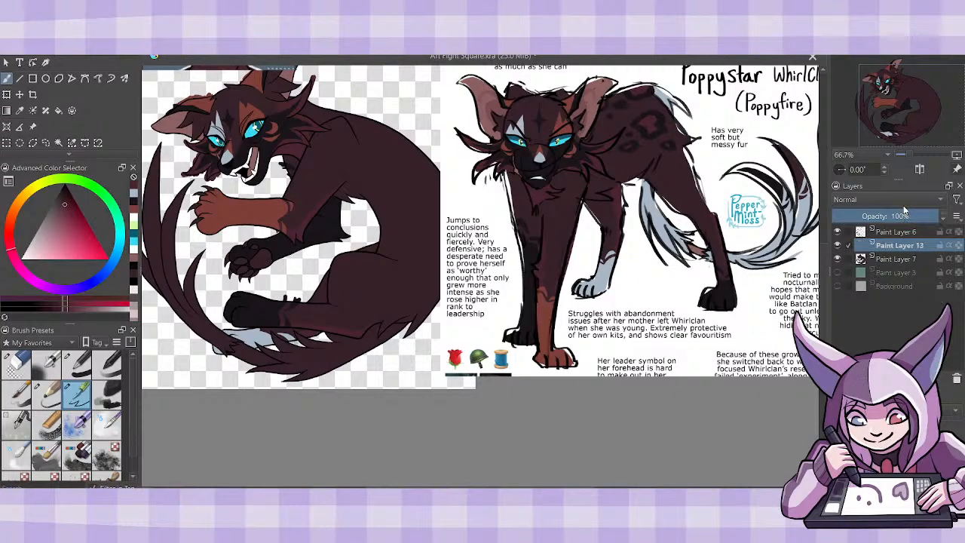
left_click(949, 245)
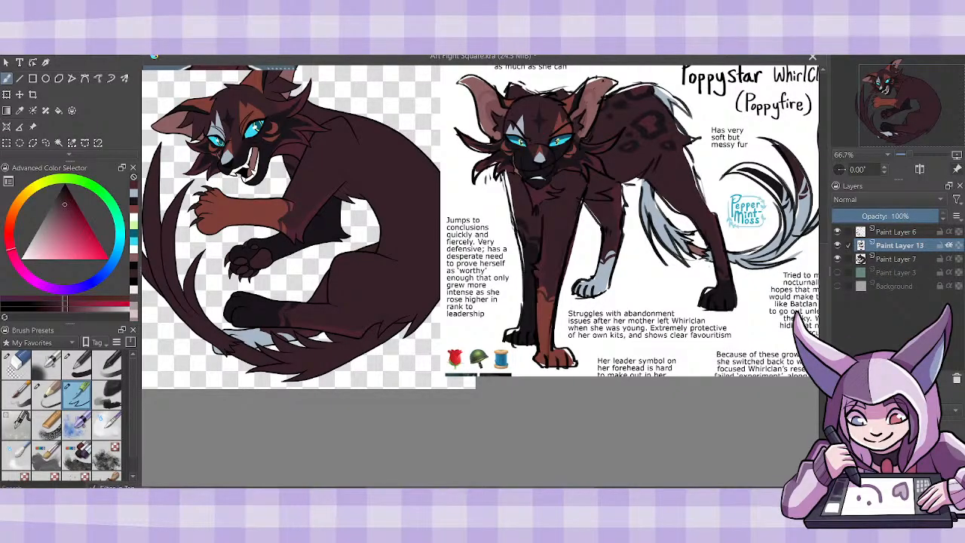
- Choose the near-black purple from the recent colors and shift the reference sheet clear of the curled cat's back
left_click(134, 202)
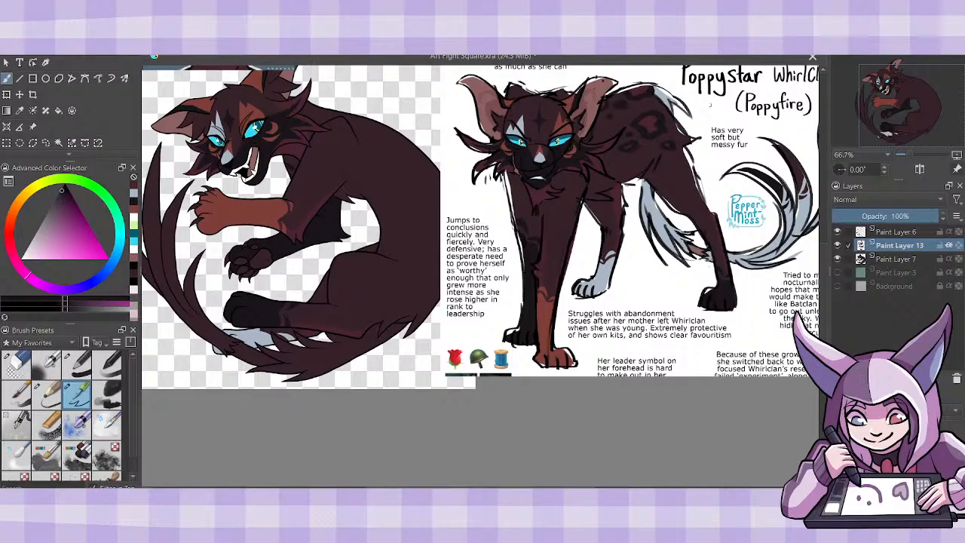
left_click(32, 126)
left_click_drag(594, 243, 622, 259)
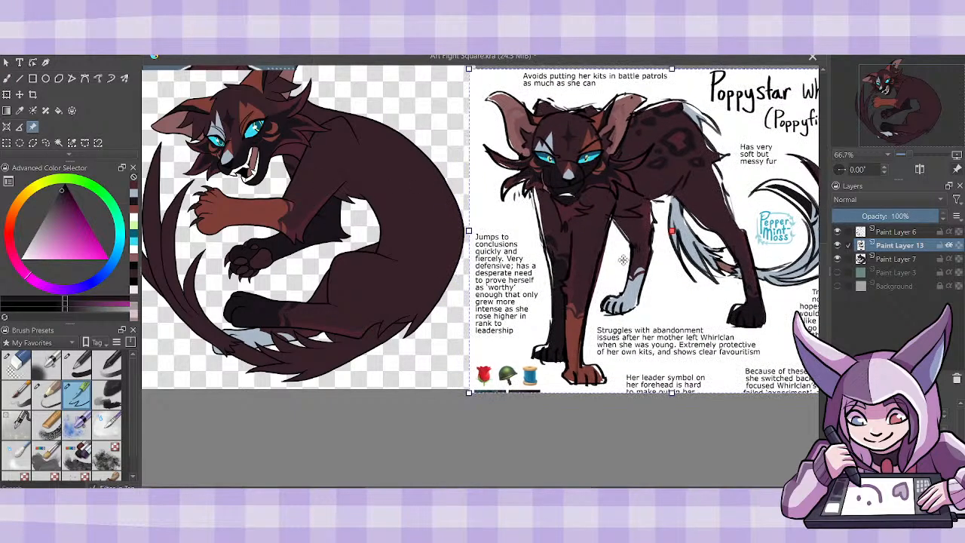
left_click(7, 79)
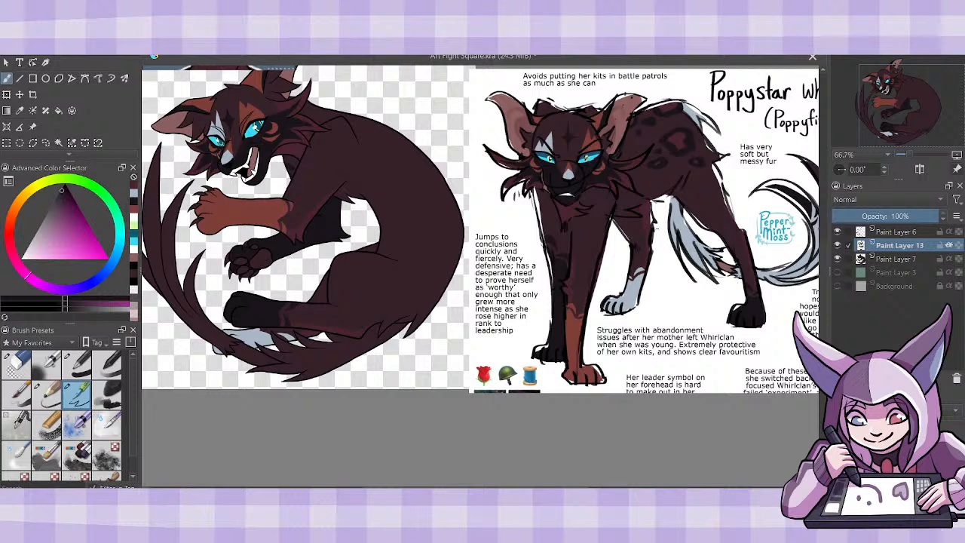
- Check the drawing beside the reference sheet in both mirrored and normal view
left_click_drag(528, 226, 509, 226)
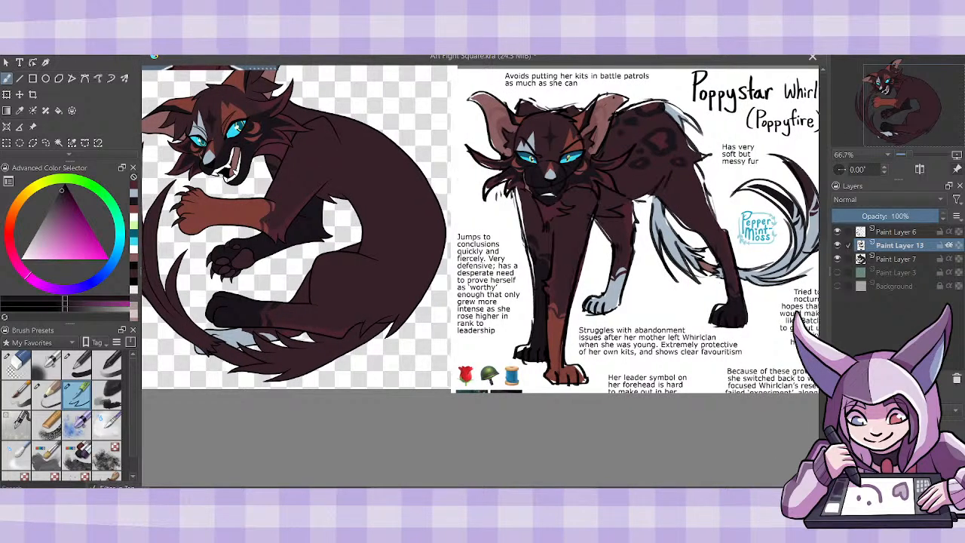
left_click_drag(497, 483, 475, 483)
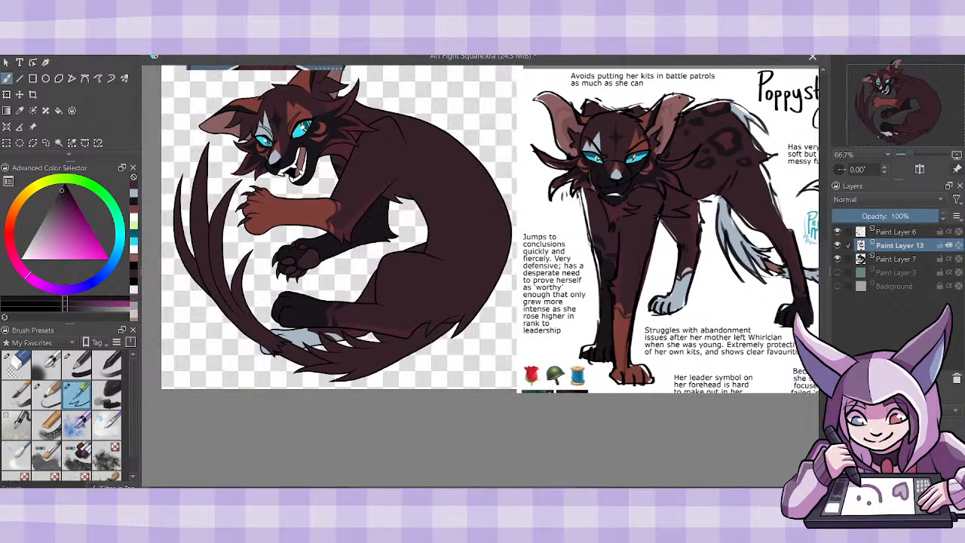
left_click_drag(824, 292, 824, 283)
key("m")
key("m")
key("m")
key("m")
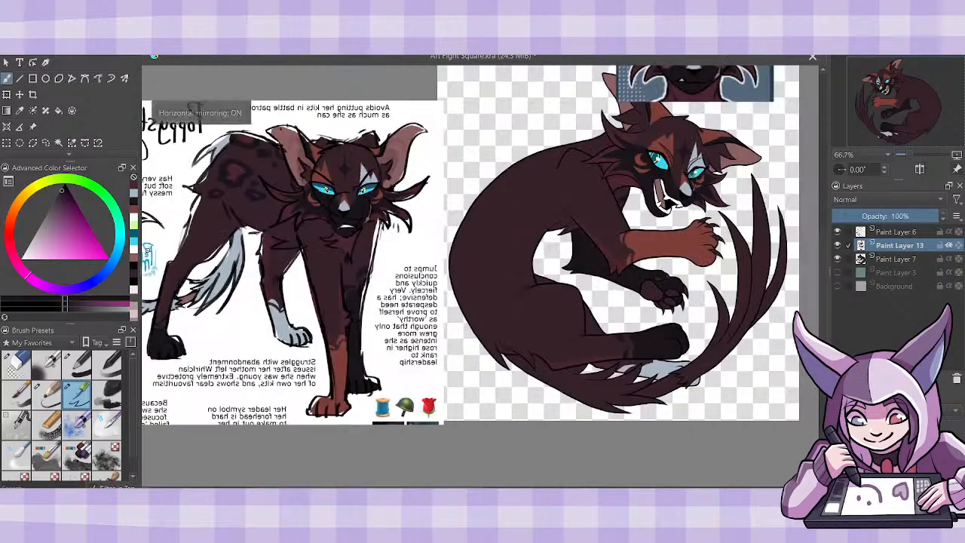
key("m")
key("m")
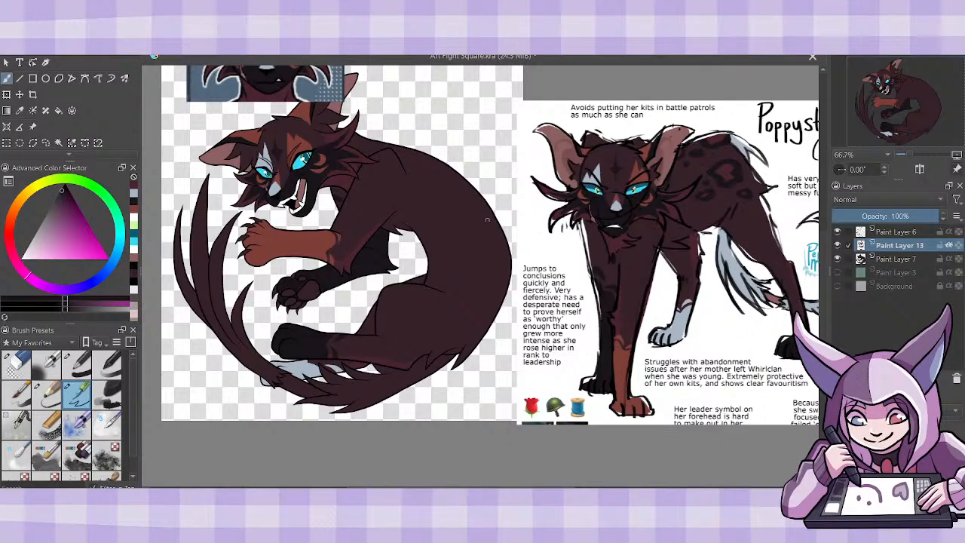
mouse_move(425, 154)
left_mouse_down()
mouse_move(444, 171)
mouse_move(419, 190)
mouse_move(428, 159)
mouse_move(454, 171)
left_mouse_up()
key("ctrl+z")
key("ctrl+z")
- Add a new layer directly above Paint Layer 7 and rotate the reference sheet about a quarter turn clockwise beside the cat
key("Insert")
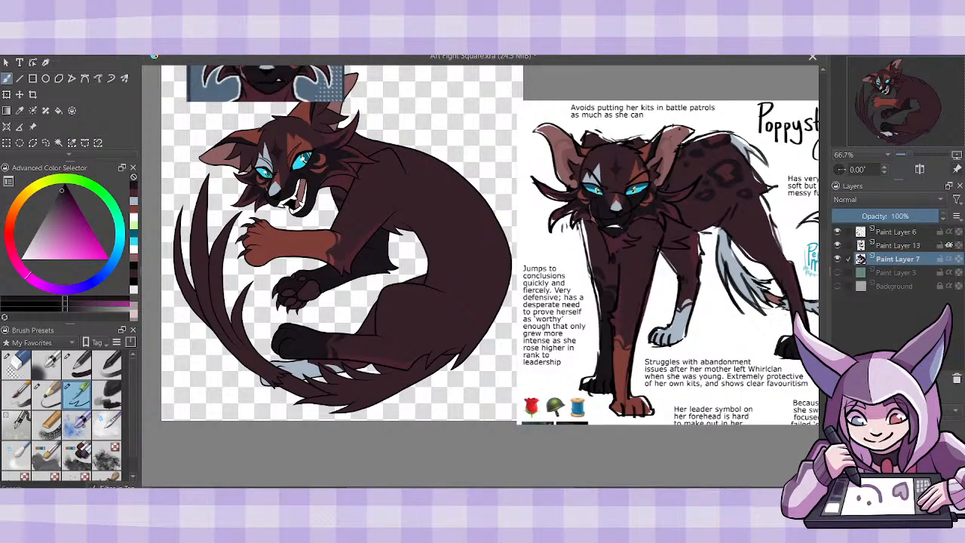
left_click(33, 127)
left_click_drag(514, 101, 457, 137)
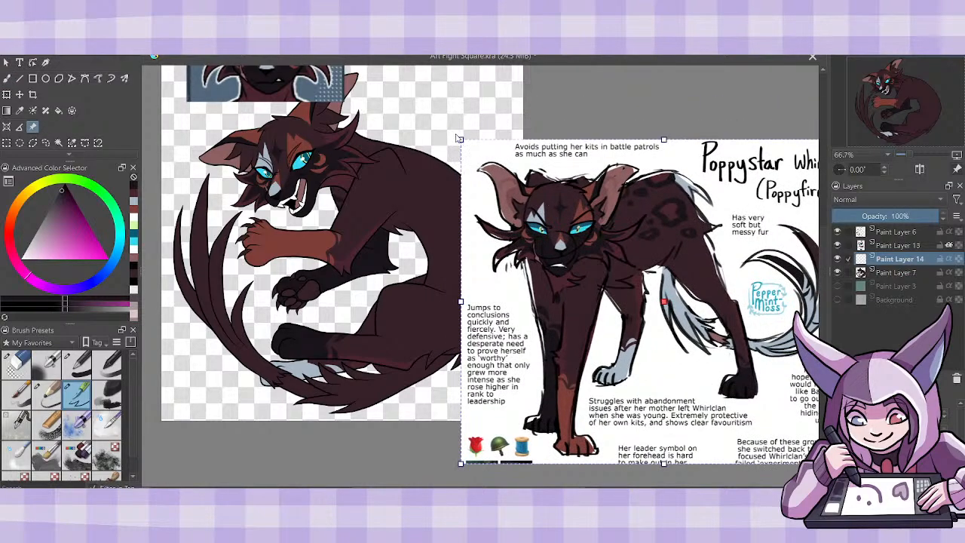
key("Return")
left_click(467, 141)
left_click_drag(458, 138, 776, 179)
left_click_drag(743, 292, 758, 278)
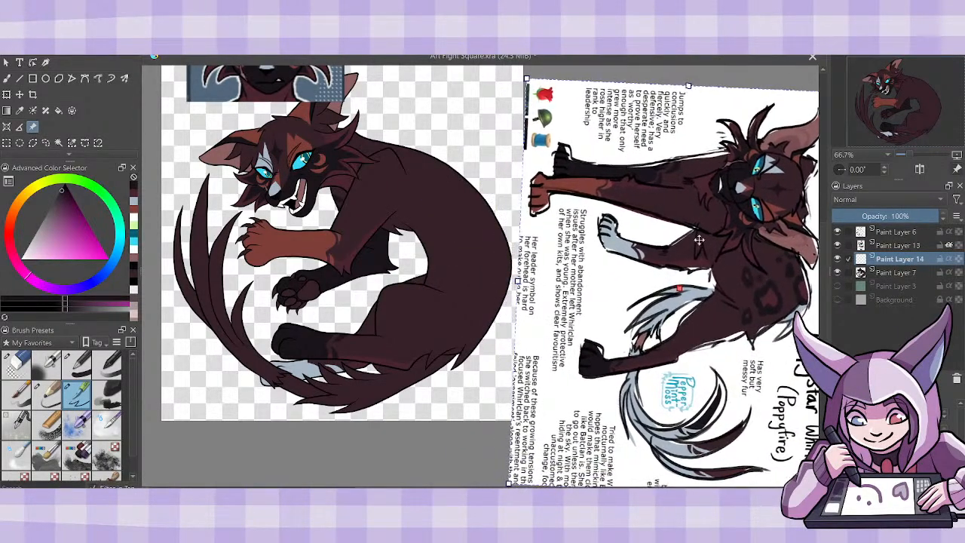
- Paint near-black rosette spots on the cat's haunch on Paint Layer 14, following the rotated reference
left_click(7, 77)
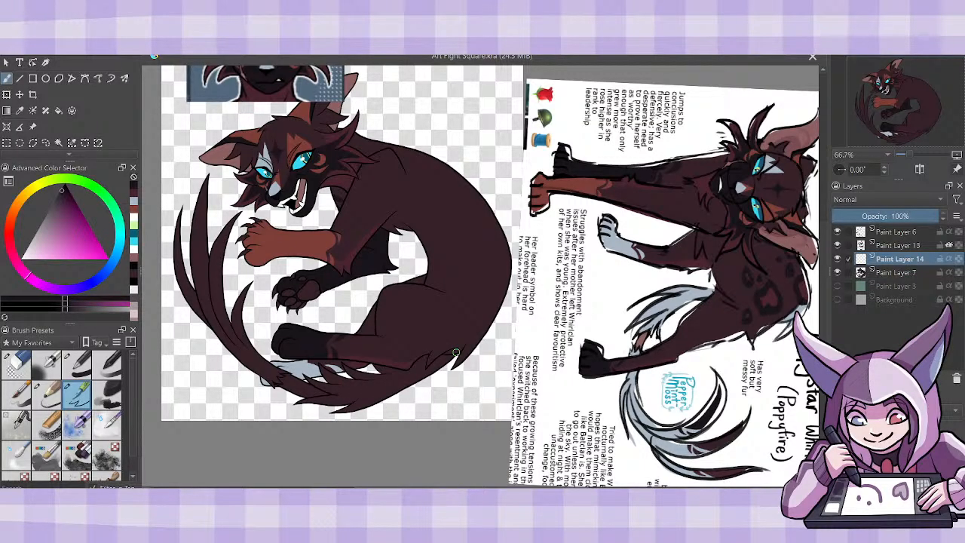
left_click_drag(457, 489, 498, 488)
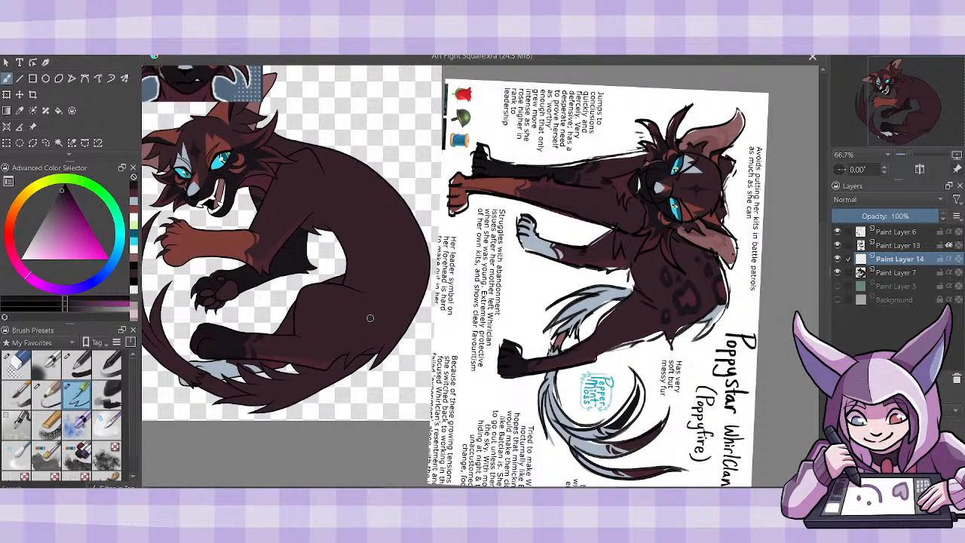
mouse_move(372, 317)
left_mouse_down()
mouse_move(360, 338)
mouse_move(373, 316)
left_mouse_up()
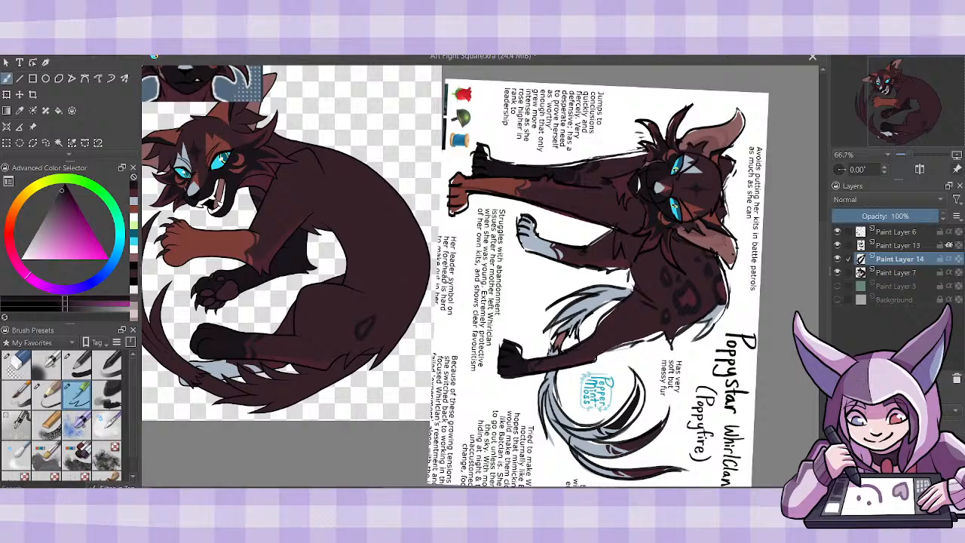
mouse_move(404, 285)
left_mouse_down()
mouse_move(386, 324)
mouse_move(423, 315)
mouse_move(388, 323)
mouse_move(387, 310)
mouse_move(386, 327)
mouse_move(407, 320)
mouse_move(407, 280)
mouse_move(393, 302)
left_mouse_up()
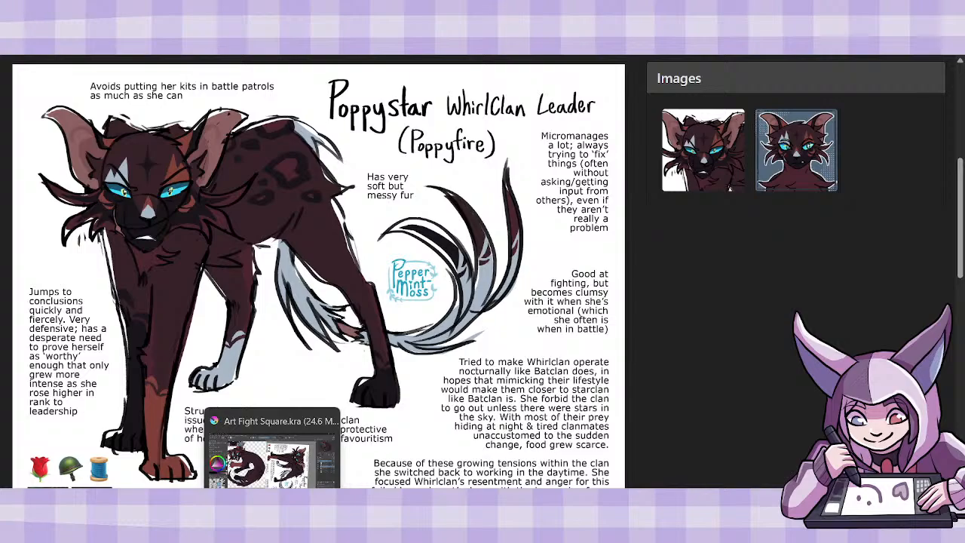
- Compare against the full-size reference image and paint more near-black spots along the outer edge of the cat's back
left_click(273, 526)
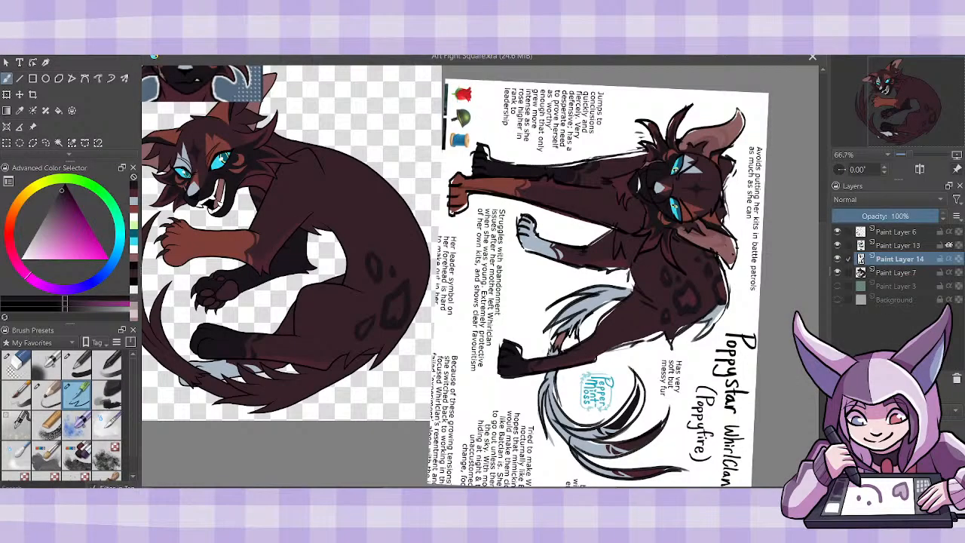
key("alt+Tab")
left_click(272, 526)
left_click_drag(422, 248, 428, 296)
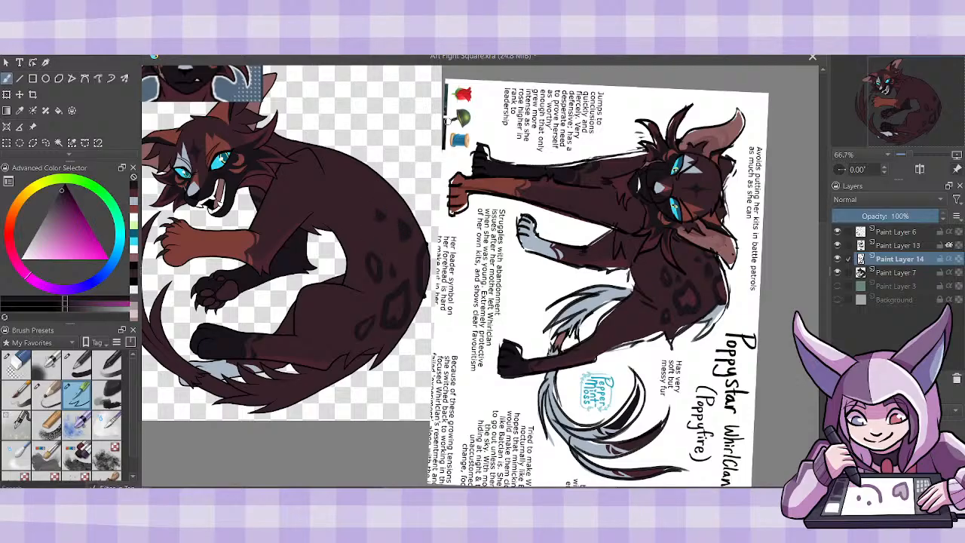
mouse_move(354, 162)
left_mouse_down()
mouse_move(362, 182)
mouse_move(399, 194)
left_mouse_up()
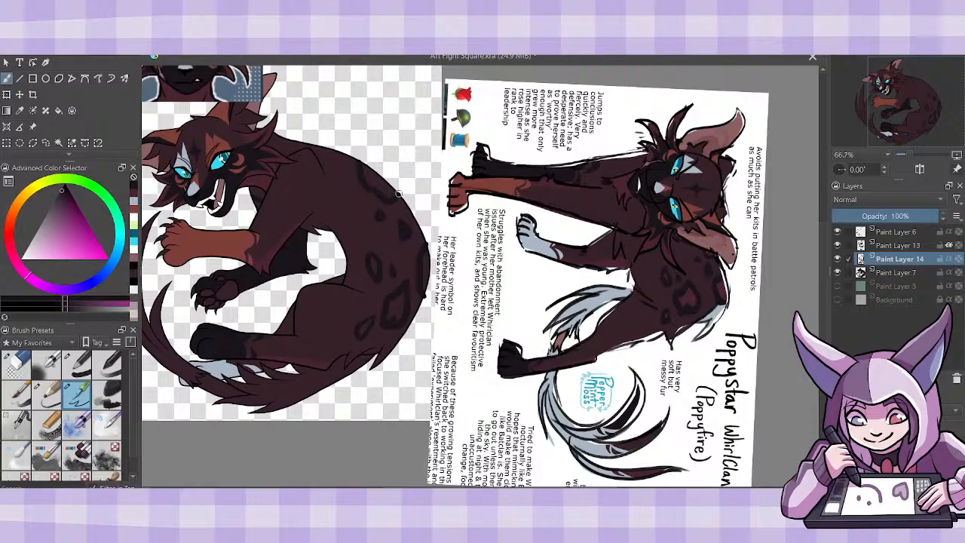
- Turn off alpha inheritance on Paint Layer 13 and merge it down into Paint Layer 14
left_click(901, 272)
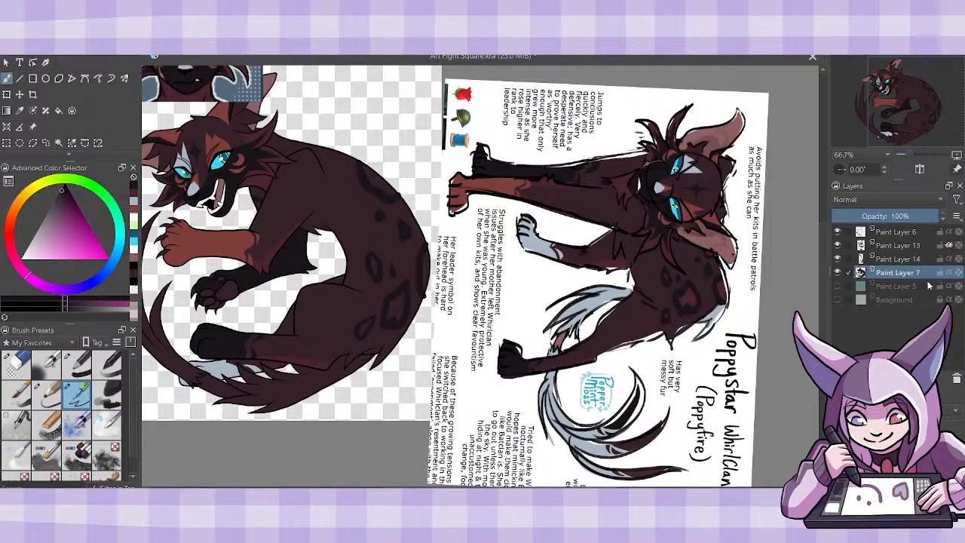
left_click(951, 249)
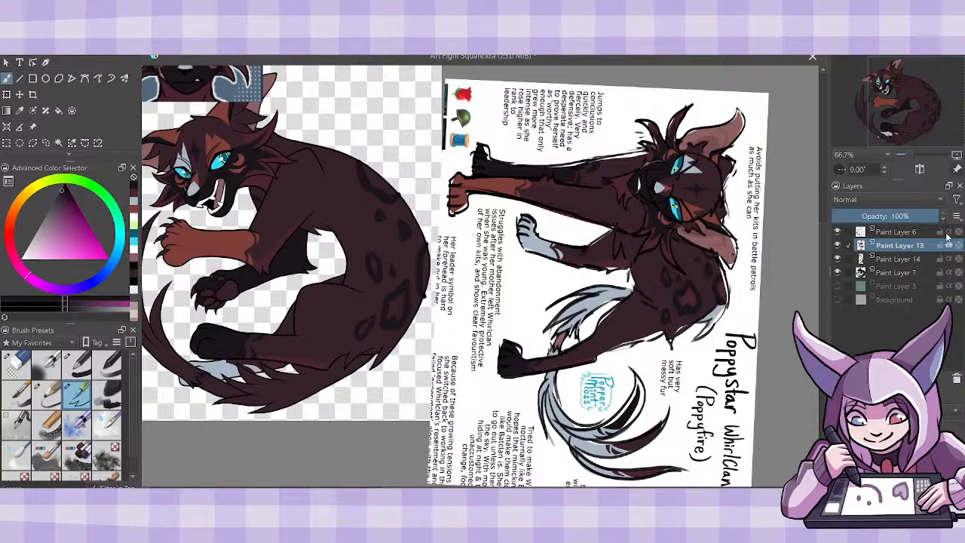
left_click(949, 245)
key("ctrl+e")
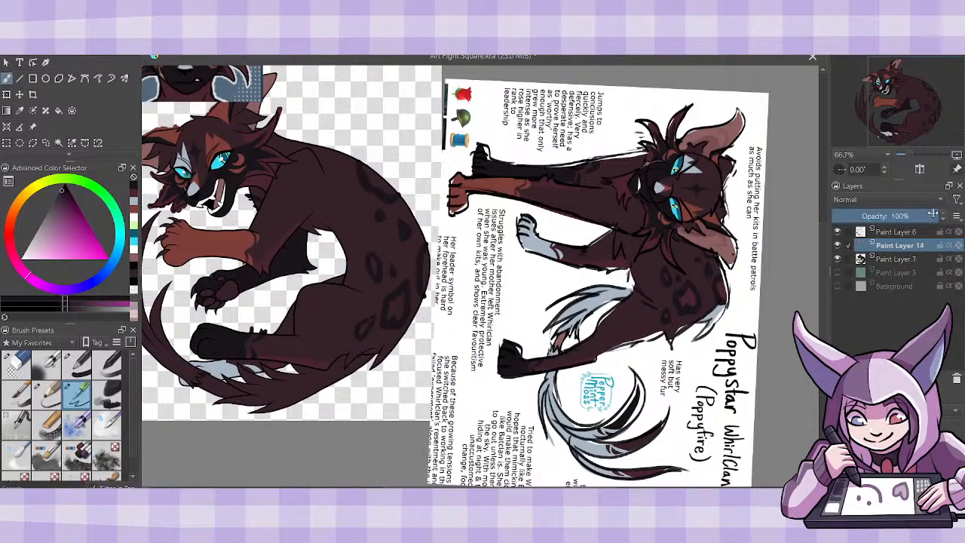
- Add an alpha-inheriting layer above Paint Layer 7 and fill the rosette centers with the orange-brown sampled from the raised forepaw
left_click(911, 260)
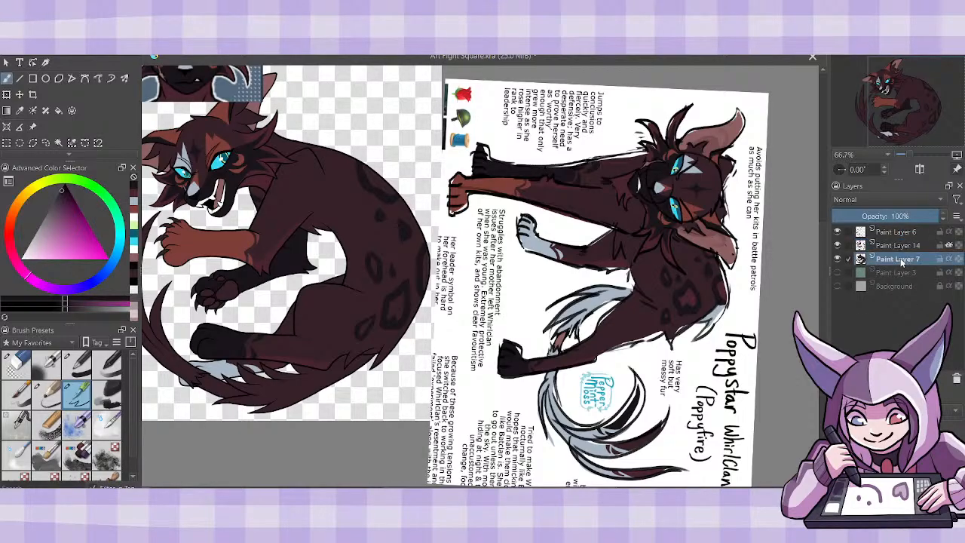
key("Insert")
left_click(949, 259)
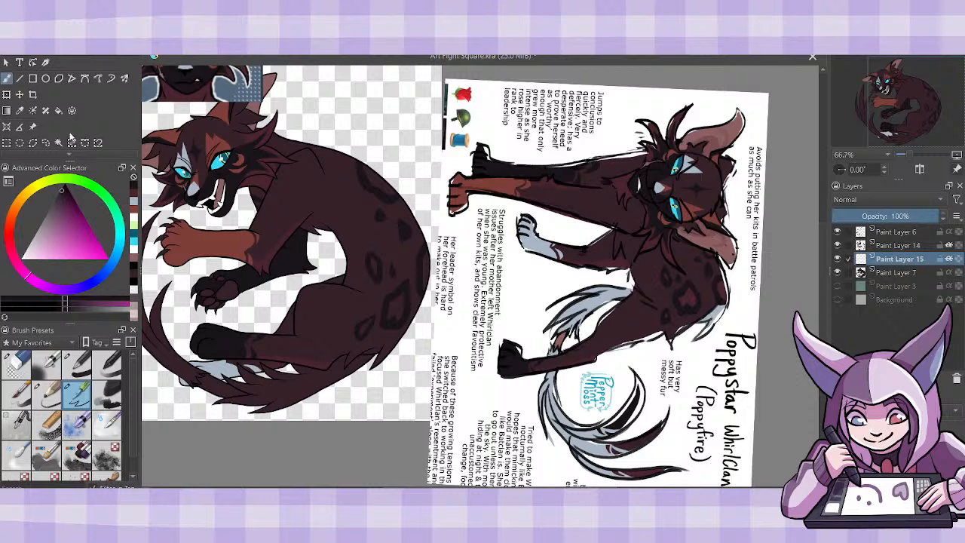
left_click(226, 233, "ctrl")
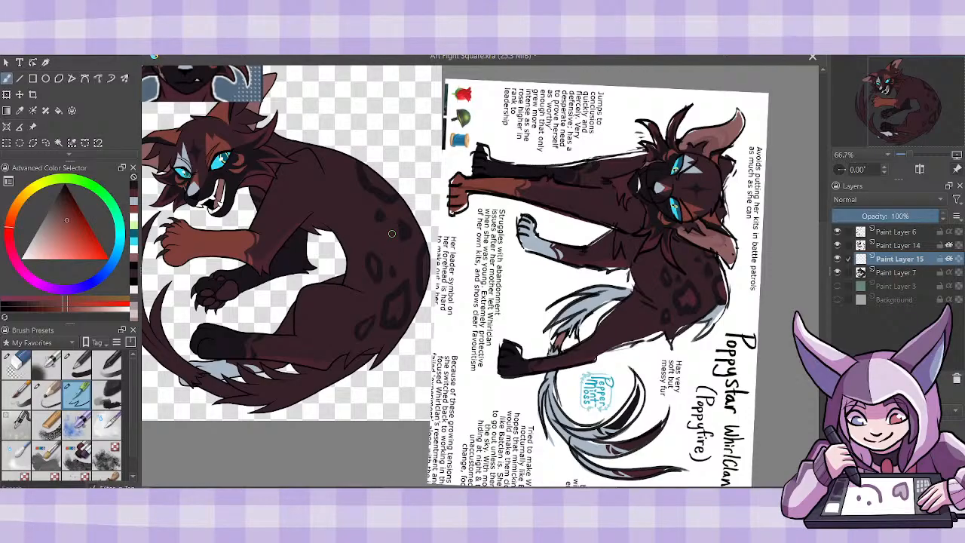
mouse_move(371, 170)
left_mouse_down()
mouse_move(390, 194)
mouse_move(376, 174)
mouse_move(384, 184)
left_mouse_up()
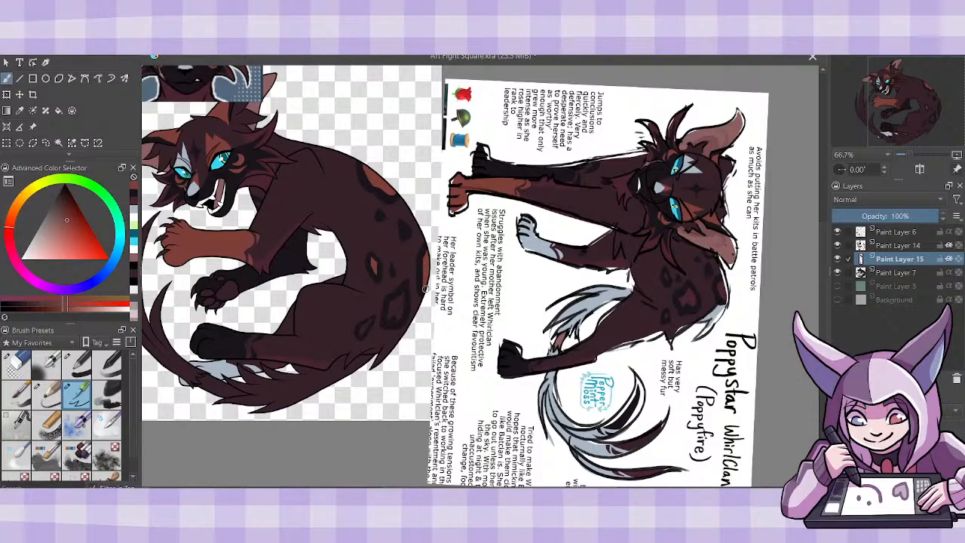
mouse_move(400, 303)
left_mouse_down()
mouse_move(393, 321)
mouse_move(388, 312)
mouse_move(413, 288)
left_mouse_up()
mouse_move(362, 328)
left_mouse_down()
mouse_move(370, 318)
mouse_move(424, 318)
left_mouse_up()
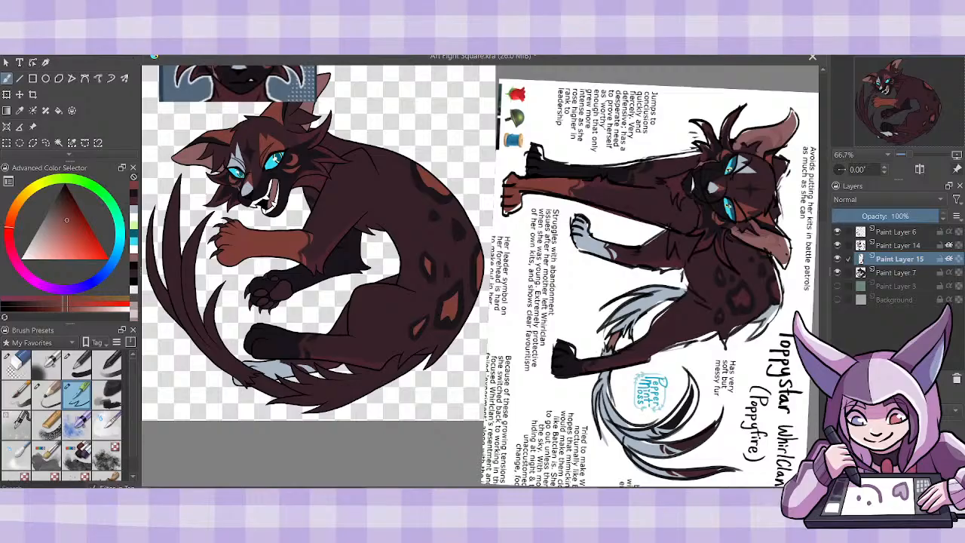
- Sample the dark red from the reference cat's large rosette and recolor the rosette centers on Paint Layer 15 with it
left_click(20, 110)
left_click(742, 299)
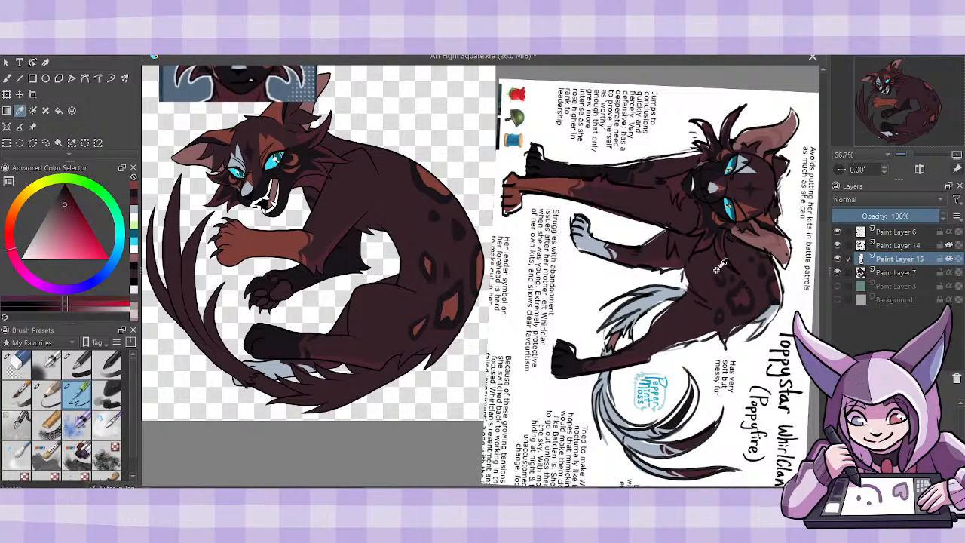
key("b")
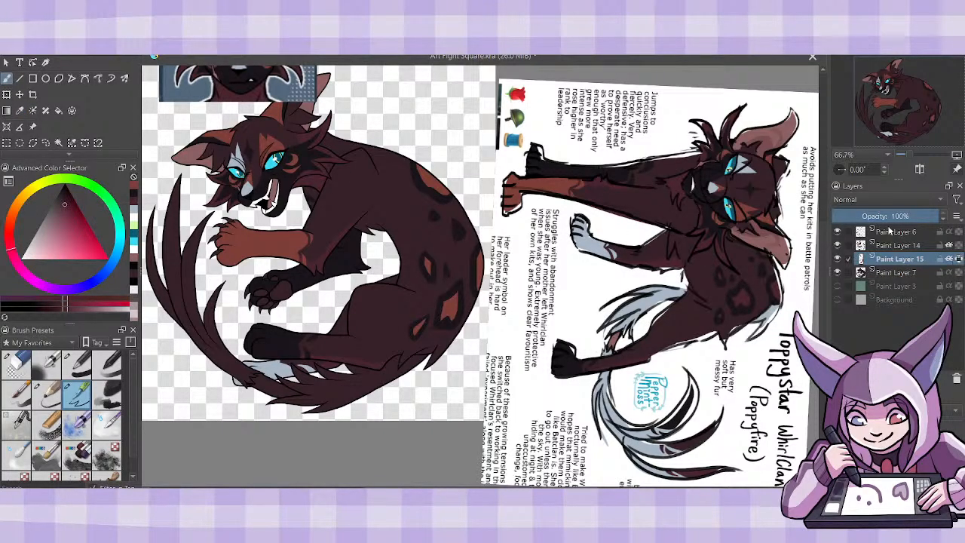
mouse_move(423, 171)
left_mouse_down()
mouse_move(472, 246)
mouse_move(456, 330)
mouse_move(425, 266)
mouse_move(453, 339)
mouse_move(421, 355)
left_mouse_up()
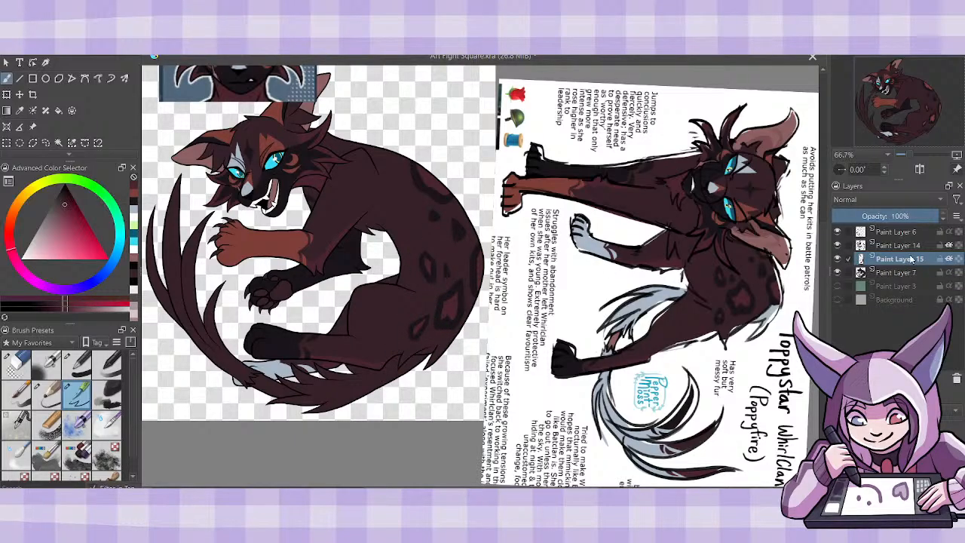
left_click(949, 259)
- Sample the pale blue-gray from the cat's forehead marking for the brush and save the drawing
left_click(20, 110)
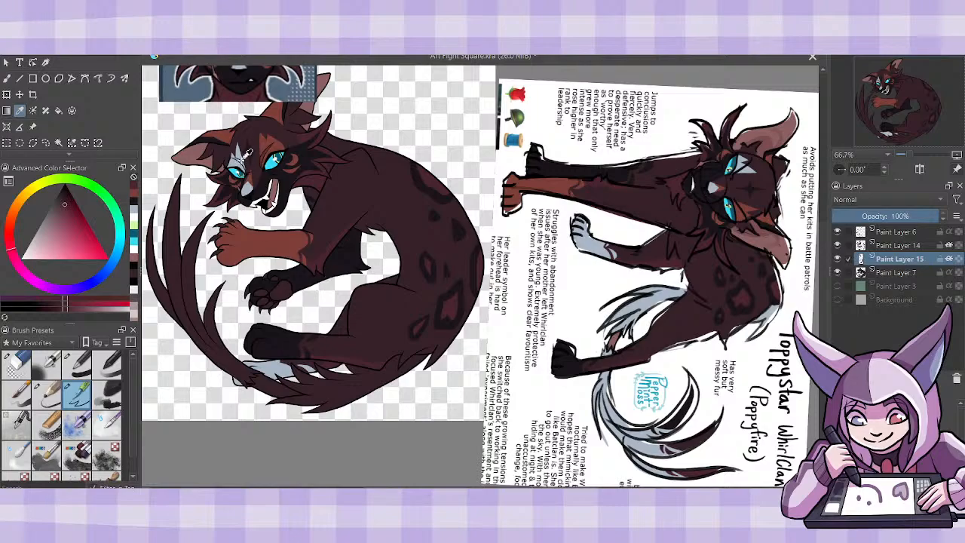
left_click(245, 154)
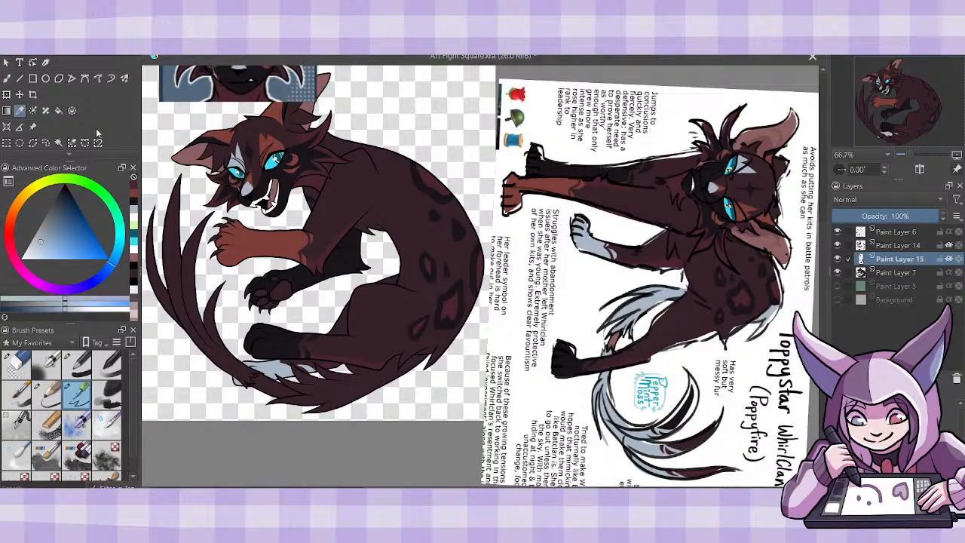
left_click(6, 78)
key("ctrl+s")
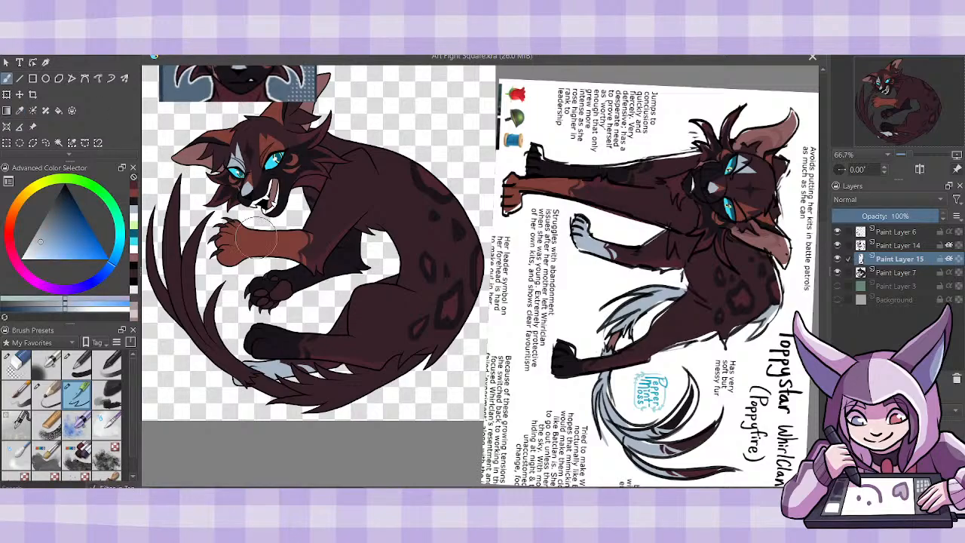
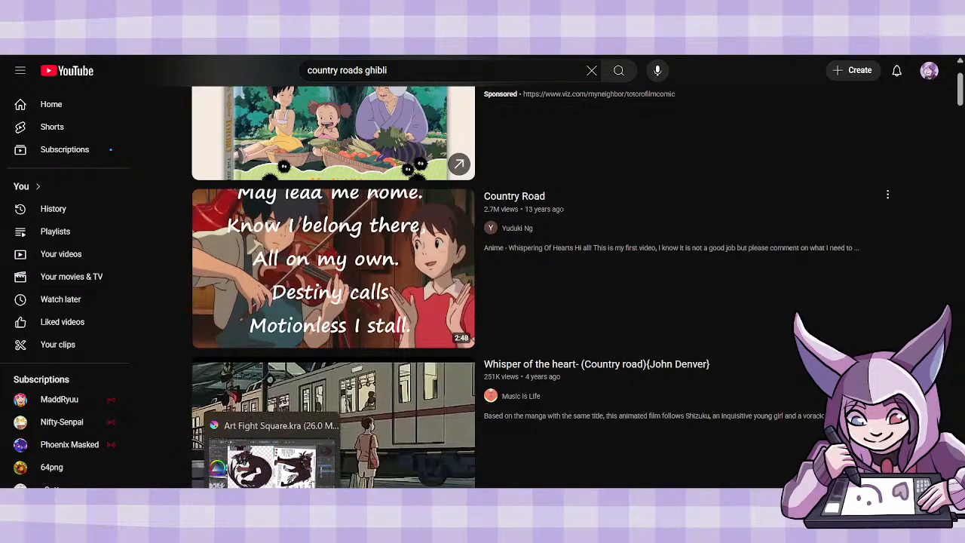
- Switch to the Art Fight Square drawing in Krita, turn off alpha inheritance on Paint Layer 15 and merge Paint Layer 14 into it
left_click(273, 527)
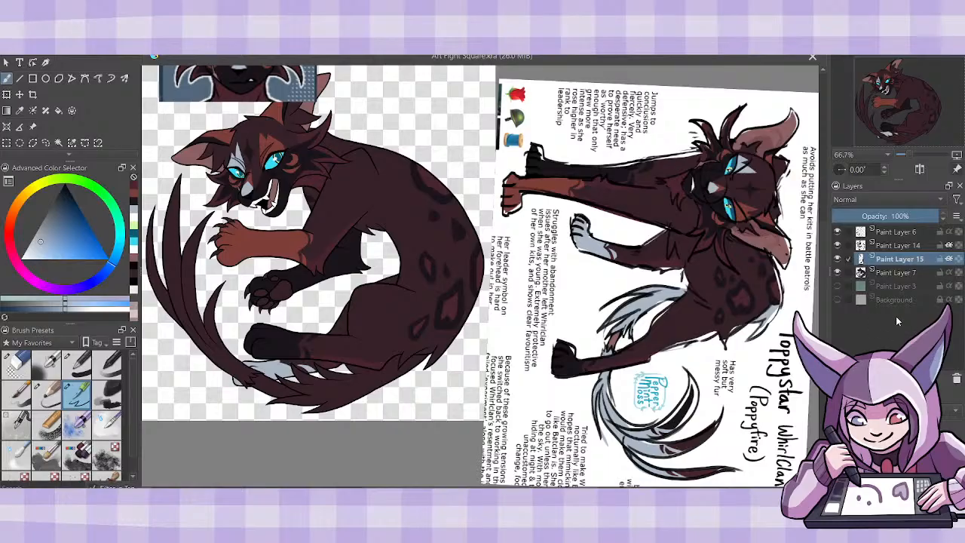
left_click(949, 261)
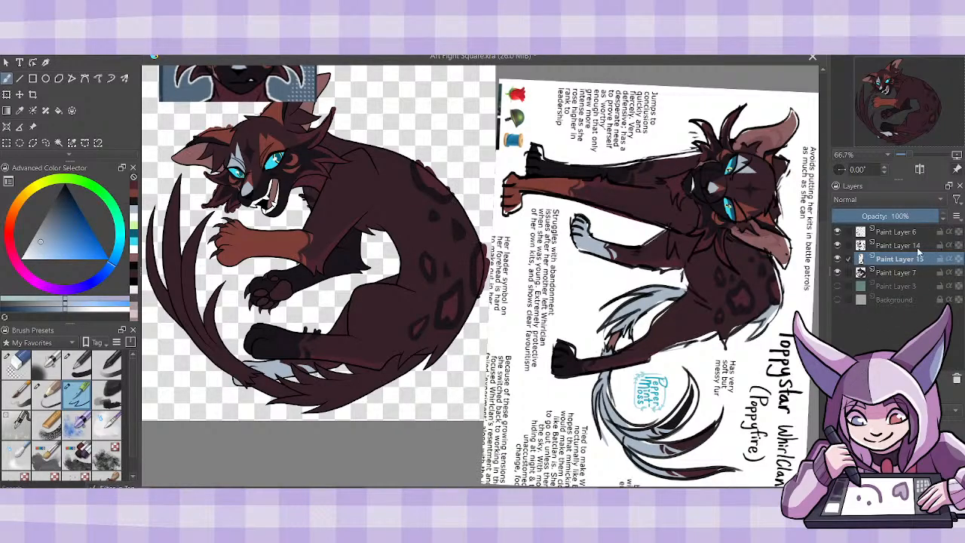
left_click(917, 246)
key("ctrl+e")
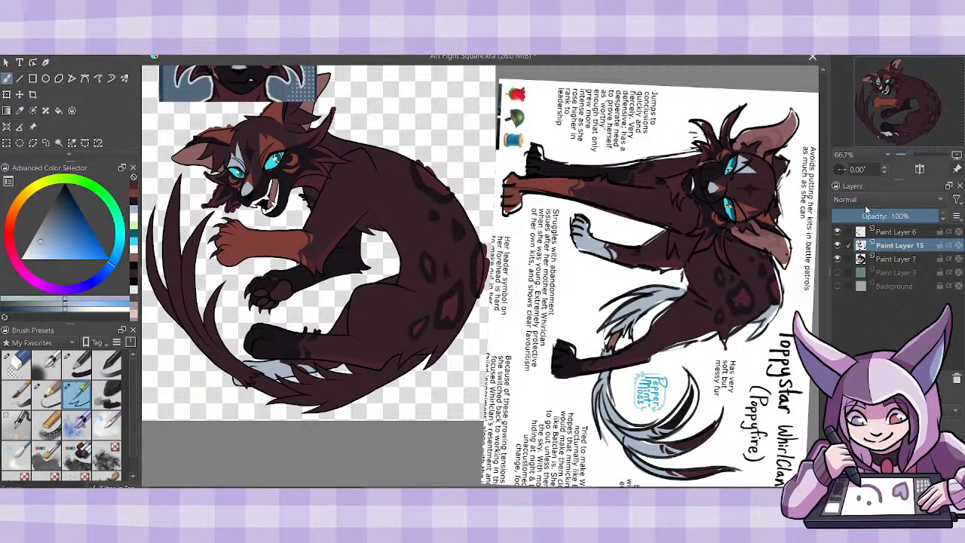
- Add a new layer above Paint Layer 7 and paint a pale blue-gray fur tuft at the cat's rump by the tail base
left_click(899, 259)
key("Insert")
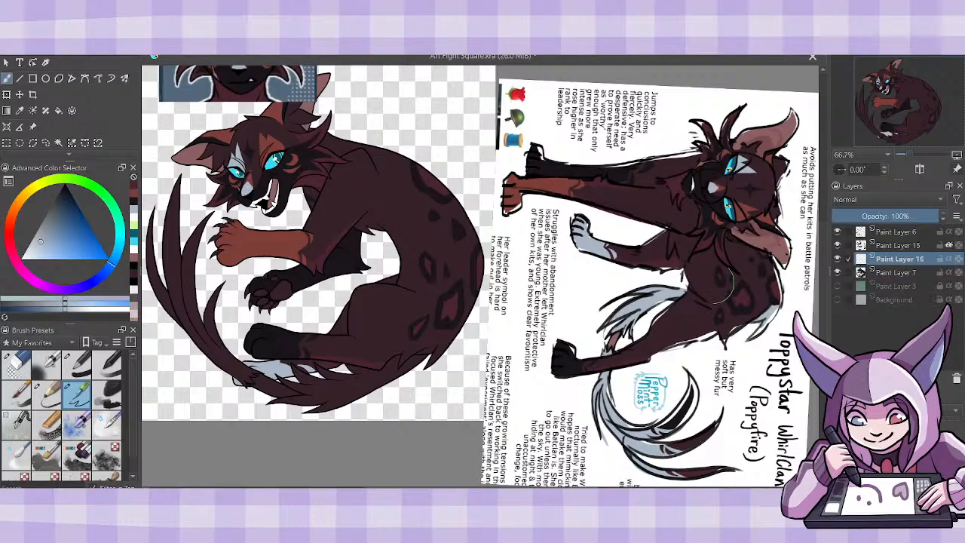
left_click(134, 213)
mouse_move(434, 347)
left_mouse_down()
mouse_move(417, 355)
mouse_move(438, 347)
mouse_move(428, 365)
mouse_move(458, 343)
mouse_move(419, 355)
mouse_move(439, 348)
left_mouse_up()
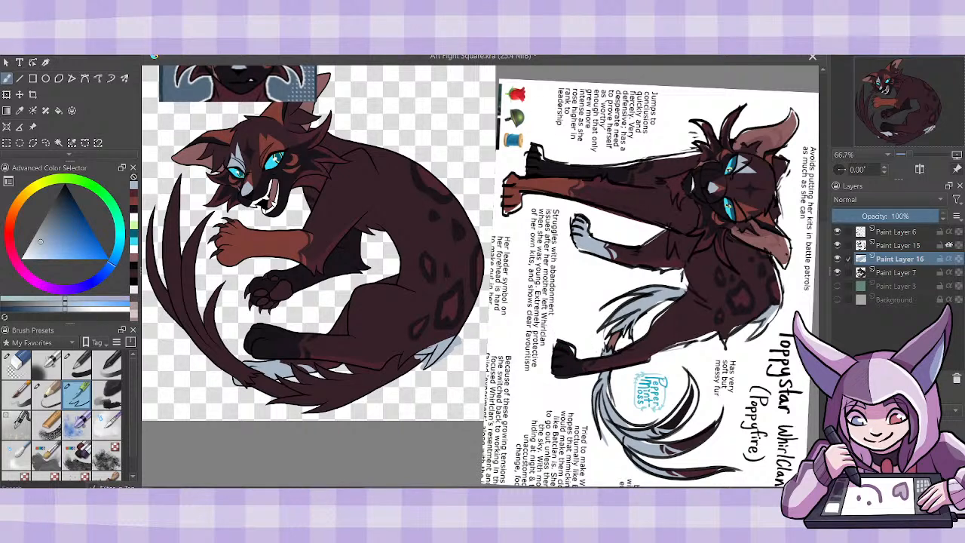
left_click_drag(441, 351, 434, 343)
- Fill the tail plumes and the fluffy tail fur with pale blue-gray on Paint Layer 16, hiding Paint Layer 7 while filling
key("f")
left_click(836, 272)
left_click(178, 315)
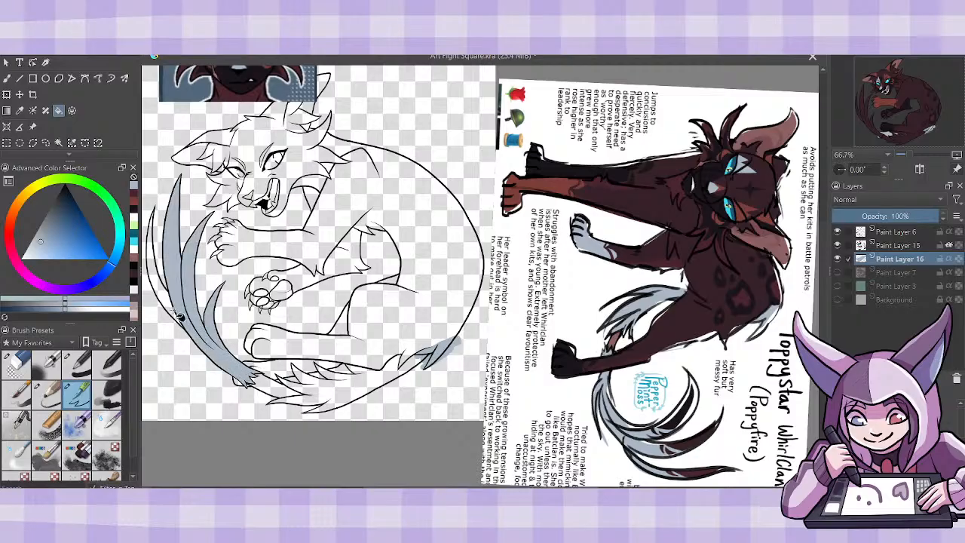
left_click(173, 311)
left_click(339, 394)
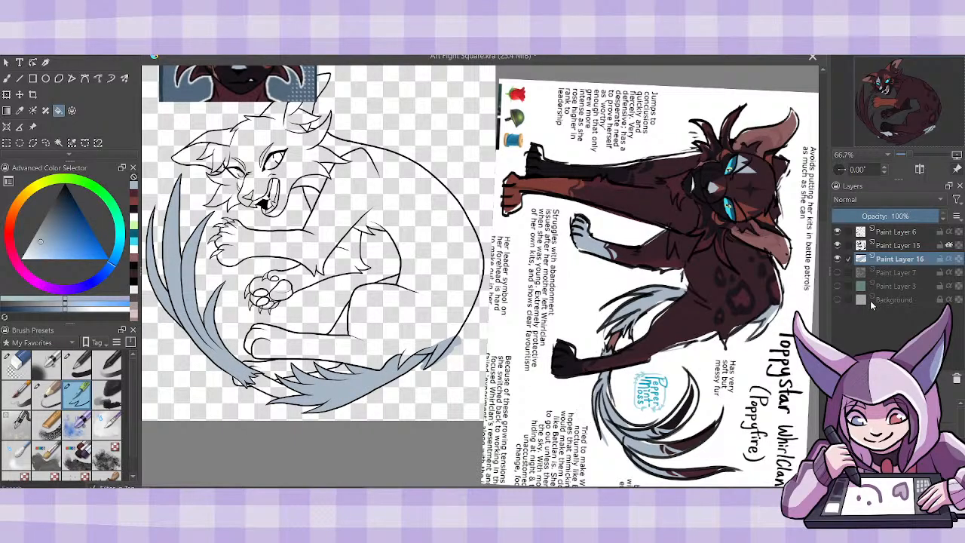
left_click(837, 272)
key("b")
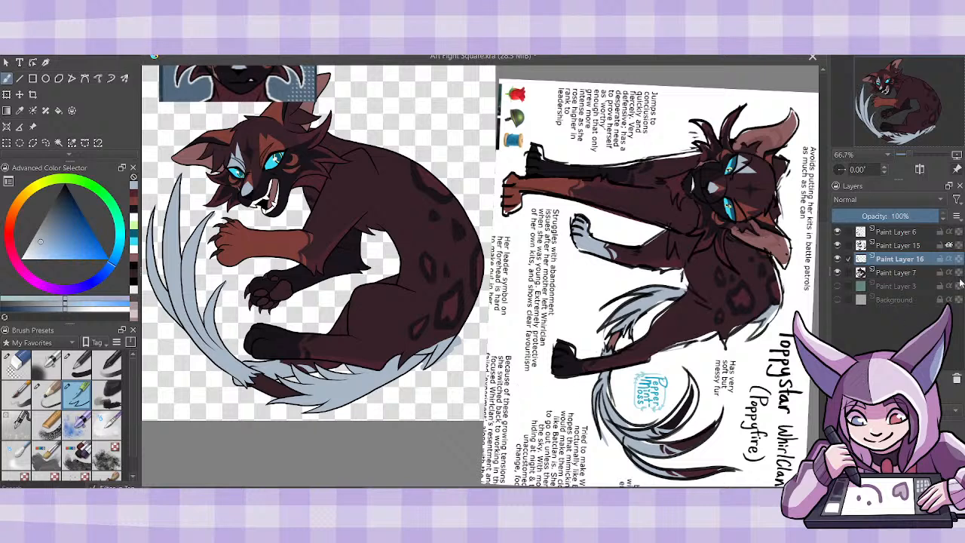
- Move the character reference sheet over the canvas, turn it so the cat stands upright, and mirror it horizontally
left_click(33, 126)
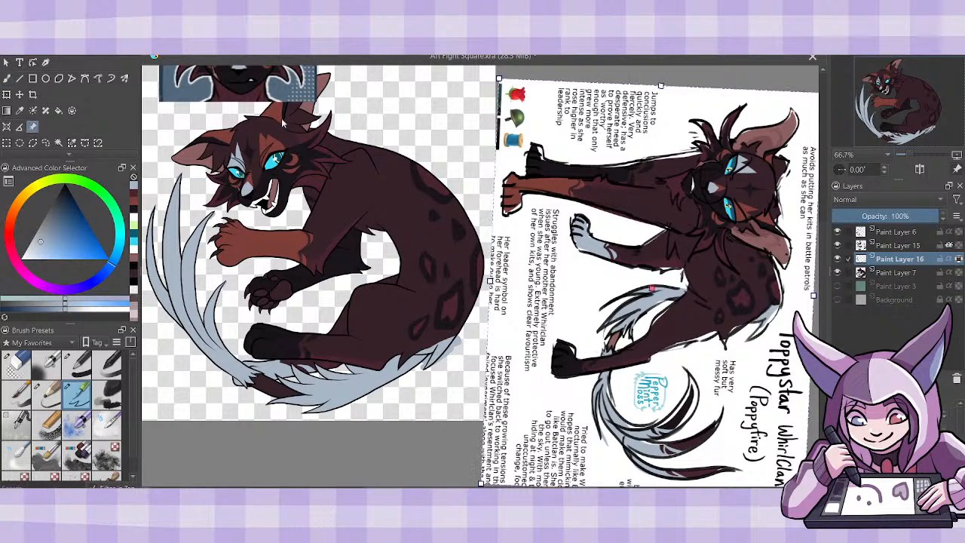
left_click_drag(541, 95, 405, 157)
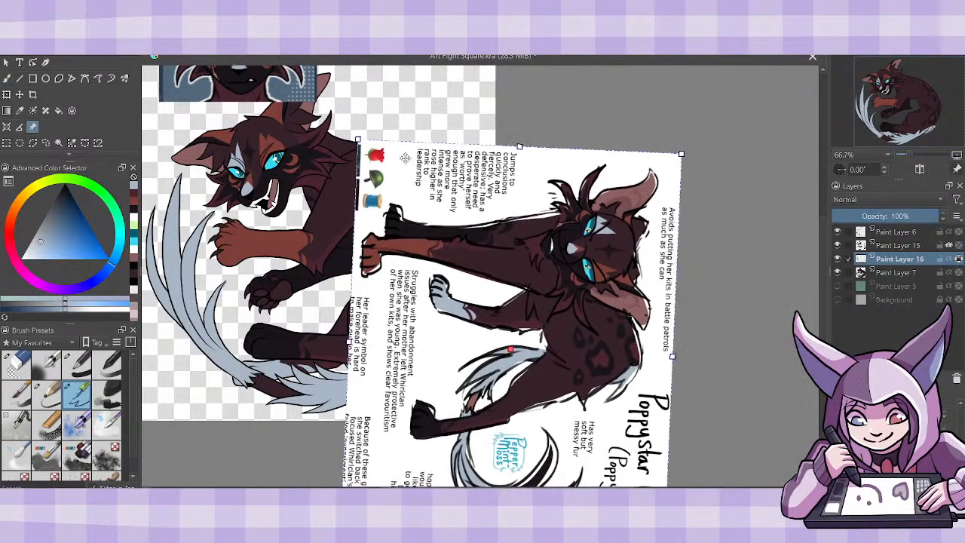
left_click_drag(356, 134, 319, 175)
left_click(357, 139)
left_click_drag(353, 135, 374, 451)
left_click_drag(310, 342, 933, 367)
left_click_drag(749, 366, 272, 310)
left_click_drag(603, 416, 633, 390)
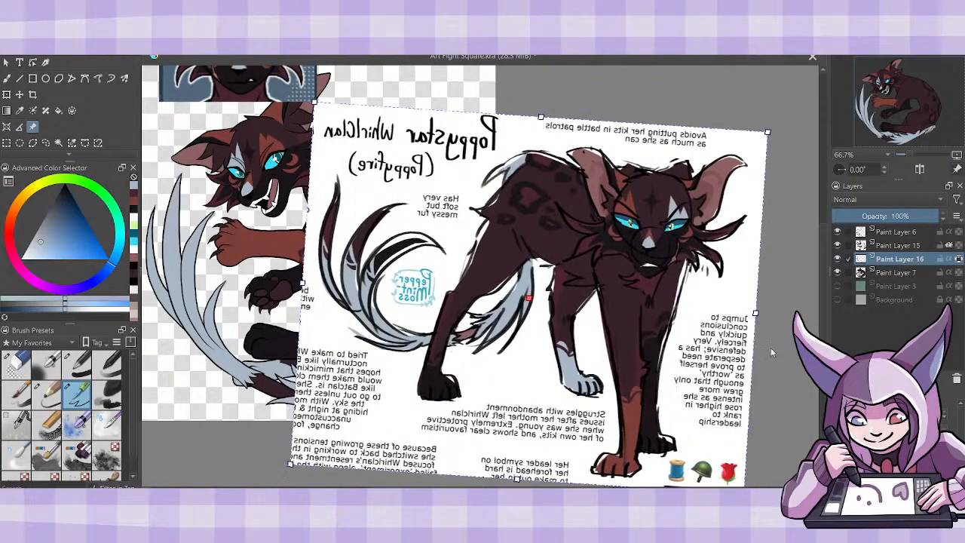
- Sample the near-black from the reference cat's innermost tail plume and paint the outermost plume's tip and stripes with it
key("plus")
key("plus")
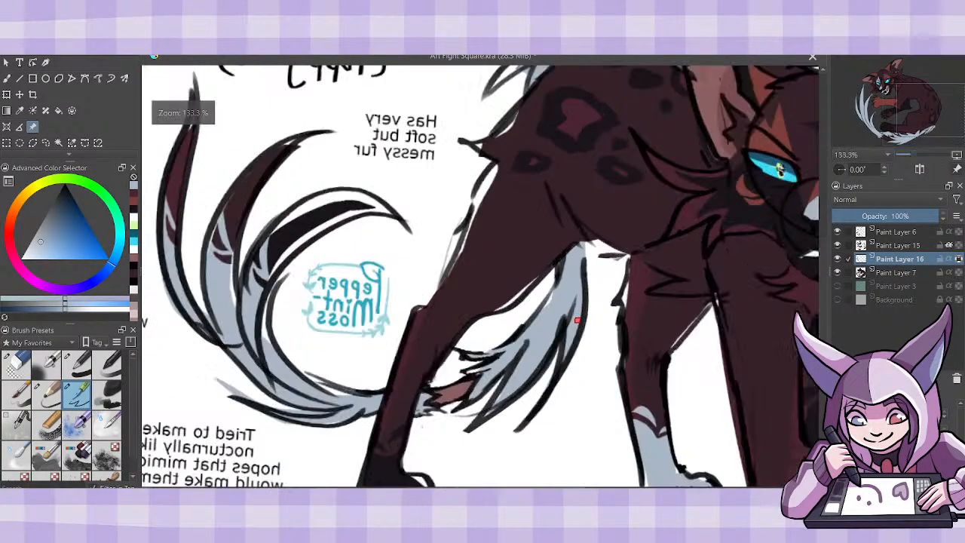
key("minus")
key("minus")
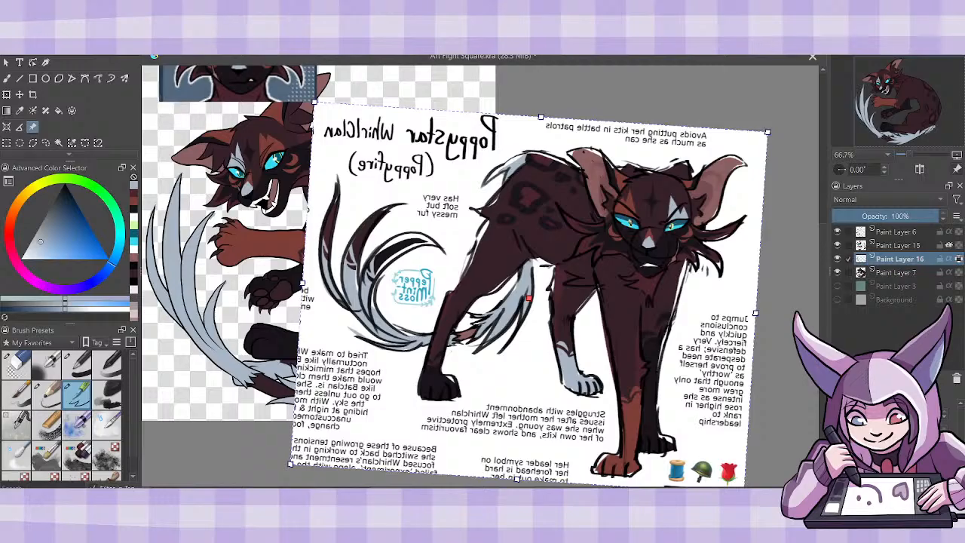
left_click_drag(556, 490, 531, 490)
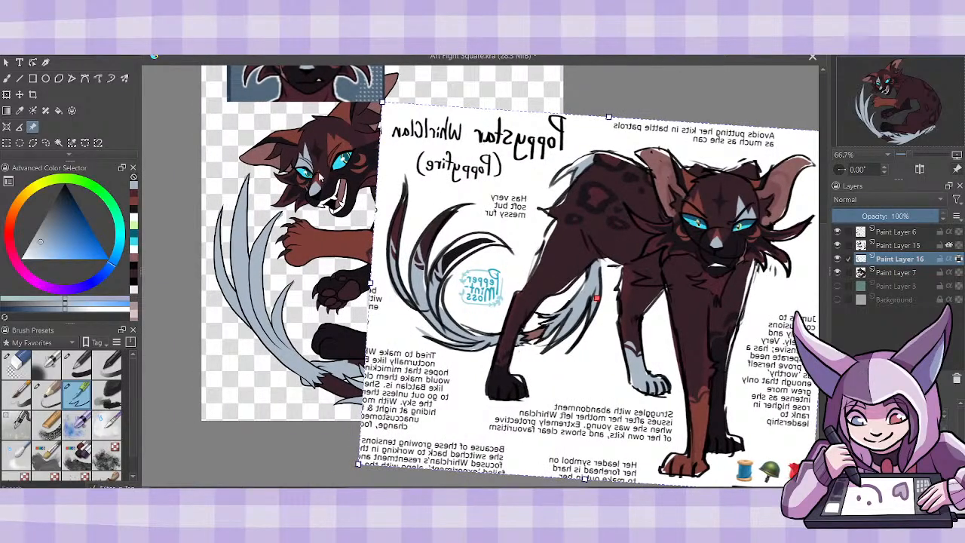
key("p")
left_click(462, 241)
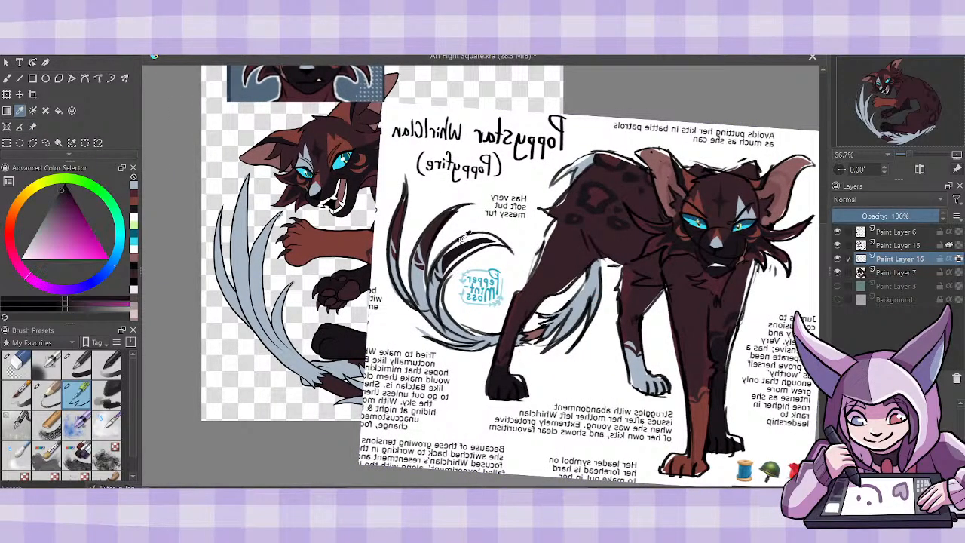
key("b")
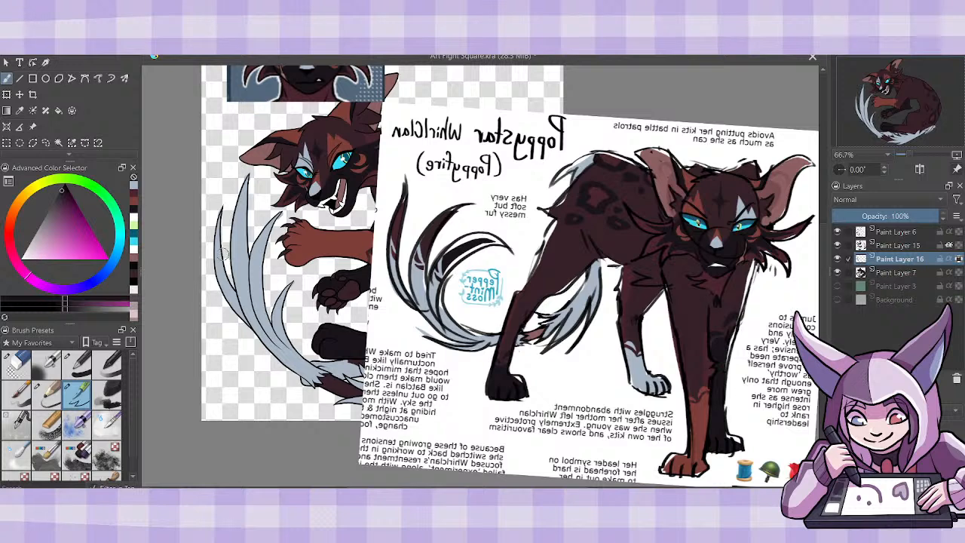
left_click_drag(218, 266, 221, 204)
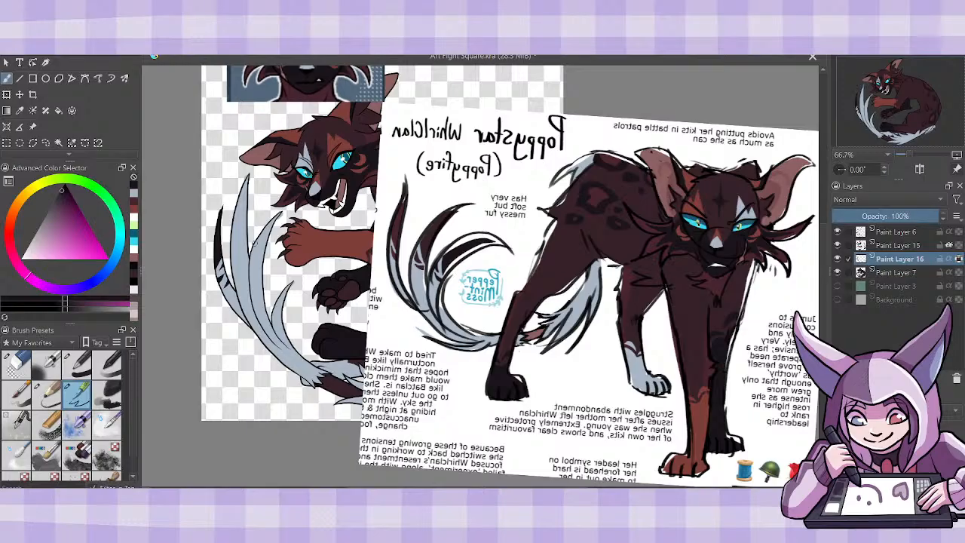
- Sample the dark maroon from the reference's middle tail plume and paint the tip and stripes of the drawing's second plume
left_click(20, 110)
left_click(437, 231)
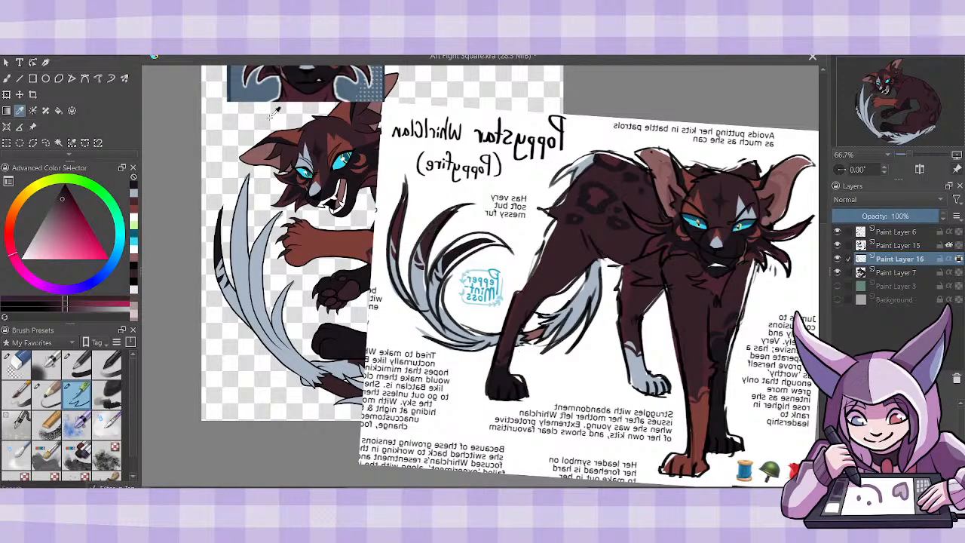
key("b")
mouse_move(230, 252)
left_mouse_down()
mouse_move(258, 205)
mouse_move(227, 235)
mouse_move(251, 168)
left_mouse_up()
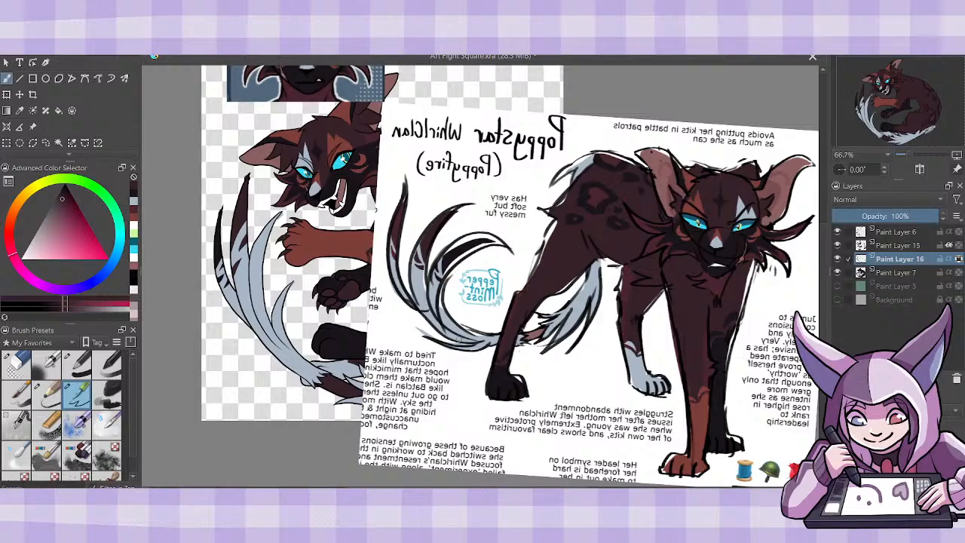
- Sample the dark wine red from the reference's outer tail plume and paint the tip and stripes of the drawing's third plume
left_click(22, 111)
left_click(414, 260)
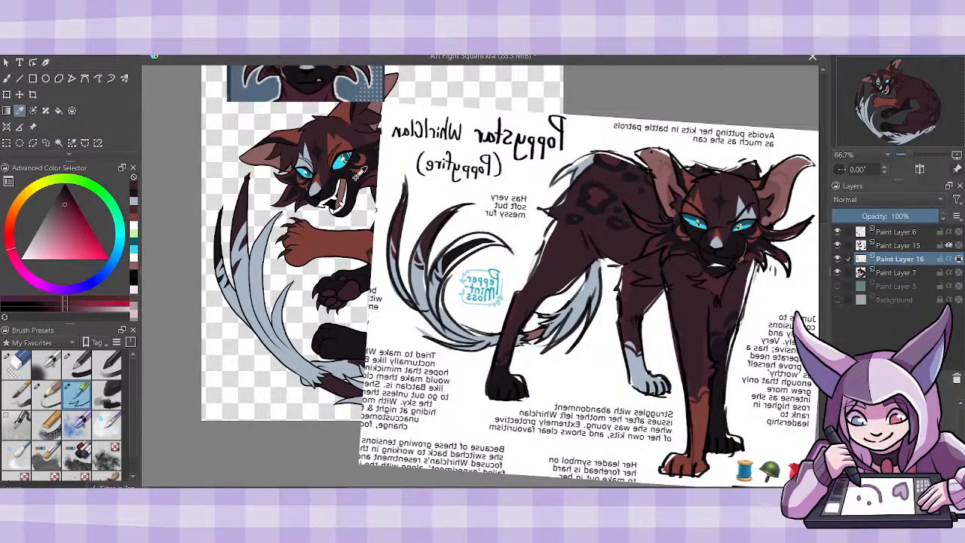
key("b")
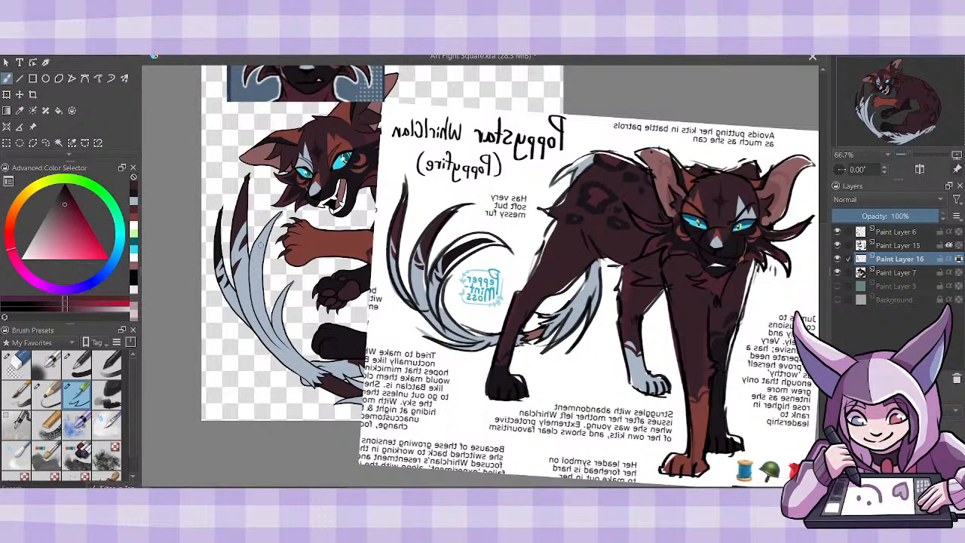
left_click_drag(250, 263, 272, 226)
left_click_drag(255, 249, 280, 213)
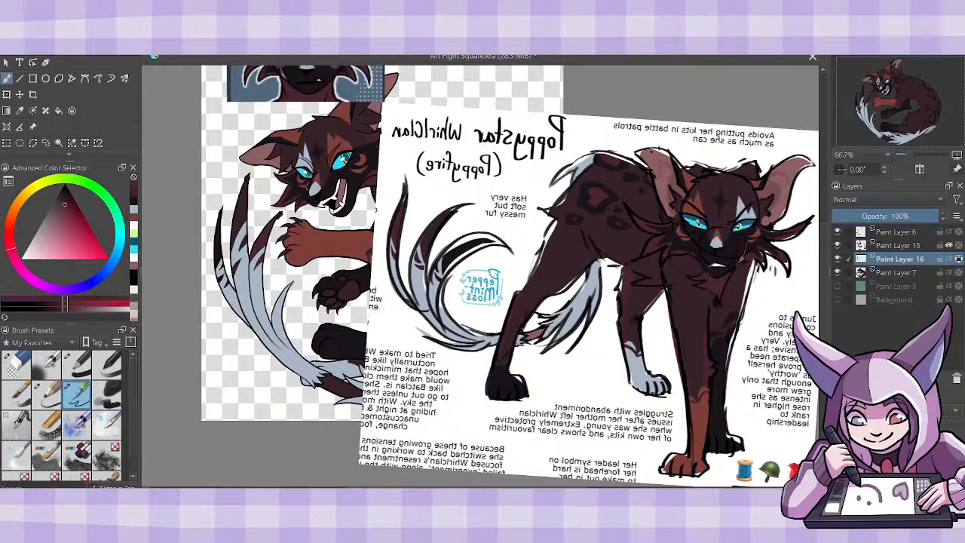
- Turn off alpha inheritance on Paint Layer 15 and merge it down into Paint Layer 16
left_click(904, 246)
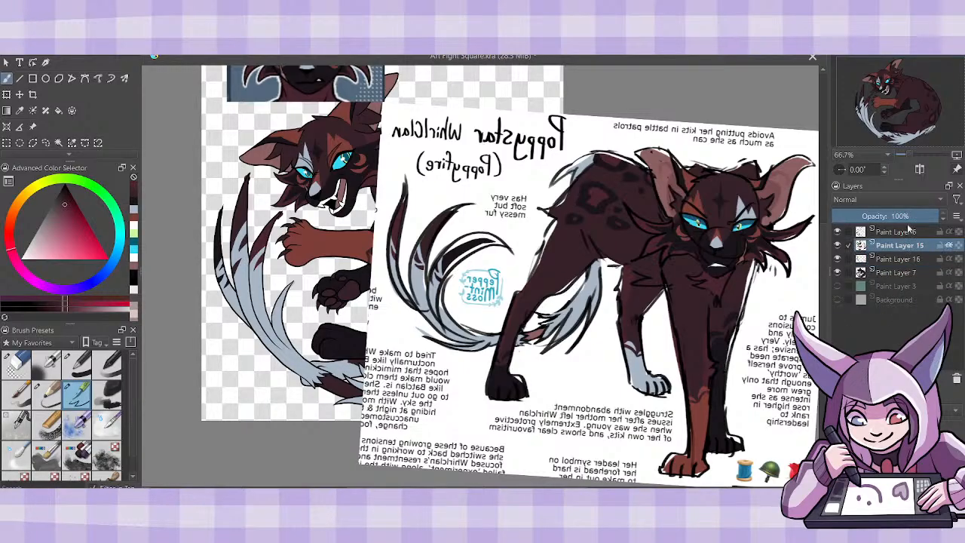
key("shift+Delete")
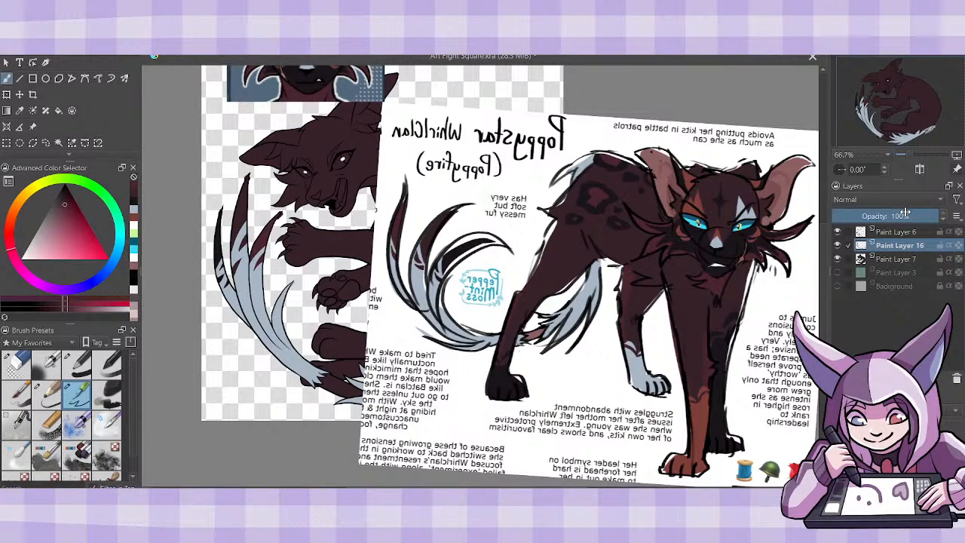
key("ctrl+z")
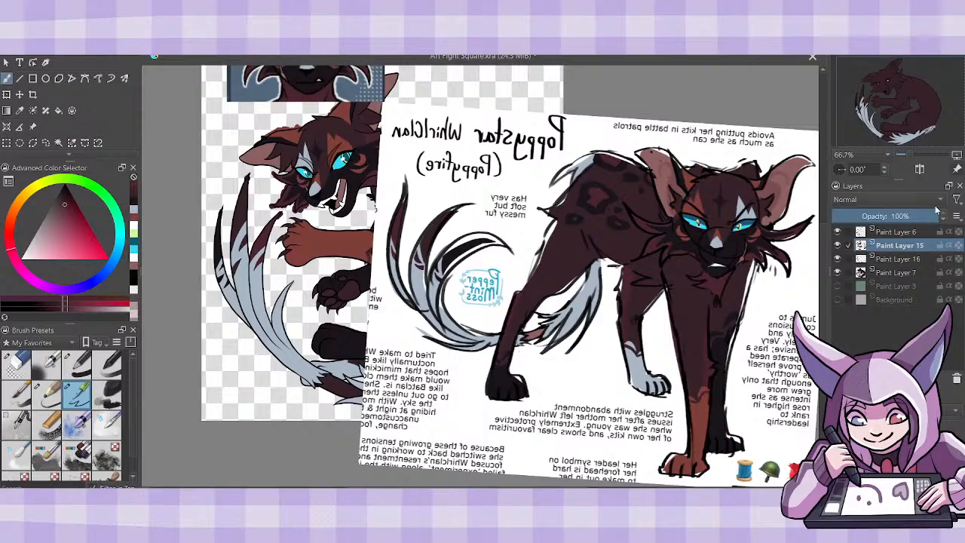
key("shift+Delete")
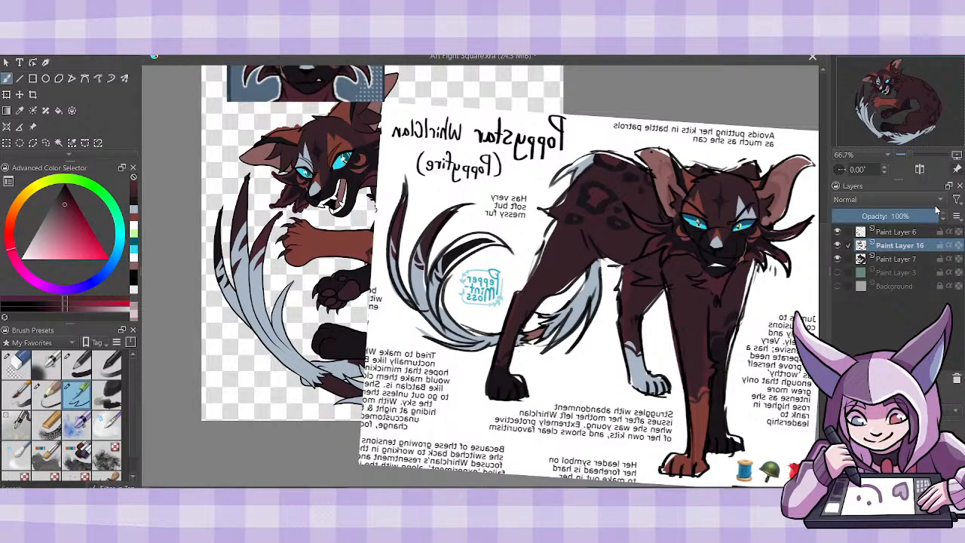
- Add a new layer above Paint Layer 7 and move the reference sheet aside to uncover the cat's legs and tail
left_click(897, 260)
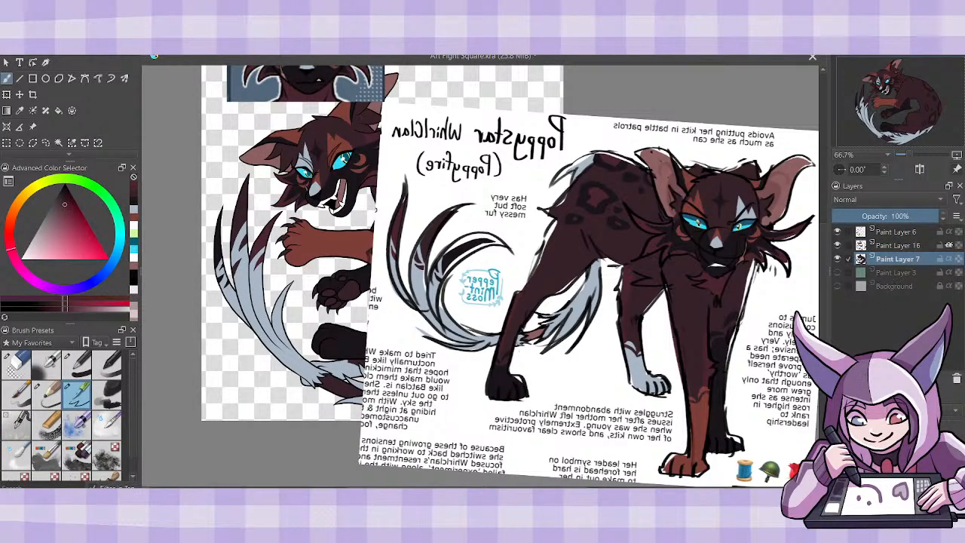
left_click(838, 378)
left_click(32, 127)
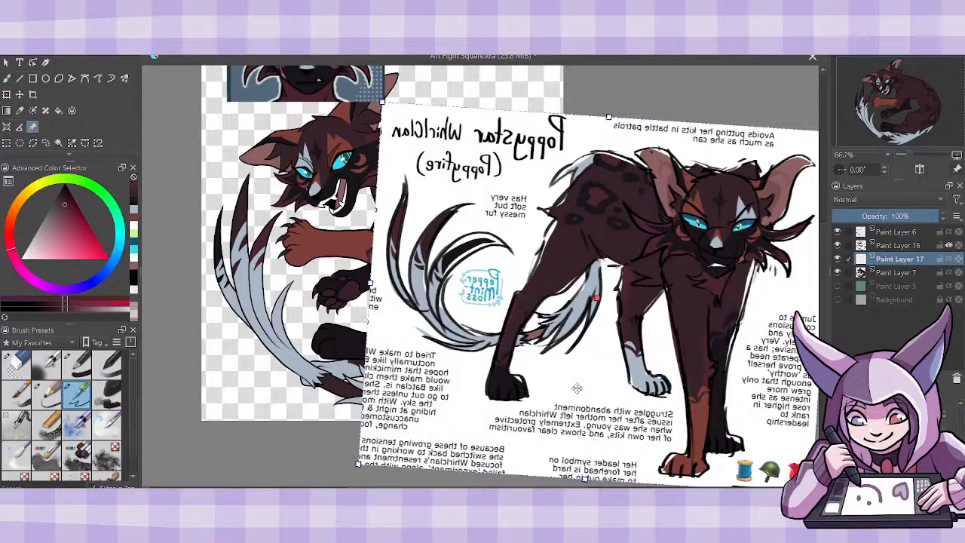
left_click_drag(577, 388, 711, 338)
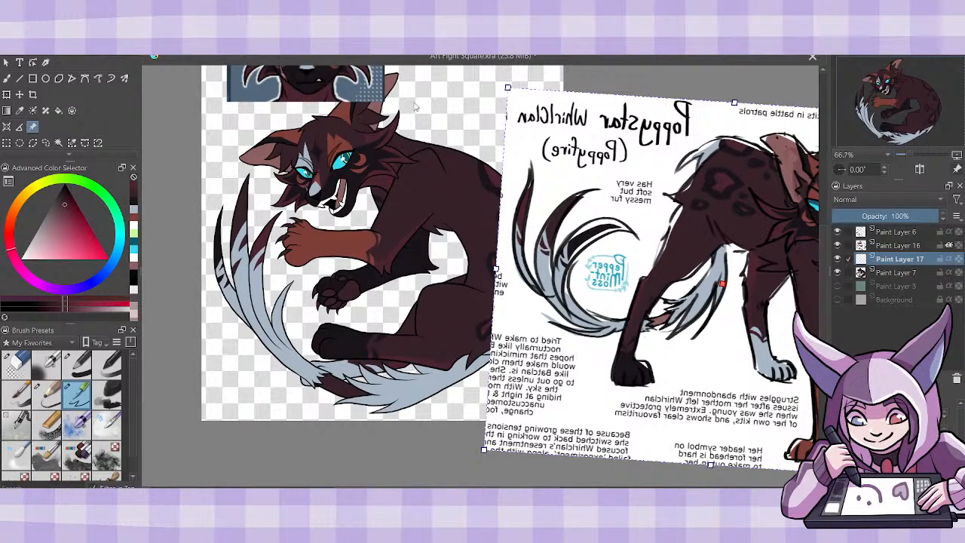
- Paint the dark tail segment between the pale tufts dusty reddish-brown on Paint Layer 17 with alpha inheritance turned on
left_click(135, 266)
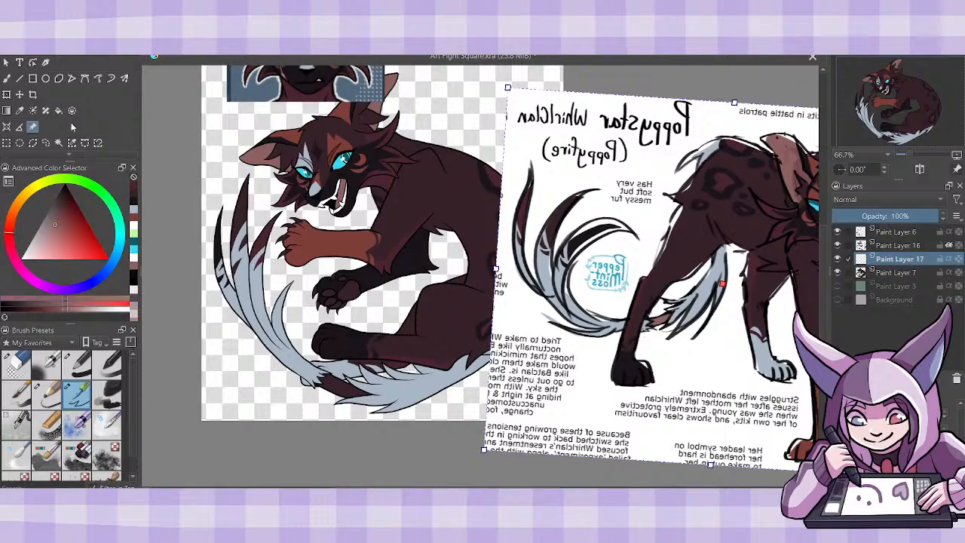
left_click(9, 79)
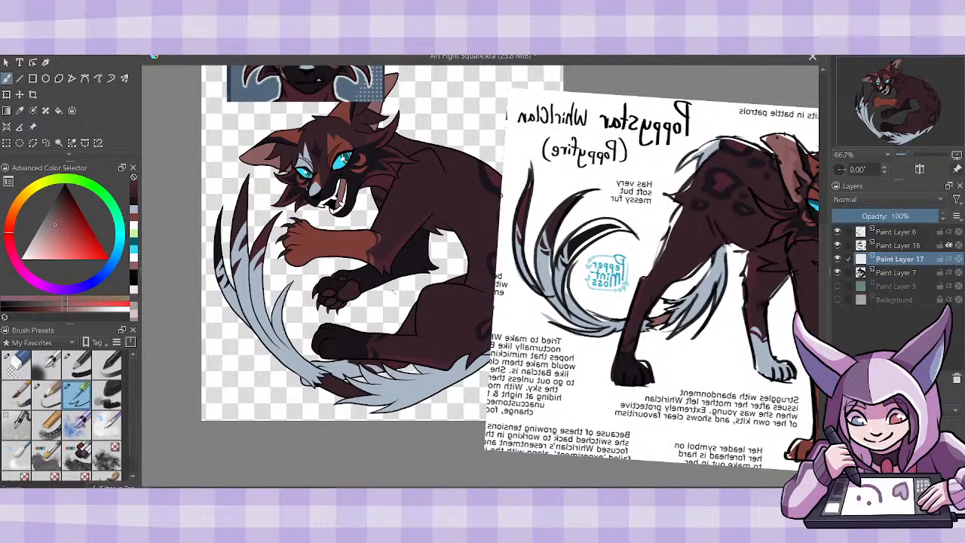
mouse_move(324, 379)
left_mouse_down()
mouse_move(368, 396)
mouse_move(349, 404)
mouse_move(313, 384)
mouse_move(360, 402)
mouse_move(323, 372)
mouse_move(350, 396)
left_mouse_up()
key("ctrl+z")
left_click(949, 258)
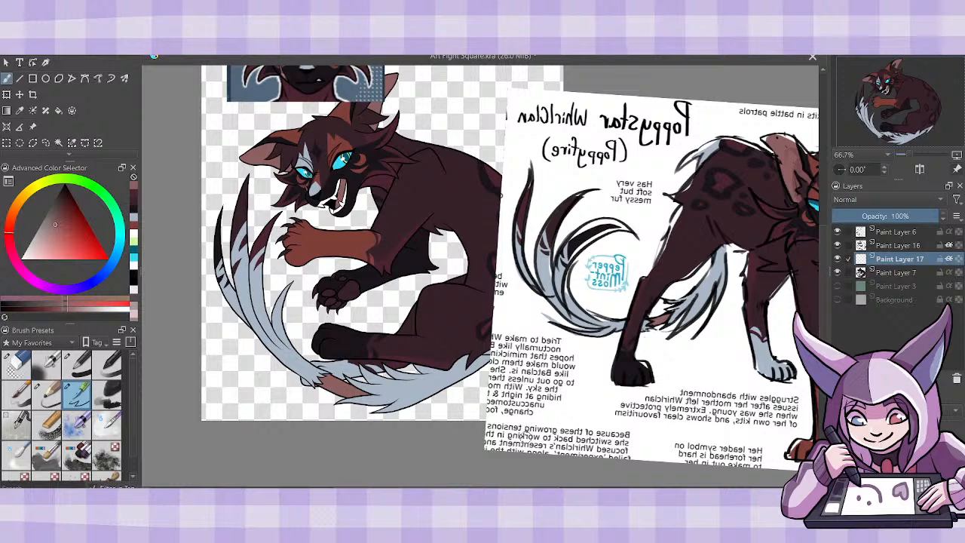
- Touch up the pale blue-gray fur edge where the tail plumes meet the reddish-brown tail segment
key("1")
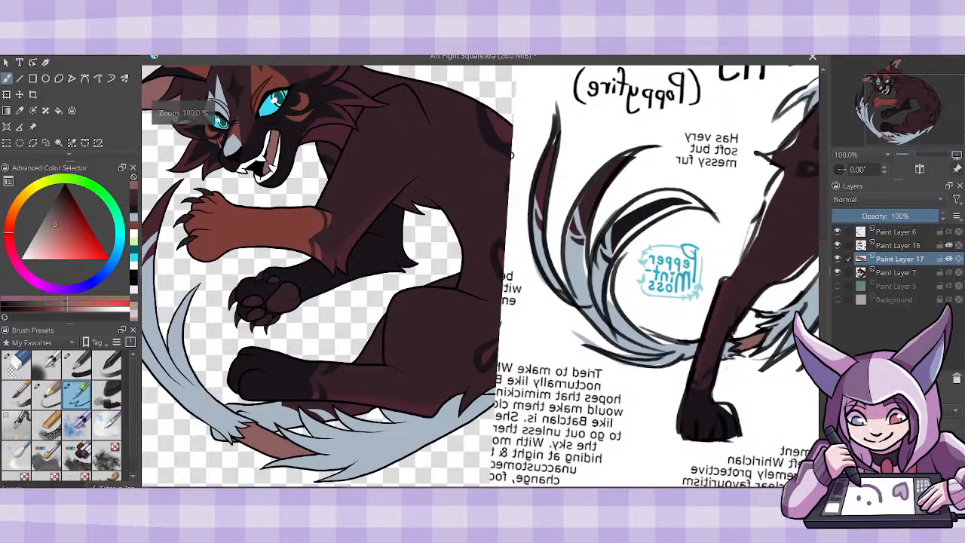
left_click(134, 219)
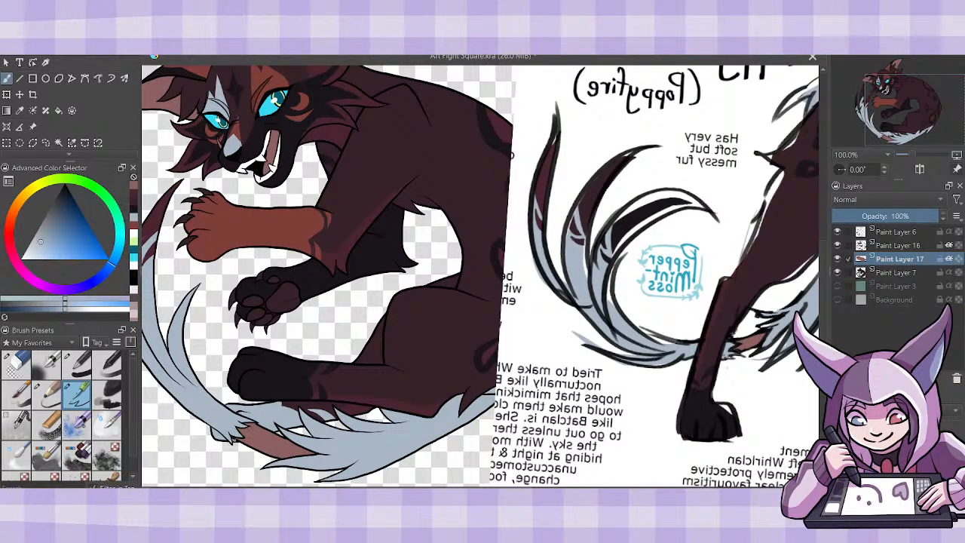
left_click_drag(233, 436, 234, 432)
key("ctrl+minus")
key("ctrl+minus")
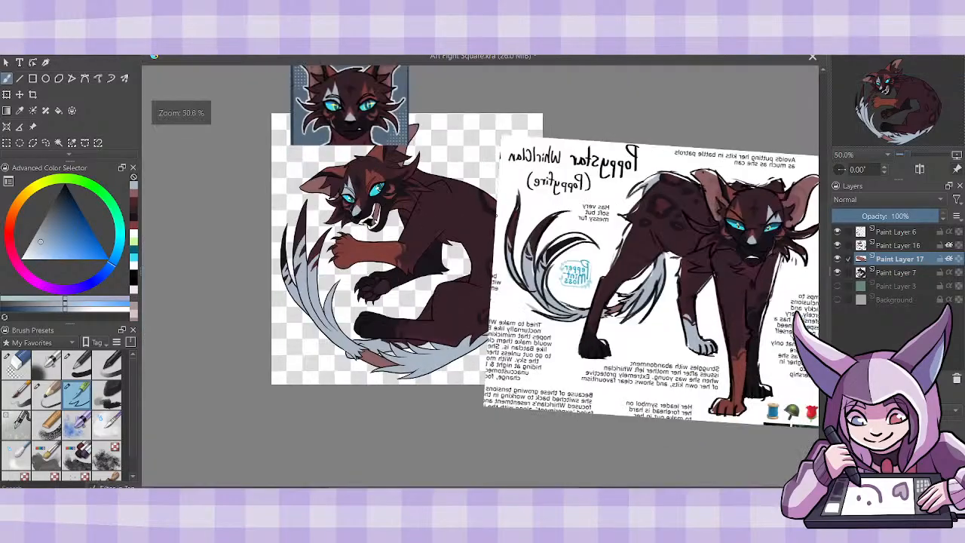
- Move the full-body reference sheet aside to uncover the cat's curved back and hindquarters
left_click(33, 127)
left_click_drag(695, 288, 779, 289)
left_click(59, 110)
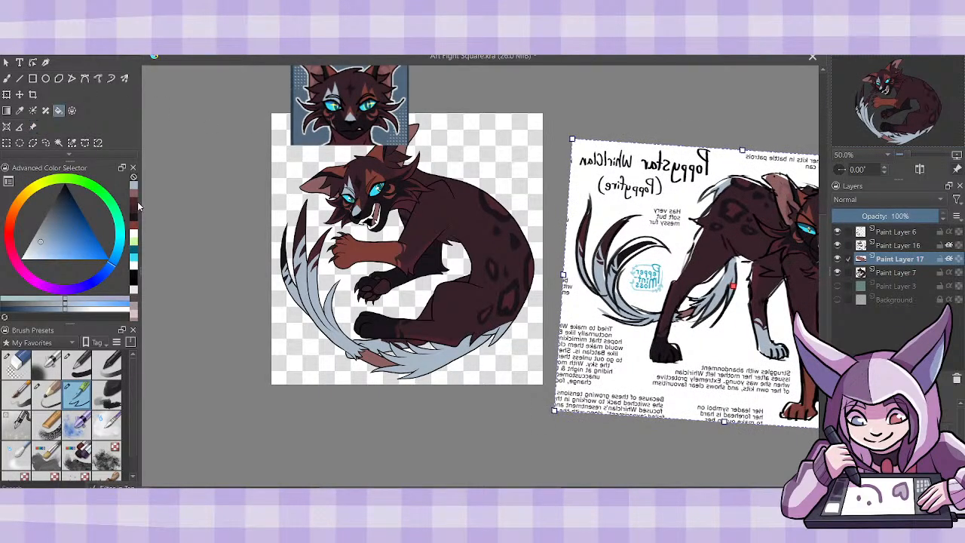
- Paint the paw pads of the lower front paw dusty pink on Paint Layer 17
left_click(135, 205)
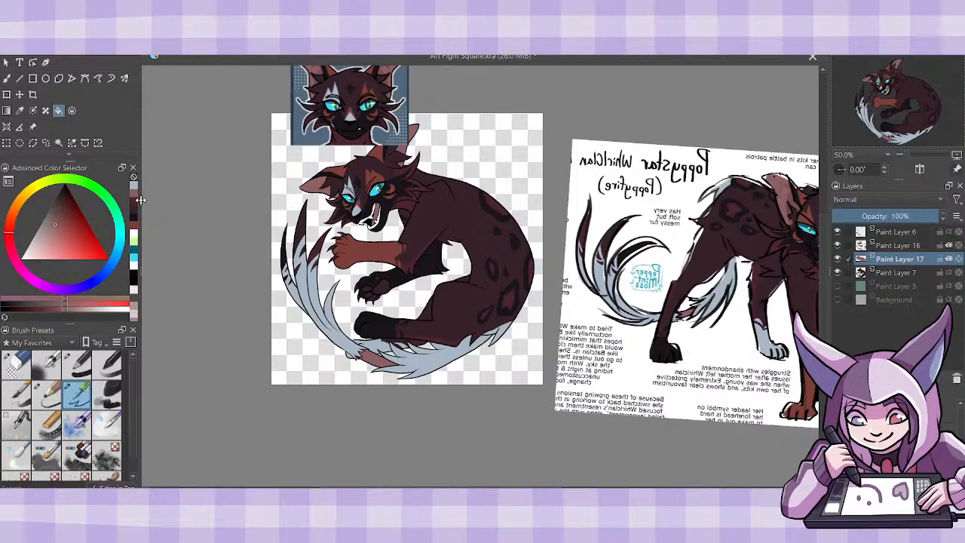
key("ctrl+plus")
key("ctrl+plus")
key("ctrl+plus")
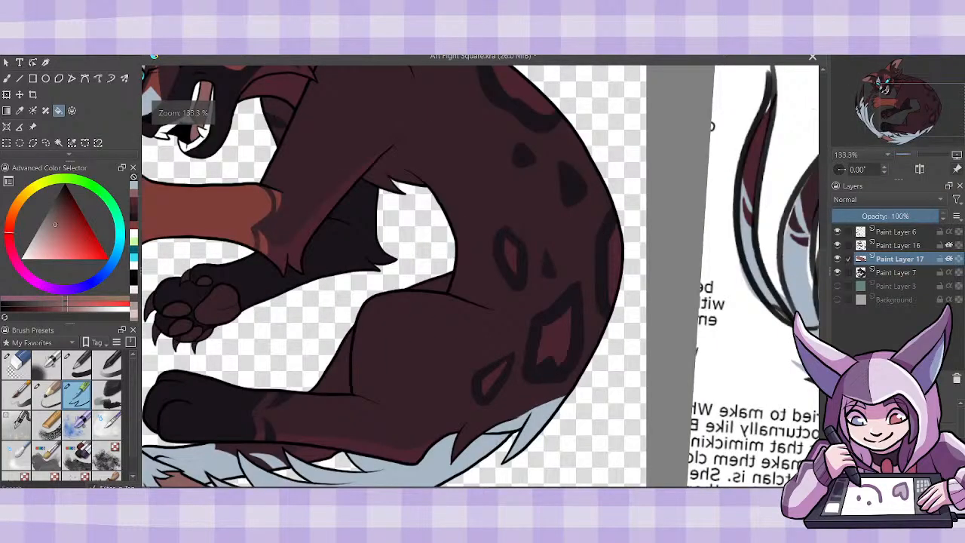
left_click_drag(528, 490, 462, 490)
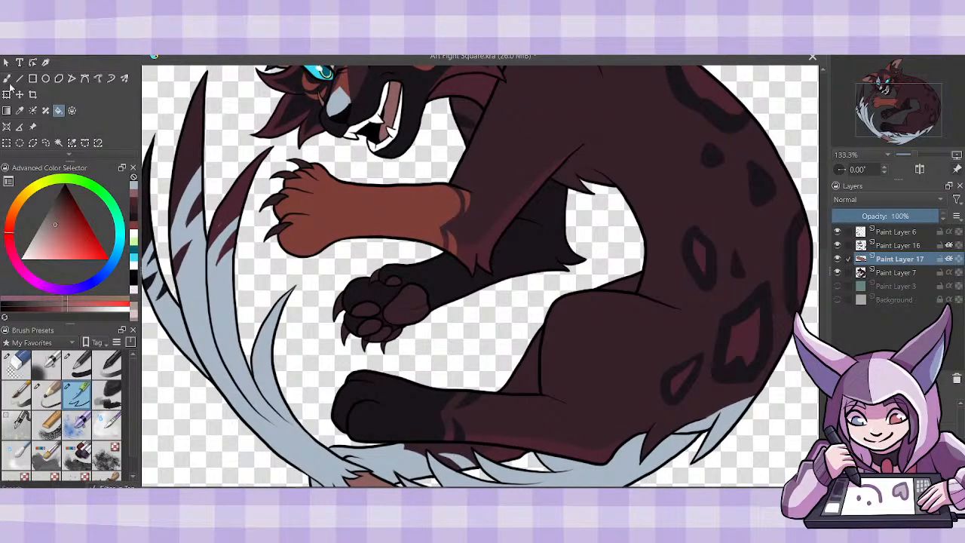
left_click(8, 78)
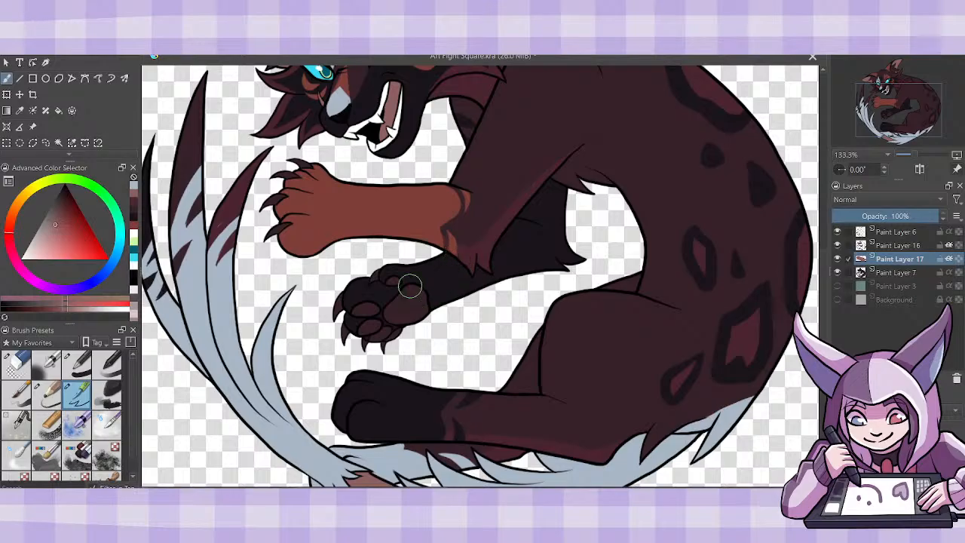
mouse_move(395, 285)
left_mouse_down()
mouse_move(386, 309)
mouse_move(430, 297)
mouse_move(427, 306)
mouse_move(357, 314)
mouse_move(368, 333)
mouse_move(379, 320)
mouse_move(372, 339)
mouse_move(393, 329)
left_mouse_up()
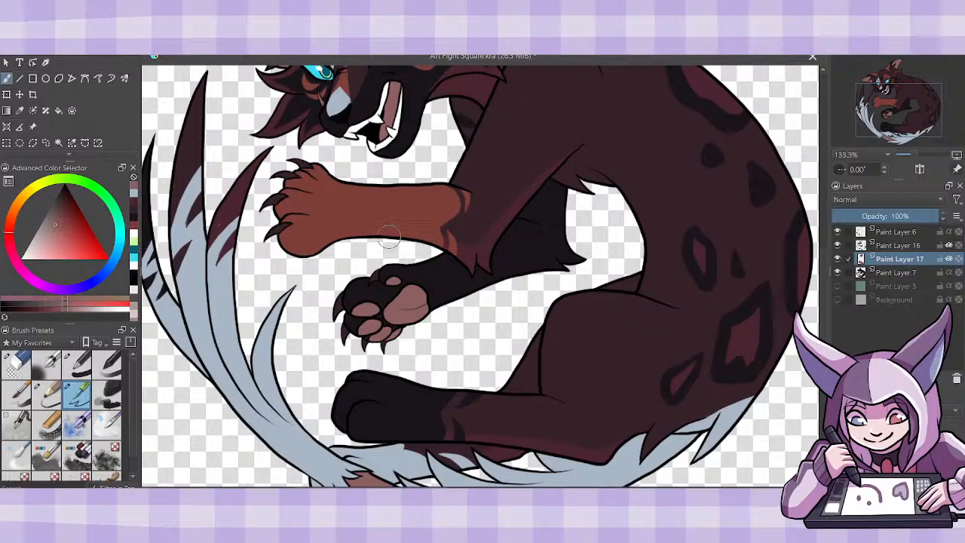
- Paint the claws of both front paws black on Paint Layer 17
left_click(64, 187)
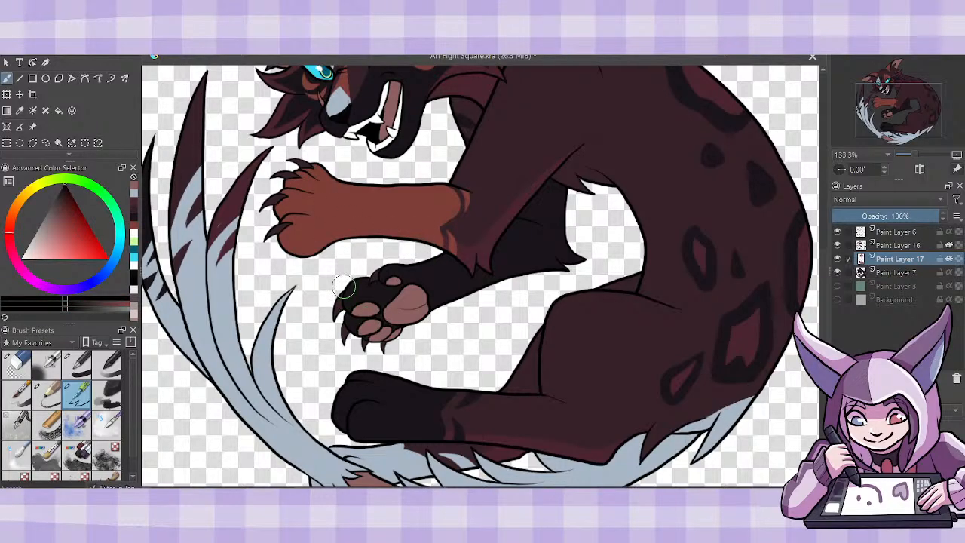
mouse_move(340, 310)
left_mouse_down()
mouse_move(345, 335)
mouse_move(363, 347)
left_mouse_up()
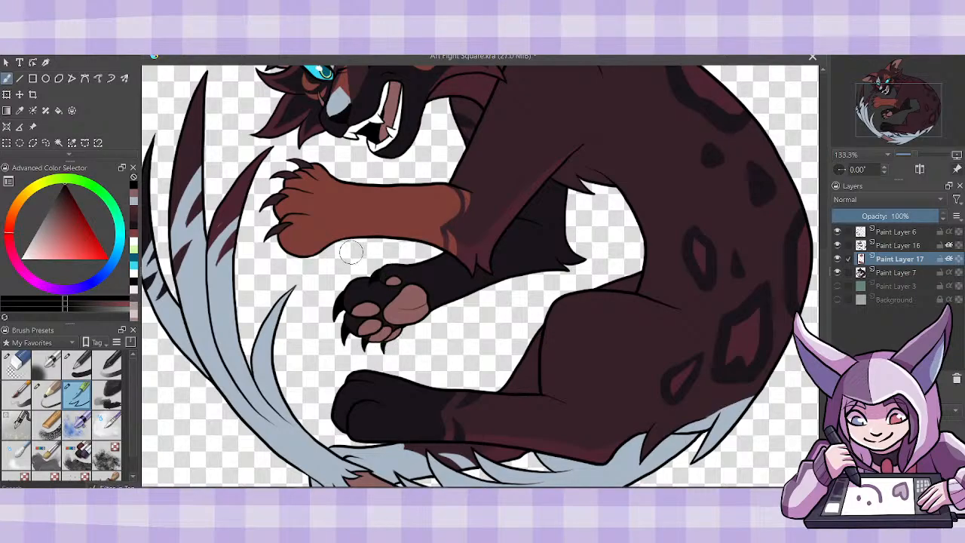
left_click_drag(282, 227, 270, 235)
left_click_drag(276, 200, 265, 208)
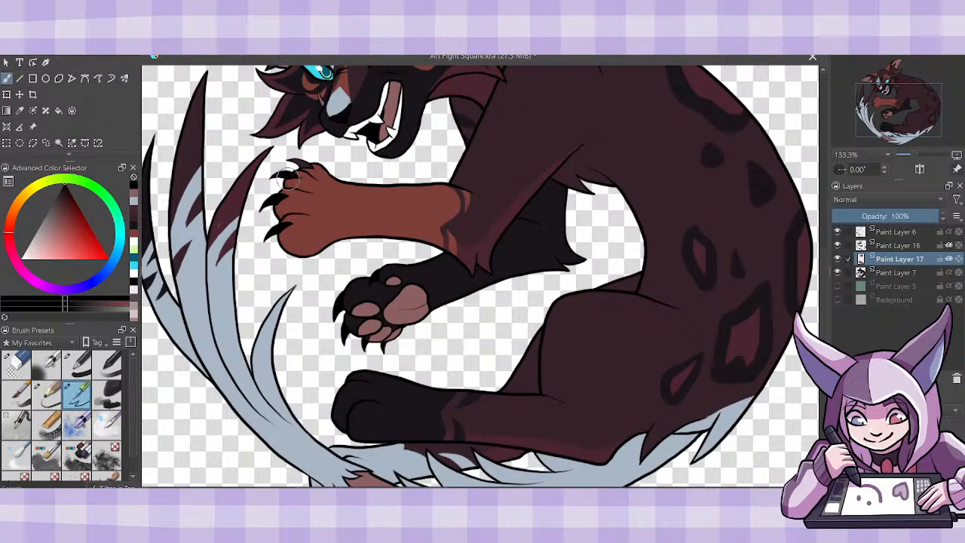
left_click_drag(288, 175, 279, 177)
left_click_drag(302, 164, 295, 167)
- Turn off alpha inheritance on Paint Layers 17 and 16 and merge both down into Paint Layer 7
key("minus")
key("minus")
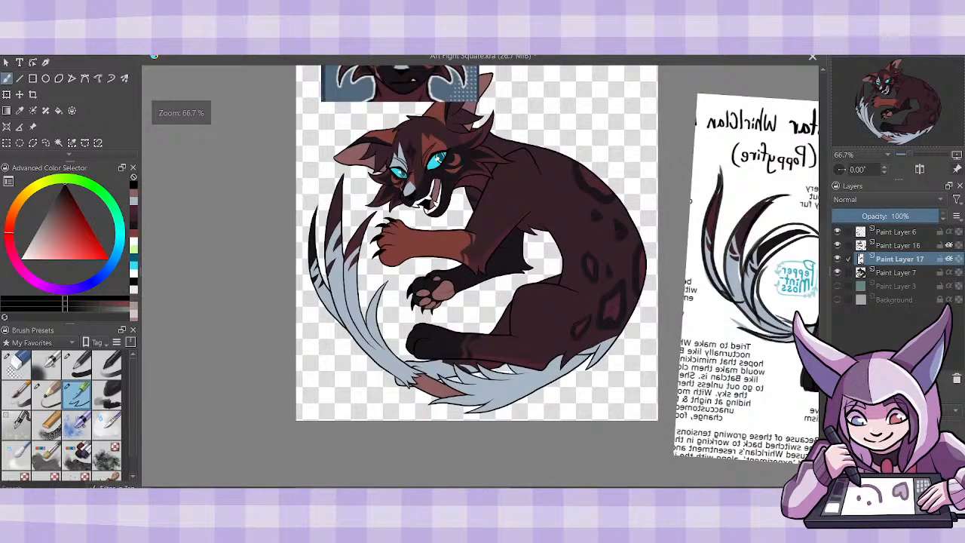
key("plus")
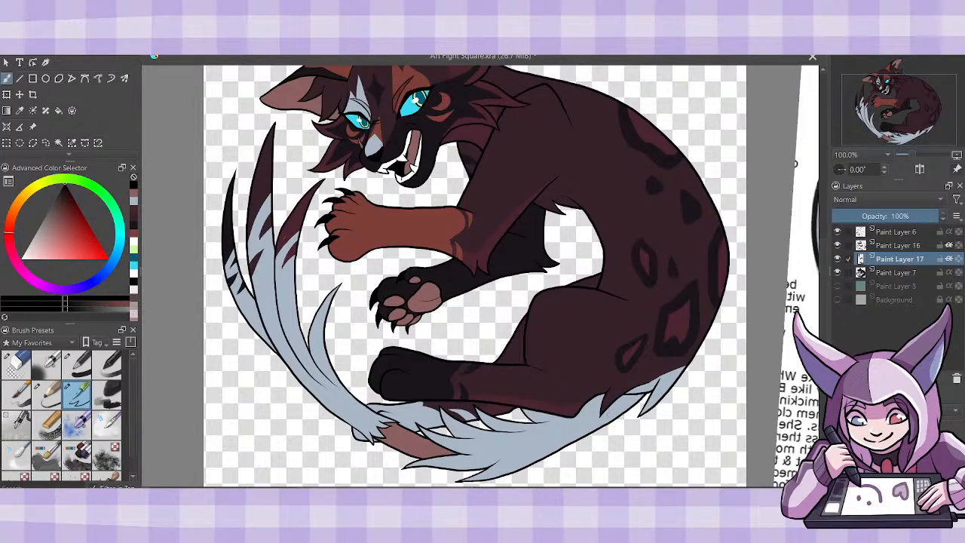
key("ctrl+minus")
key("ctrl+minus")
key("ctrl+plus")
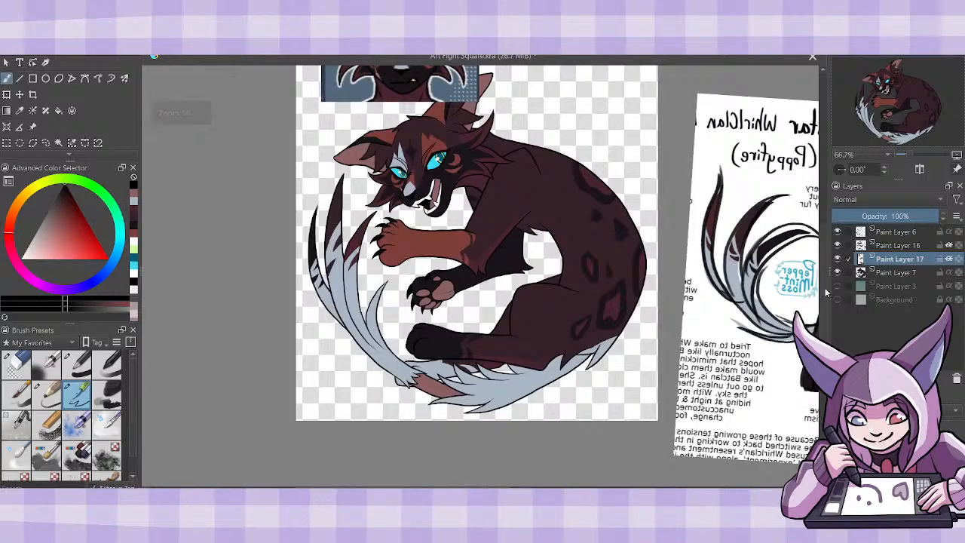
left_click_drag(824, 291, 825, 273)
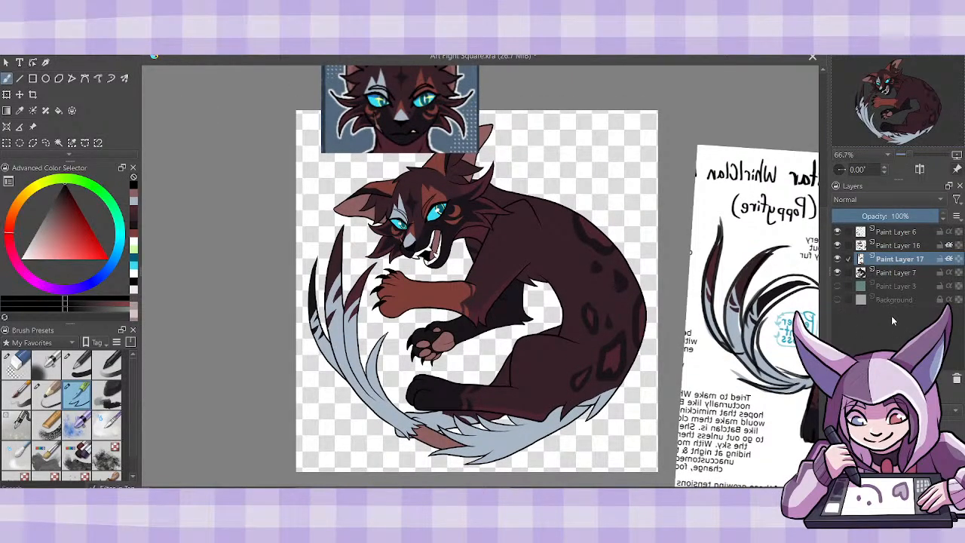
left_click(948, 258)
left_click(948, 245)
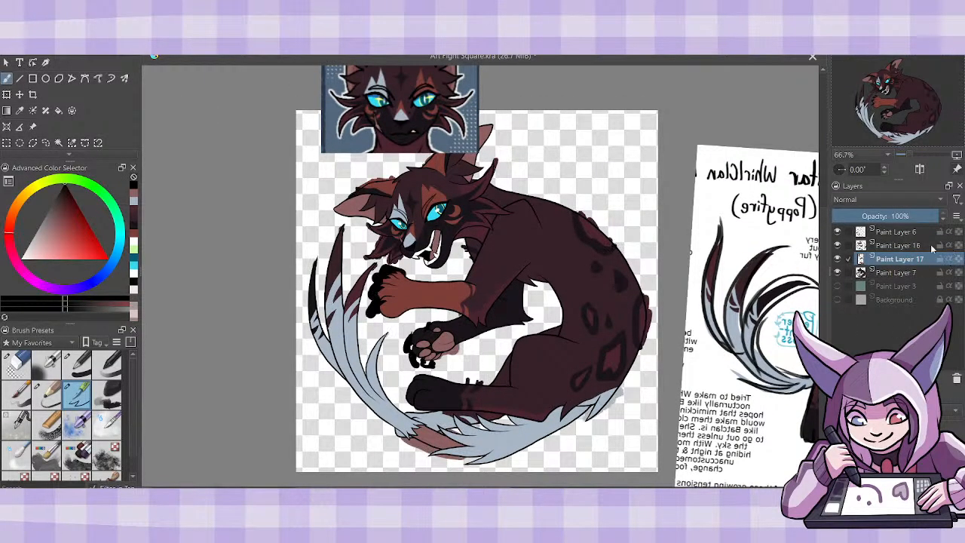
left_click(918, 244)
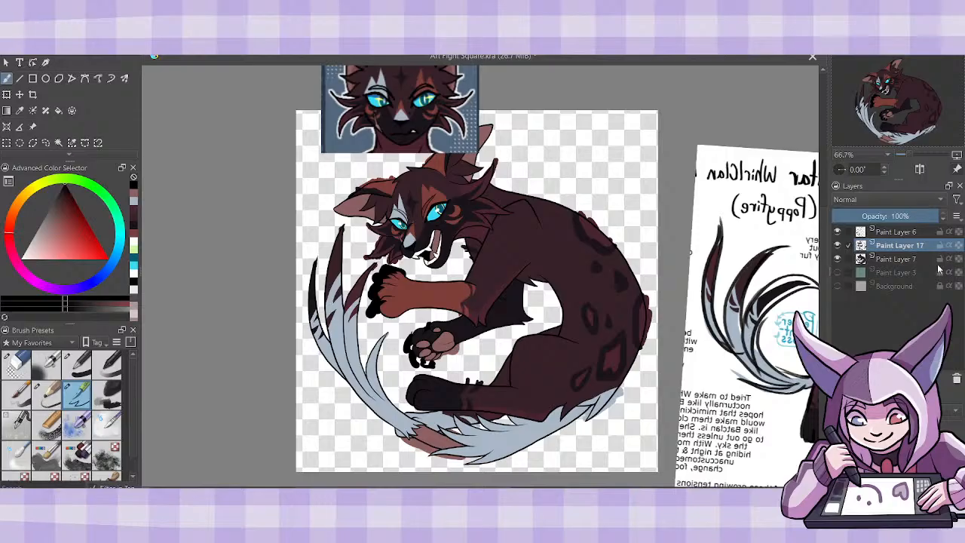
key("ctrl+e")
key("ctrl+e")
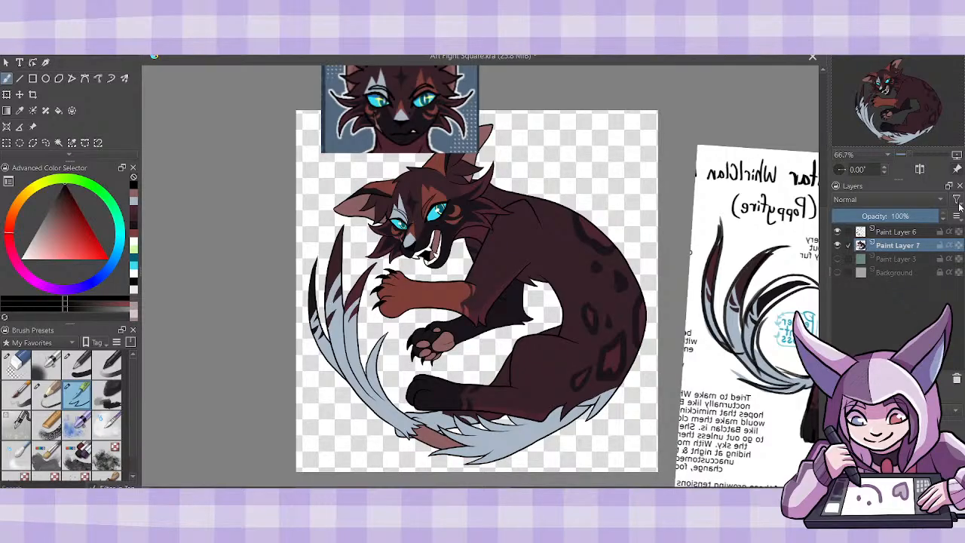
- Move the portrait reference off the drawing and mix a muted mauve-pink as the brush color
left_click(33, 126)
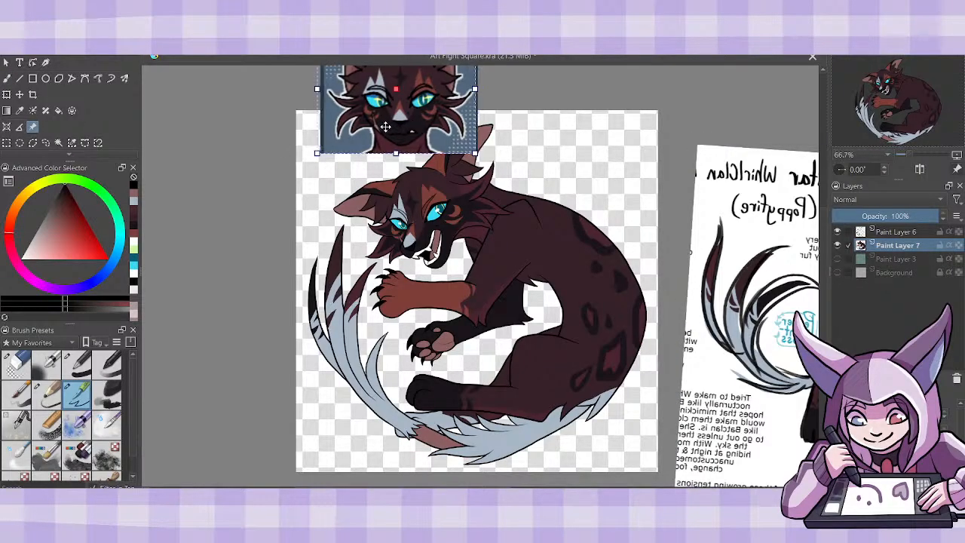
left_click_drag(362, 132, 180, 181)
left_click(134, 194)
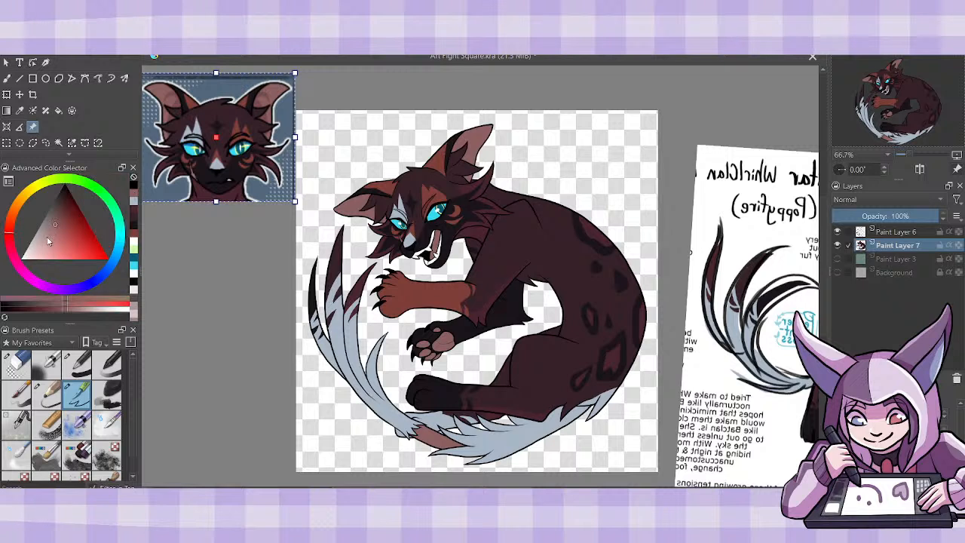
left_click(46, 237)
left_click(12, 254)
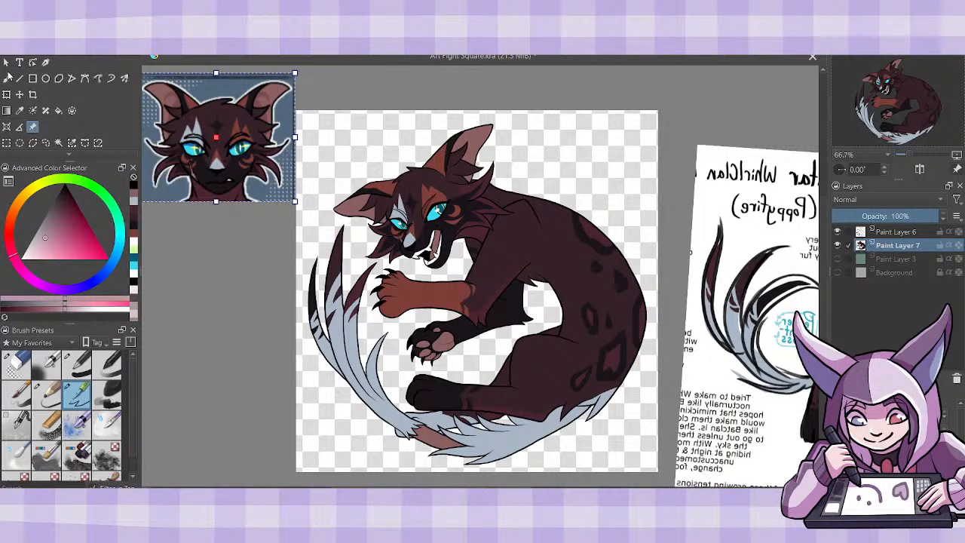
left_click(7, 79)
left_click(41, 240)
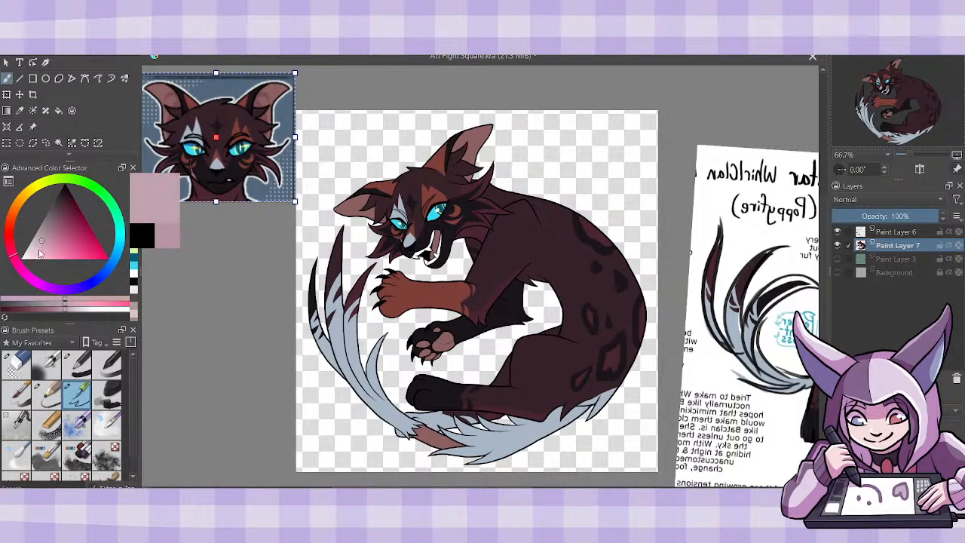
left_click(18, 264)
left_click(42, 239)
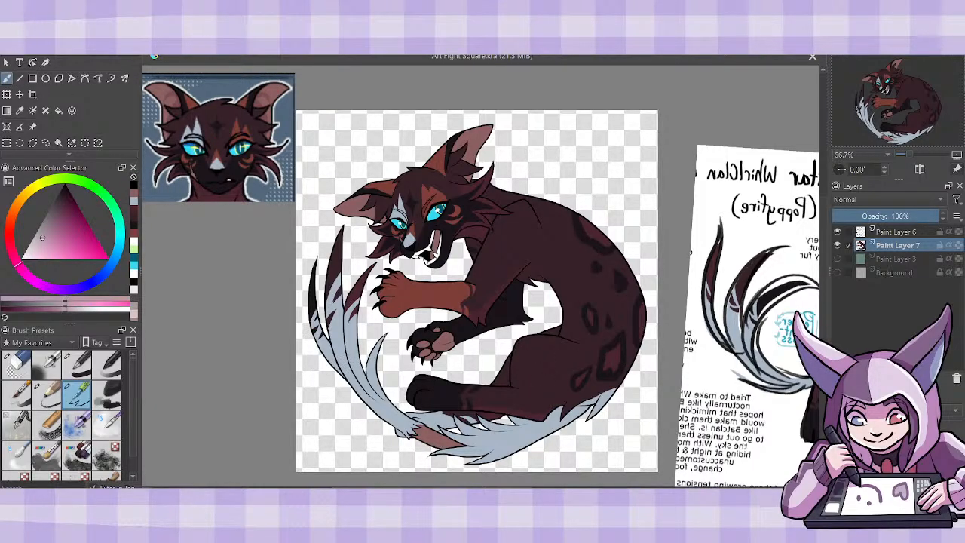
- Add a new layer above Paint Layer 7 and hide Paint Layer 7 so only the line art shows
key("Insert")
key("ctrl+plus")
key("ctrl+plus")
left_click(836, 259)
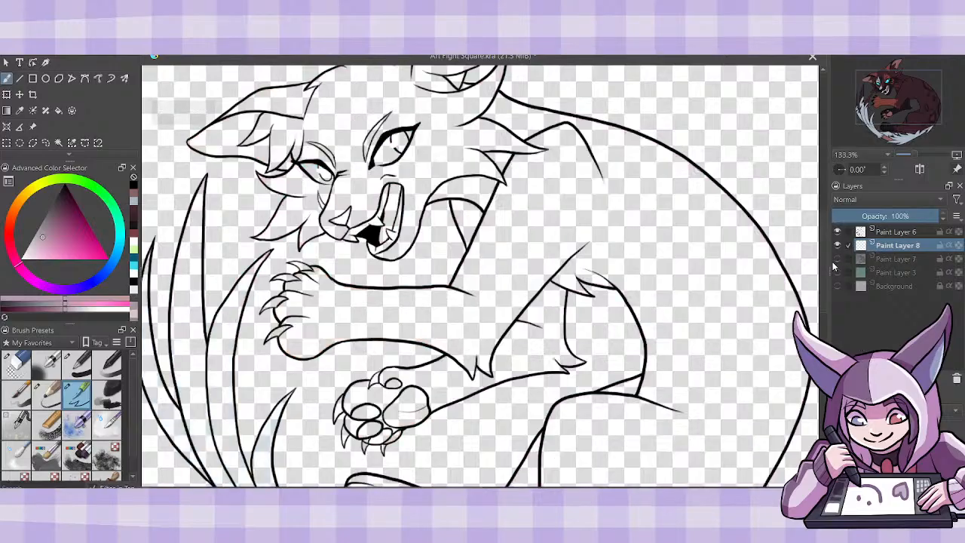
- Block in mauve shadow on the patch below the jaw and the whole far foreleg, including its paw pads and claws
left_click(59, 111)
left_click(473, 222)
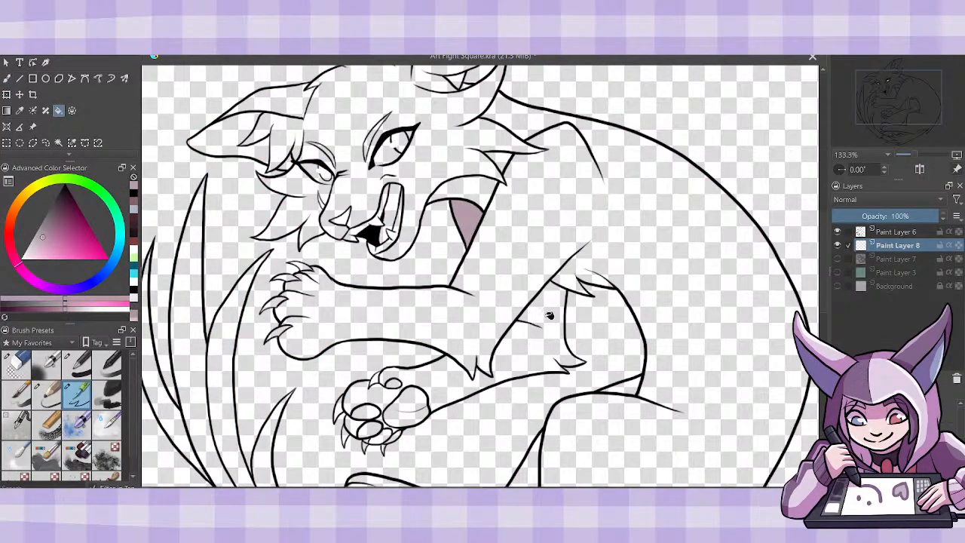
left_click(555, 314)
left_click(360, 429)
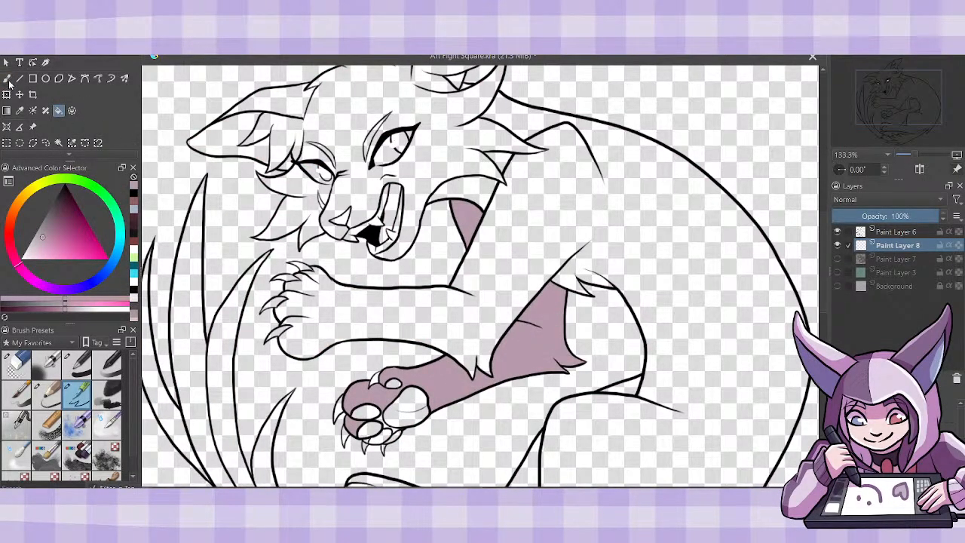
key("b")
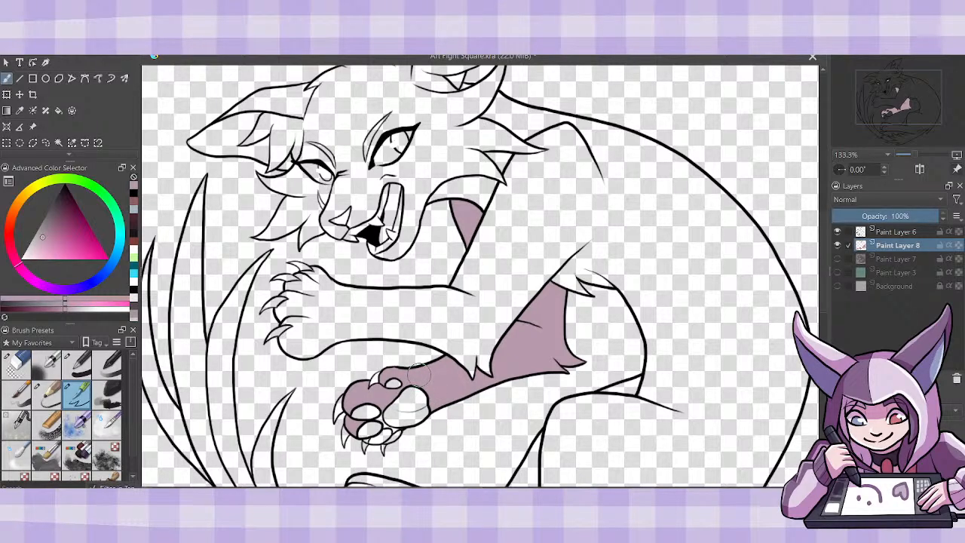
mouse_move(395, 382)
left_mouse_down()
mouse_move(337, 420)
mouse_move(344, 436)
mouse_move(370, 428)
mouse_move(378, 441)
mouse_move(401, 429)
mouse_move(414, 397)
left_mouse_up()
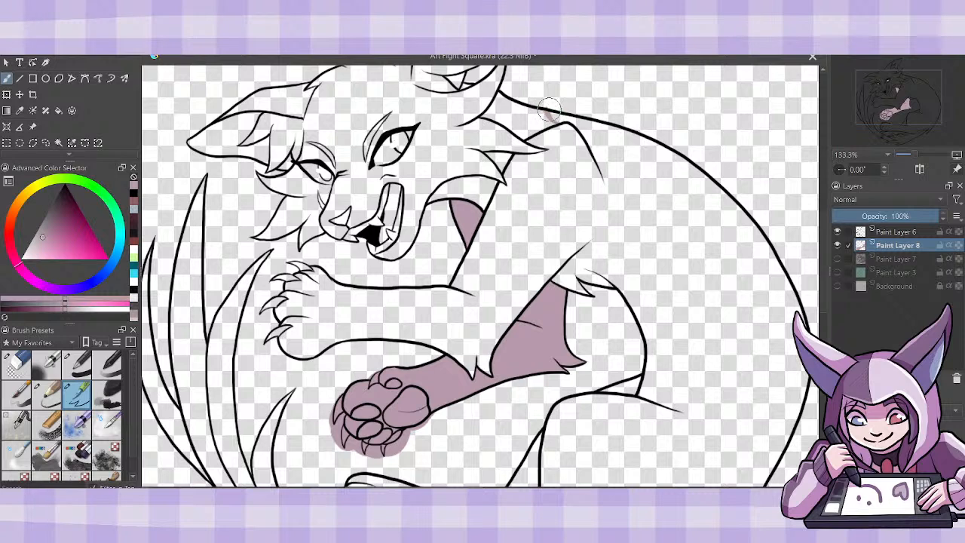
- Draw mauve shadow edges at the nape, down the shoulder, around the belly and along the raised foreleg's underside
left_click_drag(549, 118, 547, 111)
mouse_move(592, 242)
left_mouse_down()
mouse_move(642, 272)
mouse_move(677, 332)
mouse_move(682, 410)
left_mouse_up()
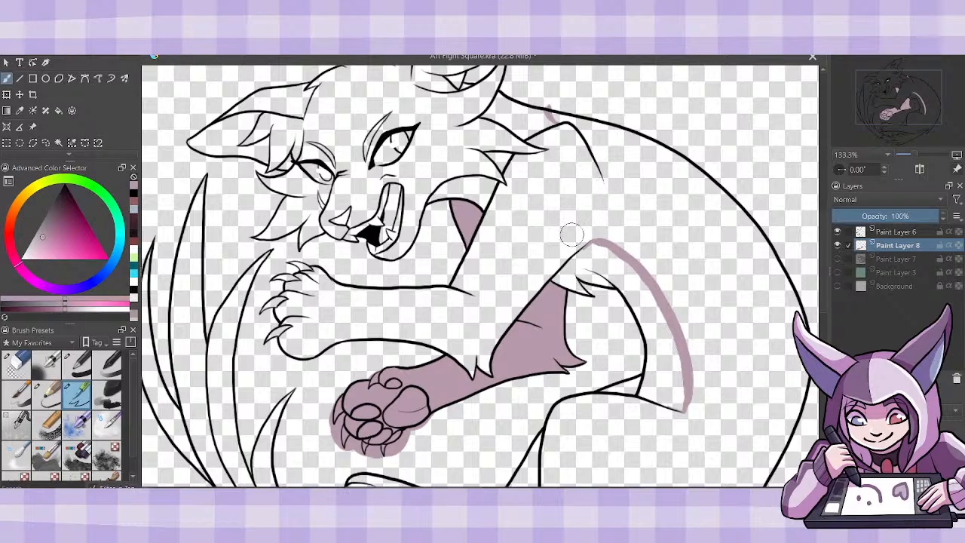
left_click_drag(577, 134, 472, 294)
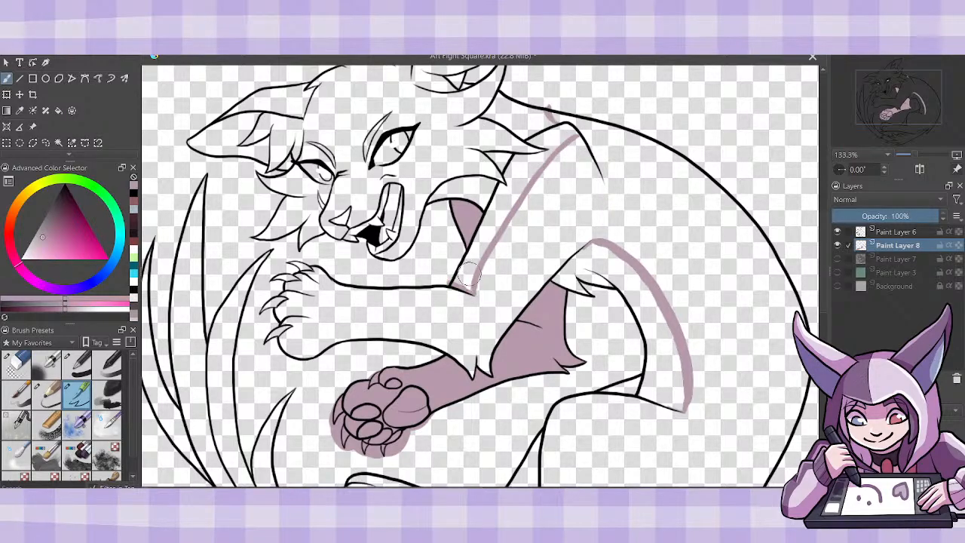
mouse_move(273, 348)
left_mouse_down()
mouse_move(305, 359)
mouse_move(405, 338)
mouse_move(448, 355)
mouse_move(473, 367)
left_mouse_up()
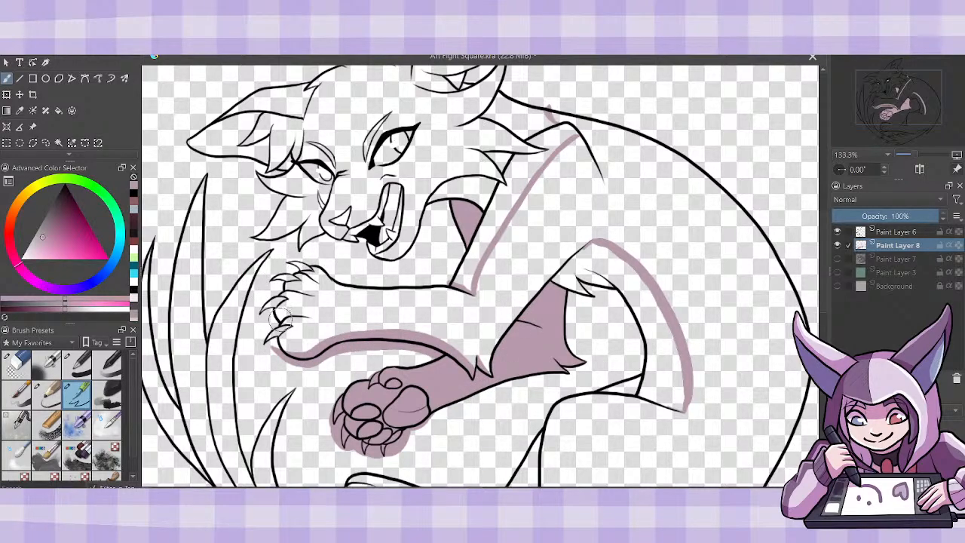
- Paint small mauve shadows along the toes of the raised front paw, redoing the first attempt
mouse_move(325, 350)
left_mouse_down()
mouse_move(287, 351)
mouse_move(284, 340)
left_mouse_up()
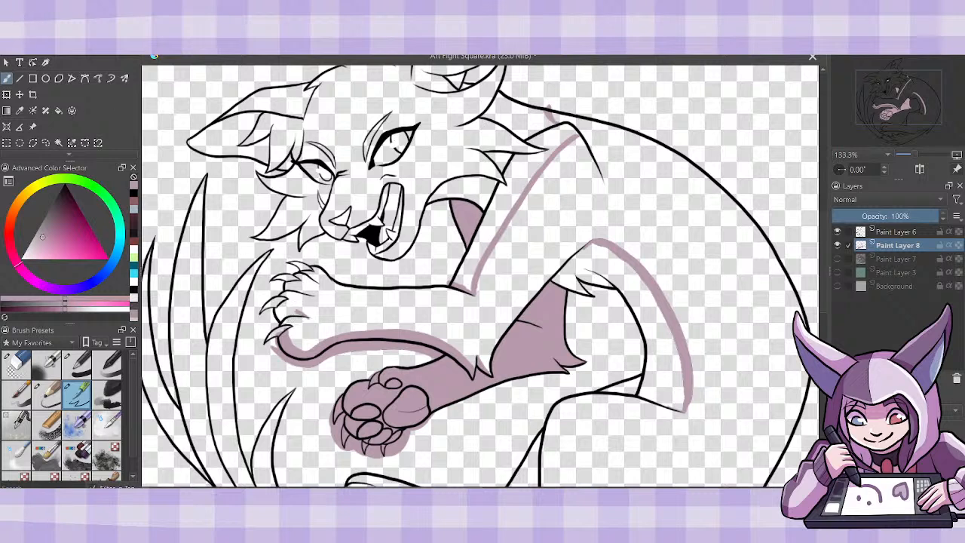
key("ctrl+z")
left_click_drag(307, 317, 291, 311)
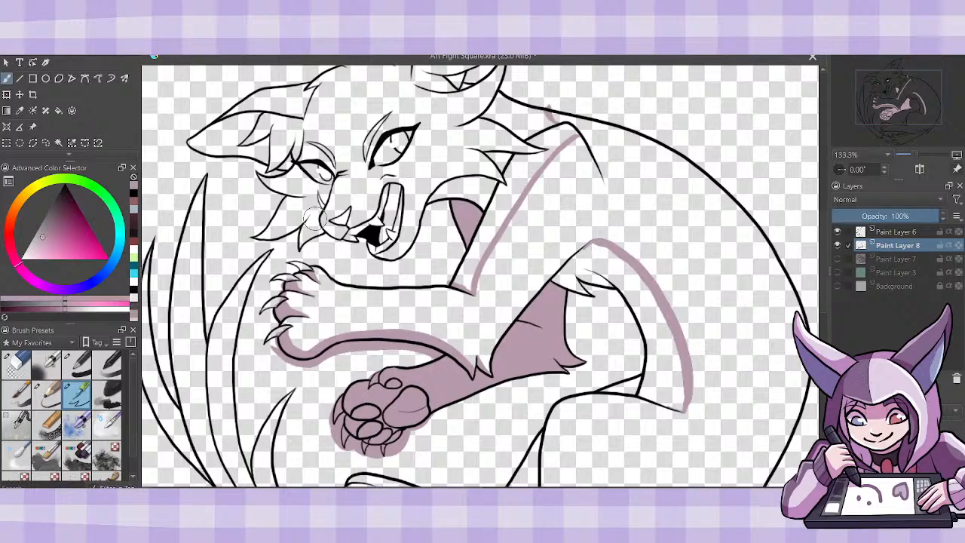
- Fill the outlined shadow areas on the nape, neck, shoulder and belly with mauve on Paint Layer 8
left_click(58, 110)
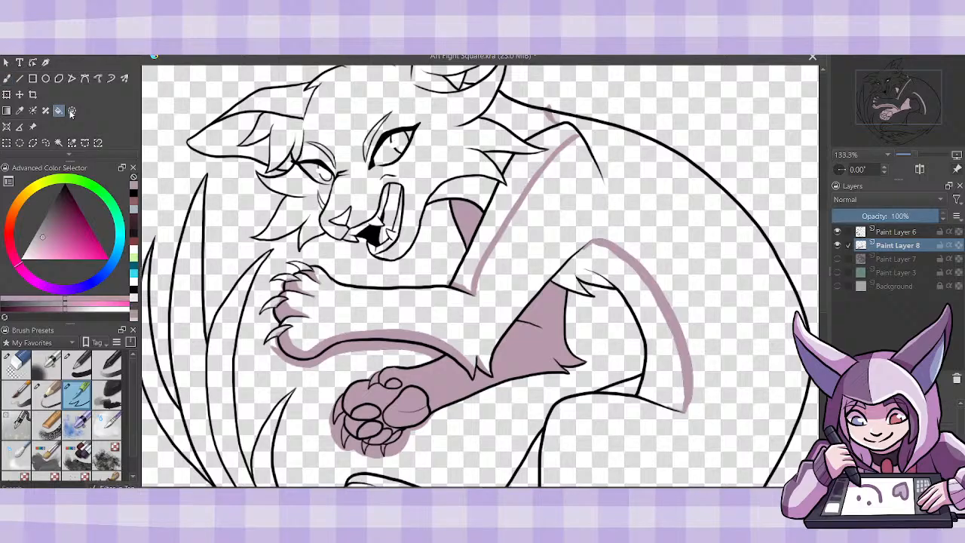
left_click(546, 143)
left_click(529, 123)
left_click(485, 190)
left_click(503, 161)
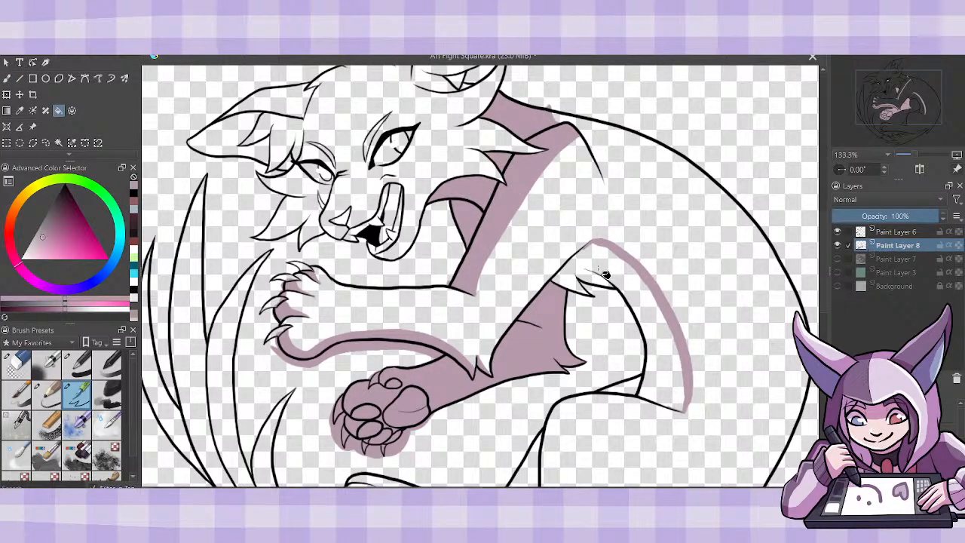
left_click(604, 275)
left_click(7, 78)
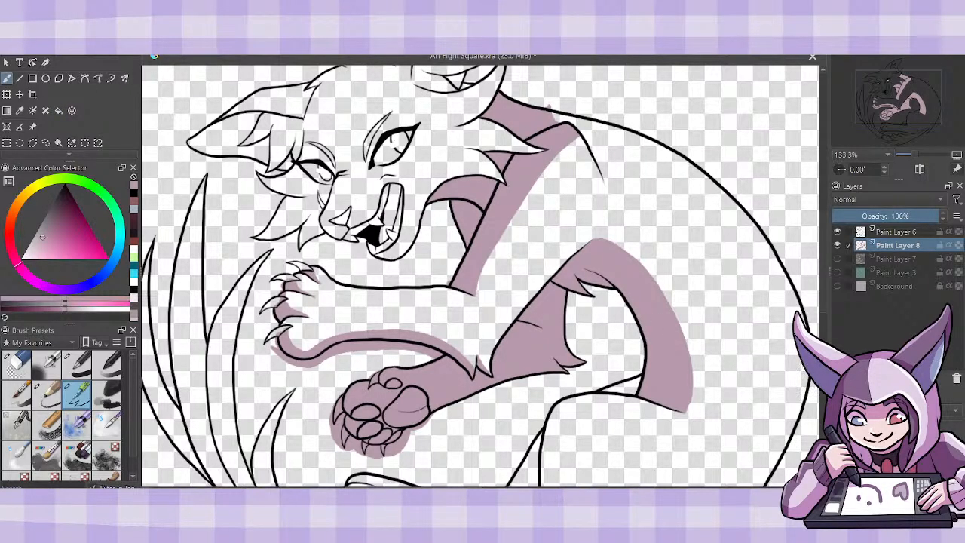
scroll(822, 306, "down", 5)
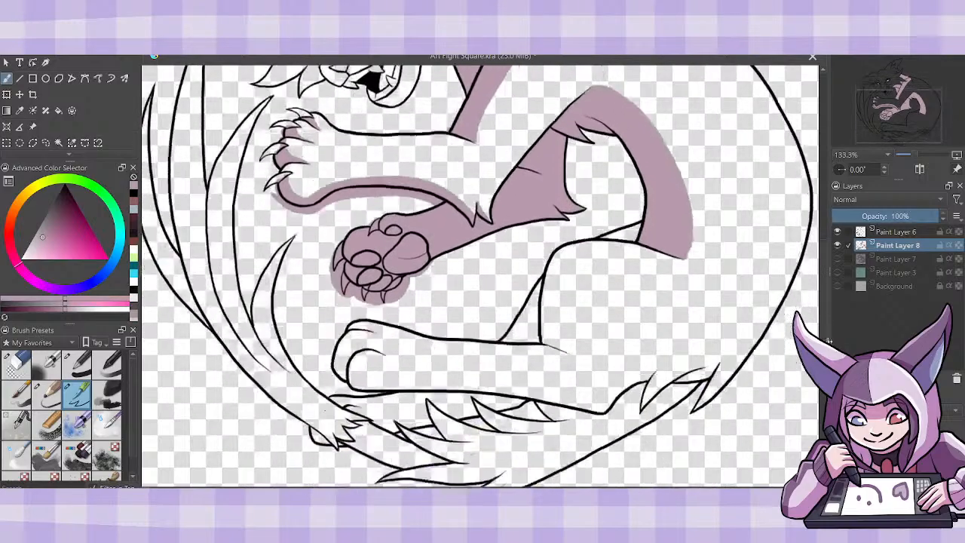
- Fill the triangle in front of the thigh, the gap beneath the hind leg and the small tail patch with mauve shadow
left_click(58, 110)
left_click(324, 413)
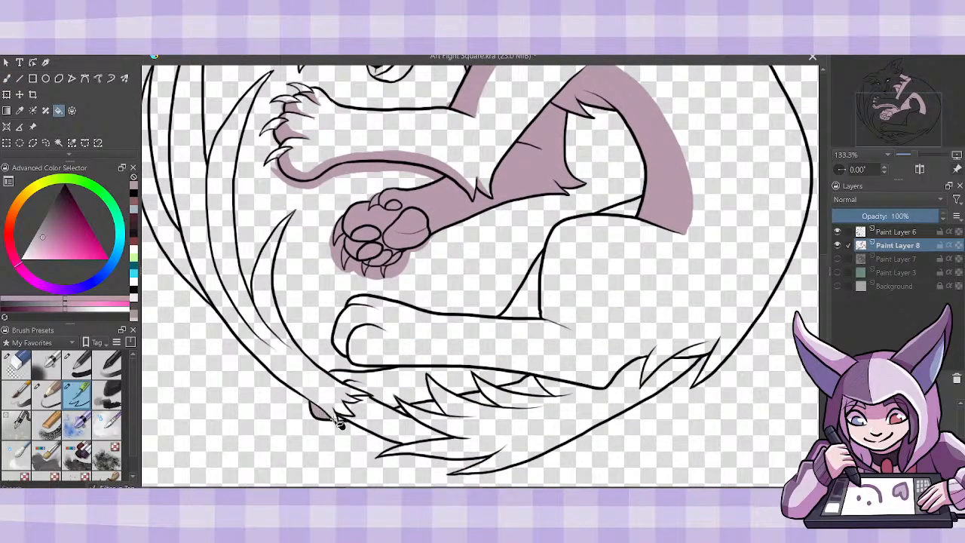
left_click(392, 400)
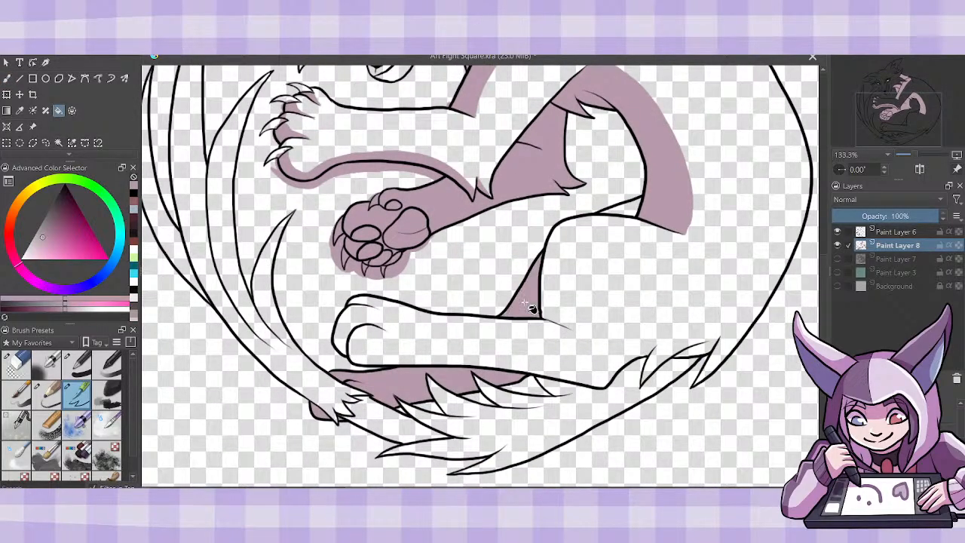
- Paint mauve shadow along the underside of the hind leg and around its paw and toes, redoing the first stroke
key("b")
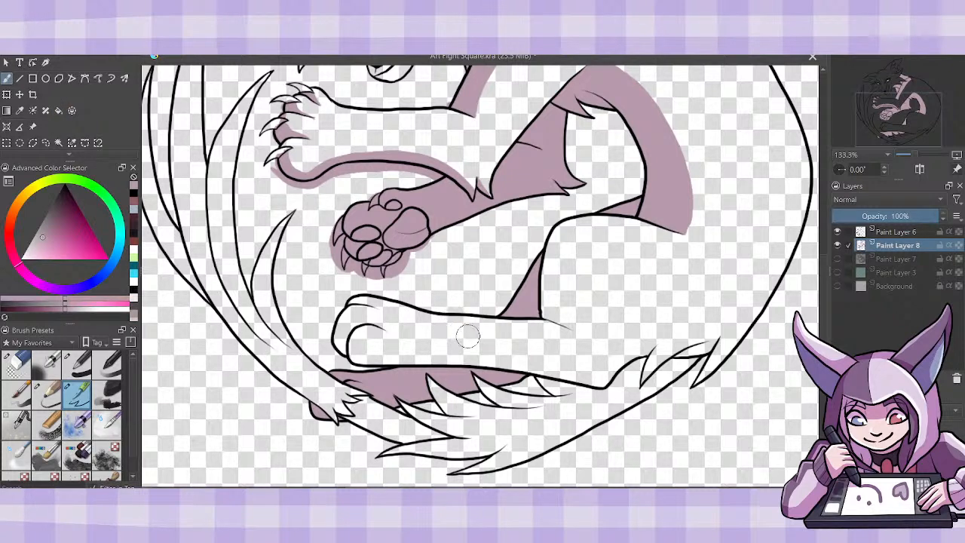
mouse_move(352, 339)
left_mouse_down()
mouse_move(566, 358)
mouse_move(584, 339)
left_mouse_up()
key("ctrl+z")
mouse_move(603, 385)
left_mouse_down()
mouse_move(350, 351)
mouse_move(350, 336)
mouse_move(350, 352)
mouse_move(367, 345)
mouse_move(439, 359)
left_mouse_up()
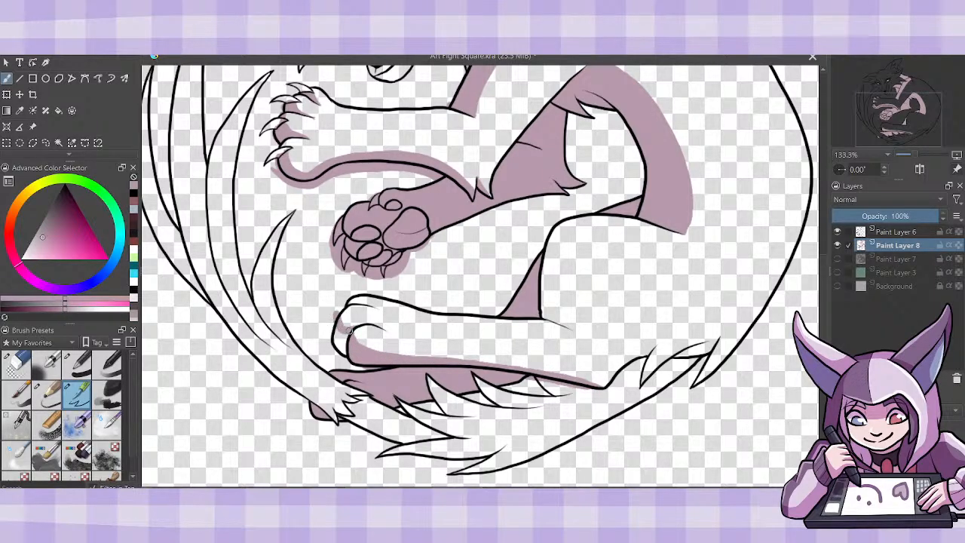
mouse_move(347, 329)
left_mouse_down()
mouse_move(337, 346)
mouse_move(333, 329)
left_mouse_up()
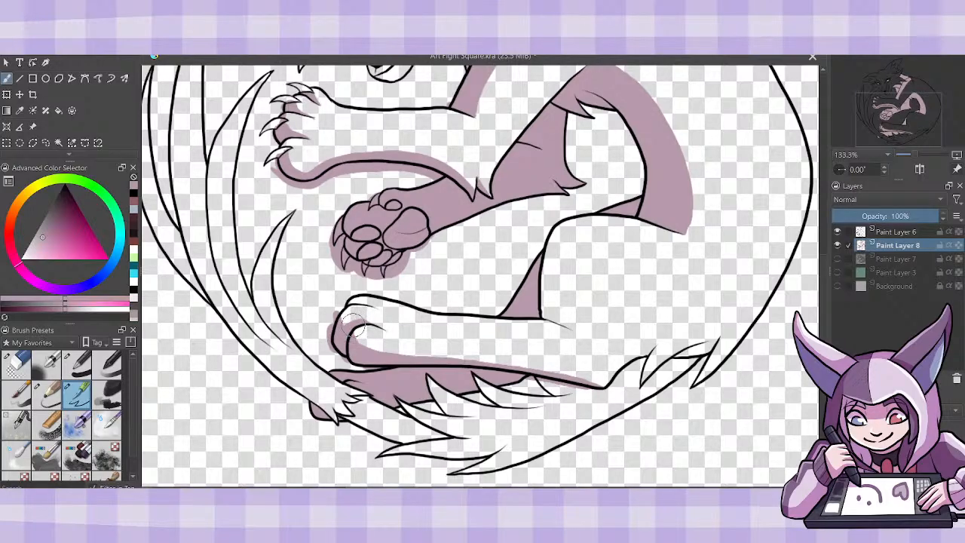
left_click_drag(369, 304, 350, 303)
- Thicken the hind leg's underside shadow, redoing one stroke, and extend it around the heel to the fur tufts
mouse_move(377, 356)
left_mouse_down()
mouse_move(554, 365)
mouse_move(579, 376)
left_mouse_up()
key("ctrl+z")
left_click_drag(584, 382, 393, 360)
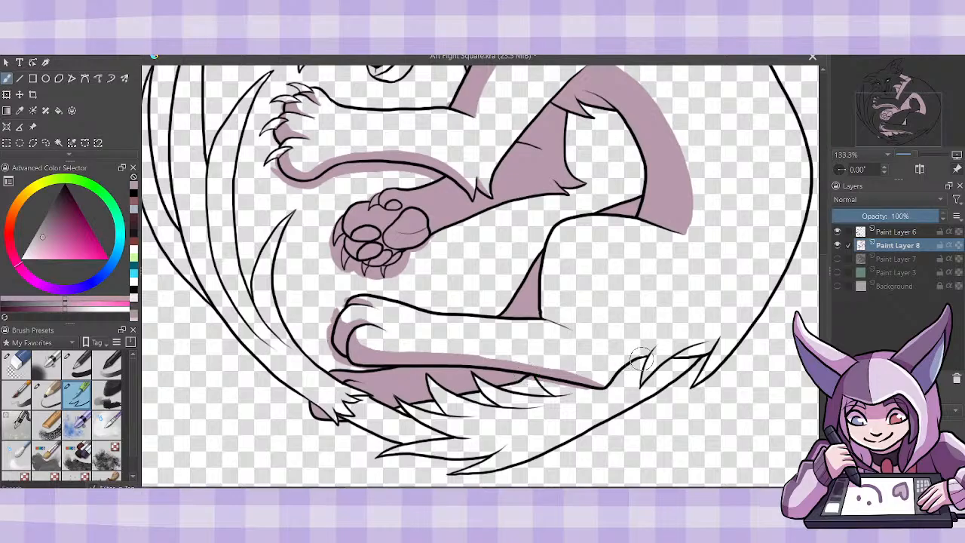
mouse_move(564, 371)
left_mouse_down()
mouse_move(605, 374)
mouse_move(579, 375)
left_mouse_up()
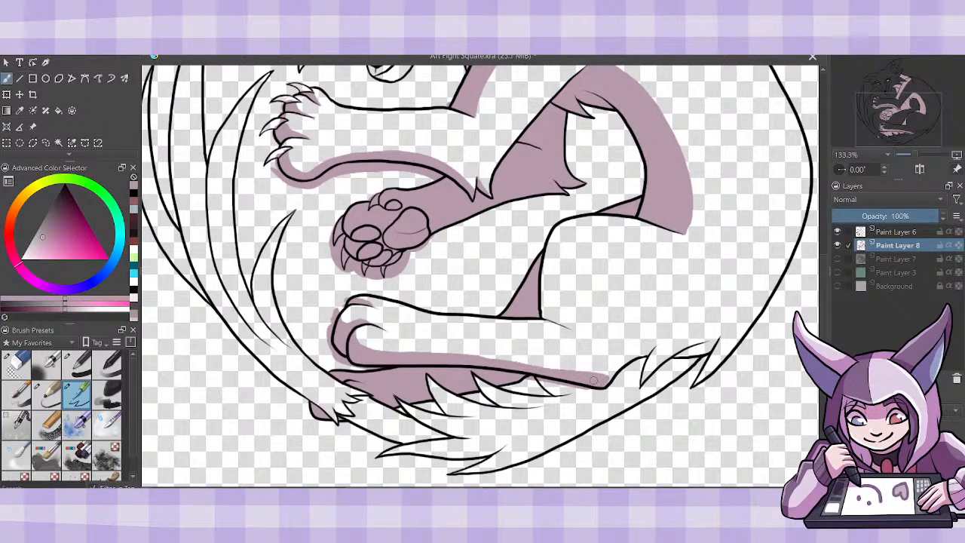
mouse_move(595, 377)
left_mouse_down()
mouse_move(652, 348)
mouse_move(612, 369)
left_mouse_up()
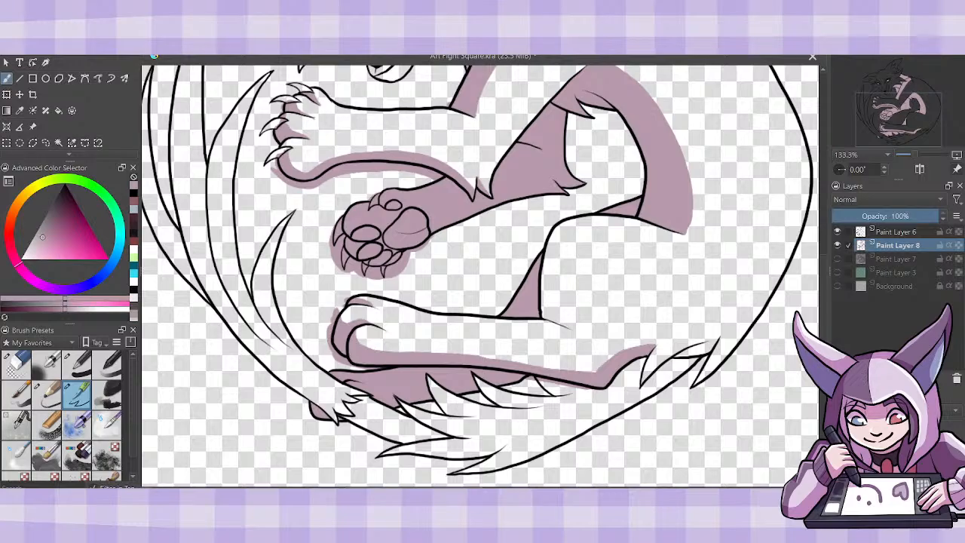
- Add mauve shadow at the knee crease and on the fur tufts at the heel and tail base, filling the gap between them
left_click_drag(567, 325, 541, 309)
left_click_drag(544, 303, 552, 308)
left_click_drag(640, 385, 657, 348)
left_click_drag(641, 383, 656, 348)
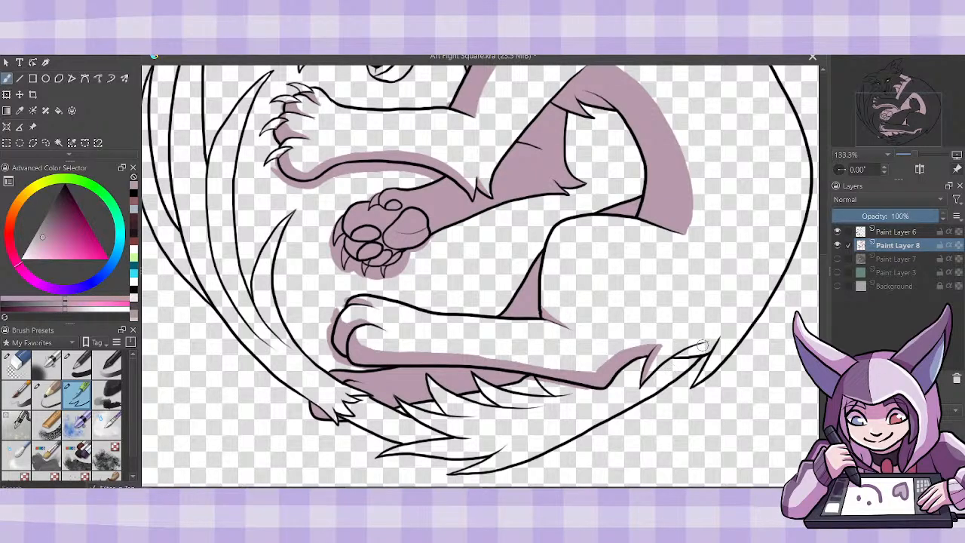
mouse_move(702, 344)
left_mouse_down()
mouse_move(716, 339)
mouse_move(691, 389)
left_mouse_up()
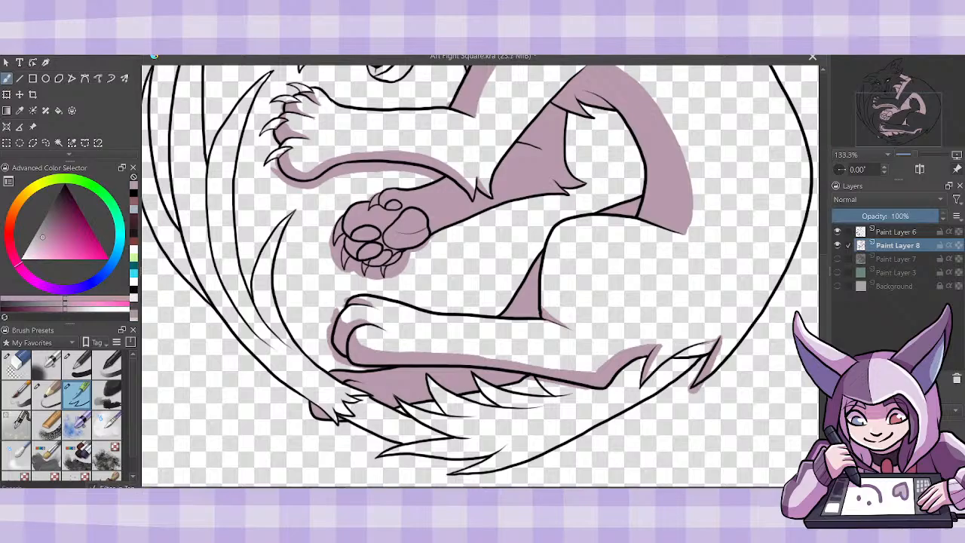
left_click_drag(724, 338, 717, 371)
key("f")
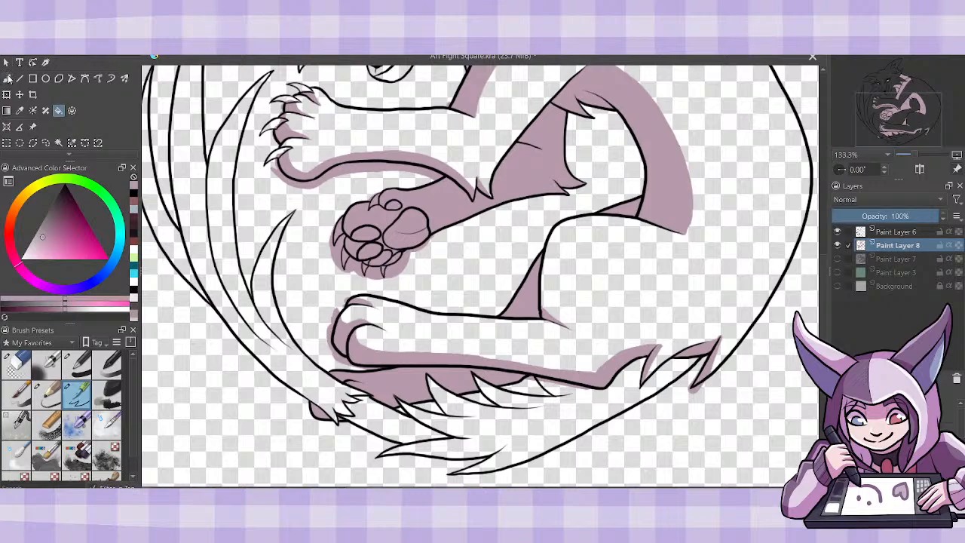
- Fill the outermost tail strand entirely with mauve shadow
key("b")
scroll(480, 276, "left", 3)
scroll(479, 275, "right", 2)
scroll(479, 276, "left", 1)
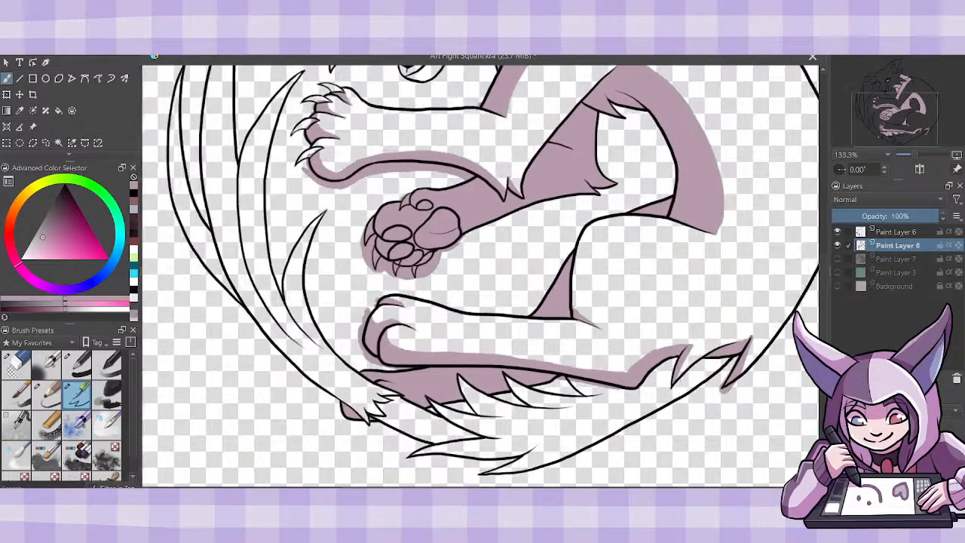
scroll(480, 276, "left", 1)
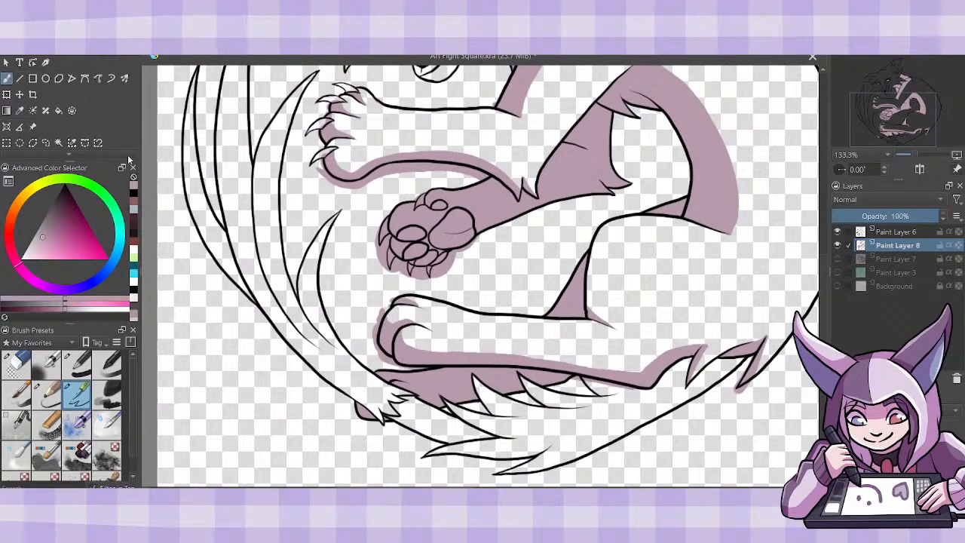
left_click(58, 110)
left_click(225, 242)
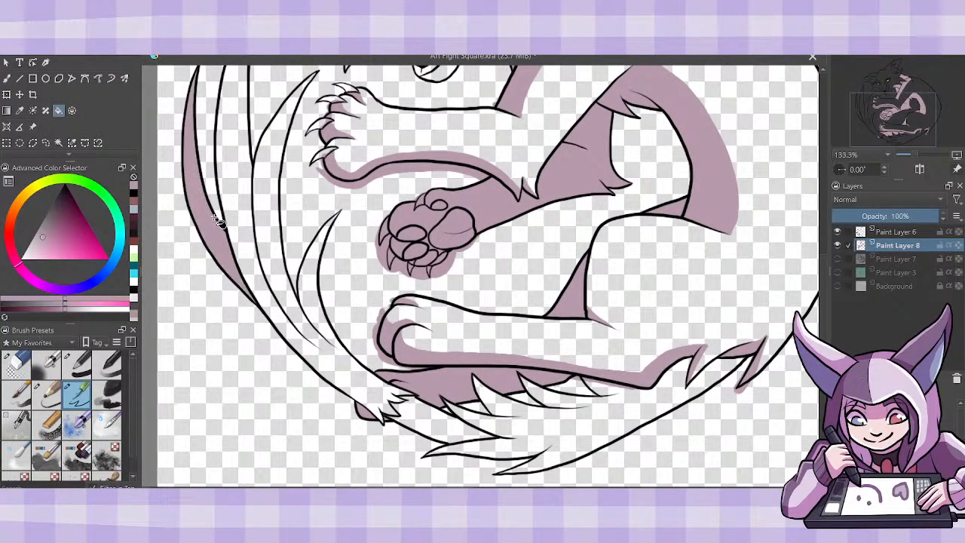
- Paint mauve shadow strips along the outer edges of the three remaining tail strands, up to their tips
left_click(7, 77)
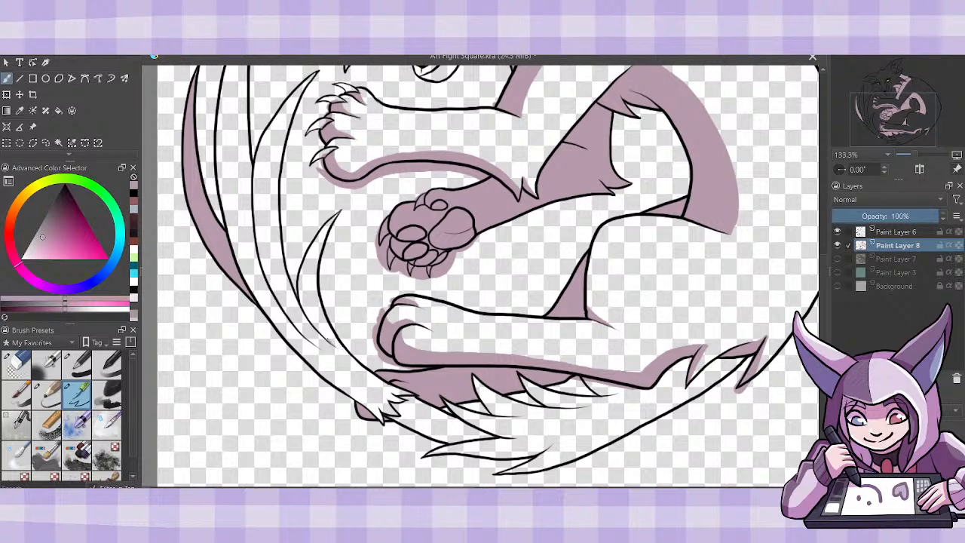
mouse_move(331, 343)
left_mouse_down()
mouse_move(303, 280)
mouse_move(326, 213)
left_mouse_up()
mouse_move(312, 321)
left_mouse_down()
mouse_move(303, 298)
mouse_move(303, 263)
left_mouse_up()
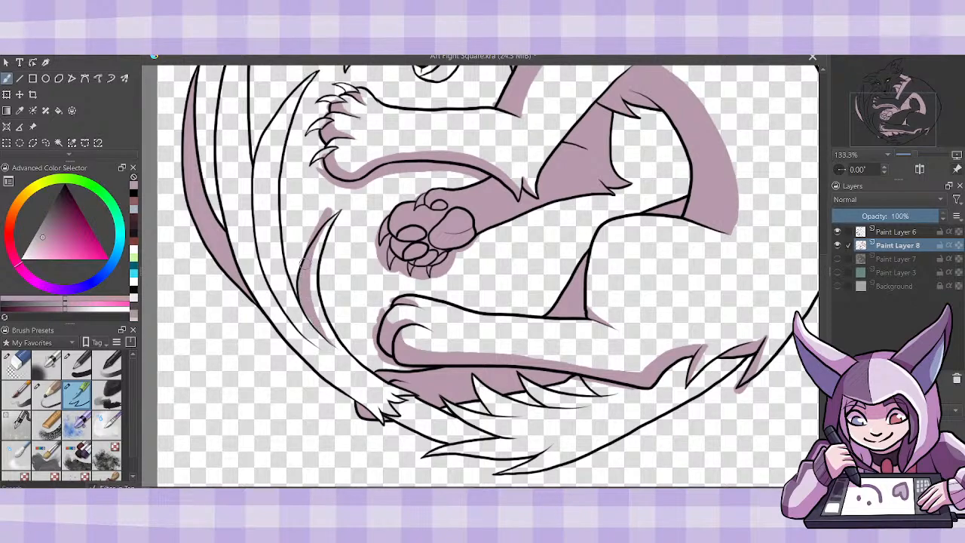
scroll(818, 321, "up", 4)
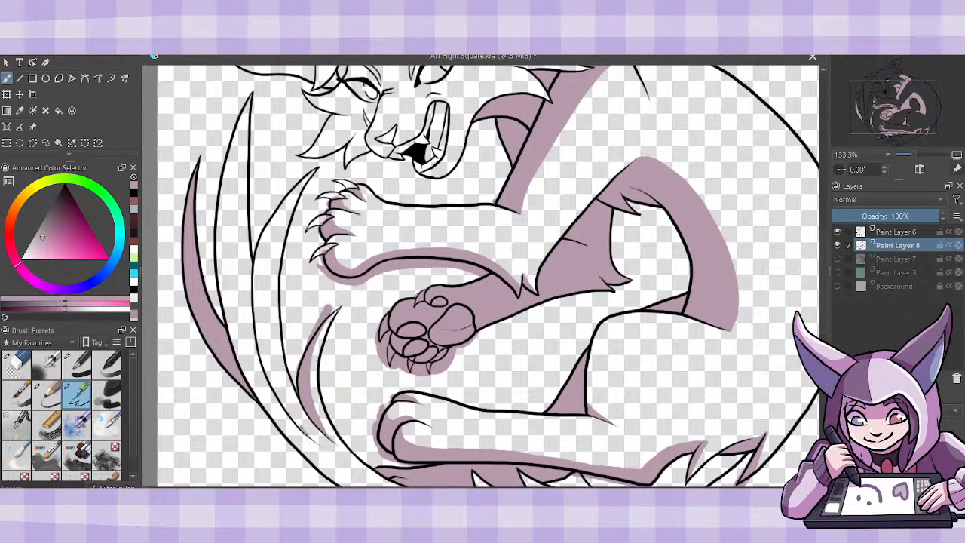
mouse_move(300, 425)
left_mouse_down()
mouse_move(283, 404)
mouse_move(311, 440)
mouse_move(268, 370)
mouse_move(258, 312)
mouse_move(260, 261)
mouse_move(296, 168)
left_mouse_up()
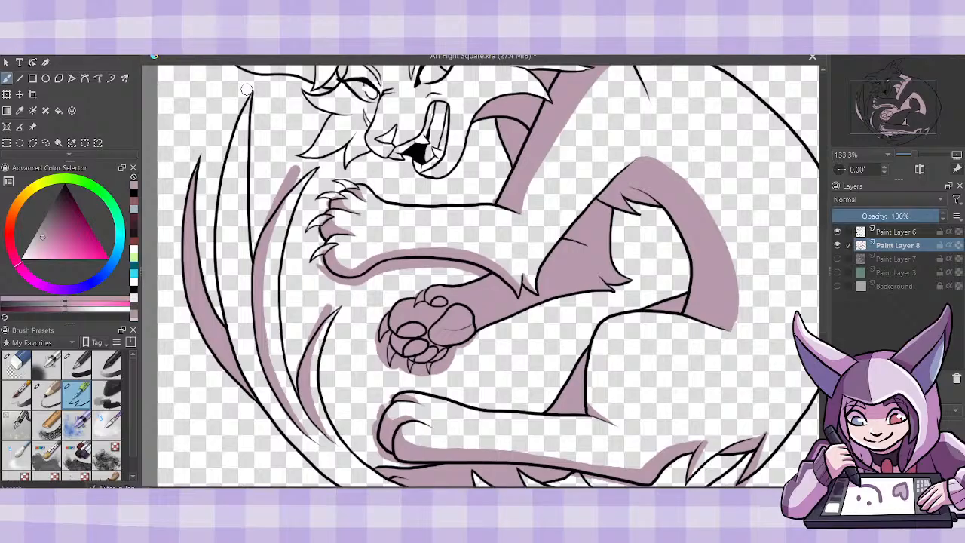
mouse_move(245, 97)
left_mouse_down()
mouse_move(235, 283)
mouse_move(256, 340)
left_mouse_up()
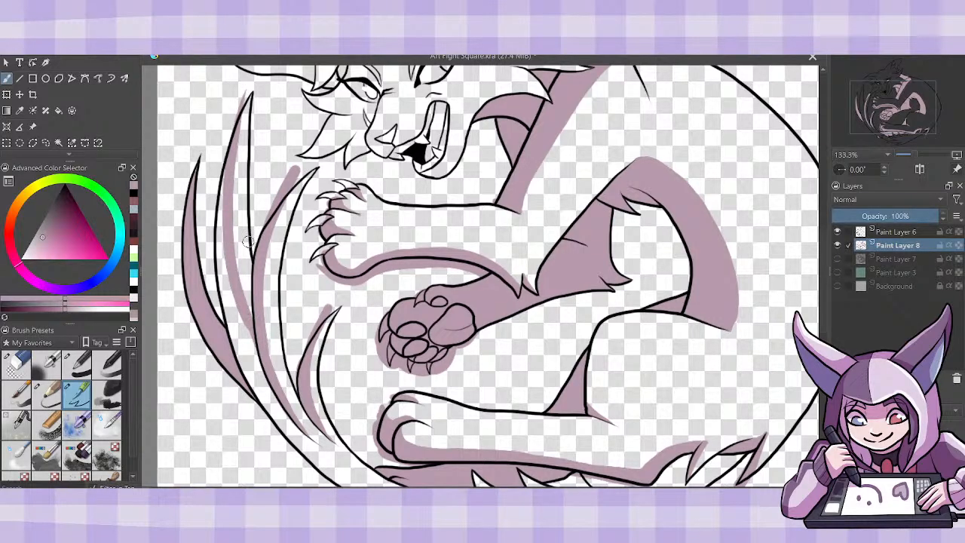
- Continue the mauve shadow edge down the tail strands to the jagged fur and along the lower tail's marking
scroll(799, 339, "down", 4)
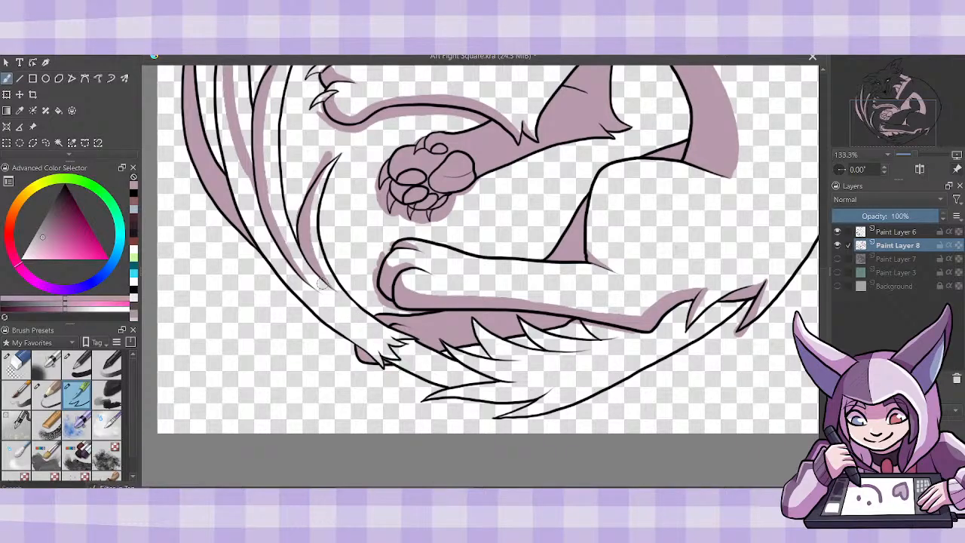
left_click_drag(325, 297, 374, 341)
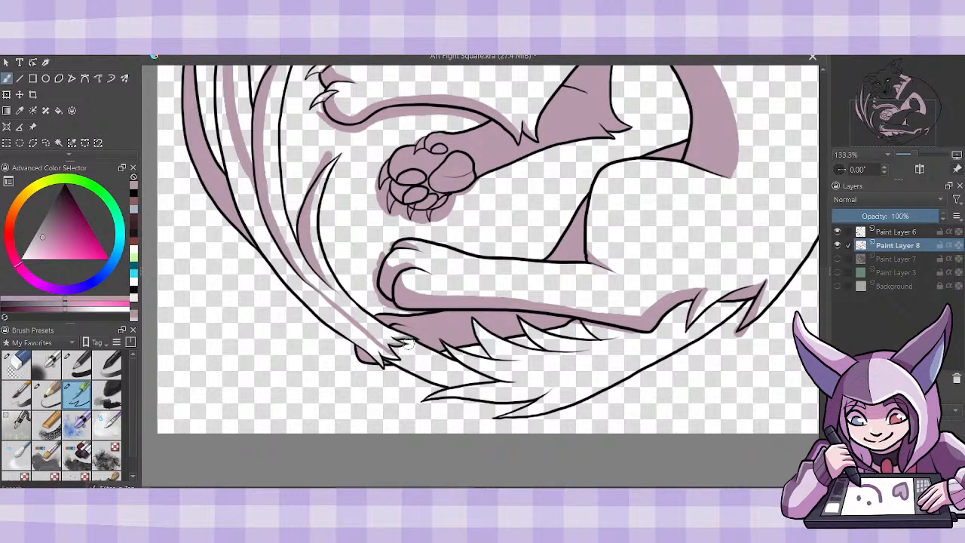
left_click_drag(407, 344, 468, 368)
mouse_move(422, 351)
left_mouse_down()
mouse_move(488, 366)
mouse_move(448, 349)
left_mouse_up()
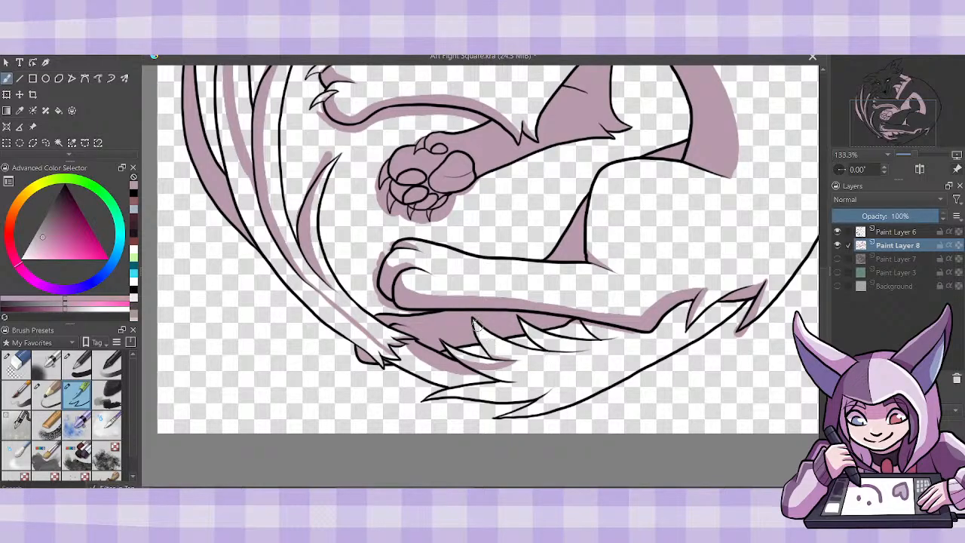
- Fill the wide lower tail fur, the marked section beside it and the outlined base of the tail strands with mauve
left_click(59, 111)
left_click(598, 374)
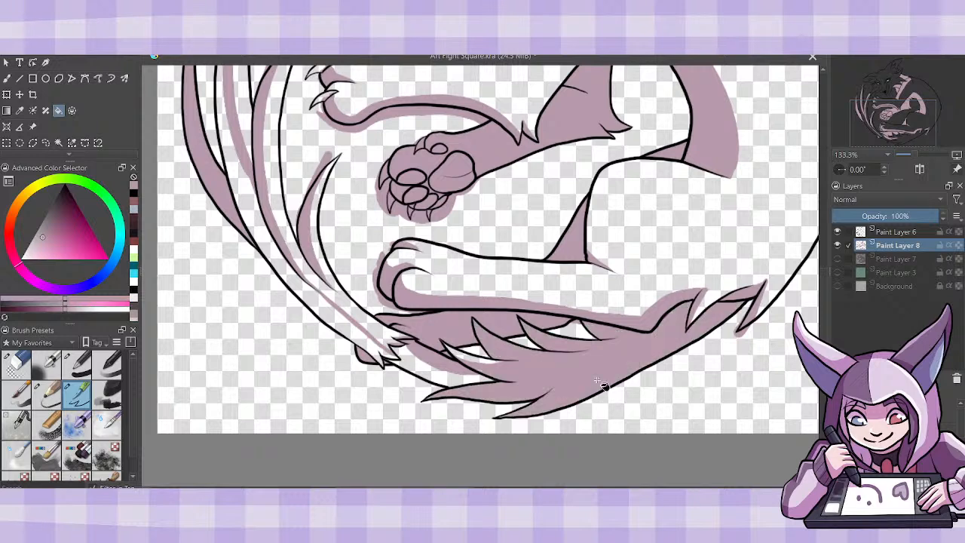
left_click(413, 379)
left_click(366, 342)
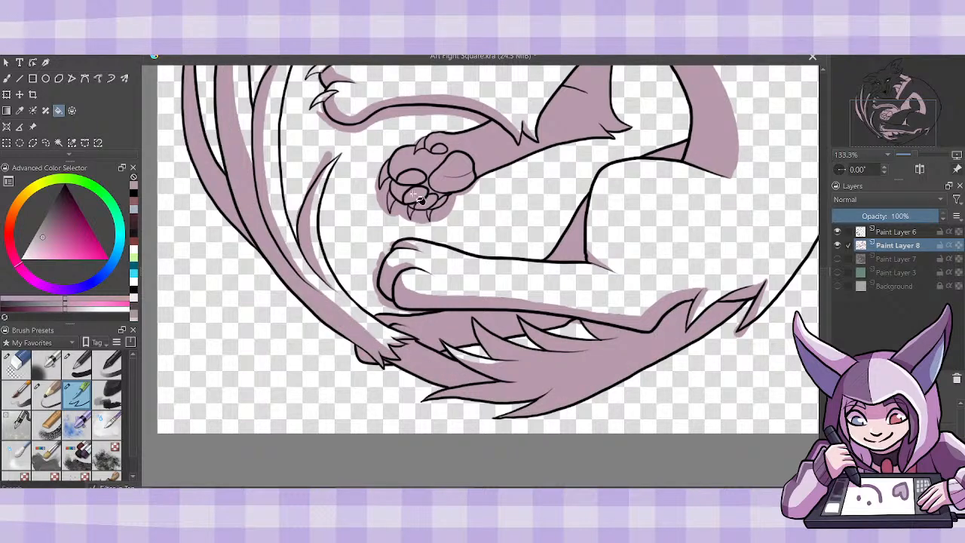
- Brush mauve over the unshaded gaps left along the base of the tail strands and their jagged fur
left_click(7, 78)
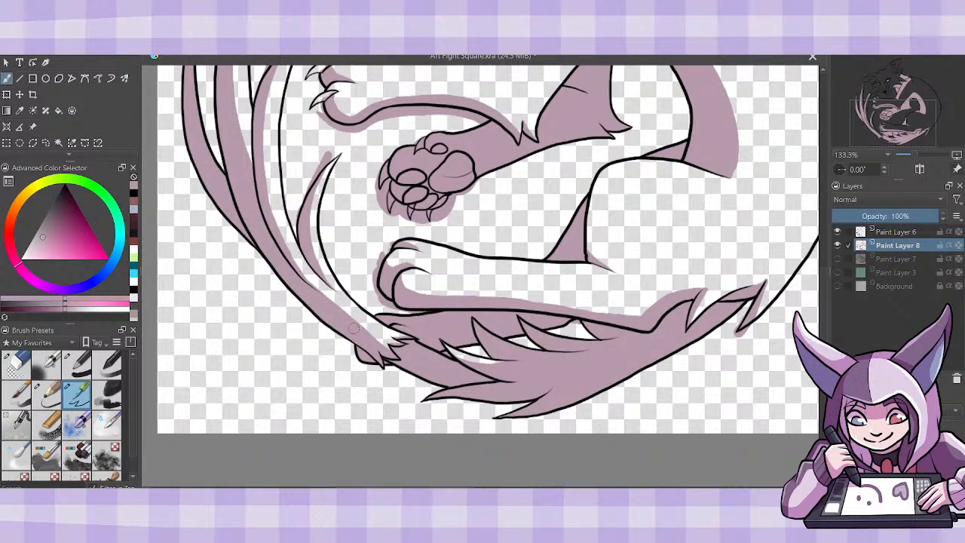
mouse_move(353, 328)
left_mouse_down()
mouse_move(405, 351)
mouse_move(422, 348)
left_mouse_up()
mouse_move(351, 317)
left_mouse_down()
mouse_move(421, 349)
mouse_move(396, 337)
mouse_move(416, 340)
left_mouse_up()
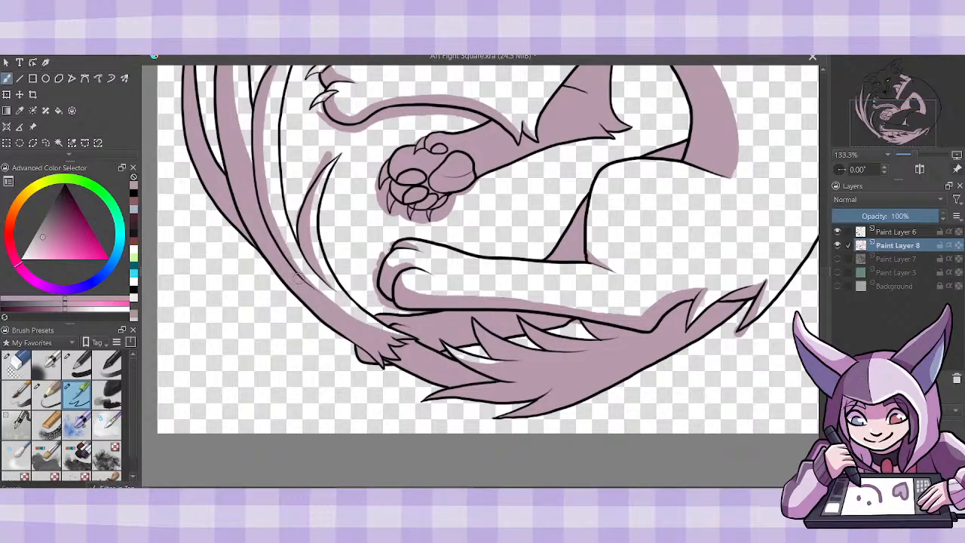
mouse_move(298, 277)
left_mouse_down()
mouse_move(284, 255)
mouse_move(344, 304)
mouse_move(407, 336)
left_mouse_up()
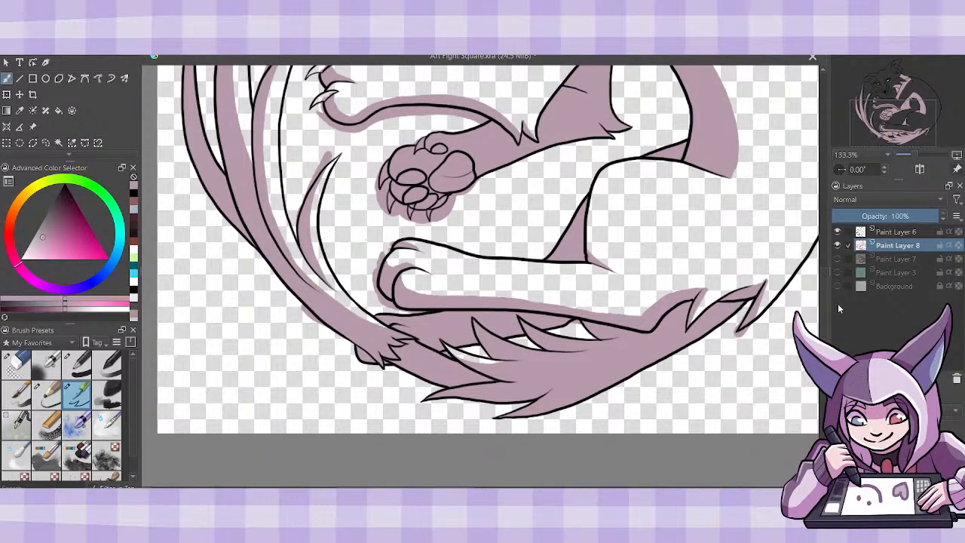
- Show the flat colors on Paint Layer 7 and set Paint Layer 8's blending mode to Multiply
scroll(823, 320, "up", 3)
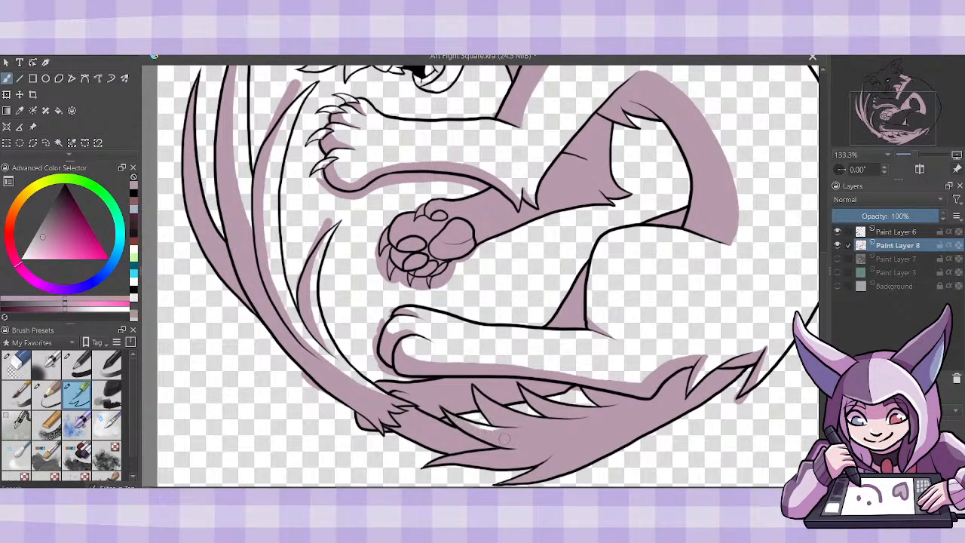
left_click(836, 258)
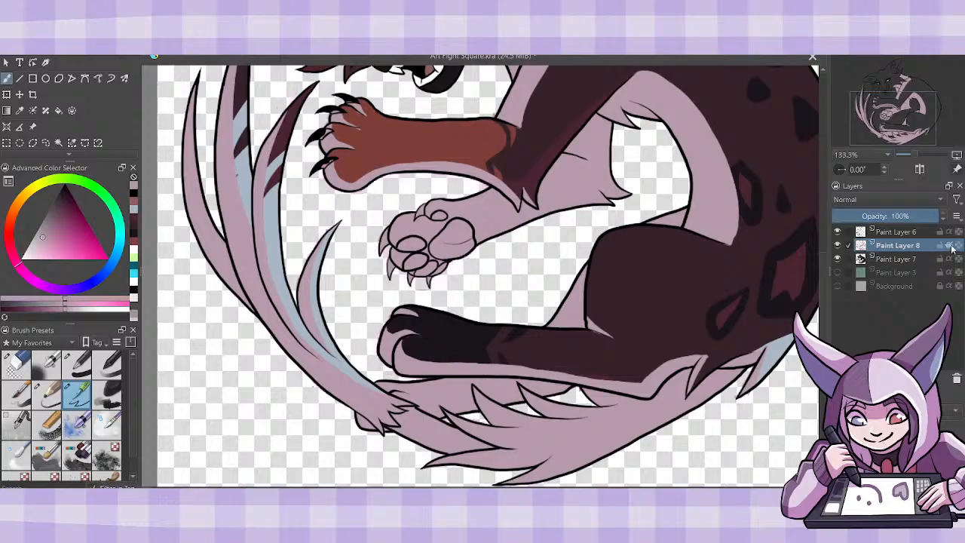
left_click(859, 199)
left_click(848, 187)
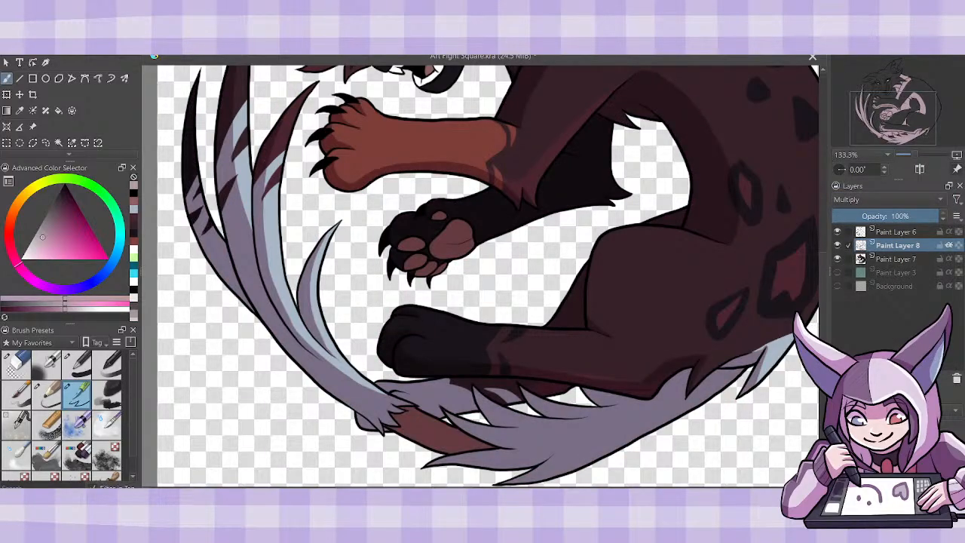
- Review the multiplied shadows over the whole figure and head, and hide the flat colors on Paint Layer 7
key("ctrl+minus")
key("ctrl+minus")
key("ctrl+minus")
key("ctrl+plus")
key("ctrl+plus")
key("ctrl+plus")
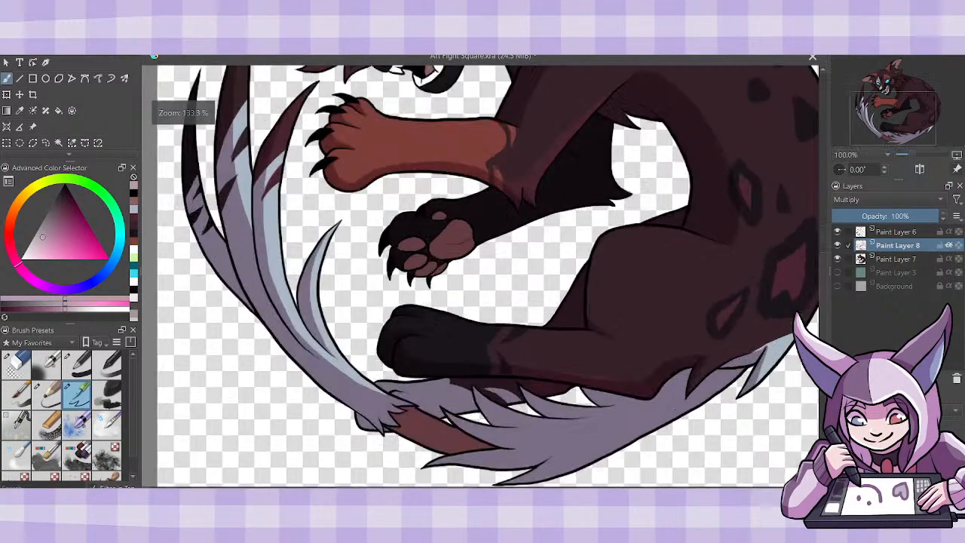
scroll(482, 276, "up", 3)
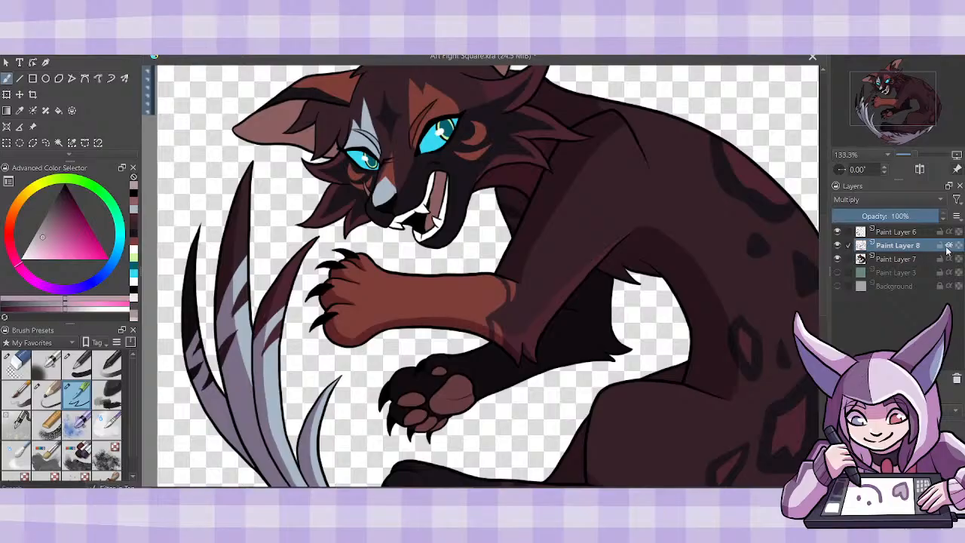
left_click(838, 258)
- Paint mauve shadows beneath the upper lids of both eyes on Paint Layer 8
left_click_drag(824, 295, 822, 272)
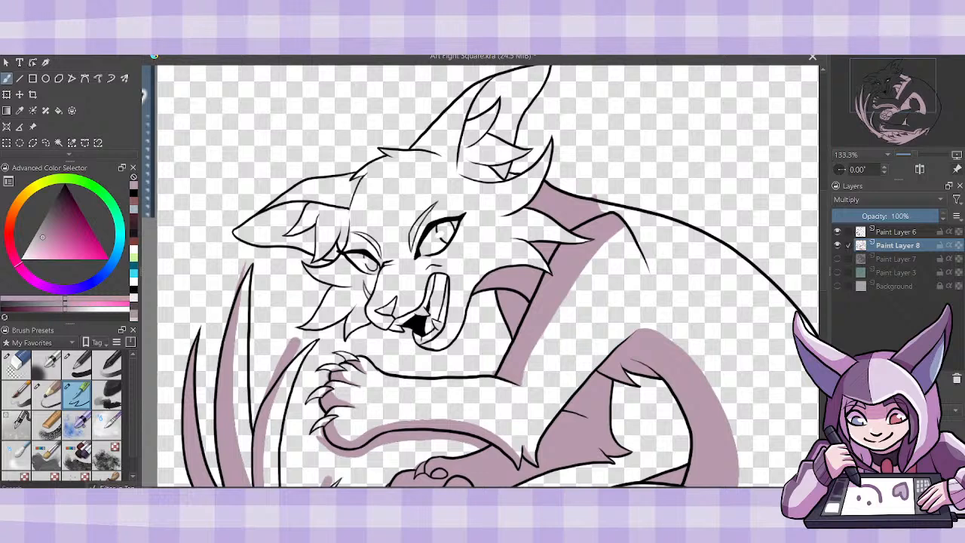
key("plus")
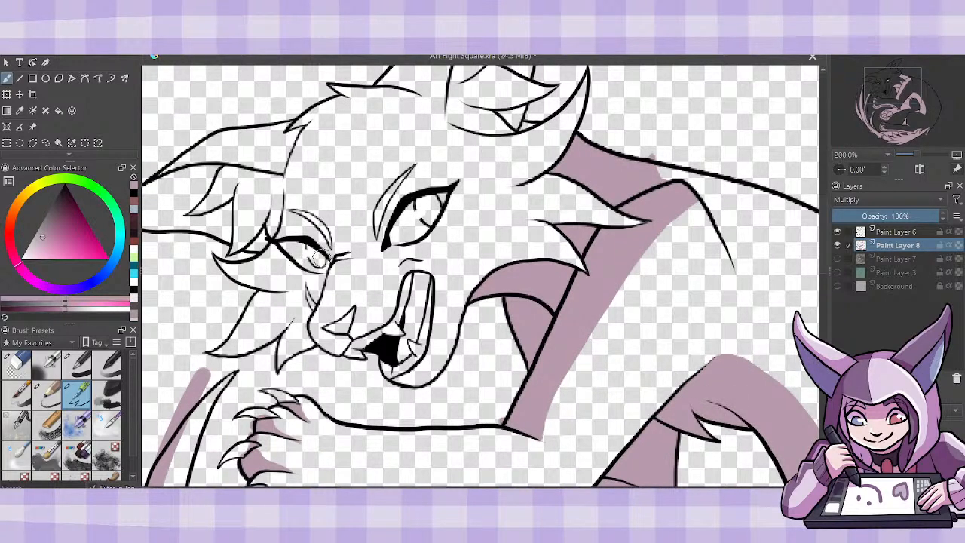
left_click_drag(323, 257, 289, 245)
mouse_move(391, 234)
left_mouse_down()
mouse_move(448, 191)
mouse_move(399, 219)
mouse_move(445, 197)
mouse_move(431, 188)
mouse_move(440, 219)
mouse_move(445, 200)
left_mouse_up()
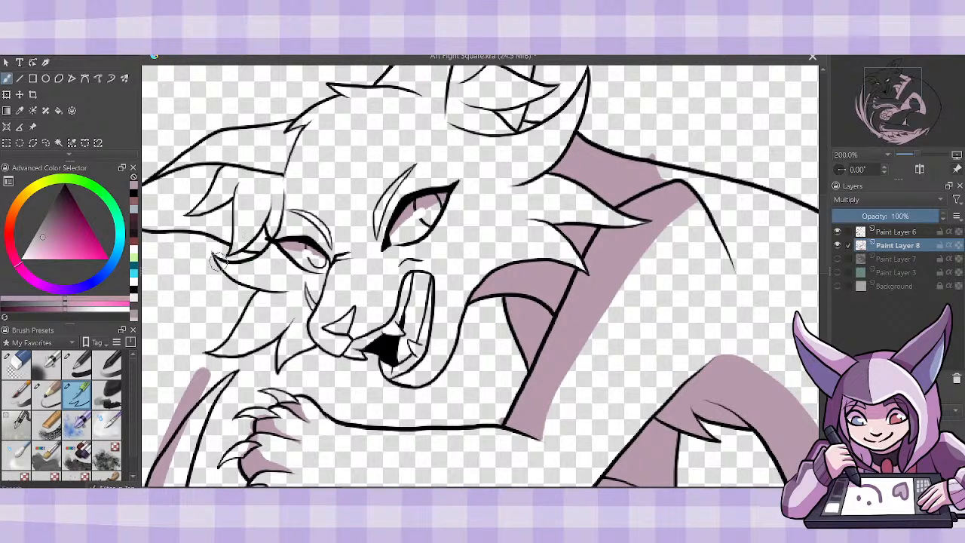
- Brush mauve shadow on the upper cheek tuft below the far eye and fill the cheek fur beneath it with mauve on Paint Layer 8
mouse_move(217, 260)
left_mouse_down()
mouse_move(258, 283)
mouse_move(292, 271)
left_mouse_up()
mouse_move(216, 260)
left_mouse_down()
mouse_move(257, 280)
mouse_move(290, 270)
mouse_move(244, 268)
mouse_move(291, 264)
left_mouse_up()
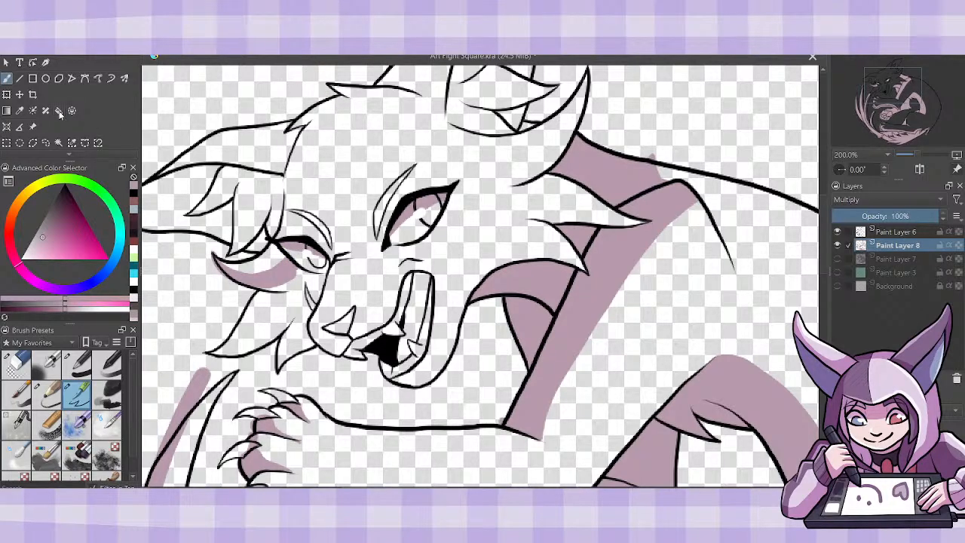
key("f")
left_click(328, 290)
key("ctrl+z")
key("b")
left_click(59, 110)
left_click(281, 326)
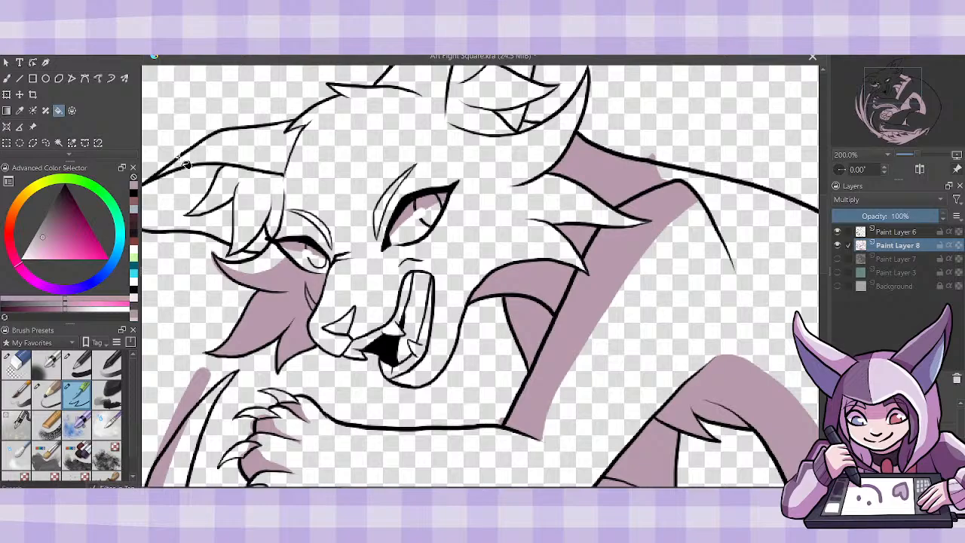
left_click(9, 80)
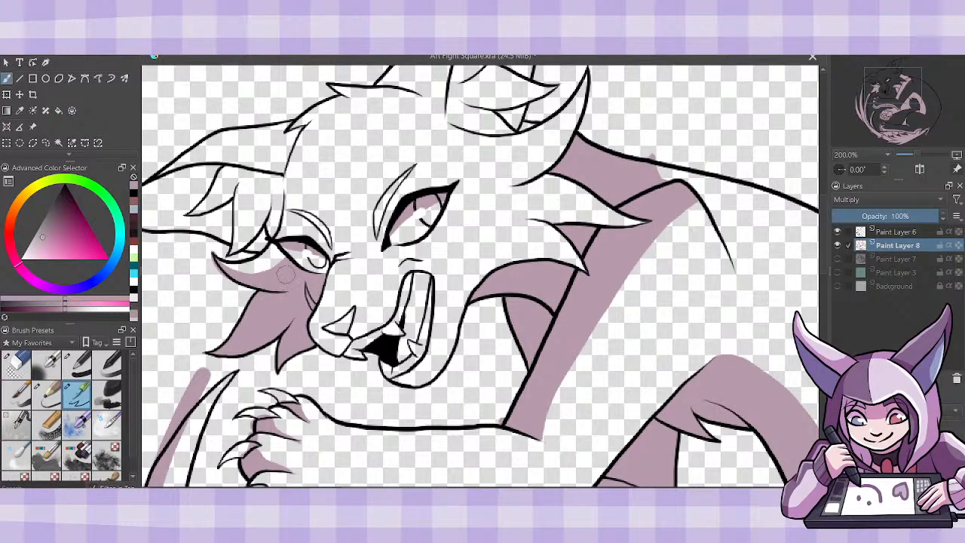
mouse_move(216, 259)
left_mouse_down()
mouse_move(236, 273)
mouse_move(272, 271)
mouse_move(303, 235)
left_mouse_up()
- Shade the far ear in mauve, edging its inner fur tufts and filling the ear's back and the inner ear around the tufts
left_click_drag(402, 489, 369, 489)
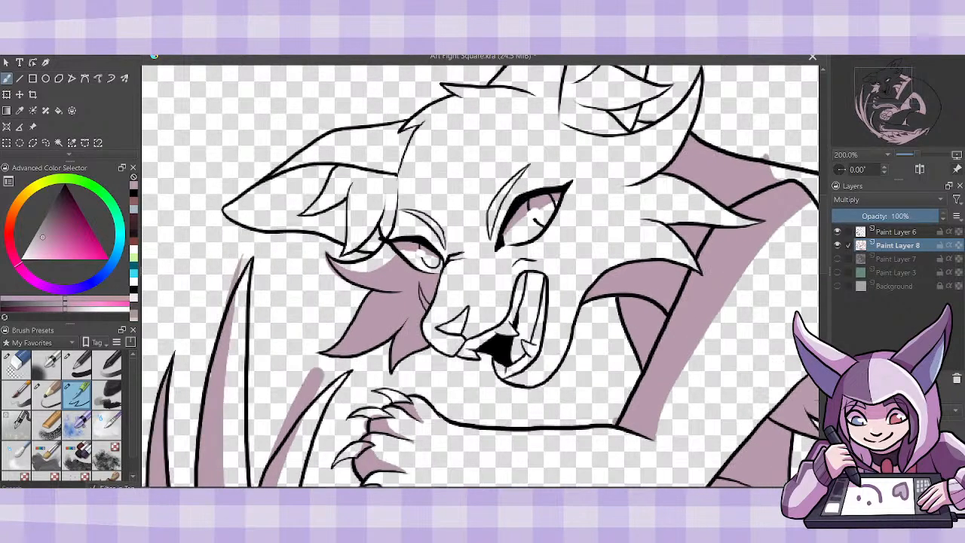
mouse_move(355, 185)
left_mouse_down()
mouse_move(370, 204)
mouse_move(345, 262)
left_mouse_up()
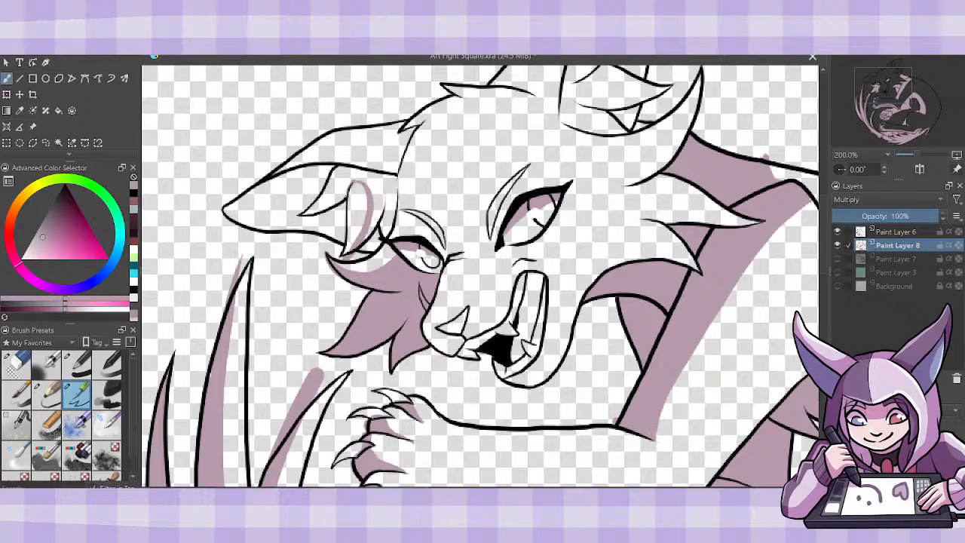
mouse_move(306, 215)
left_mouse_down()
mouse_move(331, 206)
mouse_move(342, 172)
left_mouse_up()
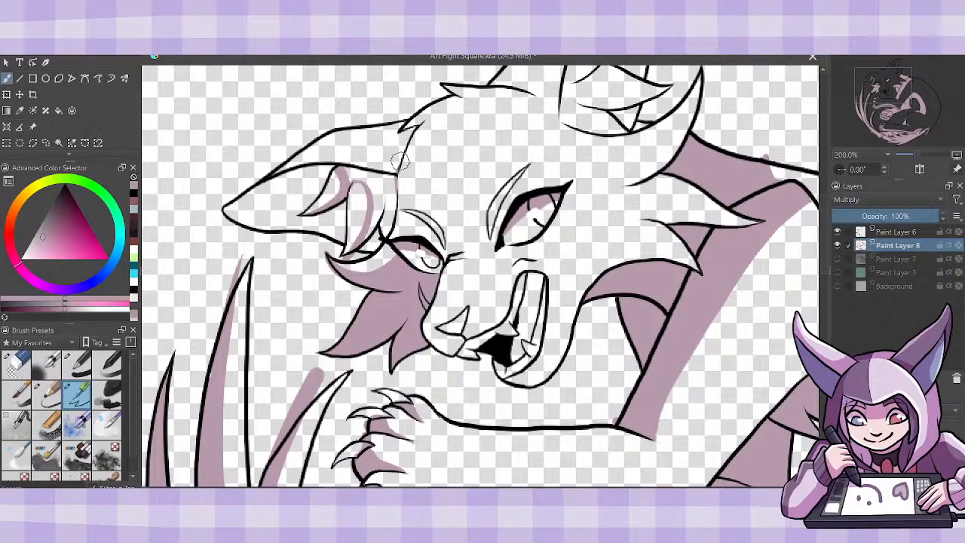
key("f")
left_click(393, 159)
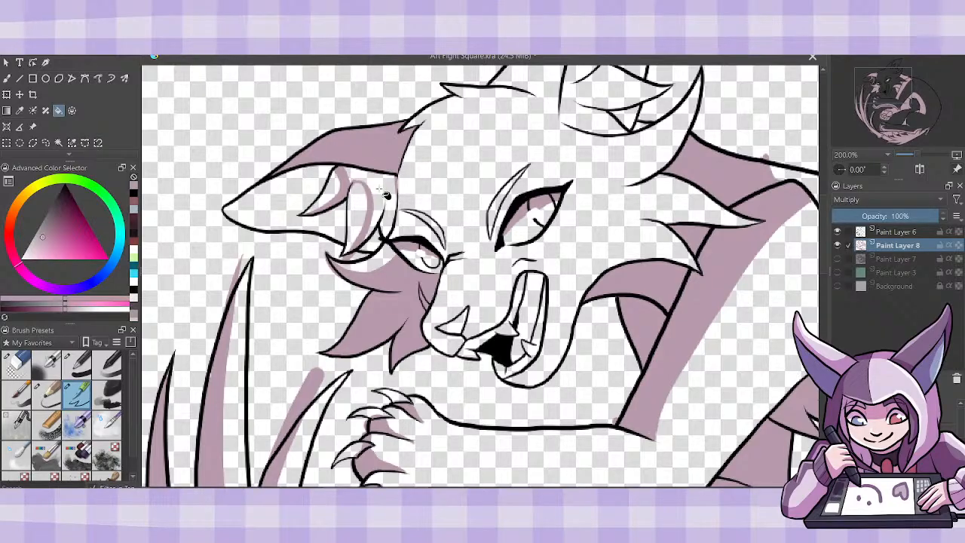
left_click(384, 193)
left_click(284, 215)
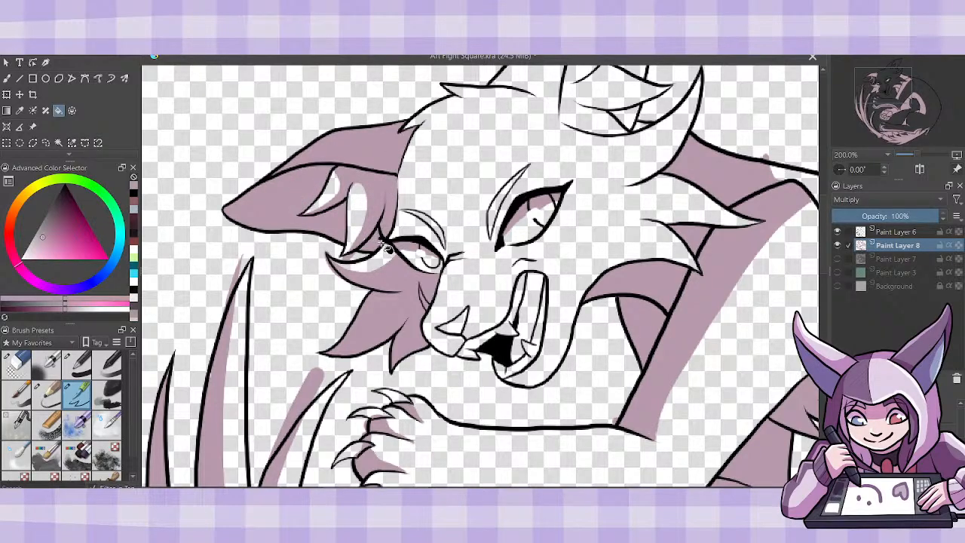
key("b")
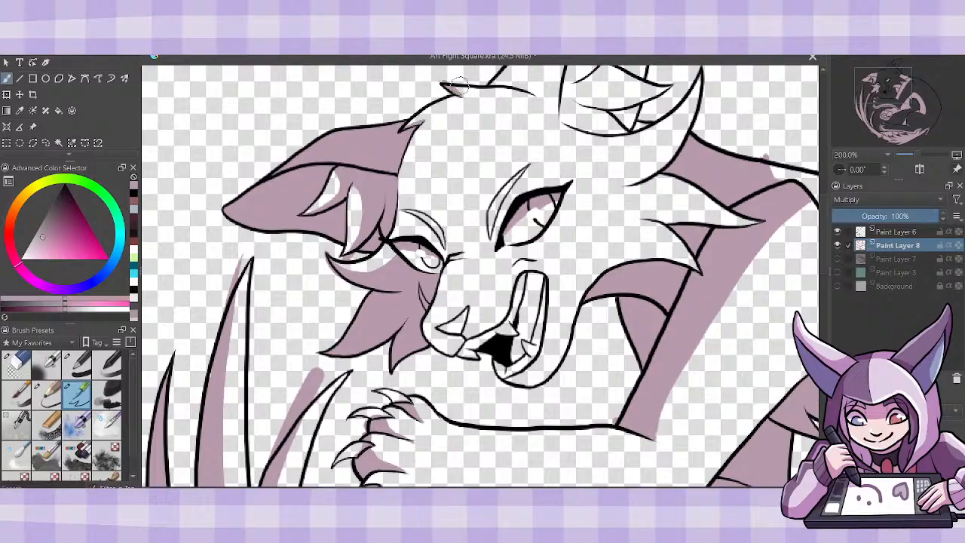
- Outline mauve shadow areas along the fur tufts and inner rim of the upright ear
left_click(823, 281)
left_click_drag(824, 279, 823, 175)
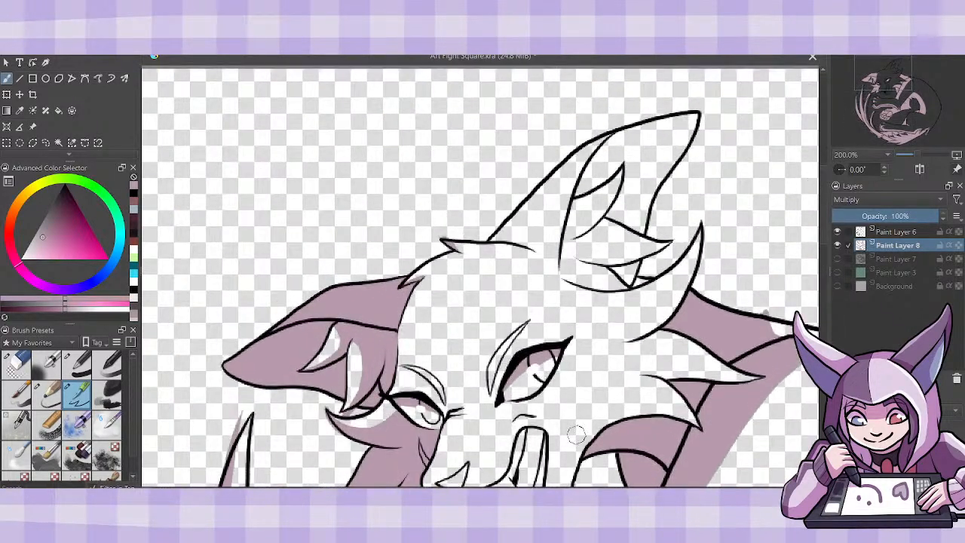
left_click_drag(411, 490, 455, 490)
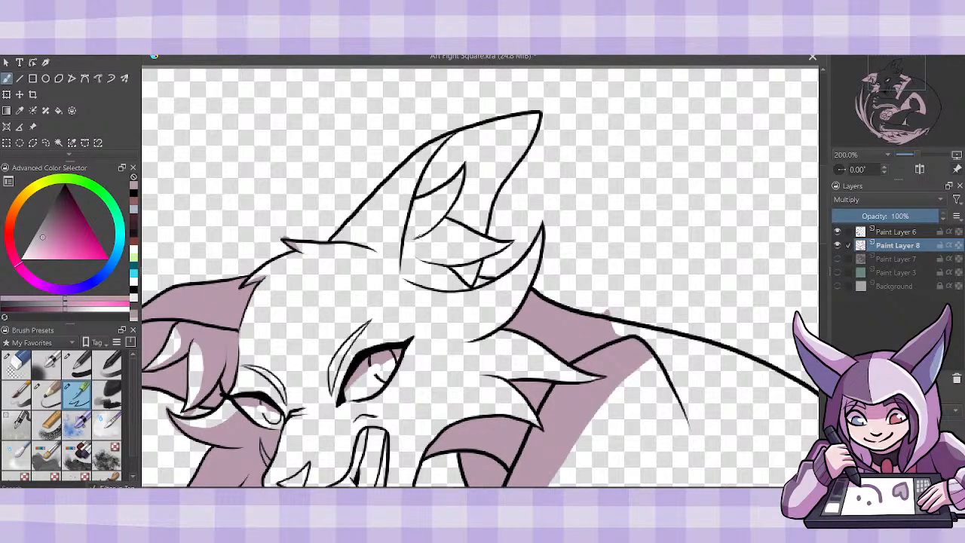
left_click_drag(419, 237, 458, 186)
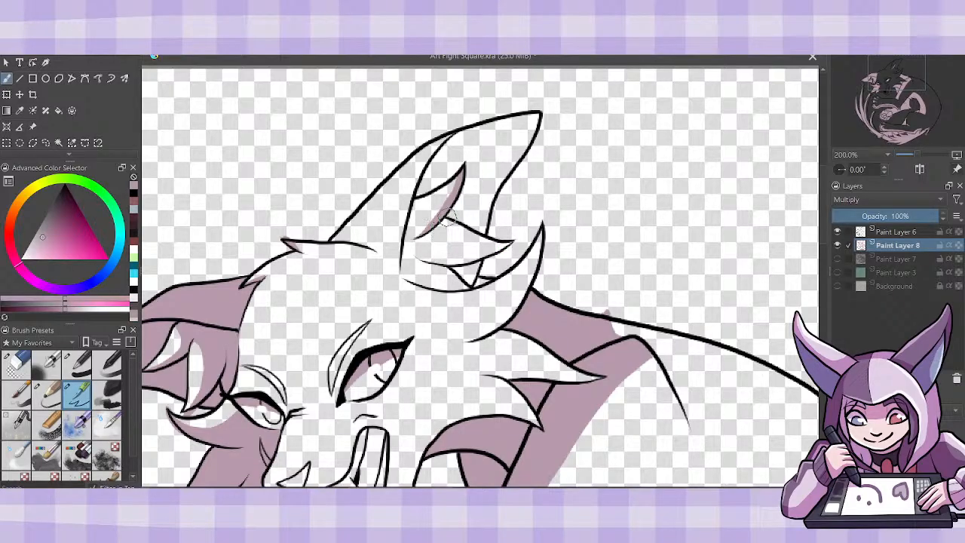
mouse_move(445, 220)
left_mouse_down()
mouse_move(453, 250)
mouse_move(507, 240)
left_mouse_up()
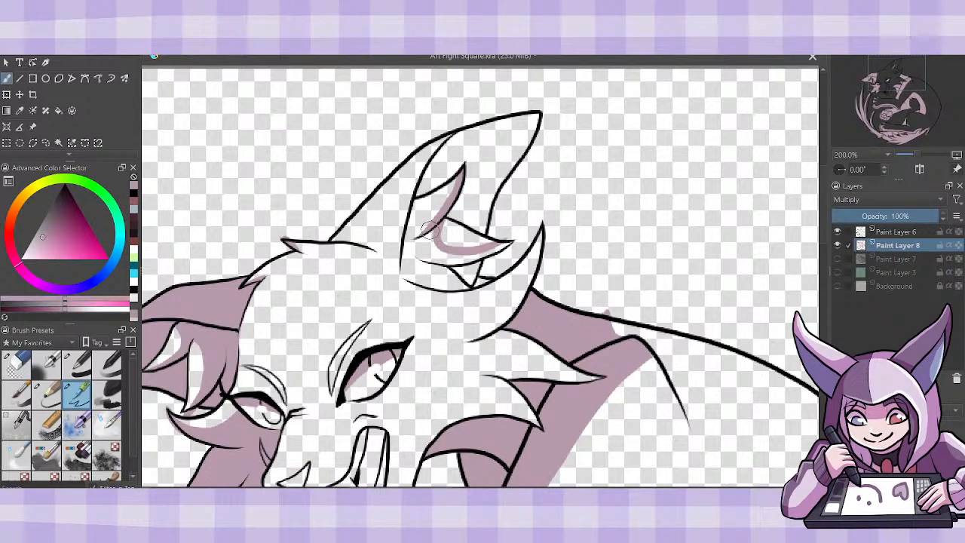
mouse_move(416, 238)
left_mouse_down()
mouse_move(430, 227)
mouse_move(411, 216)
mouse_move(408, 233)
mouse_move(409, 201)
mouse_move(413, 226)
left_mouse_up()
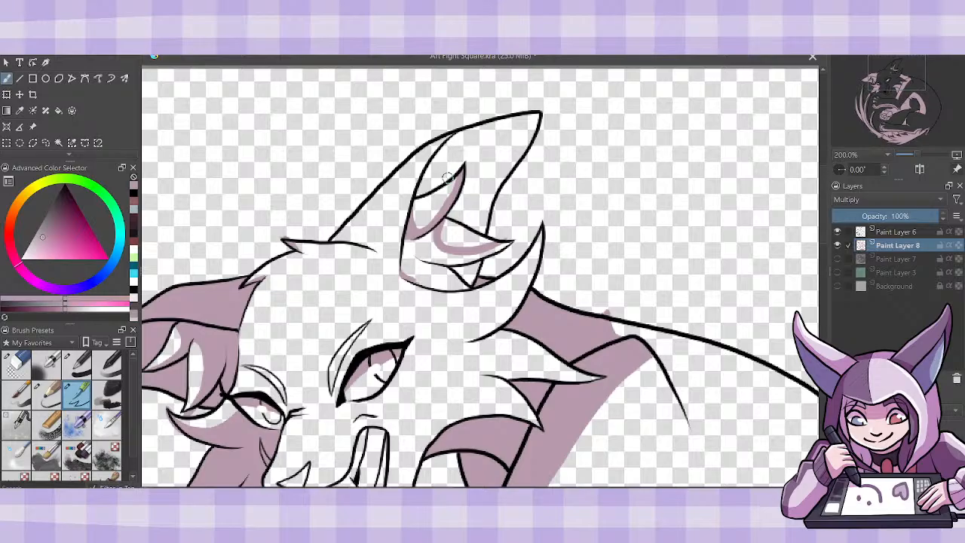
mouse_move(440, 187)
left_mouse_down()
mouse_move(447, 157)
mouse_move(483, 115)
left_mouse_up()
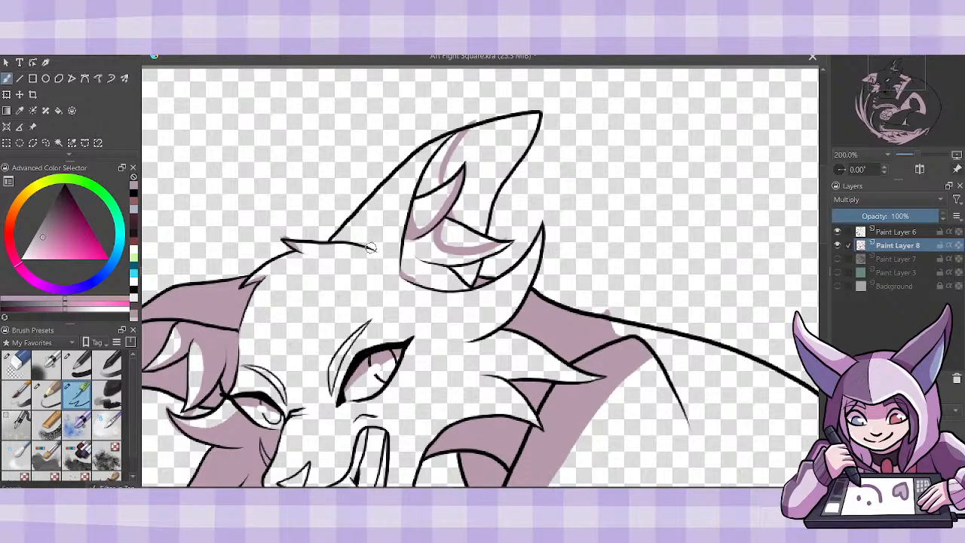
- Brush mauve at the outer base of the upright ear and fill the outlined inner-ear shadow areas
mouse_move(371, 247)
left_mouse_down()
mouse_move(348, 222)
mouse_move(349, 236)
mouse_move(336, 237)
left_mouse_up()
key("f")
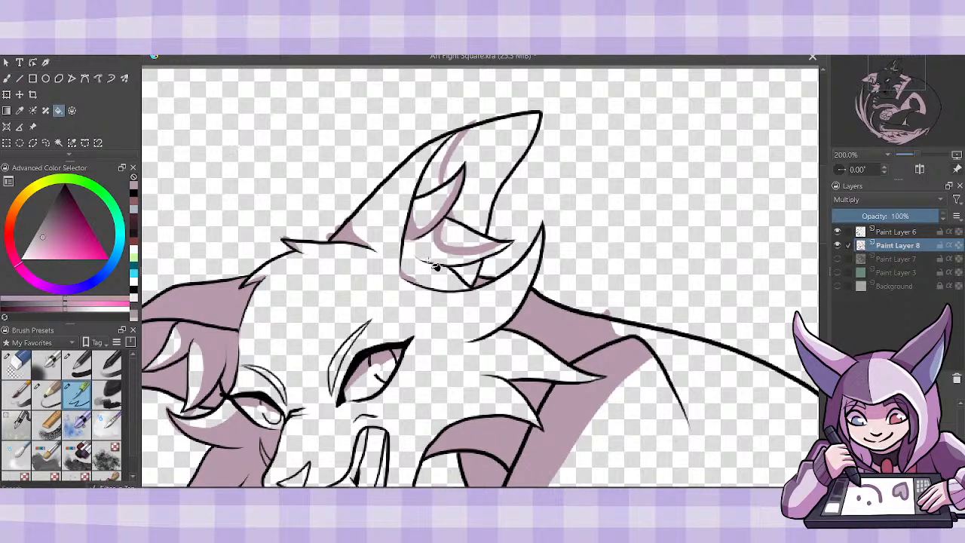
left_click(483, 278)
left_click(479, 276)
left_click(439, 187)
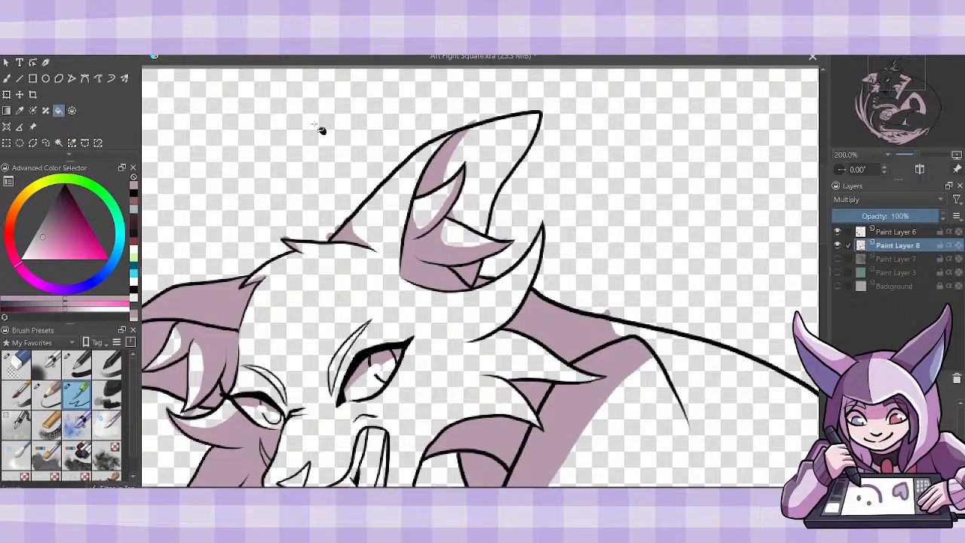
left_click(8, 79)
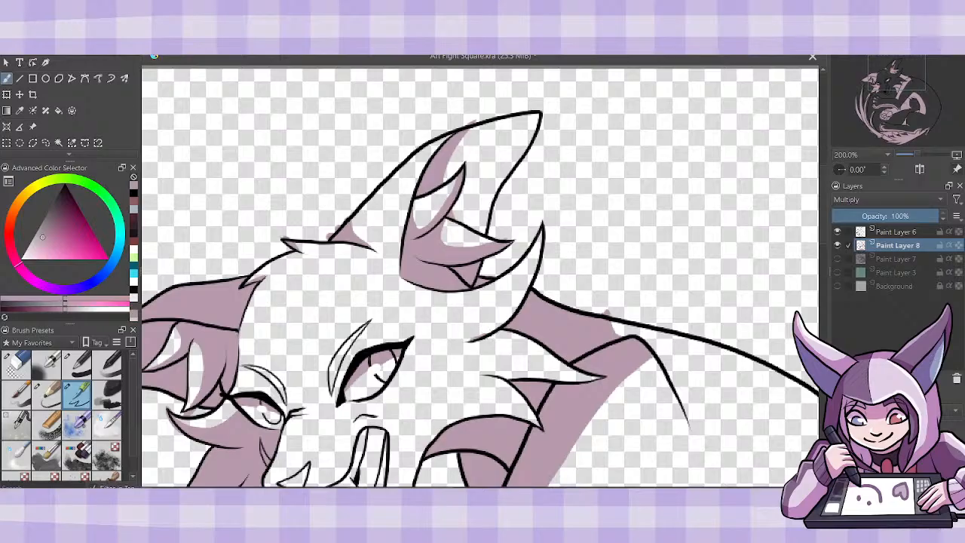
- Paint mauve shadows along the pointed fur tuft beneath the upright ear and the lower edges of the cheek tufts
mouse_move(463, 343)
left_mouse_down()
mouse_move(524, 293)
mouse_move(497, 323)
mouse_move(534, 263)
mouse_move(541, 226)
left_mouse_up()
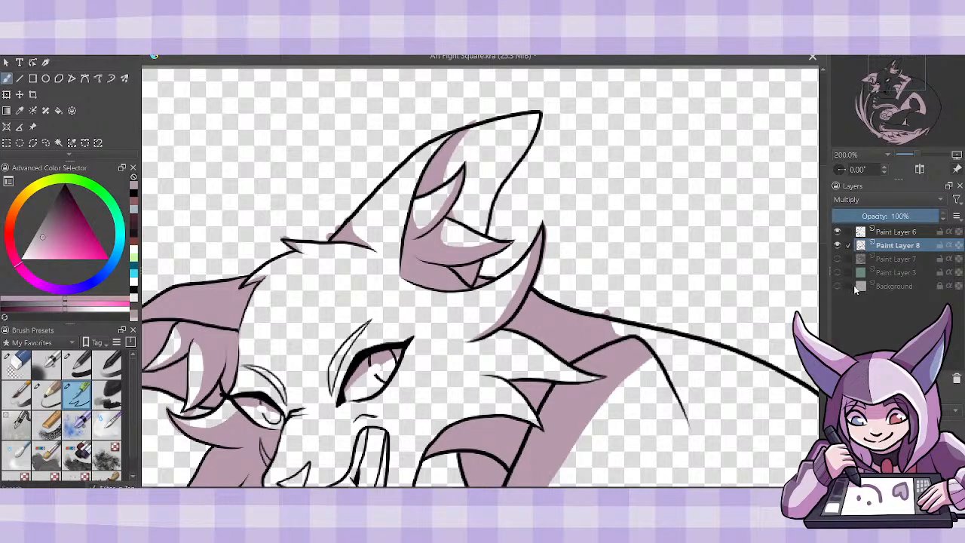
scroll(436, 312, "down", 4)
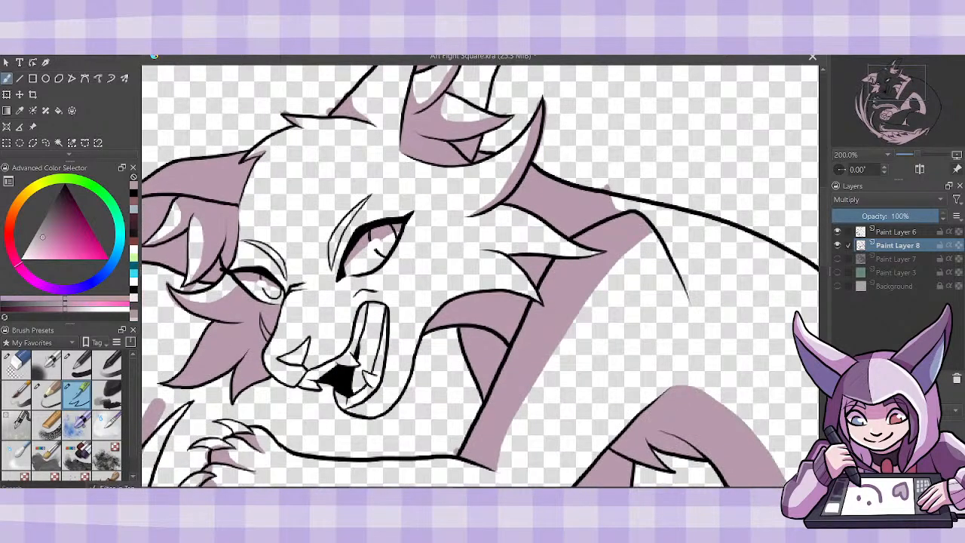
mouse_move(435, 312)
left_mouse_down()
mouse_move(467, 289)
mouse_move(521, 286)
mouse_move(541, 299)
mouse_move(483, 294)
left_mouse_up()
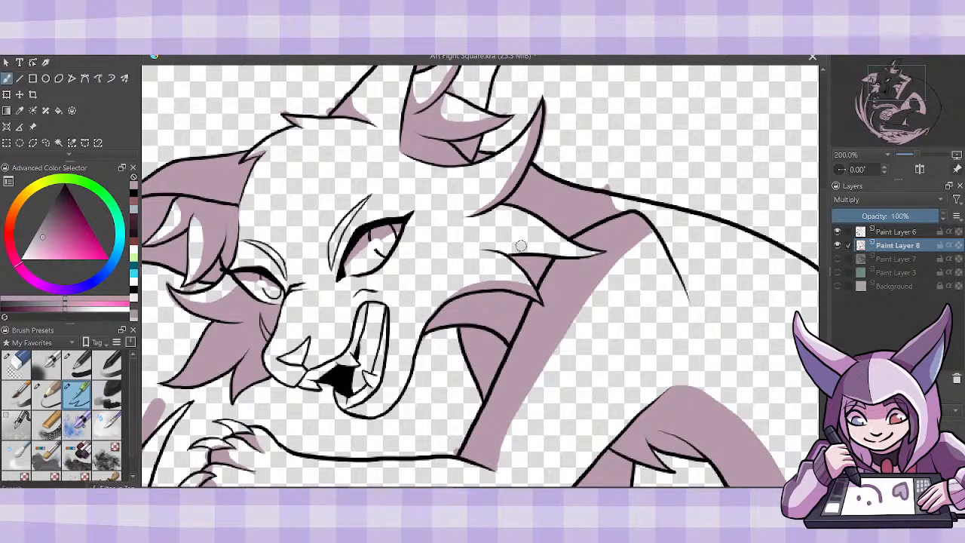
left_click_drag(487, 249, 602, 253)
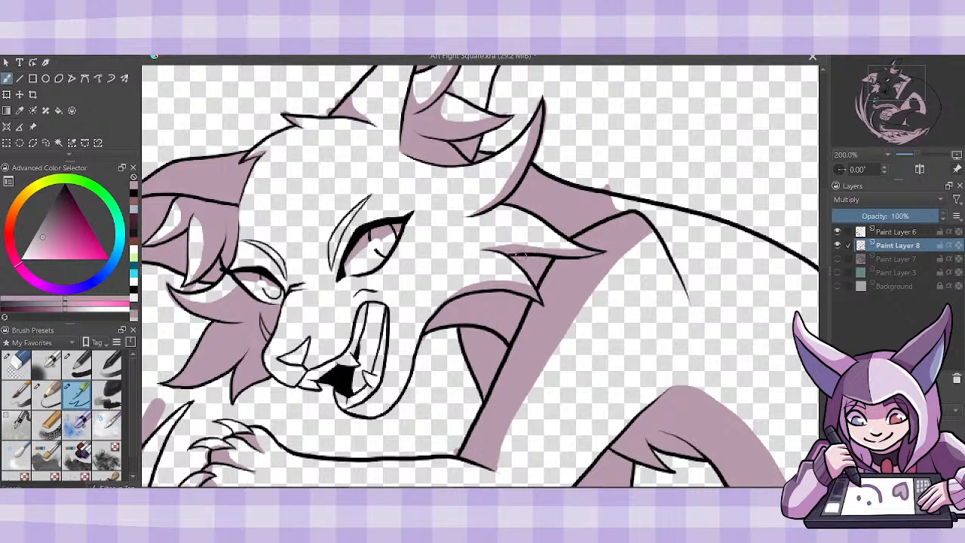
left_click_drag(519, 262, 509, 254)
- Brush mauve inside the open mouth on Paint Layer 8 and touch up the lower mouth's linework on Paint Layer 6
left_click_drag(362, 330, 366, 307)
left_click_drag(363, 368, 367, 365)
left_click(897, 233)
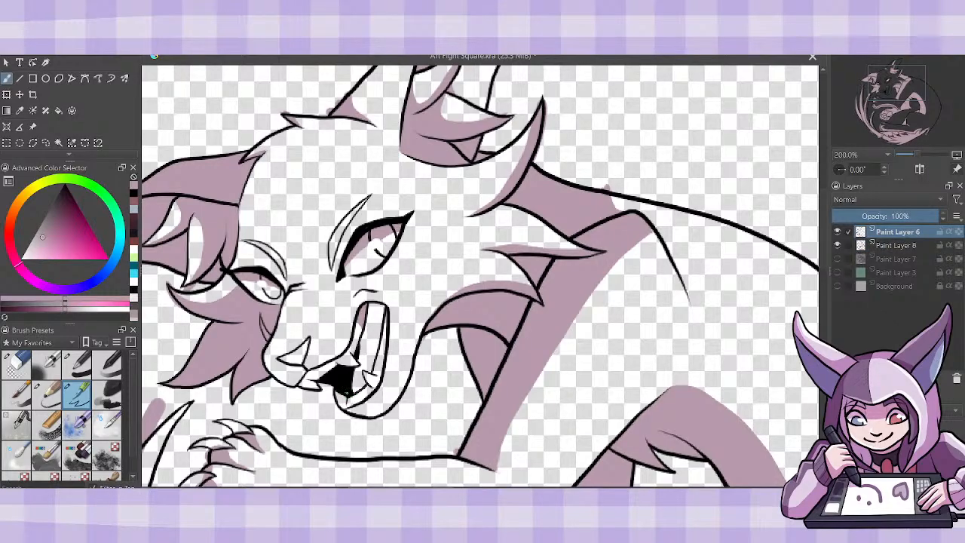
left_click_drag(349, 394, 358, 354)
- Show Paint Layer 7, touch up the lower mouth beside the teeth with white, and hide that layer again
left_click(890, 260)
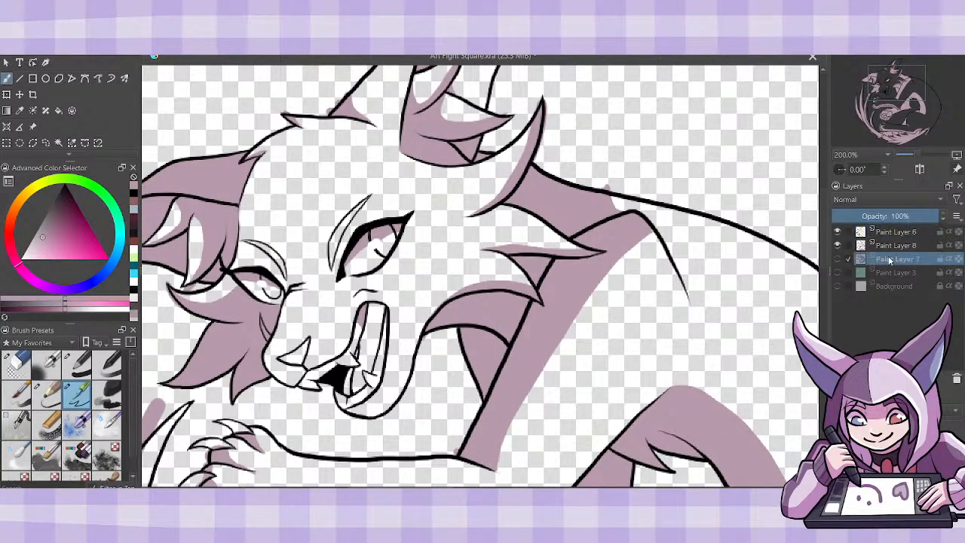
left_click(838, 259)
left_click(134, 249)
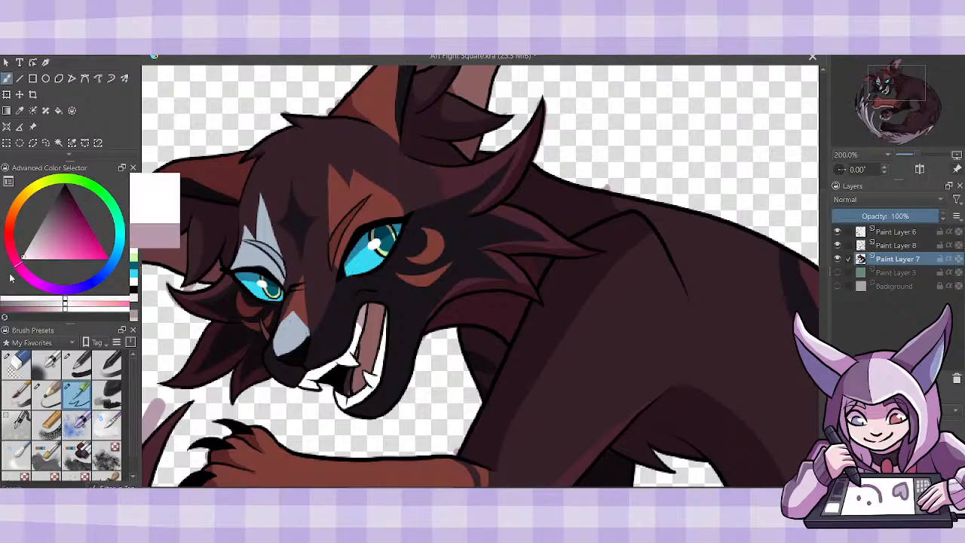
left_click_drag(352, 395, 353, 368)
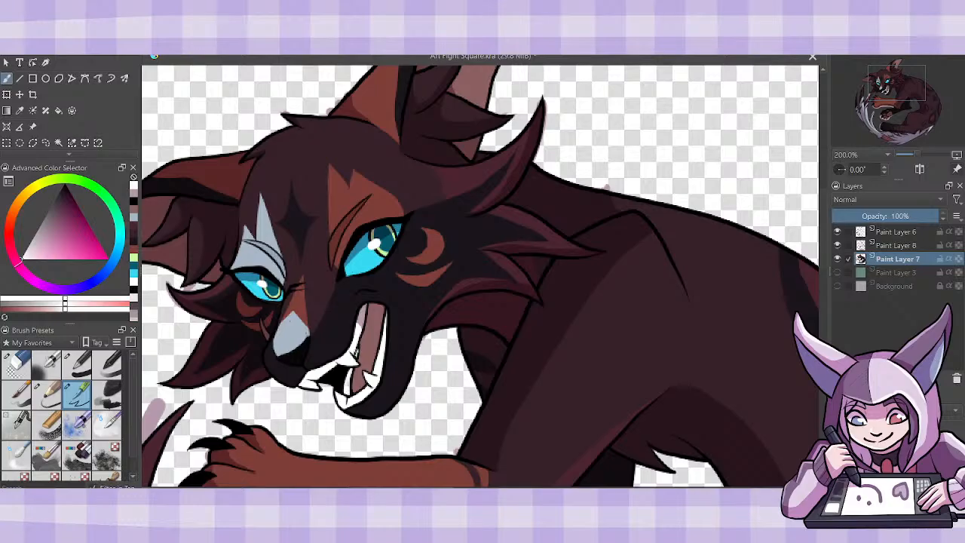
left_click(897, 245)
left_click(836, 259)
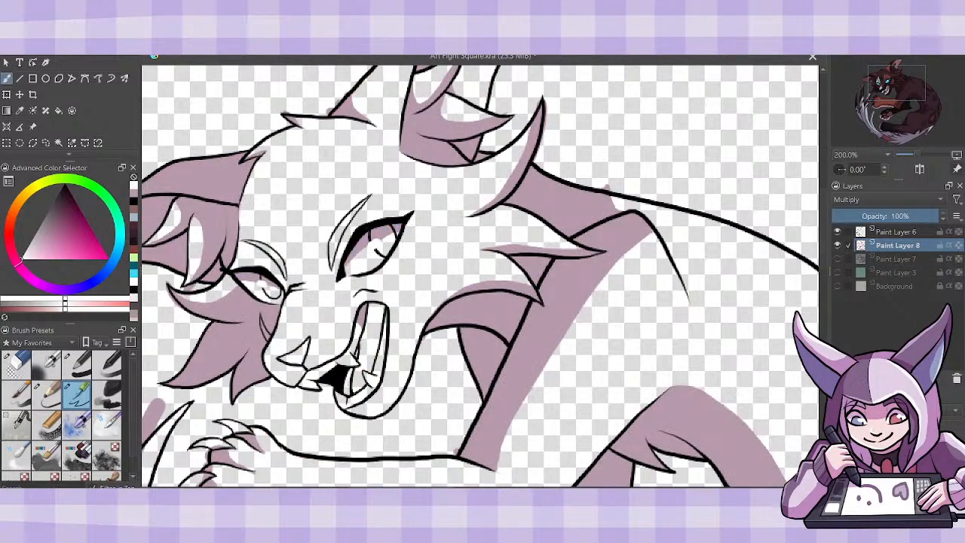
- Paint mauve shadows over the inside of the mouth and across the back behind the raised shoulder on Paint Layer 8
left_click(43, 237)
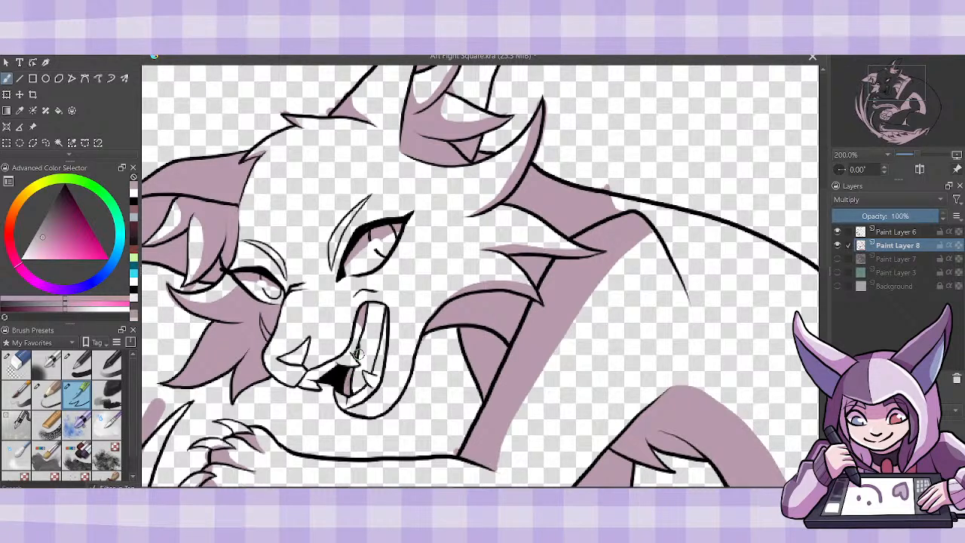
mouse_move(374, 338)
left_mouse_down()
mouse_move(363, 340)
mouse_move(371, 304)
left_mouse_up()
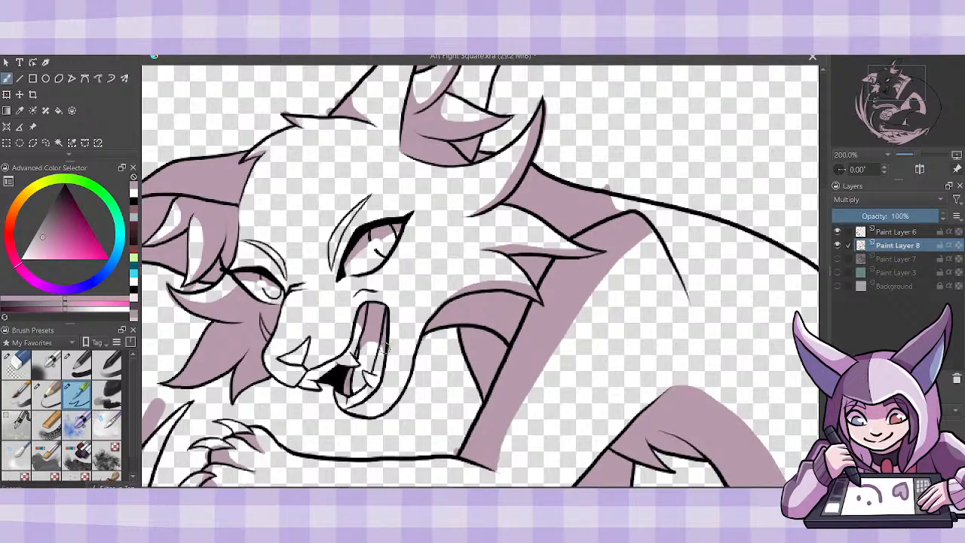
left_click_drag(370, 356, 378, 348)
left_click_drag(685, 289, 671, 210)
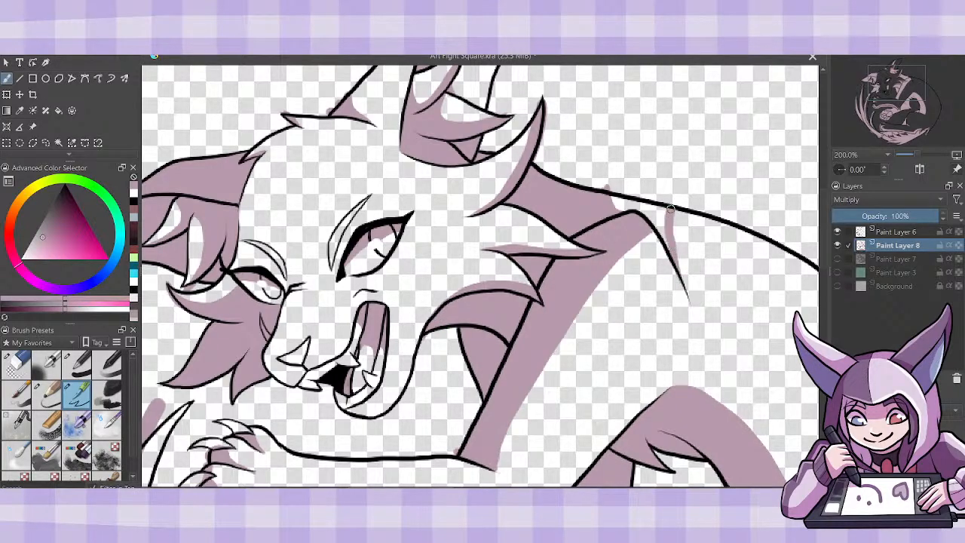
mouse_move(670, 249)
left_mouse_down()
mouse_move(653, 211)
mouse_move(663, 206)
mouse_move(616, 207)
mouse_move(620, 214)
left_mouse_up()
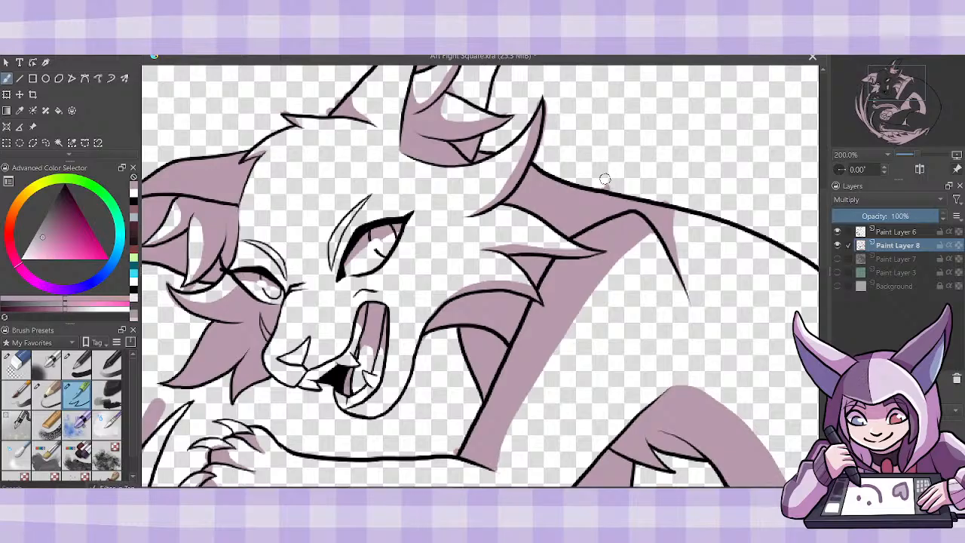
- Show the flat colors, merge Paint Layer 8's shadows down into Paint Layer 7, and add a new paint layer above it
key("minus")
key("minus")
key("minus")
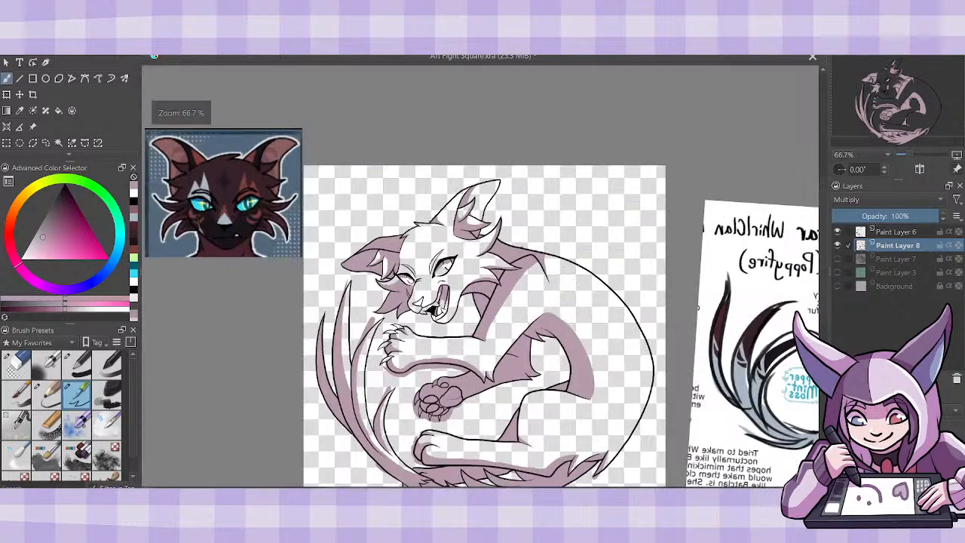
scroll(822, 263, "down", 3)
left_click(837, 259)
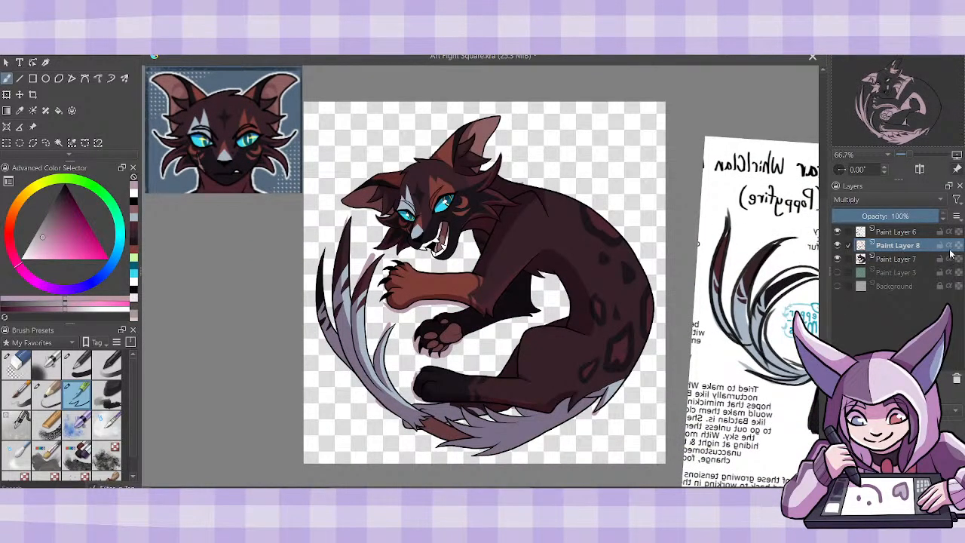
key("ctrl+e")
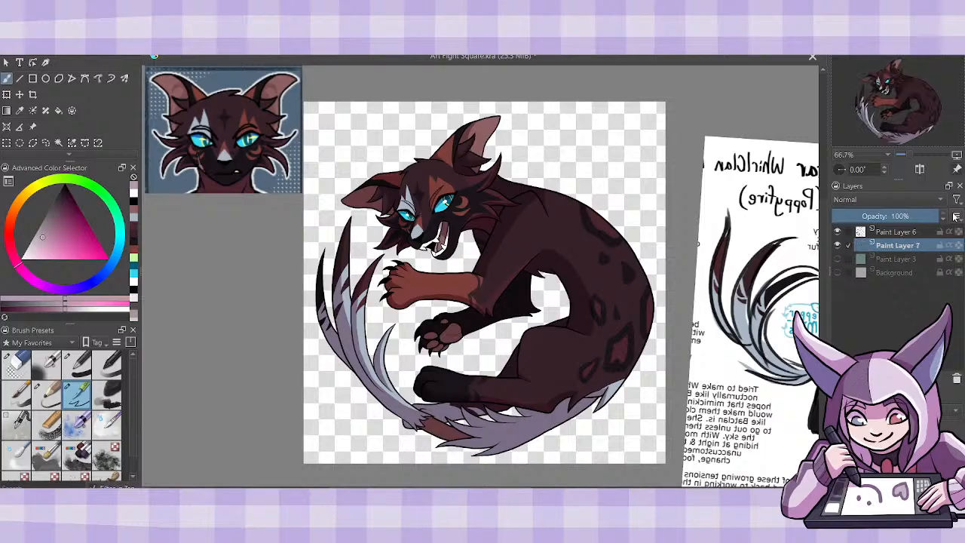
key("Insert")
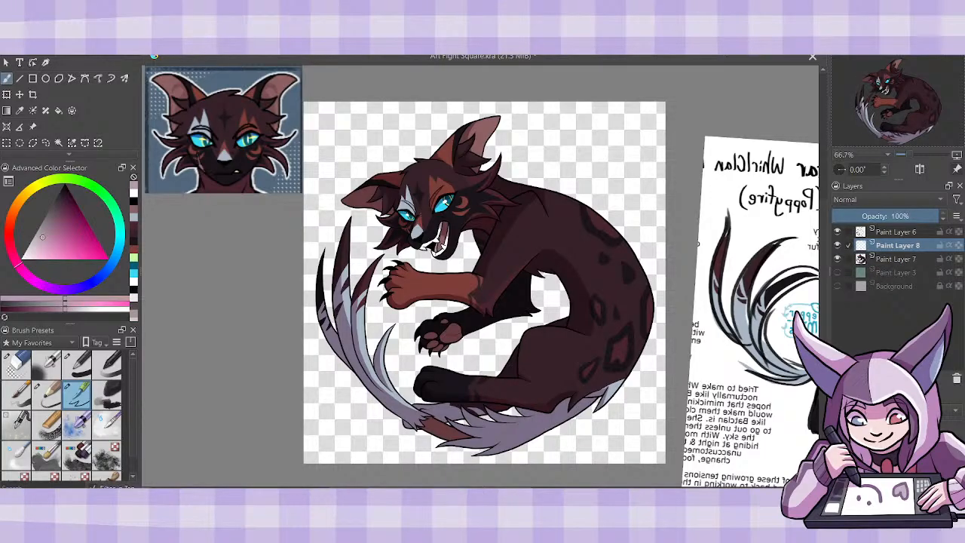
- Paint a thin white highlight along the inner edge of the tallest tail strand on the new Paint Layer 8
key("ctrl+plus")
key("ctrl+plus")
key("ctrl+plus")
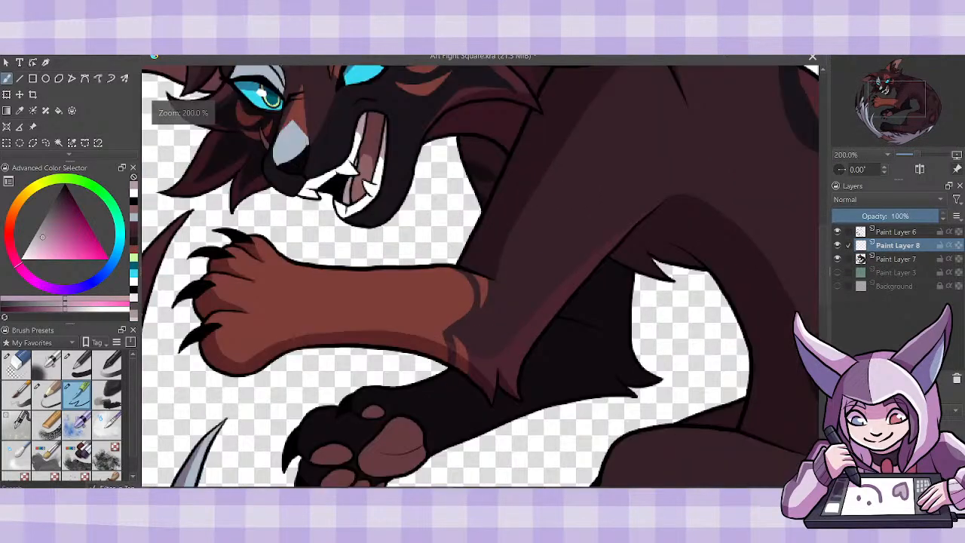
left_click_drag(446, 491, 374, 490)
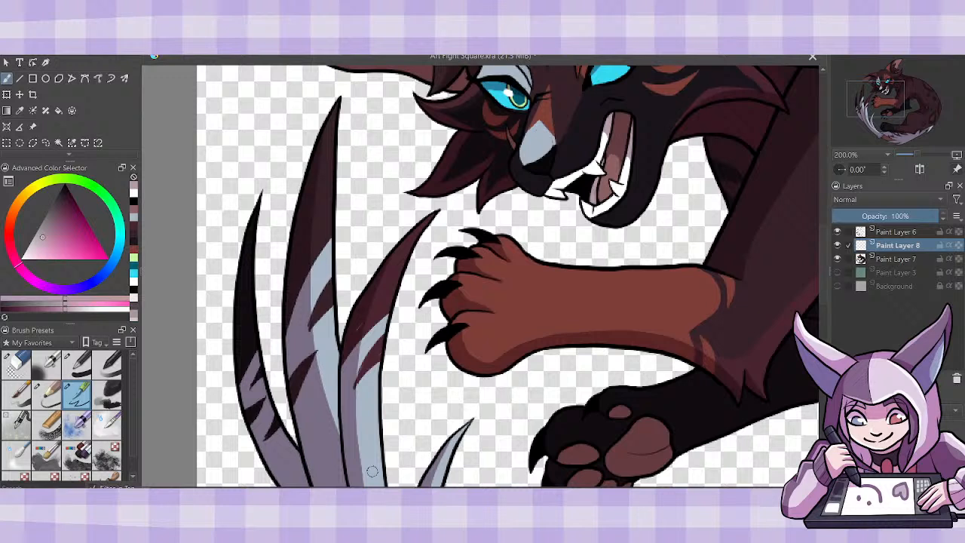
left_click(51, 240)
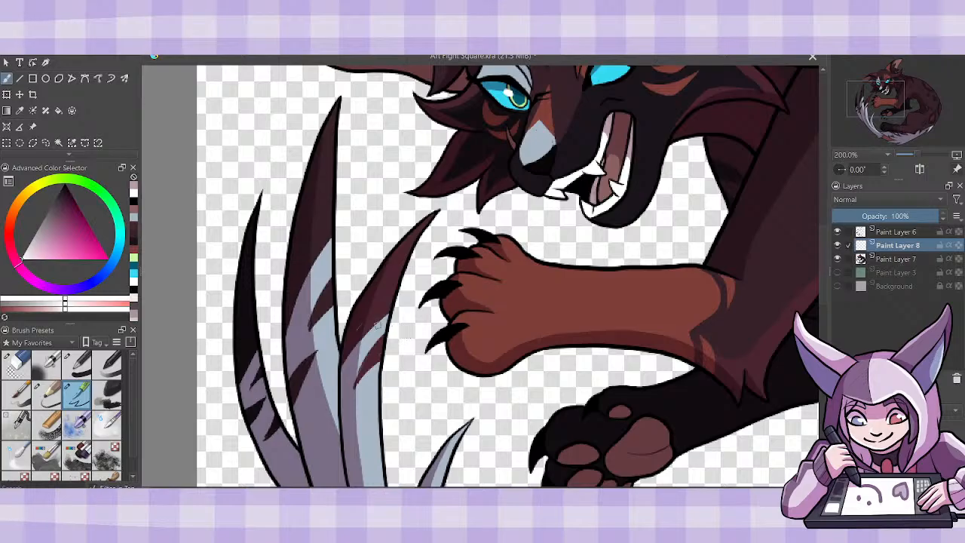
left_click_drag(339, 353, 332, 287)
left_click_drag(332, 329, 339, 95)
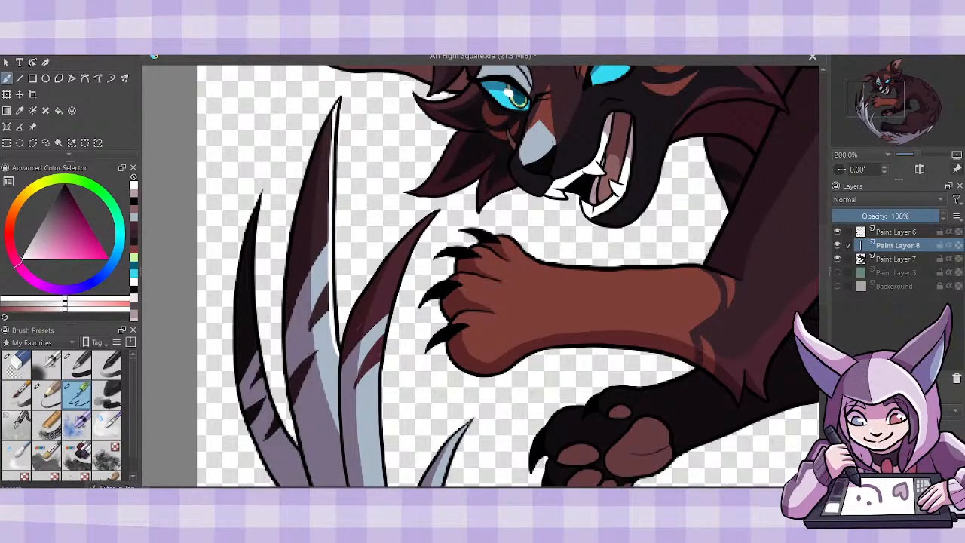
scroll(822, 310, "down", 5)
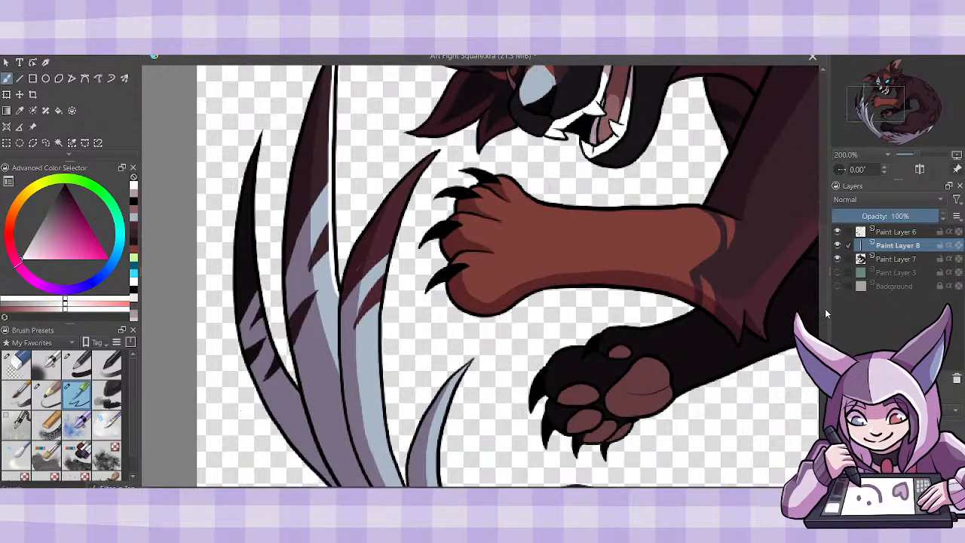
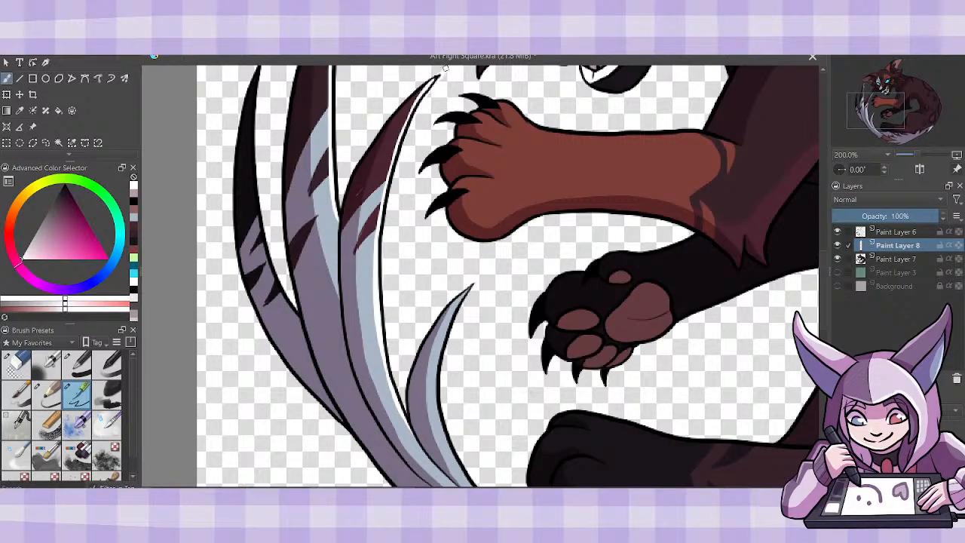
- Save the drawing and paint a thin white highlight along the inner edge of the smallest tail strand
key("ctrl+s")
scroll(823, 279, "down", 3)
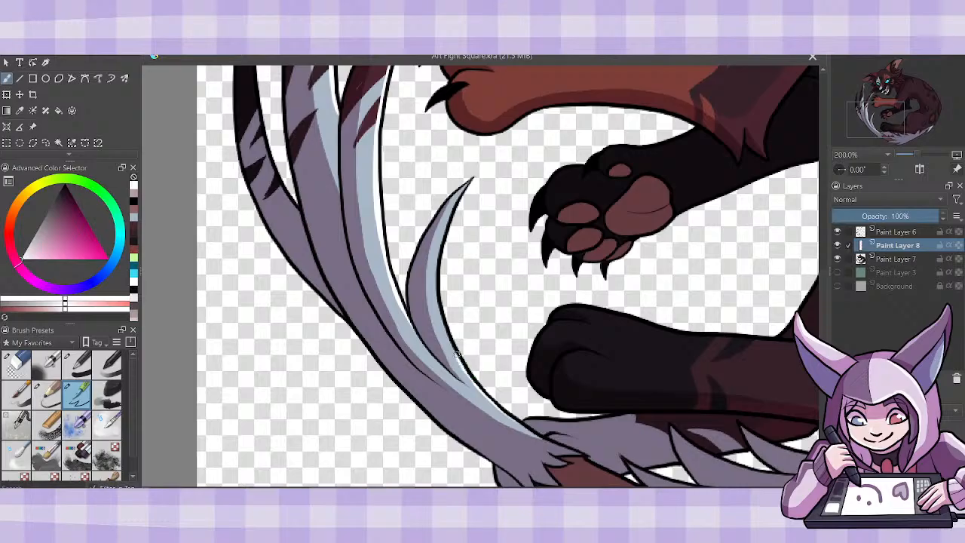
mouse_move(457, 354)
left_mouse_down()
mouse_move(436, 290)
mouse_move(443, 234)
mouse_move(437, 270)
mouse_move(437, 254)
mouse_move(469, 181)
left_mouse_up()
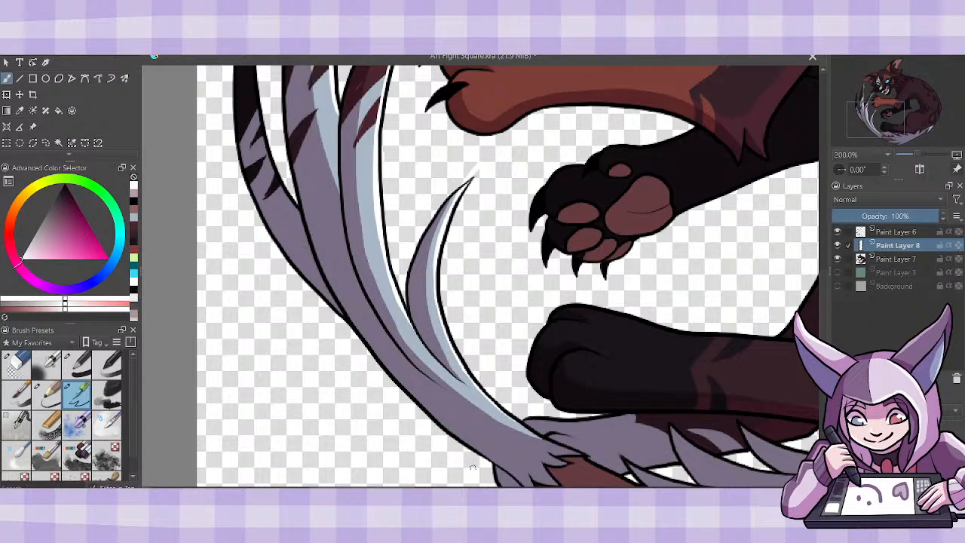
- Paint white highlights on the black hind paw's toes and along the upper edge of the lower hind leg
left_click_drag(420, 490, 500, 491)
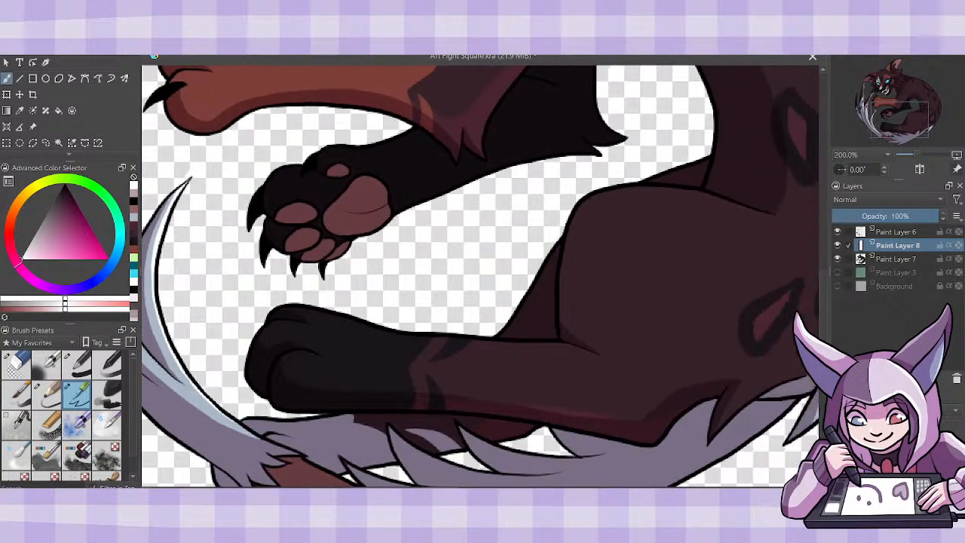
left_click_drag(283, 356, 321, 358)
mouse_move(309, 323)
left_mouse_down()
mouse_move(262, 328)
mouse_move(301, 308)
mouse_move(279, 306)
mouse_move(389, 330)
left_mouse_up()
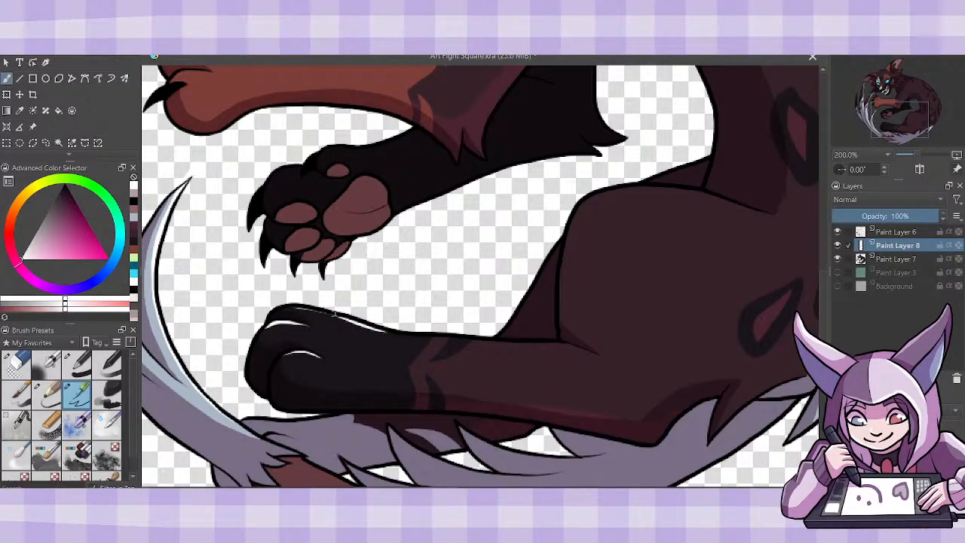
left_click_drag(293, 307, 435, 334)
left_click_drag(378, 330, 455, 337)
mouse_move(595, 354)
left_mouse_down()
mouse_move(590, 330)
mouse_move(574, 350)
mouse_move(534, 345)
left_mouse_up()
left_click_drag(439, 337, 579, 348)
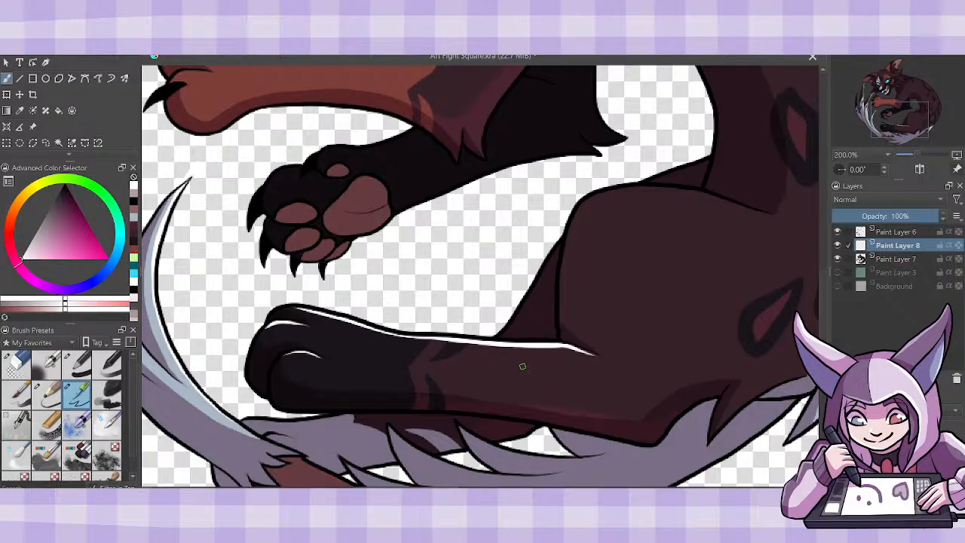
- Paint a white highlight up the front of the hind thigh and over its upper edge into the flank
mouse_move(558, 330)
left_mouse_down()
mouse_move(570, 230)
mouse_move(586, 199)
left_mouse_up()
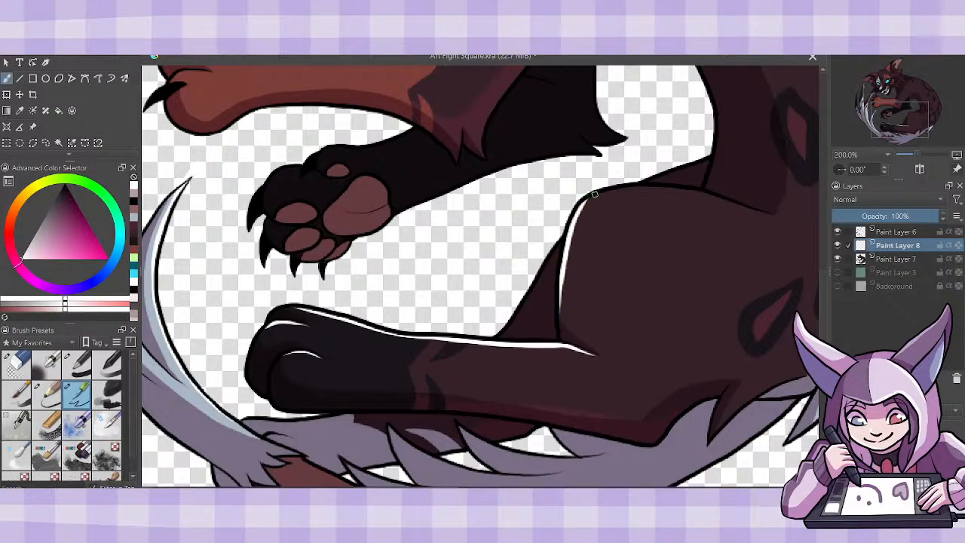
left_click_drag(780, 462, 511, 462)
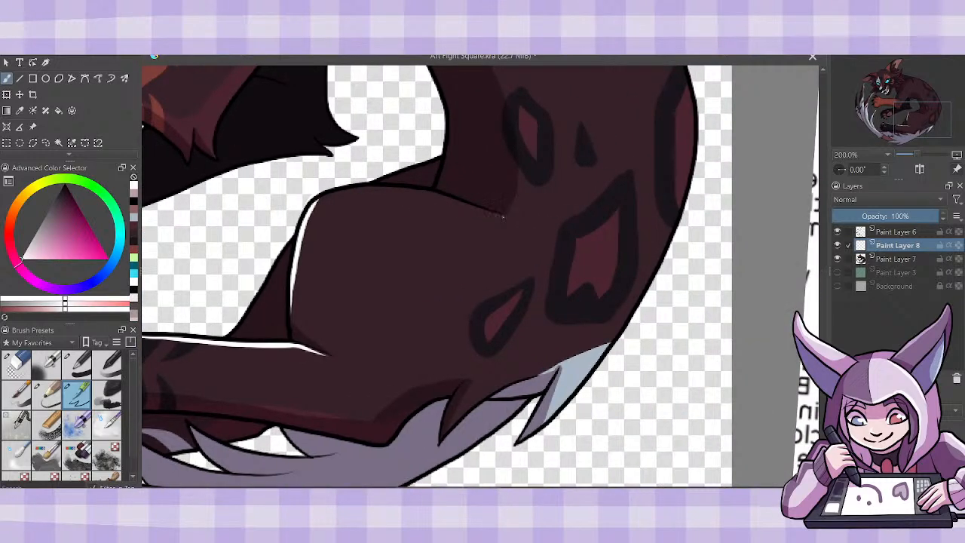
left_click_drag(502, 215, 428, 193)
mouse_move(315, 202)
left_mouse_down()
mouse_move(383, 190)
mouse_move(437, 195)
left_mouse_up()
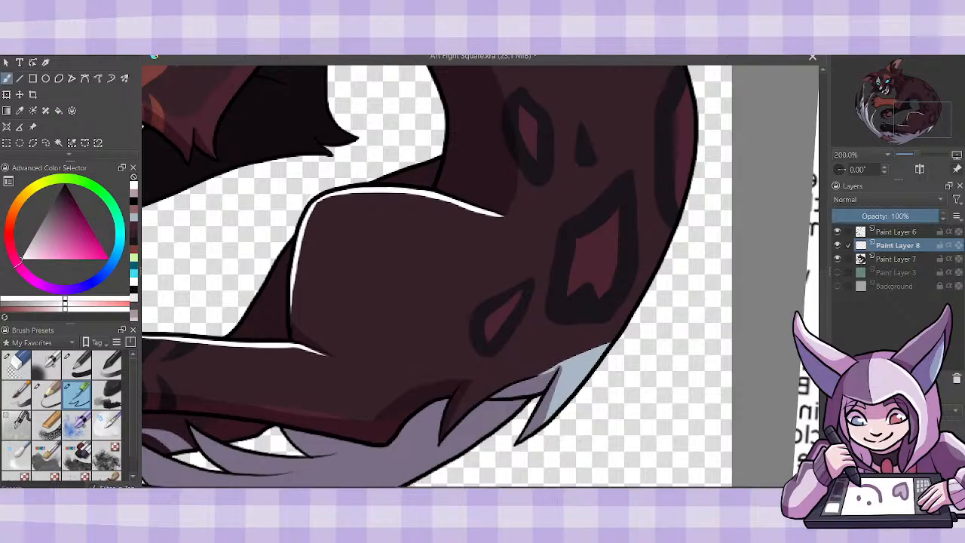
- Paint a thin white highlight along the edge of the dark fur tuft where the thigh meets the pale tail fur
scroll(480, 275, "up", 2)
scroll(480, 275, "down", 4)
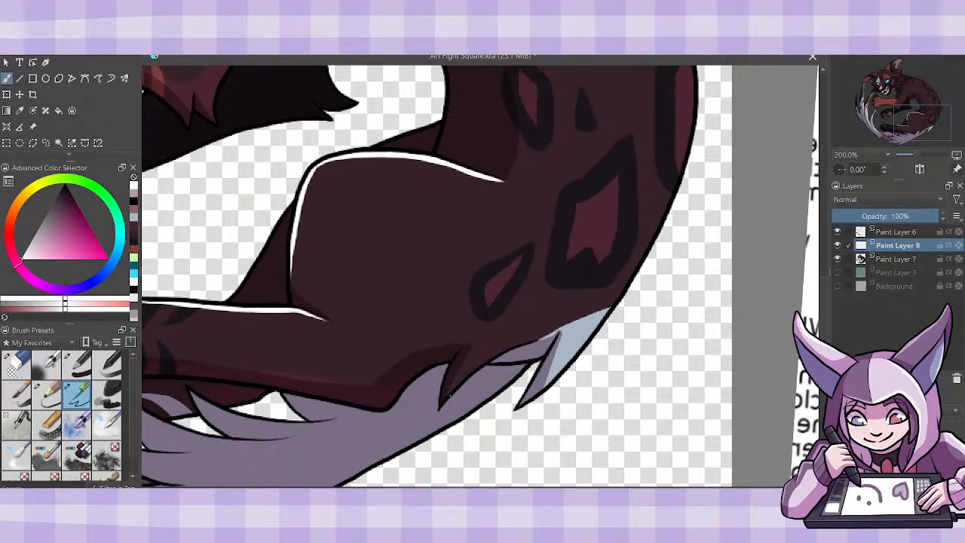
mouse_move(452, 390)
left_mouse_down()
mouse_move(497, 351)
mouse_move(534, 339)
left_mouse_up()
key("ctrl+z")
mouse_move(454, 391)
left_mouse_down()
mouse_move(469, 371)
mouse_move(532, 341)
left_mouse_up()
left_click_drag(479, 365, 538, 337)
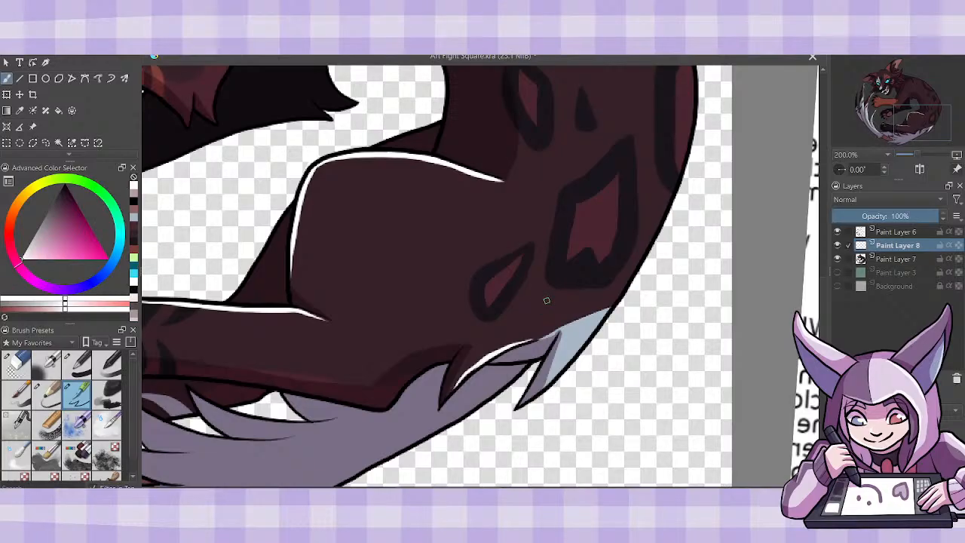
- Paint a white highlight along the outer edge of the rump, from the pale tail fur upward
scroll(436, 275, "up", 3)
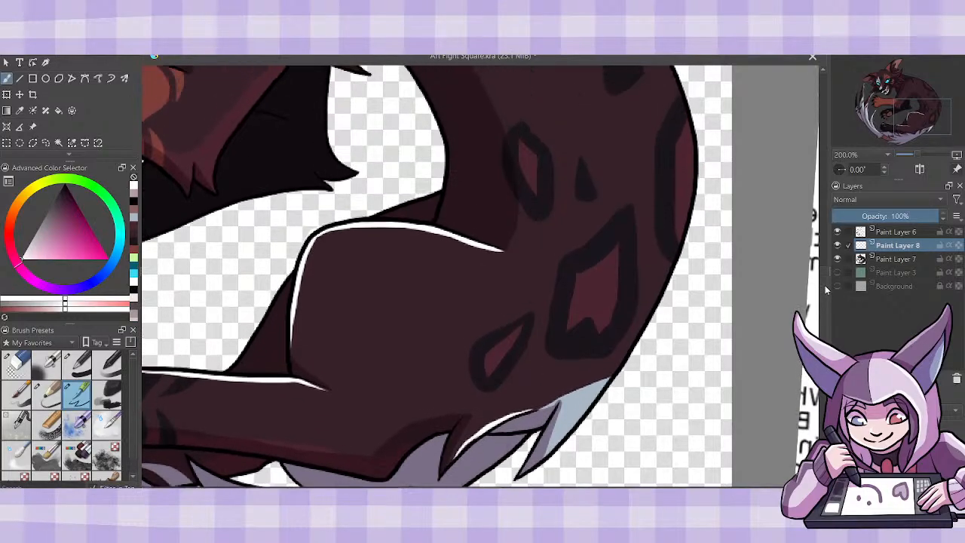
mouse_move(553, 454)
left_mouse_down()
mouse_move(631, 350)
mouse_move(666, 282)
left_mouse_up()
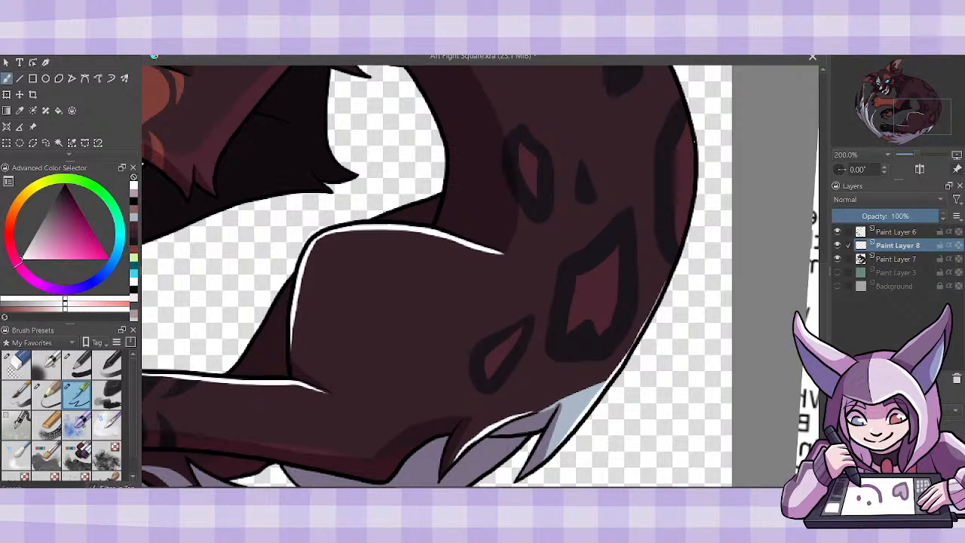
mouse_move(693, 142)
left_mouse_down()
mouse_move(682, 223)
mouse_move(603, 397)
left_mouse_up()
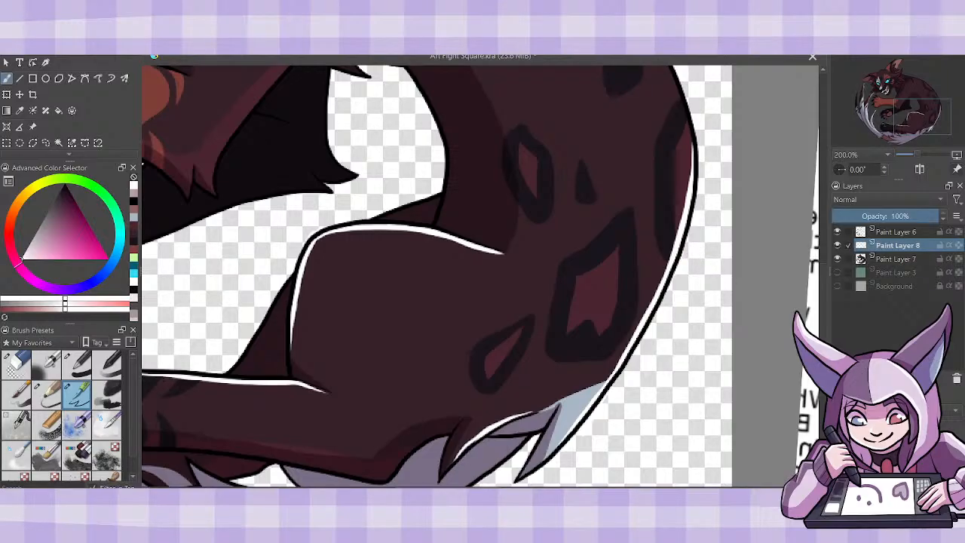
- Extend and thicken the white highlight along the outer curve of the lower back, past the dark spots
left_click_drag(825, 283, 825, 248)
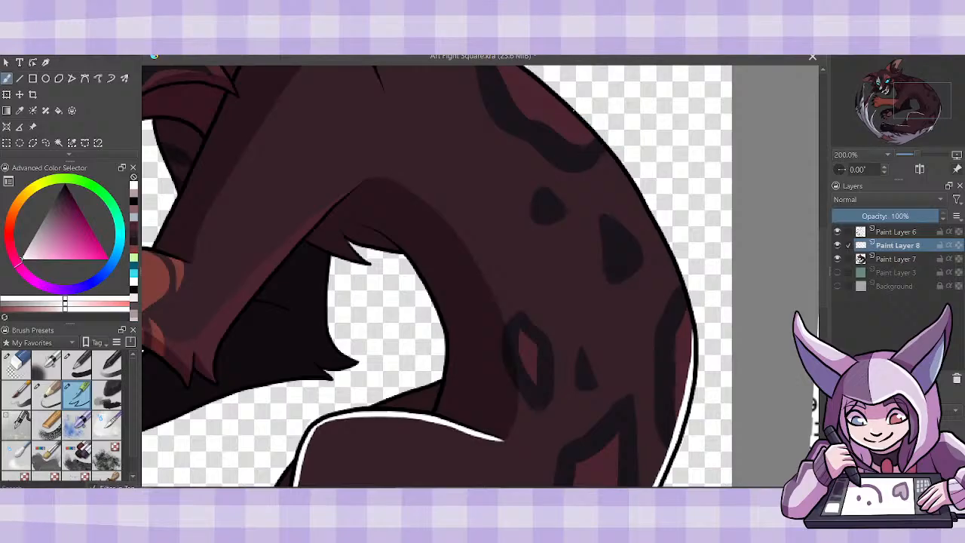
left_click_drag(581, 120, 644, 214)
left_click_drag(618, 171, 681, 292)
left_click_drag(640, 200, 692, 329)
left_click_drag(682, 291, 692, 345)
left_click_drag(686, 307, 689, 376)
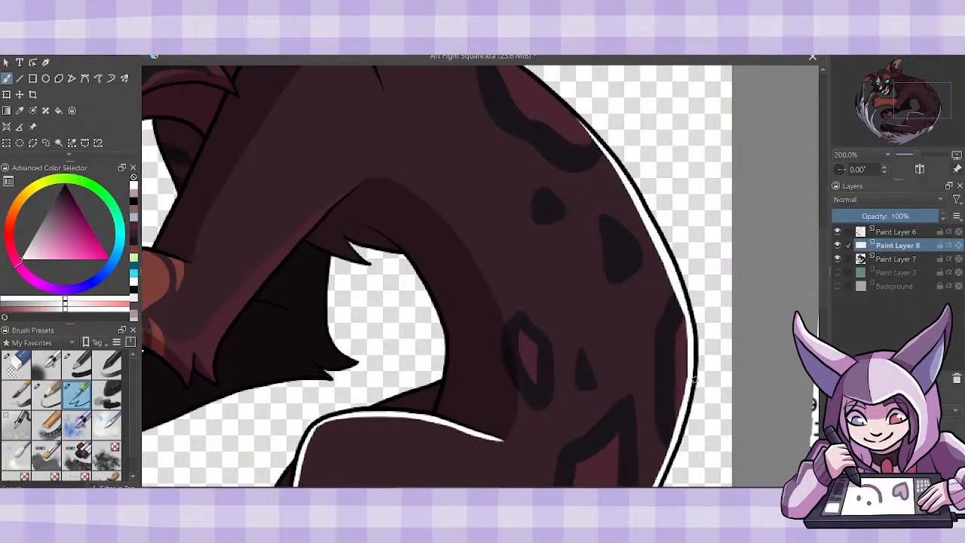
- Continue the white rim highlight along the upper back from behind the shoulder down to the existing highlight
left_click_drag(824, 283, 827, 260)
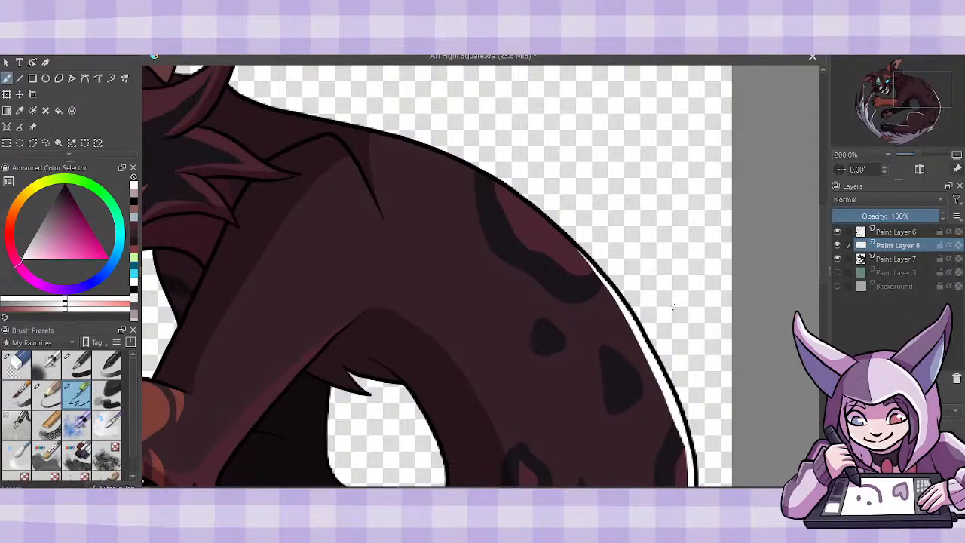
mouse_move(382, 132)
left_mouse_down()
mouse_move(492, 182)
mouse_move(575, 240)
left_mouse_up()
left_click_drag(456, 159, 589, 266)
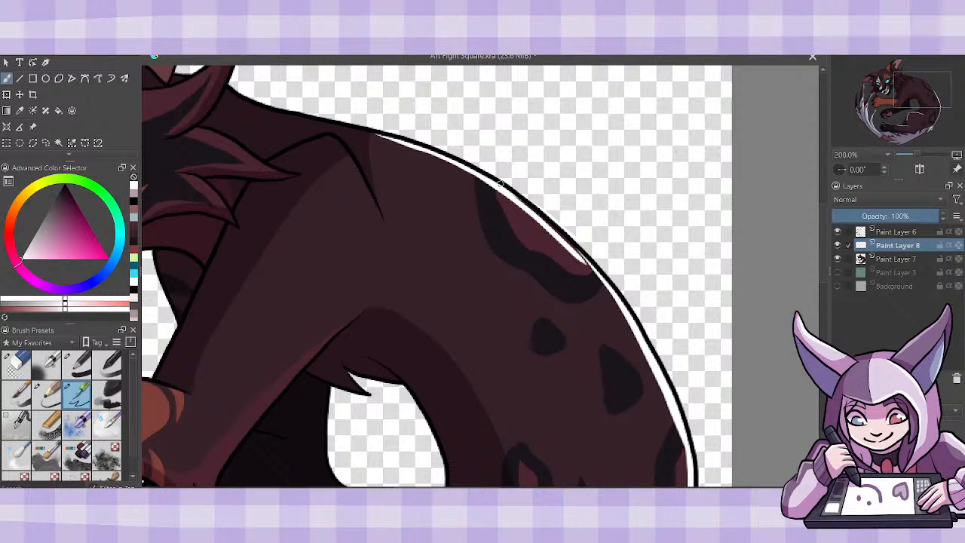
left_click_drag(501, 184, 627, 306)
mouse_move(572, 249)
left_mouse_down()
mouse_move(631, 316)
mouse_move(663, 387)
left_mouse_up()
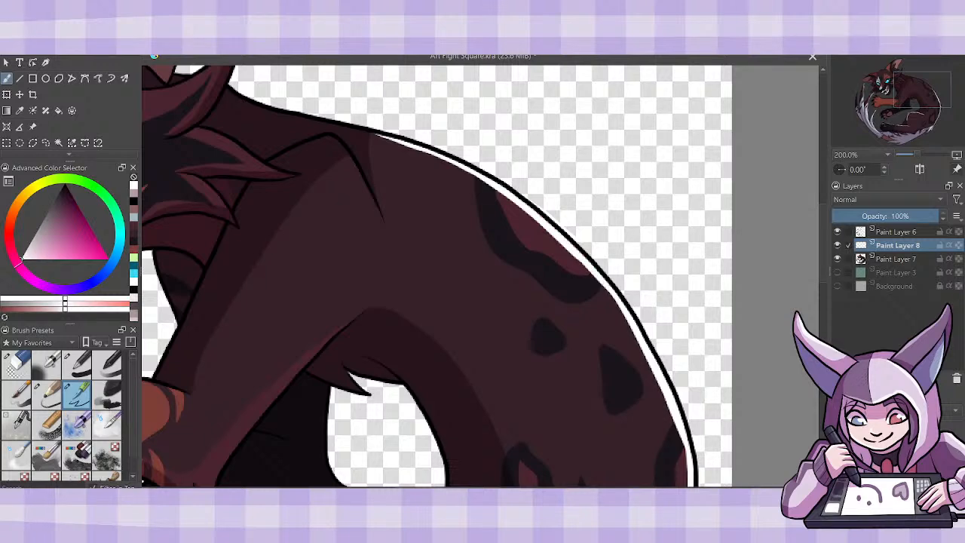
- Paint white highlights along the back edge of the raised foreleg and on its elbow fur tufts
scroll(480, 276, "left", 5)
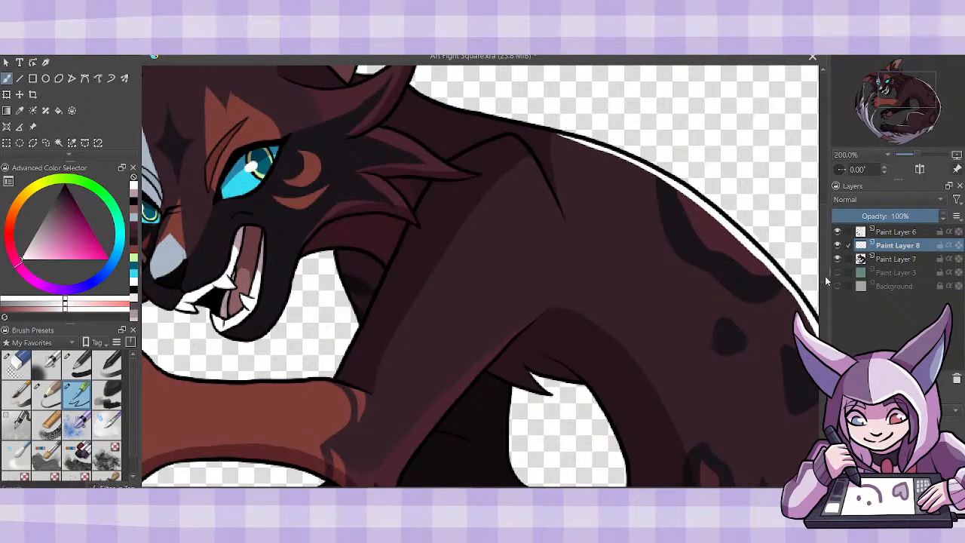
scroll(826, 287, "down", 3)
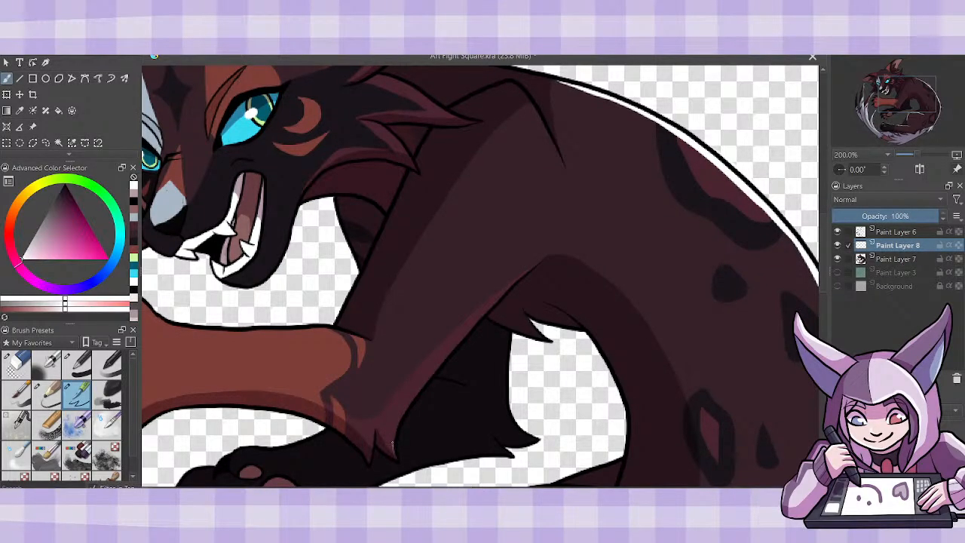
mouse_move(392, 455)
left_mouse_down()
mouse_move(400, 415)
mouse_move(420, 385)
mouse_move(543, 259)
left_mouse_up()
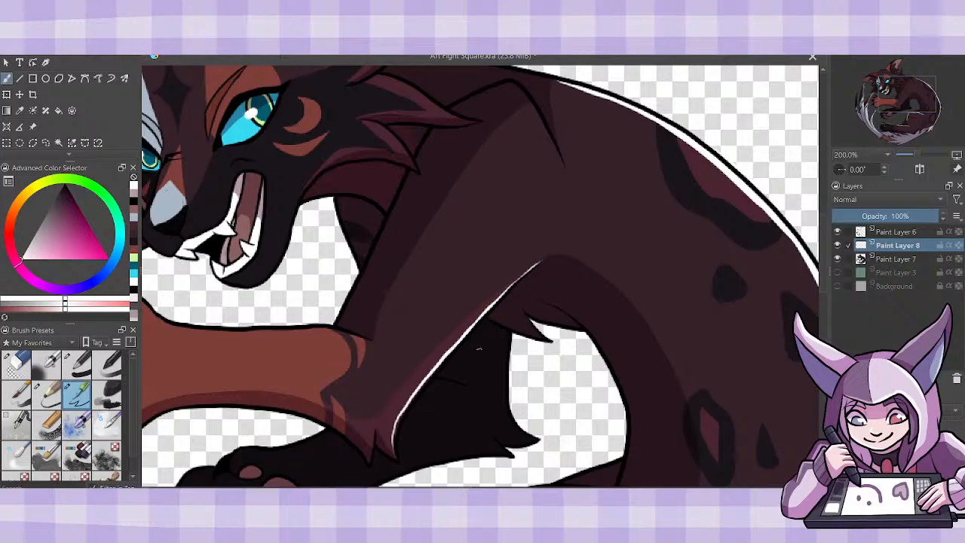
left_click_drag(403, 416, 393, 440)
left_click_drag(372, 448, 374, 430)
- Paint a short tapered white highlight along the shoulder blade line, redoing the stroke until it fits
left_click_drag(532, 107, 569, 181)
key("ctrl+z")
left_click_drag(532, 106, 569, 175)
key("ctrl+z")
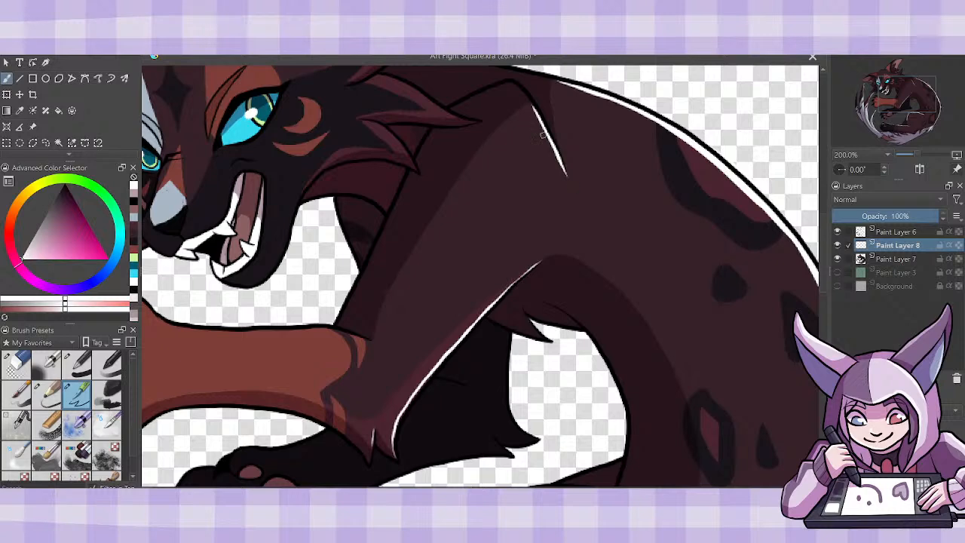
key("ctrl+z")
- Paint a white highlight along the upper edge of the outstretched orange foreleg, from the paw to the elbow crease
left_click_drag(443, 491, 362, 491)
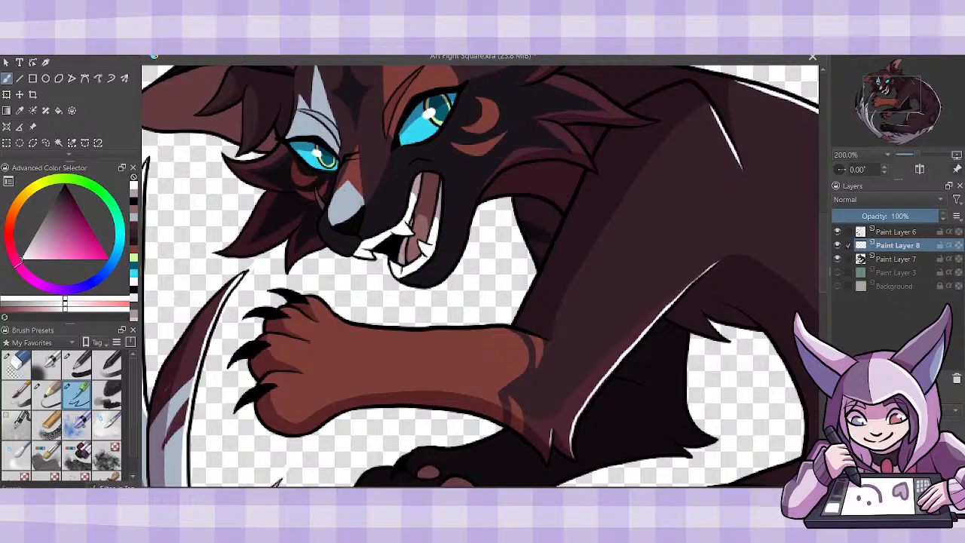
mouse_move(307, 296)
left_mouse_down()
mouse_move(368, 329)
mouse_move(436, 332)
left_mouse_up()
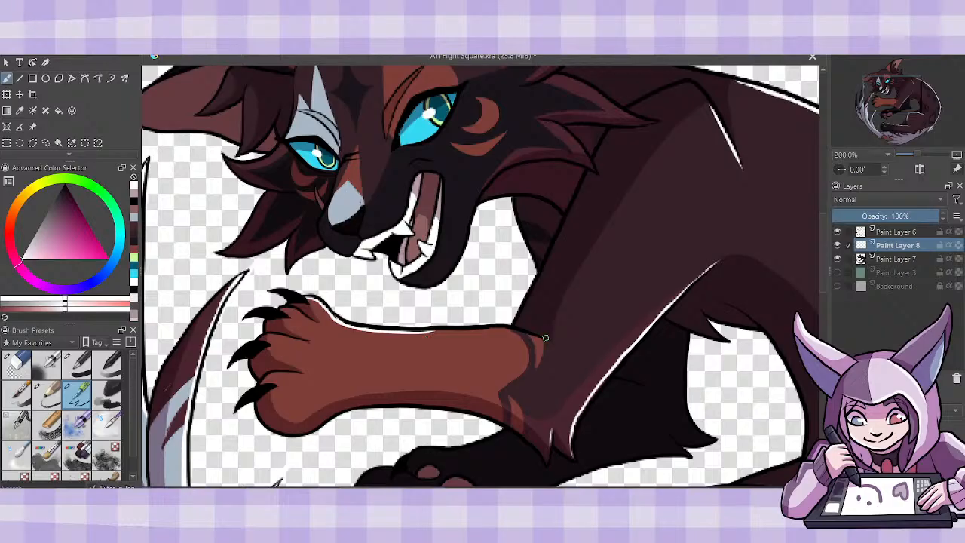
left_click_drag(543, 339, 491, 328)
mouse_move(550, 343)
left_mouse_down()
mouse_move(491, 328)
mouse_move(423, 332)
mouse_move(494, 330)
left_mouse_up()
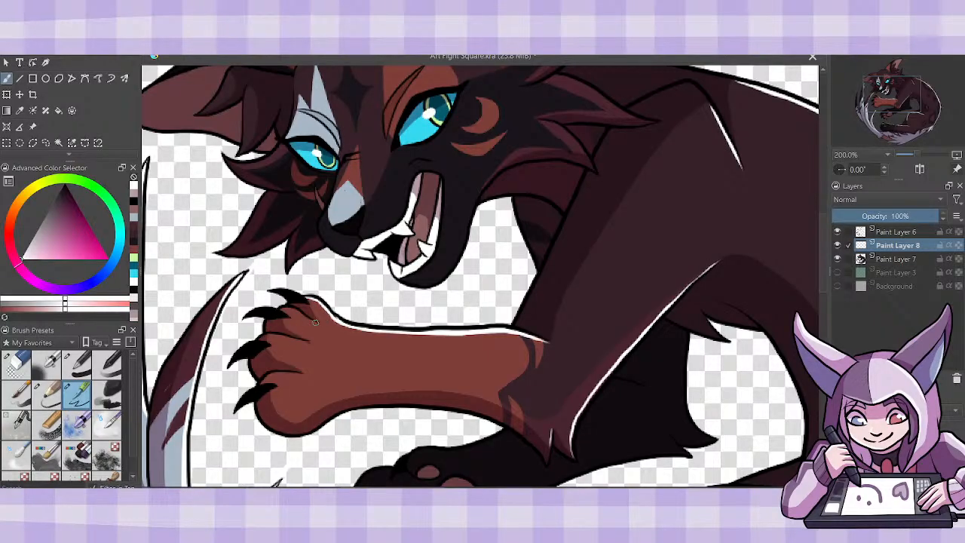
- Paint thin white highlights along the toe lines of the orange front paw
left_click_drag(317, 323, 278, 309)
left_click_drag(268, 336, 321, 346)
left_click_drag(268, 373, 305, 375)
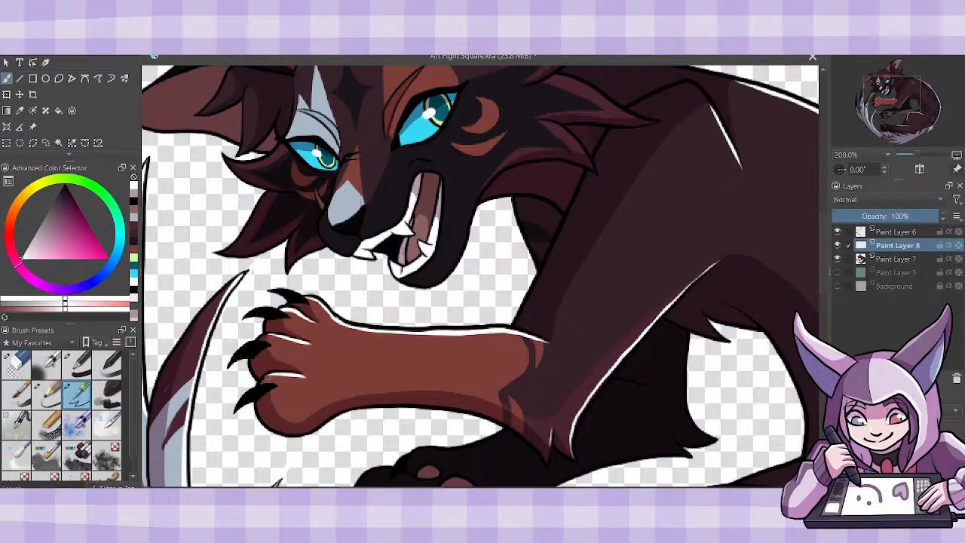
left_click_drag(286, 378, 305, 373)
- Paint white highlights along the upper edges of the cheek fur tufts below the raised ear
left_click_drag(823, 281, 826, 255)
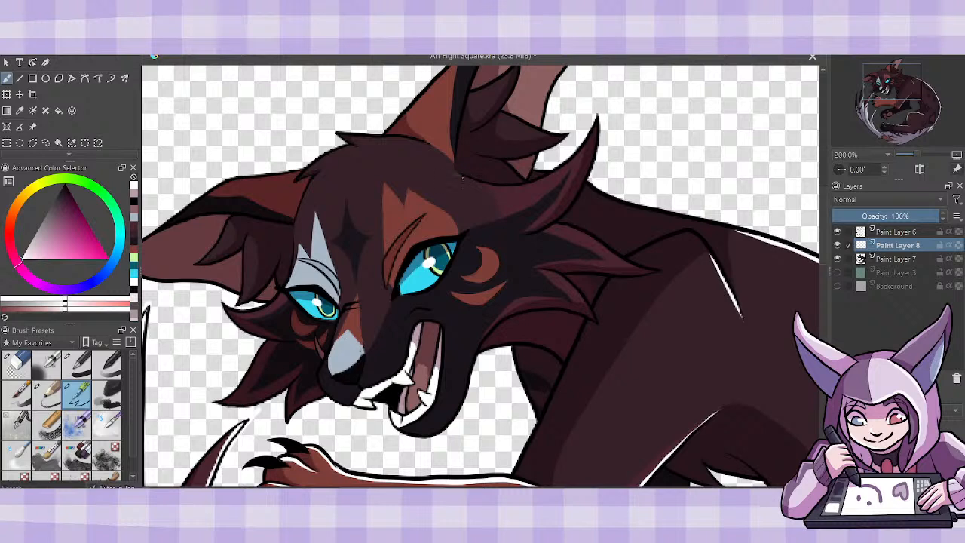
left_click_drag(459, 177, 525, 191)
key("ctrl+z")
left_click_drag(459, 177, 521, 188)
left_click_drag(508, 187, 572, 159)
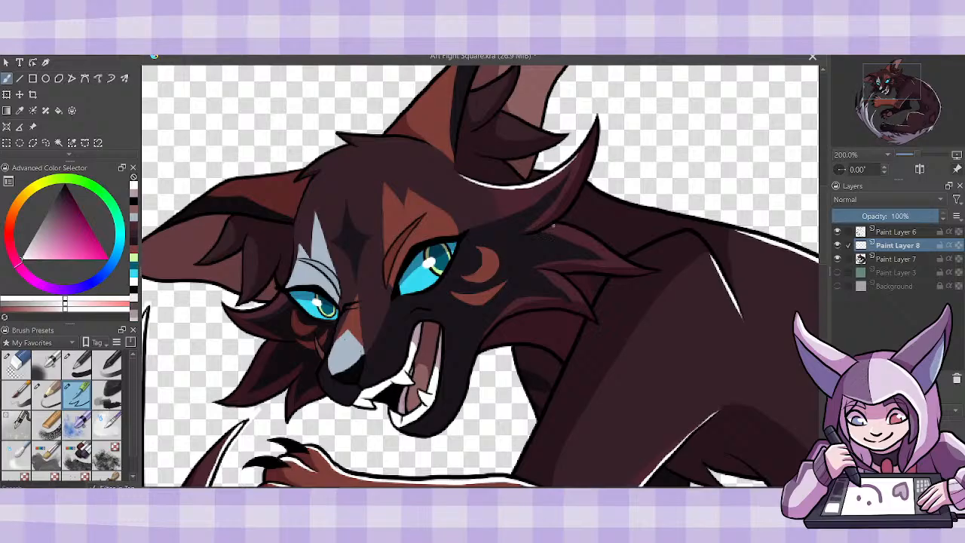
mouse_move(553, 226)
left_mouse_down()
mouse_move(594, 236)
mouse_move(626, 261)
left_mouse_up()
mouse_move(543, 269)
left_mouse_down()
mouse_move(586, 304)
mouse_move(561, 276)
left_mouse_up()
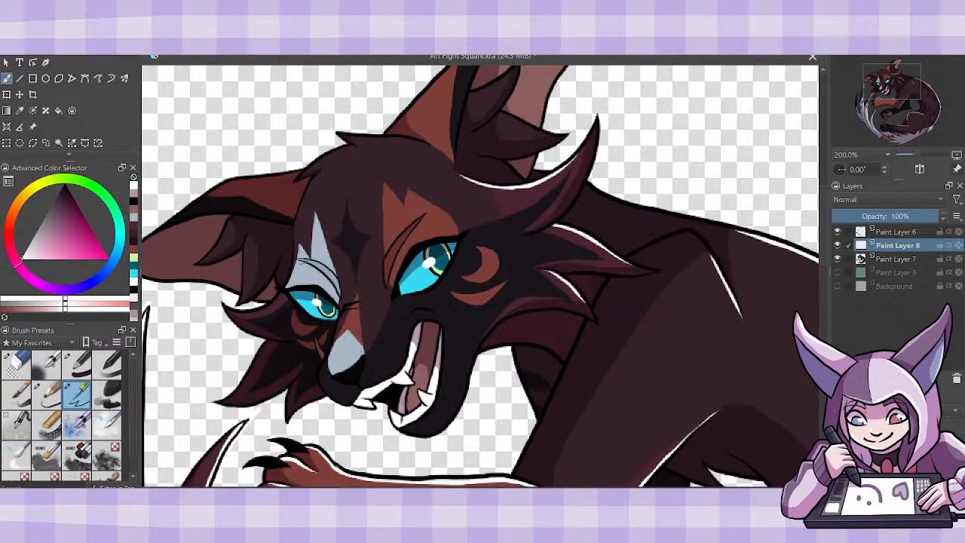
- Paint white highlights along the brow beside the pale eye patch, the far cheek tuft and the top of the head
left_click_drag(296, 243, 287, 287)
key("ctrl+z")
left_click_drag(297, 243, 287, 285)
left_click_drag(249, 311, 285, 291)
left_click_drag(289, 295, 260, 309)
mouse_move(422, 144)
left_mouse_down()
mouse_move(352, 130)
mouse_move(421, 146)
left_mouse_up()
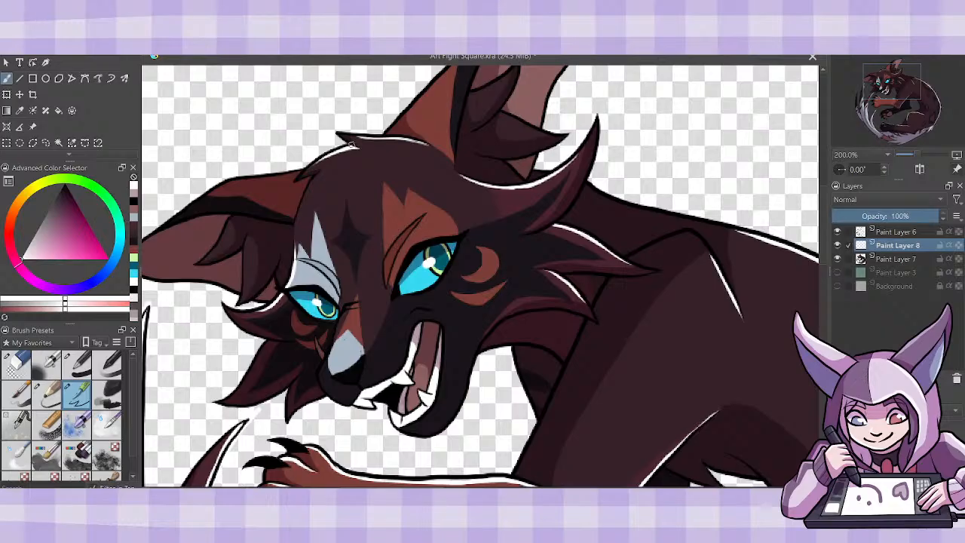
- Paint white highlights along both edges of the raised ear and on the fur tufts inside it
scroll(412, 223, "up", 4)
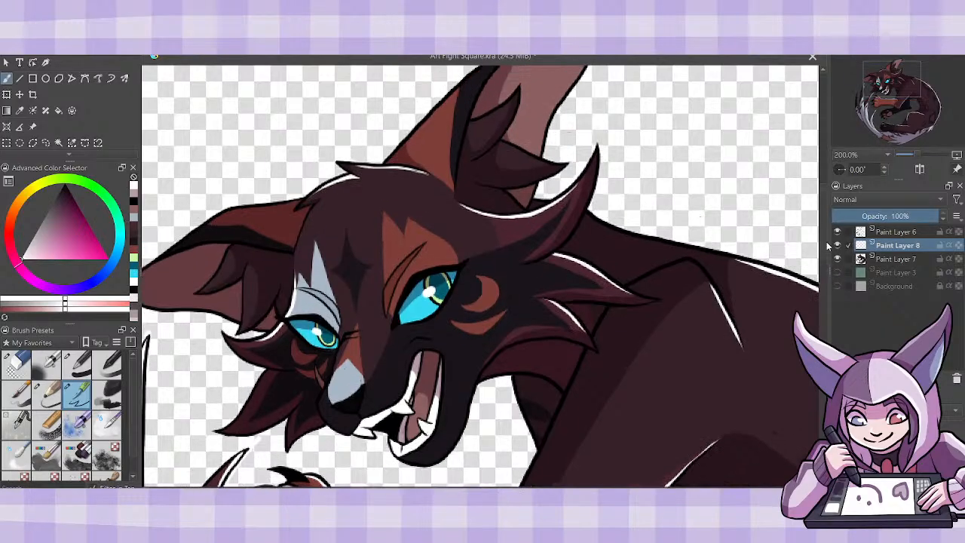
left_click_drag(411, 223, 512, 137)
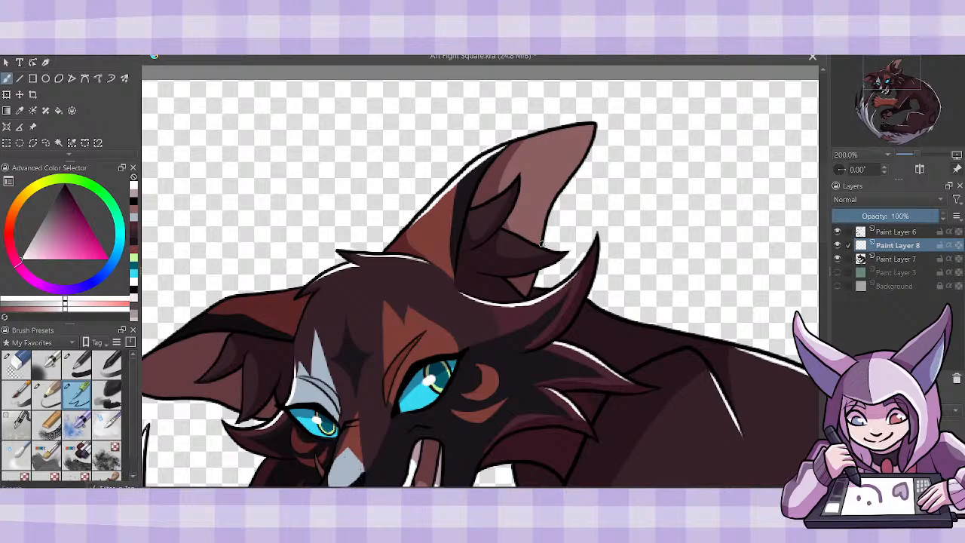
mouse_move(541, 245)
left_mouse_down()
mouse_move(552, 200)
mouse_move(592, 141)
left_mouse_up()
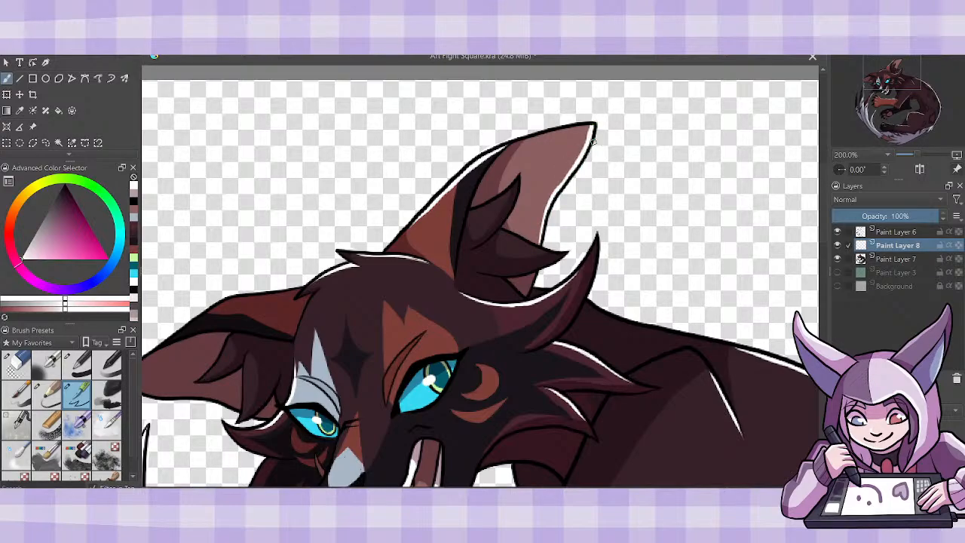
left_click_drag(470, 211, 502, 195)
mouse_move(504, 232)
left_mouse_down()
mouse_move(558, 249)
mouse_move(548, 246)
left_mouse_up()
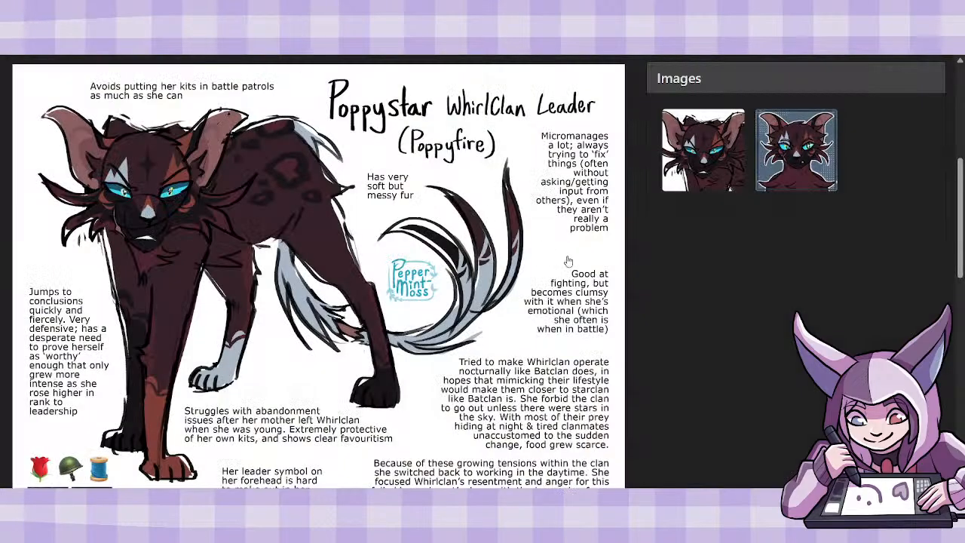
- Check the Poppystar reference sheet on the Art Fight character page
scroll(653, 169, "up", 3)
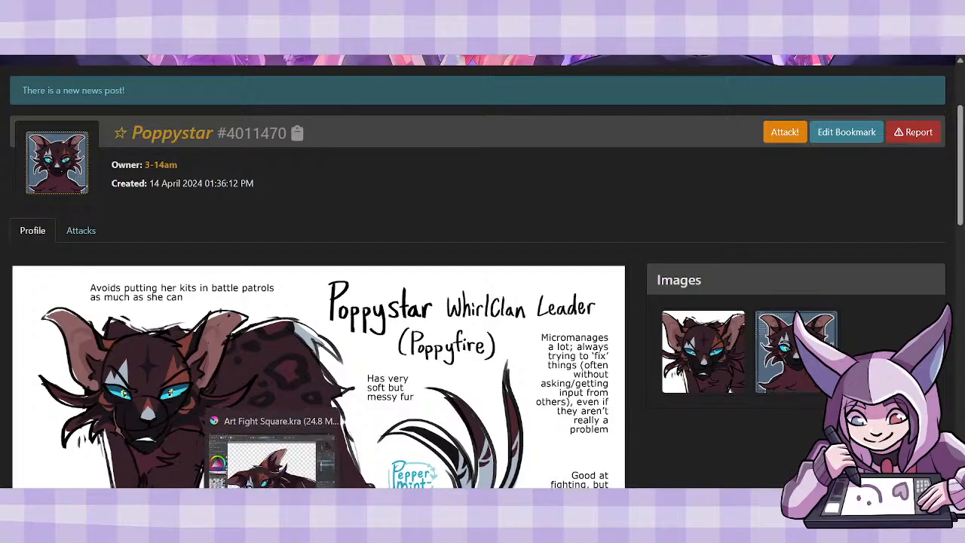
- Back in the Art Fight Square file, duplicate Paint Layer 7 above the Paint Layer 8 highlights, clipped to them, and merge it down
left_click(273, 531)
left_click(904, 260)
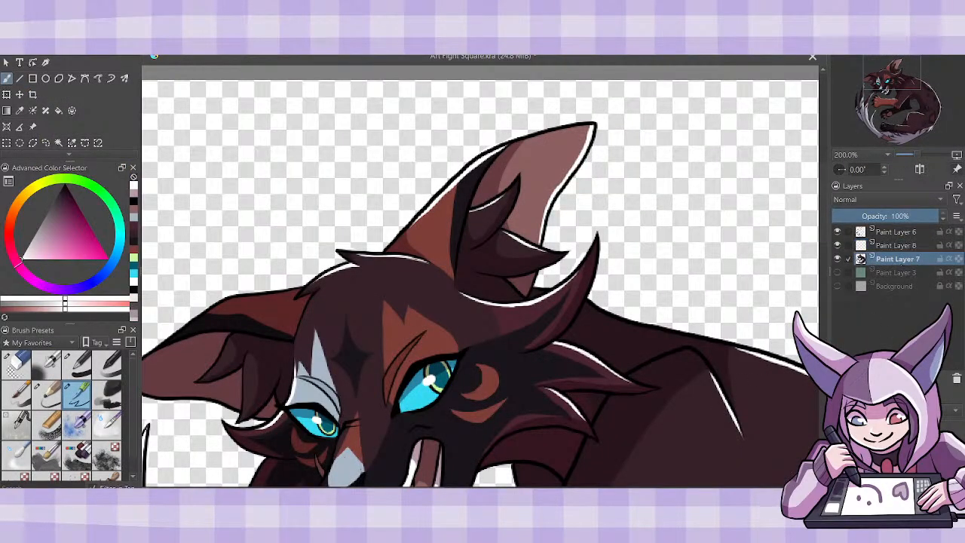
key("ctrl+j")
left_click_drag(894, 259, 897, 240)
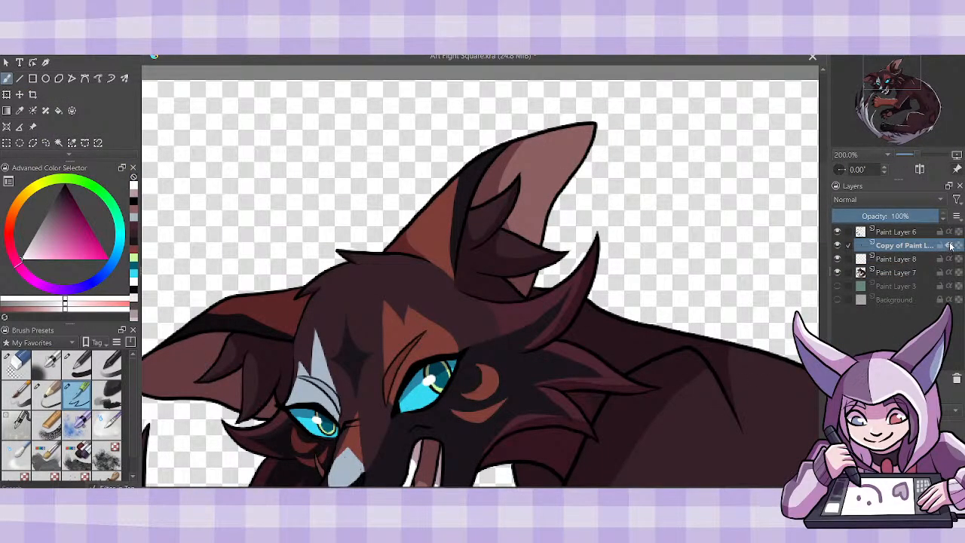
key("ctrl+e")
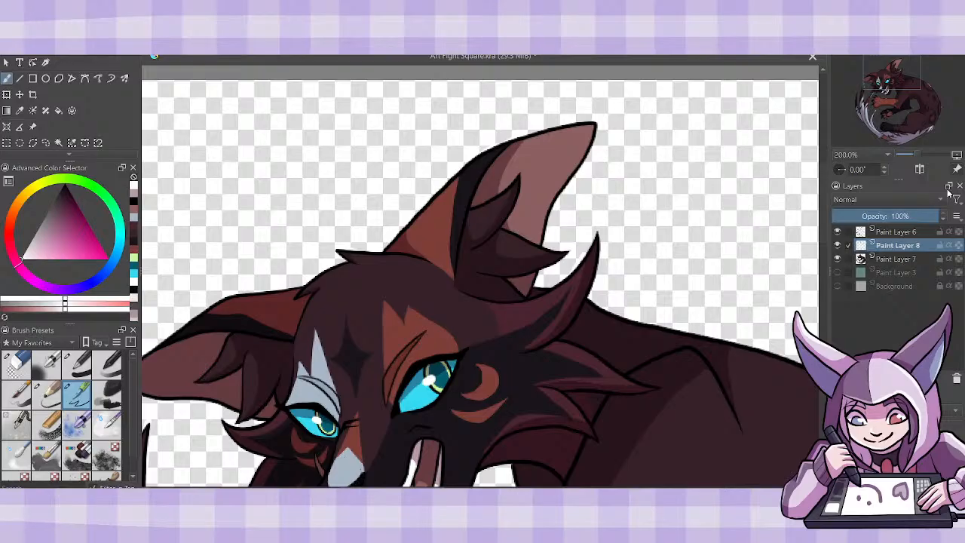
- Set the highlight layer's blending mode to Screen and merge it into Paint Layer 7
left_click(853, 200)
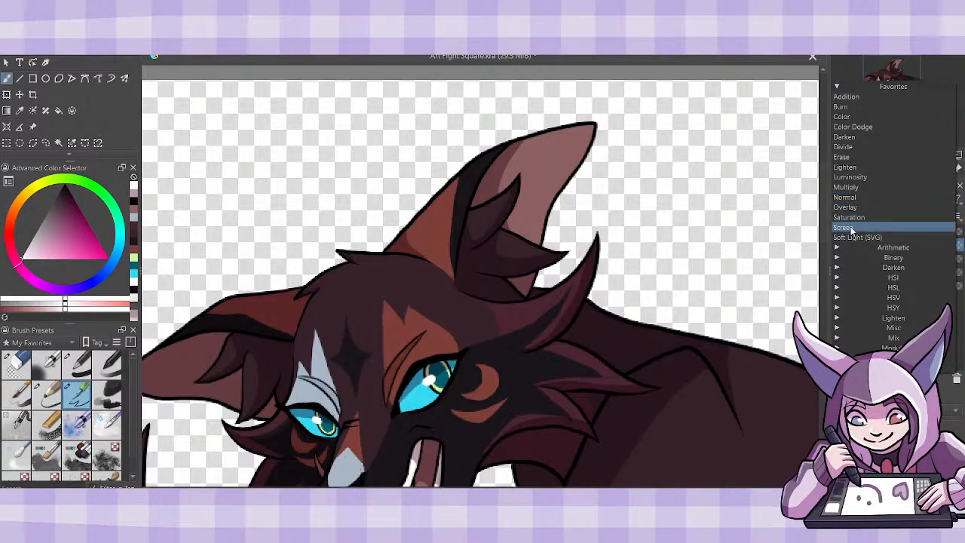
left_click(853, 228)
key("ctrl+e")
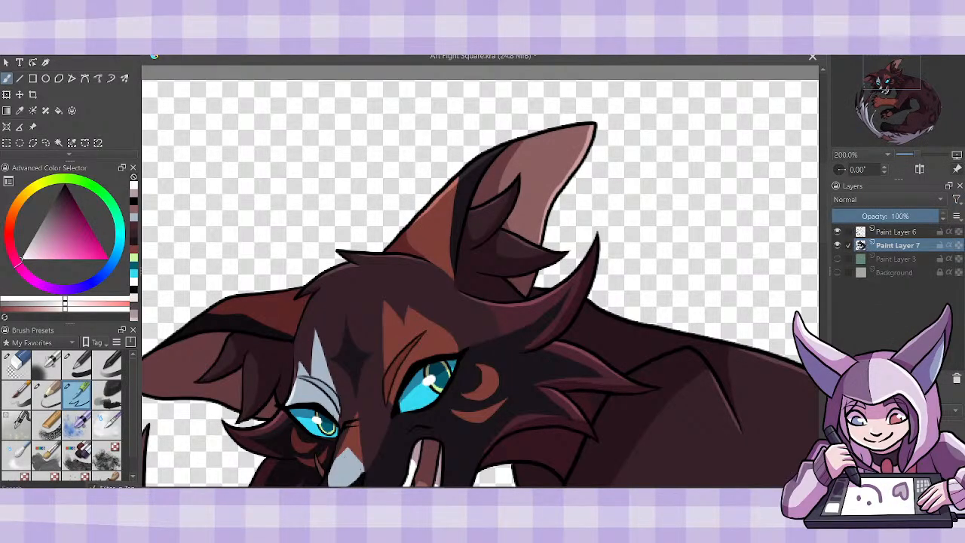
- Show the Background layer and create a visible, alpha-locked copy of the green square on Paint Layer 3
key("minus")
key("minus")
key("minus")
mouse_move(824, 257)
left_mouse_down()
mouse_move(825, 288)
mouse_move(822, 264)
mouse_move(823, 277)
left_mouse_up()
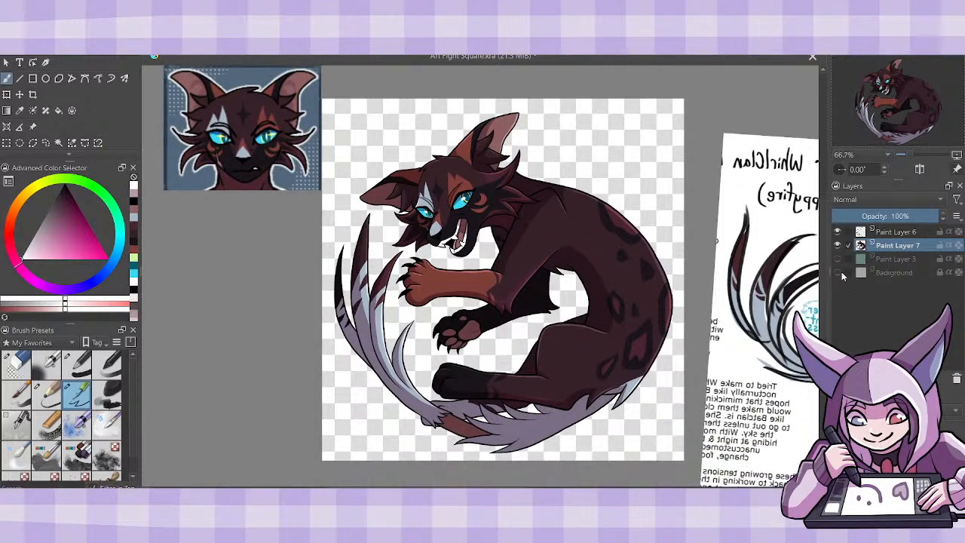
left_click(838, 272)
left_click(893, 260)
key("ctrl+j")
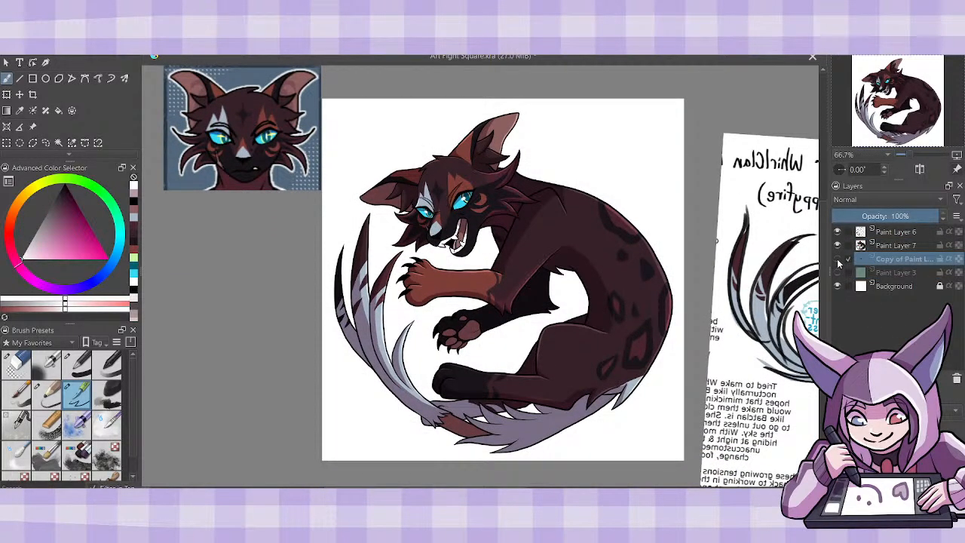
left_click(837, 259)
left_click(959, 260)
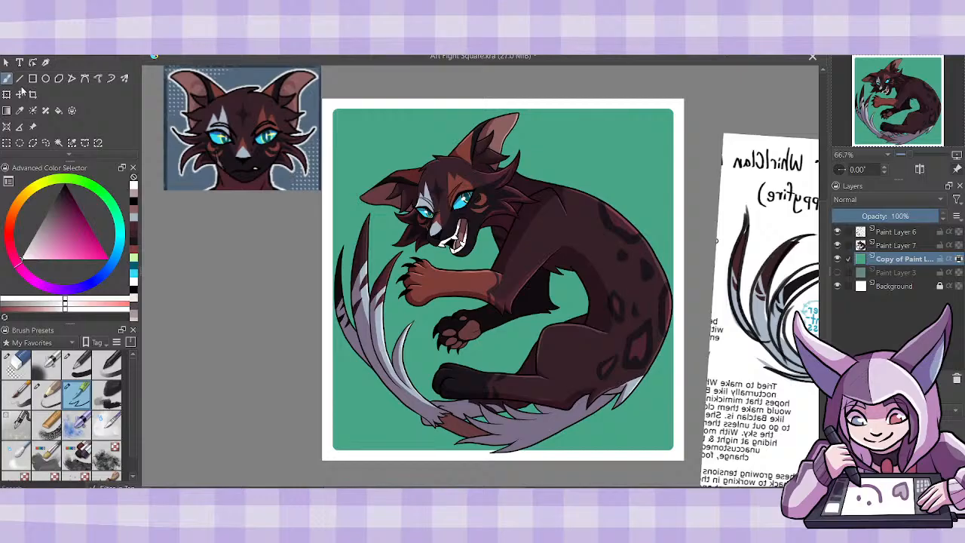
- Recolor the copied green square with the slate blue sampled from the reference portrait's background and save the file
left_click(133, 269)
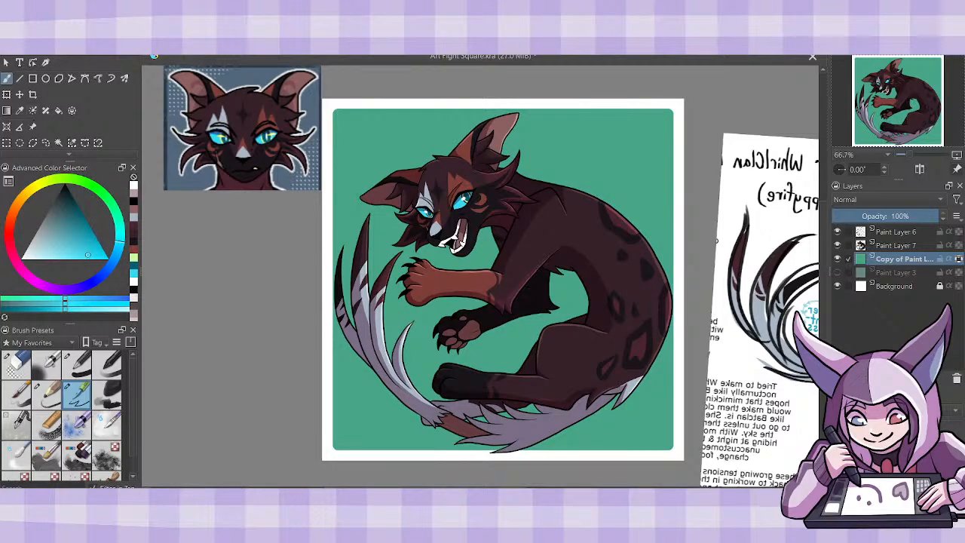
left_click(19, 110)
left_click(187, 183)
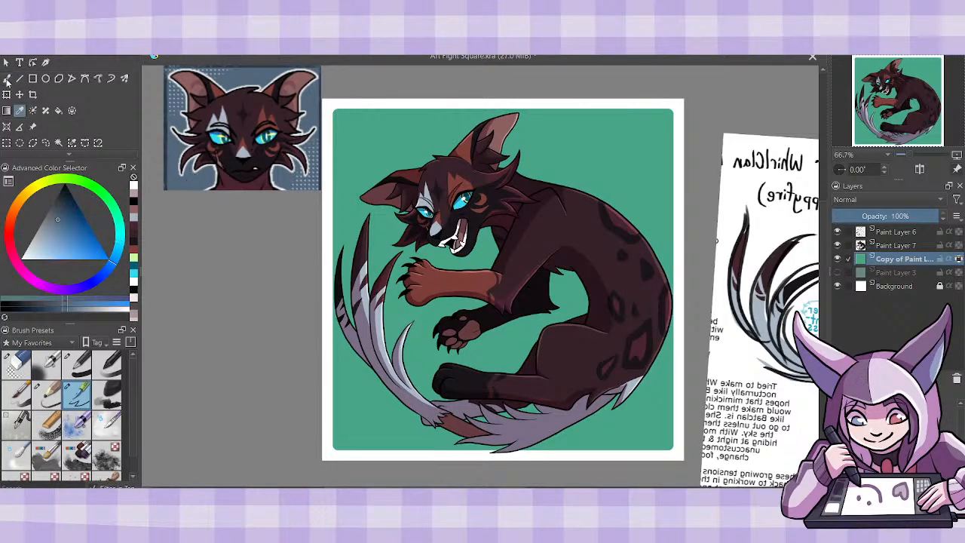
left_click(6, 79)
left_click(79, 374)
mouse_move(430, 367)
left_mouse_down()
mouse_move(483, 245)
mouse_move(502, 411)
left_mouse_up()
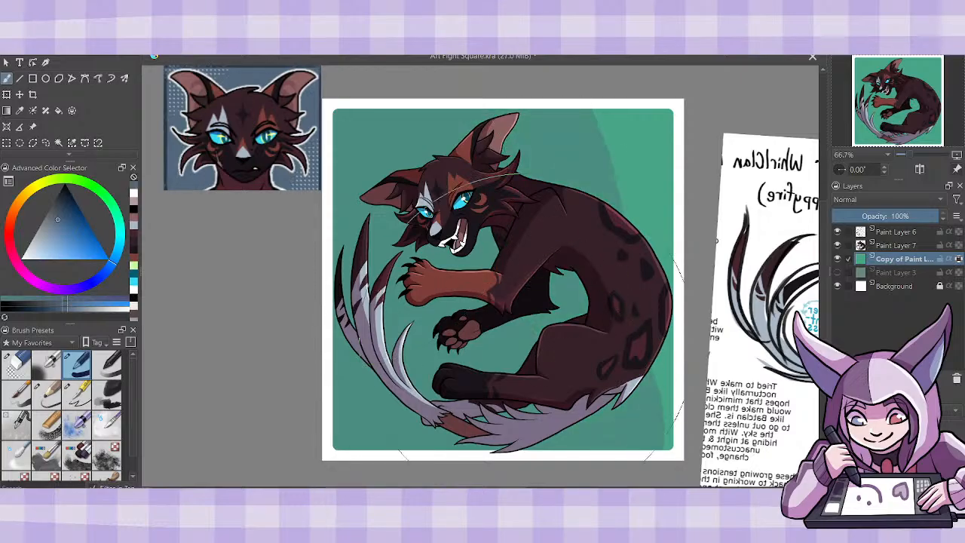
mouse_move(487, 106)
left_mouse_down()
mouse_move(407, 332)
mouse_move(572, 302)
left_mouse_up()
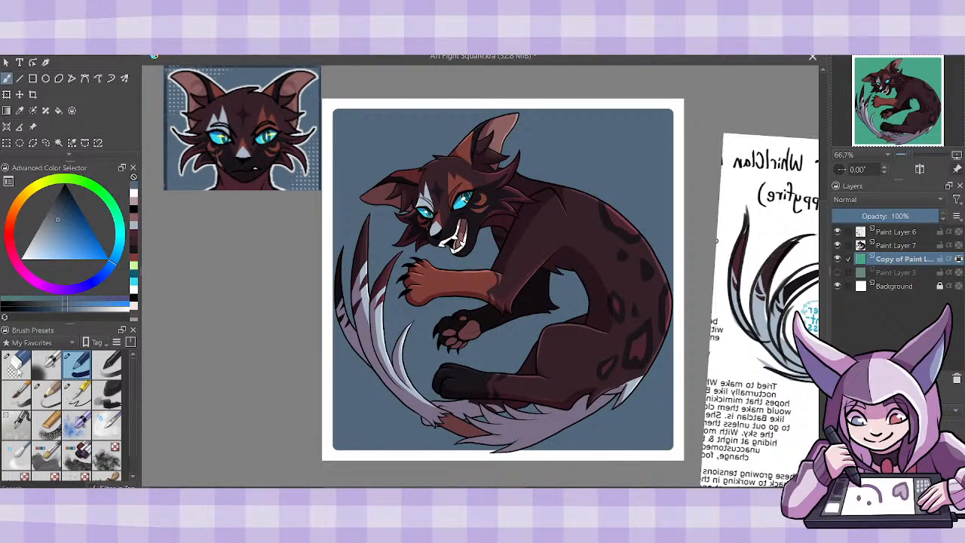
left_click(15, 364)
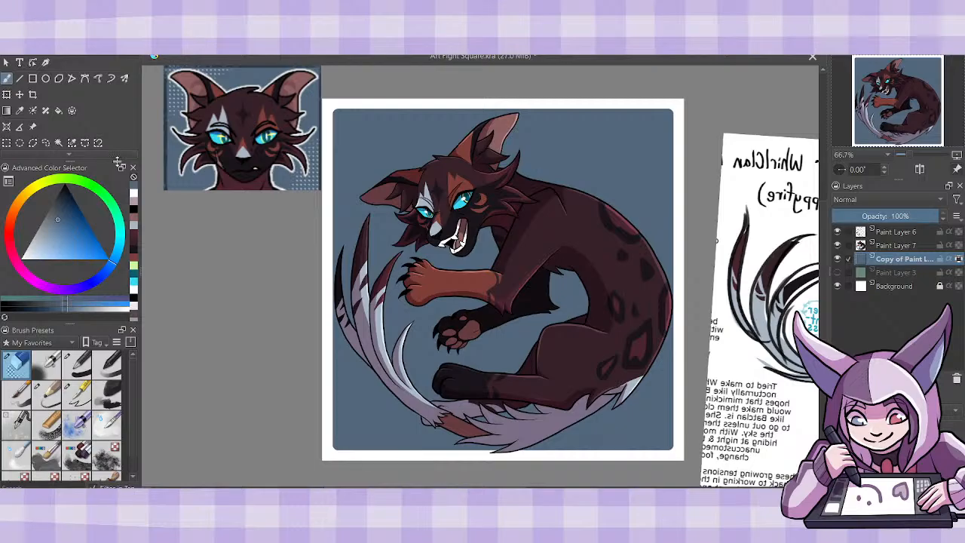
key("ctrl+s")
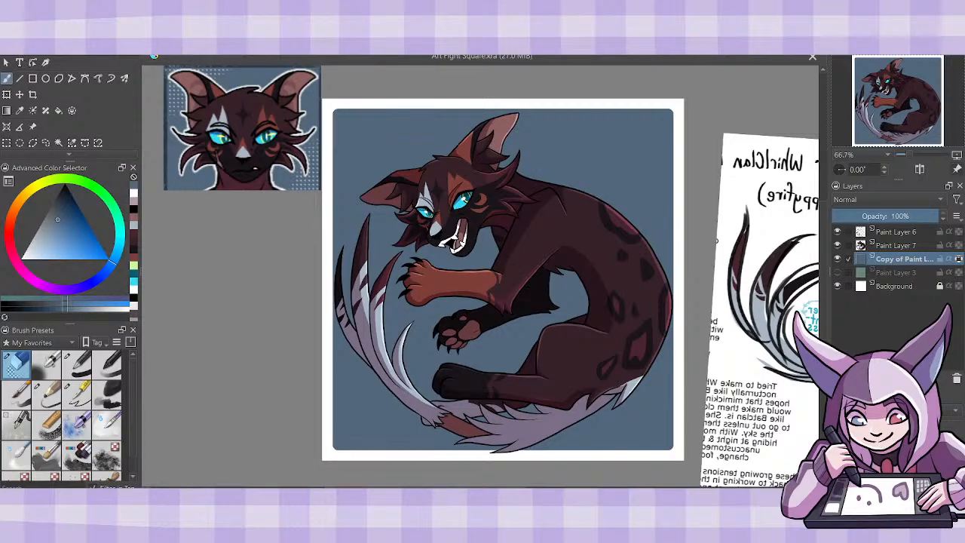
- Erase a thin border from the blue square along the front of the neck, the lower jaw and the muzzle
key("ctrl+plus")
key("ctrl+plus")
key("ctrl+plus")
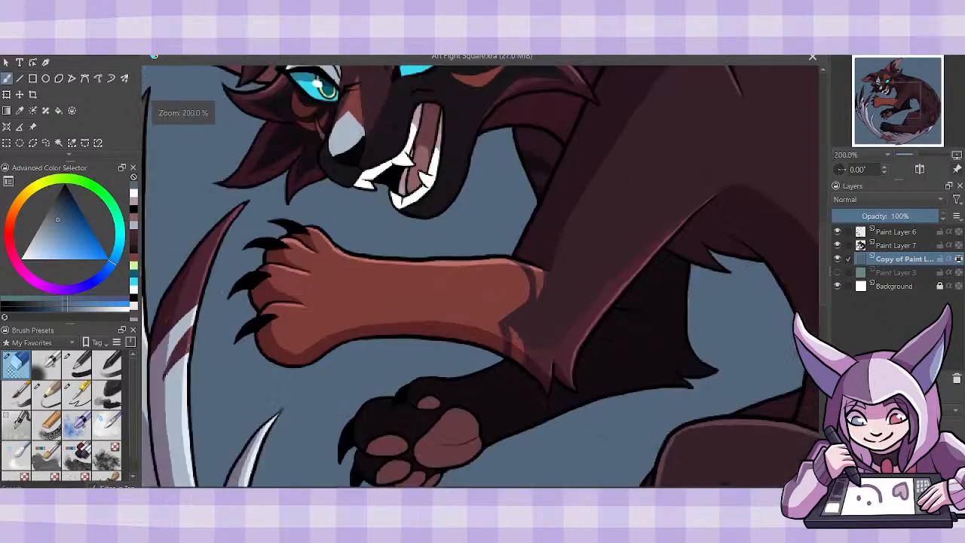
left_click_drag(504, 129, 536, 210)
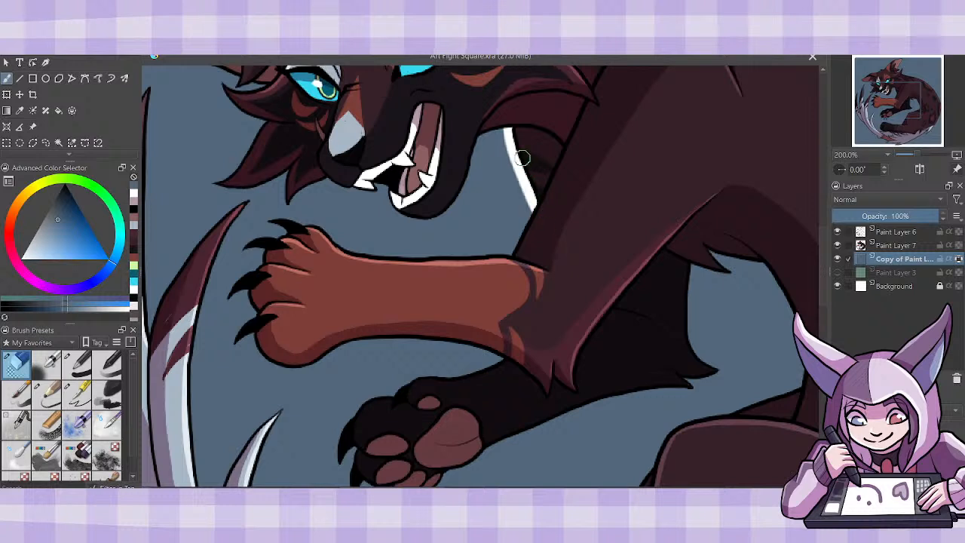
mouse_move(429, 218)
left_mouse_down()
mouse_move(462, 193)
mouse_move(476, 140)
mouse_move(504, 130)
left_mouse_up()
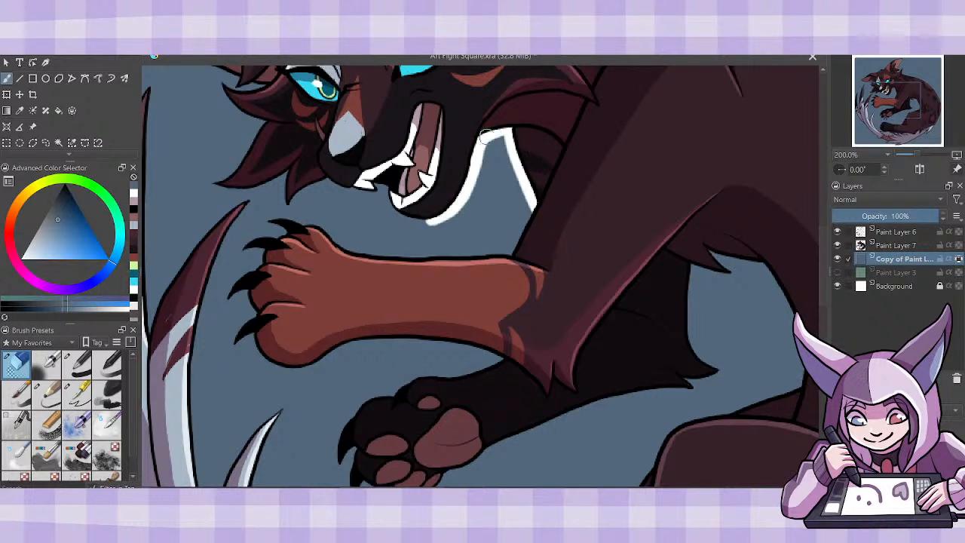
mouse_move(392, 192)
left_mouse_down()
mouse_move(384, 204)
mouse_move(414, 223)
mouse_move(433, 218)
left_mouse_up()
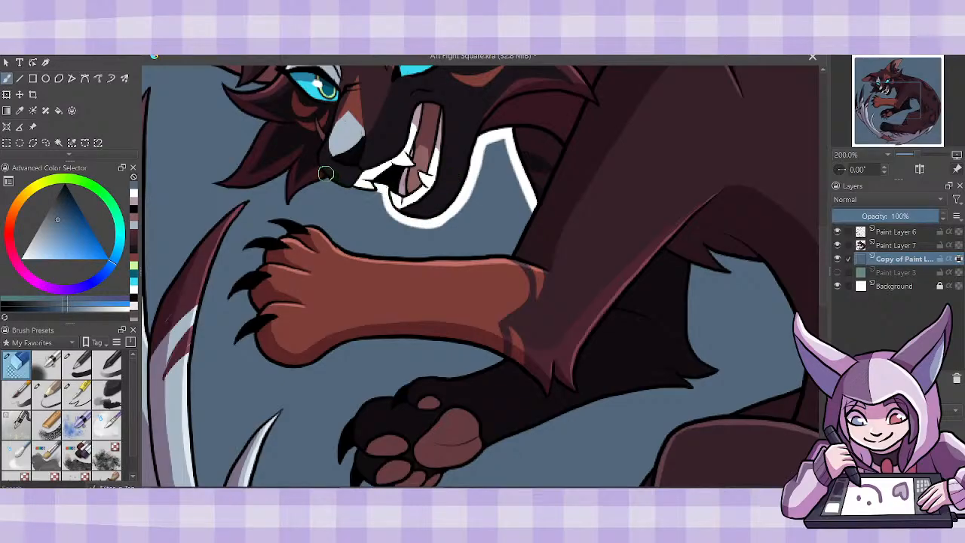
left_click_drag(323, 178, 380, 194)
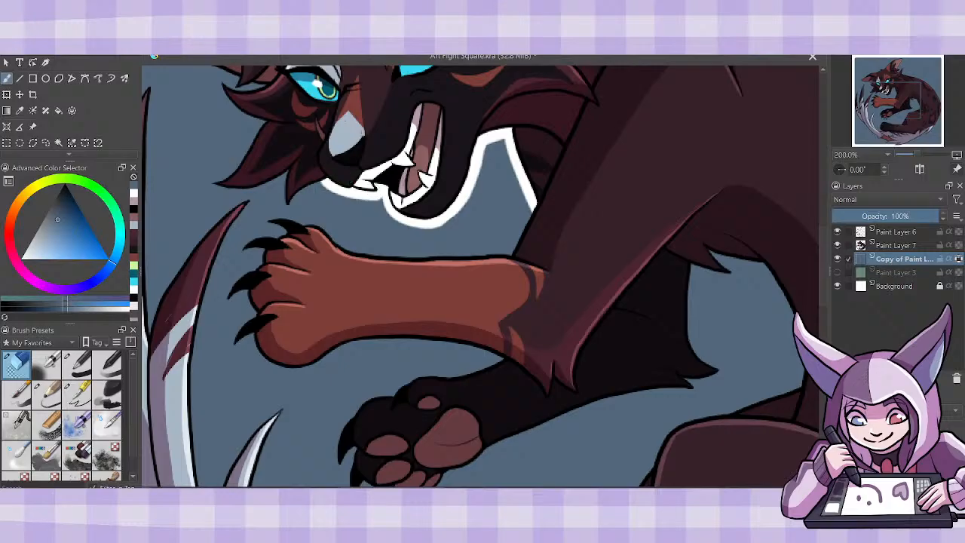
- Erase a matching border from the blue square around the far cheek's pointed fur tufts, up to beside the eye
mouse_move(292, 198)
left_mouse_down()
mouse_move(337, 174)
mouse_move(298, 196)
mouse_move(349, 178)
left_mouse_up()
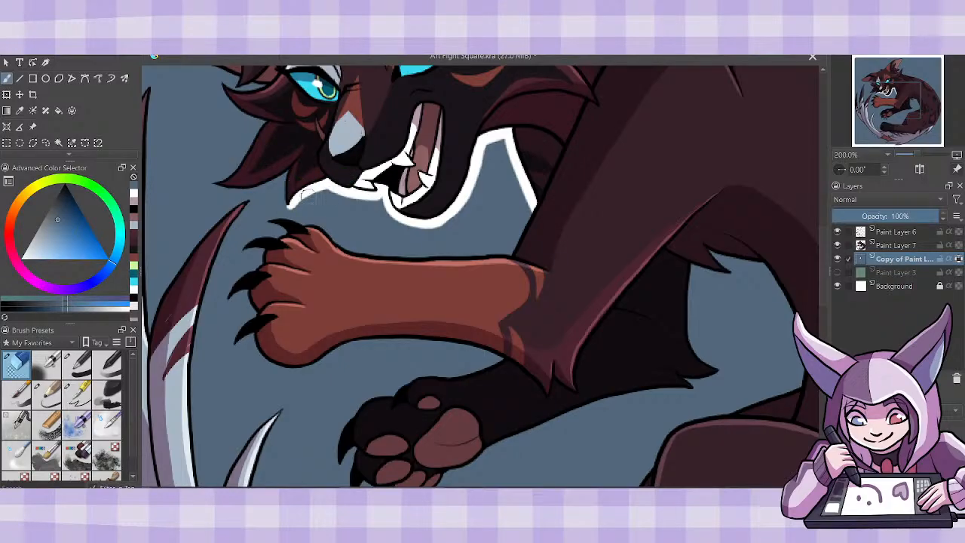
mouse_move(290, 166)
left_mouse_down()
mouse_move(286, 201)
mouse_move(319, 174)
left_mouse_up()
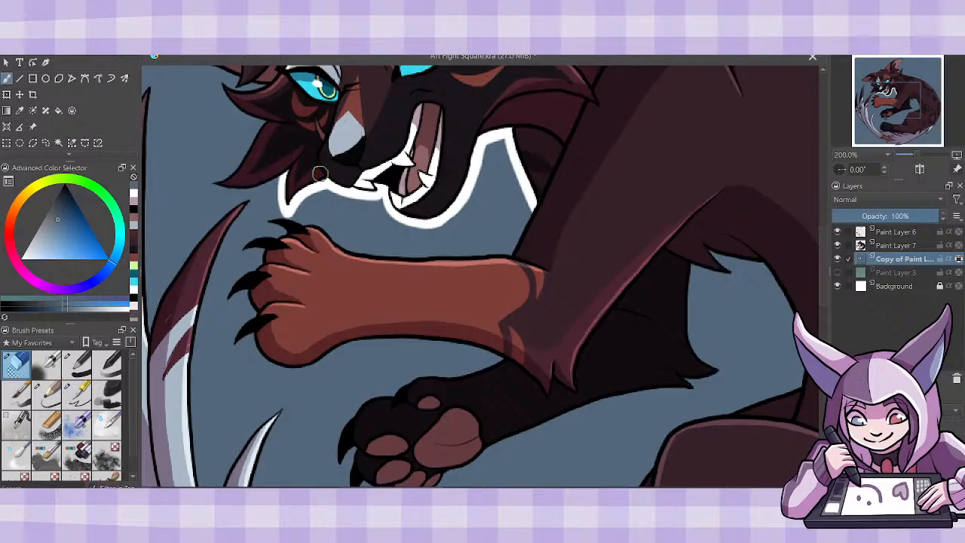
left_click_drag(219, 184, 285, 190)
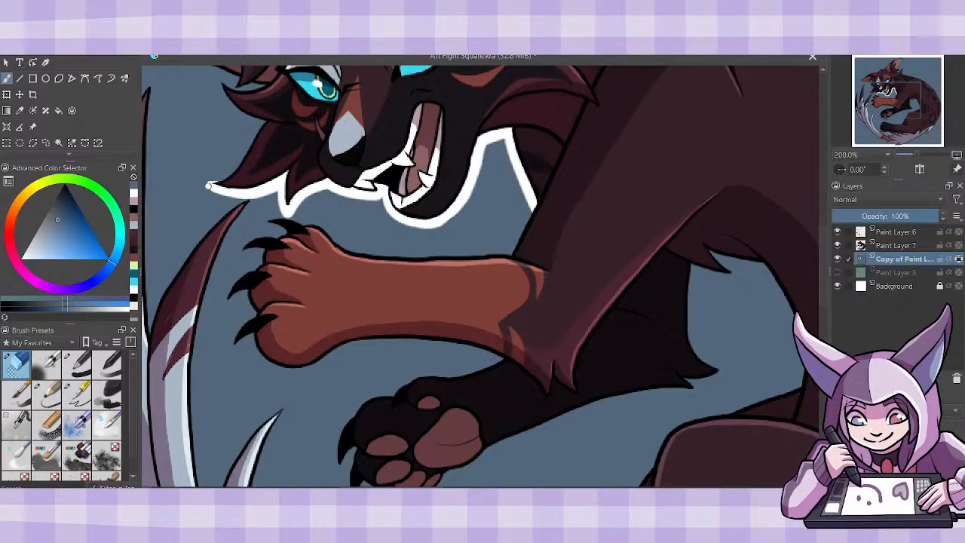
mouse_move(205, 184)
left_mouse_down()
mouse_move(238, 174)
mouse_move(215, 180)
mouse_move(251, 155)
mouse_move(222, 178)
mouse_move(276, 114)
mouse_move(251, 155)
mouse_move(258, 133)
left_mouse_up()
mouse_move(226, 90)
left_mouse_down()
mouse_move(274, 125)
mouse_move(228, 96)
mouse_move(252, 113)
left_mouse_up()
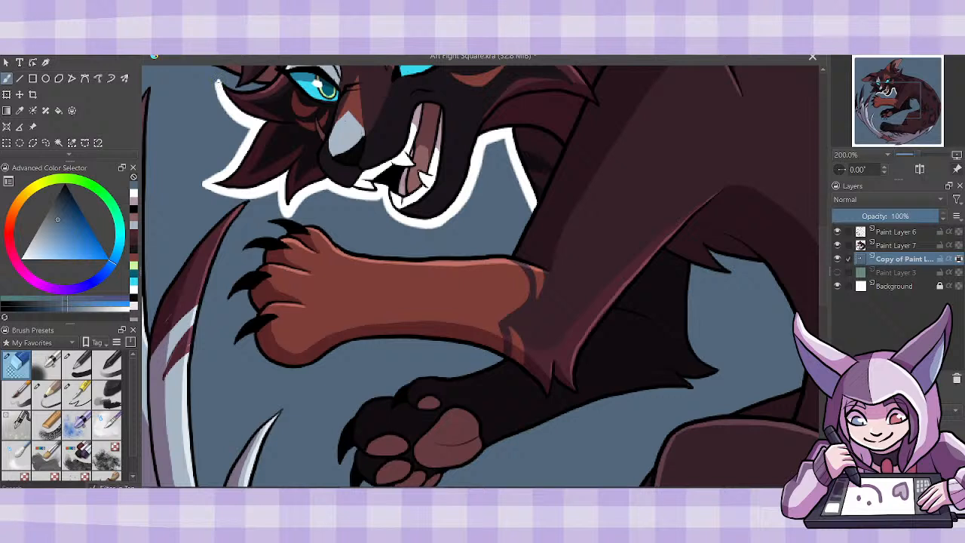
left_click_drag(237, 90, 260, 85)
- Erase a border from the blue square around the lowered ear and along the tuft on top of the head
scroll(480, 276, "left", 4)
scroll(824, 272, "up", 5)
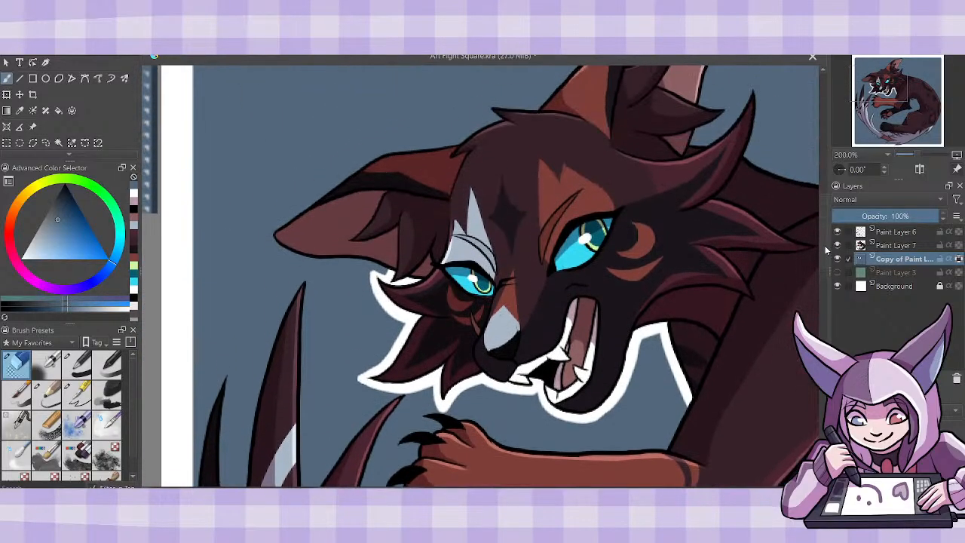
mouse_move(280, 234)
left_mouse_down()
mouse_move(272, 246)
mouse_move(325, 263)
left_mouse_up()
mouse_move(273, 239)
left_mouse_down()
mouse_move(380, 264)
mouse_move(397, 275)
mouse_move(362, 261)
mouse_move(386, 273)
left_mouse_up()
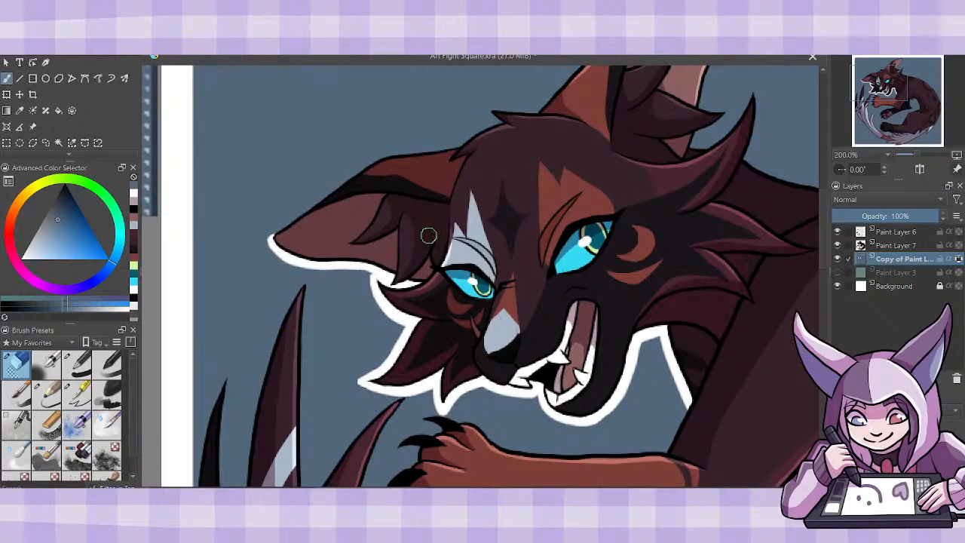
mouse_move(278, 248)
left_mouse_down()
mouse_move(270, 231)
mouse_move(365, 165)
mouse_move(446, 151)
left_mouse_up()
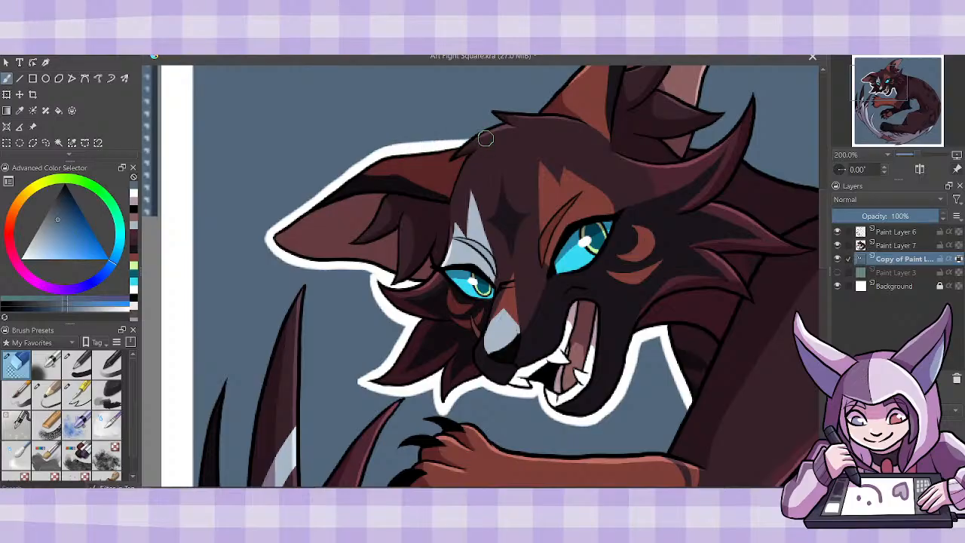
left_click_drag(456, 149, 504, 119)
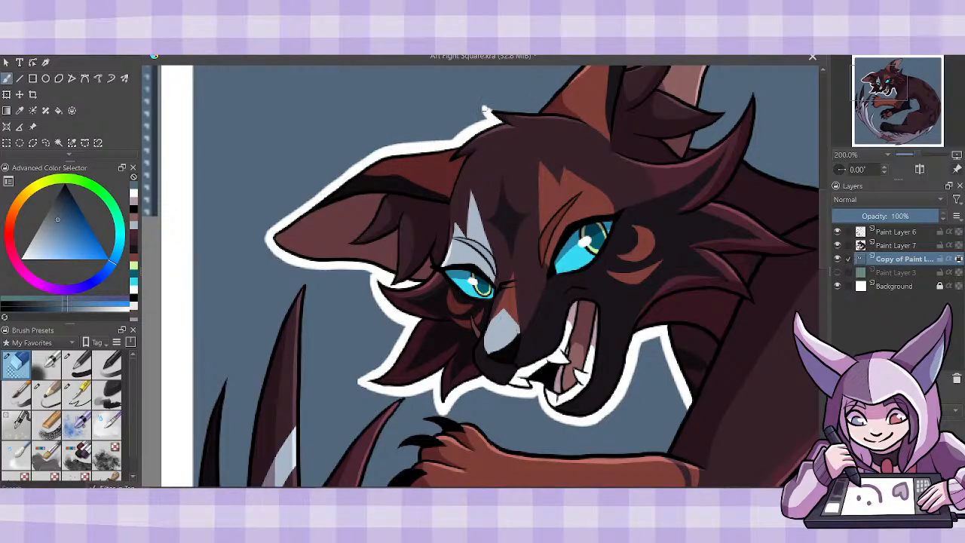
mouse_move(488, 110)
left_mouse_down()
mouse_move(549, 110)
mouse_move(498, 117)
left_mouse_up()
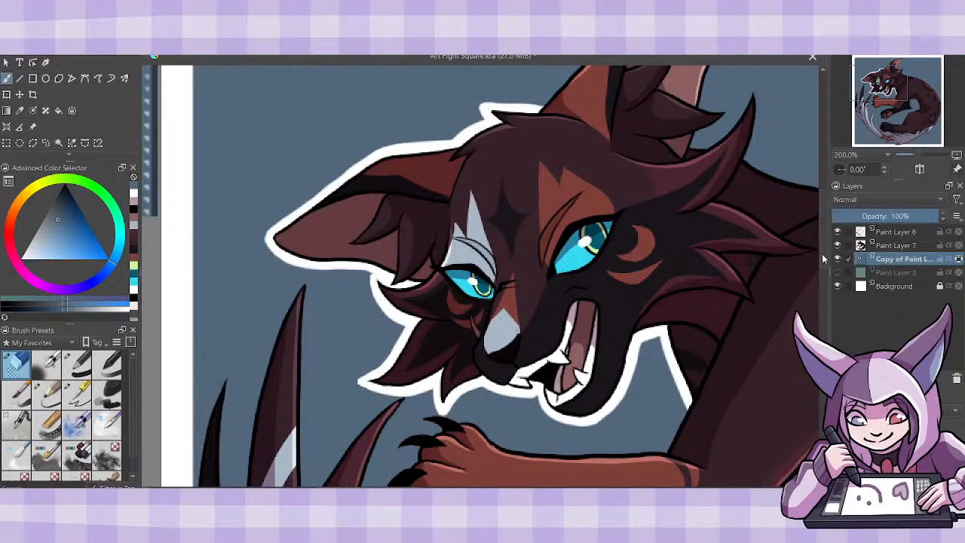
- Erase a border from the blue square around the raised ear and its inner fur tuft, undoing the last stroke
scroll(754, 260, "up", 4)
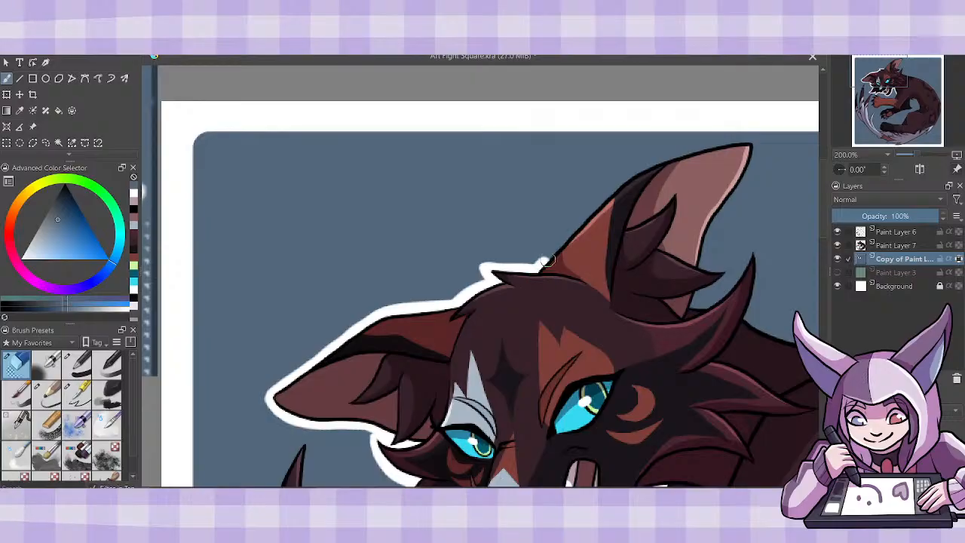
mouse_move(547, 260)
left_mouse_down()
mouse_move(635, 172)
mouse_move(751, 140)
mouse_move(748, 171)
mouse_move(707, 238)
mouse_move(686, 315)
left_mouse_up()
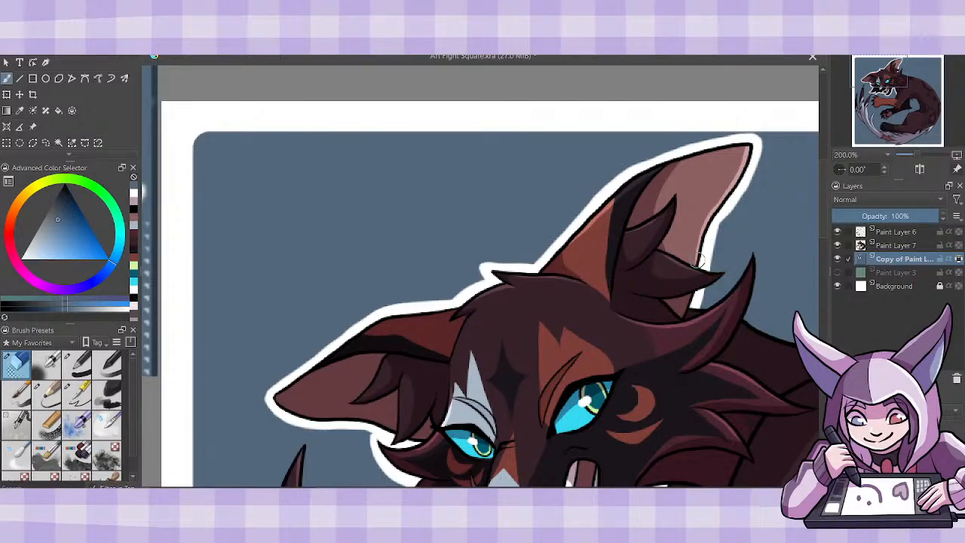
mouse_move(698, 260)
left_mouse_down()
mouse_move(728, 265)
mouse_move(693, 288)
left_mouse_up()
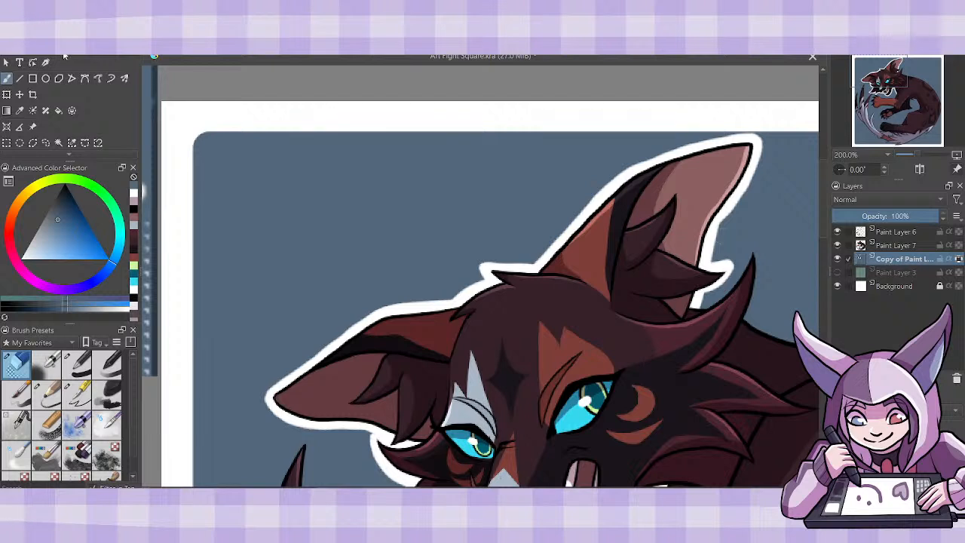
key("ctrl+z")
- Erase a border from the blue square around the upward-pointing cheek tuft between the raised ear and the back
scroll(793, 276, "down", 4)
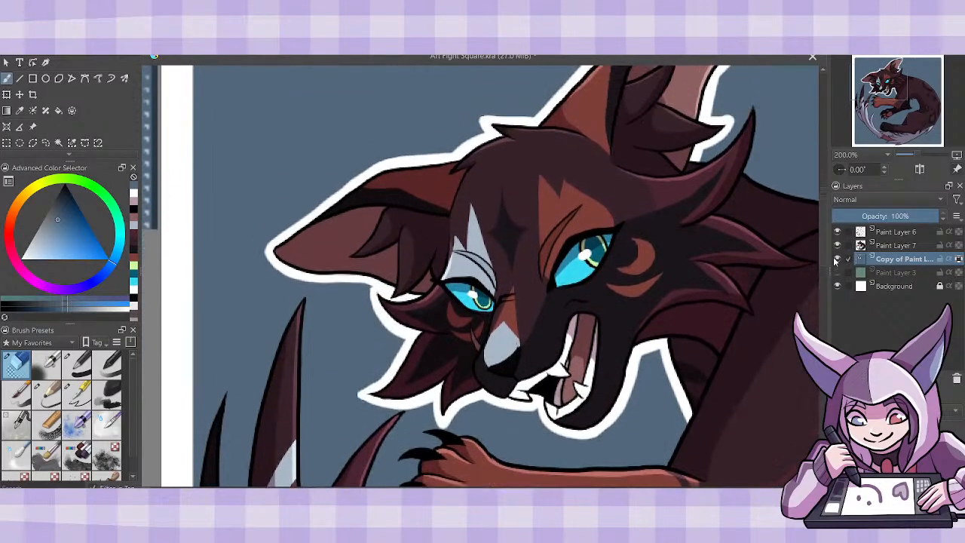
scroll(480, 276, "right", 5)
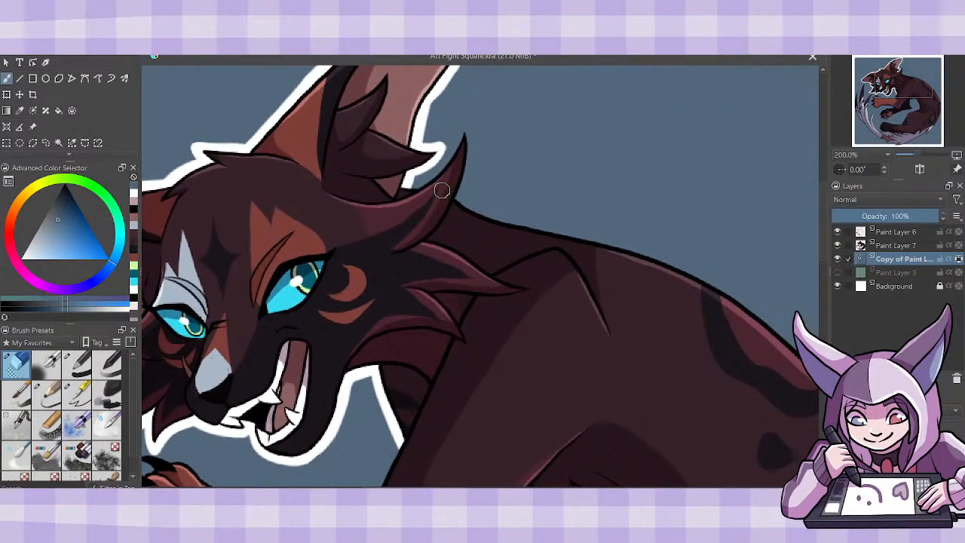
mouse_move(408, 185)
left_mouse_down()
mouse_move(434, 182)
mouse_move(452, 160)
left_mouse_up()
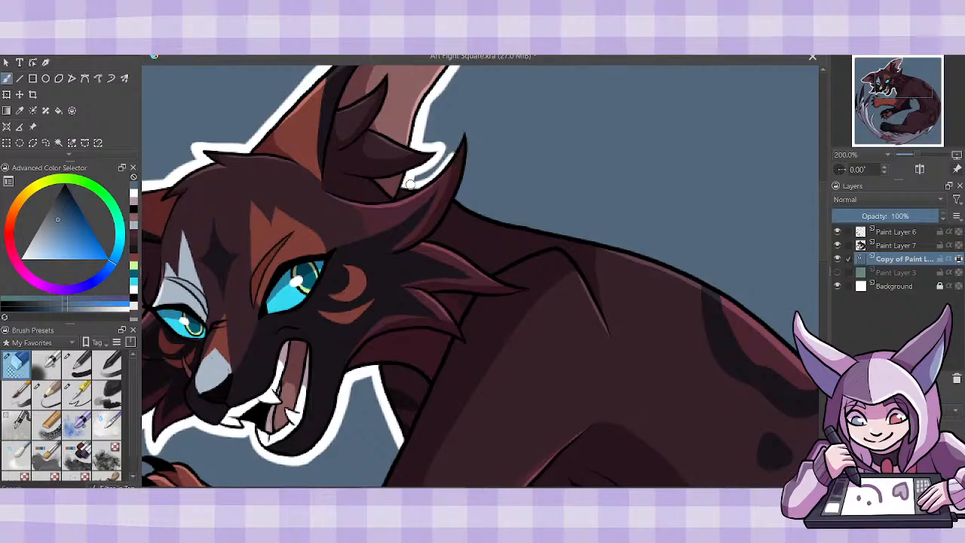
mouse_move(410, 185)
left_mouse_down()
mouse_move(435, 176)
mouse_move(464, 131)
mouse_move(470, 159)
mouse_move(460, 202)
mouse_move(466, 151)
left_mouse_up()
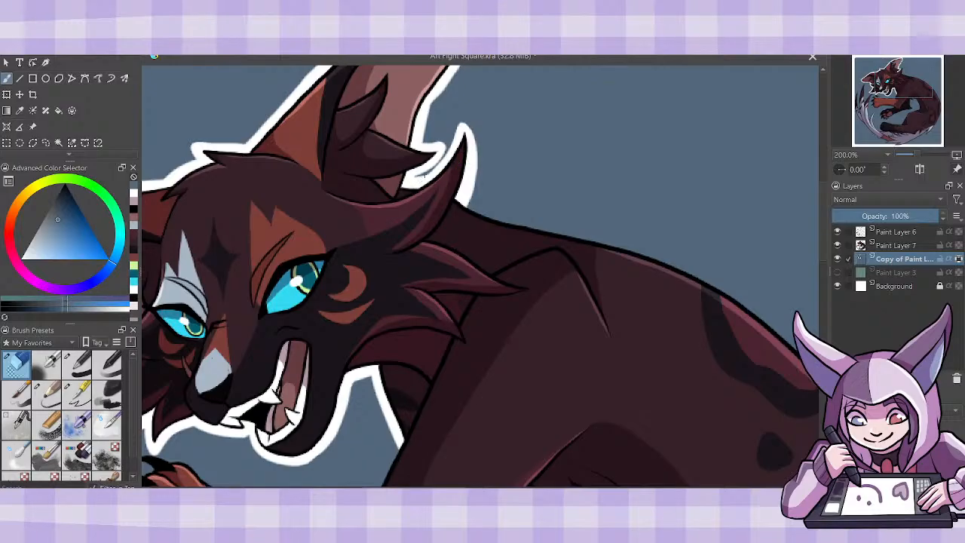
- Erase a border from the blue square along the back of the neck and the upper back, redoing the last stroke
left_click_drag(528, 226, 326, 226)
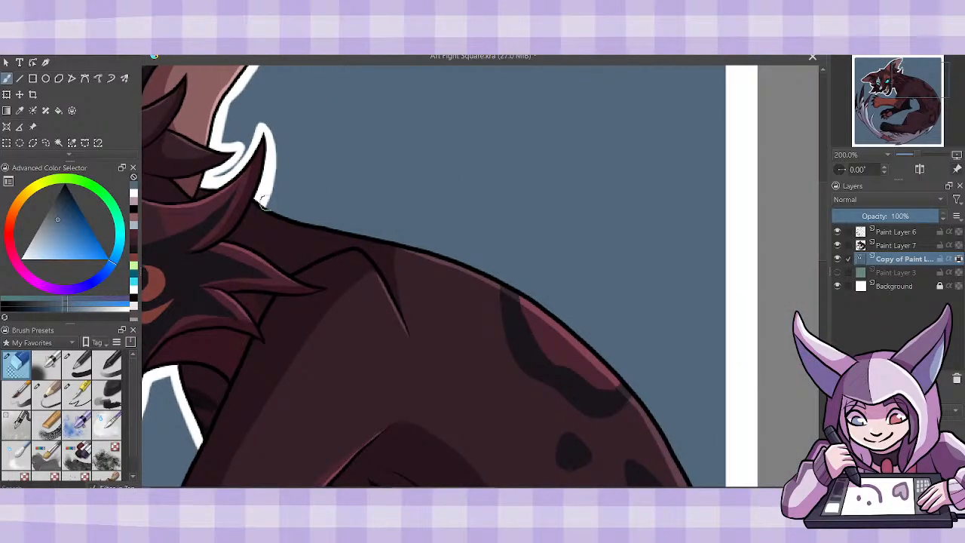
left_click_drag(262, 201, 419, 251)
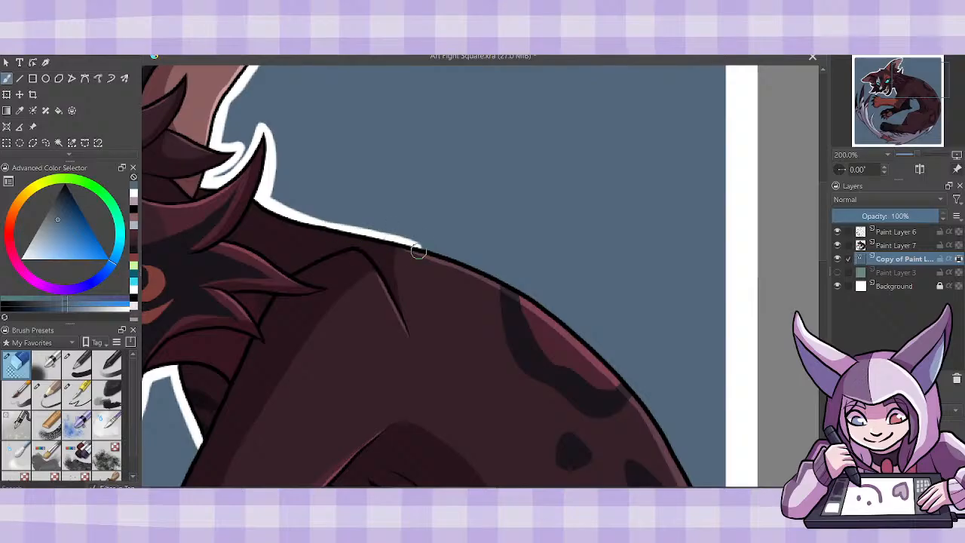
left_click_drag(262, 201, 420, 255)
left_click_drag(317, 221, 494, 279)
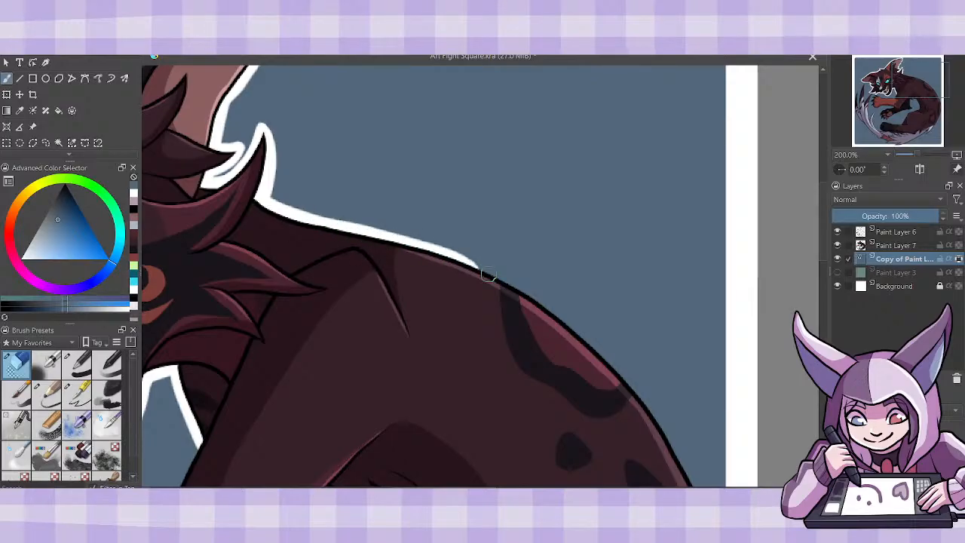
left_click_drag(394, 246, 496, 279)
left_click_drag(445, 256, 560, 320)
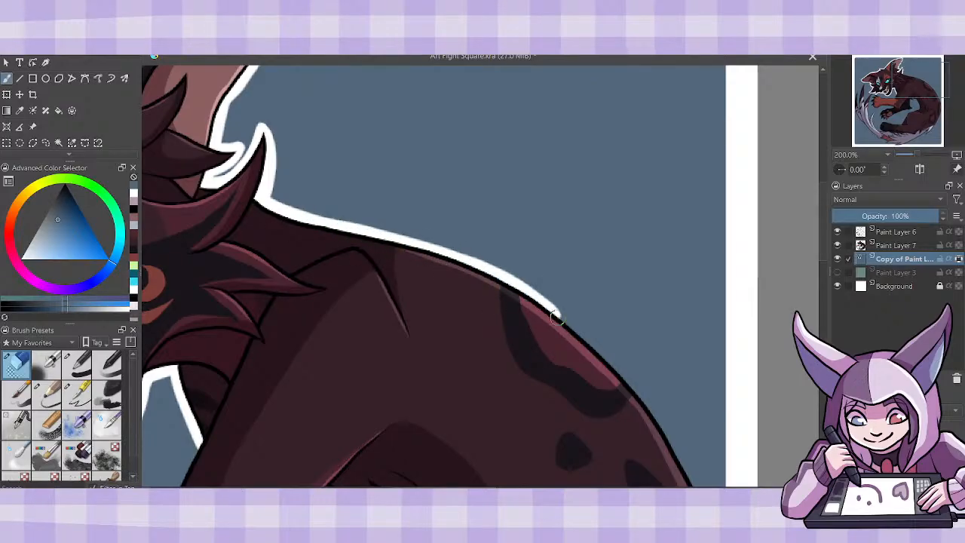
mouse_move(481, 269)
left_mouse_down()
mouse_move(583, 334)
mouse_move(633, 402)
left_mouse_up()
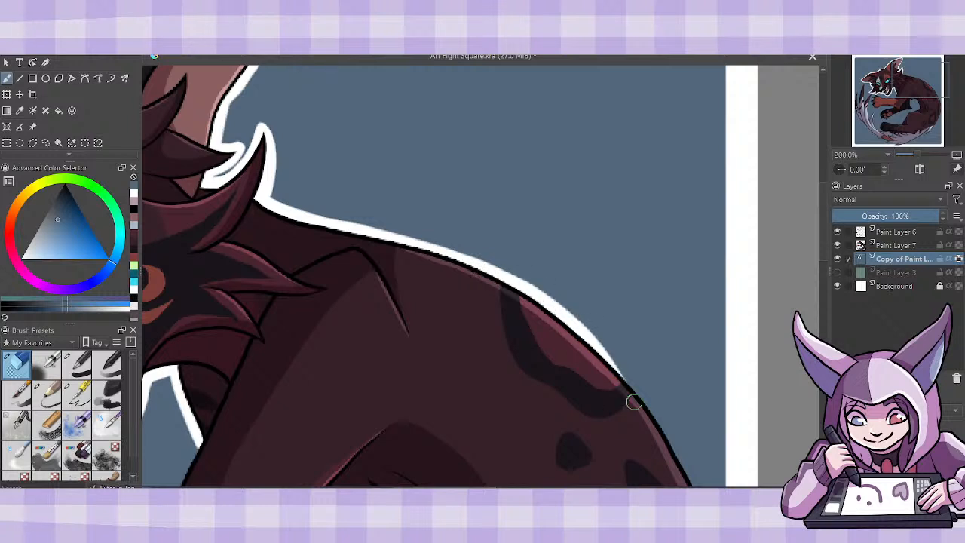
key("ctrl+z")
mouse_move(493, 281)
left_mouse_down()
mouse_move(547, 307)
mouse_move(629, 399)
left_mouse_up()
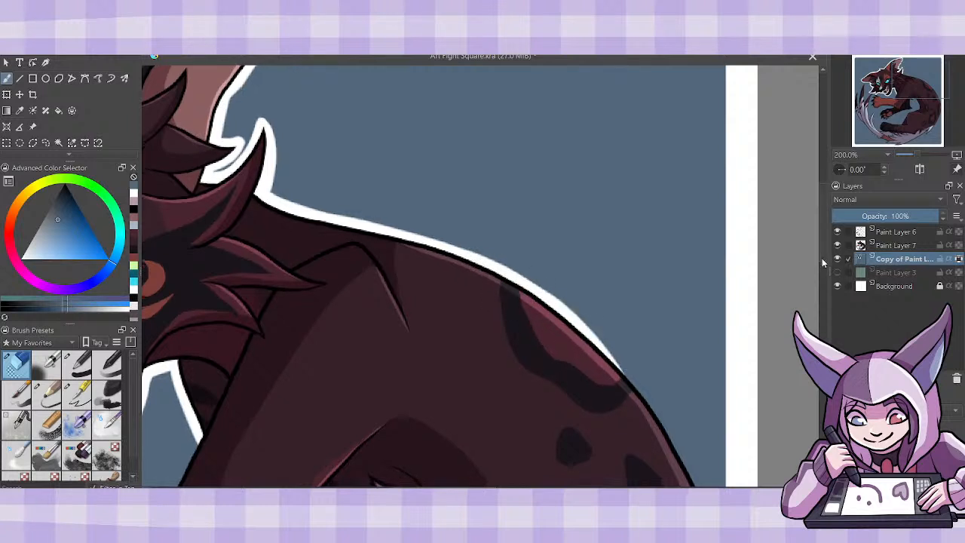
- Erase a border from the blue square along the outer curve of the lower back and rump, down to the white tail base
scroll(828, 289, "down", 5)
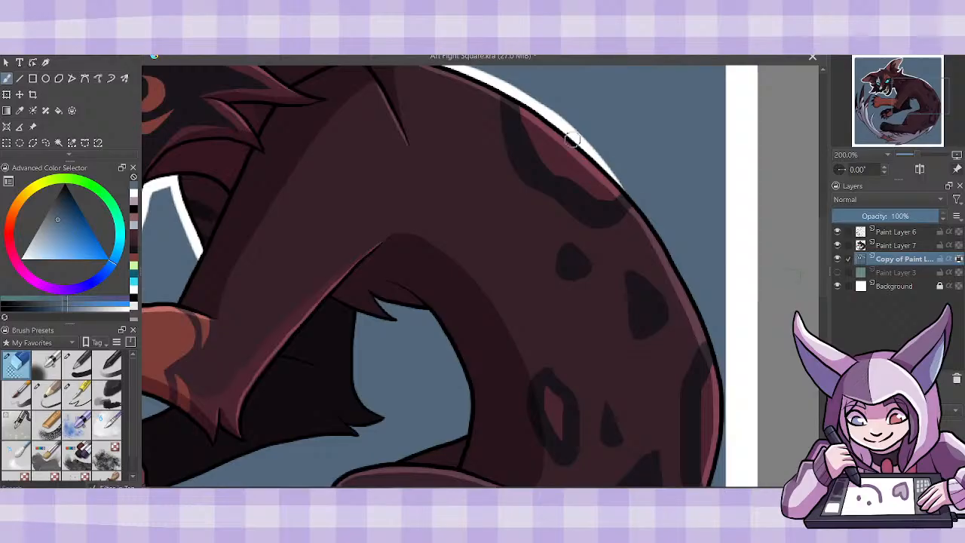
mouse_move(548, 119)
left_mouse_down()
mouse_move(605, 168)
mouse_move(683, 279)
mouse_move(723, 383)
mouse_move(722, 440)
left_mouse_up()
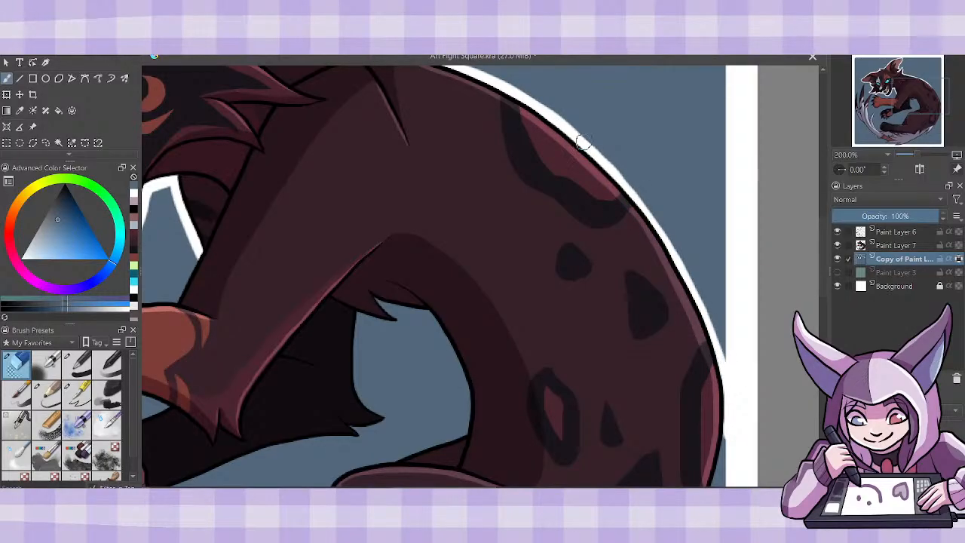
mouse_move(584, 142)
left_mouse_down()
mouse_move(659, 230)
mouse_move(698, 294)
mouse_move(724, 382)
left_mouse_up()
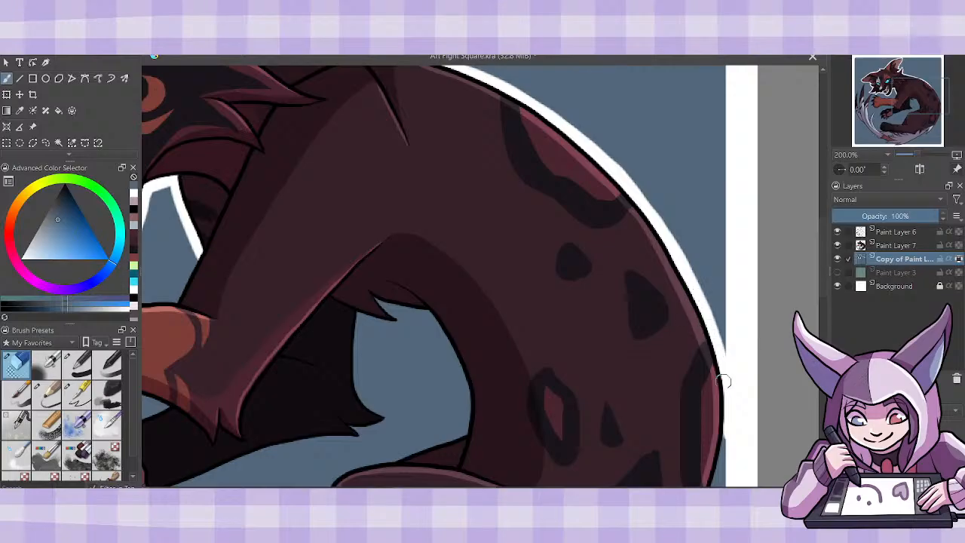
scroll(822, 305, "down", 5)
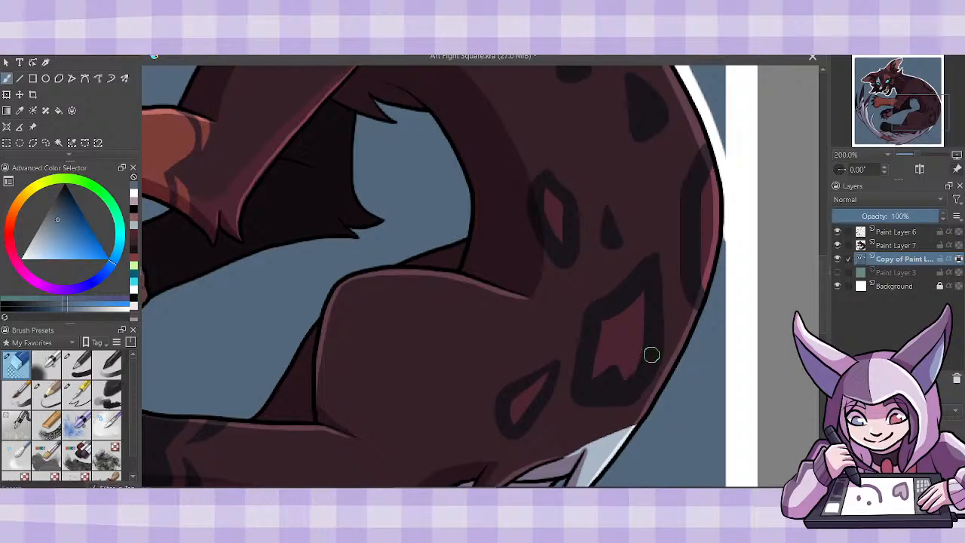
mouse_move(640, 426)
left_mouse_down()
mouse_move(673, 384)
mouse_move(714, 289)
mouse_move(724, 222)
left_mouse_up()
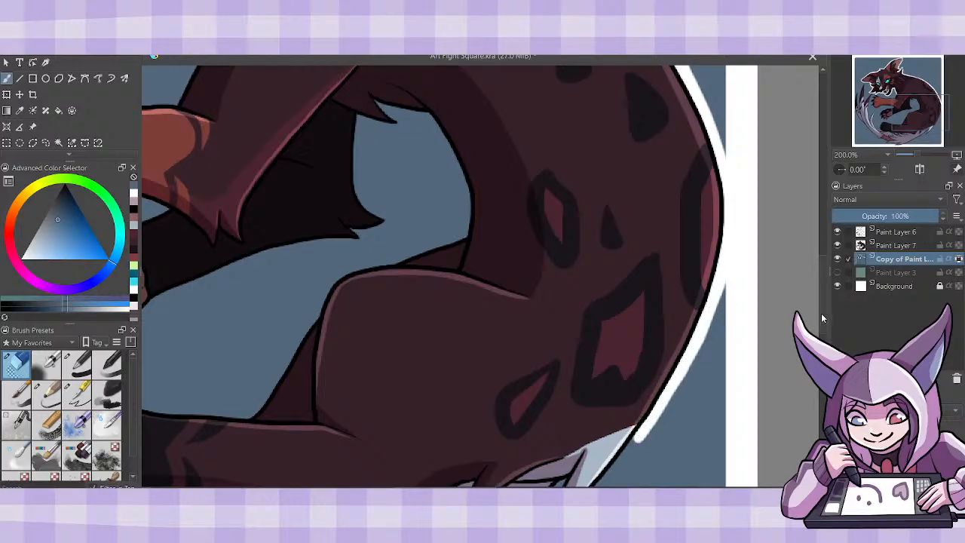
- Erase a border from the blue square around the pale pointed tuft at the tail base and along the tail's underside
scroll(754, 345, "down", 3)
mouse_move(565, 338)
left_mouse_down()
mouse_move(536, 392)
mouse_move(613, 332)
mouse_move(647, 279)
left_mouse_up()
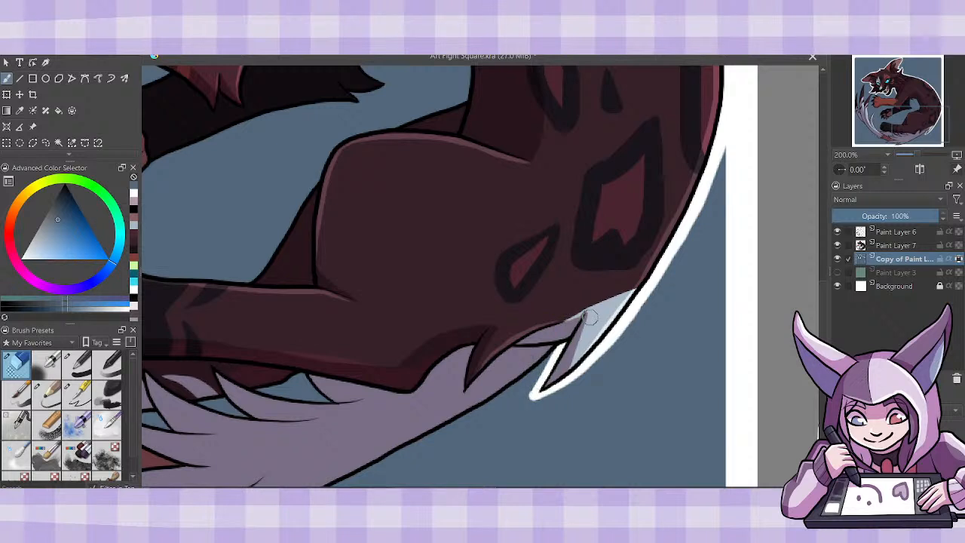
left_click_drag(824, 292, 823, 309)
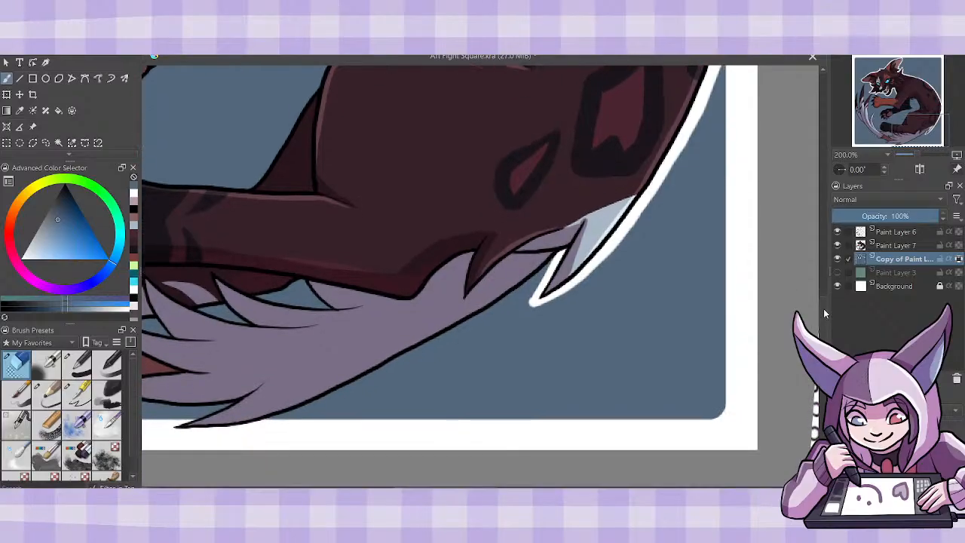
left_click_drag(538, 491, 493, 491)
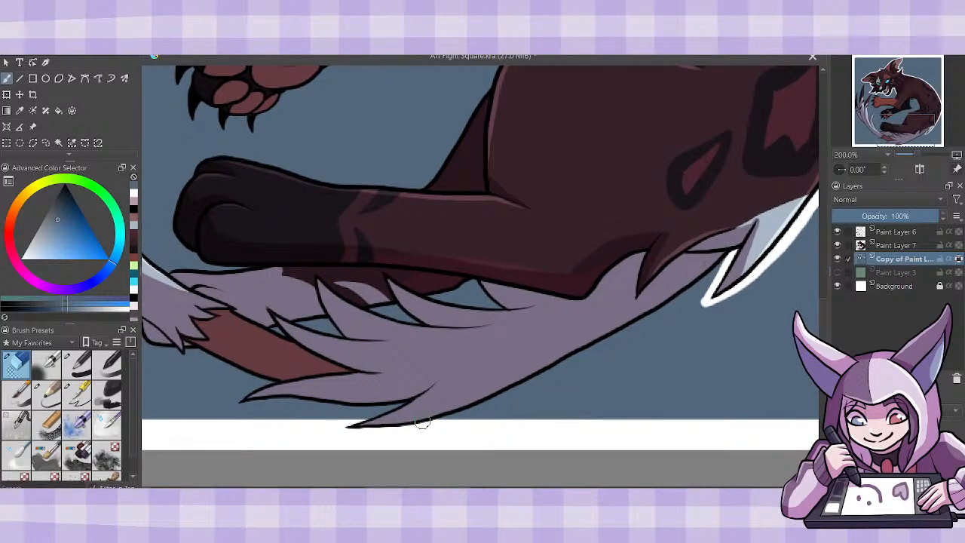
left_click_drag(440, 419, 632, 321)
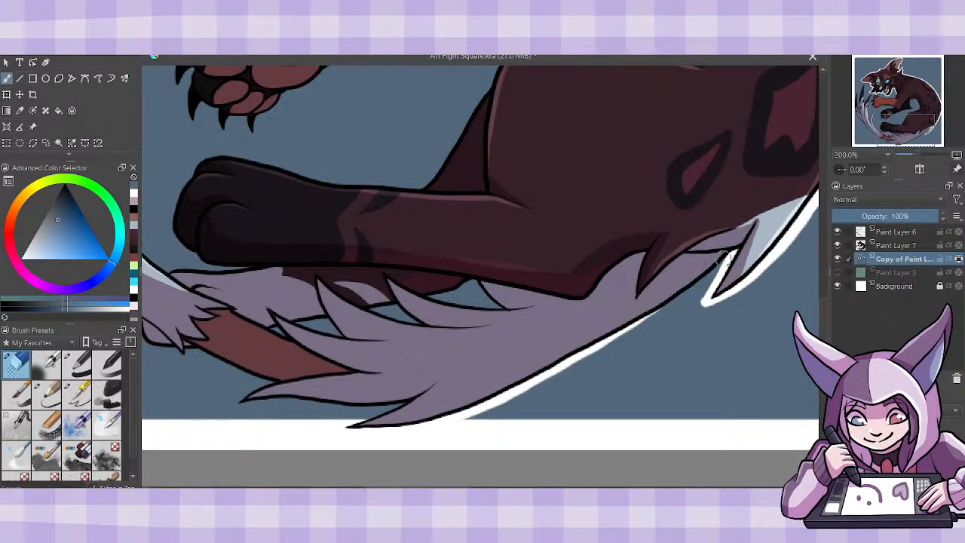
mouse_move(725, 256)
left_mouse_down()
mouse_move(561, 369)
mouse_move(441, 428)
mouse_move(481, 404)
left_mouse_up()
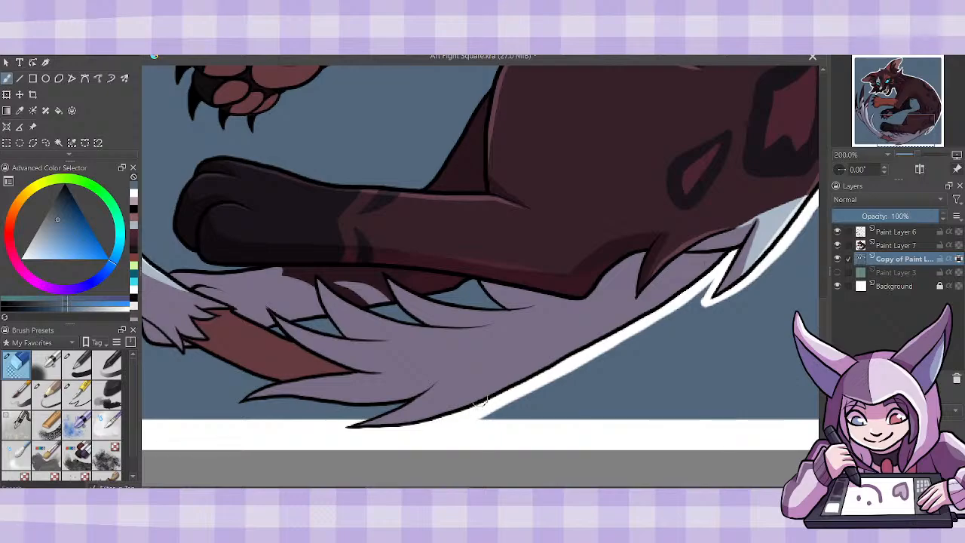
- Erase borders inside the small blue gaps between the tail's fur spikes and the hind leg
mouse_move(443, 298)
left_mouse_down()
mouse_move(509, 311)
mouse_move(473, 268)
mouse_move(427, 296)
mouse_move(475, 283)
left_mouse_up()
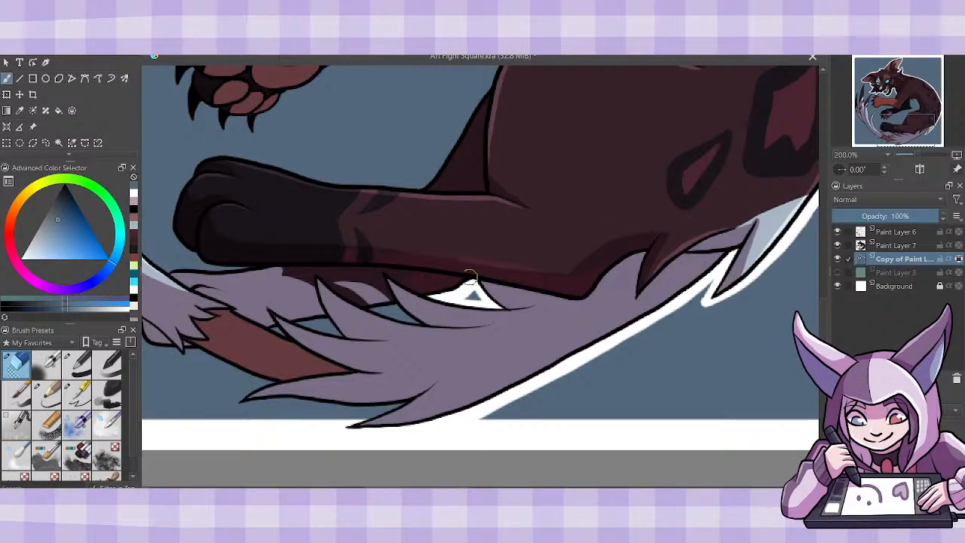
mouse_move(387, 301)
left_mouse_down()
mouse_move(431, 324)
mouse_move(357, 300)
mouse_move(429, 326)
mouse_move(389, 310)
left_mouse_up()
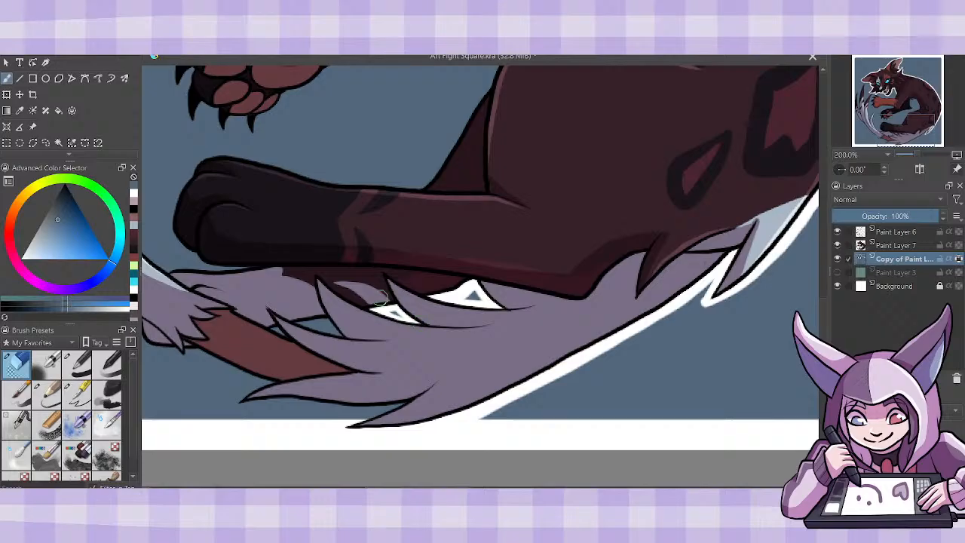
mouse_move(338, 324)
left_mouse_down()
mouse_move(289, 319)
mouse_move(330, 333)
left_mouse_up()
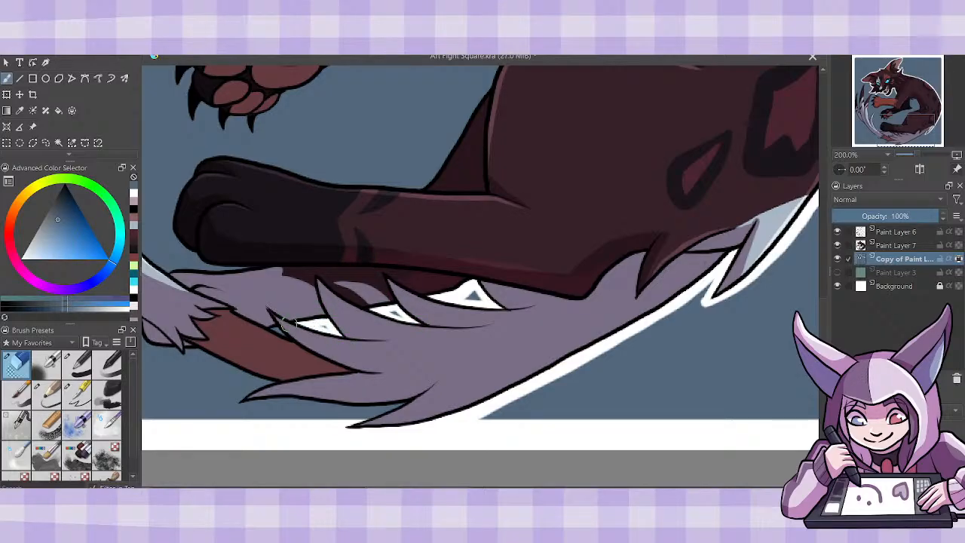
mouse_move(264, 328)
left_mouse_down()
mouse_move(293, 341)
mouse_move(285, 334)
left_mouse_up()
- Erase a border from the blue square around the tail's lower fur spikes, the reddish tail section and the far paw, undoing a stroke
left_click_drag(349, 424, 406, 401)
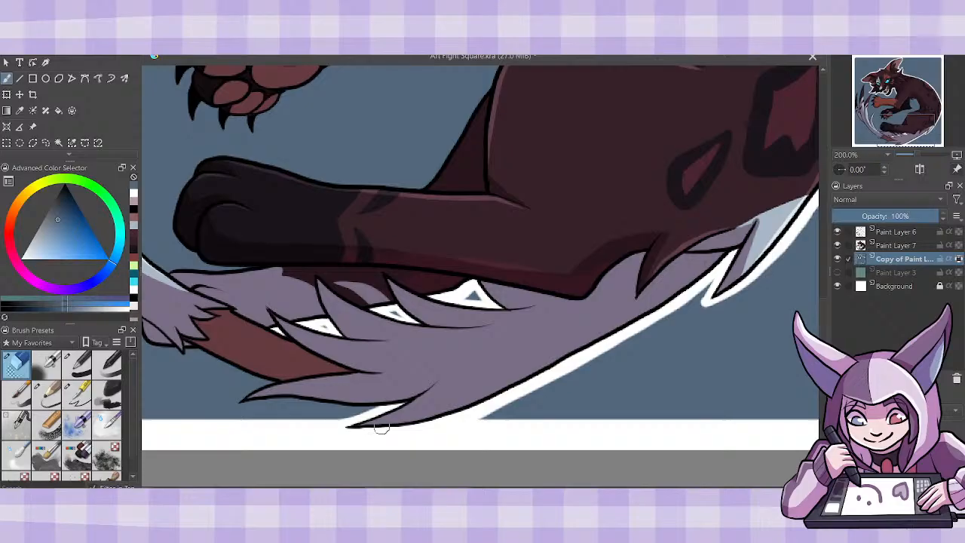
scroll(480, 271, "left", 4)
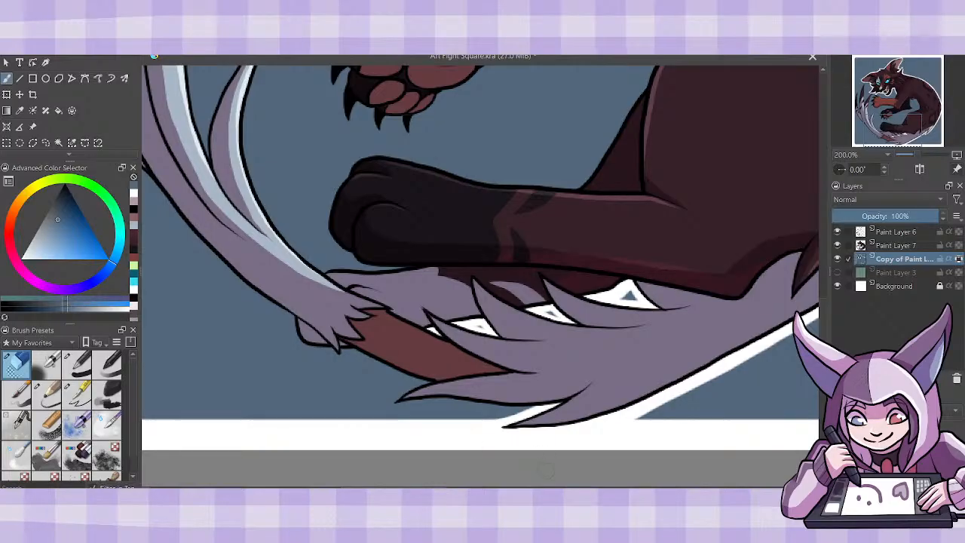
mouse_move(445, 362)
left_mouse_down()
mouse_move(603, 362)
mouse_move(564, 390)
mouse_move(564, 401)
mouse_move(701, 405)
mouse_move(551, 409)
mouse_move(565, 385)
mouse_move(546, 405)
mouse_move(688, 407)
left_mouse_up()
key("ctrl+z")
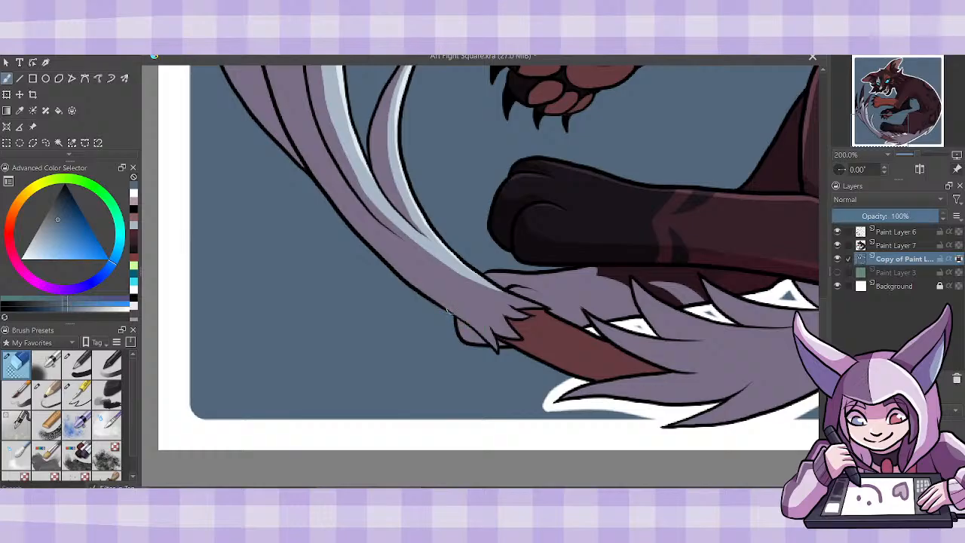
mouse_move(450, 311)
left_mouse_down()
mouse_move(497, 358)
mouse_move(506, 342)
mouse_move(567, 374)
mouse_move(523, 355)
mouse_move(575, 380)
left_mouse_up()
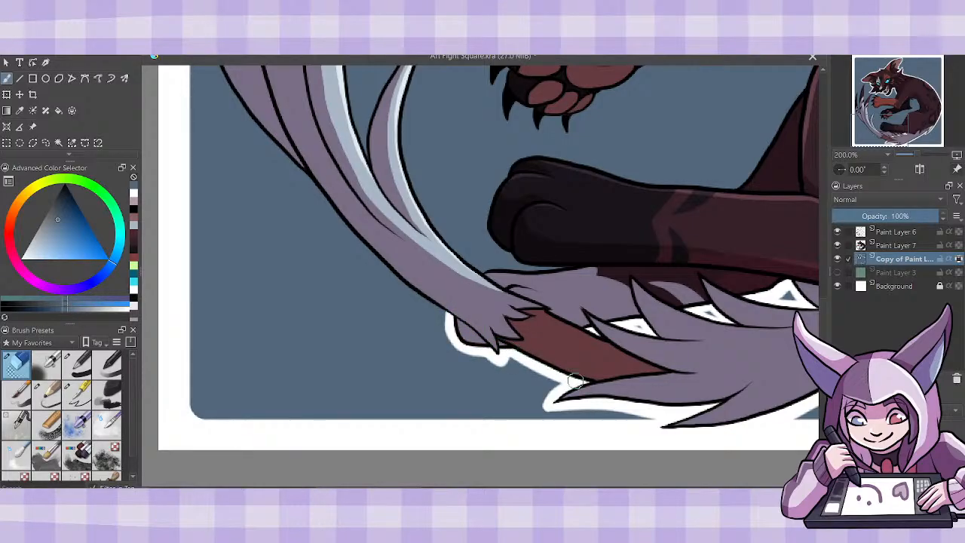
- Erase a border from the blue square around both sides of the short curved tuft on the inside of the tail tip
scroll(370, 328, "up", 3)
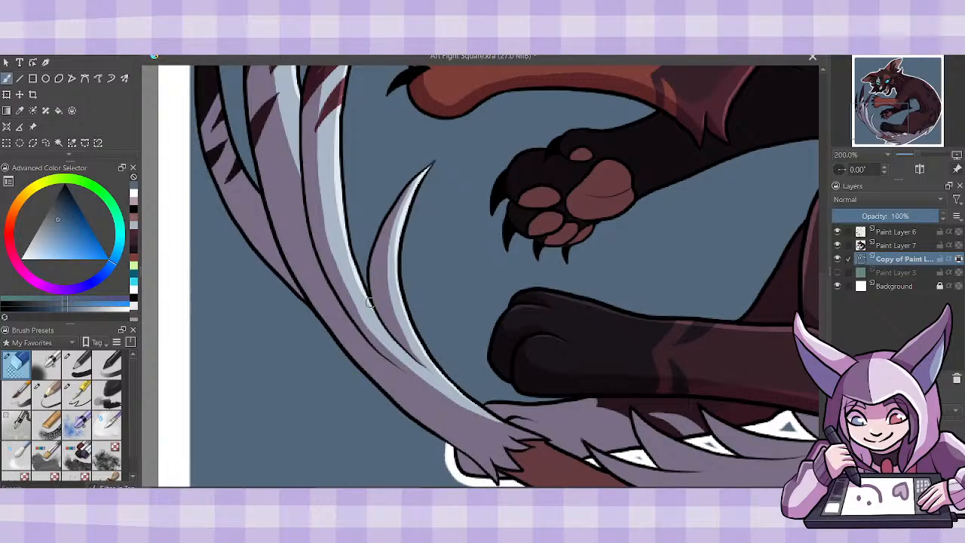
mouse_move(369, 300)
left_mouse_down()
mouse_move(366, 252)
mouse_move(393, 199)
mouse_move(436, 157)
left_mouse_up()
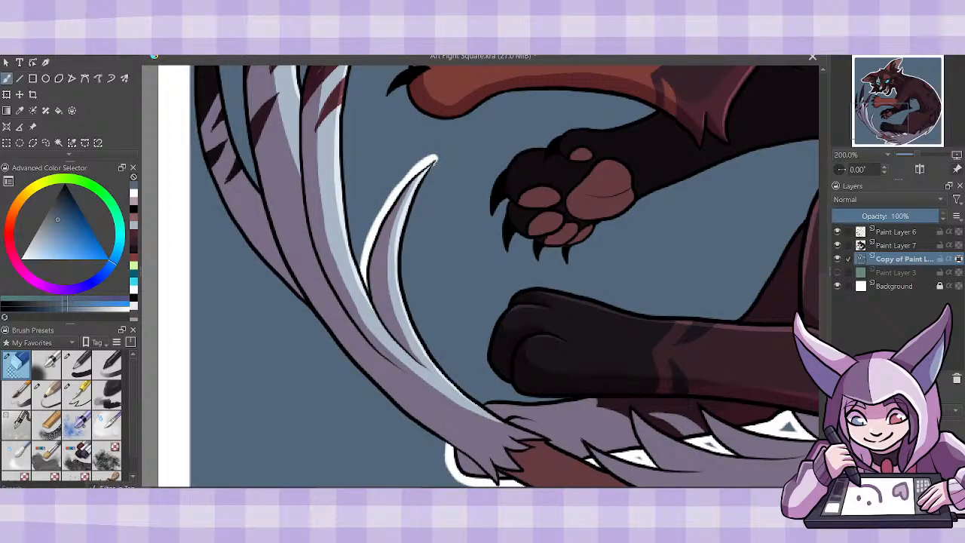
mouse_move(489, 405)
left_mouse_down()
mouse_move(438, 367)
mouse_move(487, 407)
mouse_move(426, 348)
mouse_move(407, 303)
mouse_move(475, 406)
mouse_move(425, 338)
mouse_move(404, 273)
mouse_move(404, 242)
mouse_move(443, 158)
mouse_move(367, 273)
left_mouse_up()
left_click_drag(382, 216, 367, 292)
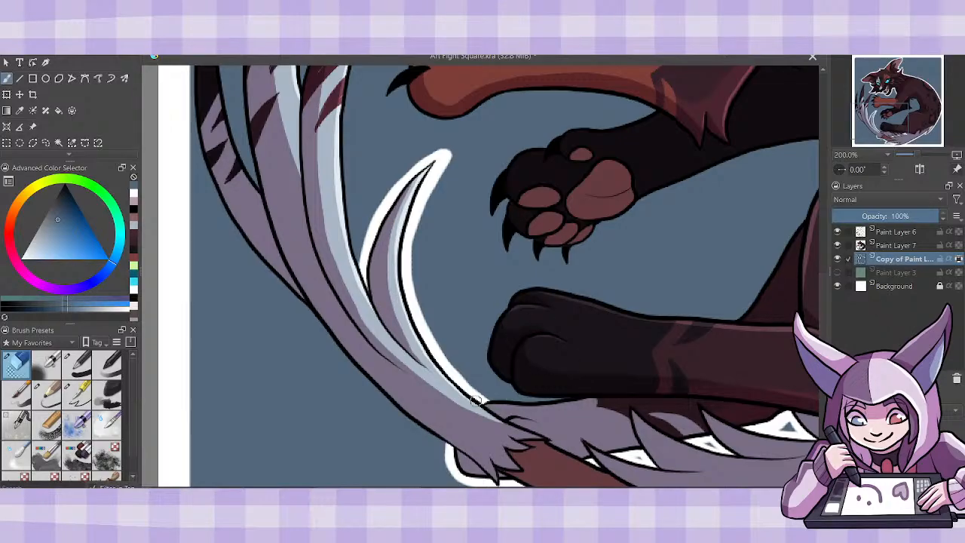
- Erase a border from the blue square above the far hind foot and around the toes of the near hind paw, undoing a stroke
left_click_drag(476, 399, 581, 389)
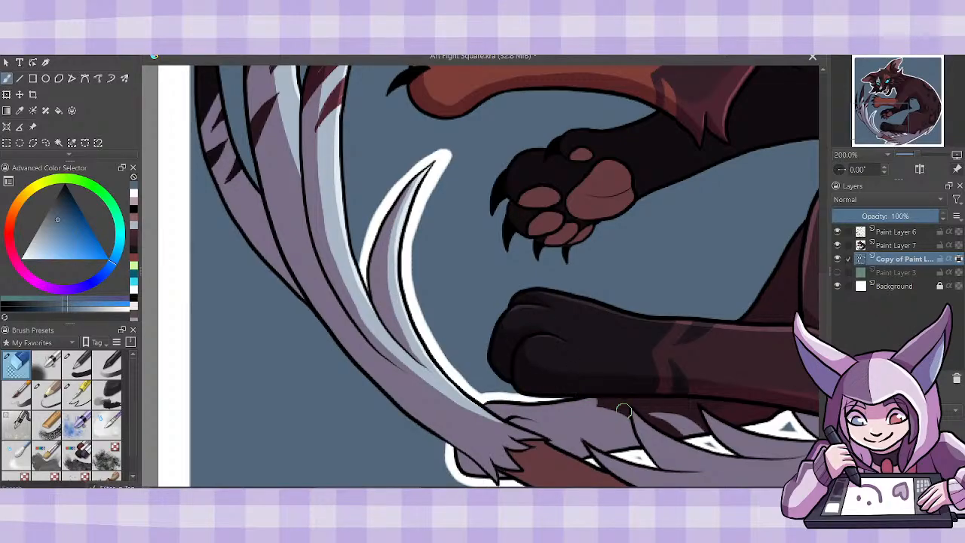
mouse_move(508, 375)
left_mouse_down()
mouse_move(527, 390)
mouse_move(486, 359)
mouse_move(486, 337)
mouse_move(526, 303)
mouse_move(503, 315)
mouse_move(511, 293)
mouse_move(538, 284)
mouse_move(596, 302)
left_mouse_up()
key("ctrl+z")
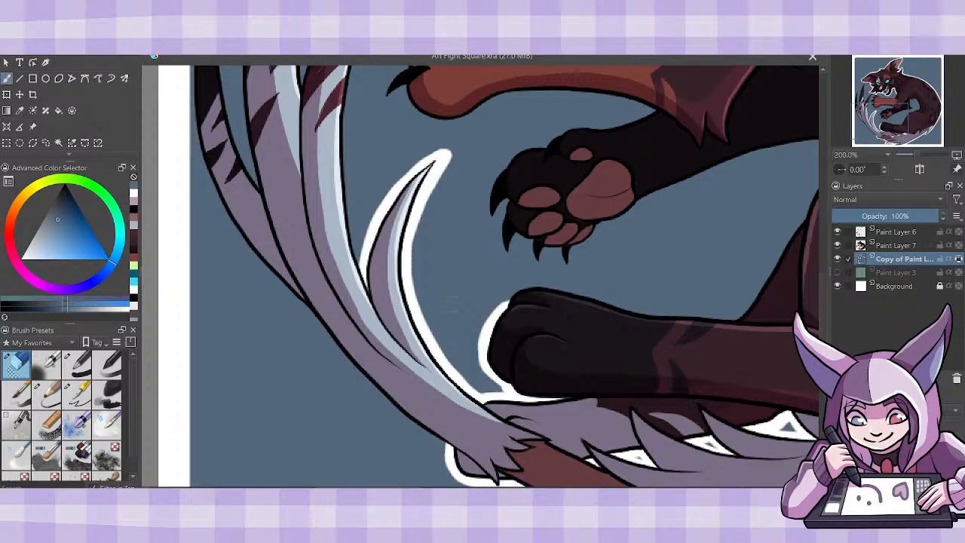
- Erase a border from the blue square along the outer edge of the tail plume, up to its dark outermost strand
mouse_move(290, 286)
left_mouse_down()
mouse_move(355, 367)
mouse_move(451, 455)
left_mouse_up()
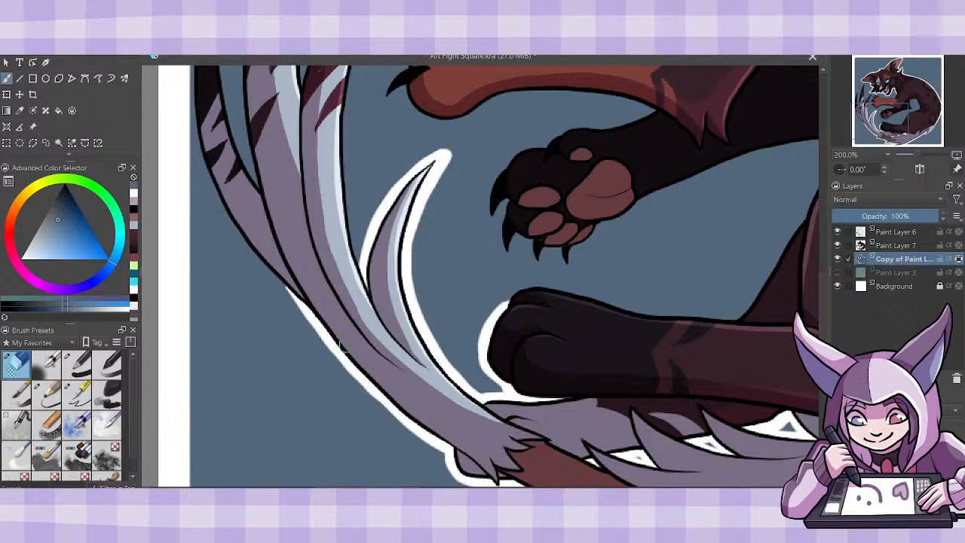
scroll(825, 277, "up", 4)
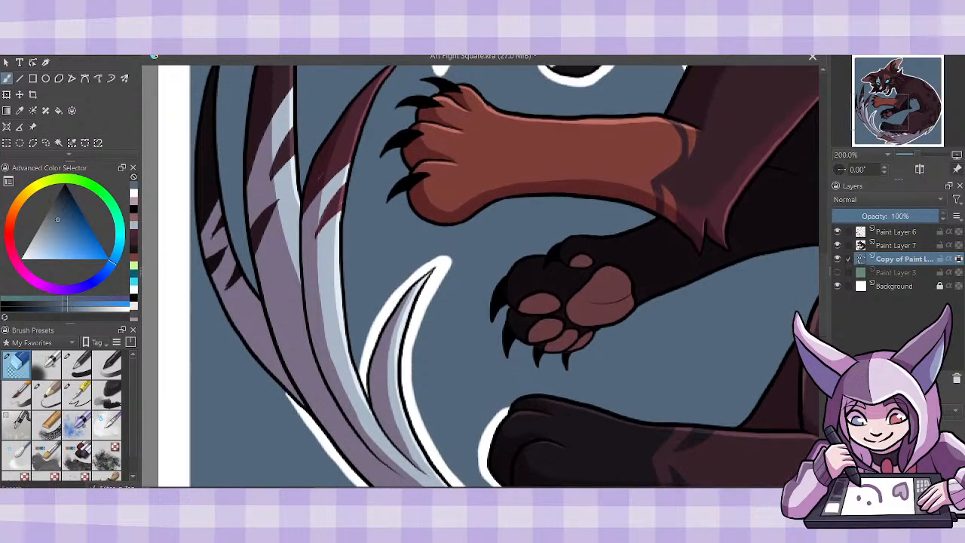
mouse_move(313, 419)
left_mouse_down()
mouse_move(269, 378)
mouse_move(211, 294)
mouse_move(191, 219)
mouse_move(198, 96)
left_mouse_up()
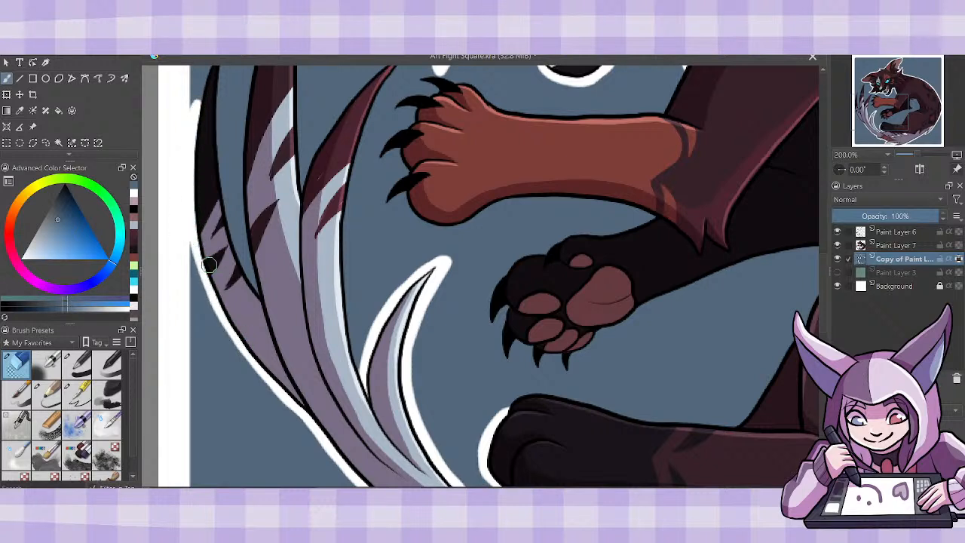
left_click_drag(191, 220, 255, 354)
left_click_drag(190, 230, 272, 376)
left_click_drag(217, 298, 262, 377)
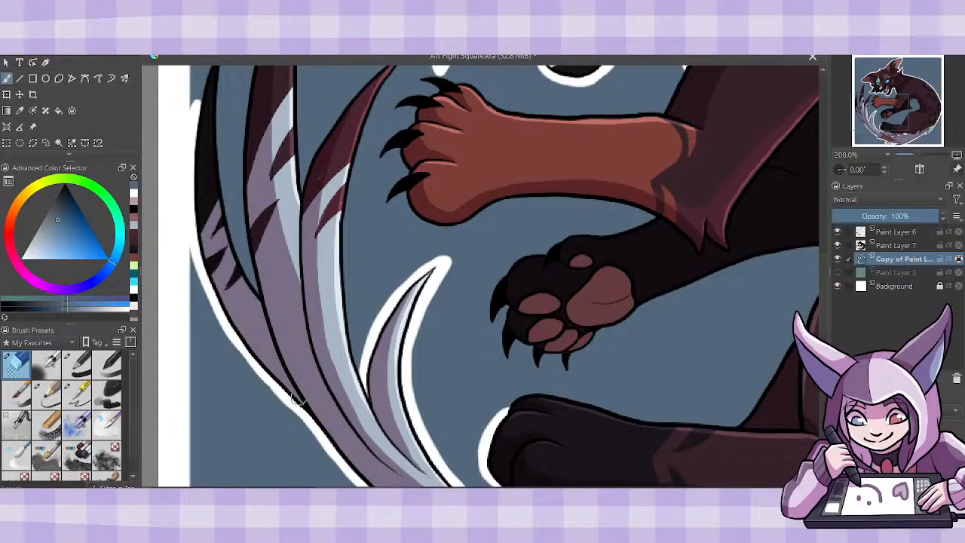
left_click_drag(232, 333, 310, 412)
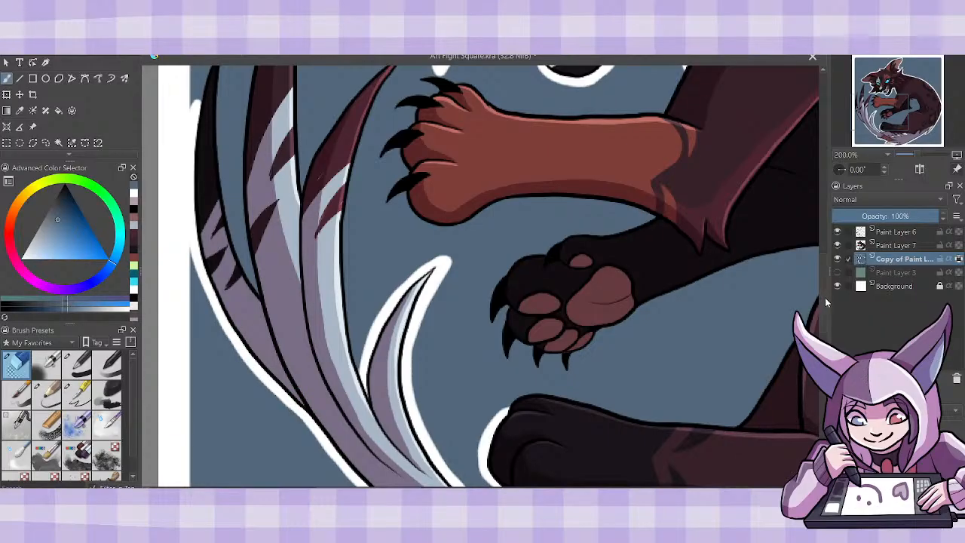
- Extend the erased border around the pointed dark tip of the tail plume's outermost strand
scroll(824, 297, "up", 5)
mouse_move(193, 360)
left_mouse_down()
mouse_move(219, 281)
mouse_move(212, 288)
left_mouse_up()
left_click_drag(204, 322, 225, 267)
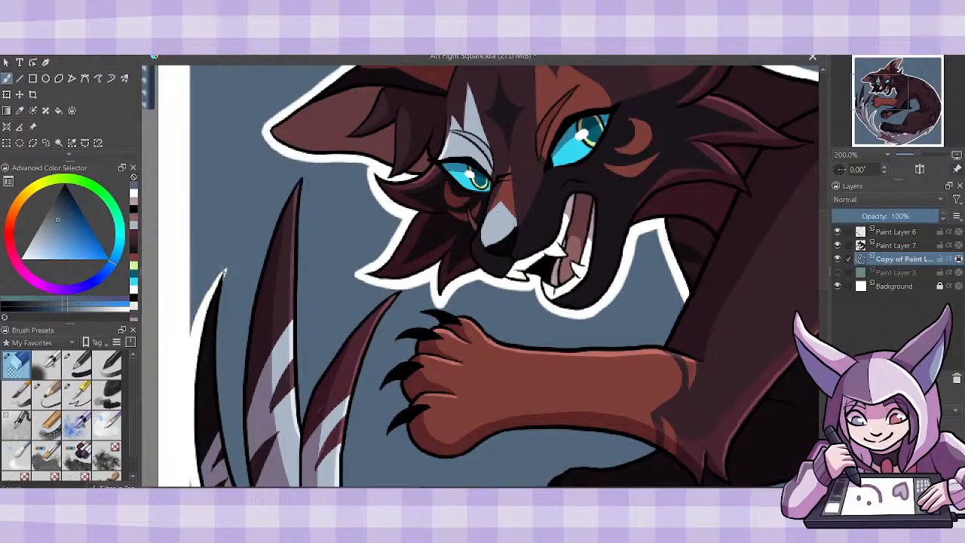
left_click_drag(204, 305, 227, 267)
scroll(817, 300, "down", 4)
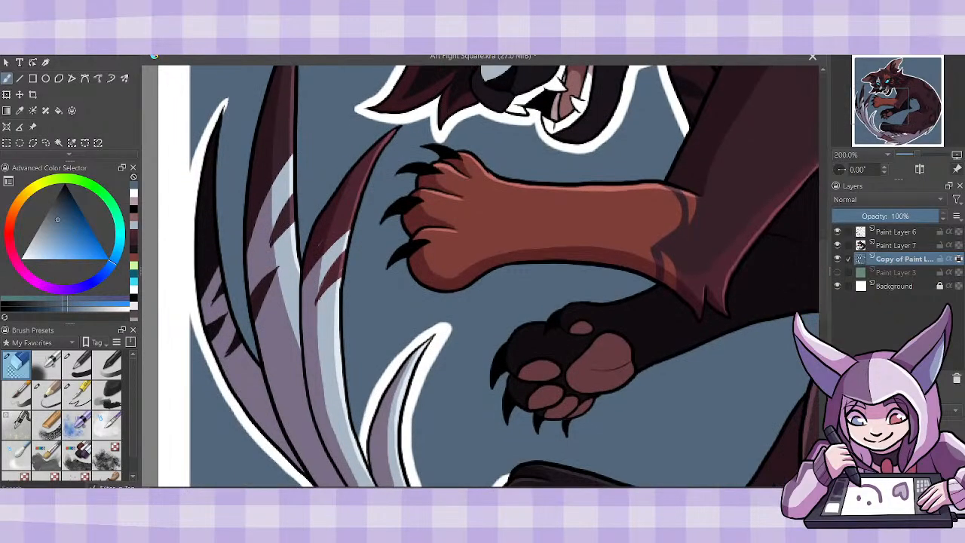
- Erase a border from the blue square along the inner edge of the tail plume's outermost strand, keeping the eraser brush active
mouse_move(264, 370)
left_mouse_down()
mouse_move(241, 332)
mouse_move(214, 232)
mouse_move(243, 337)
left_mouse_up()
mouse_move(226, 274)
left_mouse_down()
mouse_move(229, 106)
mouse_move(221, 121)
mouse_move(230, 97)
left_mouse_up()
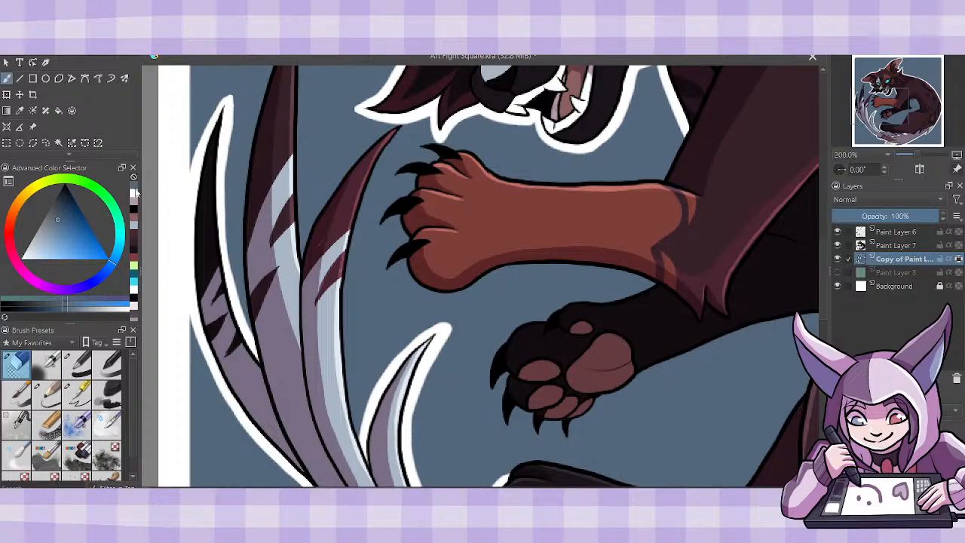
left_click(81, 402)
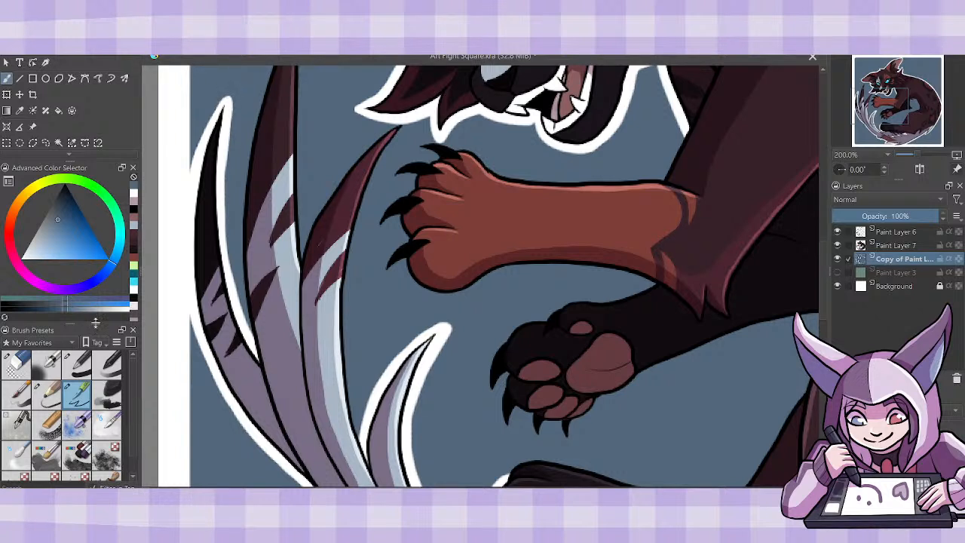
left_click(22, 368)
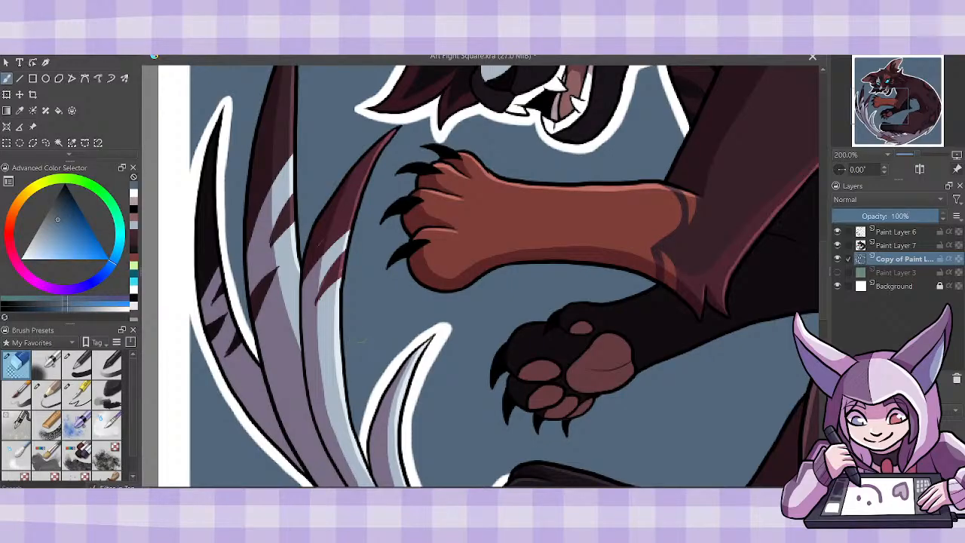
- Erase a border from the blue square around the tail plume's second strand, up its outer edge, around the tip and down the inner edge
left_click_drag(822, 297, 824, 290)
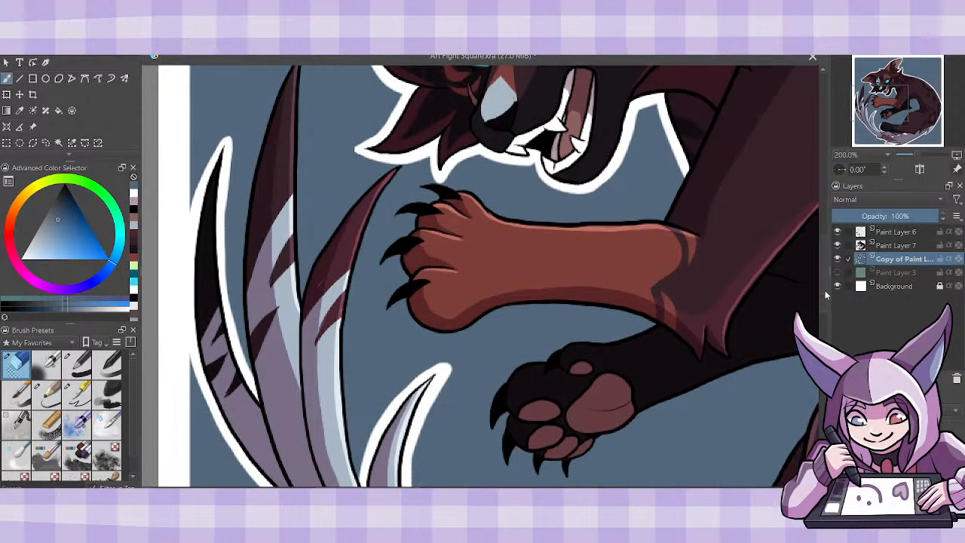
mouse_move(253, 370)
left_mouse_down()
mouse_move(236, 300)
mouse_move(242, 223)
mouse_move(287, 78)
left_mouse_up()
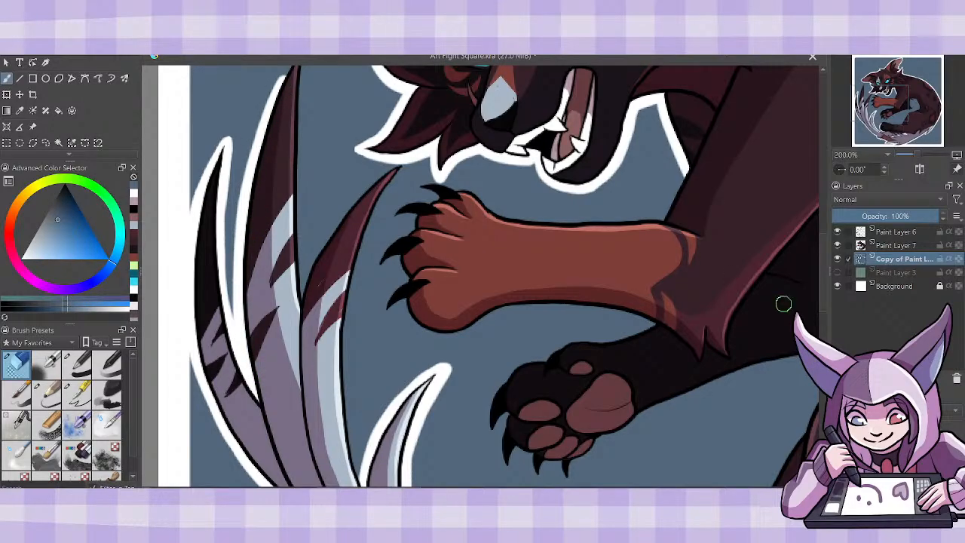
left_click_drag(827, 279, 826, 257)
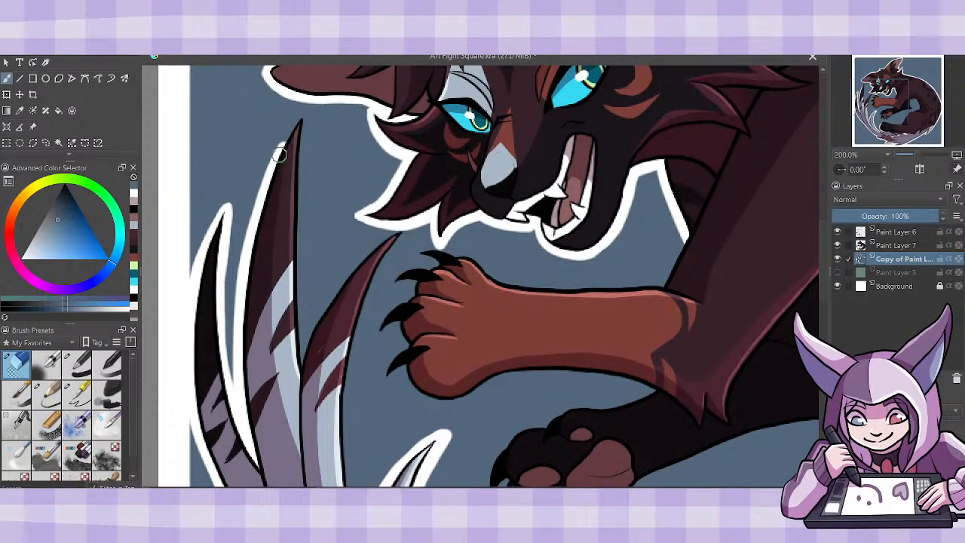
left_click_drag(279, 154, 299, 117)
mouse_move(300, 115)
left_mouse_down()
mouse_move(295, 261)
mouse_move(305, 362)
left_mouse_up()
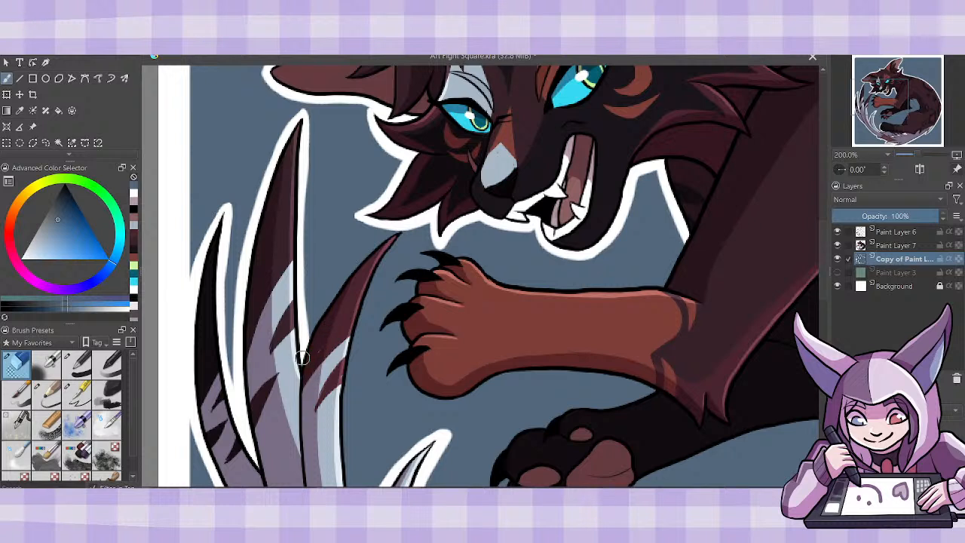
- Erase a border from the blue square along both edges of the tail plume's third strand, up to its reddish tip
mouse_move(301, 357)
left_mouse_down()
mouse_move(338, 287)
mouse_move(398, 234)
left_mouse_up()
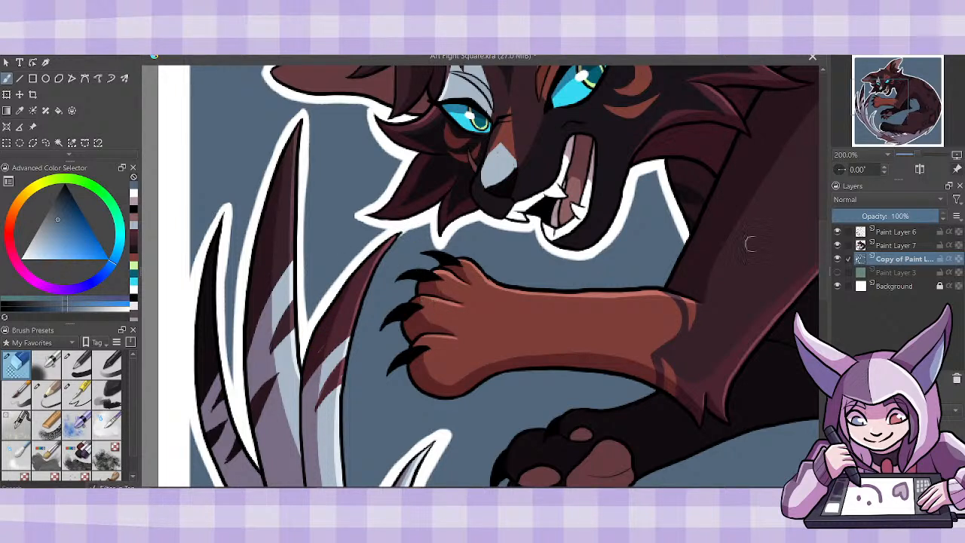
scroll(793, 298, "down", 2)
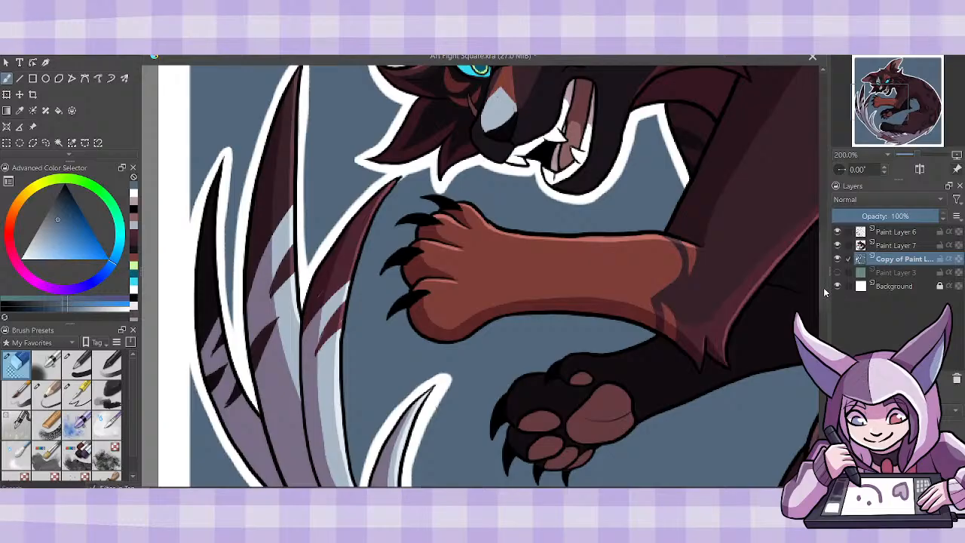
scroll(826, 293, "down", 2)
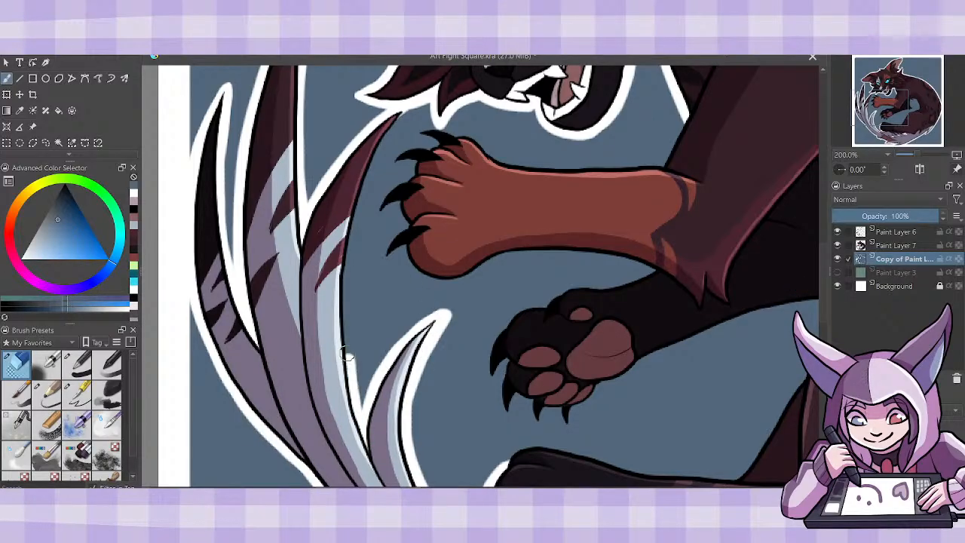
mouse_move(346, 353)
left_mouse_down()
mouse_move(351, 230)
mouse_move(390, 132)
mouse_move(409, 105)
left_mouse_up()
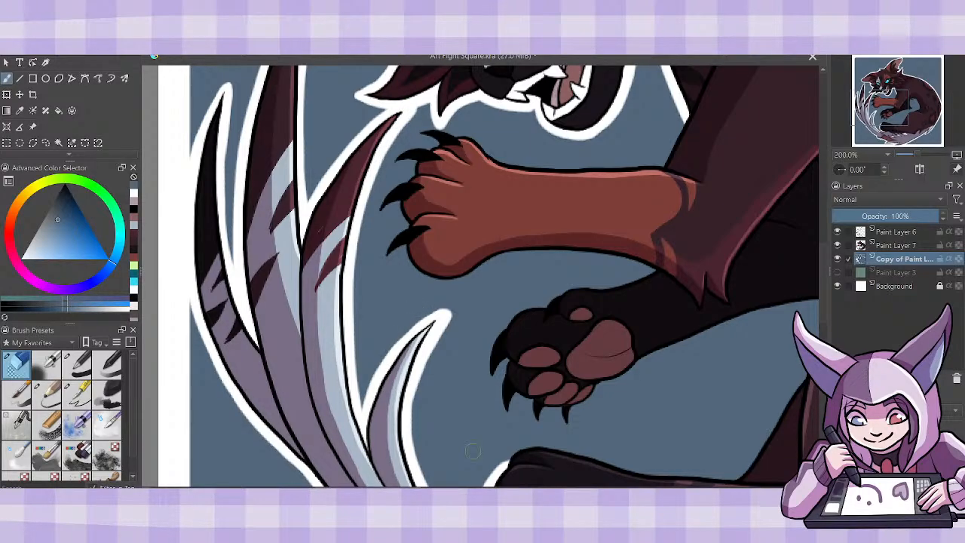
- Erase a border from the blue square along the top of the outstretched black hind foot and up the front of the thigh
left_click_drag(488, 481, 313, 480)
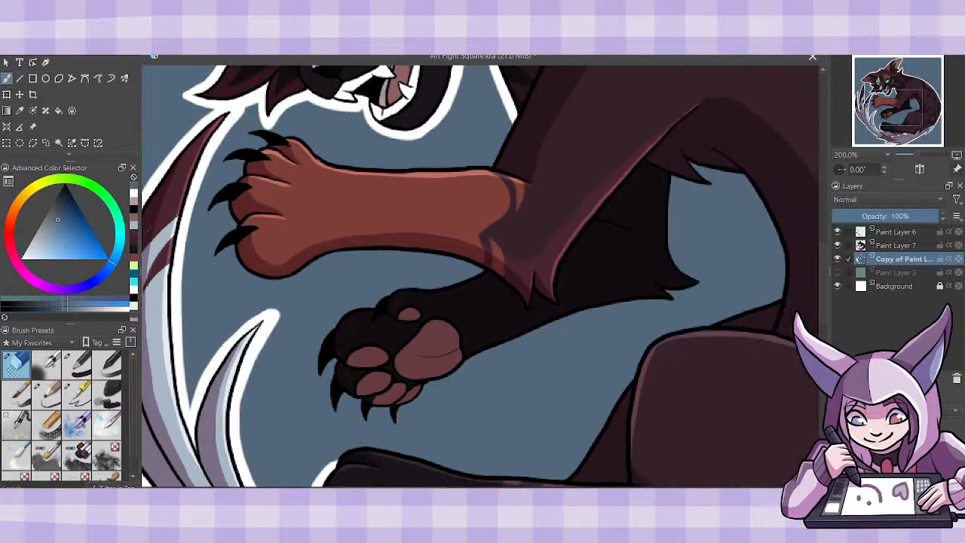
scroll(824, 324, "down", 3)
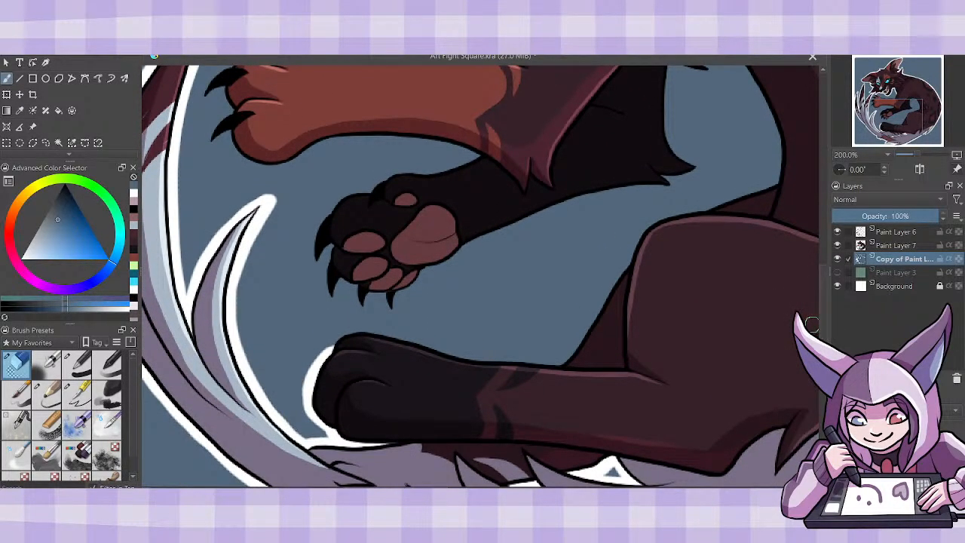
left_click_drag(551, 365, 642, 252)
mouse_move(332, 368)
left_mouse_down()
mouse_move(324, 355)
mouse_move(348, 332)
mouse_move(562, 363)
left_mouse_up()
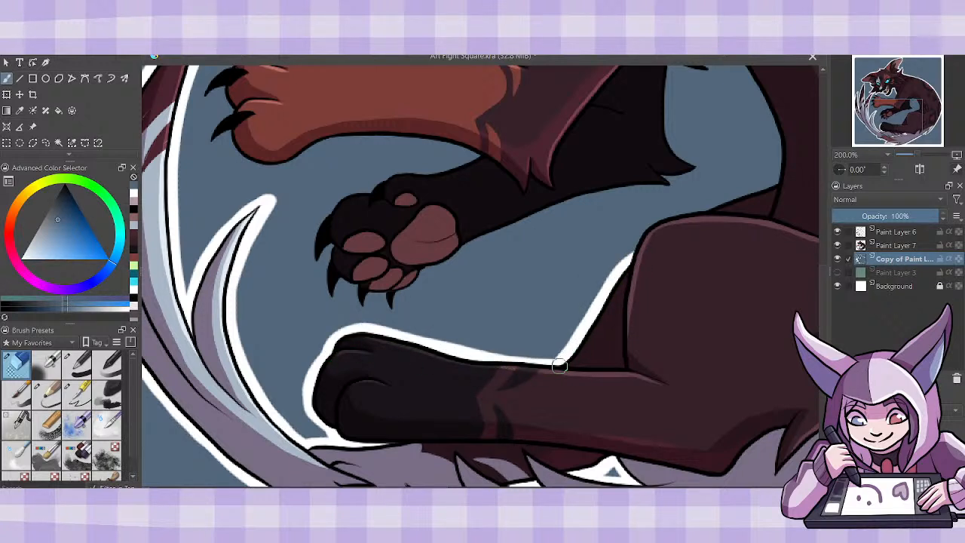
left_click_drag(453, 355, 568, 363)
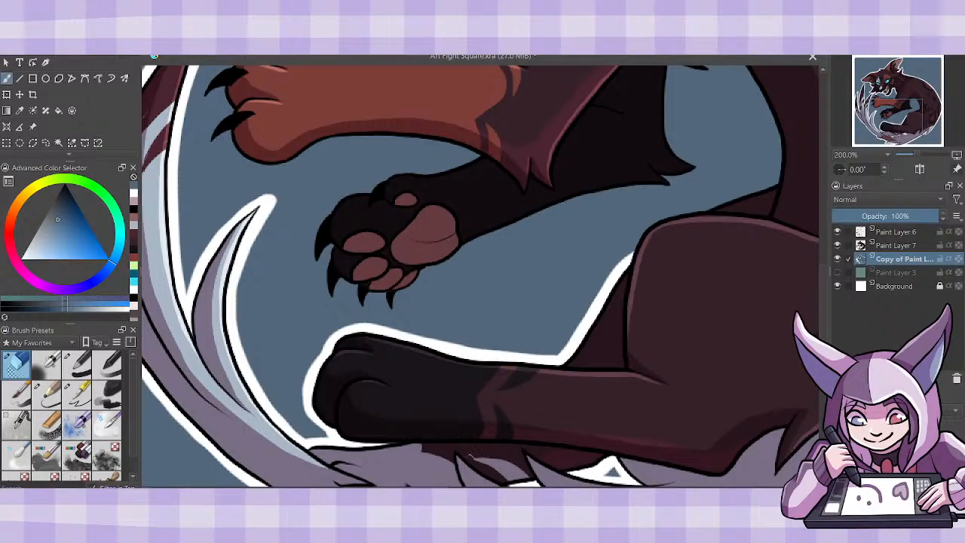
- Continue the erased border over the top of the hind thigh until it meets the belly
left_click_drag(716, 386, 509, 387)
mouse_move(416, 273)
left_mouse_down()
mouse_move(443, 222)
mouse_move(525, 216)
mouse_move(456, 234)
mouse_move(451, 226)
mouse_move(497, 223)
mouse_move(480, 217)
mouse_move(587, 182)
left_mouse_up()
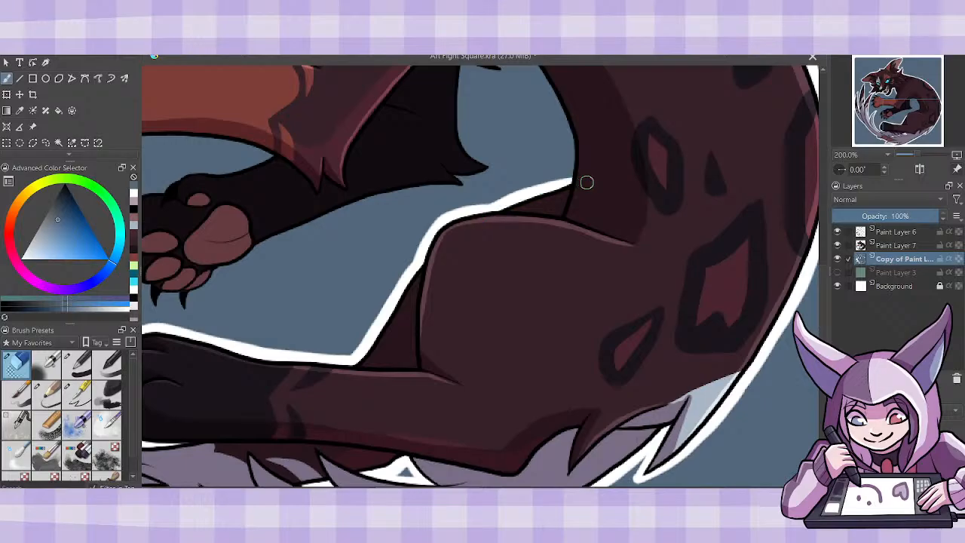
left_click_drag(520, 195, 612, 158)
- Erase a border from the blue gap along the curve of the belly and around the pointed fur tuft above it
left_click_drag(498, 181, 497, 357)
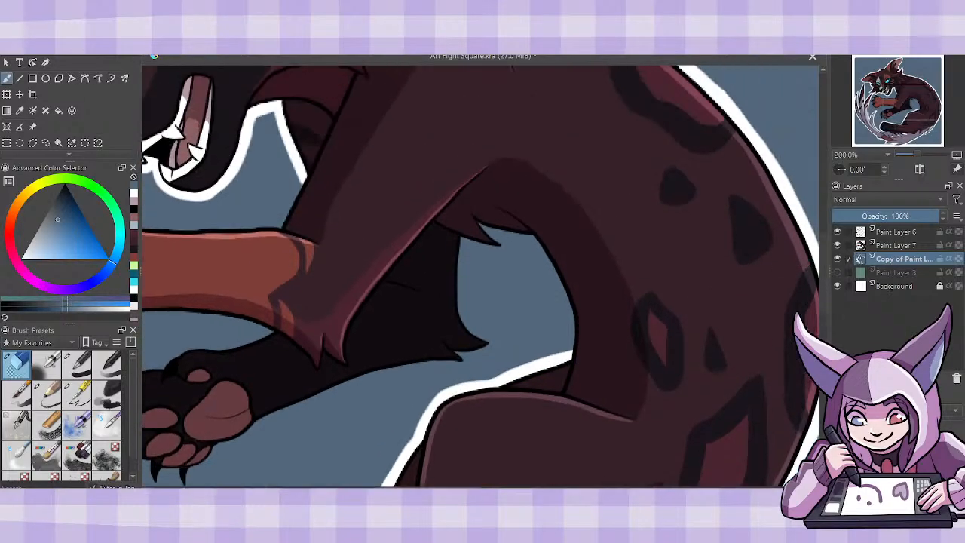
left_click_drag(476, 219, 548, 224)
mouse_move(474, 224)
left_mouse_down()
mouse_move(545, 222)
mouse_move(574, 310)
mouse_move(570, 360)
left_mouse_up()
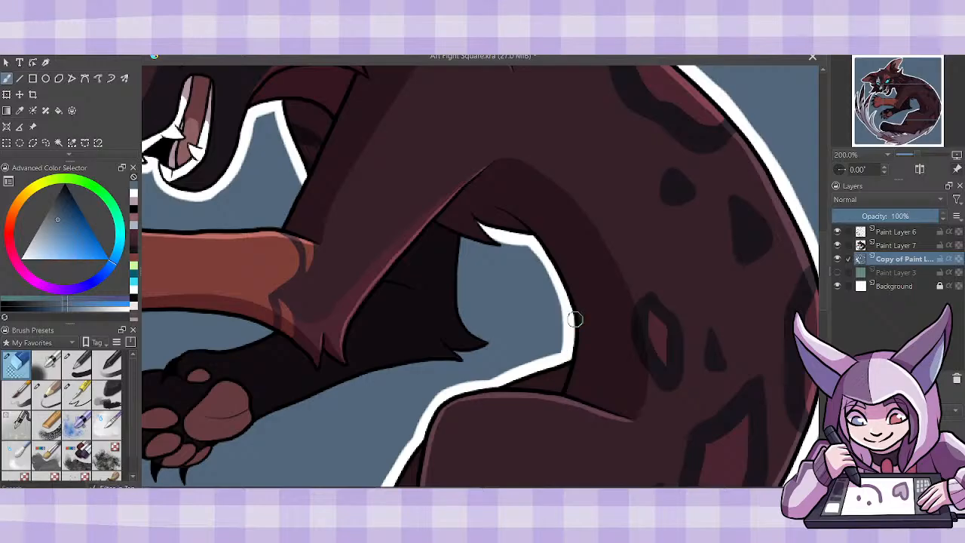
mouse_move(462, 240)
left_mouse_down()
mouse_move(491, 250)
mouse_move(511, 240)
left_mouse_up()
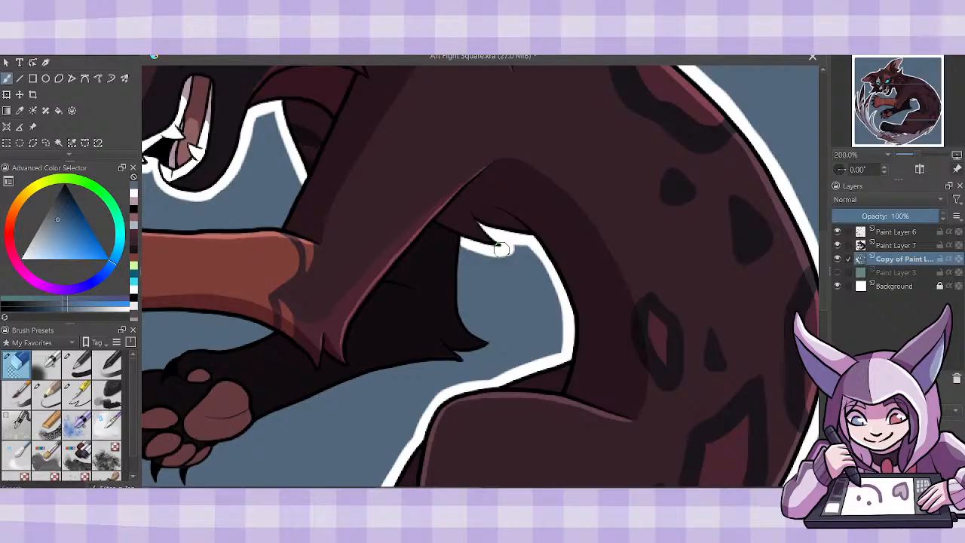
left_click_drag(501, 250, 493, 233)
- Erase a border from the blue gap down the back of the black foreleg and around its pointed elbow fur
mouse_move(492, 341)
left_mouse_down()
mouse_move(460, 310)
mouse_move(462, 235)
left_mouse_up()
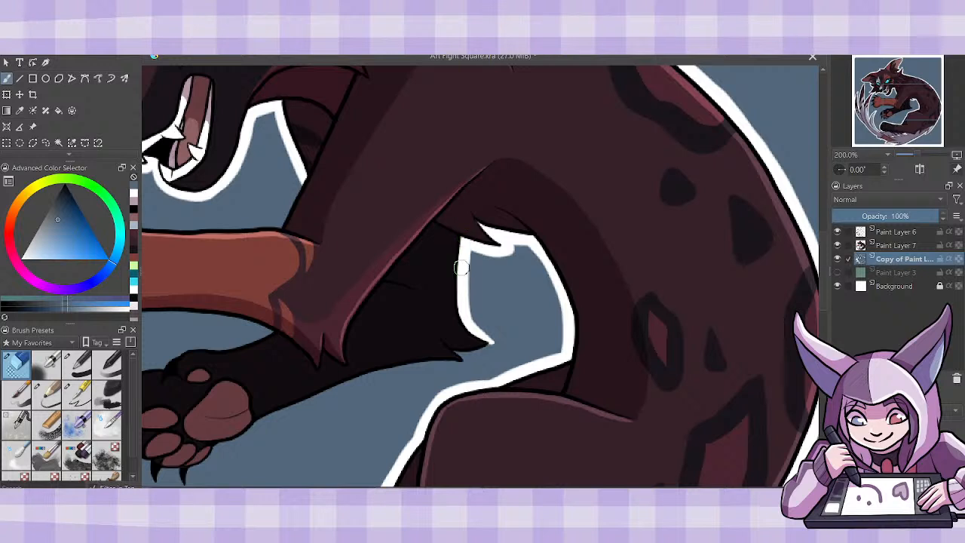
mouse_move(493, 344)
left_mouse_down()
mouse_move(462, 313)
mouse_move(491, 343)
left_mouse_up()
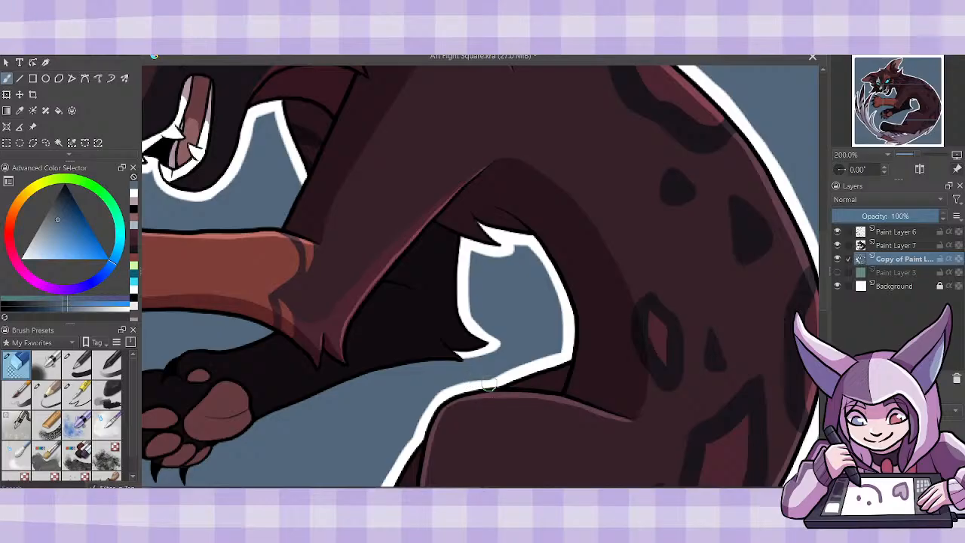
mouse_move(411, 365)
left_mouse_down()
mouse_move(461, 368)
mouse_move(459, 347)
left_mouse_up()
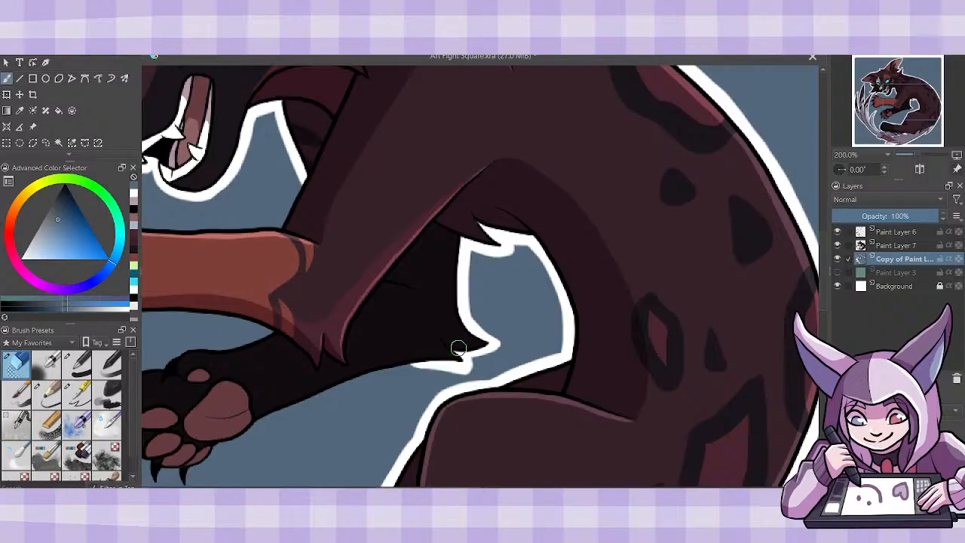
left_click_drag(486, 398, 503, 398)
- Erase a border from the blue square along the underside of the black foreleg, from the paw's nearest claw to the elbow fur, redoing unsatisfactory strokes
left_click_drag(520, 488, 456, 487)
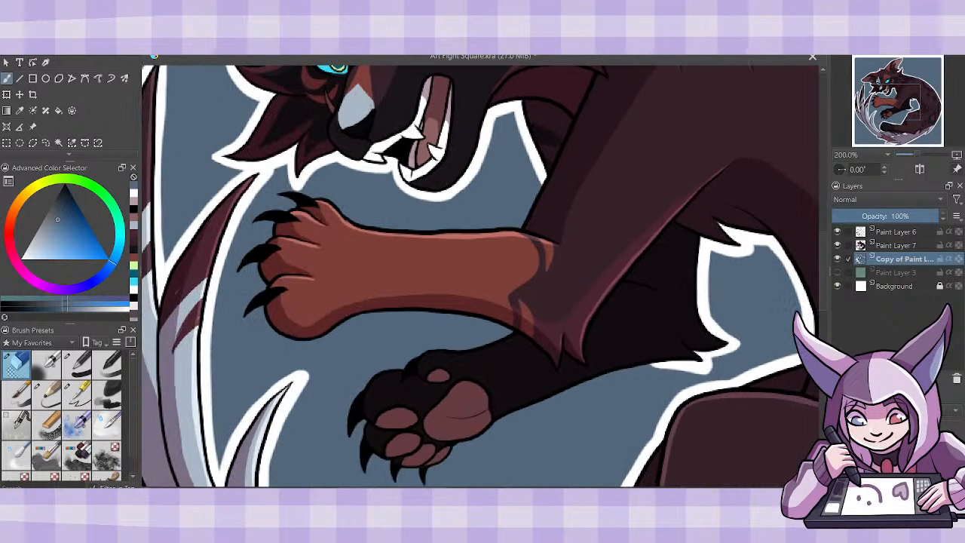
left_click_drag(823, 273, 823, 298)
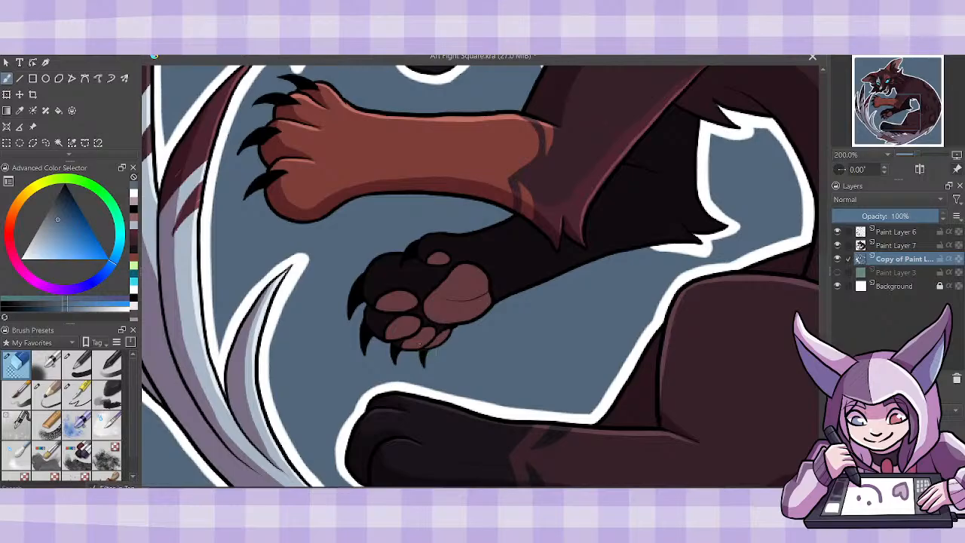
mouse_move(417, 352)
left_mouse_down()
mouse_move(423, 370)
mouse_move(431, 351)
mouse_move(419, 362)
mouse_move(501, 300)
mouse_move(473, 327)
mouse_move(579, 275)
left_mouse_up()
key("ctrl+z")
mouse_move(490, 312)
left_mouse_down()
mouse_move(573, 264)
mouse_move(673, 243)
left_mouse_up()
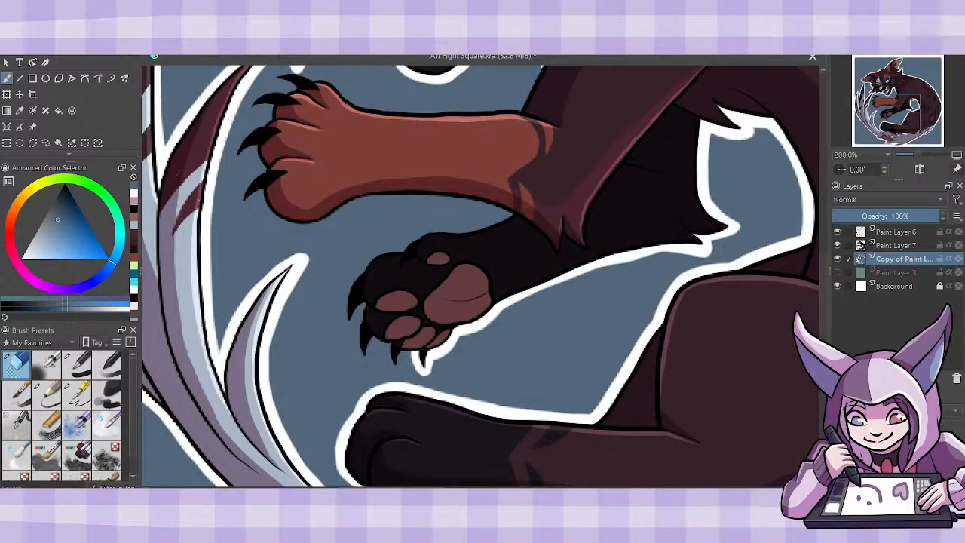
key("ctrl+z")
mouse_move(490, 311)
left_mouse_down()
mouse_move(626, 244)
mouse_move(678, 242)
left_mouse_up()
mouse_move(616, 258)
left_mouse_down()
mouse_move(482, 315)
mouse_move(577, 278)
mouse_move(493, 306)
mouse_move(533, 286)
mouse_move(691, 251)
left_mouse_up()
key("ctrl+z")
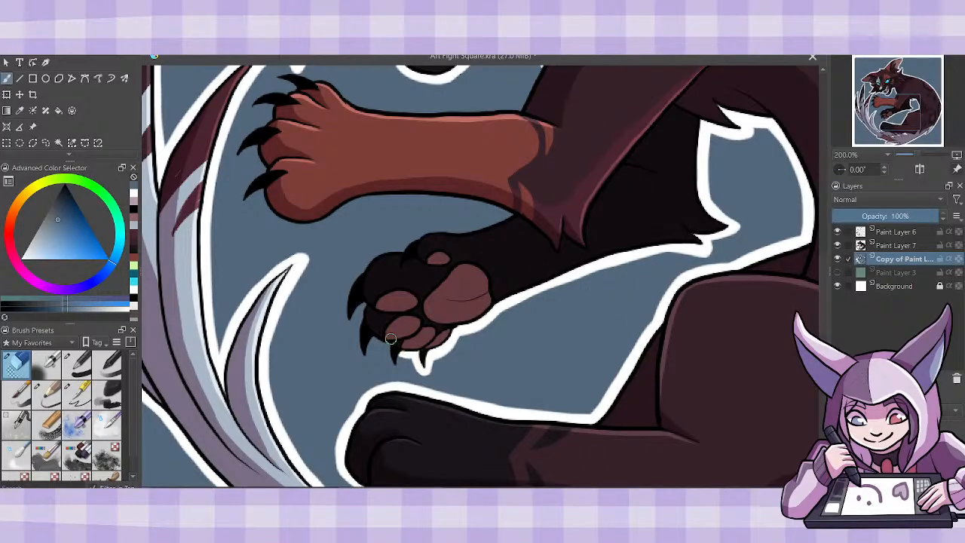
- Erase a border from the blue square around the black forepaw's remaining claws and along the upper edge of its leg
mouse_move(390, 342)
left_mouse_down()
mouse_move(400, 373)
mouse_move(379, 330)
mouse_move(366, 357)
mouse_move(360, 340)
mouse_move(371, 312)
mouse_move(360, 337)
mouse_move(365, 306)
left_mouse_up()
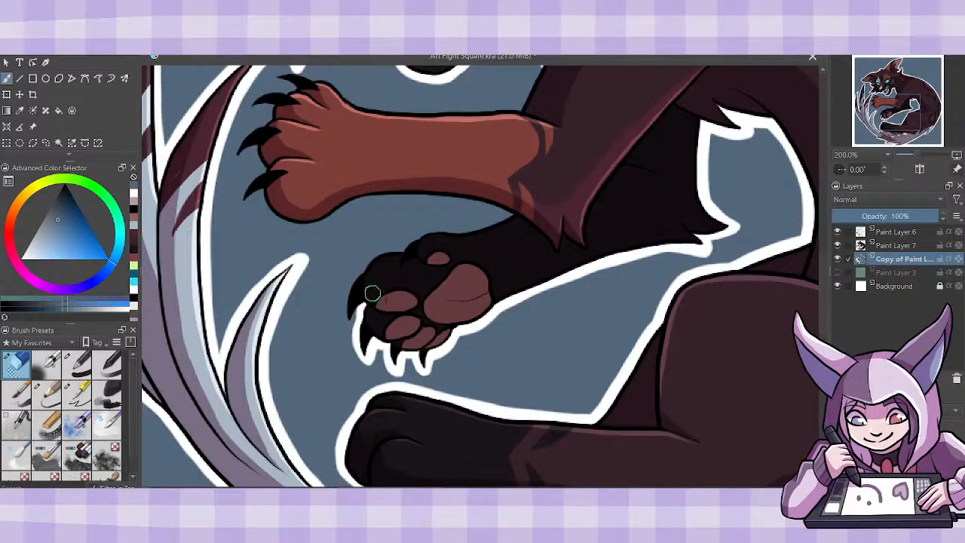
mouse_move(368, 271)
left_mouse_down()
mouse_move(351, 301)
mouse_move(352, 328)
mouse_move(360, 306)
mouse_move(349, 325)
mouse_move(345, 309)
mouse_move(371, 267)
left_mouse_up()
mouse_move(344, 309)
left_mouse_down()
mouse_move(355, 326)
mouse_move(371, 285)
left_mouse_up()
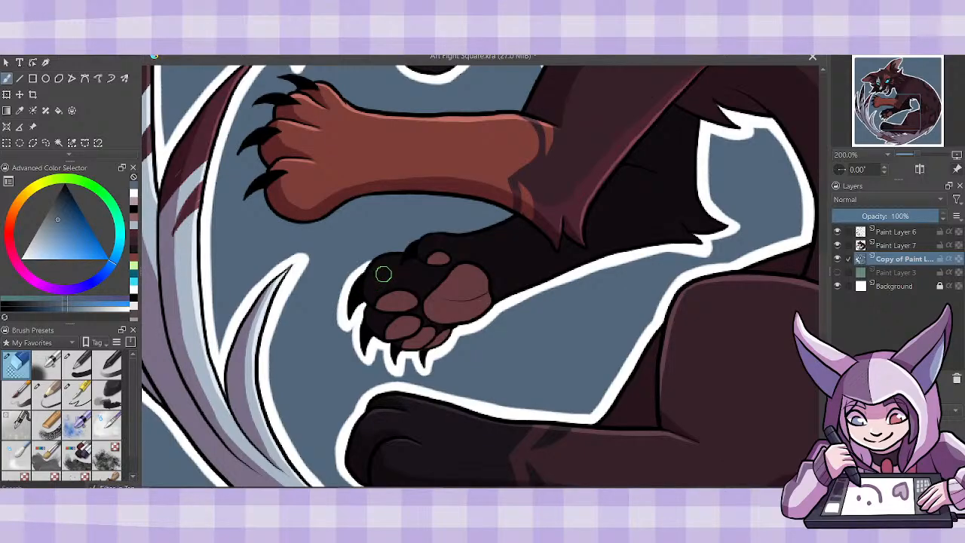
mouse_move(358, 279)
left_mouse_down()
mouse_move(431, 242)
mouse_move(417, 257)
mouse_move(426, 234)
mouse_move(484, 247)
mouse_move(449, 233)
mouse_move(522, 205)
left_mouse_up()
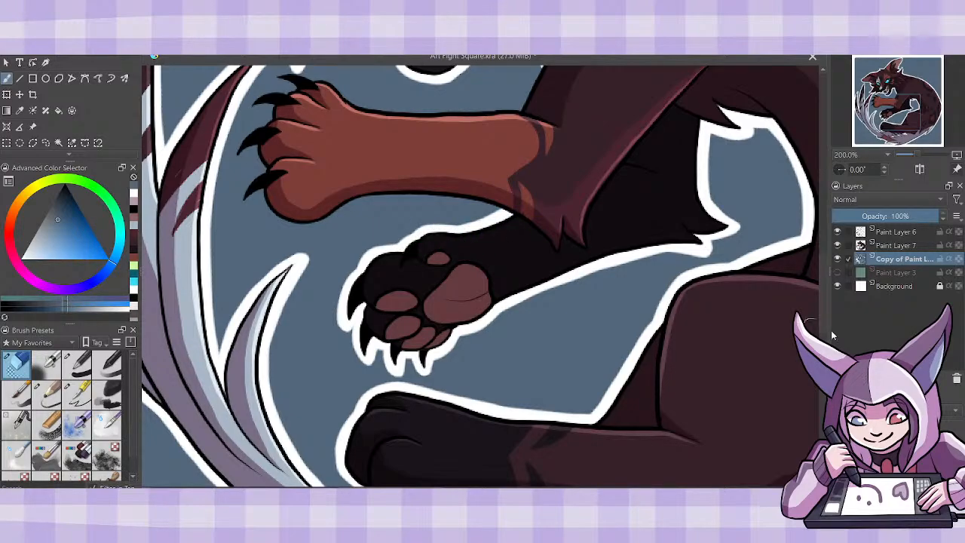
- Erase a border from the blue square along the underside of the red forepaw and foreleg
scroll(817, 327, "up", 3)
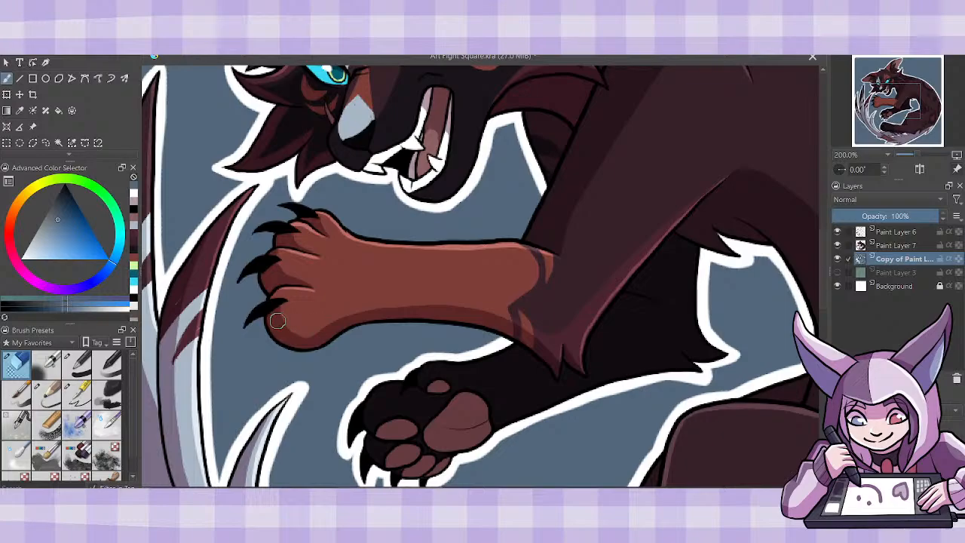
mouse_move(265, 330)
left_mouse_down()
mouse_move(291, 355)
mouse_move(326, 350)
mouse_move(367, 324)
left_mouse_up()
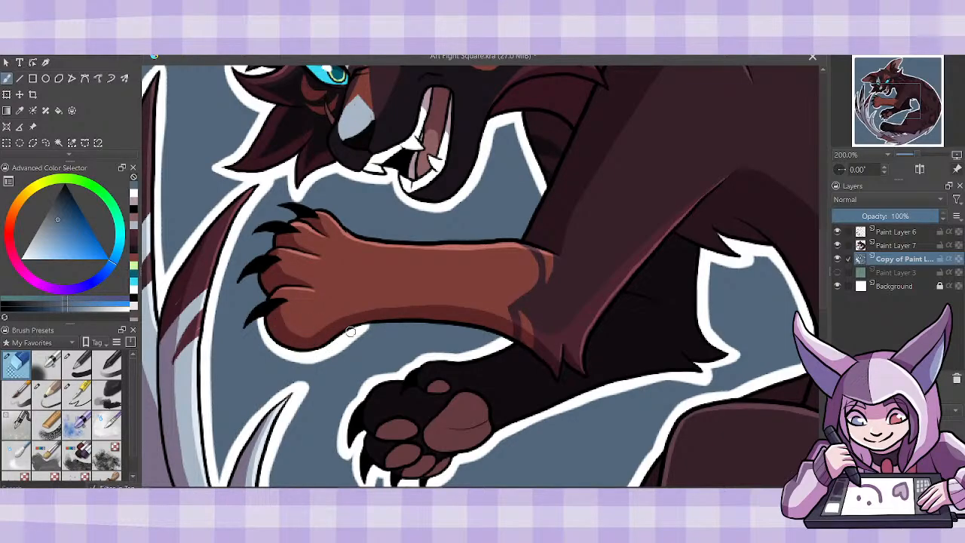
mouse_move(444, 324)
left_mouse_down()
mouse_move(366, 325)
mouse_move(511, 339)
left_mouse_up()
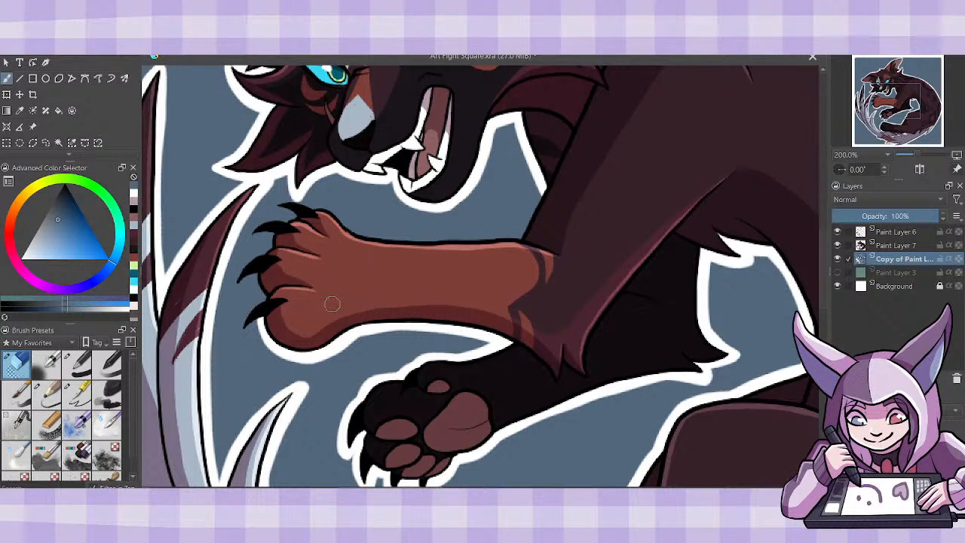
- Erase a border from the blue square around the claws and toes of the red forepaw, undoing a stroke
left_click_drag(270, 299, 240, 328)
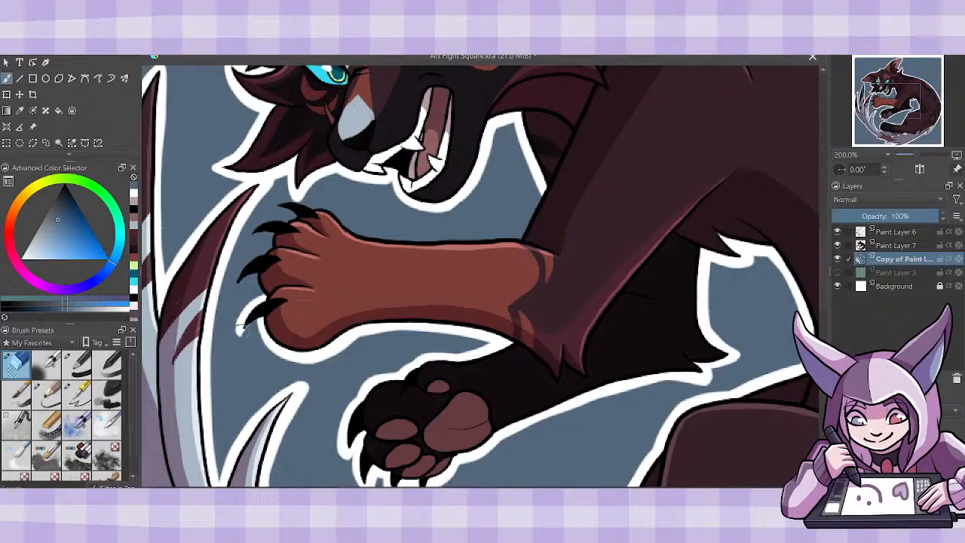
left_click_drag(248, 328, 265, 317)
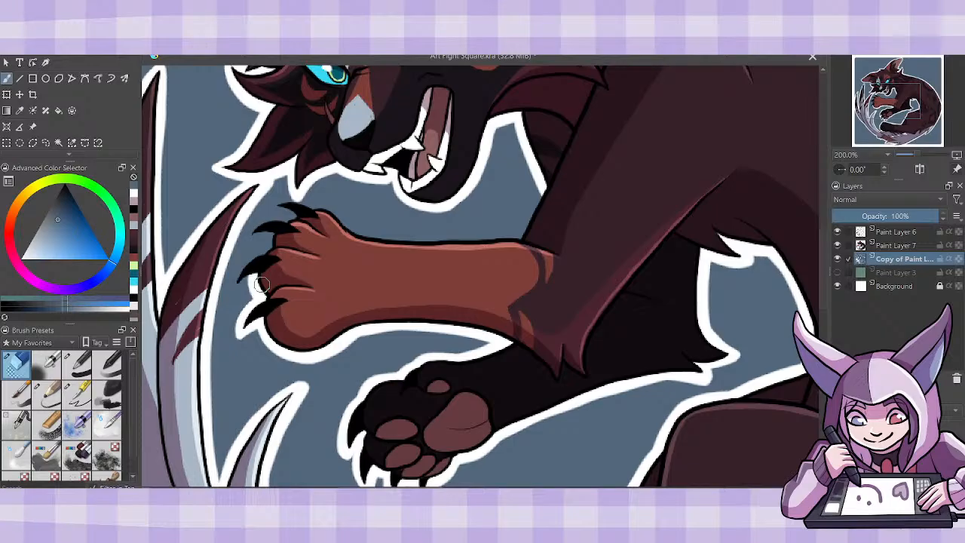
mouse_move(249, 285)
left_mouse_down()
mouse_move(239, 288)
mouse_move(271, 252)
mouse_move(243, 264)
mouse_move(277, 236)
mouse_move(266, 224)
mouse_move(291, 222)
mouse_move(250, 229)
mouse_move(268, 221)
left_mouse_up()
key("ctrl+z")
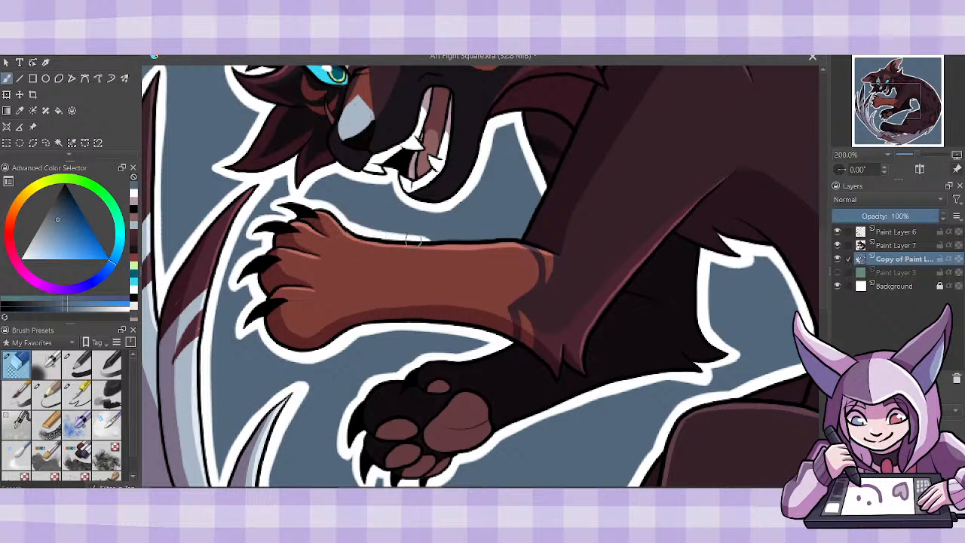
- Erase a border from the blue square along the top of the red foreleg and up the shoulder's front edge to the chest
left_click_drag(348, 235, 534, 243)
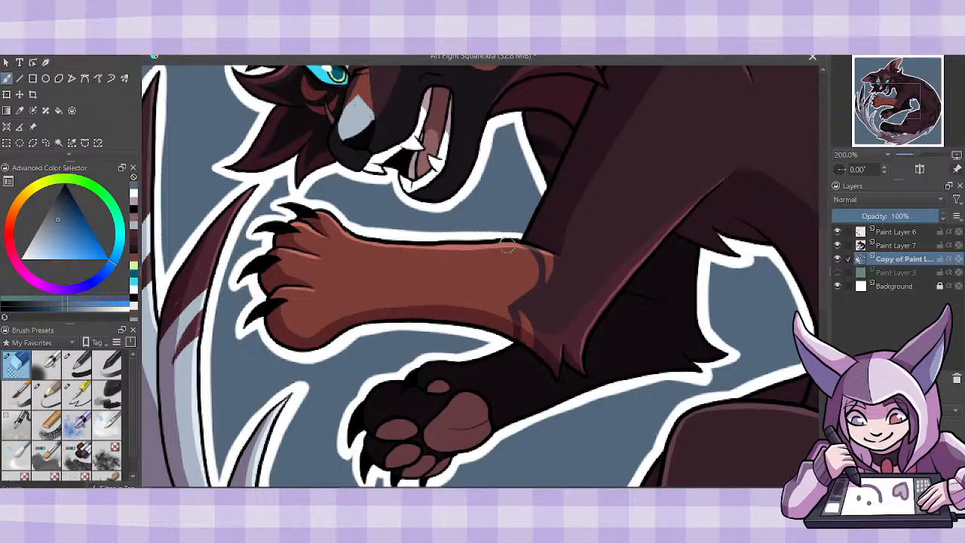
mouse_move(424, 243)
left_mouse_down()
mouse_move(524, 243)
mouse_move(547, 187)
mouse_move(532, 211)
left_mouse_up()
key("ctrl+z")
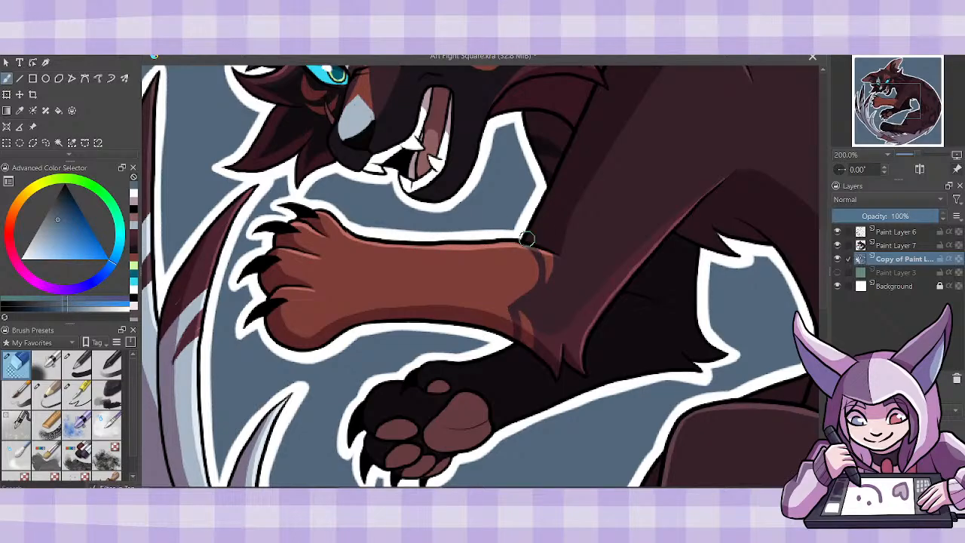
- Examine the white outline around the whole cat against the full blue square
key("ctrl+minus")
key("ctrl+minus")
key("ctrl+minus")
key("ctrl+minus")
key("ctrl+plus")
key("ctrl+plus")
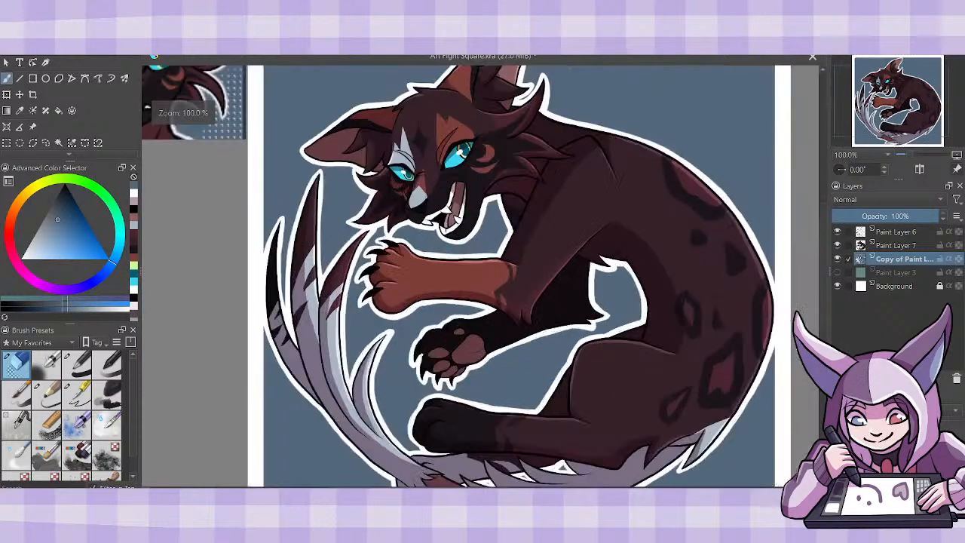
key("ctrl+minus")
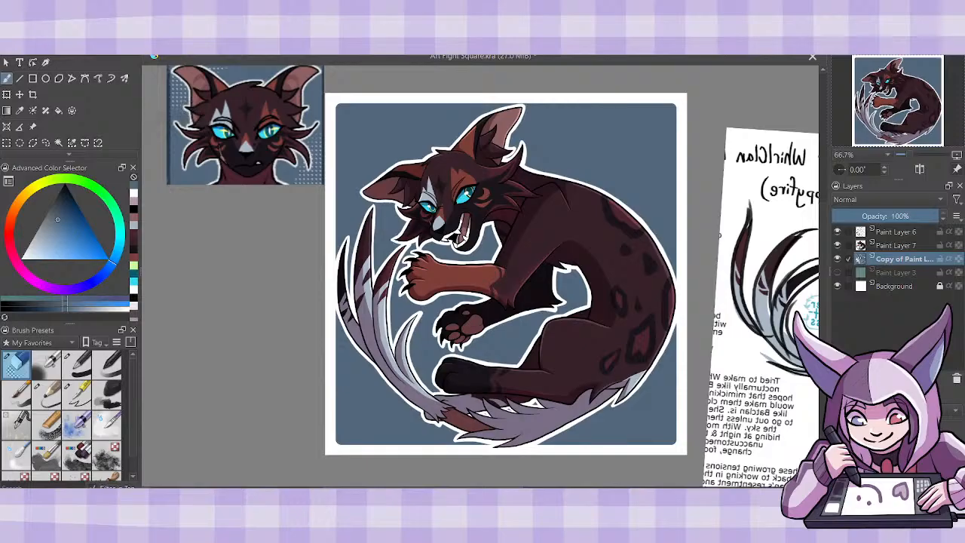
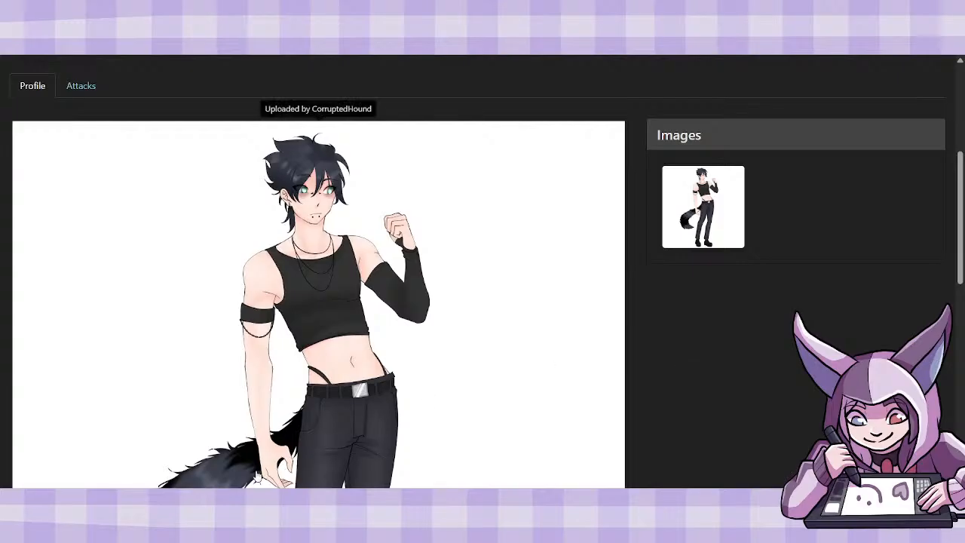
- Switch to Krita, scale down the pasted full reference image and position it so the dark-haired character's upper body is fully in view
left_click(270, 501)
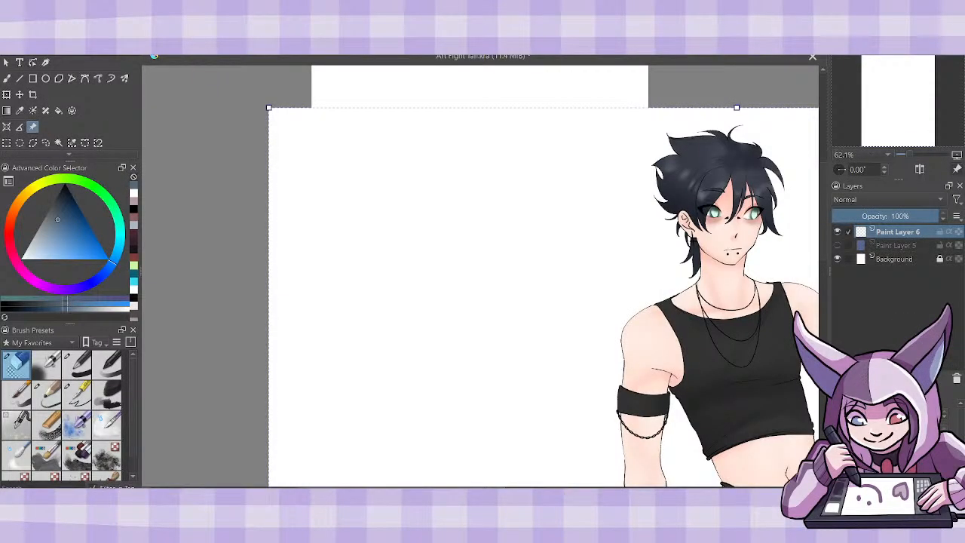
mouse_move(281, 114)
left_mouse_down()
mouse_move(499, 304)
mouse_move(585, 414)
left_mouse_up()
mouse_move(713, 463)
left_mouse_down()
mouse_move(354, 276)
mouse_move(278, 189)
left_mouse_up()
mouse_move(674, 352)
left_mouse_down()
mouse_move(553, 325)
mouse_move(577, 299)
mouse_move(566, 327)
mouse_move(579, 267)
left_mouse_up()
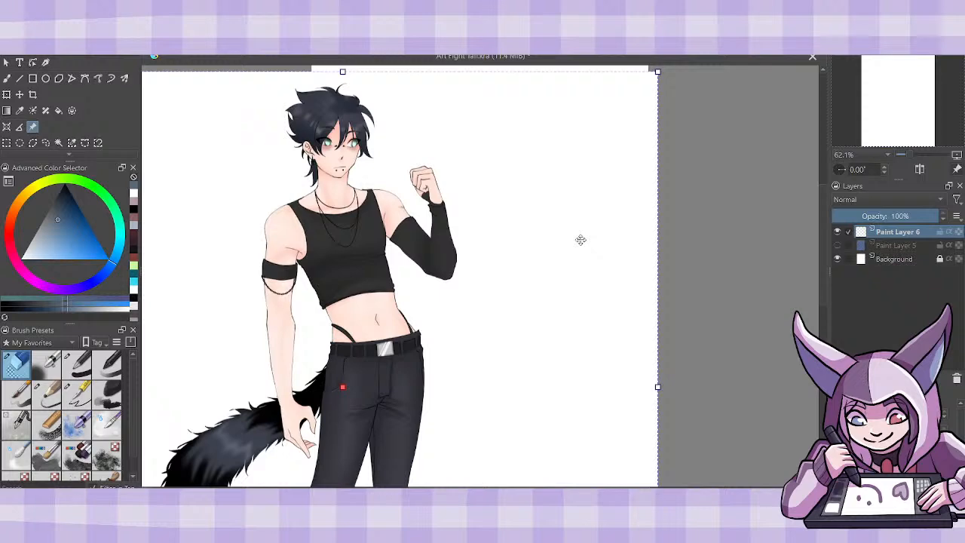
- Capture a screen crop of the character, move the full reference aside and paste the crop as a reference image
key("super+shift+s")
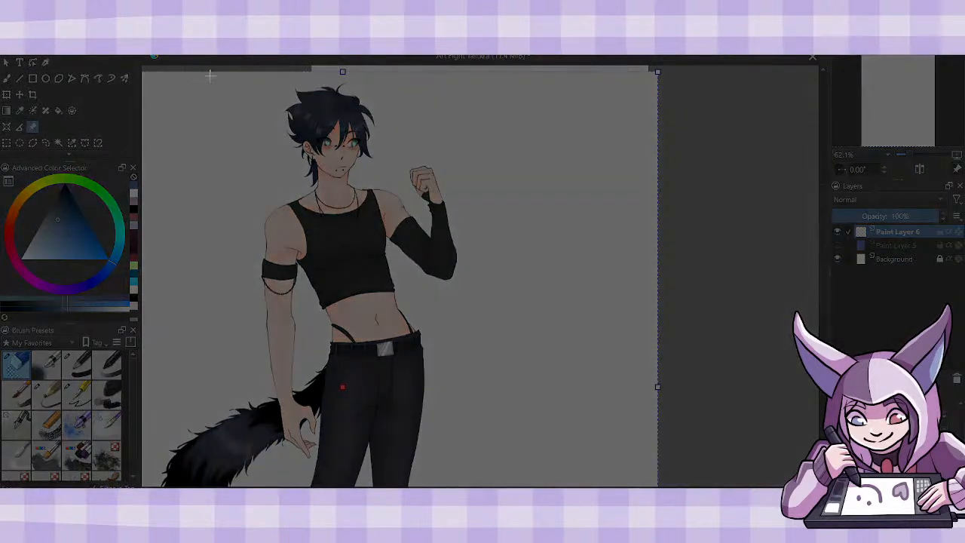
left_click_drag(203, 73, 472, 485)
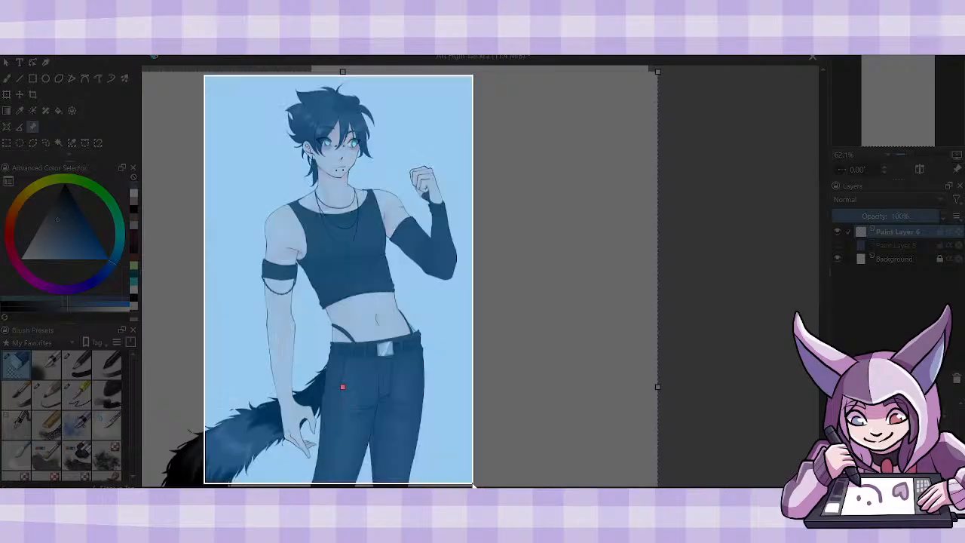
left_click_drag(606, 319, 137, 303)
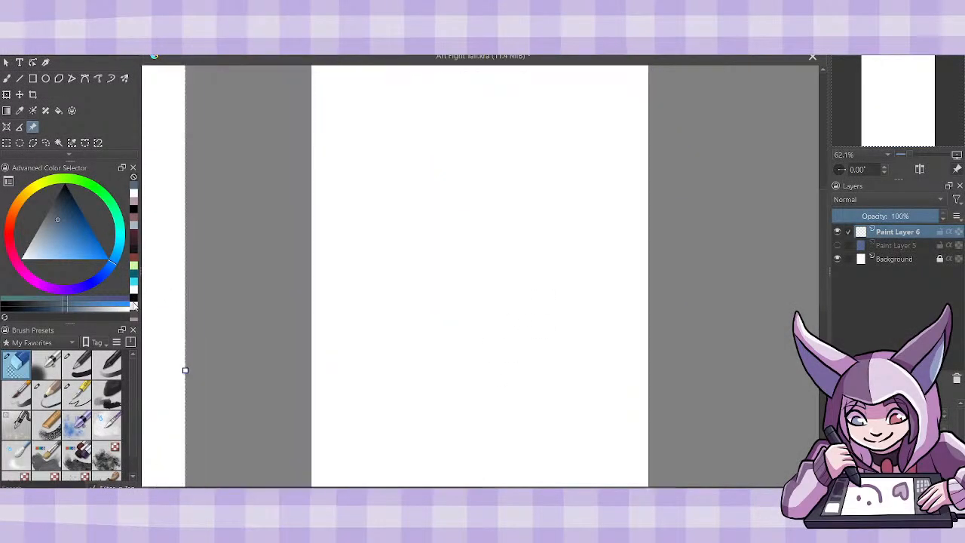
key("ctrl+v")
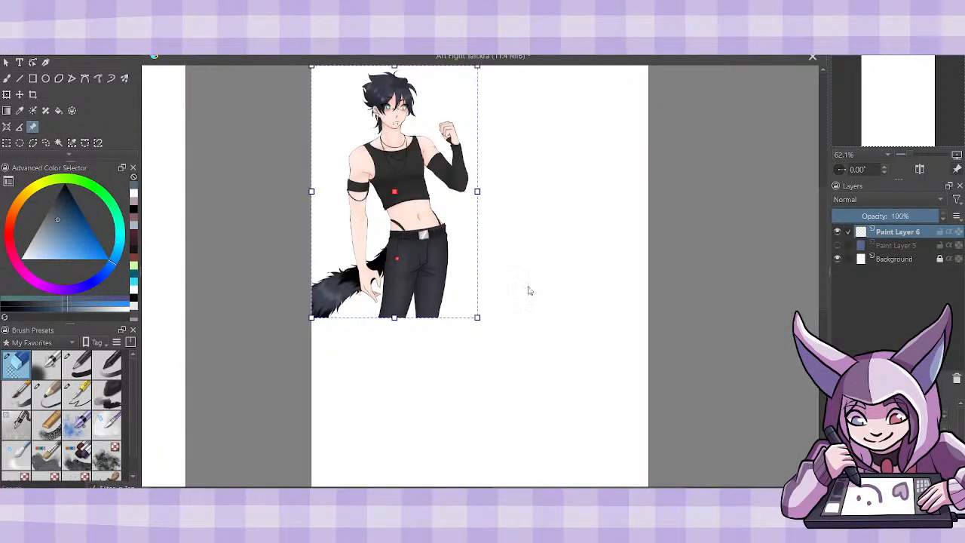
- Move the cropped character reference off the blank page and enlarge it beside the page
left_click_drag(452, 252, 284, 279)
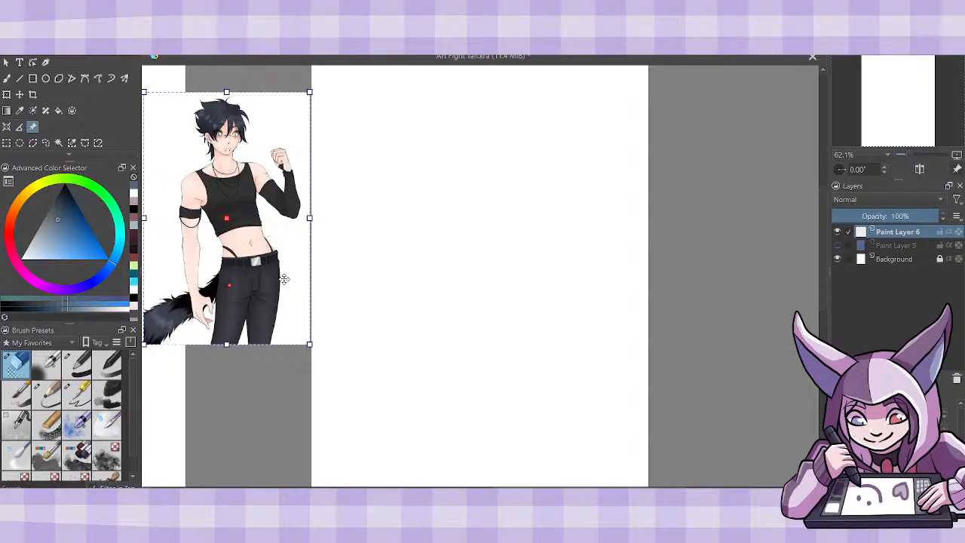
left_click_drag(310, 345, 361, 425)
left_click_drag(332, 389, 277, 391)
scroll(479, 276, "left", 3)
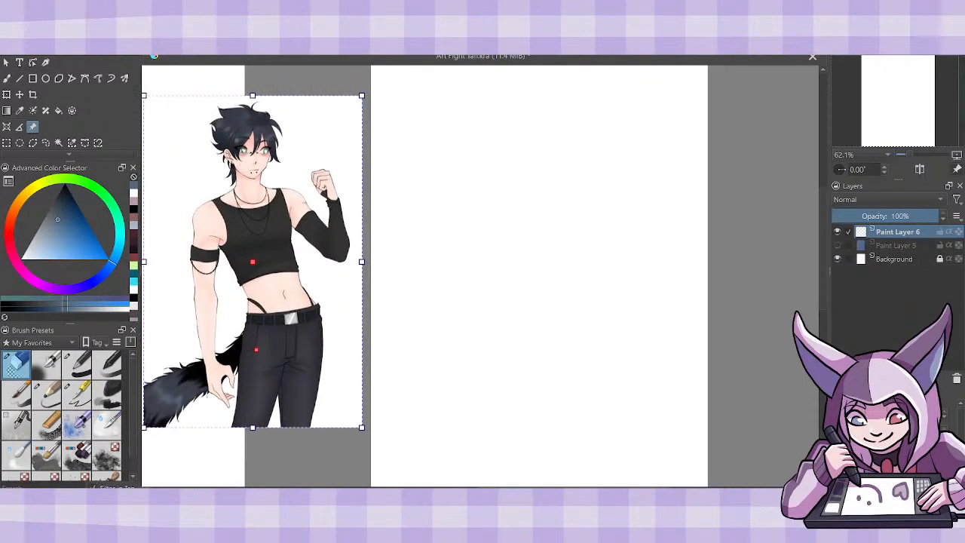
- Choose a sketching brush preset for freehand drawing and set the colour to black
left_click(6, 78)
left_click(47, 392)
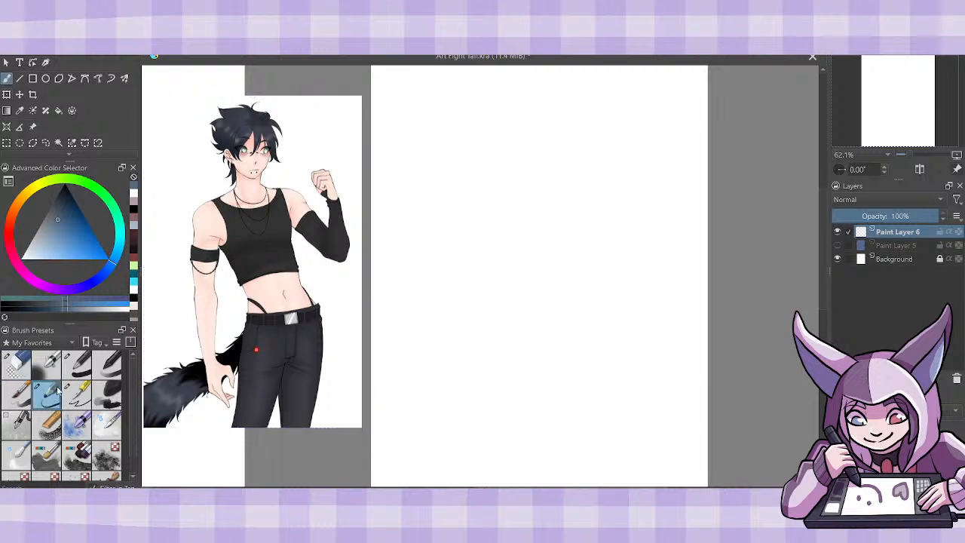
left_click(65, 184)
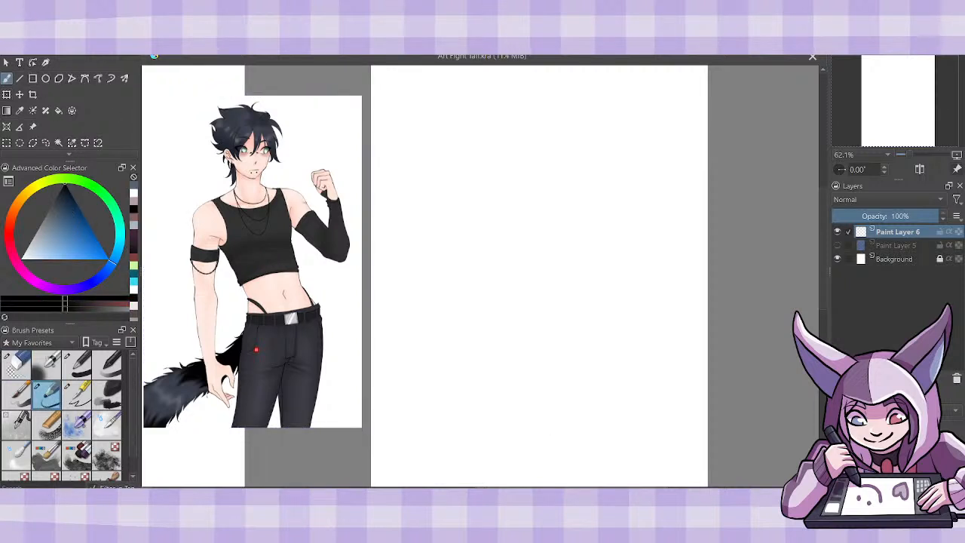
left_click_drag(562, 489, 560, 489)
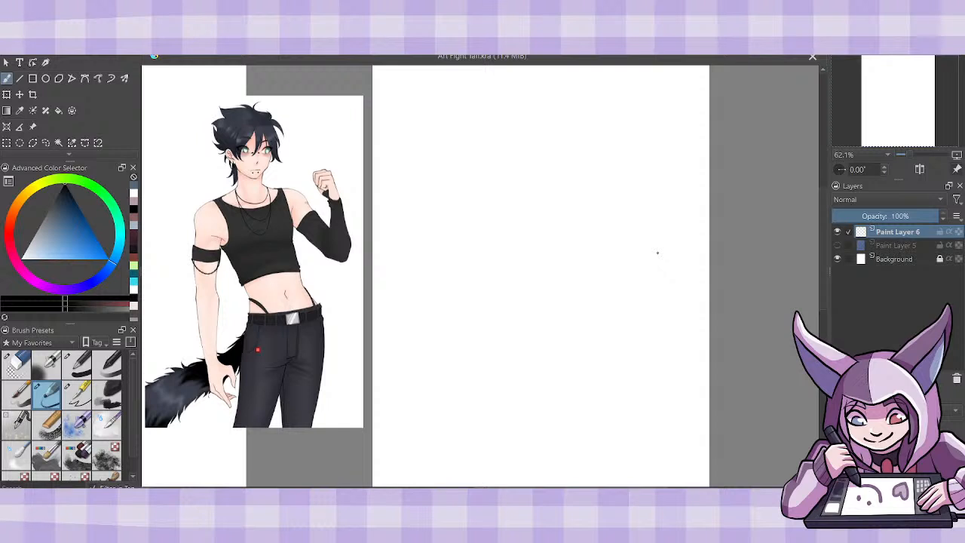
left_click_drag(565, 490, 569, 489)
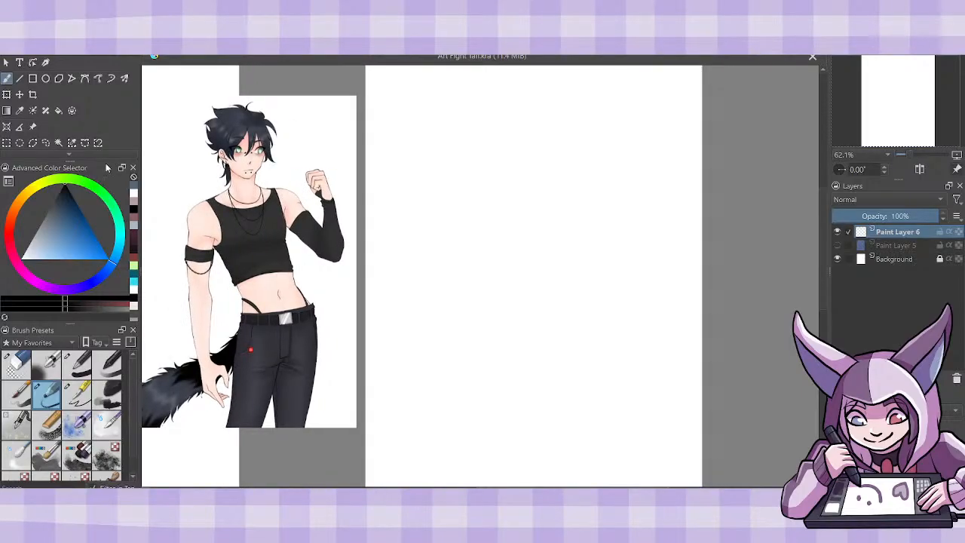
- Enlarge the cropped character reference further and align it along the blank page's edge
left_click(32, 126)
left_click_drag(356, 428, 458, 541)
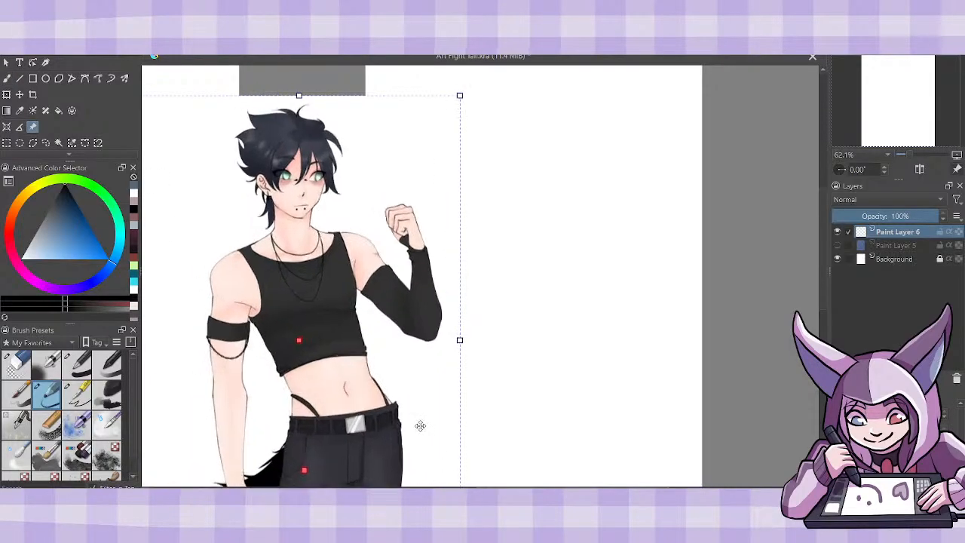
left_click_drag(420, 427, 329, 401)
left_click_drag(378, 80, 345, 129)
left_click_drag(302, 237, 315, 185)
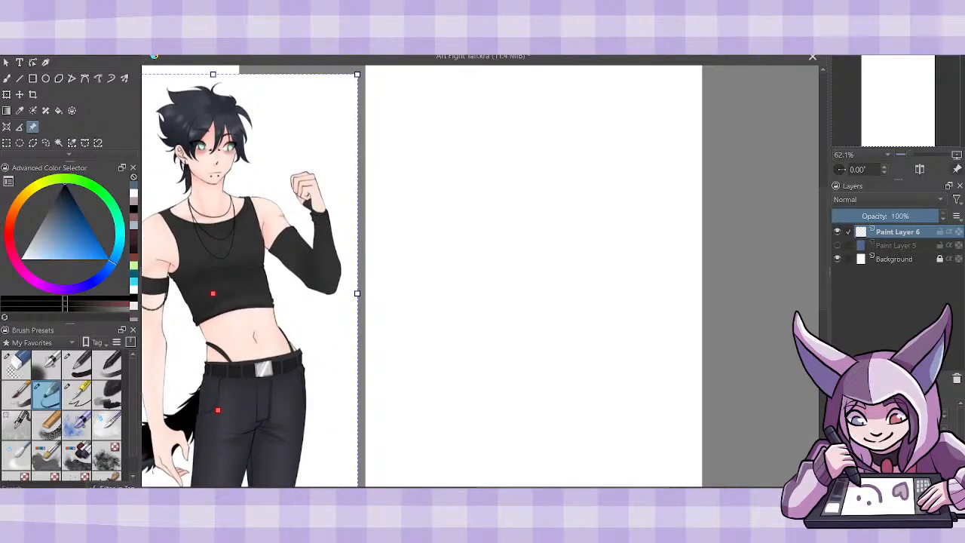
left_click_drag(440, 491, 420, 491)
- Sketch the head on the blank page as an oval with a facial centre line and a pointed jaw and chin
left_click(6, 81)
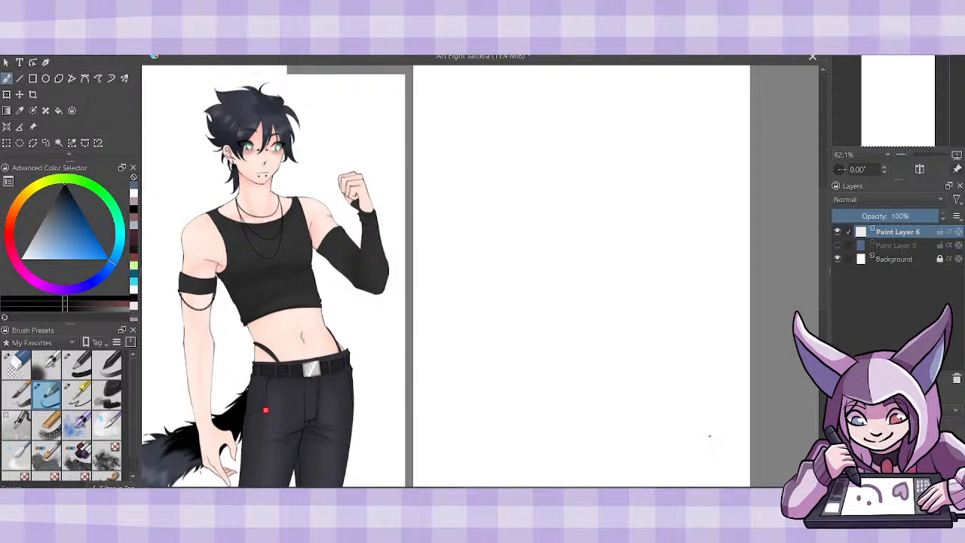
left_click_drag(483, 490, 495, 490)
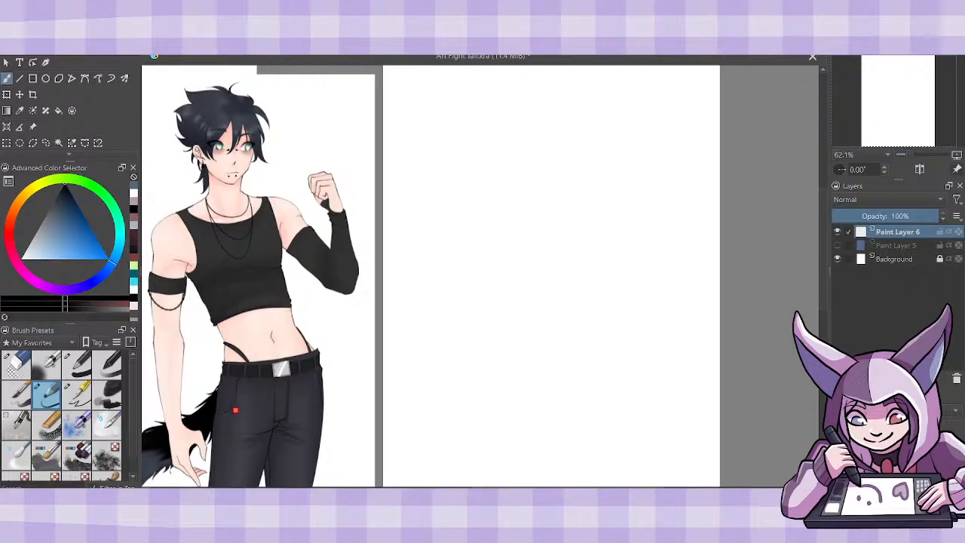
mouse_move(569, 85)
left_mouse_down()
mouse_move(527, 164)
mouse_move(556, 80)
mouse_move(600, 130)
mouse_move(564, 127)
mouse_move(536, 202)
left_mouse_up()
mouse_move(515, 168)
left_mouse_down()
mouse_move(541, 207)
mouse_move(565, 199)
mouse_move(589, 170)
left_mouse_up()
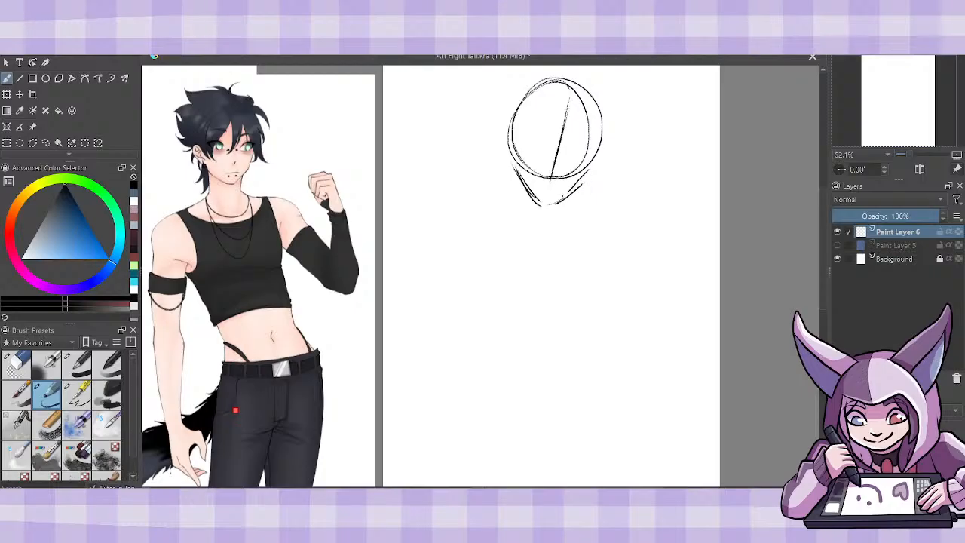
left_click_drag(530, 190, 570, 193)
mouse_move(513, 162)
left_mouse_down()
mouse_move(540, 196)
mouse_move(595, 169)
mouse_move(595, 157)
left_mouse_up()
- Sketch the neck, both sloping shoulders and the outer sides of the upper torso below the head
left_click_drag(523, 186, 534, 241)
mouse_move(572, 204)
left_mouse_down()
mouse_move(552, 246)
mouse_move(573, 228)
left_mouse_up()
mouse_move(573, 223)
left_mouse_down()
mouse_move(639, 244)
mouse_move(633, 312)
mouse_move(614, 348)
left_mouse_up()
mouse_move(525, 208)
left_mouse_down()
mouse_move(477, 237)
mouse_move(492, 313)
left_mouse_up()
left_click_drag(470, 265, 512, 335)
left_click_drag(493, 253, 516, 341)
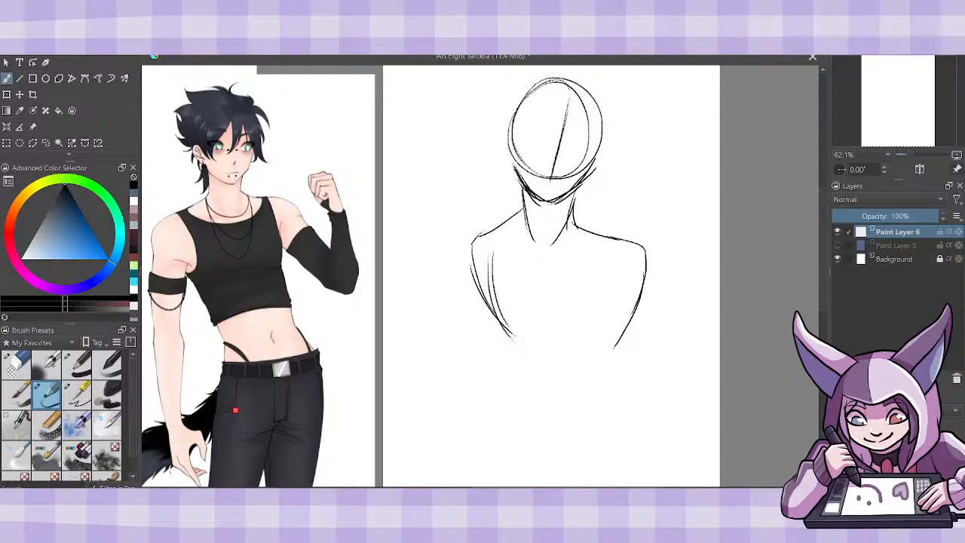
- Sketch the chest's centre line, the ribcage's lower edge, the waist sides and the curved pelvis line
left_click_drag(631, 279, 598, 356)
mouse_move(538, 250)
left_mouse_down()
mouse_move(537, 334)
mouse_move(607, 341)
left_mouse_up()
left_click_drag(506, 333, 489, 414)
left_click_drag(498, 365, 574, 426)
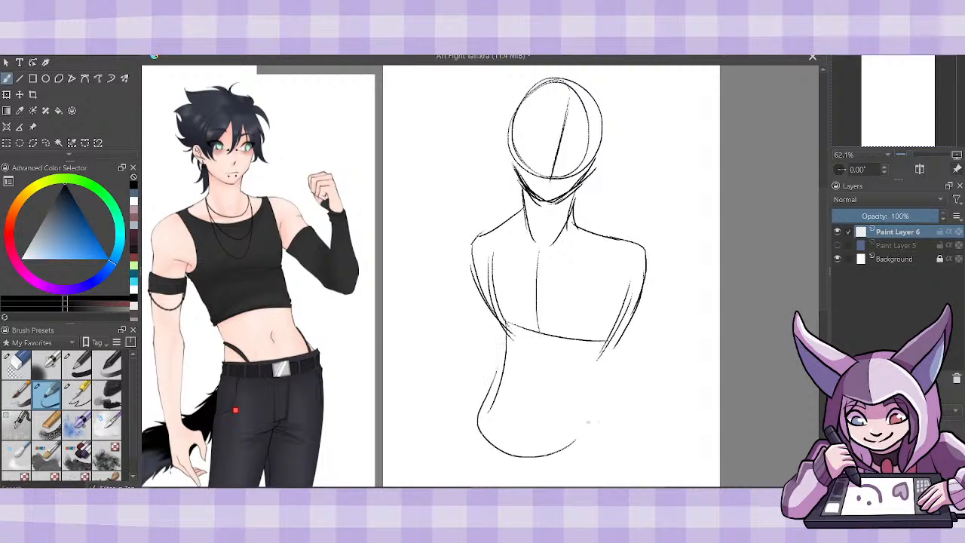
left_click_drag(612, 339, 588, 428)
- Add the abdomen's centre line and outline the waist and hips down to the upper thighs
left_click_drag(540, 333, 506, 437)
left_click_drag(509, 333, 460, 436)
left_click_drag(490, 385, 459, 448)
left_click_drag(470, 426, 462, 456)
left_click_drag(466, 431, 460, 469)
mouse_move(600, 406)
left_mouse_down()
mouse_move(593, 465)
mouse_move(601, 487)
left_mouse_up()
mouse_move(464, 444)
left_mouse_down()
mouse_move(461, 487)
mouse_move(460, 464)
left_mouse_up()
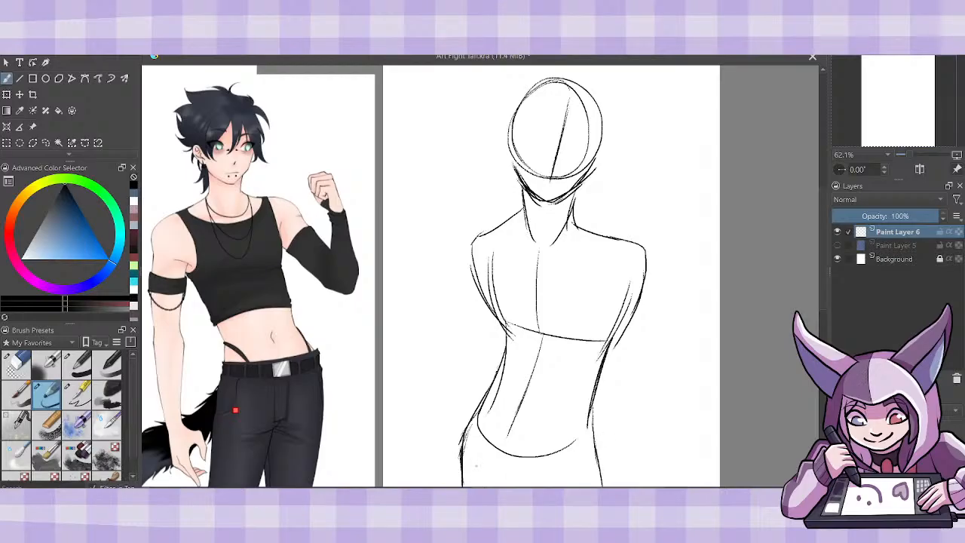
- Sketch the groin lines running inward from both hips below the pelvis curve
left_click_drag(821, 293, 821, 295)
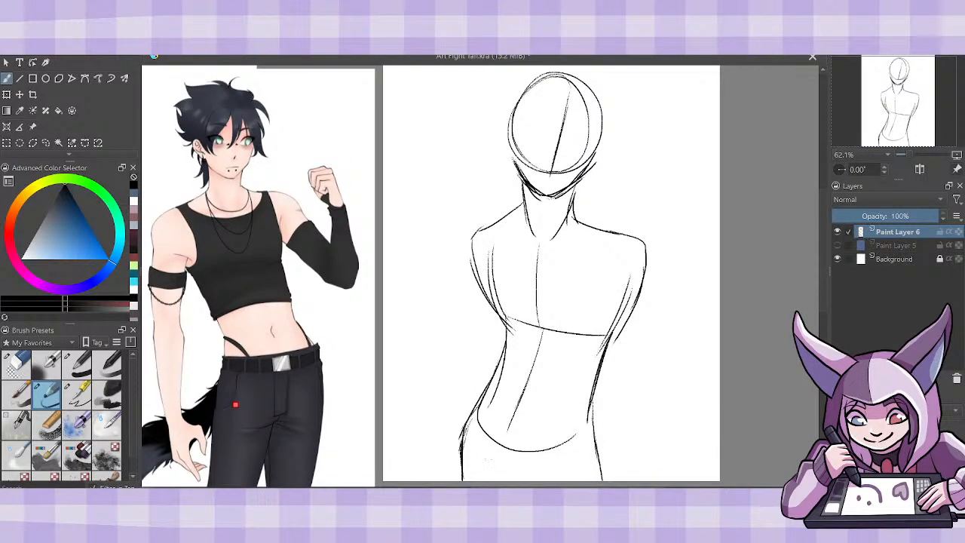
left_click_drag(477, 460, 503, 480)
left_click_drag(471, 426, 495, 472)
left_click_drag(468, 430, 496, 480)
left_click_drag(576, 437, 552, 474)
left_click_drag(821, 295, 823, 292)
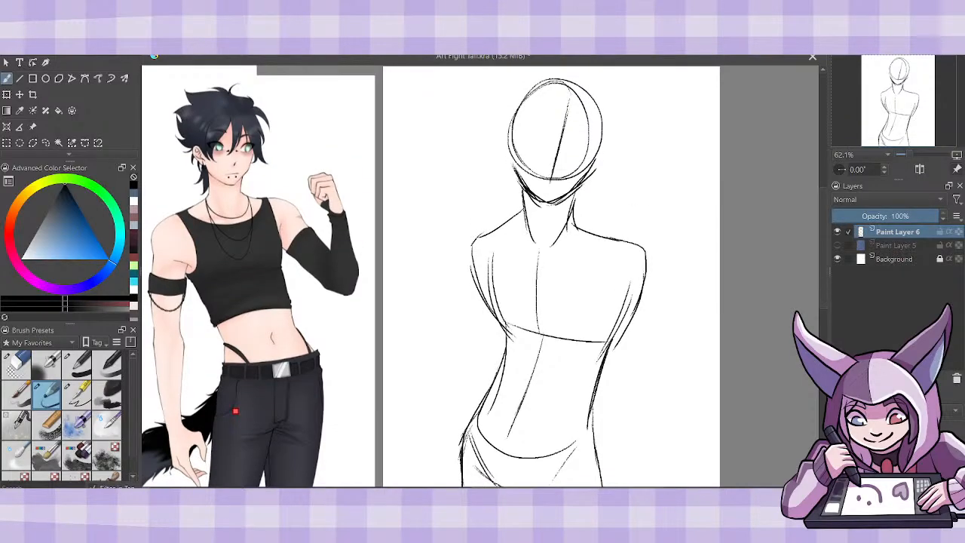
- Reinforce the side contours of the ribcage and waist with darker strokes on both sides
mouse_move(495, 238)
left_mouse_down()
mouse_move(508, 329)
mouse_move(501, 363)
left_mouse_up()
left_click_drag(505, 324, 464, 436)
left_click_drag(494, 376, 466, 439)
mouse_move(597, 410)
left_mouse_down()
mouse_move(591, 446)
mouse_move(591, 434)
left_mouse_up()
left_click_drag(611, 342, 591, 398)
left_click_drag(626, 301, 603, 356)
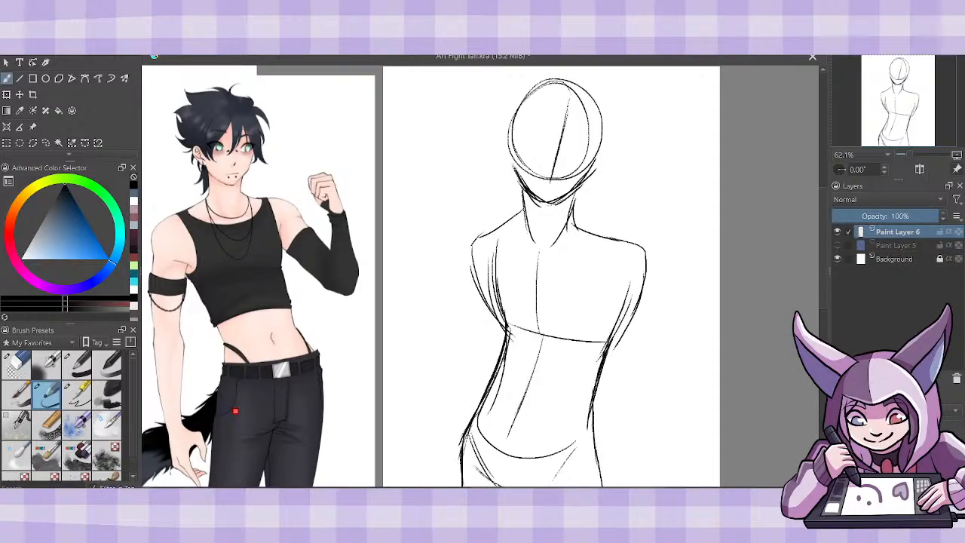
- Darken the shoulder lines from the neck outward and round off the outer edges of both shoulders
mouse_move(638, 268)
left_mouse_down()
mouse_move(617, 325)
mouse_move(633, 285)
left_mouse_up()
mouse_move(573, 218)
left_mouse_down()
mouse_move(615, 239)
mouse_move(594, 228)
left_mouse_up()
left_click_drag(591, 228, 629, 245)
left_click_drag(528, 213, 485, 233)
mouse_move(490, 230)
left_mouse_down()
mouse_move(475, 238)
mouse_move(473, 261)
left_mouse_up()
left_click_drag(480, 242, 472, 288)
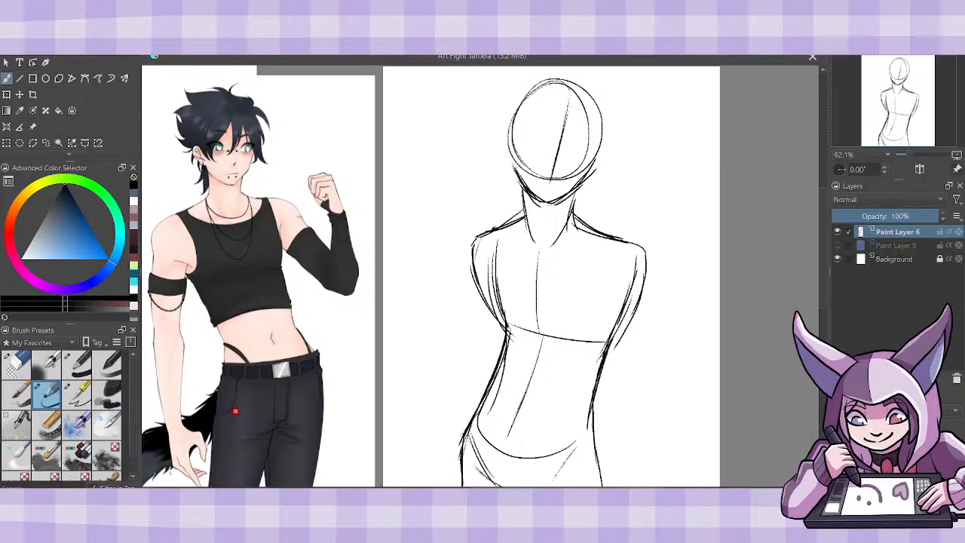
- Darken the jawline and sketch an ear on each side of the head
mouse_move(519, 180)
left_mouse_down()
mouse_move(558, 208)
mouse_move(597, 142)
left_mouse_up()
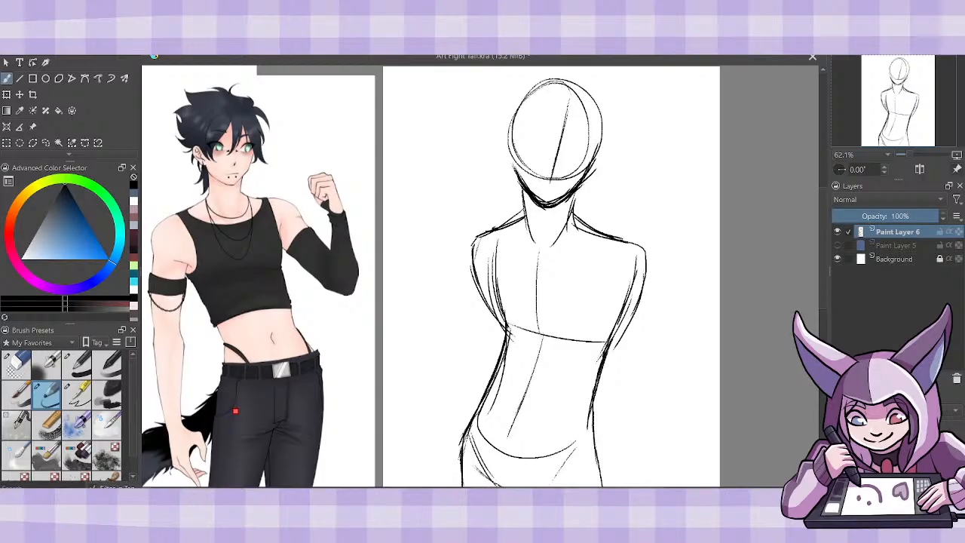
left_click_drag(517, 128, 516, 171)
mouse_move(511, 128)
left_mouse_down()
mouse_move(502, 150)
mouse_move(513, 171)
left_mouse_up()
mouse_move(604, 154)
left_mouse_down()
mouse_move(585, 179)
mouse_move(603, 154)
mouse_move(597, 171)
left_mouse_up()
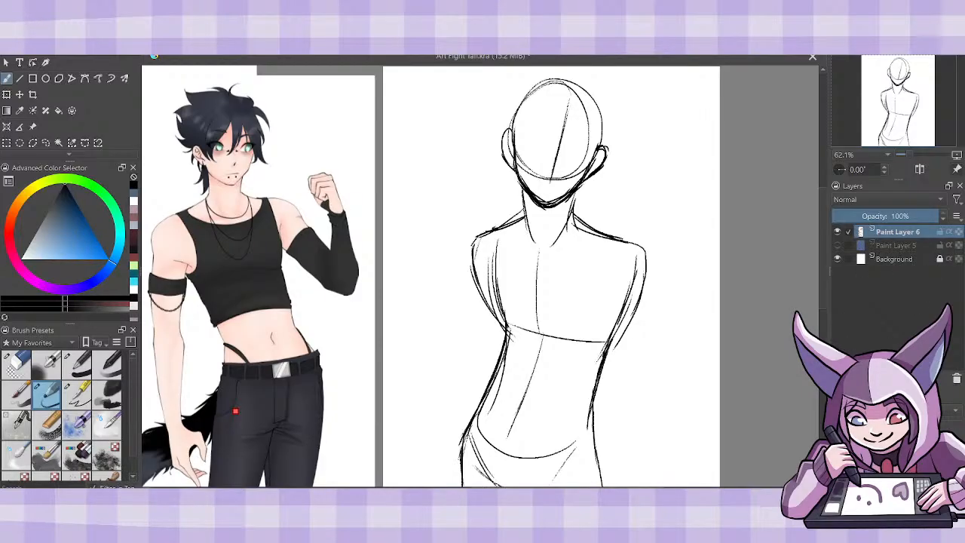
- Add a new paint layer and sketch one arm hanging beside the torso, undoing the first pair of arm strokes
key("Insert")
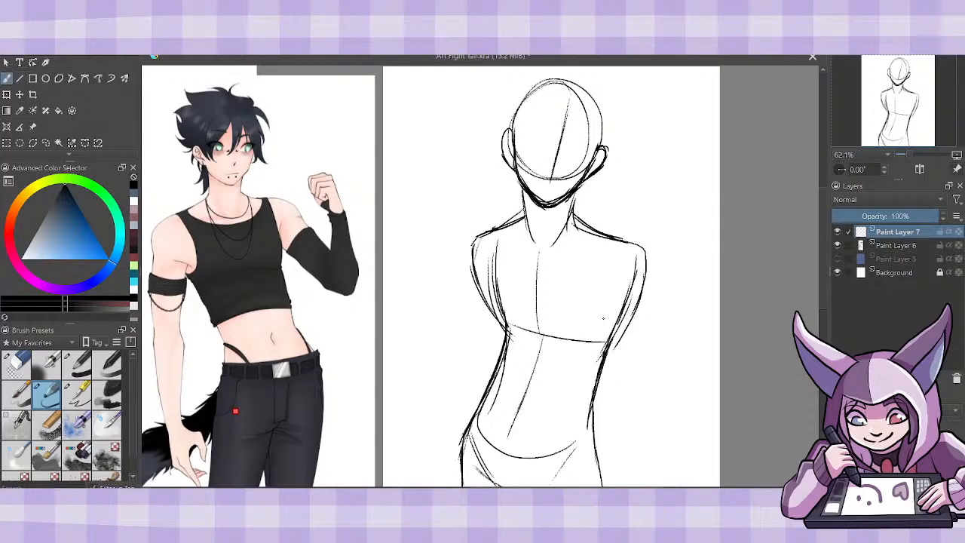
mouse_move(824, 277)
left_mouse_down()
mouse_move(822, 284)
mouse_move(821, 273)
left_mouse_up()
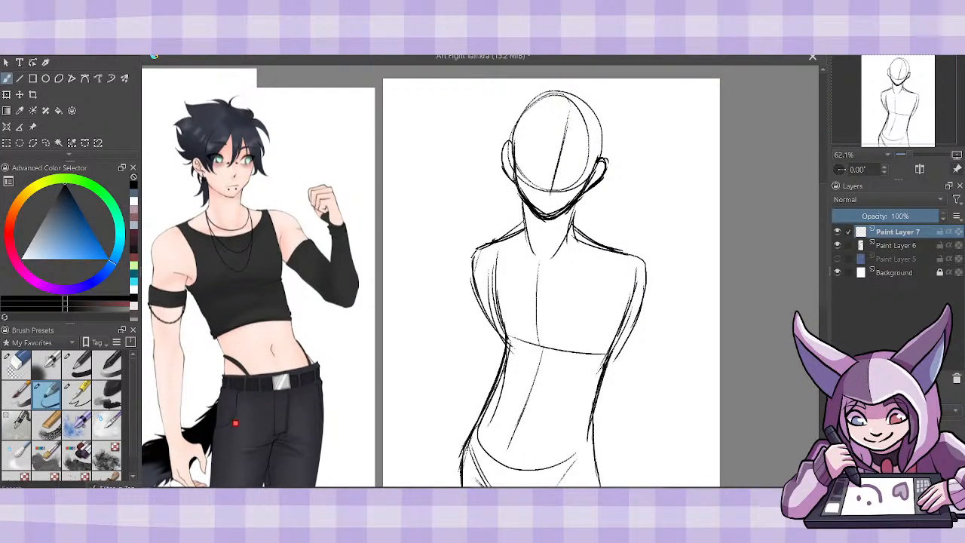
left_click_drag(469, 256, 478, 392)
left_click_drag(644, 289, 637, 433)
key("ctrl+z")
key("ctrl+z")
mouse_move(470, 257)
left_mouse_down()
mouse_move(482, 373)
mouse_move(481, 359)
mouse_move(468, 428)
left_mouse_up()
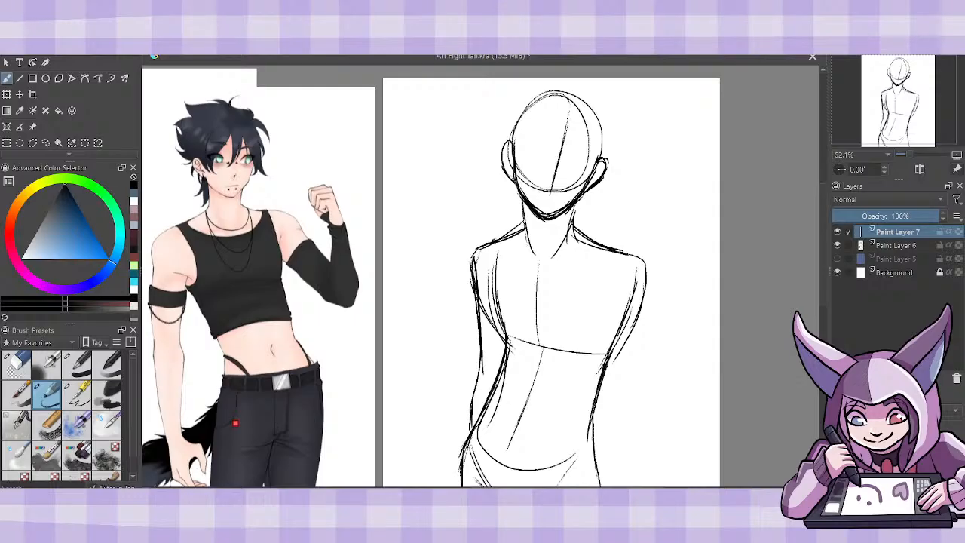
- Add another paint layer and doodle a small figure's head, neck, shoulders and torso in the page's upper corner
key("Insert")
mouse_move(435, 111)
left_mouse_down()
mouse_move(447, 137)
mouse_move(433, 112)
left_mouse_up()
left_click_drag(431, 152, 429, 170)
mouse_move(426, 154)
left_mouse_down()
mouse_move(427, 169)
mouse_move(438, 172)
left_mouse_up()
mouse_move(440, 153)
left_mouse_down()
mouse_move(442, 171)
mouse_move(411, 176)
mouse_move(413, 203)
left_mouse_up()
mouse_move(438, 165)
left_mouse_down()
mouse_move(456, 172)
mouse_move(460, 202)
mouse_move(424, 211)
left_mouse_up()
left_click_drag(454, 182, 450, 212)
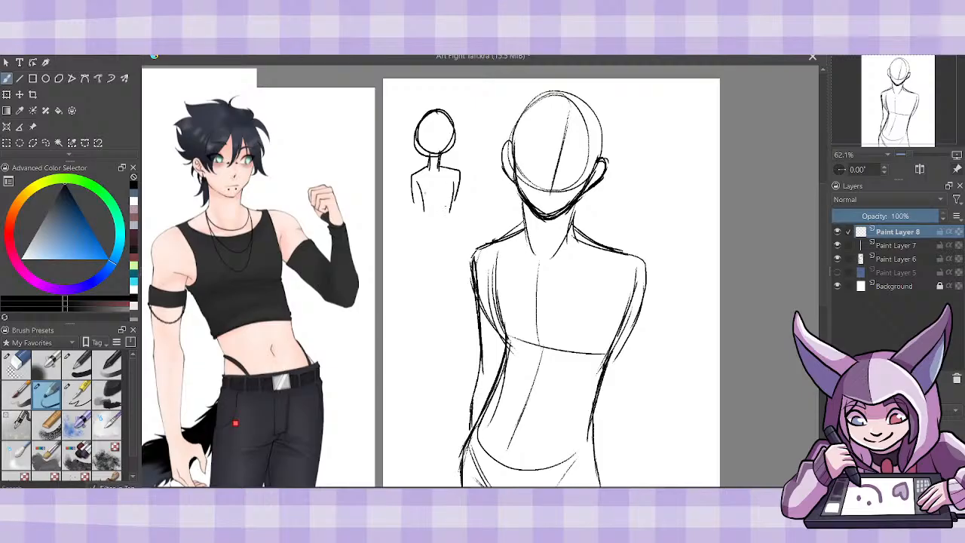
- Add sleeves, a jagged fringe and one oversized clawed hand to the small doodled figure
left_click_drag(410, 185, 417, 204)
mouse_move(420, 183)
left_mouse_down()
mouse_move(417, 204)
mouse_move(455, 199)
left_mouse_up()
left_click_drag(455, 199, 466, 194)
left_click_drag(431, 121, 452, 123)
left_click_drag(433, 122, 423, 145)
left_click_drag(430, 156, 417, 240)
mouse_move(414, 132)
left_mouse_down()
mouse_move(414, 226)
mouse_move(387, 247)
mouse_move(402, 235)
mouse_move(426, 258)
left_mouse_up()
left_click_drag(422, 249, 436, 220)
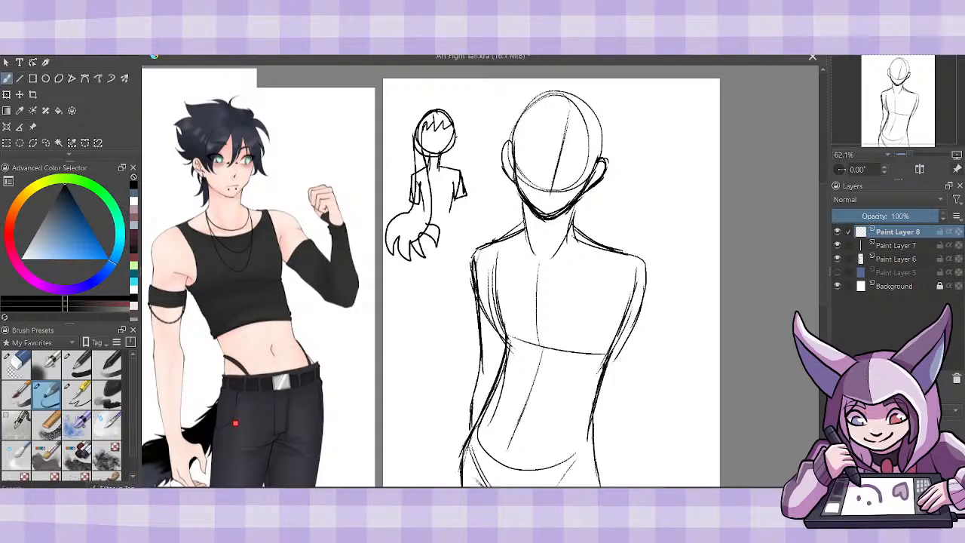
- Draw the doodled figure's second clawed hand and spiky side hair, and delete the doodle's layer
mouse_move(453, 136)
left_mouse_down()
mouse_move(482, 219)
mouse_move(502, 196)
mouse_move(517, 219)
mouse_move(480, 237)
mouse_move(505, 243)
mouse_move(506, 255)
left_mouse_up()
left_click_drag(528, 221, 520, 252)
mouse_move(502, 203)
left_mouse_down()
mouse_move(529, 224)
mouse_move(482, 199)
left_mouse_up()
left_click_drag(506, 206, 479, 200)
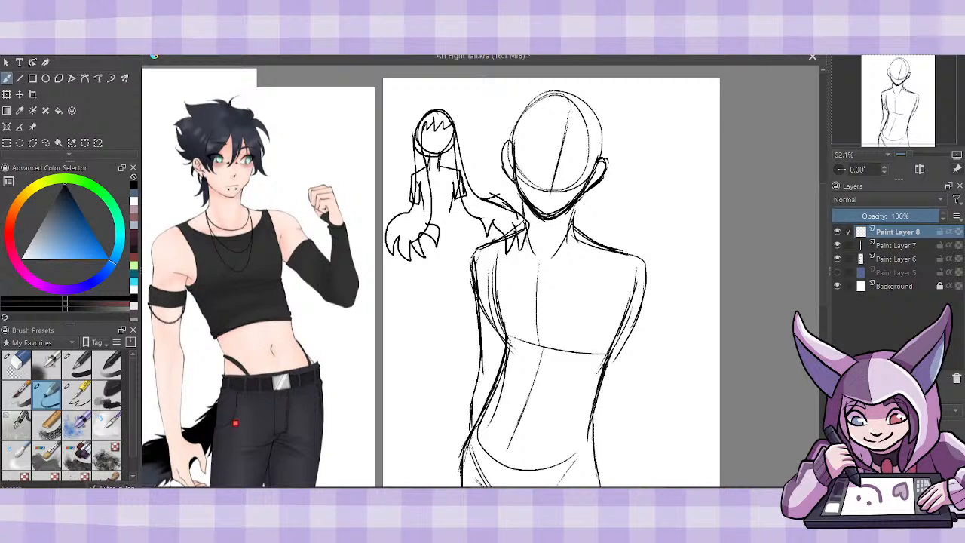
left_click_drag(429, 110, 409, 119)
left_click_drag(420, 119, 406, 145)
left_click_drag(415, 136, 409, 155)
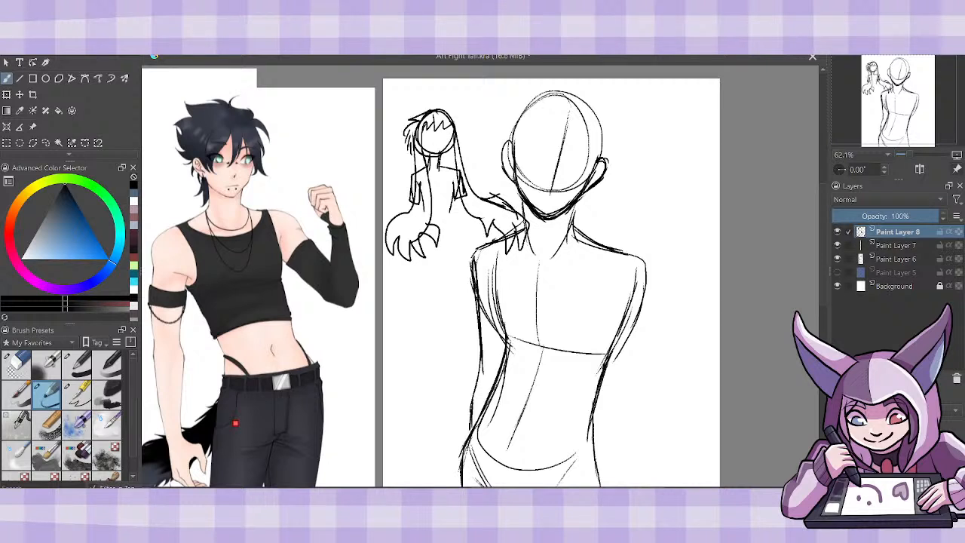
left_click(958, 380)
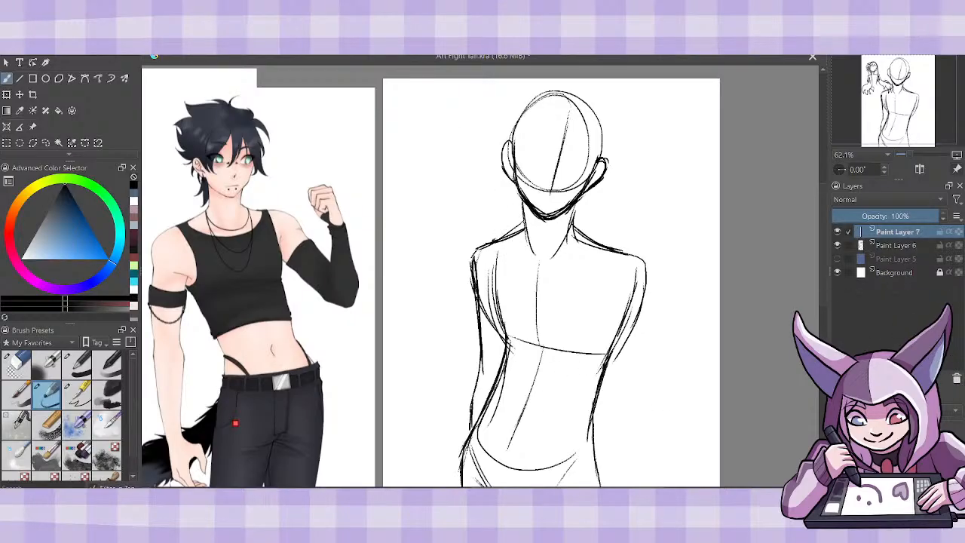
- Merge the hanging arm's layer into the body sketch and shift the whole figure slightly toward the reference image
left_click(9, 98)
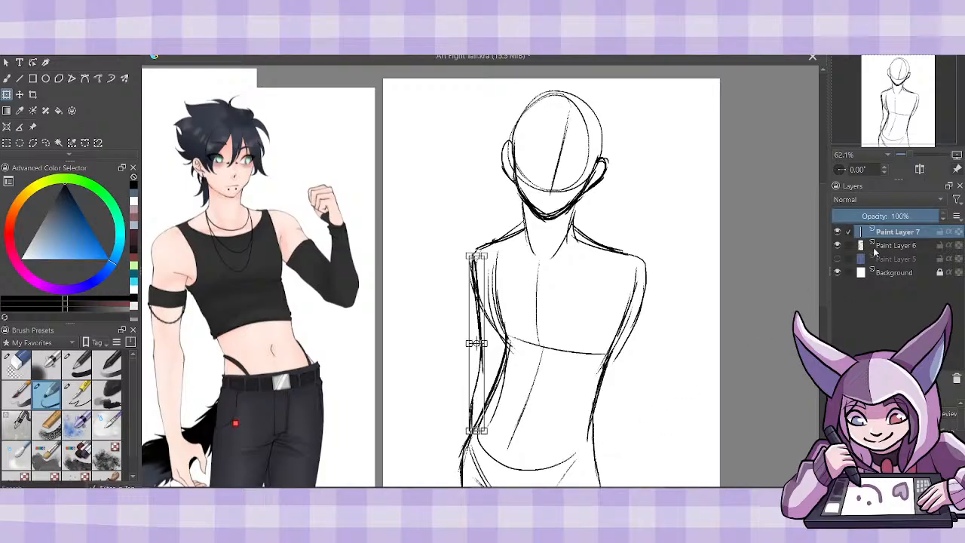
key("ctrl+e")
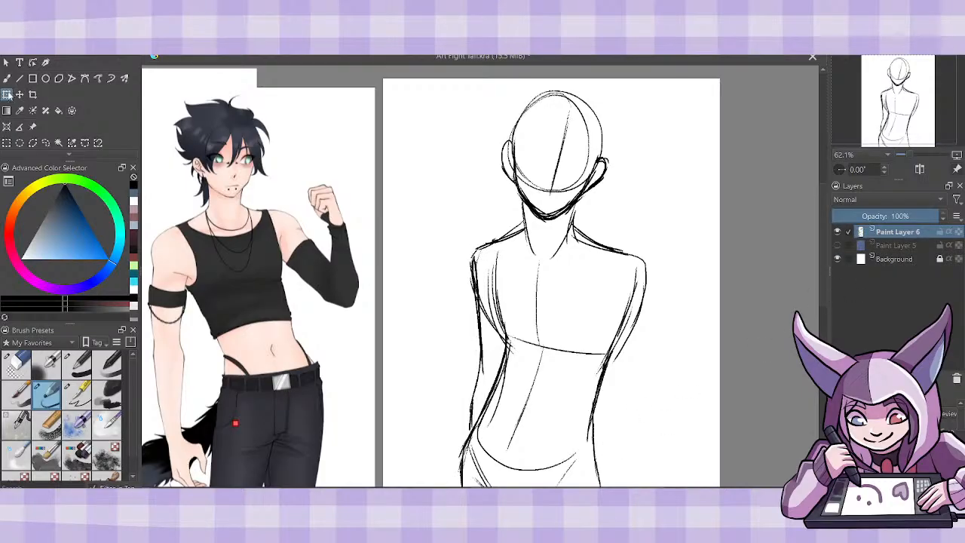
left_click_drag(605, 422, 583, 426)
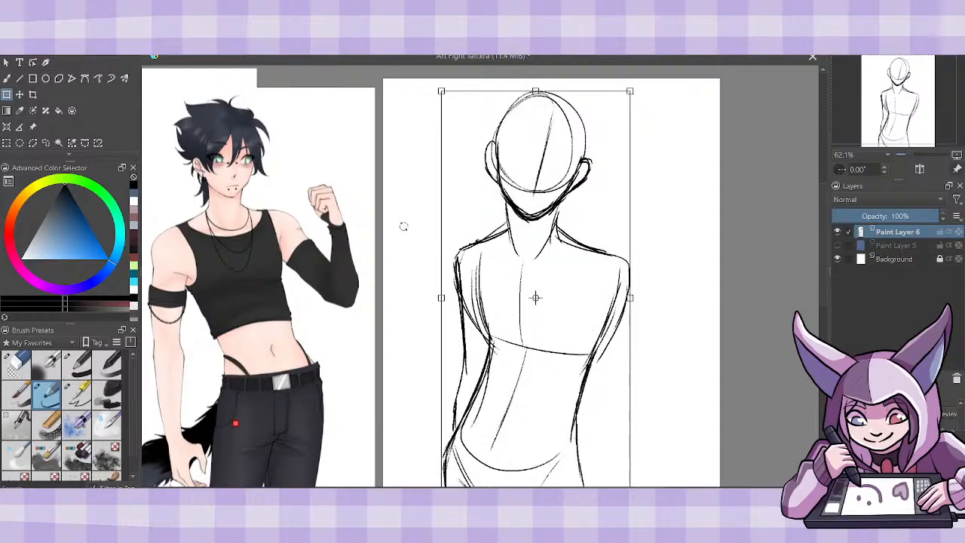
left_click(7, 78)
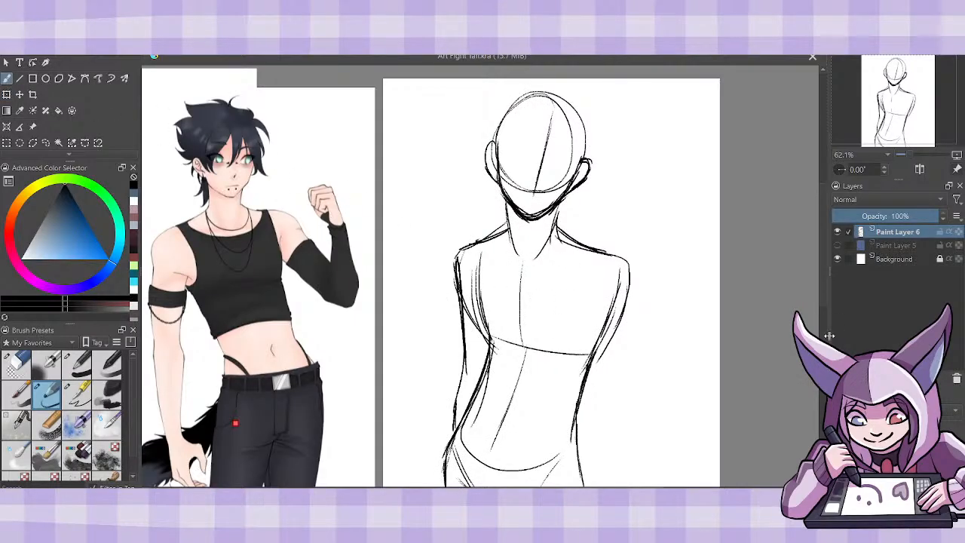
- Add a new paint layer and sketch the second upper arm angling outward from the shoulder, with an arc at the elbow
key("Insert")
mouse_move(570, 237)
left_mouse_down()
mouse_move(640, 253)
mouse_move(667, 304)
left_mouse_up()
mouse_move(600, 266)
left_mouse_down()
mouse_move(602, 307)
mouse_move(656, 359)
left_mouse_up()
left_click_drag(603, 304, 663, 372)
mouse_move(654, 279)
left_mouse_down()
mouse_move(694, 364)
mouse_move(655, 371)
left_mouse_up()
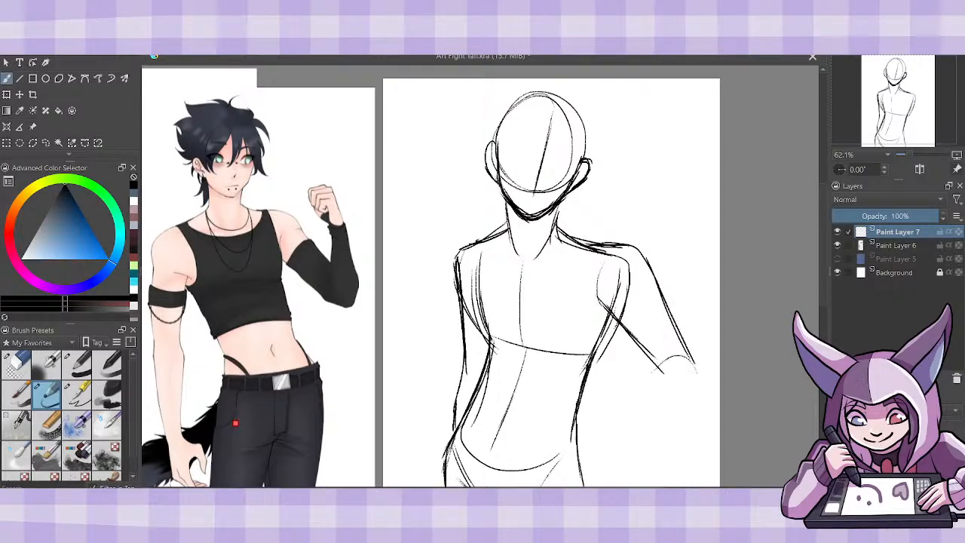
- Rotate the upper-arm sketch slightly inward and nudge it closer to the torso
left_click(6, 97)
left_click_drag(714, 260, 706, 276)
left_click_drag(665, 319, 659, 322)
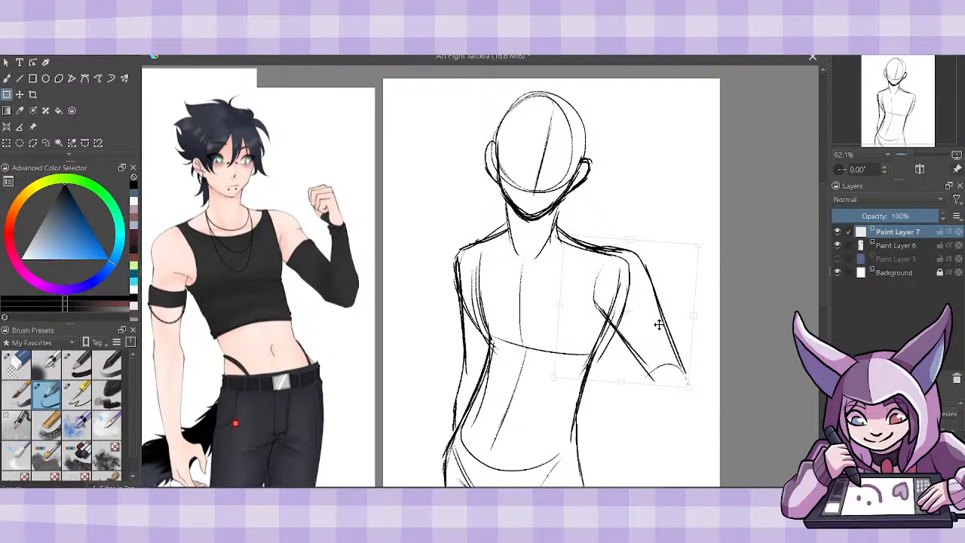
left_click(7, 80)
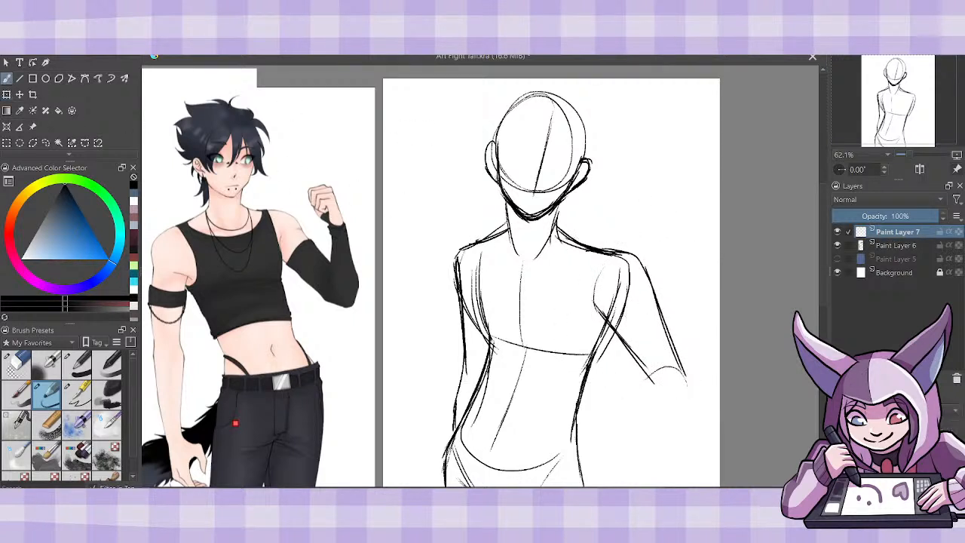
- Sketch the elbow and a forearm bending back to the hip, and adjust the whole arm's angle and position
mouse_move(615, 333)
left_mouse_down()
mouse_move(677, 406)
mouse_move(683, 370)
mouse_move(687, 389)
mouse_move(642, 388)
mouse_move(595, 441)
mouse_move(658, 438)
mouse_move(690, 411)
mouse_move(675, 363)
mouse_move(588, 451)
left_mouse_up()
left_click_drag(648, 365, 640, 397)
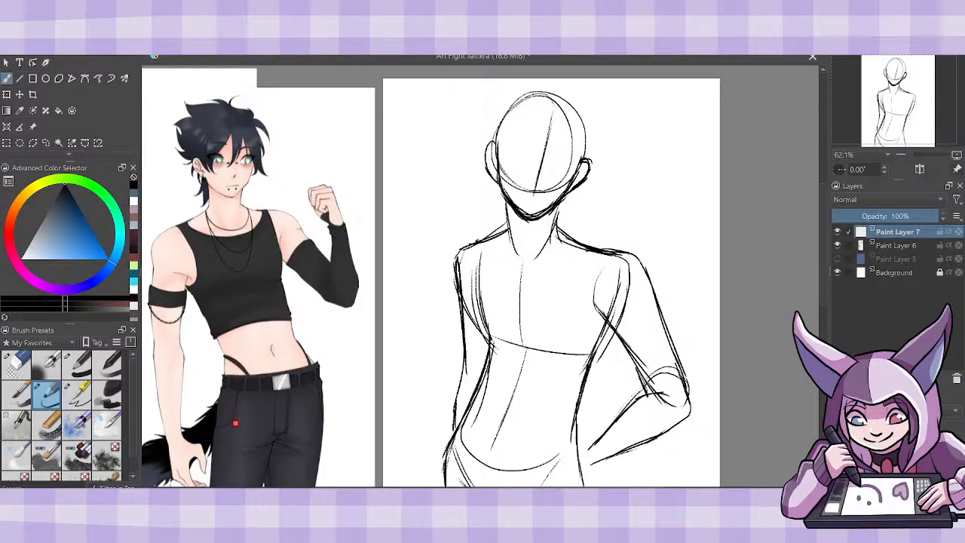
left_click(7, 97)
left_click_drag(734, 401, 719, 414)
left_click_drag(652, 412, 647, 420)
left_click_drag(720, 446, 715, 439)
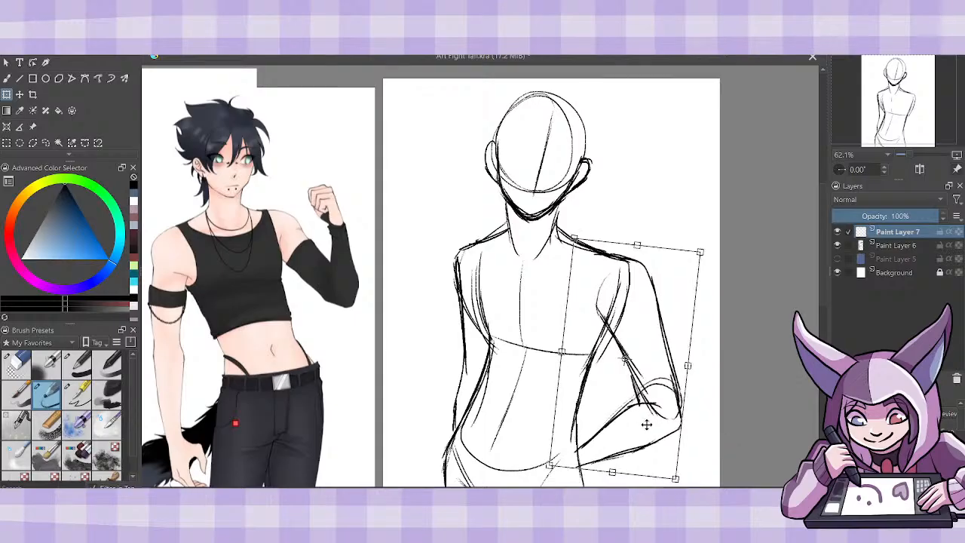
left_click_drag(647, 424, 654, 421)
left_click_drag(733, 438, 736, 432)
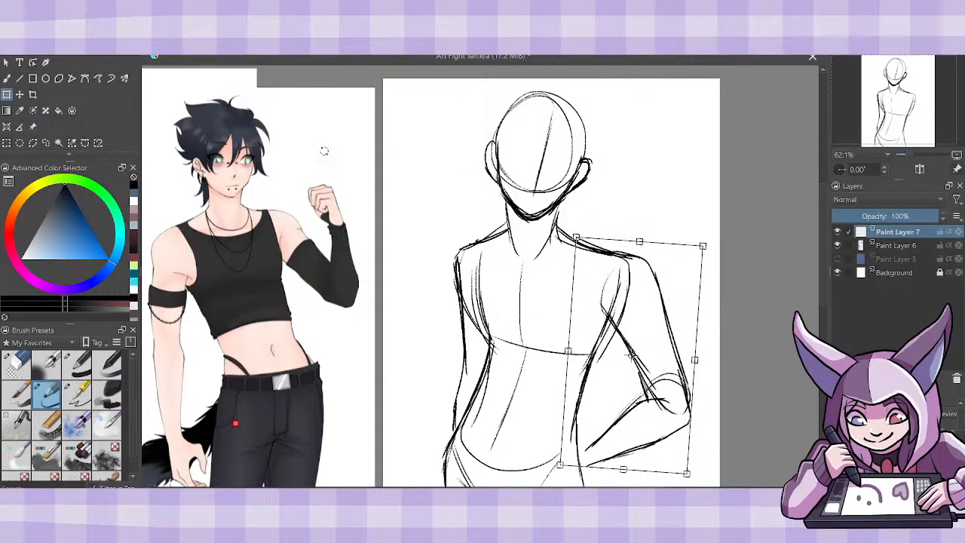
- Sketch the hand and wrist resting on the hip, and merge the arm layer into the body sketch
key("b")
left_click_drag(595, 440, 578, 454)
mouse_move(611, 424)
left_mouse_down()
mouse_move(567, 440)
mouse_move(547, 482)
mouse_move(593, 478)
mouse_move(577, 443)
mouse_move(558, 481)
left_mouse_up()
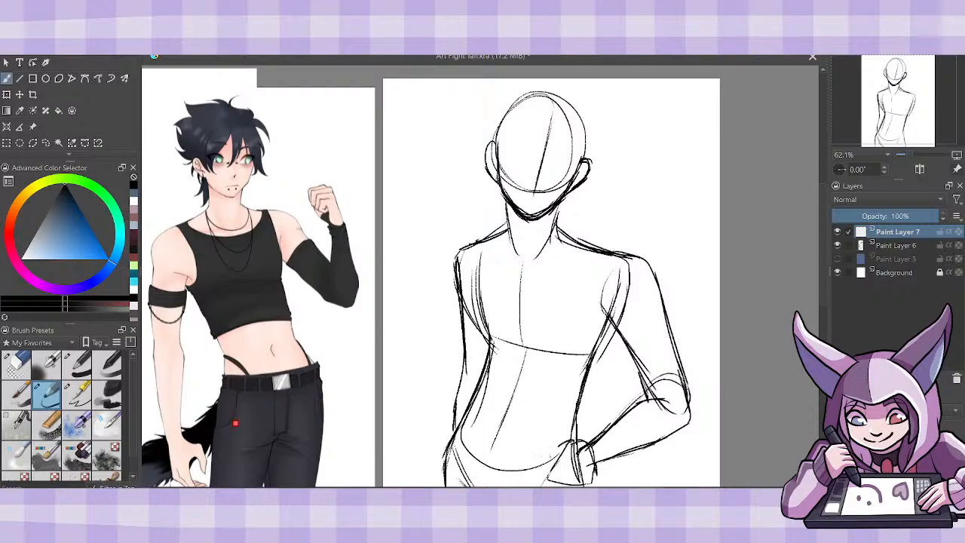
left_click_drag(558, 447, 548, 475)
mouse_move(594, 426)
left_mouse_down()
mouse_move(564, 440)
mouse_move(597, 465)
mouse_move(650, 444)
left_mouse_up()
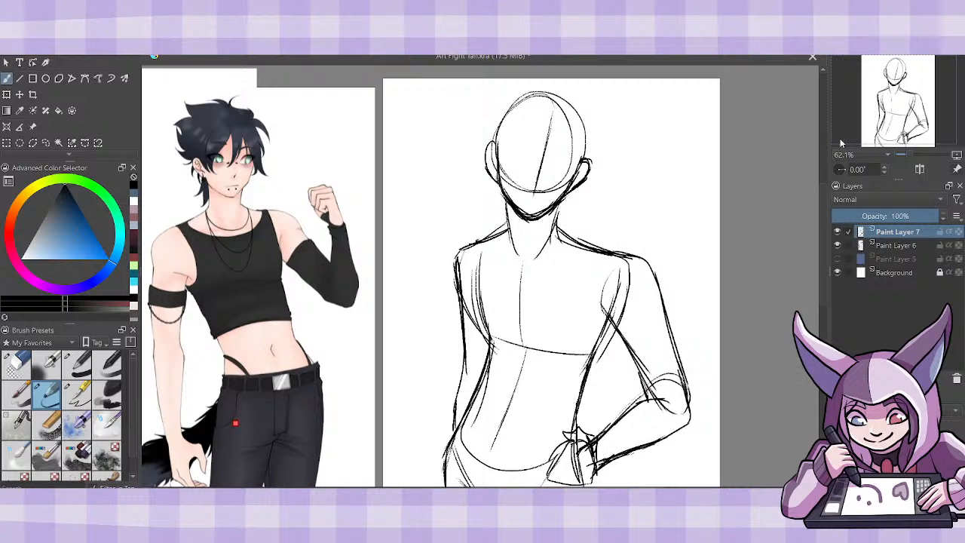
key("ctrl+e")
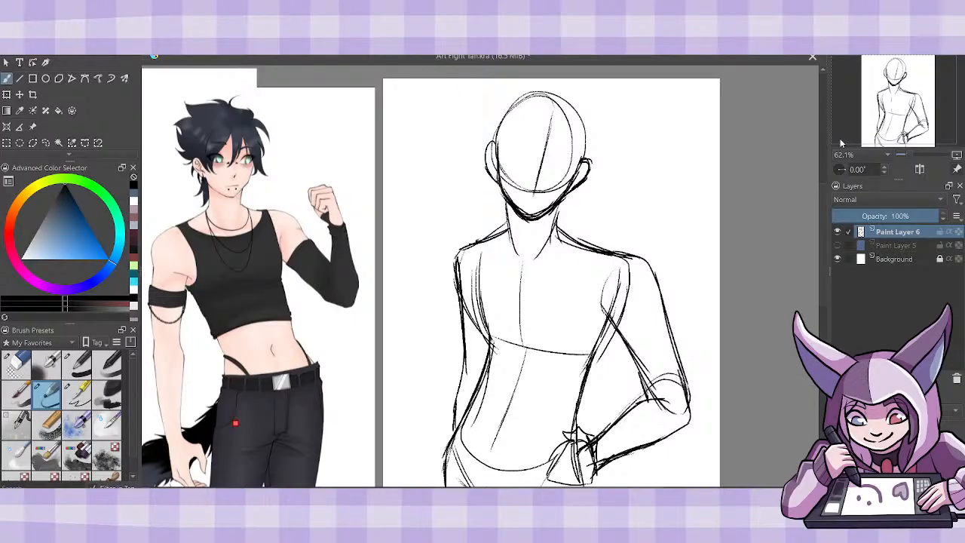
- Hide the body sketch and doodle an animal's head, curved spine, chest, hips and wavy tail on a new paint layer
left_click(836, 232)
key("Insert")
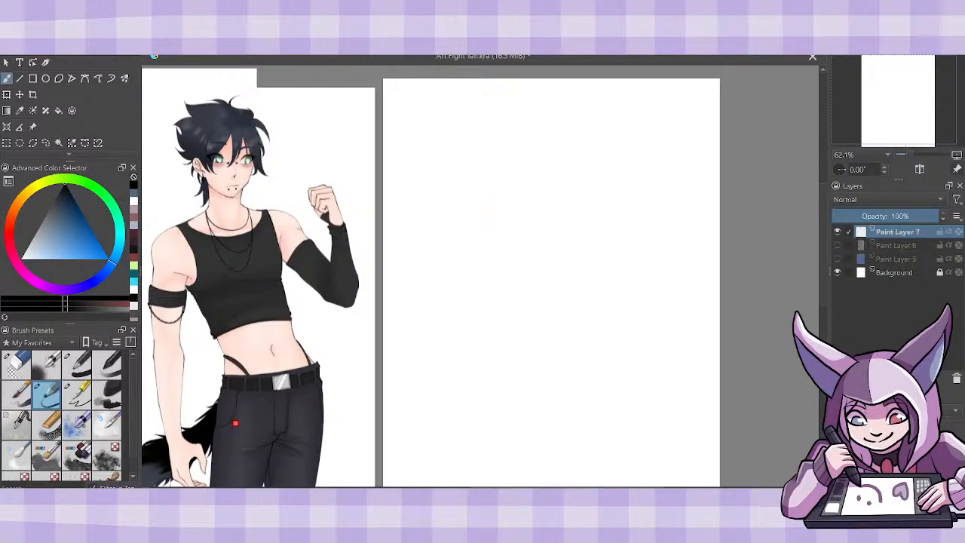
mouse_move(463, 117)
left_mouse_down()
mouse_move(494, 140)
mouse_move(483, 141)
mouse_move(518, 216)
mouse_move(597, 172)
left_mouse_up()
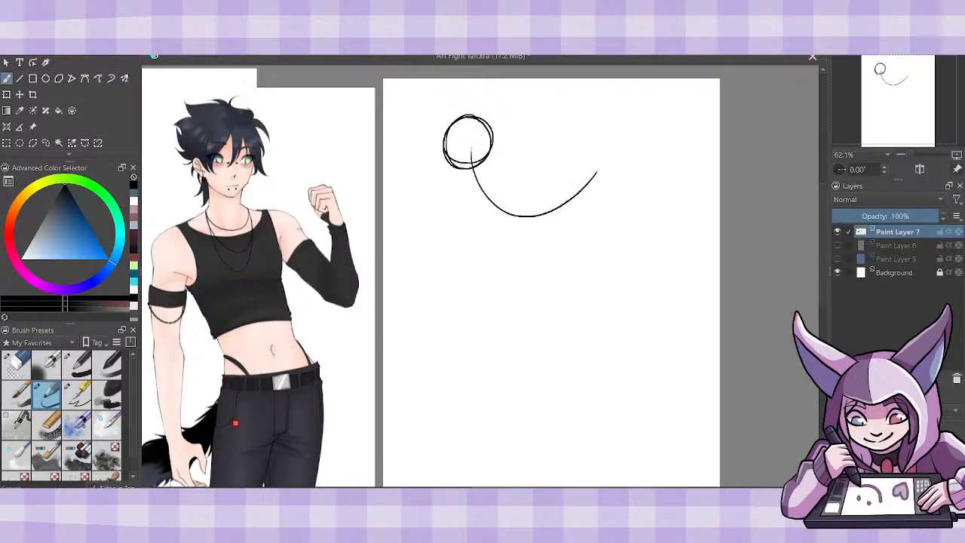
mouse_move(485, 174)
left_mouse_down()
mouse_move(517, 197)
mouse_move(494, 230)
mouse_move(475, 189)
mouse_move(467, 198)
mouse_move(492, 181)
left_mouse_up()
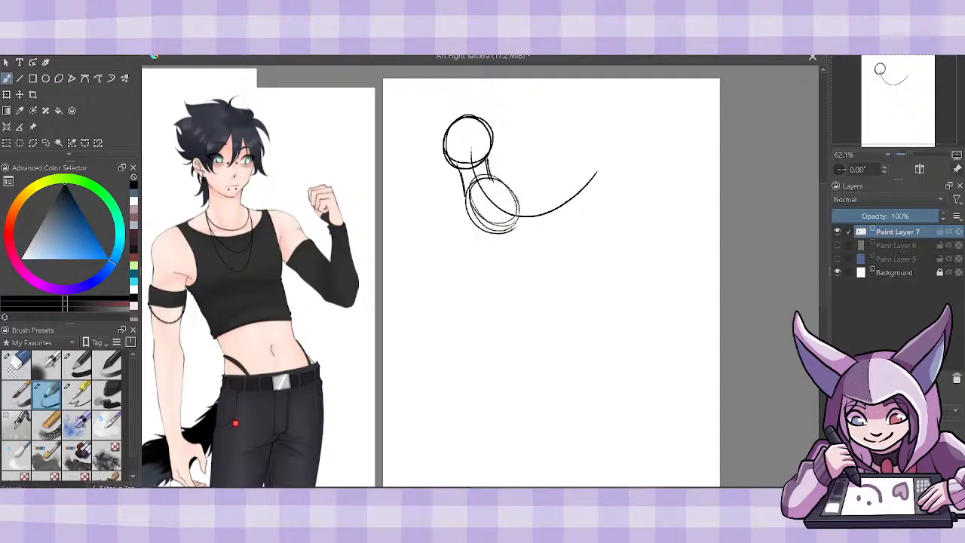
mouse_move(538, 217)
left_mouse_down()
mouse_move(560, 186)
mouse_move(533, 219)
mouse_move(554, 235)
mouse_move(564, 229)
left_mouse_up()
mouse_move(514, 197)
left_mouse_down()
mouse_move(596, 208)
mouse_move(598, 156)
mouse_move(648, 130)
left_mouse_up()
mouse_move(580, 201)
left_mouse_down()
mouse_move(607, 143)
mouse_move(645, 148)
left_mouse_up()
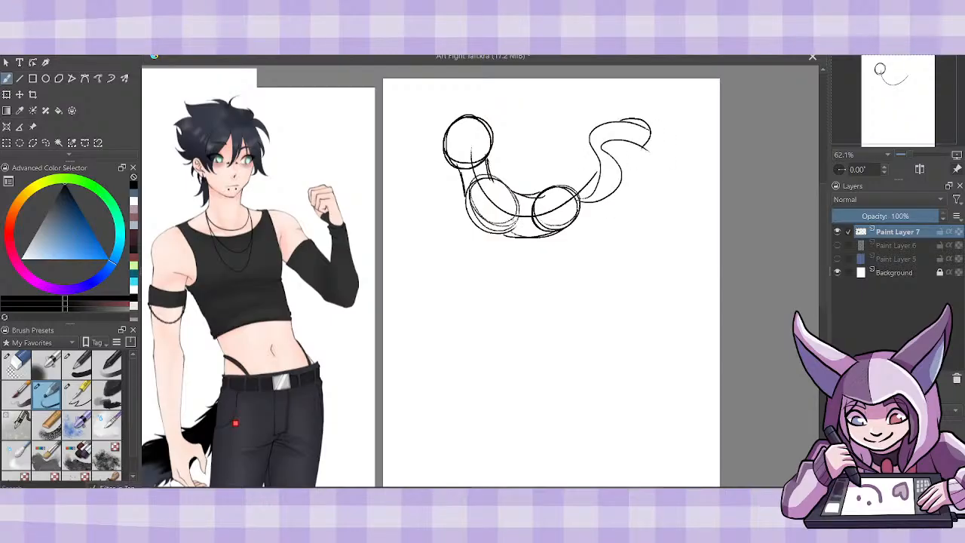
mouse_move(467, 208)
left_mouse_down()
mouse_move(529, 160)
mouse_move(475, 220)
mouse_move(487, 256)
mouse_move(515, 269)
mouse_move(502, 272)
left_mouse_up()
key("ctrl+z")
key("ctrl+z")
left_click_drag(475, 229, 528, 293)
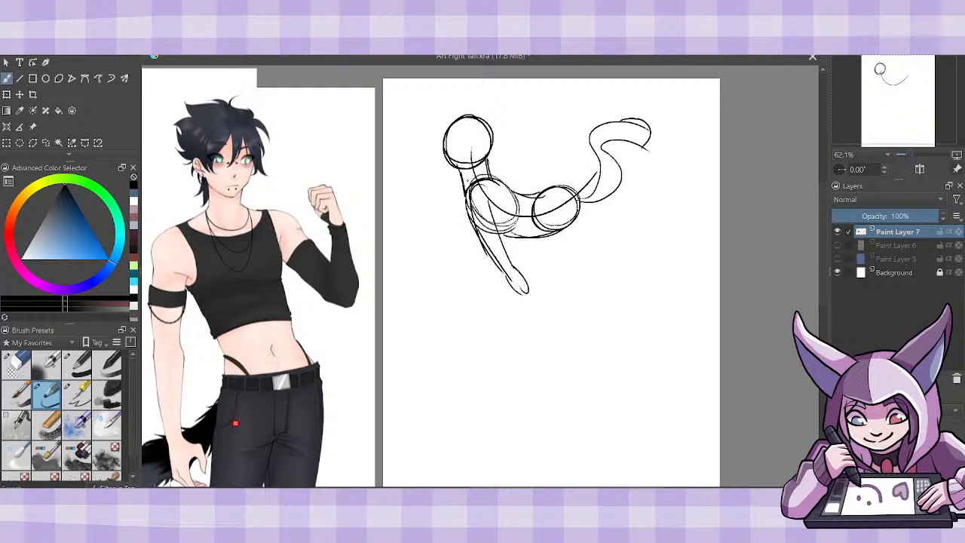
key("ctrl+z")
key("ctrl+z")
key("ctrl+z")
key("ctrl+z")
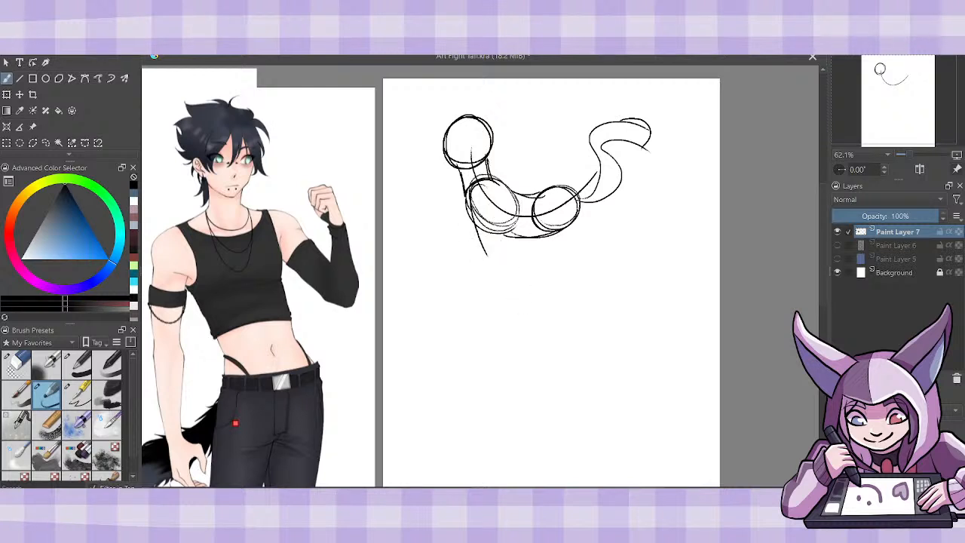
key("ctrl+z")
- Draw the animal's outstretched legs, pointed ears and muzzle, and delete the doodle's layer
mouse_move(467, 204)
left_mouse_down()
mouse_move(476, 243)
mouse_move(440, 258)
mouse_move(457, 263)
left_mouse_up()
left_click_drag(455, 249, 475, 239)
left_click_drag(469, 203, 498, 243)
mouse_move(554, 212)
left_mouse_down()
mouse_move(603, 223)
mouse_move(612, 212)
mouse_move(602, 233)
left_mouse_up()
mouse_move(463, 187)
left_mouse_down()
mouse_move(419, 212)
mouse_move(473, 214)
left_mouse_up()
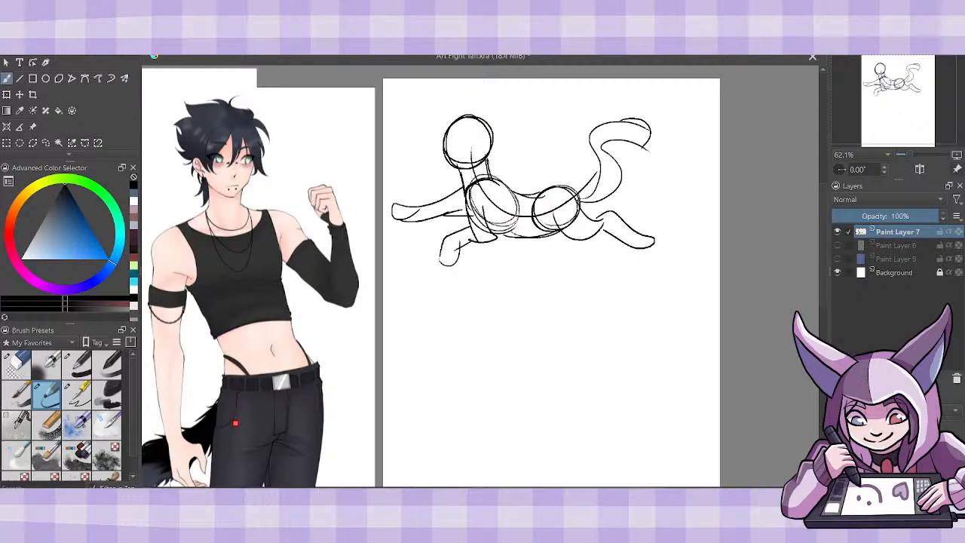
mouse_move(466, 122)
left_mouse_down()
mouse_move(488, 121)
mouse_move(458, 115)
mouse_move(450, 166)
left_mouse_up()
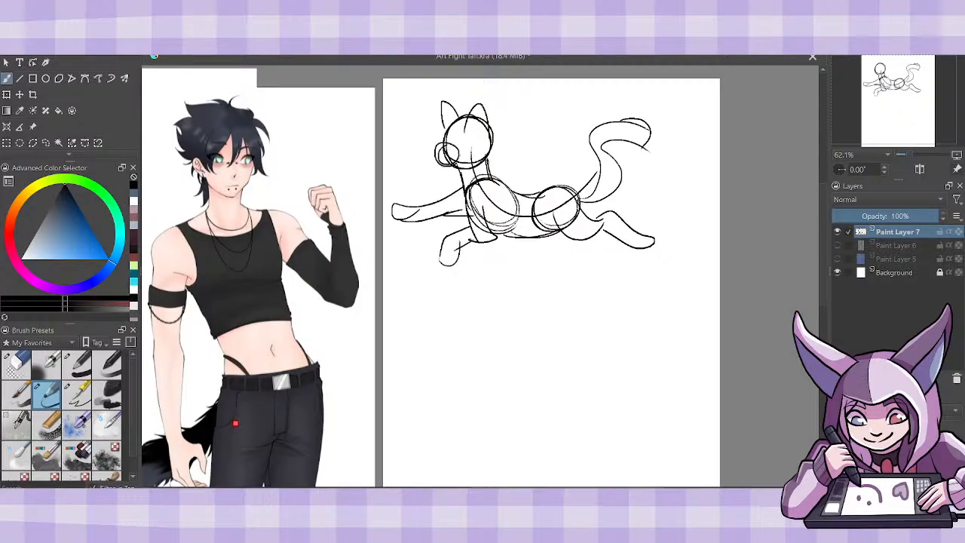
left_click(955, 379)
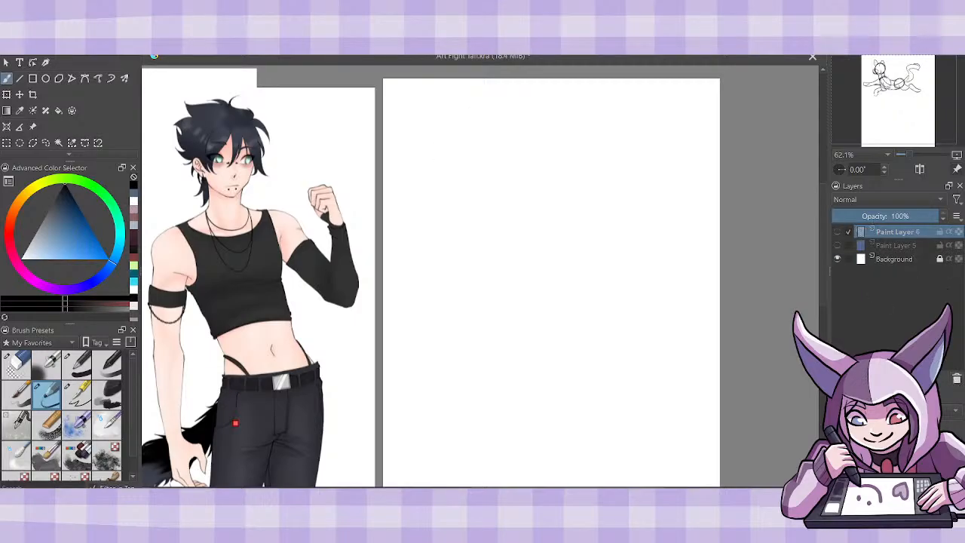
- Doodle a small human figure with a round head, curved spine, torso and arms on a new paint layer, and delete that layer
left_click(839, 379)
left_click_drag(584, 128, 588, 127)
left_click_drag(594, 183, 578, 284)
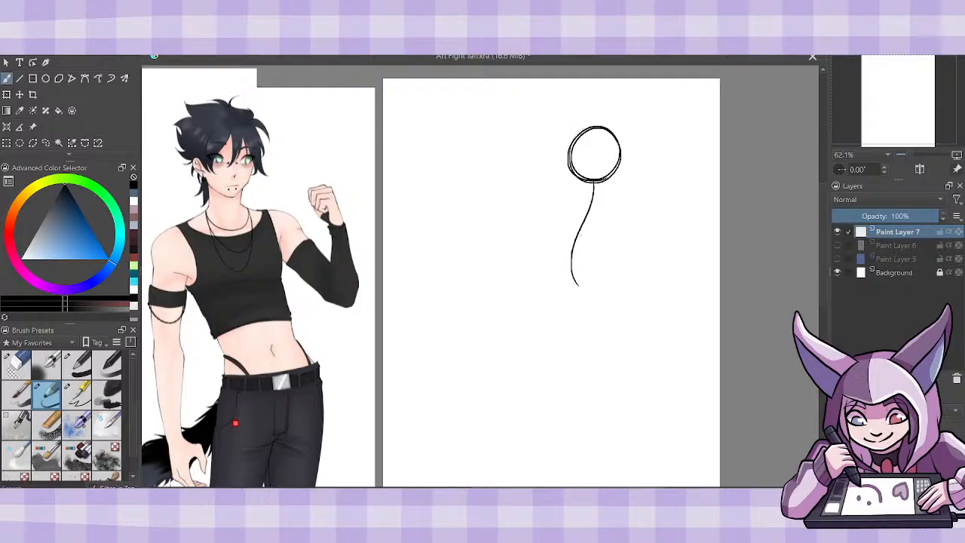
mouse_move(578, 232)
left_mouse_down()
mouse_move(594, 280)
mouse_move(548, 257)
mouse_move(601, 240)
left_mouse_up()
left_click_drag(583, 183, 578, 204)
left_click_drag(584, 187, 542, 247)
left_click_drag(551, 245, 547, 278)
left_click_drag(601, 248, 610, 285)
left_click_drag(602, 248, 601, 222)
left_click_drag(611, 217, 610, 235)
left_click_drag(604, 178, 612, 219)
left_click(956, 378)
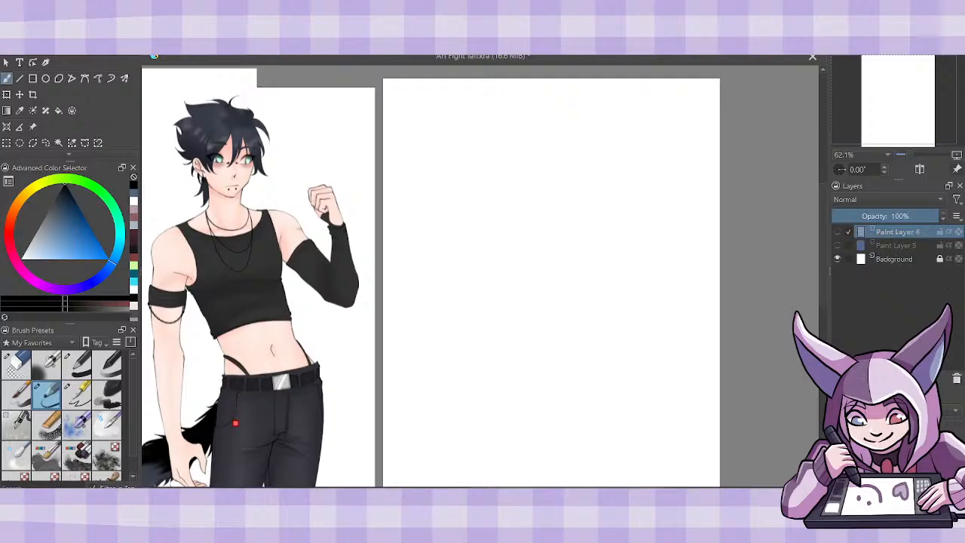
- Show the body sketch layer again and lower its opacity to 15%
left_click(837, 231)
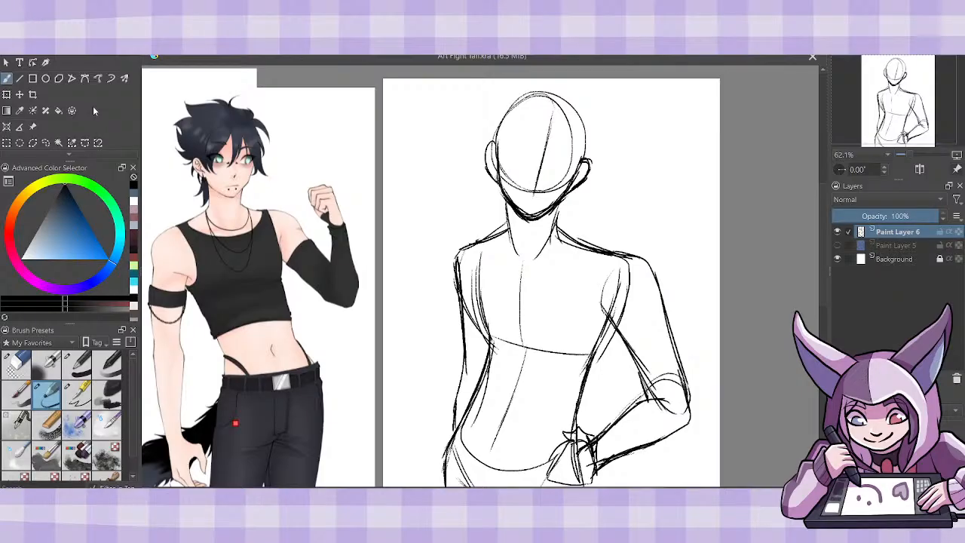
left_click(847, 218)
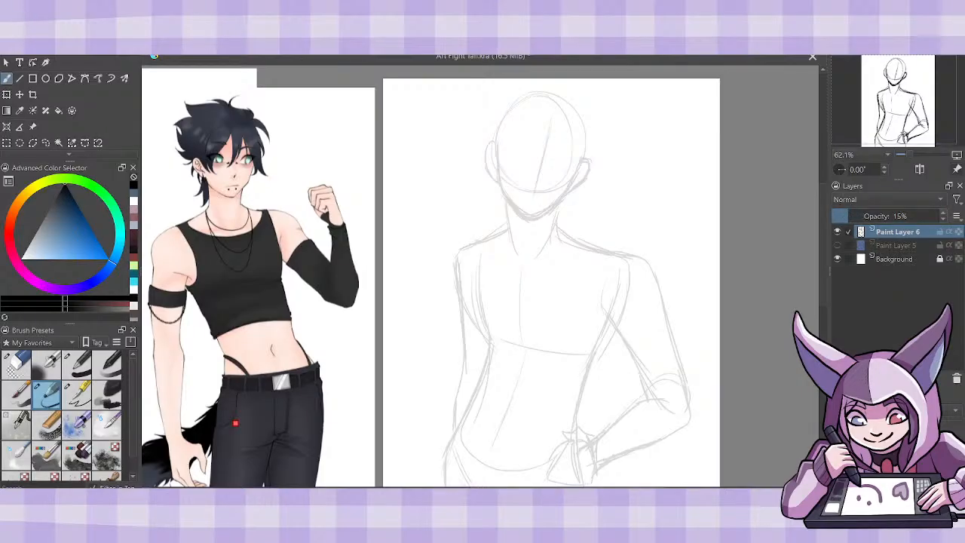
- Move the reference image onto the page over the faded sketch, just below the sketched head
left_click(32, 127)
left_click_drag(304, 220, 597, 366)
key("plus")
key("plus")
key("plus")
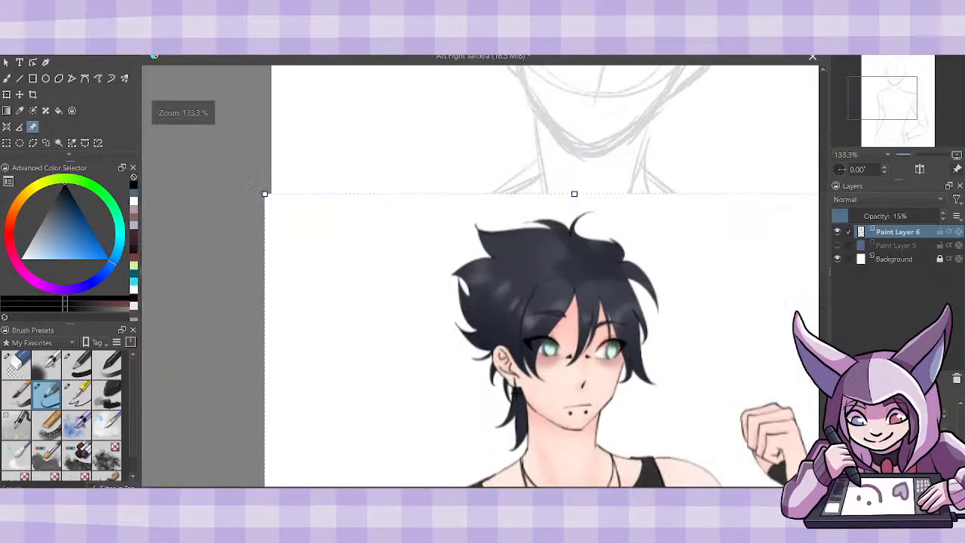
left_click_drag(823, 277, 824, 240)
left_click_drag(684, 364, 680, 345)
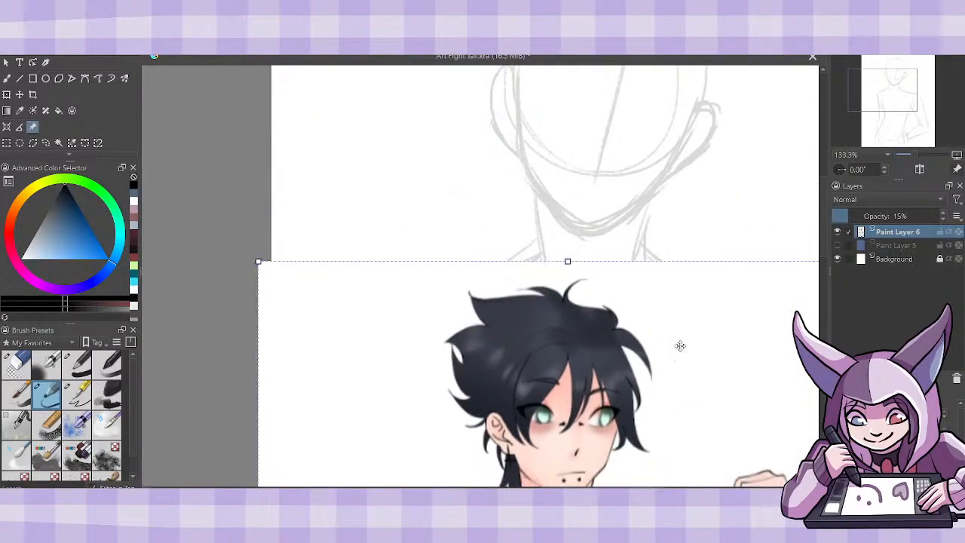
- Shrink the reference image by its corners and reposition it under the sketched chin
left_click_drag(257, 261, 326, 322)
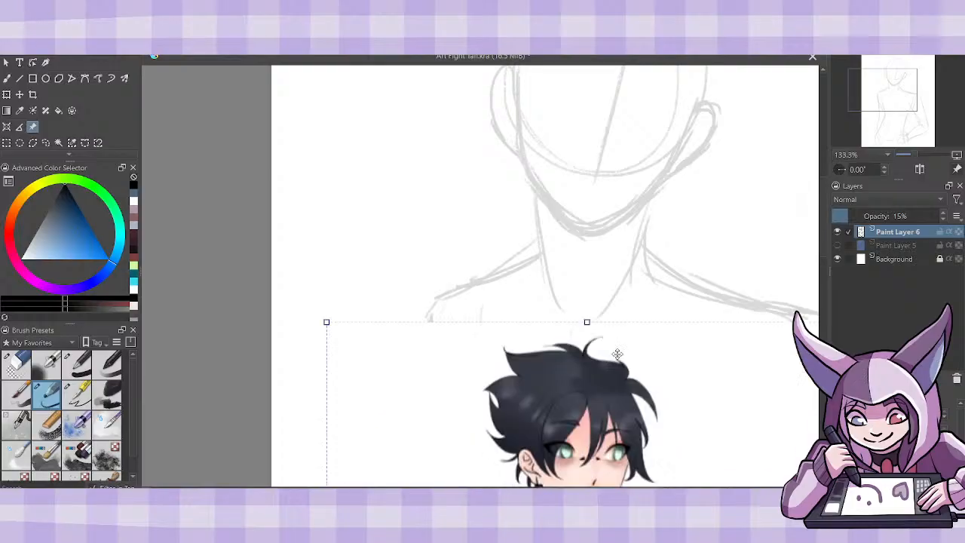
left_click_drag(609, 391, 601, 336)
left_click_drag(467, 491, 524, 492)
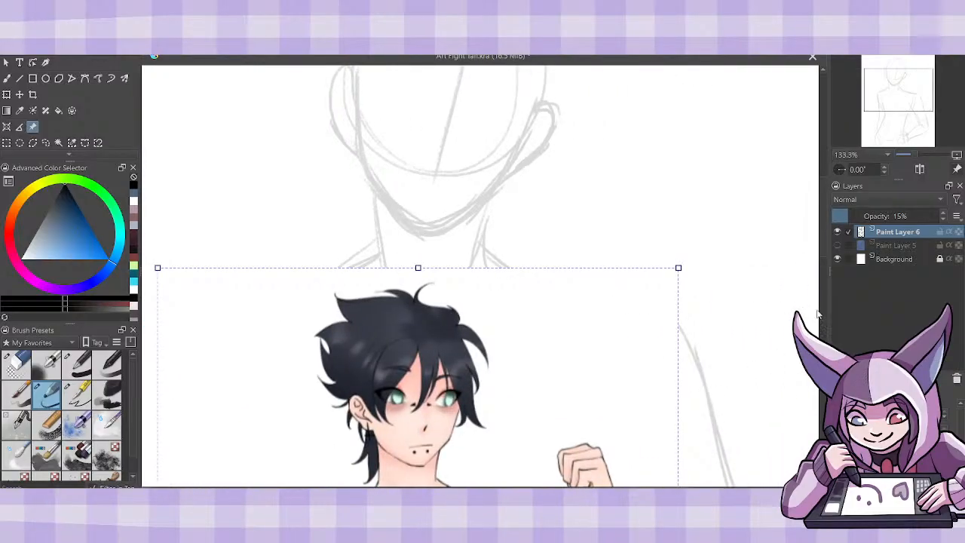
left_click_drag(825, 247, 826, 245)
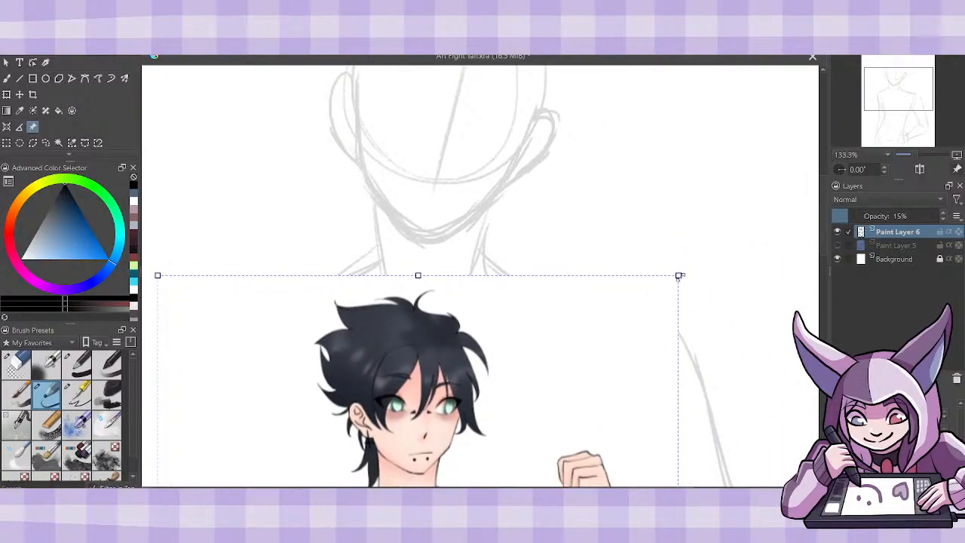
left_click_drag(679, 275, 577, 351)
left_click_drag(484, 451, 516, 308)
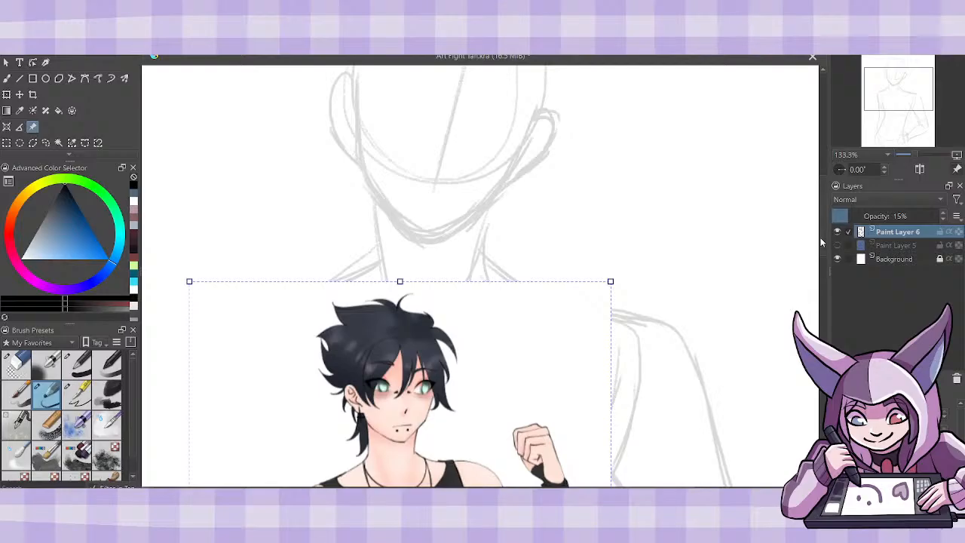
- Move the reference image beside the sketched head so both faces sit next to each other
left_click_drag(820, 241, 823, 215)
mouse_move(523, 450)
left_mouse_down()
mouse_move(502, 396)
mouse_move(506, 421)
mouse_move(450, 399)
mouse_move(761, 345)
left_mouse_up()
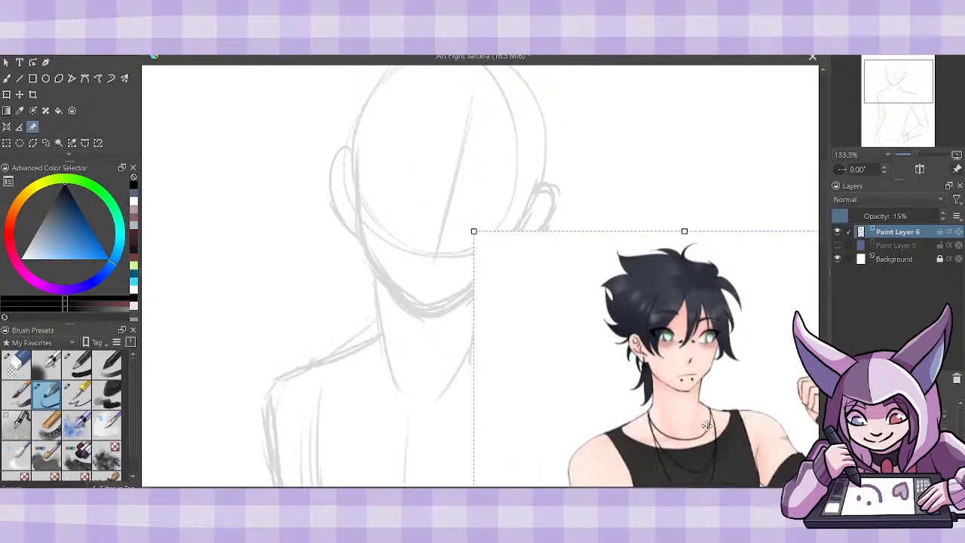
mouse_move(707, 424)
left_mouse_down()
mouse_move(771, 337)
mouse_move(801, 266)
left_mouse_up()
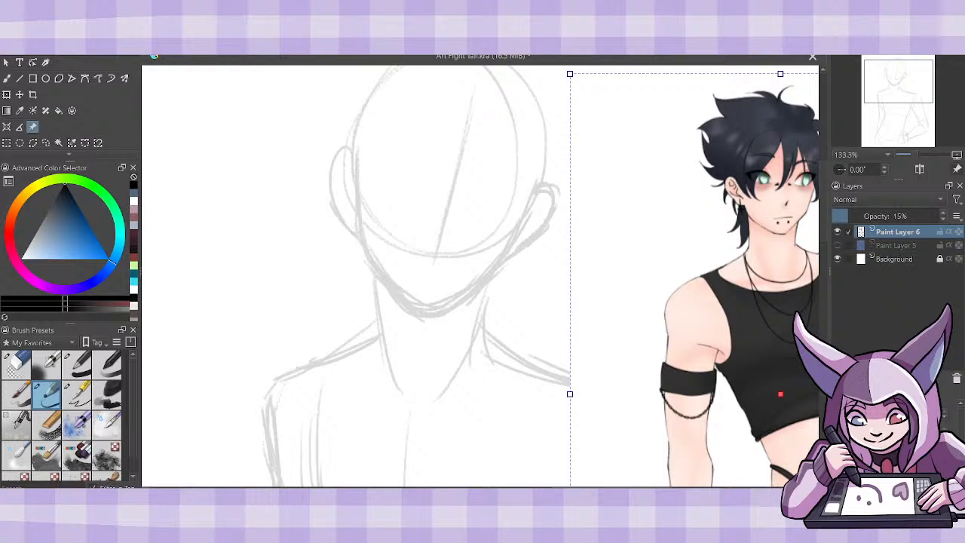
left_click_drag(482, 491, 509, 491)
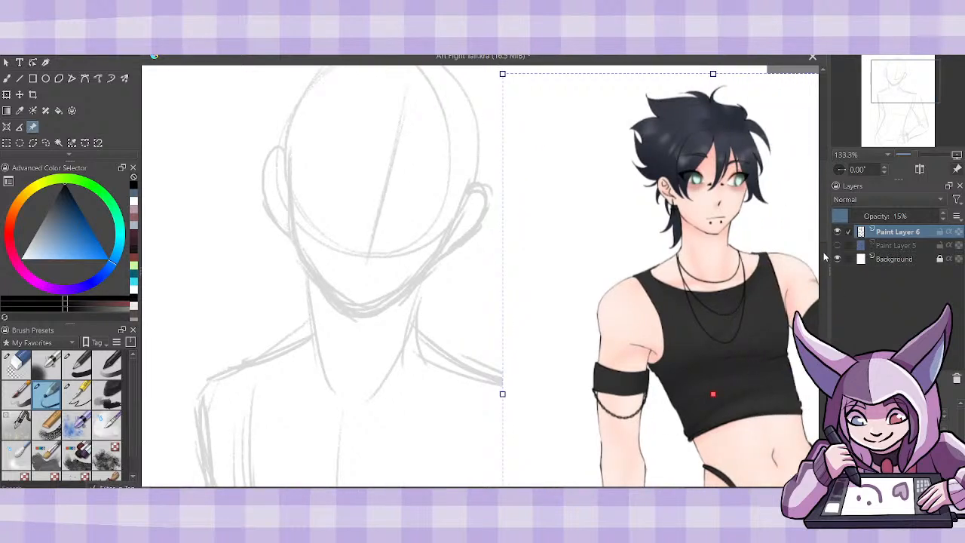
- Nudge the reference image slightly away from the sketched head and add a new paint layer above the faded sketch
left_click_drag(823, 252, 823, 228)
left_click_drag(726, 391, 731, 389)
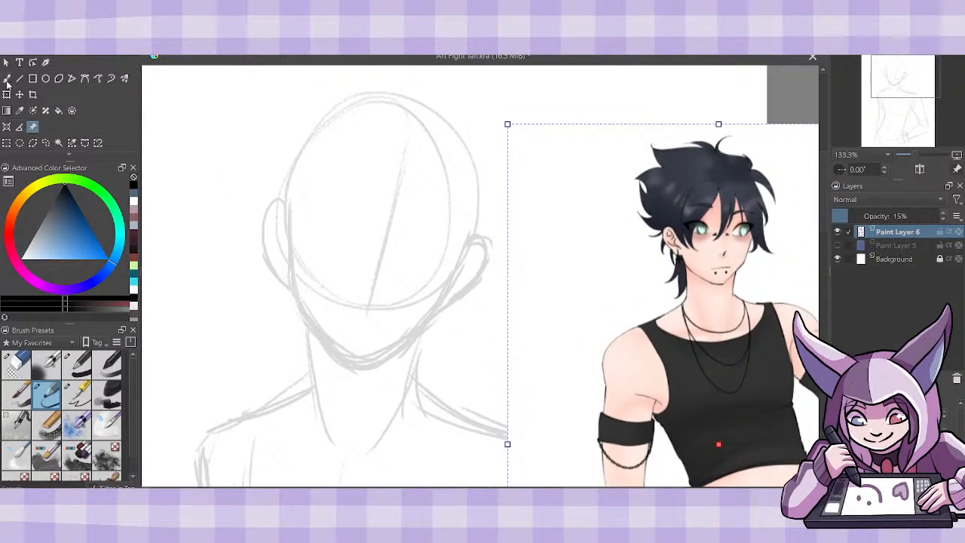
left_click(6, 80)
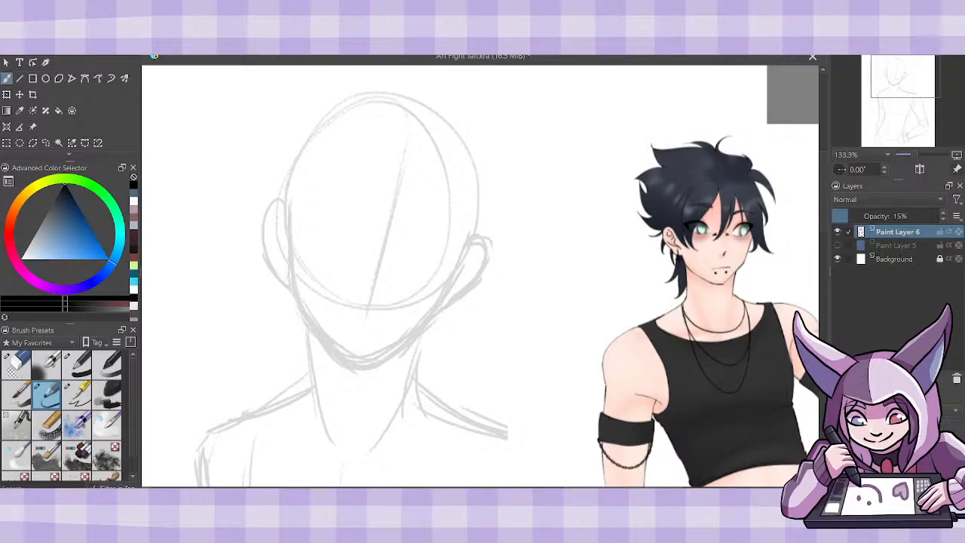
key("Insert")
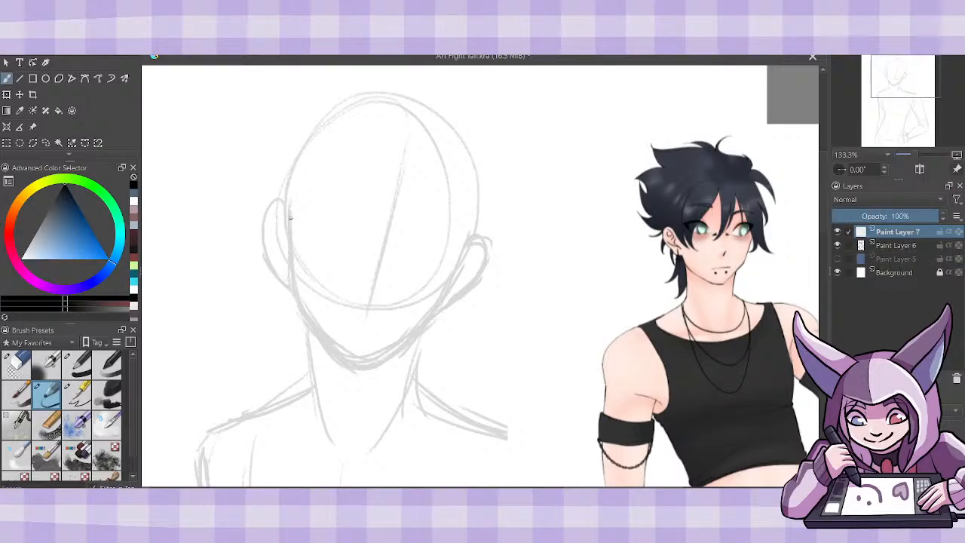
- Draw the left side of the face down to the chin in black and thin the thick jaw stroke with the eraser
left_click_drag(291, 221, 294, 289)
mouse_move(291, 255)
left_mouse_down()
mouse_move(307, 319)
mouse_move(332, 346)
left_mouse_up()
mouse_move(305, 310)
left_mouse_down()
mouse_move(344, 362)
mouse_move(368, 360)
mouse_move(320, 332)
mouse_move(300, 300)
mouse_move(332, 352)
left_mouse_up()
left_click(18, 361)
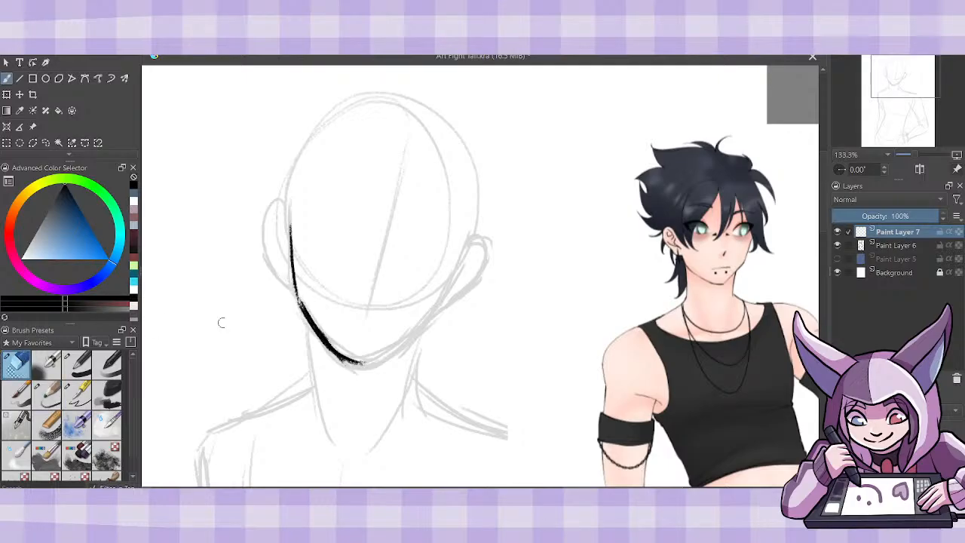
left_click_drag(318, 337, 331, 353)
left_click_drag(305, 301, 342, 350)
- Continue the jawline from the chin up to the right ear and clean up its edge
mouse_move(306, 307)
left_mouse_down()
mouse_move(333, 350)
mouse_move(373, 365)
mouse_move(419, 332)
mouse_move(464, 253)
left_mouse_up()
left_click(52, 400)
left_click_drag(445, 294, 470, 234)
left_click(18, 363)
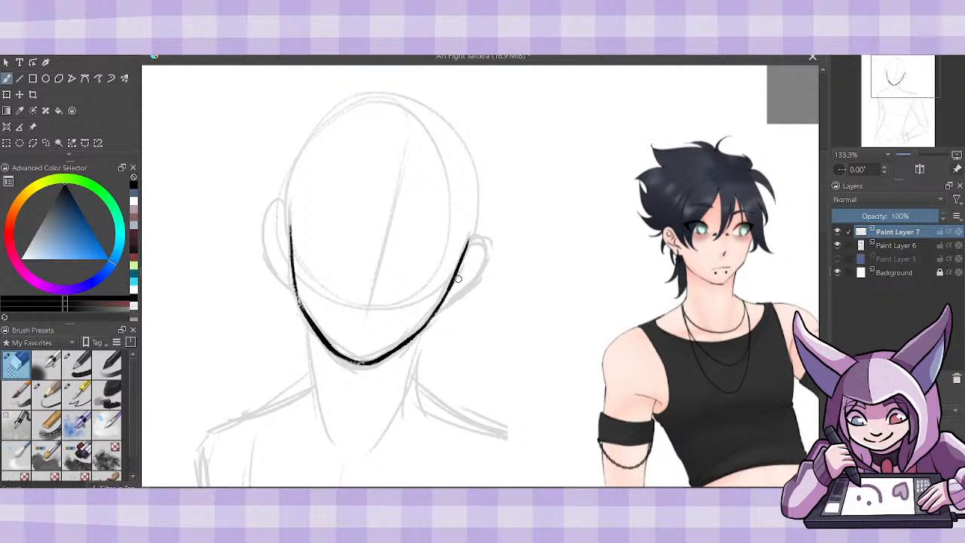
- Draw the outlines of both ears over the faded guides with the sketching brush
mouse_move(619, 489)
left_mouse_down()
mouse_move(643, 489)
mouse_move(634, 489)
left_mouse_up()
left_click(52, 394)
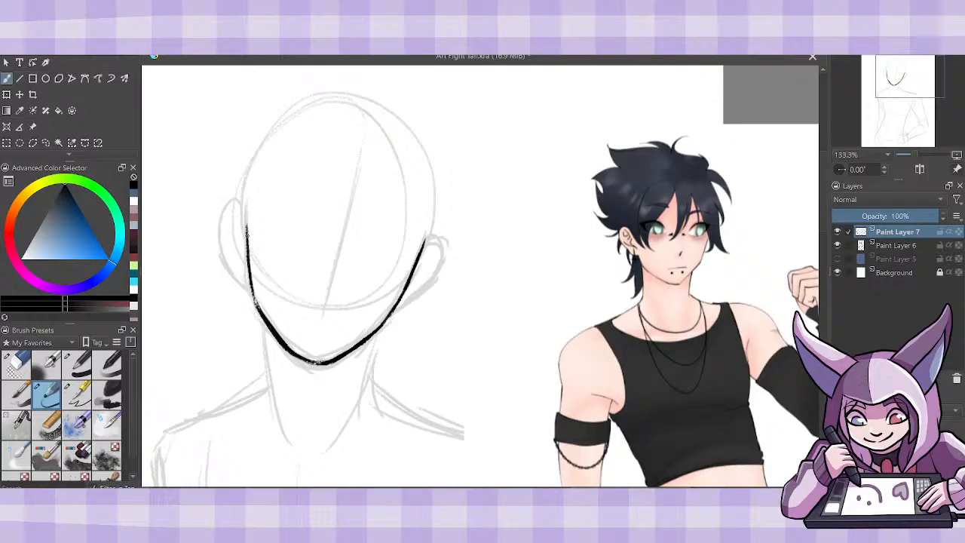
mouse_move(245, 227)
left_mouse_down()
mouse_move(219, 219)
mouse_move(221, 268)
mouse_move(250, 288)
left_mouse_up()
mouse_move(423, 239)
left_mouse_down()
mouse_move(450, 247)
mouse_move(420, 297)
mouse_move(448, 245)
left_mouse_up()
mouse_move(448, 246)
left_mouse_down()
mouse_move(446, 269)
mouse_move(401, 302)
left_mouse_up()
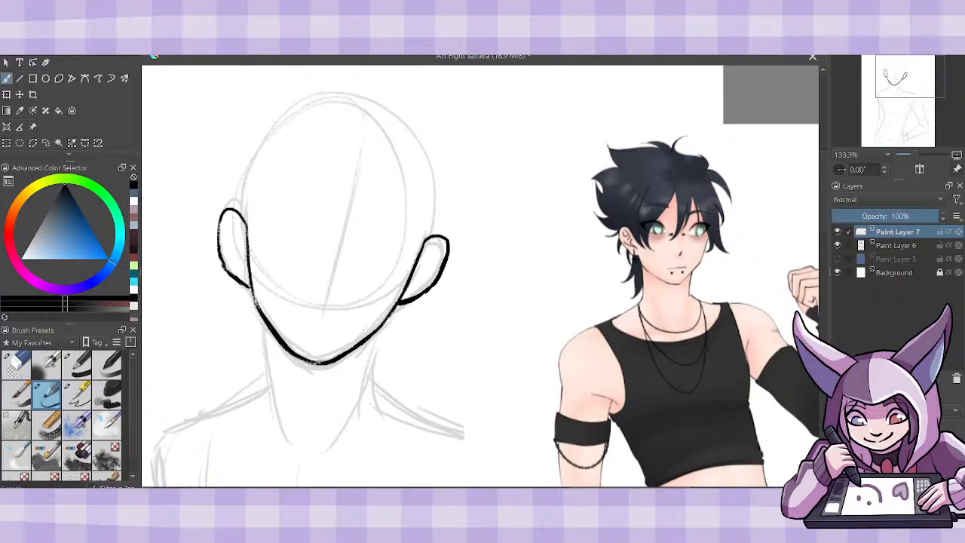
- Draw the underside of the nose as a small angled line at the base of the face's centre guide
mouse_move(309, 291)
left_mouse_down()
mouse_move(325, 303)
mouse_move(339, 296)
mouse_move(323, 302)
mouse_move(330, 299)
left_mouse_up()
left_click_drag(347, 301, 343, 300)
mouse_move(306, 291)
left_mouse_down()
mouse_move(320, 300)
mouse_move(347, 295)
left_mouse_up()
mouse_move(288, 307)
left_mouse_down()
mouse_move(315, 320)
mouse_move(366, 309)
left_mouse_up()
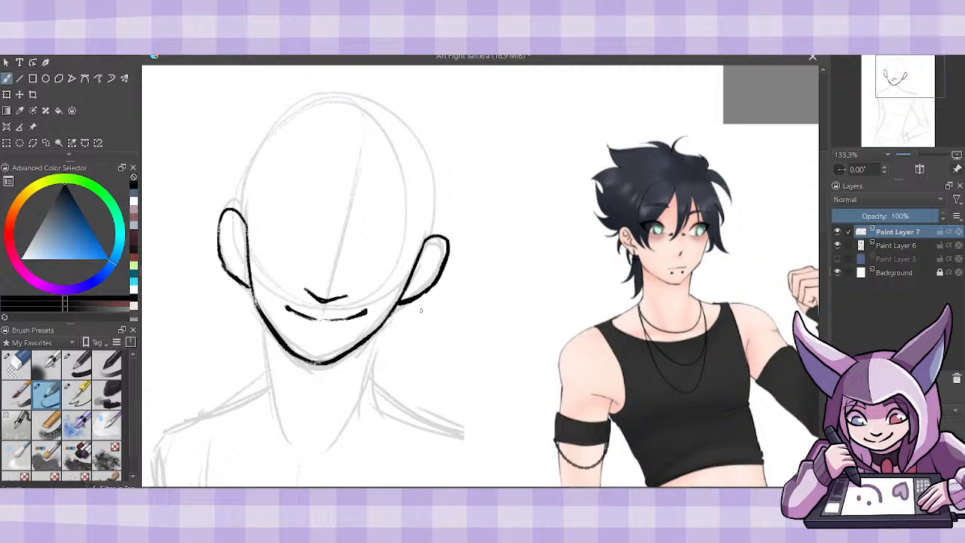
key("ctrl+z")
key("ctrl+z")
key("ctrl+z")
key("ctrl+z")
key("ctrl+z")
key("ctrl+z")
key("ctrl+z")
key("ctrl+z")
key("ctrl+z")
- Draw a short frowning mouth below the nose with two small round piercings under the lip
left_click_drag(321, 319, 347, 330)
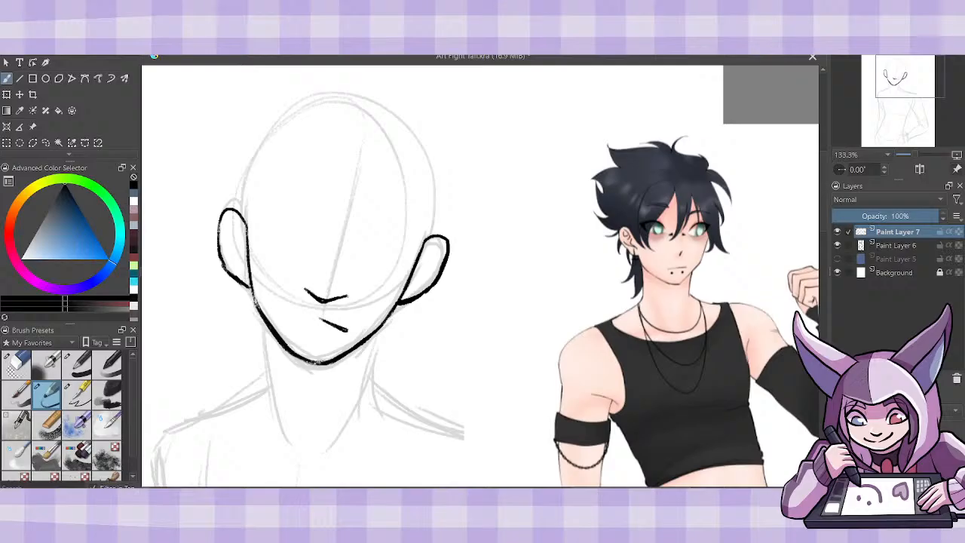
mouse_move(322, 320)
left_mouse_down()
mouse_move(294, 313)
mouse_move(311, 317)
left_mouse_up()
left_click_drag(296, 314, 287, 313)
mouse_move(331, 335)
left_mouse_down()
mouse_move(296, 328)
mouse_move(333, 335)
left_mouse_up()
key("ctrl+z")
key("ctrl+z")
- Draw the outlines of both eyes with thick upper lids on either side of the centre guide
mouse_move(294, 215)
left_mouse_down()
mouse_move(298, 239)
mouse_move(279, 212)
mouse_move(258, 213)
mouse_move(298, 223)
mouse_move(303, 243)
left_mouse_up()
mouse_move(254, 216)
left_mouse_down()
mouse_move(270, 248)
mouse_move(295, 253)
left_mouse_up()
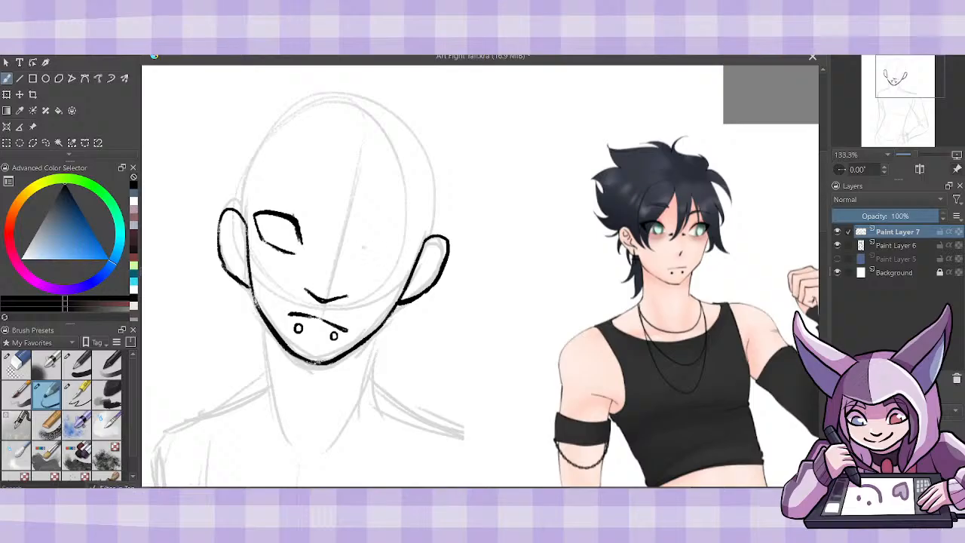
mouse_move(357, 249)
left_mouse_down()
mouse_move(380, 230)
mouse_move(411, 239)
mouse_move(362, 259)
mouse_move(398, 261)
mouse_move(413, 249)
mouse_move(358, 256)
left_mouse_up()
left_click_drag(291, 223, 300, 247)
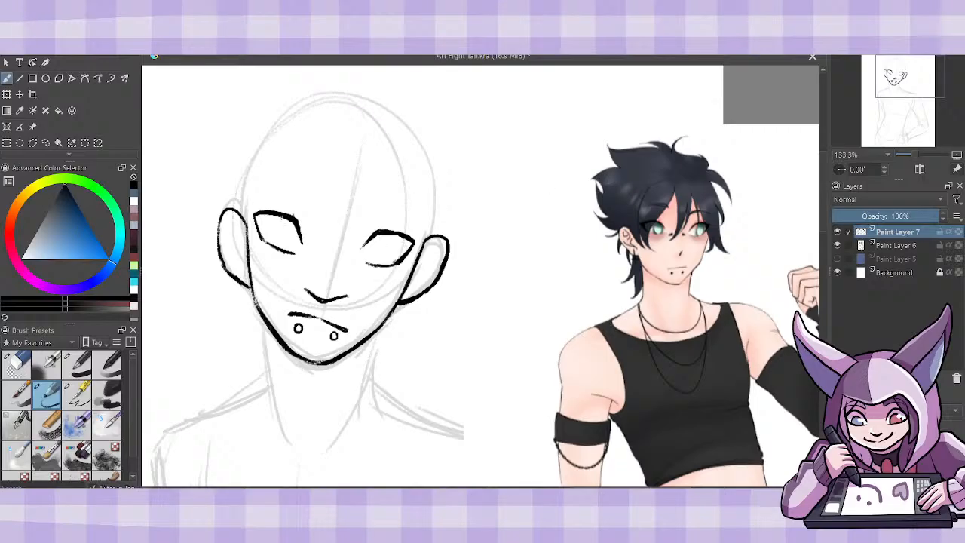
- Add oval irises to both eyes and erase the excess left end of the nose line
mouse_move(283, 216)
left_mouse_down()
mouse_move(280, 243)
mouse_move(295, 250)
mouse_move(300, 236)
mouse_move(279, 243)
left_mouse_up()
mouse_move(382, 233)
left_mouse_down()
mouse_move(387, 263)
mouse_move(405, 235)
mouse_move(385, 266)
mouse_move(378, 231)
mouse_move(389, 233)
left_mouse_up()
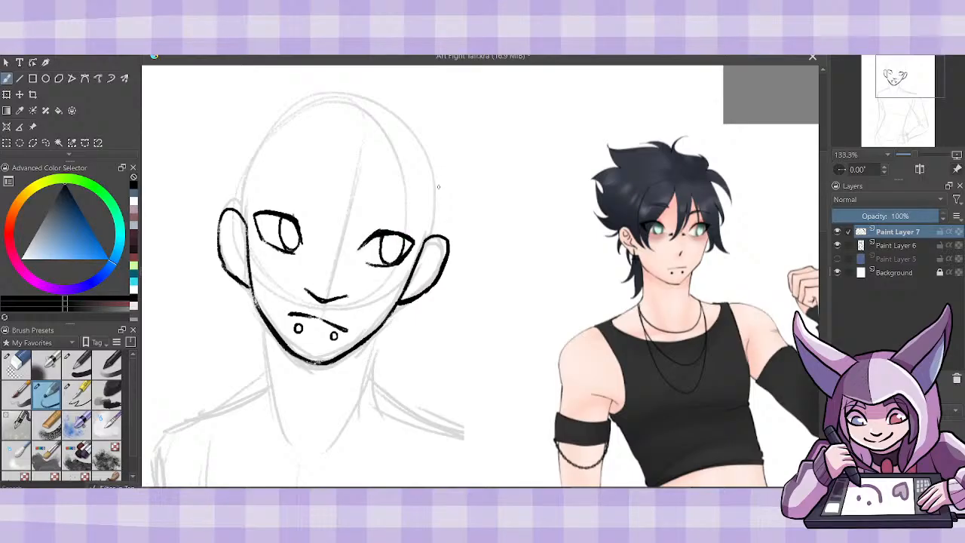
left_click(22, 367)
mouse_move(307, 288)
left_mouse_down()
mouse_move(352, 297)
mouse_move(323, 302)
mouse_move(341, 298)
mouse_move(310, 291)
mouse_move(346, 297)
mouse_move(329, 301)
left_mouse_up()
- Draw two small piercings on the nose bridge between the eyes and a thick eyebrow above each eye
left_click(47, 393)
mouse_move(318, 256)
left_mouse_down()
mouse_move(312, 248)
mouse_move(315, 259)
mouse_move(319, 250)
mouse_move(352, 266)
mouse_move(350, 253)
mouse_move(344, 259)
left_mouse_up()
mouse_move(256, 187)
left_mouse_down()
mouse_move(301, 193)
mouse_move(312, 206)
mouse_move(417, 221)
mouse_move(380, 205)
mouse_move(364, 211)
mouse_move(395, 213)
left_mouse_up()
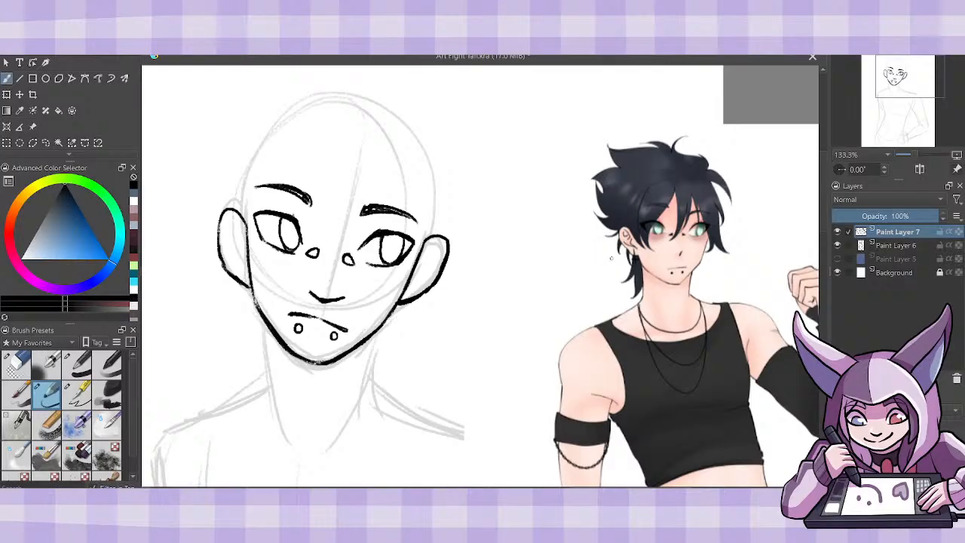
- Add a new layer for the hair and draw the first long fringe strand across the left eye with its outer curve
key("Insert")
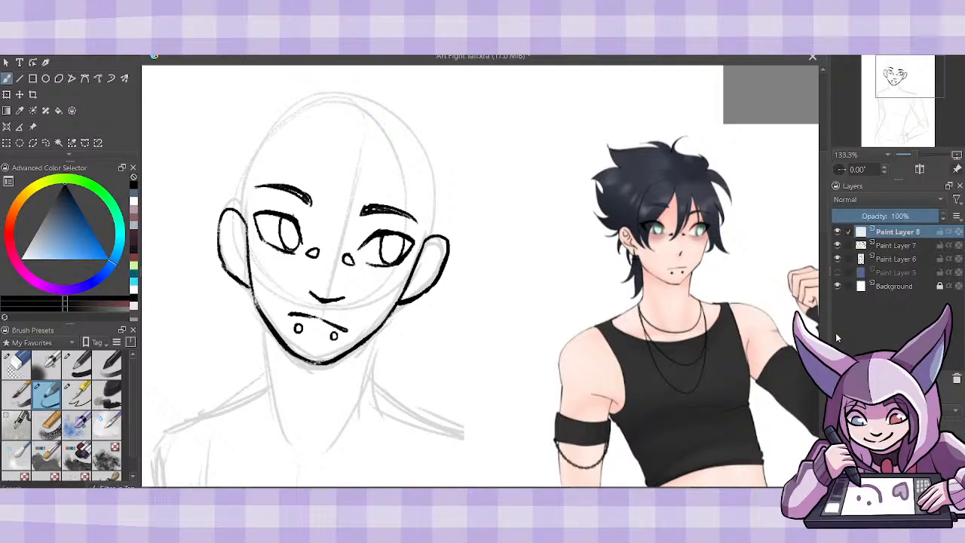
scroll(825, 217, "up", 1)
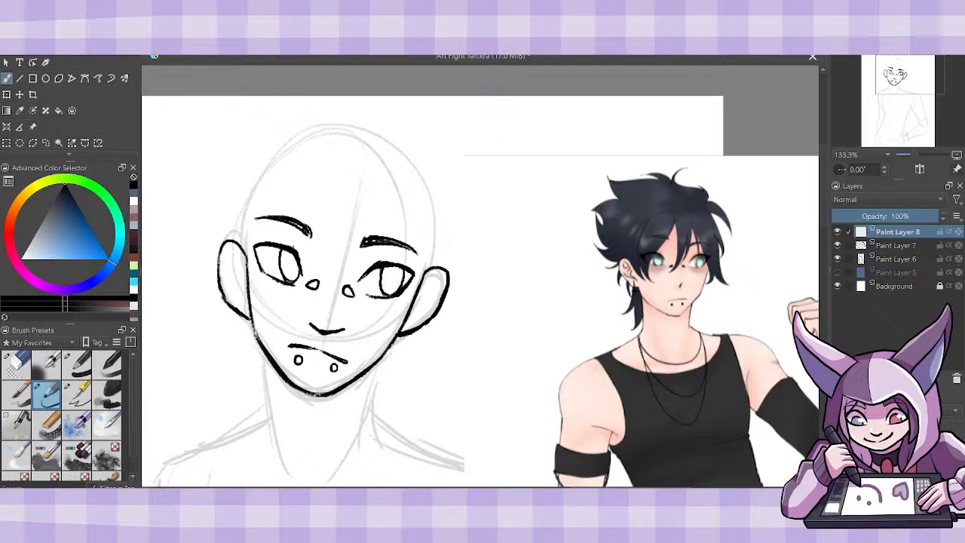
mouse_move(315, 159)
left_mouse_down()
mouse_move(258, 270)
mouse_move(259, 301)
mouse_move(276, 322)
left_mouse_up()
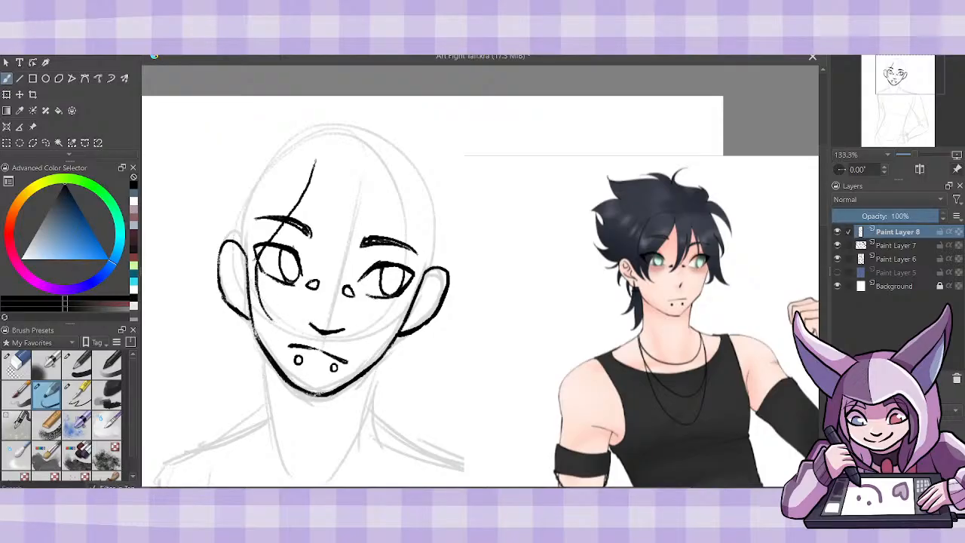
mouse_move(270, 321)
left_mouse_down()
mouse_move(245, 293)
mouse_move(232, 220)
mouse_move(248, 186)
mouse_move(280, 156)
left_mouse_up()
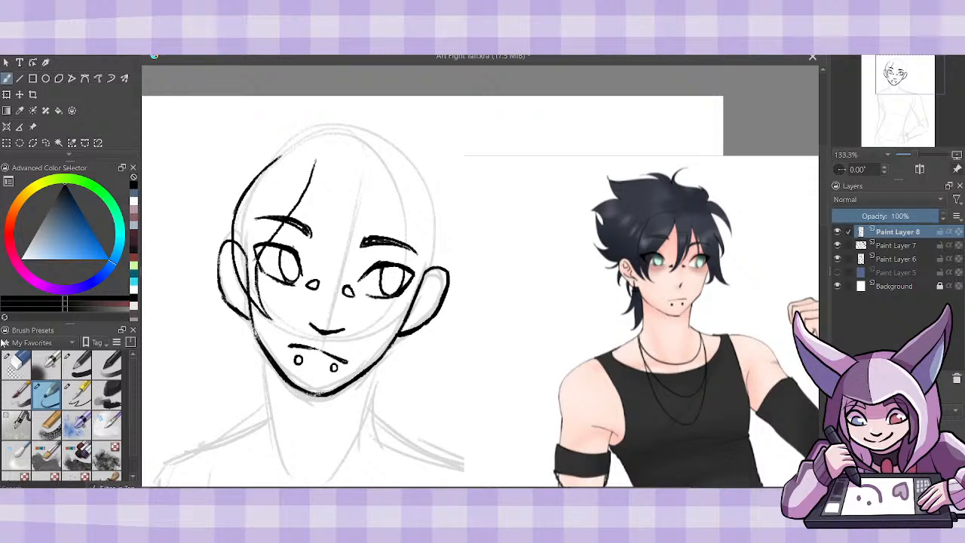
- Shift the hair strokes slightly to the right with the Transform tool and return to the sketching brush
left_click(16, 363)
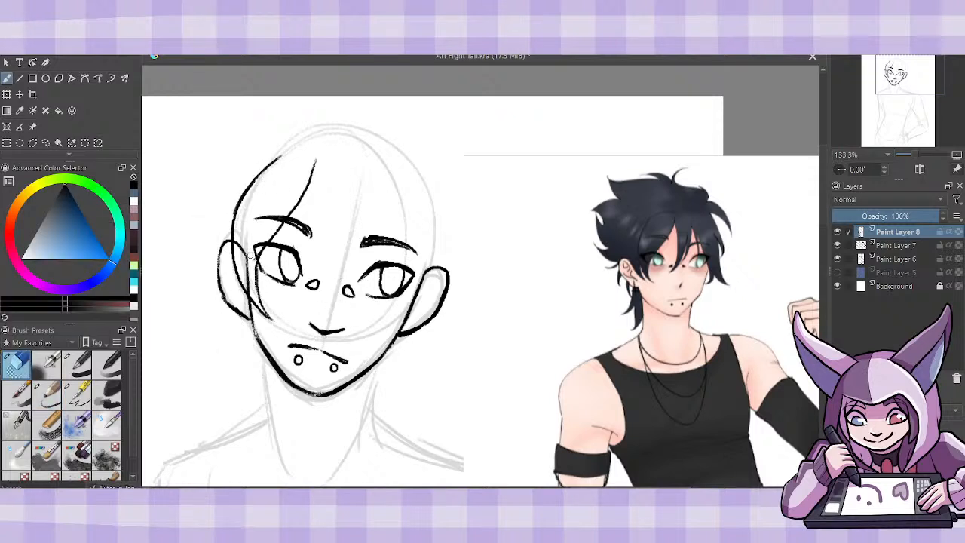
key("ctrl+t")
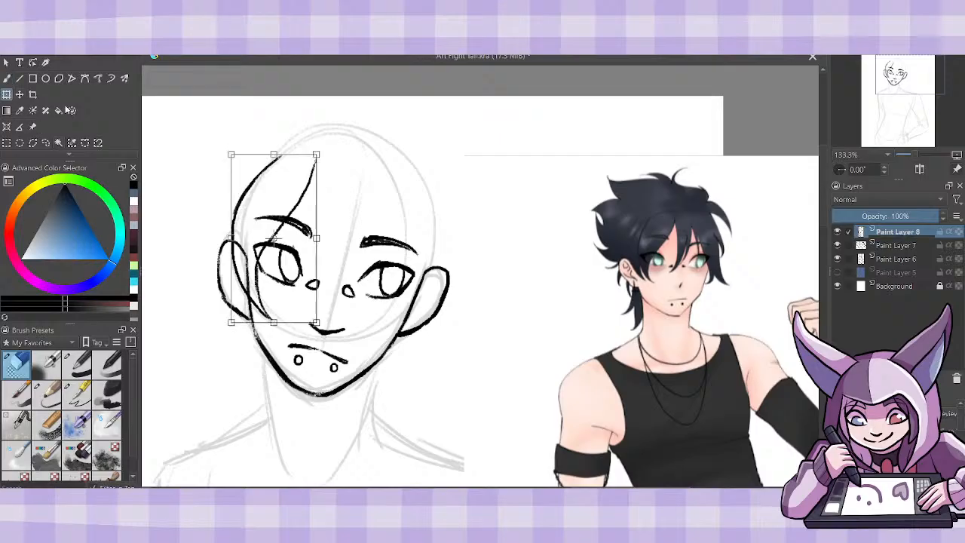
left_click_drag(299, 262, 304, 264)
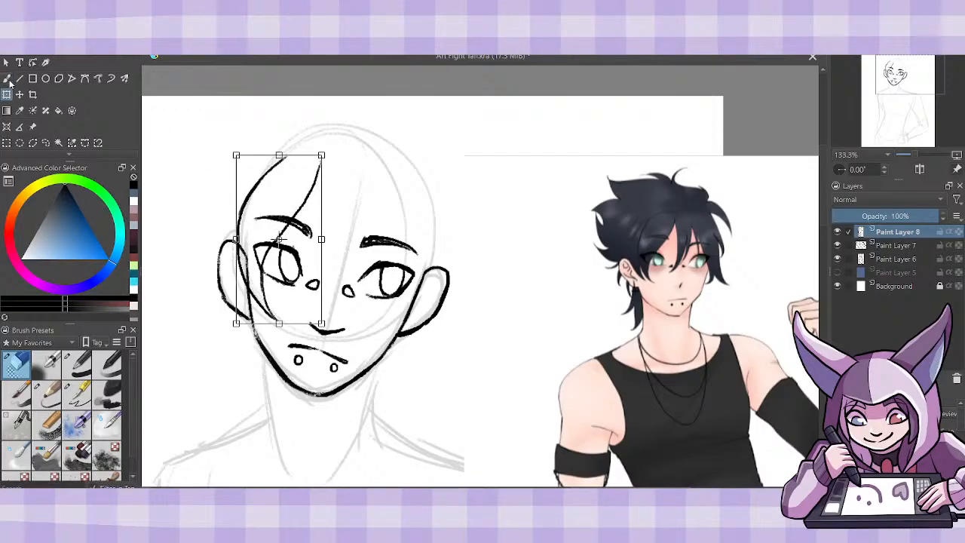
left_click(7, 79)
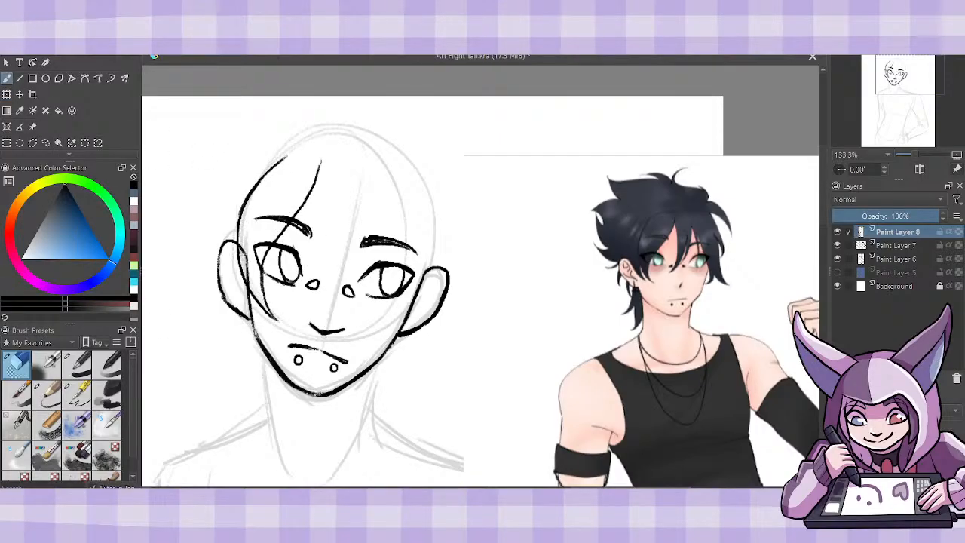
left_click(46, 392)
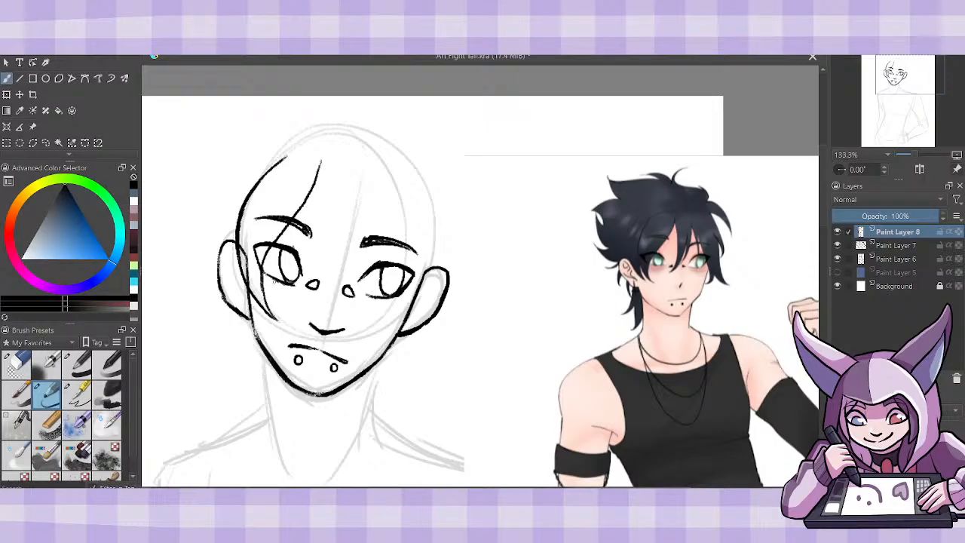
- Add a pointed hair strand in front of the left ear and extend the fringe's outer curve across the forehead
mouse_move(250, 291)
left_mouse_down()
mouse_move(265, 321)
mouse_move(246, 303)
mouse_move(236, 252)
mouse_move(238, 271)
left_mouse_up()
left_click_drag(237, 271, 240, 248)
left_click_drag(315, 156, 282, 159)
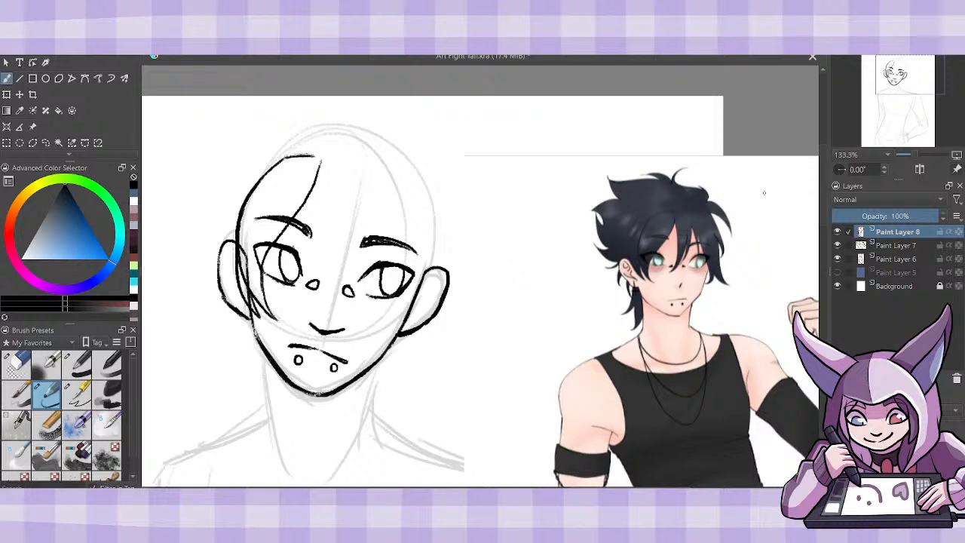
mouse_move(320, 170)
left_mouse_down()
mouse_move(322, 236)
mouse_move(298, 321)
left_mouse_up()
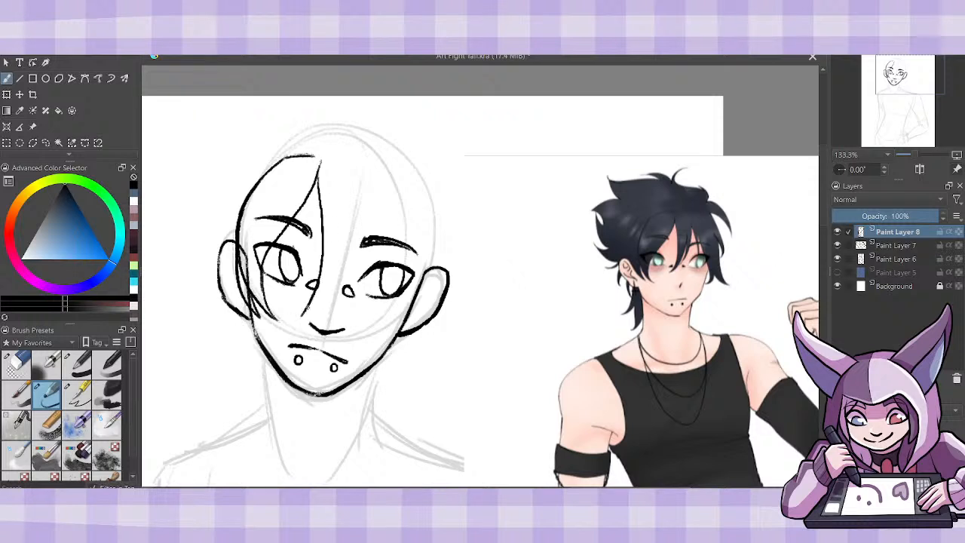
left_click_drag(343, 237, 303, 316)
key("ctrl+z")
key("ctrl+z")
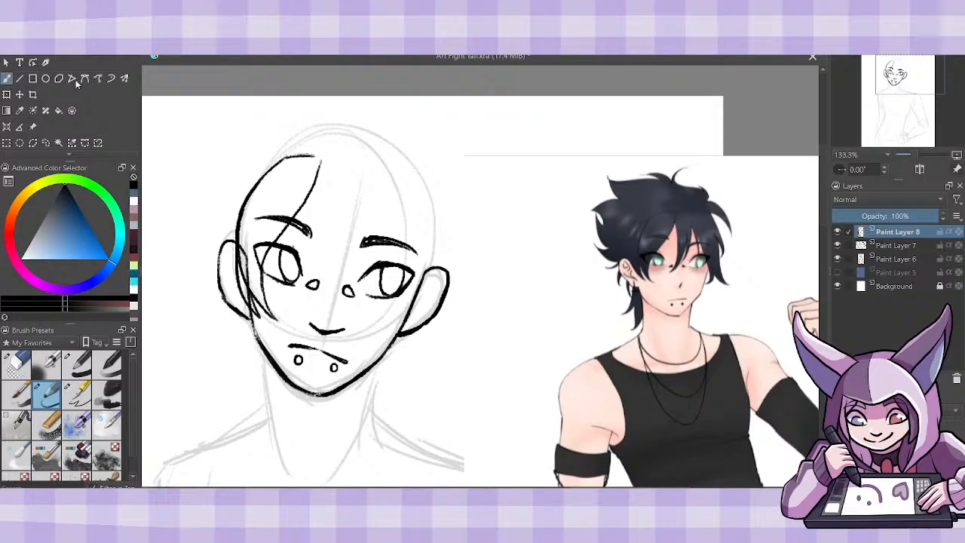
- Select the inner fringe line with a freehand selection, rotate it slightly and move it right, and clear the selection
left_click(46, 144)
mouse_move(340, 171)
left_mouse_down()
mouse_move(325, 154)
mouse_move(265, 226)
mouse_move(266, 302)
mouse_move(294, 332)
mouse_move(331, 223)
mouse_move(337, 168)
left_mouse_up()
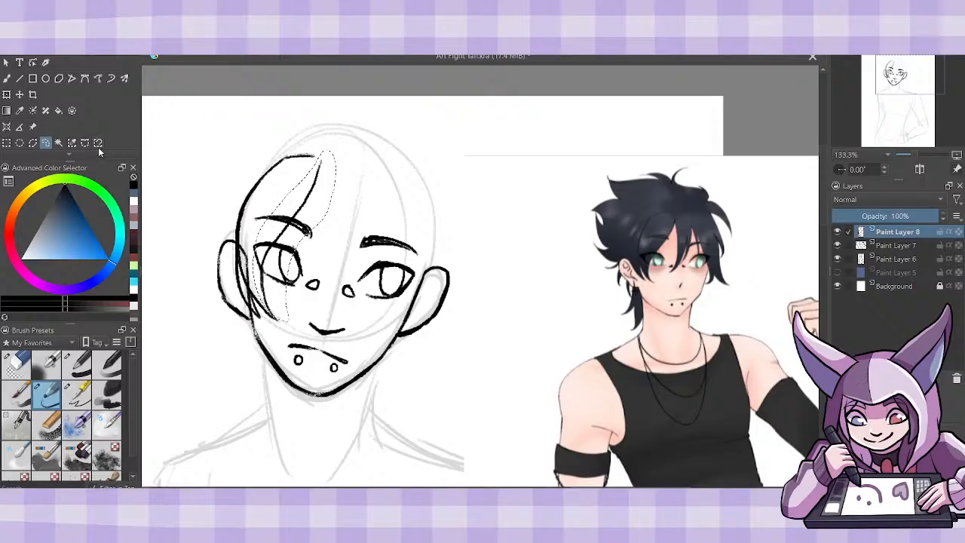
left_click(7, 95)
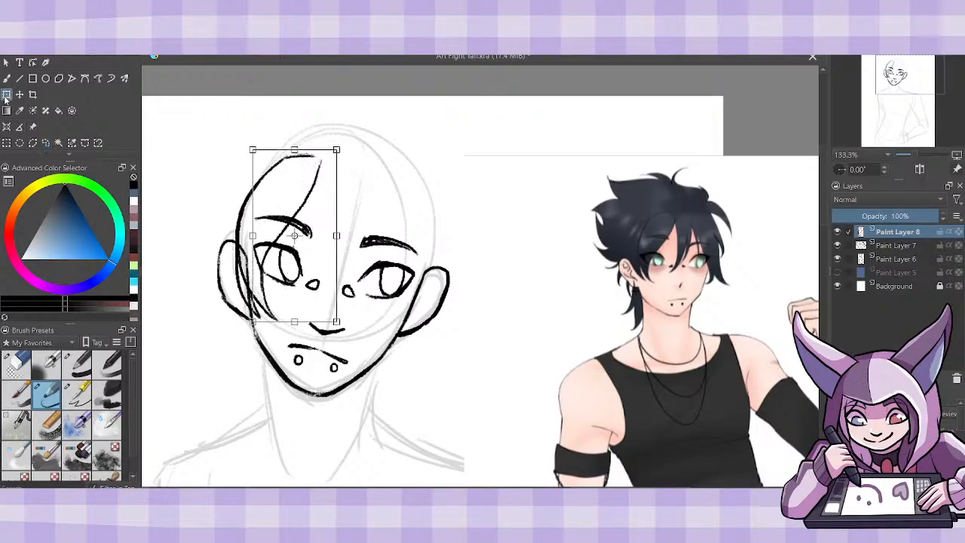
key("ctrl+z")
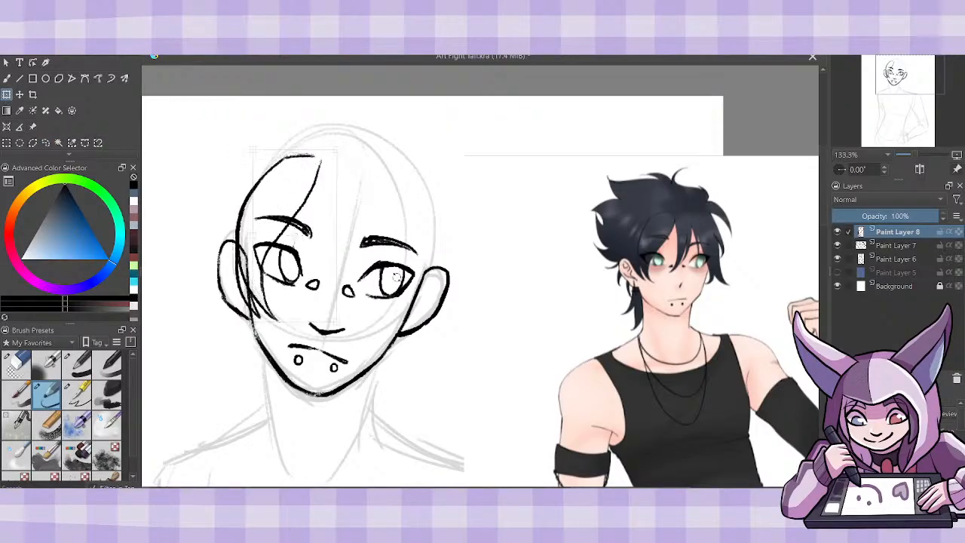
left_click_drag(396, 277, 394, 282)
left_click_drag(293, 277, 300, 281)
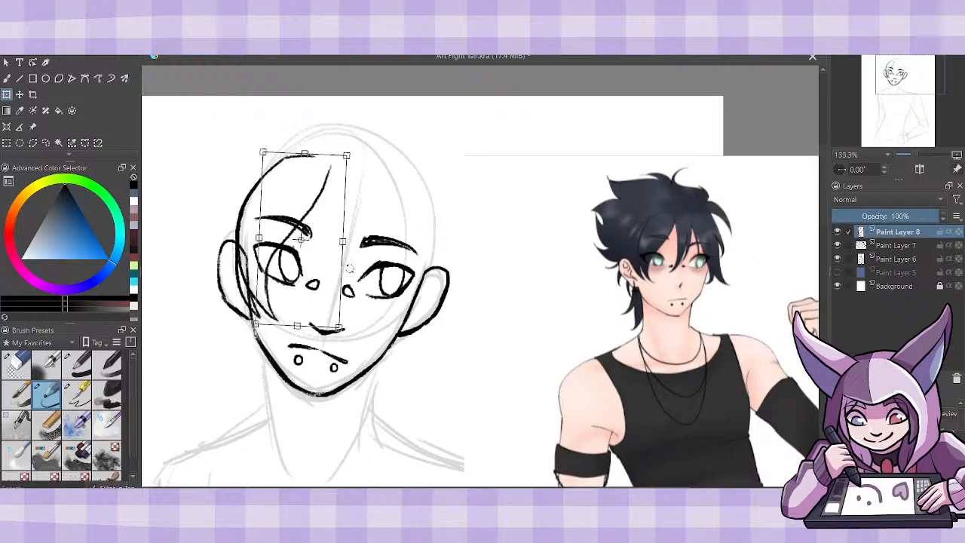
left_click_drag(377, 286, 376, 288)
left_click_drag(321, 278, 322, 279)
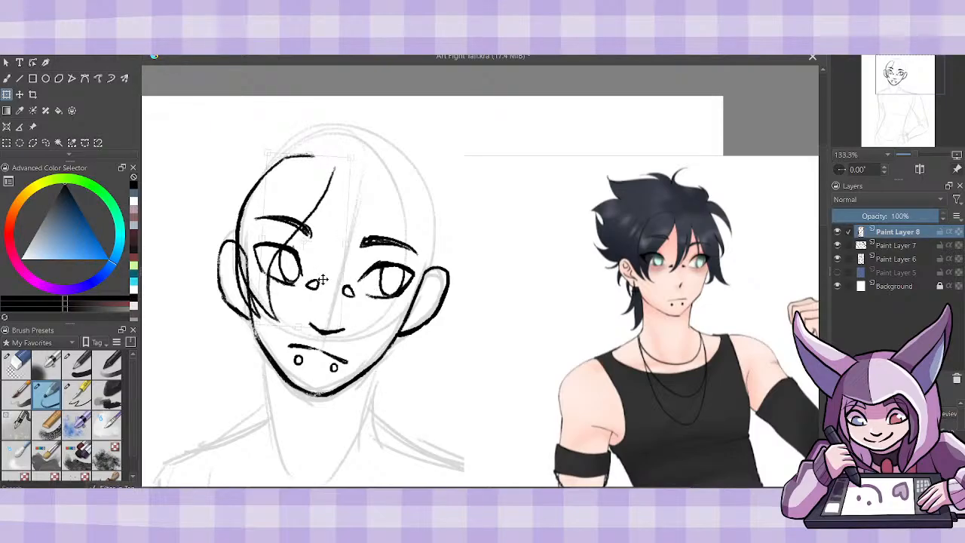
left_click(8, 78)
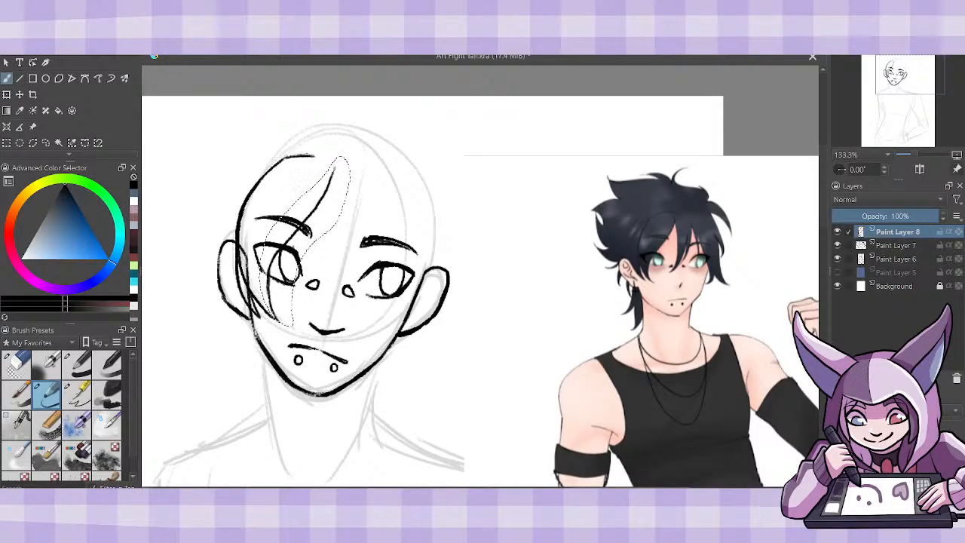
left_click(134, 21)
left_click(151, 48)
- Draw the long fringe strands falling between the eyes and the thinner strands over the right eyebrow, tidying stray lines
mouse_move(332, 179)
left_mouse_down()
mouse_move(328, 278)
mouse_move(304, 313)
mouse_move(347, 258)
mouse_move(355, 224)
mouse_move(354, 248)
mouse_move(335, 288)
mouse_move(308, 311)
left_mouse_up()
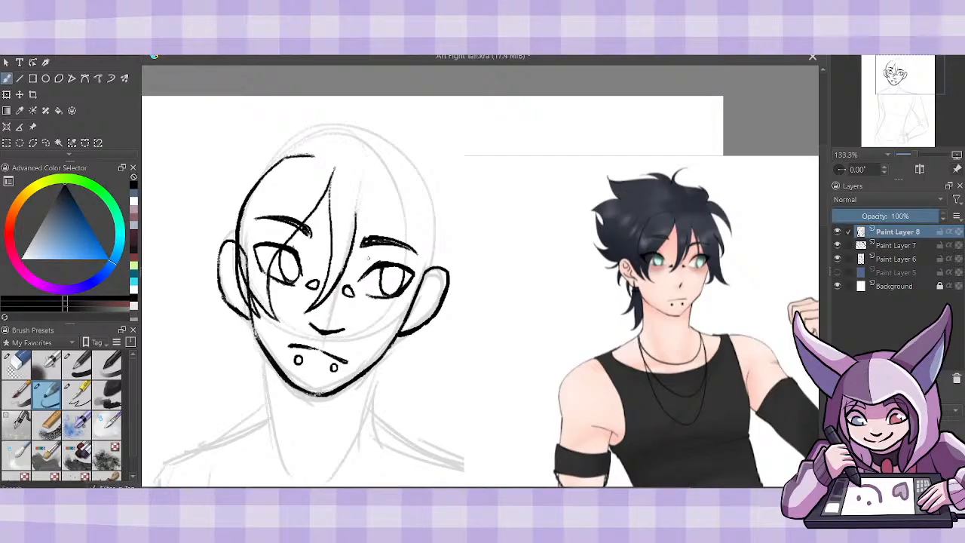
mouse_move(355, 241)
left_mouse_down()
mouse_move(335, 300)
mouse_move(366, 246)
mouse_move(365, 182)
left_mouse_up()
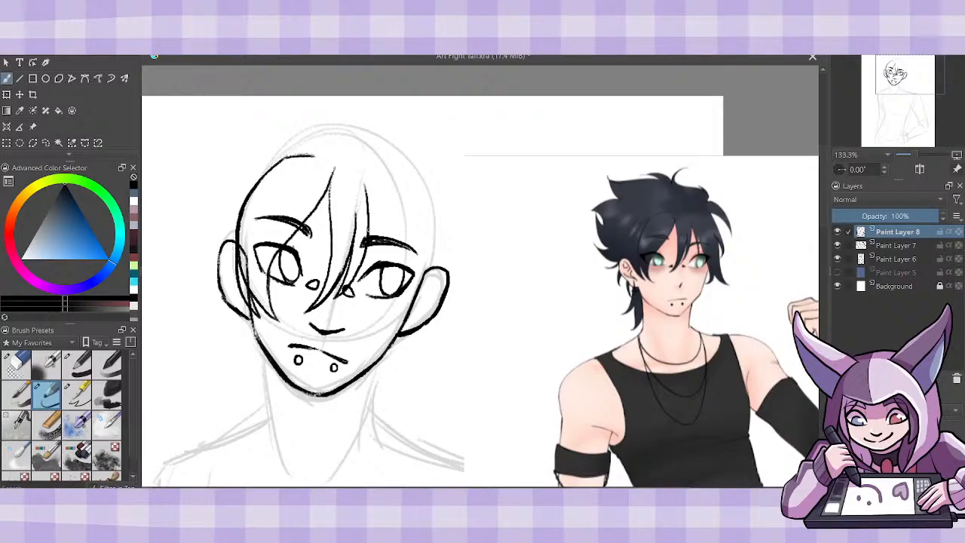
left_click(28, 362)
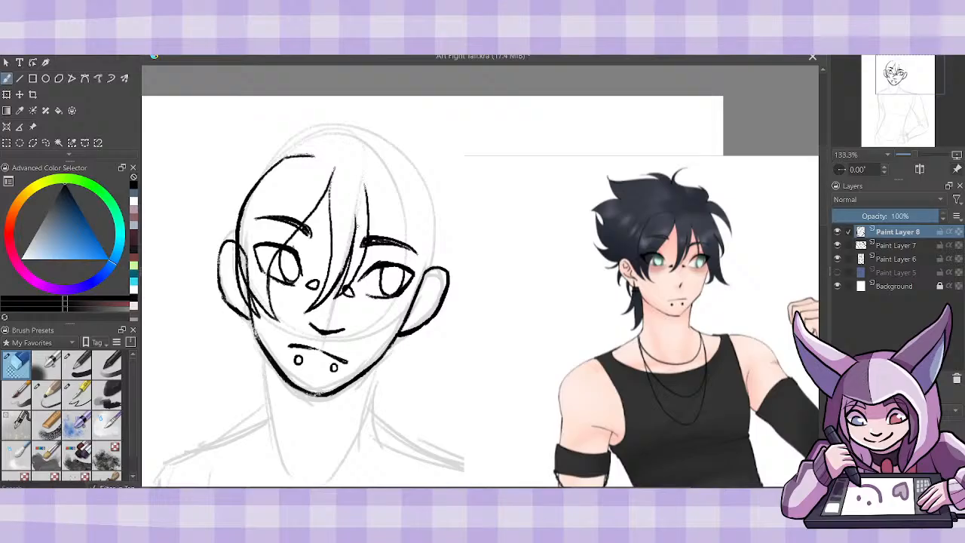
left_click(56, 392)
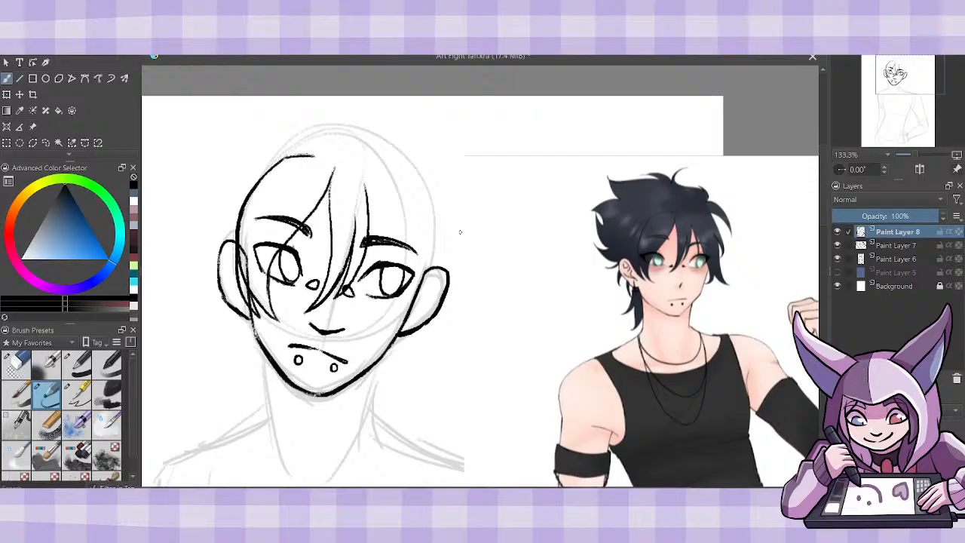
left_click_drag(363, 182, 380, 235)
left_click_drag(387, 240, 374, 185)
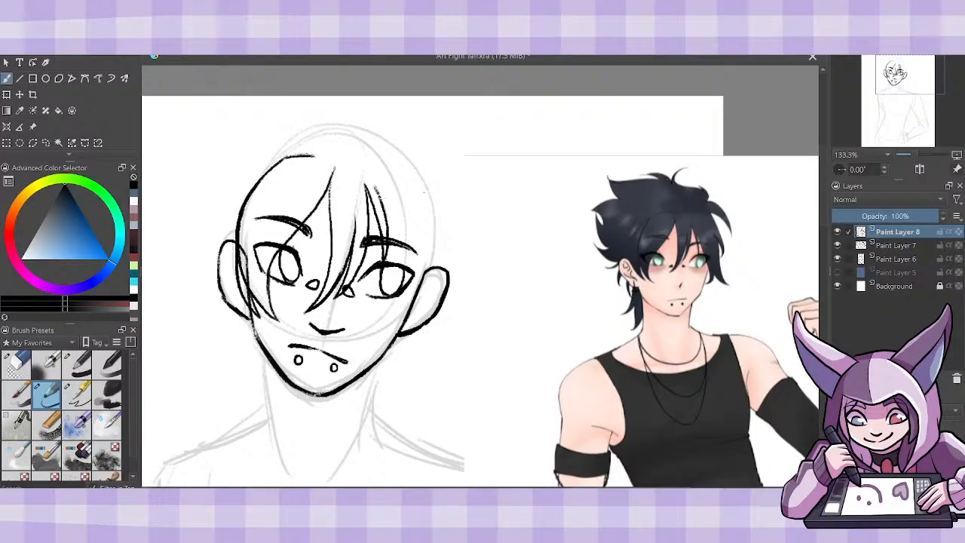
- Add a new layer and doodle a horse's head, snout and chest as circles over the torso, with neck lines and ears
key("Insert")
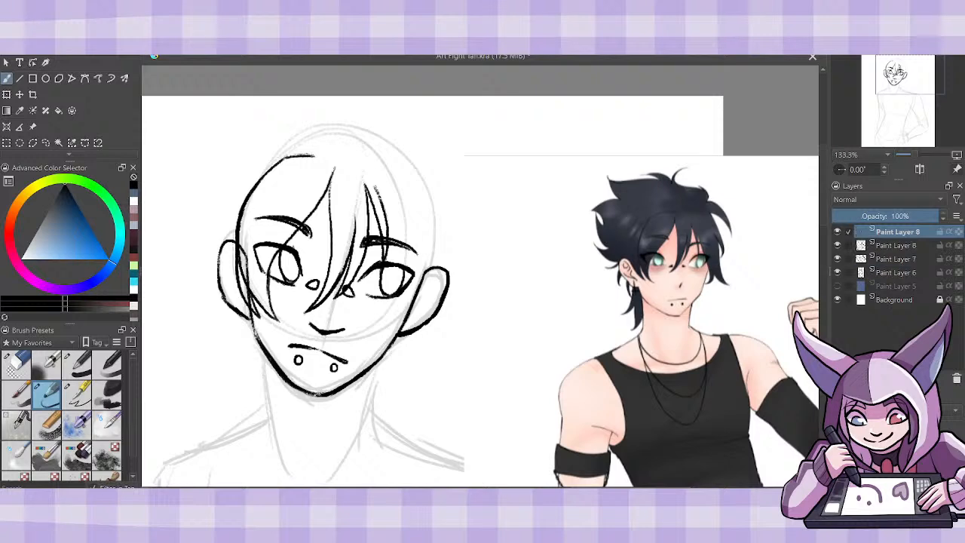
key("ctrl+minus")
key("ctrl+minus")
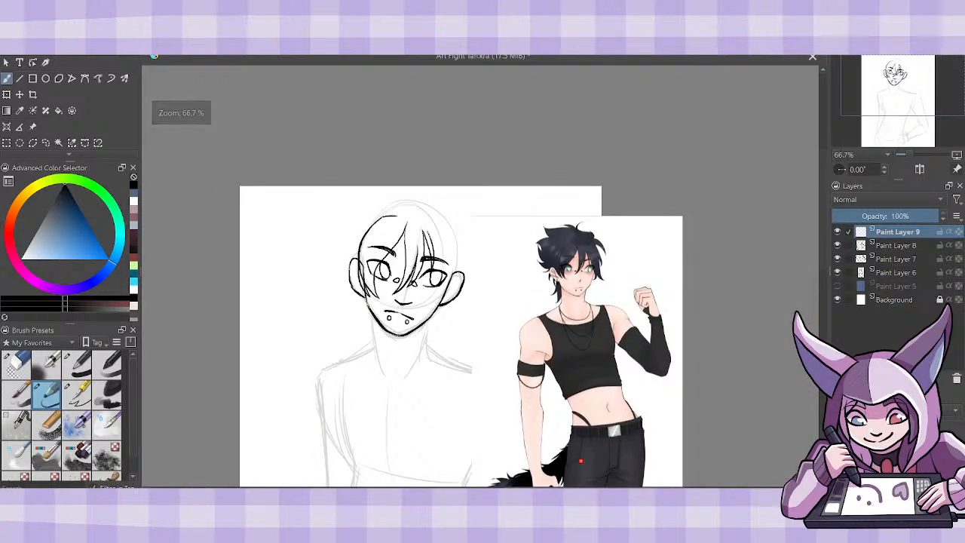
left_click_drag(823, 239, 823, 280)
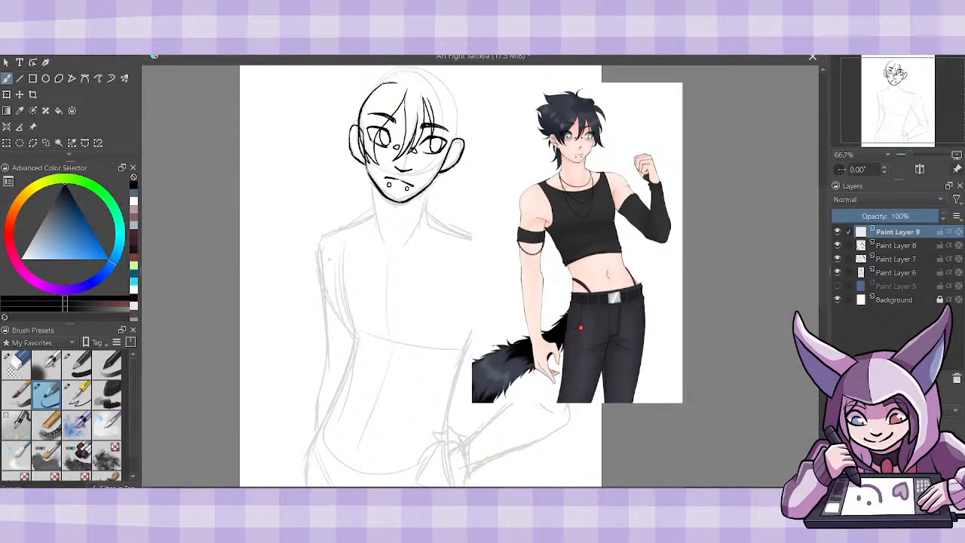
mouse_move(322, 237)
left_mouse_down()
mouse_move(348, 271)
mouse_move(325, 238)
left_mouse_up()
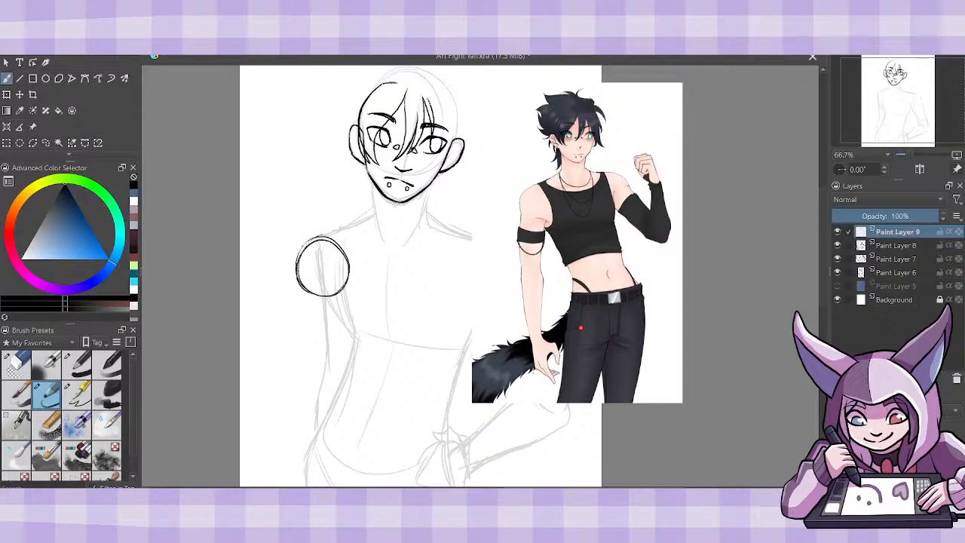
mouse_move(300, 301)
left_mouse_down()
mouse_move(290, 309)
mouse_move(302, 301)
left_mouse_up()
mouse_move(388, 347)
left_mouse_down()
mouse_move(344, 356)
mouse_move(389, 340)
left_mouse_up()
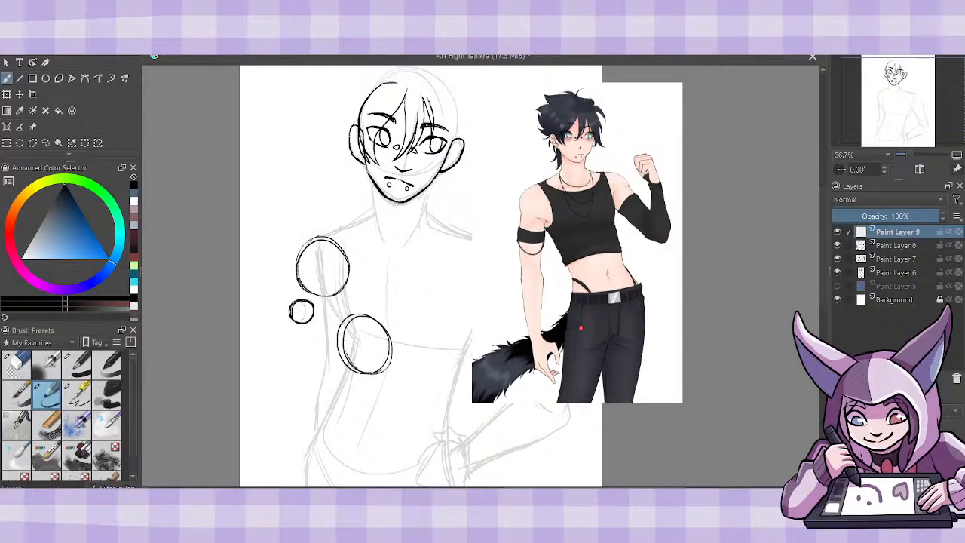
mouse_move(327, 296)
left_mouse_down()
mouse_move(336, 353)
mouse_move(341, 343)
left_mouse_up()
mouse_move(352, 264)
left_mouse_down()
mouse_move(371, 315)
mouse_move(297, 276)
mouse_move(293, 302)
left_mouse_up()
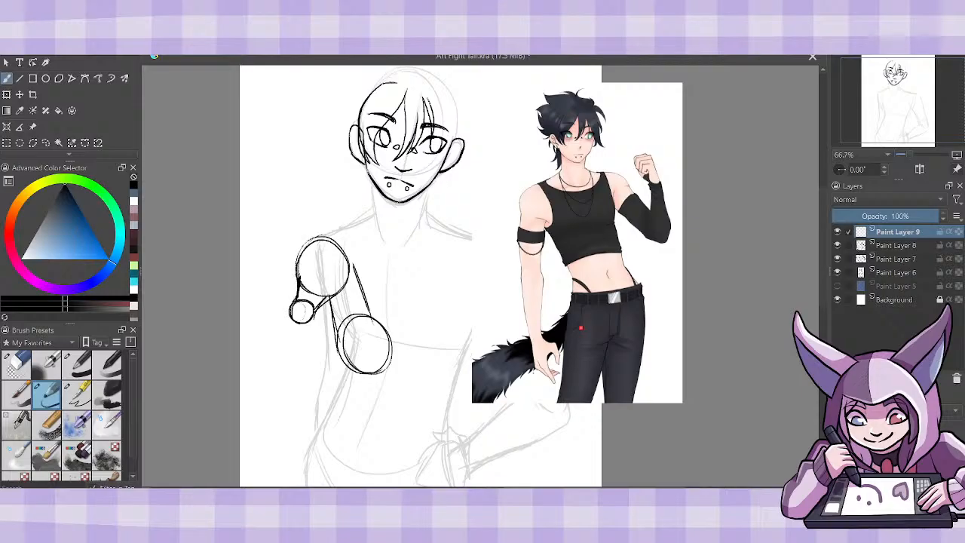
mouse_move(336, 239)
left_mouse_down()
mouse_move(353, 261)
mouse_move(307, 225)
mouse_move(297, 246)
left_mouse_up()
- Sketch the horse doodle's hindquarters, back, belly and front legs, and delete the doodle layer
mouse_move(452, 335)
left_mouse_down()
mouse_move(419, 354)
mouse_move(455, 339)
left_mouse_up()
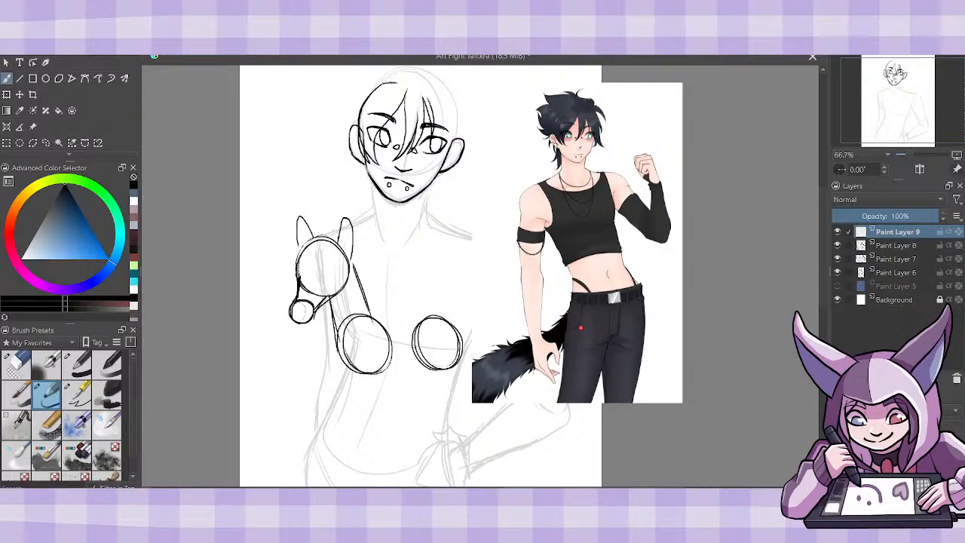
left_click_drag(372, 323, 426, 310)
left_click_drag(422, 313, 443, 320)
mouse_move(412, 357)
left_mouse_down()
mouse_move(379, 373)
mouse_move(424, 367)
left_mouse_up()
mouse_move(368, 318)
left_mouse_down()
mouse_move(356, 388)
mouse_move(329, 440)
mouse_move(336, 449)
mouse_move(351, 440)
mouse_move(346, 427)
mouse_move(386, 348)
mouse_move(332, 415)
mouse_move(346, 411)
left_mouse_up()
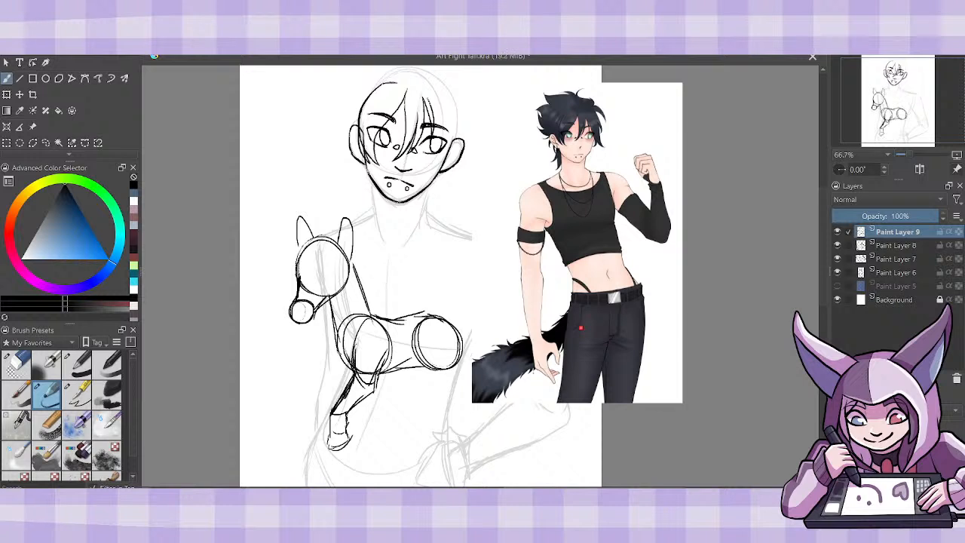
left_click_drag(339, 351, 372, 431)
left_click_drag(359, 404, 373, 433)
mouse_move(377, 389)
left_mouse_down()
mouse_move(362, 464)
mouse_move(373, 473)
mouse_move(381, 464)
left_mouse_up()
left_click_drag(378, 423, 381, 457)
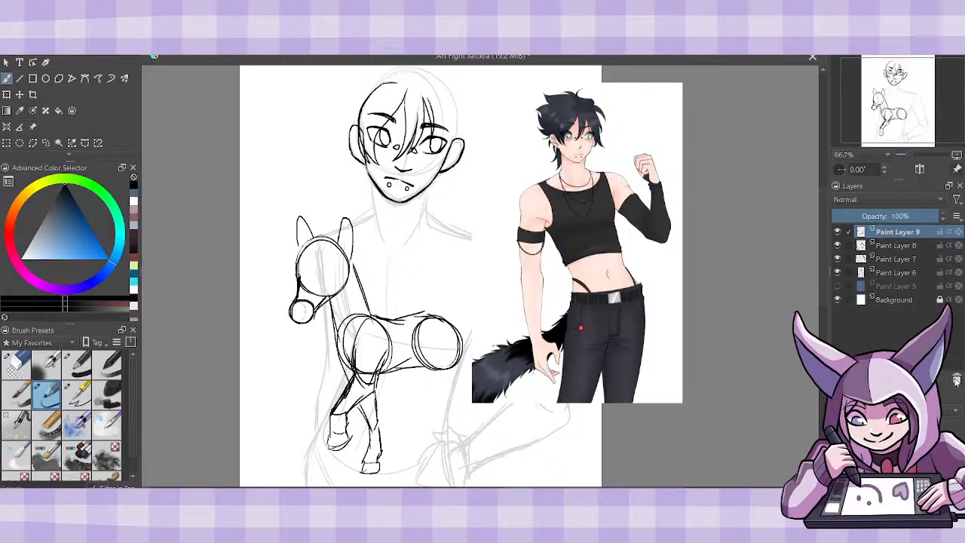
key("shift+Delete")
- Draw a long hair strand past the outer corner of the right eye and a pointed strand below the right ear
key("1")
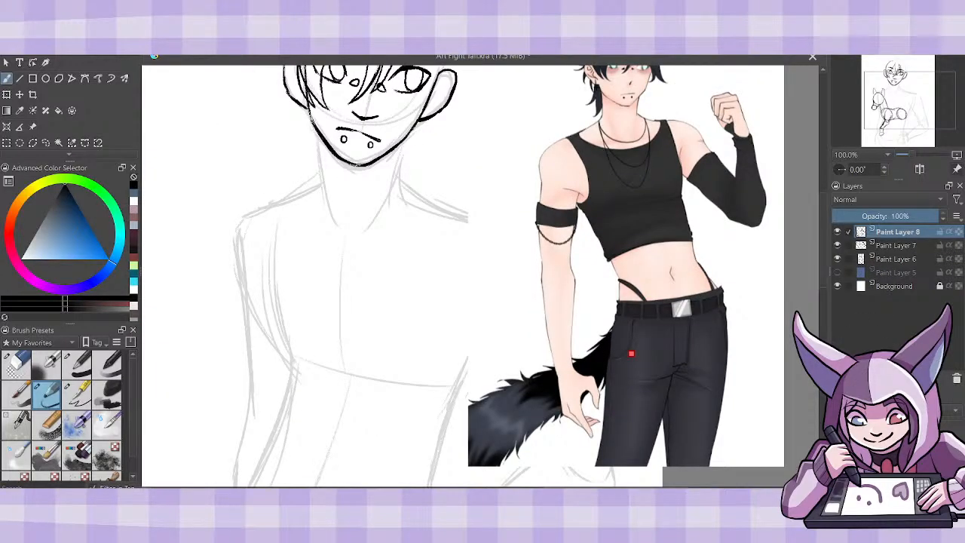
left_click_drag(824, 256, 823, 222)
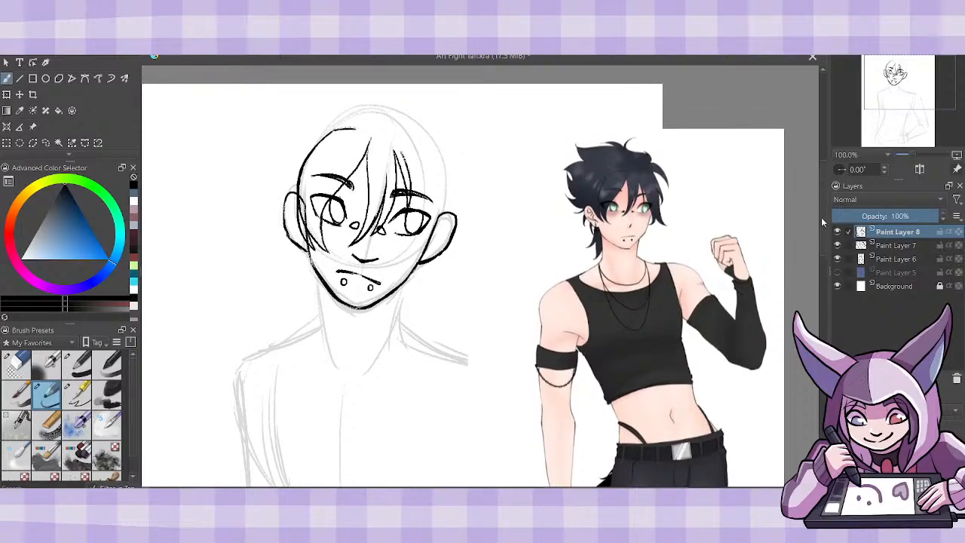
mouse_move(399, 152)
left_mouse_down()
mouse_move(420, 211)
mouse_move(415, 288)
left_mouse_up()
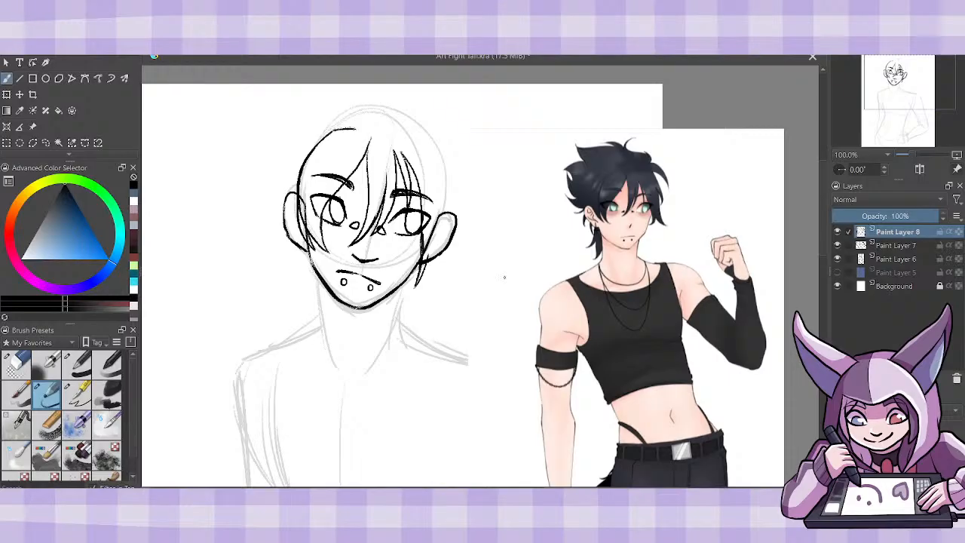
left_click_drag(427, 262, 454, 287)
left_click_drag(444, 240, 449, 284)
key("ctrl+z")
- Draw overlapping side strands across the right ear and extend their outer curve up to the top of the head
left_click_drag(448, 184, 445, 230)
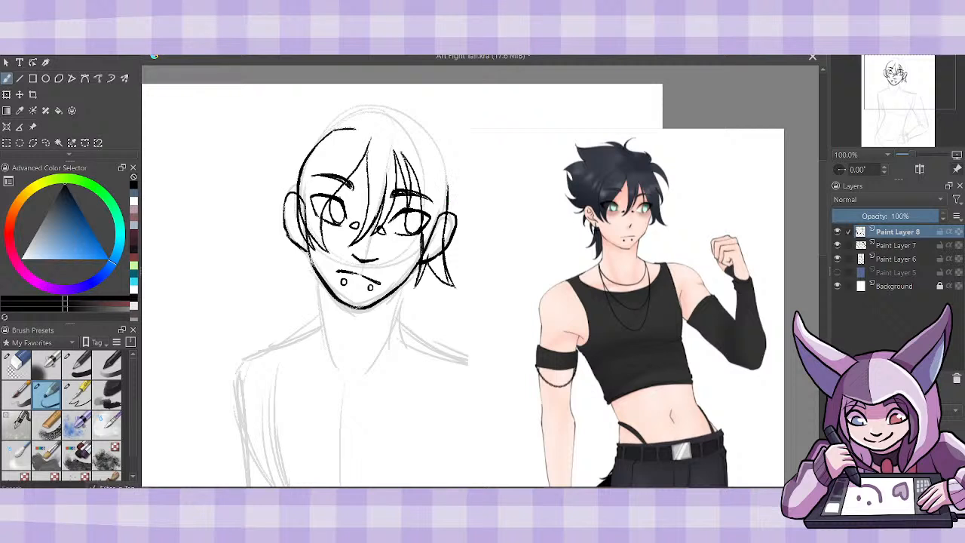
left_click_drag(445, 169, 448, 193)
left_click_drag(446, 172, 456, 221)
mouse_move(447, 187)
left_mouse_down()
mouse_move(450, 231)
mouse_move(458, 219)
left_mouse_up()
left_click_drag(458, 197, 443, 148)
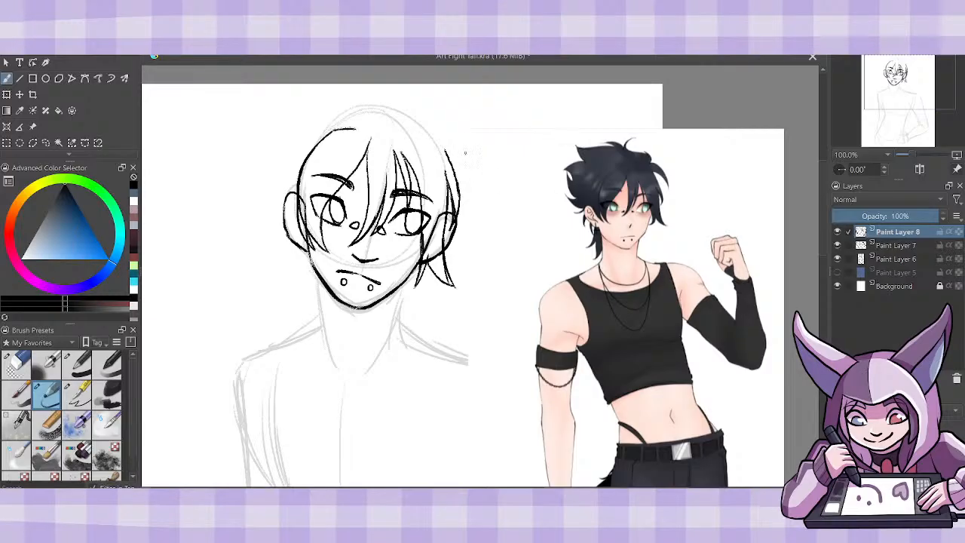
left_click_drag(422, 141, 448, 156)
- Erase the ear and eye-corner lines covered by hair on Paint Layer 7 and return to the sketching brush
left_click(27, 368)
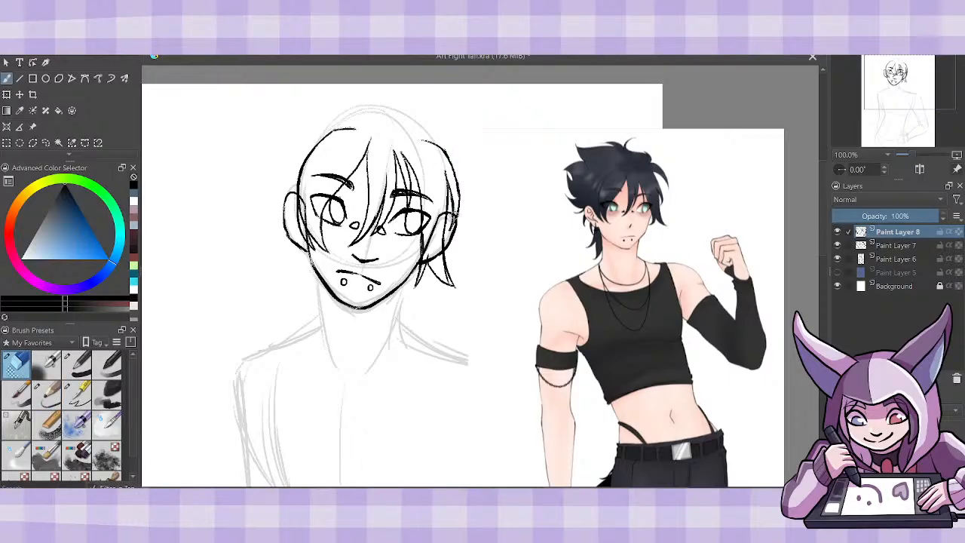
left_click(891, 260)
left_click(880, 246)
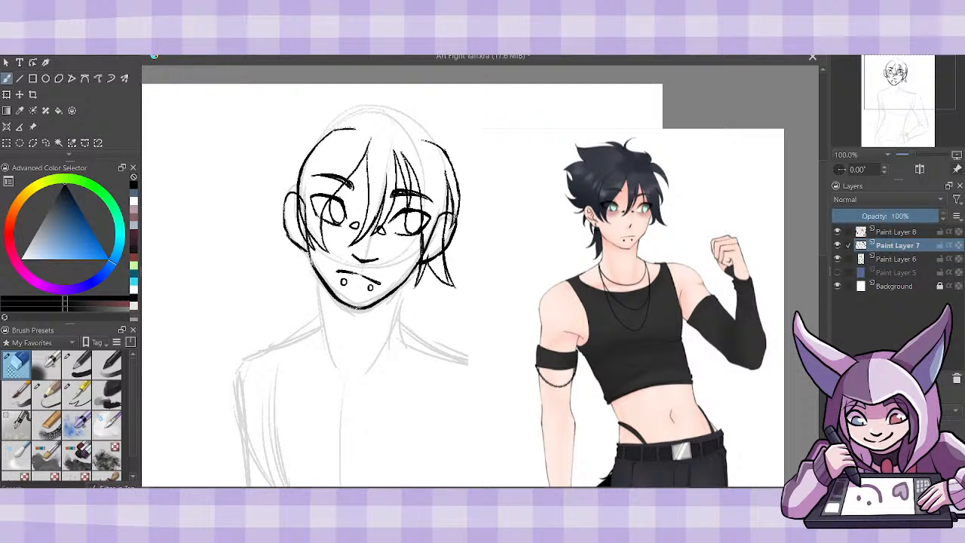
left_click_drag(438, 216, 426, 252)
mouse_move(329, 197)
left_mouse_down()
mouse_move(317, 214)
mouse_move(313, 208)
left_mouse_up()
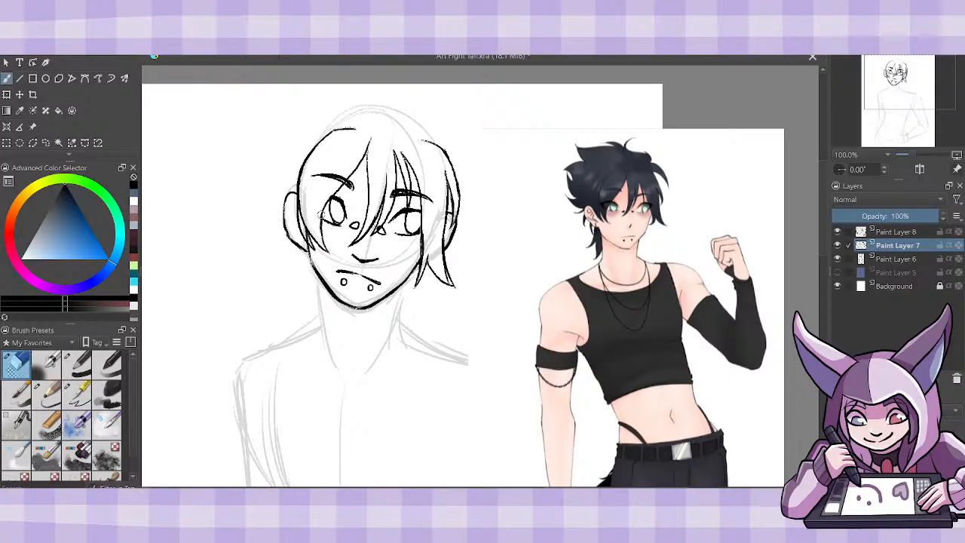
left_click(47, 393)
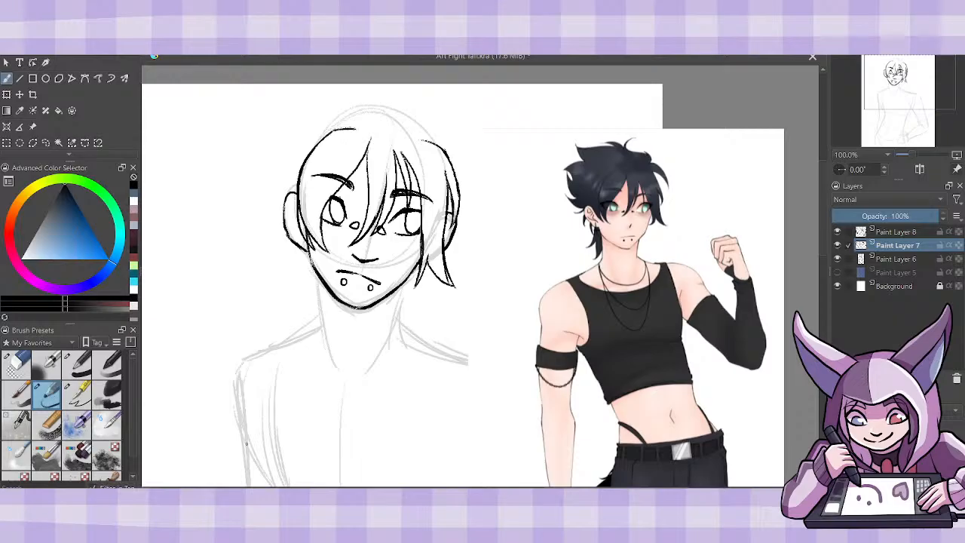
- Merge the hair layer down into the face layer and add a new layer above it
left_click(892, 232)
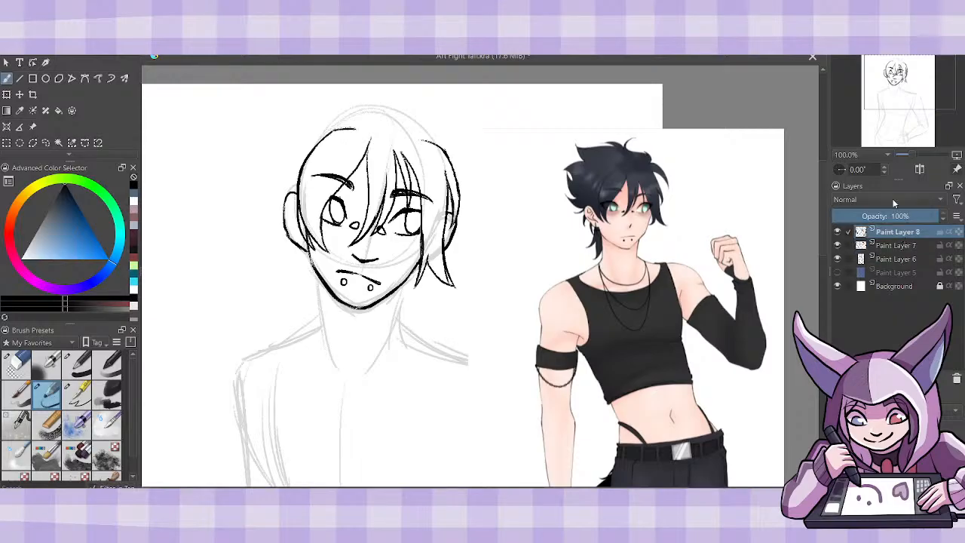
key("ctrl+e")
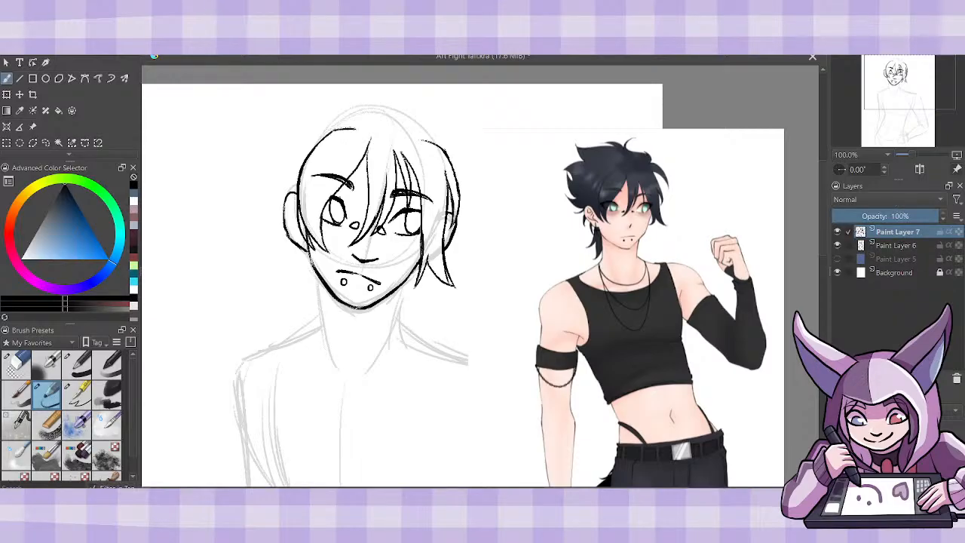
key("Insert")
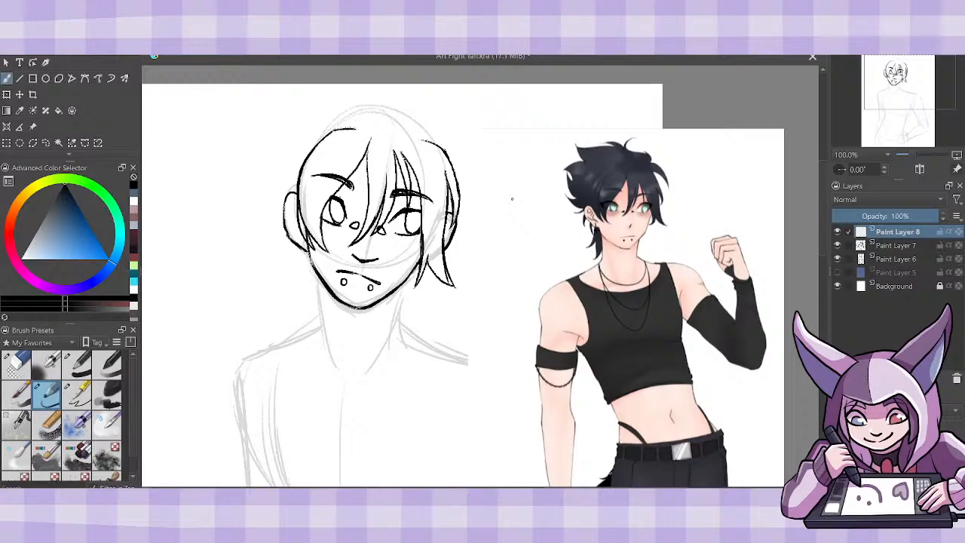
- Move the reference image down and slightly right, away from the head, and return to the brush
key("ctrl+minus")
key("ctrl+minus")
key("ctrl+minus")
key("ctrl+plus")
key("ctrl+plus")
key("ctrl+plus")
key("t")
mouse_move(714, 338)
left_mouse_down()
mouse_move(688, 423)
mouse_move(739, 412)
left_mouse_up()
key("b")
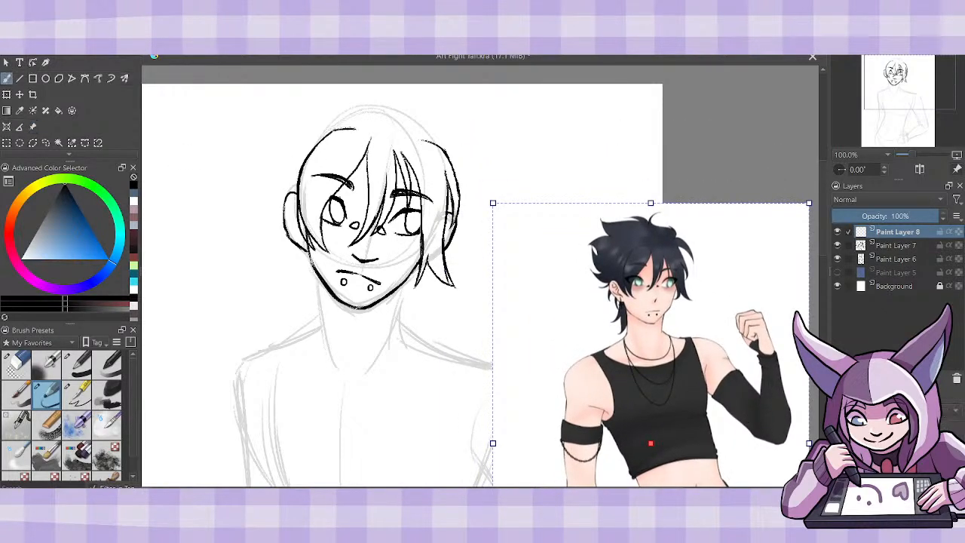
- Draw a flared strand off the upper right of the head and spiky tufts across the crown
mouse_move(424, 135)
left_mouse_down()
mouse_move(472, 149)
mouse_move(475, 165)
left_mouse_up()
left_click_drag(446, 149, 483, 177)
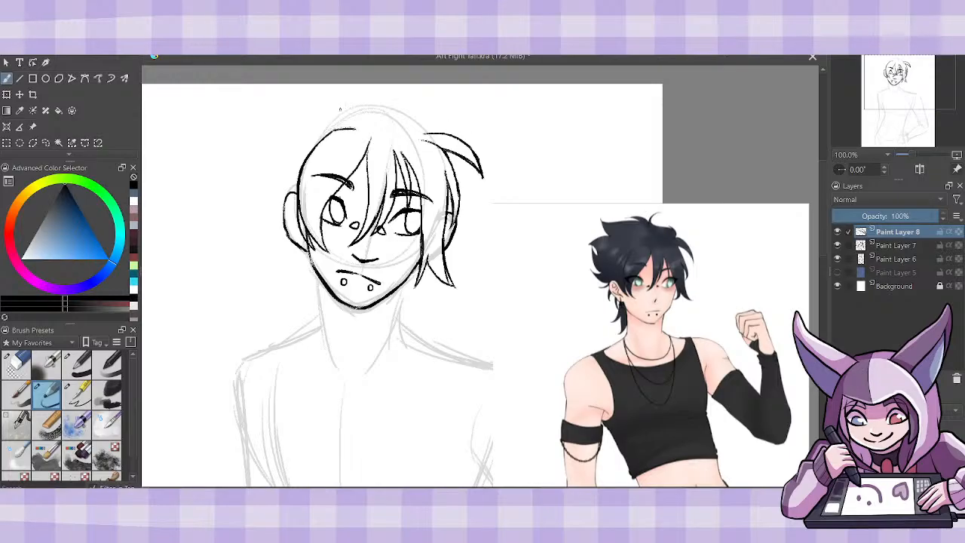
mouse_move(320, 112)
left_mouse_down()
mouse_move(266, 111)
mouse_move(259, 175)
left_mouse_up()
key("ctrl+z")
mouse_move(428, 134)
left_mouse_down()
mouse_move(417, 108)
mouse_move(430, 132)
mouse_move(400, 105)
mouse_move(319, 95)
mouse_move(368, 92)
mouse_move(363, 101)
mouse_move(376, 87)
mouse_move(373, 104)
mouse_move(377, 88)
left_mouse_up()
left_click(16, 365)
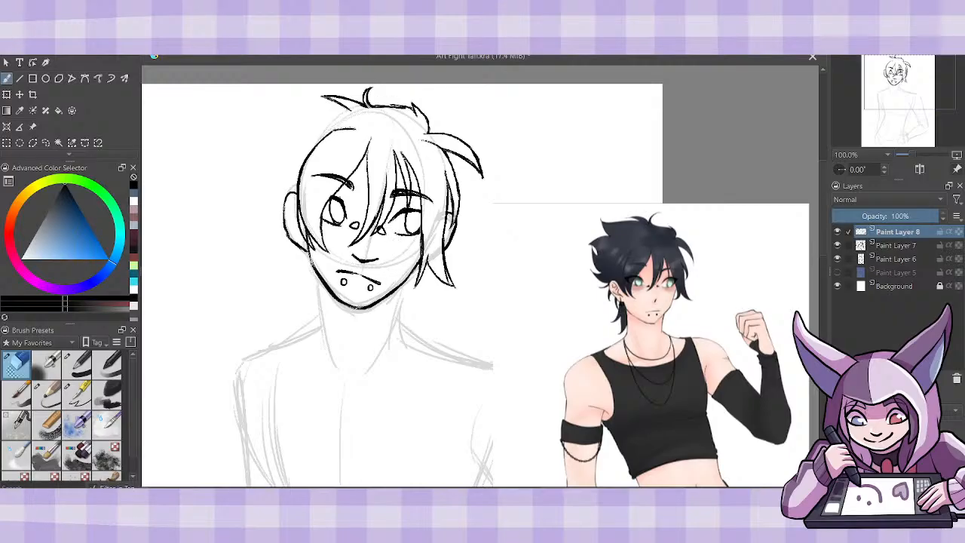
left_click(47, 393)
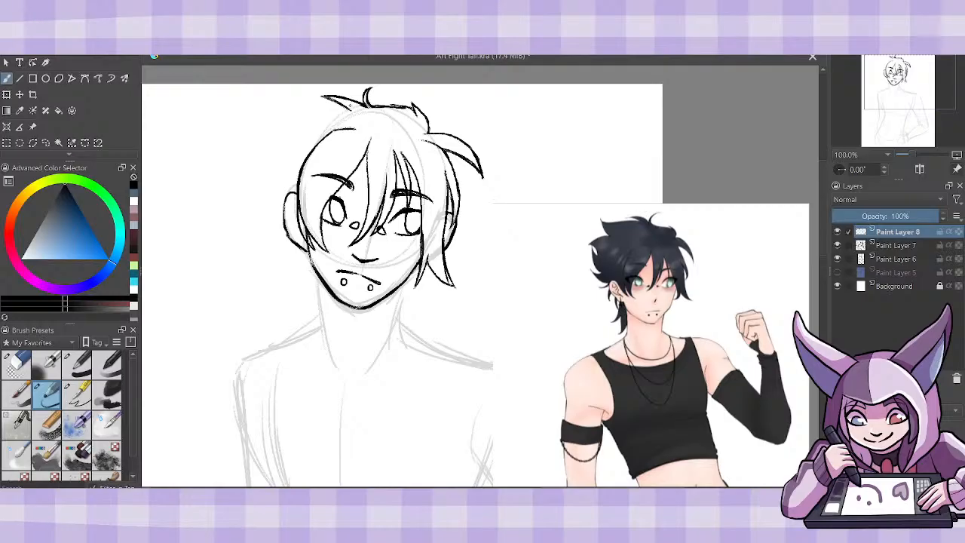
- Draw pointed tufts sticking out from the upper left of the head and start the wavy strand beneath them
mouse_move(349, 107)
left_mouse_down()
mouse_move(280, 116)
mouse_move(307, 145)
left_mouse_up()
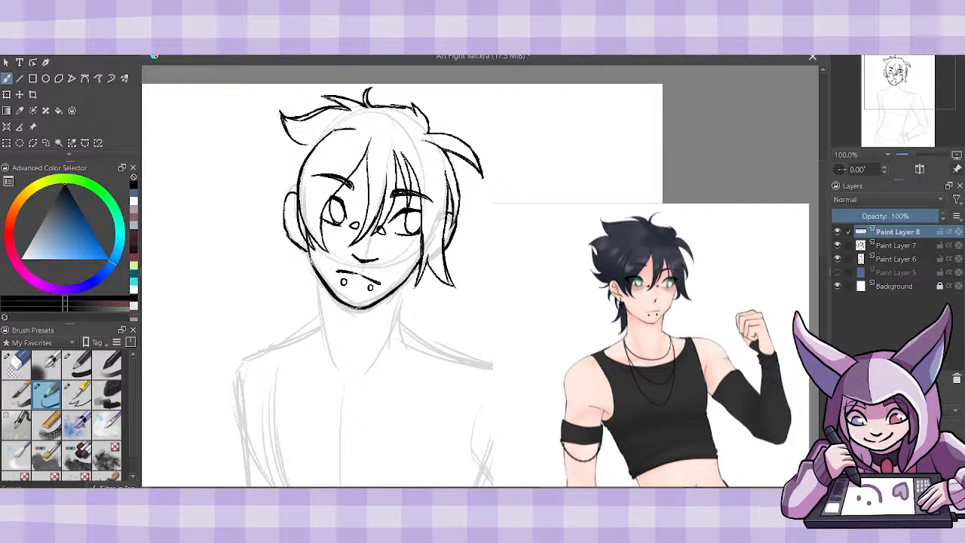
left_click_drag(298, 145, 269, 142)
left_click_drag(296, 144, 266, 142)
left_click_drag(266, 147, 278, 186)
mouse_move(276, 155)
left_mouse_down()
mouse_move(268, 205)
mouse_move(277, 190)
left_mouse_up()
left_click_drag(280, 160, 275, 181)
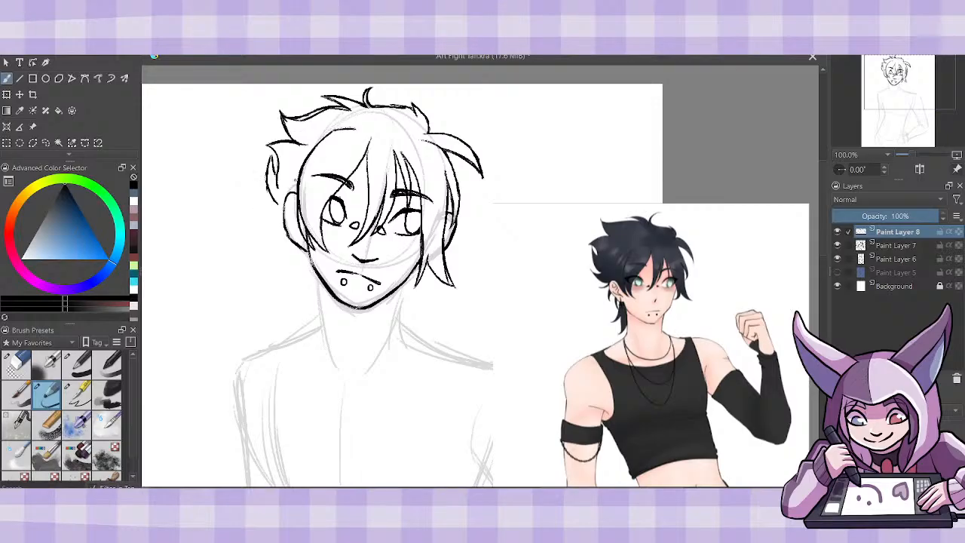
- Extend the hair's left outline down to the ear, refine its inner line and add small spikes beside the ear
left_click_drag(267, 190, 283, 216)
left_click(17, 363)
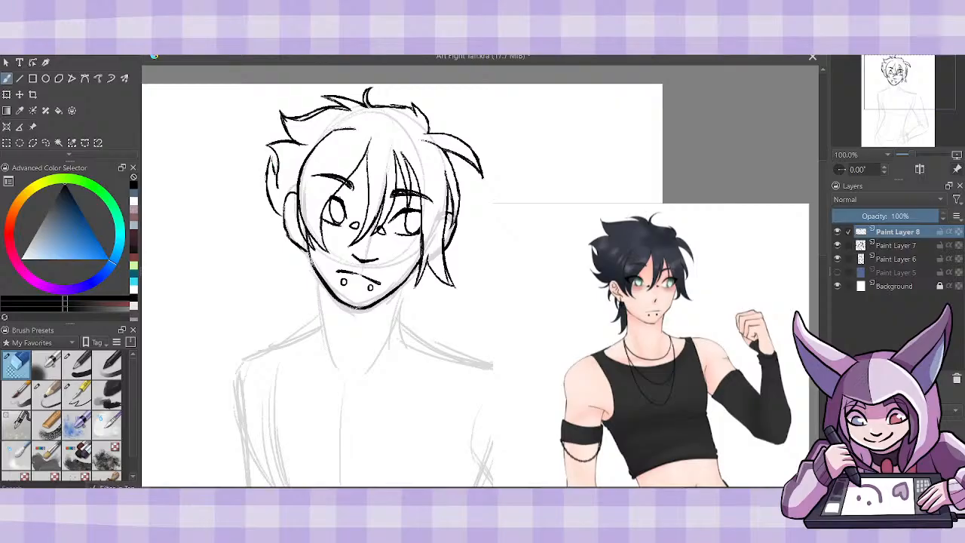
left_click(50, 393)
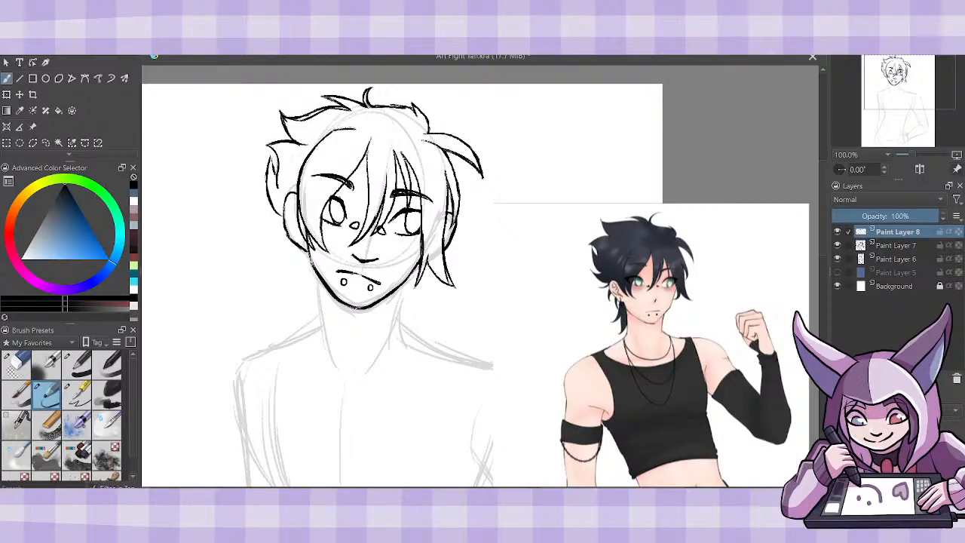
left_click_drag(278, 159, 272, 174)
mouse_move(281, 217)
left_mouse_down()
mouse_move(262, 209)
mouse_move(293, 243)
left_mouse_up()
mouse_move(287, 242)
left_mouse_down()
mouse_move(271, 238)
mouse_move(294, 242)
mouse_move(282, 241)
left_mouse_up()
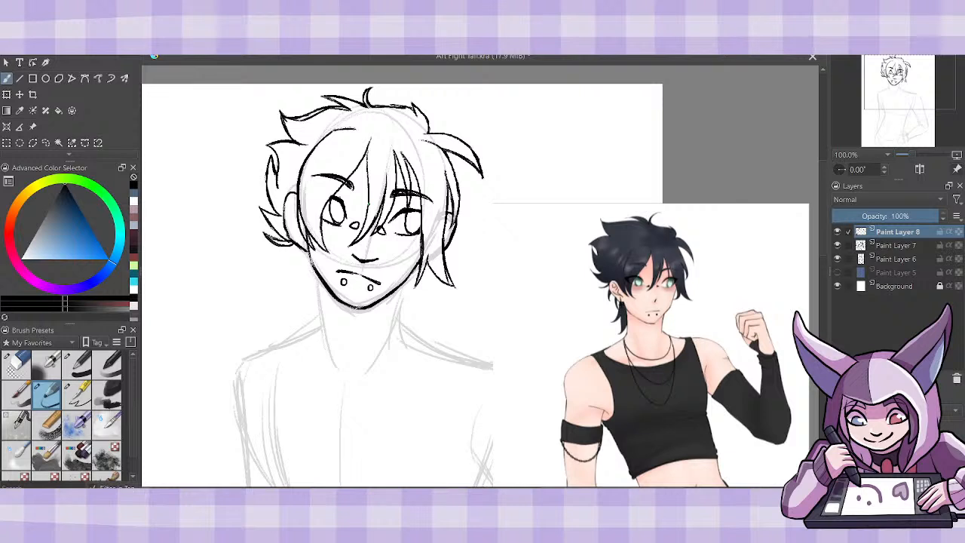
- Draw pointed hair tufts below the ear along the left of the neck and small spikes under the jaw on the right
mouse_move(289, 246)
left_mouse_down()
mouse_move(284, 259)
mouse_move(297, 248)
left_mouse_up()
mouse_move(297, 248)
left_mouse_down()
mouse_move(295, 277)
mouse_move(306, 248)
mouse_move(298, 299)
left_mouse_up()
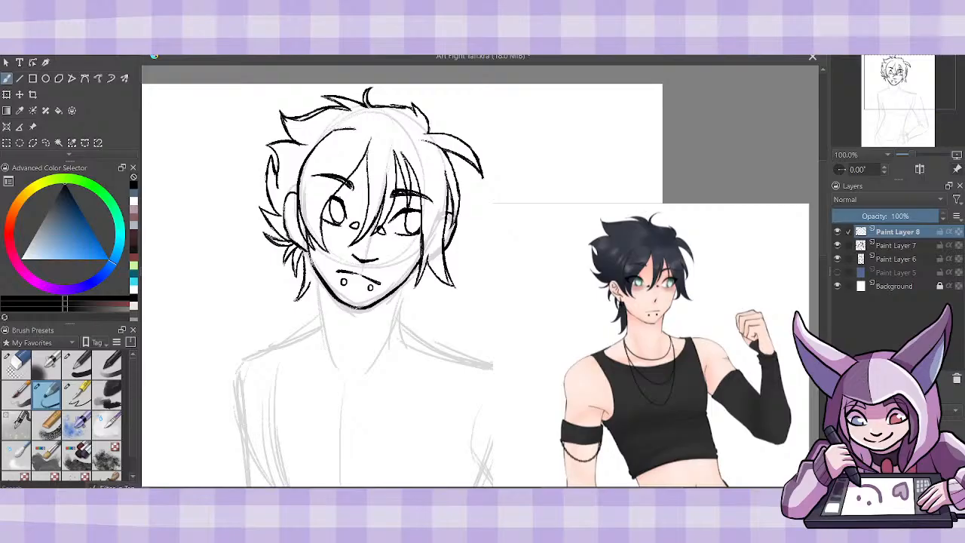
mouse_move(305, 290)
left_mouse_down()
mouse_move(300, 319)
mouse_move(315, 315)
mouse_move(301, 323)
left_mouse_up()
left_click_drag(407, 277, 411, 298)
mouse_move(405, 297)
left_mouse_down()
mouse_move(417, 311)
mouse_move(404, 324)
left_mouse_up()
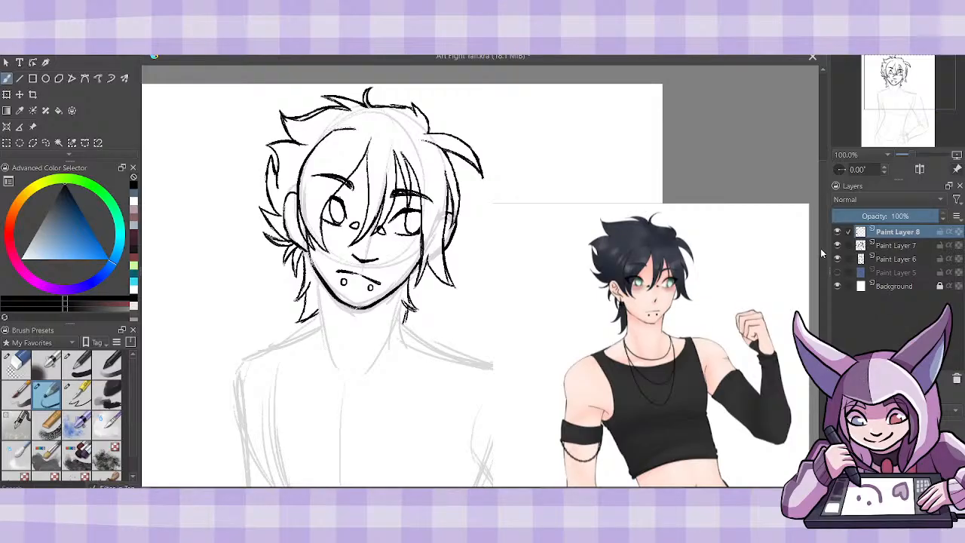
- Draw both sides of the neck, the two collarbones and the beginnings of the shoulder slopes
scroll(824, 251, "down", 3)
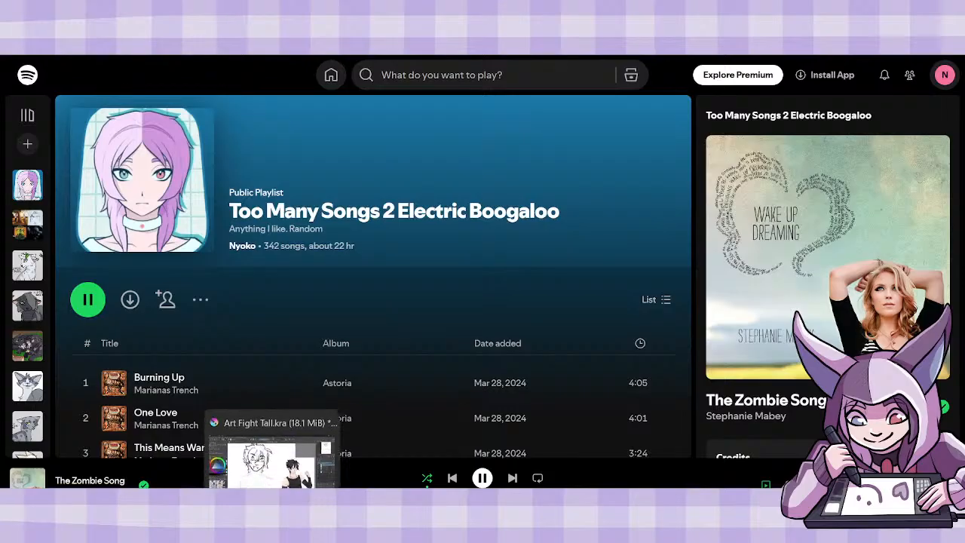
left_click(272, 531)
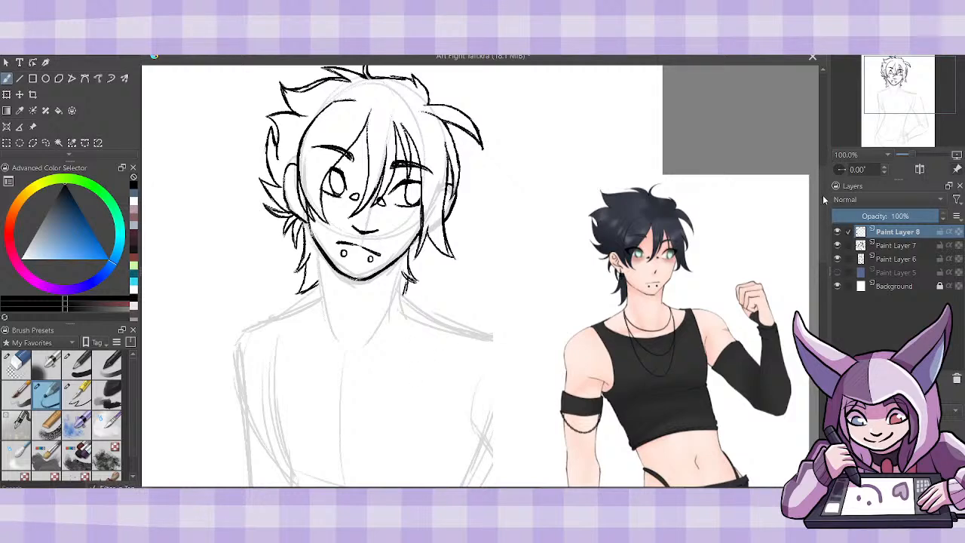
scroll(824, 193, "down", 3)
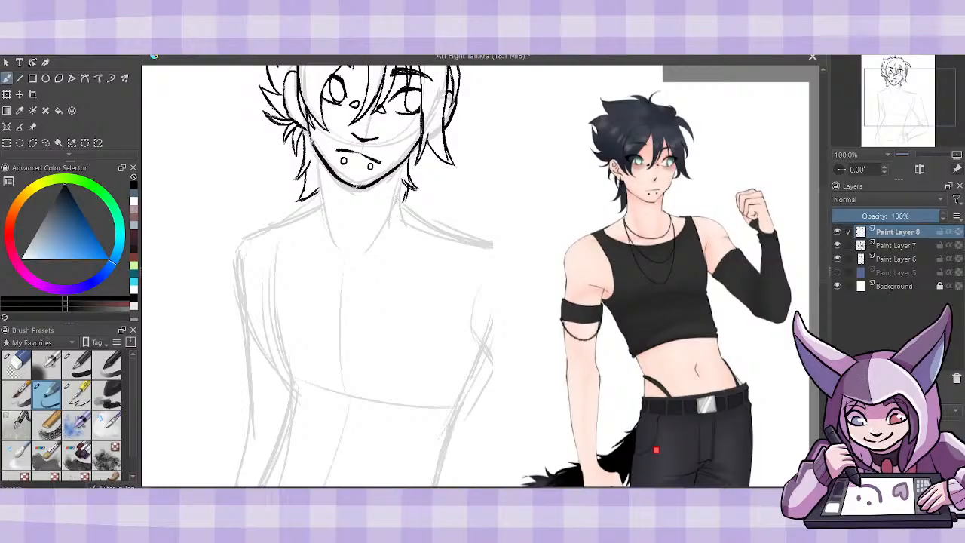
mouse_move(395, 206)
left_mouse_down()
mouse_move(404, 162)
mouse_move(395, 211)
mouse_move(421, 219)
mouse_move(404, 207)
left_mouse_up()
mouse_move(311, 144)
left_mouse_down()
mouse_move(339, 260)
mouse_move(452, 233)
mouse_move(463, 242)
left_mouse_up()
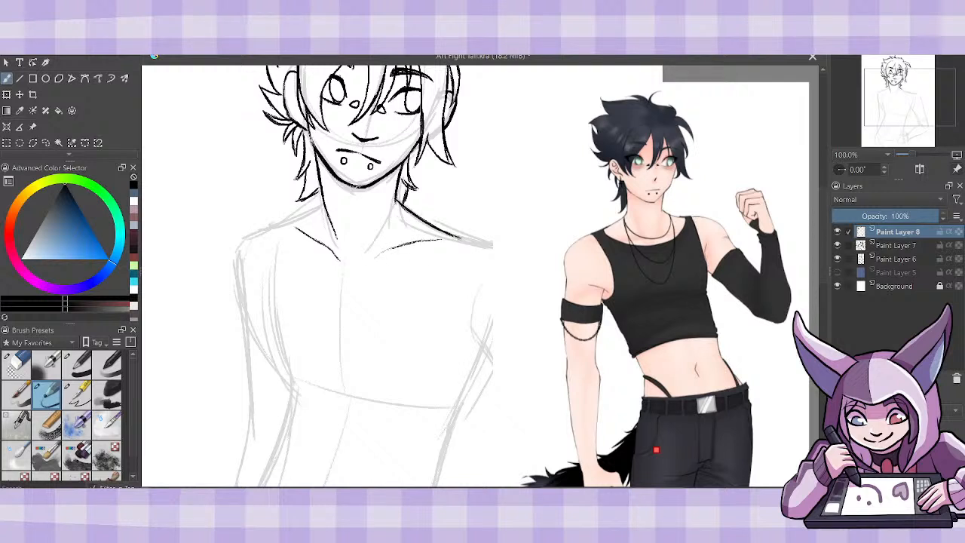
left_click_drag(324, 202, 280, 224)
mouse_move(320, 192)
left_mouse_down()
mouse_move(323, 208)
mouse_move(321, 196)
left_mouse_up()
- Erase the stray hair lines beside the right of the neck and return to the sketch brush
left_click(27, 364)
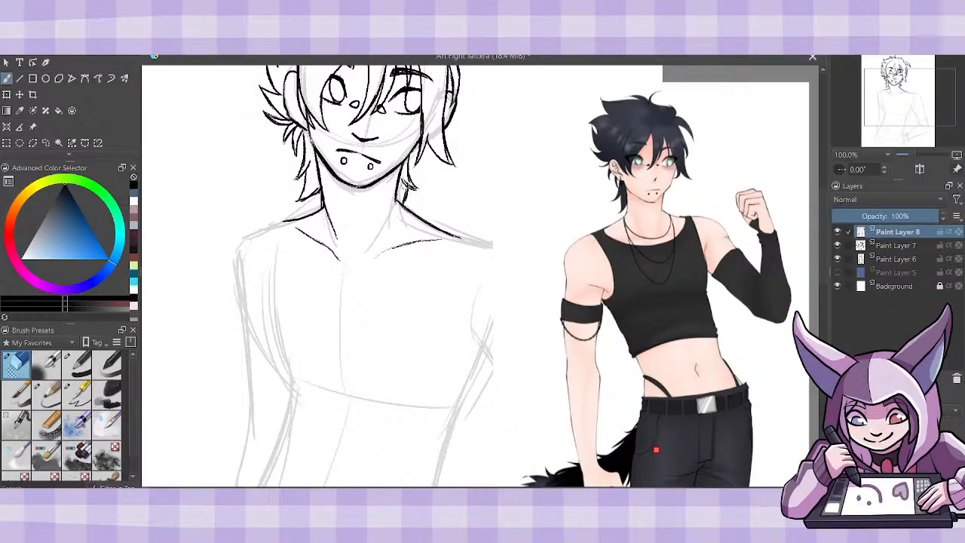
mouse_move(407, 184)
left_mouse_down()
mouse_move(414, 190)
mouse_move(410, 160)
mouse_move(401, 180)
left_mouse_up()
left_click(45, 394)
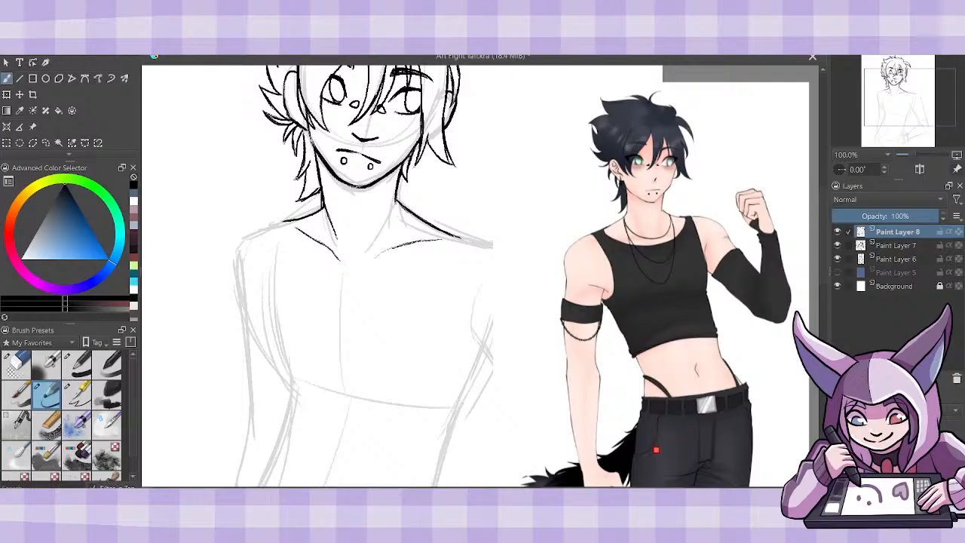
- Darken the hair tuft left of the neck and draw the left shoulder with the outer line of its arm
mouse_move(300, 192)
left_mouse_down()
mouse_move(298, 202)
mouse_move(326, 185)
left_mouse_up()
mouse_move(288, 218)
left_mouse_down()
mouse_move(265, 223)
mouse_move(240, 259)
mouse_move(251, 380)
left_mouse_up()
left_click_drag(246, 329, 253, 409)
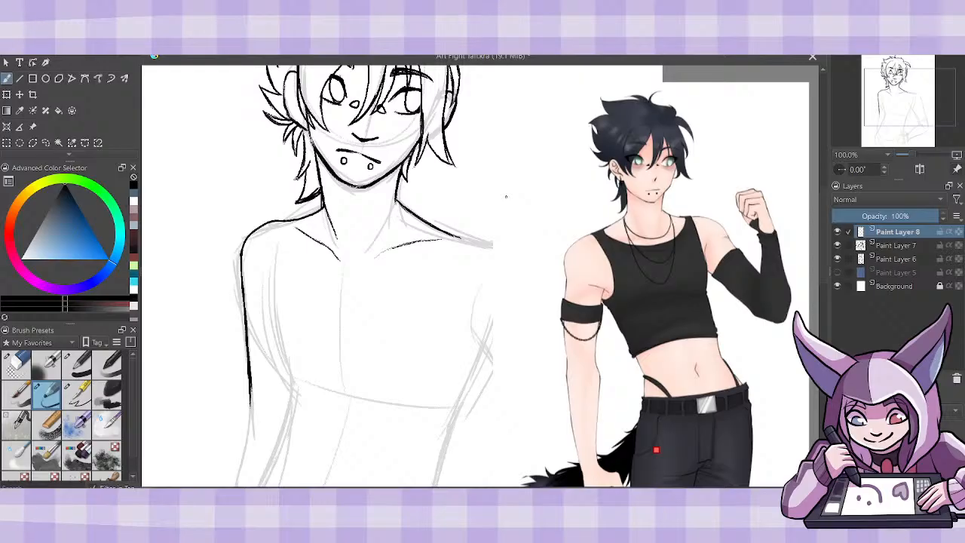
- Move the reference image right and slightly up to uncover the right shoulder, and return to the brush
left_click(32, 127)
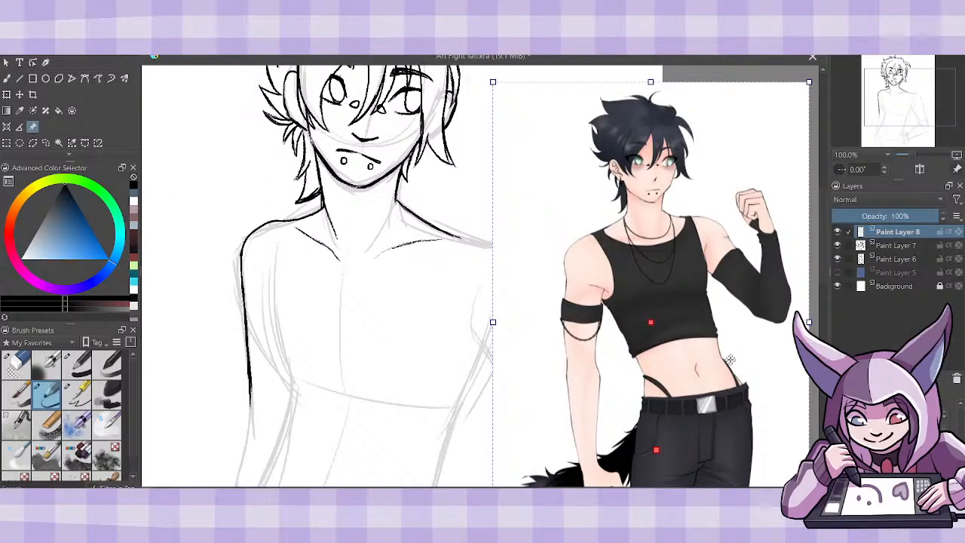
mouse_move(738, 359)
left_mouse_down()
mouse_move(768, 331)
mouse_move(790, 331)
left_mouse_up()
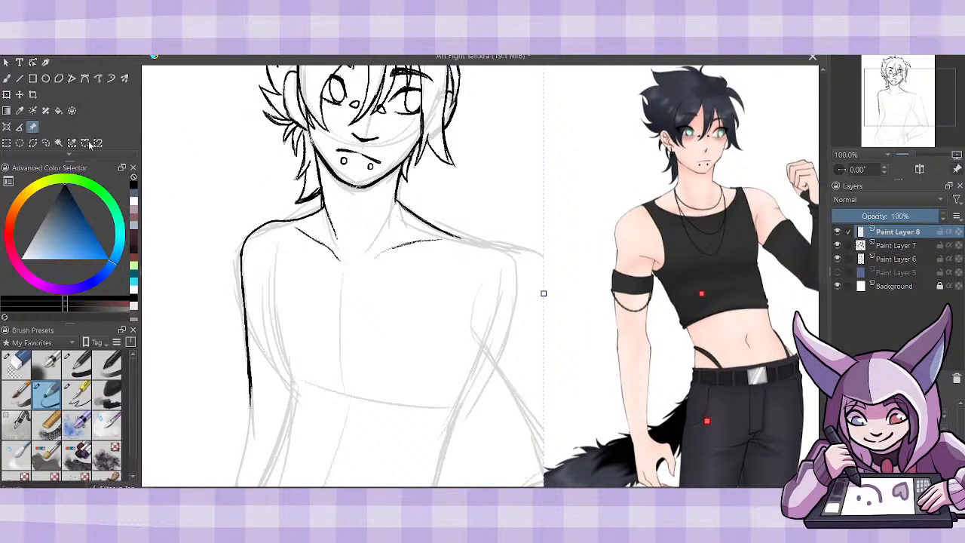
left_click(7, 80)
- Darken the left upper arm, add a short inner arm line, and erase and redraw the shoulder curve
left_click_drag(241, 247, 240, 300)
left_click_drag(258, 267, 252, 301)
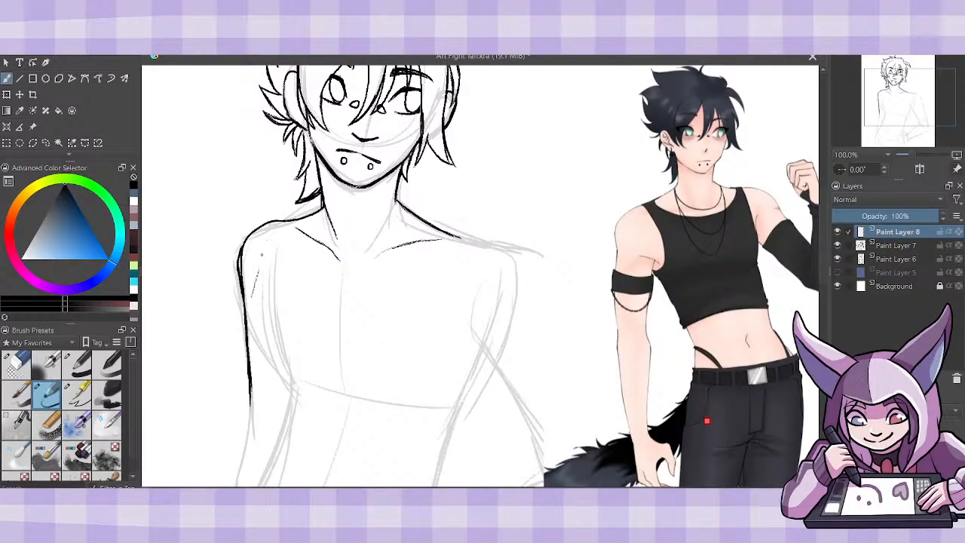
left_click(17, 365)
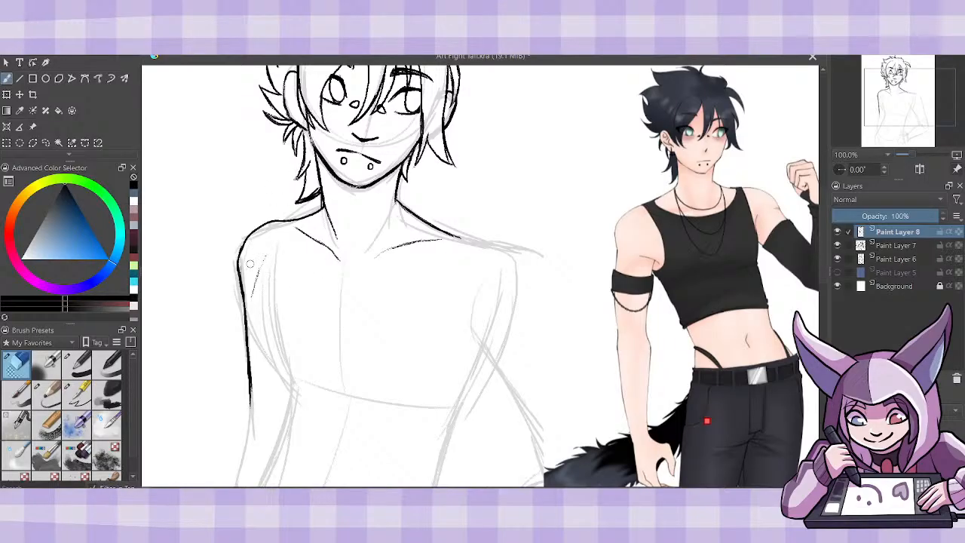
mouse_move(235, 278)
left_mouse_down()
mouse_move(240, 248)
mouse_move(290, 217)
left_mouse_up()
left_click(50, 394)
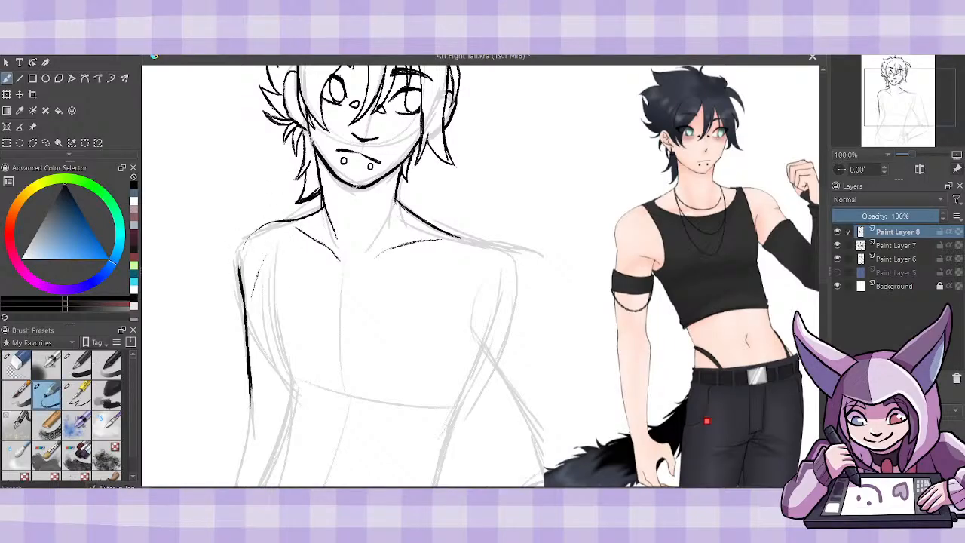
mouse_move(240, 265)
left_mouse_down()
mouse_move(264, 227)
mouse_move(289, 219)
left_mouse_up()
- Move the reference image farther right and slightly down, clear of the right arm sketch, and return to the brush
left_click_drag(824, 250, 823, 253)
left_click(324, 491)
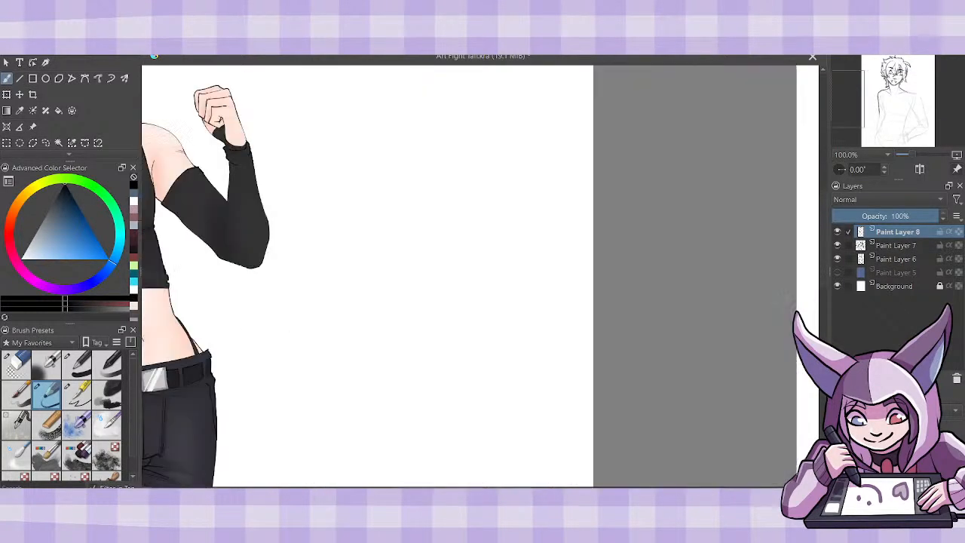
mouse_move(595, 491)
left_mouse_down()
mouse_move(310, 491)
mouse_move(758, 491)
mouse_move(731, 491)
left_mouse_up()
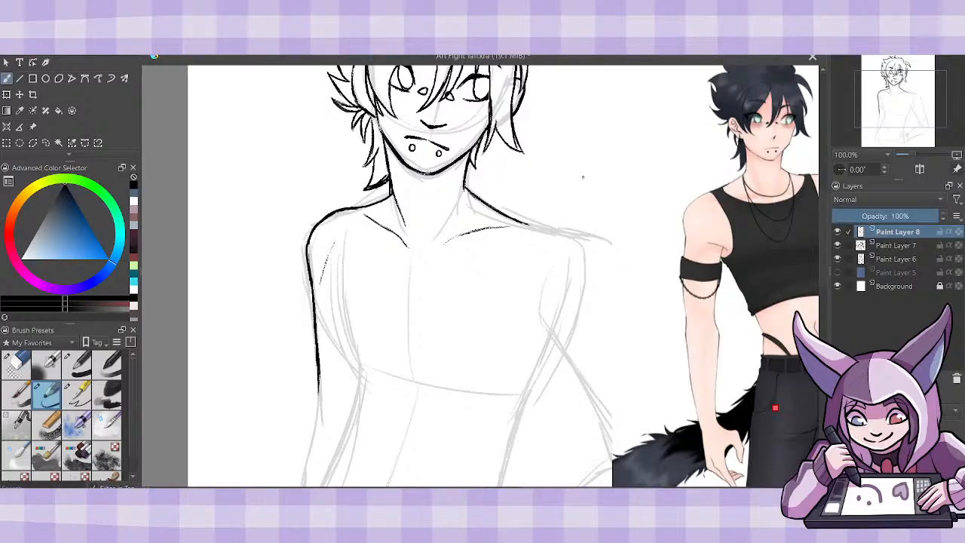
left_click_drag(486, 490, 546, 491)
left_click(33, 128)
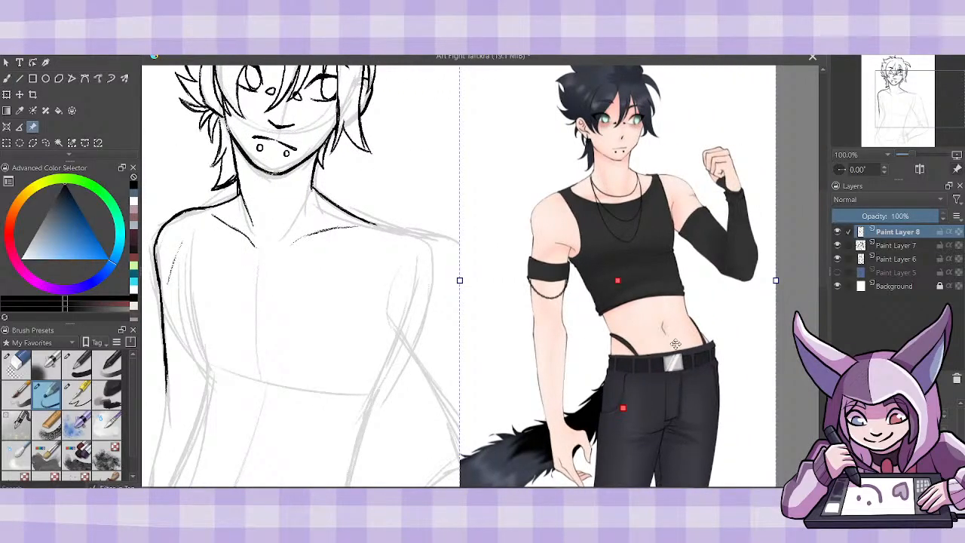
left_click_drag(505, 226, 578, 248)
left_click(6, 78)
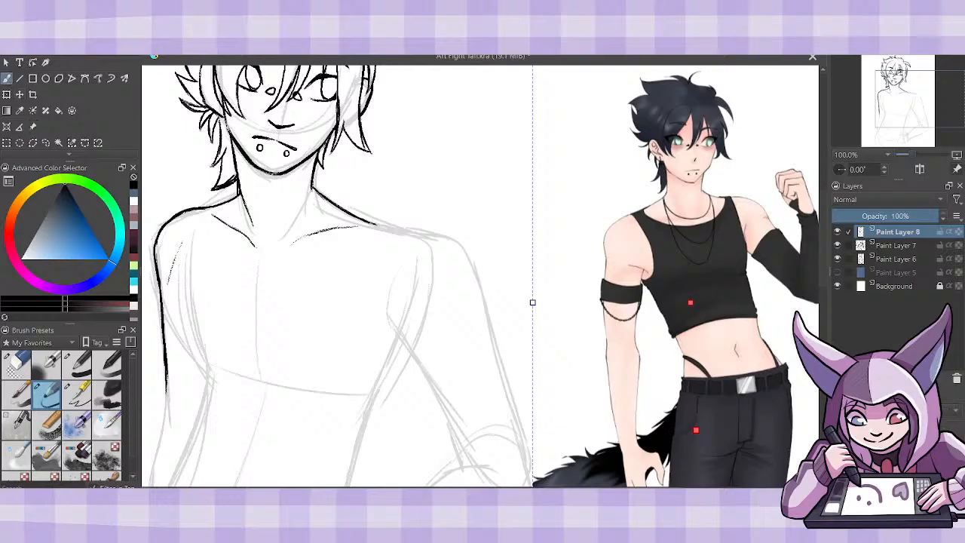
- Draw the right shoulder contour and the inner line of the upper arm from the armpit toward the elbow
mouse_move(357, 220)
left_mouse_down()
mouse_move(447, 233)
mouse_move(481, 295)
left_mouse_up()
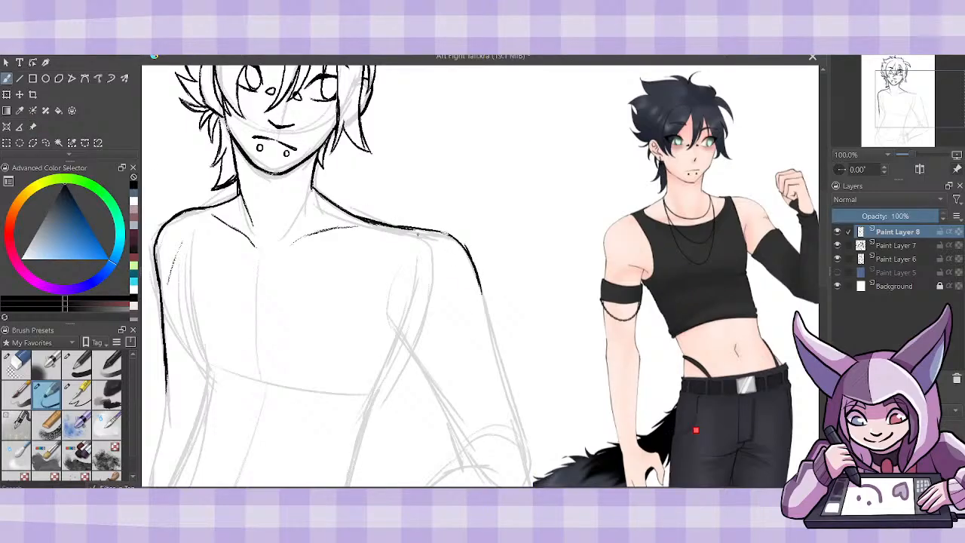
mouse_move(410, 228)
left_mouse_down()
mouse_move(457, 240)
mouse_move(476, 276)
mouse_move(485, 329)
left_mouse_up()
mouse_move(383, 330)
left_mouse_down()
mouse_move(394, 326)
mouse_move(427, 369)
left_mouse_up()
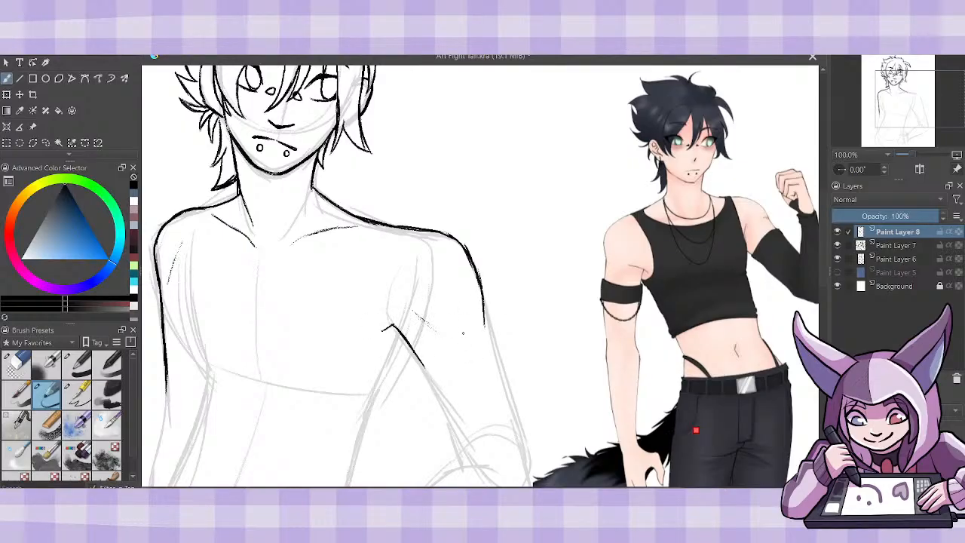
left_click_drag(394, 325, 426, 381)
left_click_drag(407, 345, 455, 444)
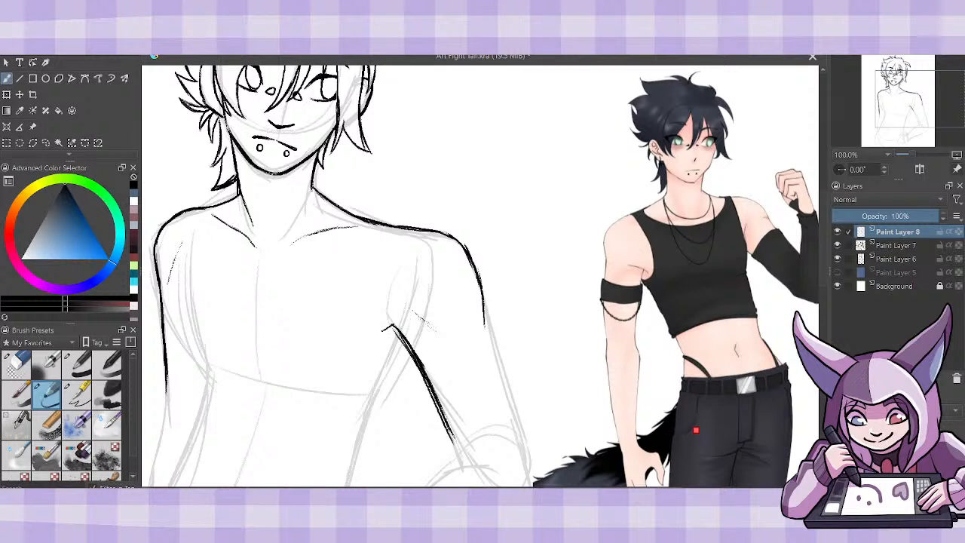
- Extend the outer line of the right upper arm down to the elbow and check the whole figure's proportions
left_click_drag(483, 302, 510, 398)
left_click_drag(491, 334, 527, 443)
left_click_drag(509, 386, 531, 453)
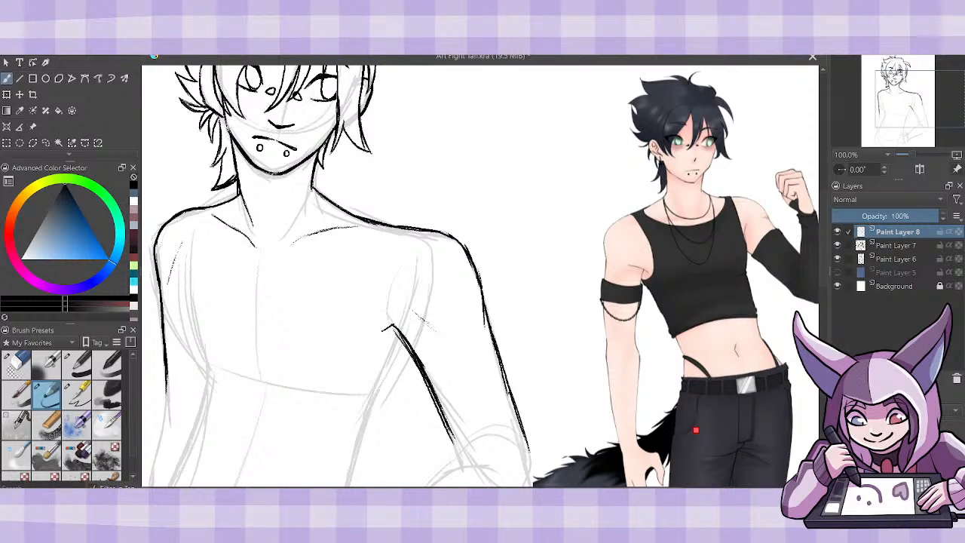
left_click_drag(512, 406, 534, 462)
key("ctrl+minus")
key("ctrl+minus")
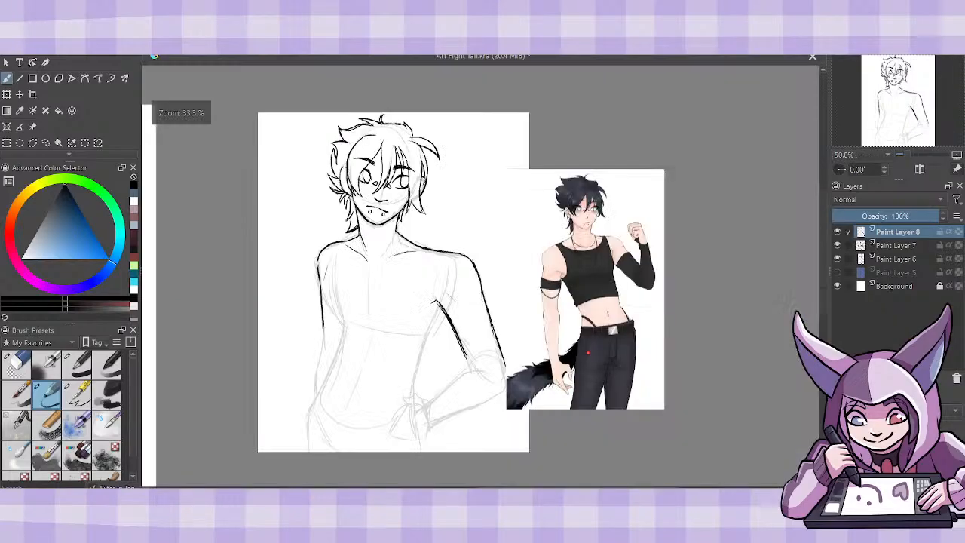
key("ctrl+plus")
key("ctrl+plus")
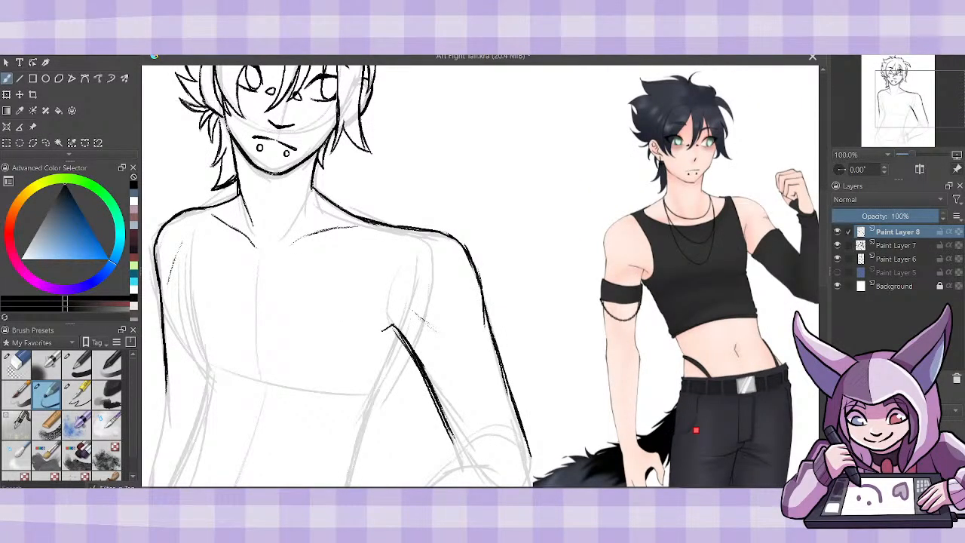
- Draw the torso's right contour from armpit to waist and its left contour from shoulder to waist
scroll(480, 275, "left", 1)
scroll(827, 284, "down", 1)
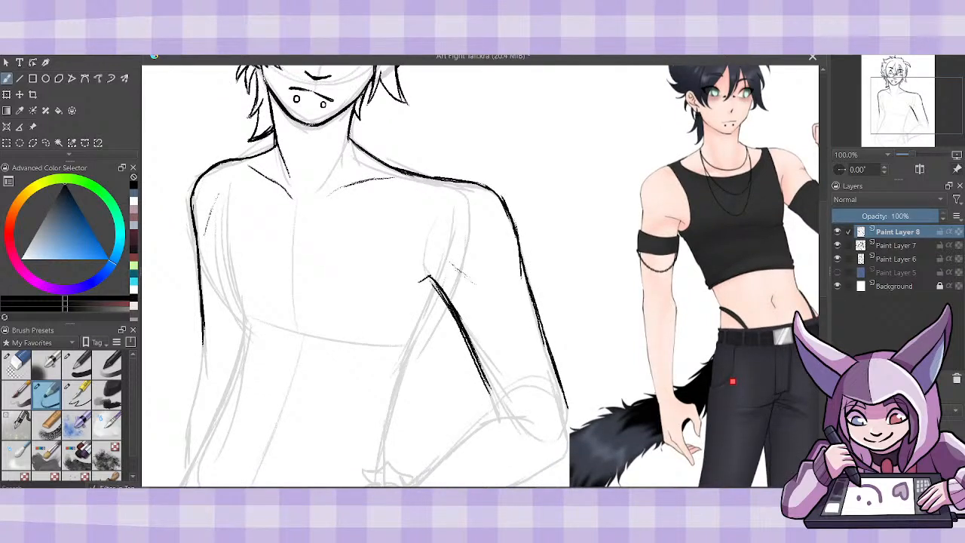
mouse_move(433, 283)
left_mouse_down()
mouse_move(389, 402)
mouse_move(381, 468)
left_mouse_up()
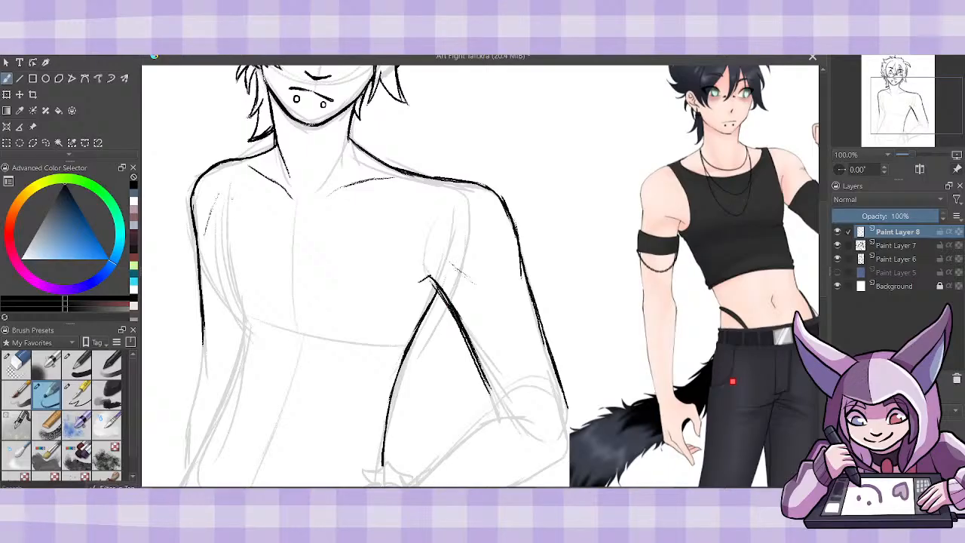
mouse_move(230, 175)
left_mouse_down()
mouse_move(223, 234)
mouse_move(238, 311)
left_mouse_up()
left_click_drag(226, 247, 243, 314)
left_click_drag(232, 281, 236, 350)
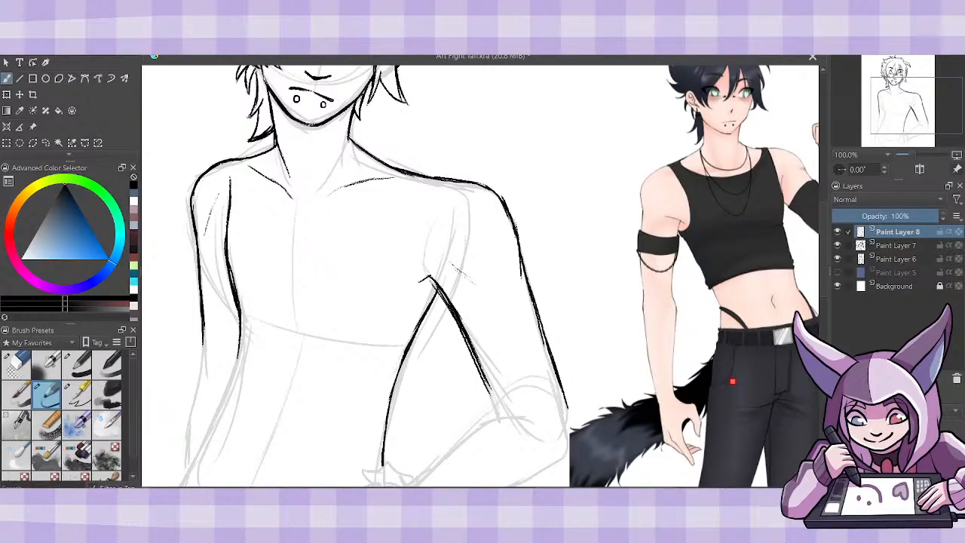
left_click_drag(239, 315, 224, 395)
- Clean up and thin the torso's left contour with the eraser, and return to the sketch brush
left_click(22, 365)
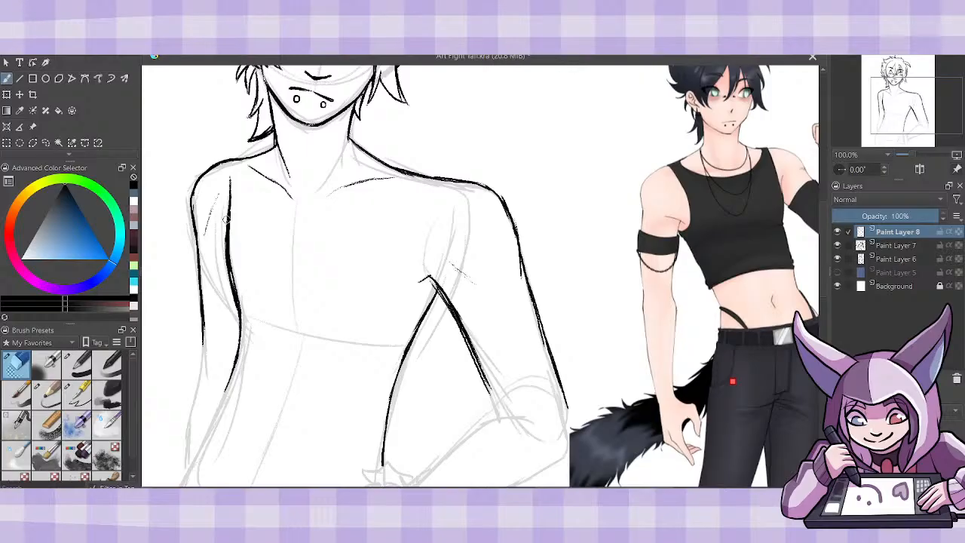
left_click_drag(225, 242, 236, 310)
mouse_move(236, 269)
left_mouse_down()
mouse_move(247, 319)
mouse_move(233, 286)
left_mouse_up()
left_click(46, 393)
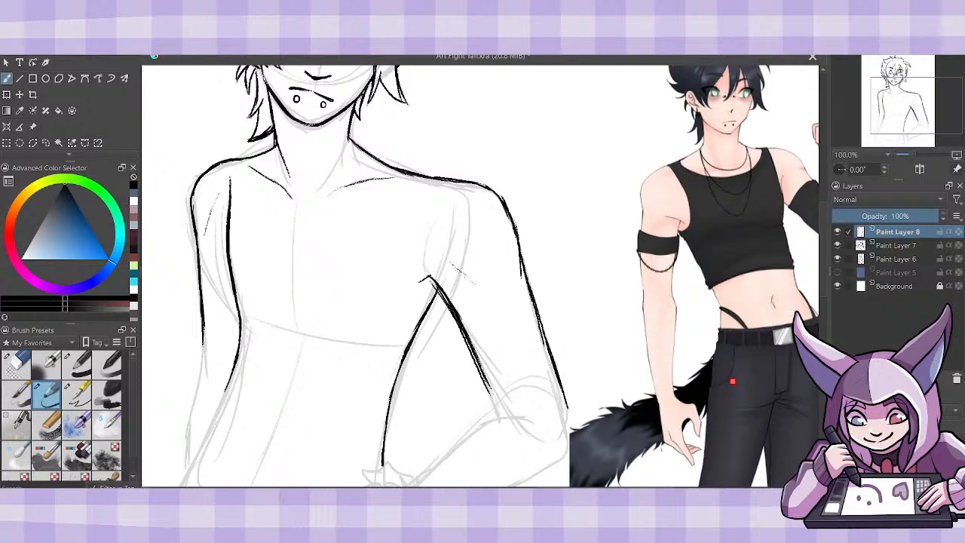
- Draw an armband with curved upper and lower edges around the left upper arm
mouse_move(732, 382)
left_mouse_down()
mouse_move(686, 382)
mouse_move(743, 381)
mouse_move(713, 382)
mouse_move(724, 382)
left_mouse_up()
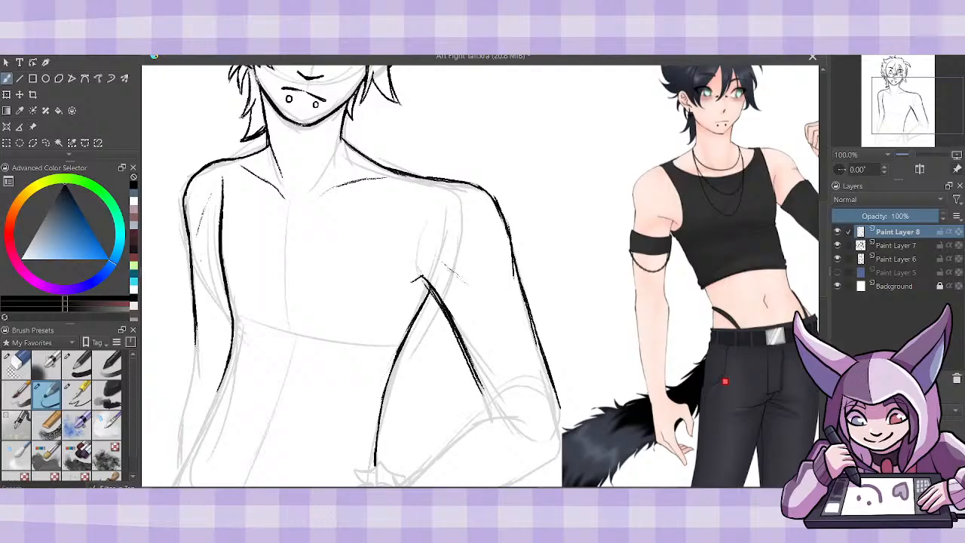
mouse_move(189, 258)
left_mouse_down()
mouse_move(188, 287)
mouse_move(226, 309)
mouse_move(223, 275)
left_mouse_up()
left_click(18, 365)
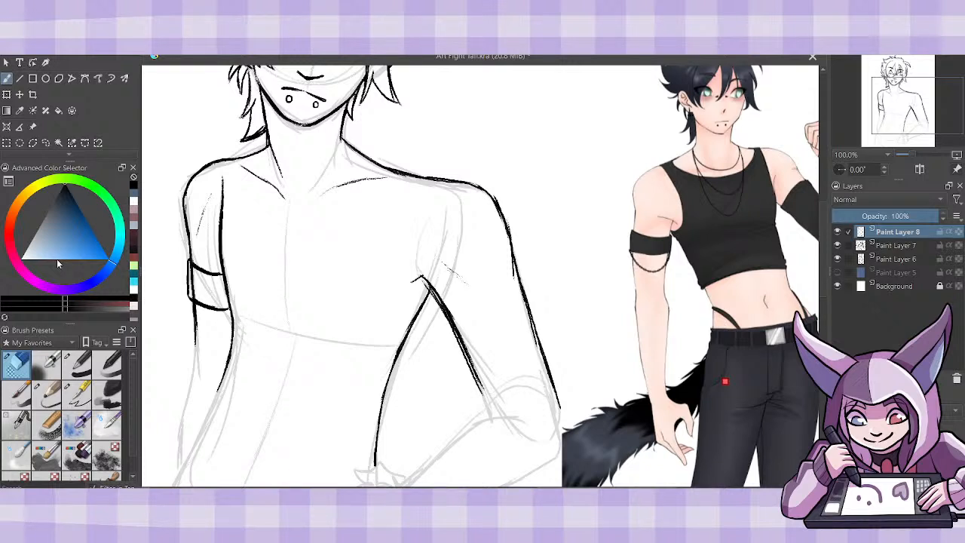
left_click(49, 393)
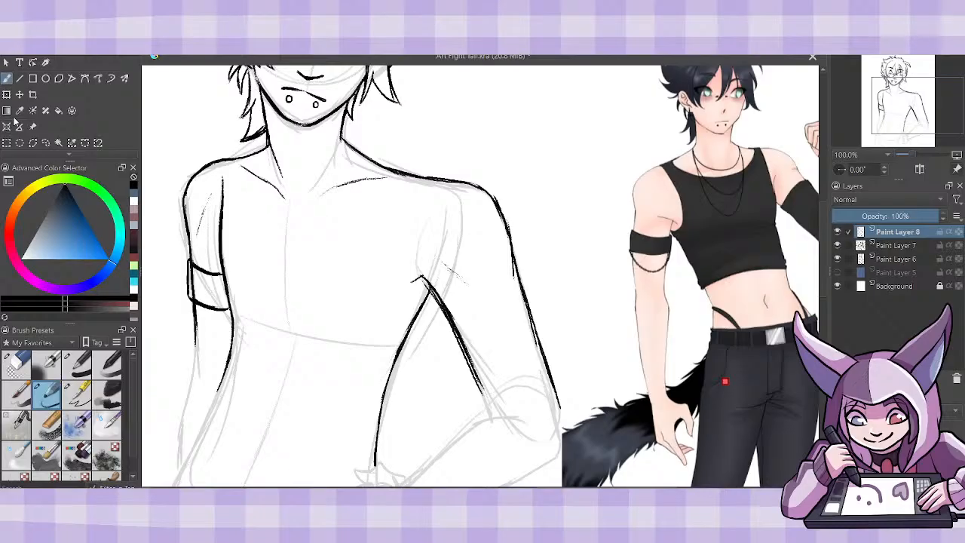
- Erase the armband's rough outer edge on Paint Layer 8 and redraw it as a cleaner line
left_click(18, 365)
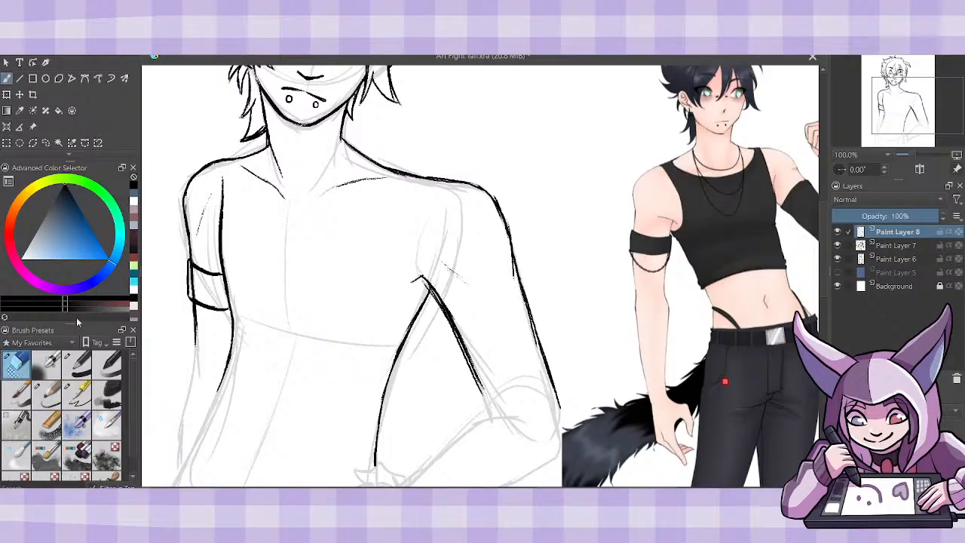
left_click(890, 246)
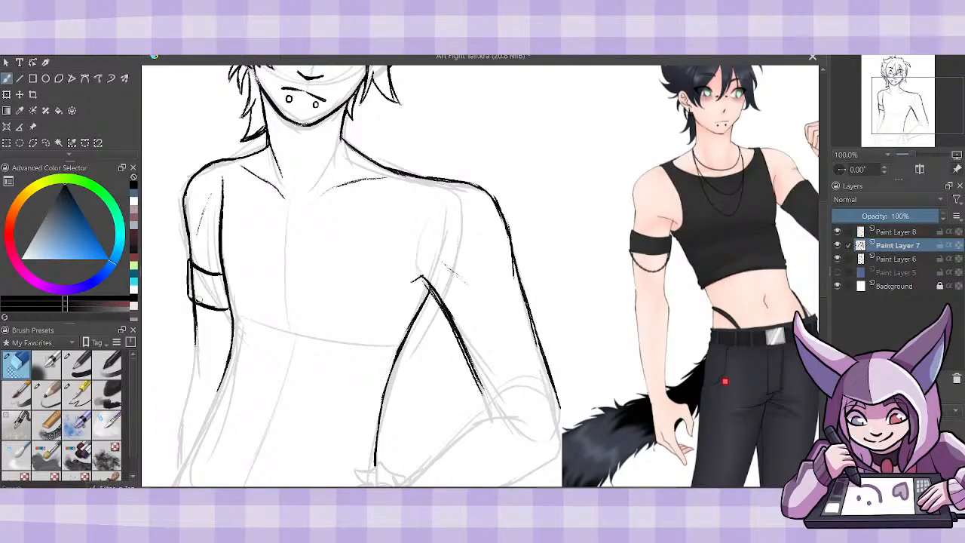
left_click(892, 259)
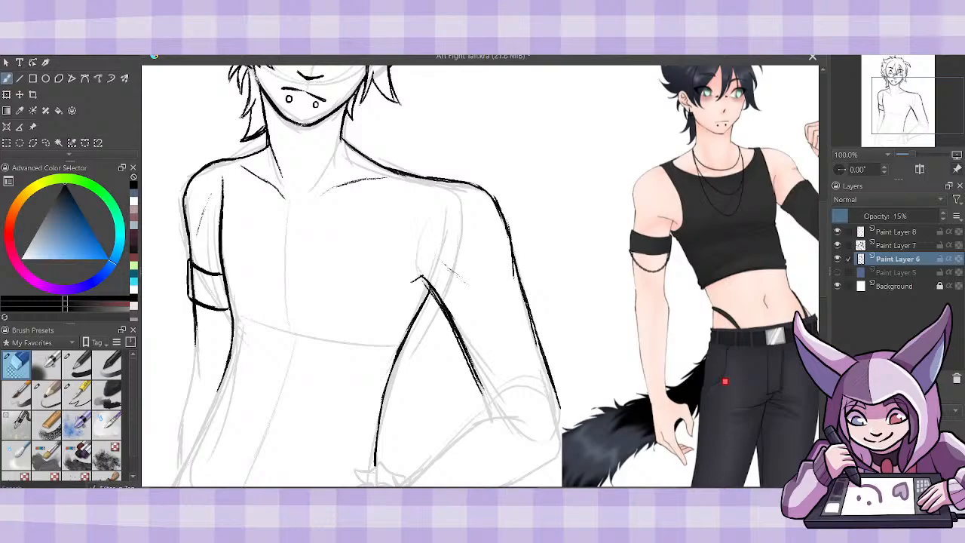
left_click(896, 232)
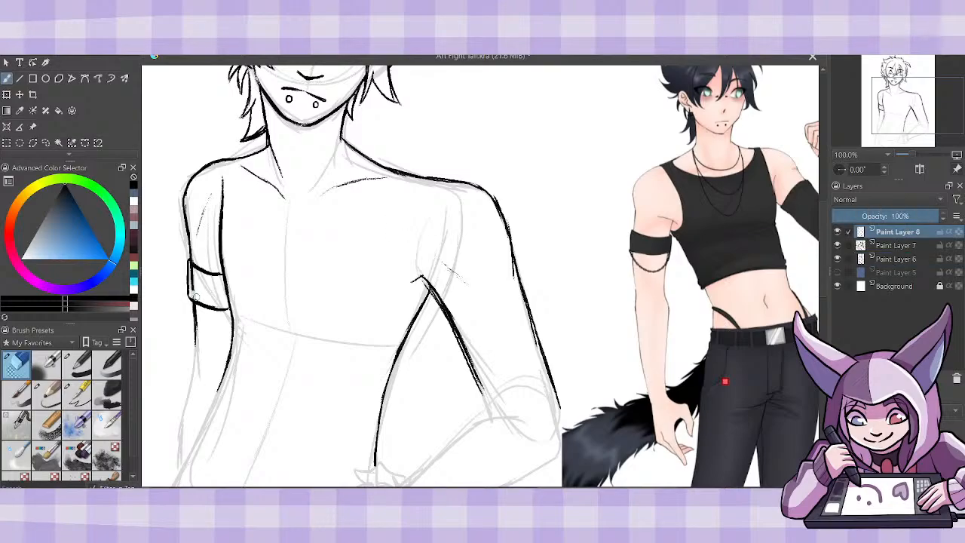
left_click_drag(194, 297, 189, 260)
left_click(46, 396)
left_click_drag(190, 300, 190, 256)
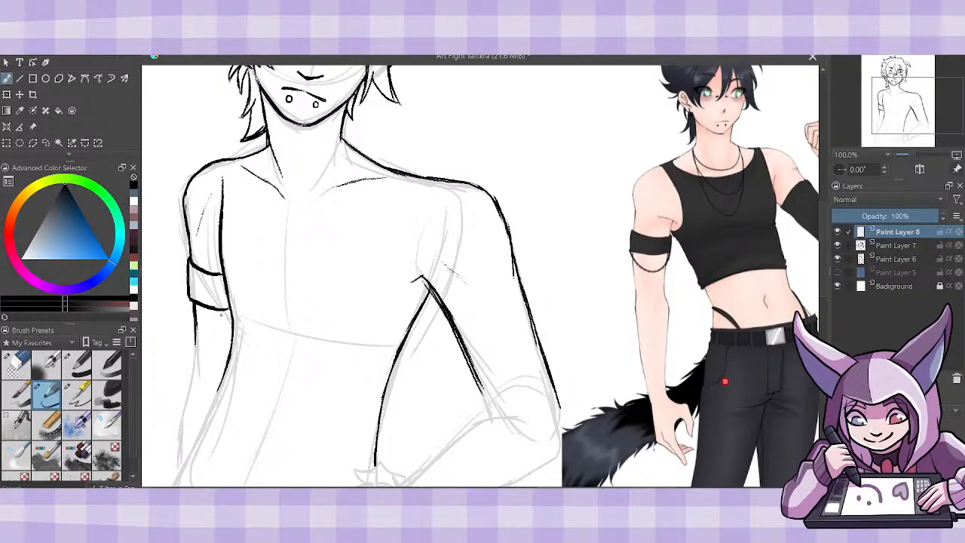
mouse_move(220, 319)
left_mouse_down()
mouse_move(227, 310)
mouse_move(207, 325)
mouse_move(189, 317)
left_mouse_up()
key("ctrl+z")
key("ctrl+z")
key("ctrl+z")
key("ctrl+z")
key("ctrl+z")
key("ctrl+z")
key("ctrl+z")
- Add a new paint layer, sketch a rough curved guide under the armband for its chain, and lower the layer's opacity to 28%
key("Insert")
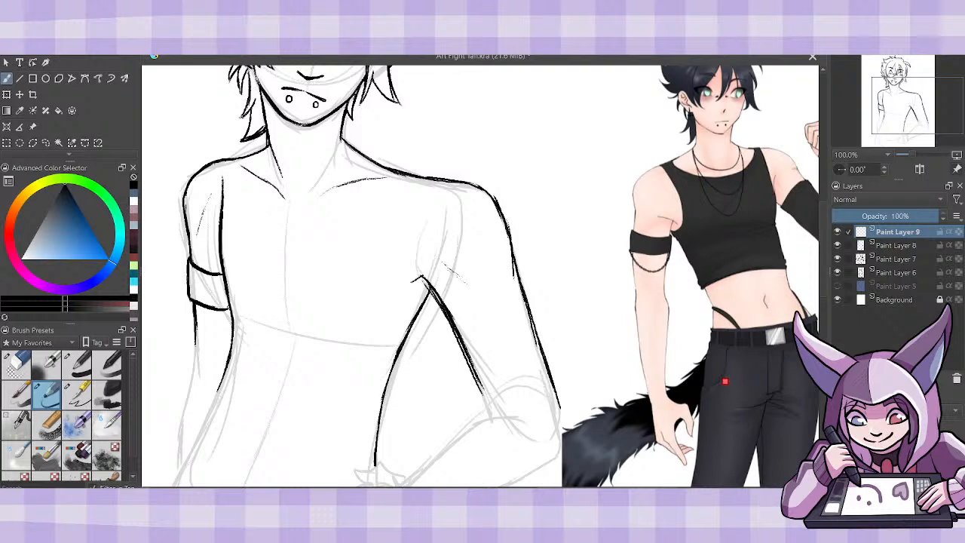
mouse_move(227, 309)
left_mouse_down()
mouse_move(209, 332)
mouse_move(194, 328)
left_mouse_up()
left_click(858, 214)
- Draw the armband's hanging chain links on Paint Layer 8 along the guide curve, and delete the guide layer Paint Layer 9
left_click(880, 245)
left_click_drag(228, 309, 220, 323)
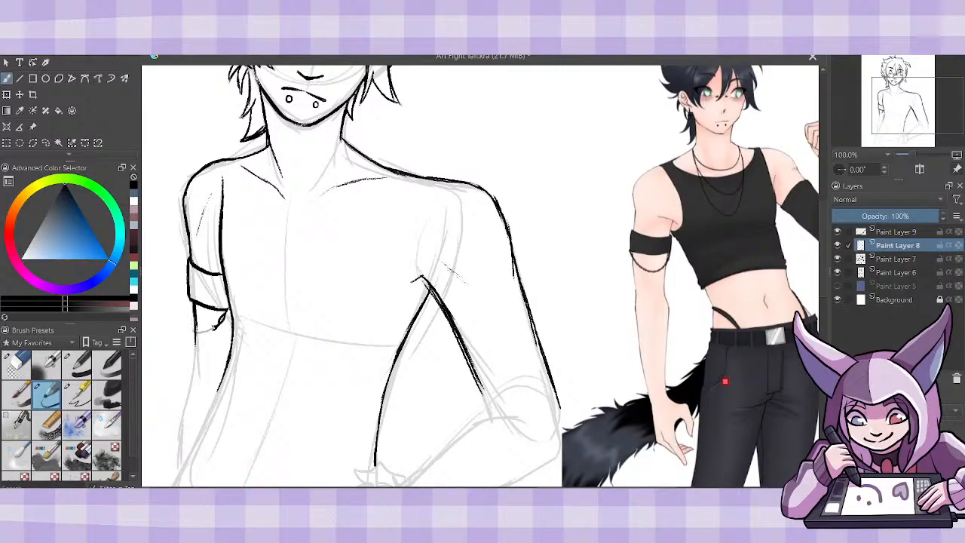
mouse_move(217, 324)
left_mouse_down()
mouse_move(197, 335)
mouse_move(193, 322)
left_mouse_up()
left_click_drag(228, 310, 224, 314)
left_click(898, 232)
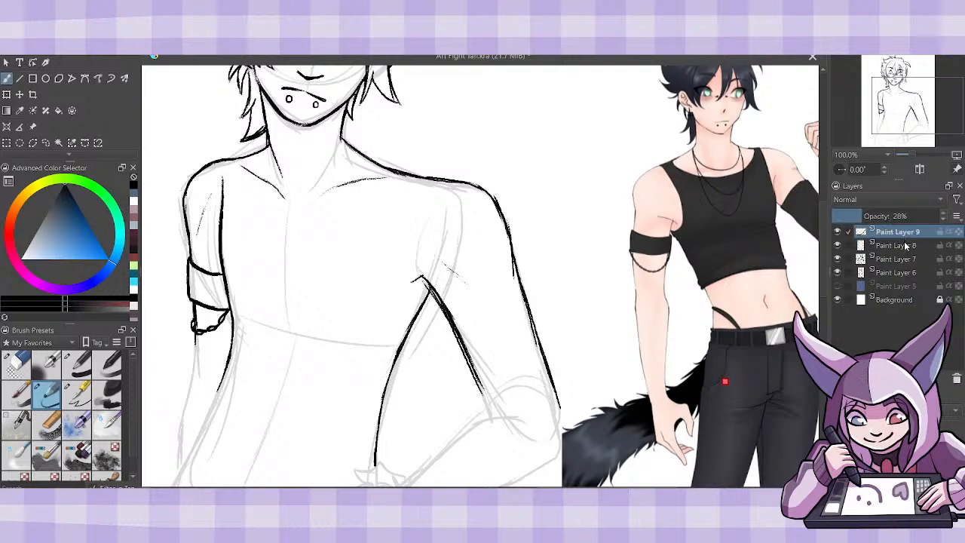
left_click(956, 379)
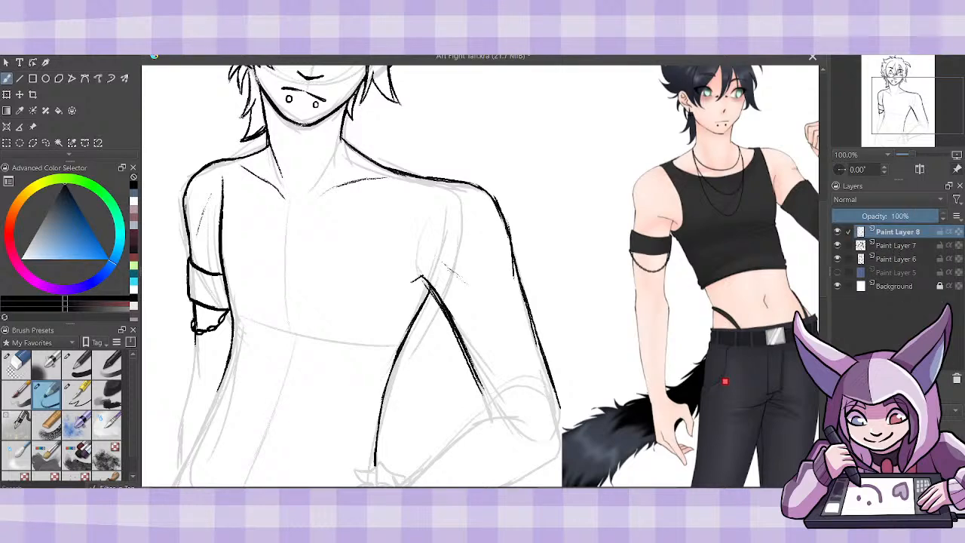
- Draw the crop top's round neckline as a curve from the left shoulder across the upper chest to the right shoulder
key("minus")
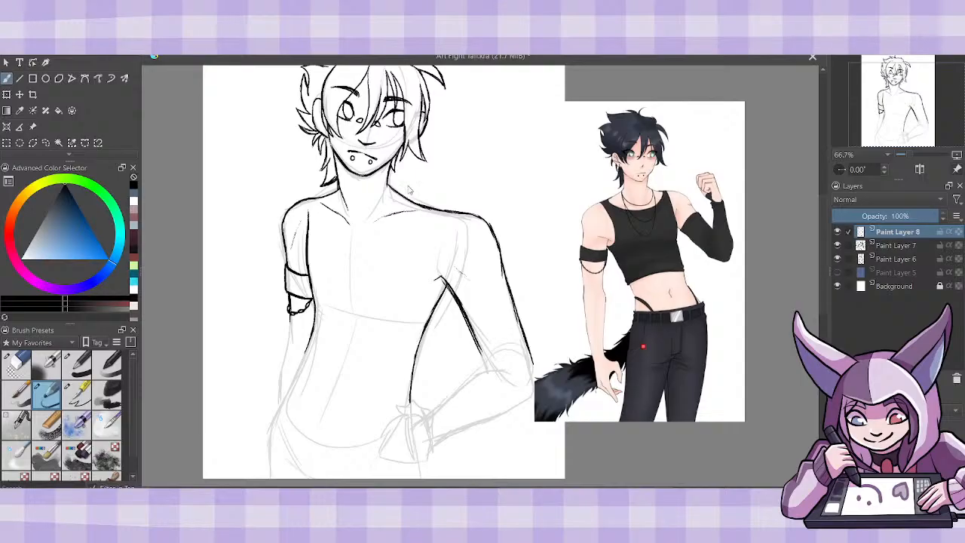
key("plus")
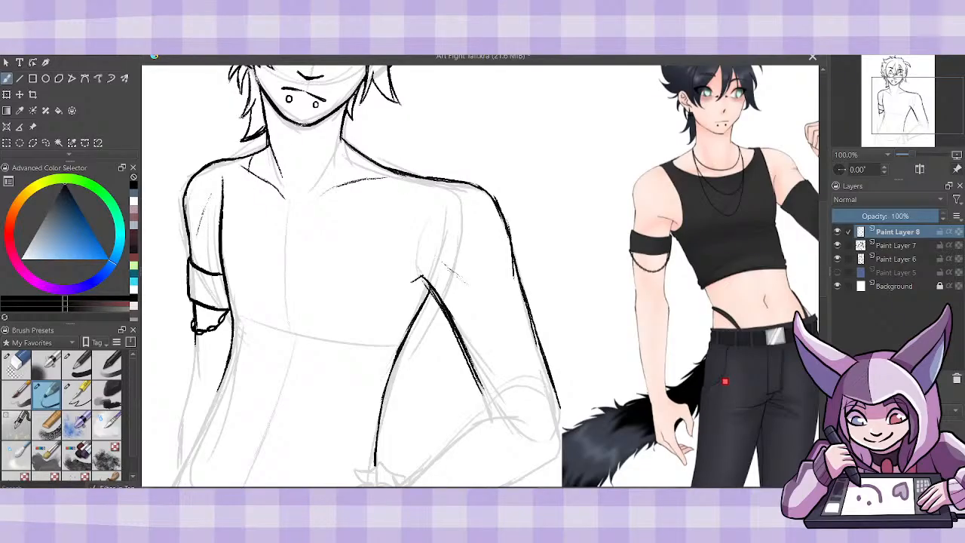
left_click_drag(248, 159, 252, 201)
key("ctrl+z")
mouse_move(253, 157)
left_mouse_down()
mouse_move(255, 196)
mouse_move(305, 215)
mouse_move(343, 209)
mouse_move(365, 188)
mouse_move(373, 159)
left_mouse_up()
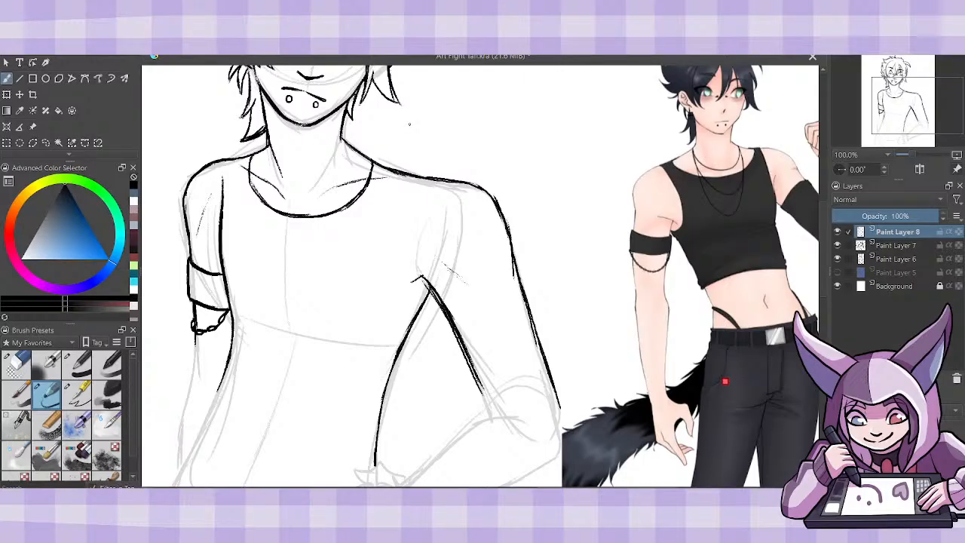
- Undo the right half of the neckline and redraw it as a wider curve ending farther out on the right shoulder
key("ctrl+z")
key("ctrl+z")
key("ctrl+z")
key("ctrl+z")
key("ctrl+z")
key("ctrl+z")
key("ctrl+z")
key("ctrl+z")
key("ctrl+z")
left_click(16, 364)
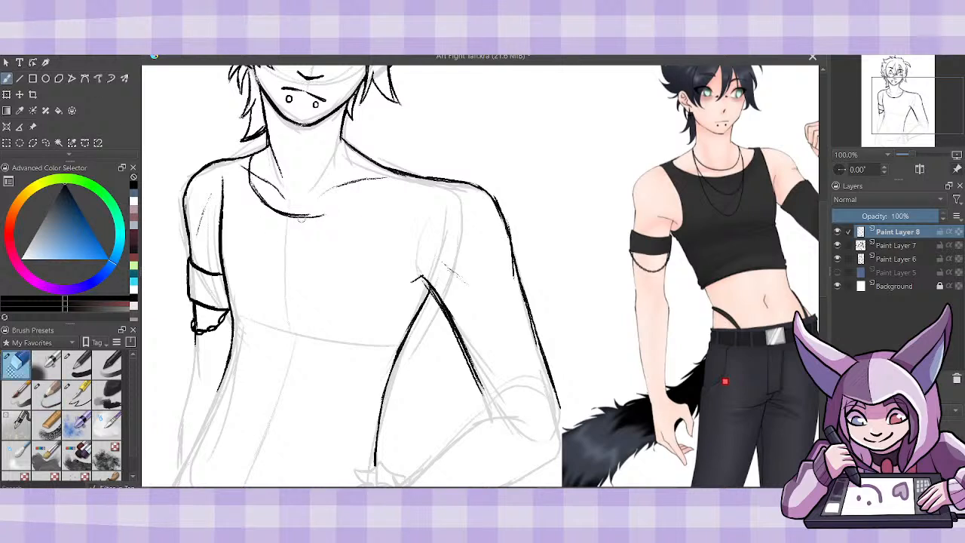
mouse_move(300, 217)
left_mouse_down()
mouse_move(366, 216)
mouse_move(396, 172)
left_mouse_up()
left_click(46, 392)
left_click_drag(376, 205, 395, 170)
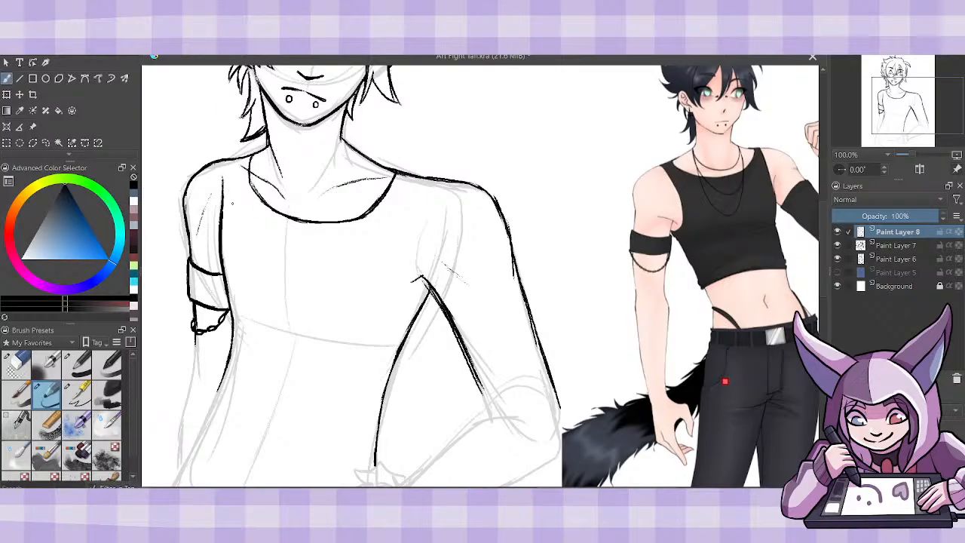
- Draw the crop top's left armhole edge and the raised upper edges of both shoulder straps
left_click_drag(231, 182, 223, 220)
mouse_move(233, 164)
left_mouse_down()
mouse_move(225, 199)
mouse_move(251, 148)
mouse_move(265, 146)
mouse_move(256, 154)
left_mouse_up()
left_click_drag(386, 165, 422, 175)
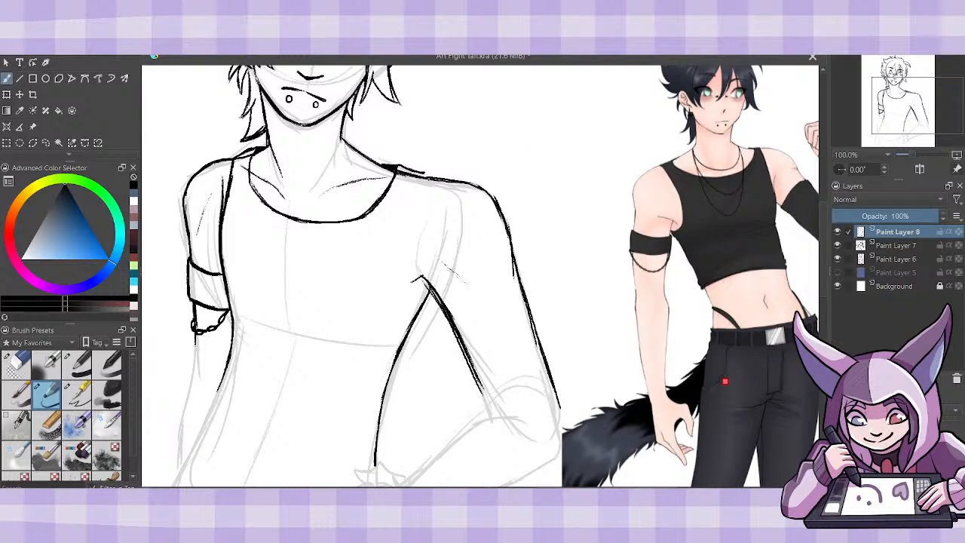
mouse_move(420, 173)
left_mouse_down()
mouse_move(444, 181)
mouse_move(436, 178)
left_mouse_up()
- Draw the crop top's right armhole as a curve from the outer end of the strap down to the armpit
left_click(17, 364)
left_click(47, 393)
left_click_drag(429, 178, 388, 239)
left_click_drag(430, 180, 387, 247)
mouse_move(401, 212)
left_mouse_down()
mouse_move(387, 261)
mouse_move(416, 312)
mouse_move(391, 288)
mouse_move(387, 251)
left_mouse_up()
mouse_move(389, 287)
left_mouse_down()
mouse_move(393, 229)
mouse_move(389, 245)
left_mouse_up()
- Erase the overlapping shoulder line at the right strap on Paint Layer 8, redraw the strap's upper edge, and clean up the left strap
left_click(15, 364)
left_click(895, 258)
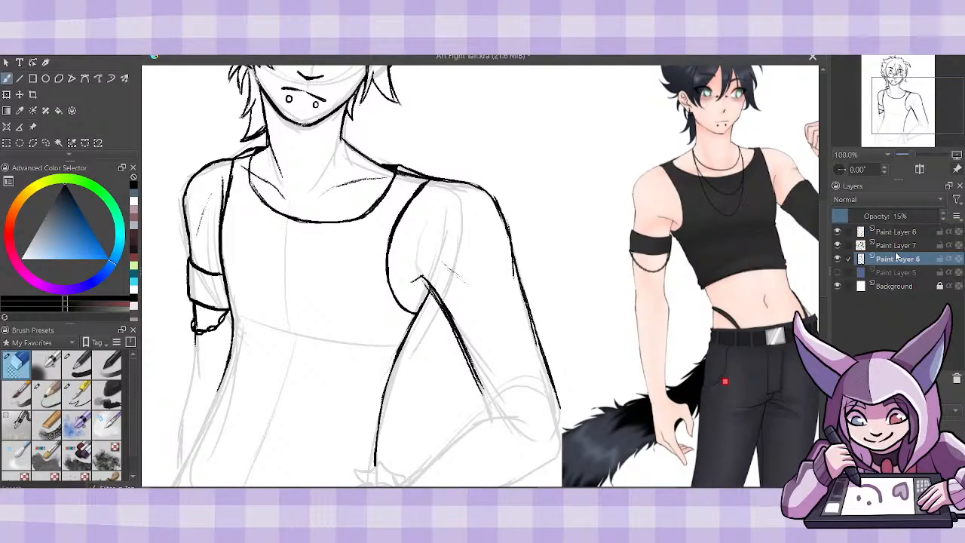
left_click(897, 245)
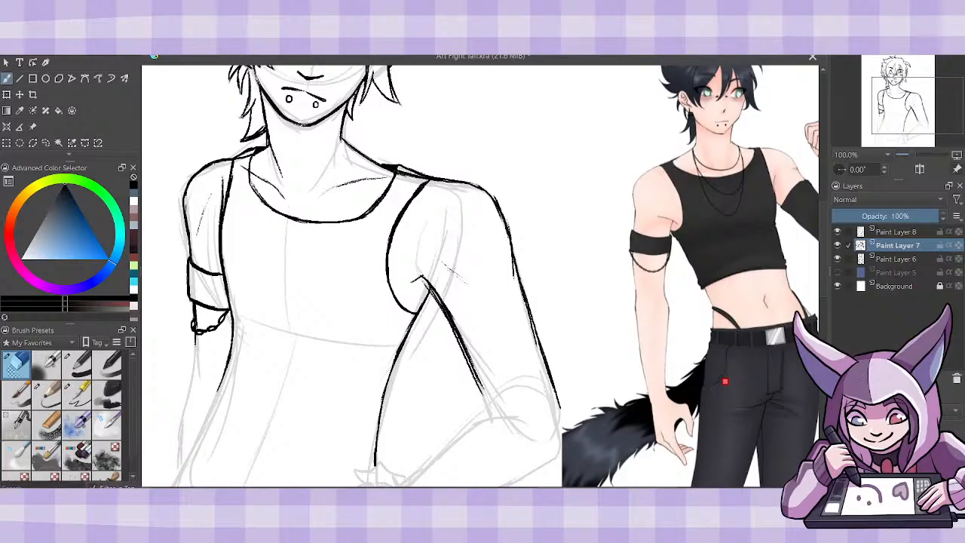
left_click(896, 232)
mouse_move(410, 174)
left_mouse_down()
mouse_move(402, 174)
mouse_move(419, 176)
mouse_move(397, 164)
mouse_move(422, 173)
mouse_move(399, 164)
left_mouse_up()
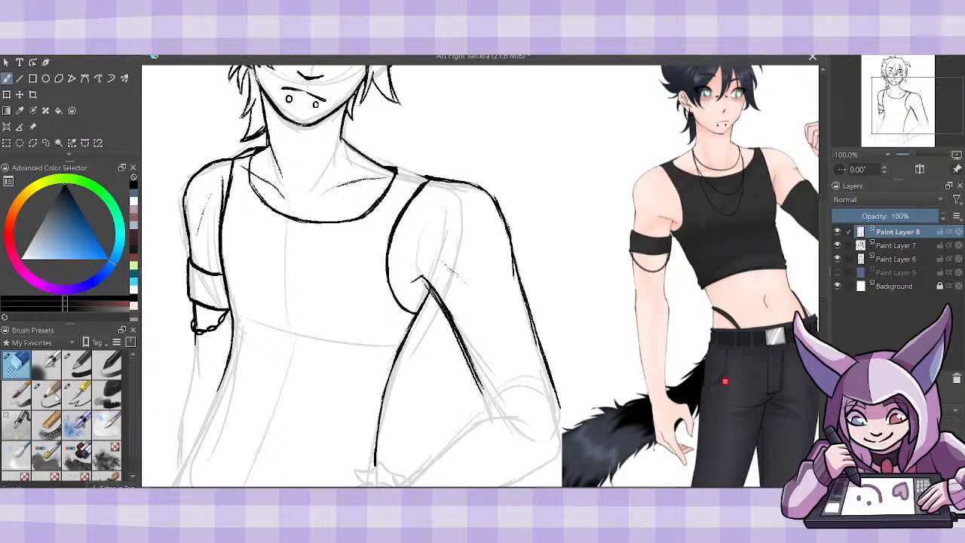
left_click(46, 392)
mouse_move(383, 164)
left_mouse_down()
mouse_move(427, 178)
mouse_move(401, 169)
left_mouse_up()
left_click(23, 365)
mouse_move(250, 155)
left_mouse_down()
mouse_move(239, 158)
mouse_move(251, 153)
left_mouse_up()
left_click(47, 394)
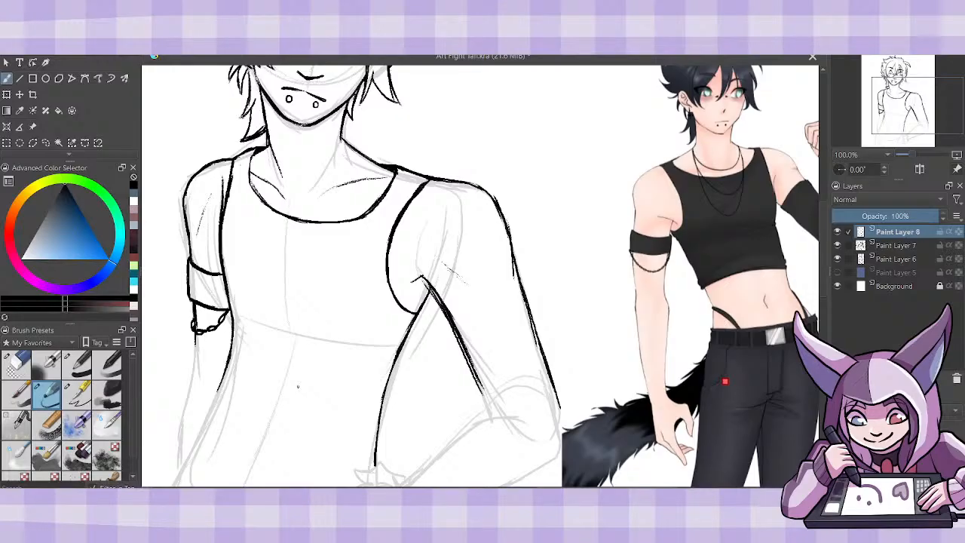
- Draw two slanted fabric fold lines under the chest, starting from the crop top's left side
mouse_move(241, 317)
left_mouse_down()
mouse_move(385, 344)
mouse_move(349, 345)
left_mouse_up()
scroll(824, 286, "down", 3)
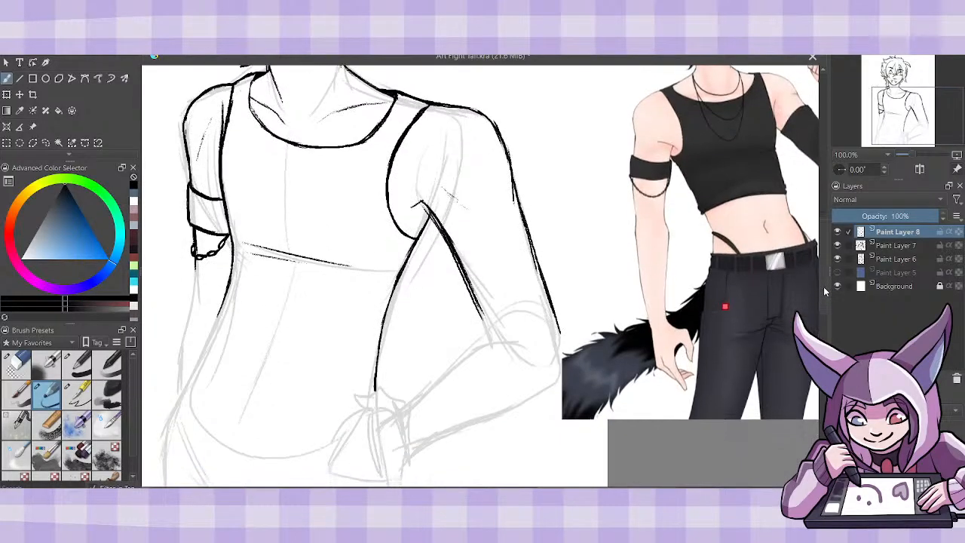
left_click_drag(824, 287, 824, 289)
left_click_drag(232, 245, 299, 259)
left_click(20, 366)
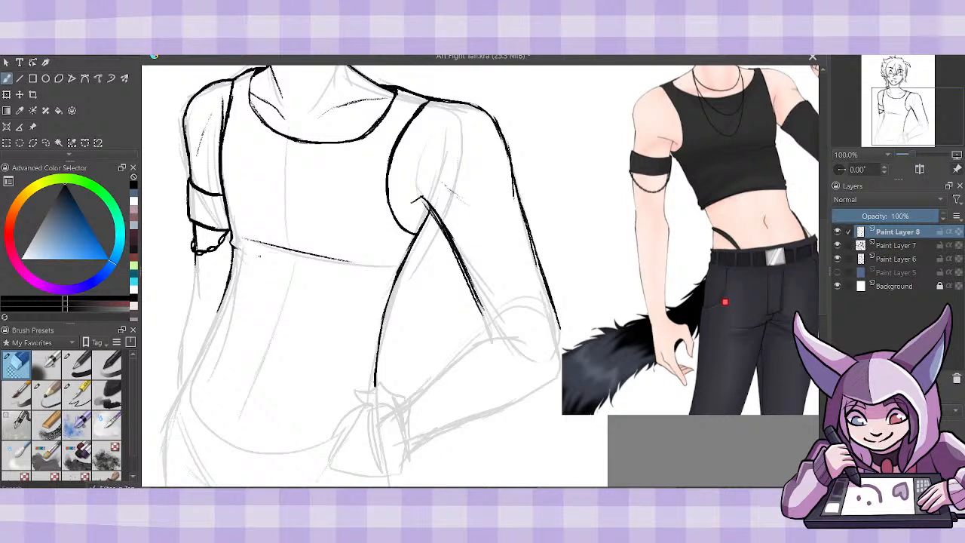
left_click(47, 395)
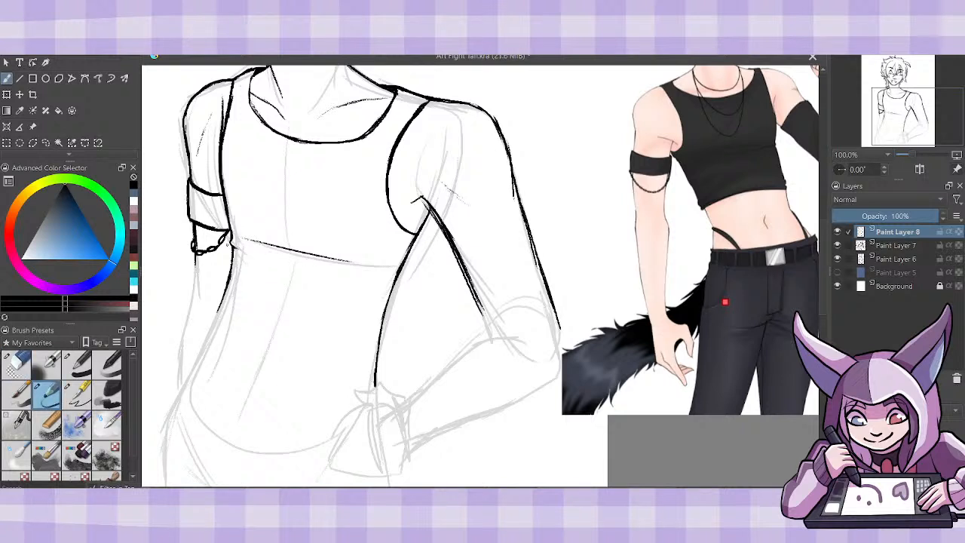
left_click_drag(236, 247, 317, 265)
- Draw the crop top's curved hem across the waist, with small folds and flared corners at both sides
mouse_move(216, 316)
left_mouse_down()
mouse_move(301, 326)
mouse_move(375, 366)
left_mouse_up()
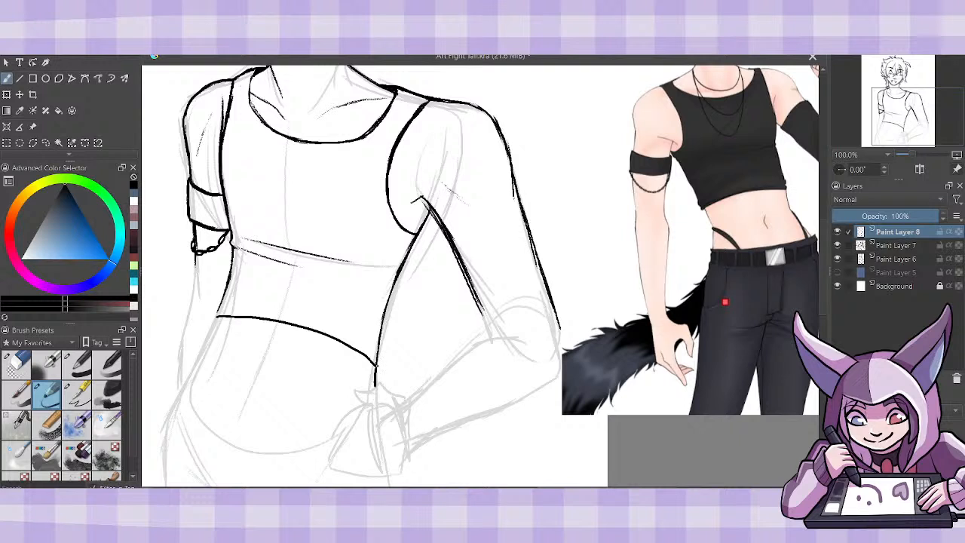
left_click_drag(376, 367, 381, 351)
mouse_move(328, 324)
left_mouse_down()
mouse_move(378, 354)
mouse_move(383, 328)
left_mouse_up()
left_click_drag(214, 320, 231, 300)
- Select the crop top's hem with a freehand selection, move it slightly up the torso, and deselect it
key("ctrl+minus")
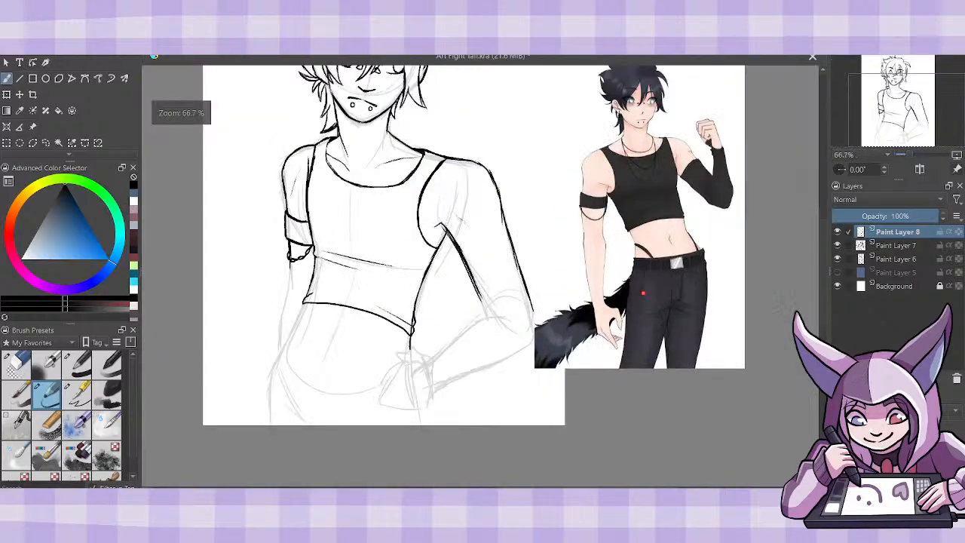
key("ctrl+plus")
key("ctrl+minus")
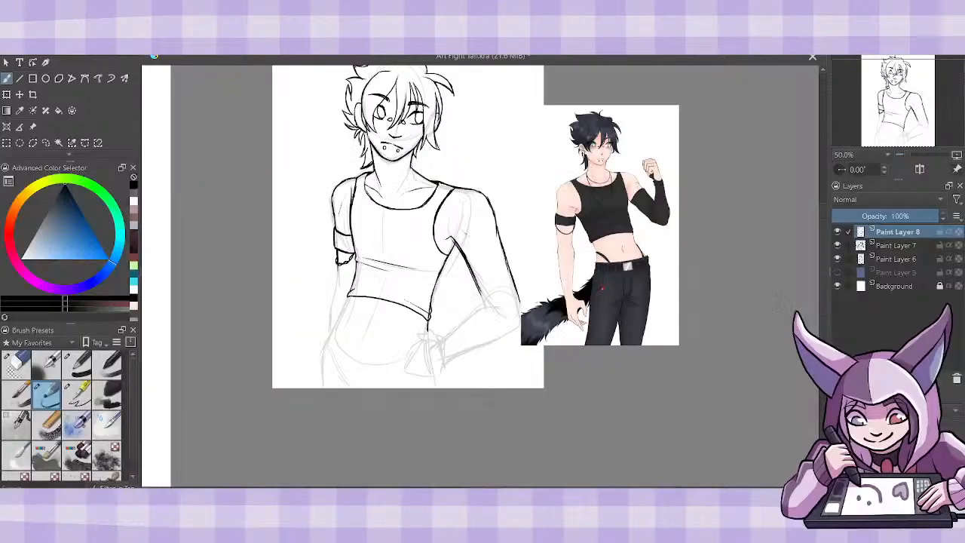
key("ctrl+plus")
key("ctrl+plus")
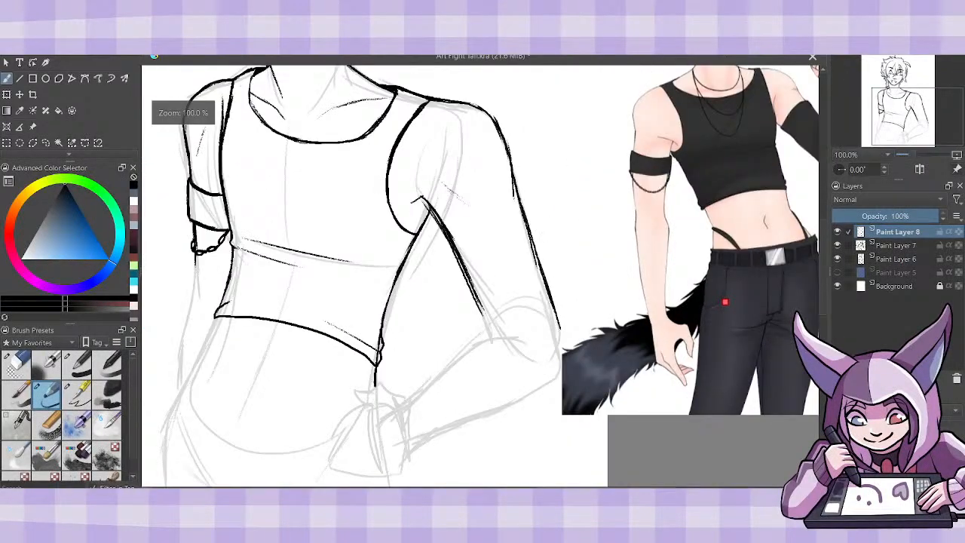
left_click(46, 143)
mouse_move(224, 267)
left_mouse_down()
mouse_move(228, 357)
mouse_move(380, 387)
mouse_move(400, 355)
mouse_move(392, 275)
left_mouse_up()
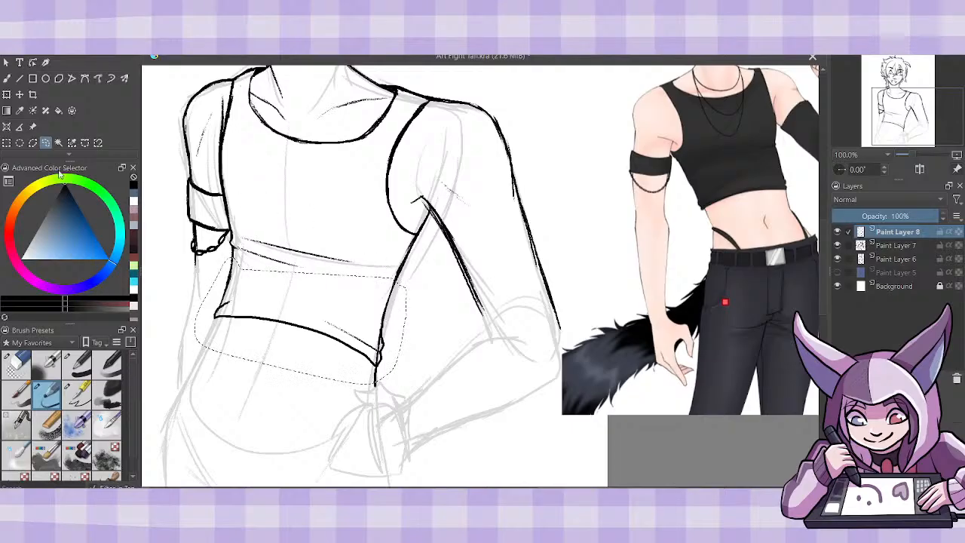
key("ctrl+t")
left_click_drag(380, 363, 380, 355)
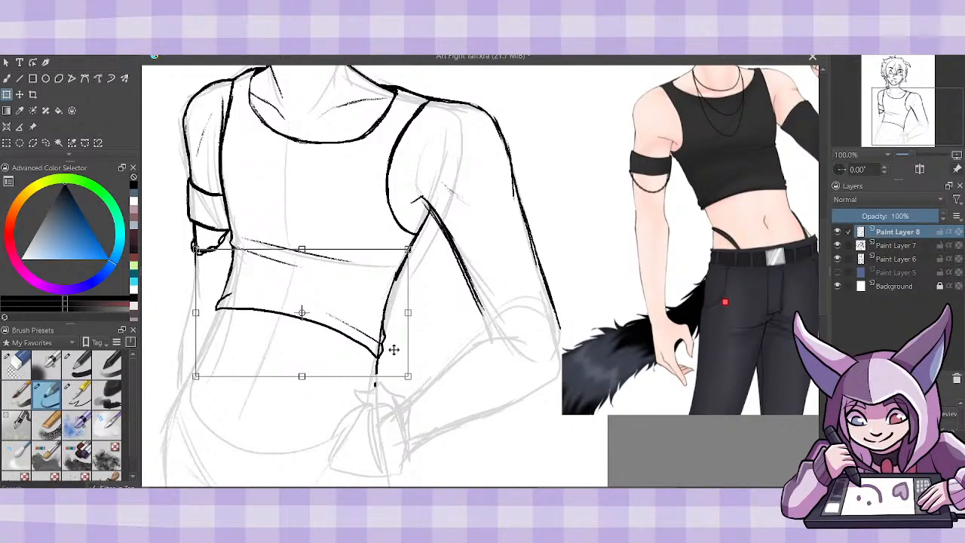
left_click(6, 79)
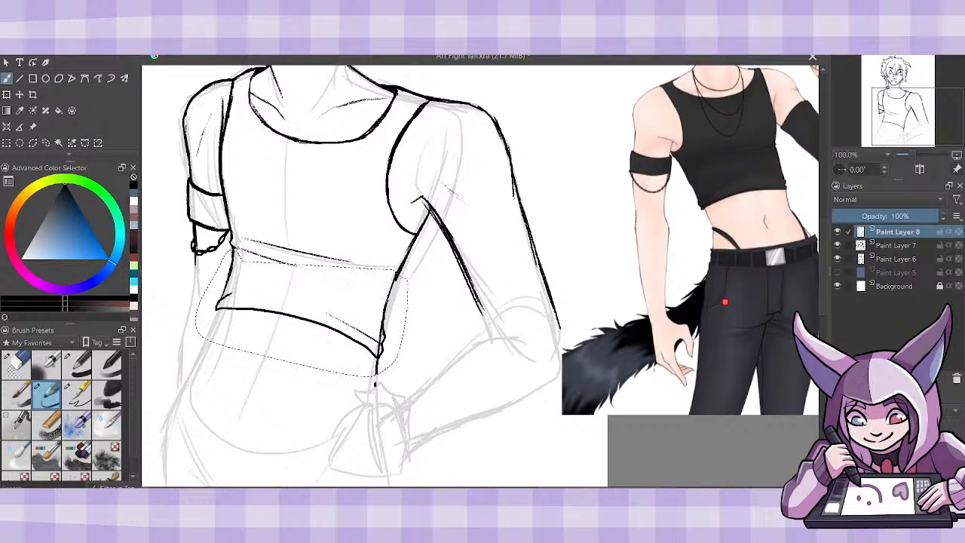
left_click(137, 21)
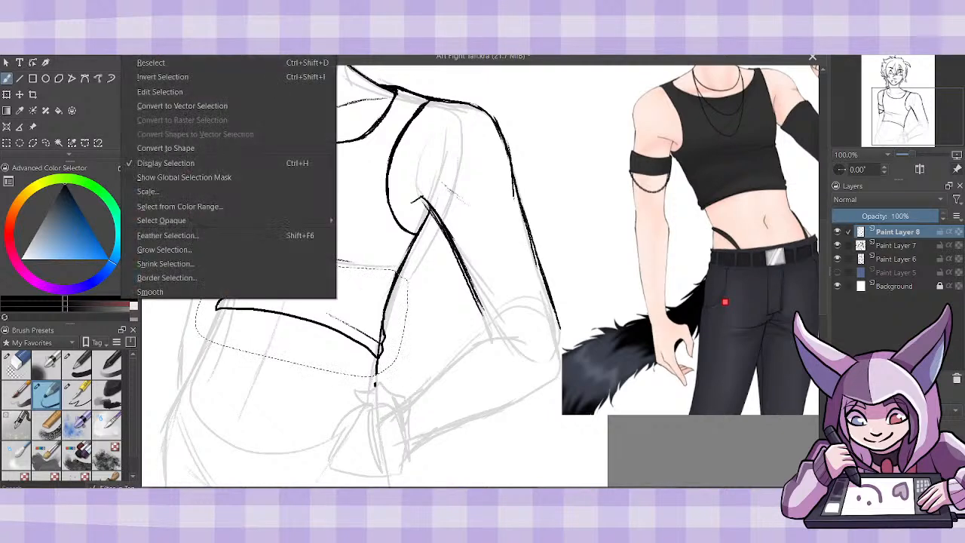
left_click(151, 50)
- Erase the leftover torso line beneath the hem's right corner and return to the sketch brush
left_click(16, 365)
left_click_drag(376, 385, 379, 323)
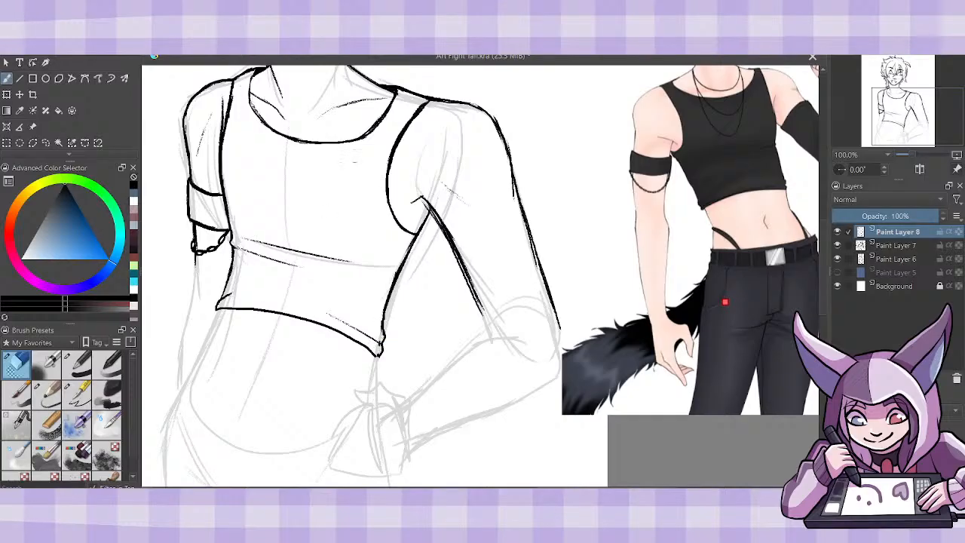
left_click(49, 398)
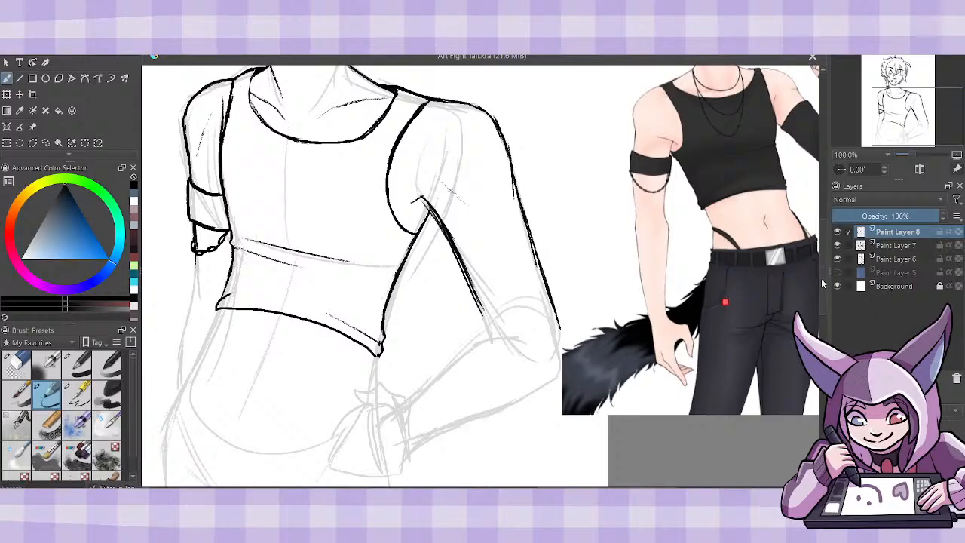
- Draw the waist's short right contour from the hem down to the hand, and add fold detail at the hem's right corner
left_click_drag(823, 284, 824, 290)
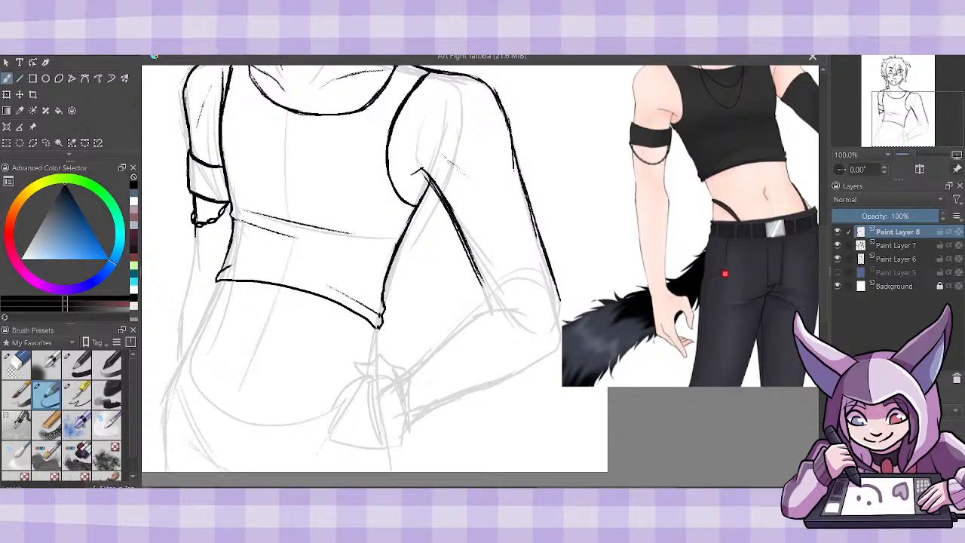
left_click_drag(375, 328, 371, 361)
left_click_drag(379, 326, 379, 328)
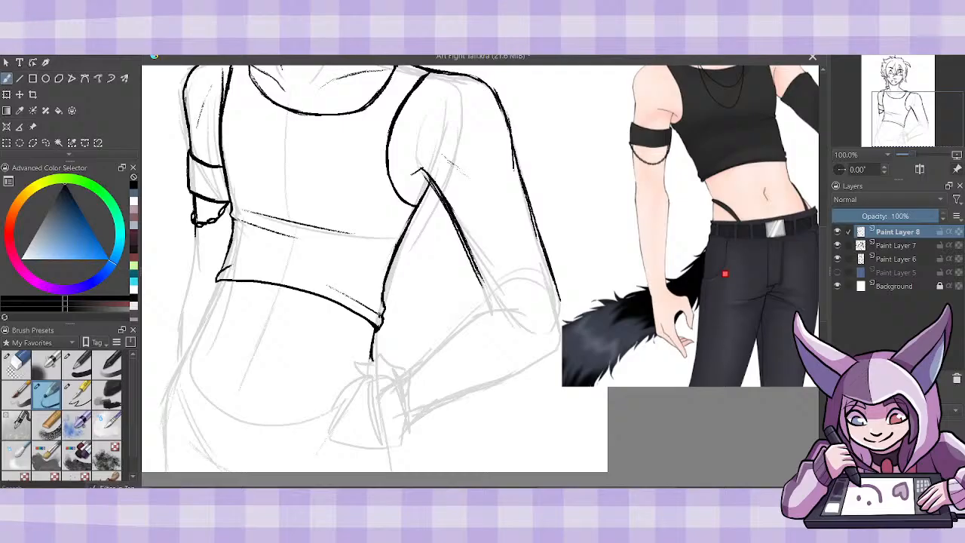
mouse_move(334, 289)
left_mouse_down()
mouse_move(382, 322)
mouse_move(384, 301)
left_mouse_up()
- Draw the left waist and hip contour below the hem, erase its upper part, and return to the sketch brush
left_click_drag(220, 282, 167, 393)
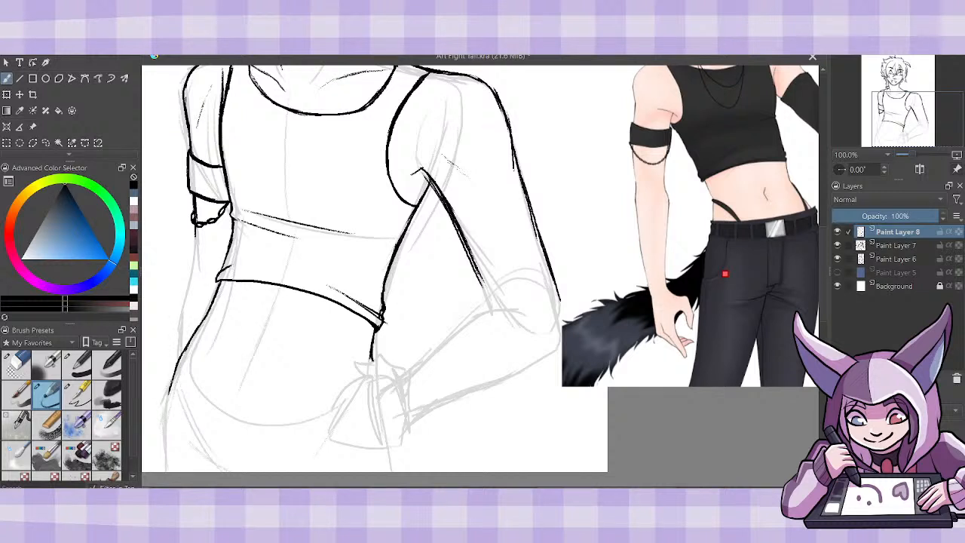
left_click_drag(184, 349, 170, 385)
left_click_drag(197, 332, 222, 279)
left_click(21, 366)
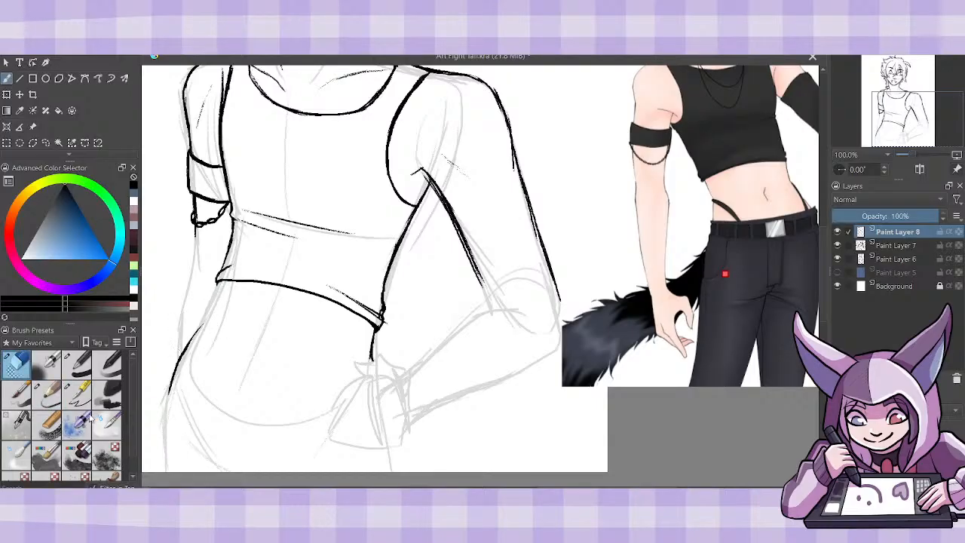
key("slash")
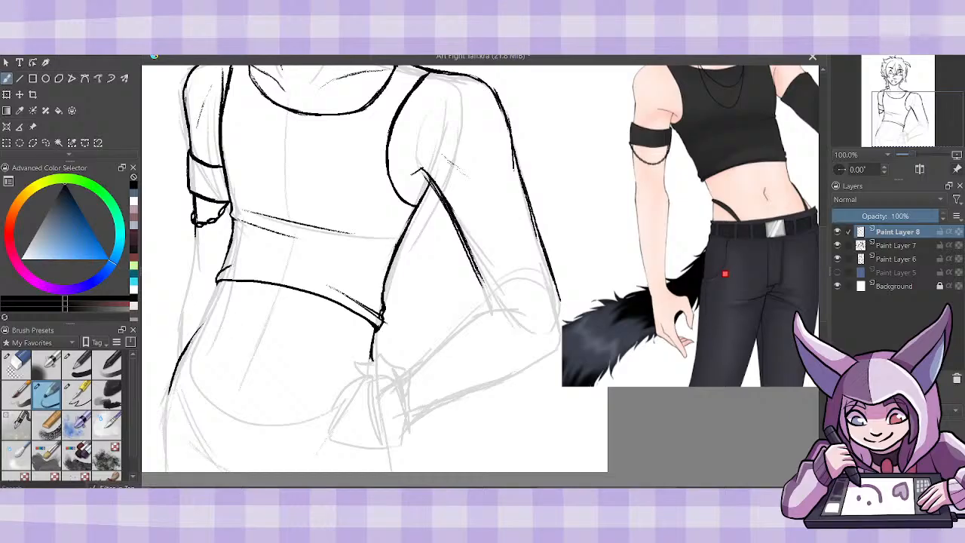
- Redraw the upper left waist contour from the hem, extend the hip line to the canvas's lower edge, and thin it with the eraser
left_click_drag(189, 346, 222, 281)
mouse_move(201, 334)
left_mouse_down()
mouse_move(177, 372)
mouse_move(161, 442)
left_mouse_up()
left_click_drag(169, 396, 161, 472)
left_click_drag(164, 424, 161, 470)
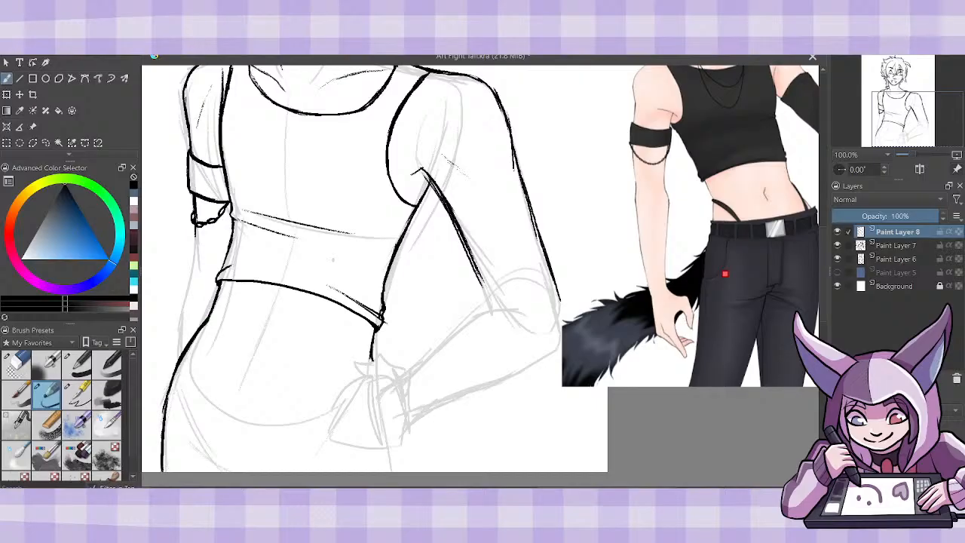
left_click(19, 363)
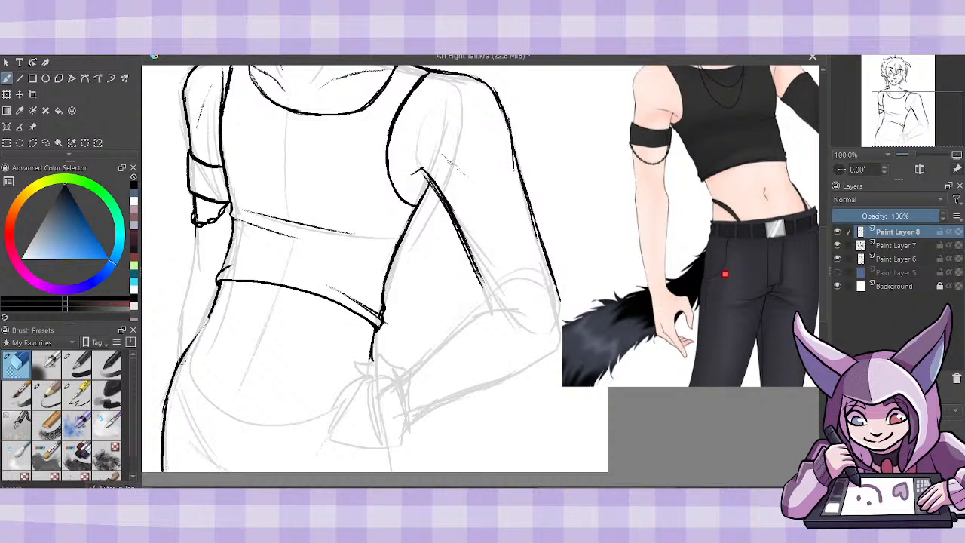
left_click(47, 392)
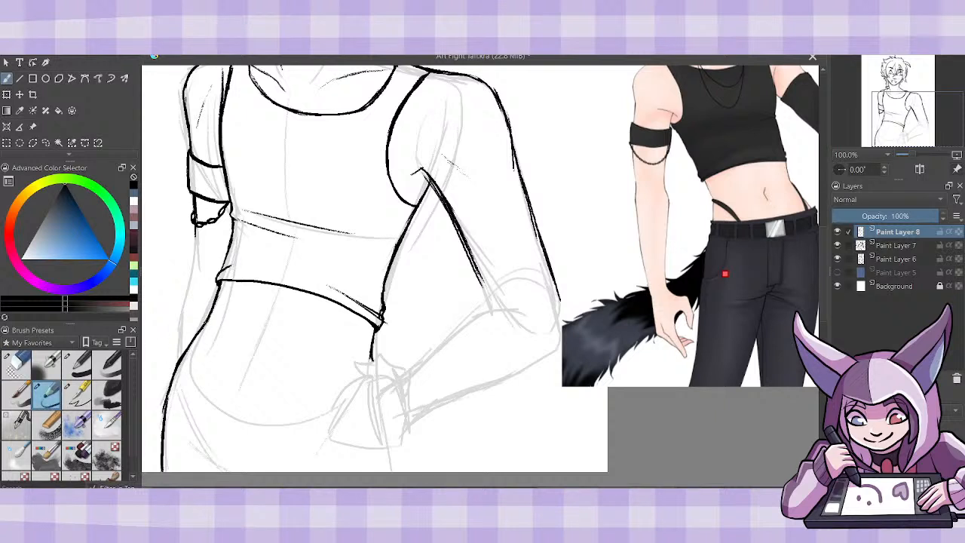
- Draw the belt's curved upper and lower edges across the hips, from the left hip contour to the hand
key("ctrl+minus")
key("ctrl+minus")
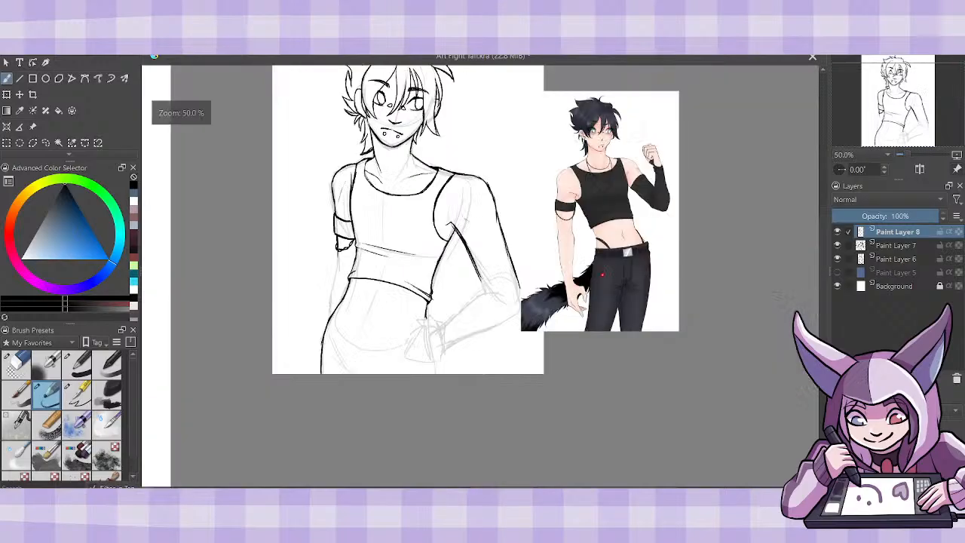
key("ctrl+plus")
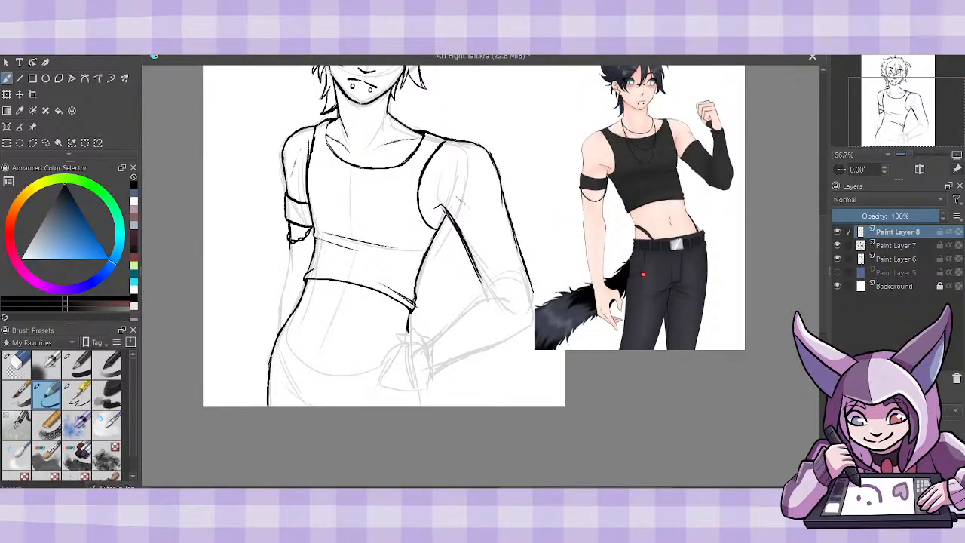
scroll(824, 287, "down", 1)
key("ctrl+plus")
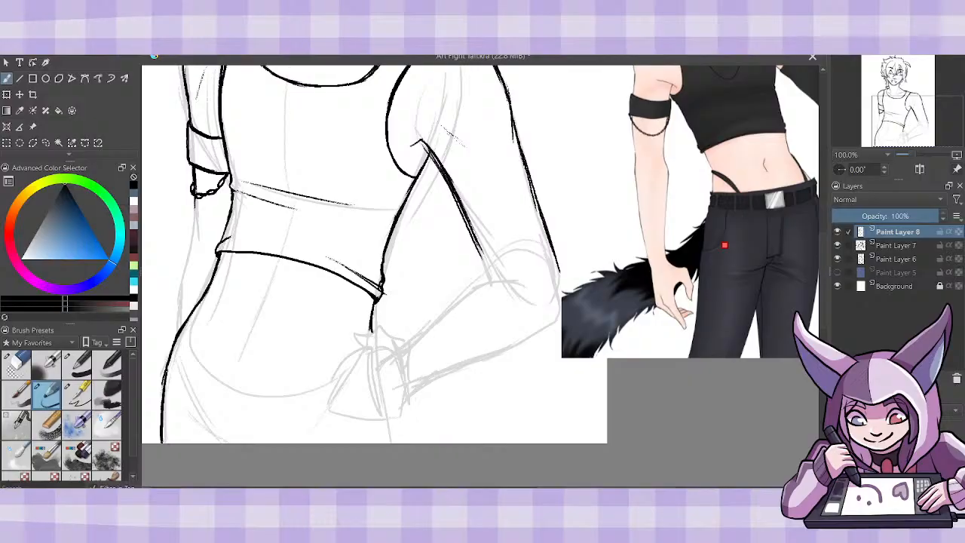
mouse_move(186, 324)
left_mouse_down()
mouse_move(244, 364)
mouse_move(287, 374)
left_mouse_up()
left_click_drag(216, 351, 322, 377)
left_click_drag(257, 373, 334, 376)
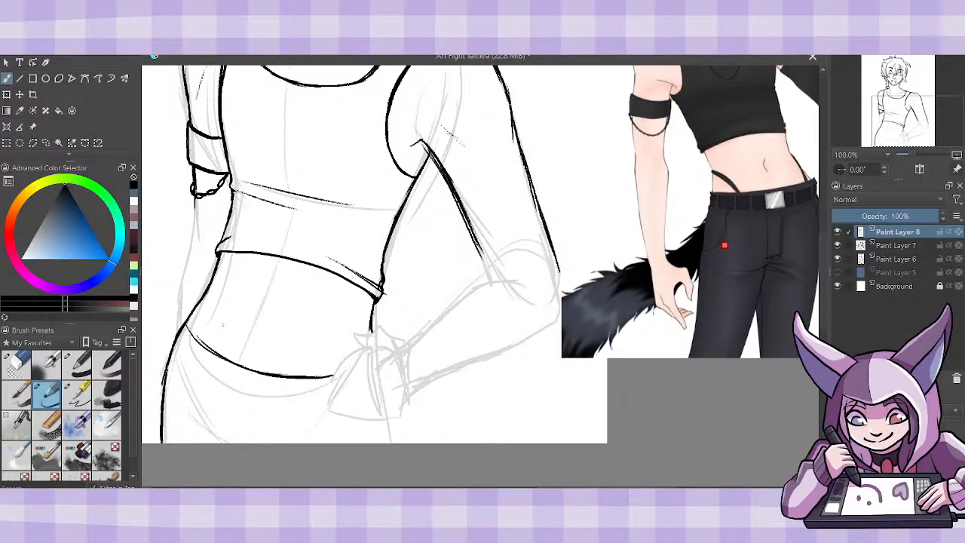
mouse_move(174, 353)
left_mouse_down()
mouse_move(261, 399)
mouse_move(332, 402)
left_mouse_up()
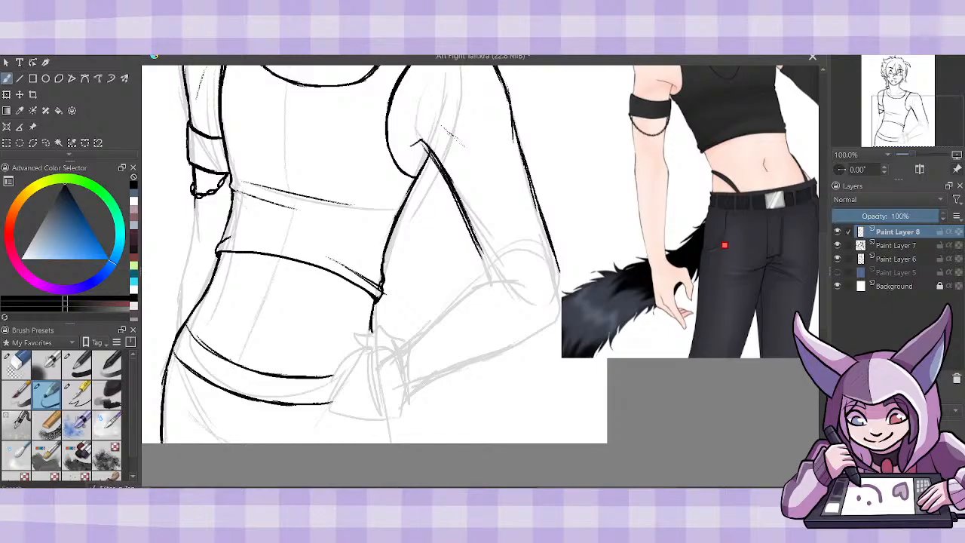
- Draw a rectangular buckle on the belt, clean up its edges with the eraser, and return to the sketch brush
mouse_move(230, 360)
left_mouse_down()
mouse_move(225, 388)
mouse_move(261, 401)
mouse_move(268, 372)
mouse_move(235, 363)
left_mouse_up()
left_click(18, 365)
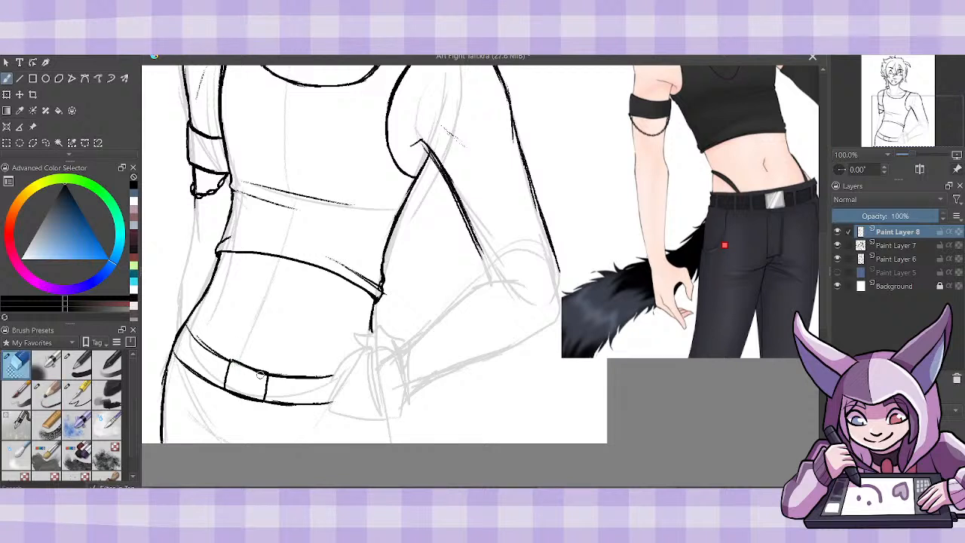
mouse_move(260, 374)
left_mouse_down()
mouse_move(248, 369)
mouse_move(258, 371)
left_mouse_up()
left_click(47, 392)
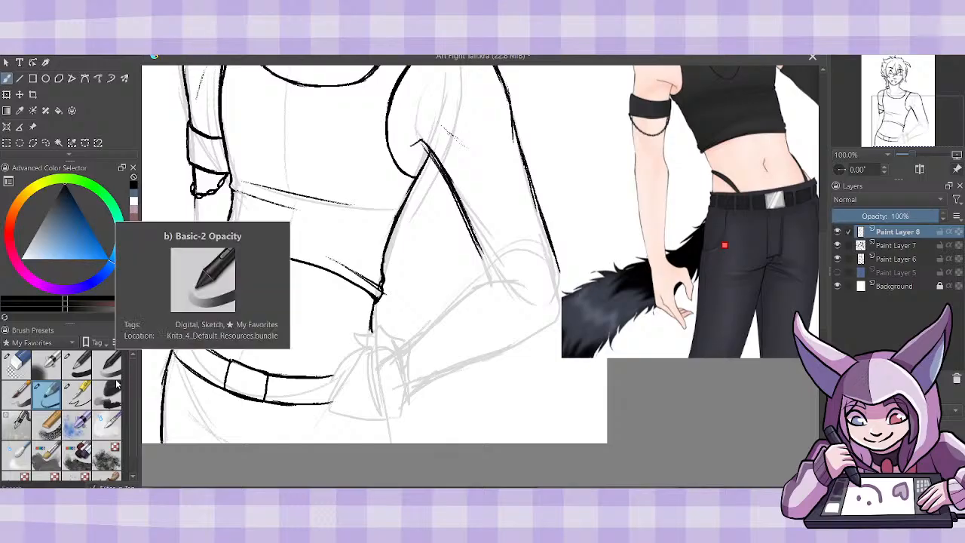
- Draw two vertical fly lines below the buckle and add slanted crease strokes across the front of the trousers
left_click_drag(231, 390, 236, 443)
left_click_drag(262, 402, 268, 443)
left_click_drag(184, 394, 279, 431)
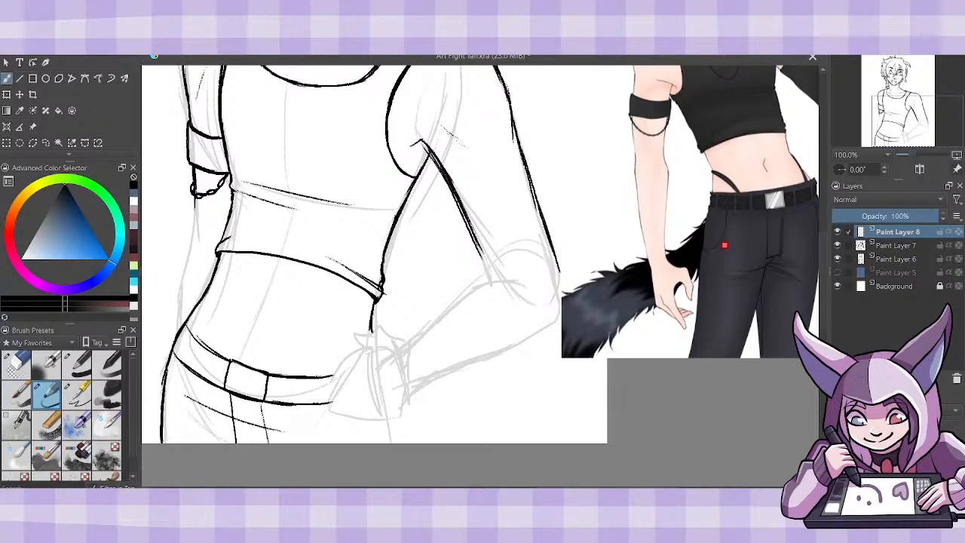
left_click_drag(205, 431, 270, 440)
- Draw a belt loop on each side of the buckle, erase the belt lines inside the loops, and return to the sketch brush
mouse_move(303, 379)
left_mouse_down()
mouse_move(302, 410)
mouse_move(311, 400)
left_mouse_up()
mouse_move(208, 347)
left_mouse_down()
mouse_move(204, 379)
mouse_move(193, 373)
left_mouse_up()
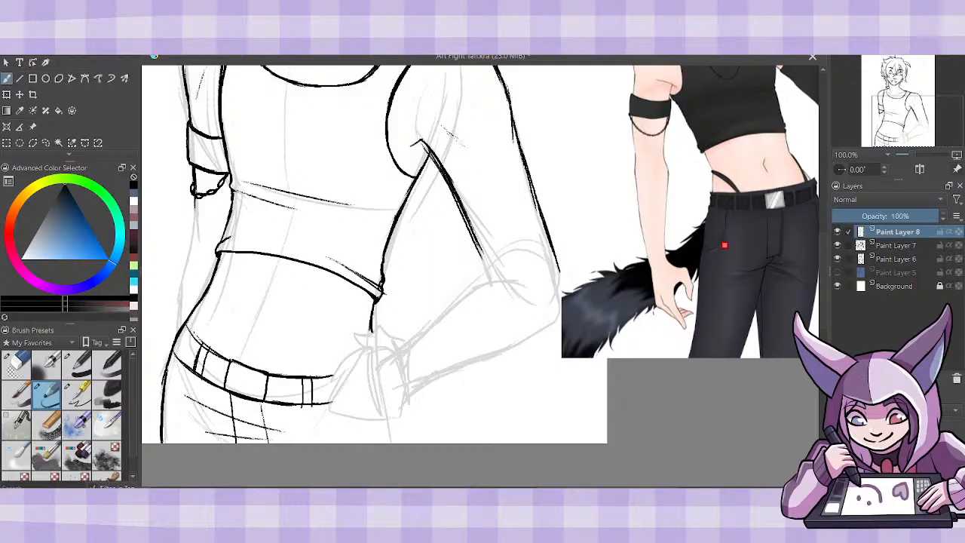
mouse_move(193, 331)
left_mouse_down()
mouse_move(178, 362)
mouse_move(194, 357)
left_mouse_up()
left_click(19, 363)
mouse_move(183, 365)
left_mouse_down()
mouse_move(190, 332)
mouse_move(205, 346)
mouse_move(197, 374)
left_mouse_up()
mouse_move(309, 400)
left_mouse_down()
mouse_move(306, 374)
mouse_move(307, 412)
left_mouse_up()
left_click_drag(307, 377, 307, 404)
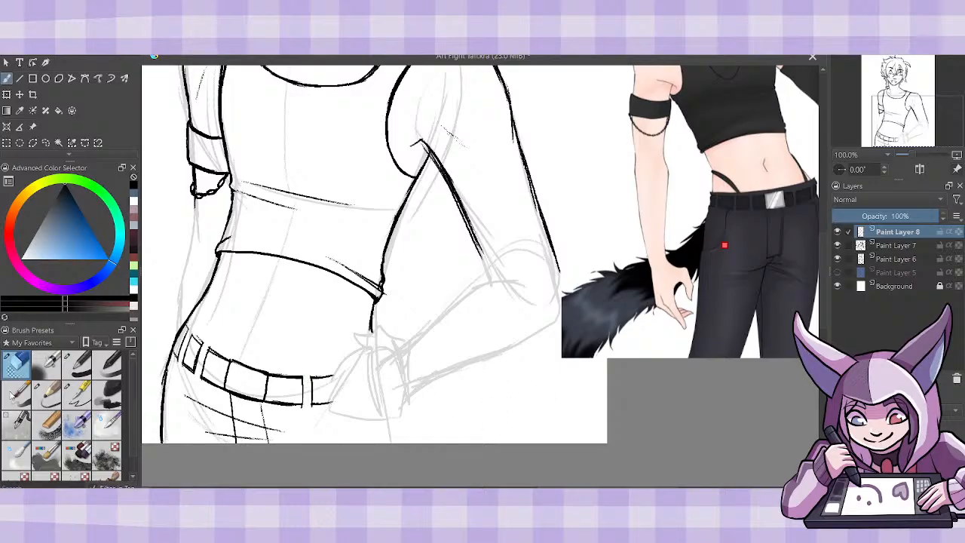
left_click(46, 392)
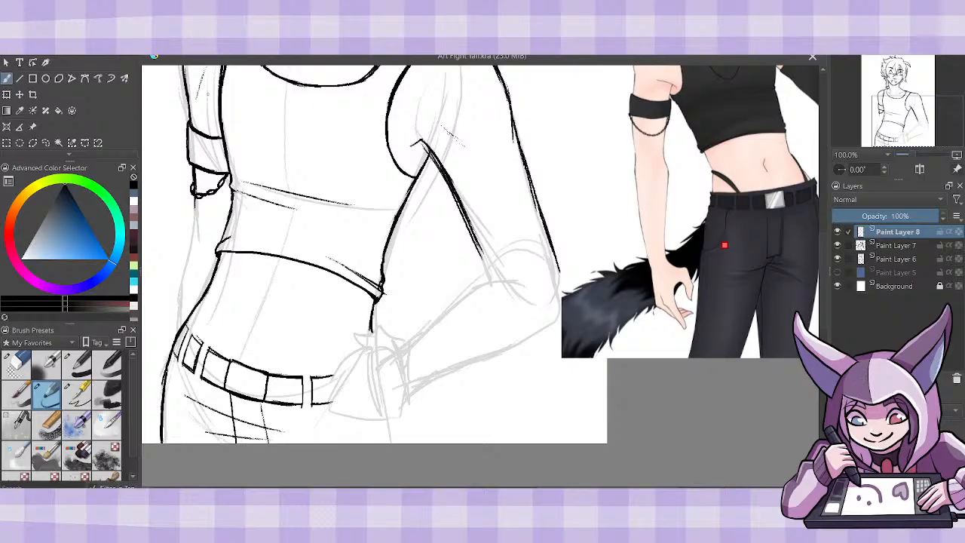
- Draw the trousers' waistband edge above the belt, erase its overlap at the left hip, and return to the sketch brush
mouse_move(186, 314)
left_mouse_down()
mouse_move(234, 353)
mouse_move(274, 367)
mouse_move(343, 364)
left_mouse_up()
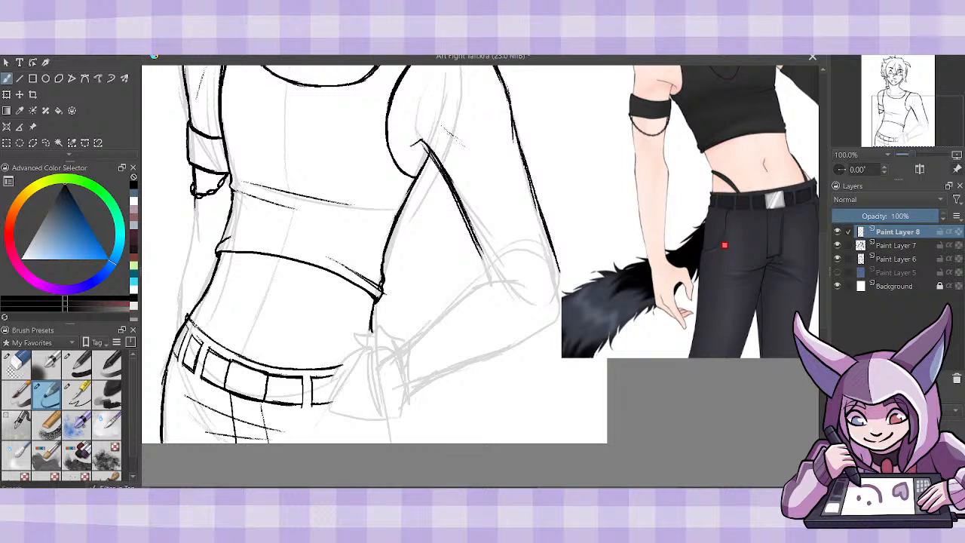
left_click(18, 364)
left_click_drag(185, 316, 215, 342)
left_click(48, 393)
- Draw two trouser lines below the hand down to the canvas edge, and outline the left forearm beneath the armband chain
left_click_drag(341, 415, 342, 443)
mouse_move(393, 419)
left_mouse_down()
mouse_move(394, 442)
mouse_move(395, 434)
left_mouse_up()
left_click_drag(178, 335, 195, 197)
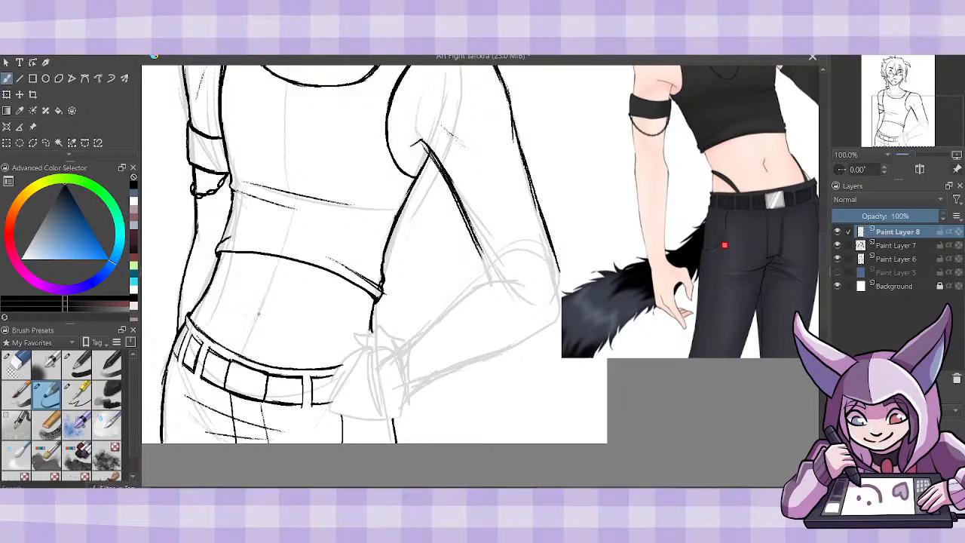
- Draw the navel and the dark underwear straps rising above the waistband on both hips, filling the straps with shading strokes
mouse_move(264, 304)
left_mouse_down()
mouse_move(254, 318)
mouse_move(260, 310)
left_mouse_up()
left_click_drag(210, 279, 200, 331)
mouse_move(210, 286)
left_mouse_down()
mouse_move(201, 333)
mouse_move(202, 309)
left_mouse_up()
left_click_drag(311, 367, 364, 326)
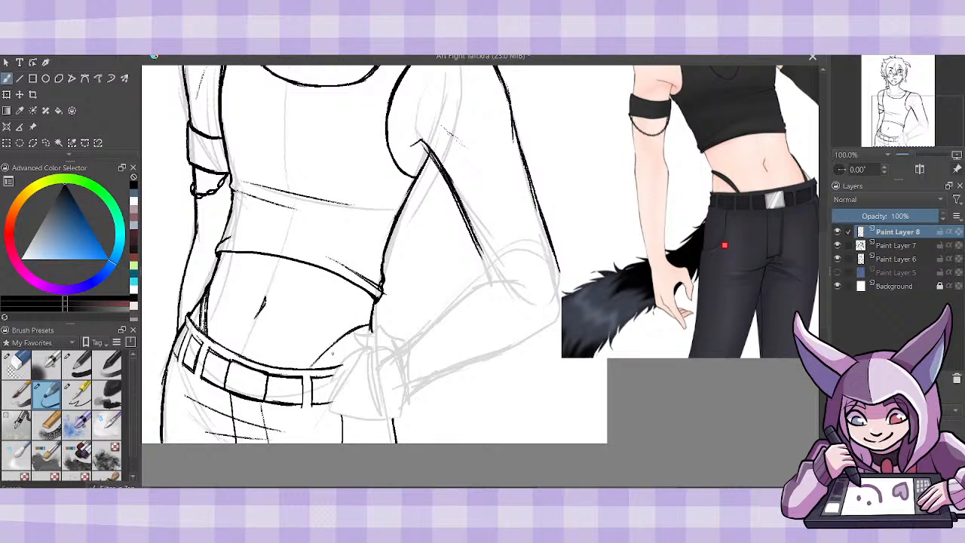
left_click_drag(318, 369, 374, 327)
left_click_drag(309, 369, 369, 327)
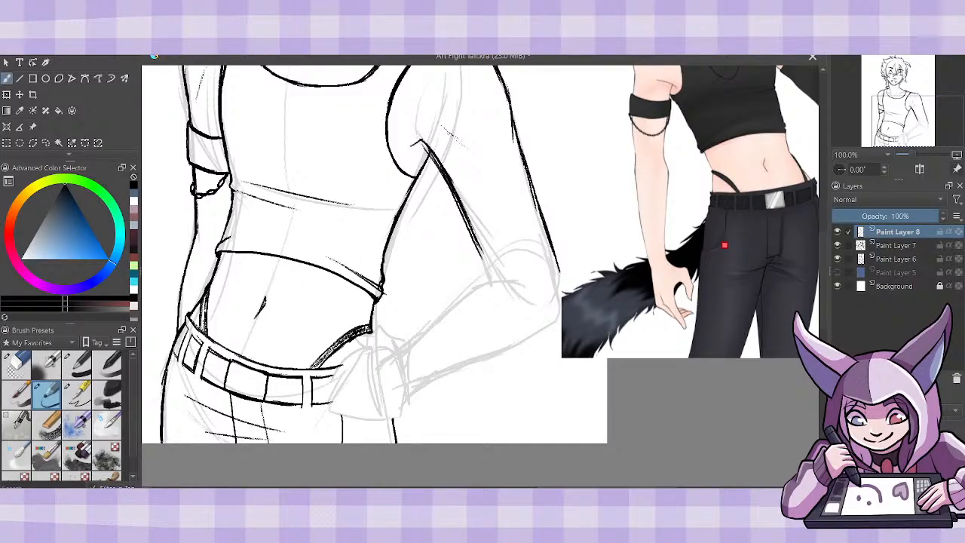
left_click_drag(202, 332, 207, 296)
- Merge Paint Layer 8 down, and clean up the bent arm's inner contour by thinning it with the eraser and redrawing its lower end
scroll(821, 293, "up", 2)
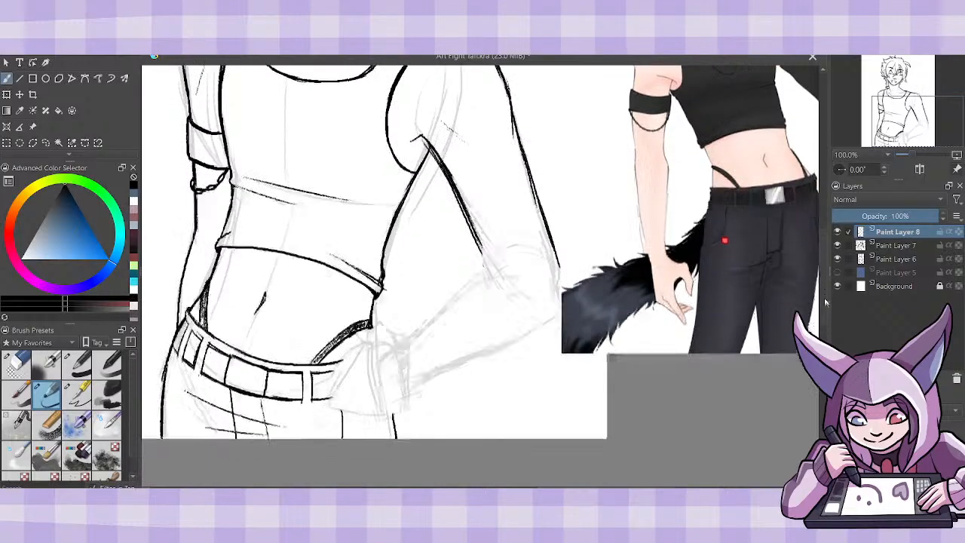
left_click(15, 367)
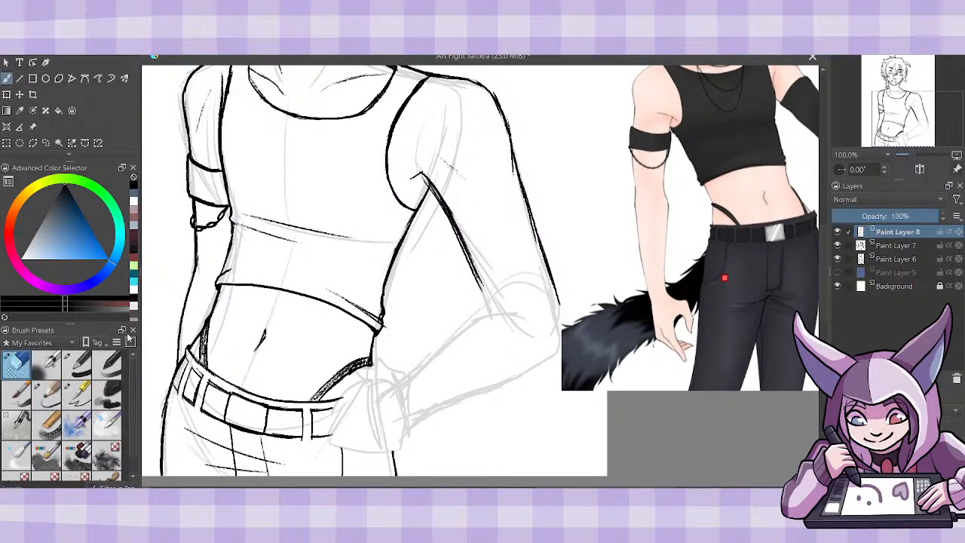
key("ctrl+e")
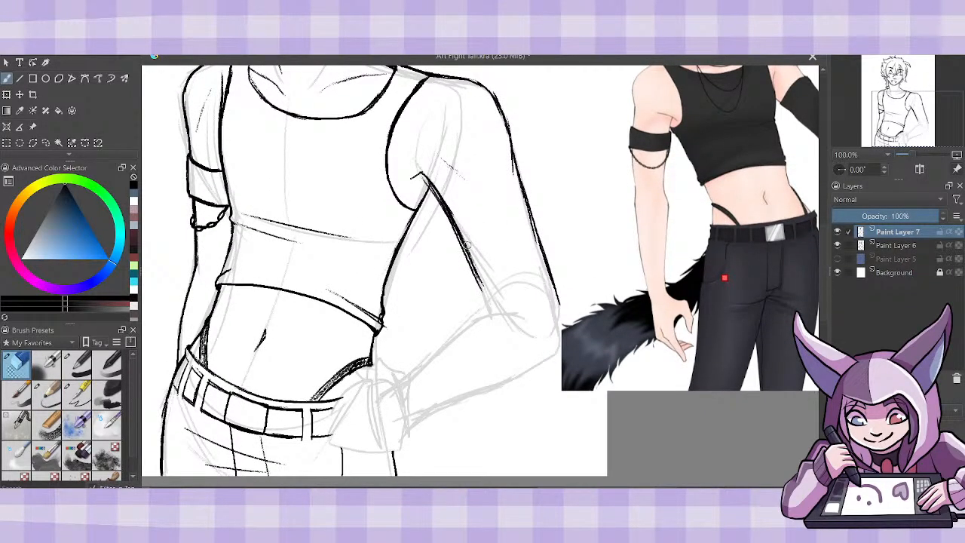
left_click_drag(450, 211, 478, 267)
left_click_drag(446, 212, 479, 290)
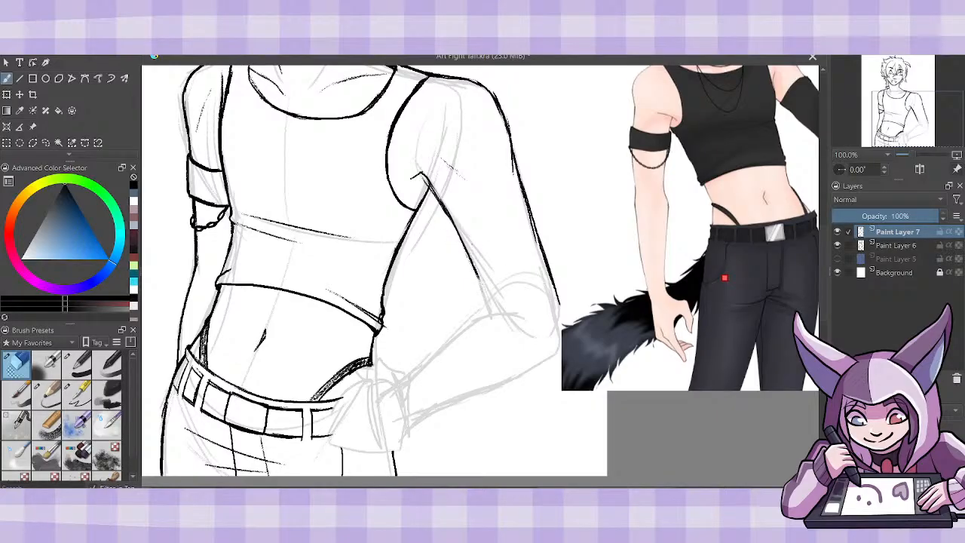
left_click(47, 392)
left_click_drag(455, 227, 484, 302)
- Add a new paint layer on top, lower Paint Layer 7's opacity to fade the sketch, and make the new layer active
key("Insert")
left_click(891, 243)
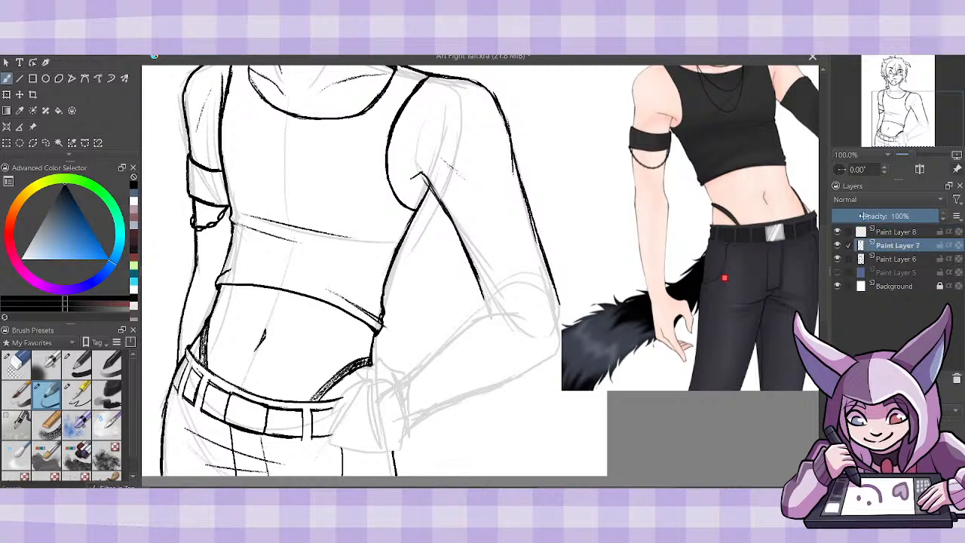
left_click(869, 216)
left_click(893, 232)
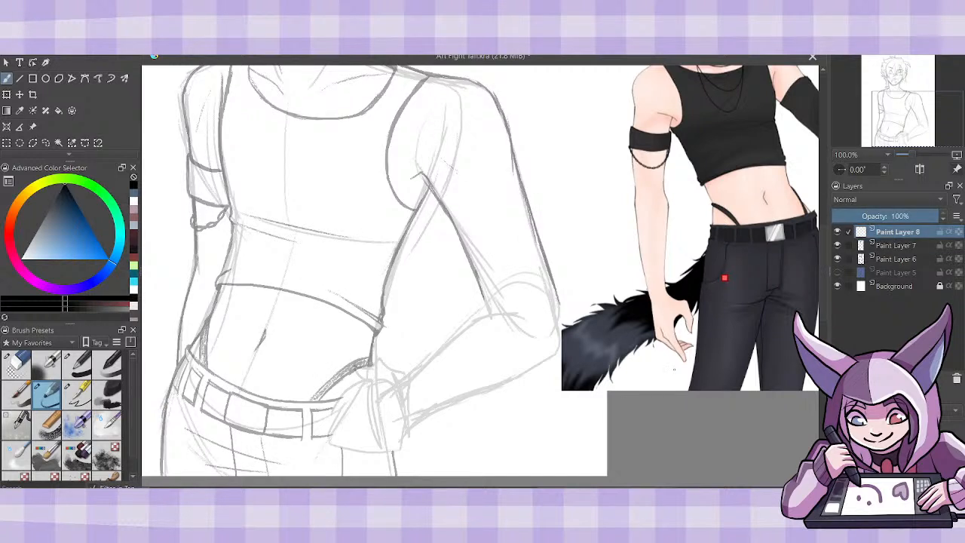
scroll(820, 282, "down", 1)
scroll(821, 287, "down", 1)
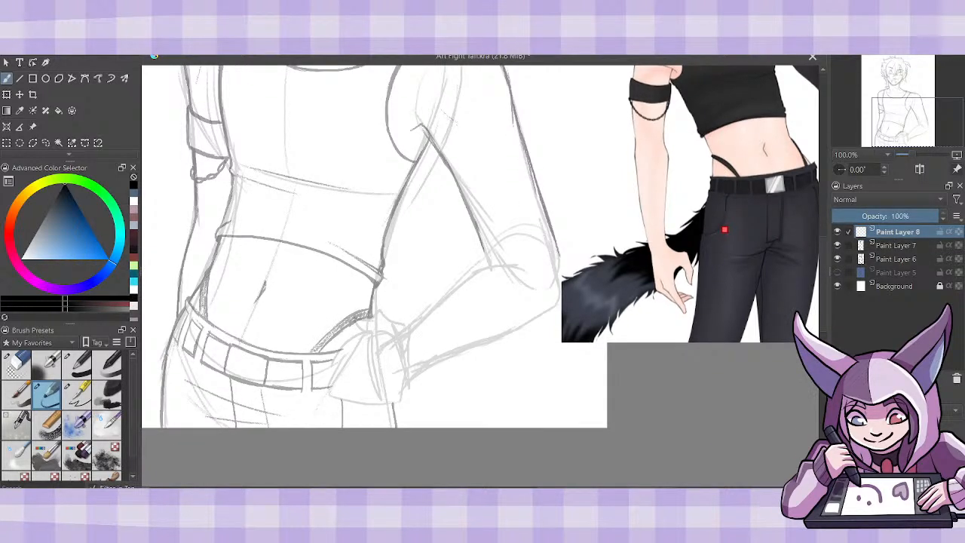
mouse_move(402, 333)
left_mouse_down()
mouse_move(370, 295)
mouse_move(367, 337)
left_mouse_up()
key("ctrl+z")
key("ctrl+z")
key("ctrl+z")
key("ctrl+z")
key("ctrl+z")
- Draw the hand resting on the hip, with its fingers, knuckles, thumb and the outer edge toward the wrist
mouse_move(366, 351)
left_mouse_down()
mouse_move(379, 347)
mouse_move(356, 336)
mouse_move(332, 365)
mouse_move(377, 353)
mouse_move(329, 378)
mouse_move(336, 385)
mouse_move(386, 364)
mouse_move(380, 389)
mouse_move(361, 378)
mouse_move(338, 399)
mouse_move(385, 387)
mouse_move(381, 399)
mouse_move(376, 386)
mouse_move(352, 410)
mouse_move(392, 399)
left_mouse_up()
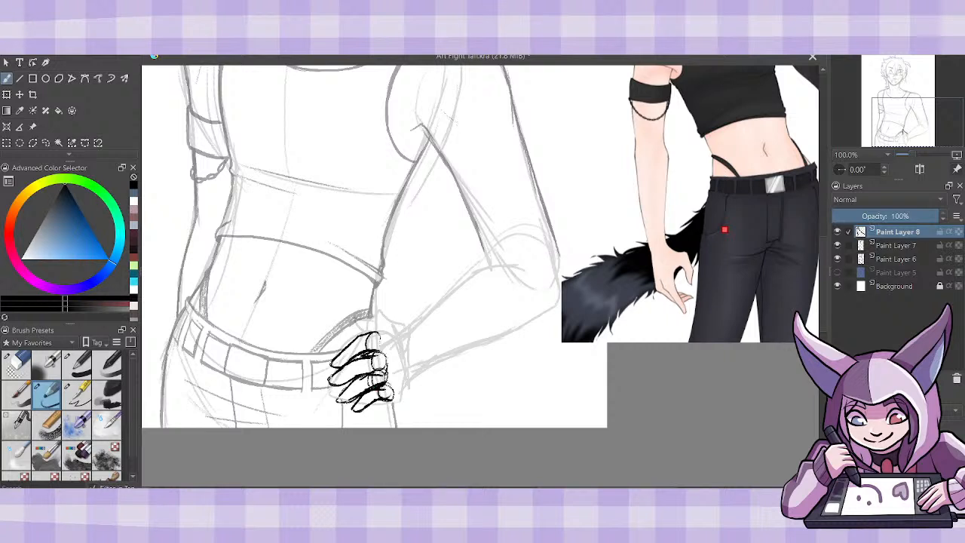
left_click_drag(376, 339, 396, 344)
mouse_move(391, 400)
left_mouse_down()
mouse_move(415, 375)
mouse_move(373, 315)
mouse_move(375, 336)
mouse_move(367, 331)
left_mouse_up()
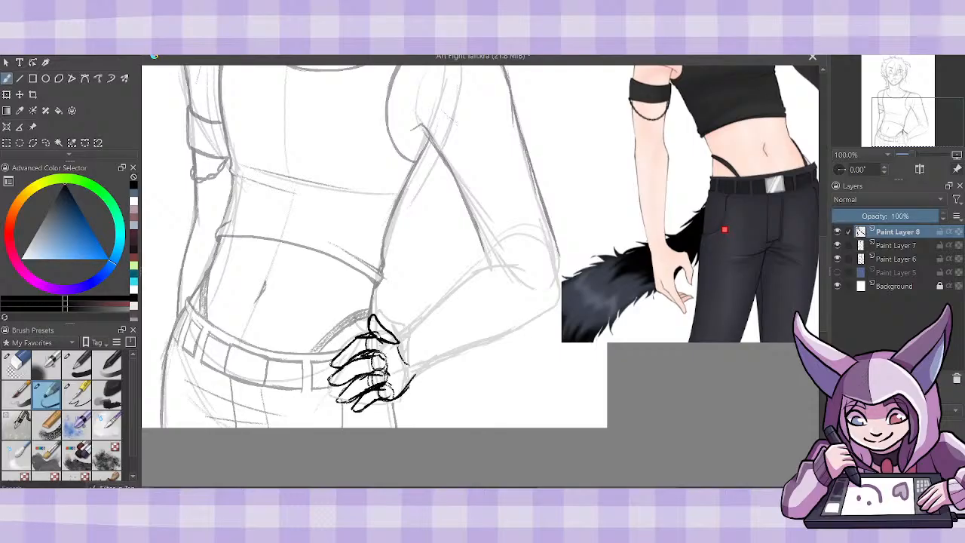
- Transform the hand sketch, stretching it sideways farther over the belt, and return to the brush tool
left_click(6, 95)
left_click_drag(328, 362, 311, 362)
mouse_move(447, 389)
left_mouse_down()
mouse_move(405, 389)
mouse_move(447, 391)
left_mouse_up()
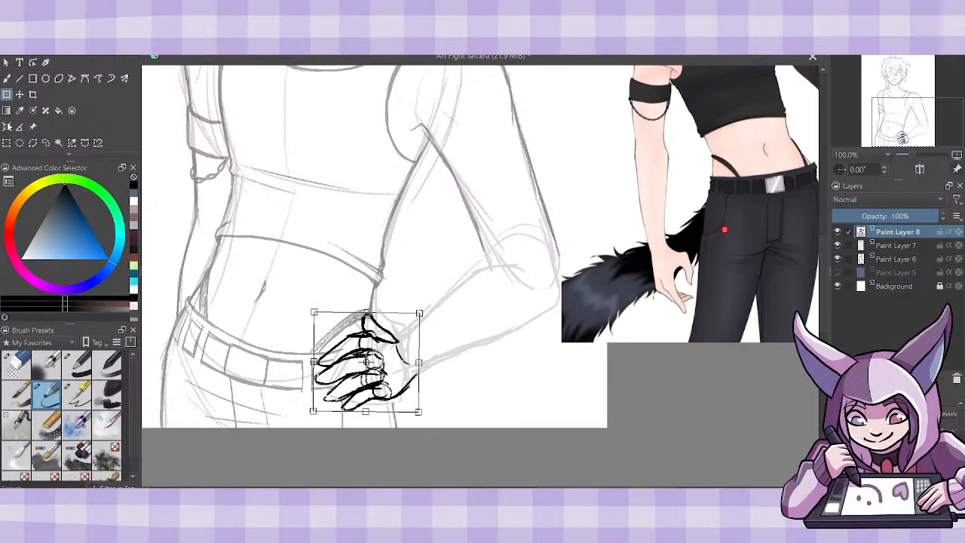
left_click(7, 78)
- Erase the construction lines around the hand's knuckles, and redraw the knuckle and thumb lines with the sketch brush
left_click(16, 364)
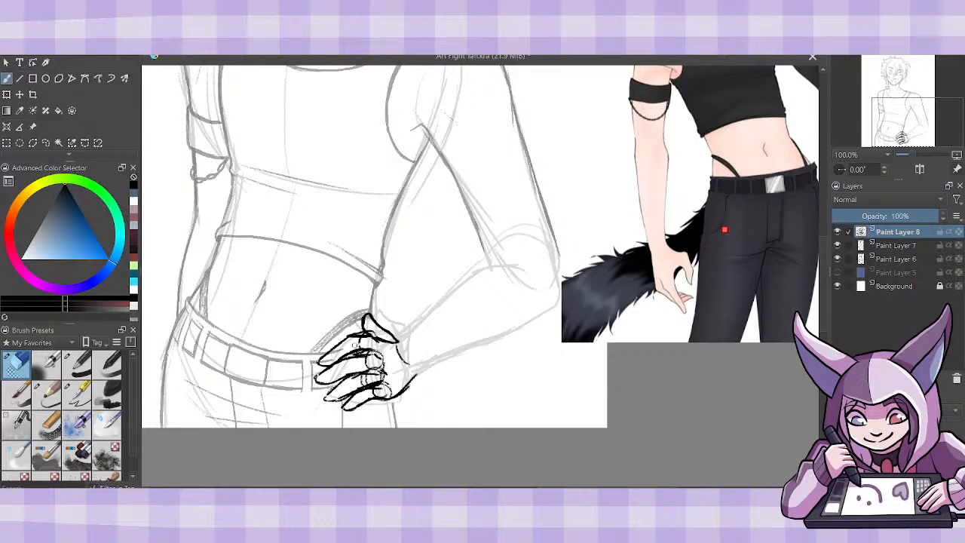
mouse_move(367, 328)
left_mouse_down()
mouse_move(387, 344)
mouse_move(341, 356)
mouse_move(370, 350)
mouse_move(369, 369)
mouse_move(381, 369)
mouse_move(360, 377)
mouse_move(384, 391)
mouse_move(372, 367)
mouse_move(381, 367)
mouse_move(376, 352)
mouse_move(355, 349)
mouse_move(372, 347)
mouse_move(357, 348)
mouse_move(374, 356)
left_mouse_up()
left_click(50, 396)
left_click(13, 366)
left_click(47, 393)
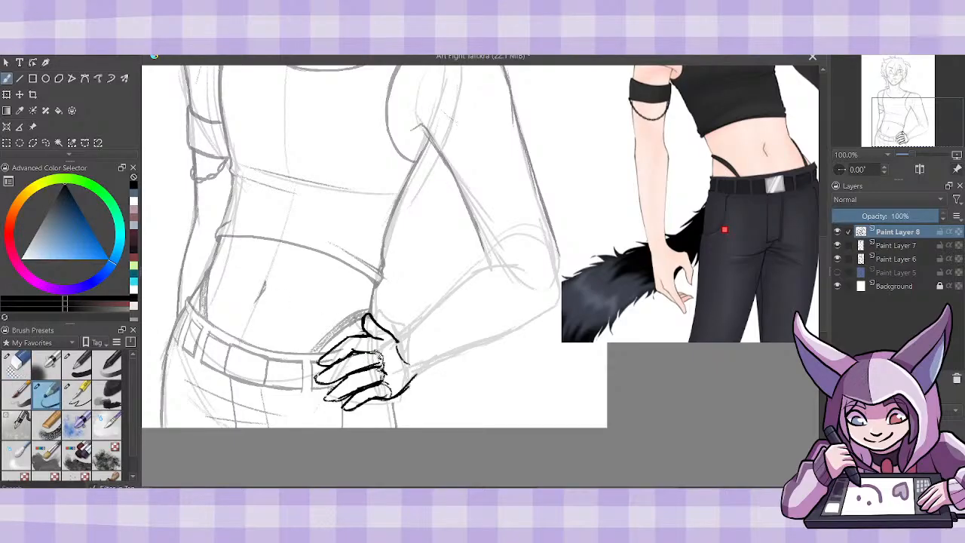
mouse_move(371, 354)
left_mouse_down()
mouse_move(382, 335)
mouse_move(392, 338)
left_mouse_up()
left_click_drag(373, 335, 392, 340)
- Move the reference image lower beside the canvas and undo the stray stroke made near it
scroll(480, 276, "right", 2)
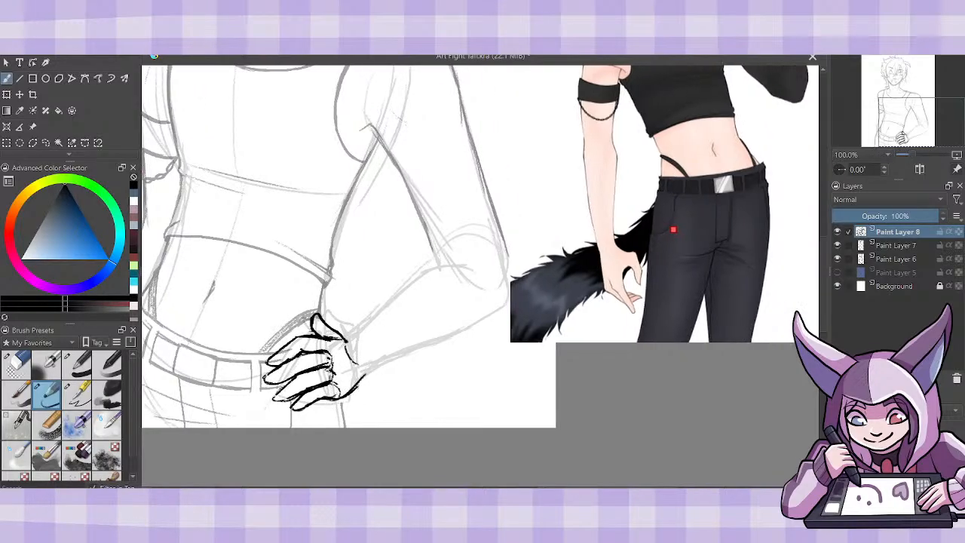
key("ctrl+minus")
key("ctrl+minus")
key("ctrl+minus")
key("ctrl+minus")
key("ctrl+minus")
key("ctrl+plus")
key("ctrl+plus")
key("ctrl+plus")
key("ctrl+plus")
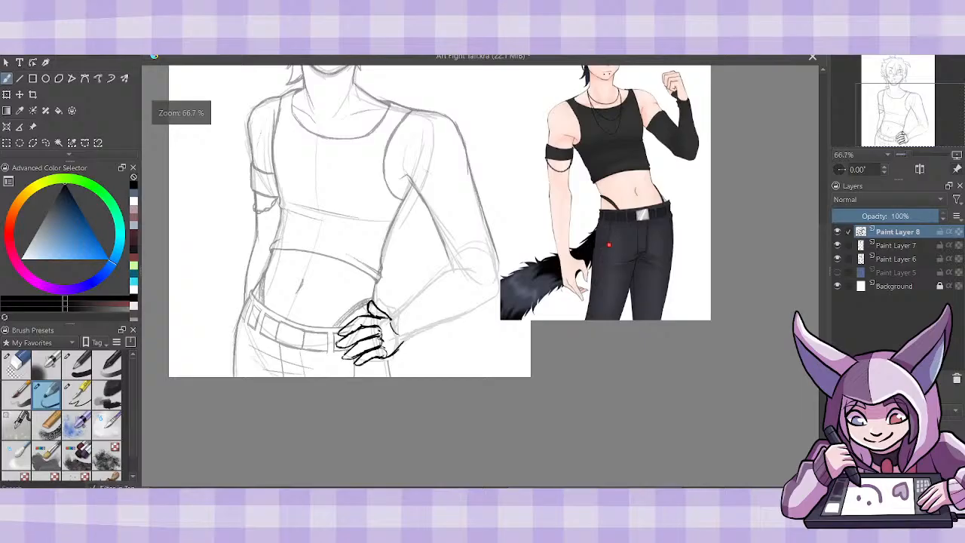
key("ctrl+t")
left_click_drag(641, 283, 644, 368)
key("b")
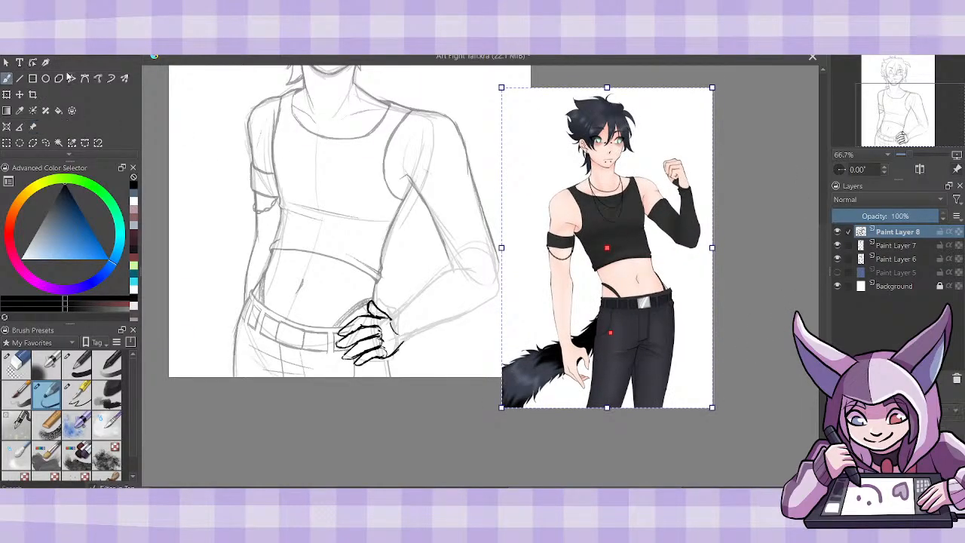
left_click_drag(501, 359, 424, 369)
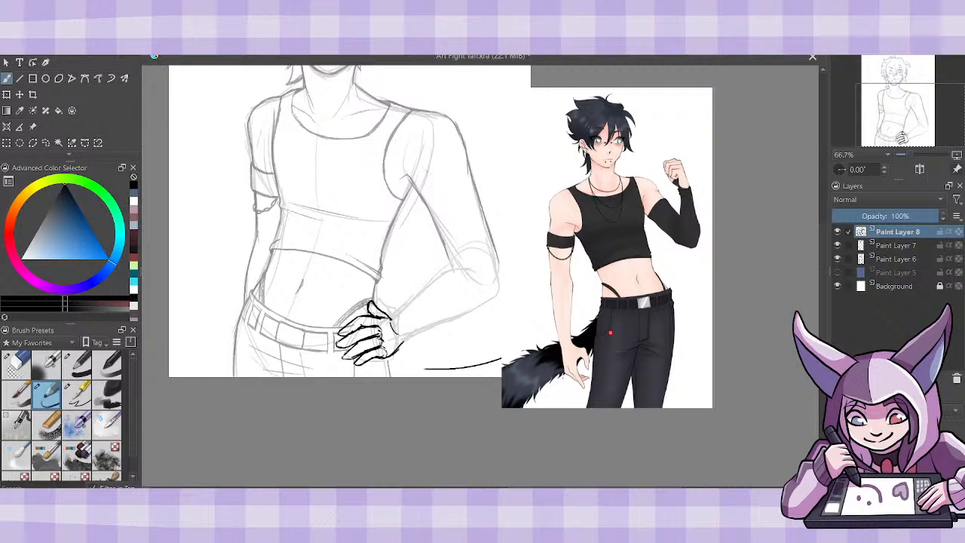
key("ctrl+z")
- Move the reference image to the left of the bent arm, enlarge it, and return to the brush tool
left_click(32, 126)
mouse_move(655, 320)
left_mouse_down()
mouse_move(242, 427)
mouse_move(260, 430)
left_mouse_up()
left_click_drag(318, 197, 404, 66)
left_click_drag(379, 219, 281, 314)
key("ctrl+plus")
key("ctrl+plus")
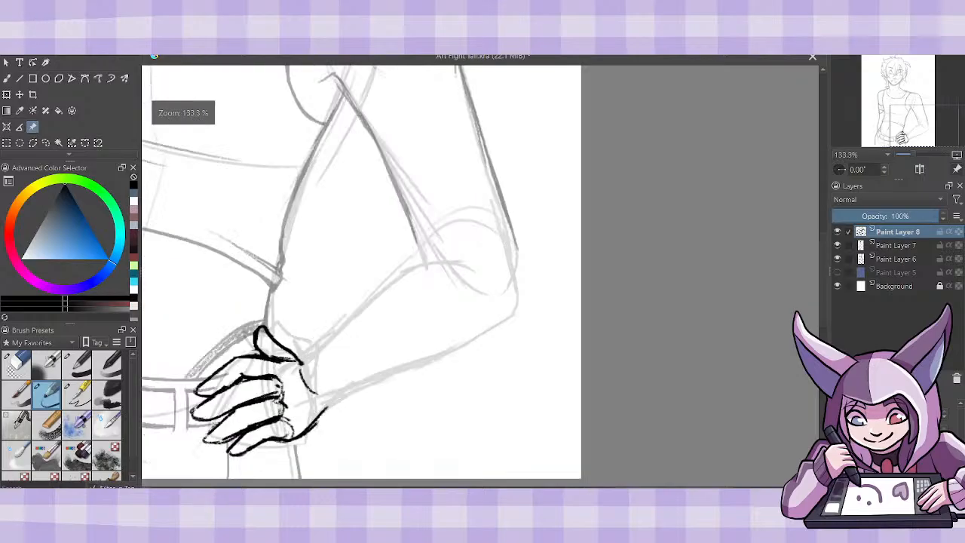
key("ctrl+minus")
key("ctrl+minus")
key("ctrl+plus")
left_click_drag(663, 489, 592, 489)
left_click(7, 78)
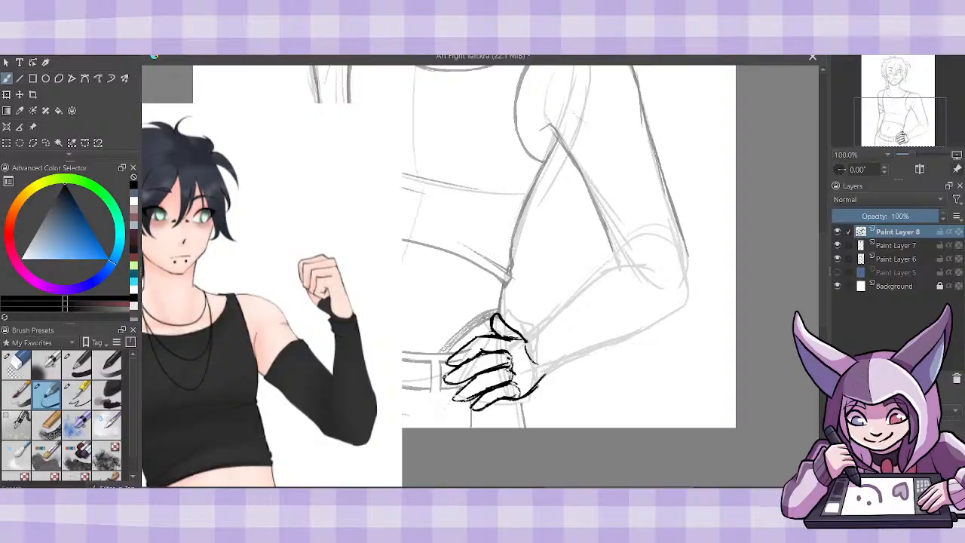
key("ctrl+plus")
key("ctrl+plus")
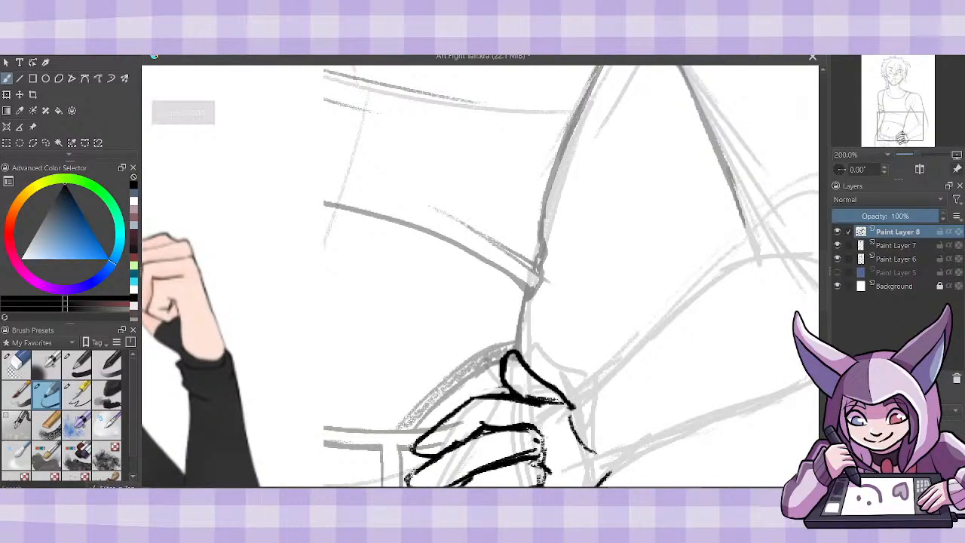
key("ctrl+minus")
key("ctrl+minus")
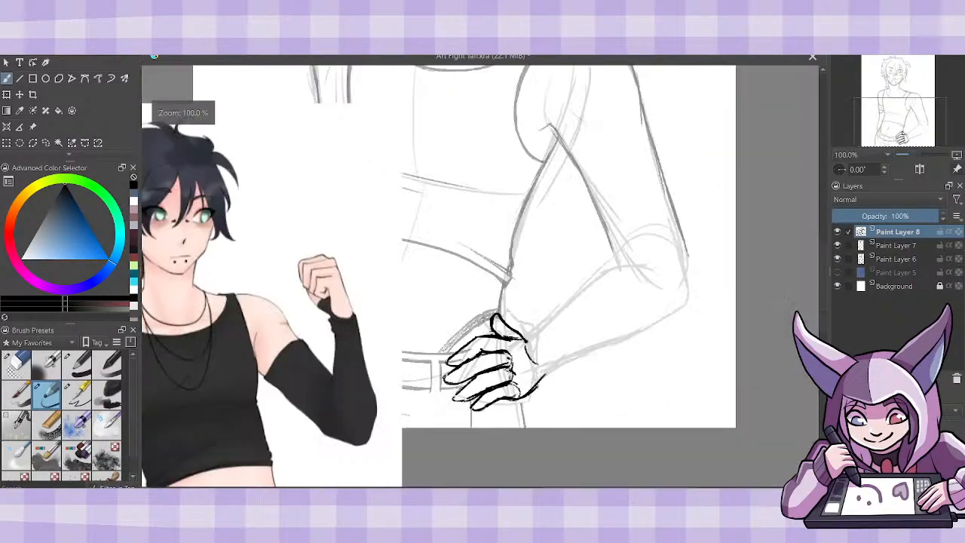
- Sketch the edge of the back of the hand and the sleeve's cuff line at the wrist
key("ctrl+plus")
key("ctrl+minus")
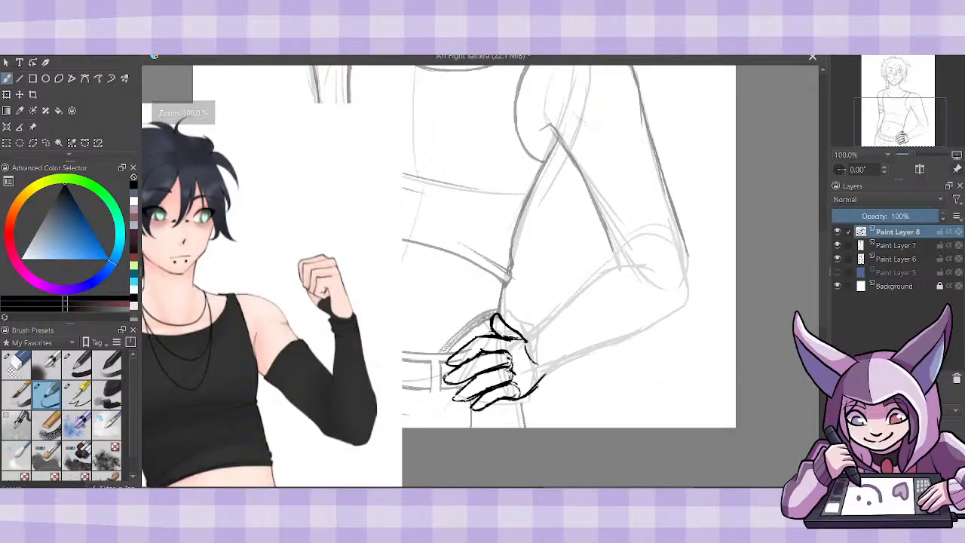
key("ctrl+plus")
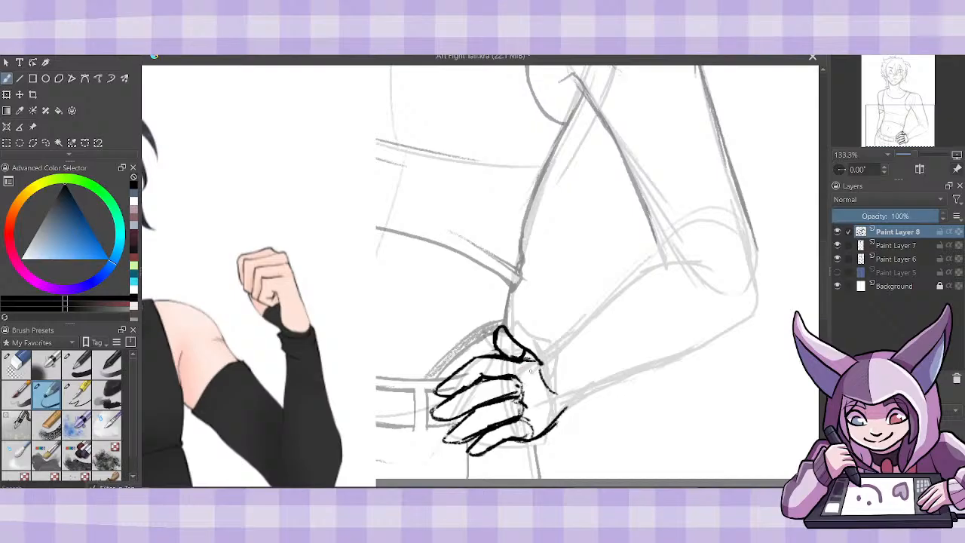
left_click_drag(540, 389, 550, 427)
mouse_move(544, 354)
left_mouse_down()
mouse_move(538, 348)
mouse_move(559, 339)
mouse_move(544, 380)
mouse_move(574, 409)
mouse_move(625, 375)
left_mouse_up()
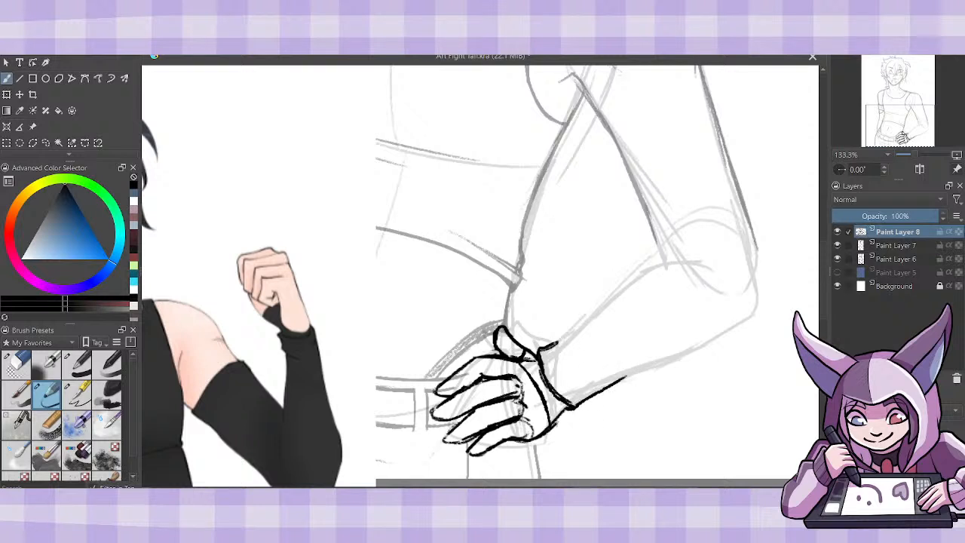
- Sketch the forearm's upper and lower contours from the wrist to the bent elbow, adding a fabric crease at the cuff
mouse_move(558, 343)
left_mouse_down()
mouse_move(595, 355)
mouse_move(582, 350)
left_mouse_up()
mouse_move(558, 344)
left_mouse_down()
mouse_move(592, 332)
mouse_move(622, 289)
mouse_move(659, 264)
mouse_move(721, 262)
left_mouse_up()
mouse_move(618, 387)
left_mouse_down()
mouse_move(722, 334)
mouse_move(758, 301)
mouse_move(753, 222)
left_mouse_up()
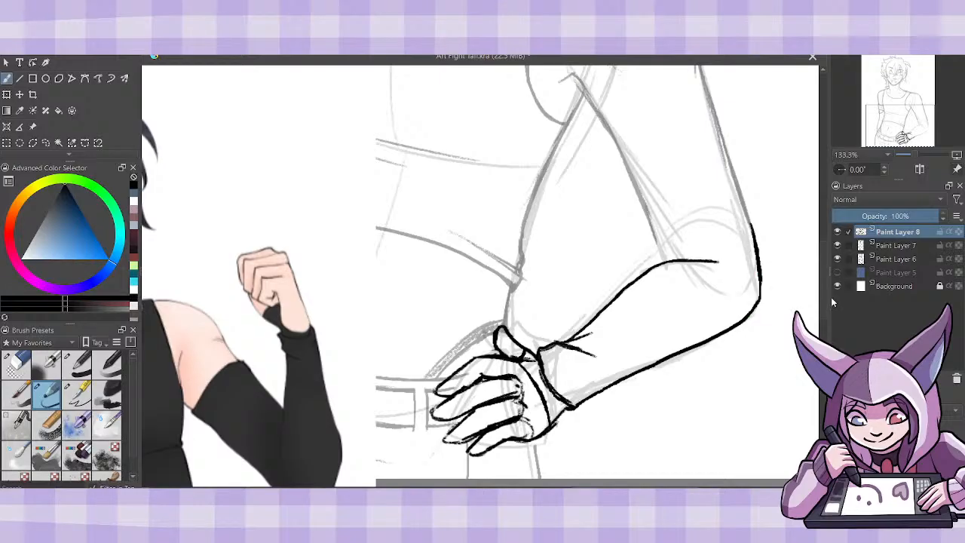
- Select Paint Layer 7 and raise its opacity to 100%
scroll(824, 313, "up", 5)
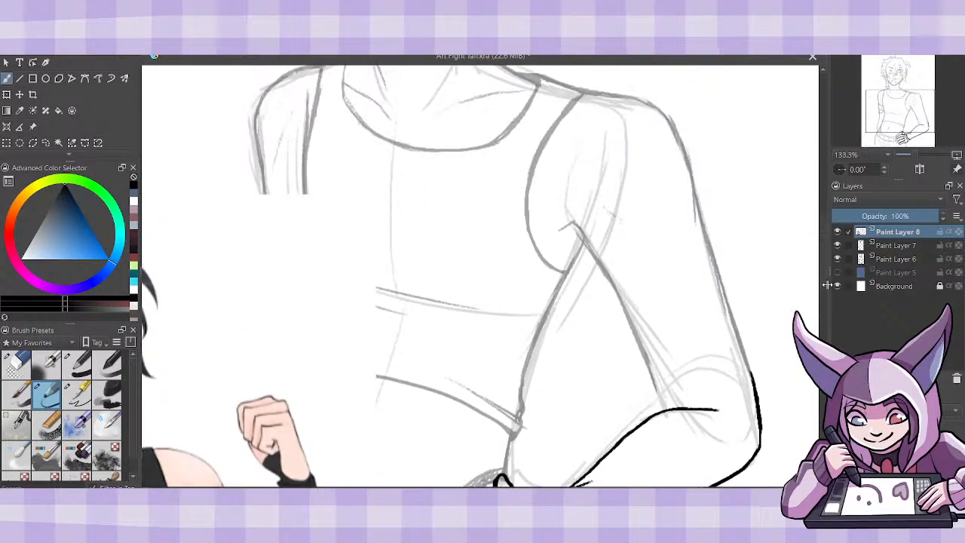
left_click(896, 245)
left_click_drag(905, 215, 943, 216)
scroll(826, 277, "down", 5)
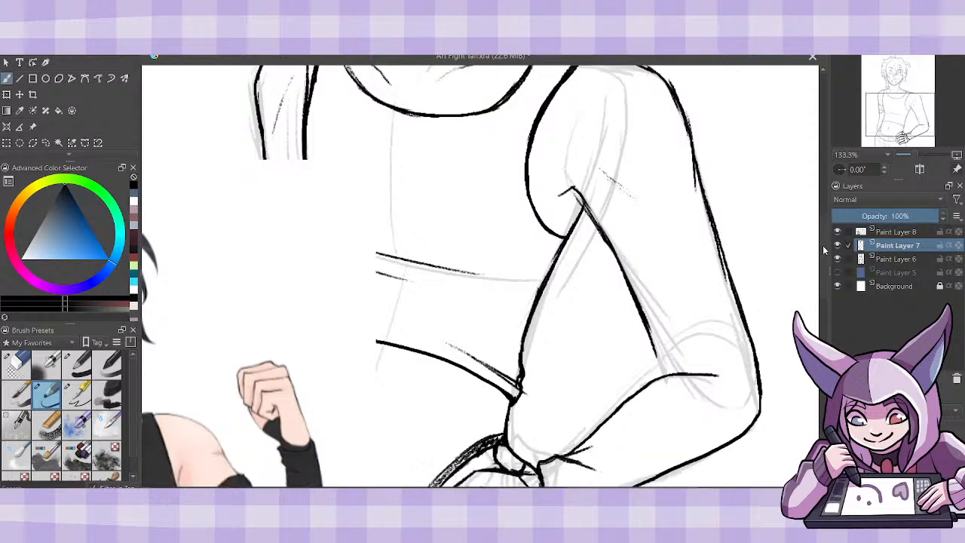
- Draw a darker line along the back of the hand, from the thumb toward the wrist, with the sketch brush
left_click(16, 364)
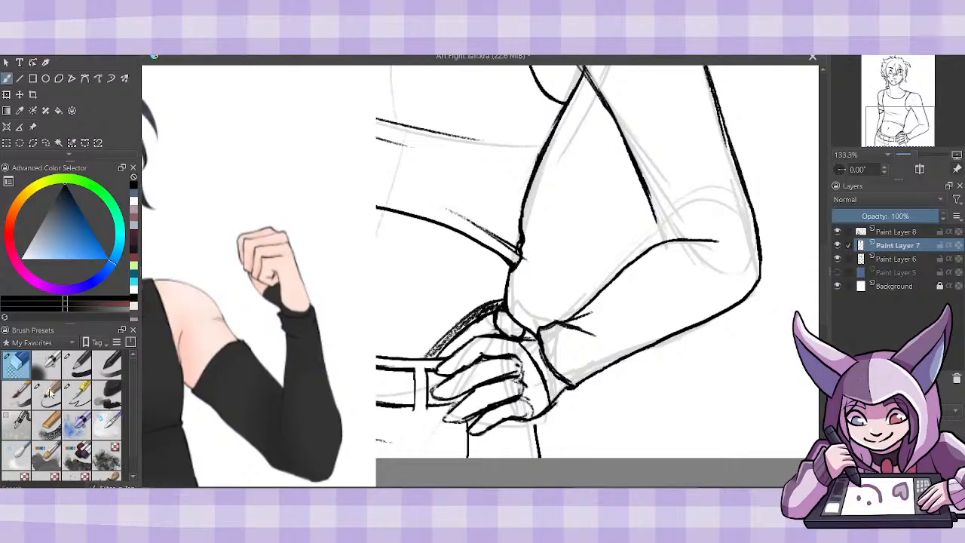
key("slash")
mouse_move(521, 339)
left_mouse_down()
mouse_move(542, 389)
mouse_move(533, 419)
mouse_move(567, 389)
left_mouse_up()
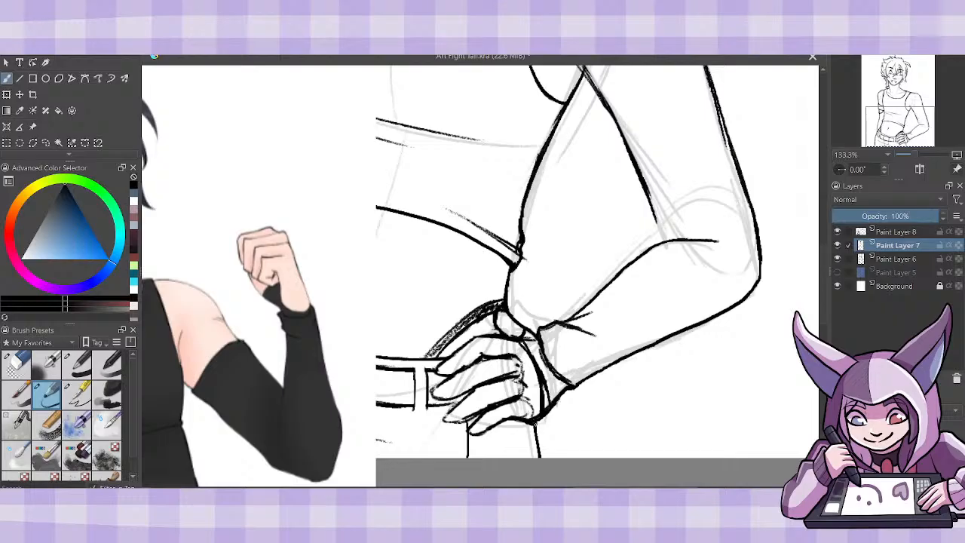
- Extend the inner elbow line and draw the arm sleeve's upper edge across the upper arm below the shoulder
key("ctrl+minus")
key("ctrl+minus")
key("ctrl+minus")
key("ctrl+minus")
key("ctrl+minus")
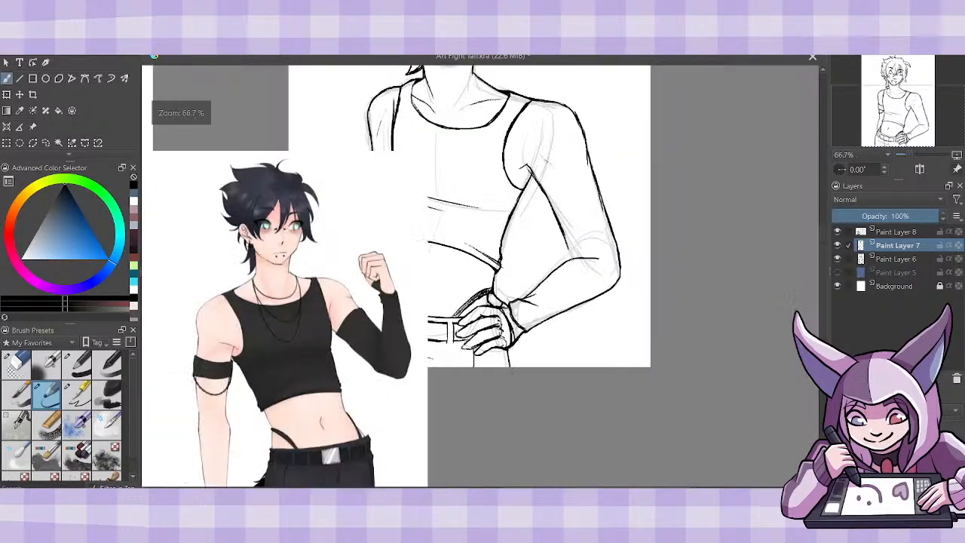
key("ctrl+plus")
key("ctrl+plus")
key("ctrl+plus")
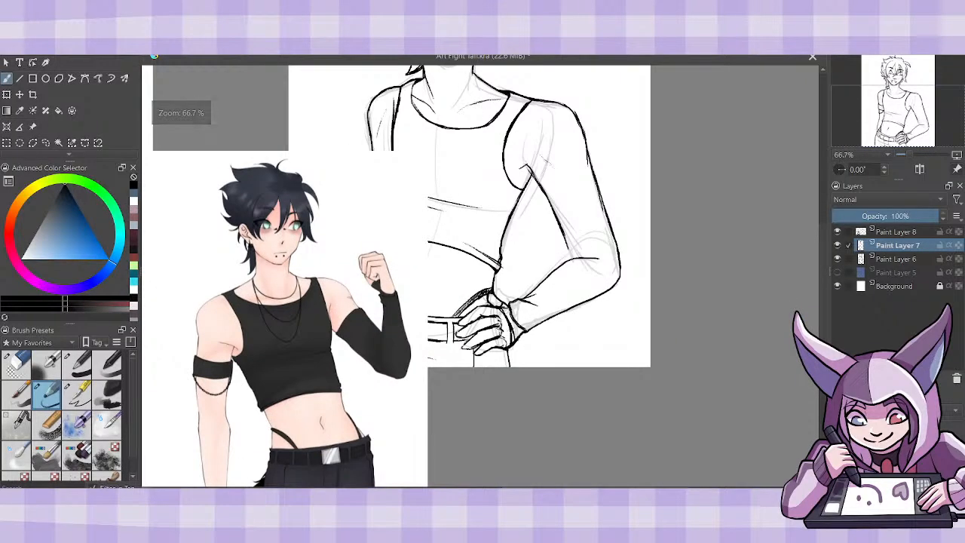
left_click_drag(821, 270, 821, 265)
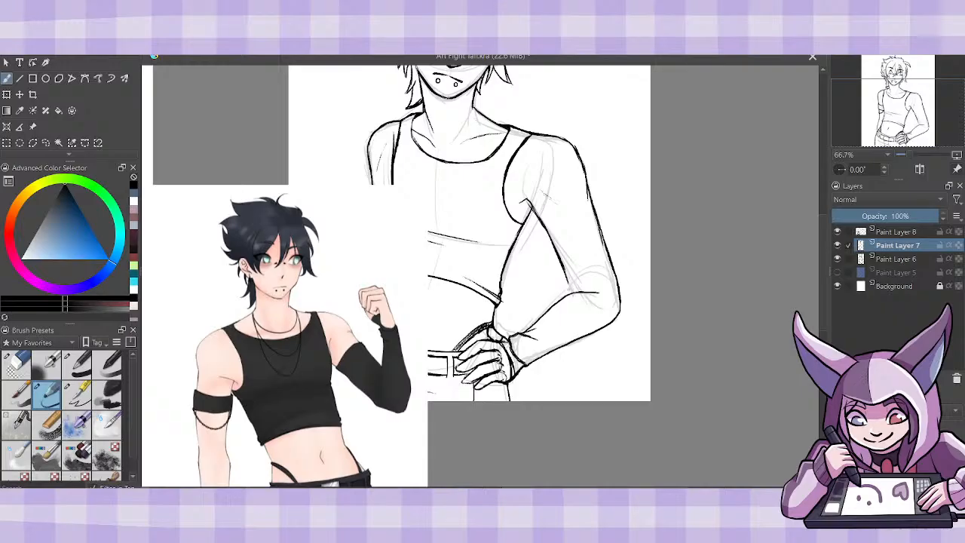
mouse_move(563, 268)
left_mouse_down()
mouse_move(569, 292)
mouse_move(603, 292)
left_mouse_up()
left_click_drag(540, 218, 535, 202)
key("ctrl+z")
mouse_move(543, 220)
left_mouse_down()
mouse_move(594, 202)
mouse_move(581, 209)
mouse_move(600, 224)
left_mouse_up()
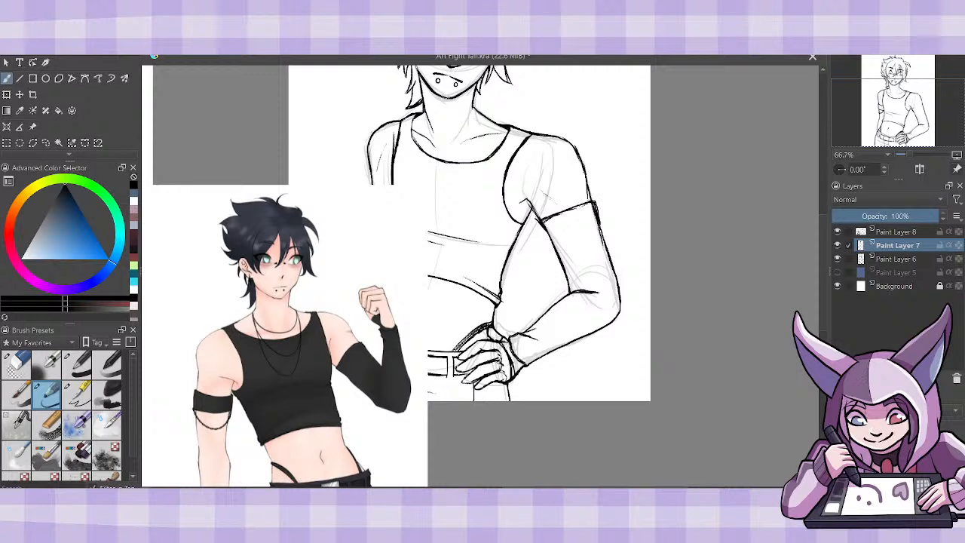
- Merge Paint Layer 8 down into Paint Layer 7 and return to the sketch brush
left_click(17, 363)
left_click(893, 232)
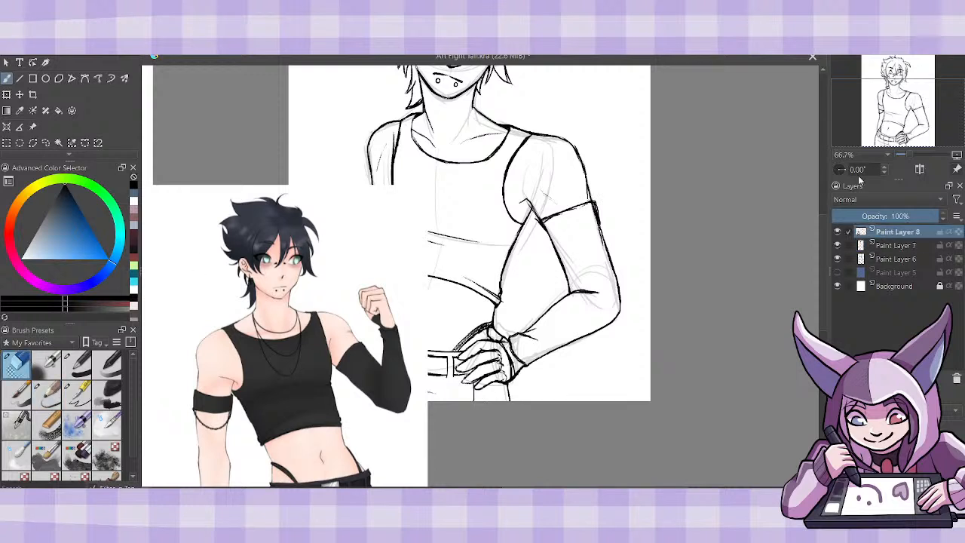
key("ctrl+e")
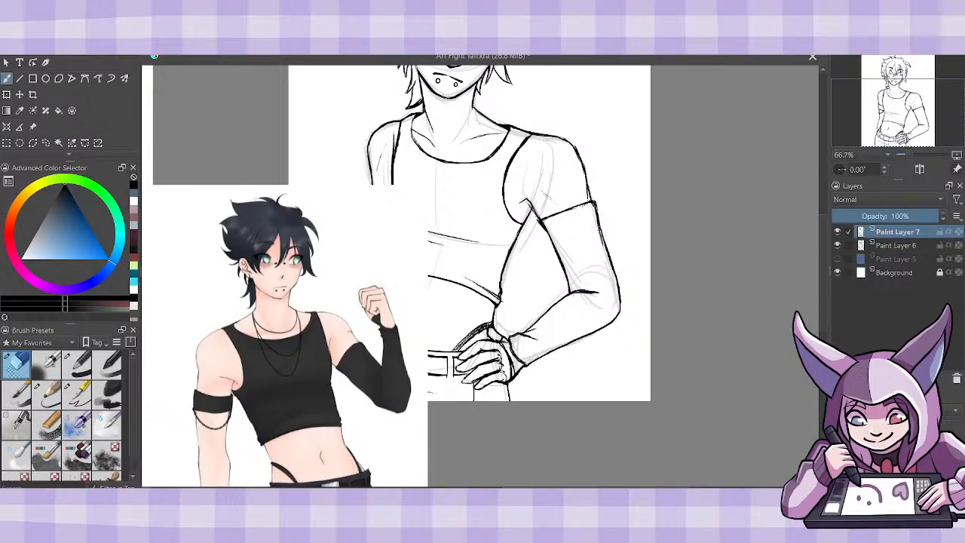
left_click(47, 393)
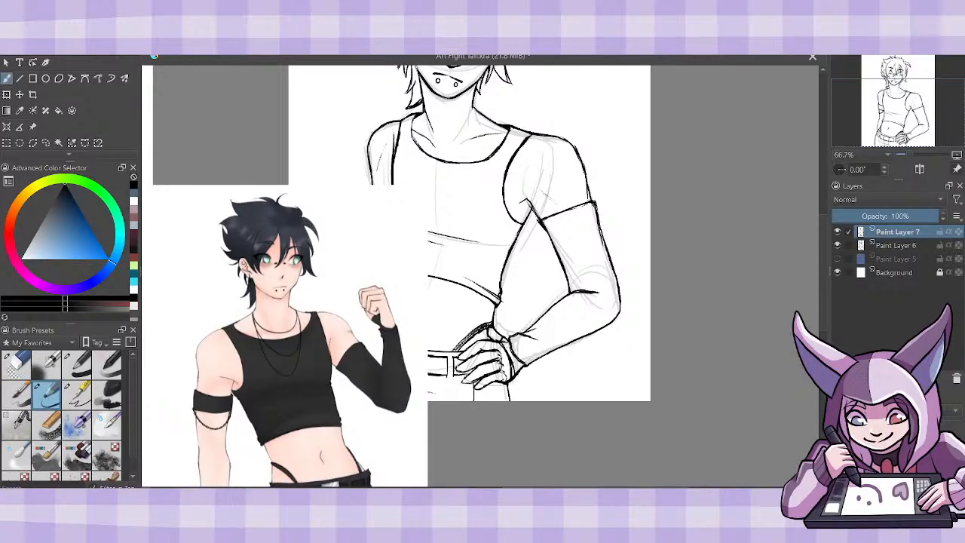
- Move the reference image up beside the sketched torso, return to the brush tool, and save the drawing
key("ctrl+plus")
scroll(463, 276, "up", 3)
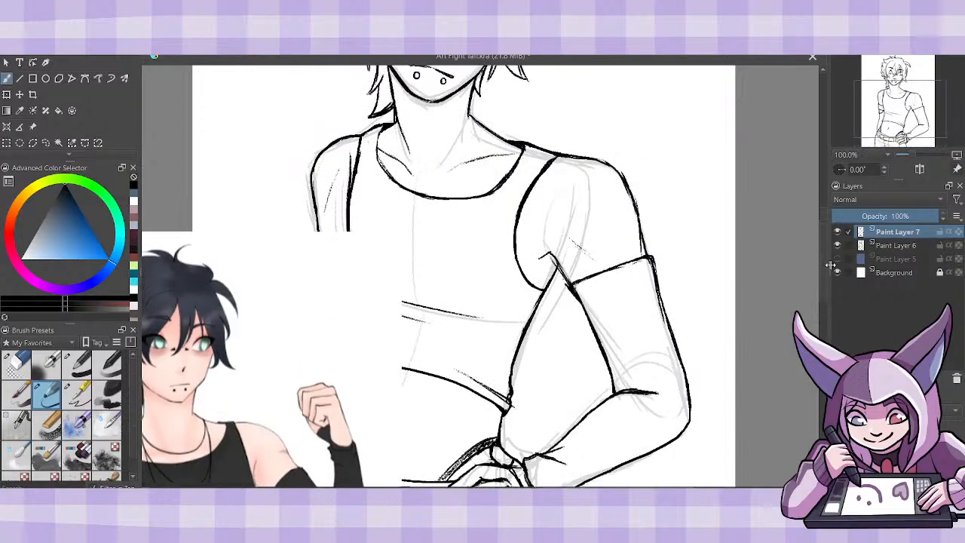
scroll(480, 276, "left", 4)
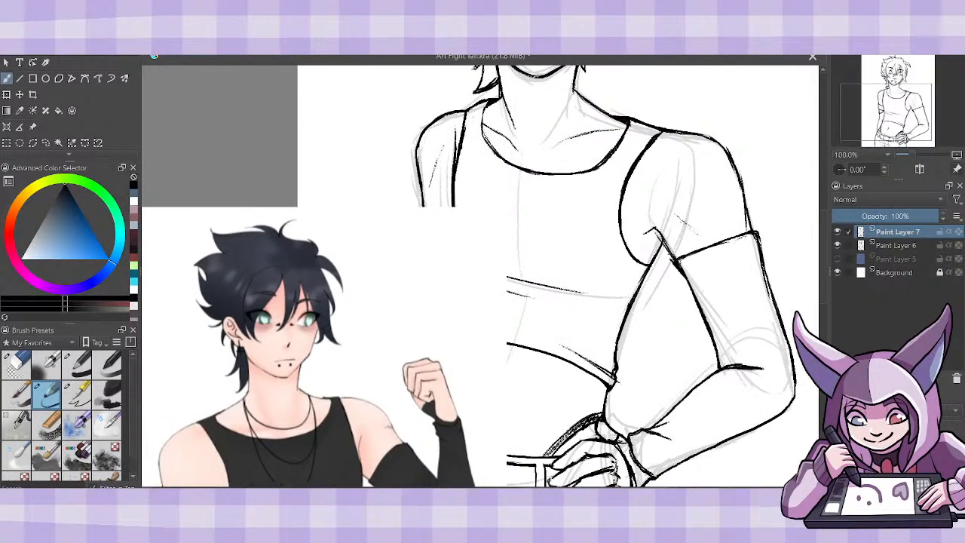
left_click(32, 127)
mouse_move(410, 340)
left_mouse_down()
mouse_move(382, 247)
mouse_move(364, 228)
left_mouse_up()
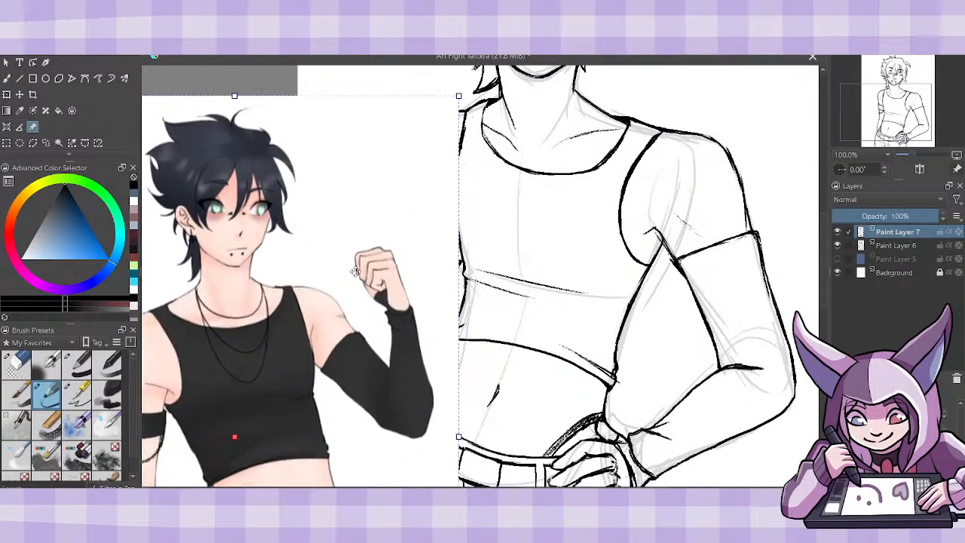
left_click(7, 78)
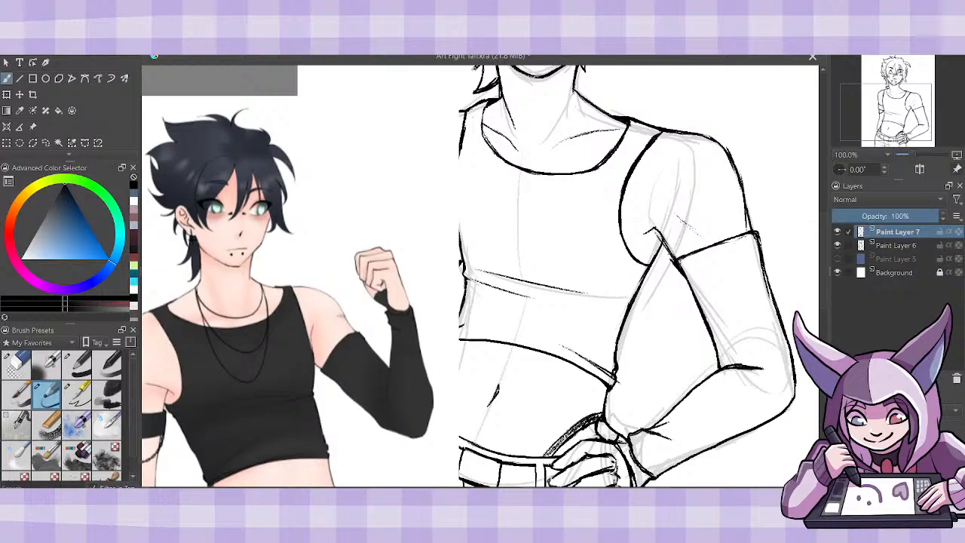
key("ctrl+s")
mouse_move(574, 86)
left_mouse_down()
mouse_move(570, 139)
mouse_move(524, 154)
mouse_move(499, 105)
left_mouse_up()
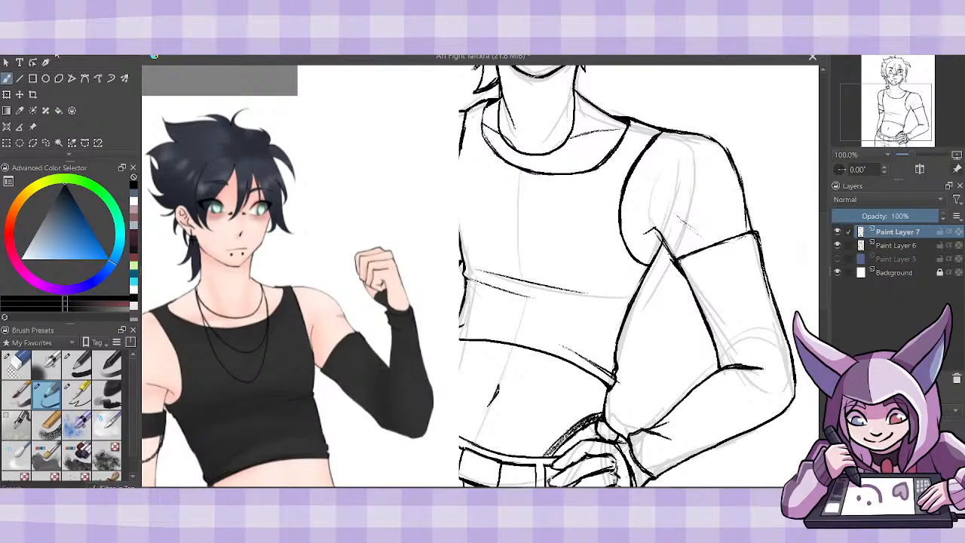
key("ctrl+z")
key("ctrl+z")
- Sketch a short necklace around the base of the neck and two longer loops hanging over the crop top's neckline
mouse_move(500, 93)
left_mouse_down()
mouse_move(498, 141)
mouse_move(534, 160)
mouse_move(569, 143)
mouse_move(575, 87)
left_mouse_up()
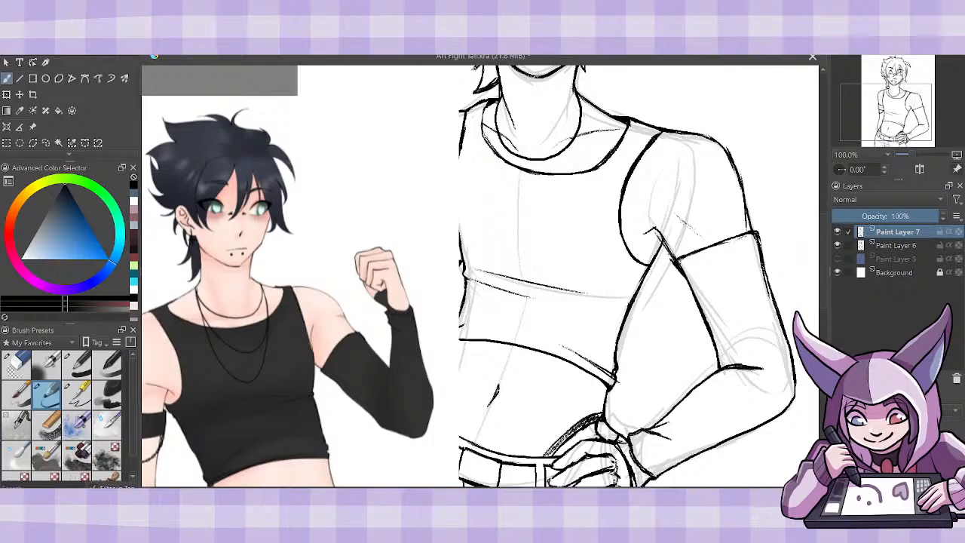
mouse_move(492, 101)
left_mouse_down()
mouse_move(493, 161)
mouse_move(506, 187)
left_mouse_up()
mouse_move(491, 150)
left_mouse_down()
mouse_move(522, 193)
mouse_move(536, 194)
left_mouse_up()
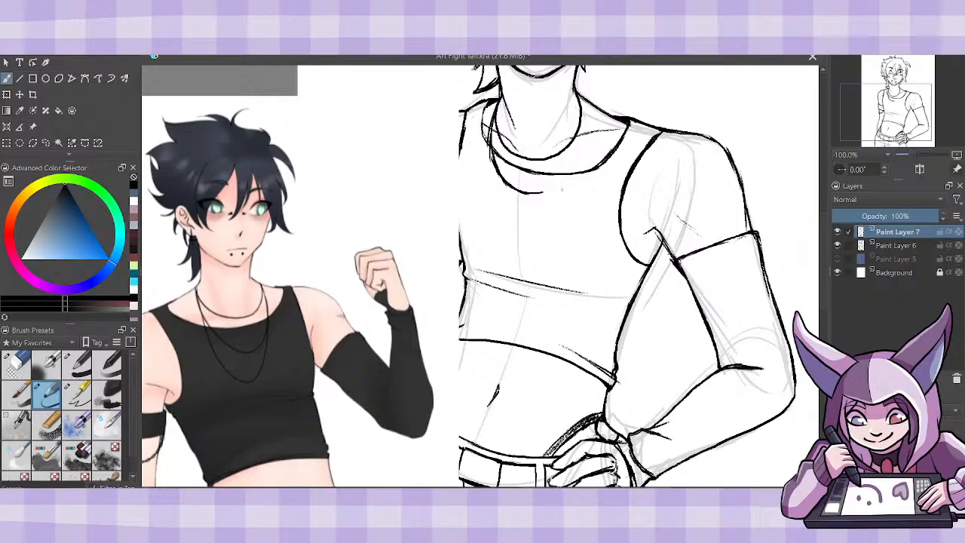
mouse_move(531, 195)
left_mouse_down()
mouse_move(559, 184)
mouse_move(580, 149)
left_mouse_up()
mouse_move(569, 172)
left_mouse_down()
mouse_move(586, 129)
mouse_move(579, 95)
left_mouse_up()
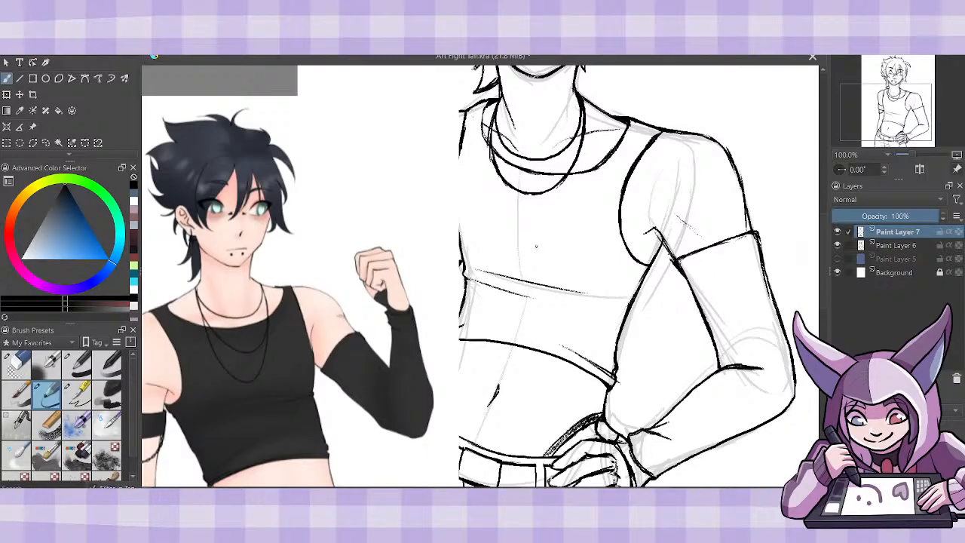
mouse_move(490, 130)
left_mouse_down()
mouse_move(494, 194)
mouse_move(509, 223)
mouse_move(532, 226)
mouse_move(554, 206)
mouse_move(578, 152)
mouse_move(560, 194)
left_mouse_up()
left_click_drag(494, 164, 504, 222)
- Sketch the upper outline of the furry tail with pointed tufts, running from behind the hip toward the canvas's lower corner
key("ctrl+minus")
key("ctrl+minus")
key("ctrl+minus")
key("ctrl+plus")
key("ctrl+plus")
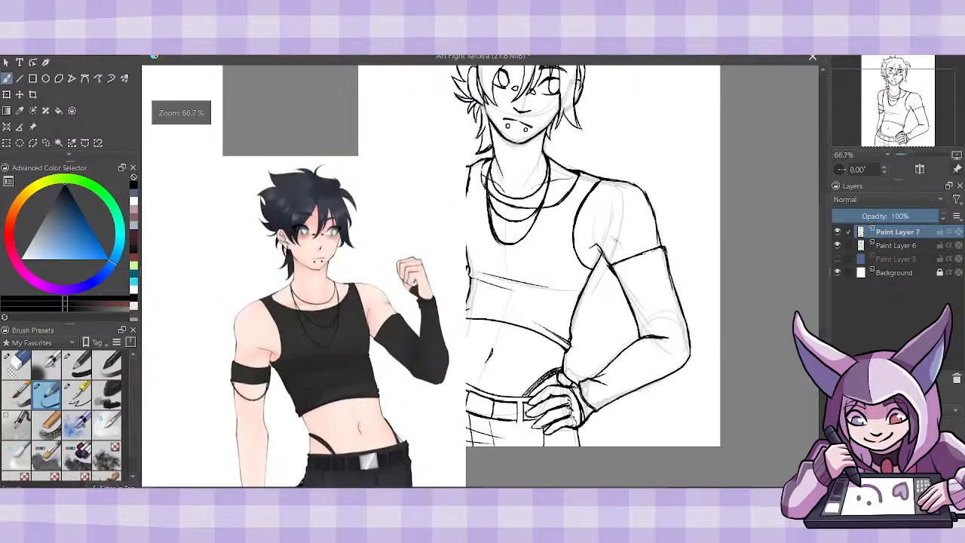
key("ctrl+minus")
key("ctrl+minus")
key("ctrl+plus")
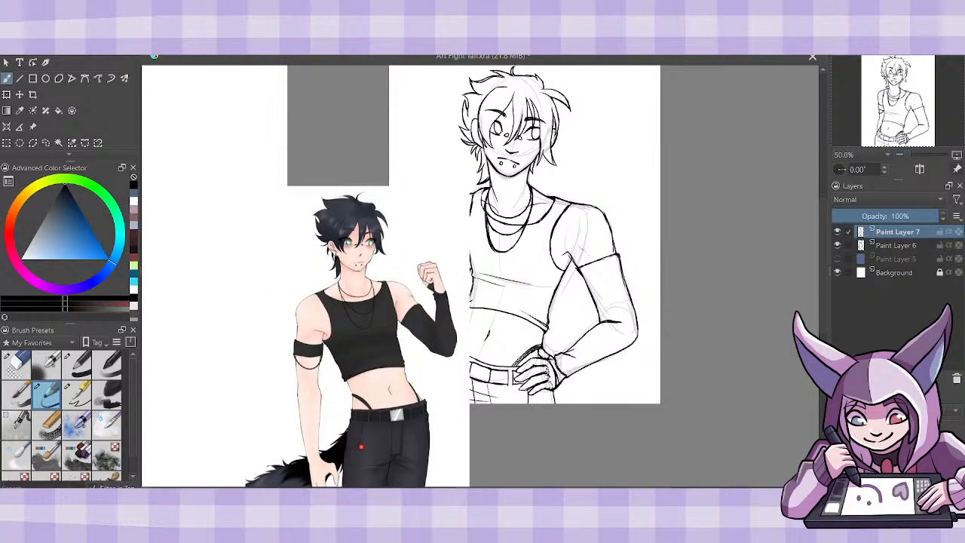
left_click_drag(823, 268, 823, 286)
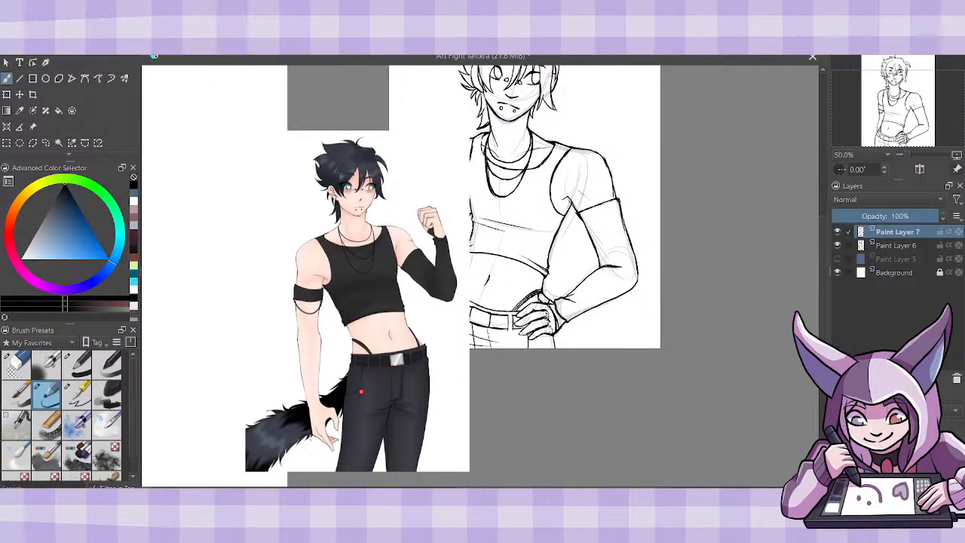
key("ctrl+plus")
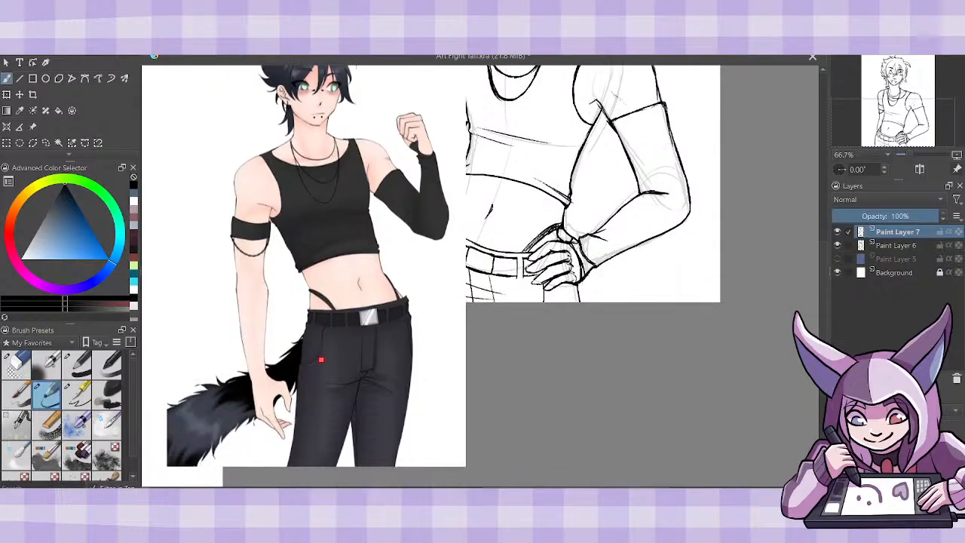
mouse_move(591, 271)
left_mouse_down()
mouse_move(625, 277)
mouse_move(626, 288)
mouse_move(659, 273)
mouse_move(670, 286)
mouse_move(639, 283)
left_mouse_up()
mouse_move(641, 288)
left_mouse_down()
mouse_move(657, 274)
mouse_move(645, 282)
left_mouse_up()
mouse_move(644, 283)
left_mouse_down()
mouse_move(657, 270)
mouse_move(695, 298)
left_mouse_up()
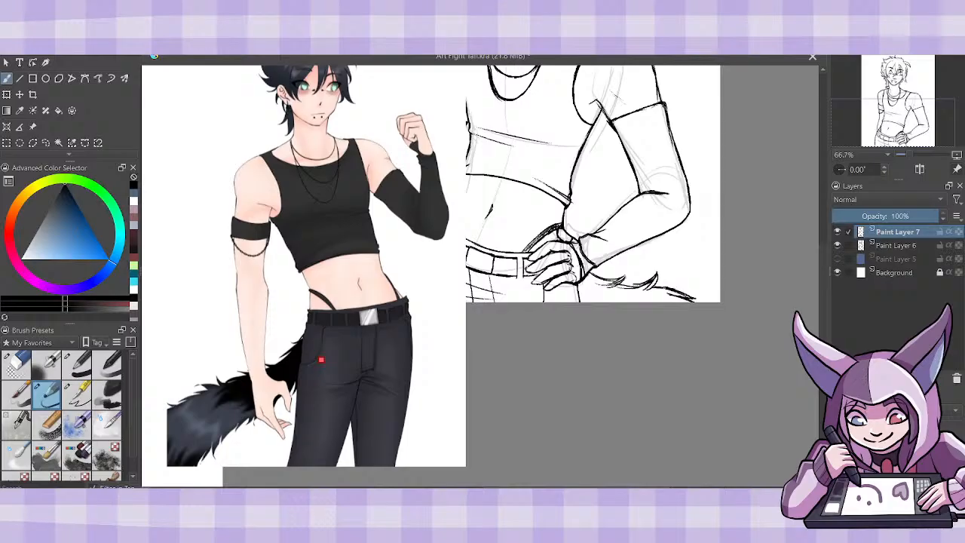
- Add short fur strokes to the tail near its base, just below the bent forearm
left_click_drag(610, 288, 639, 282)
mouse_move(621, 287)
left_mouse_down()
mouse_move(645, 280)
mouse_move(629, 271)
left_mouse_up()
mouse_move(619, 283)
left_mouse_down()
mouse_move(629, 272)
mouse_move(622, 280)
left_mouse_up()
mouse_move(597, 287)
left_mouse_down()
mouse_move(609, 277)
mouse_move(632, 289)
left_mouse_up()
- Move the cropped reference image off the canvas so the whole sketch is uncovered
key("ctrl+minus")
key("ctrl+minus")
key("ctrl+minus")
key("ctrl+plus")
scroll(823, 280, "up", 3)
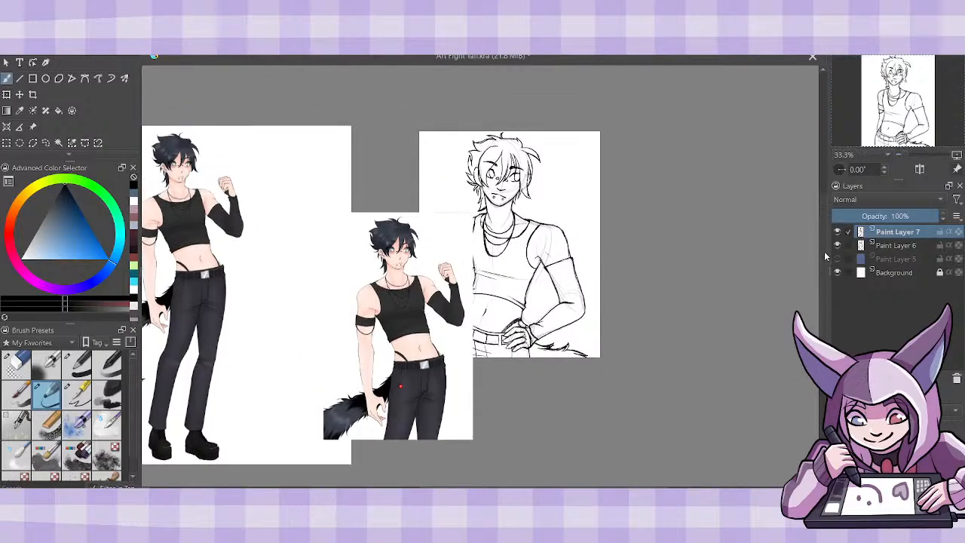
key("ctrl+t")
left_click_drag(430, 401, 354, 320)
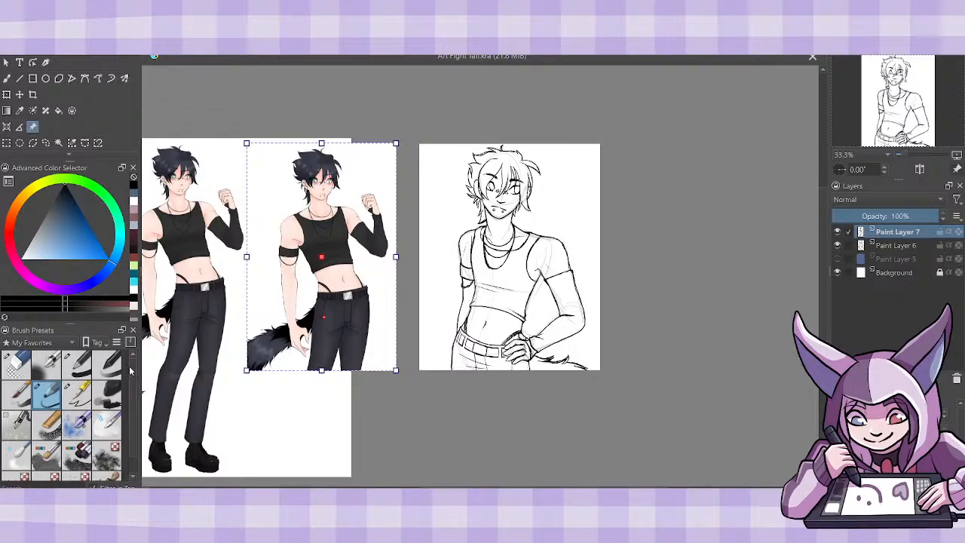
- Delete Paint Layer 6 and reduce the opacity of the Paint Layer 7 sketch to 13%
left_click(73, 404)
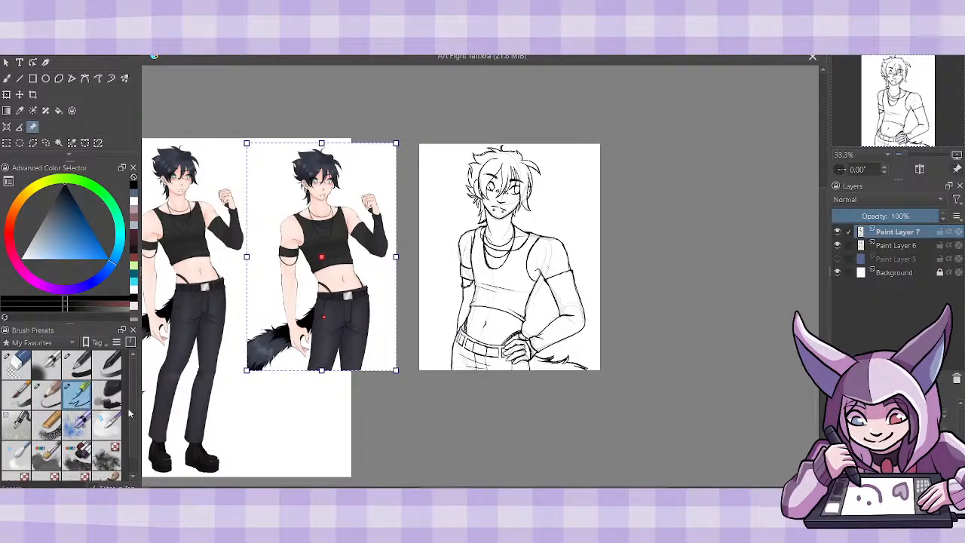
left_click(908, 247)
left_click(955, 379)
key("Page_Up")
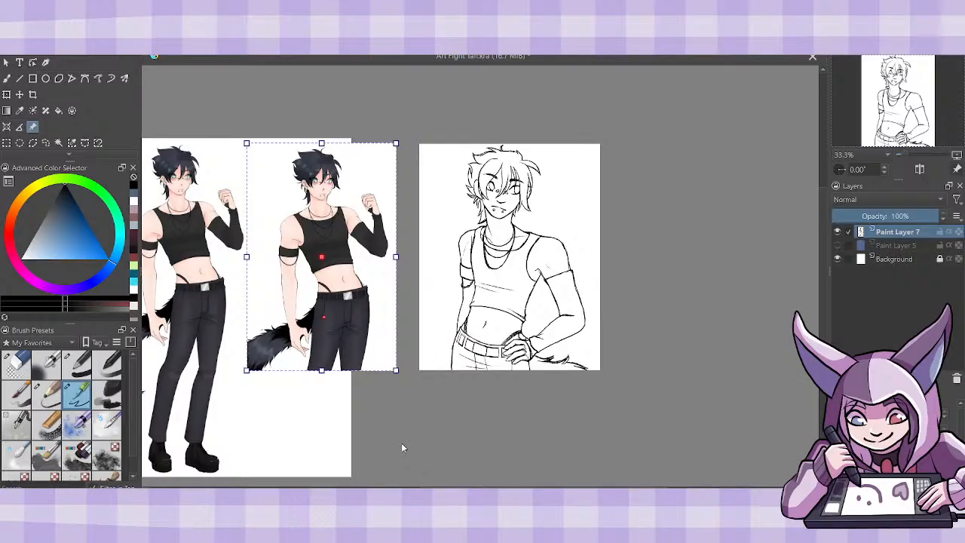
left_click(846, 216)
- Enlarge the cropped character reference image and place it directly beside the sketch with its head and torso in view
key("ctrl+plus")
key("ctrl+plus")
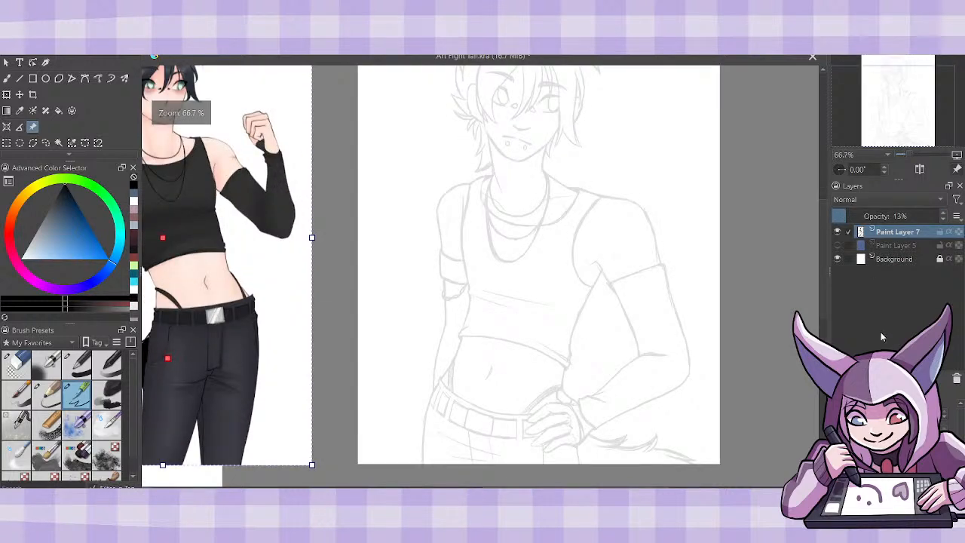
left_click_drag(398, 388, 441, 388)
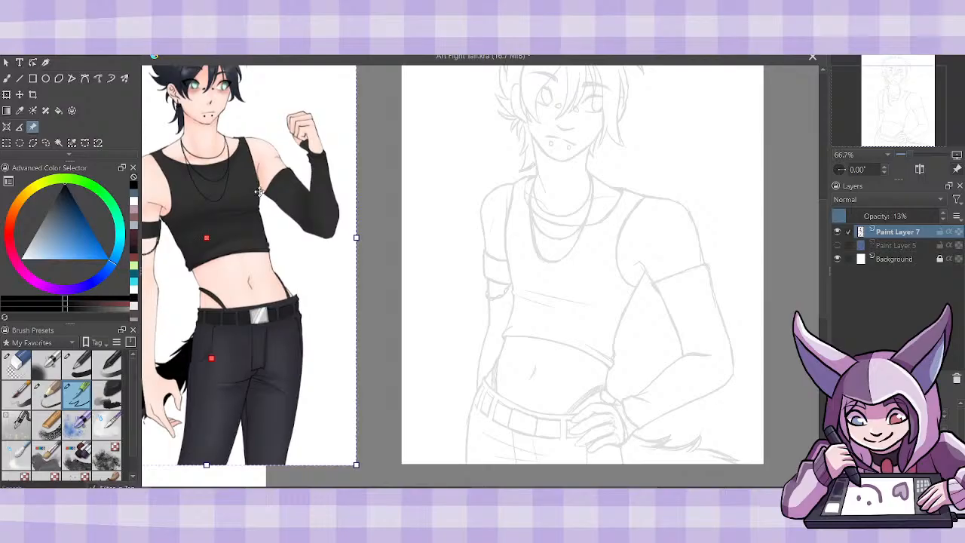
left_click_drag(186, 150, 230, 318)
left_click_drag(397, 180, 523, 2)
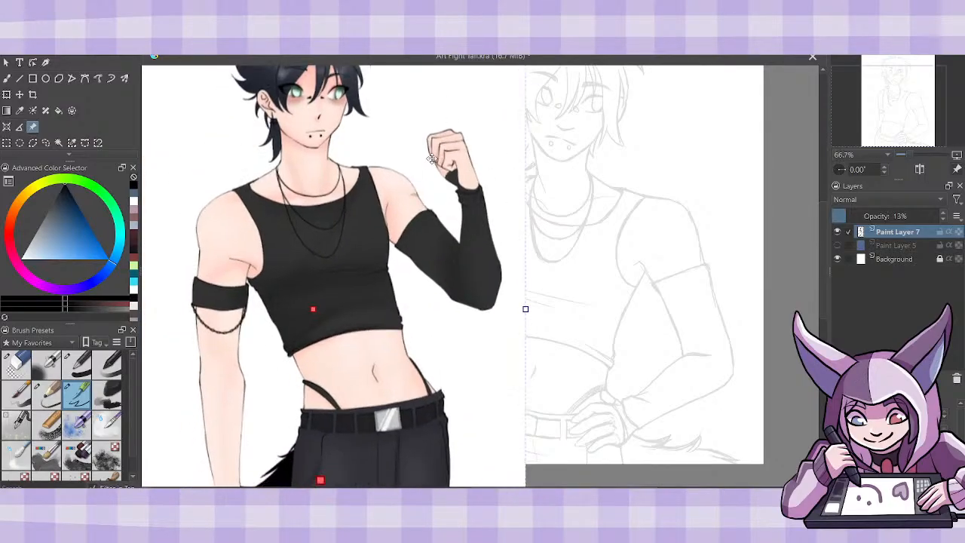
left_click_drag(420, 159, 362, 234)
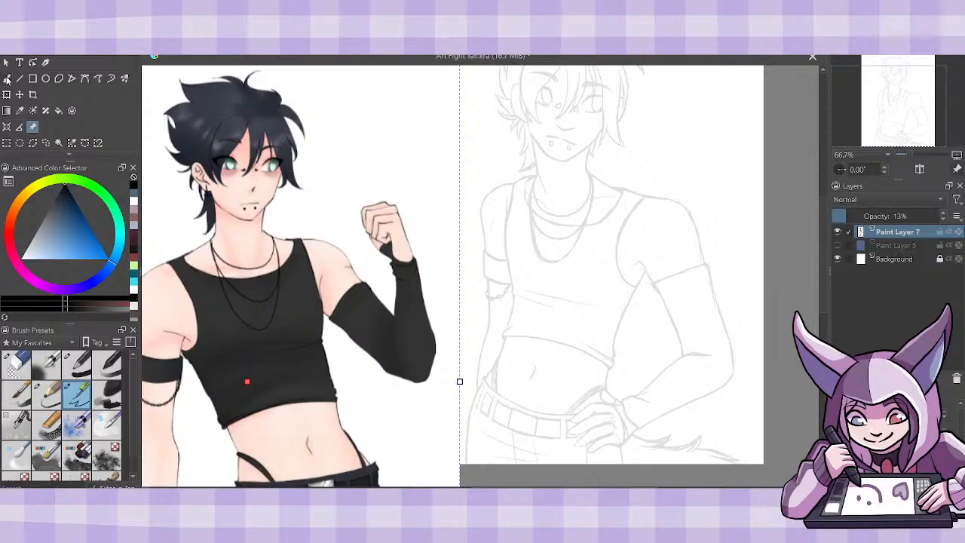
- Set Paint Layer 7's opacity to about 20% and add a new paint layer above it, with the freehand ink brush active
left_click(7, 78)
left_click(46, 392)
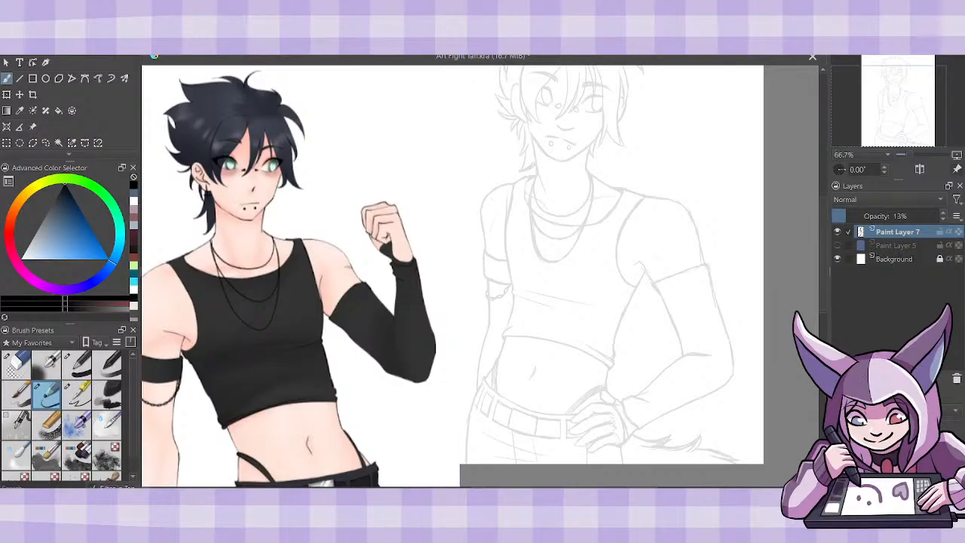
left_click_drag(825, 200, 825, 186)
left_click_drag(861, 216, 946, 215)
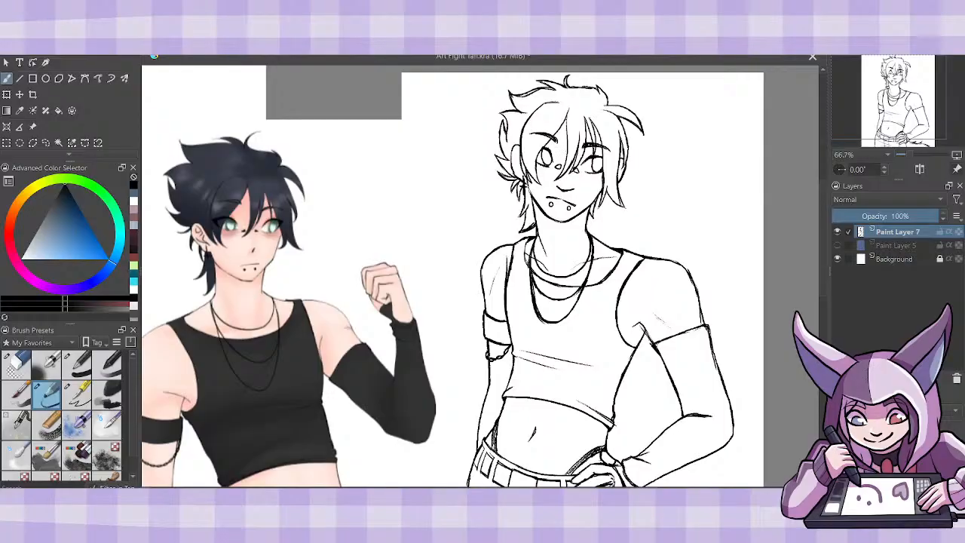
left_click(859, 215)
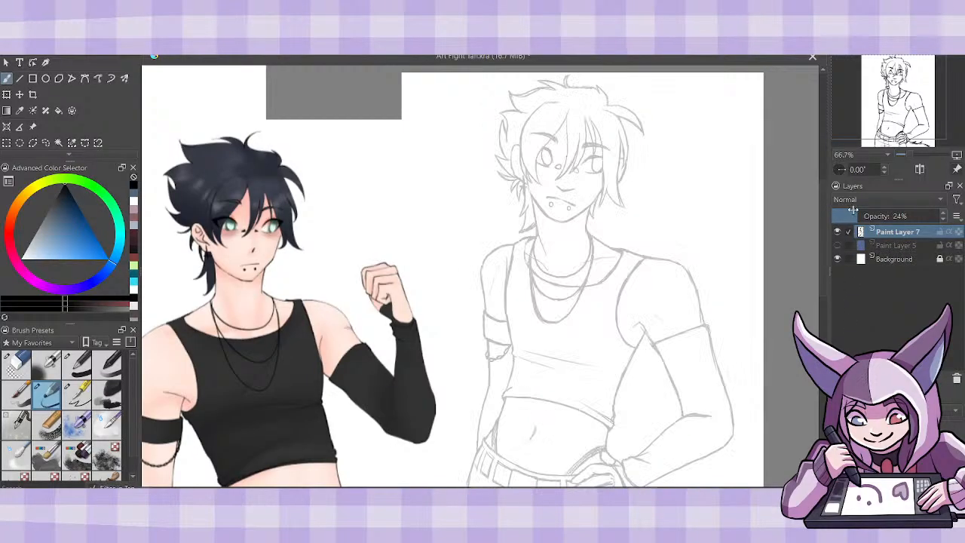
left_click(839, 379)
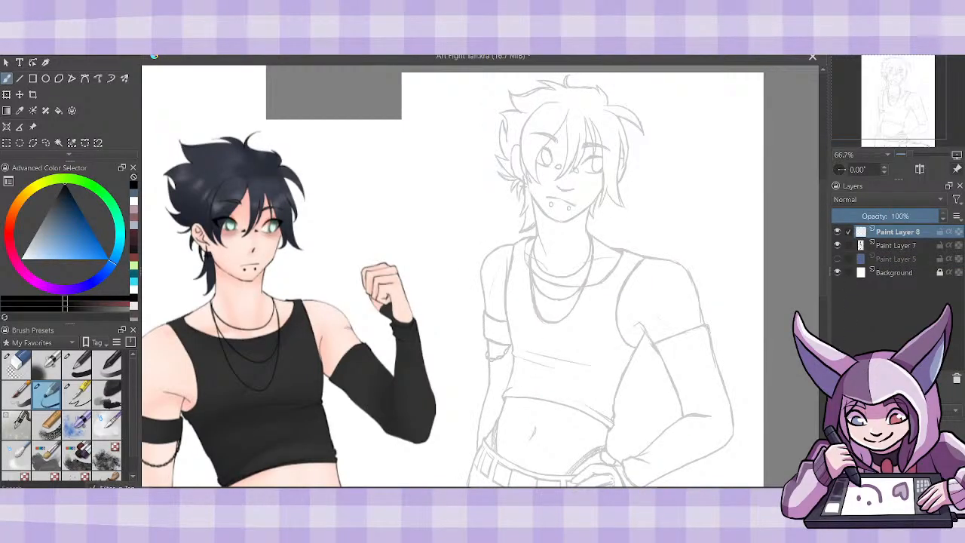
left_click(78, 394)
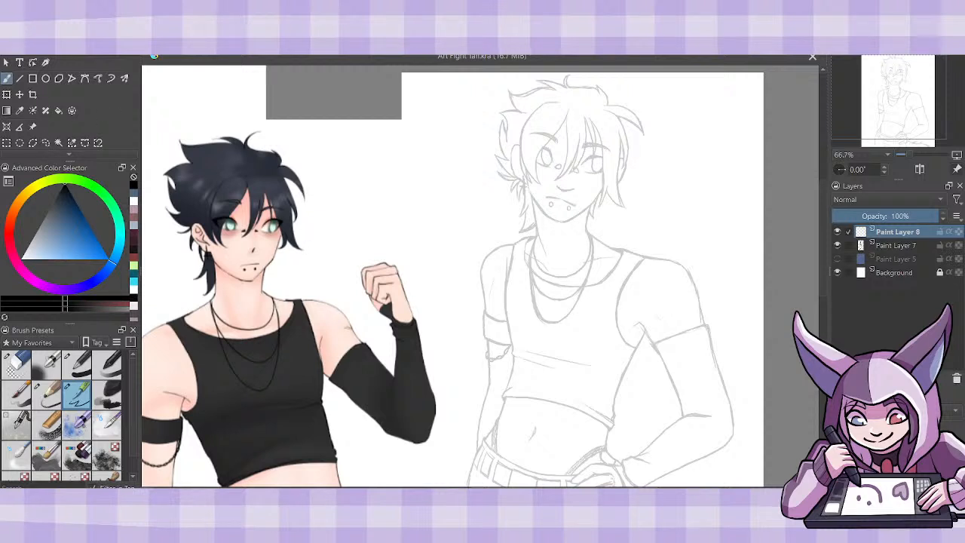
- Try to ink the outer curve of the long bang on the left side of the face
key("ctrl+plus")
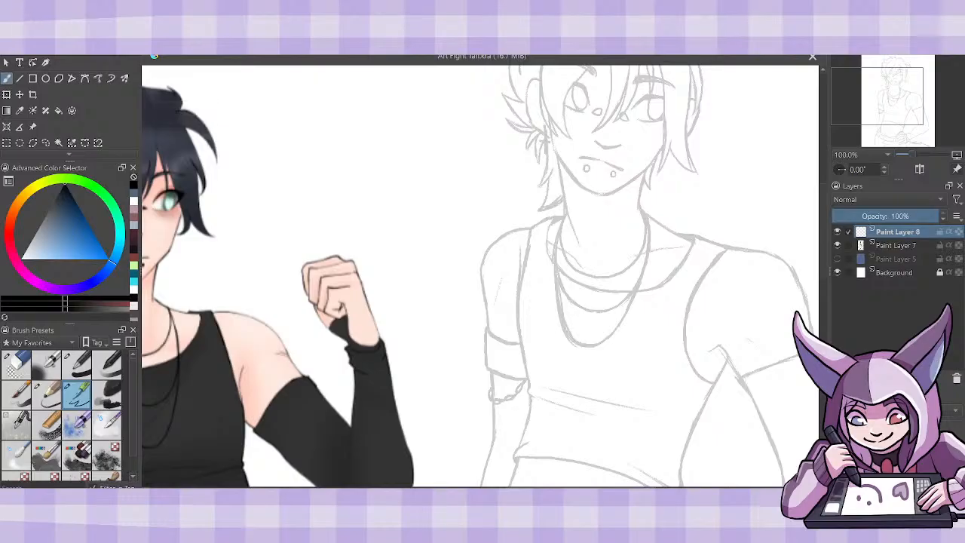
key("Right")
key("Right")
key("Right")
key("Right")
key("Right")
key("Right")
key("Right")
key("Right")
key("Right")
key("Right")
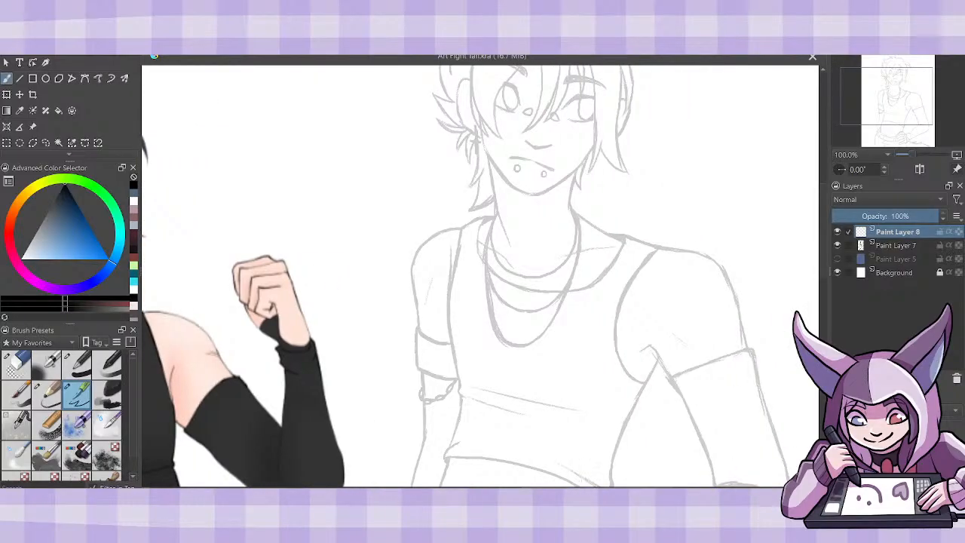
left_click_drag(824, 261, 825, 242)
key("ctrl+plus")
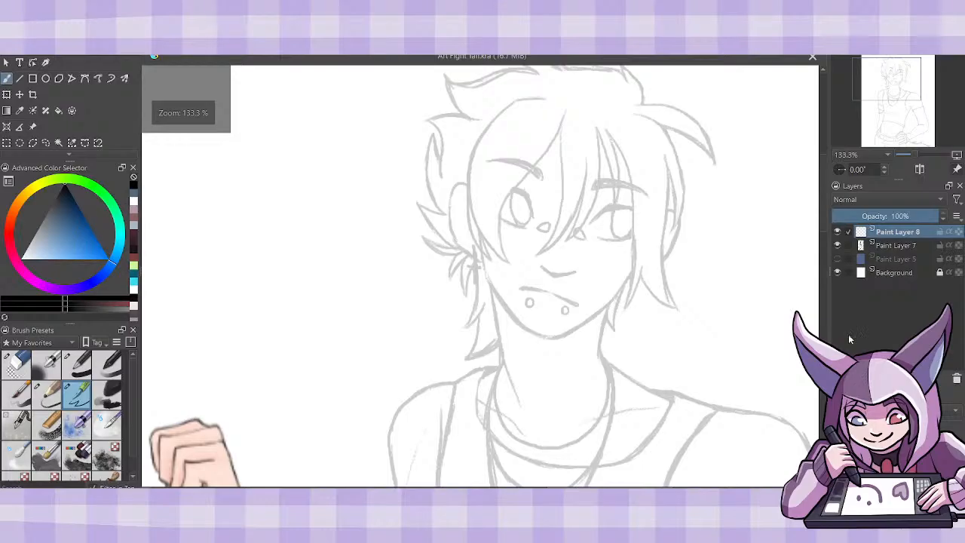
left_click_drag(824, 225, 824, 217)
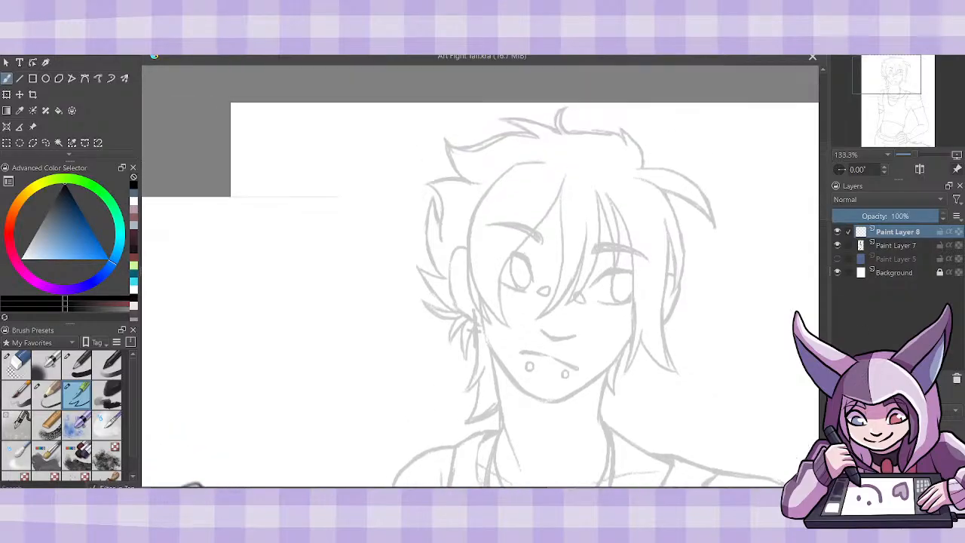
mouse_move(510, 327)
left_mouse_down()
mouse_move(477, 291)
mouse_move(469, 225)
mouse_move(490, 186)
mouse_move(520, 162)
mouse_move(544, 160)
left_mouse_up()
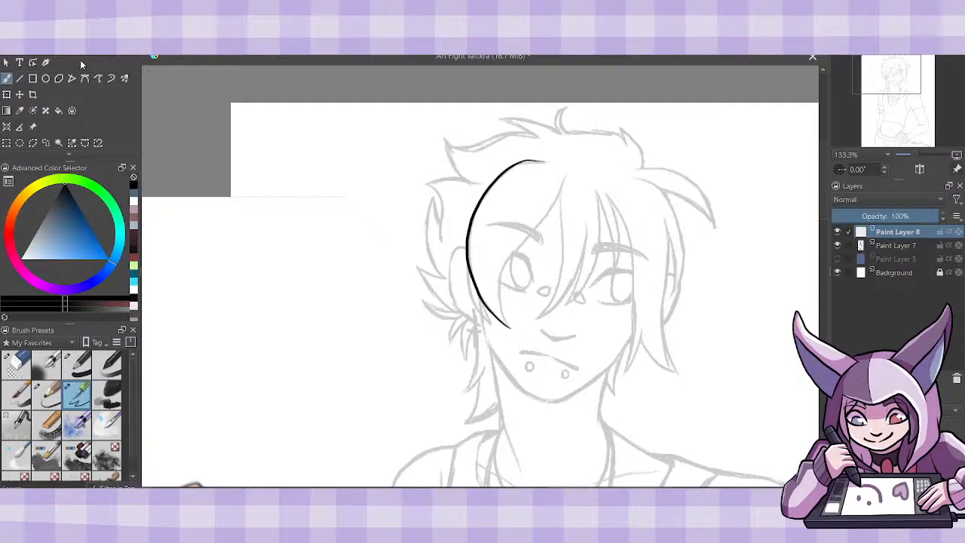
key("ctrl+z")
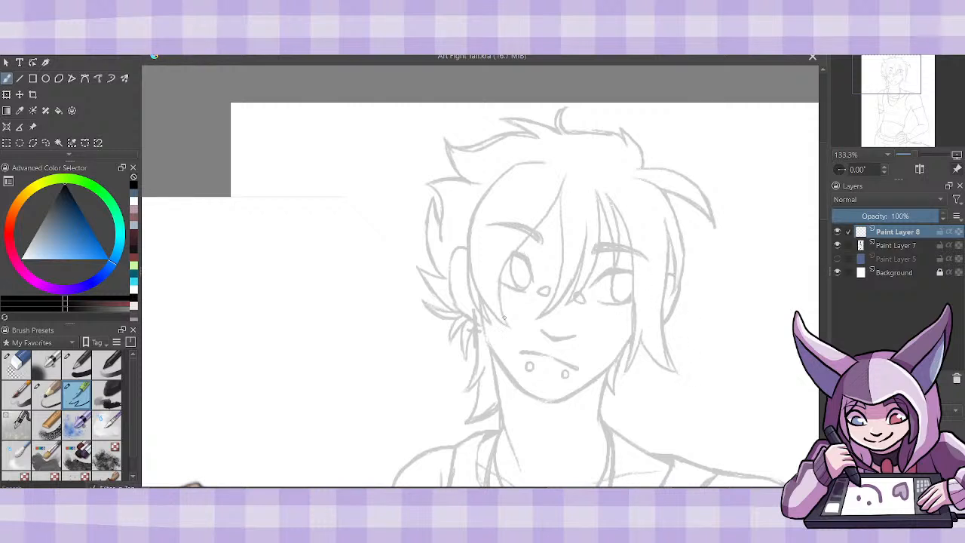
- Ink the inner edge of the long left bang from the hair parting down across the eye to its tip
mouse_move(510, 326)
left_mouse_down()
mouse_move(500, 294)
mouse_move(517, 242)
mouse_move(561, 181)
left_mouse_up()
key("ctrl+z")
mouse_move(510, 325)
left_mouse_down()
mouse_move(499, 288)
mouse_move(563, 183)
mouse_move(503, 269)
mouse_move(504, 319)
mouse_move(500, 263)
mouse_move(552, 212)
mouse_move(566, 174)
left_mouse_up()
key("ctrl+z")
key("ctrl+z")
key("e")
key("e")
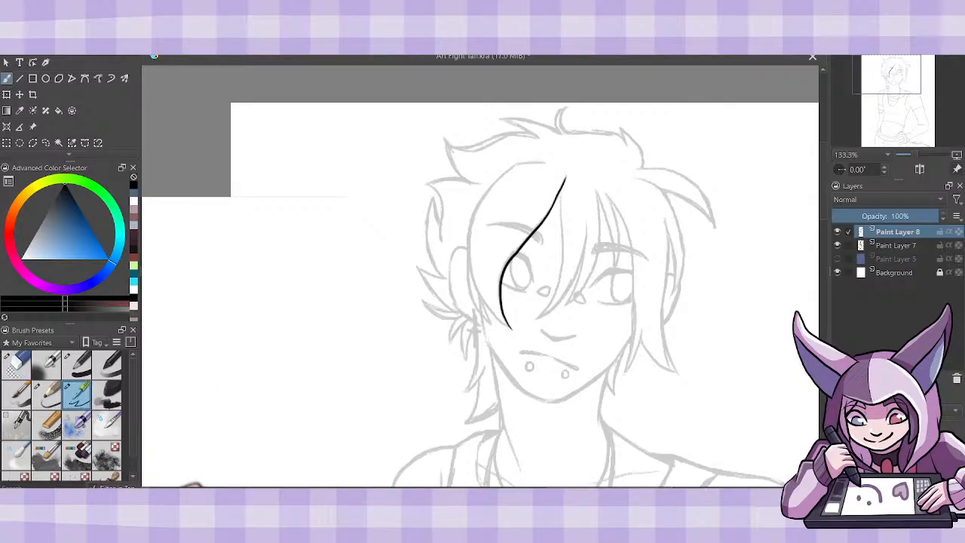
key("ctrl+z")
left_click_drag(549, 214, 567, 174)
key("ctrl+z")
key("ctrl+shift+z")
- Ink the outer edge of the left bang from its pointed tip up around to the top of the head
left_click_drag(512, 330, 473, 274)
key("ctrl+z")
mouse_move(467, 241)
left_mouse_down()
mouse_move(472, 281)
mouse_move(511, 327)
left_mouse_up()
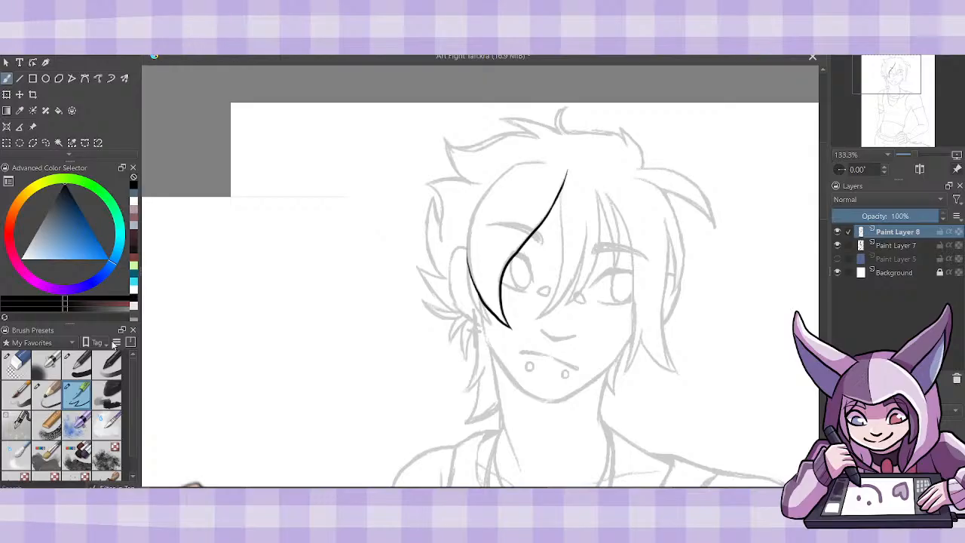
left_click(18, 365)
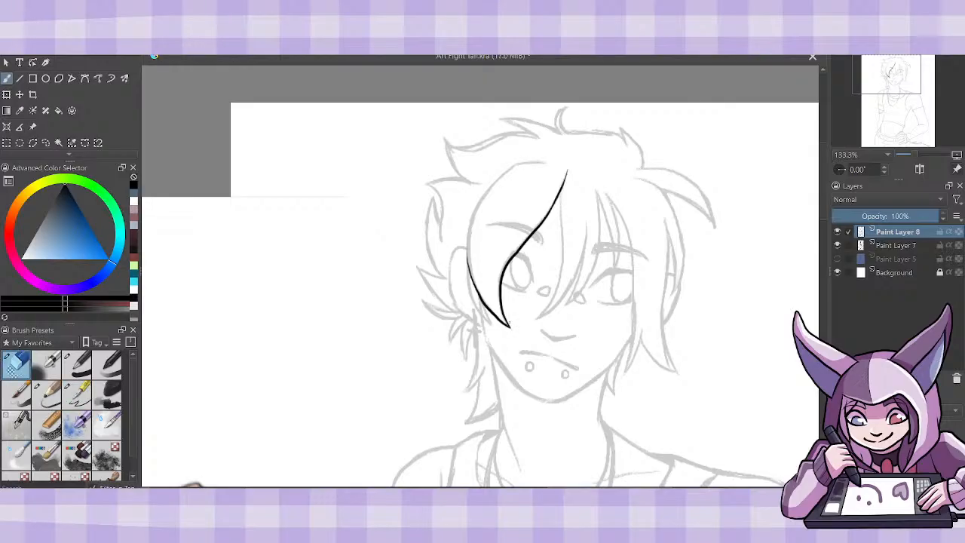
left_click(56, 397)
left_click(78, 396)
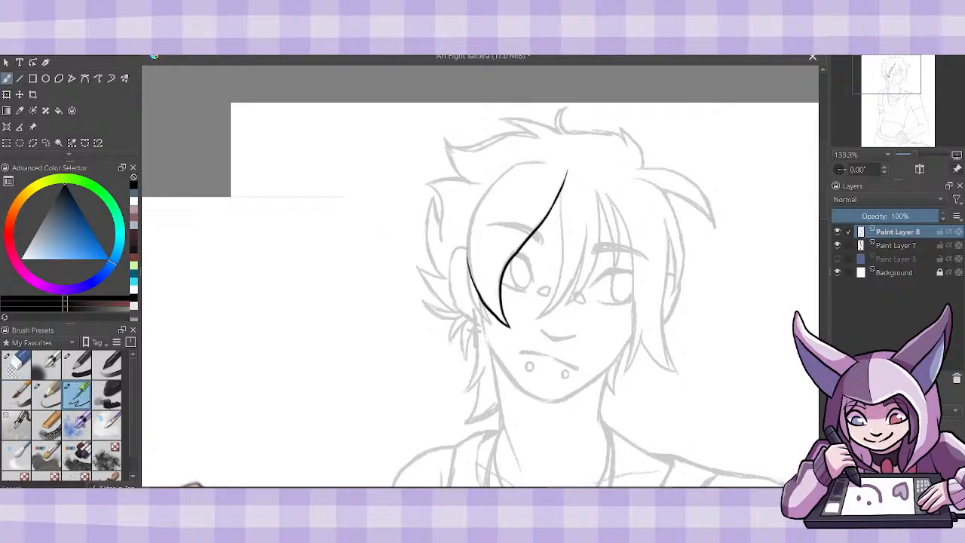
mouse_move(474, 287)
left_mouse_down()
mouse_move(465, 242)
mouse_move(486, 188)
mouse_move(528, 159)
mouse_move(548, 162)
mouse_move(522, 163)
left_mouse_up()
key("ctrl+z")
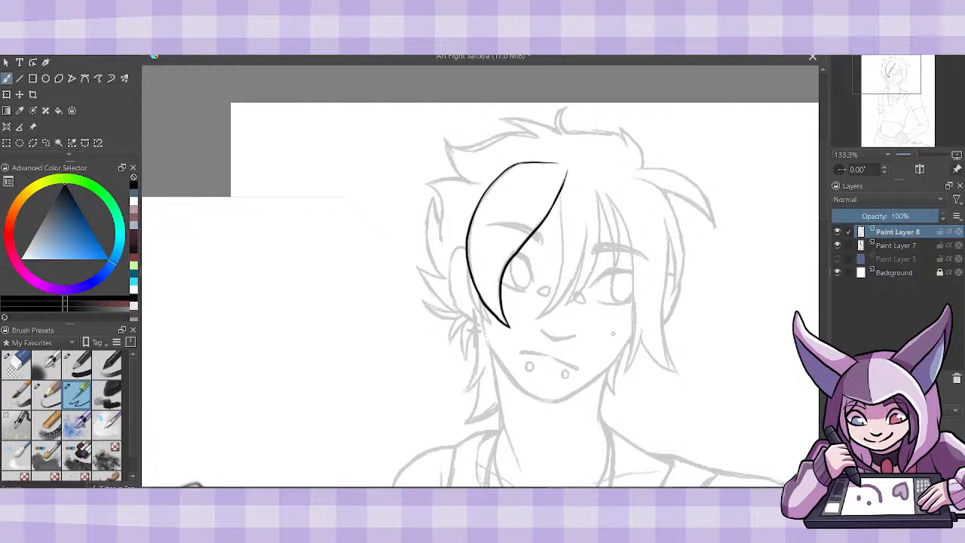
- Ink a small secondary hair strand next to the lower tip of the left bang
mouse_move(485, 307)
left_mouse_down()
mouse_move(496, 329)
mouse_move(472, 293)
mouse_move(475, 273)
mouse_move(495, 326)
mouse_move(470, 293)
mouse_move(467, 267)
left_mouse_up()
key("ctrl+z")
key("ctrl+z")
left_click_drag(488, 322, 480, 310)
- Fade the sketch on Paint Layer 7 further and make Paint Layer 8 active again
left_click(896, 246)
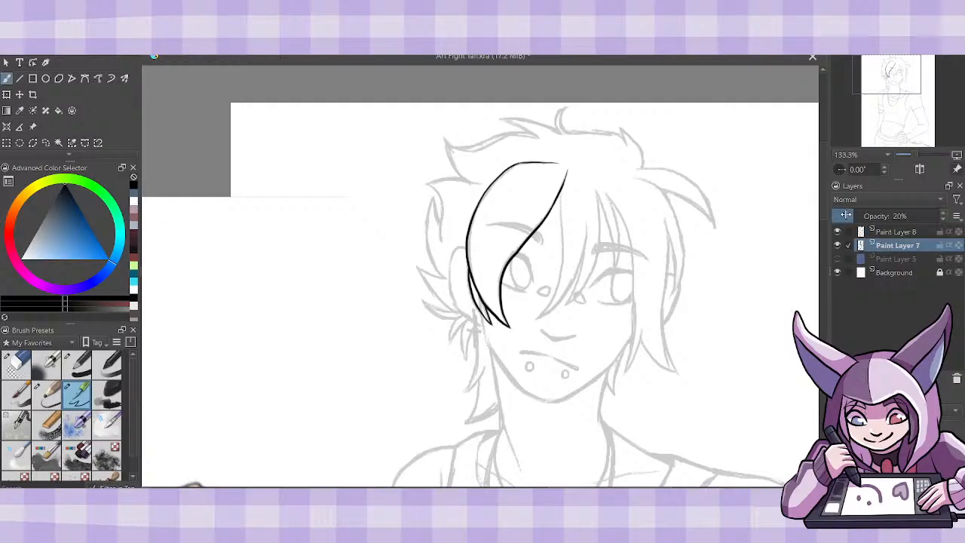
left_click(846, 216)
left_click(931, 232)
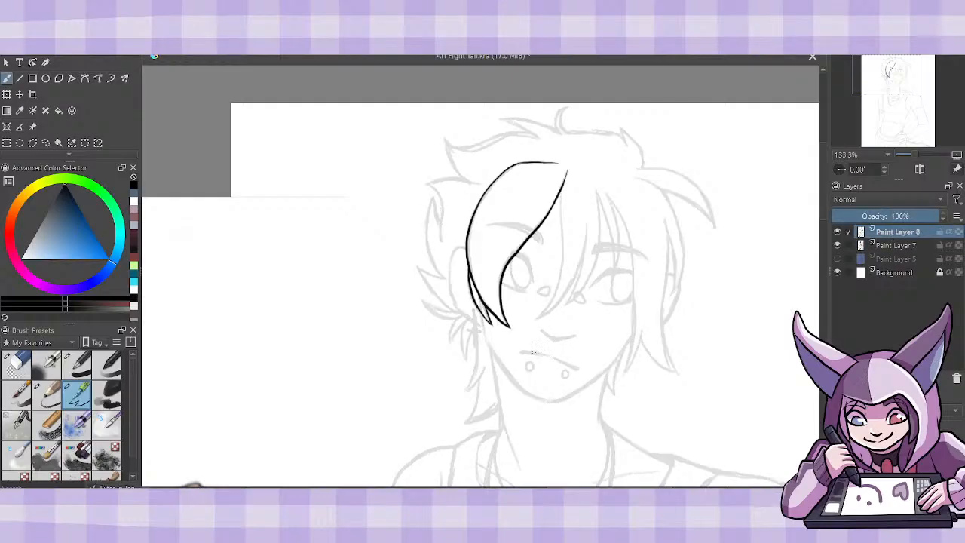
- Ink the left jawline down to the chin, along with the ear outline and its cross-shaped earring
mouse_move(479, 314)
left_mouse_down()
mouse_move(509, 371)
mouse_move(558, 398)
mouse_move(532, 397)
mouse_move(504, 364)
mouse_move(477, 299)
left_mouse_up()
key("ctrl+z")
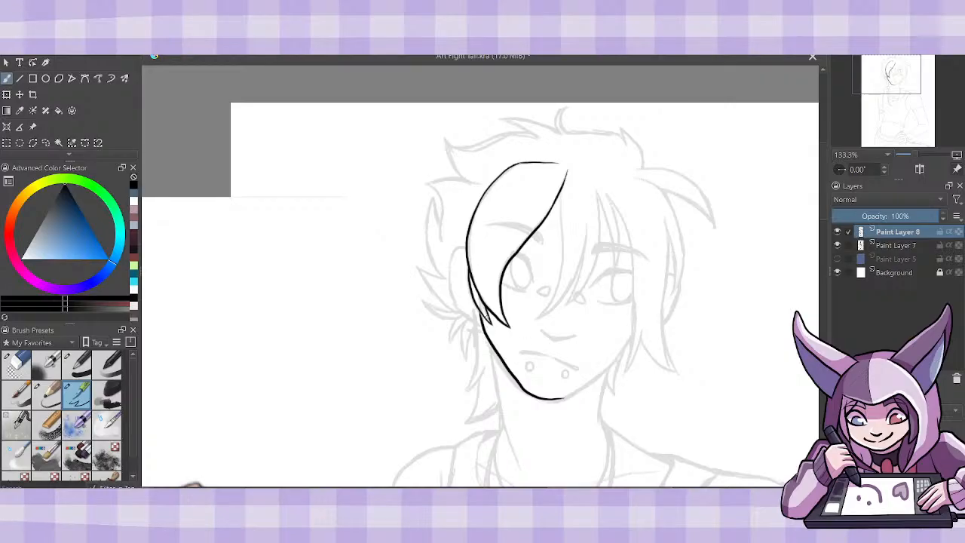
mouse_move(466, 251)
left_mouse_down()
mouse_move(456, 250)
mouse_move(452, 289)
mouse_move(479, 321)
left_mouse_up()
left_click_drag(475, 327, 476, 348)
- Try to ink the bang strand that falls between the eyes from the hair parting
left_click_drag(561, 189, 537, 312)
key("ctrl+z")
left_click_drag(559, 195, 552, 306)
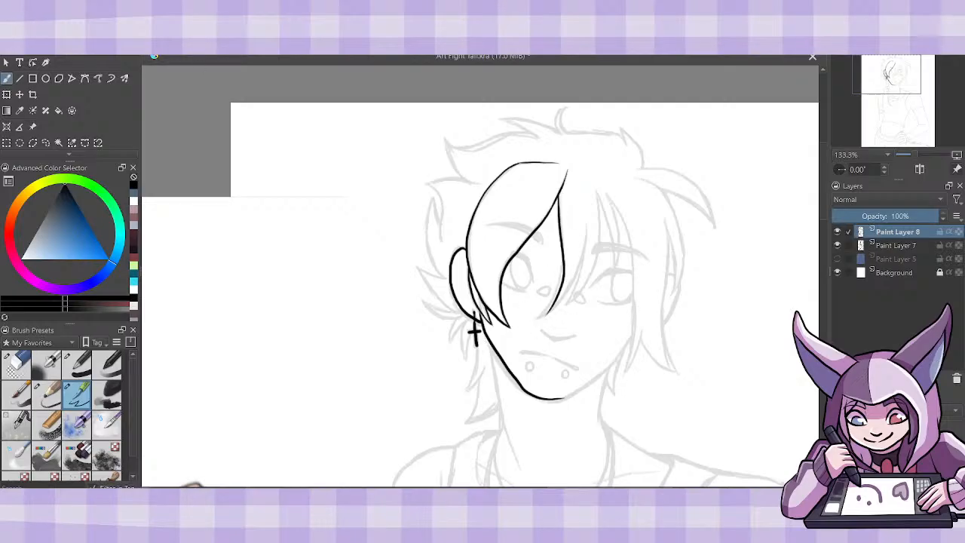
key("ctrl+z")
- Erase the inked jawline from the chin up to just below the earring
key("ctrl+plus")
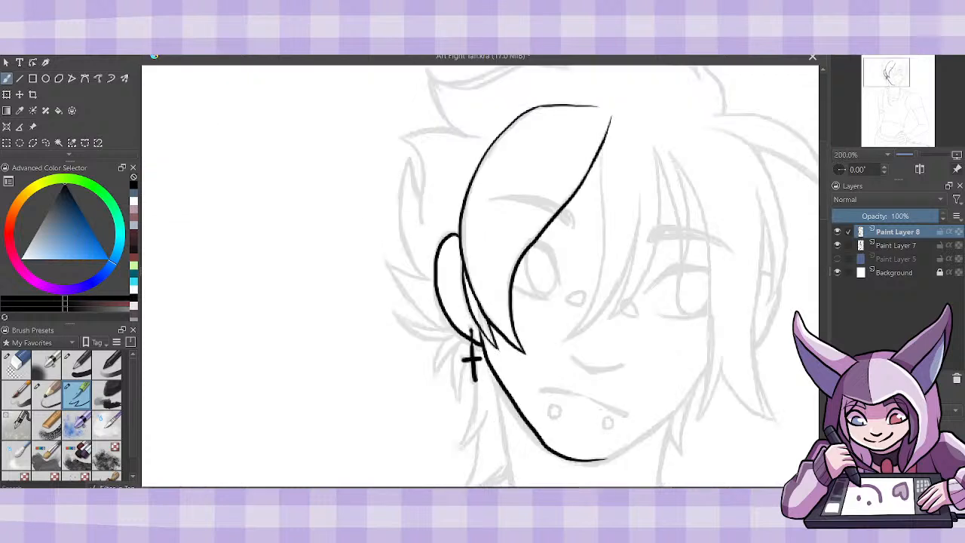
left_click_drag(519, 276, 480, 276)
scroll(480, 276, "right", 3)
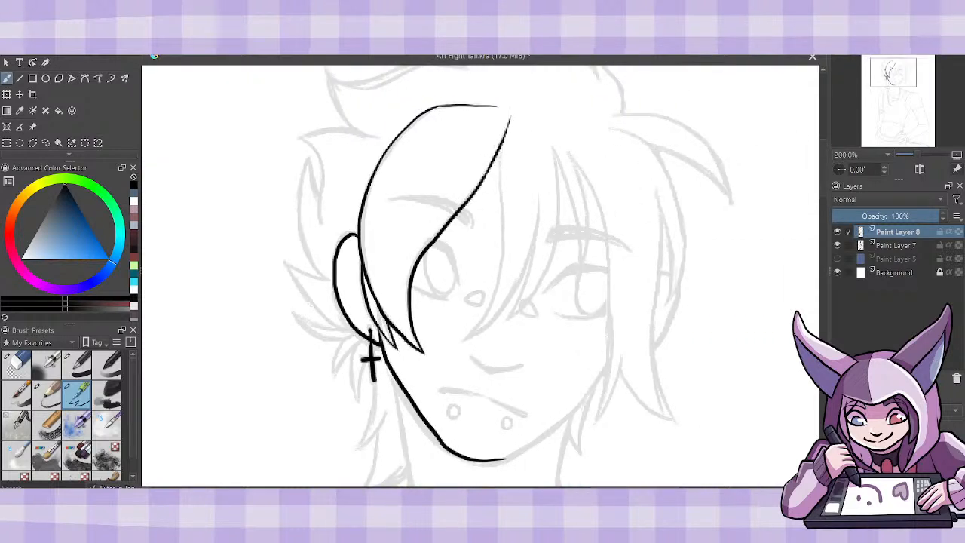
left_click(17, 365)
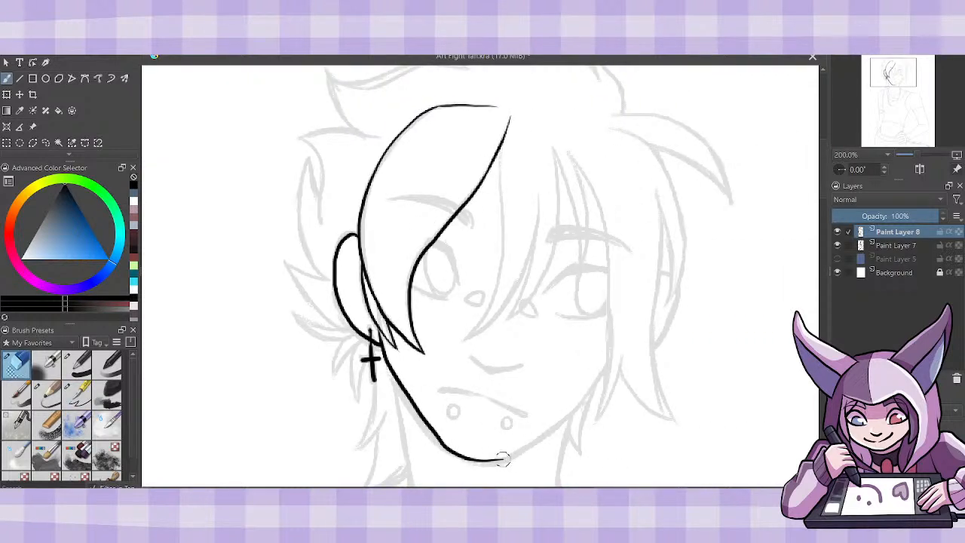
mouse_move(502, 457)
left_mouse_down()
mouse_move(443, 441)
mouse_move(403, 375)
left_mouse_up()
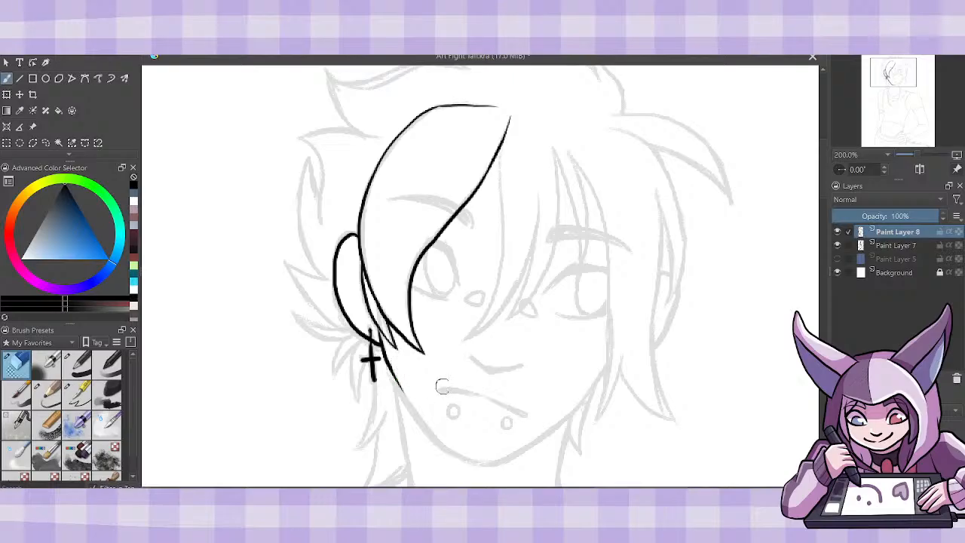
- Re-ink the left jawline as a smooth curve following the sketch from below the ear to the chin
left_click(76, 395)
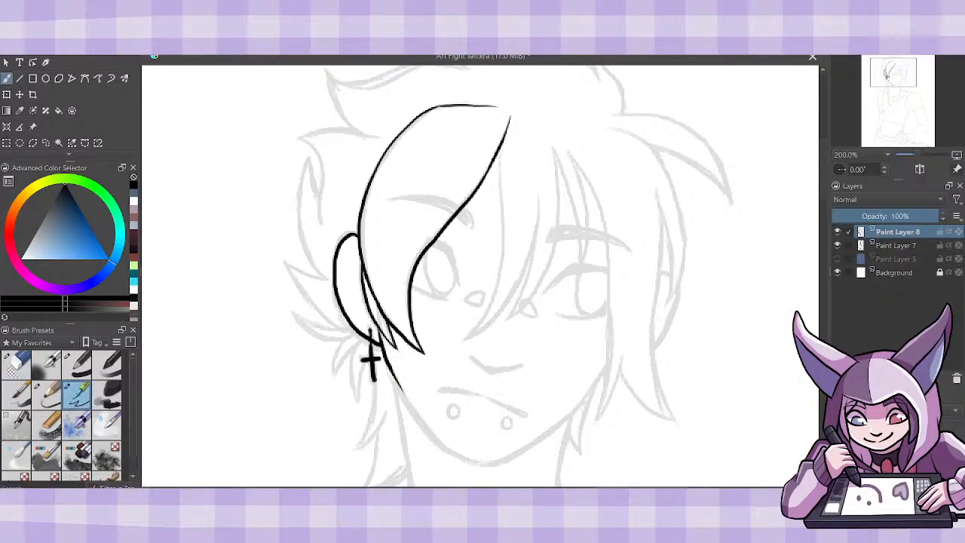
mouse_move(438, 441)
left_mouse_down()
mouse_move(490, 465)
mouse_move(506, 460)
left_mouse_up()
left_click_drag(444, 446, 416, 411)
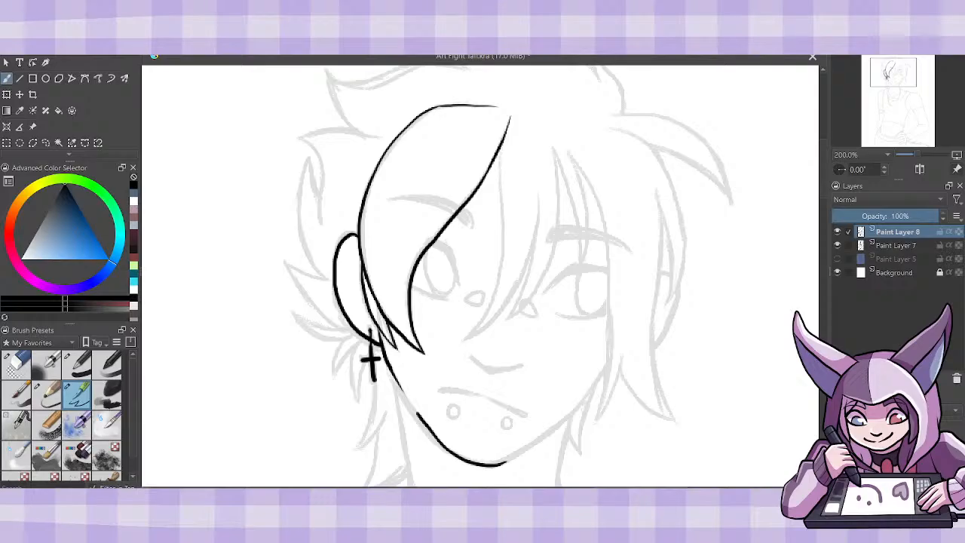
key("ctrl+z")
left_click_drag(388, 367, 445, 450)
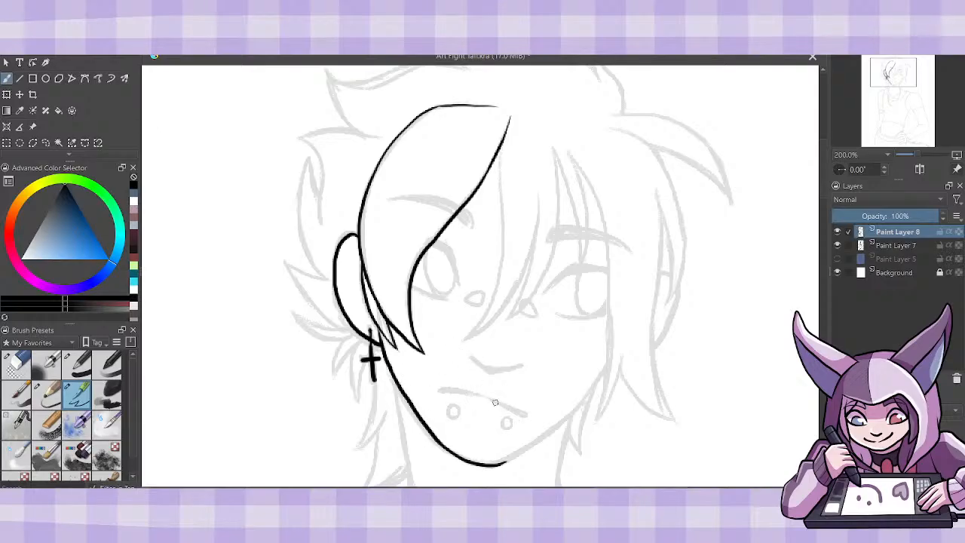
- Ink the mouth line and the two round piercings beneath the lip
mouse_move(487, 396)
left_mouse_down()
mouse_move(525, 415)
mouse_move(445, 390)
left_mouse_up()
left_click_drag(454, 404, 452, 411)
left_click_drag(510, 420, 507, 427)
- Ink the right side of the jaw from the chin up toward the cheek
left_click_drag(496, 466, 530, 444)
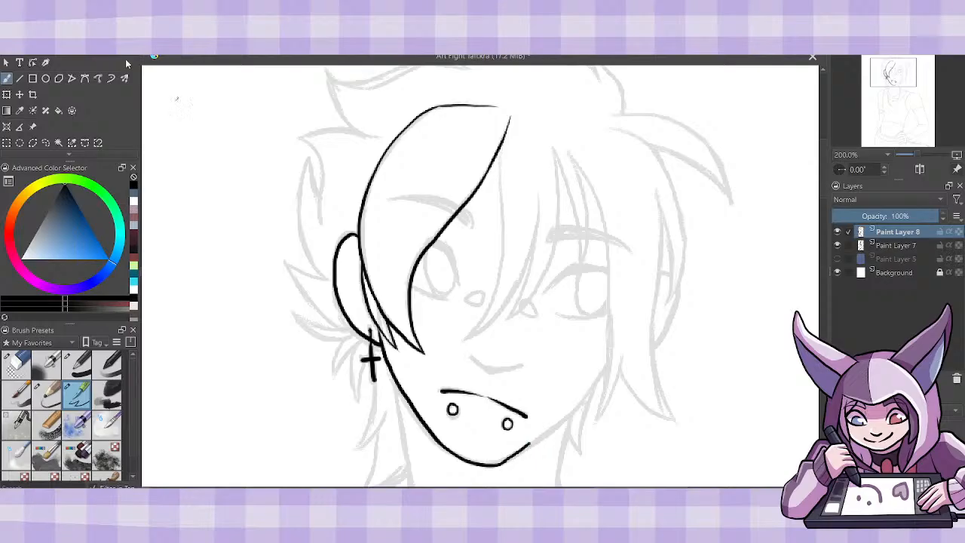
key("ctrl+z")
left_click_drag(499, 465, 578, 401)
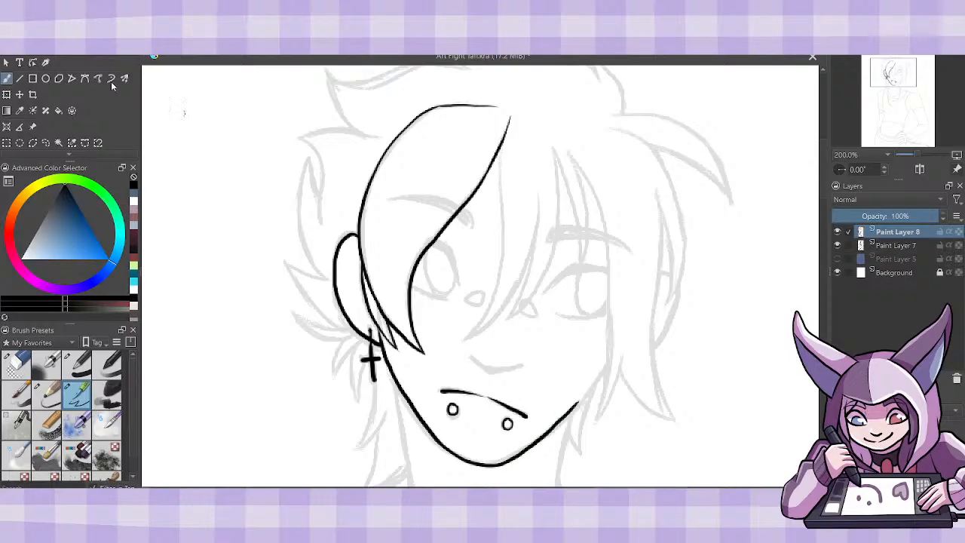
- Undo the inked right side of the jaw and a short replacement stroke beside the chin
key("ctrl+z")
left_click_drag(502, 463, 518, 456)
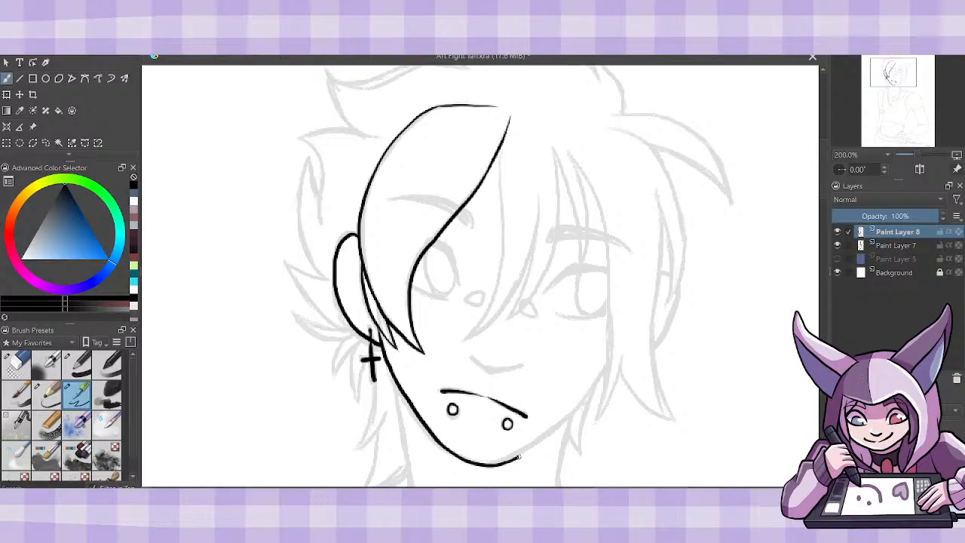
key("ctrl+z")
- Ink both edges of the central bang lock, curving down from the parting to a point above the nose
mouse_move(500, 141)
left_mouse_down()
mouse_move(505, 223)
mouse_move(465, 339)
left_mouse_up()
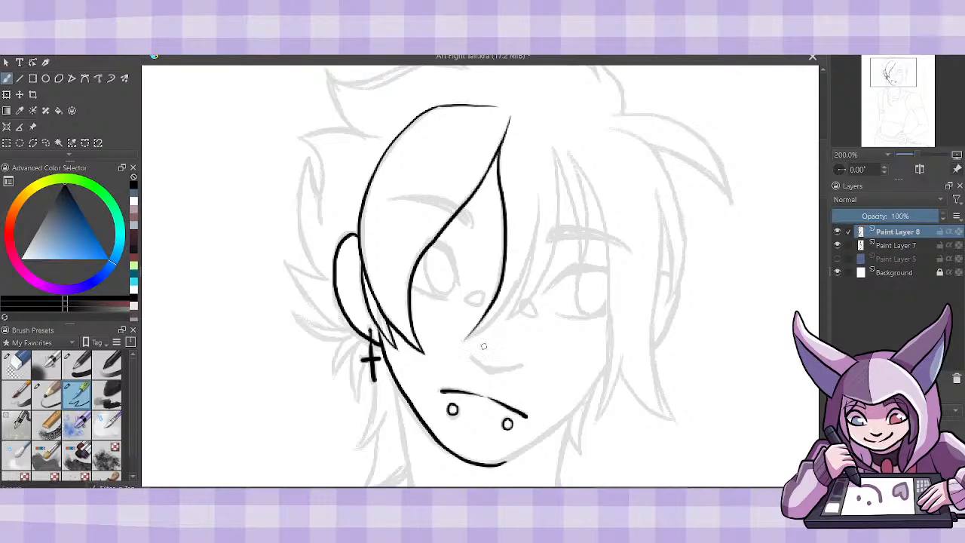
key("ctrl+z")
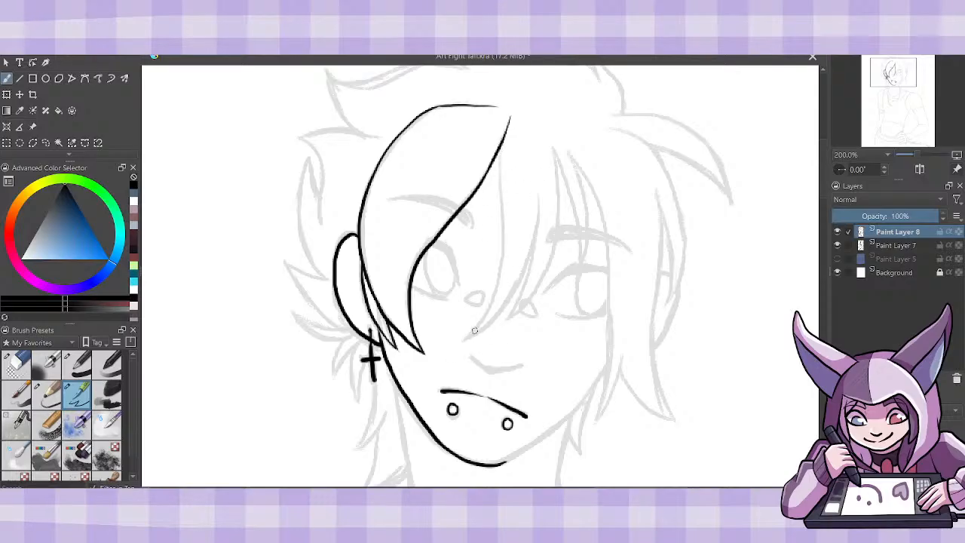
mouse_move(464, 339)
left_mouse_down()
mouse_move(488, 303)
mouse_move(501, 255)
mouse_move(502, 145)
left_mouse_up()
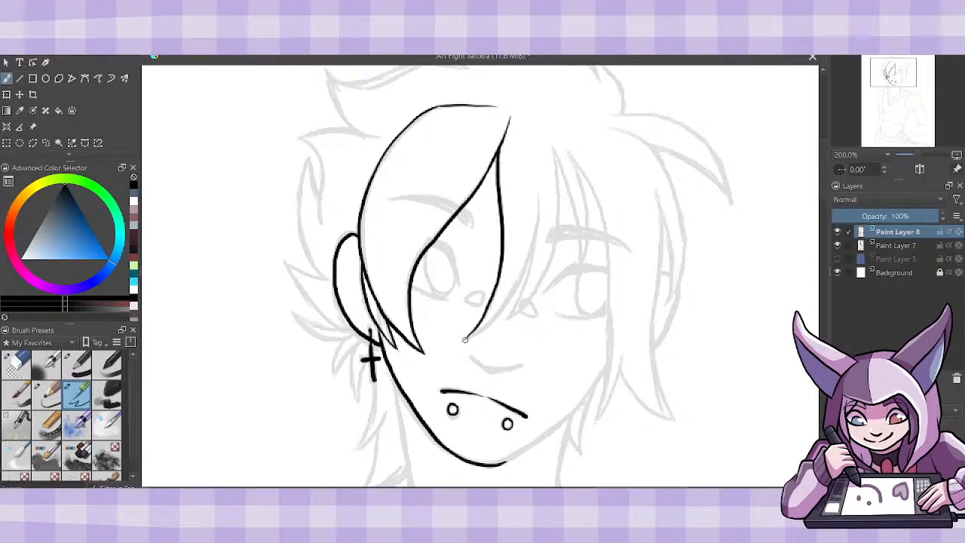
mouse_move(465, 340)
left_mouse_down()
mouse_move(517, 284)
mouse_move(530, 204)
left_mouse_up()
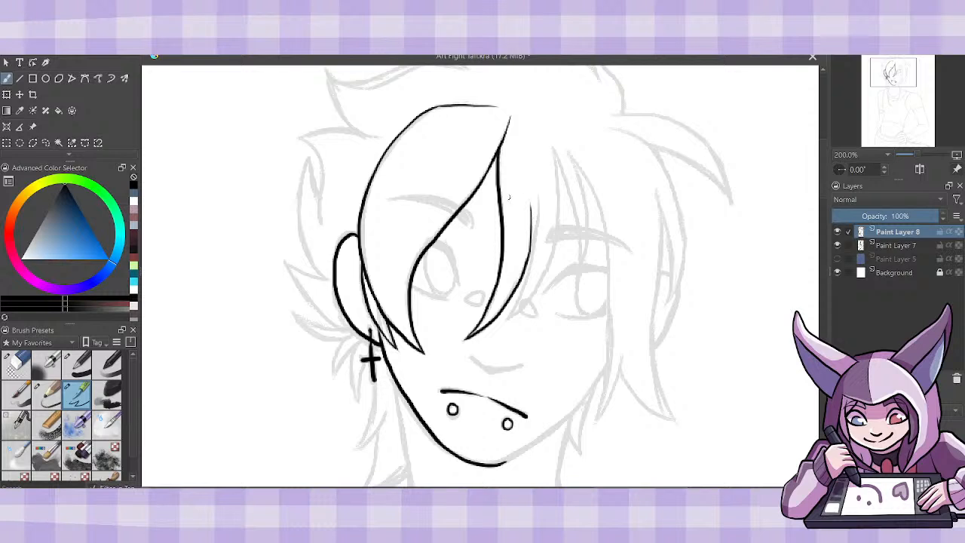
key("ctrl+z")
mouse_move(537, 190)
left_mouse_down()
mouse_move(531, 252)
mouse_move(499, 309)
mouse_move(465, 339)
left_mouse_up()
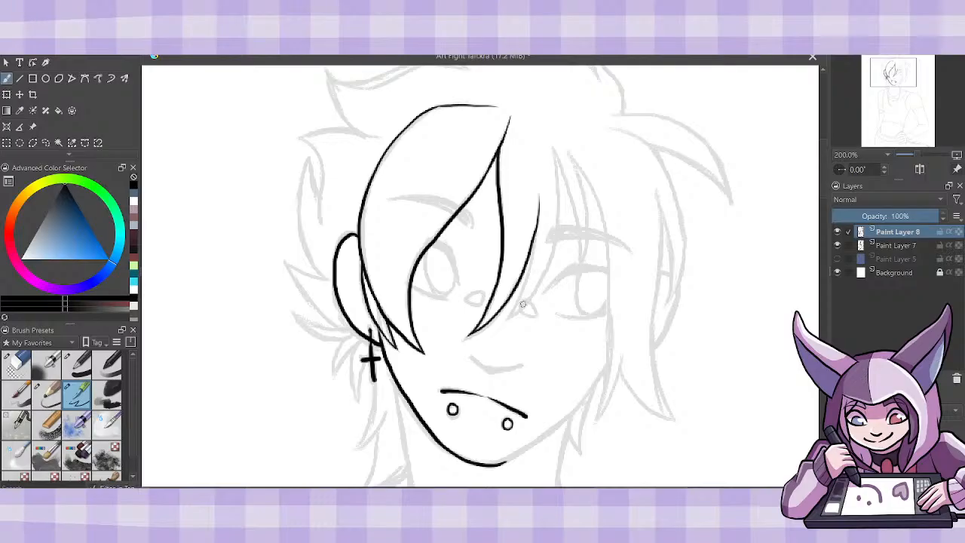
- Ink the narrow bang strands between the central lock and the right eye, following the sketch
left_click_drag(510, 317, 532, 248)
mouse_move(512, 316)
left_mouse_down()
mouse_move(553, 245)
mouse_move(551, 158)
left_mouse_up()
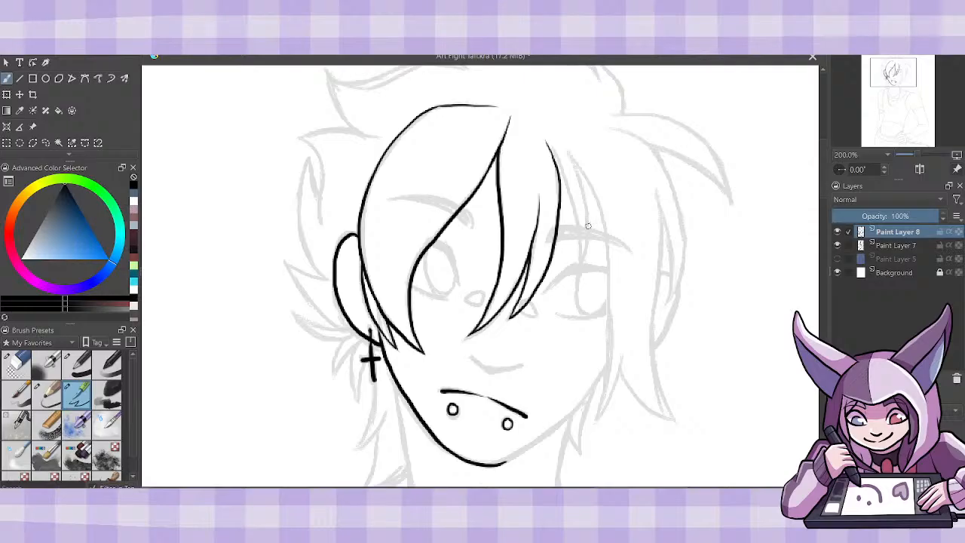
left_click_drag(553, 155, 582, 250)
key("ctrl+z")
left_click_drag(556, 167, 576, 223)
key("ctrl+z")
left_click_drag(580, 268, 564, 186)
- Ink the inner edge of the long face-framing lock from the bangs past the right eye to its tip
mouse_move(582, 260)
left_mouse_down()
mouse_move(589, 215)
mouse_move(577, 174)
mouse_move(542, 135)
mouse_move(593, 190)
mouse_move(602, 217)
mouse_move(612, 348)
left_mouse_up()
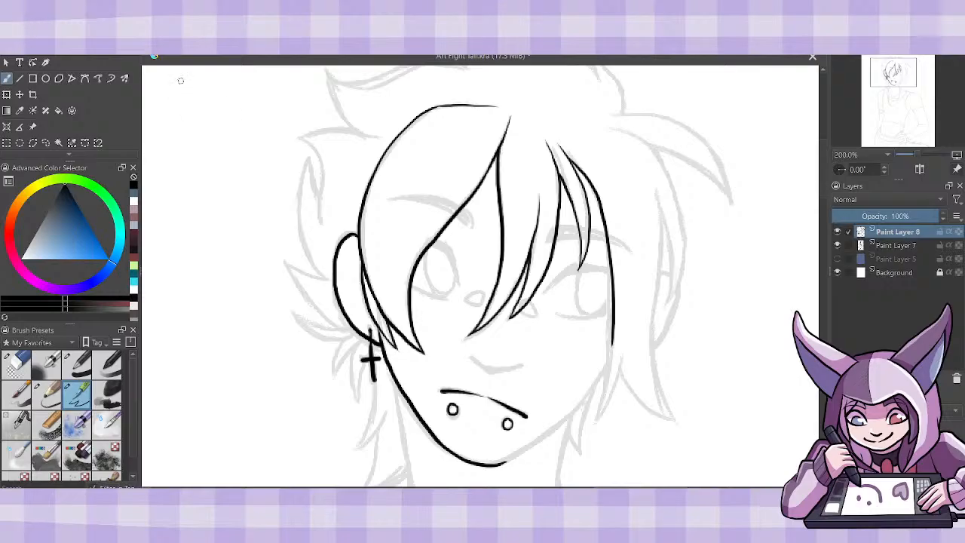
key("ctrl+z")
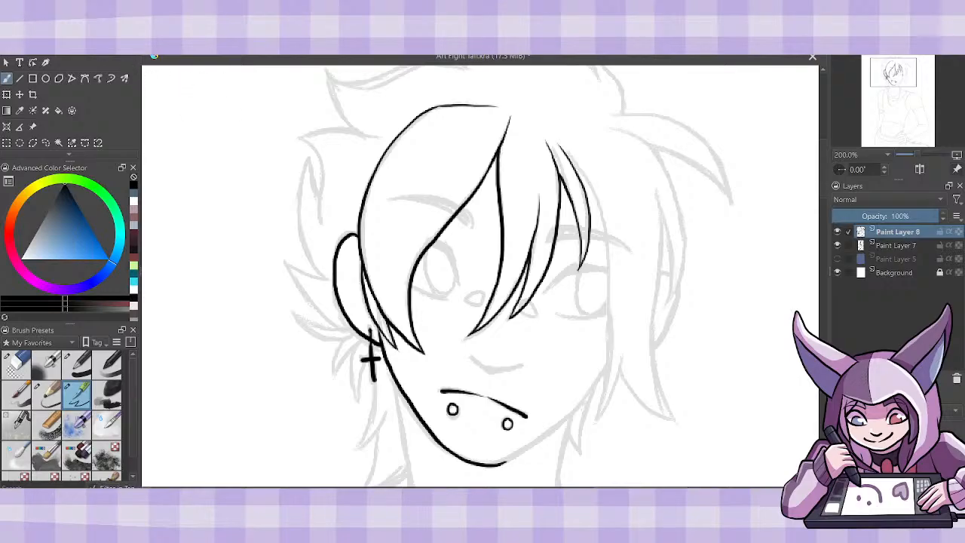
mouse_move(583, 178)
left_mouse_down()
mouse_move(610, 255)
mouse_move(604, 382)
mouse_move(590, 423)
mouse_move(624, 346)
left_mouse_up()
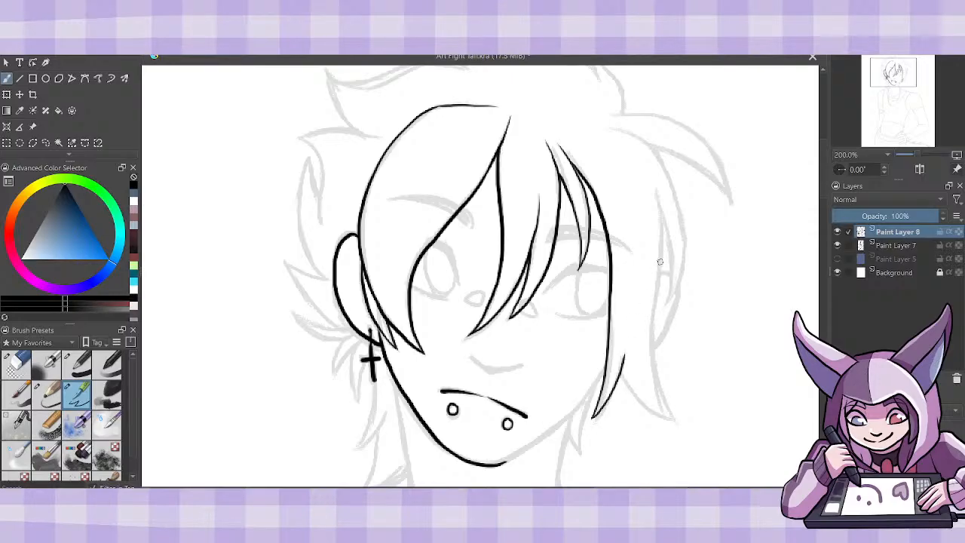
- Erase and re-ink the lower part of the long right lock, completing its two pointed tips and outer edge
left_click(19, 362)
mouse_move(603, 295)
left_mouse_down()
mouse_move(601, 396)
mouse_move(591, 426)
mouse_move(617, 397)
left_mouse_up()
left_click(77, 393)
left_click_drag(610, 320, 597, 422)
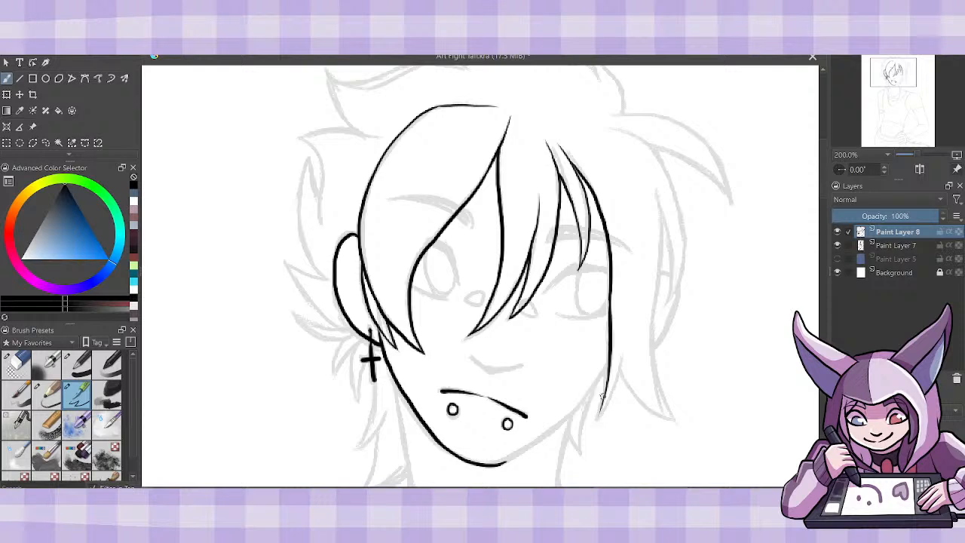
mouse_move(607, 381)
left_mouse_down()
mouse_move(595, 419)
mouse_move(611, 397)
mouse_move(619, 343)
left_mouse_up()
mouse_move(619, 364)
left_mouse_down()
mouse_move(677, 422)
mouse_move(656, 383)
mouse_move(662, 209)
mouse_move(650, 167)
left_mouse_up()
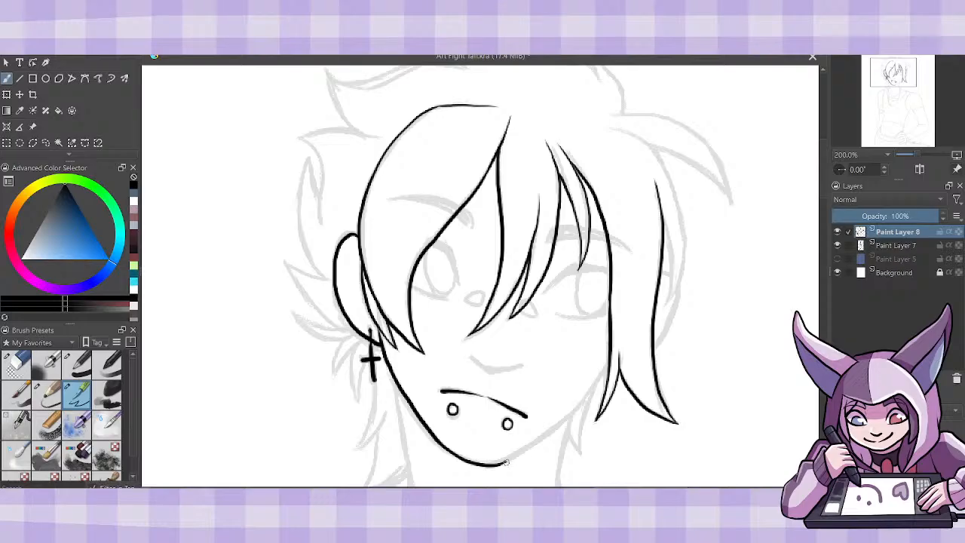
- Ink the right side of the jaw from the chin up to the long face-framing lock
mouse_move(499, 463)
left_mouse_down()
mouse_move(575, 407)
mouse_move(615, 351)
left_mouse_up()
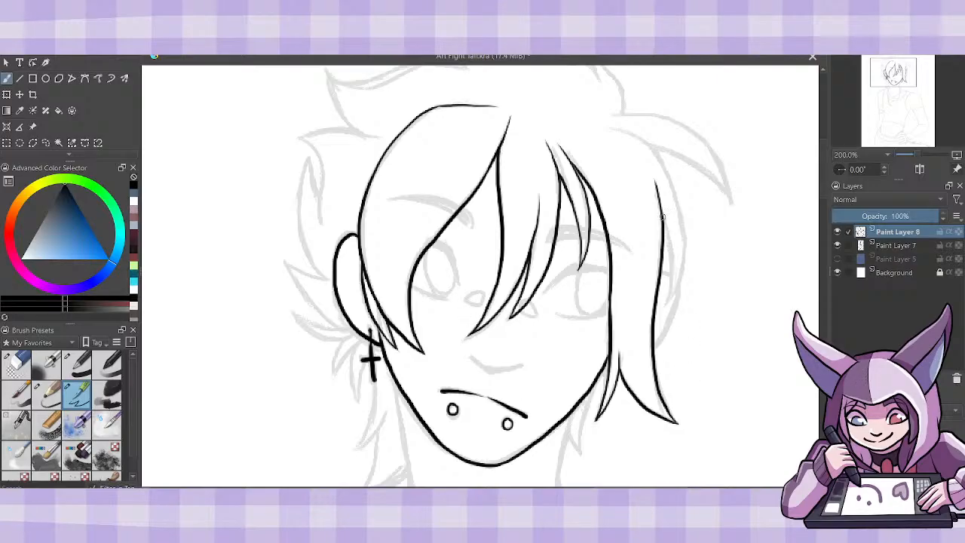
- Ink the outer hair strand on the right side of the head and the ear edge showing beneath it
left_click_drag(662, 214, 671, 305)
key("ctrl+z")
left_click_drag(662, 218, 658, 316)
mouse_move(664, 305)
left_mouse_down()
mouse_move(683, 262)
mouse_move(680, 202)
mouse_move(668, 174)
mouse_move(630, 140)
mouse_move(601, 136)
left_mouse_up()
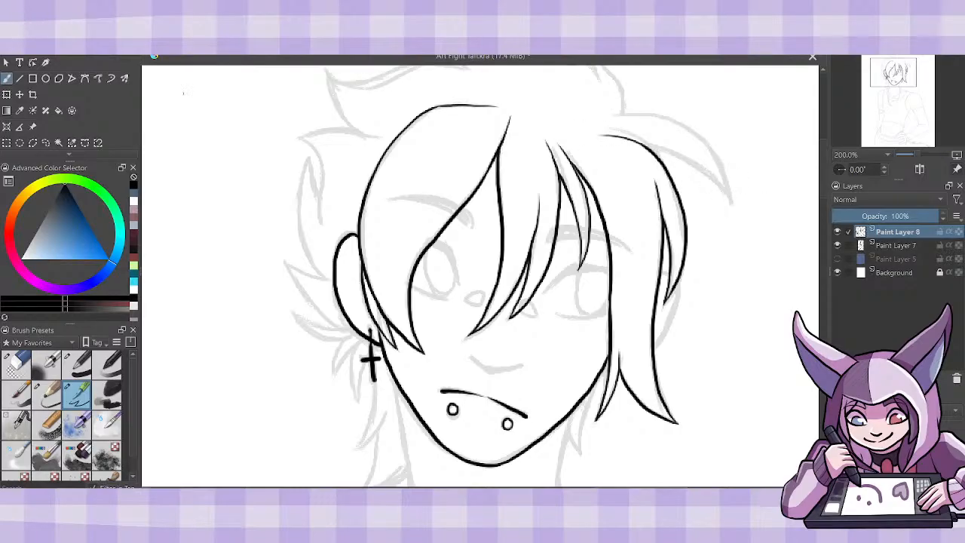
mouse_move(660, 273)
left_mouse_down()
mouse_move(669, 277)
mouse_move(667, 320)
mouse_move(652, 347)
left_mouse_up()
left_click_drag(601, 374, 608, 369)
- Ink the left eye with its thick upper lash line, lower lid and oval iris
mouse_move(455, 265)
left_mouse_down()
mouse_move(447, 246)
mouse_move(431, 251)
mouse_move(457, 278)
left_mouse_up()
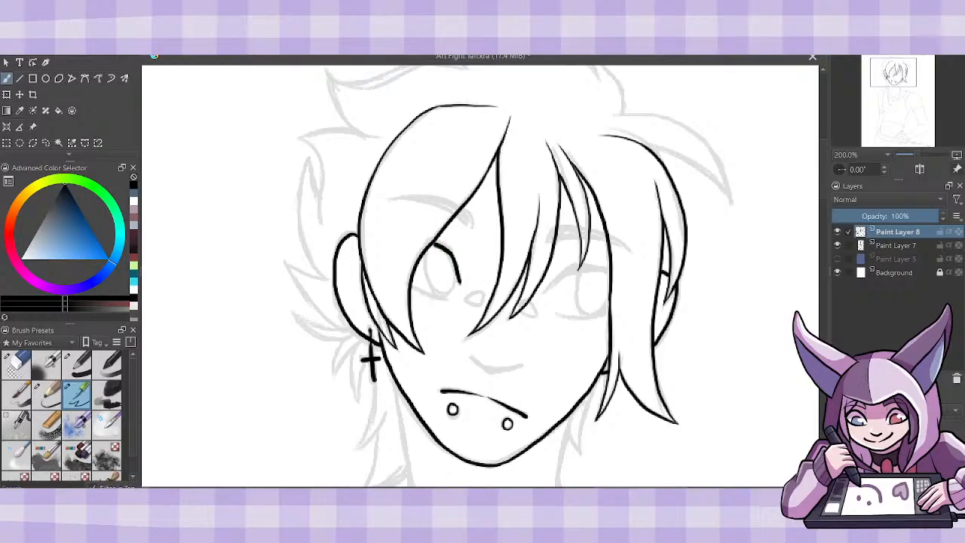
key("ctrl+z")
mouse_move(436, 243)
left_mouse_down()
mouse_move(455, 257)
mouse_move(453, 298)
mouse_move(428, 300)
mouse_move(411, 287)
left_mouse_up()
key("ctrl+z")
left_click_drag(445, 299, 412, 286)
mouse_move(432, 243)
left_mouse_down()
mouse_move(427, 285)
mouse_move(445, 294)
mouse_move(452, 270)
left_mouse_up()
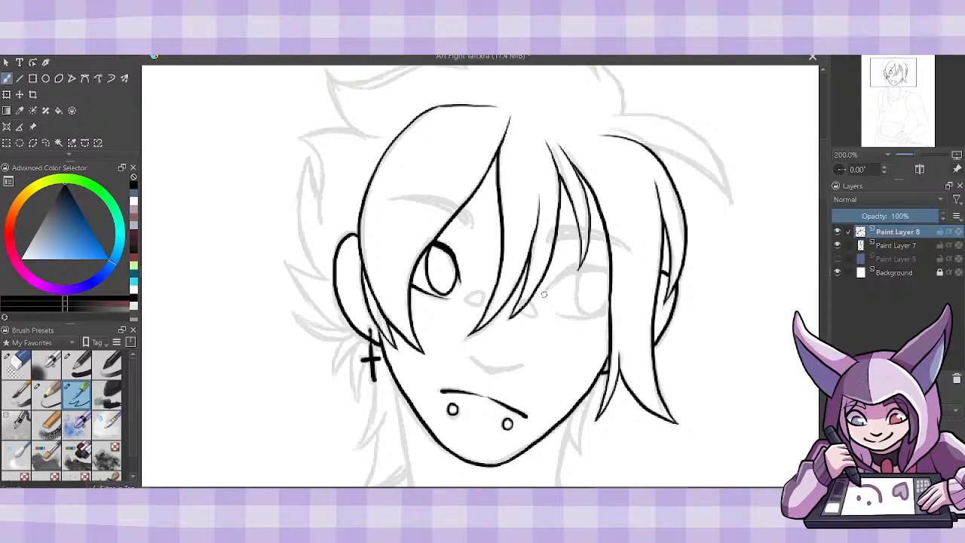
- Ink the right eye with a thick arched upper lash line, lower lid and oval iris
mouse_move(544, 294)
left_mouse_down()
mouse_move(607, 275)
mouse_move(587, 266)
mouse_move(578, 275)
mouse_move(608, 270)
left_mouse_up()
key("ctrl+z")
key("ctrl+z")
left_click_drag(548, 289, 578, 265)
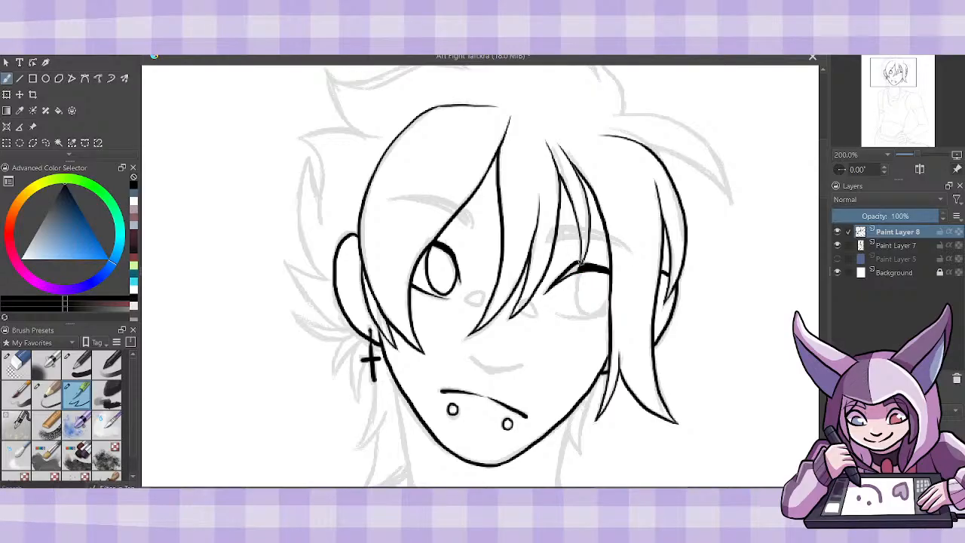
key("ctrl+z")
left_click_drag(555, 284, 580, 266)
left_click_drag(583, 262, 606, 267)
left_click_drag(550, 312, 609, 309)
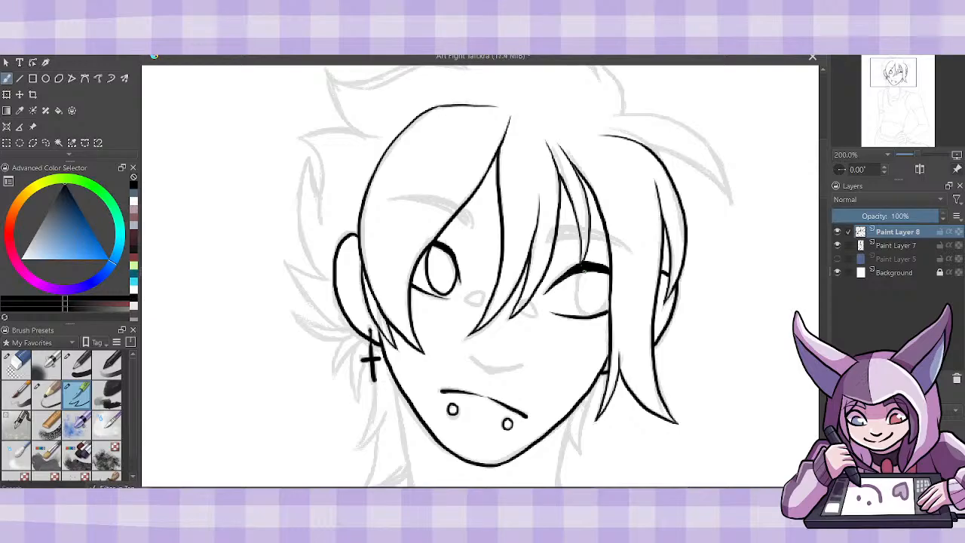
mouse_move(584, 272)
left_mouse_down()
mouse_move(577, 295)
mouse_move(588, 315)
mouse_move(612, 292)
left_mouse_up()
- Ink the outlines of both eyebrows over the sketch
mouse_move(389, 200)
left_mouse_down()
mouse_move(431, 204)
mouse_move(471, 229)
mouse_move(474, 220)
left_mouse_up()
mouse_move(389, 196)
left_mouse_down()
mouse_move(448, 197)
mouse_move(474, 223)
left_mouse_up()
mouse_move(632, 252)
left_mouse_down()
mouse_move(601, 242)
mouse_move(557, 249)
mouse_move(612, 235)
left_mouse_up()
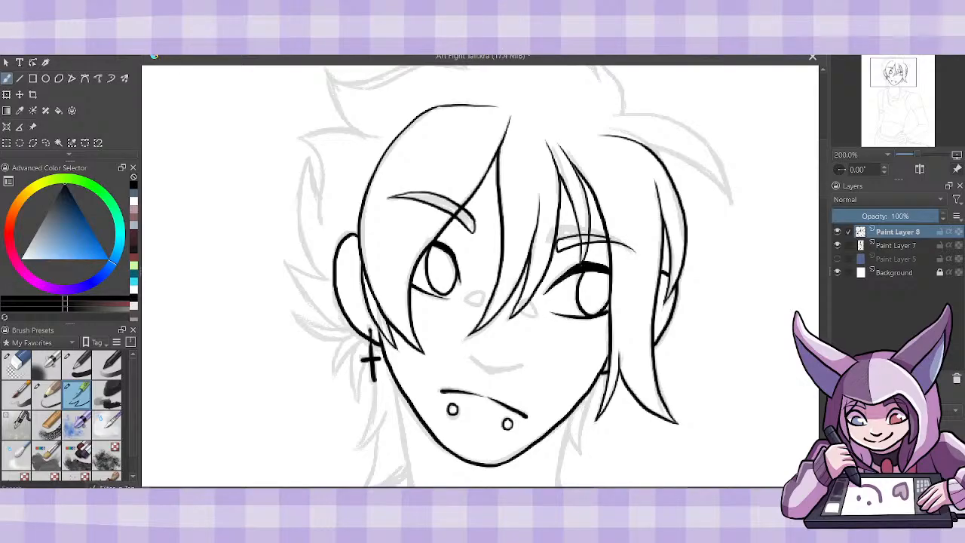
key("ctrl+z")
key("ctrl+z")
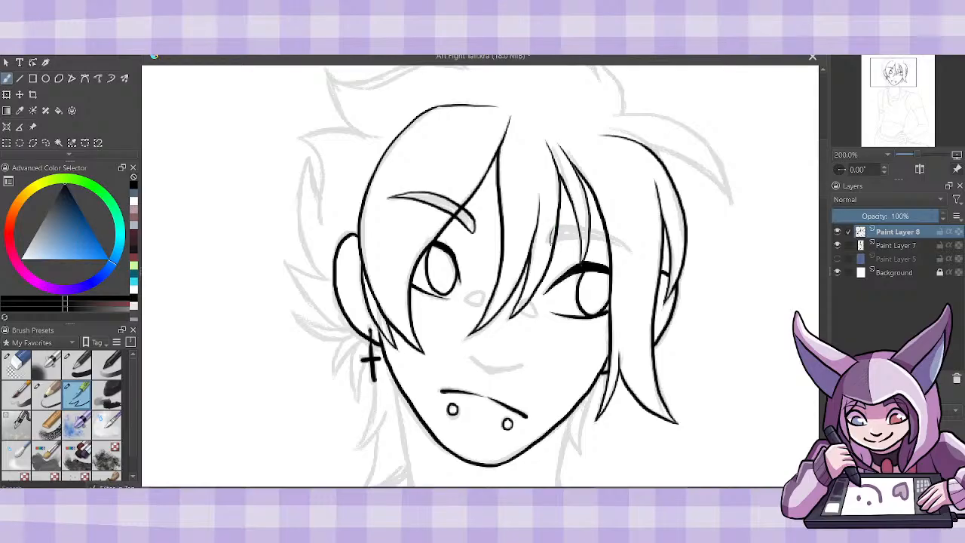
left_click_drag(553, 239, 636, 255)
mouse_move(553, 230)
left_mouse_down()
mouse_move(607, 230)
mouse_move(554, 234)
mouse_move(564, 228)
mouse_move(624, 244)
left_mouse_up()
key("ctrl+z")
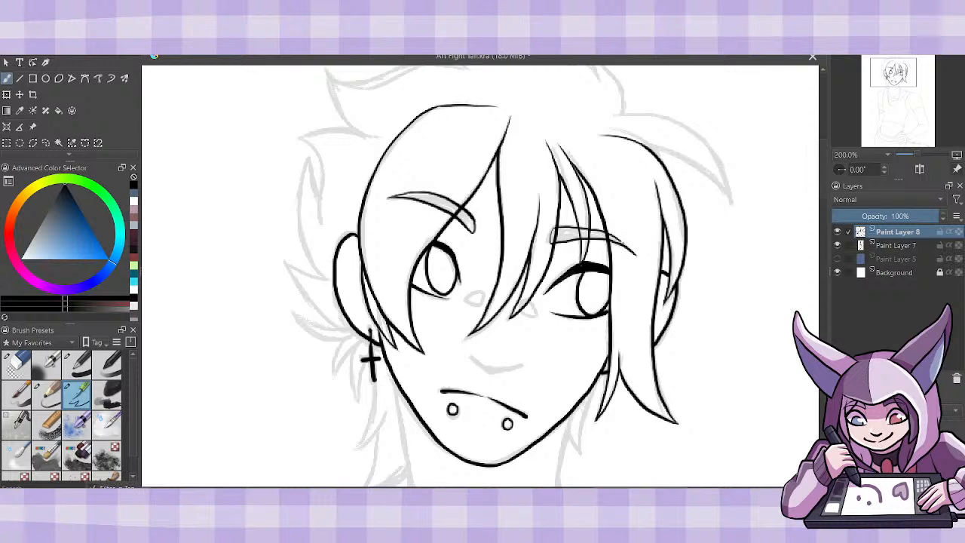
key("ctrl+z")
mouse_move(634, 253)
left_mouse_down()
mouse_move(605, 230)
mouse_move(556, 227)
left_mouse_up()
- Ink the two small rounded shapes at the inner corners of the eyes and the curved underside of the nose
mouse_move(520, 314)
left_mouse_down()
mouse_move(538, 317)
mouse_move(535, 303)
mouse_move(464, 297)
mouse_move(481, 305)
left_mouse_up()
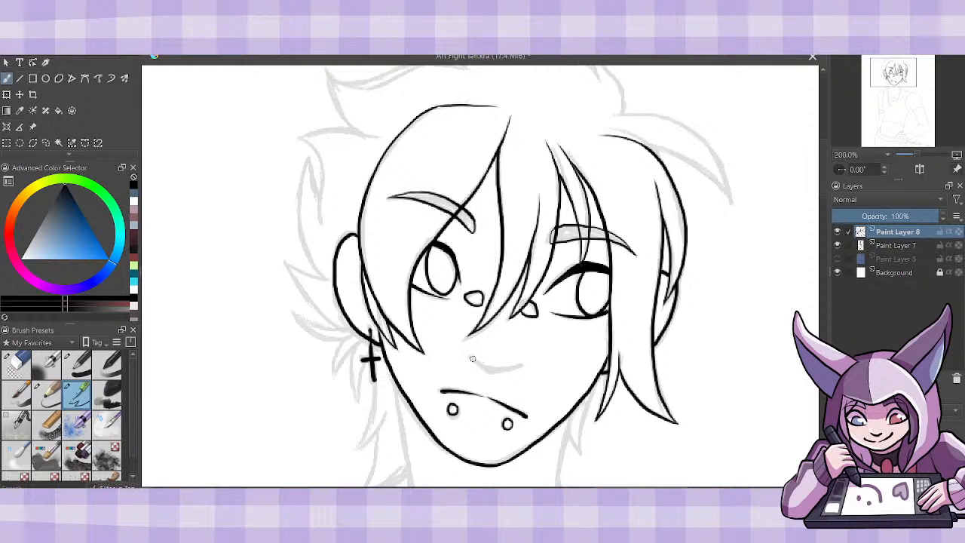
mouse_move(471, 359)
left_mouse_down()
mouse_move(489, 370)
mouse_move(520, 368)
left_mouse_up()
- Ink the lock flicking outward at the upper right of the head with its upper and lower edges
scroll(826, 170, "up", 2)
scroll(826, 170, "up", 1)
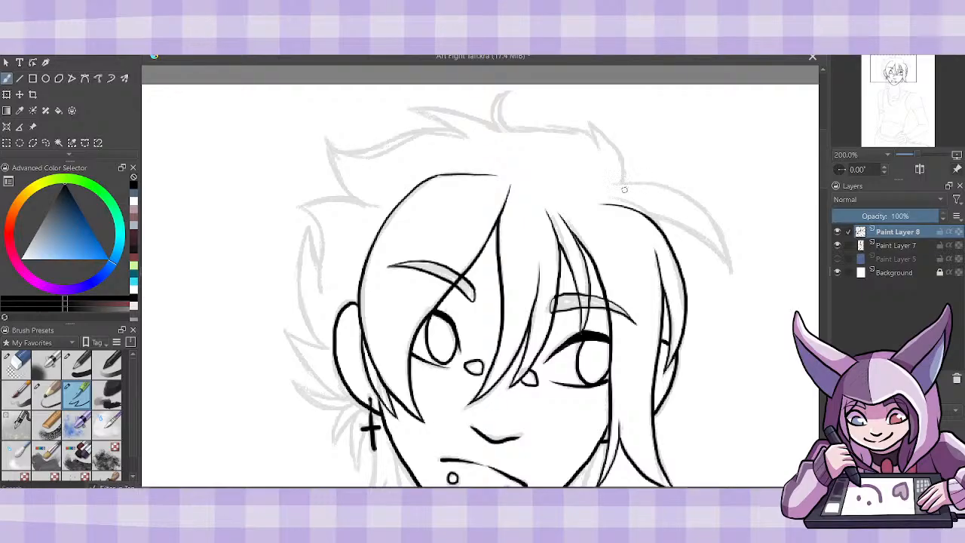
left_click_drag(608, 188, 687, 212)
key("ctrl+z")
mouse_move(609, 187)
left_mouse_down()
mouse_move(679, 198)
mouse_move(730, 268)
left_mouse_up()
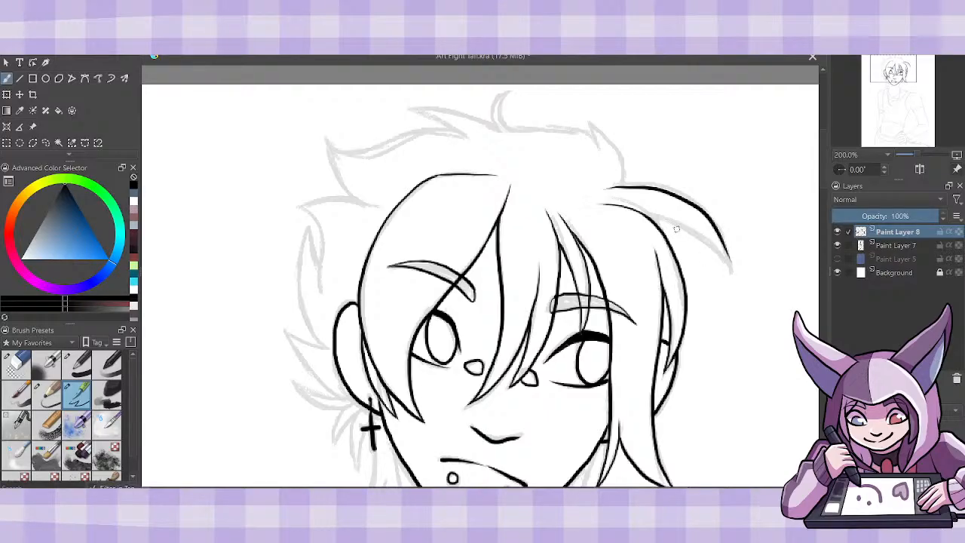
mouse_move(601, 202)
left_mouse_down()
mouse_move(670, 220)
mouse_move(729, 279)
mouse_move(721, 241)
left_mouse_up()
- Ink the top outline of the hair with its right-hand tuft, the curled crown tuft and the pointed spike beside it
mouse_move(624, 185)
left_mouse_down()
mouse_move(622, 159)
mouse_move(590, 122)
mouse_move(601, 151)
mouse_move(513, 125)
mouse_move(509, 92)
left_mouse_up()
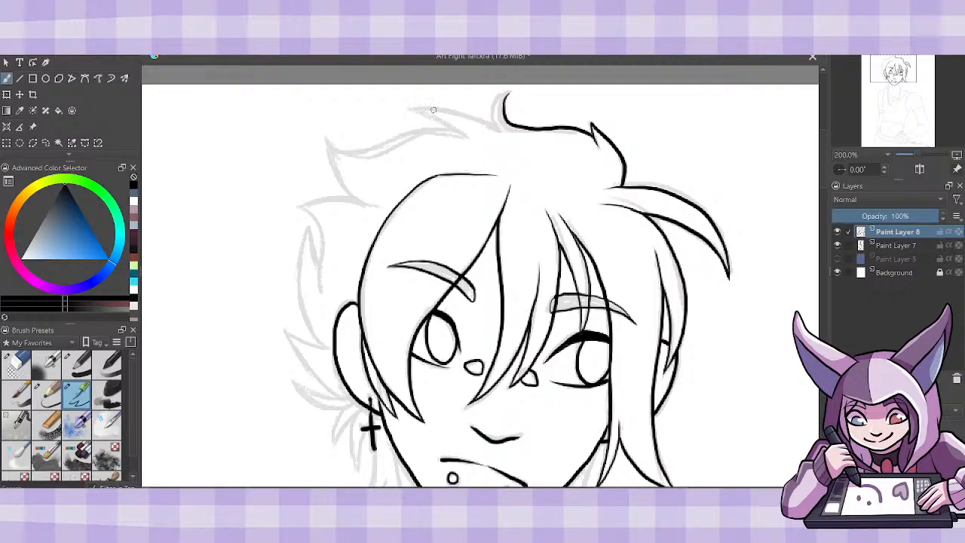
mouse_move(413, 111)
left_mouse_down()
mouse_move(488, 124)
mouse_move(517, 142)
left_mouse_up()
left_click_drag(408, 109, 474, 140)
left_click_drag(410, 110, 457, 115)
mouse_move(499, 128)
left_mouse_down()
mouse_move(493, 102)
mouse_move(508, 90)
left_mouse_up()
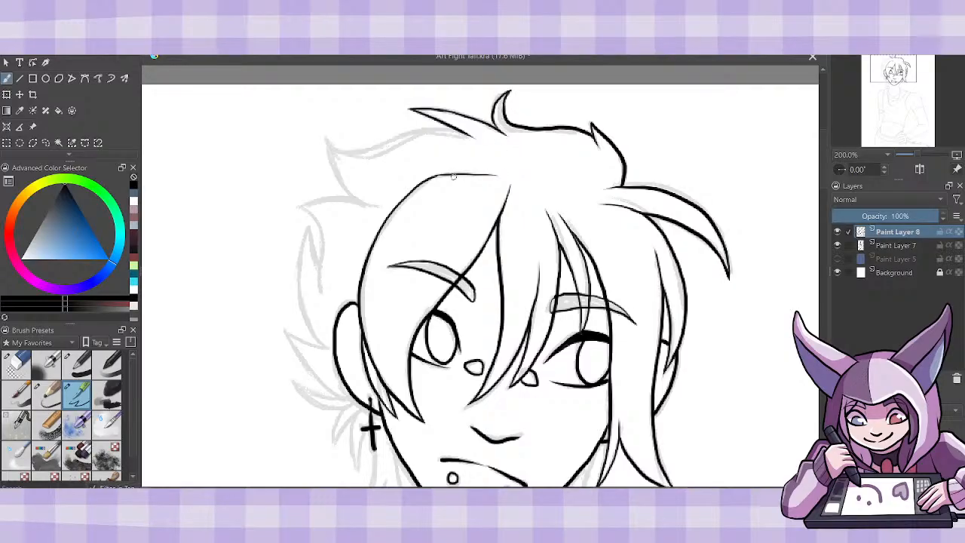
- Ink the large pointed tuft at the upper left of the hair, curving back in toward the forehead
mouse_move(451, 124)
left_mouse_down()
mouse_move(381, 144)
mouse_move(321, 133)
left_mouse_up()
mouse_move(325, 140)
left_mouse_down()
mouse_move(354, 153)
mouse_move(455, 127)
left_mouse_up()
mouse_move(326, 142)
left_mouse_down()
mouse_move(397, 215)
mouse_move(361, 203)
mouse_move(332, 164)
mouse_move(334, 181)
mouse_move(379, 208)
left_mouse_up()
key("ctrl+z")
key("ctrl+z")
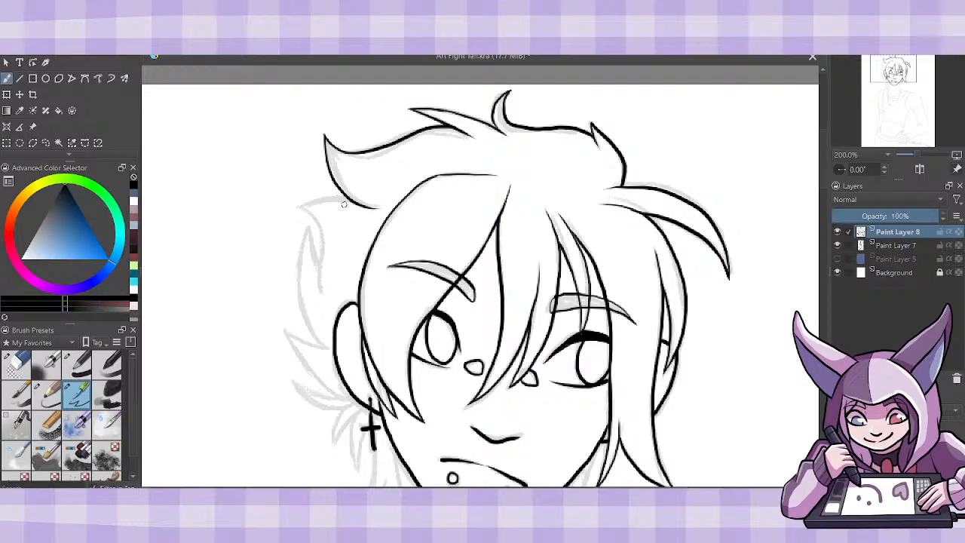
- Ink the left side hair tufts from below the large upper-left spike down to the ear
mouse_move(303, 203)
left_mouse_down()
mouse_move(353, 204)
mouse_move(311, 215)
mouse_move(320, 295)
left_mouse_up()
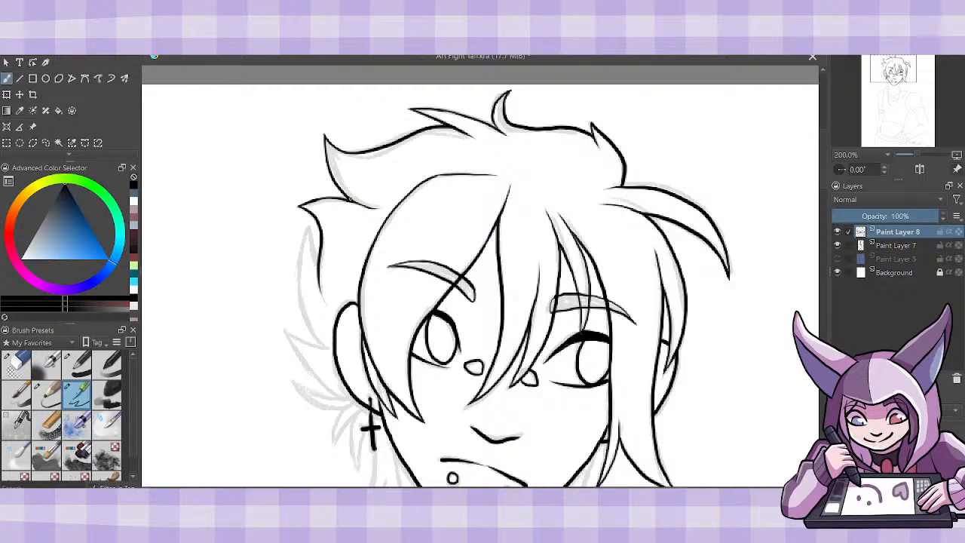
left_click_drag(316, 200, 361, 212)
left_click_drag(308, 227, 317, 267)
mouse_move(318, 342)
left_mouse_down()
mouse_move(299, 282)
mouse_move(311, 225)
mouse_move(301, 306)
mouse_move(336, 351)
left_mouse_up()
key("ctrl+z")
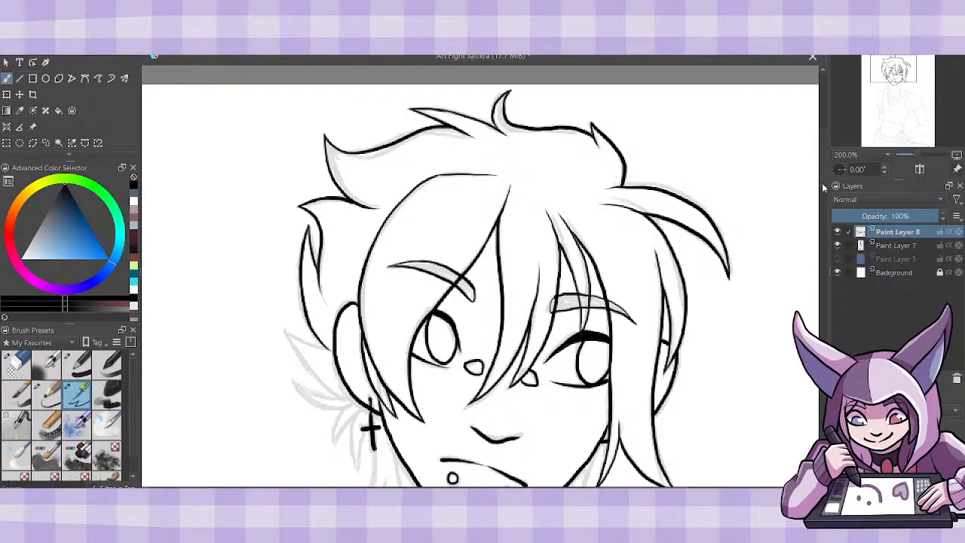
- Ink the small pointed hair spikes behind the left ear down to the cross earring
scroll(824, 187, "down", 5)
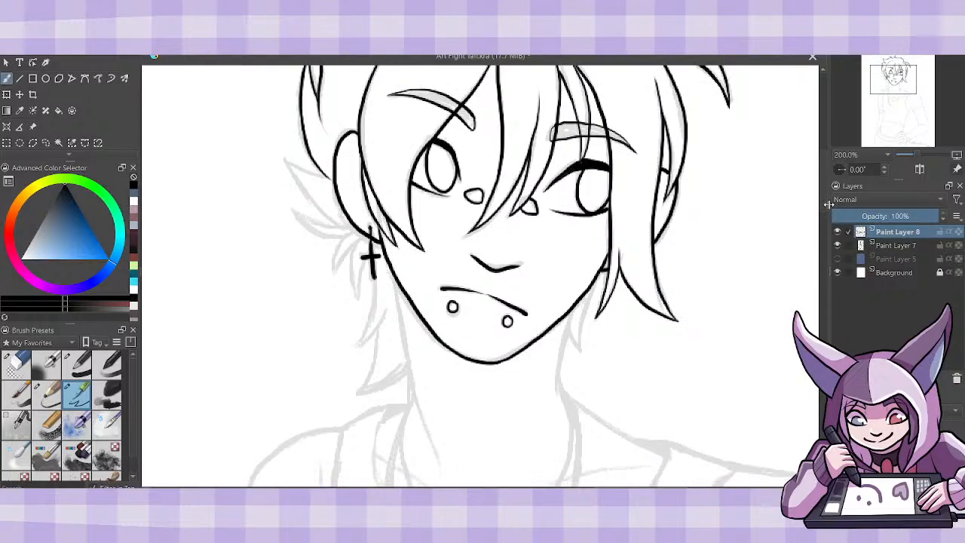
left_click_drag(828, 204, 828, 203)
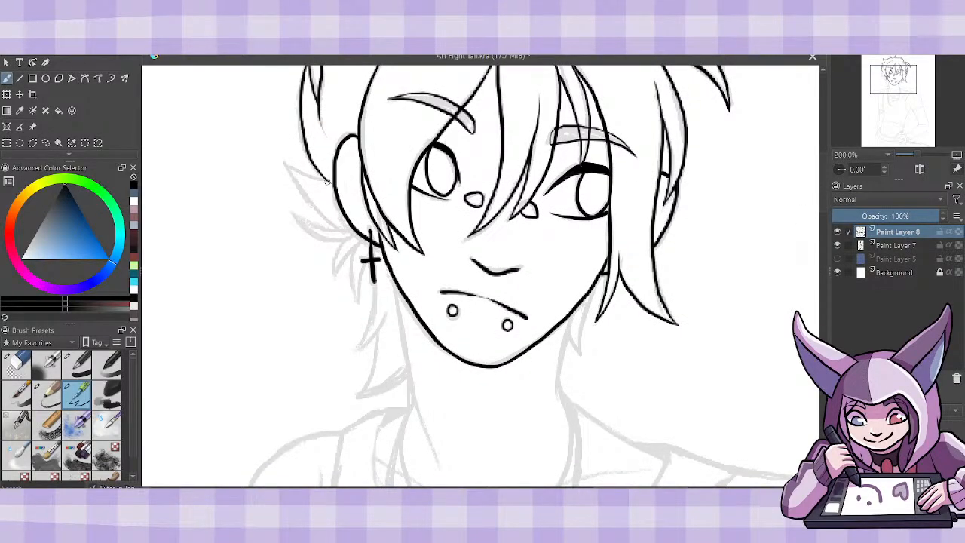
mouse_move(327, 181)
left_mouse_down()
mouse_move(286, 160)
mouse_move(315, 207)
mouse_move(359, 230)
mouse_move(348, 222)
mouse_move(347, 234)
mouse_move(326, 238)
mouse_move(359, 230)
left_mouse_up()
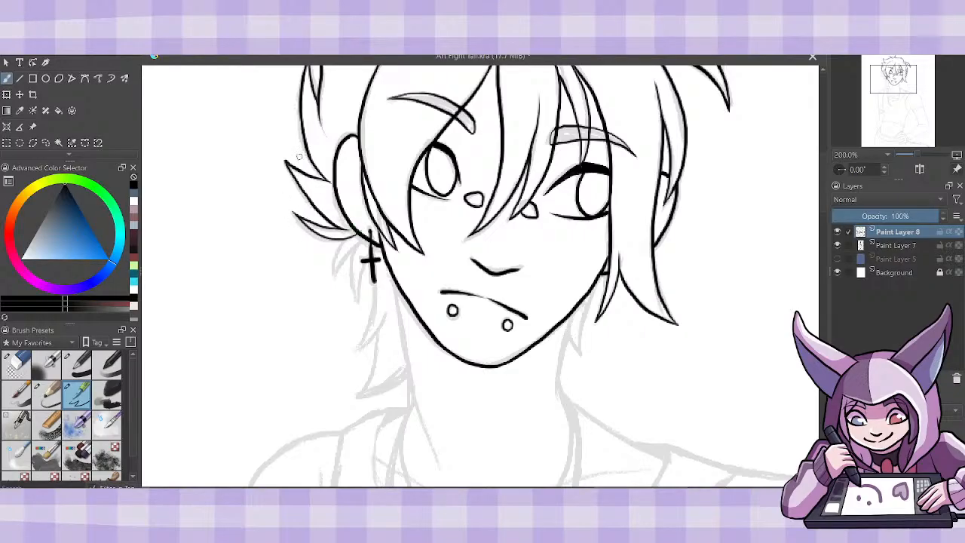
key("ctrl+z")
mouse_move(293, 212)
left_mouse_down()
mouse_move(342, 241)
mouse_move(363, 233)
mouse_move(345, 232)
mouse_move(336, 210)
mouse_move(345, 247)
mouse_move(335, 275)
mouse_move(351, 281)
mouse_move(358, 301)
mouse_move(367, 267)
left_mouse_up()
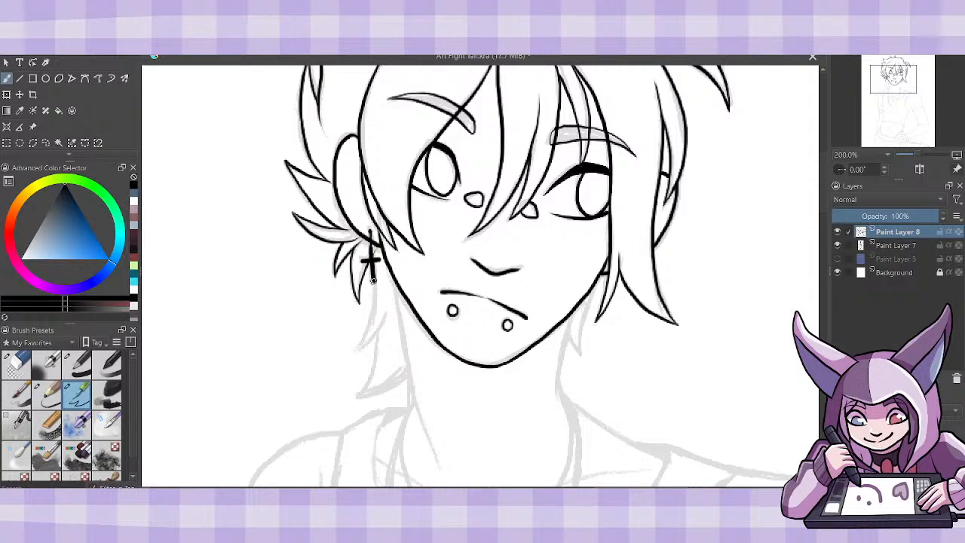
- Ink the lower hair spikes from the cross earring down to the left side of the neck
mouse_move(373, 277)
left_mouse_down()
mouse_move(359, 348)
mouse_move(384, 305)
mouse_move(355, 393)
mouse_move(410, 372)
left_mouse_up()
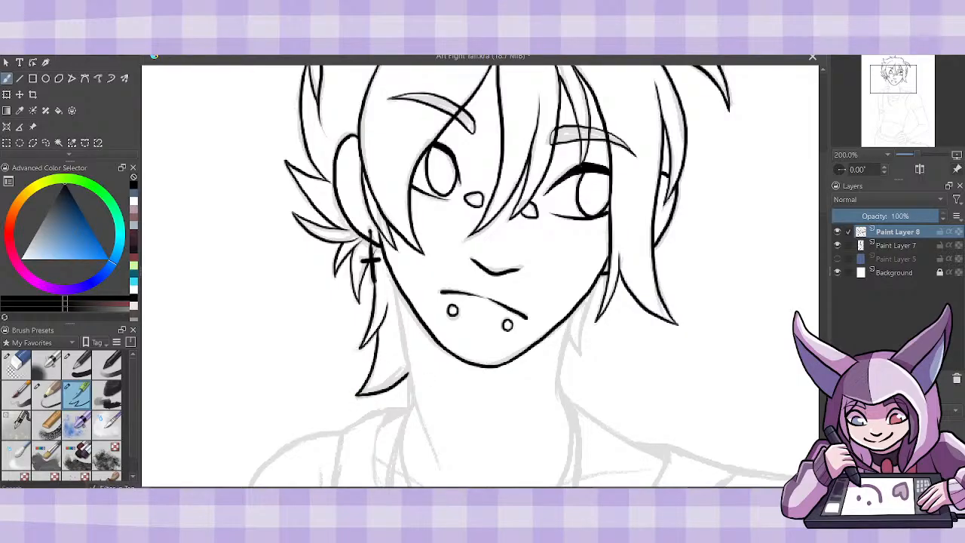
key("ctrl+z")
key("ctrl+z")
left_click_drag(355, 394, 412, 373)
- Ink the right shoulder slope and both sides of the neck from the jaw down
mouse_move(566, 417)
left_mouse_down()
mouse_move(558, 389)
mouse_move(633, 447)
mouse_move(668, 457)
left_mouse_up()
key("ctrl+z")
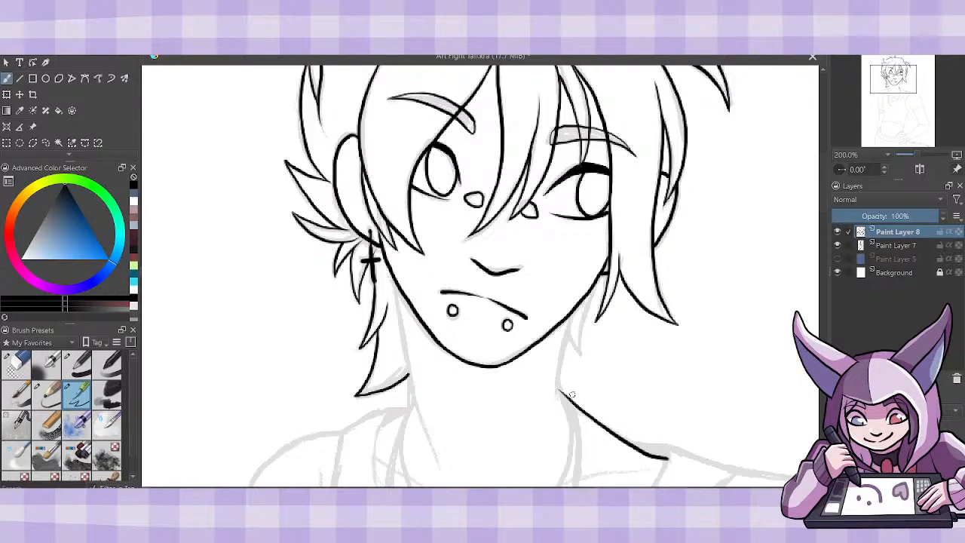
left_click_drag(559, 391, 575, 309)
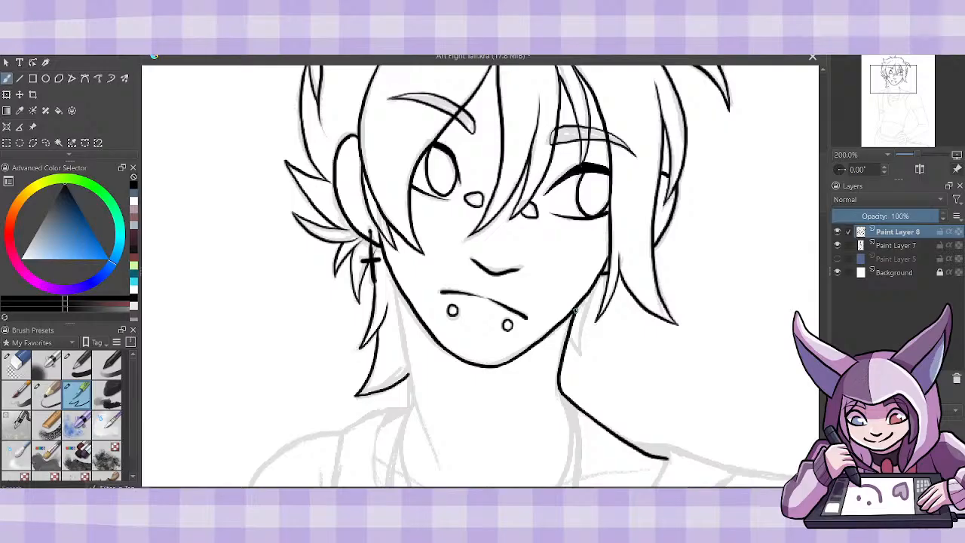
left_click_drag(563, 410, 559, 387)
mouse_move(436, 458)
left_mouse_down()
mouse_move(415, 403)
mouse_move(401, 303)
left_mouse_up()
left_click_drag(407, 339, 397, 287)
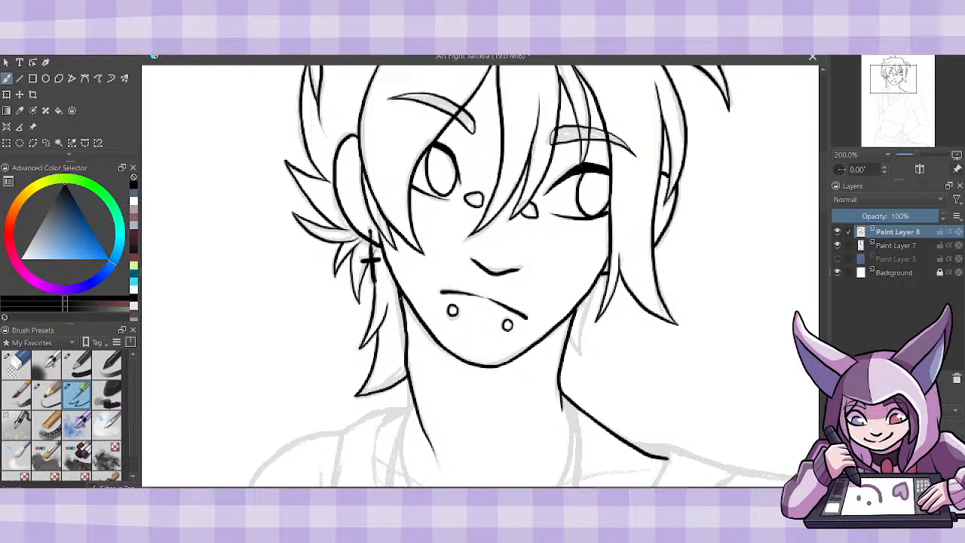
- Ink a thin neck tendon line below the jaw and the small hair spikes behind the right side of the neck
mouse_move(536, 352)
left_mouse_down()
mouse_move(513, 423)
mouse_move(548, 339)
left_mouse_up()
key("ctrl+z")
left_click_drag(581, 353, 597, 277)
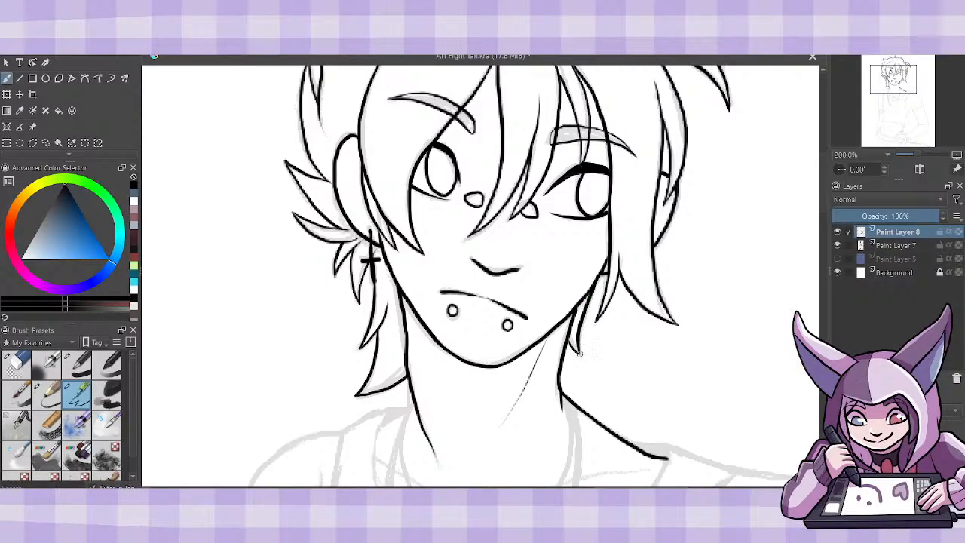
left_click_drag(579, 354, 569, 337)
- Ink the left part of the tank top's neckline, curving from the folded collar edge at the neck toward the chest
scroll(825, 226, "down", 5)
left_click_drag(826, 226, 826, 225)
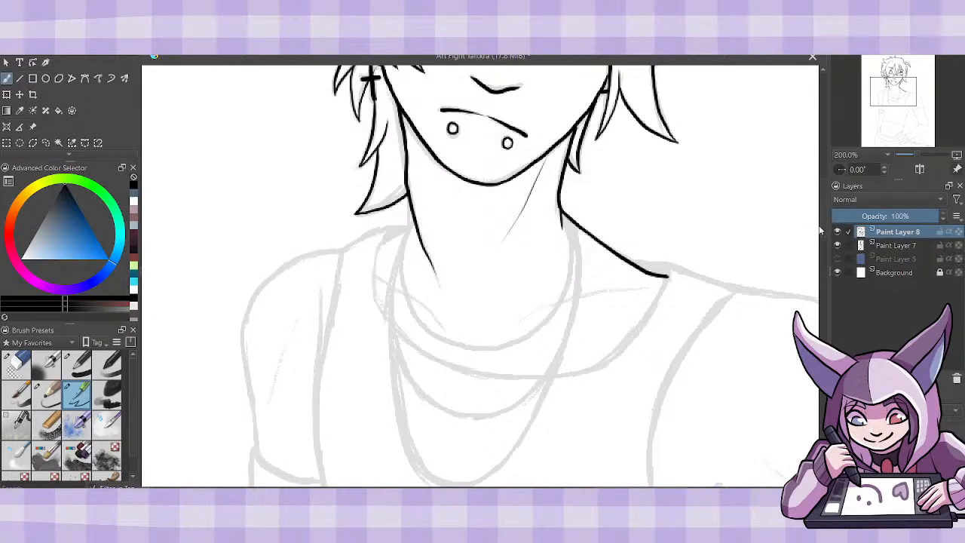
scroll(825, 208, "down", 3)
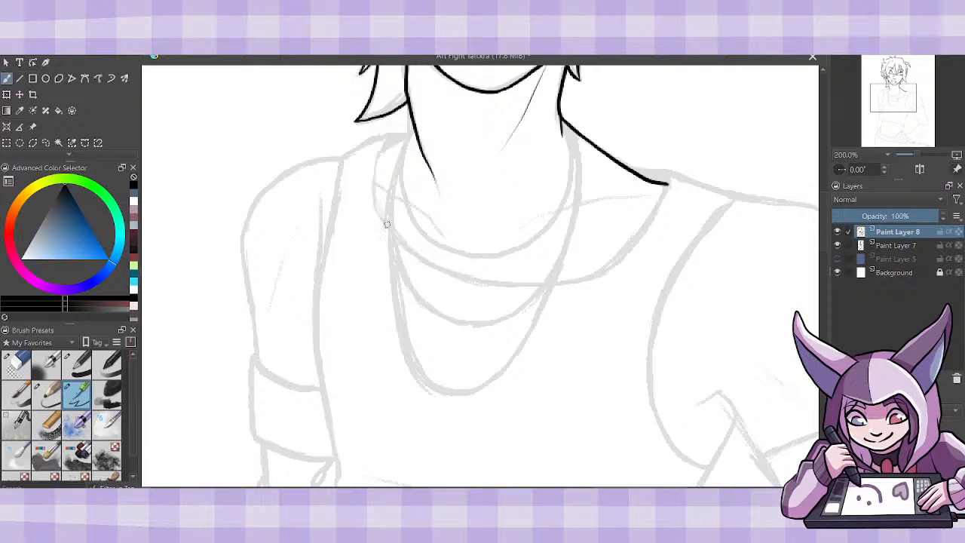
mouse_move(424, 261)
left_mouse_down()
mouse_move(375, 204)
mouse_move(386, 141)
mouse_move(412, 125)
mouse_move(381, 149)
left_mouse_up()
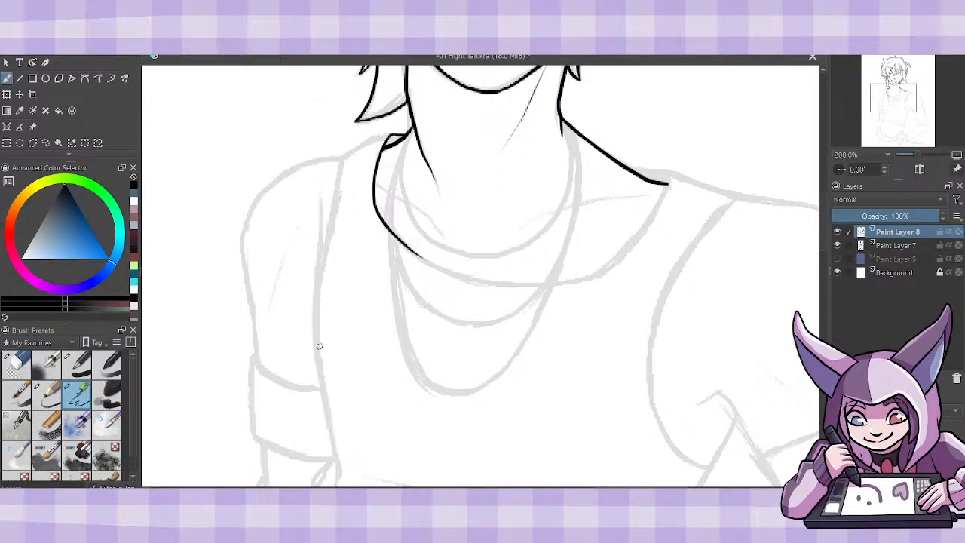
- Ink the top of the tank top's left shoulder strap and the long left armhole edge down to the sleeve
mouse_move(319, 346)
left_mouse_down()
mouse_move(317, 287)
mouse_move(343, 160)
left_mouse_up()
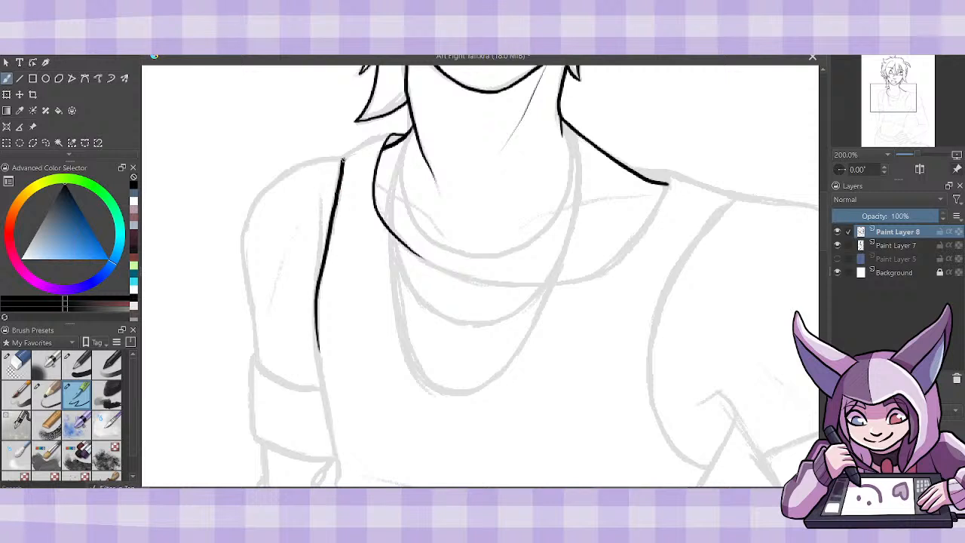
key("ctrl+z")
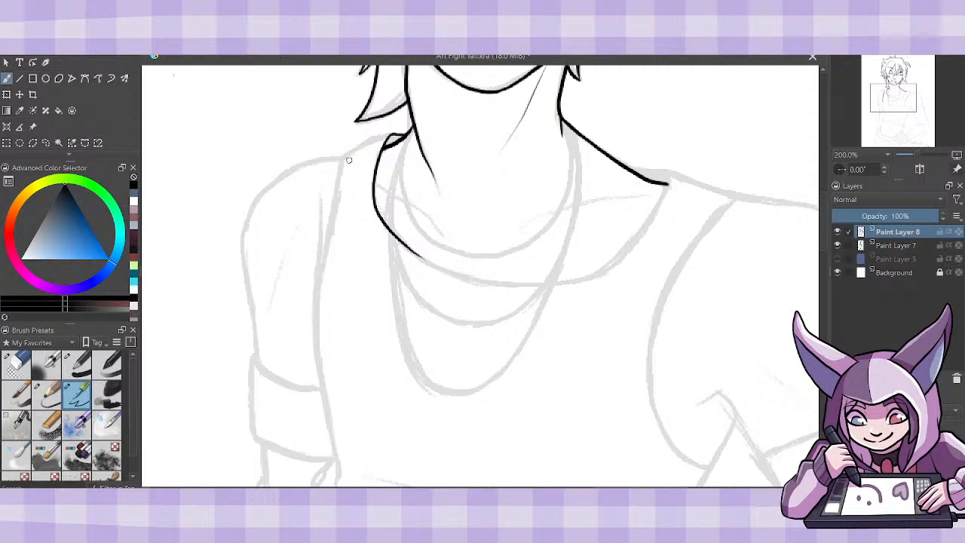
left_click_drag(340, 164, 399, 129)
left_click_drag(341, 158, 312, 389)
key("ctrl+z")
mouse_move(335, 460)
left_mouse_down()
mouse_move(316, 319)
mouse_move(341, 160)
left_mouse_up()
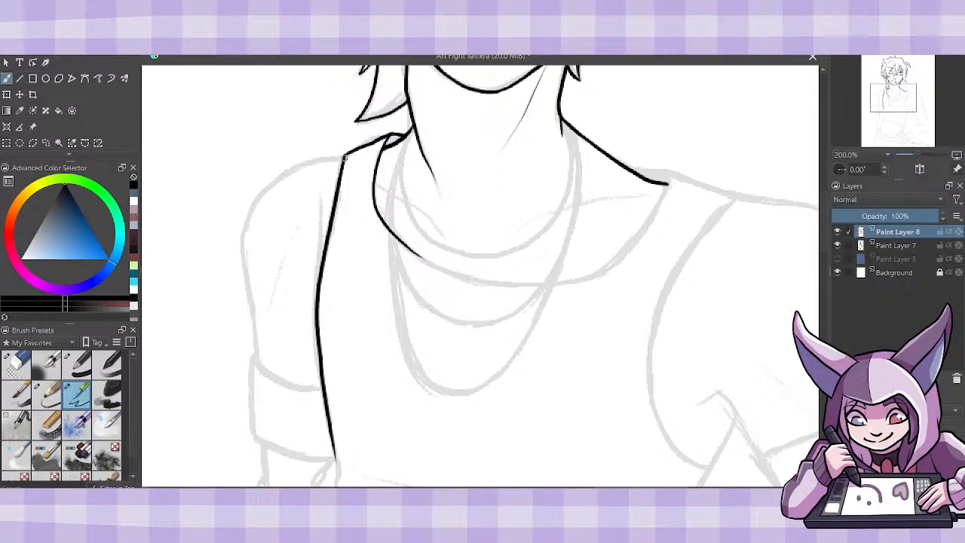
left_click_drag(344, 157, 341, 170)
- Ink the rest of the neckline across the chest up to the right shoulder, closing the small back collar shape there
mouse_move(385, 225)
left_mouse_down()
mouse_move(458, 274)
mouse_move(503, 284)
mouse_move(588, 267)
left_mouse_up()
key("ctrl+z")
mouse_move(381, 223)
left_mouse_down()
mouse_move(471, 277)
mouse_move(537, 284)
mouse_move(607, 269)
mouse_move(645, 224)
mouse_move(667, 176)
mouse_move(670, 185)
mouse_move(652, 172)
left_mouse_up()
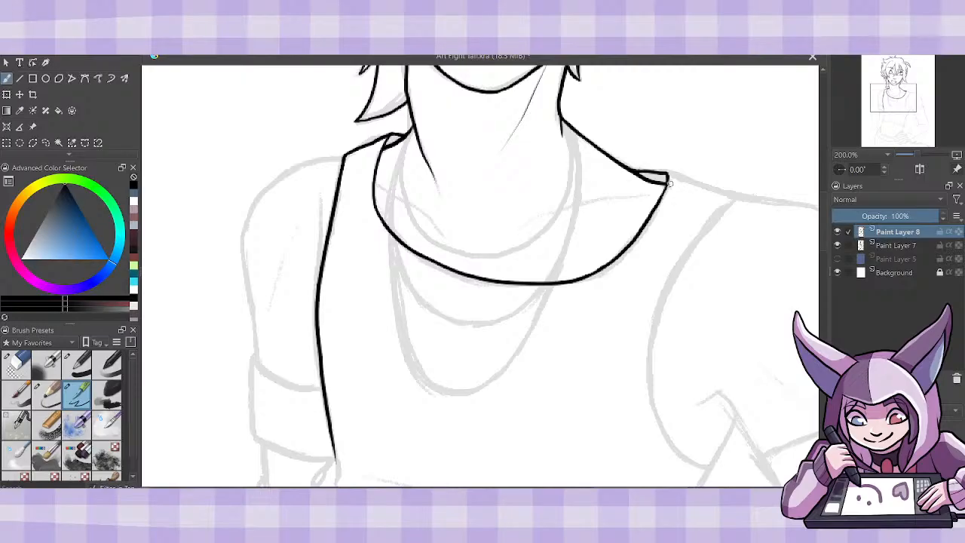
left_click_drag(668, 183, 669, 170)
- Ink the tank top's curved right armhole and the top edge of its right shoulder strap
scroll(825, 224, "down", 3)
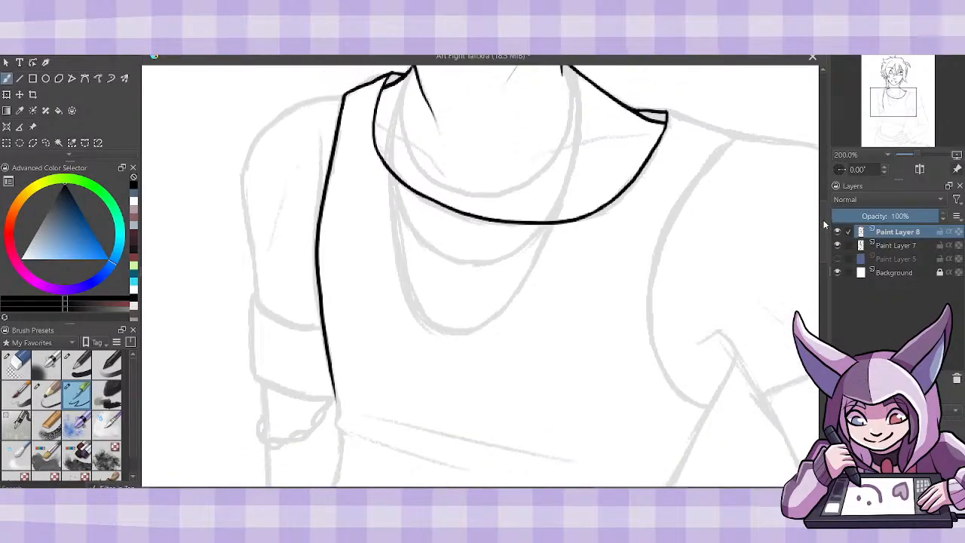
mouse_move(717, 402)
left_mouse_down()
mouse_move(698, 405)
mouse_move(664, 375)
mouse_move(651, 290)
mouse_move(680, 203)
mouse_move(743, 133)
left_mouse_up()
key("ctrl+z")
mouse_move(715, 400)
left_mouse_down()
mouse_move(668, 383)
mouse_move(655, 330)
mouse_move(664, 249)
mouse_move(713, 160)
left_mouse_up()
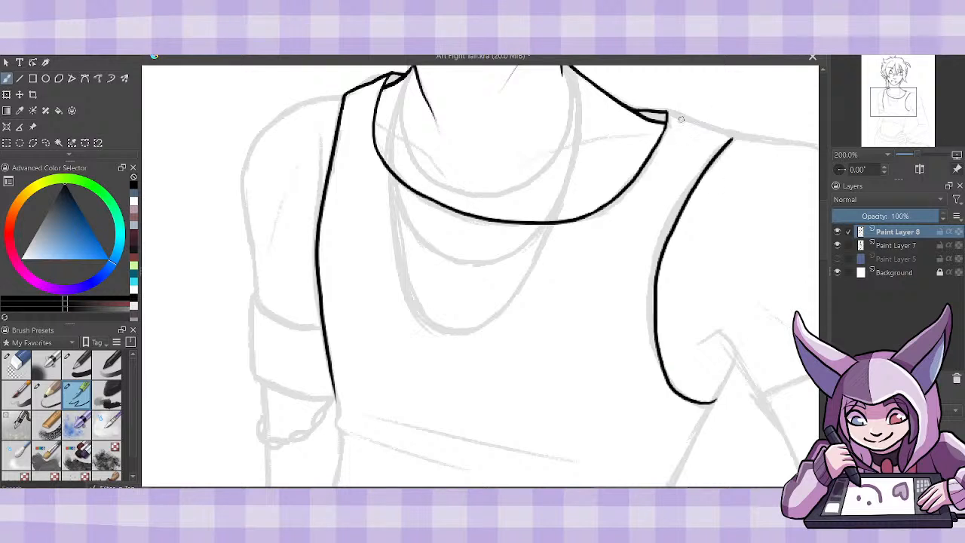
left_click_drag(670, 113, 731, 139)
key("ctrl+z")
left_click_drag(698, 127, 731, 137)
- Ink both collarbones inside the neckline with thin tapered lines
left_click_drag(446, 176, 377, 124)
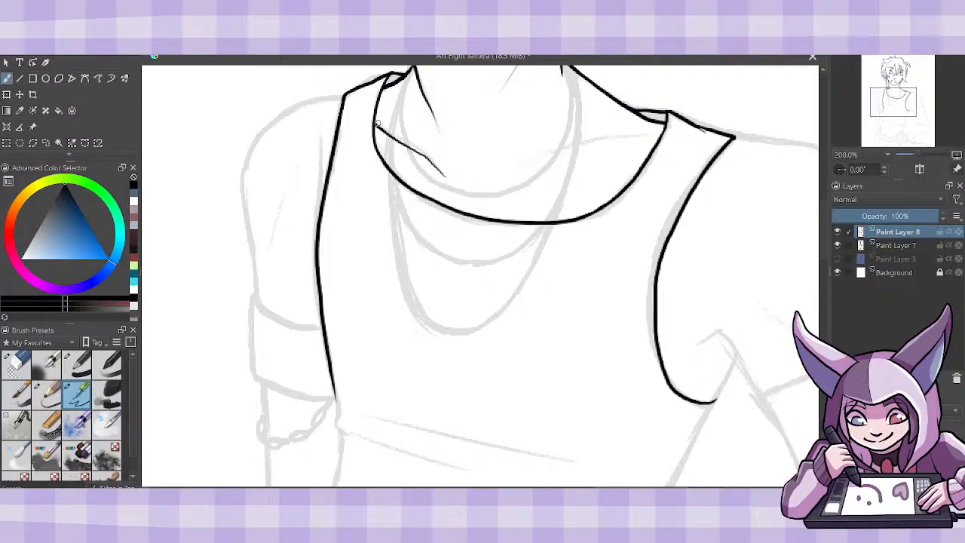
mouse_move(503, 179)
left_mouse_down()
mouse_move(551, 151)
mouse_move(643, 134)
left_mouse_up()
key("ctrl+z")
mouse_move(510, 176)
left_mouse_down()
mouse_move(532, 162)
mouse_move(644, 136)
left_mouse_up()
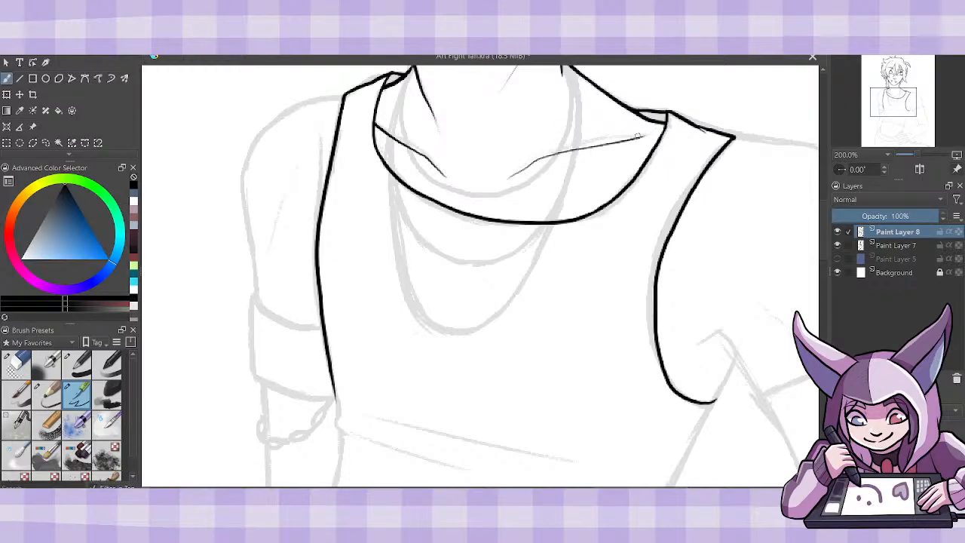
left_click_drag(503, 181, 550, 154)
- Ink the left shoulder and outer upper arm contour, adding a thin crease inside the arm
mouse_move(258, 270)
left_mouse_down()
mouse_move(248, 200)
mouse_move(260, 140)
mouse_move(288, 113)
mouse_move(345, 96)
left_mouse_up()
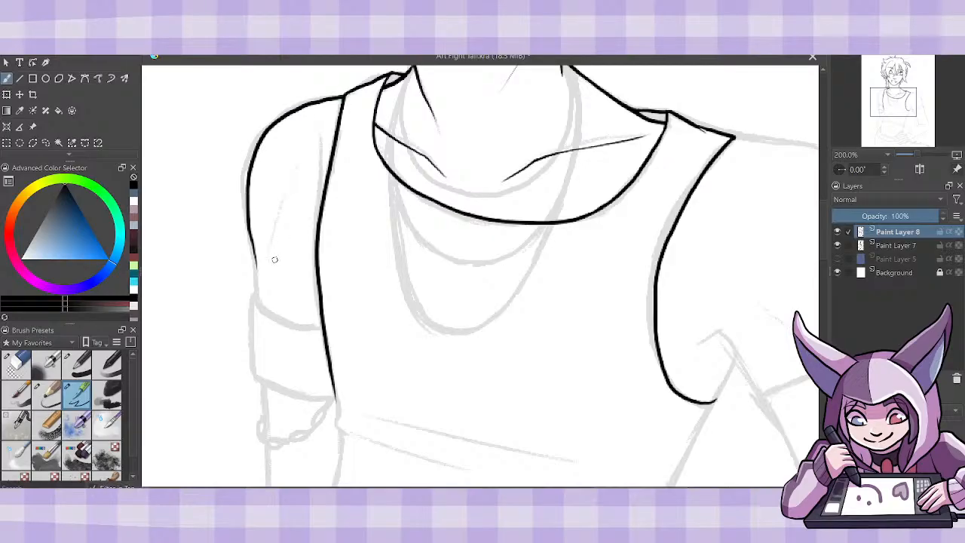
left_click_drag(274, 259, 311, 181)
left_click_drag(253, 249, 257, 303)
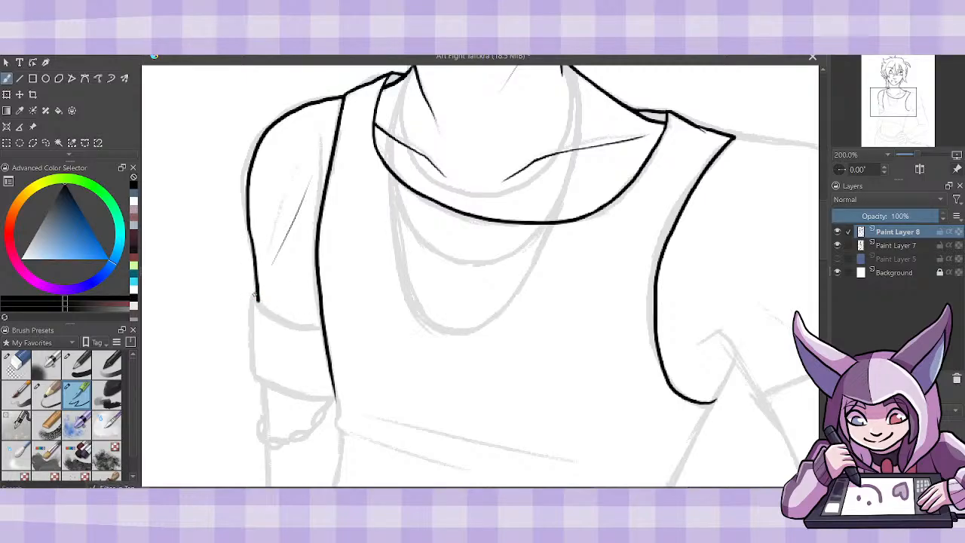
- Ink the wide cuff around the left upper arm with its curved top edge, outer side and lower edge
left_click_drag(254, 296, 256, 373)
key("ctrl+z")
left_click_drag(256, 297, 324, 329)
mouse_move(254, 296)
left_mouse_down()
mouse_move(251, 374)
mouse_move(268, 389)
mouse_move(339, 390)
left_mouse_up()
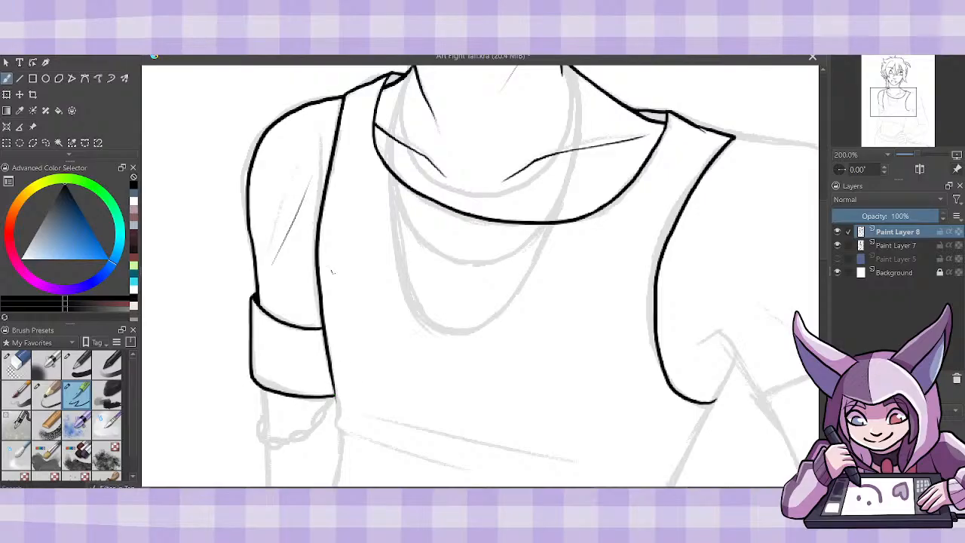
- Ink the left side of the torso down to the shirt hem and two long fold lines across the midriff
scroll(480, 275, "down", 5)
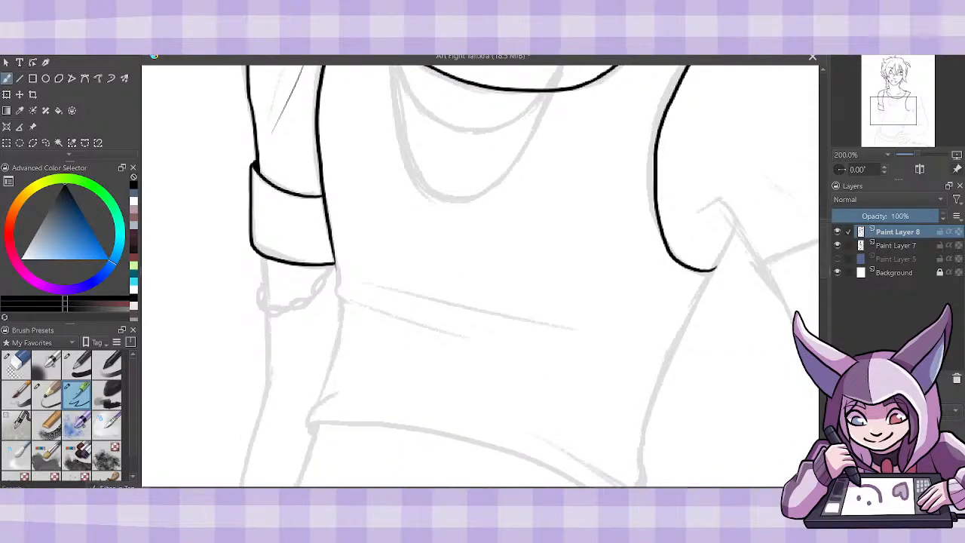
mouse_move(336, 258)
left_mouse_down()
mouse_move(348, 318)
mouse_move(340, 304)
mouse_move(321, 399)
left_mouse_up()
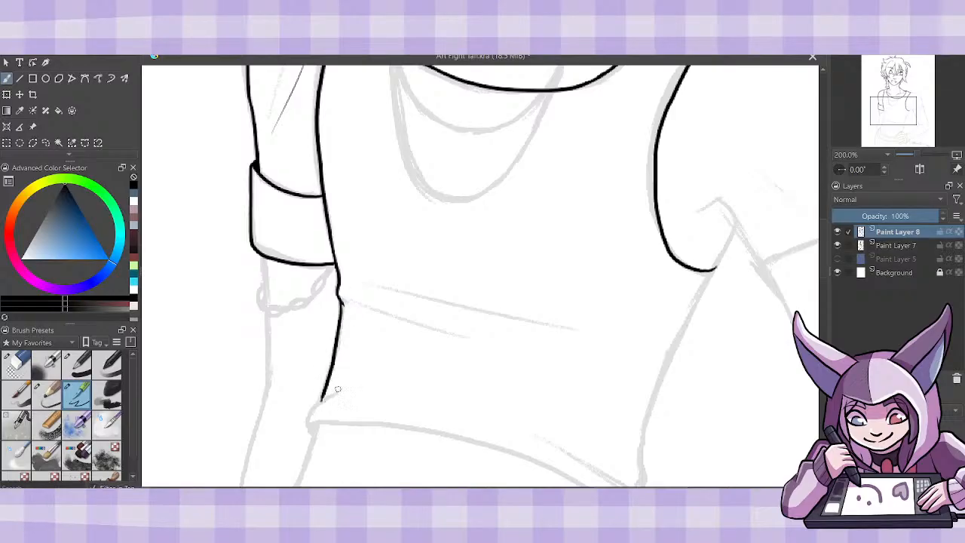
mouse_move(309, 436)
left_mouse_down()
mouse_move(316, 408)
mouse_move(340, 388)
left_mouse_up()
left_click_drag(341, 302, 453, 331)
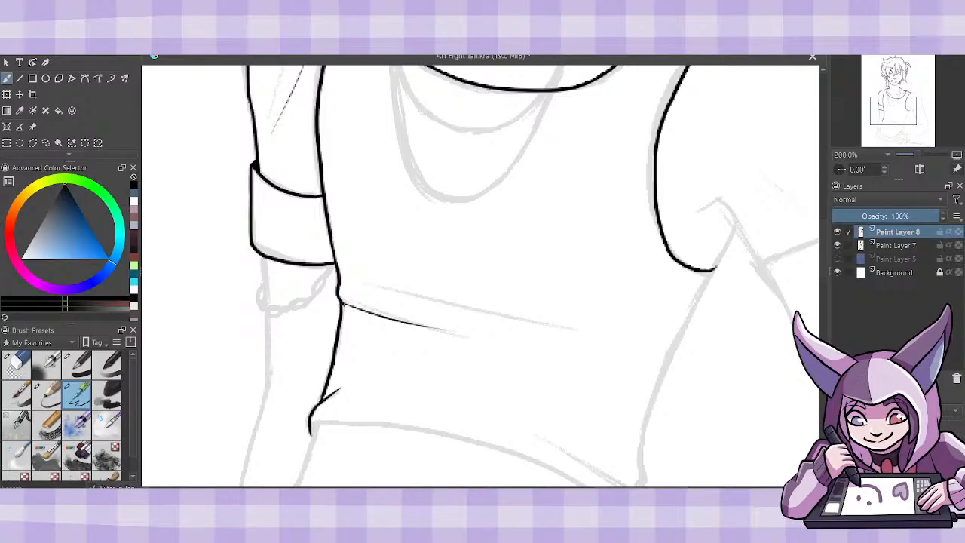
key("ctrl+z")
left_click_drag(340, 302, 472, 339)
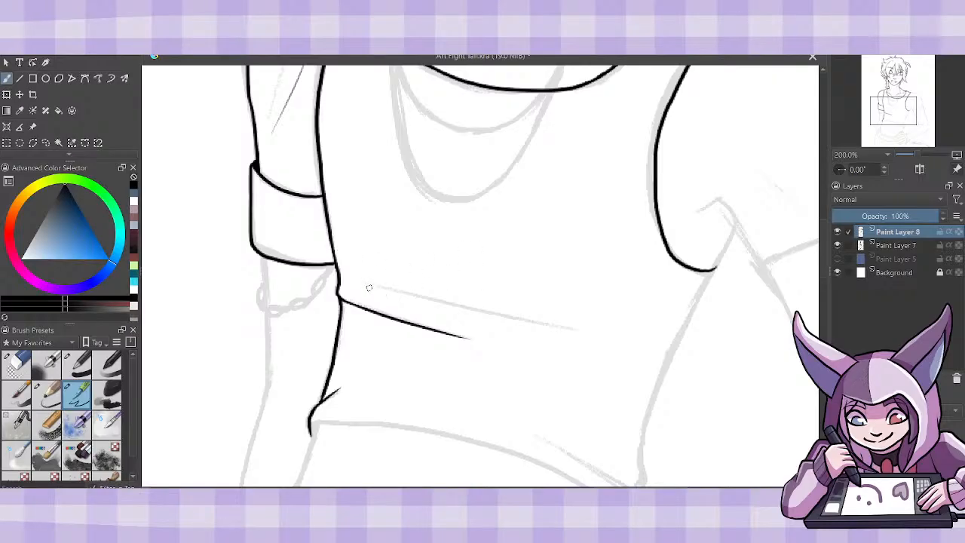
left_click_drag(365, 285, 581, 329)
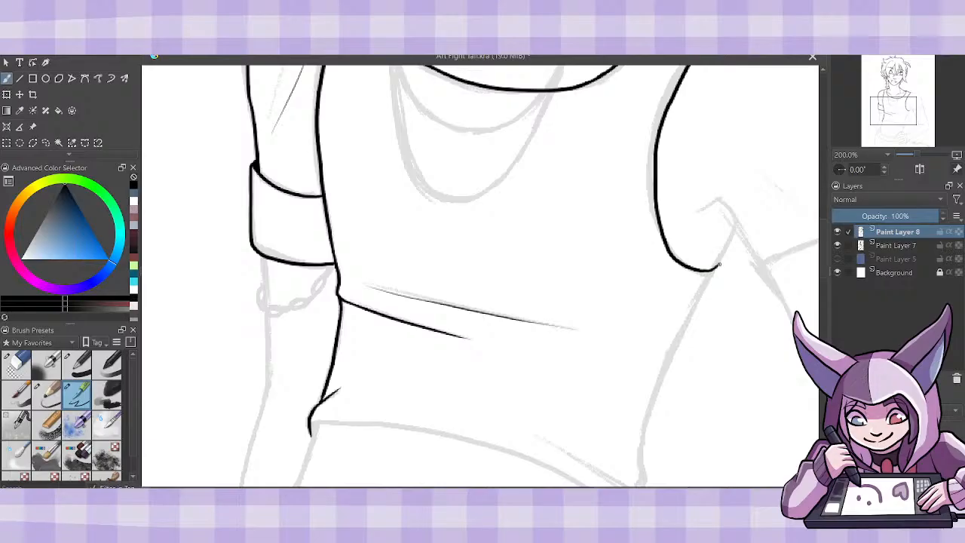
- Ink the short line up from the right armhole's lower end and fill both inner collar gaps at the neck with black
left_click_drag(715, 269, 720, 260)
left_click_drag(716, 265, 733, 233)
scroll(822, 259, "up", 5)
left_click_drag(826, 242, 827, 241)
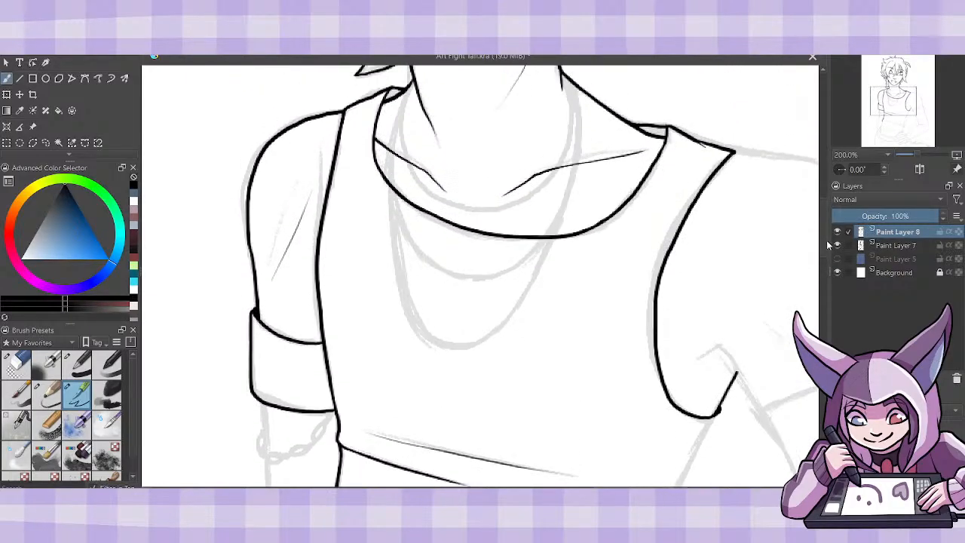
left_click_drag(392, 95, 411, 96)
left_click_drag(643, 129, 665, 138)
- Ink the right armpit fold, the rounded right shoulder and outer arm contour, and a thin crease inside the upper arm
left_click_drag(482, 491, 555, 491)
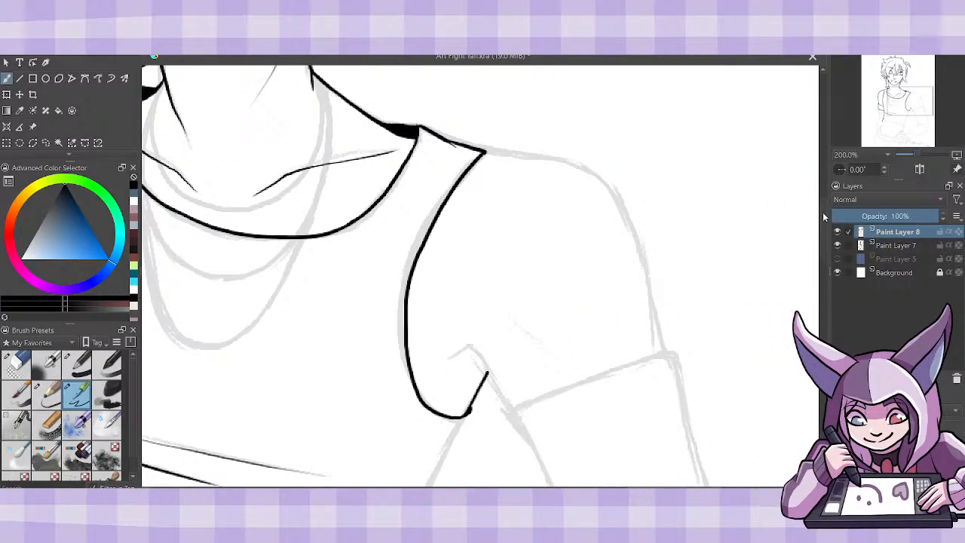
scroll(827, 251, "down", 2)
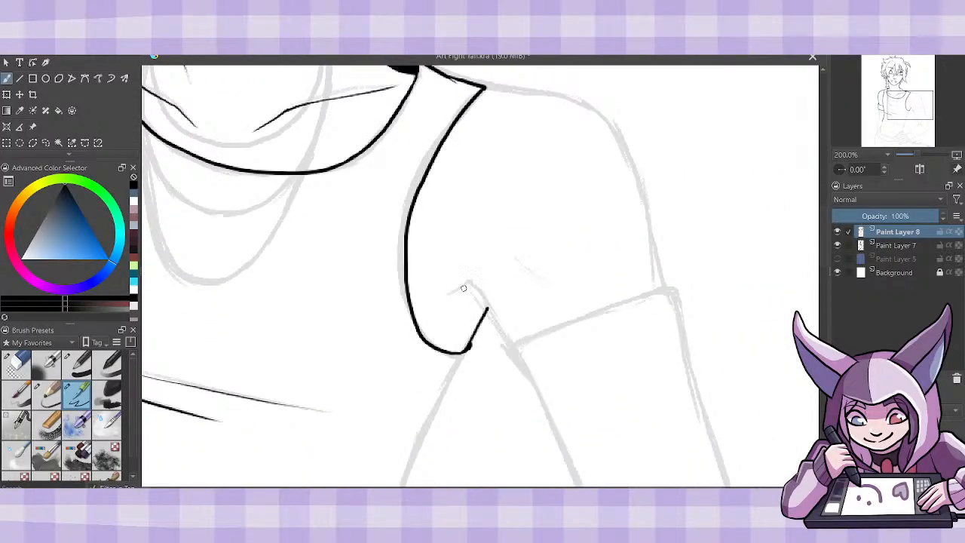
mouse_move(450, 294)
left_mouse_down()
mouse_move(464, 288)
mouse_move(515, 343)
left_mouse_up()
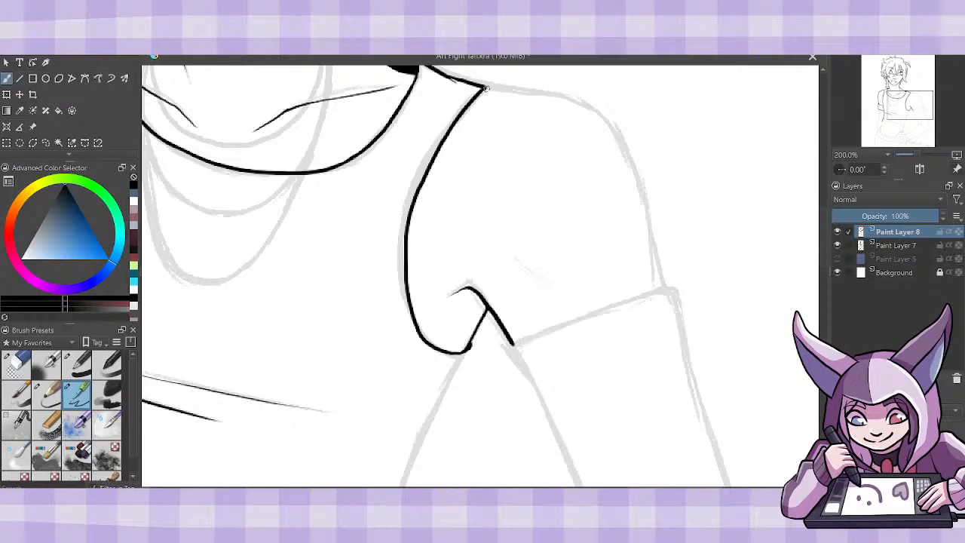
mouse_move(487, 88)
left_mouse_down()
mouse_move(593, 113)
mouse_move(626, 142)
mouse_move(662, 296)
mouse_move(653, 254)
left_mouse_up()
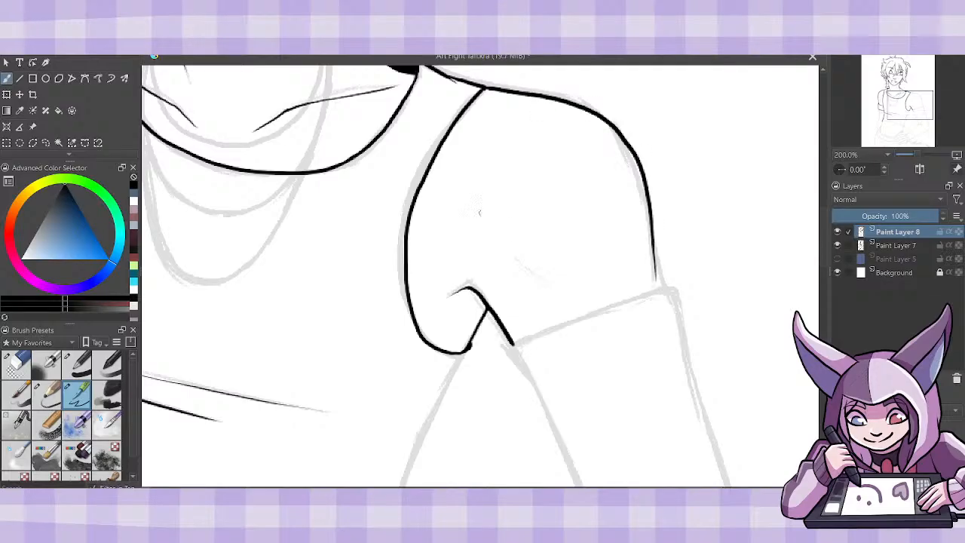
left_click_drag(506, 242, 595, 306)
key("ctrl+z")
left_click_drag(507, 243, 588, 305)
left_click_drag(656, 245, 663, 285)
- Ink the slanted sleeve edge across the right upper arm, from the armpit to the outer arm contour
scroll(788, 287, "down", 3)
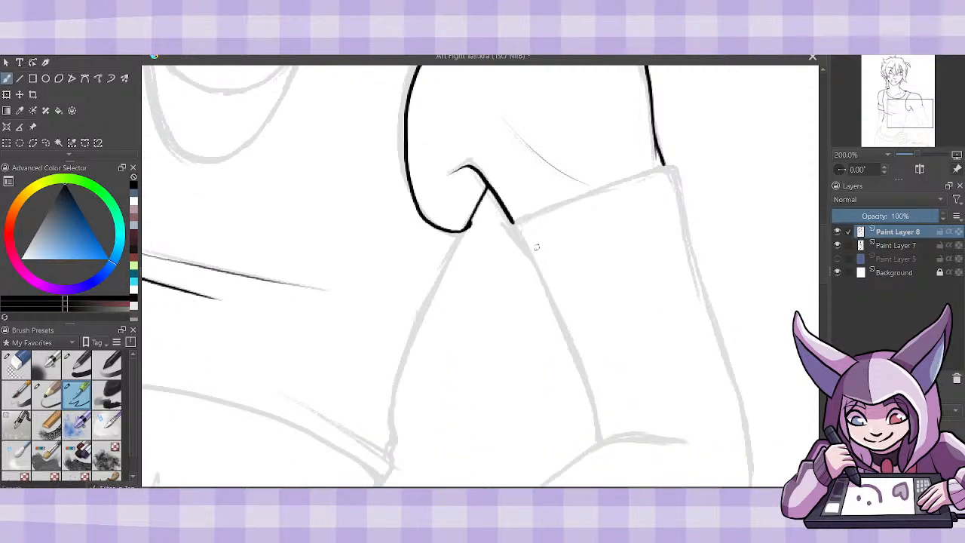
mouse_move(519, 238)
left_mouse_down()
mouse_move(512, 226)
mouse_move(599, 190)
left_mouse_up()
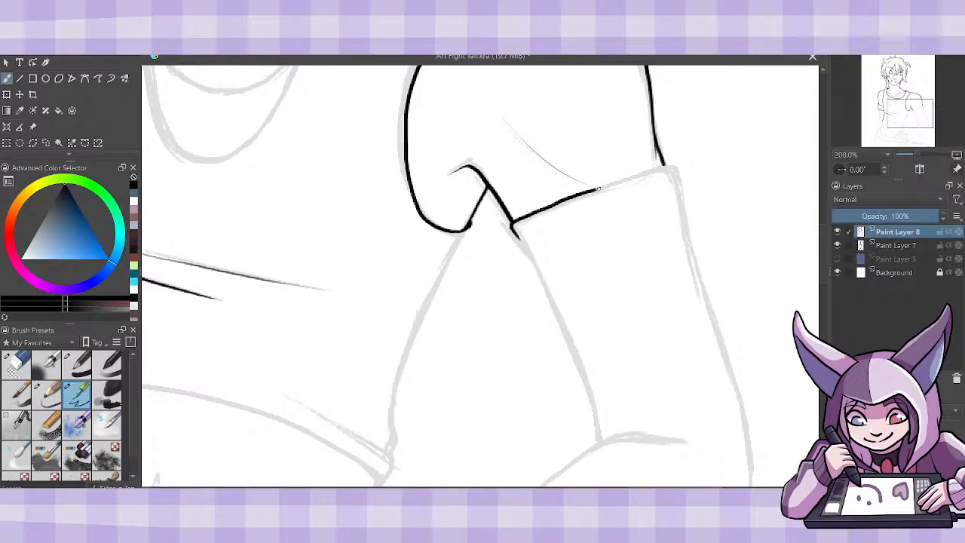
key("ctrl+z")
mouse_move(523, 240)
left_mouse_down()
mouse_move(532, 214)
mouse_move(647, 173)
left_mouse_up()
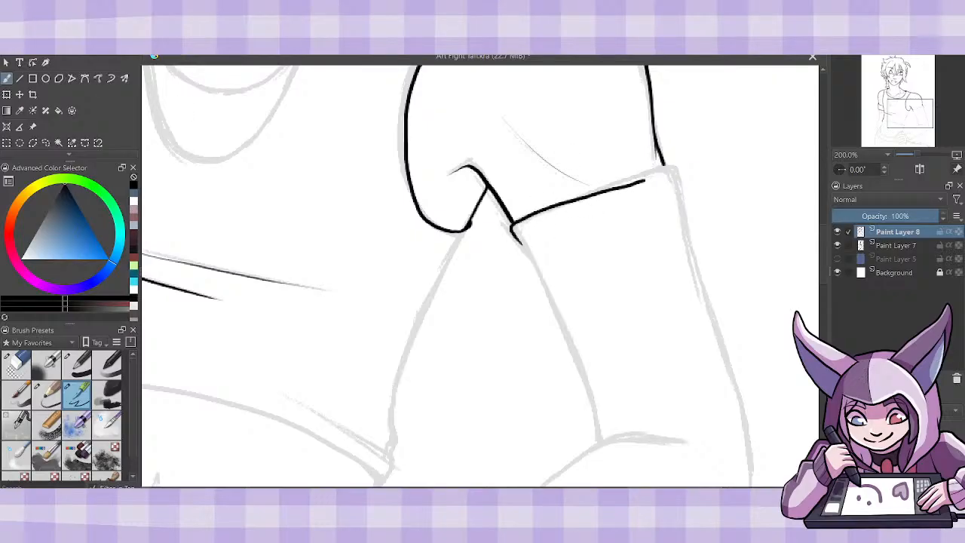
key("ctrl+z")
mouse_move(533, 214)
left_mouse_down()
mouse_move(516, 223)
mouse_move(520, 240)
mouse_move(526, 217)
mouse_move(666, 163)
left_mouse_up()
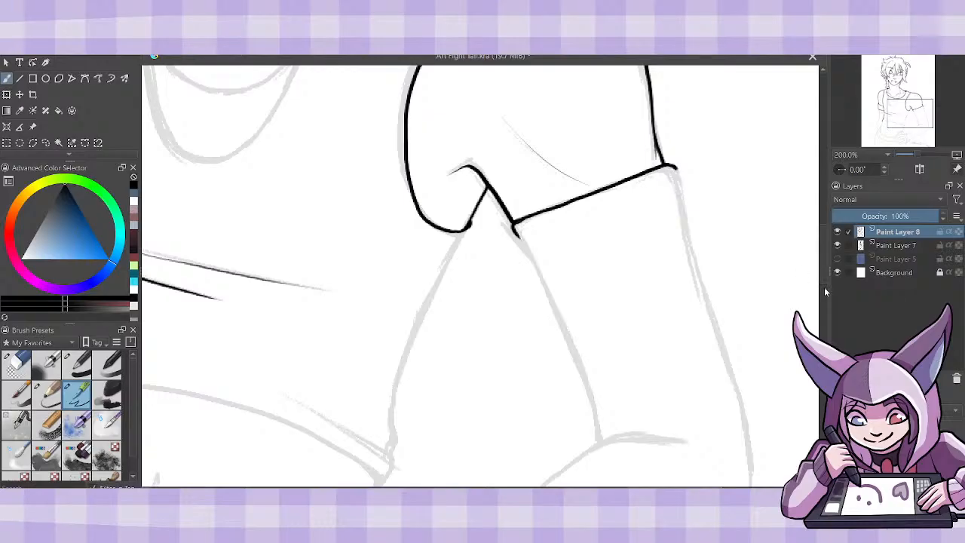
- Ink the inner contour of the right arm from the sleeve edge down to the elbow crease
scroll(824, 287, "down", 3)
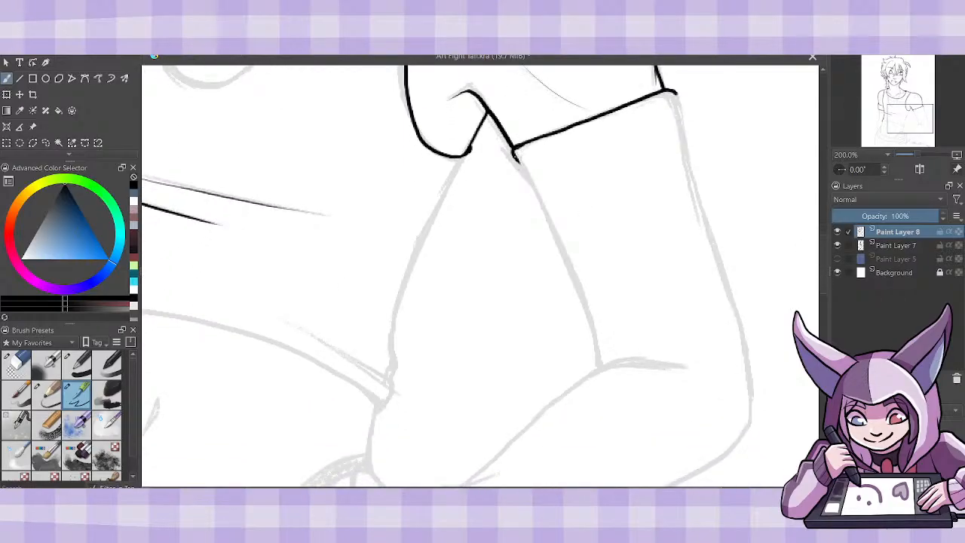
mouse_move(515, 153)
left_mouse_down()
mouse_move(569, 263)
mouse_move(600, 364)
left_mouse_up()
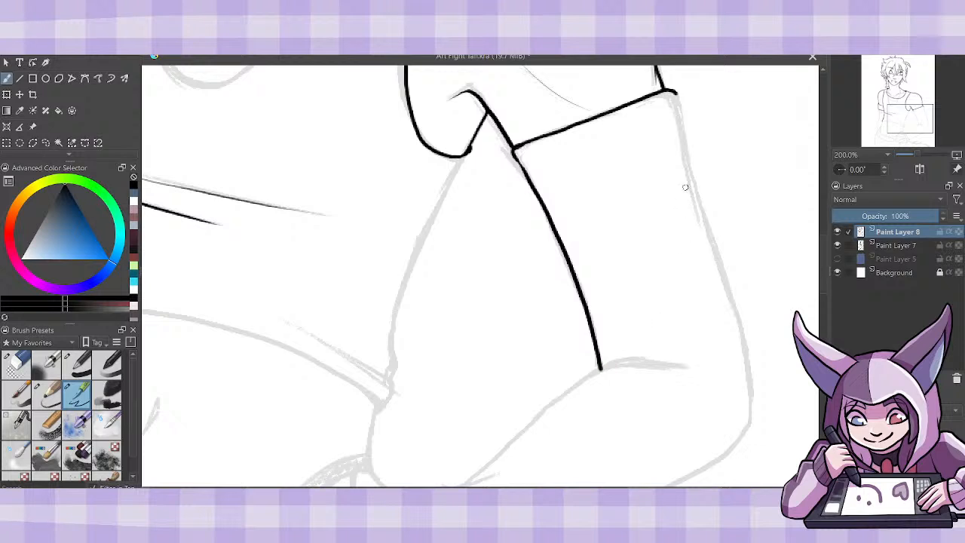
key("ctrl+z")
mouse_move(516, 157)
left_mouse_down()
mouse_move(569, 259)
mouse_move(600, 369)
left_mouse_up()
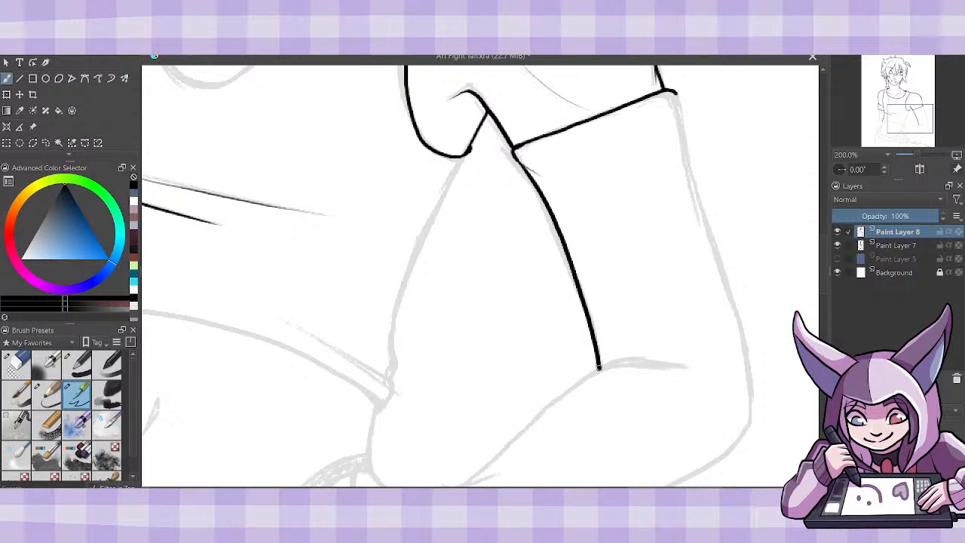
- Ink the outer contour of the right arm from the sleeve edge down to the elbow
left_click_drag(676, 94, 680, 155)
mouse_move(680, 113)
left_mouse_down()
mouse_move(737, 333)
mouse_move(741, 445)
mouse_move(754, 431)
left_mouse_up()
left_click(23, 368)
left_click(77, 393)
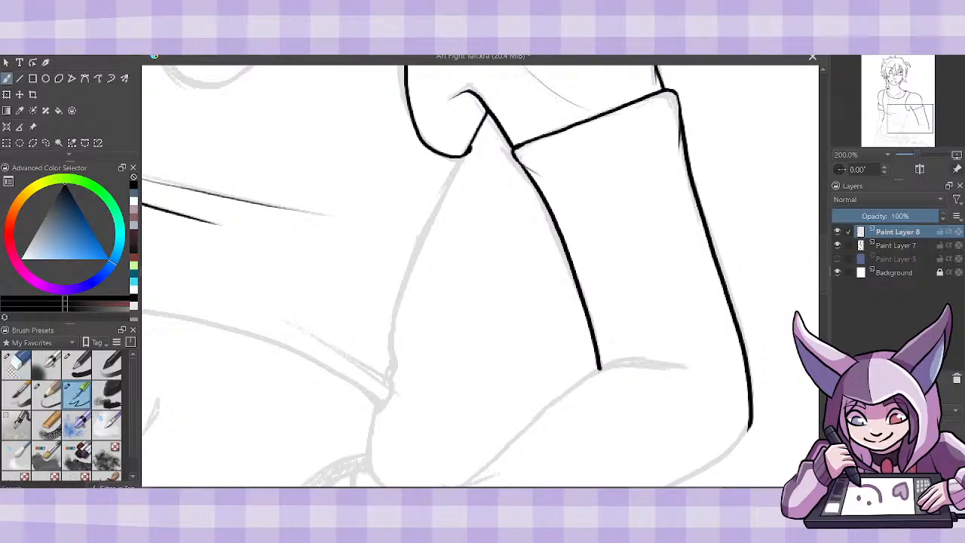
- Ink the right side of the torso in one curved line between the armhole's lower end and the shirt hem
mouse_move(468, 150)
left_mouse_down()
mouse_move(396, 310)
mouse_move(391, 381)
left_mouse_up()
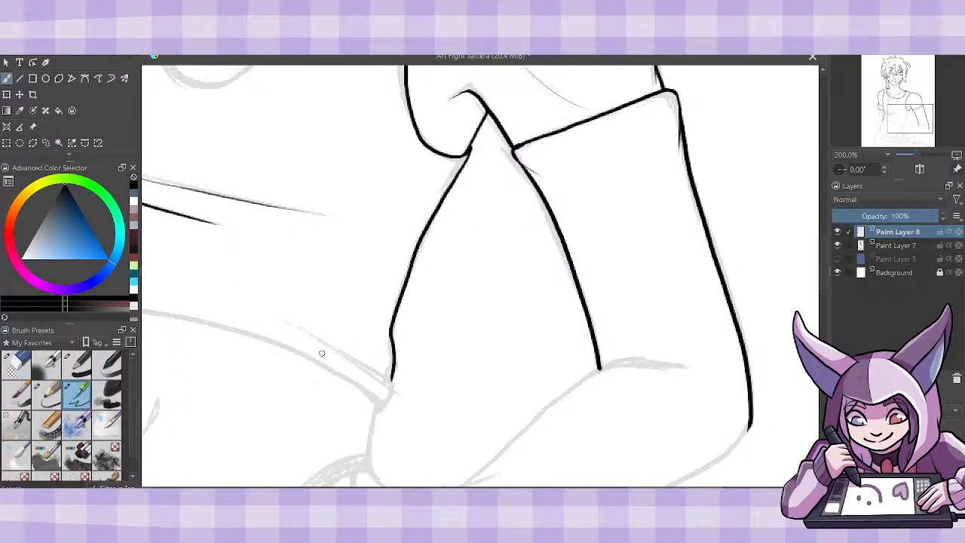
key("ctrl+z")
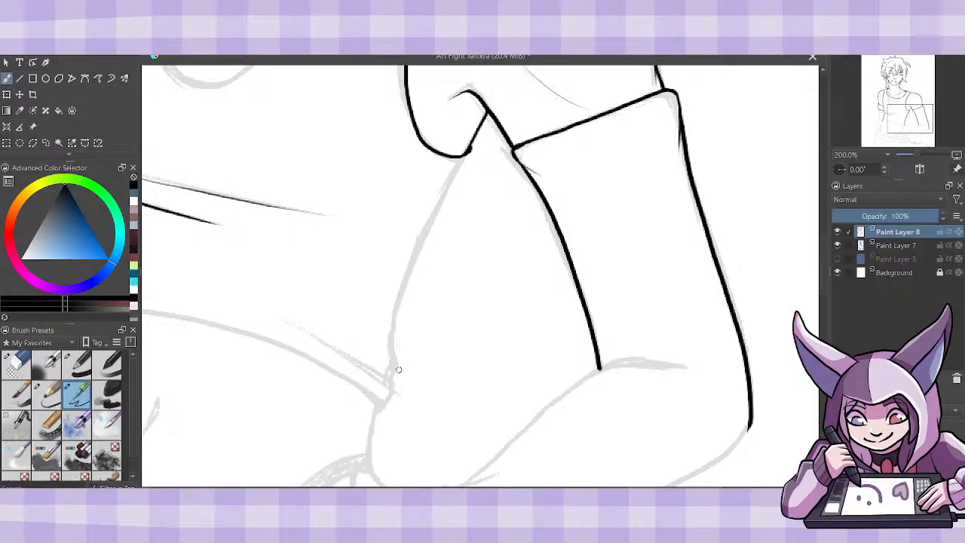
mouse_move(392, 380)
left_mouse_down()
mouse_move(405, 285)
mouse_move(472, 144)
left_mouse_up()
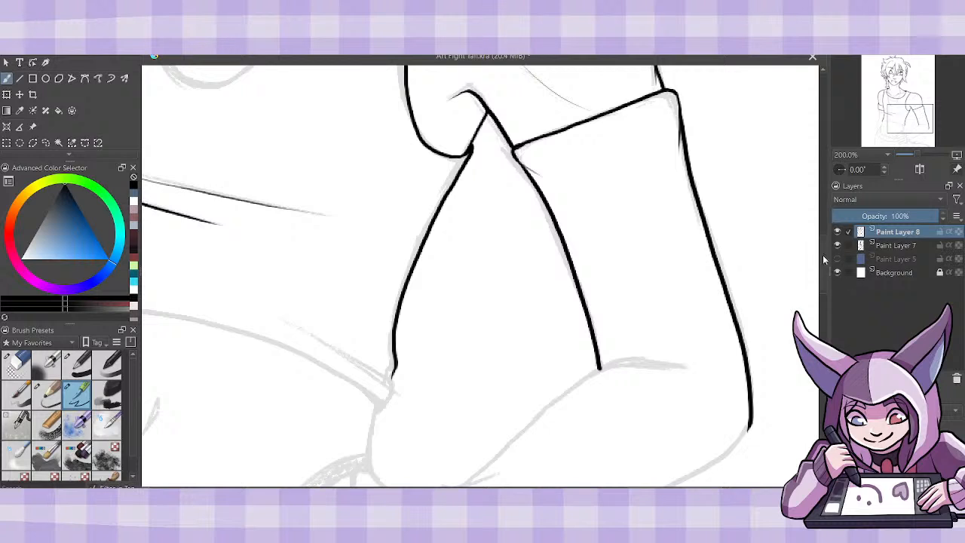
- Ink the right forearm's outline from the elbow to the wrist cuff, with short creases at the cuff and elbow bend
scroll(825, 271, "down", 5)
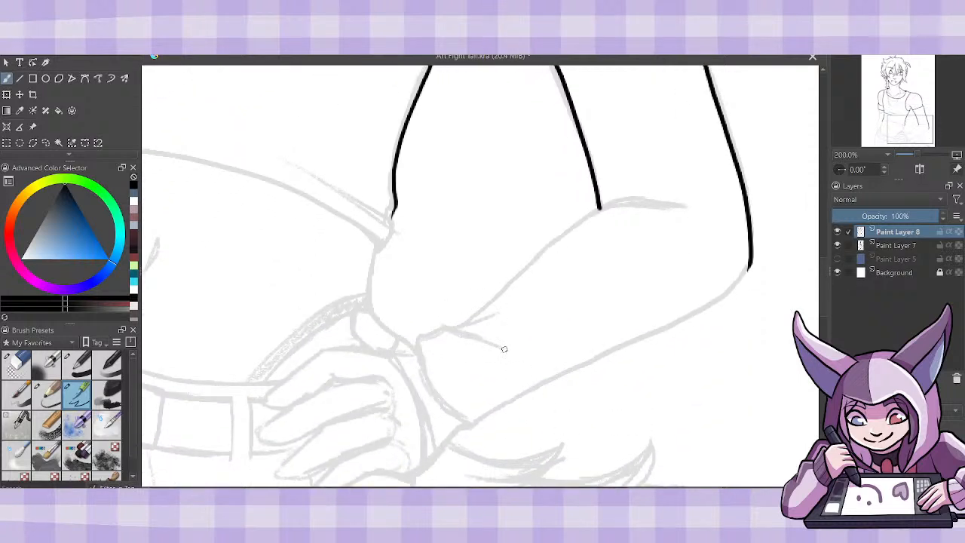
mouse_move(504, 348)
left_mouse_down()
mouse_move(453, 328)
mouse_move(417, 346)
mouse_move(436, 397)
mouse_move(474, 422)
mouse_move(642, 343)
mouse_move(725, 289)
mouse_move(476, 423)
left_mouse_up()
key("ctrl+z")
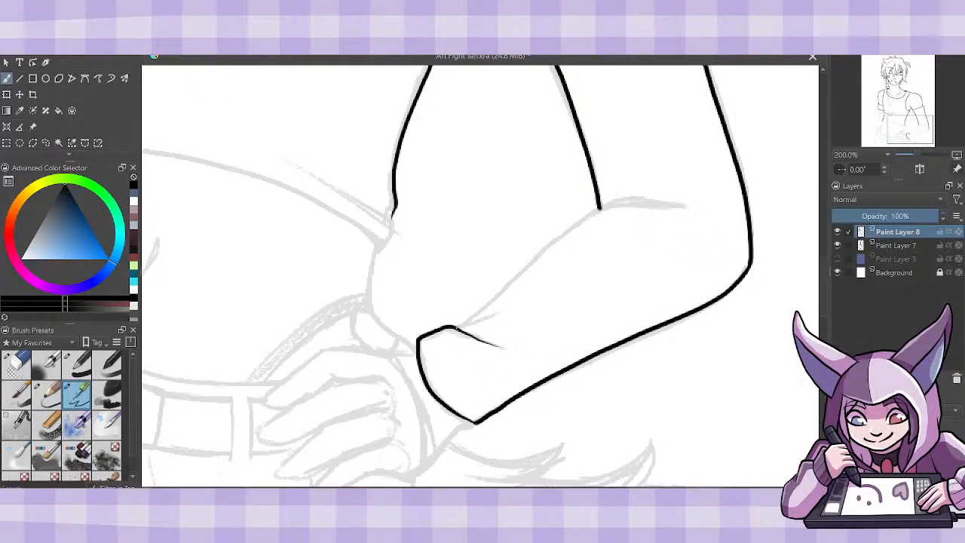
mouse_move(455, 329)
left_mouse_down()
mouse_move(501, 314)
mouse_move(525, 269)
mouse_move(564, 234)
left_mouse_up()
key("ctrl+z")
mouse_move(455, 329)
left_mouse_down()
mouse_move(567, 235)
mouse_move(622, 204)
mouse_move(667, 202)
left_mouse_up()
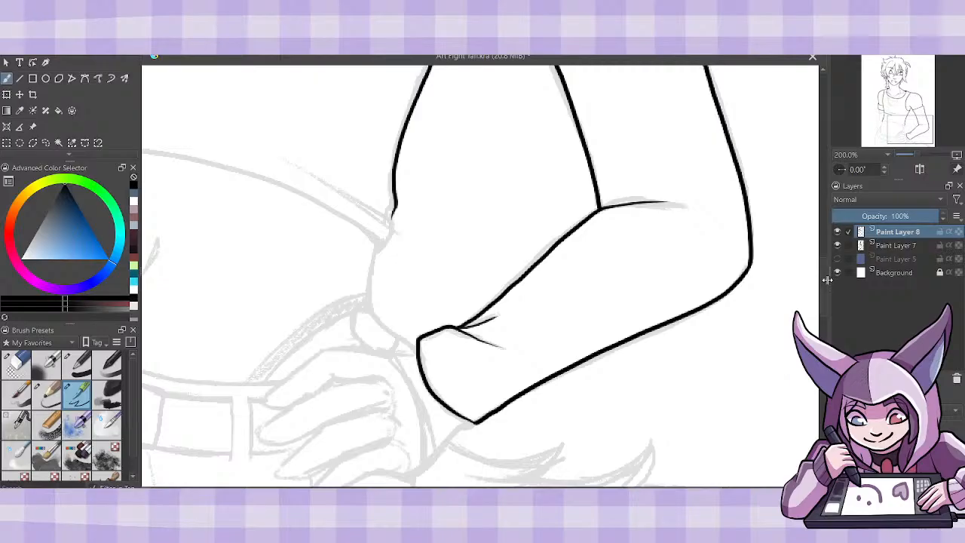
- Ink the thumb of the hand resting on the hip, starting from the wrist cuff
scroll(825, 300, "down", 3)
scroll(825, 299, "up", 1)
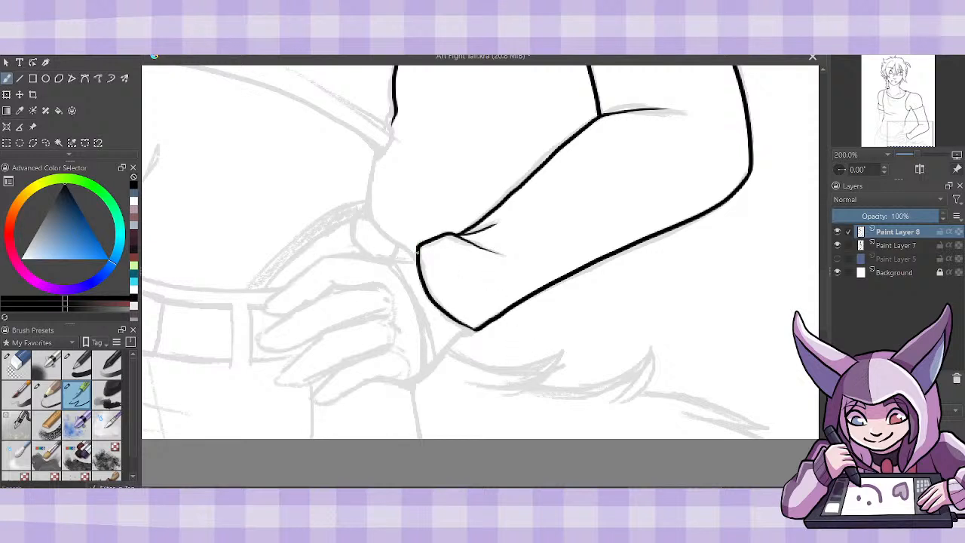
mouse_move(417, 248)
left_mouse_down()
mouse_move(365, 214)
mouse_move(359, 241)
mouse_move(398, 261)
mouse_move(332, 258)
left_mouse_up()
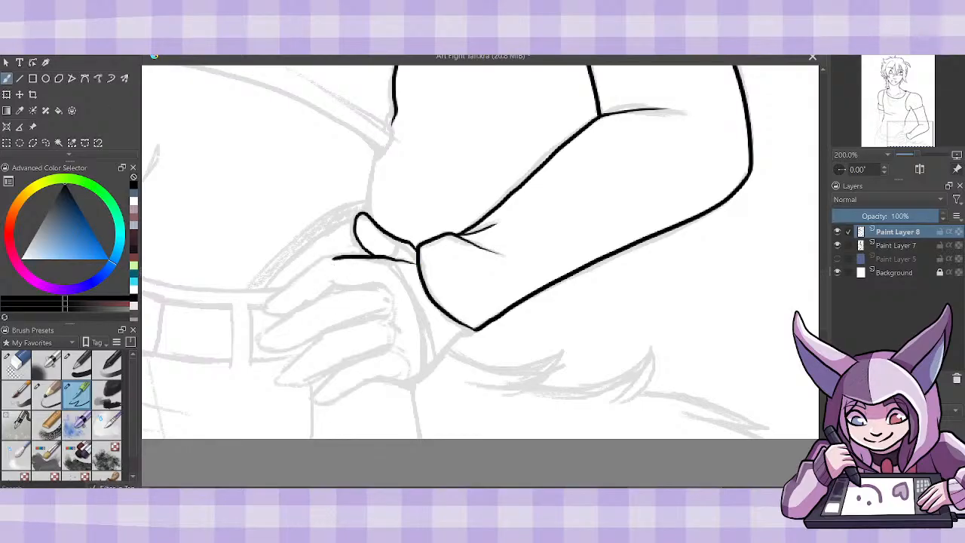
key("ctrl+z")
- Ink the two lowest fingers of the hand on the hip and the hand's lower edge back to the wrist cuff
mouse_move(381, 283)
left_mouse_down()
mouse_move(325, 298)
mouse_move(262, 345)
mouse_move(288, 353)
mouse_move(331, 327)
left_mouse_up()
key("ctrl+z")
mouse_move(392, 315)
left_mouse_down()
mouse_move(333, 329)
mouse_move(279, 379)
mouse_move(300, 386)
mouse_move(392, 350)
mouse_move(361, 359)
mouse_move(317, 410)
mouse_move(350, 395)
left_mouse_up()
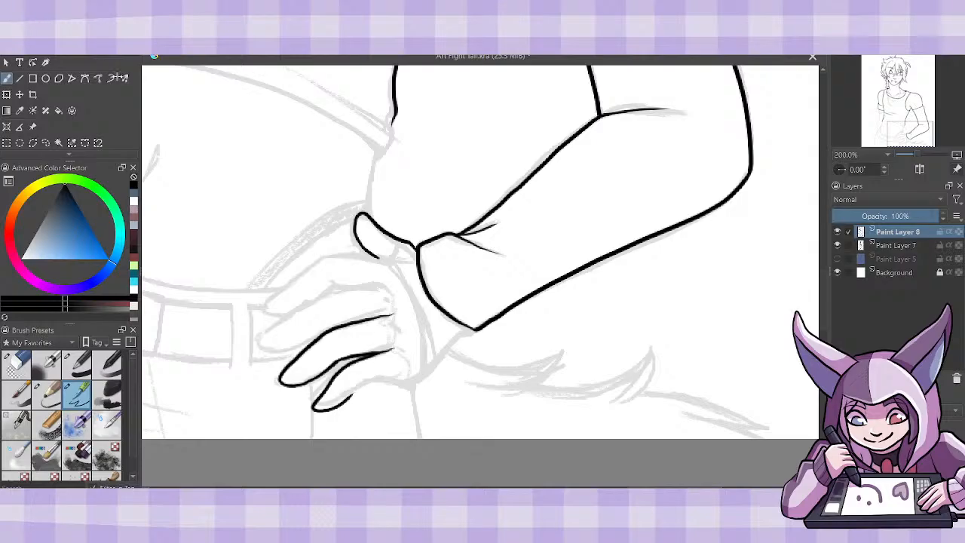
key("ctrl+z")
mouse_move(392, 349)
left_mouse_down()
mouse_move(344, 368)
mouse_move(312, 412)
mouse_move(350, 402)
mouse_move(384, 371)
mouse_move(375, 383)
mouse_move(426, 375)
mouse_move(475, 328)
left_mouse_up()
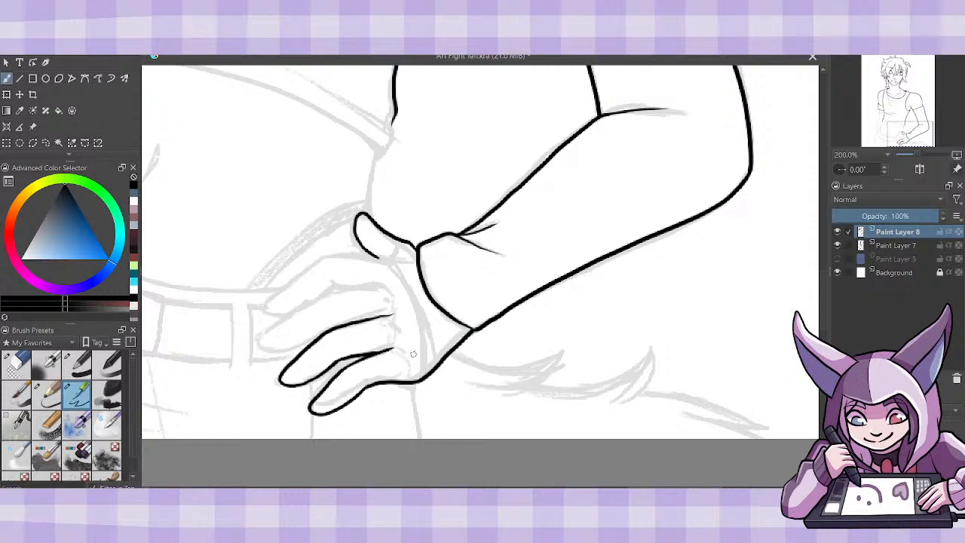
- Ink small knuckle marks on the back of the hand and outline the middle finger
left_click_drag(396, 347, 413, 352)
left_click_drag(393, 315, 407, 326)
mouse_move(393, 289)
left_mouse_down()
mouse_move(327, 294)
mouse_move(288, 318)
left_mouse_up()
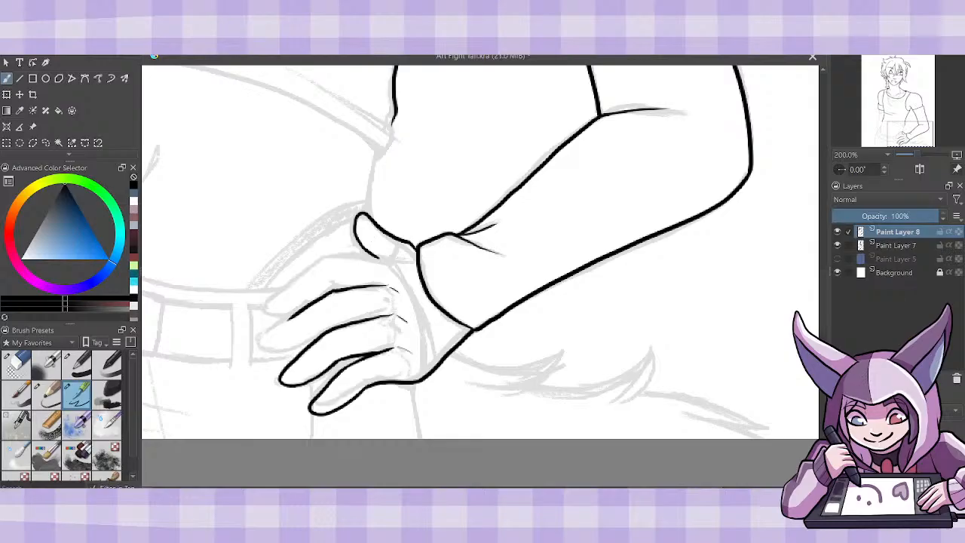
key("ctrl+z")
mouse_move(333, 290)
left_mouse_down()
mouse_move(261, 347)
mouse_move(284, 352)
mouse_move(343, 319)
left_mouse_up()
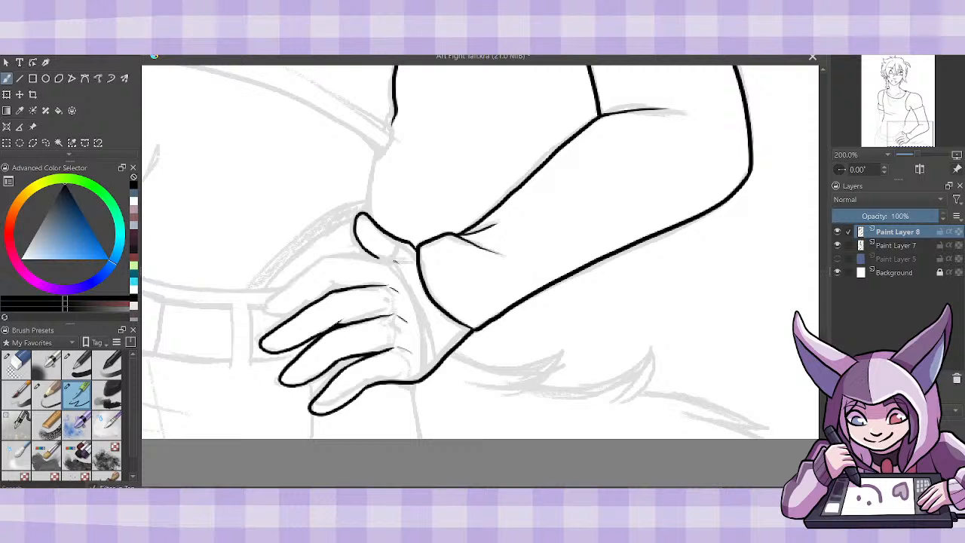
- Ink the index finger's outline down to its tip and the small gap where it meets the middle finger
mouse_move(394, 261)
left_mouse_down()
mouse_move(331, 257)
mouse_move(267, 310)
mouse_move(303, 315)
left_mouse_up()
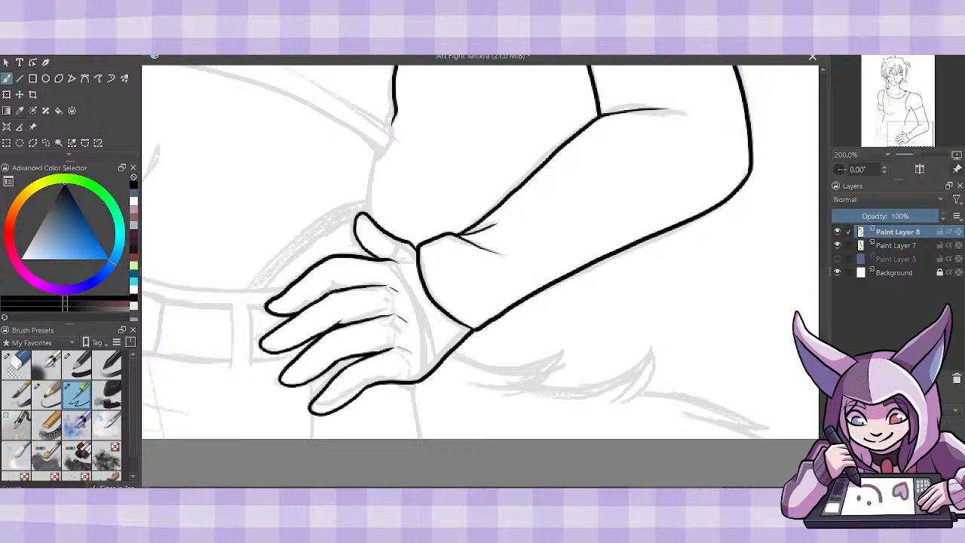
mouse_move(330, 282)
left_mouse_down()
mouse_move(345, 287)
mouse_move(326, 295)
left_mouse_up()
key("ctrl+z")
key("ctrl+z")
key("ctrl+z")
mouse_move(320, 257)
left_mouse_down()
mouse_move(266, 306)
mouse_move(286, 313)
mouse_move(330, 284)
left_mouse_up()
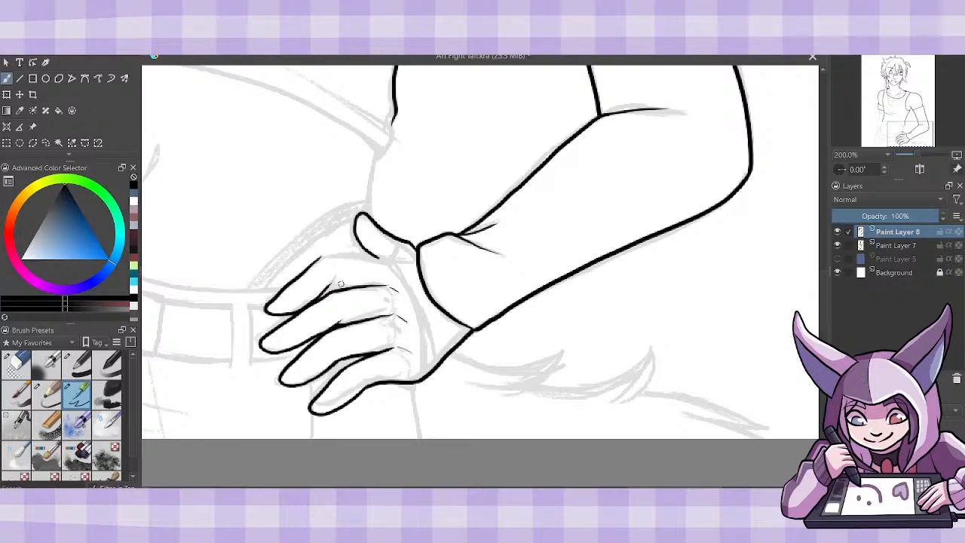
mouse_move(333, 284)
left_mouse_down()
mouse_move(344, 289)
mouse_move(337, 273)
left_mouse_up()
key("ctrl+z")
mouse_move(334, 273)
left_mouse_down()
mouse_move(332, 285)
mouse_move(349, 288)
left_mouse_up()
left_click(17, 365)
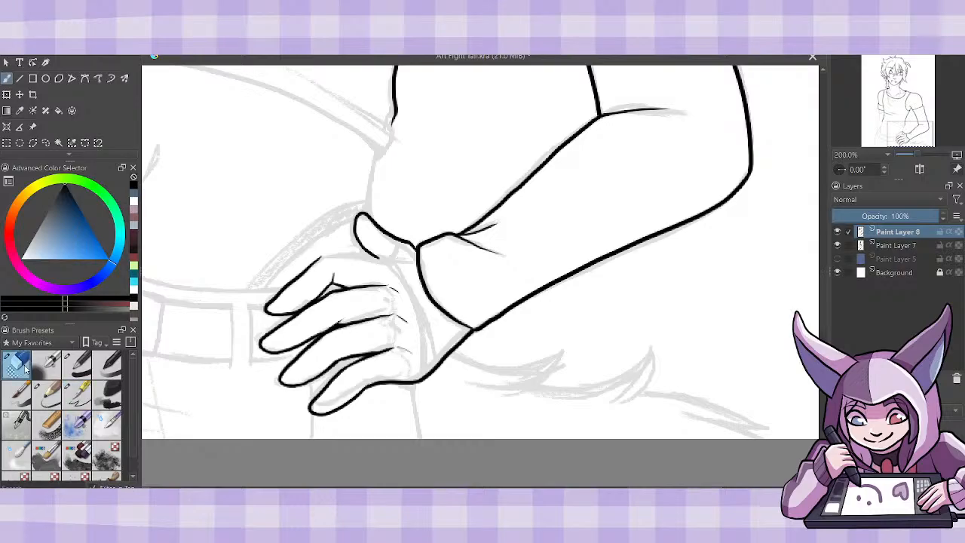
left_click(76, 393)
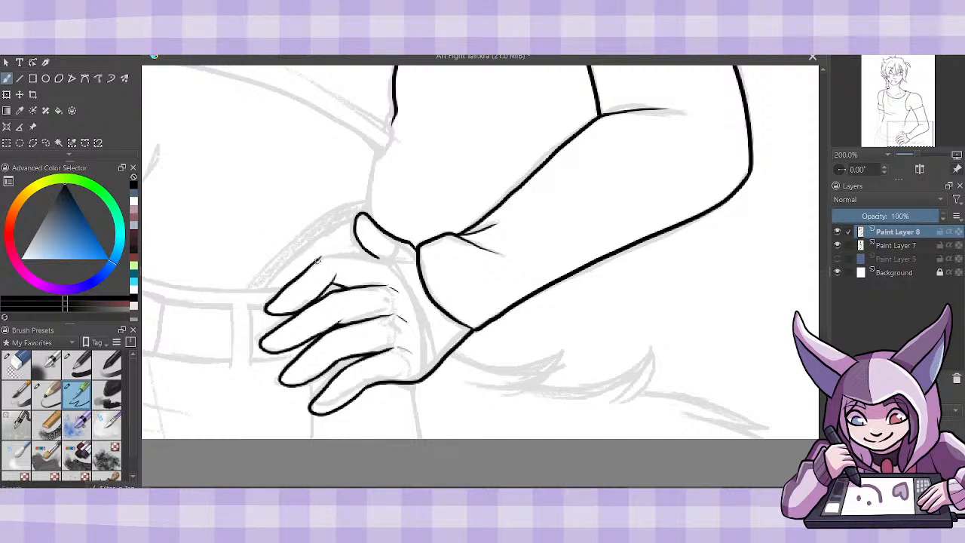
- Ink the upper edge of the hand from the index finger to the thumb and the curved line across the wrist
mouse_move(320, 256)
left_mouse_down()
mouse_move(410, 269)
mouse_move(393, 258)
mouse_move(404, 243)
mouse_move(427, 378)
left_mouse_up()
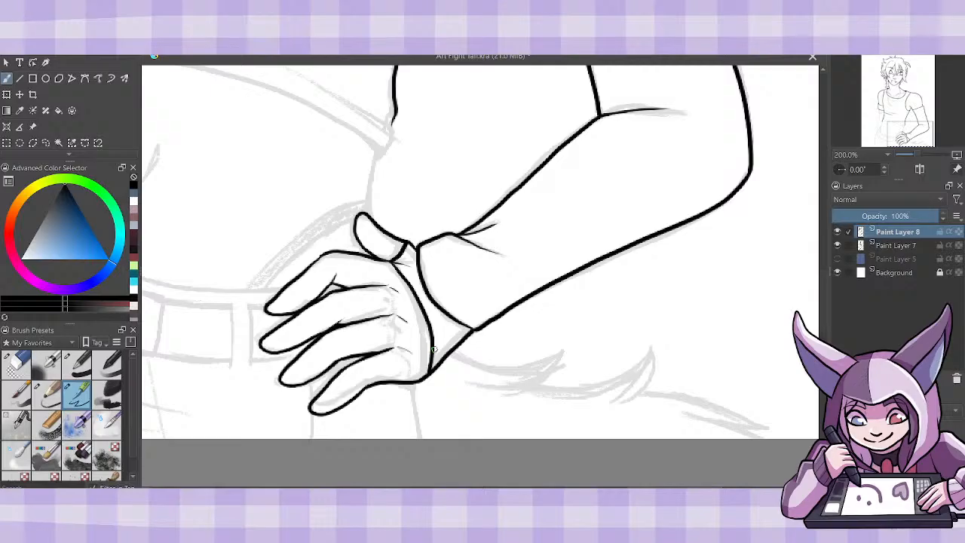
key("ctrl+minus")
key("ctrl+minus")
key("ctrl+plus")
key("ctrl+plus")
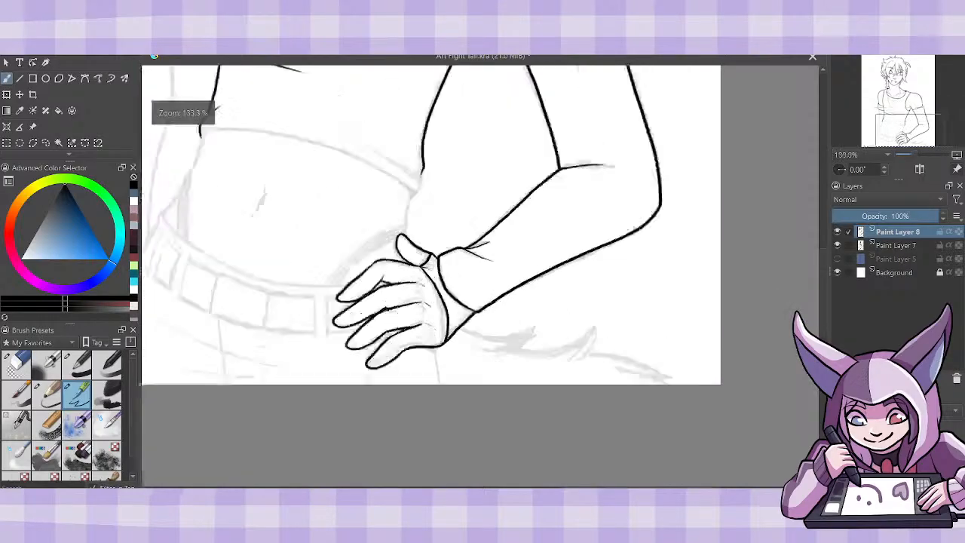
- Ink the trouser contour below the hand and the waistband's upper edge from the left hip to the fingers
left_click_drag(416, 381, 426, 437)
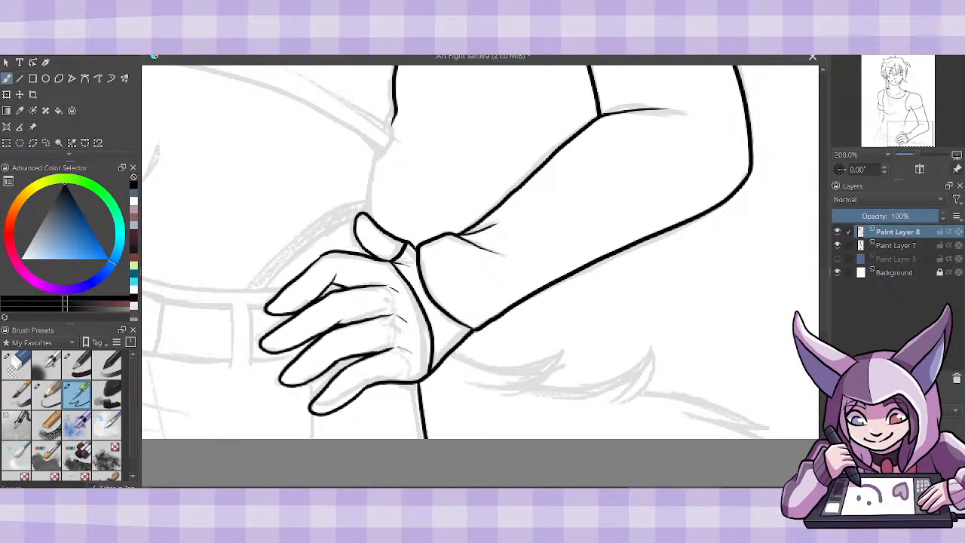
mouse_move(377, 264)
left_mouse_down()
mouse_move(694, 264)
mouse_move(662, 264)
left_mouse_up()
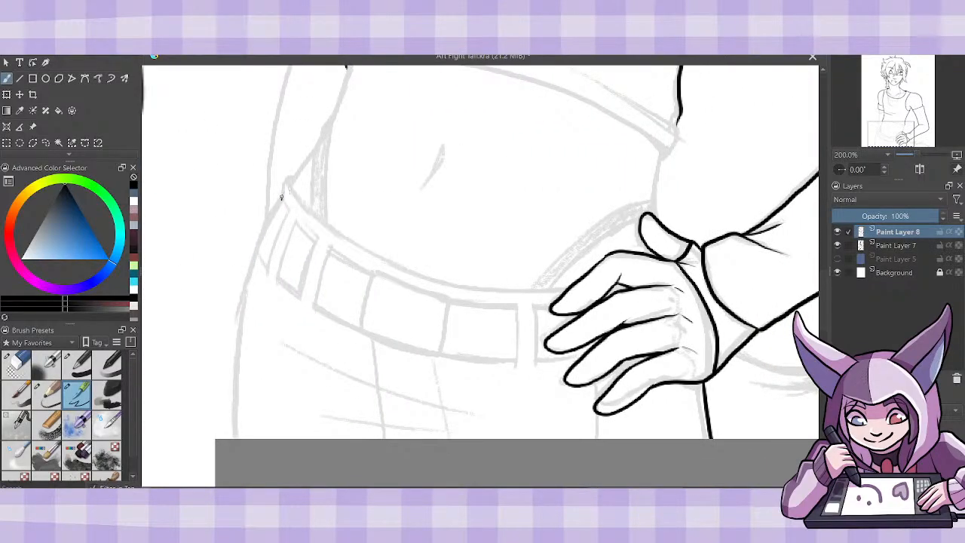
left_click_drag(282, 199, 295, 175)
mouse_move(286, 180)
left_mouse_down()
mouse_move(302, 204)
mouse_move(387, 262)
mouse_move(488, 288)
mouse_move(558, 291)
left_mouse_up()
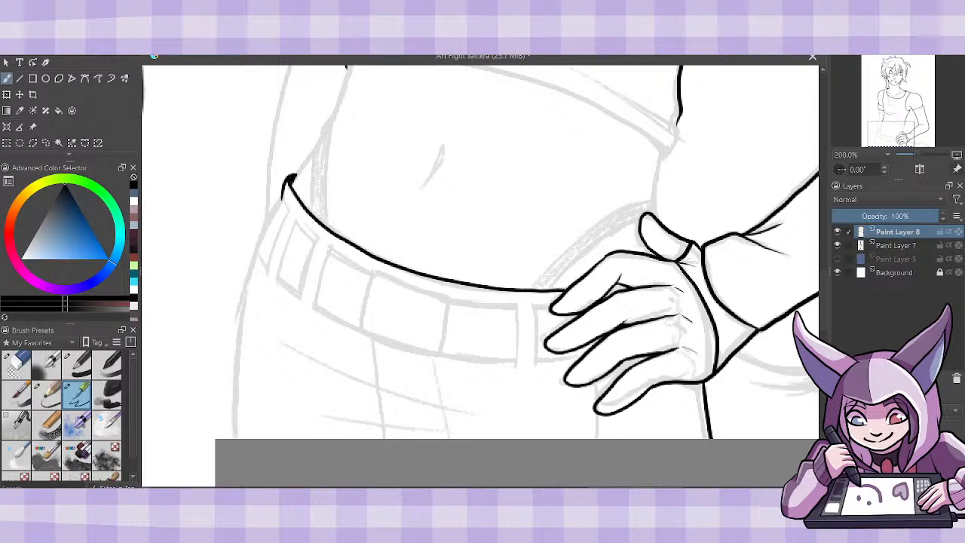
- Ink the two narrow belt segments at the left hip
mouse_move(287, 209)
left_mouse_down()
mouse_move(267, 266)
mouse_move(258, 253)
mouse_move(282, 199)
mouse_move(256, 245)
mouse_move(268, 266)
mouse_move(288, 210)
mouse_move(283, 196)
mouse_move(279, 280)
mouse_move(299, 294)
mouse_move(315, 239)
mouse_move(300, 219)
left_mouse_up()
key("ctrl+z")
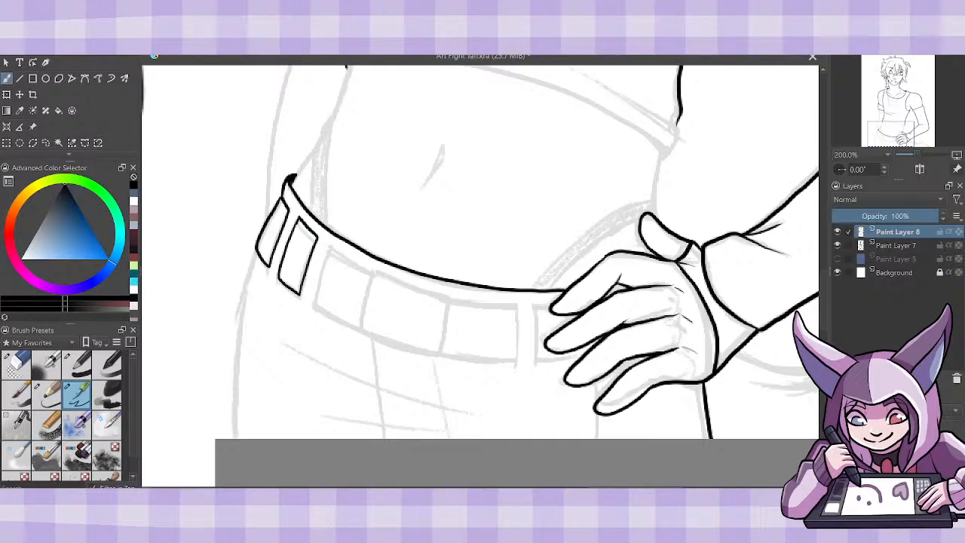
key("ctrl+z")
mouse_move(297, 220)
left_mouse_down()
mouse_move(279, 279)
mouse_move(300, 293)
mouse_move(317, 238)
mouse_move(299, 217)
mouse_move(316, 239)
left_mouse_up()
key("ctrl+z")
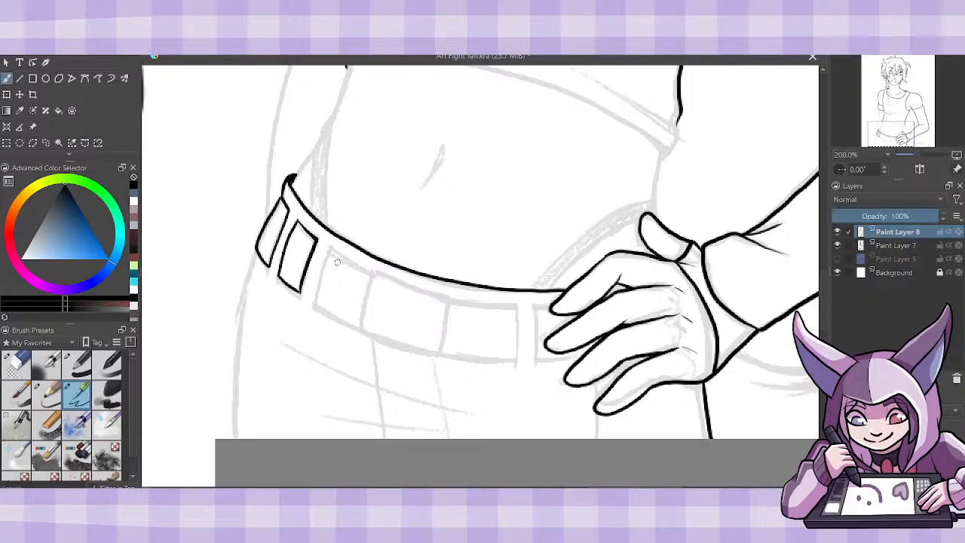
- Ink the three wide belt segments across the front of the waist, including the central buckle panel
mouse_move(329, 250)
left_mouse_down()
mouse_move(314, 304)
mouse_move(355, 327)
left_mouse_up()
mouse_move(329, 250)
left_mouse_down()
mouse_move(370, 272)
mouse_move(360, 330)
mouse_move(396, 348)
mouse_move(438, 354)
mouse_move(449, 300)
left_mouse_up()
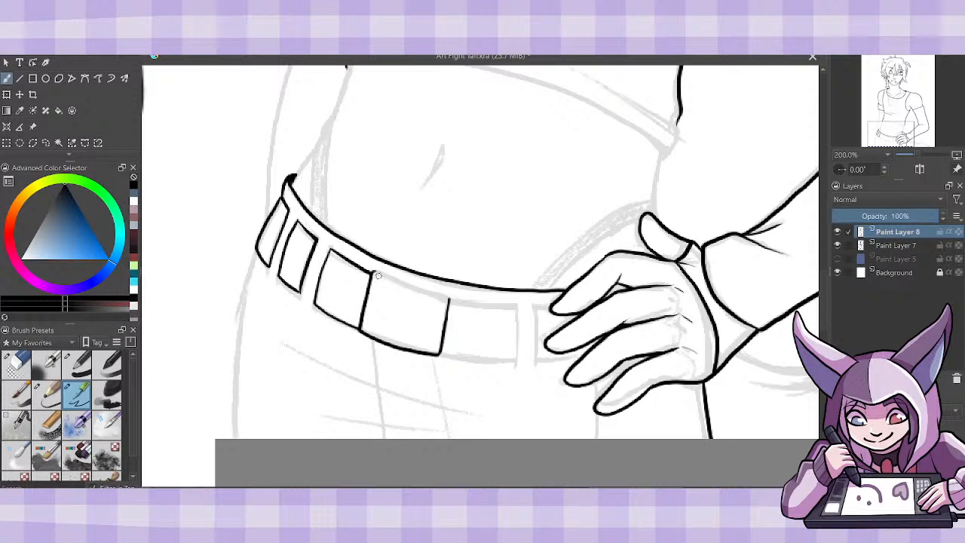
left_click_drag(370, 271, 447, 299)
key("ctrl+z")
mouse_move(374, 273)
left_mouse_down()
mouse_move(451, 298)
mouse_move(514, 302)
left_mouse_up()
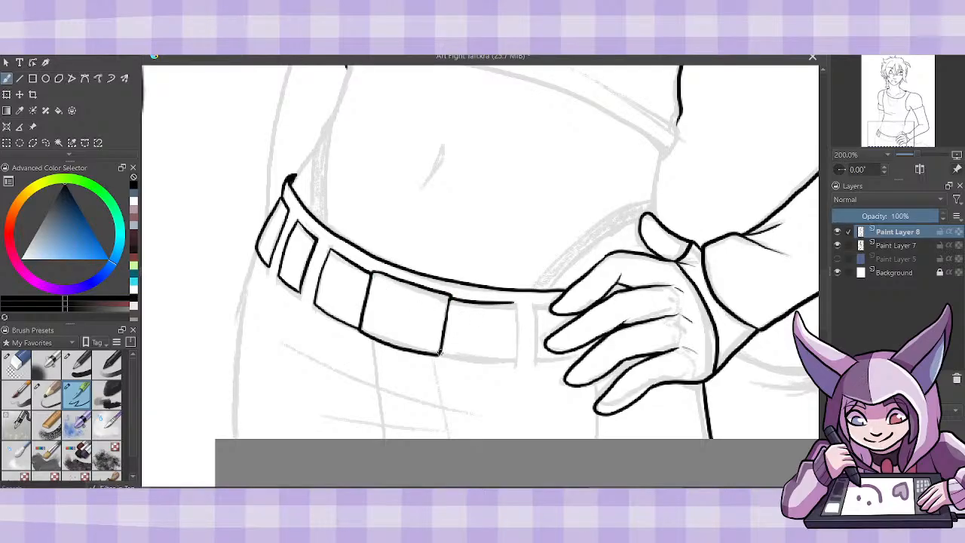
left_click_drag(440, 352, 516, 361)
left_click_drag(511, 301, 517, 360)
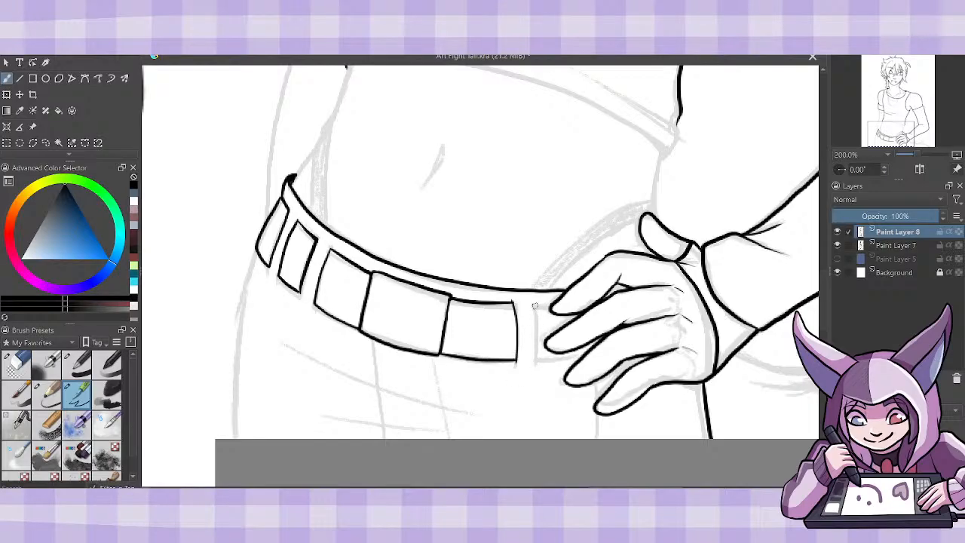
- Ink the partly covered belt segment beside the fingertips
left_click_drag(534, 309, 537, 365)
left_click_drag(533, 307, 559, 301)
left_click_drag(535, 363, 583, 359)
- Ink the left hip contour, the short line below the fingers and two vertical seams under the belt down to the canvas edge
mouse_move(256, 252)
left_mouse_down()
mouse_move(233, 370)
mouse_move(234, 439)
left_mouse_up()
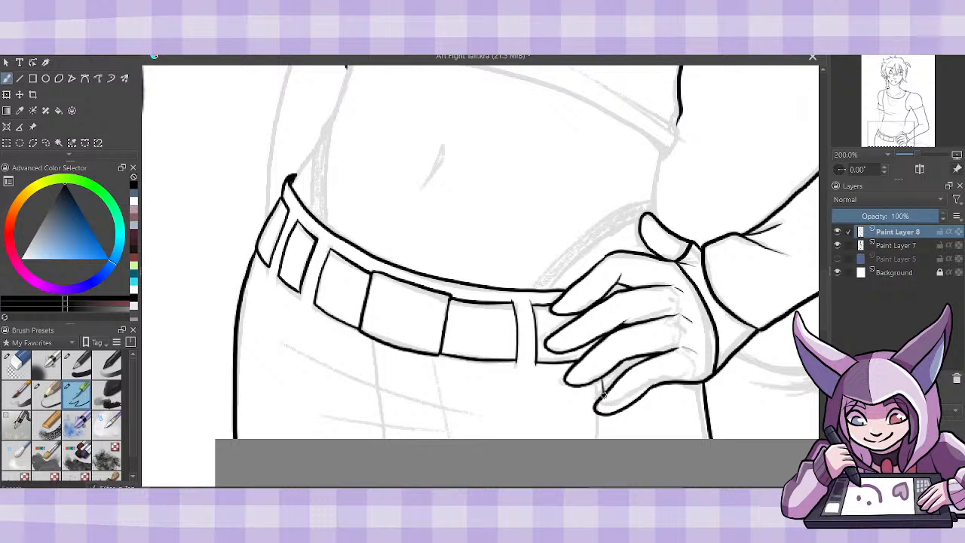
left_click_drag(603, 392, 609, 437)
left_click_drag(375, 343, 388, 438)
left_click_drag(431, 354, 452, 439)
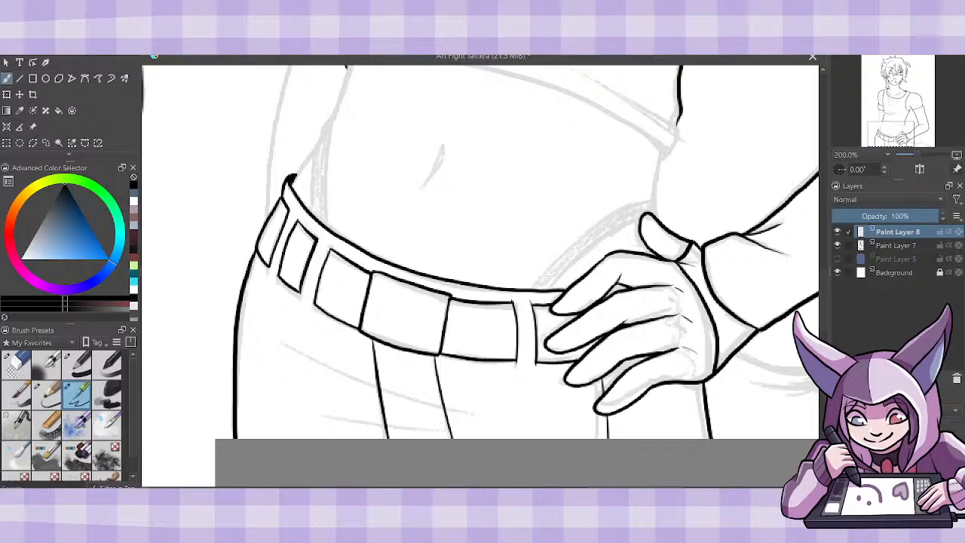
- Ink thin tapered fold lines across the front of the trousers below the belt
left_click_drag(281, 343, 482, 421)
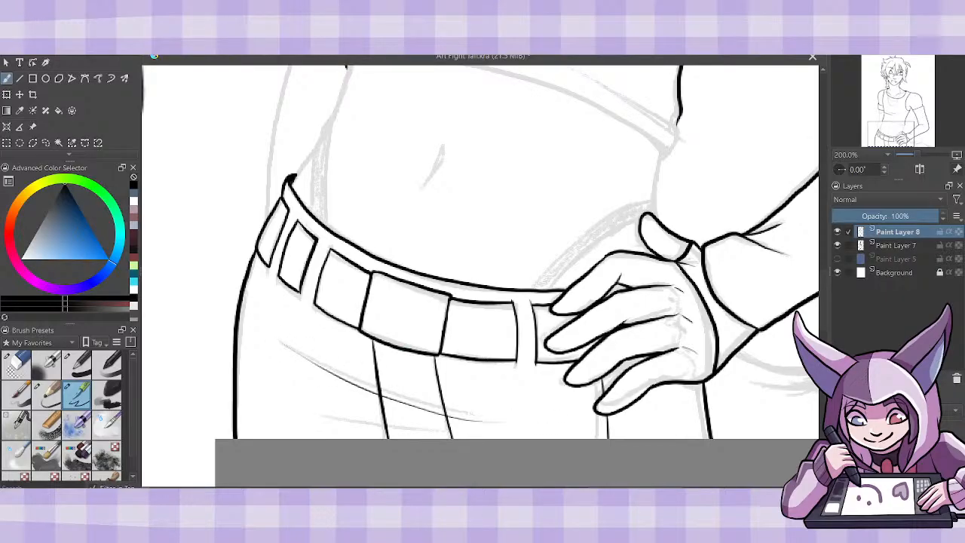
key("ctrl+z")
mouse_move(292, 343)
left_mouse_down()
mouse_move(442, 405)
mouse_move(498, 414)
left_mouse_up()
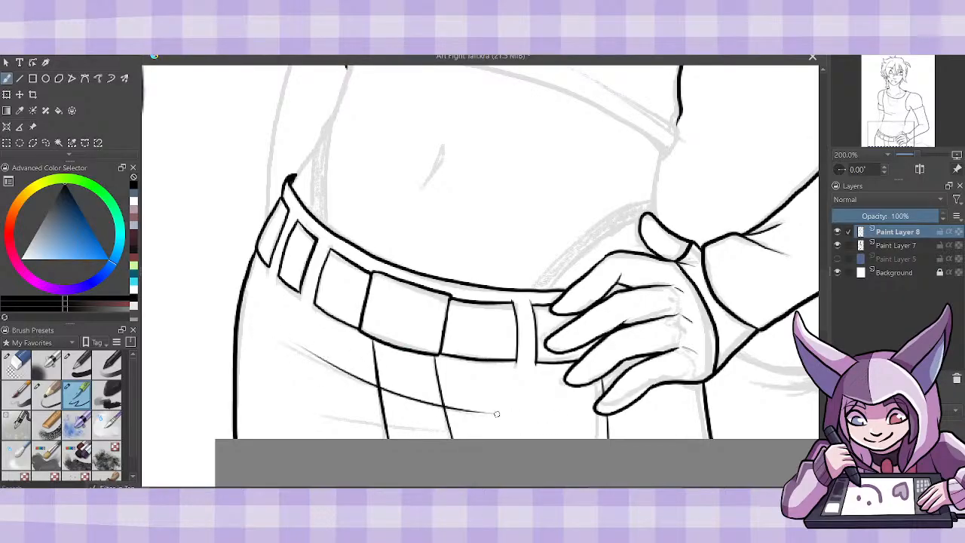
left_click_drag(318, 411, 494, 434)
left_click_drag(257, 427, 274, 438)
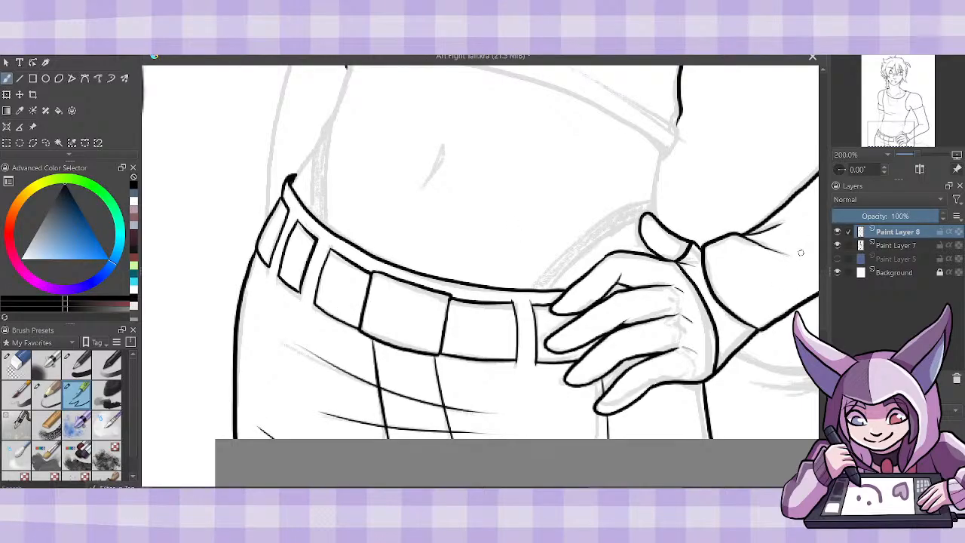
- Ink the curved shirt hem across the waist from its left corner to the right side of the torso
scroll(826, 266, "up", 3)
scroll(826, 265, "up", 1)
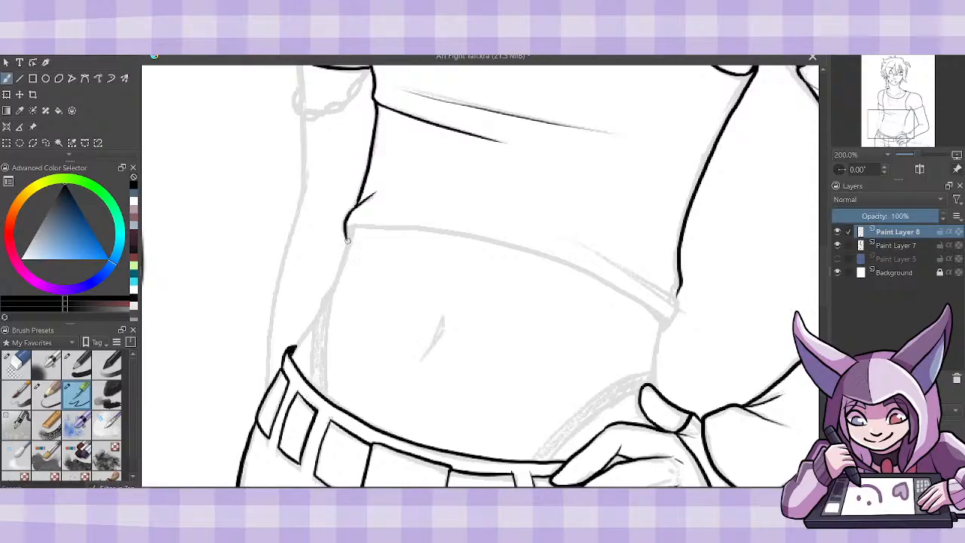
mouse_move(350, 230)
left_mouse_down()
mouse_move(347, 239)
mouse_move(357, 203)
left_mouse_up()
left_click_drag(349, 231, 519, 255)
key("ctrl+z")
mouse_move(347, 231)
left_mouse_down()
mouse_move(536, 249)
mouse_move(622, 288)
mouse_move(663, 321)
mouse_move(661, 330)
mouse_move(676, 303)
left_mouse_up()
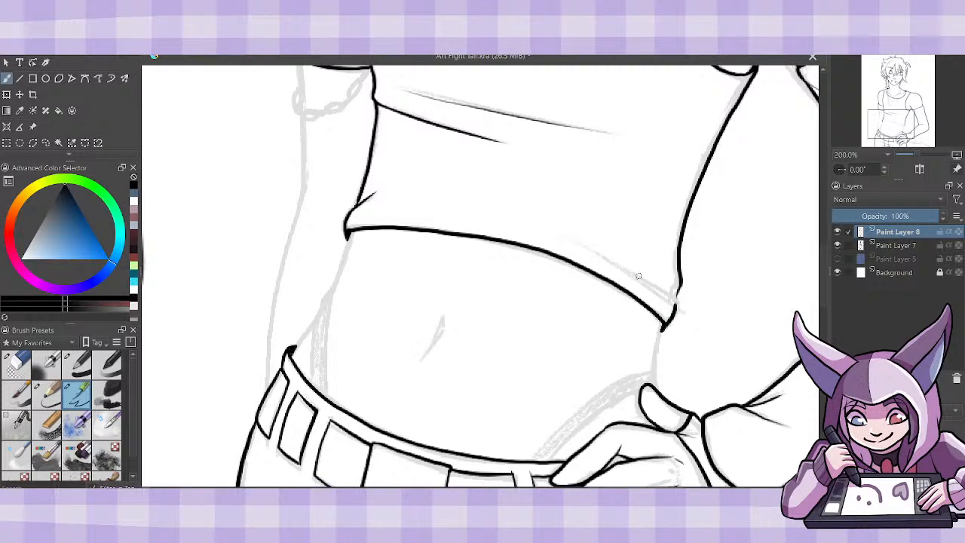
- Ink the thin crease above the hem's right end and the bare waist contour from the hem down to the thumb
mouse_move(571, 239)
left_mouse_down()
mouse_move(674, 304)
mouse_move(681, 281)
left_mouse_up()
left_click_drag(660, 334, 652, 391)
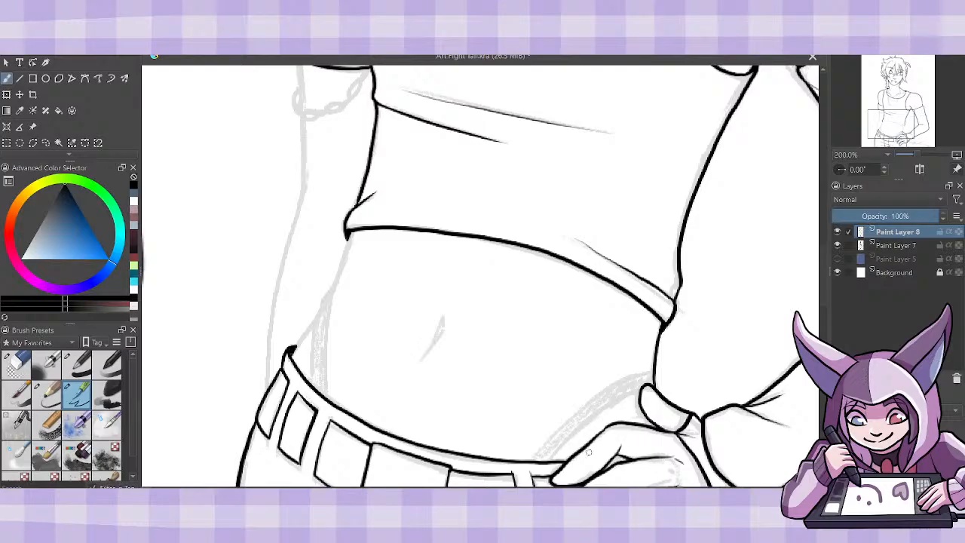
- Ink both edges of the thin straps above the belt on each hip and the waist contour from the belt to the hem's left corner
left_click_drag(550, 461, 639, 391)
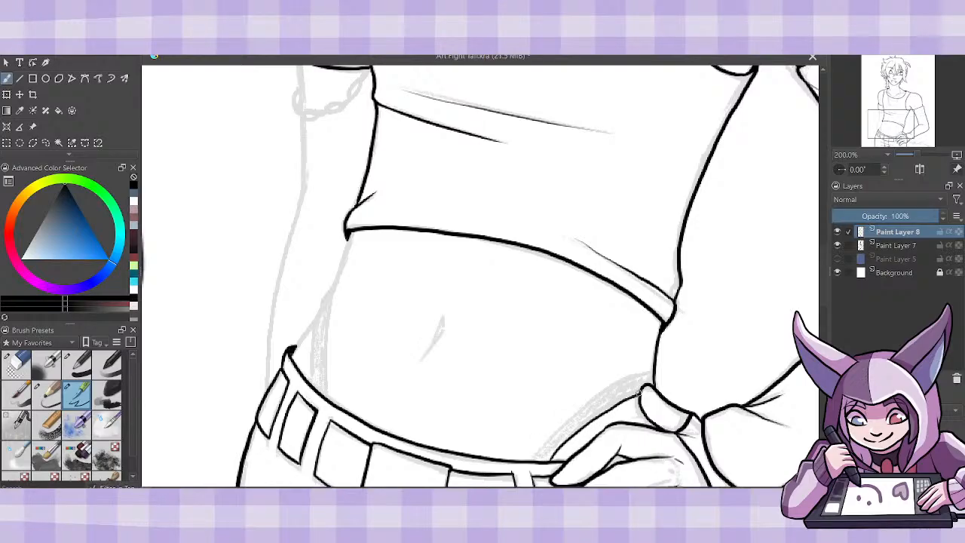
mouse_move(534, 458)
left_mouse_down()
mouse_move(595, 403)
mouse_move(649, 377)
mouse_move(652, 385)
left_mouse_up()
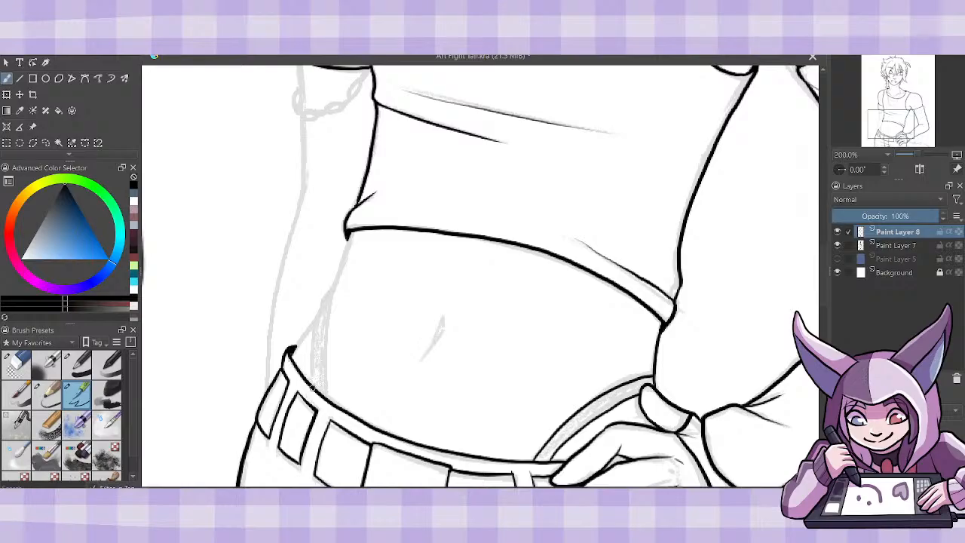
mouse_move(312, 386)
left_mouse_down()
mouse_move(315, 317)
mouse_move(333, 290)
mouse_move(332, 401)
left_mouse_up()
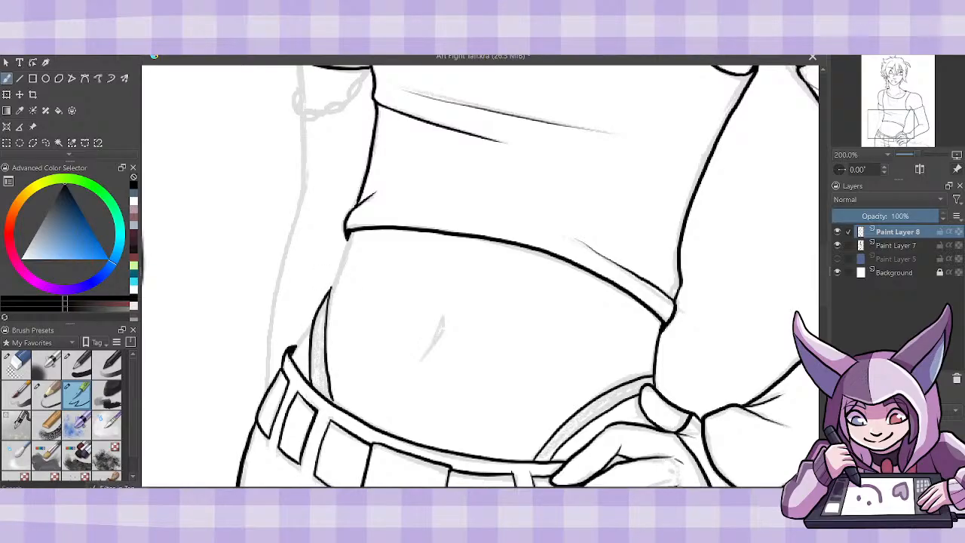
key("ctrl+z")
left_click_drag(331, 289, 329, 400)
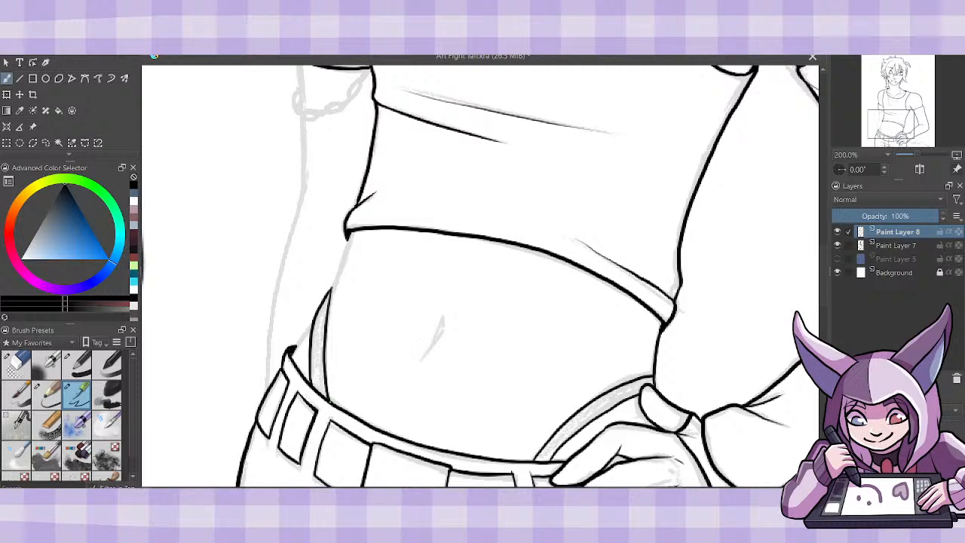
left_click_drag(294, 351, 320, 314)
left_click_drag(336, 283, 348, 230)
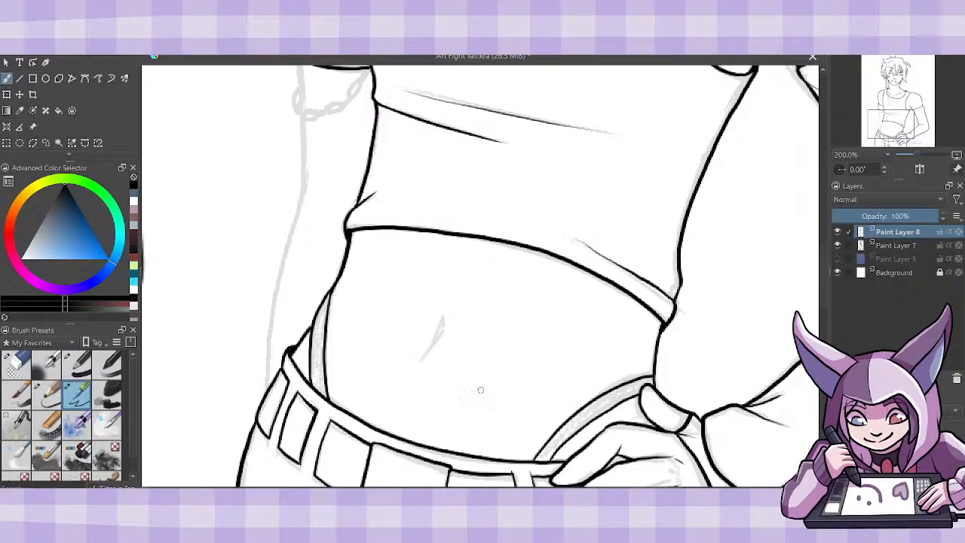
- Ink the navel as a short tapered crease in the middle of the bare belly
left_click_drag(437, 341, 424, 360)
mouse_move(445, 319)
left_mouse_down()
mouse_move(436, 343)
mouse_move(444, 319)
left_mouse_up()
key("ctrl+z")
key("ctrl+minus")
key("ctrl+minus")
key("ctrl+minus")
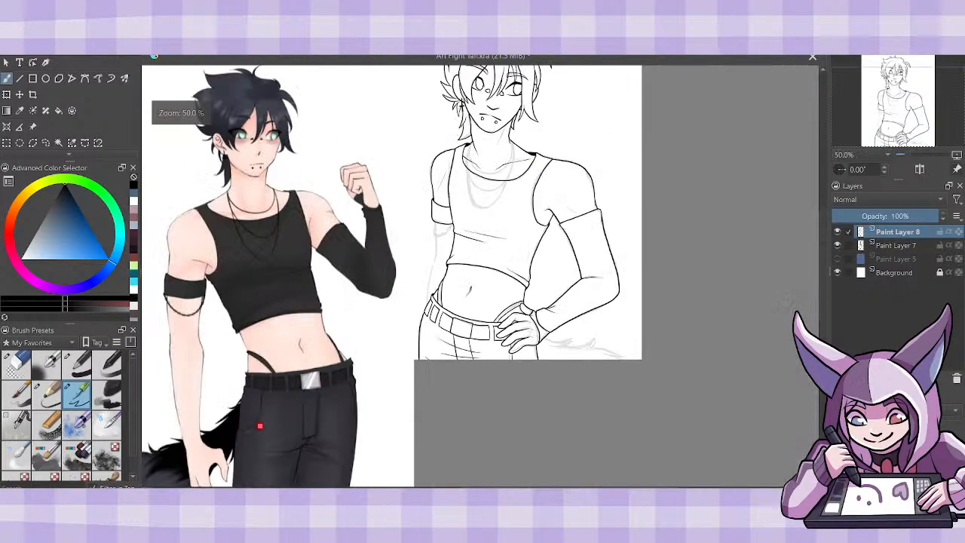
key("ctrl+plus")
key("ctrl+plus")
key("ctrl+plus")
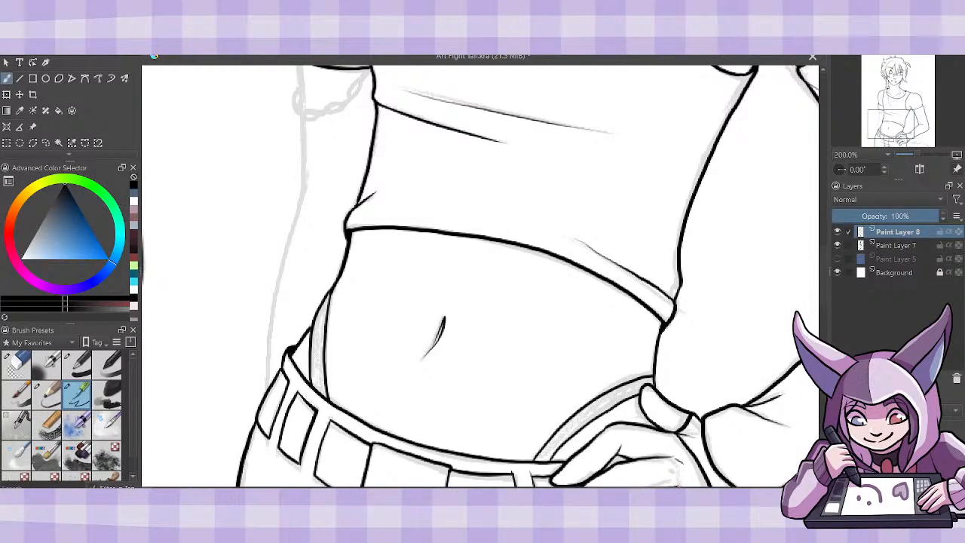
- Ink the upper outline of the tail with pointed fur tufts from the wrist to the canvas's lower edge
left_click_drag(447, 491, 541, 491)
left_click_drag(827, 279, 828, 328)
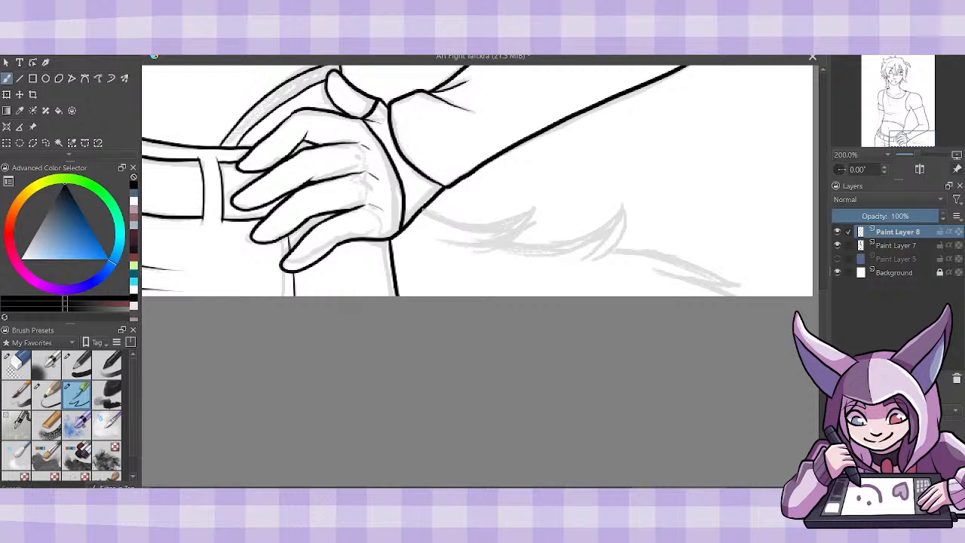
mouse_move(422, 210)
left_mouse_down()
mouse_move(460, 220)
mouse_move(532, 215)
left_mouse_up()
key("ctrl+z")
mouse_move(423, 211)
left_mouse_down()
mouse_move(472, 223)
mouse_move(550, 202)
mouse_move(548, 219)
mouse_move(525, 234)
mouse_move(426, 223)
mouse_move(534, 229)
mouse_move(523, 244)
mouse_move(539, 245)
mouse_move(630, 197)
mouse_move(594, 257)
mouse_move(571, 245)
mouse_move(729, 295)
left_mouse_up()
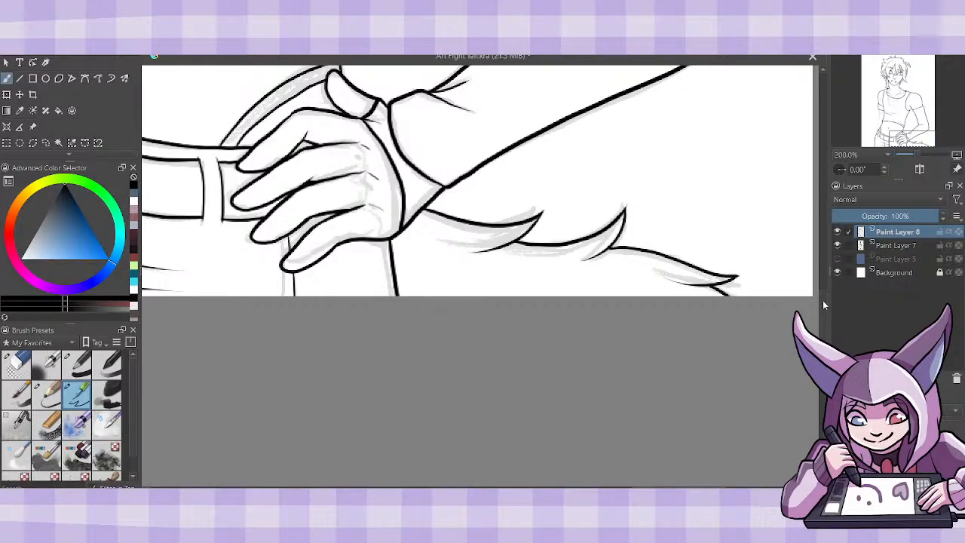
- Ink the outer contour of the hanging arm from below the armband down to the belt
left_click_drag(823, 300, 824, 283)
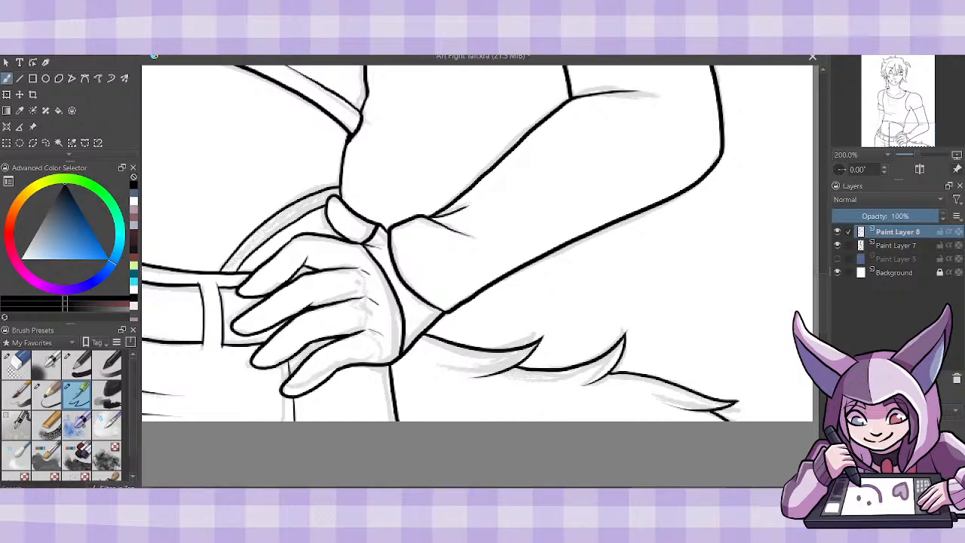
left_click_drag(393, 306, 831, 290)
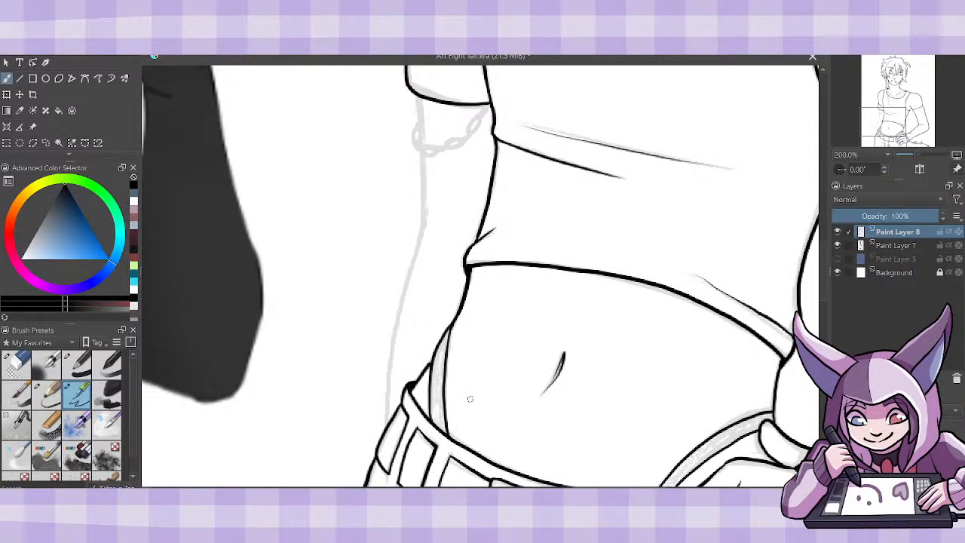
mouse_move(386, 429)
left_mouse_down()
mouse_move(396, 332)
mouse_move(433, 197)
mouse_move(423, 230)
mouse_move(416, 91)
left_mouse_up()
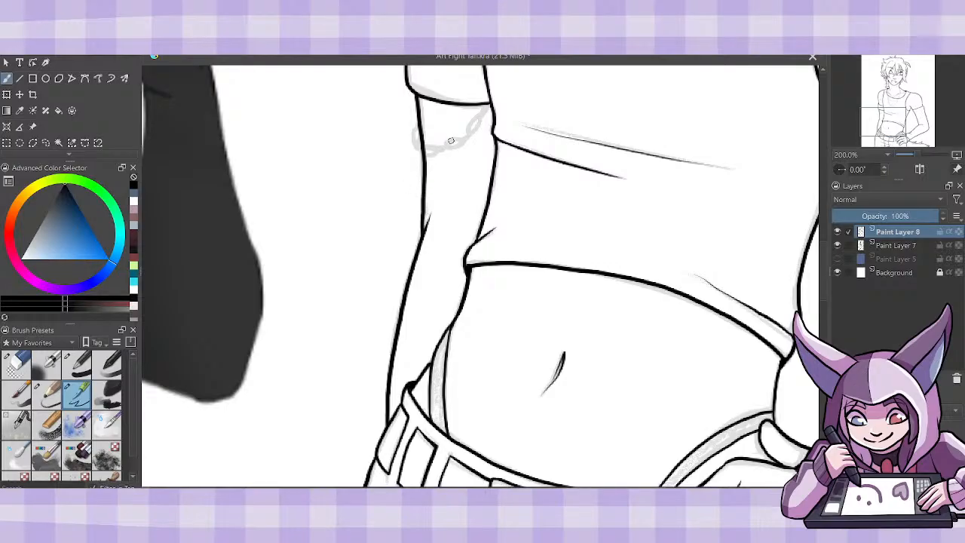
key("ctrl+z")
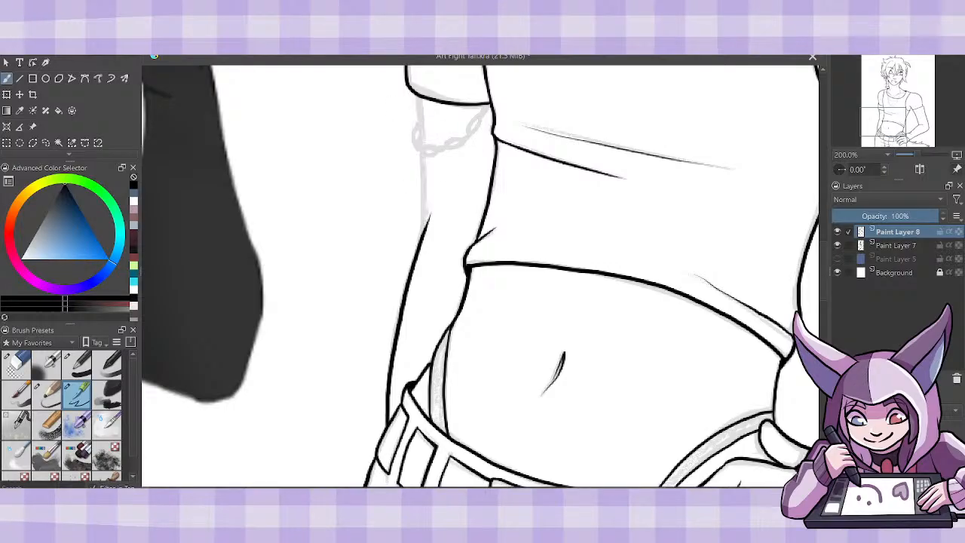
left_click_drag(414, 100, 427, 217)
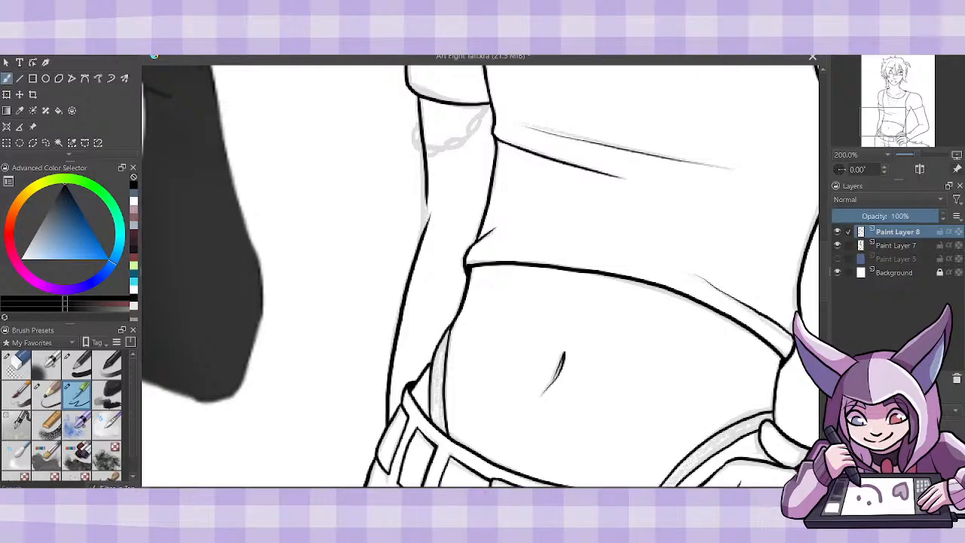
key("ctrl+z")
left_click_drag(419, 98, 424, 222)
left_click_drag(423, 185, 424, 234)
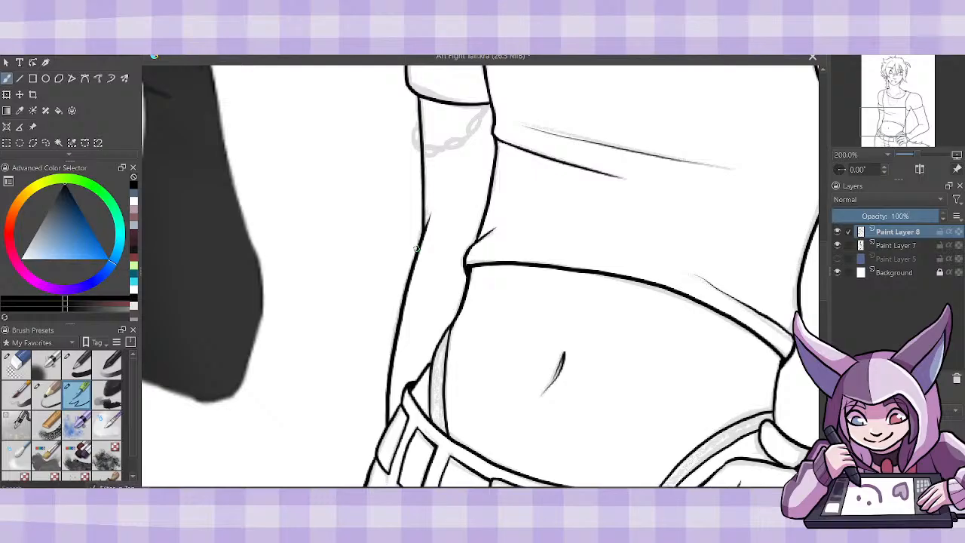
- Add a new paint layer and ink the small linked chain hanging below the armband
key("Insert")
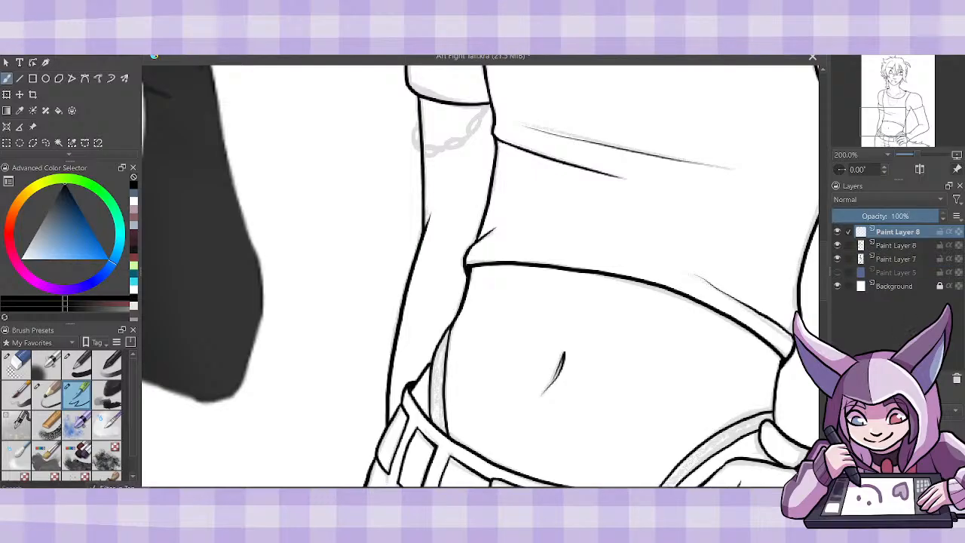
scroll(826, 275, "up", 3)
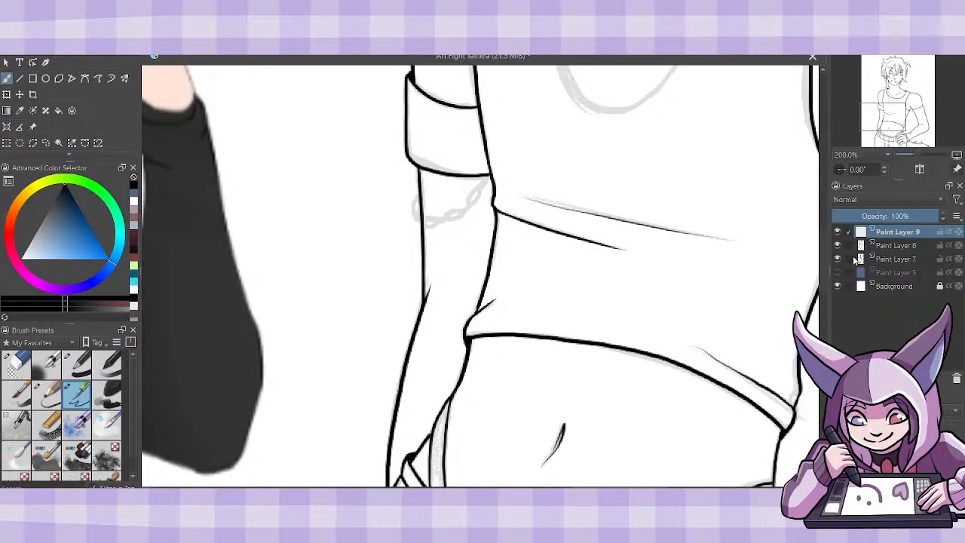
mouse_move(856, 259)
mouse_move(484, 178)
left_mouse_down()
mouse_move(463, 212)
mouse_move(427, 219)
mouse_move(439, 224)
mouse_move(416, 214)
mouse_move(420, 198)
left_mouse_up()
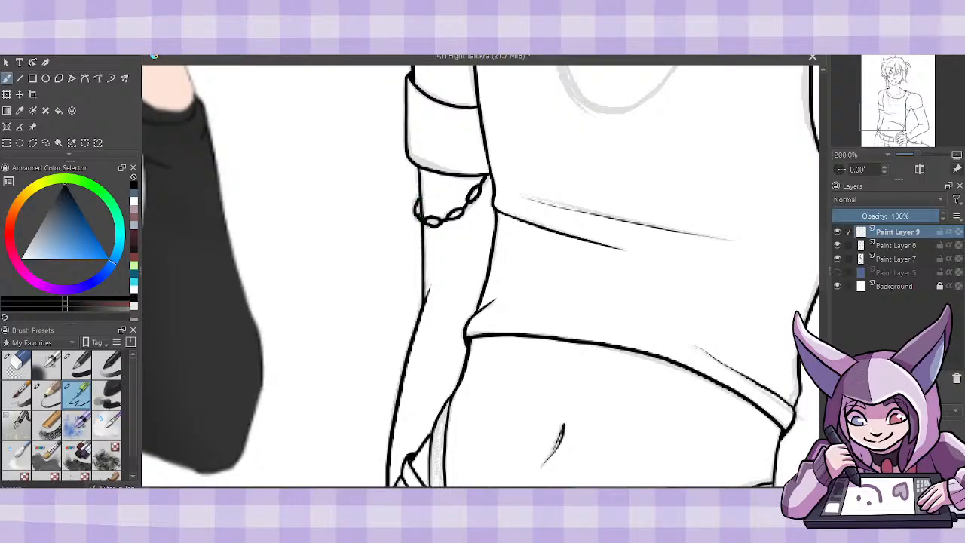
- Ink the three layered necklaces as nested loops around the neck and over the chest
key("ctrl+minus")
key("ctrl+minus")
key("ctrl+minus")
key("ctrl+minus")
key("ctrl+plus")
key("ctrl+plus")
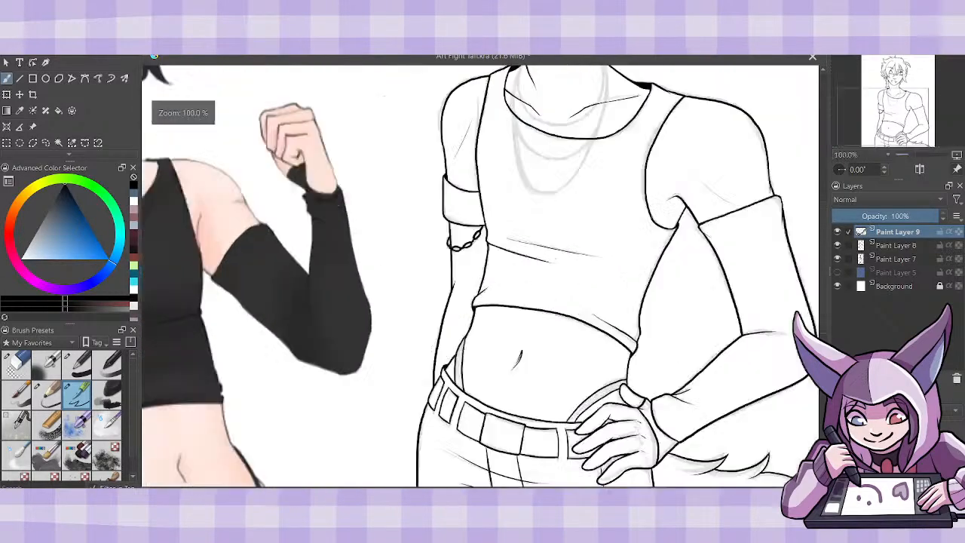
scroll(480, 276, "up", 3)
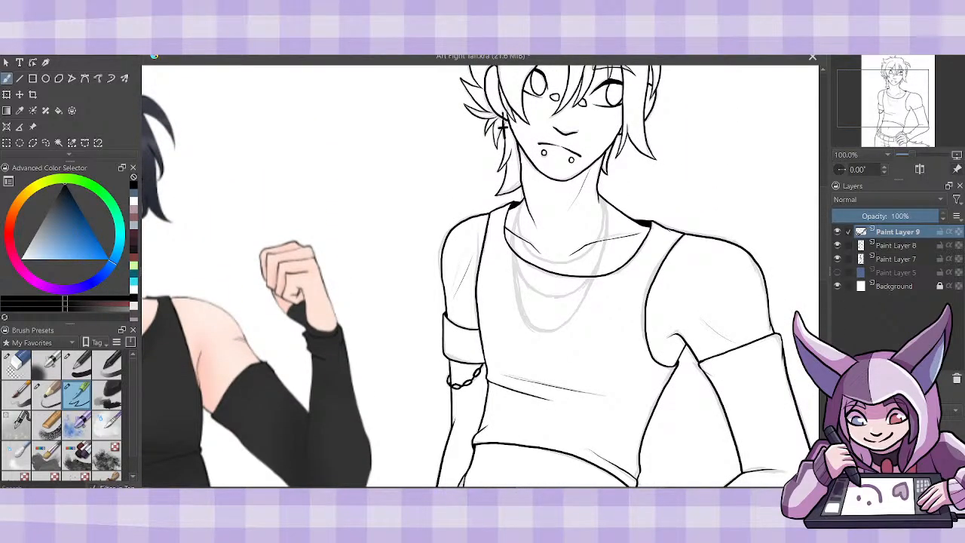
key("ctrl+plus")
key("ctrl+plus")
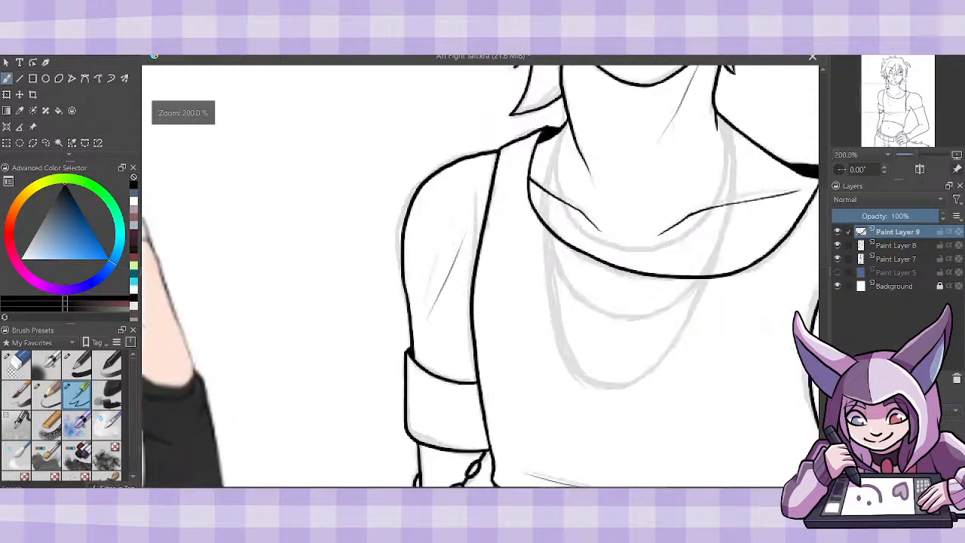
left_click_drag(498, 275, 463, 276)
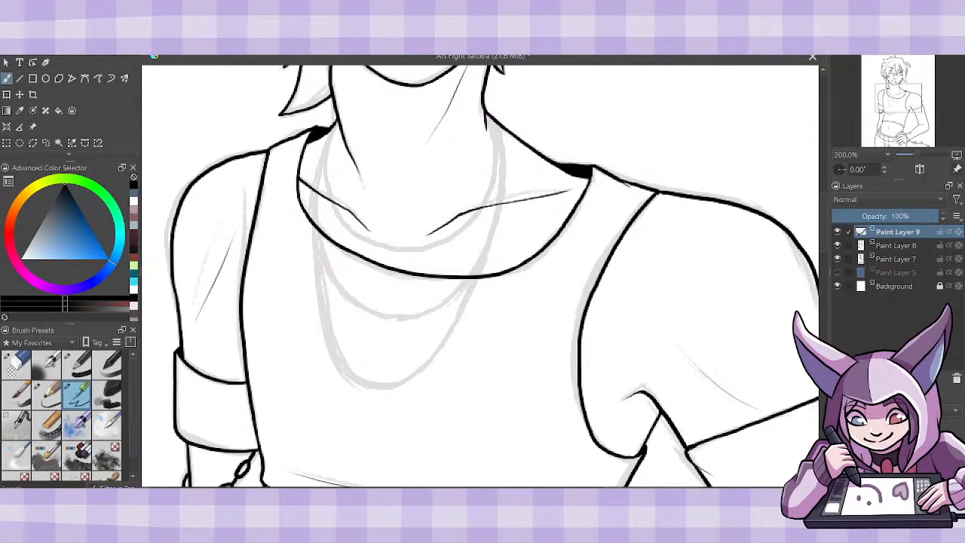
mouse_move(335, 118)
left_mouse_down()
mouse_move(329, 158)
mouse_move(344, 222)
mouse_move(383, 248)
mouse_move(441, 246)
mouse_move(472, 224)
mouse_move(490, 184)
left_mouse_up()
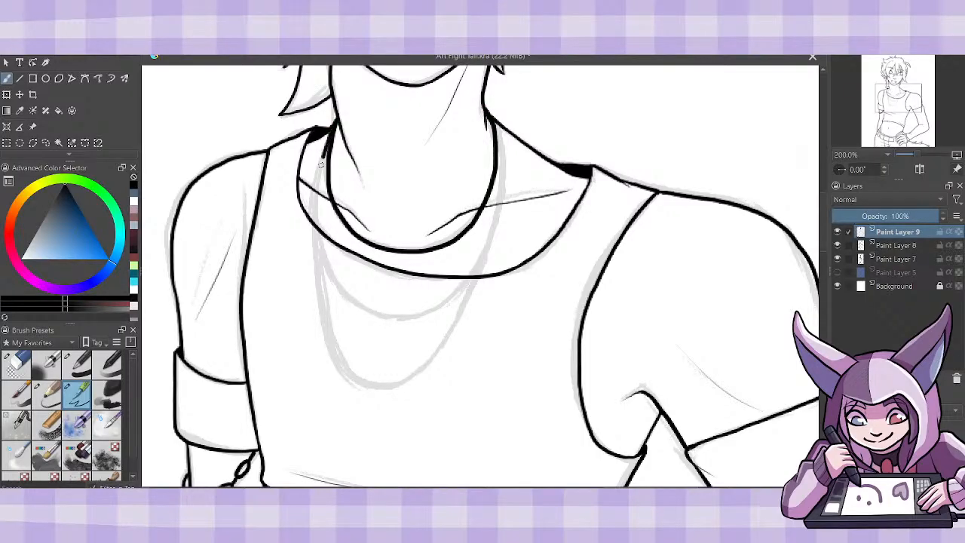
mouse_move(321, 164)
left_mouse_down()
mouse_move(317, 254)
mouse_move(365, 320)
mouse_move(415, 324)
mouse_move(471, 283)
mouse_move(500, 205)
left_mouse_up()
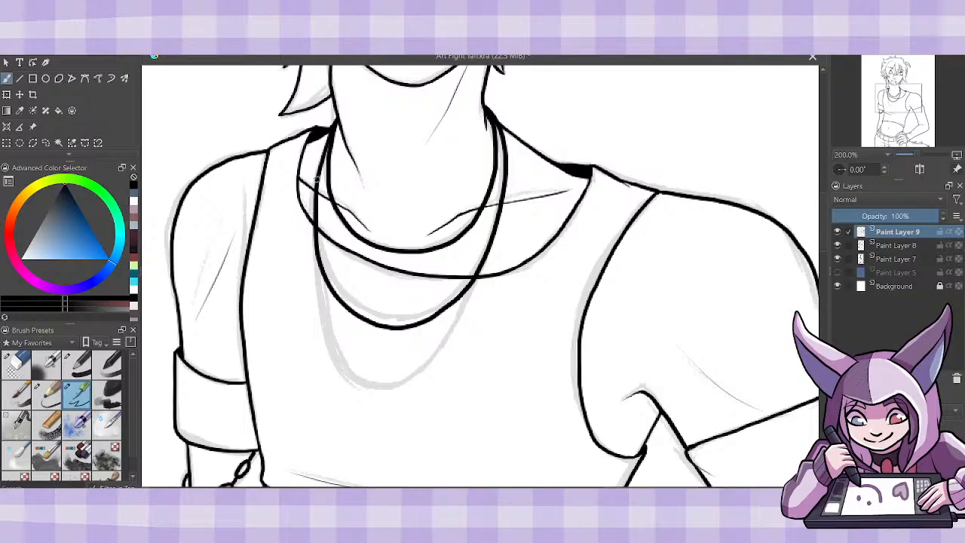
mouse_move(314, 239)
left_mouse_down()
mouse_move(330, 316)
mouse_move(366, 377)
mouse_move(450, 335)
left_mouse_up()
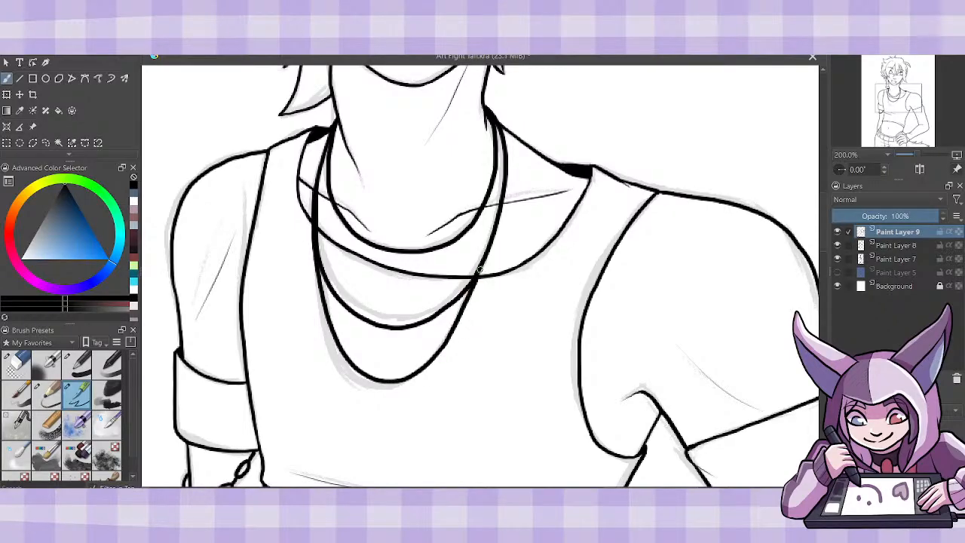
- Compare the inked figure's face, hair and necklaces with the coloured character reference, both close up and as a whole
key("ctrl+minus")
key("ctrl+minus")
key("ctrl+minus")
key("ctrl+minus")
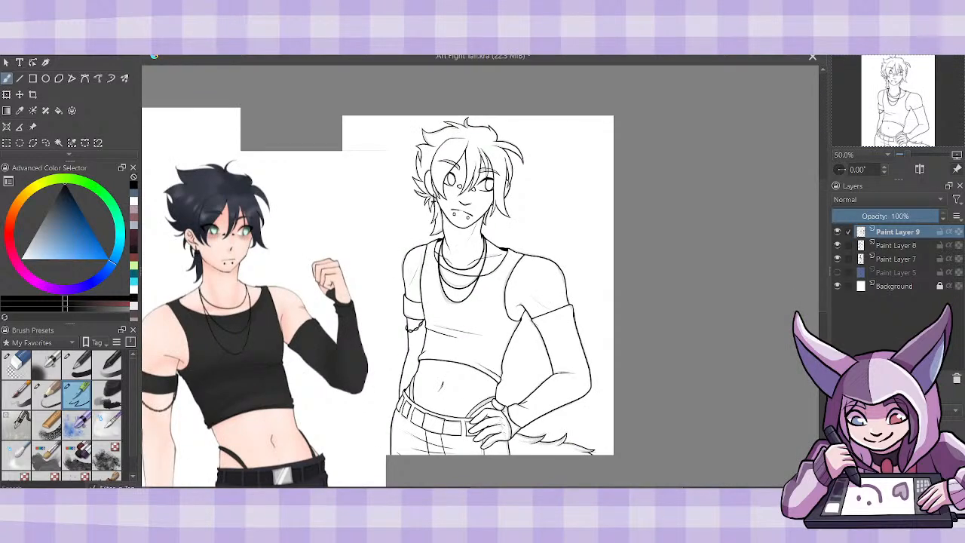
key("Left")
key("Left")
key("Left")
key("Left")
key("Left")
key("Left")
key("Left")
key("Left")
key("Left")
key("Left")
key("Left")
key("Left")
key("Left")
key("Left")
key("Left")
key("Left")
key("Left")
key("Left")
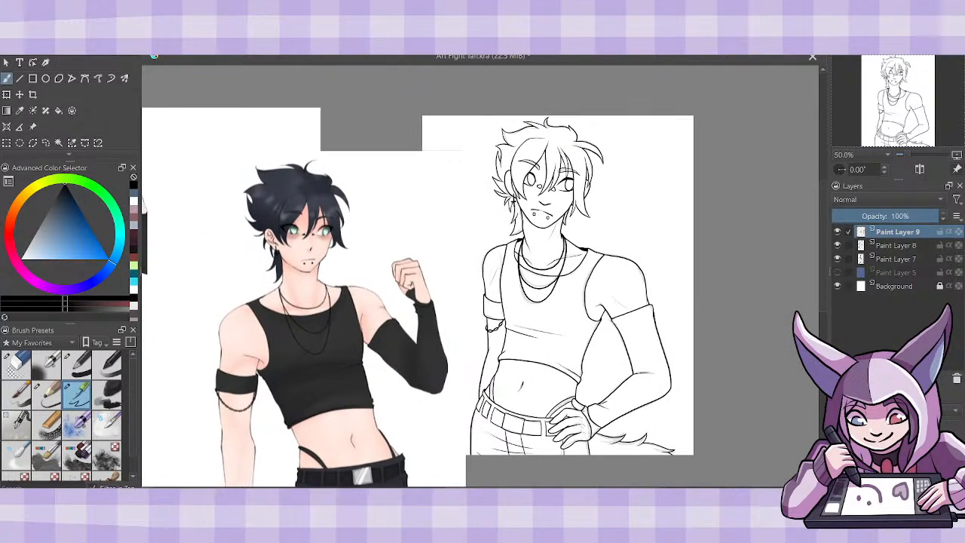
key("ctrl+plus")
key("ctrl+plus")
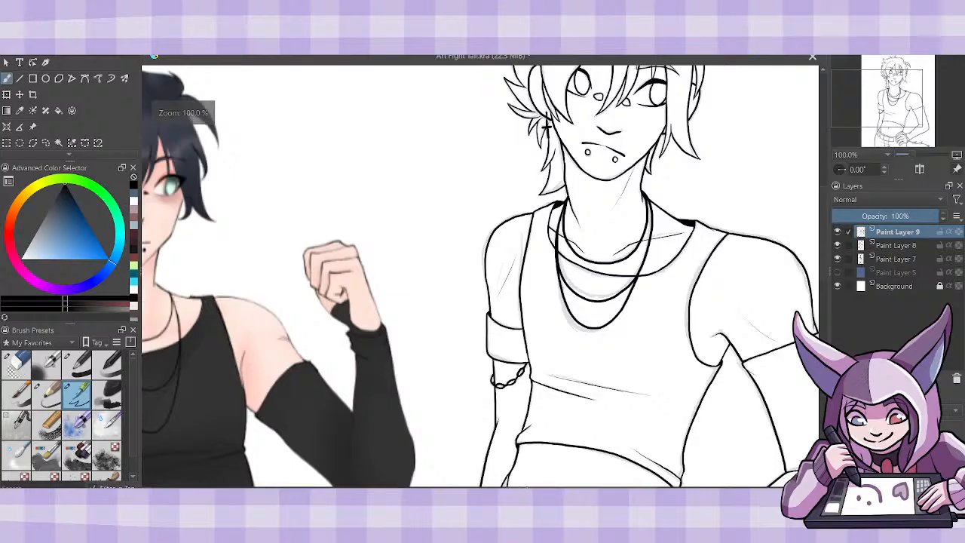
key("Left")
key("Left")
key("Left")
key("Left")
key("Left")
key("Left")
key("Left")
key("Left")
key("Left")
key("Left")
key("Left")
key("Left")
key("Left")
key("Left")
key("Left")
key("Left")
key("Left")
key("Left")
key("Left")
key("Left")
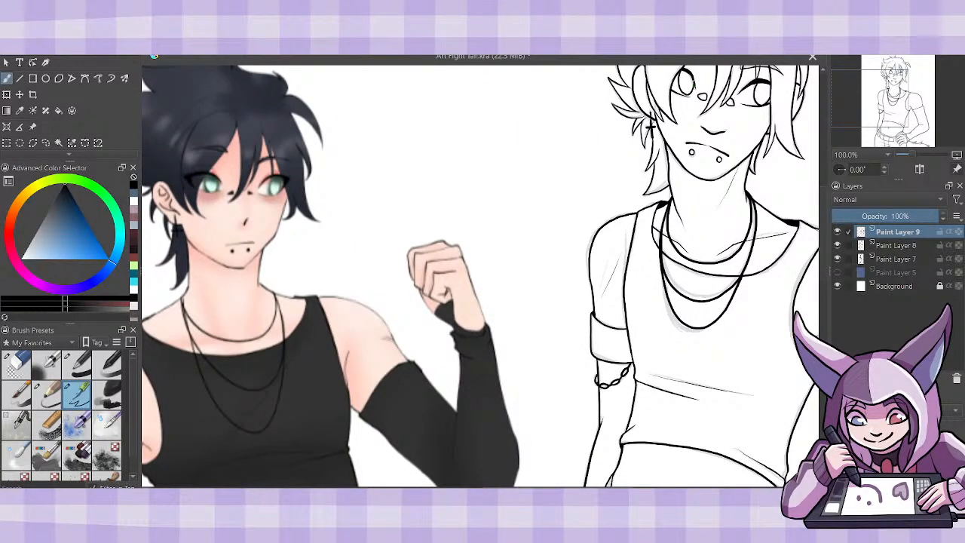
key("Up")
key("Up")
key("Up")
key("Up")
key("Up")
key("Up")
key("Up")
key("Up")
key("Up")
key("Up")
key("Up")
key("Up")
key("Up")
key("Up")
key("Up")
key("Up")
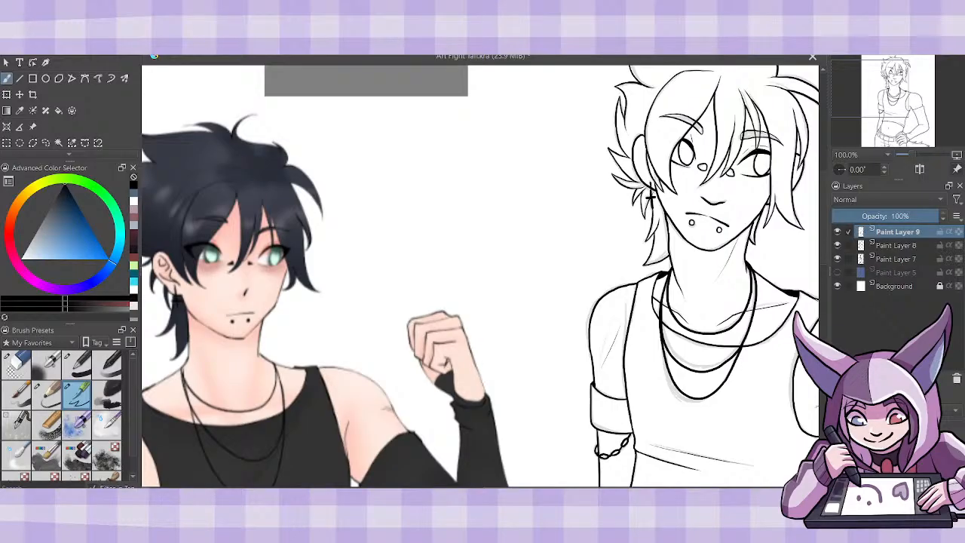
key("minus")
key("minus")
key("minus")
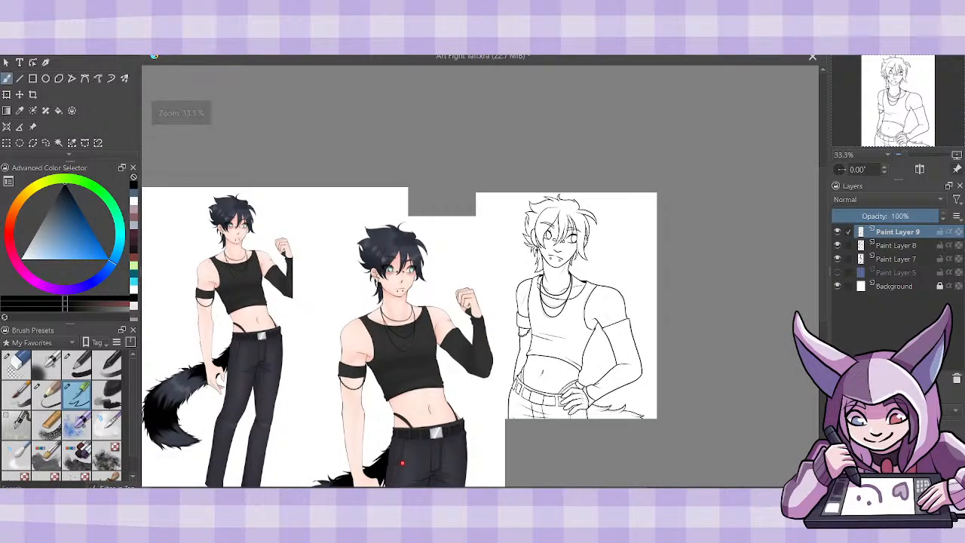
- Merge the chain and necklace layer down into the line art layer and delete the sketch layer, Paint Layer 7
key("ctrl+e")
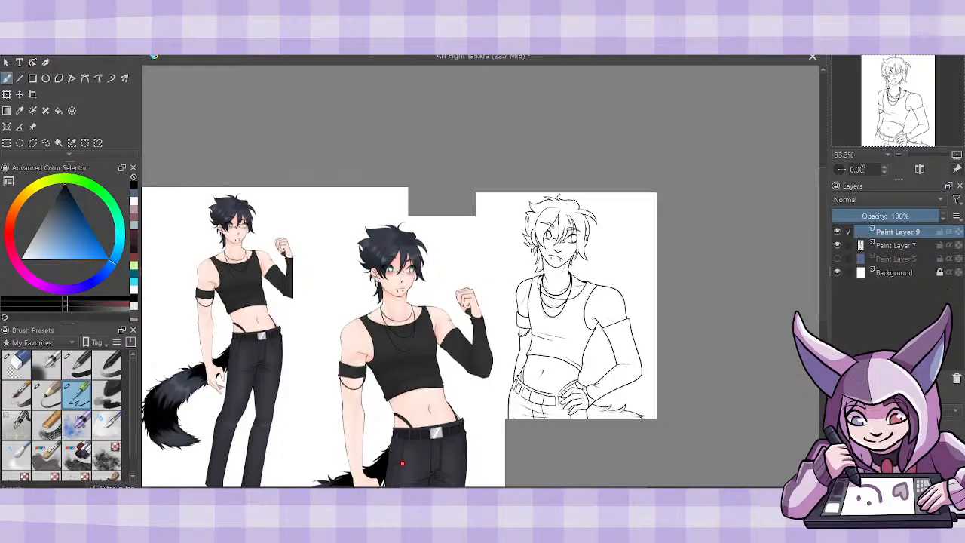
left_click(893, 246)
left_click(954, 378)
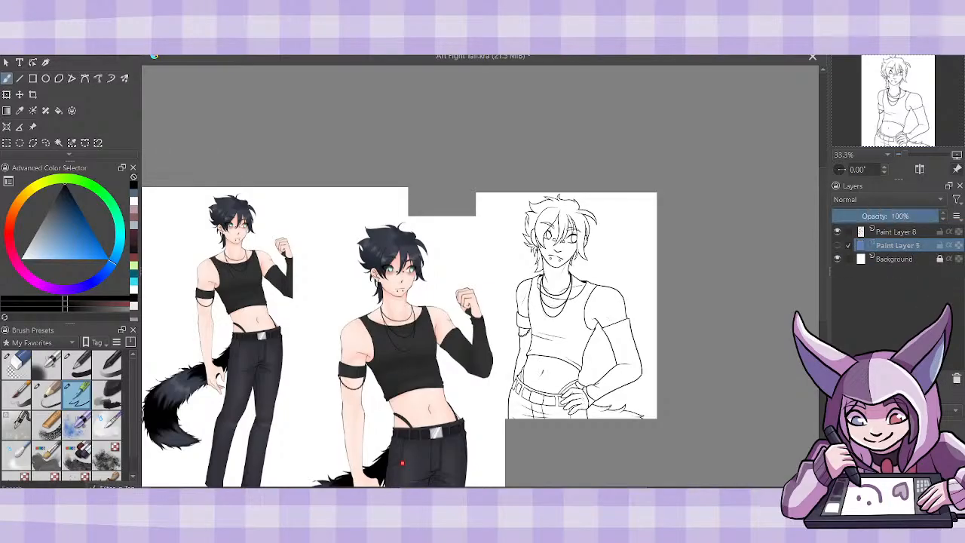
- Add a paint layer beneath the line art and select the blank background around the character and inside the arm gap by contiguous area
left_click(840, 379)
left_click(58, 143)
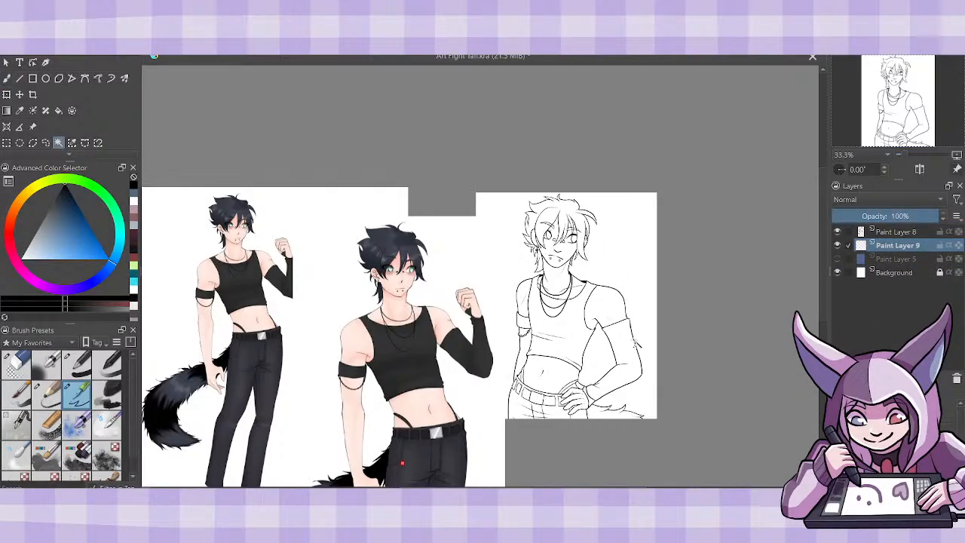
left_click(601, 358)
left_click(510, 225)
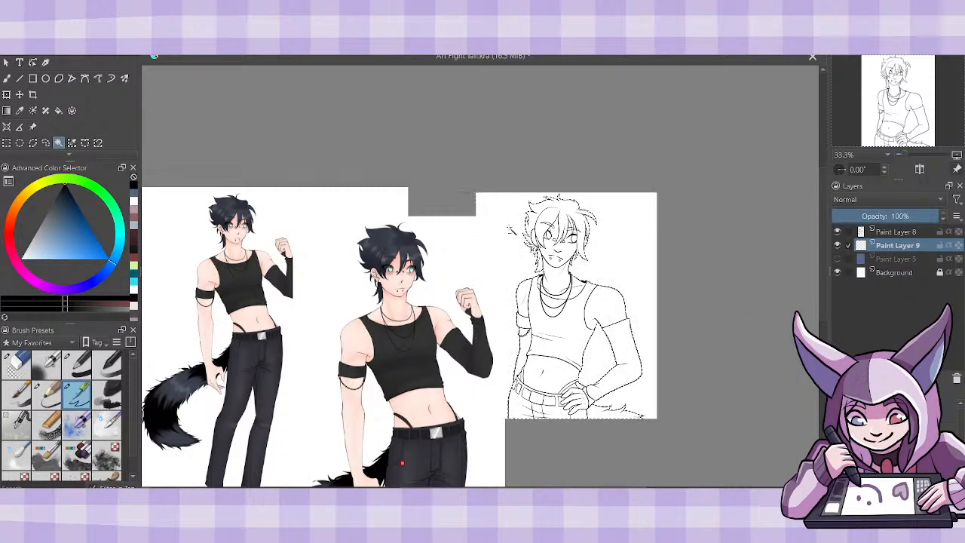
- Sample the light skin tone from the coloured reference's face as the painting colour
key("plus")
key("plus")
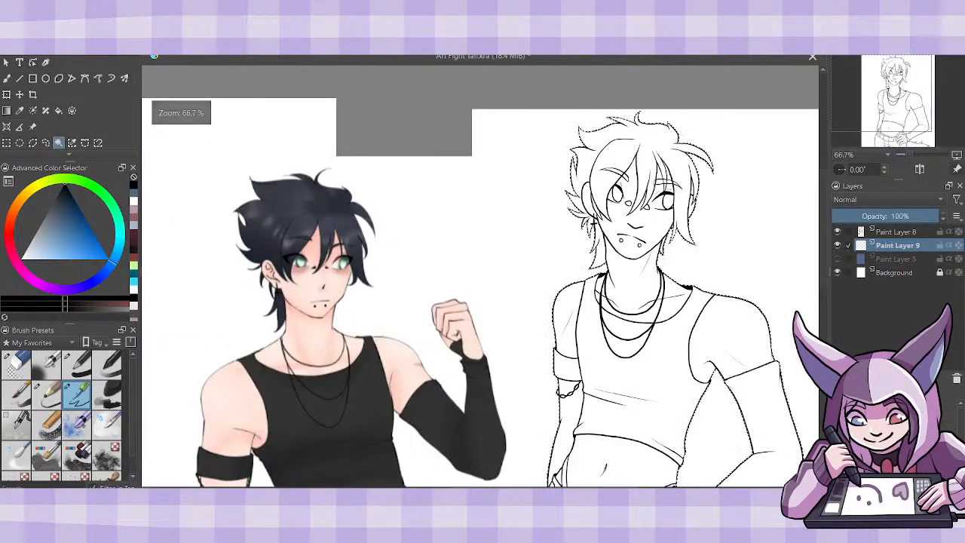
left_click_drag(407, 490, 434, 491)
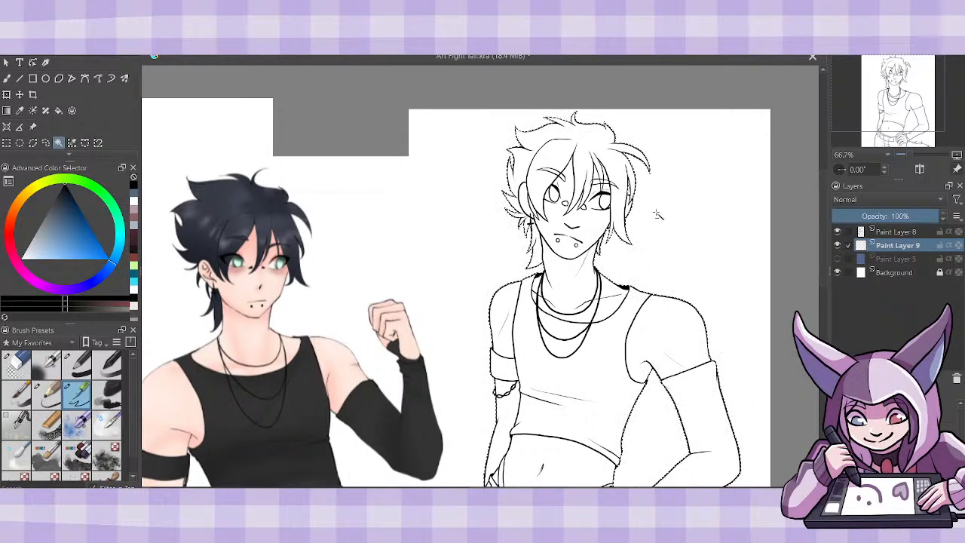
left_click(21, 111)
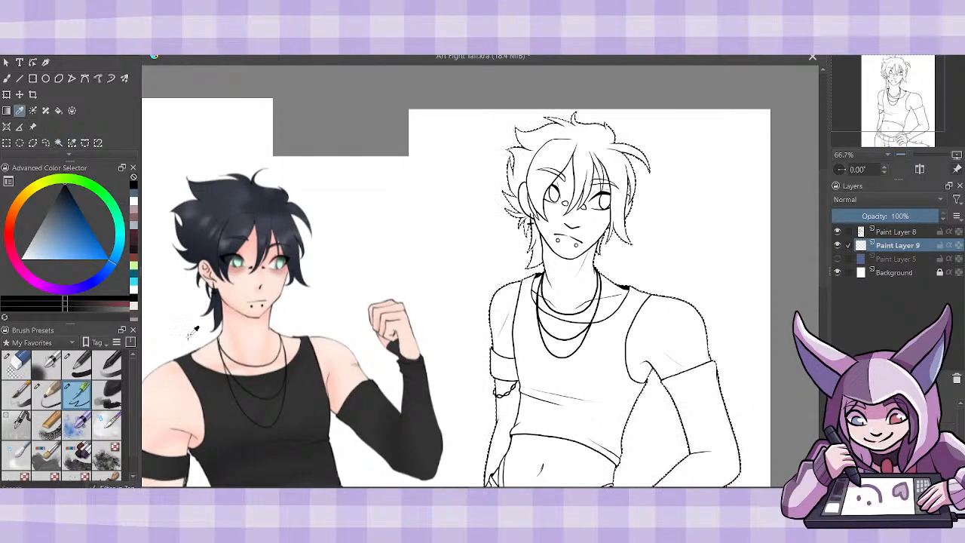
left_click_drag(354, 387, 343, 389)
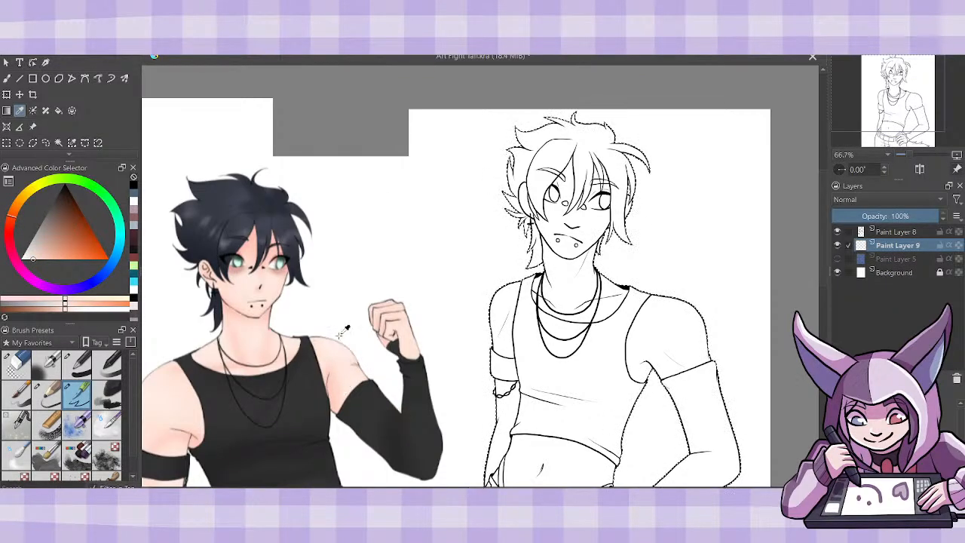
left_click_drag(217, 353, 239, 343)
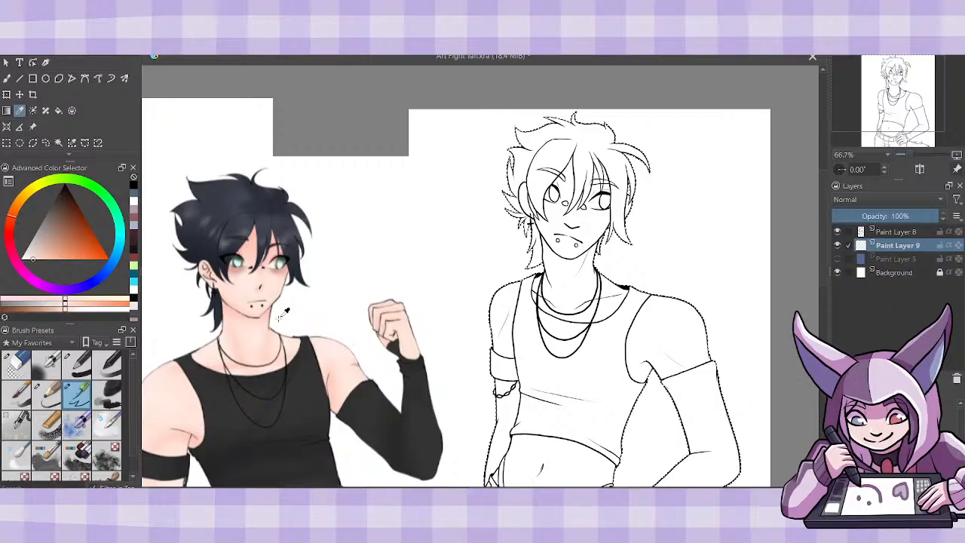
left_click(239, 300)
left_click(232, 293)
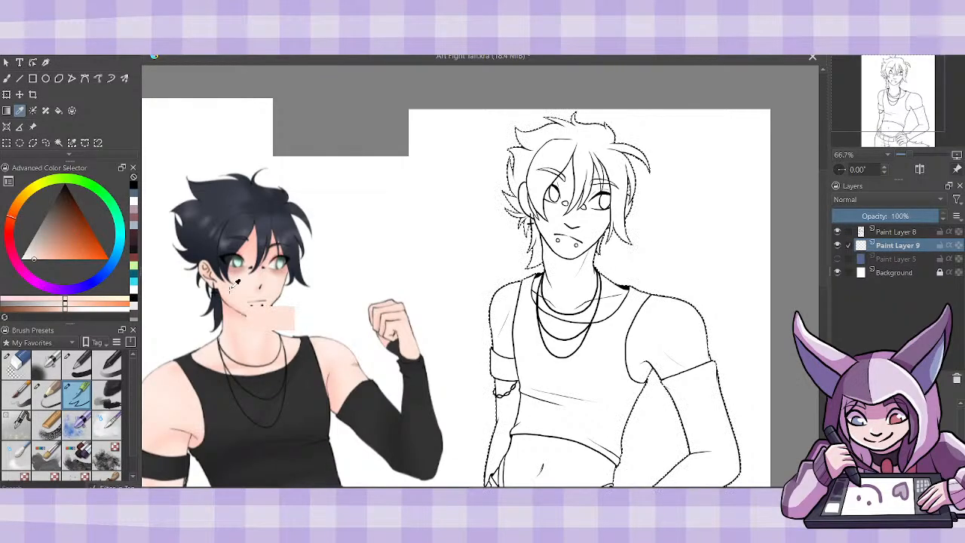
- Paint the whole selected figure in the sampled skin tone on Paint Layer 9 with a very large brush
key("b")
left_click(78, 364)
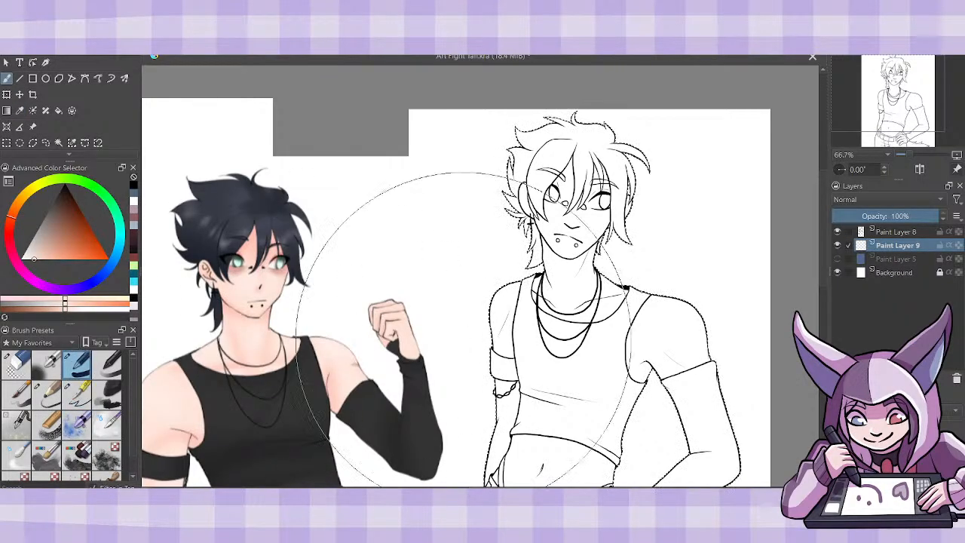
left_click_drag(564, 366, 614, 279)
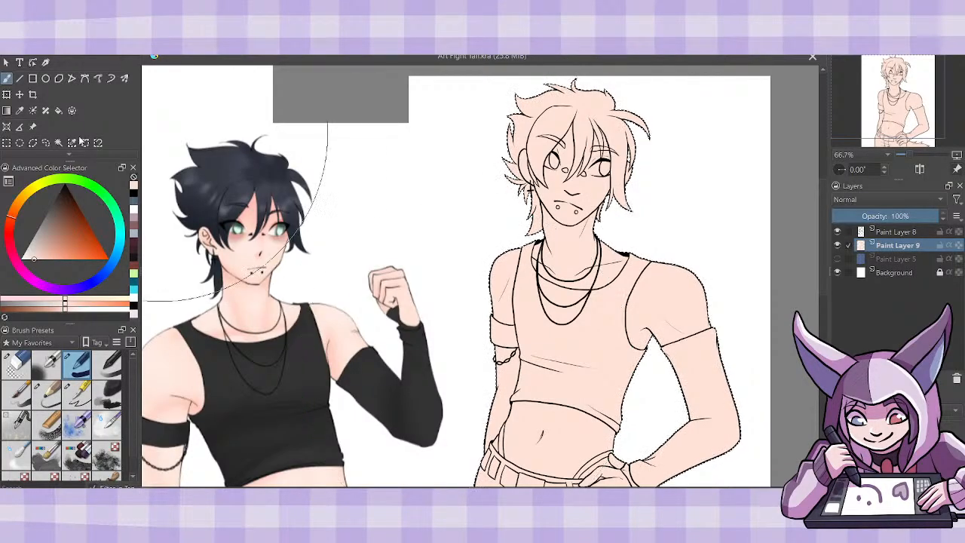
- Move the close-up colour reference image over the figure's torso so its face sits directly below the inked face
left_click(33, 126)
left_click_drag(425, 223, 747, 351)
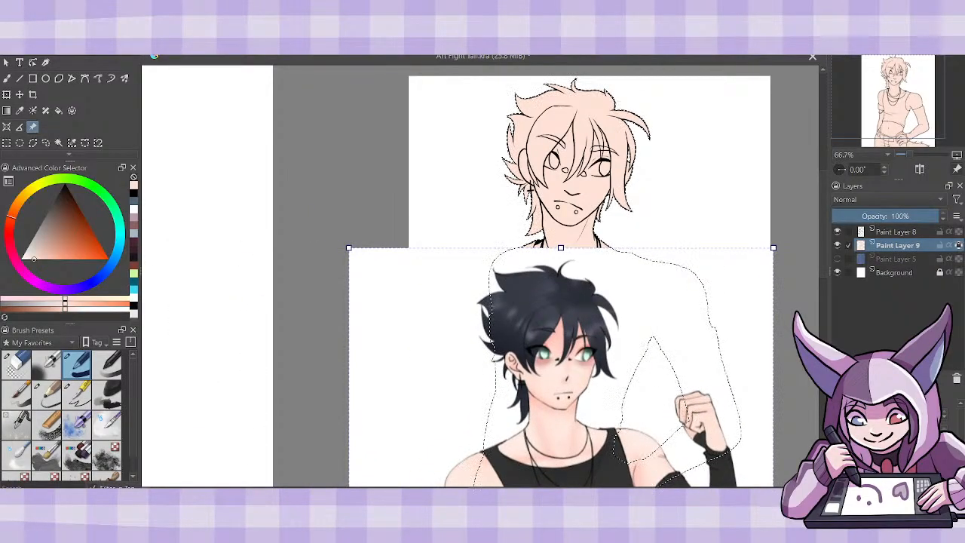
key("ctrl+plus")
key("ctrl+plus")
key("ctrl+minus")
left_click_drag(721, 450, 706, 411)
left_click_drag(535, 491, 601, 492)
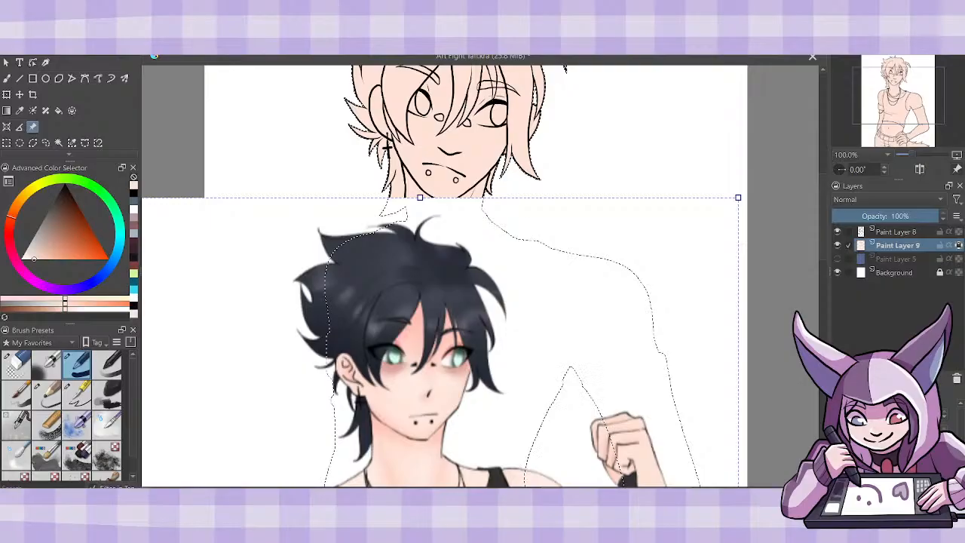
key("ctrl+plus")
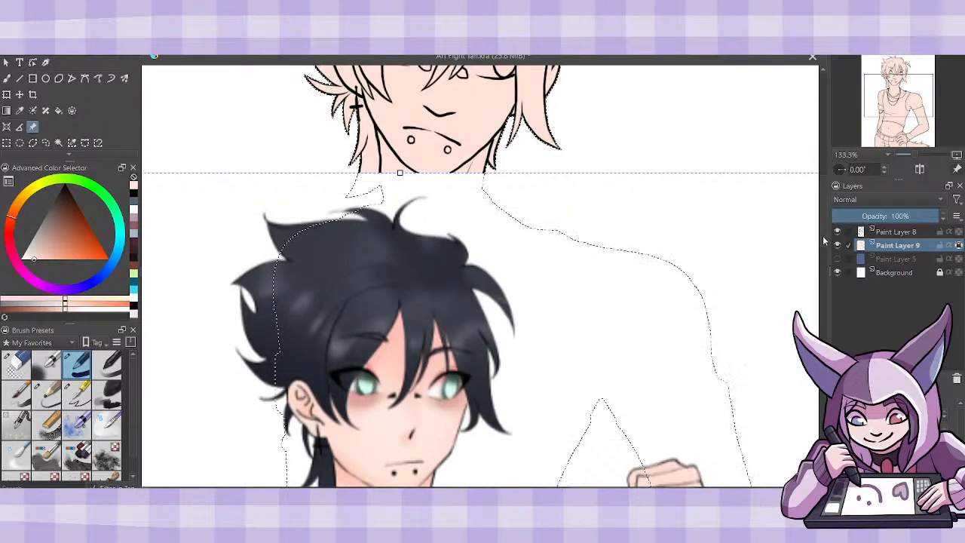
scroll(821, 235, "up", 1)
- Sample the dusky pink under the reference's eye and softly shade it around both of the figure's eyes with a small brush
key("p")
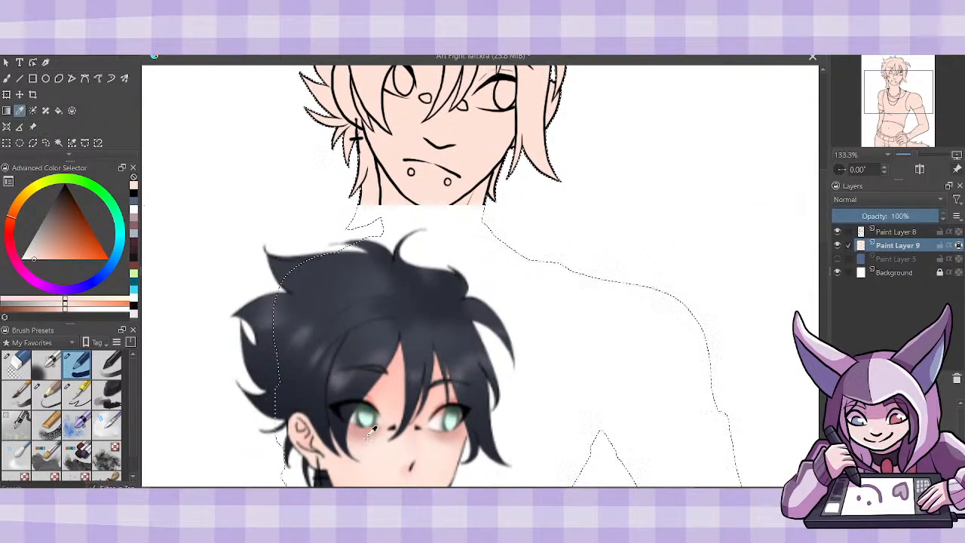
left_click(368, 432)
key("b")
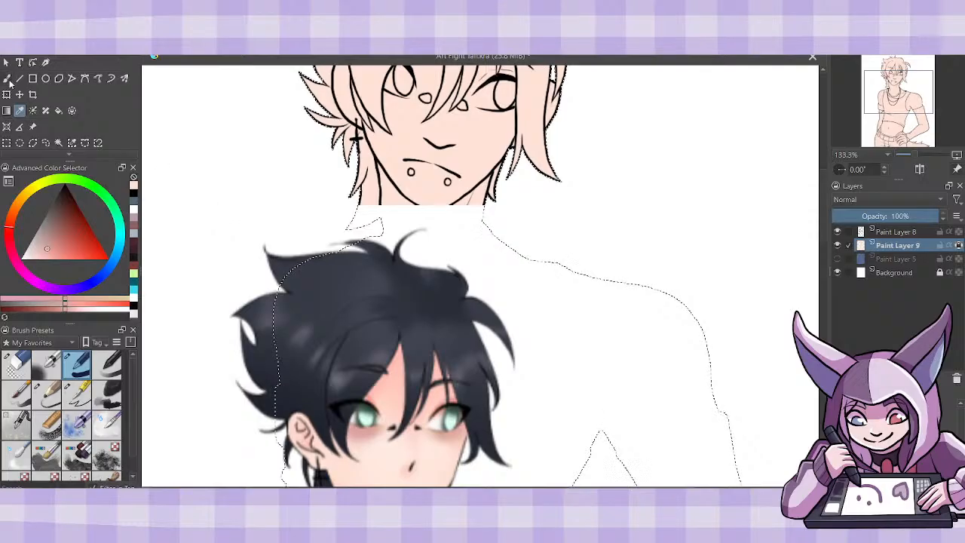
left_click(109, 367)
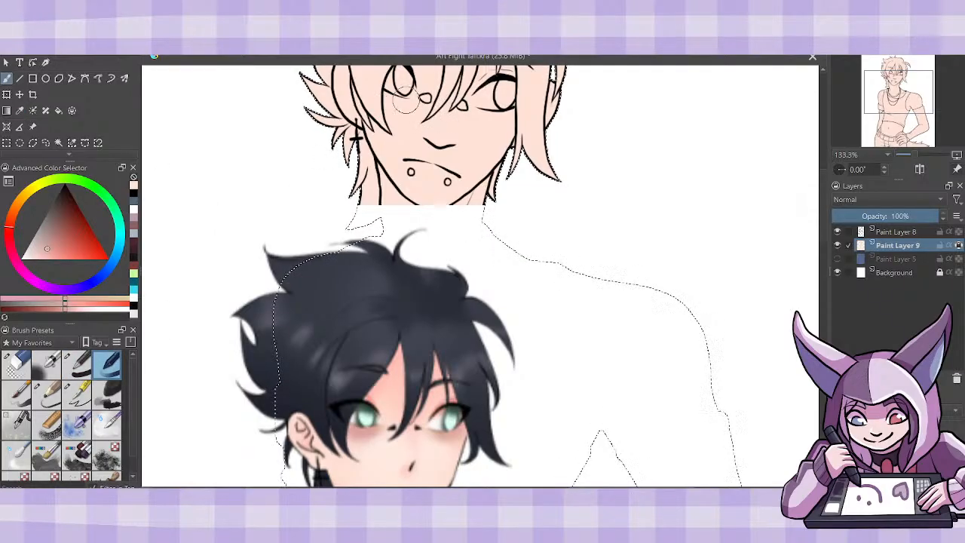
left_click_drag(388, 83, 401, 92)
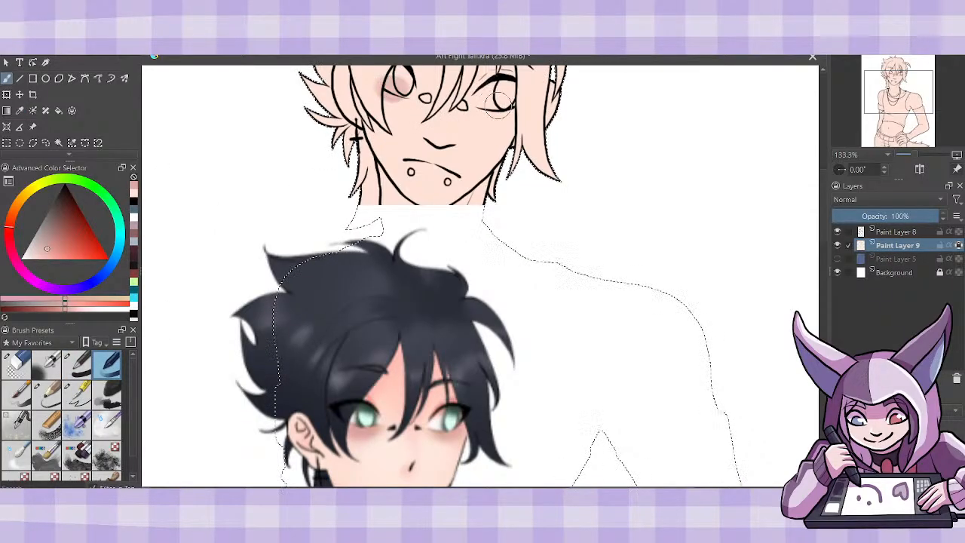
left_click_drag(488, 102, 500, 96)
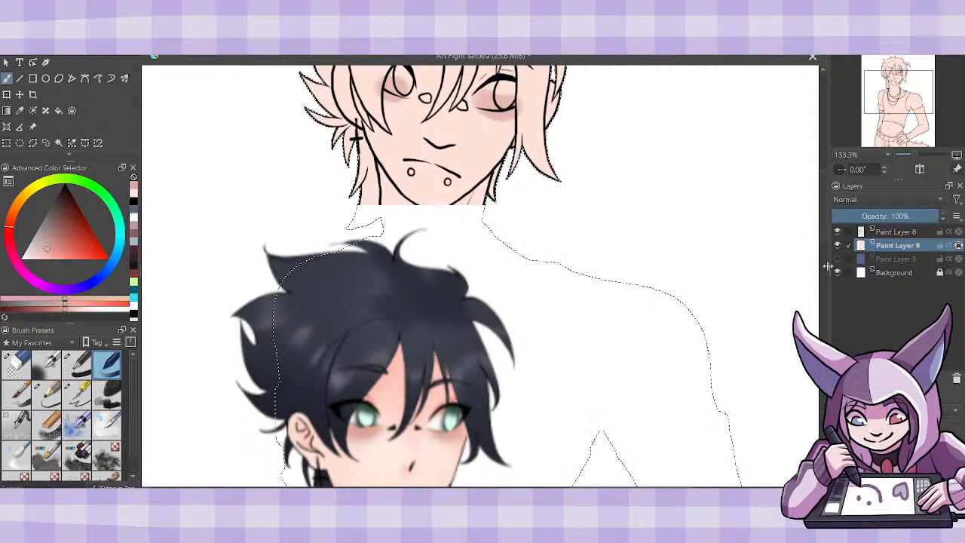
- Paint the reddish tone sampled from the reference's eyelid along both upper eyelids, and set the colour back to the base skin tone
scroll(823, 224, "up", 2)
scroll(823, 225, "up", 1)
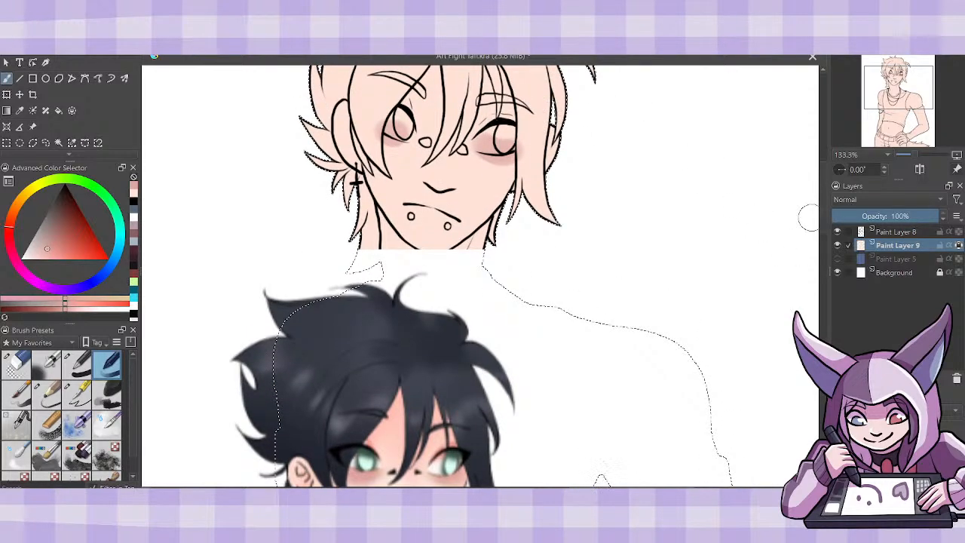
key("p")
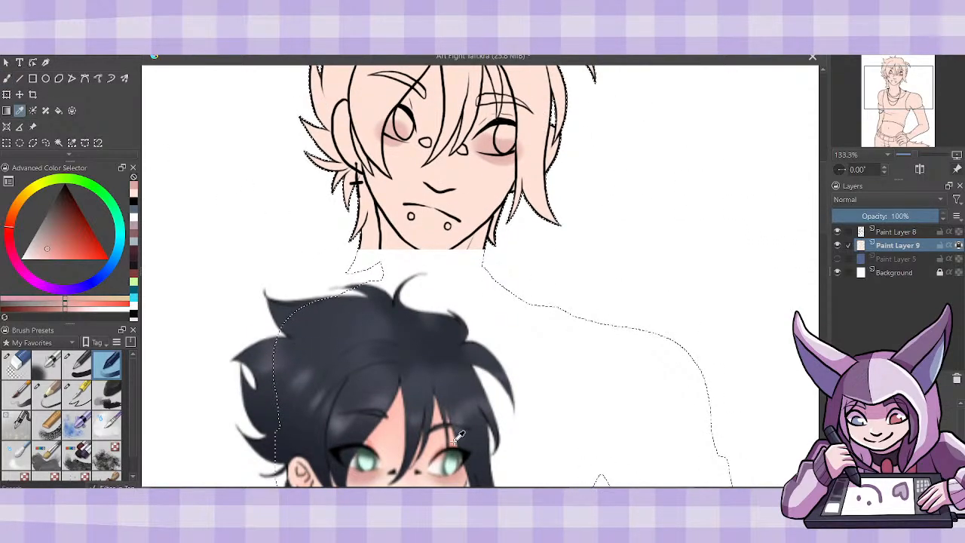
left_click(453, 442)
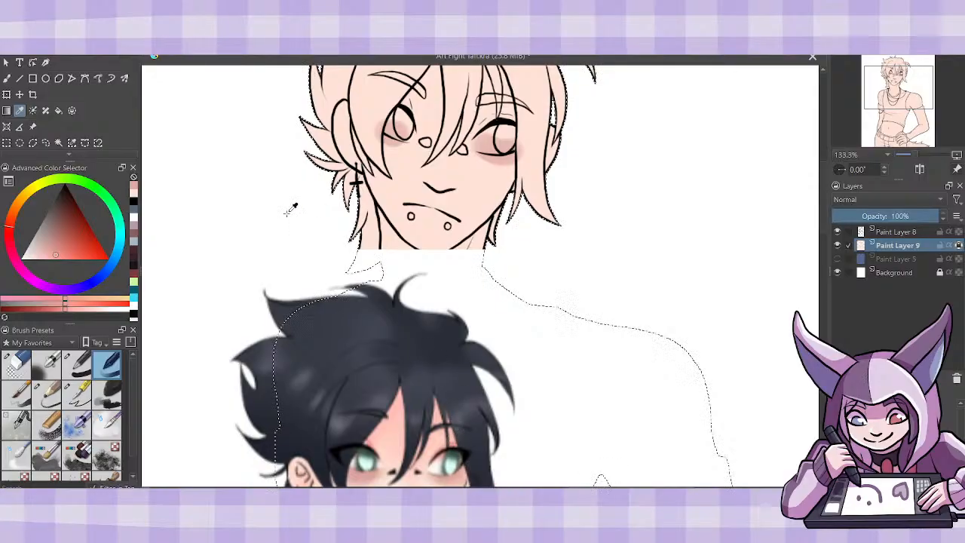
left_click(6, 79)
left_click(77, 392)
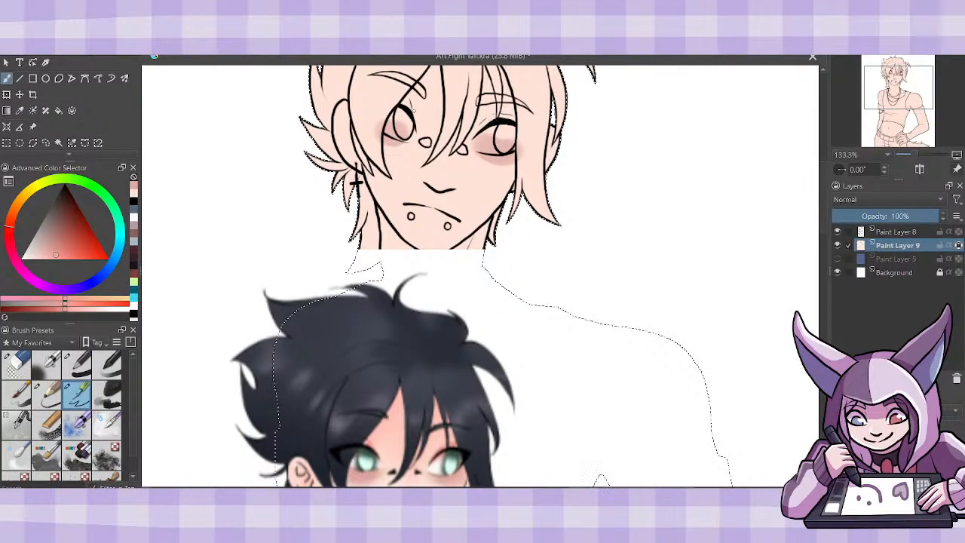
left_click_drag(412, 110, 407, 101)
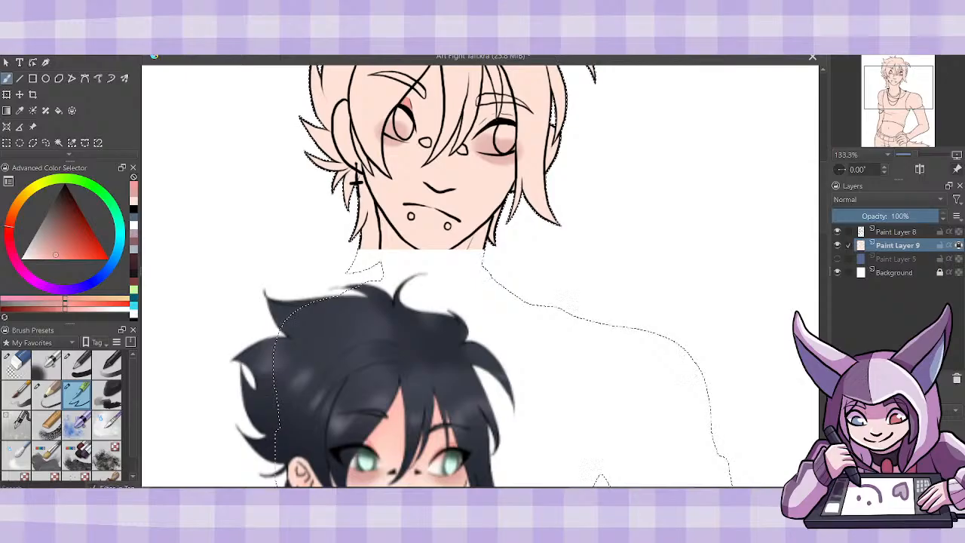
left_click_drag(487, 128, 511, 119)
left_click(133, 201)
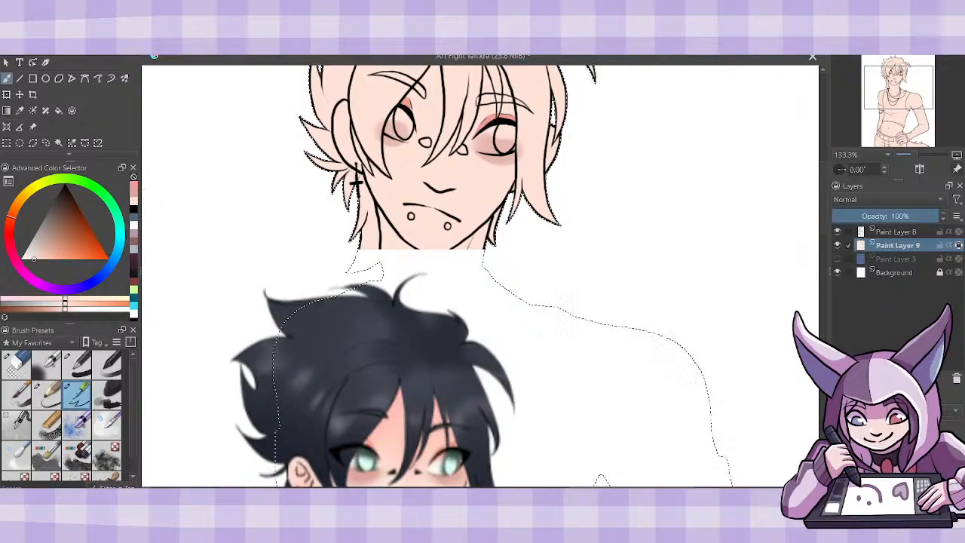
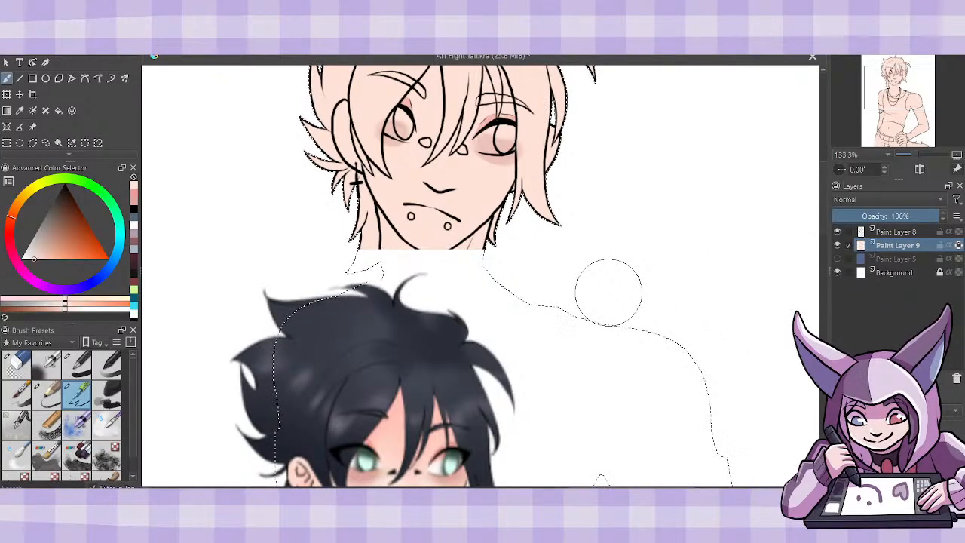
- Move the coloured reference image off the figure's torso so it sits beside the figure
key("ctrl+minus")
key("ctrl+minus")
key("ctrl+minus")
key("ctrl+minus")
key("ctrl+plus")
key("ctrl+plus")
key("ctrl+plus")
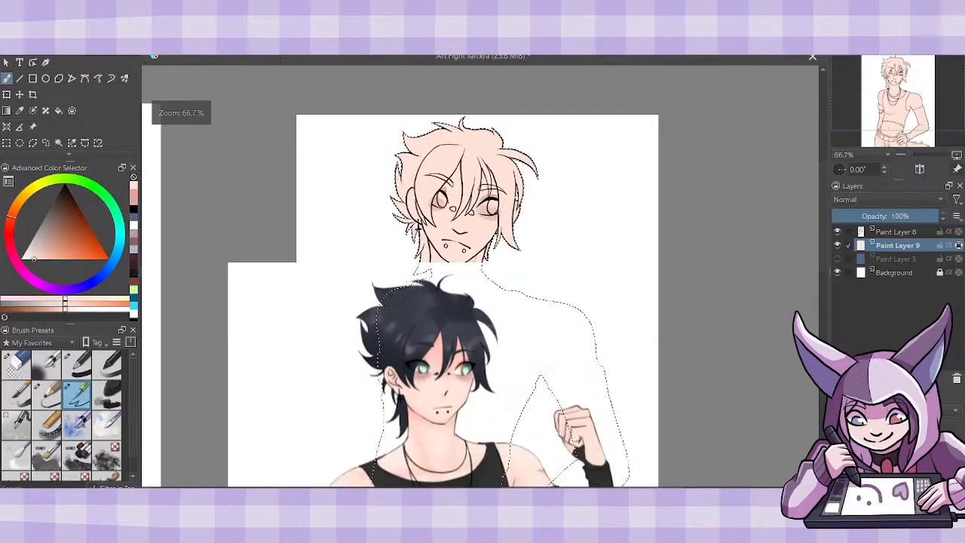
key("ctrl+minus")
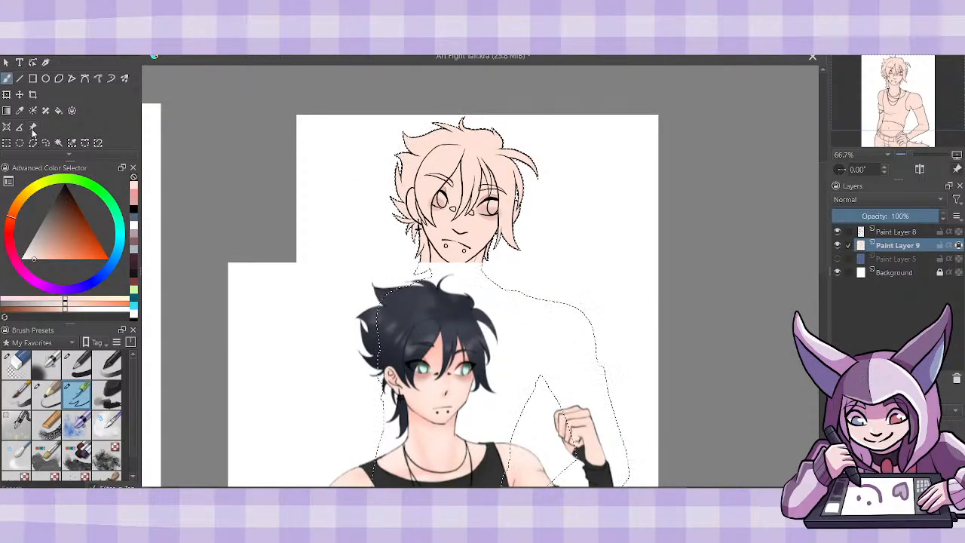
key("t")
mouse_move(548, 430)
left_mouse_down()
mouse_move(300, 361)
mouse_move(300, 324)
mouse_move(299, 332)
left_mouse_up()
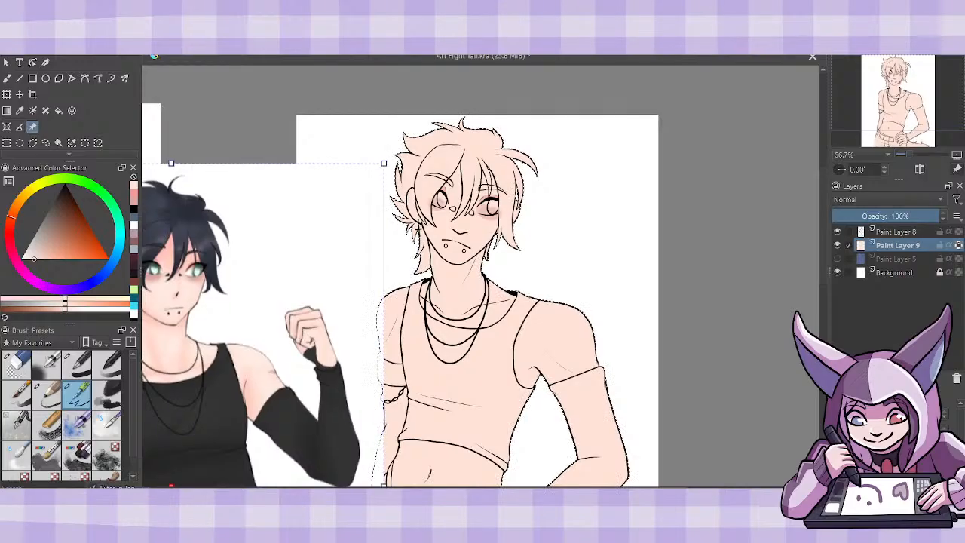
scroll(299, 332, "left", 3)
left_click_drag(407, 441, 395, 440)
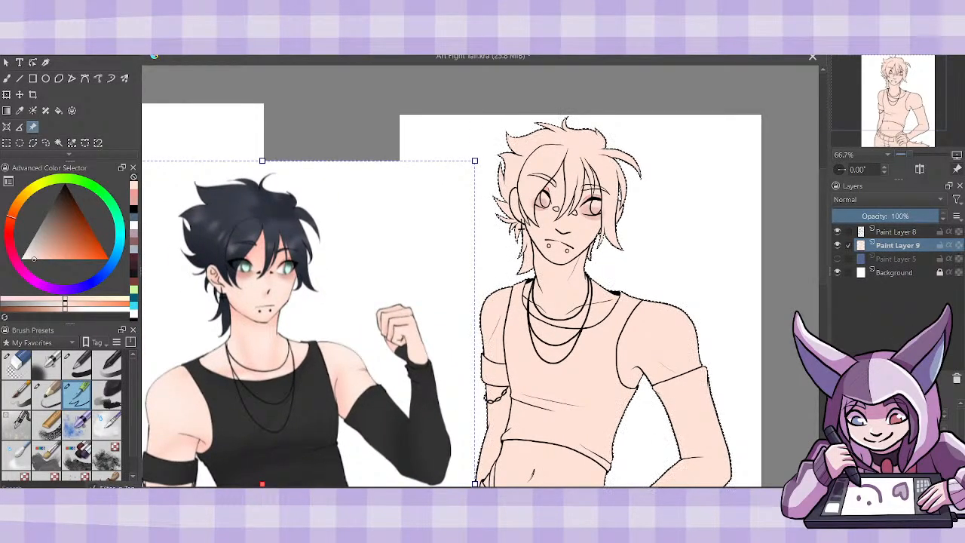
- Add a new paint layer above the skin layer and sample the dark navy of the reference's hair
key("Insert")
left_click(19, 110)
left_click(263, 214)
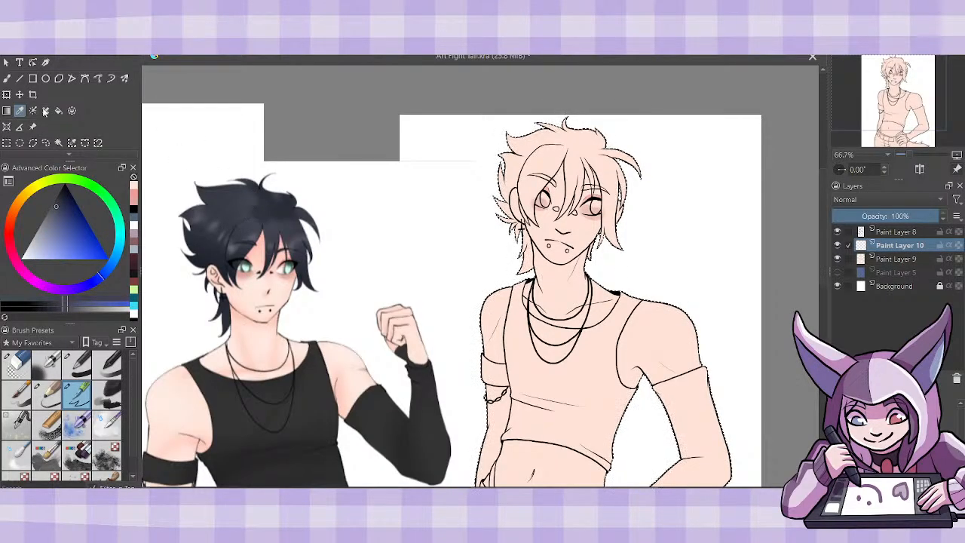
- Fill the figure's hair with navy on Paint Layer 10 while the skin and background layers are hidden, and show the skin layer again
key("f")
left_click(836, 259)
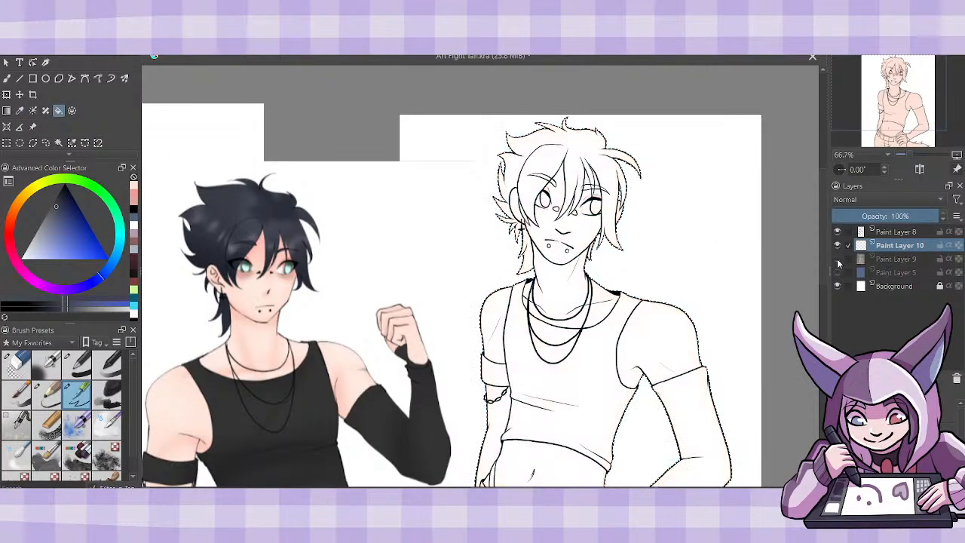
left_click(836, 286)
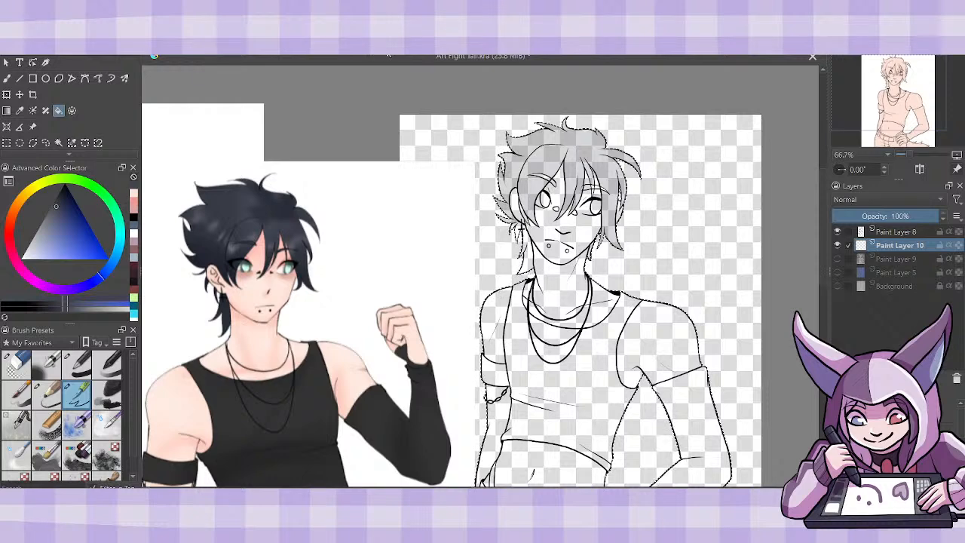
left_click(561, 162)
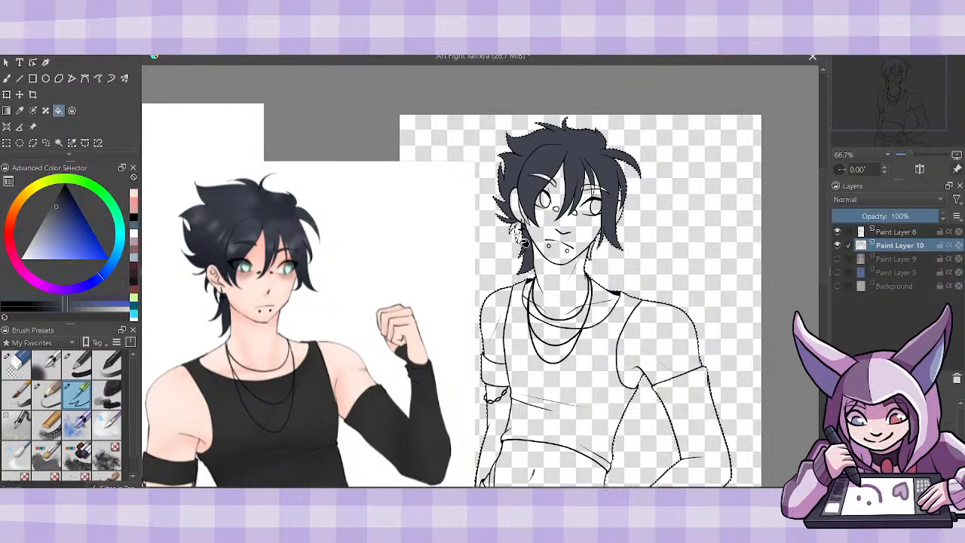
left_click(523, 242)
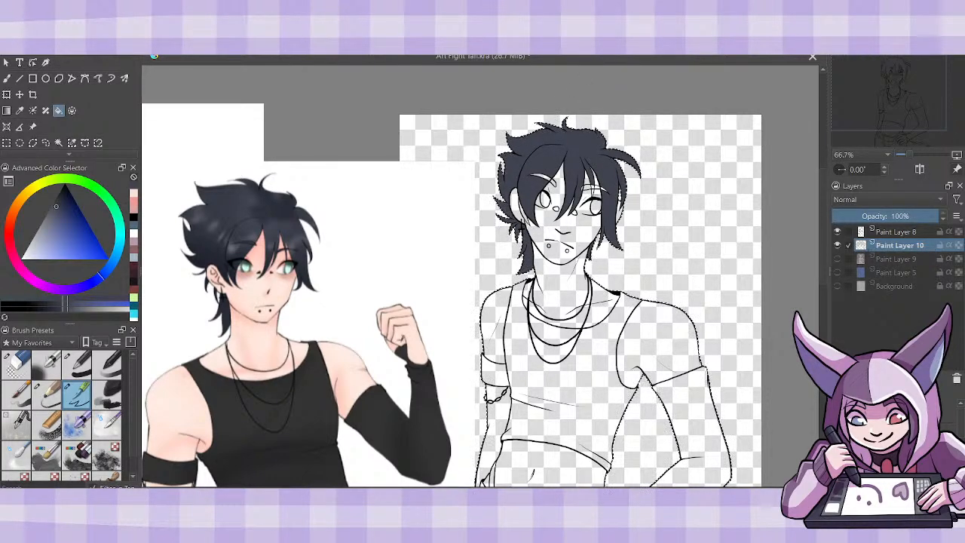
left_click(837, 258)
- Paint the eyebrow above the figure's left-hand eye navy with the brush and cover the small gaps in the fringe over the other eye
key("plus")
key("plus")
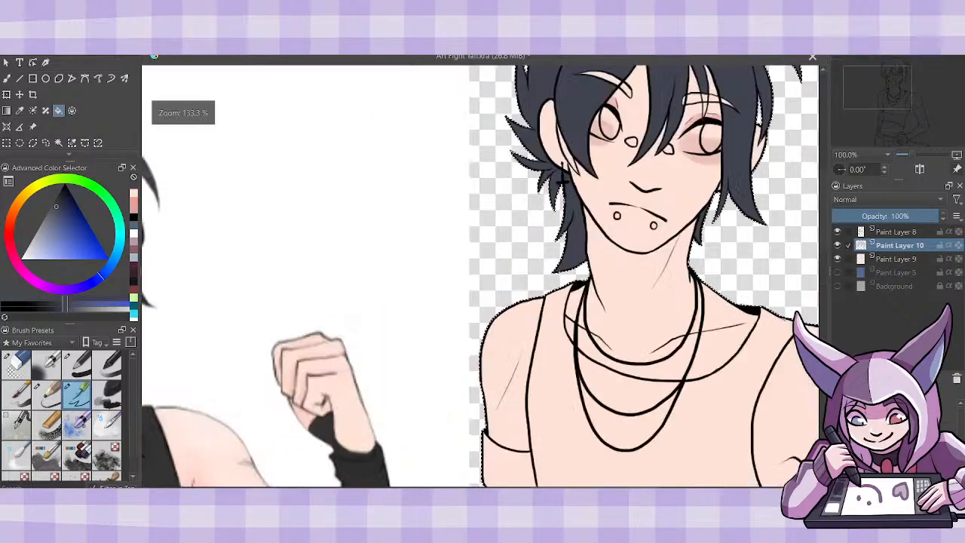
left_click_drag(823, 253, 823, 216)
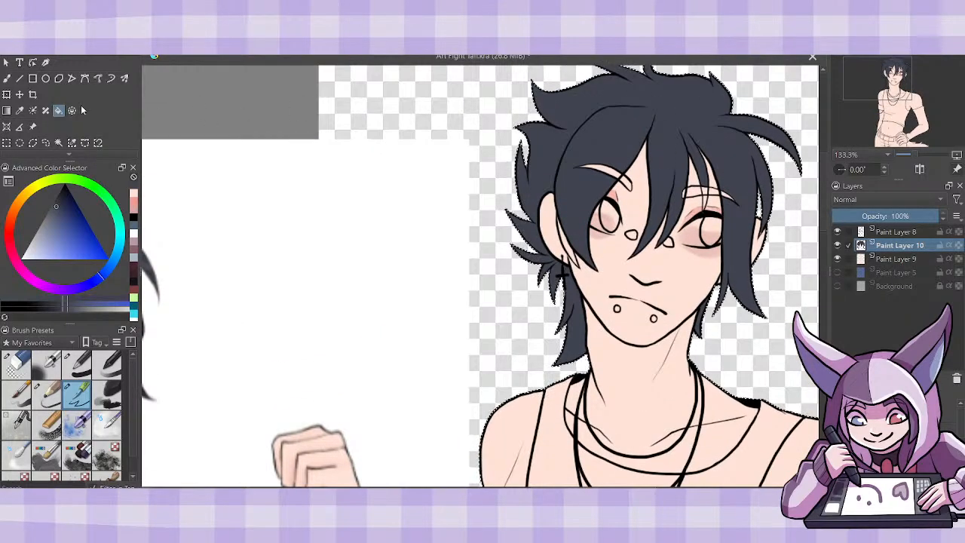
left_click(6, 78)
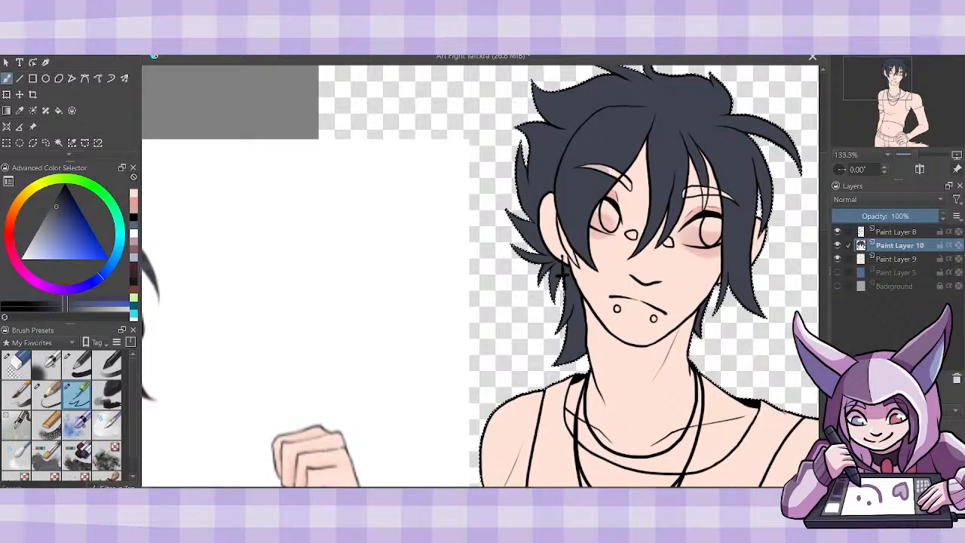
left_click_drag(585, 168, 629, 187)
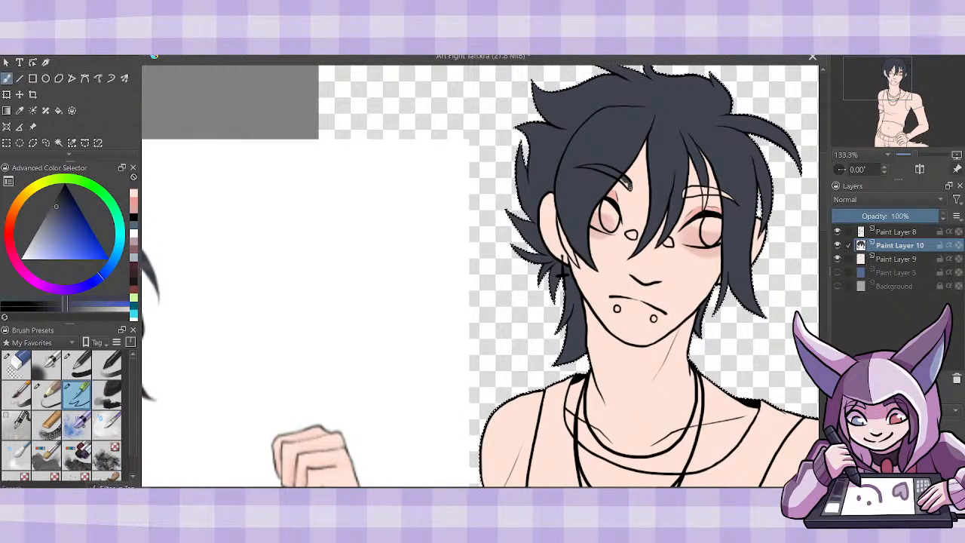
key("ctrl+z")
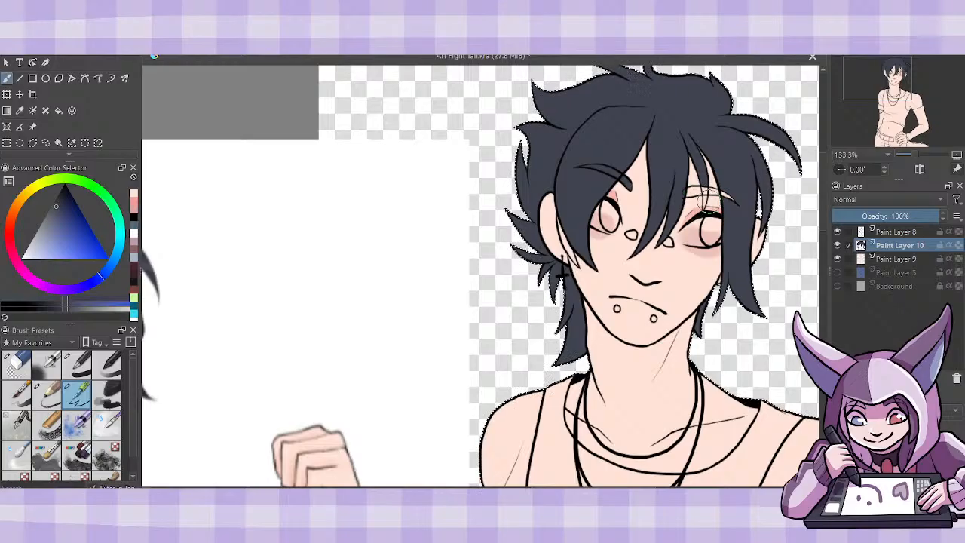
mouse_move(705, 197)
left_mouse_down()
mouse_move(704, 186)
mouse_move(707, 193)
left_mouse_up()
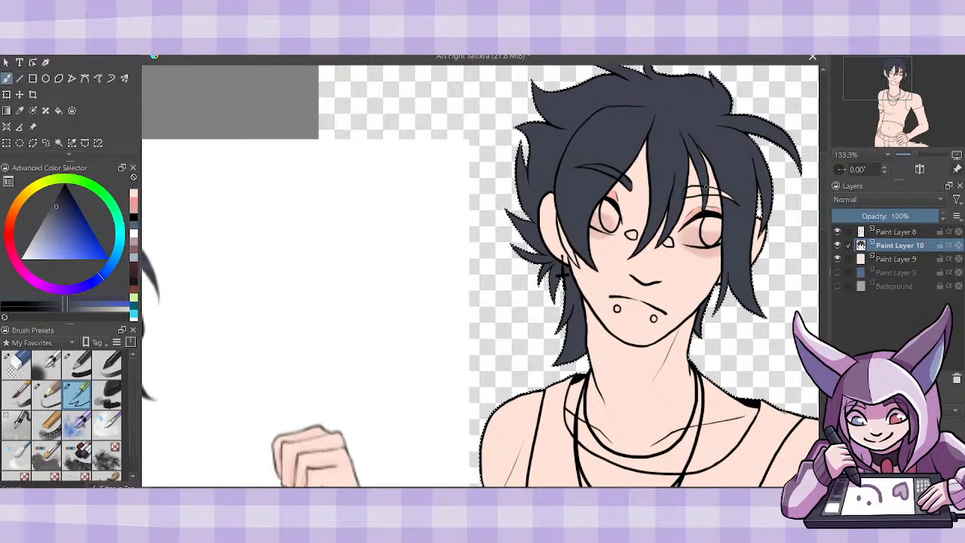
mouse_move(722, 197)
left_mouse_down()
mouse_move(730, 171)
mouse_move(732, 228)
left_mouse_up()
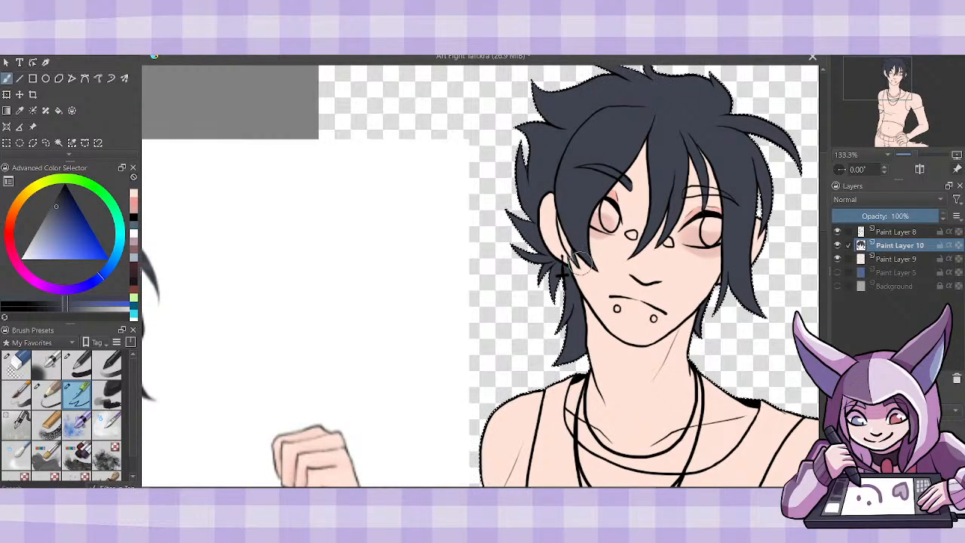
- Fill the eyebrow above the figure's right-hand eye with the same navy
key("f")
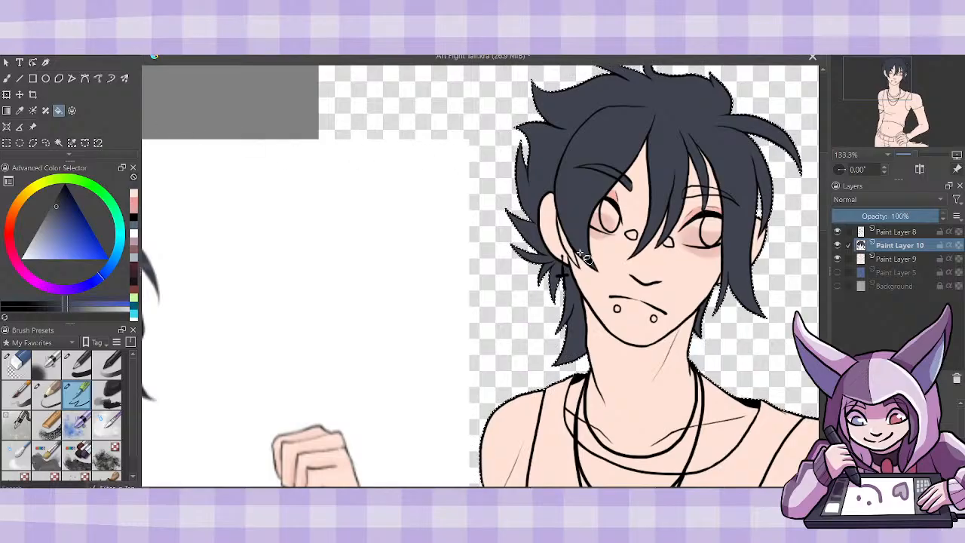
key("b")
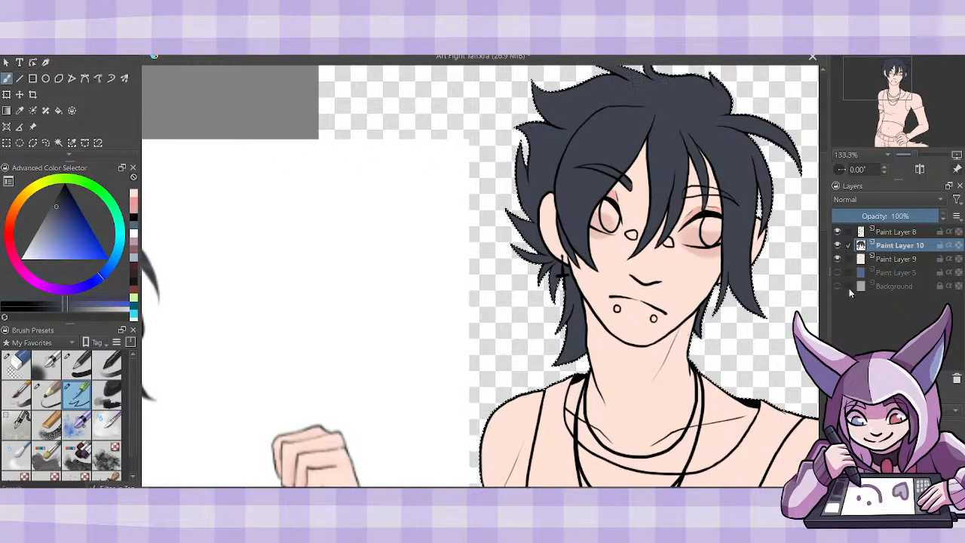
scroll(763, 279, "up", 2)
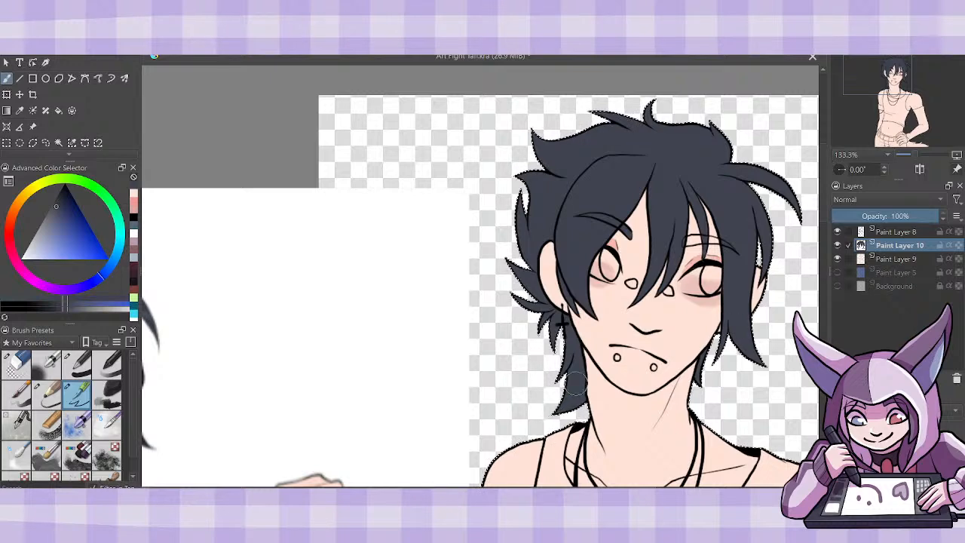
key("f")
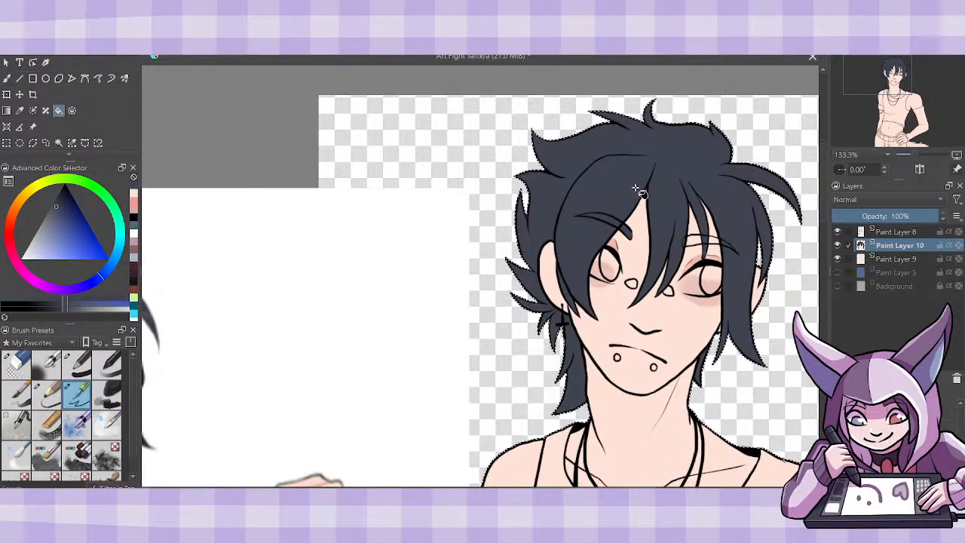
left_click(698, 244)
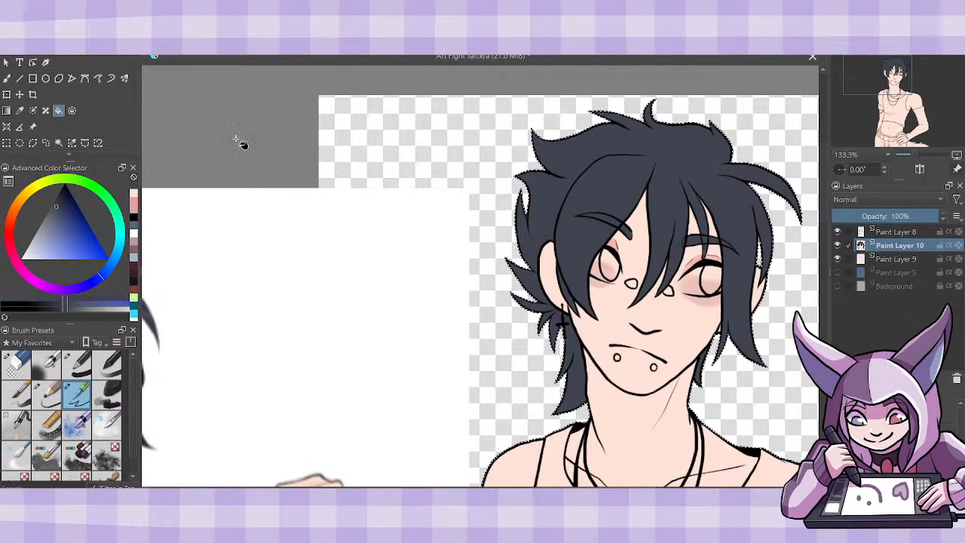
- Set the colour to white and paint the whites of both of the figure's eyes around the irises with the brush
left_click(6, 78)
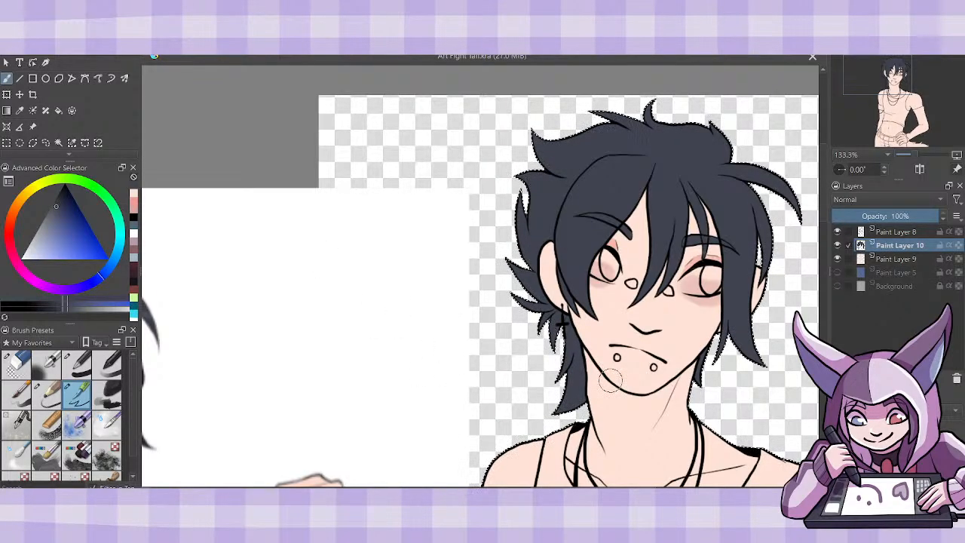
scroll(814, 230, "down", 2)
left_click_drag(825, 228, 825, 233)
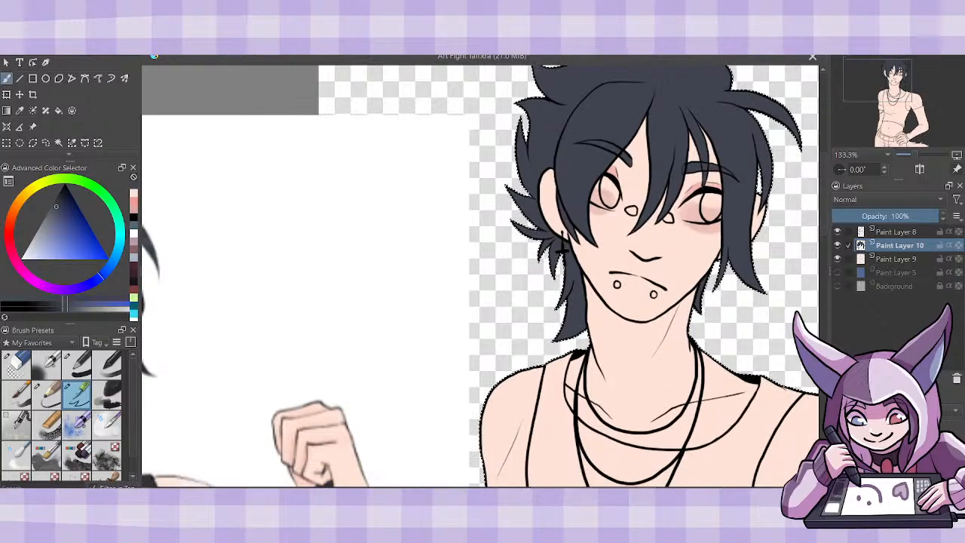
left_click_drag(43, 241, 21, 261)
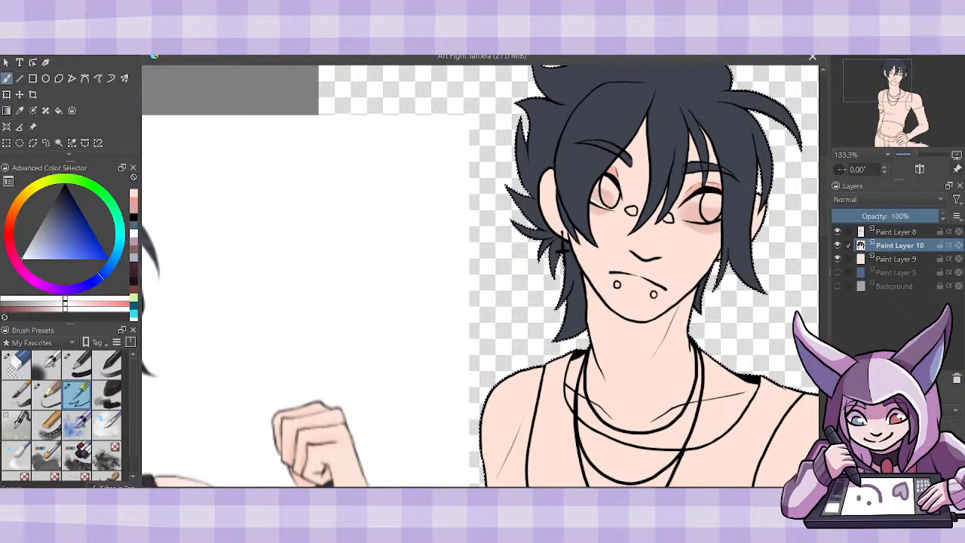
mouse_move(600, 180)
left_mouse_down()
mouse_move(595, 198)
mouse_move(613, 210)
mouse_move(620, 199)
left_mouse_up()
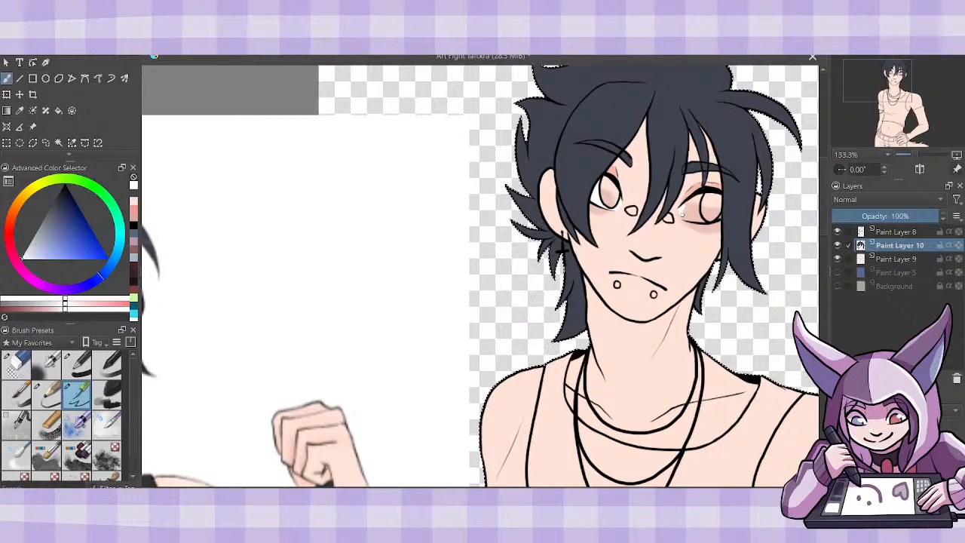
mouse_move(700, 218)
left_mouse_down()
mouse_move(698, 198)
mouse_move(688, 210)
mouse_move(695, 215)
left_mouse_up()
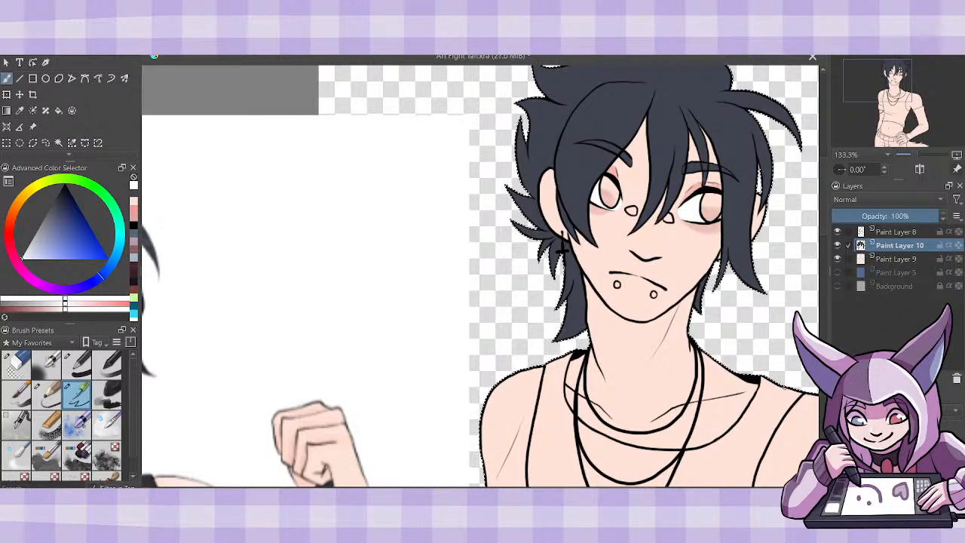
- Move the reference image closer to the figure's face and sample the pale green of the reference's iris
left_click(32, 126)
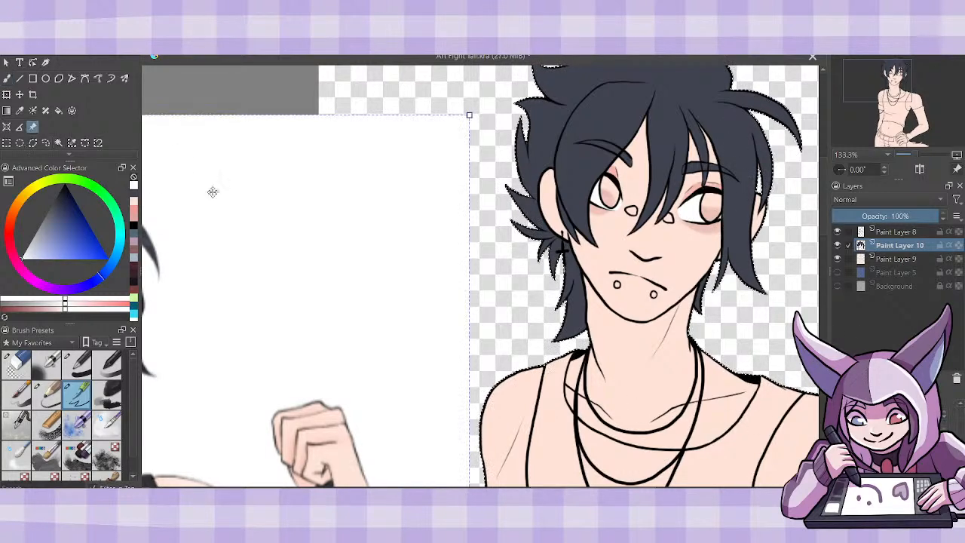
left_click_drag(398, 407, 500, 396)
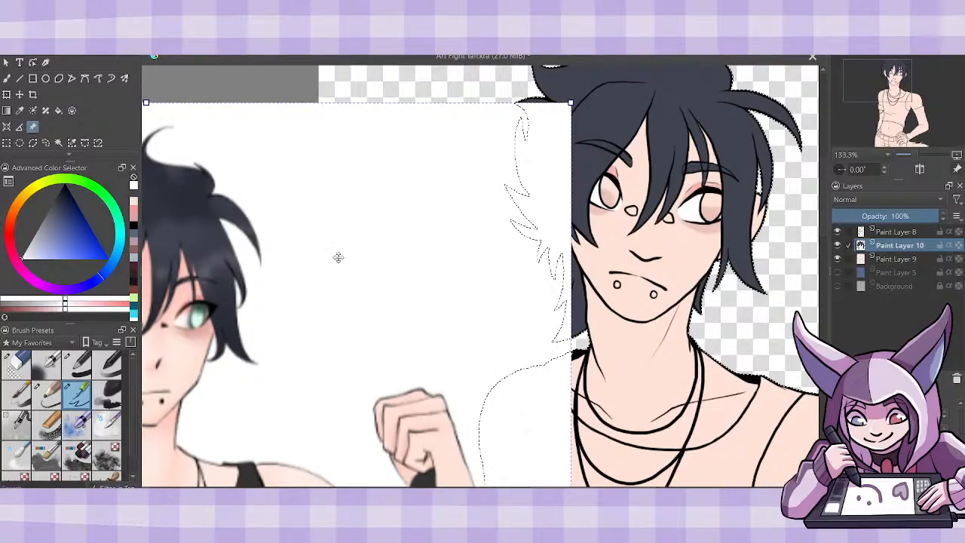
left_click(19, 112)
scroll(480, 276, "left", 3)
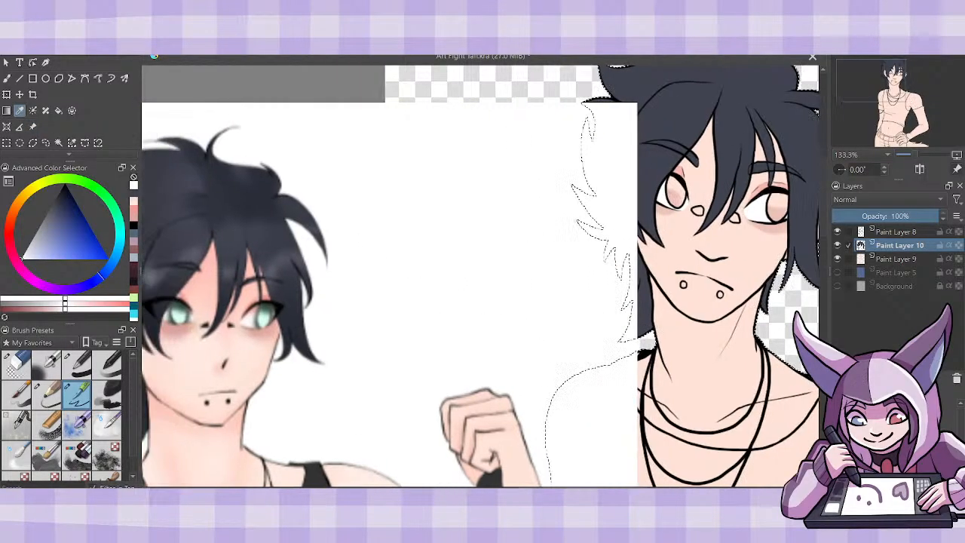
left_click(216, 309)
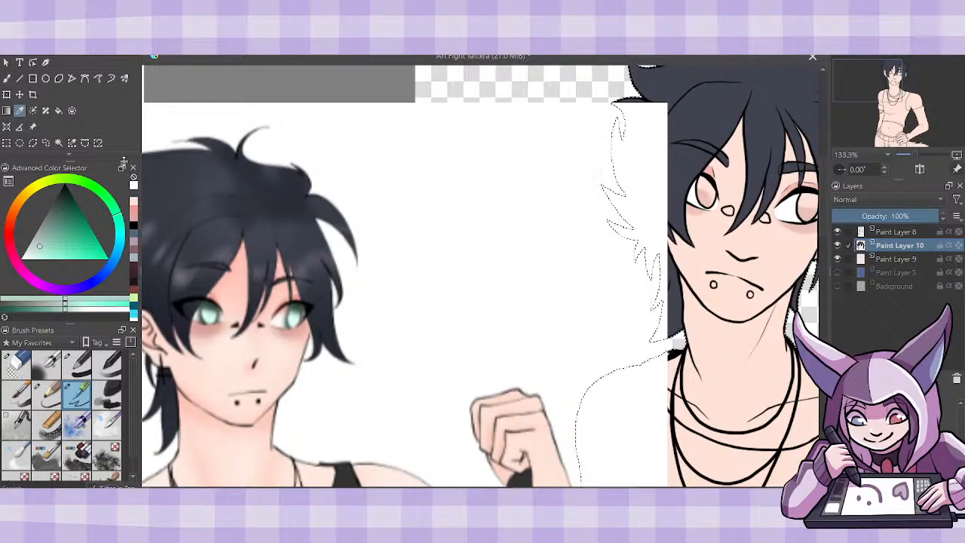
- Fill both of the figure's irises with the pale green while the skin layer is hidden, and show that layer again
key("f")
left_click(837, 258)
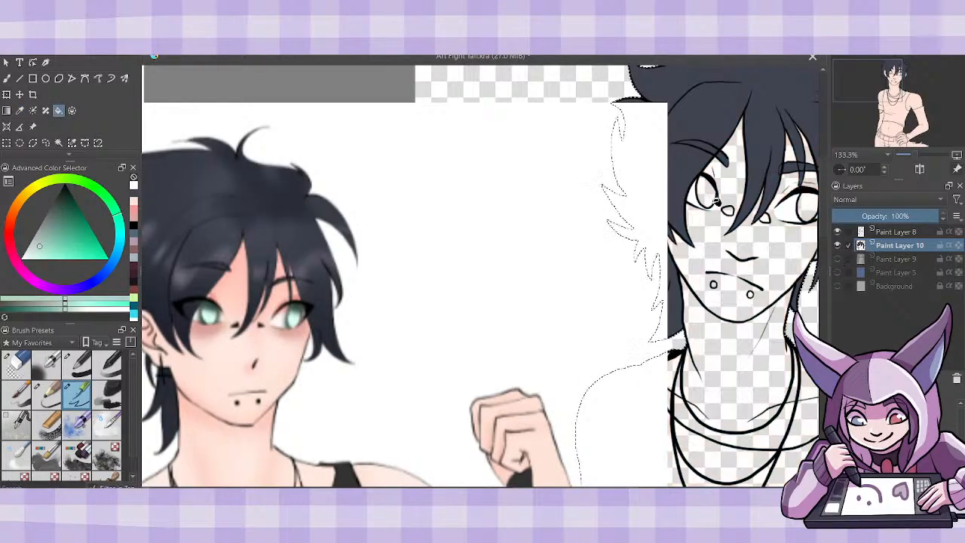
left_click(706, 194)
left_click(807, 214)
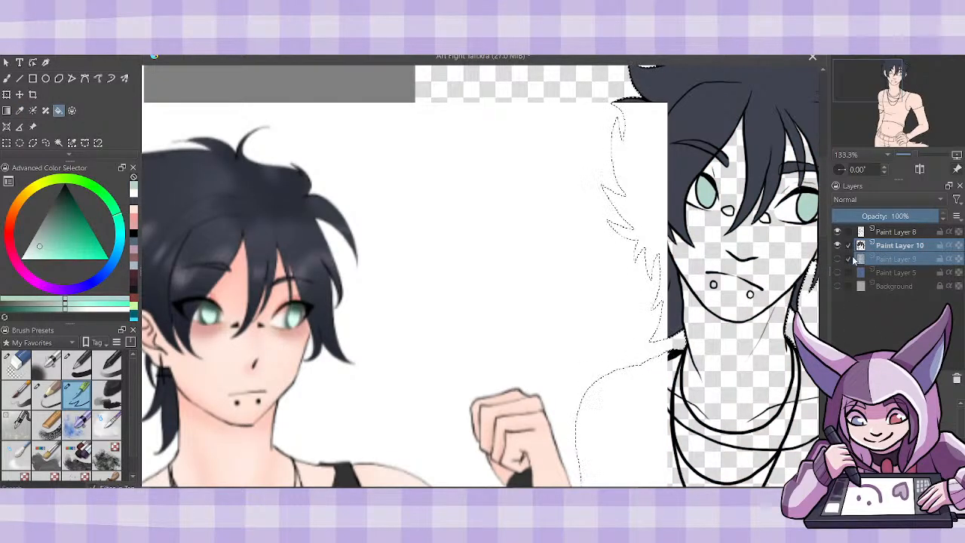
left_click(837, 259)
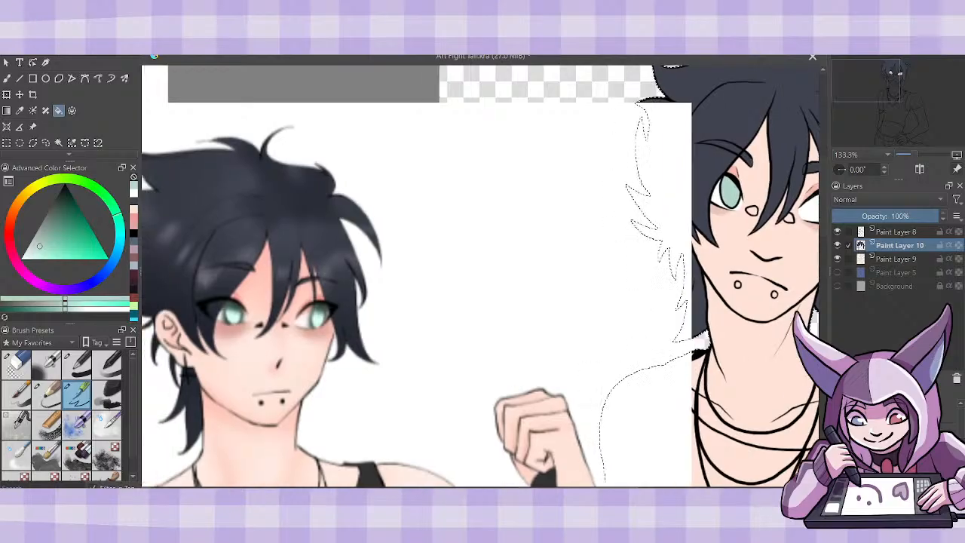
- Resample the pale green from the reference's iris and refill both of the figure's irises with it
key("Left")
key("Left")
key("Left")
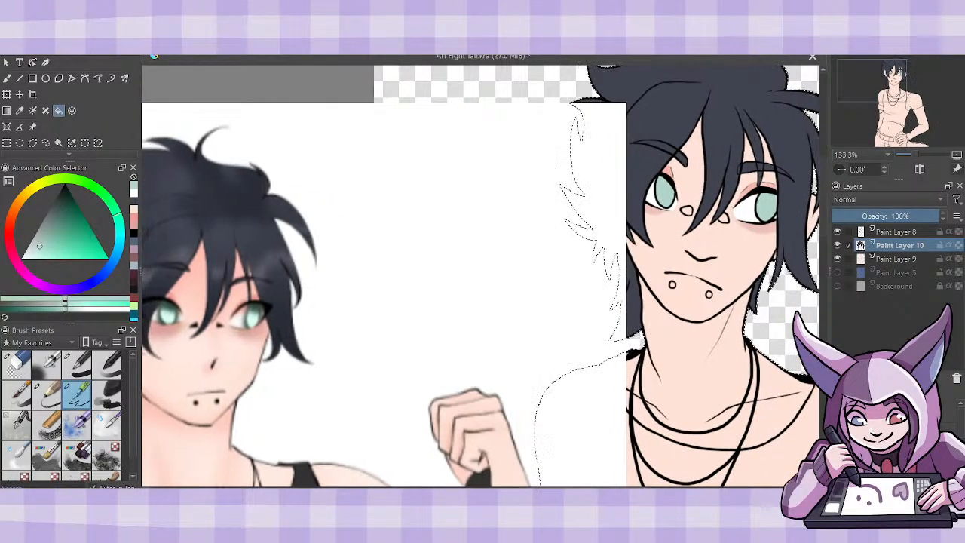
key("p")
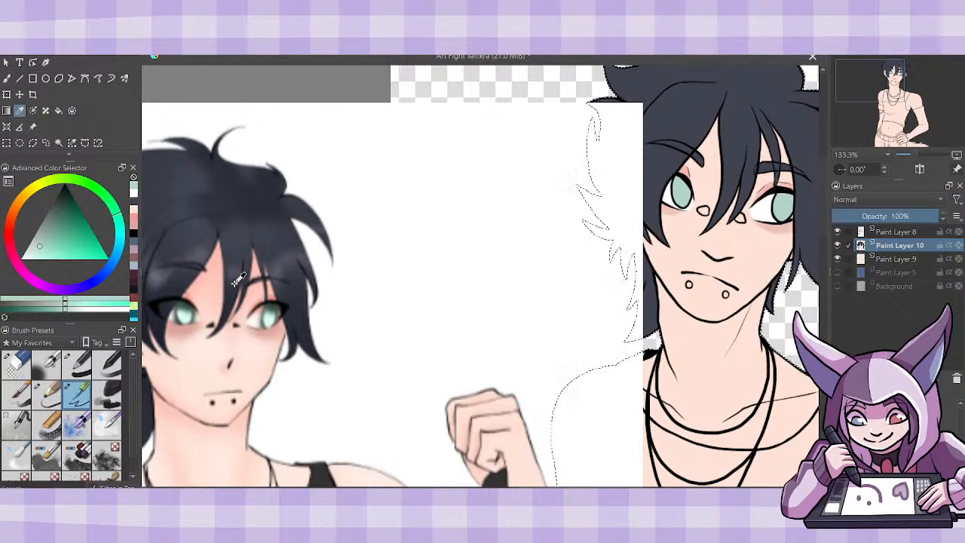
left_click_drag(192, 306, 237, 319)
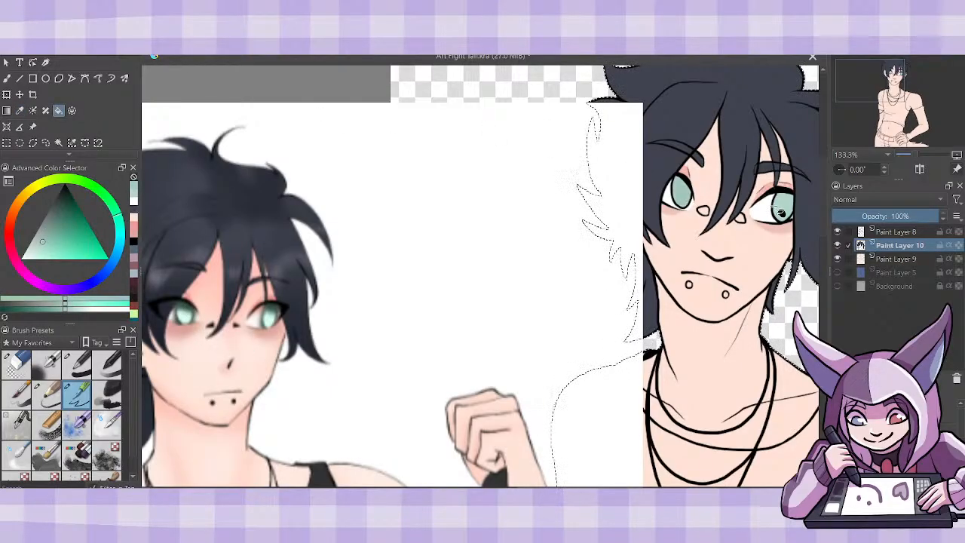
scroll(480, 276, "right", 2)
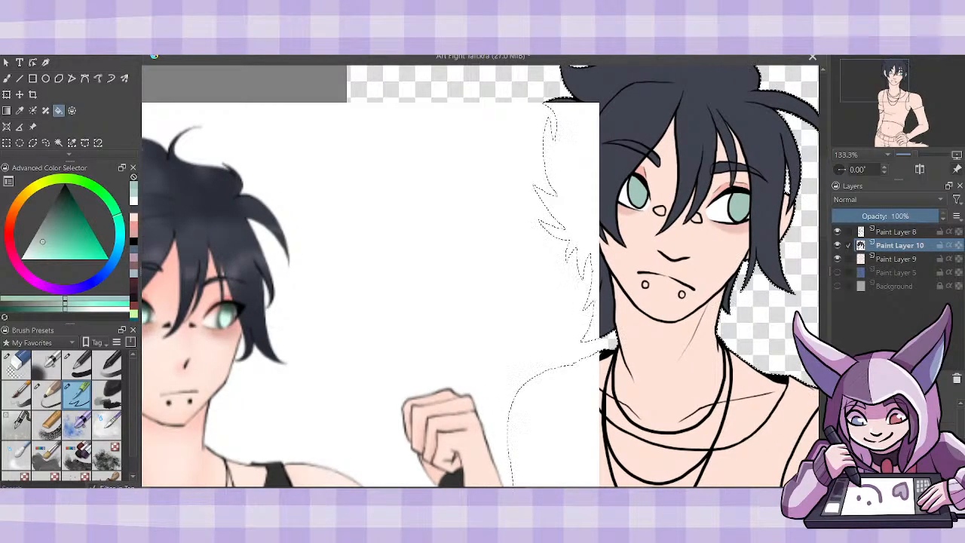
- Sample the near-black of the reference's facial piercings and fill the figure's two nose-bridge and two below-lip piercings with it
left_click(20, 110)
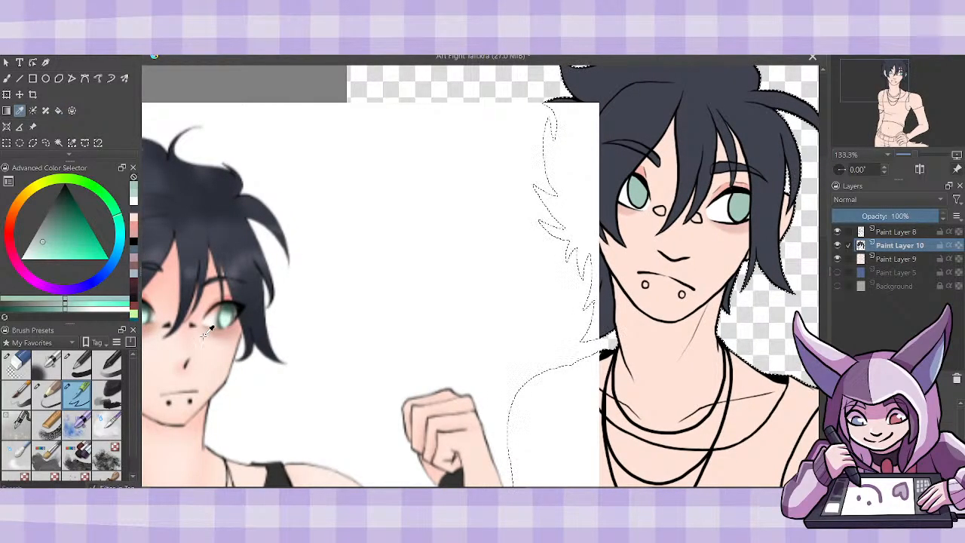
left_click(192, 303)
key("f")
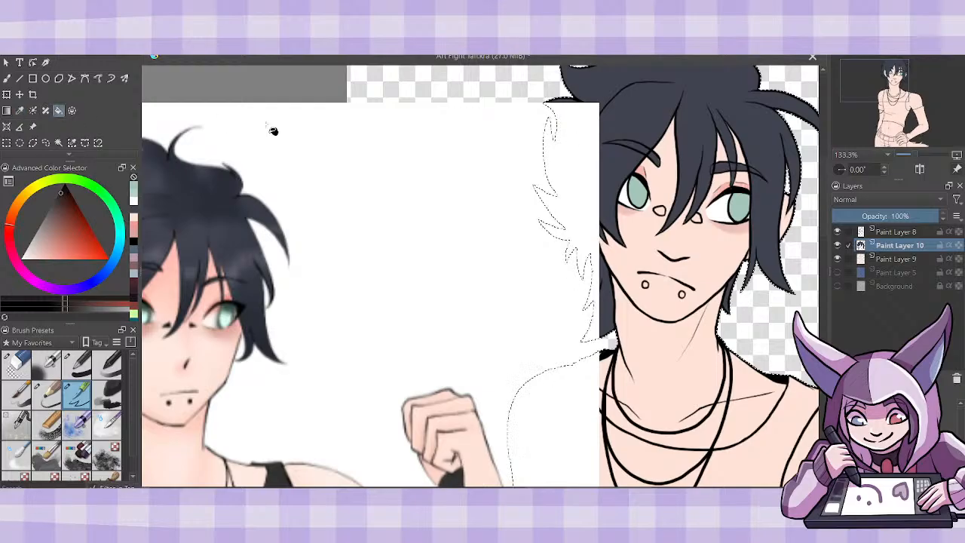
left_click(661, 212)
left_click(695, 218)
left_click(646, 284)
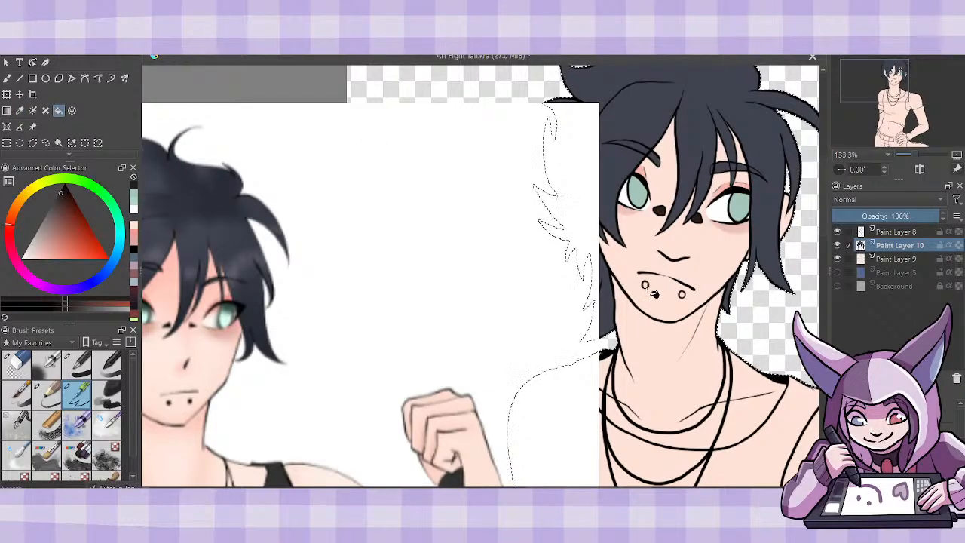
left_click(682, 294)
- Sample the charcoal of the reference's tank top and move the reference image clear of the figure's arm and torso
key("minus")
key("minus")
key("plus")
key("plus")
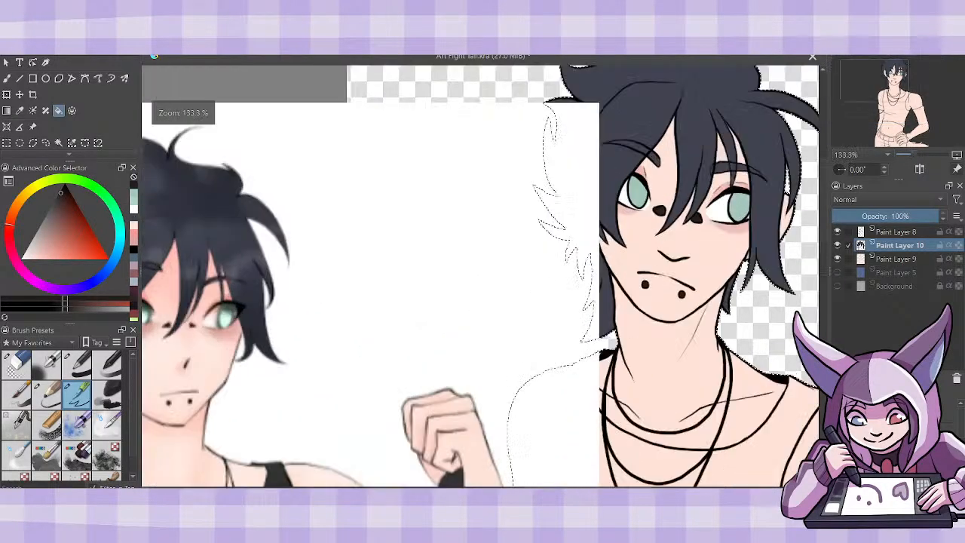
key("minus")
key("minus")
key("plus")
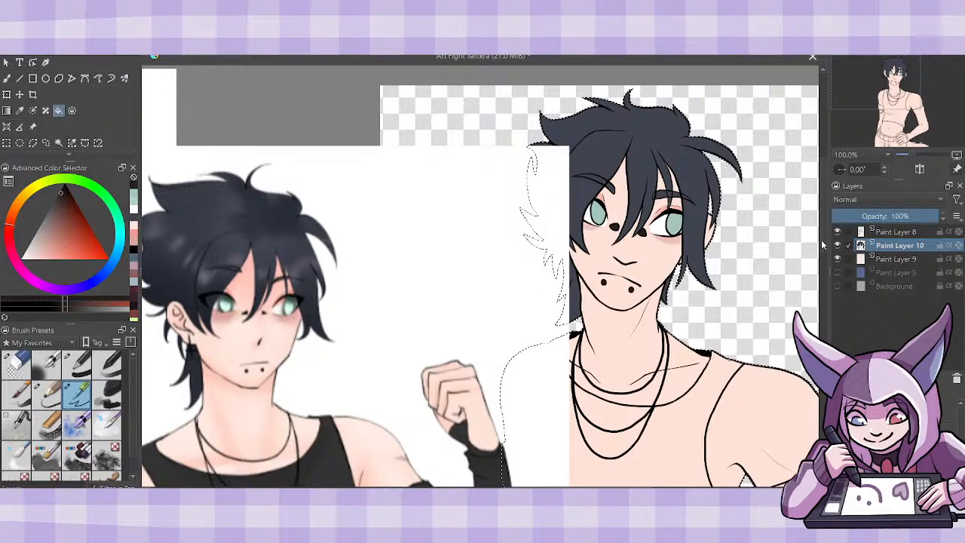
scroll(826, 261, "down", 4)
scroll(827, 261, "up", 1)
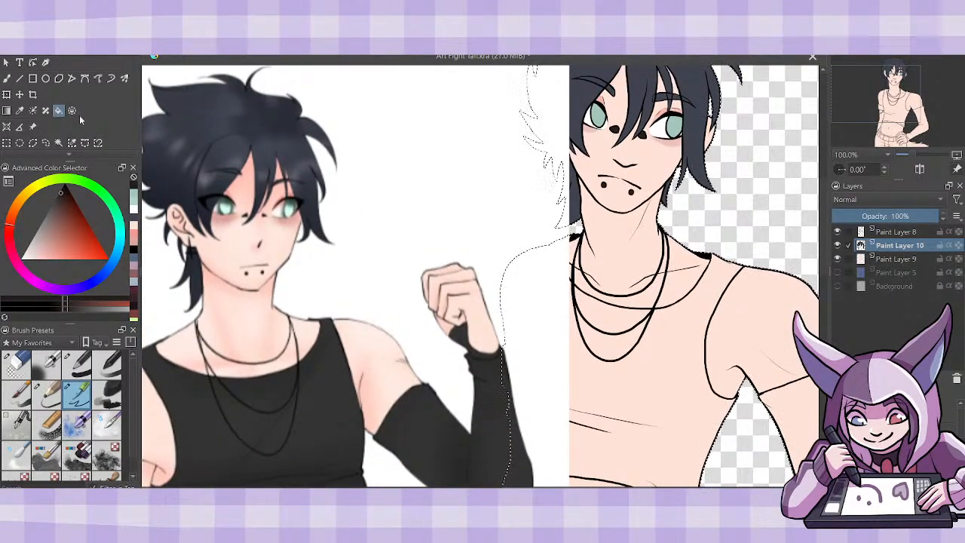
key("p")
left_click(217, 417)
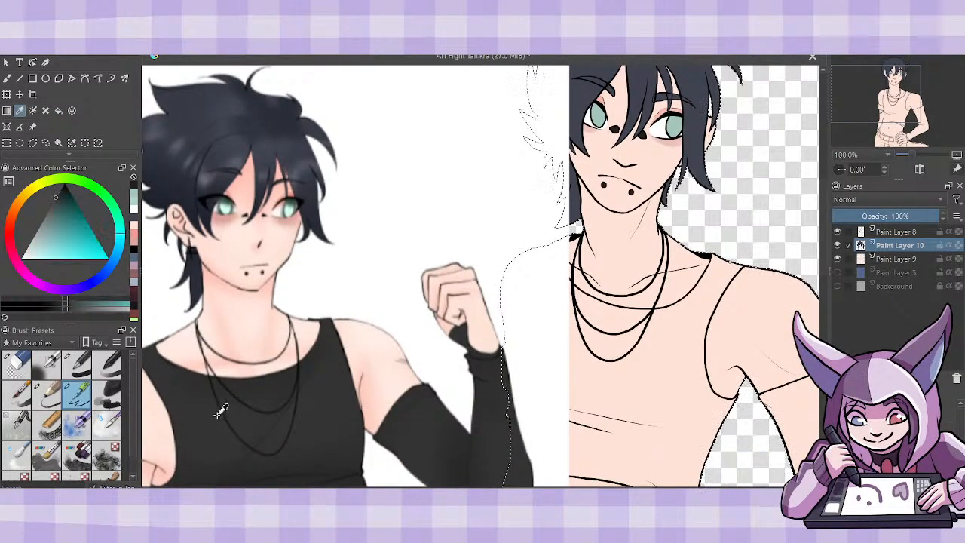
left_click(32, 129)
left_click_drag(480, 375, 397, 413)
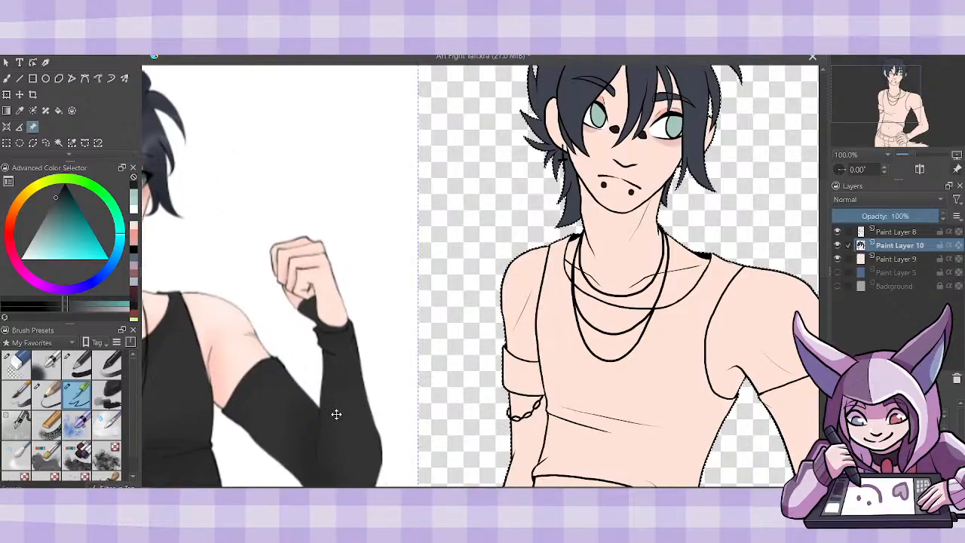
- Fill the figure's tank top with the charcoal, including the areas enclosed by the necklaces, and brush over the gap near the hem
left_click(58, 111)
left_click(678, 389)
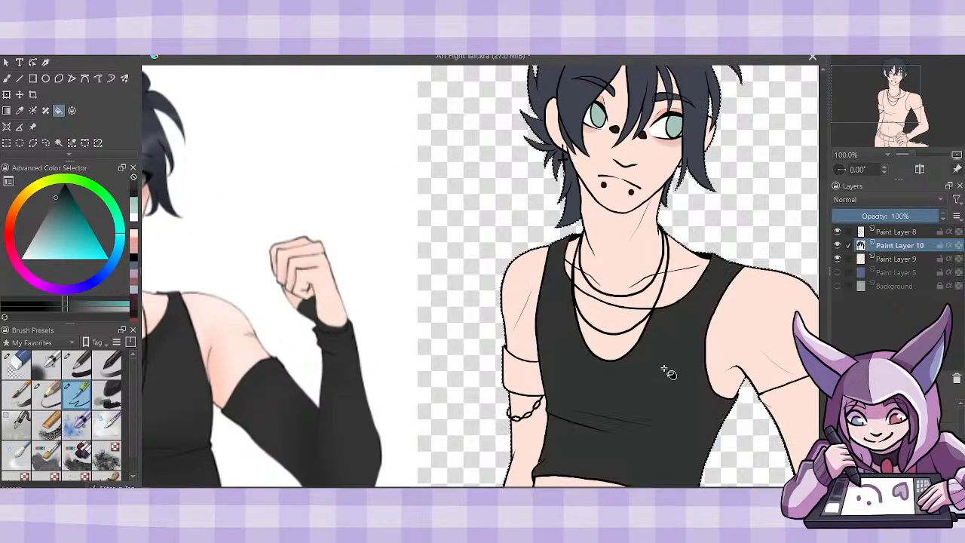
left_click(627, 317)
left_click(620, 344)
key("b")
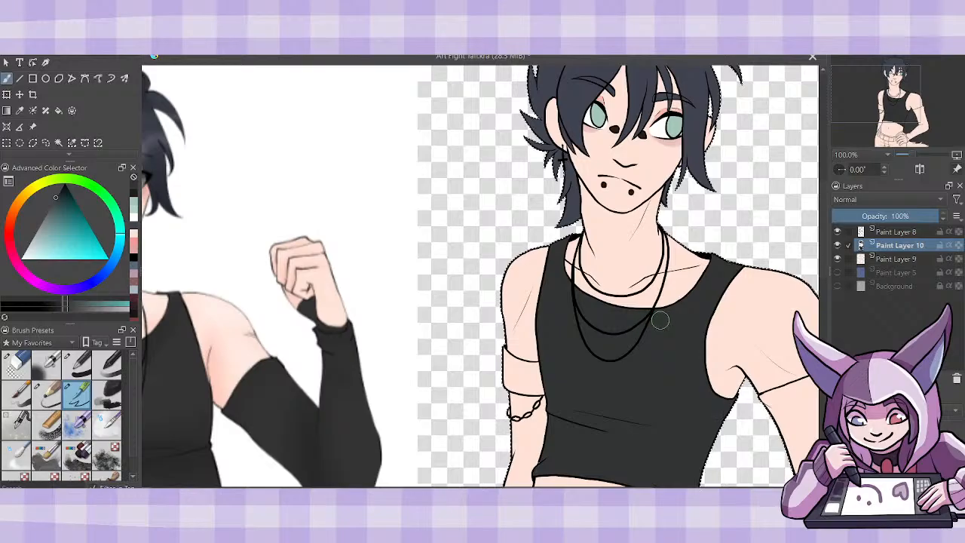
scroll(650, 393, "down", 3)
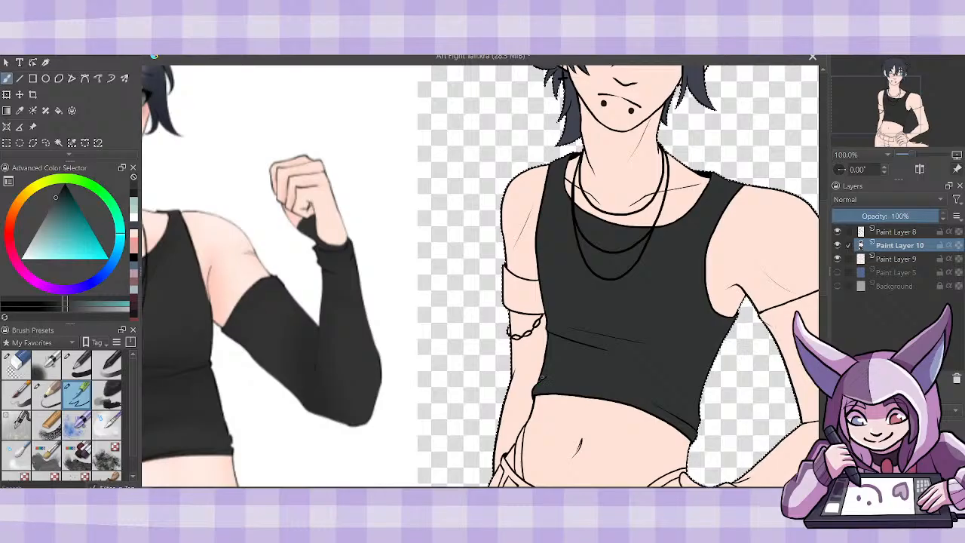
left_click_drag(541, 379, 569, 358)
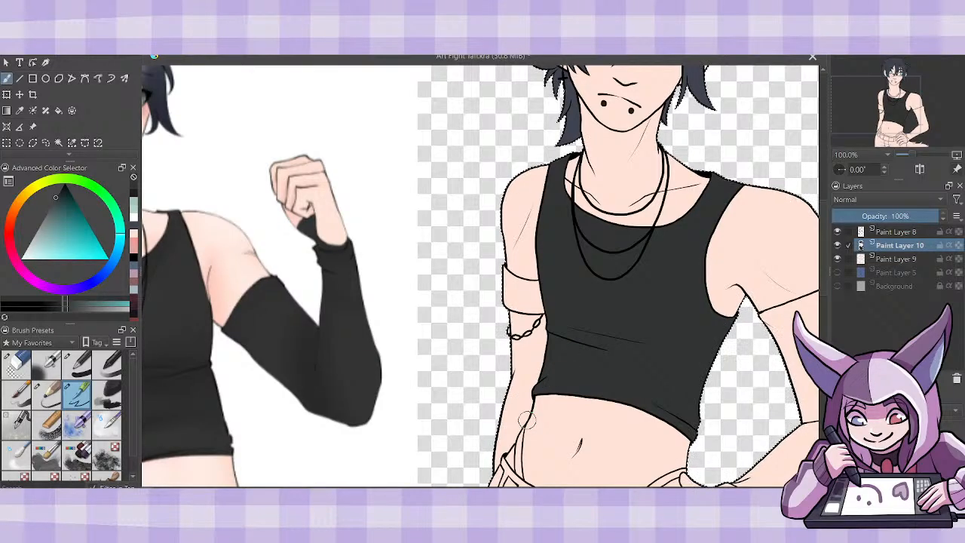
- Fill the long sleeve and its wrist section on the figure's bent arm with the charcoal and touch up its edges with the brush
left_click(60, 110)
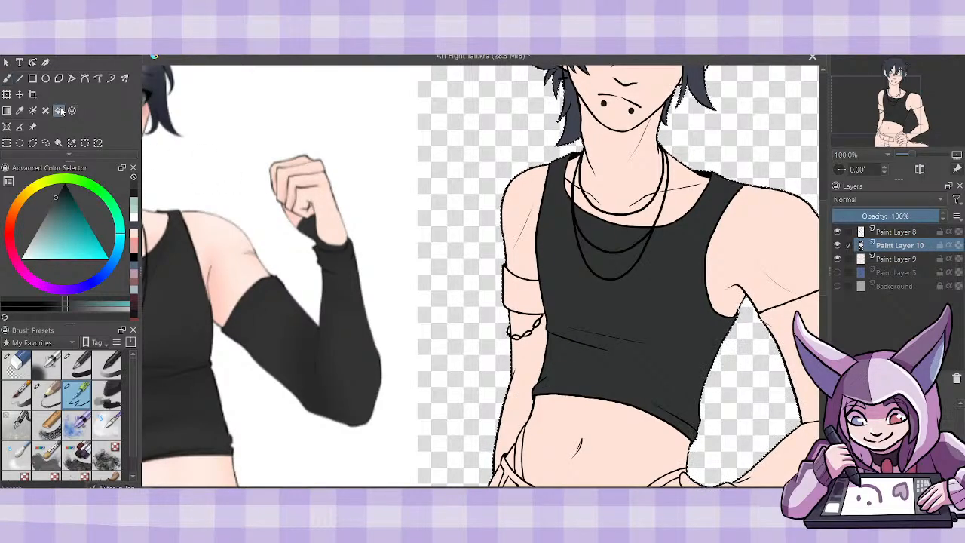
left_click_drag(792, 381, 707, 377)
left_click(707, 376)
scroll(827, 300, "down", 3)
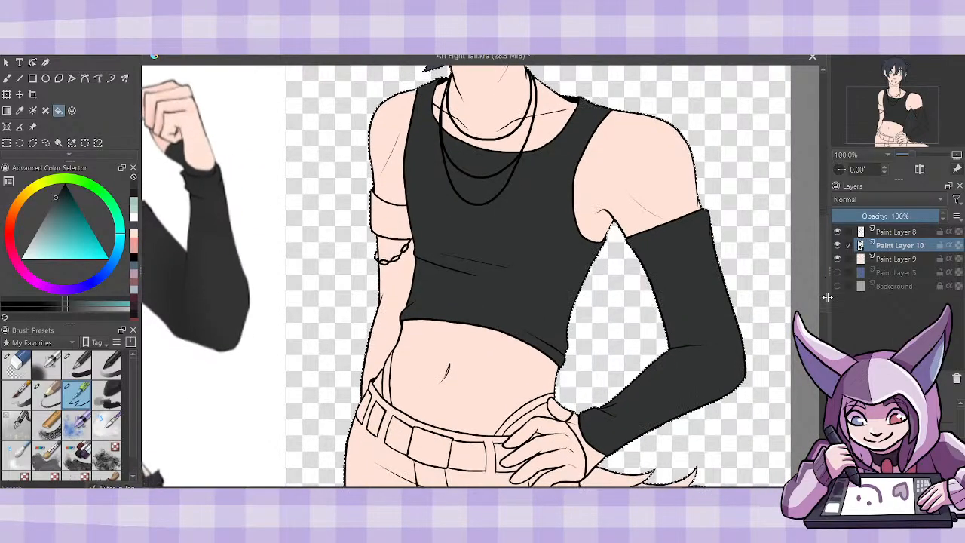
left_click(594, 448)
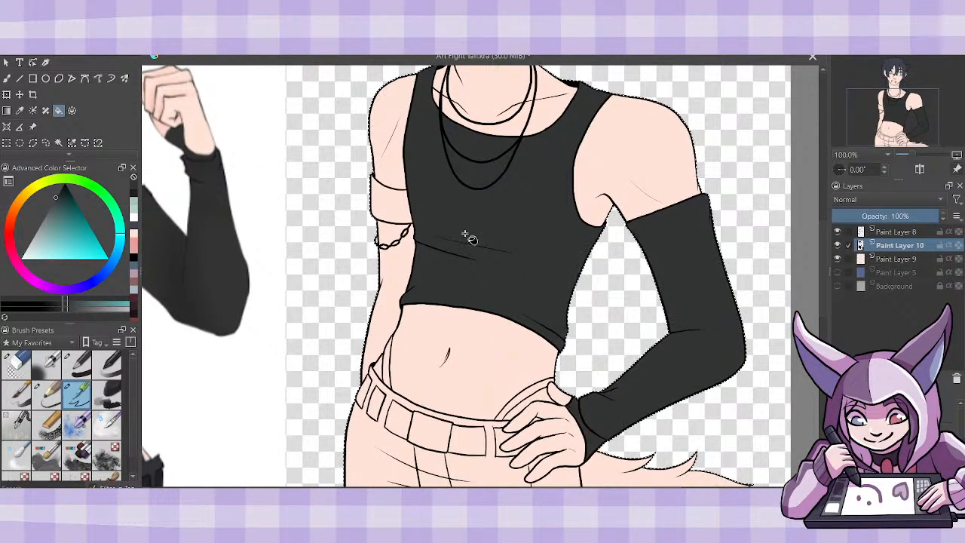
key("b")
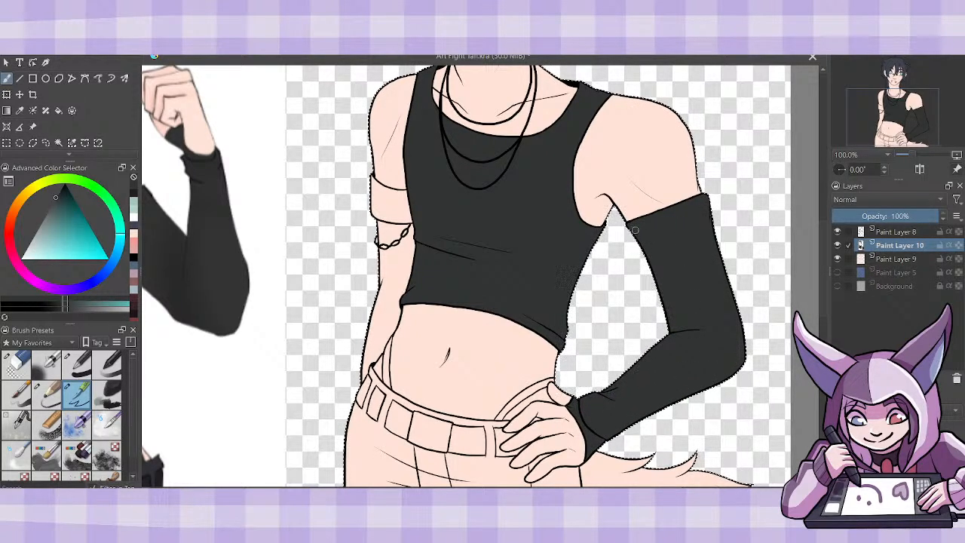
left_click_drag(634, 230, 638, 246)
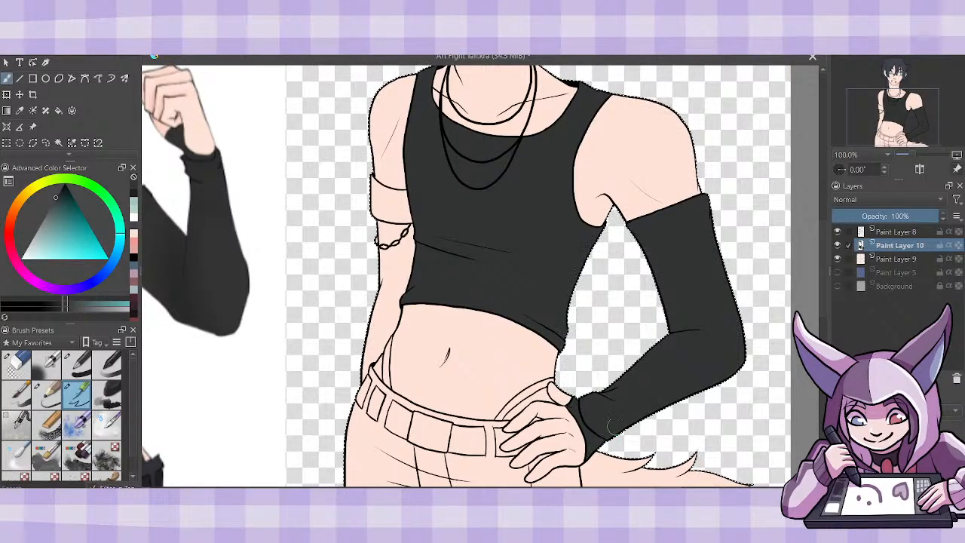
- Fill the armband on the figure's straight arm, above the chain bracelet, with the same charcoal
key("ctrl+minus")
key("ctrl+minus")
key("ctrl+minus")
key("ctrl+plus")
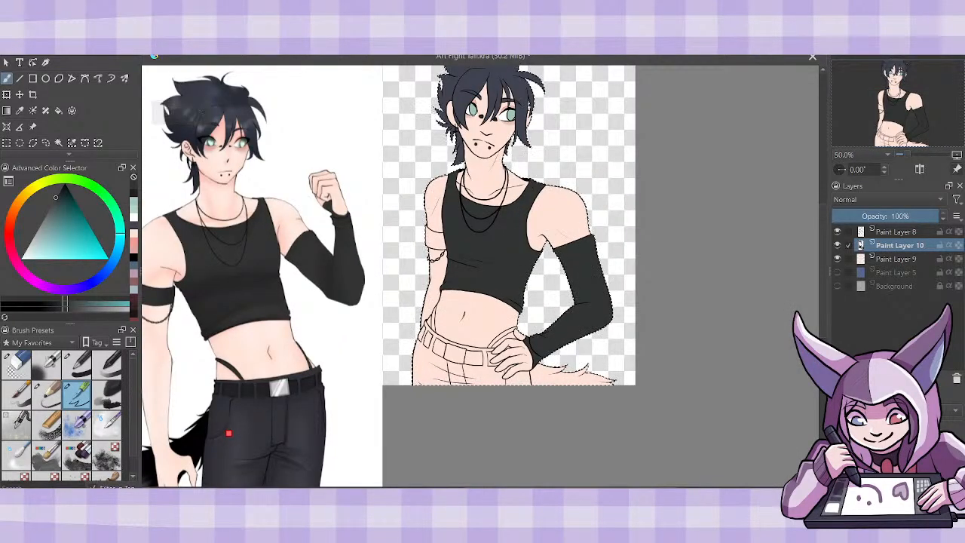
key("f")
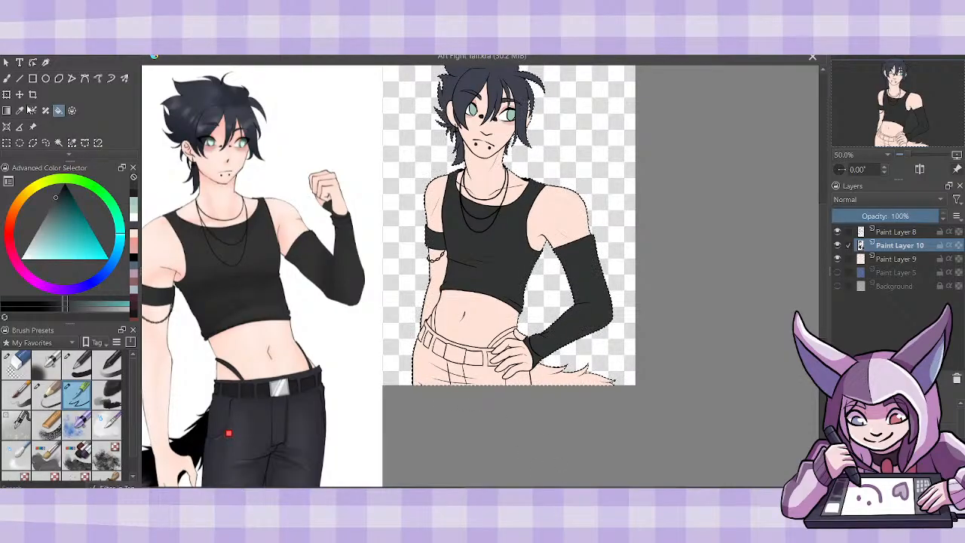
- Sample the near-black of the reference's hip strap and fill the straps above the figure's belt with it
left_click(229, 352)
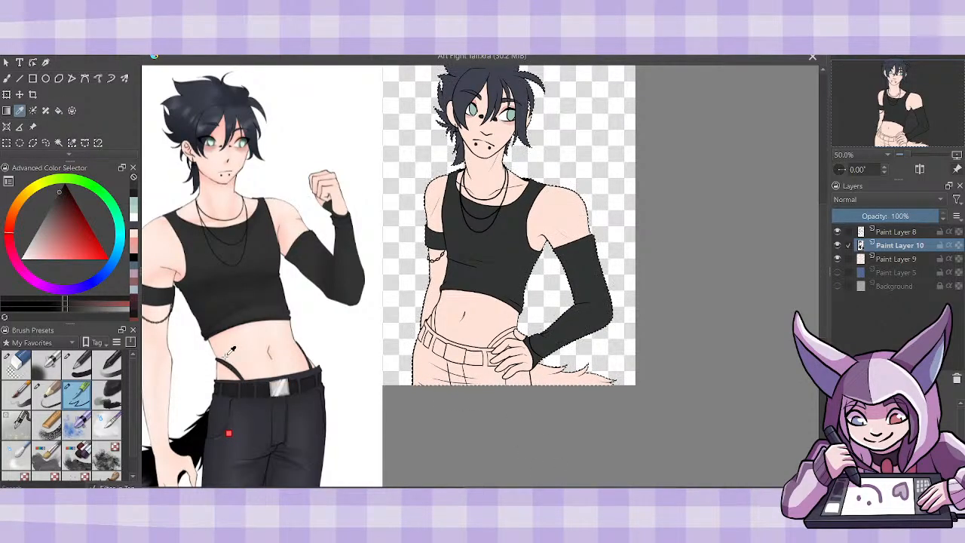
left_click(59, 111)
left_click(434, 322)
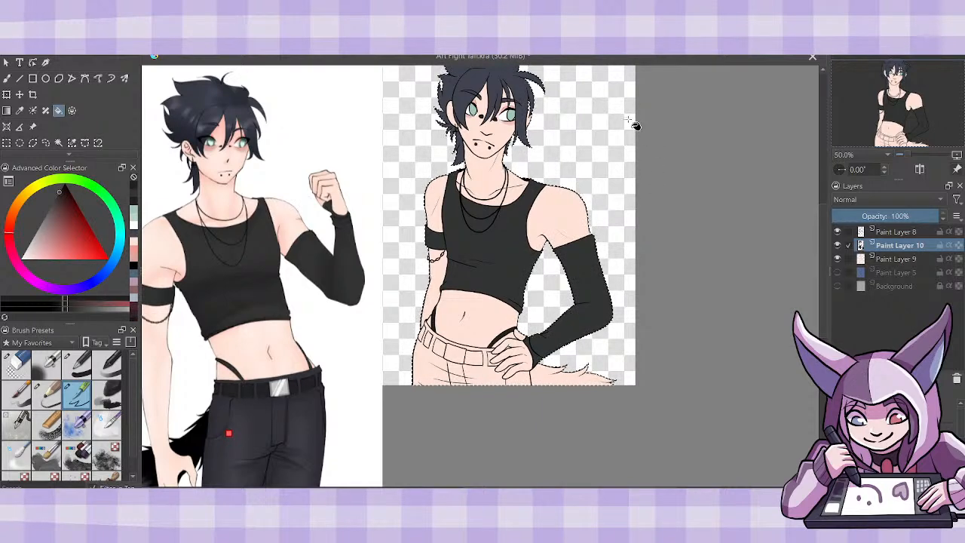
- Sample the dark colour of the reference's belt and fill the figure's belt sections between the loops, leaving the buckle uncoloured
left_click(21, 112)
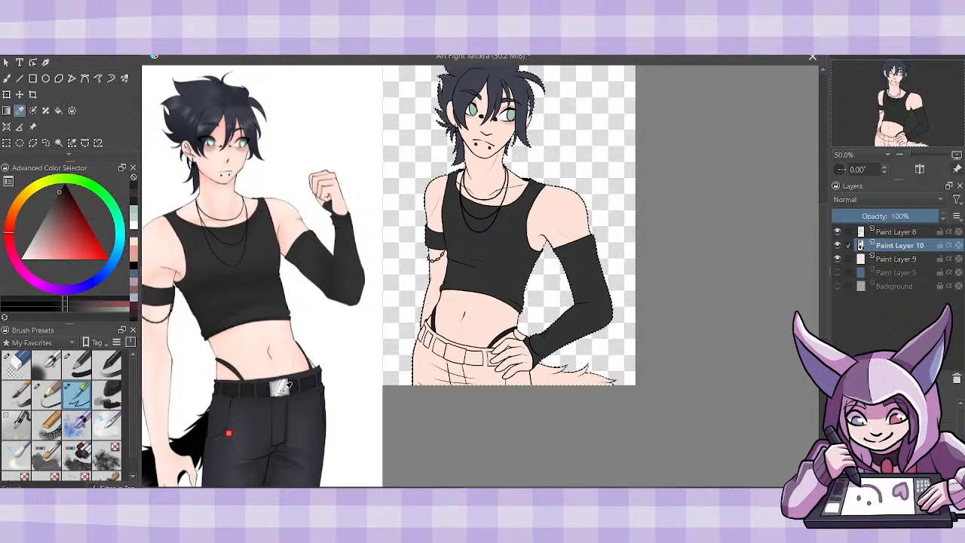
left_click(264, 388)
left_click(58, 111)
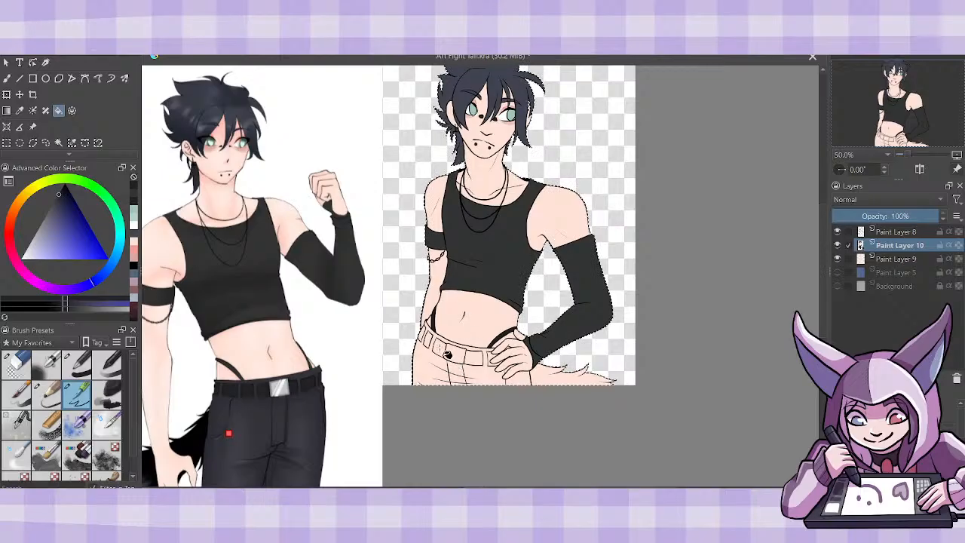
left_click(435, 345)
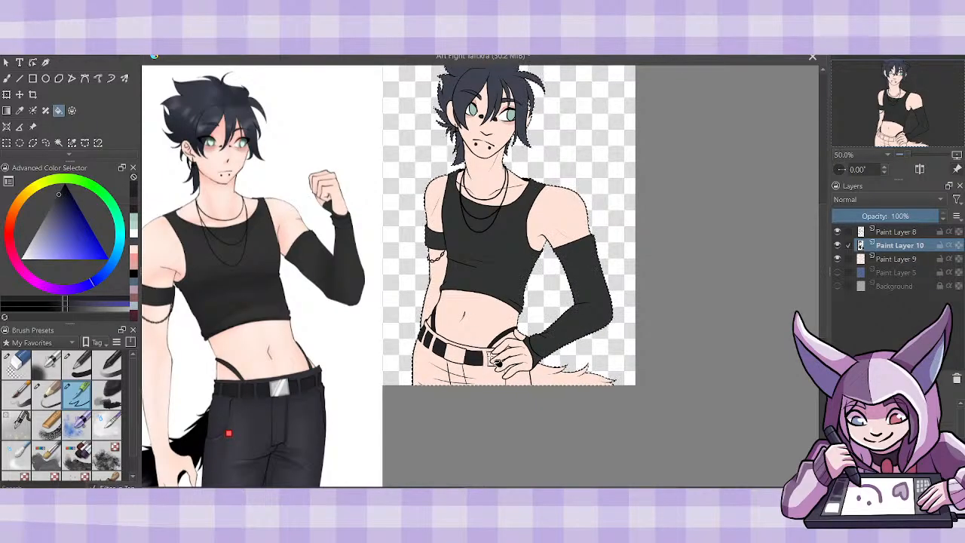
key("plus")
key("plus")
key("plus")
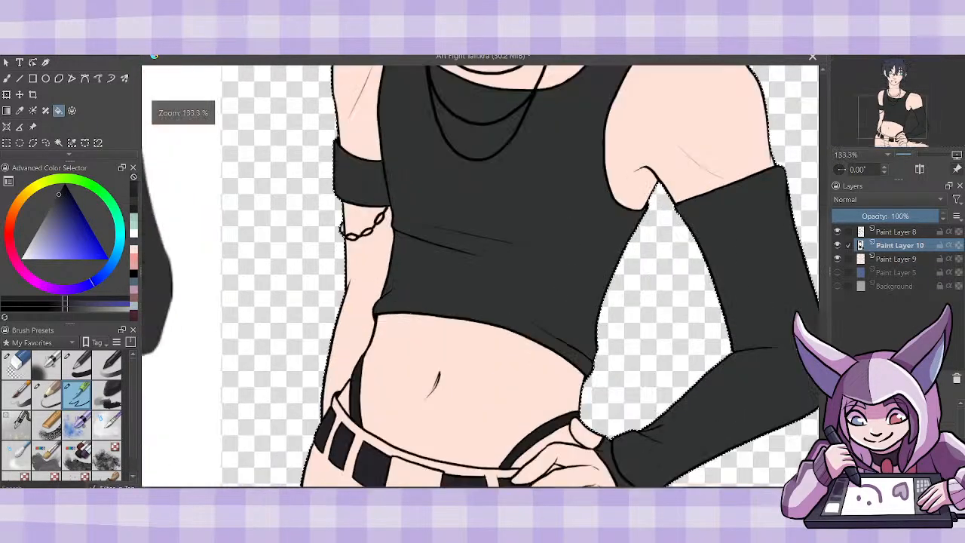
left_click(8, 78)
scroll(761, 271, "down", 5)
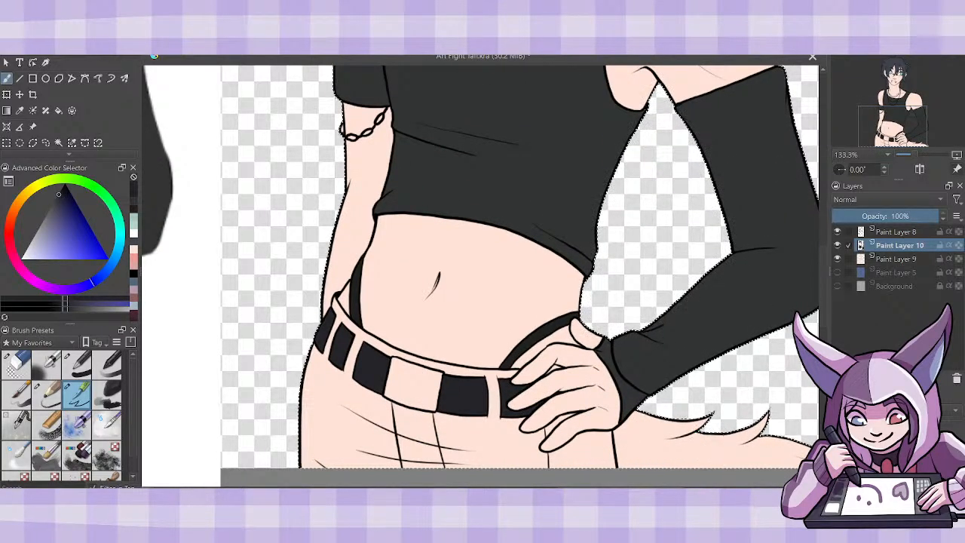
key("minus")
key("minus")
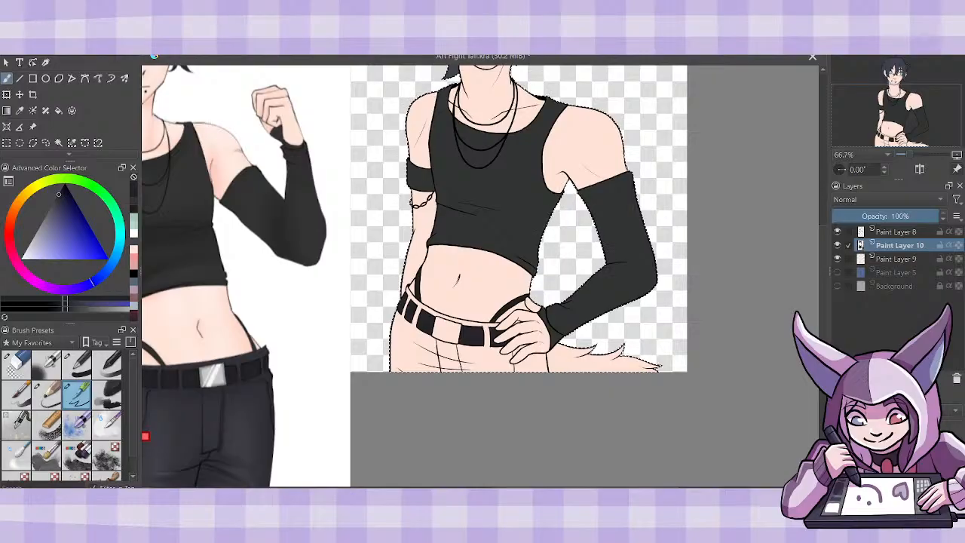
- Merge Paint Layer 8 down into Paint Layer 10 and add a new paint layer directly above Paint Layer 9
left_click(897, 232)
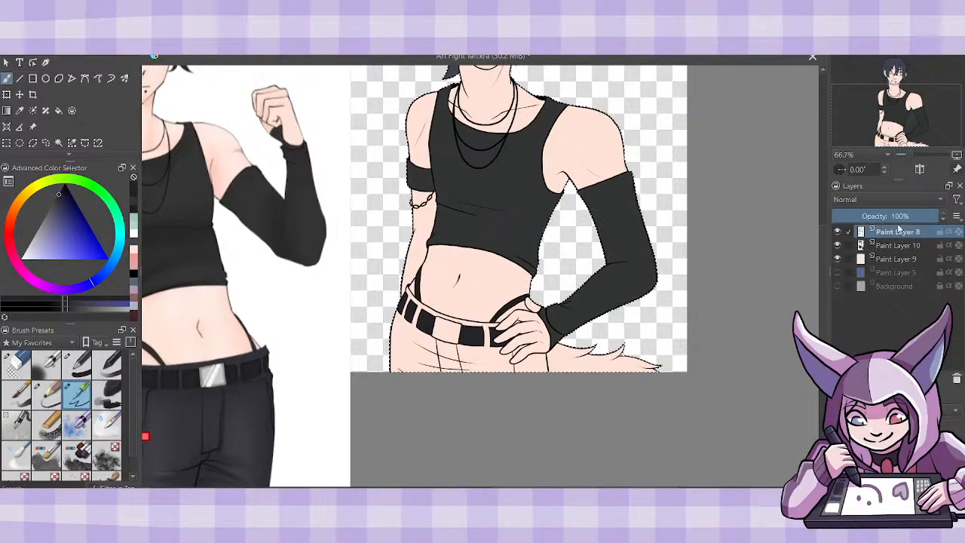
key("ctrl+e")
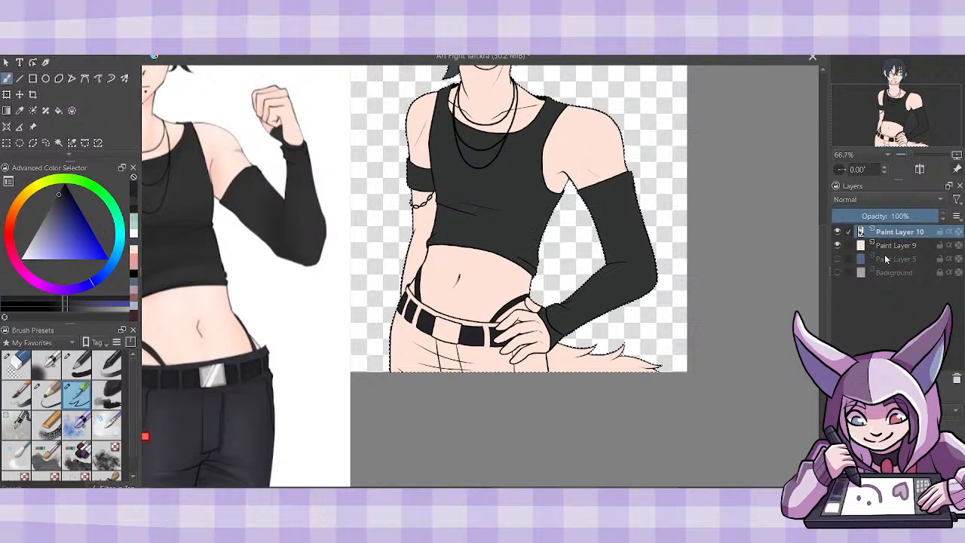
left_click(891, 246)
key("Insert")
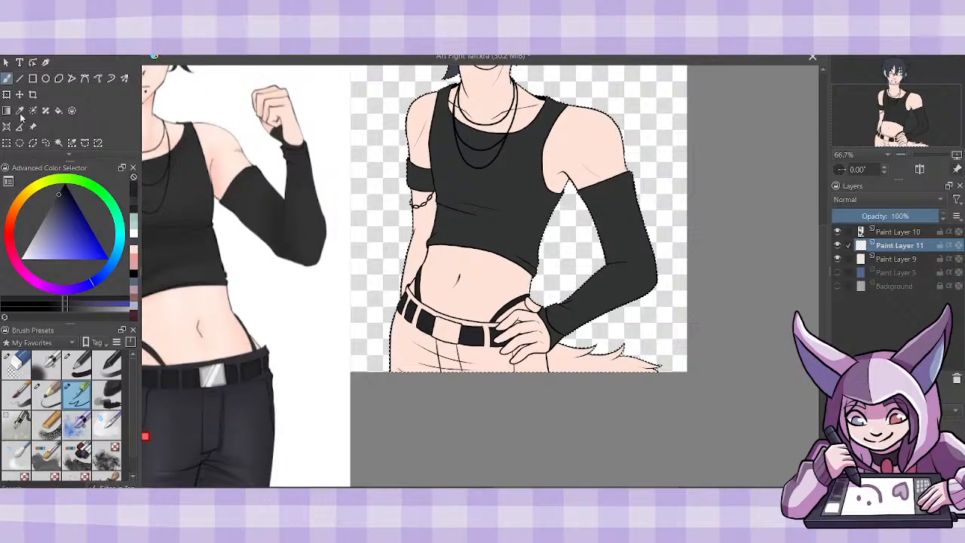
- Sample the dark slate grey of the reference's trousers and fill the figure's trousers with it, brushing in the leftover gap at the canvas edge
left_click(20, 111)
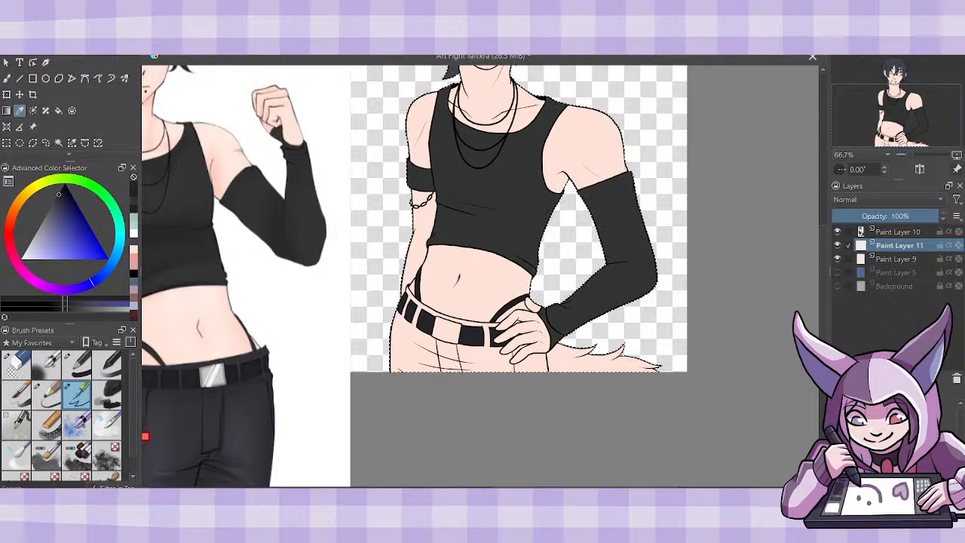
scroll(482, 275, "left", 2)
left_click(182, 456)
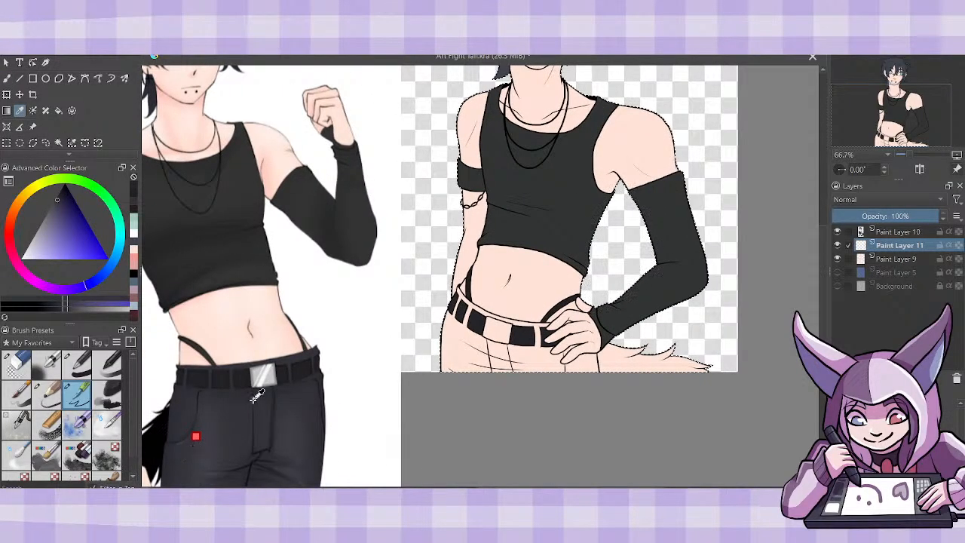
key("f")
left_click(494, 369)
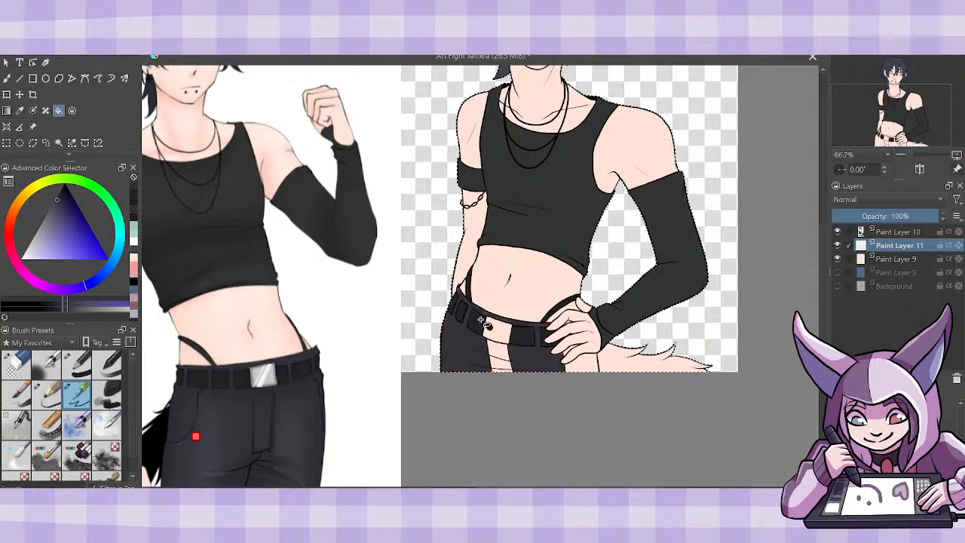
left_click(499, 356)
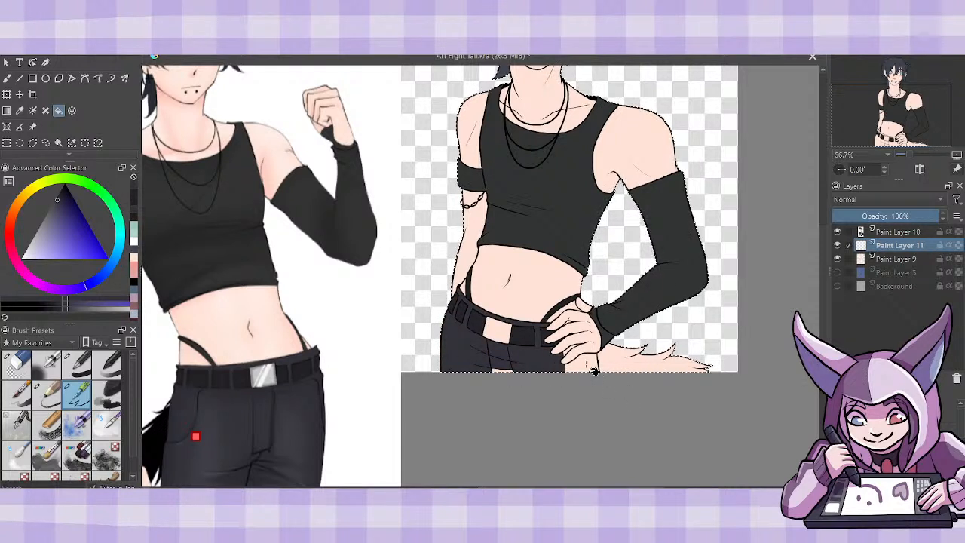
key("b")
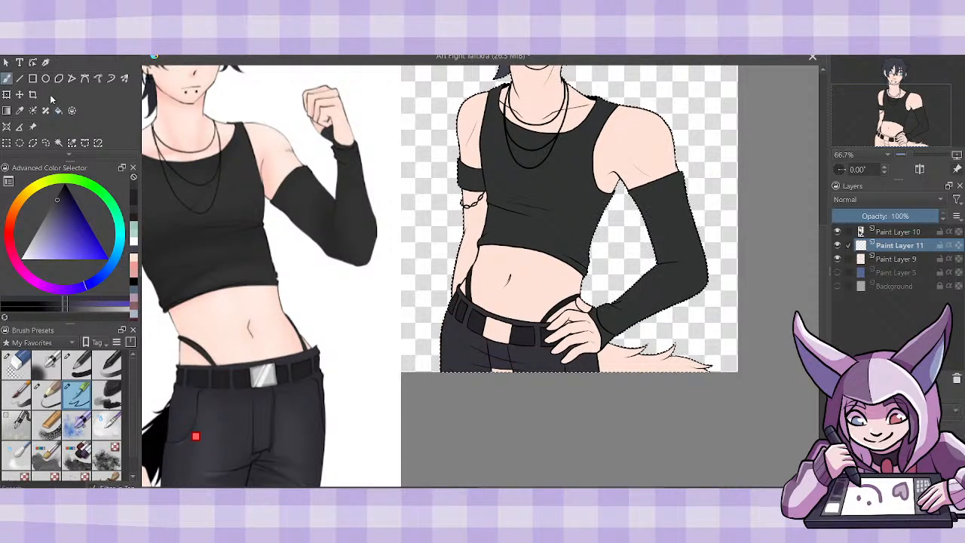
mouse_move(514, 368)
left_mouse_down()
mouse_move(463, 363)
mouse_move(466, 346)
mouse_move(531, 364)
mouse_move(499, 369)
left_mouse_up()
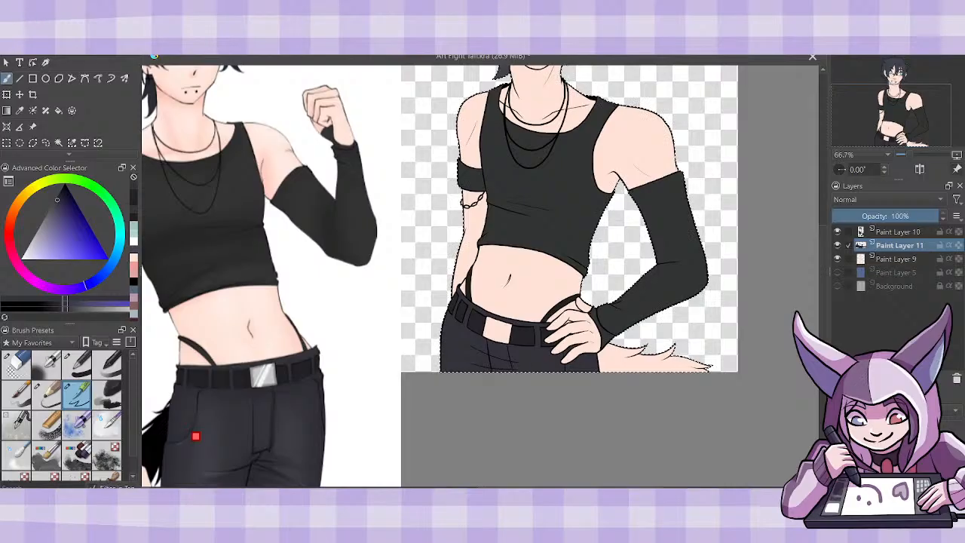
key("plus")
key("plus")
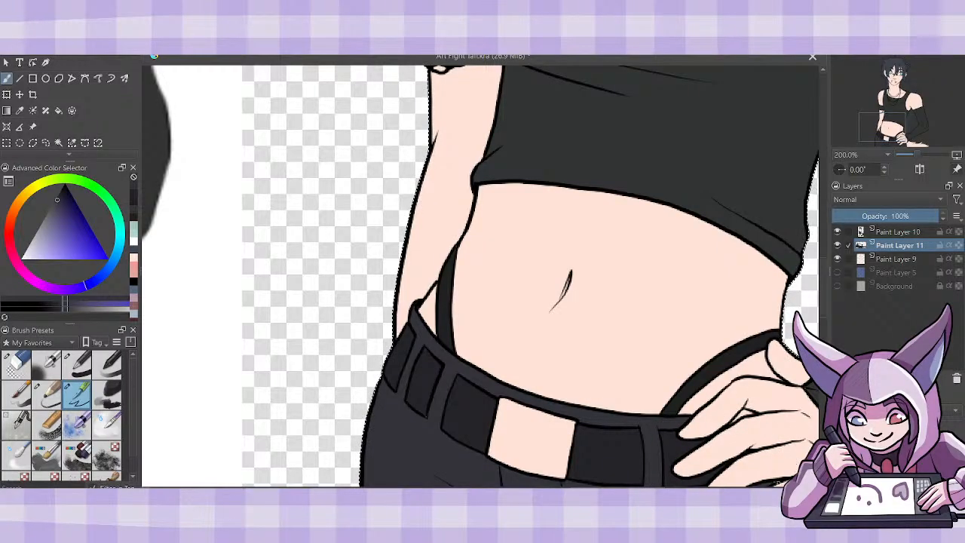
scroll(738, 339, "down", 3)
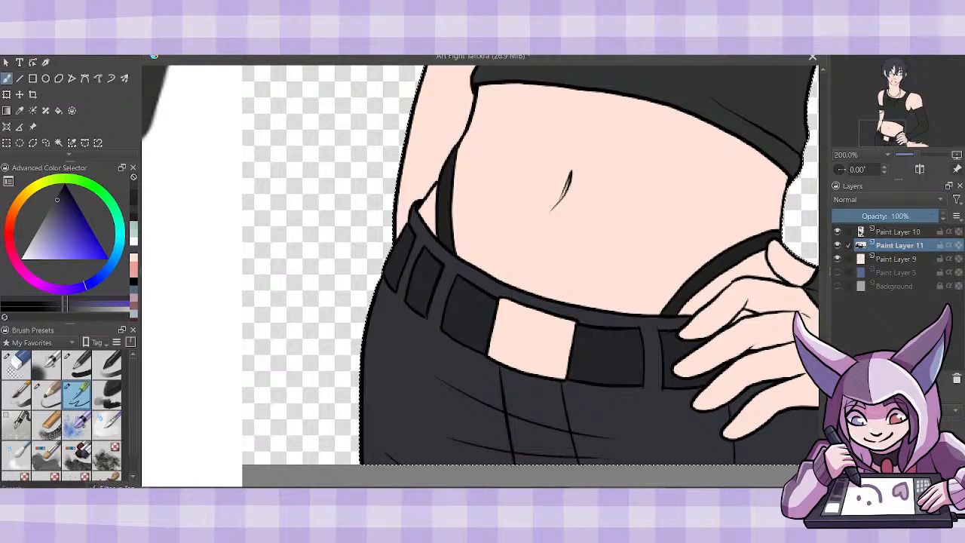
mouse_move(732, 316)
left_mouse_down()
mouse_move(576, 316)
mouse_move(597, 314)
left_mouse_up()
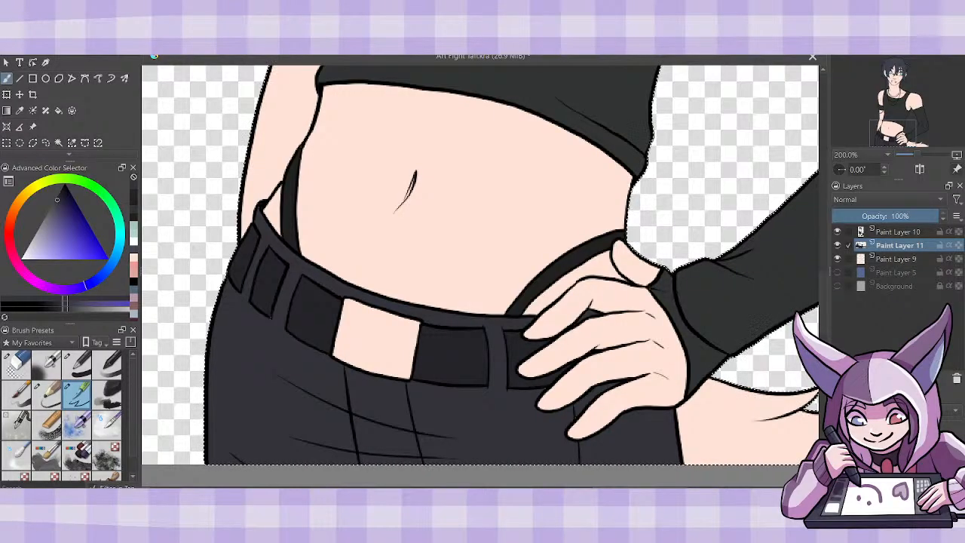
left_click_drag(916, 155, 905, 155)
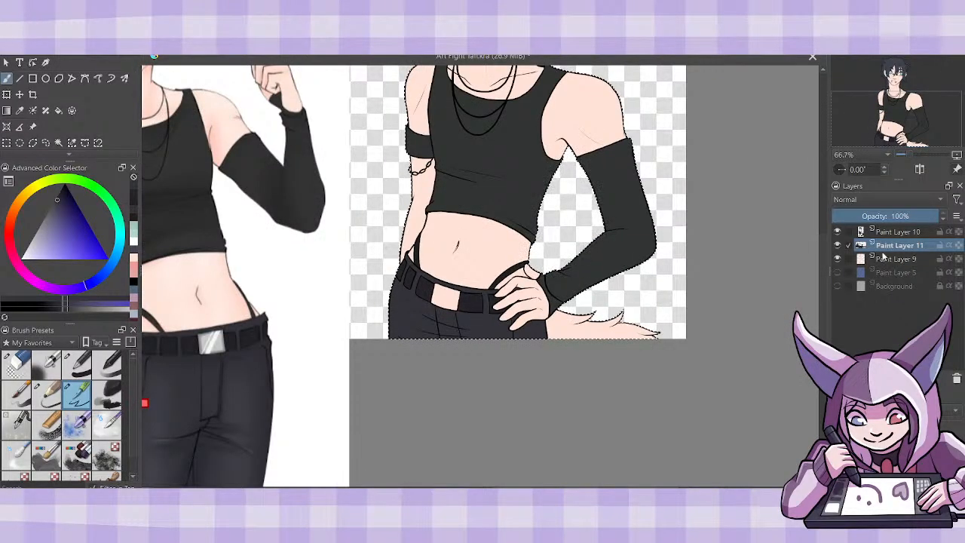
- Merge Paint Layer 10 down into Paint Layer 11 and add a new paint layer directly above Paint Layer 9
left_click(894, 232)
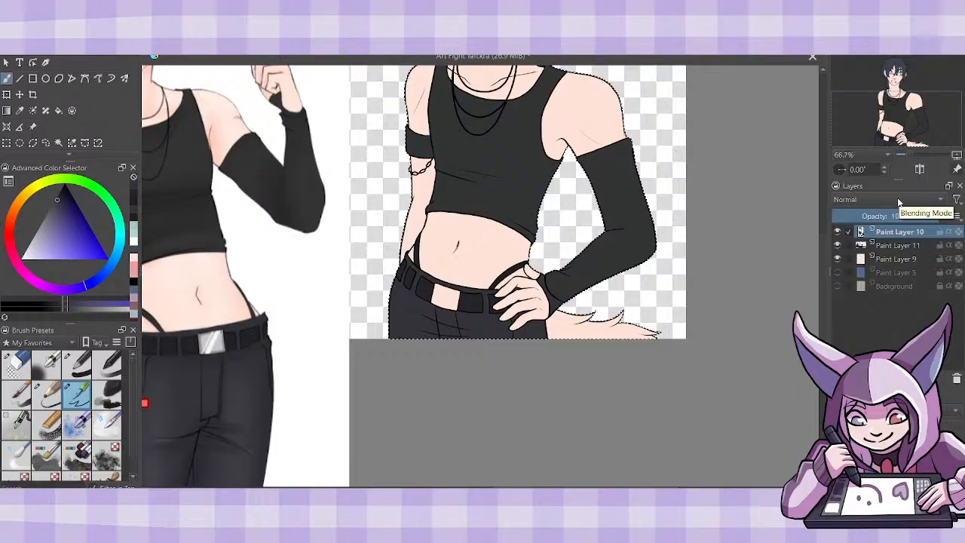
key("ctrl+e")
left_click(888, 245)
left_click(839, 378)
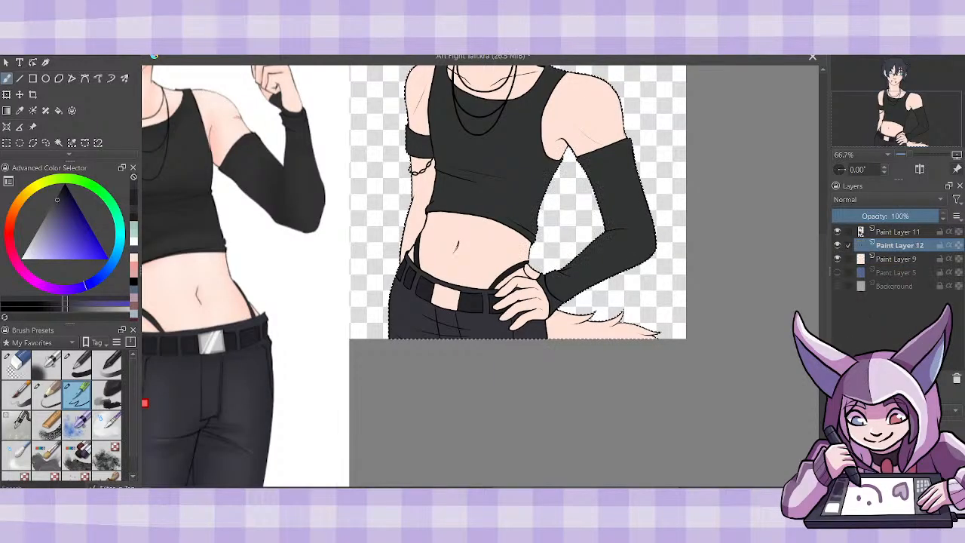
- Sample the light grey of the reference's belt buckle and fill the figure's buckle with it
key("p")
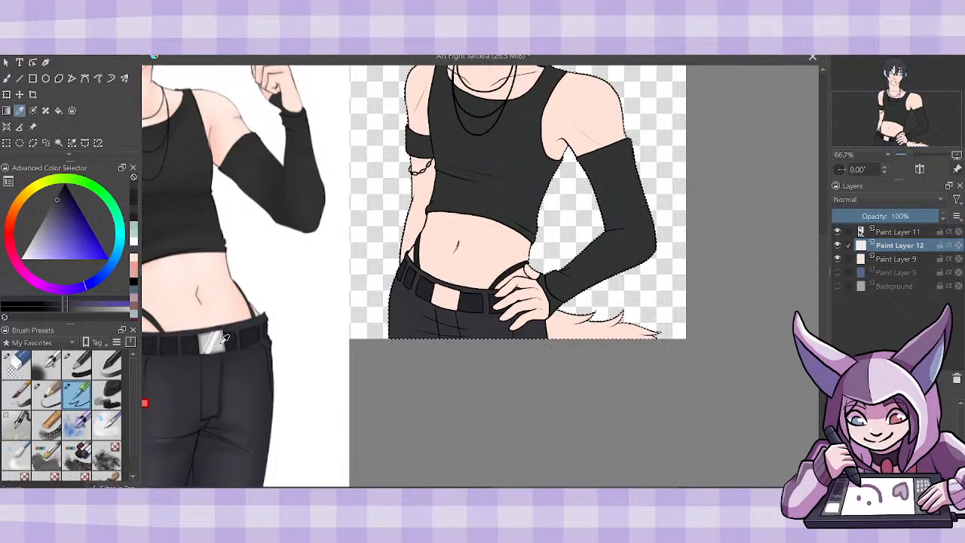
left_click(224, 339)
key("f")
left_click(446, 297)
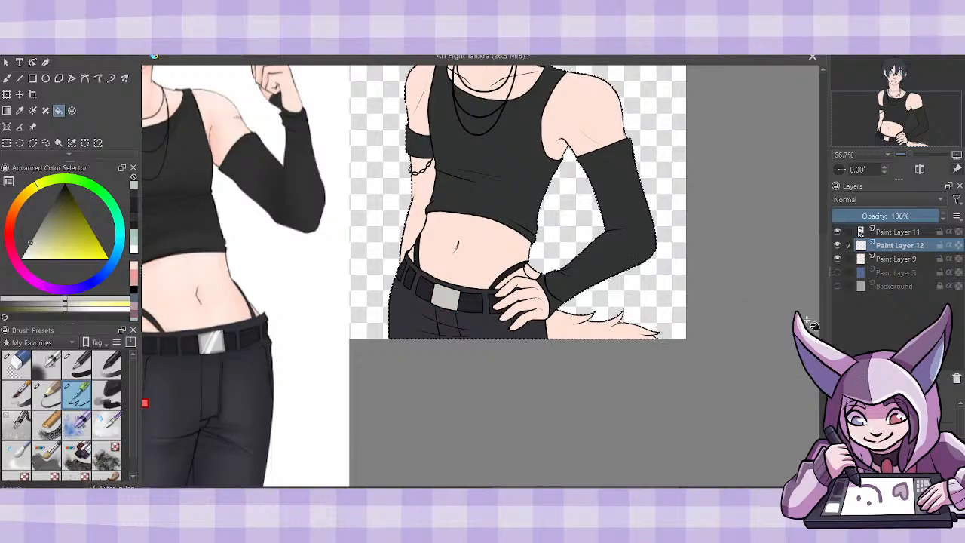
- Move the reference image to the opposite side of the figure so that its tail sits beside the canvas
left_click_drag(824, 301, 821, 277)
left_click(32, 127)
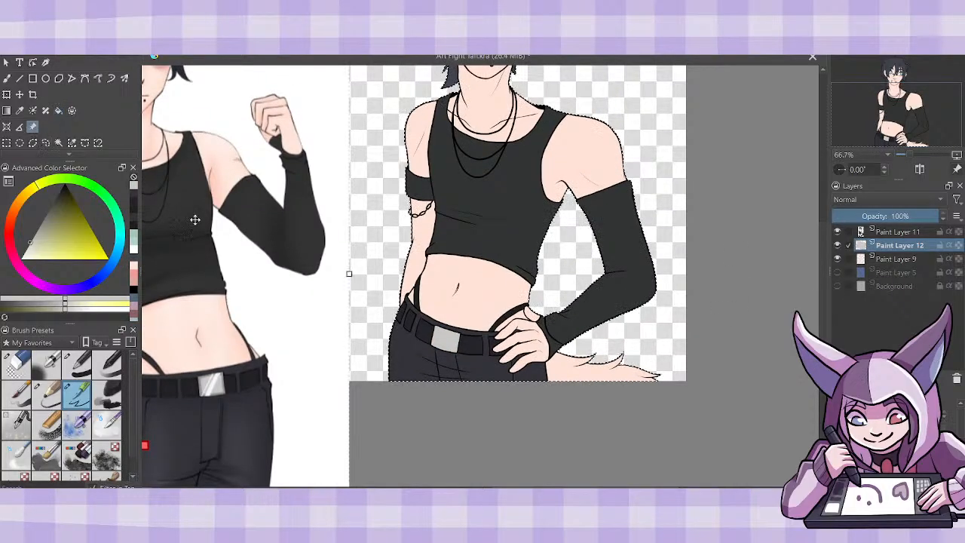
mouse_move(293, 311)
left_mouse_down()
mouse_move(614, 276)
mouse_move(852, 290)
left_mouse_up()
left_click_drag(683, 440, 789, 289)
left_click_drag(743, 387, 819, 360)
left_click_drag(596, 490, 656, 490)
left_click_drag(693, 370, 721, 381)
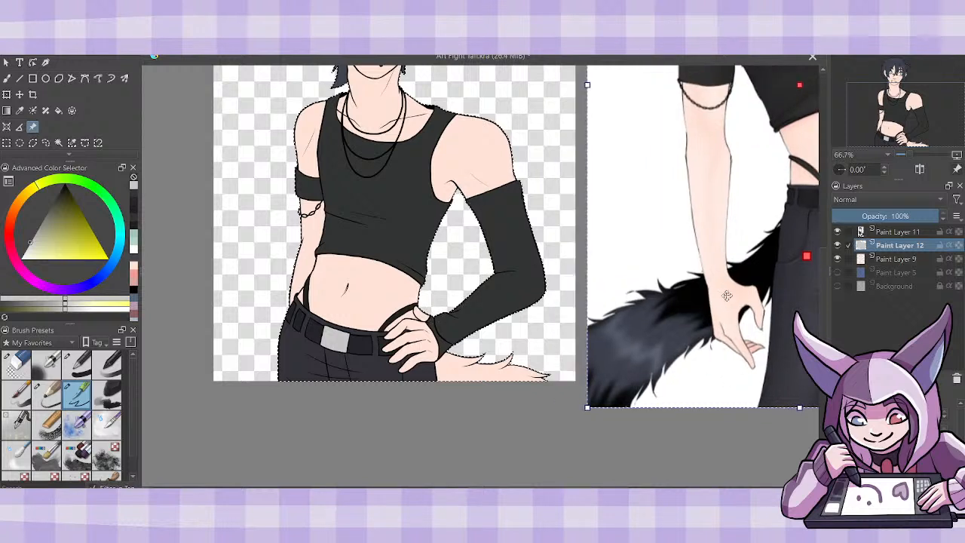
- Sample the black of the reference's tail, merge Paint Layer 11 into Paint Layer 12, and add a new paint layer above Paint Layer 9
left_click(20, 110)
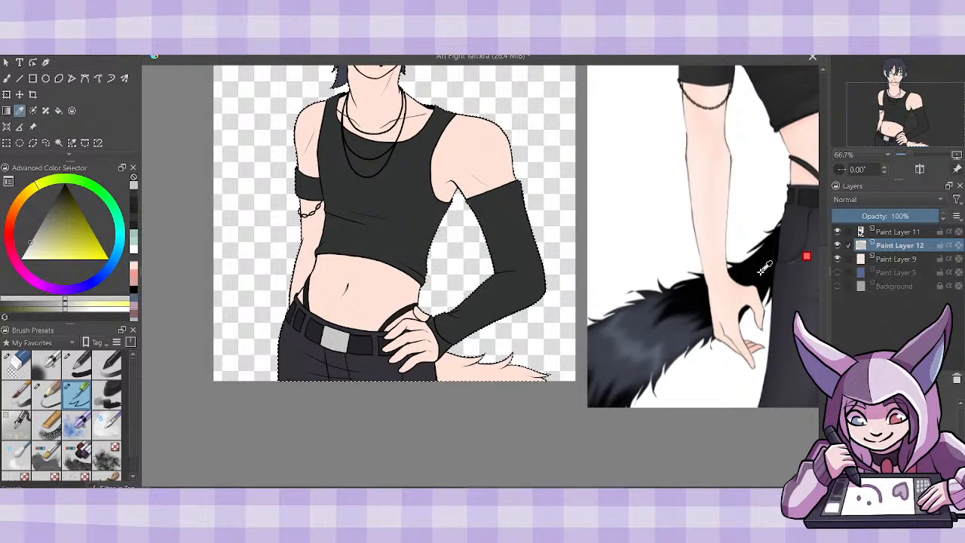
left_click(752, 268)
left_click(59, 110)
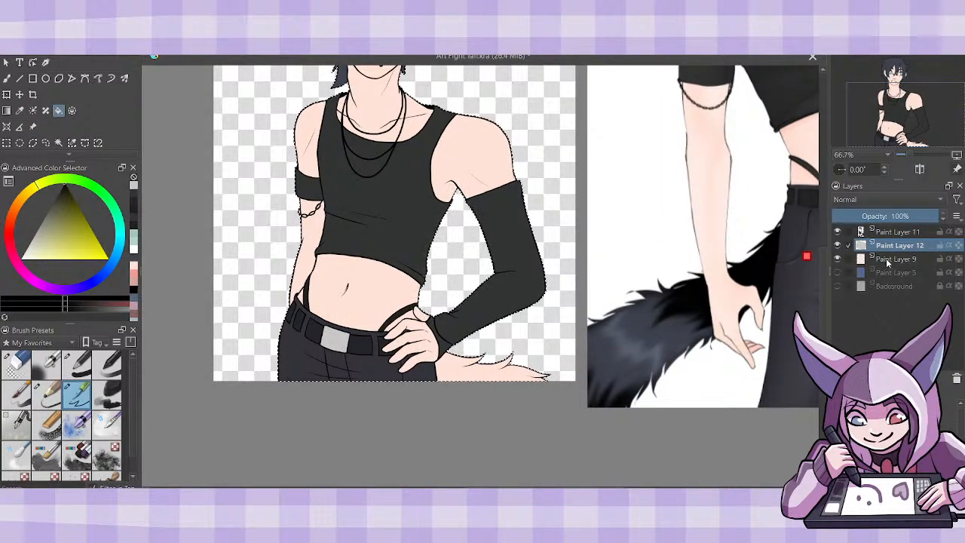
left_click(892, 232)
key("ctrl+e")
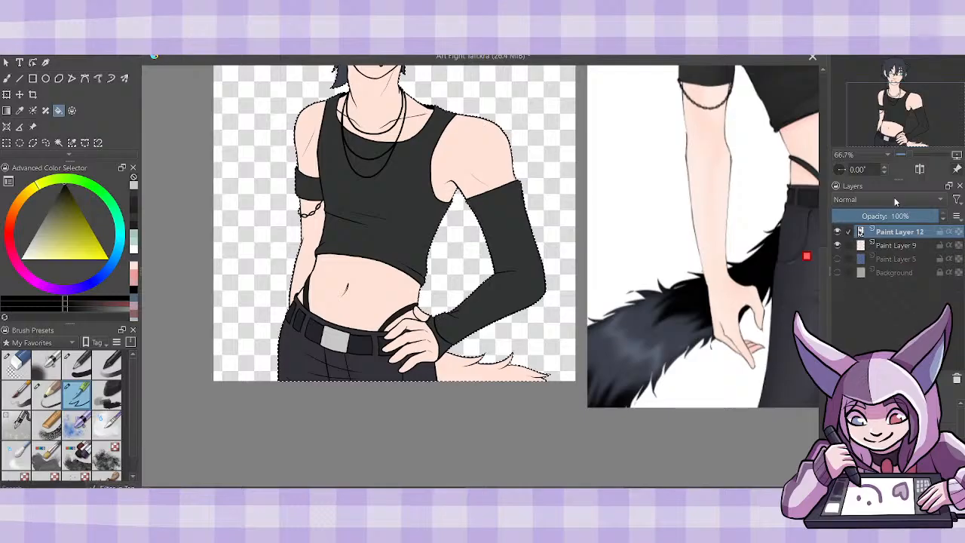
left_click(890, 247)
key("Insert")
- Fill the figure's tail with the sampled black and brush over the remaining gaps along its fur tufts
left_click(476, 365)
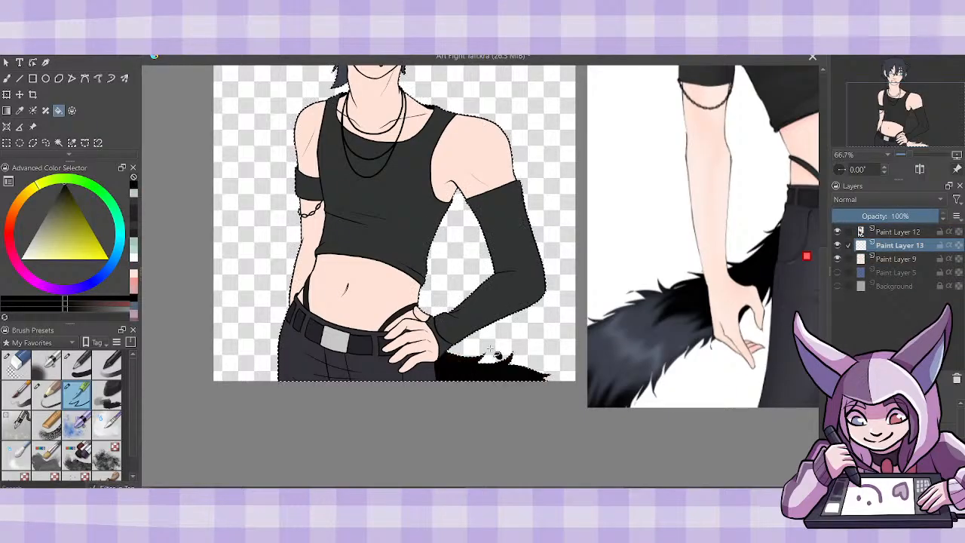
left_click(10, 78)
mouse_move(469, 347)
left_mouse_down()
mouse_move(484, 356)
mouse_move(518, 349)
left_mouse_up()
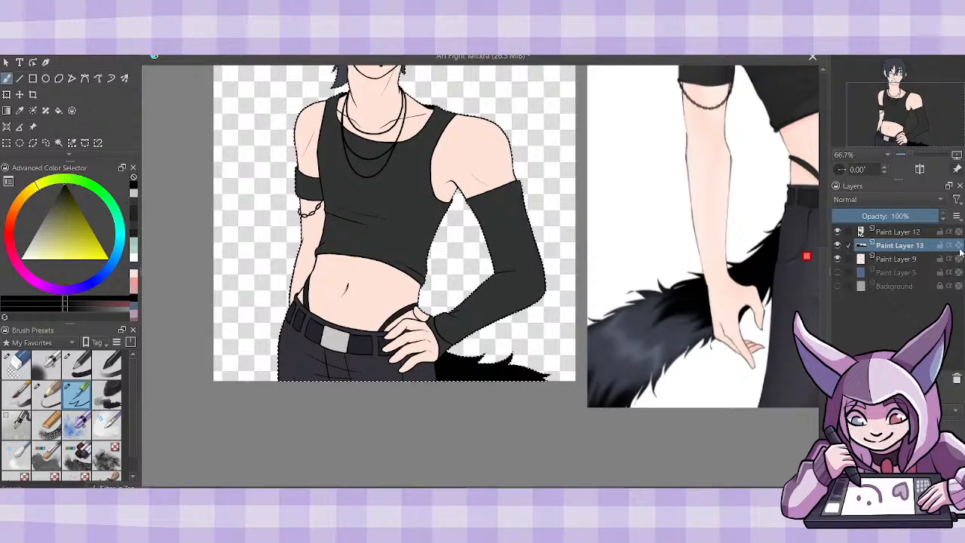
- Sample the dark slate blue of the reference's tail and paint the tip of the figure's tail with it
left_click(19, 110)
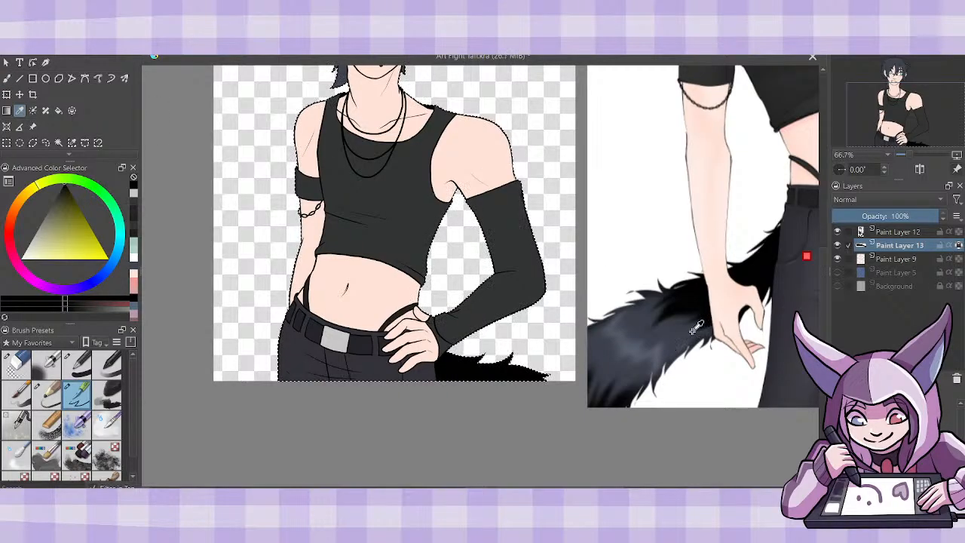
left_click(675, 324)
left_click(6, 78)
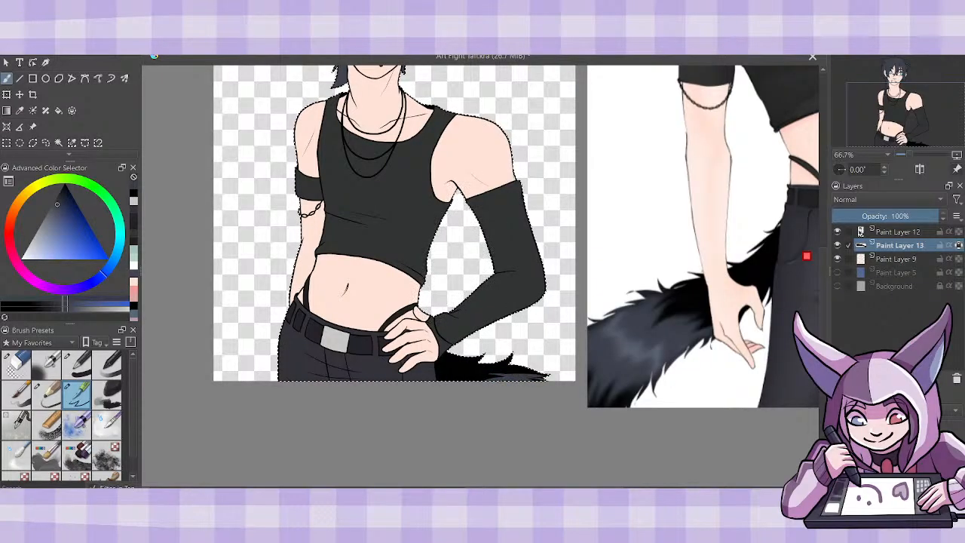
key("ctrl+plus")
key("ctrl+plus")
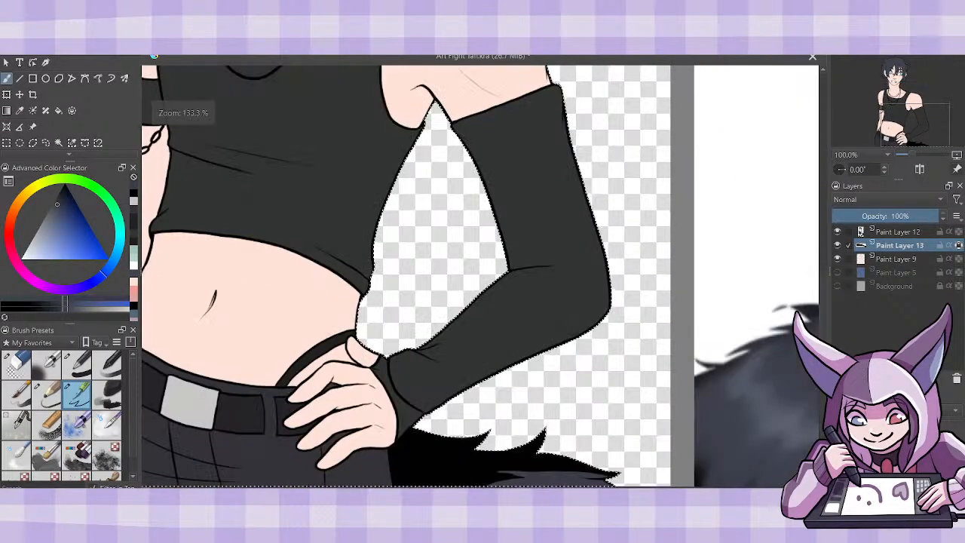
scroll(622, 260, "down", 3)
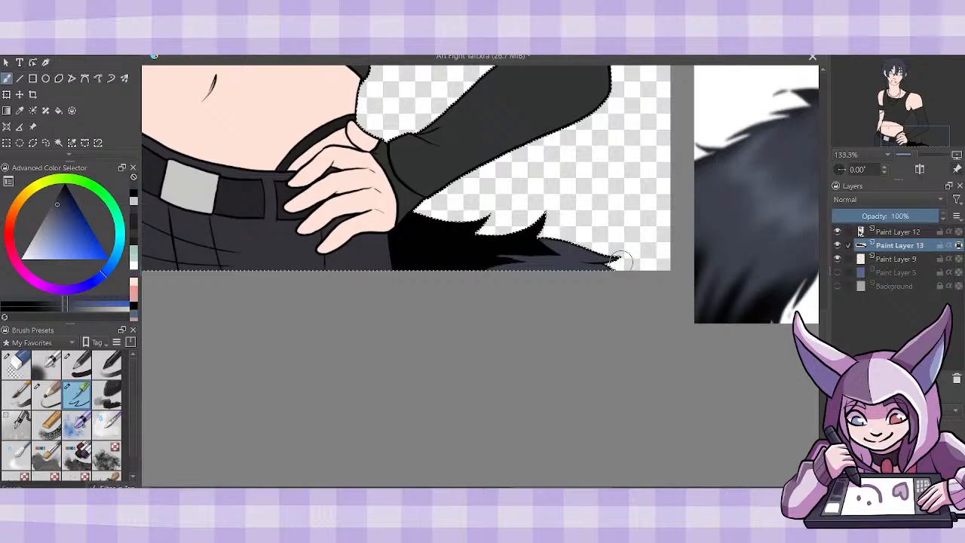
left_click_drag(603, 261, 496, 257)
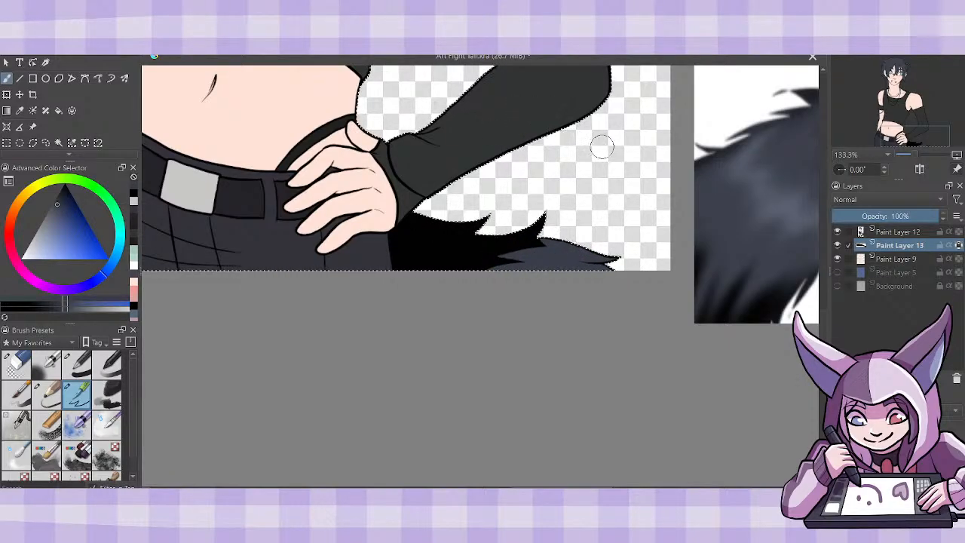
- Switch back to the recent black and paint jagged fur strokes along the border between the tail's black base and slate blue tip
left_click(135, 194)
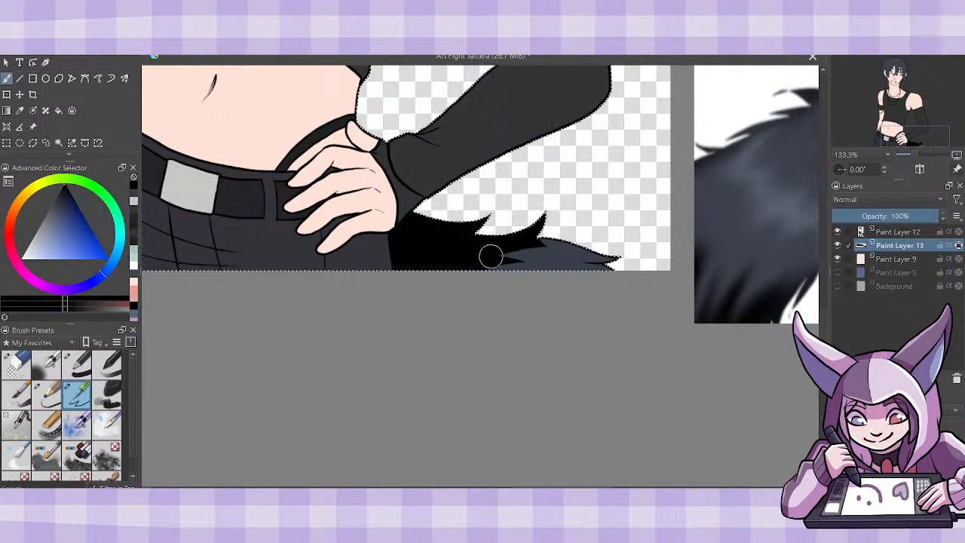
left_click_drag(491, 257, 493, 251)
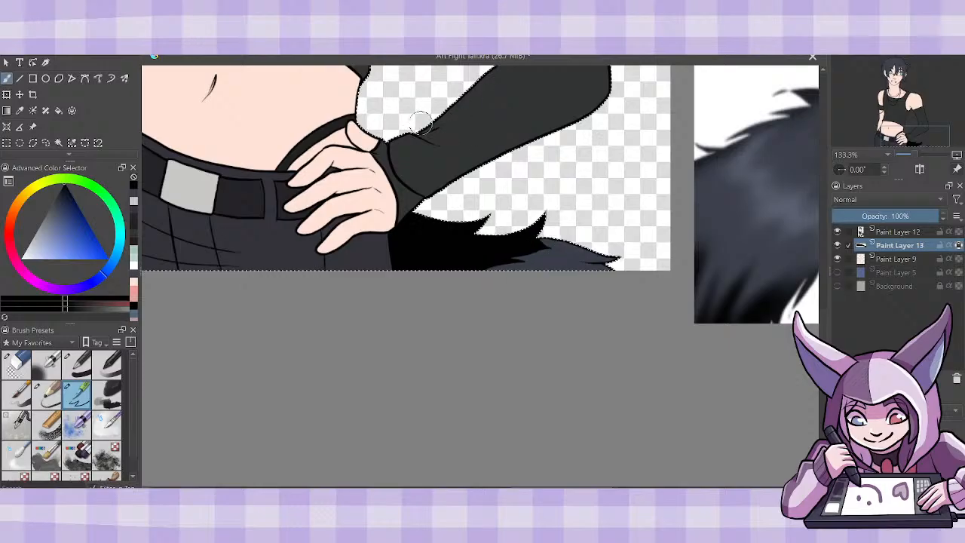
left_click(420, 125, "ctrl")
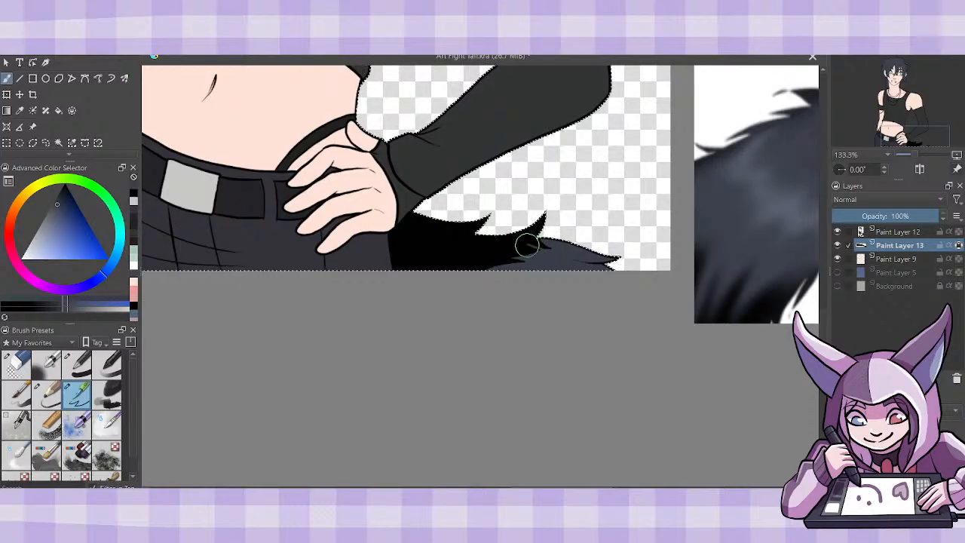
mouse_move(556, 249)
left_mouse_down()
mouse_move(530, 247)
mouse_move(545, 253)
left_mouse_up()
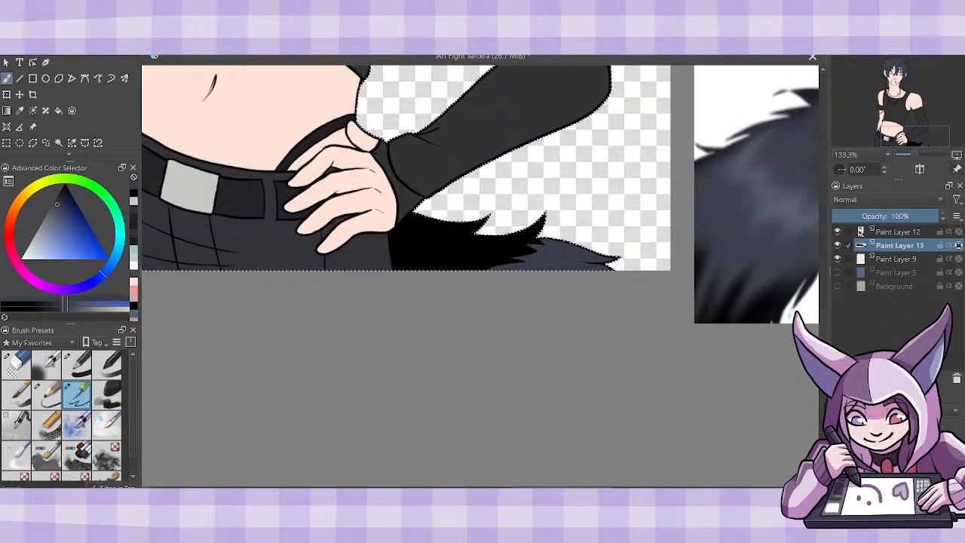
- Merge the tail layer down into Paint Layer 9 and add a new empty paint layer directly above it
key("ctrl+minus")
key("ctrl+minus")
key("ctrl+minus")
left_click_drag(829, 274, 830, 232)
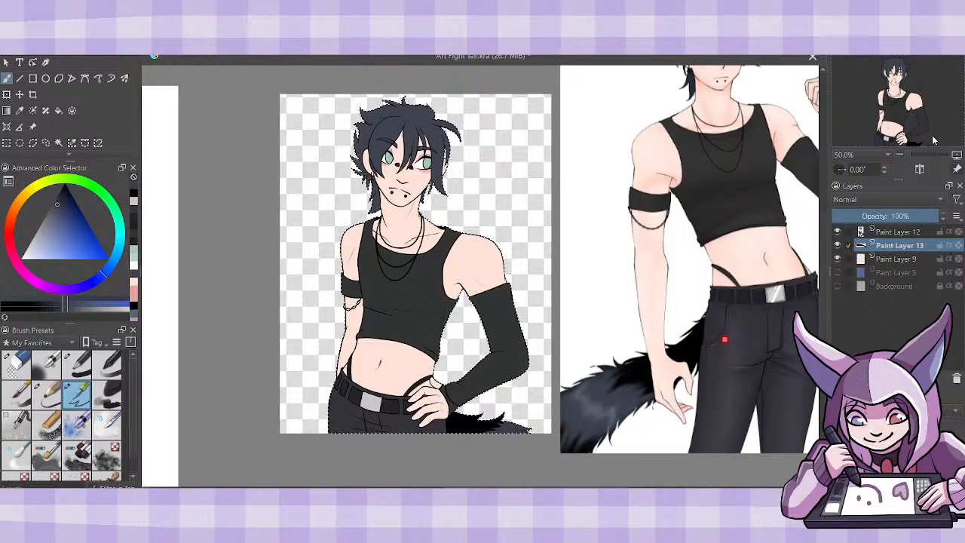
key("ctrl+e")
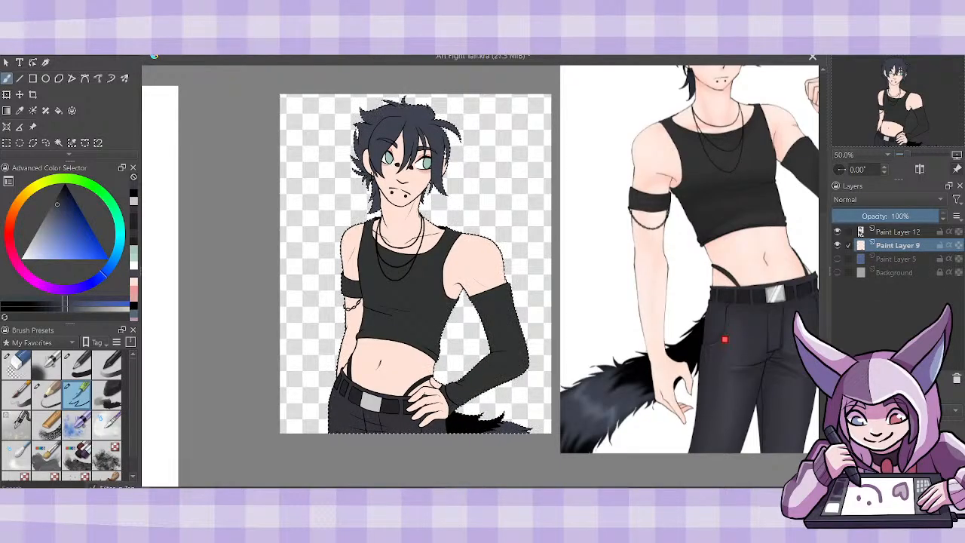
key("ctrl+z")
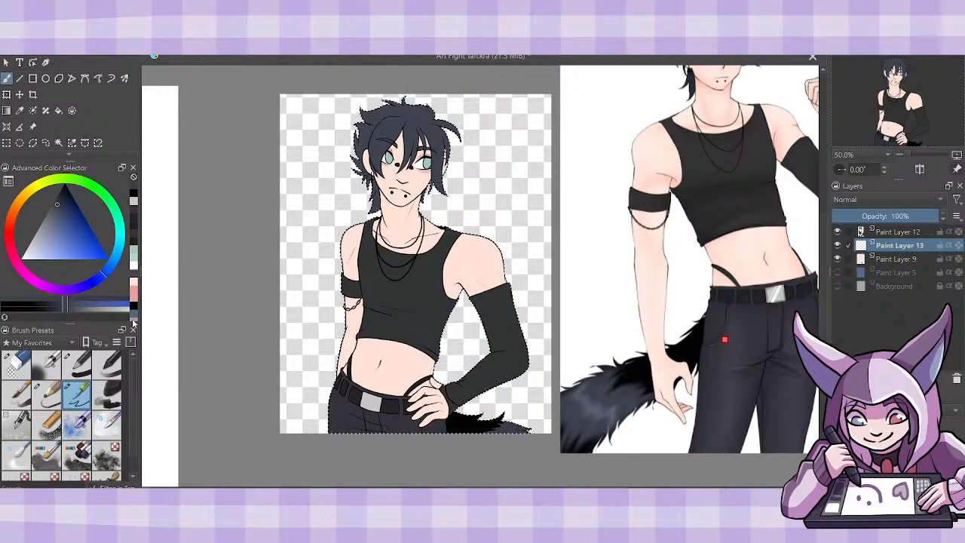
- Choose a muted greyish pink as the paint colour and set the new layer's blending mode to Multiply
left_click(18, 265)
left_click(42, 237)
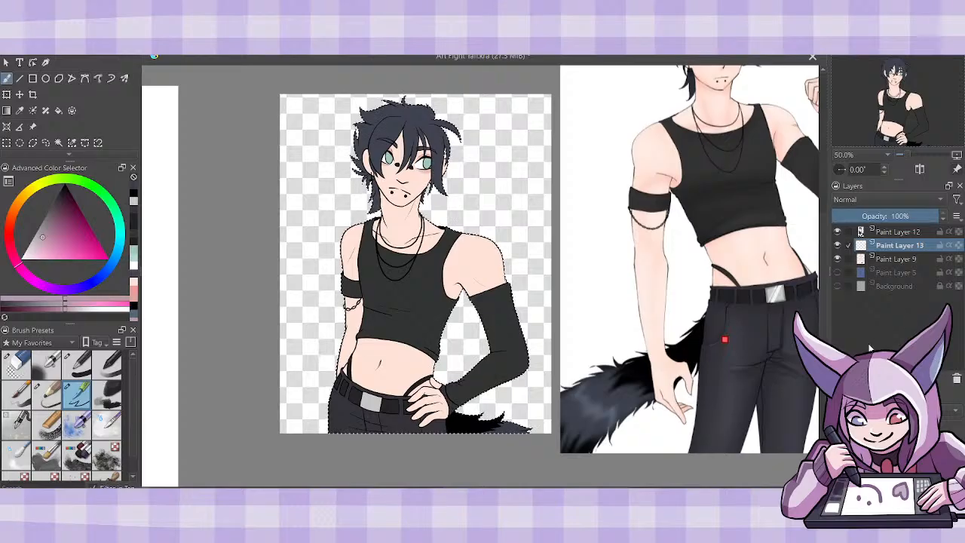
left_click(864, 199)
left_click(859, 187)
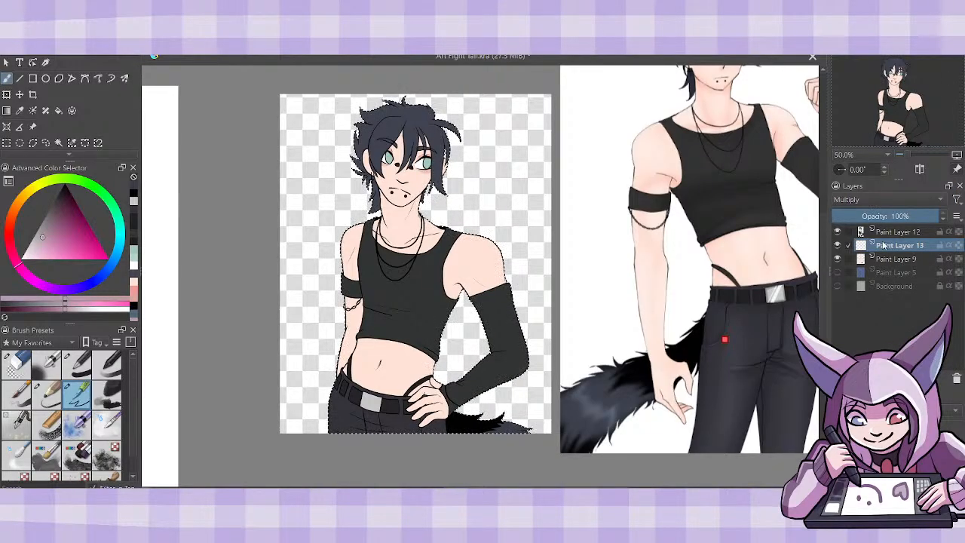
- Move Paint Layer 13 above Paint Layer 12, merge Paint Layer 12 down into Paint Layer 9, and make Paint Layer 13 active
left_click_drag(883, 245, 886, 227)
key("ctrl+e")
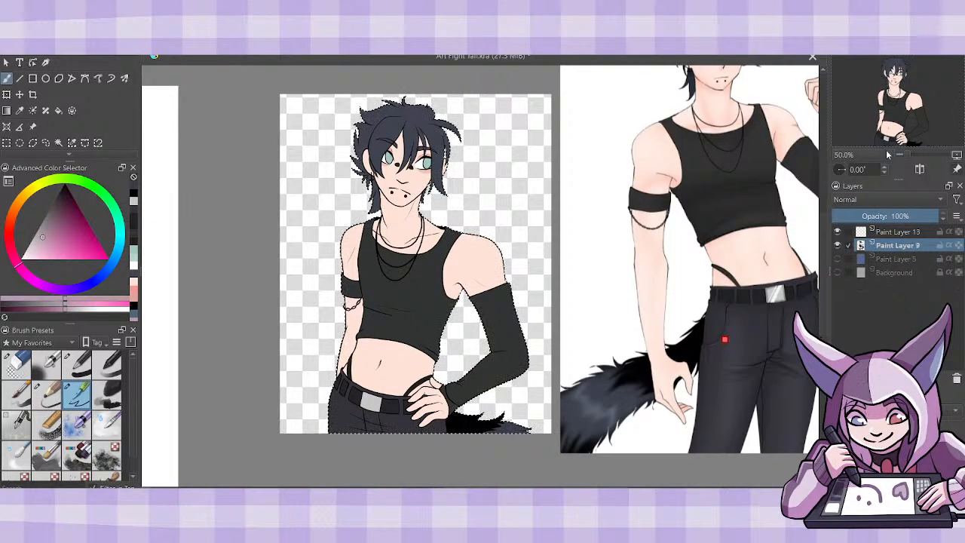
left_click(898, 232)
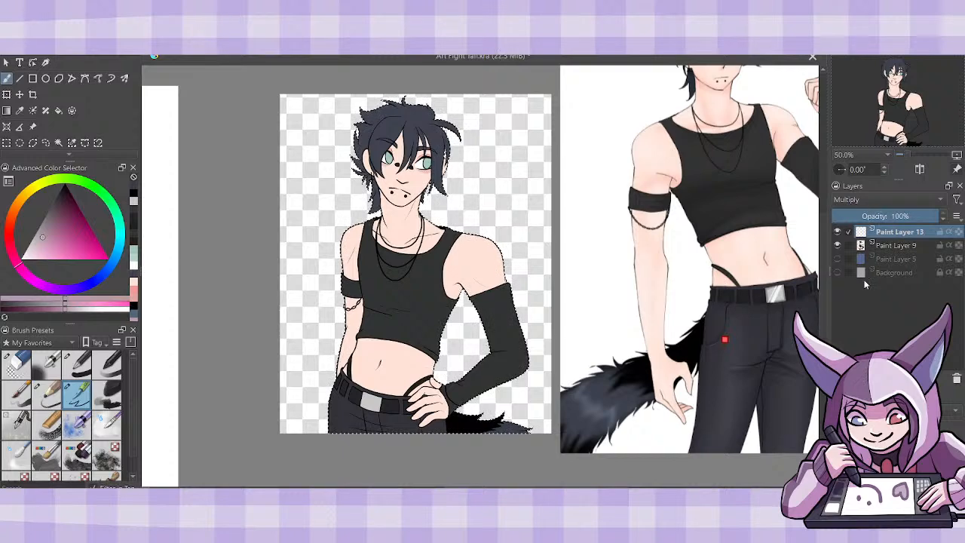
- Paint a pointed shadow around the armpit and inner upper arm, above the long black sleeve
key("1")
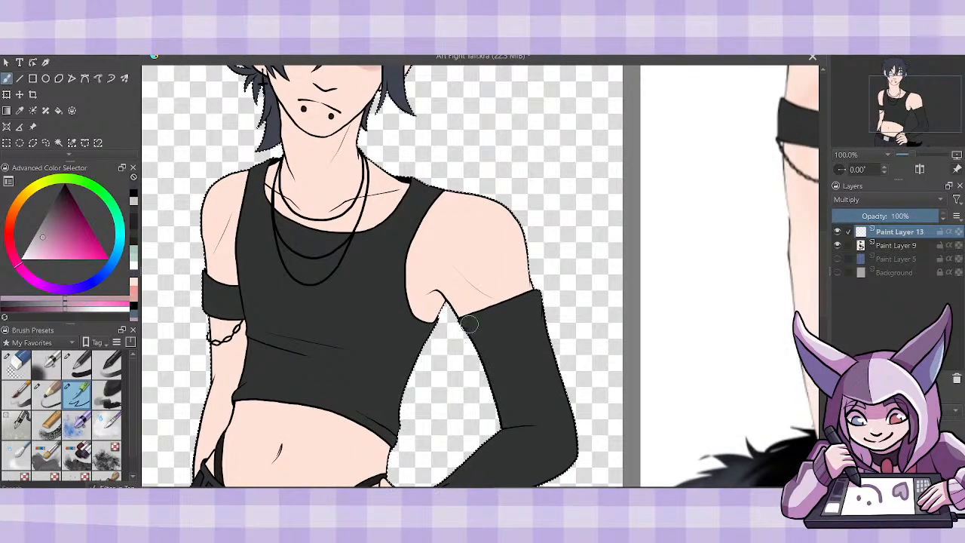
mouse_move(433, 292)
left_mouse_down()
mouse_move(430, 319)
mouse_move(438, 300)
mouse_move(430, 306)
mouse_move(474, 310)
mouse_move(457, 300)
mouse_move(468, 314)
mouse_move(455, 316)
mouse_move(484, 295)
mouse_move(455, 274)
mouse_move(498, 299)
mouse_move(461, 281)
mouse_move(471, 312)
mouse_move(496, 303)
mouse_move(462, 280)
mouse_move(473, 305)
mouse_move(458, 288)
mouse_move(411, 284)
mouse_move(405, 261)
mouse_move(408, 288)
left_mouse_up()
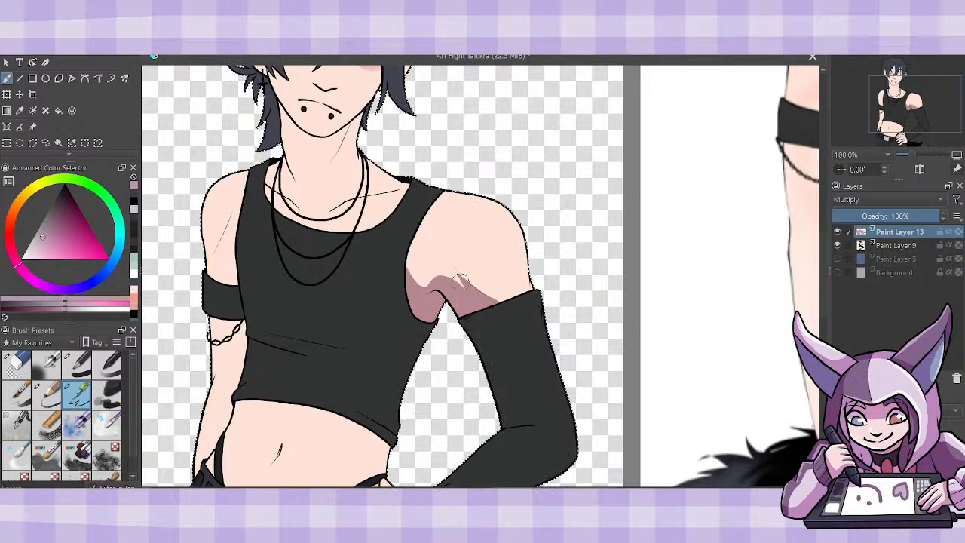
left_click_drag(458, 275, 468, 287)
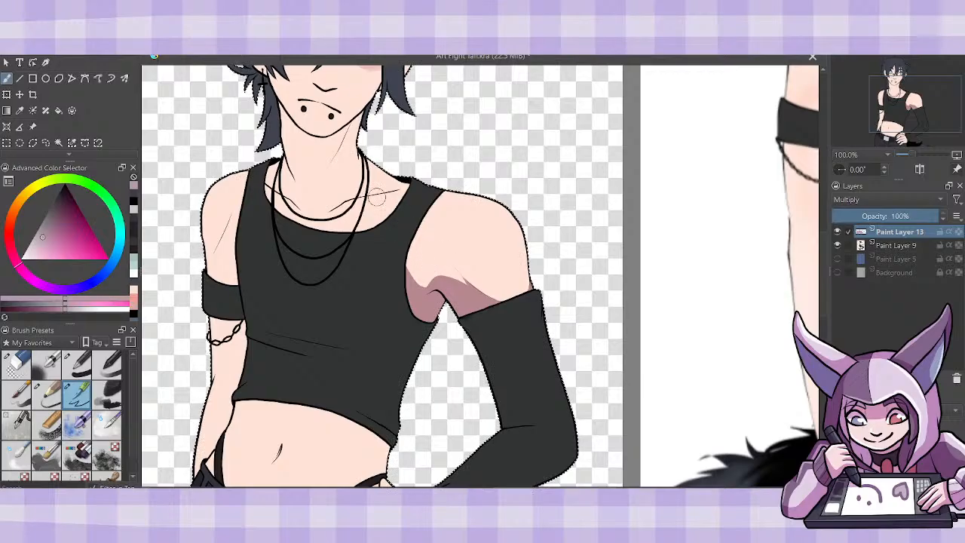
- Paint the shadow cast by the jaw across the neck, tapering to a point below the chin
mouse_move(281, 133)
left_mouse_down()
mouse_move(322, 156)
mouse_move(362, 130)
left_mouse_up()
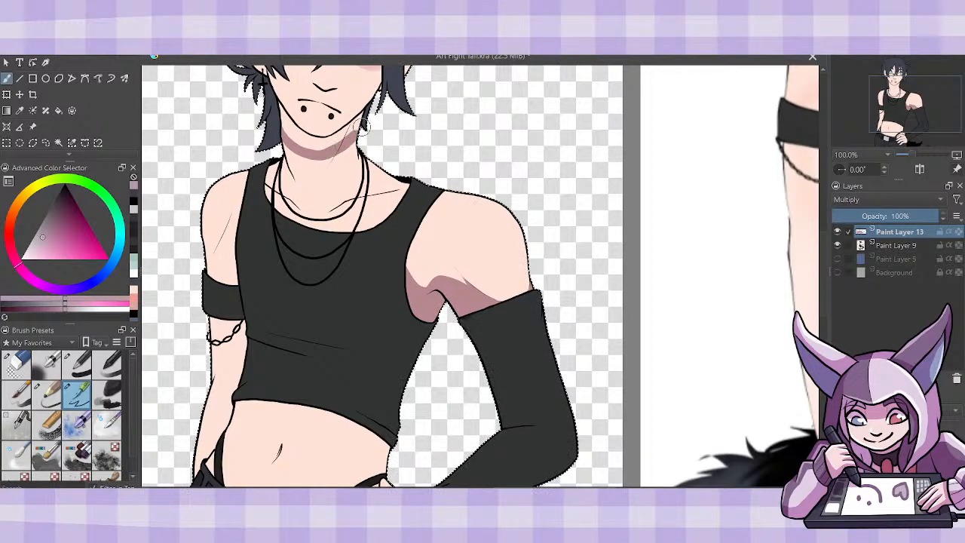
left_click_drag(330, 165, 361, 128)
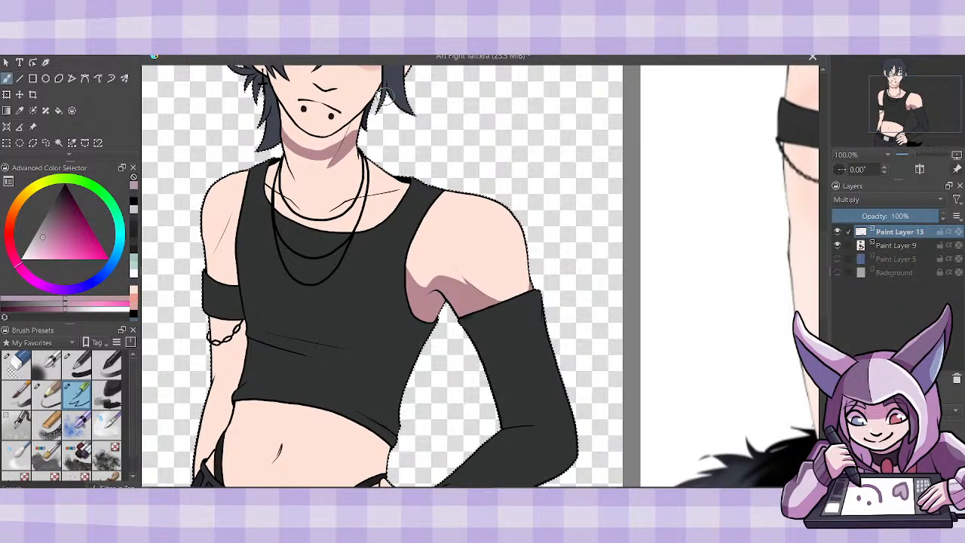
left_click_drag(301, 141, 329, 162)
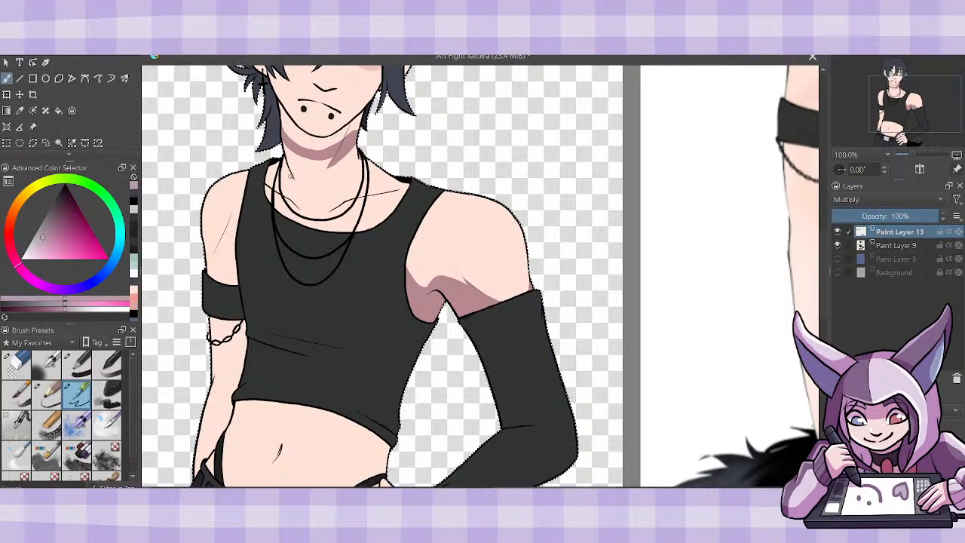
- Shade the base of the neck and the collarbone beside the top's strap and the necklaces
mouse_move(279, 183)
left_mouse_down()
mouse_move(291, 199)
mouse_move(273, 188)
mouse_move(273, 171)
left_mouse_up()
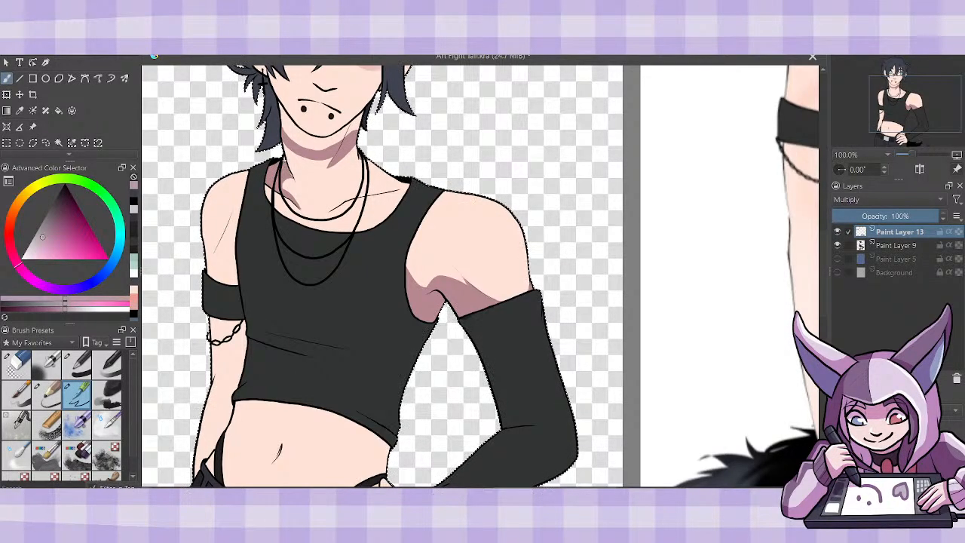
left_click_drag(284, 172, 279, 196)
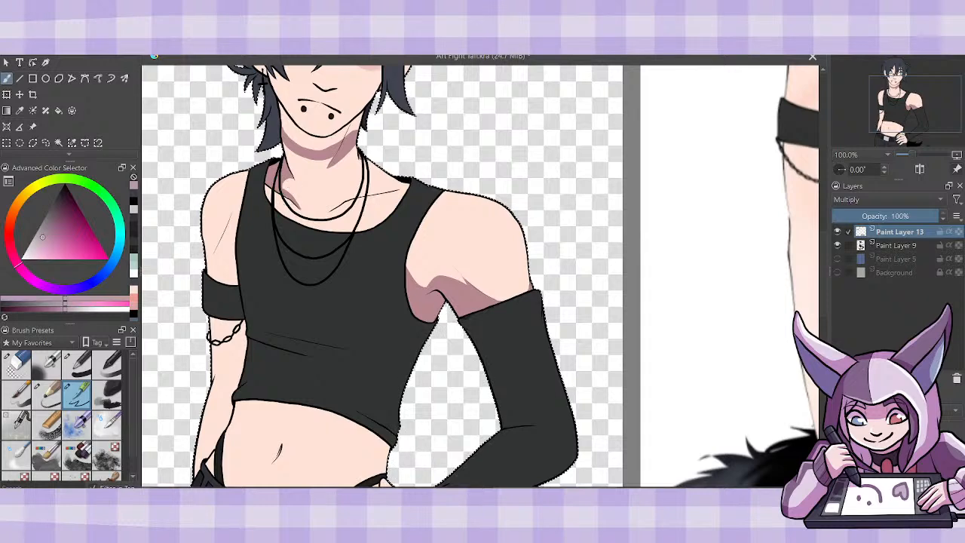
left_click_drag(276, 207, 293, 223)
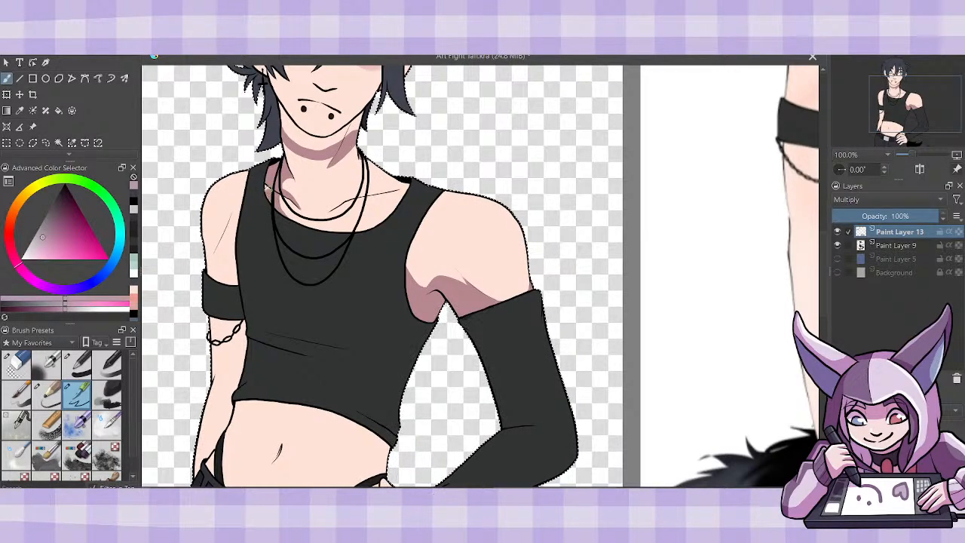
left_click_drag(268, 186, 271, 197)
- Close the outline of the neck shadow and fill the area beneath the chin with the shading colour
mouse_move(287, 140)
left_mouse_down()
mouse_move(329, 156)
mouse_move(331, 147)
left_mouse_up()
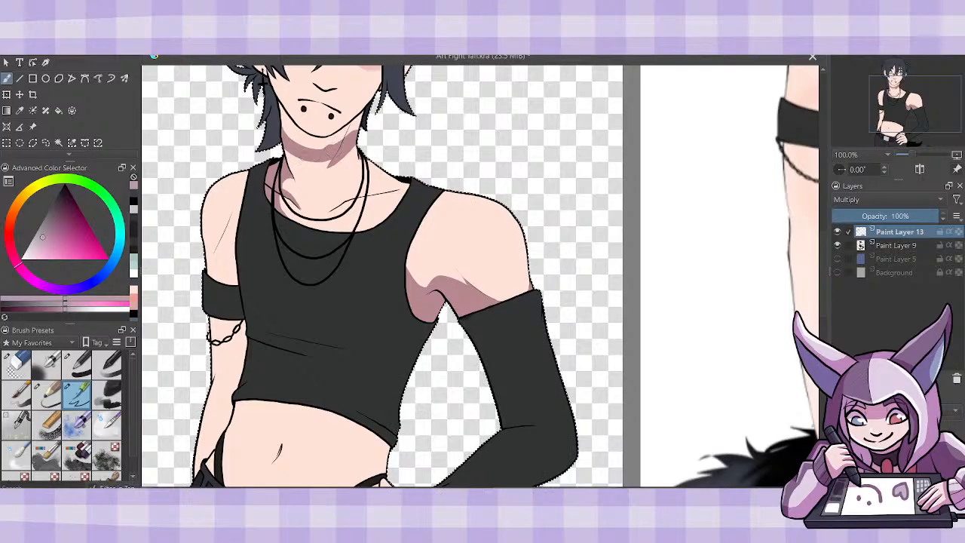
key("f")
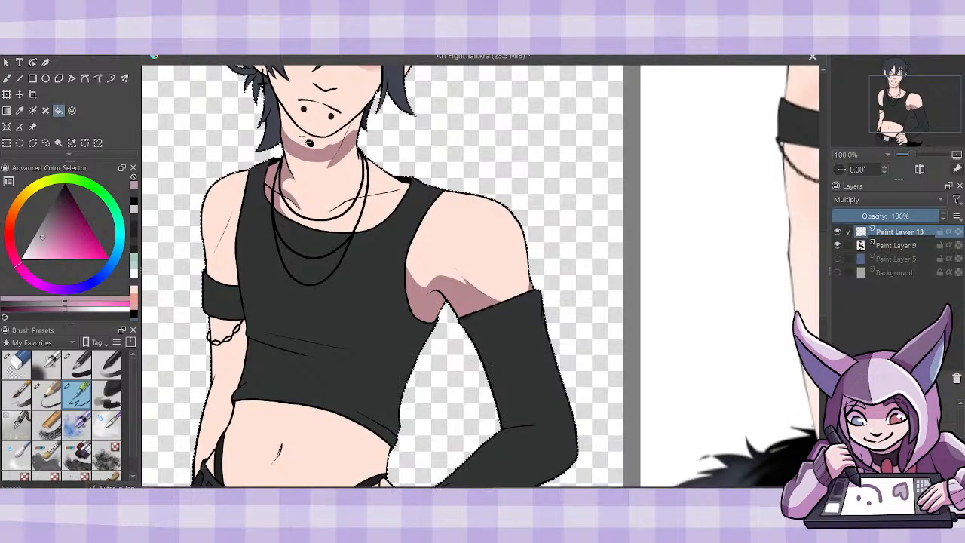
left_click(309, 144)
left_click(7, 78)
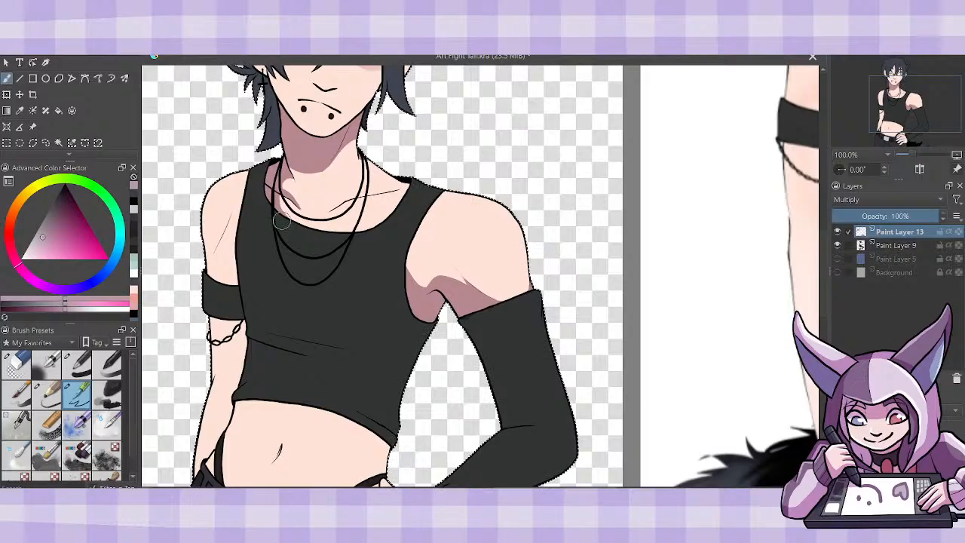
- Shade the shoulder strap on the armband side and fill that upper arm and forearm with the shading colour
mouse_move(265, 197)
left_mouse_down()
mouse_move(250, 179)
mouse_move(250, 187)
mouse_move(273, 156)
left_mouse_up()
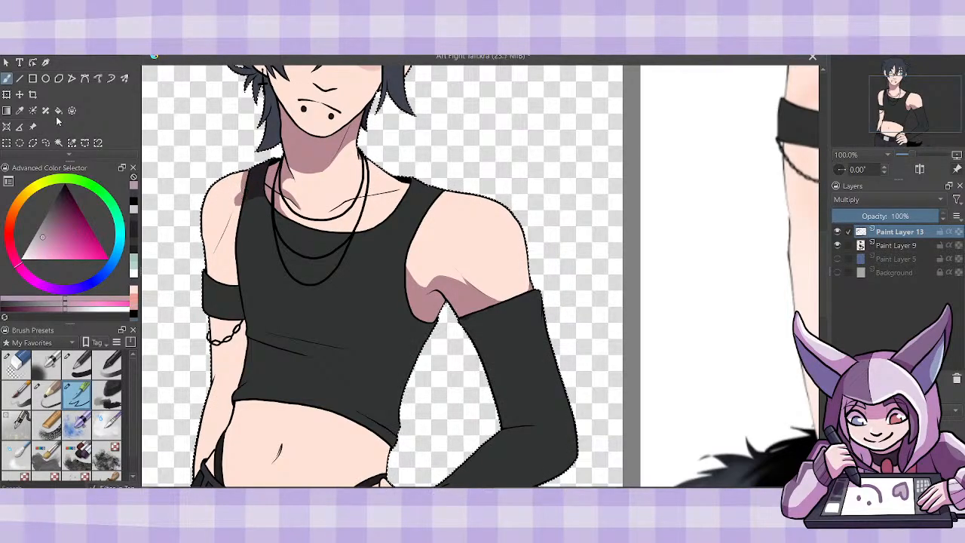
key("f")
left_click(238, 374)
left_click(239, 233)
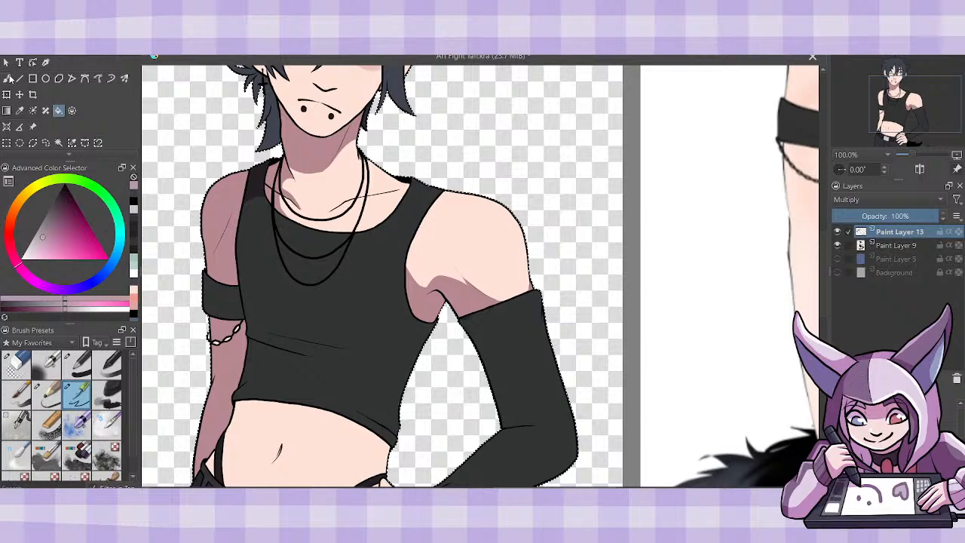
key("b")
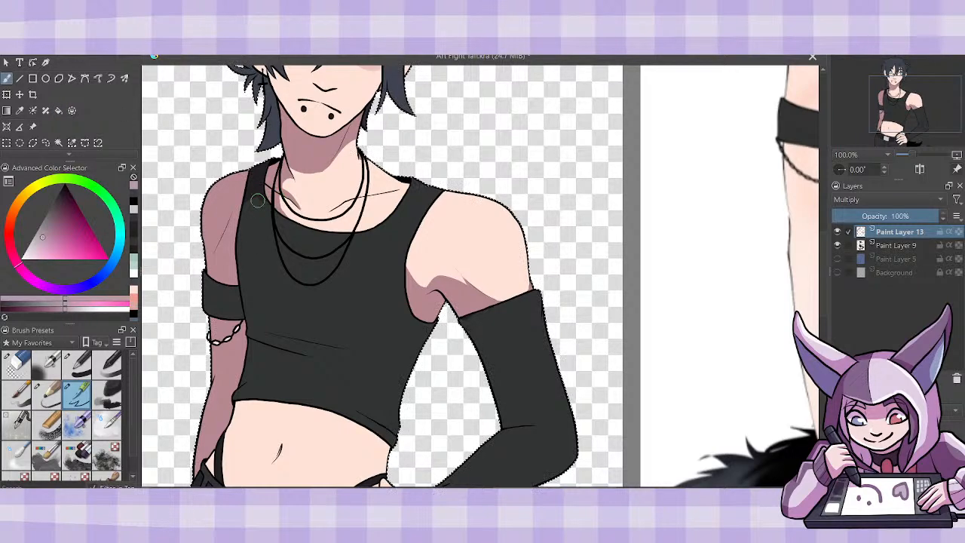
- Shade the armband and the adjoining side of the black top, curving the shadow beneath the chest
left_click_drag(258, 200, 233, 336)
mouse_move(219, 285)
left_mouse_down()
mouse_move(222, 318)
mouse_move(207, 272)
mouse_move(224, 306)
mouse_move(230, 293)
left_mouse_up()
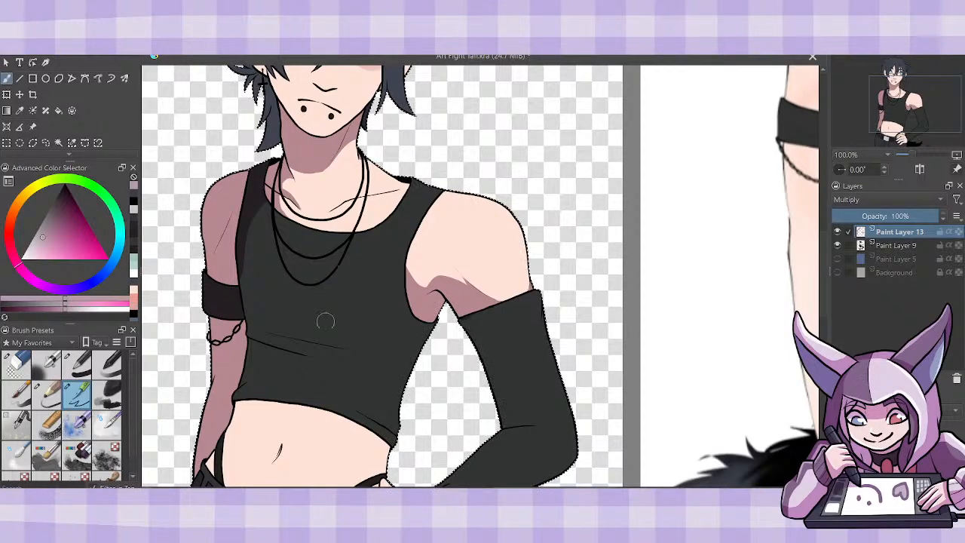
mouse_move(346, 348)
left_mouse_down()
mouse_move(300, 331)
mouse_move(249, 272)
mouse_move(256, 193)
left_mouse_up()
mouse_move(317, 343)
left_mouse_down()
mouse_move(253, 321)
mouse_move(265, 326)
mouse_move(248, 285)
left_mouse_up()
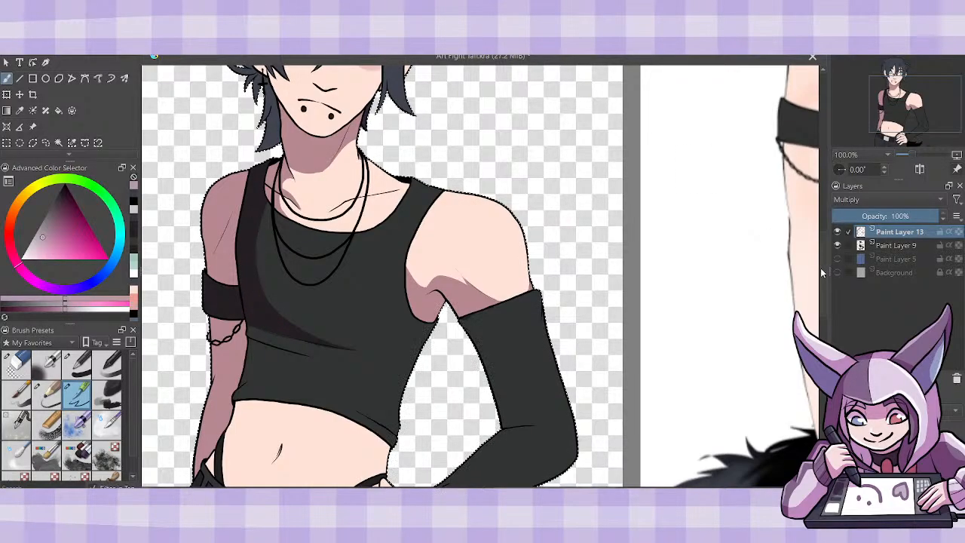
- Shade the top's folds and waist on the armband side, and add a small shadow on the skin below the hem
scroll(452, 264, "down", 3)
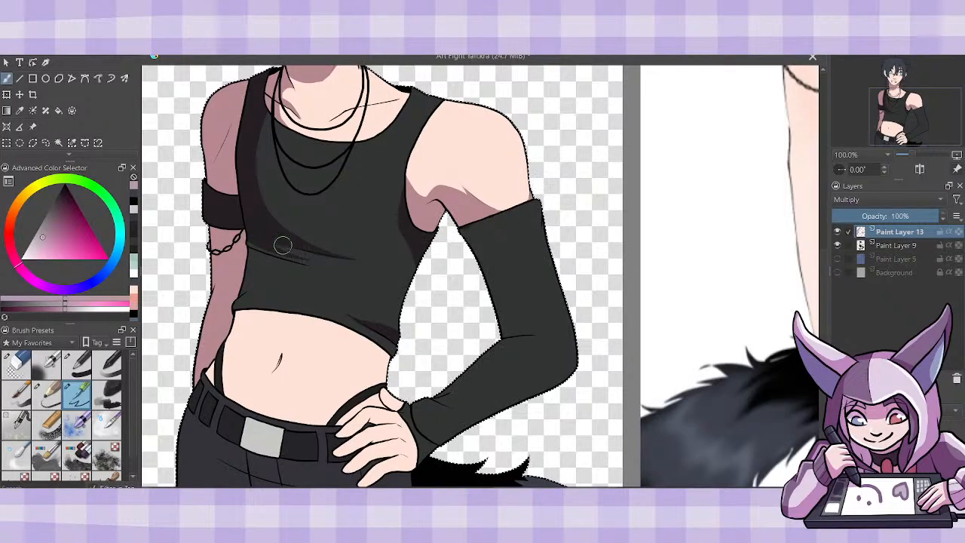
mouse_move(283, 245)
left_mouse_down()
mouse_move(303, 258)
mouse_move(275, 240)
mouse_move(283, 260)
mouse_move(248, 241)
mouse_move(303, 266)
mouse_move(269, 259)
mouse_move(239, 297)
left_mouse_up()
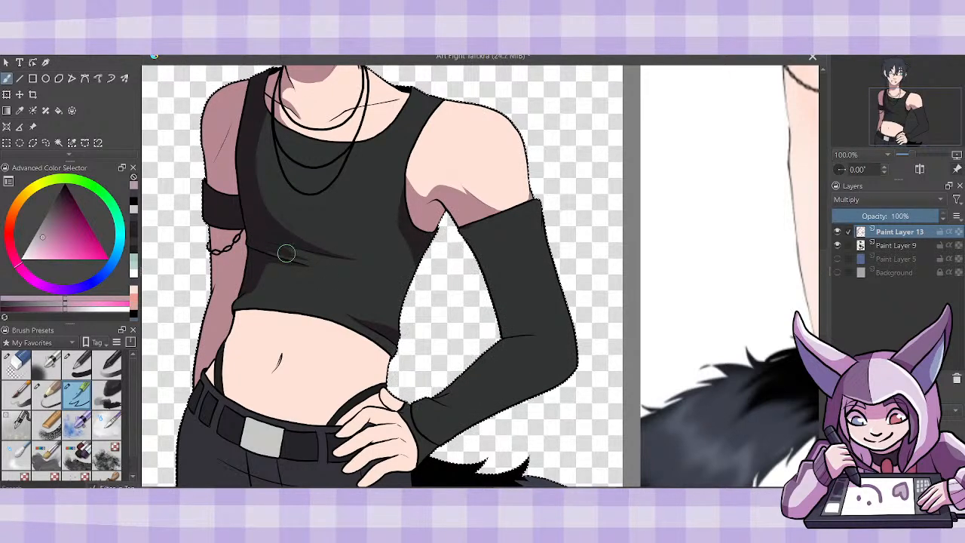
mouse_move(277, 256)
left_mouse_down()
mouse_move(307, 259)
mouse_move(293, 233)
mouse_move(260, 282)
mouse_move(261, 268)
mouse_move(254, 306)
left_mouse_up()
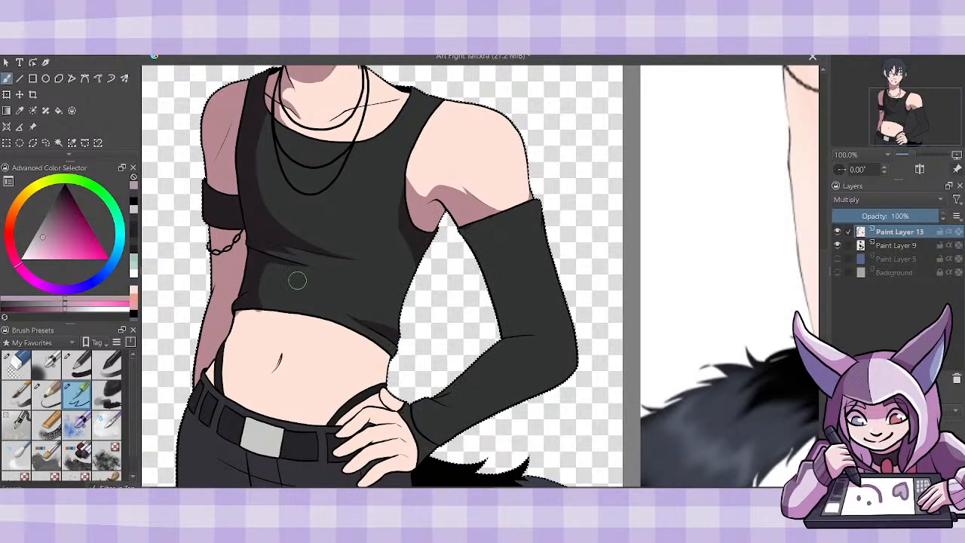
left_click_drag(258, 303, 262, 310)
left_click_drag(248, 312, 278, 313)
- Examine the shading on the whole figure from a wider view
key("ctrl+minus")
key("ctrl+minus")
key("ctrl+plus")
key("ctrl+plus")
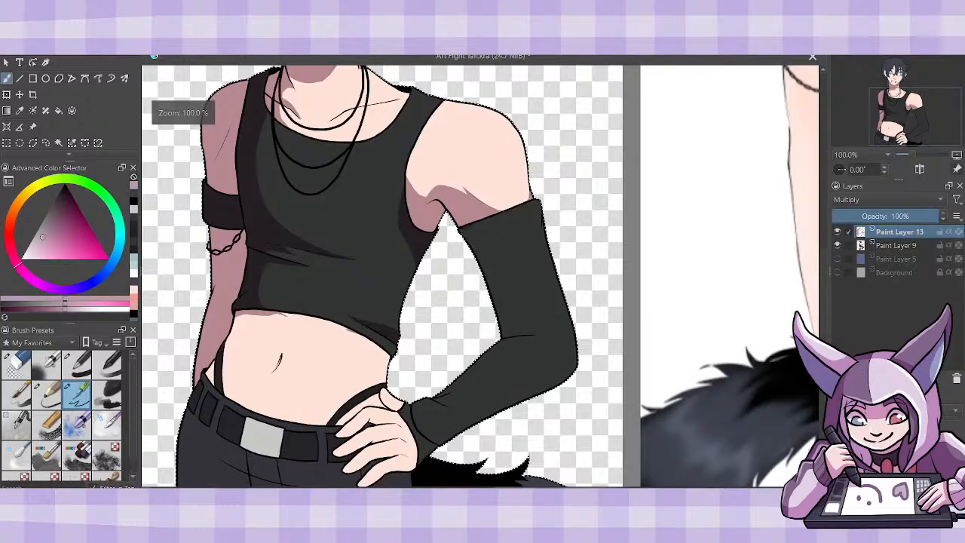
key("ctrl+minus")
key("ctrl+minus")
key("ctrl+plus")
key("ctrl+plus")
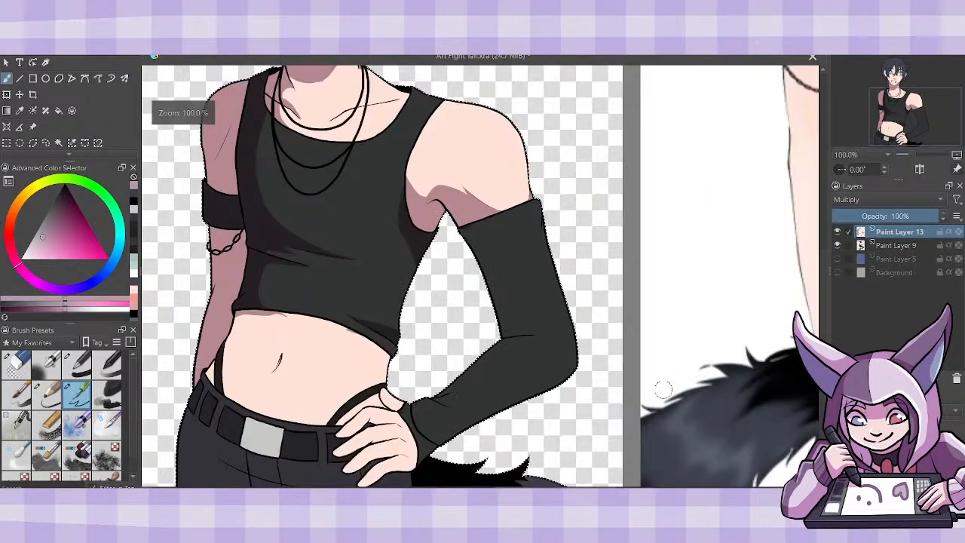
- Shade the belly along the top's hem, and clear the shading from the outer edge of the armband-side forearm and shoulder
left_click_drag(822, 299, 823, 318)
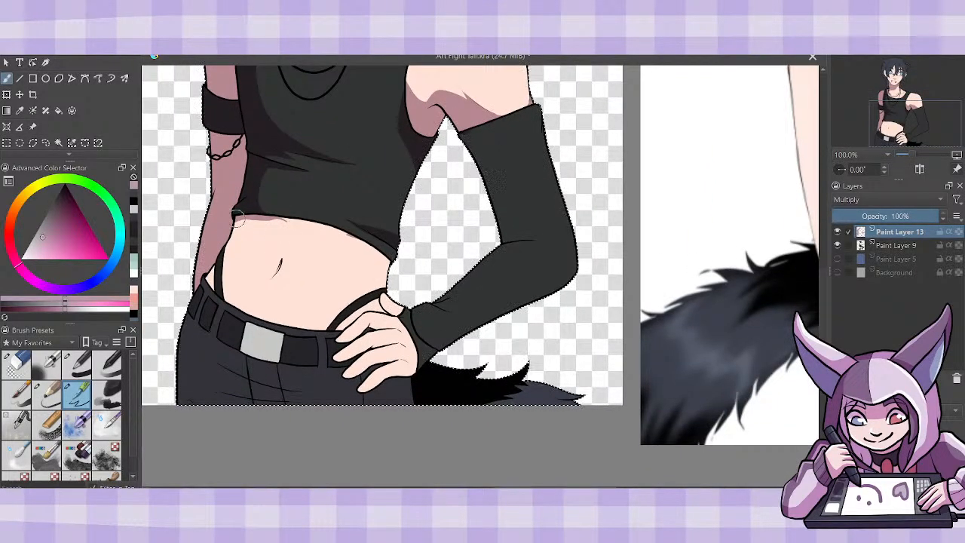
mouse_move(237, 216)
left_mouse_down()
mouse_move(282, 219)
mouse_move(394, 277)
mouse_move(335, 228)
mouse_move(384, 260)
mouse_move(377, 232)
left_mouse_up()
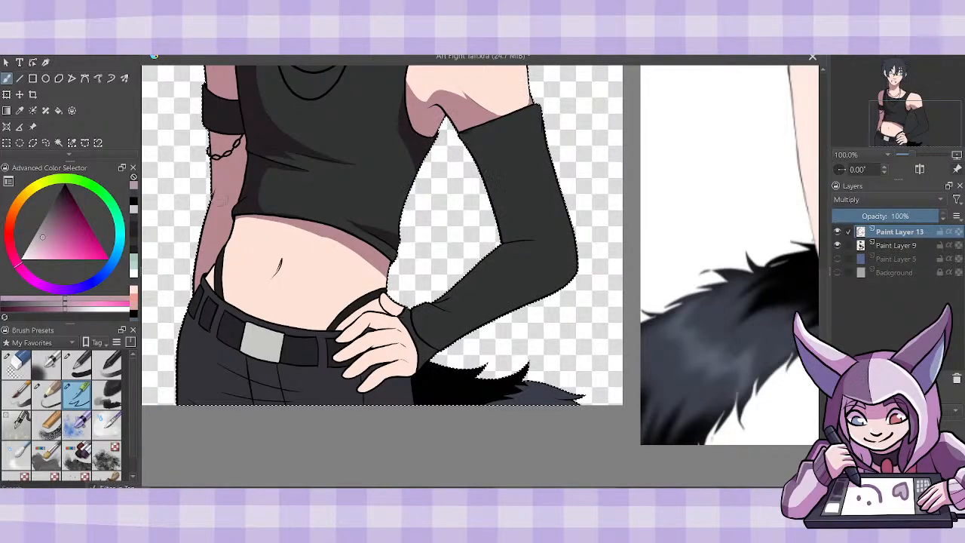
left_click_drag(214, 196, 198, 263)
left_click_drag(204, 229, 213, 136)
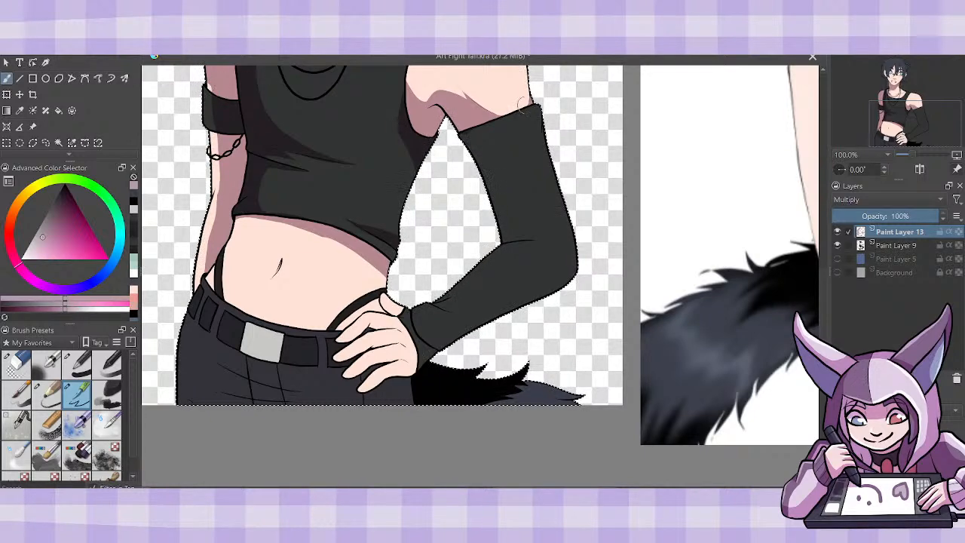
scroll(522, 106, "up", 3)
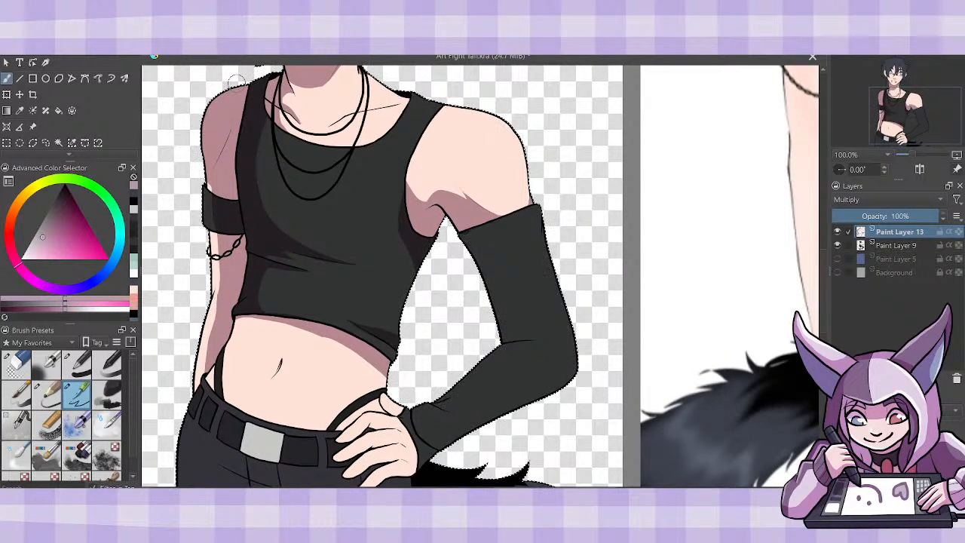
mouse_move(232, 86)
left_mouse_down()
mouse_move(209, 125)
mouse_move(205, 168)
left_mouse_up()
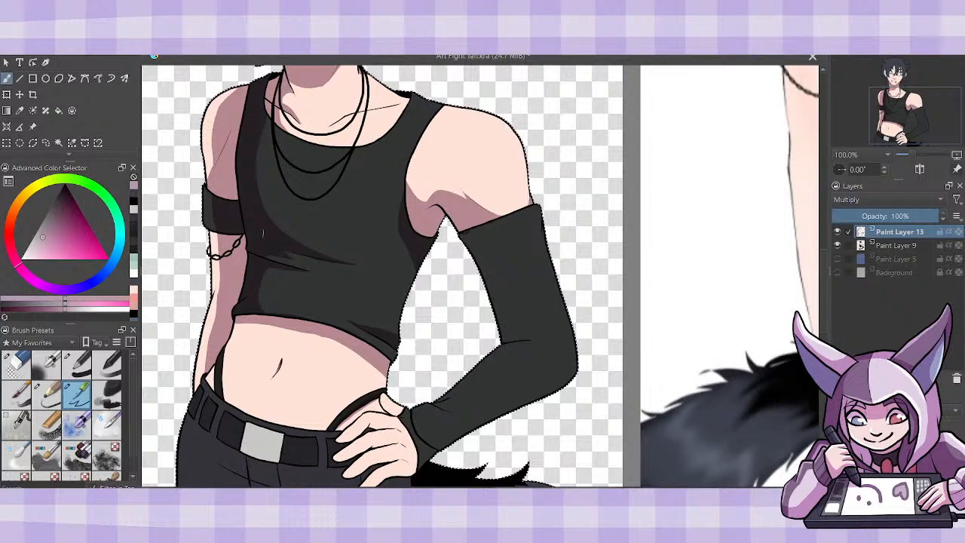
- Fill the small skin area beside the waist strap at the hip with the shading colour and touch up its edge
left_click(59, 112)
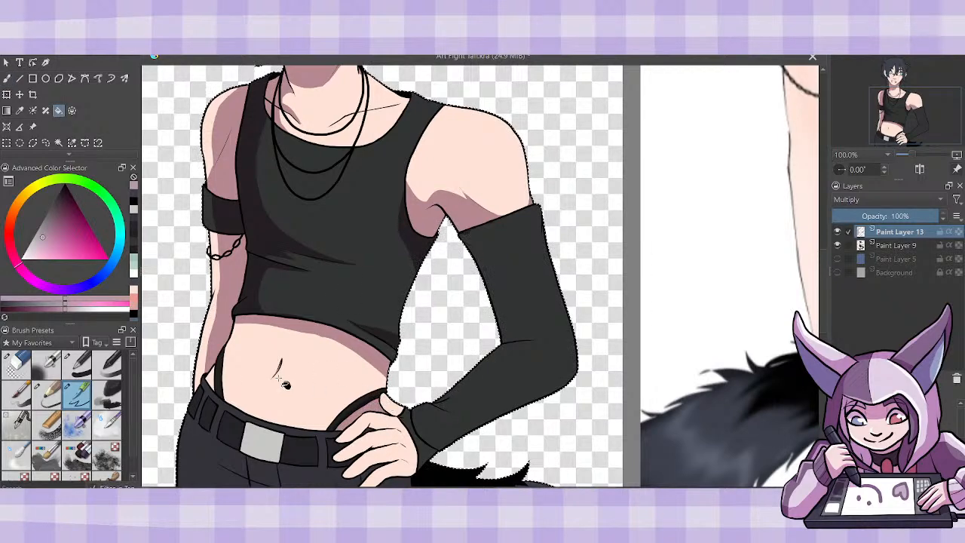
left_click(216, 385)
key("b")
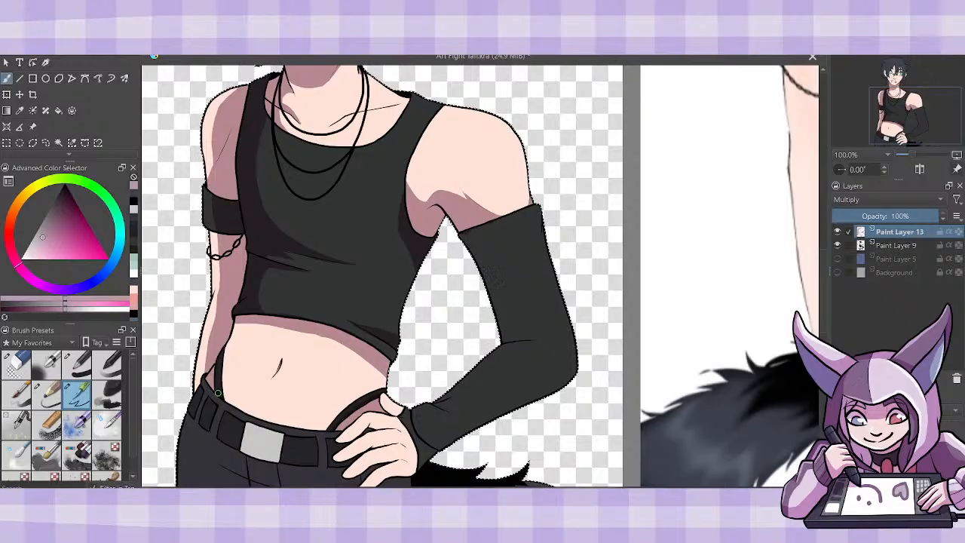
mouse_move(219, 395)
left_mouse_down()
mouse_move(219, 355)
mouse_move(246, 392)
mouse_move(312, 414)
mouse_move(225, 387)
mouse_move(221, 372)
mouse_move(228, 397)
left_mouse_up()
- Hide Paint Layer 9 to inspect the Multiply shading on its own, and show the layer again
scroll(435, 348, "down", 3)
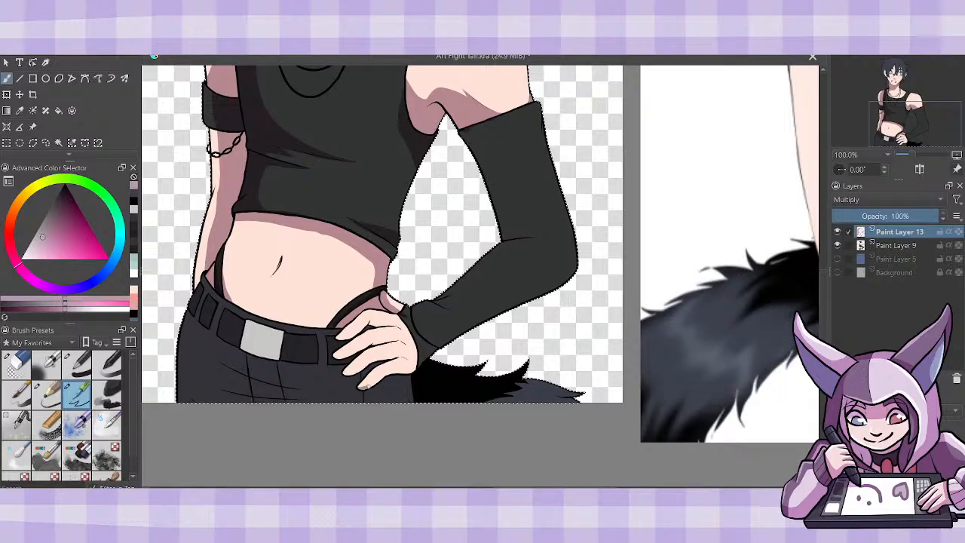
left_click(837, 245)
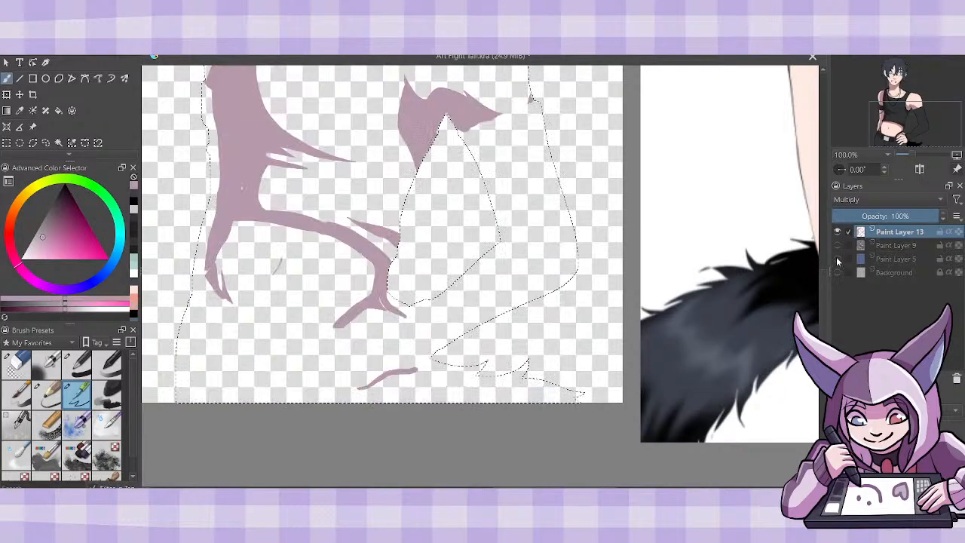
left_click(837, 245)
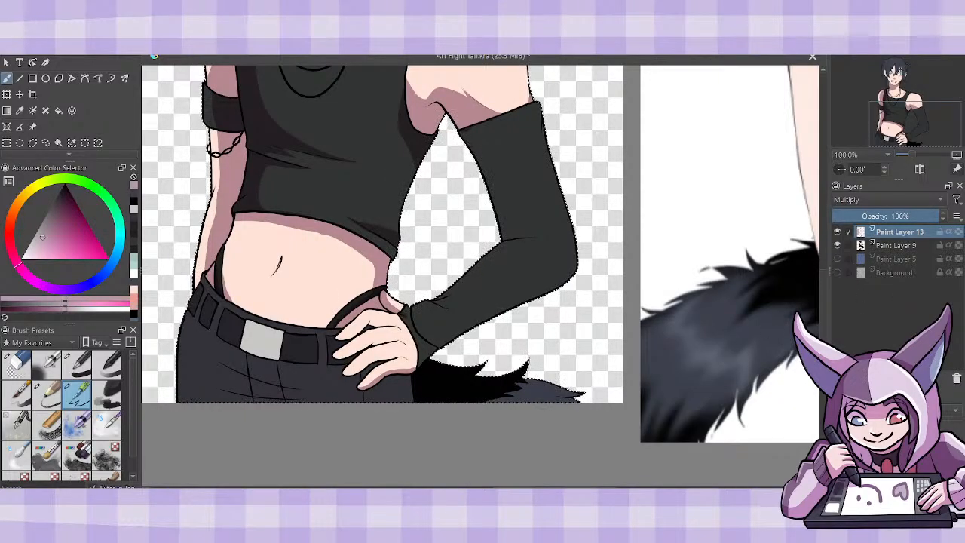
left_click_drag(827, 303, 806, 312)
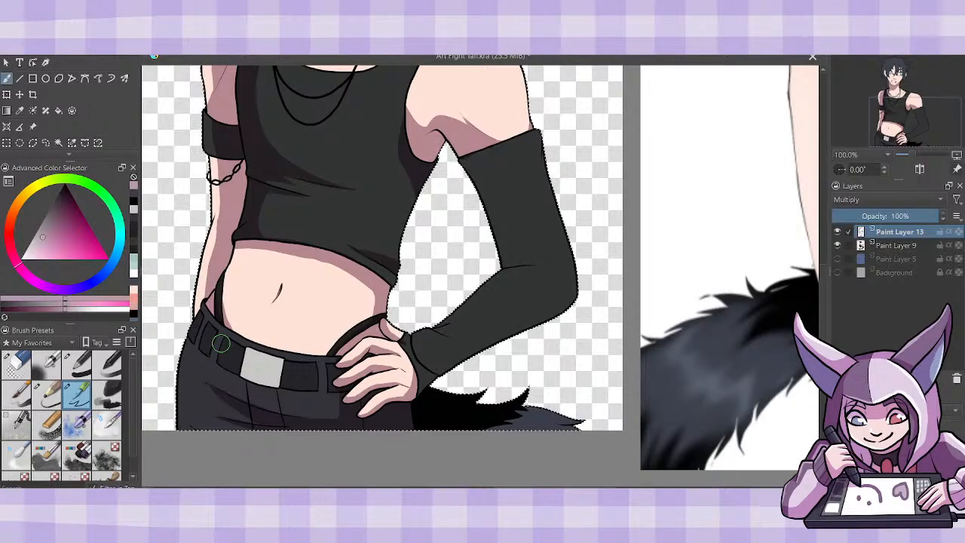
- Compare the artwork with the Multiply shading layer and Paint Layer 9 hidden, and show both layers again
left_click(836, 231)
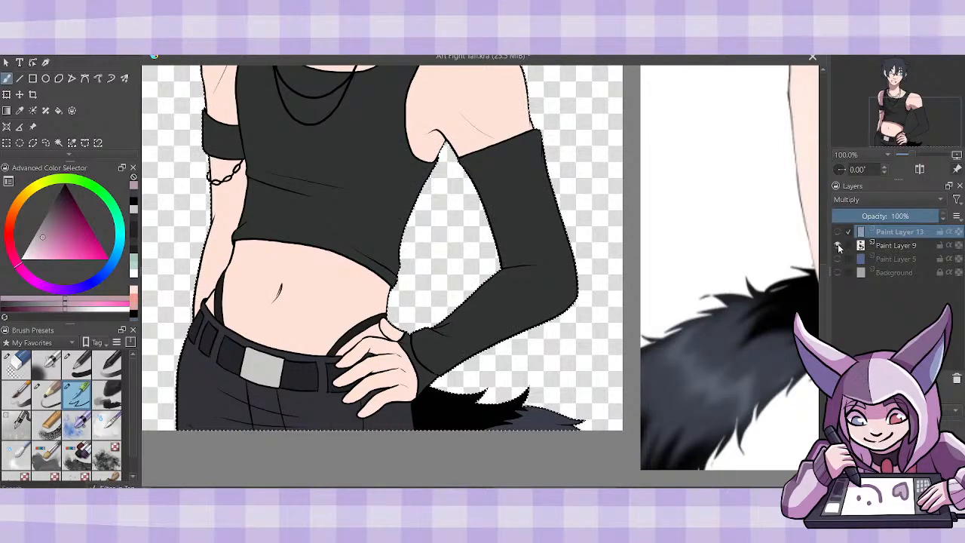
left_click(838, 245)
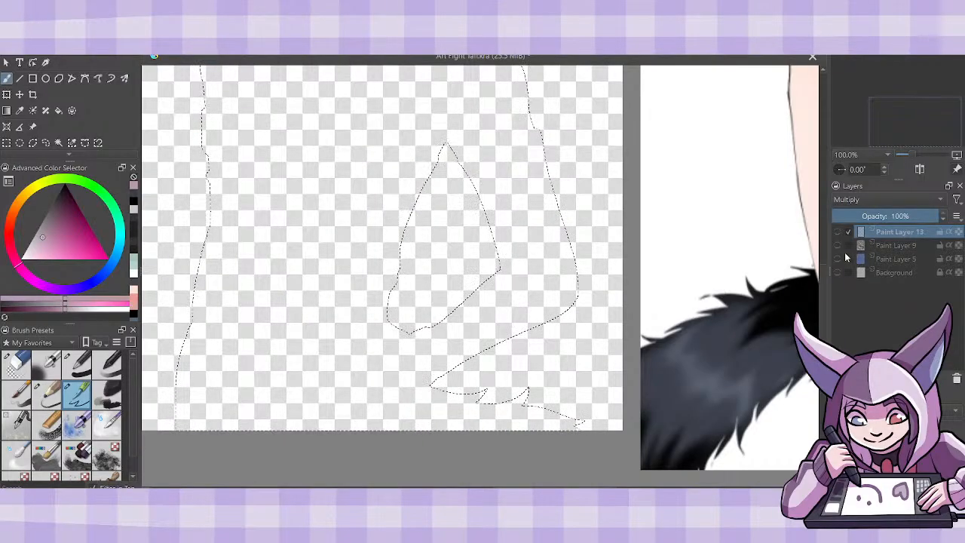
left_click(837, 245)
left_click(837, 232)
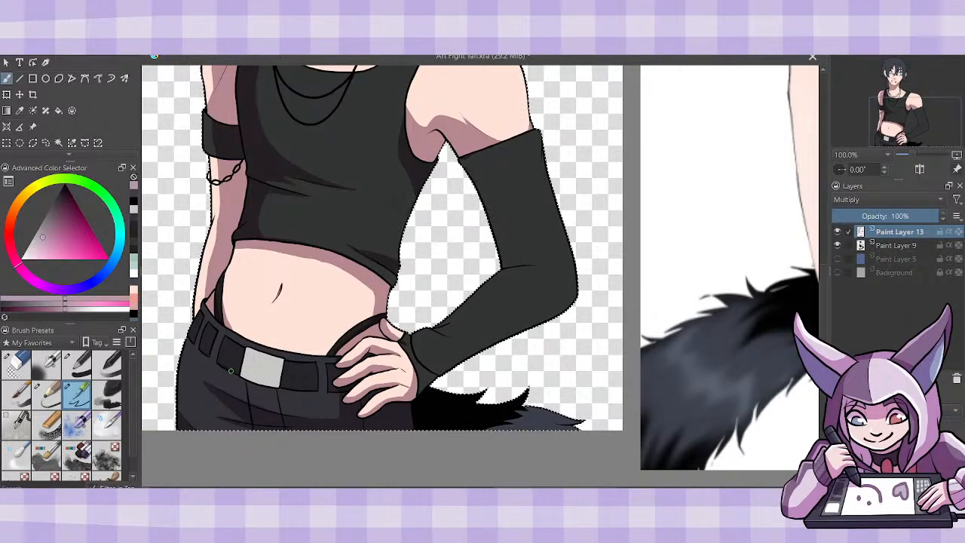
- Shade the belt along its lower edge on both sides of the buckle, and the side of the top below the armpit
left_click_drag(239, 372, 315, 387)
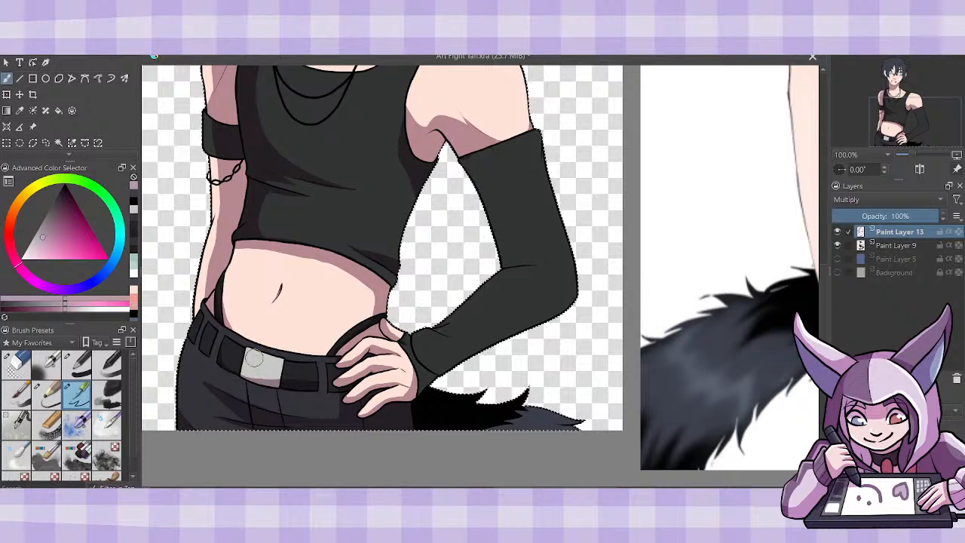
scroll(825, 303, "up", 5)
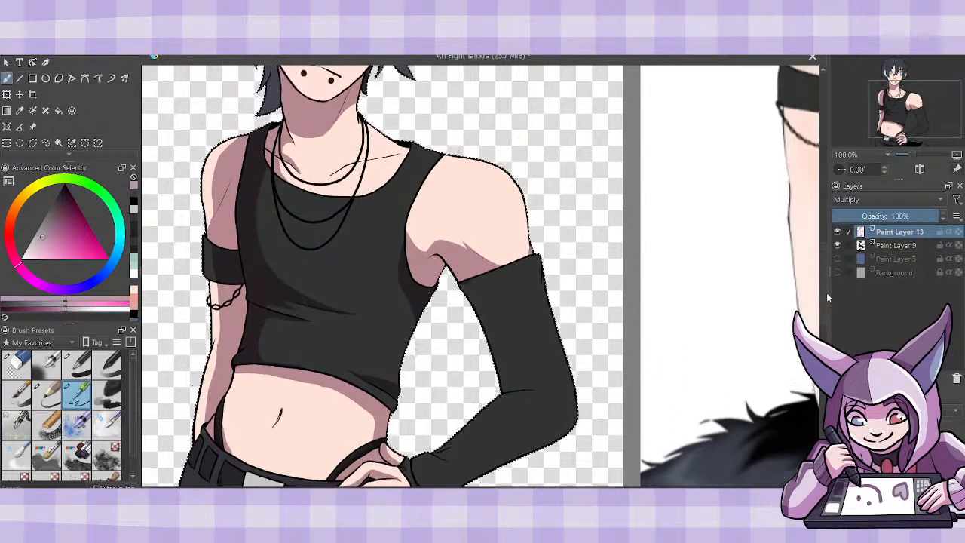
mouse_move(827, 301)
left_mouse_down()
mouse_move(826, 292)
mouse_move(826, 301)
left_mouse_up()
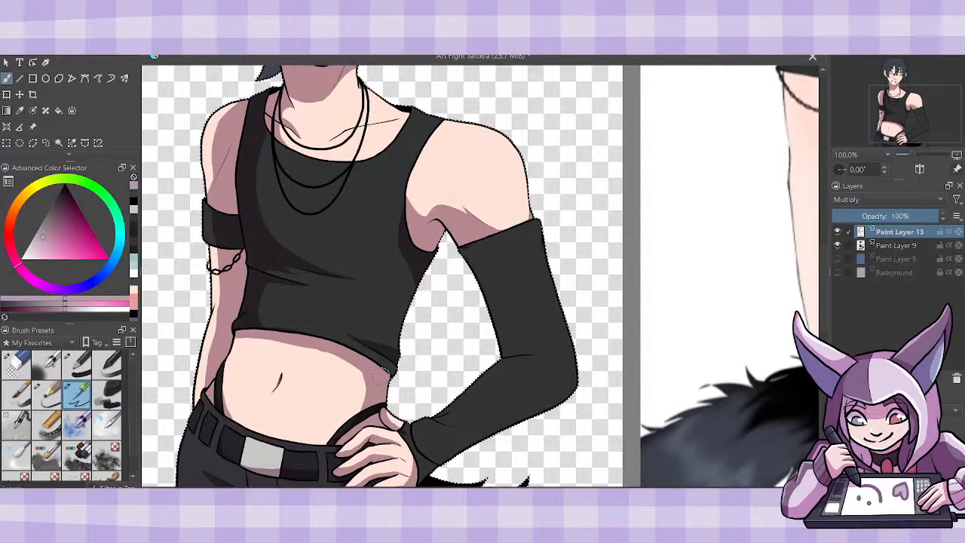
mouse_move(415, 262)
left_mouse_down()
mouse_move(408, 235)
mouse_move(407, 334)
left_mouse_up()
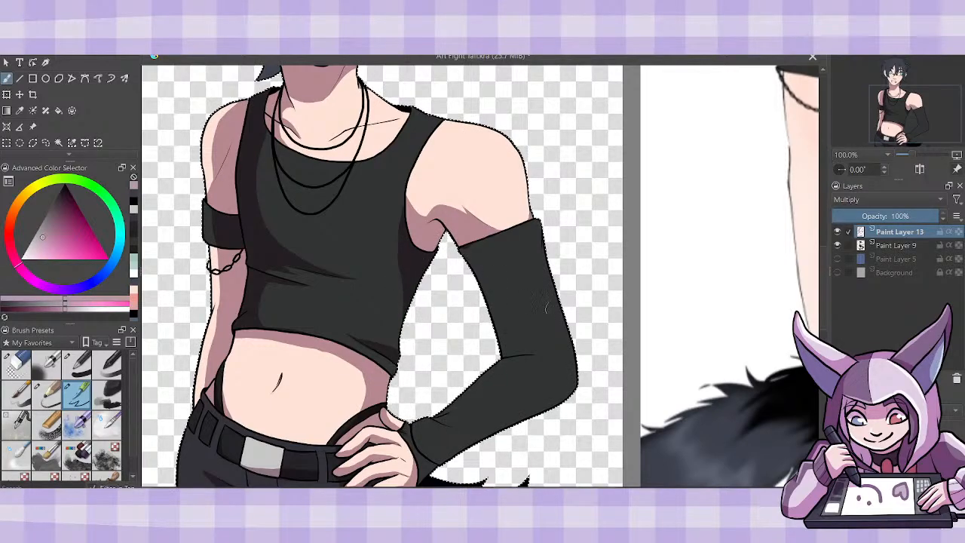
- Shade the arm warmer's inner upper arm, forearm underside and wrist folds, and inspect the shading with Paint Layer 9 temporarily hidden
left_click_drag(824, 319, 824, 341)
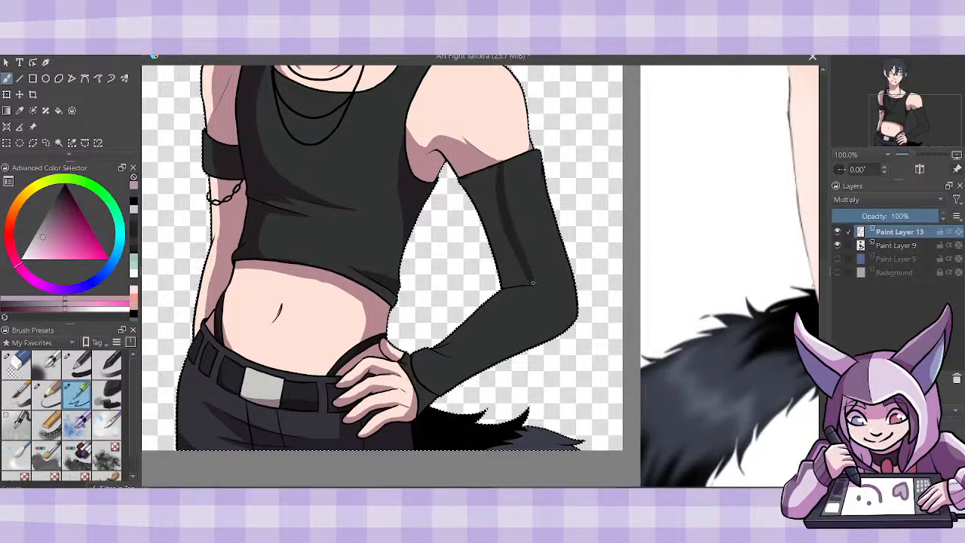
mouse_move(503, 284)
left_mouse_down()
mouse_move(530, 283)
mouse_move(514, 263)
mouse_move(490, 171)
left_mouse_up()
left_click_drag(482, 219, 465, 188)
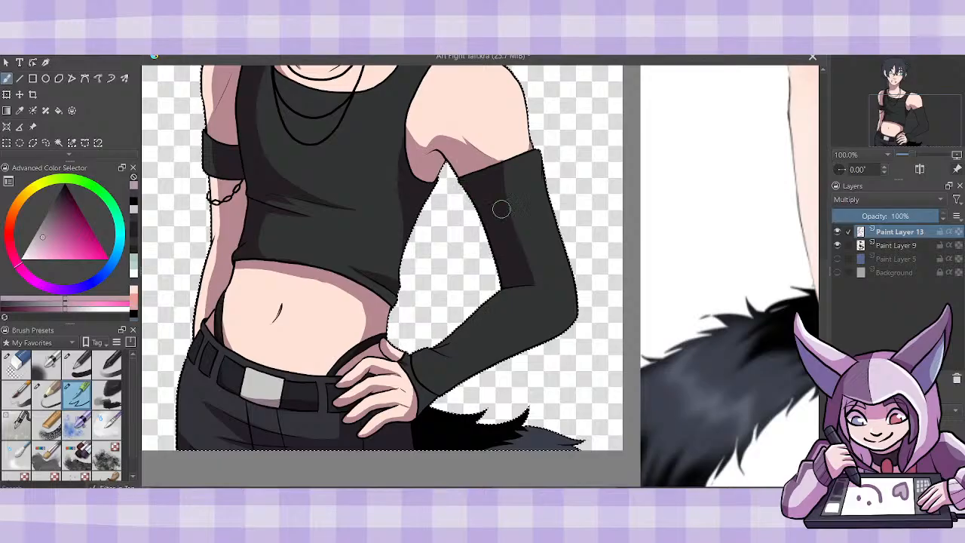
left_click_drag(575, 308, 428, 390)
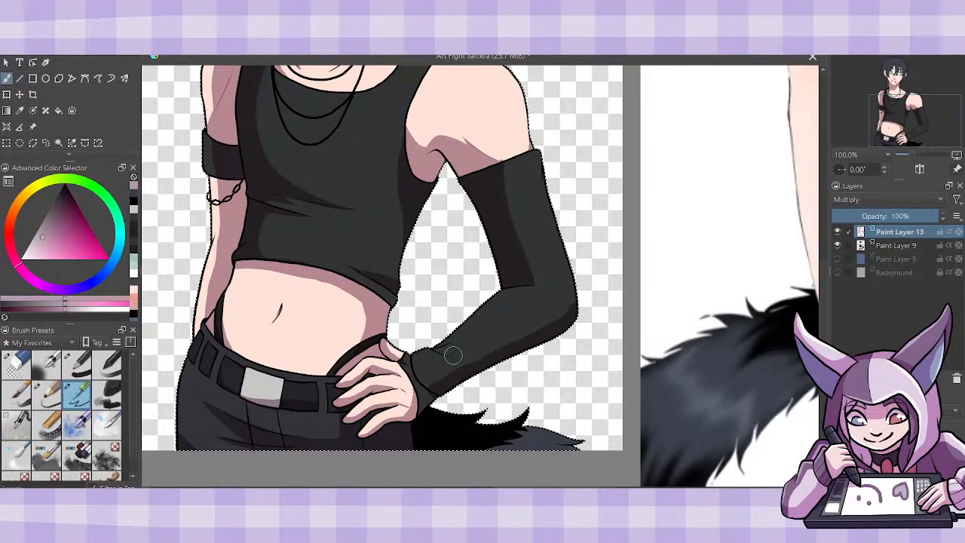
left_click_drag(456, 357, 443, 352)
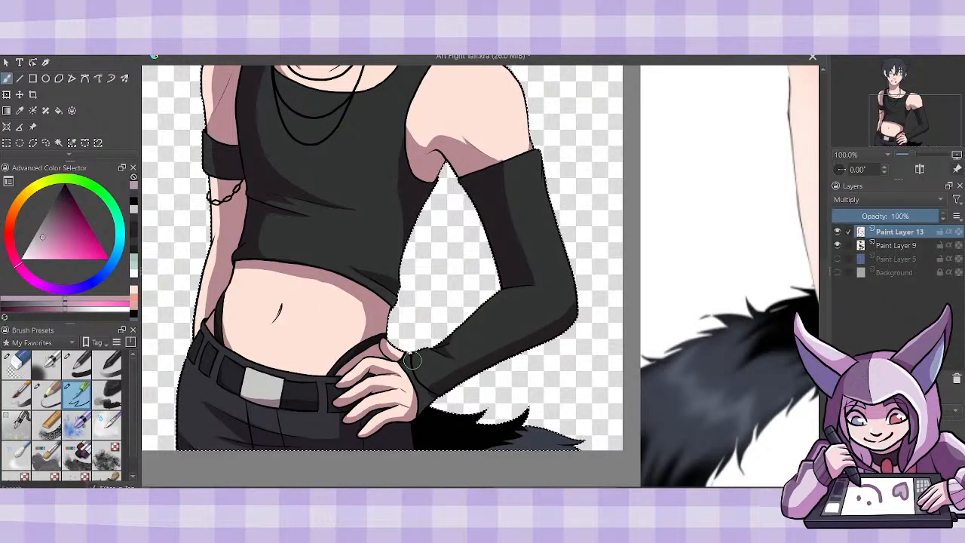
left_click_drag(413, 360, 431, 396)
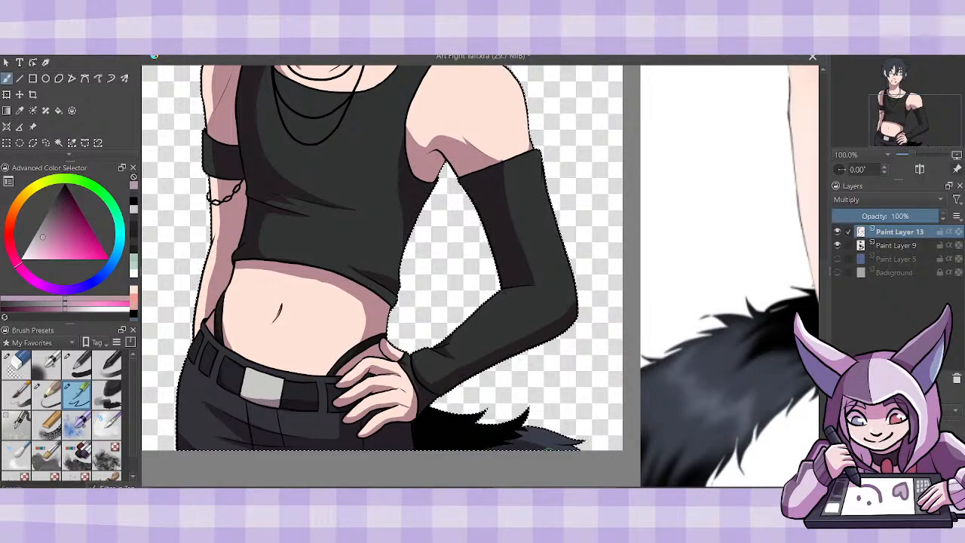
left_click(836, 245)
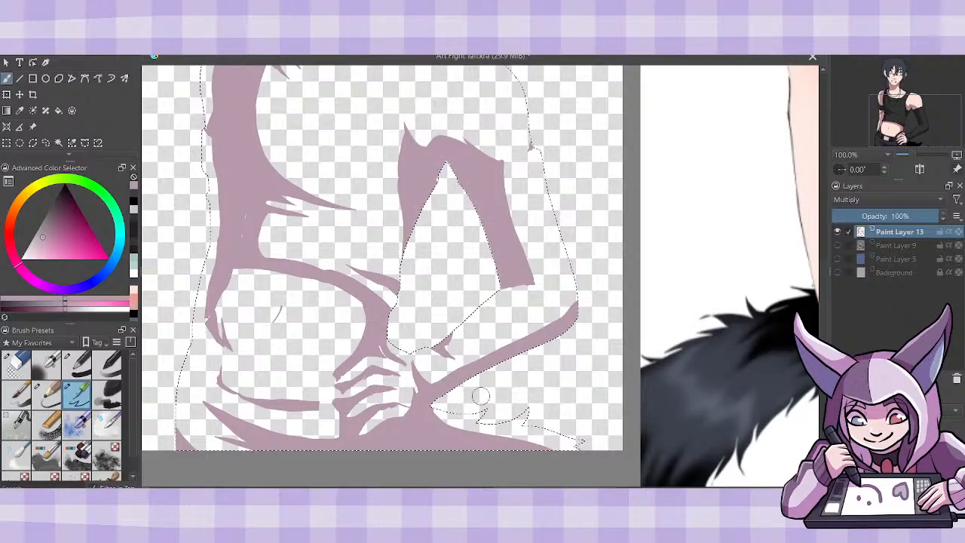
left_click(836, 245)
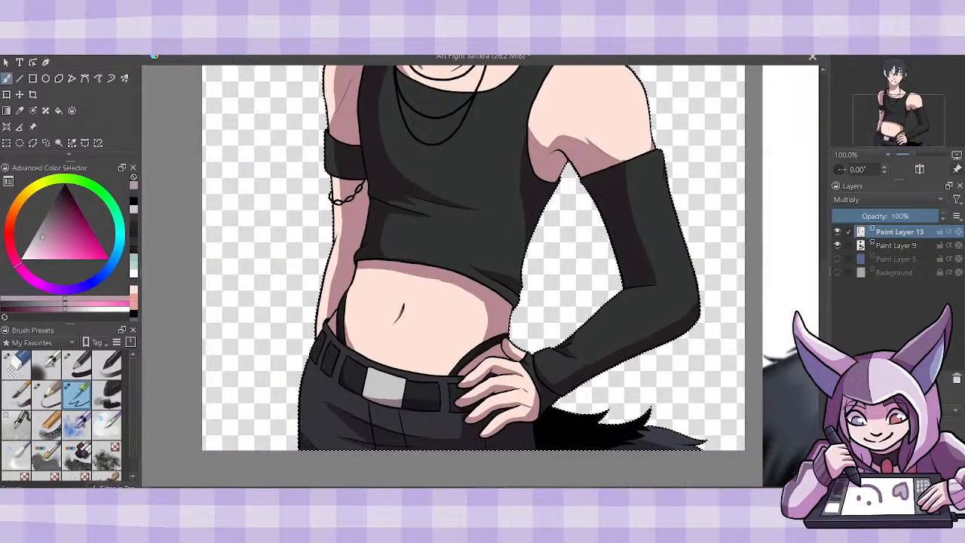
- Shade the ear behind the long side strand and the upper part of both eyes, covering the whites and irises
left_click_drag(826, 269, 827, 203)
key("ctrl+plus")
key("ctrl+plus")
key("ctrl+plus")
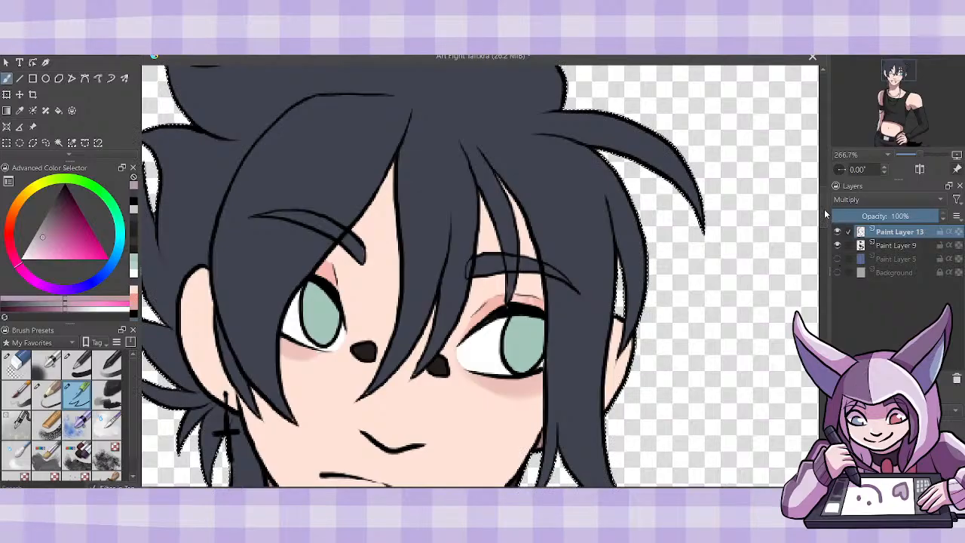
left_click_drag(824, 209, 824, 217)
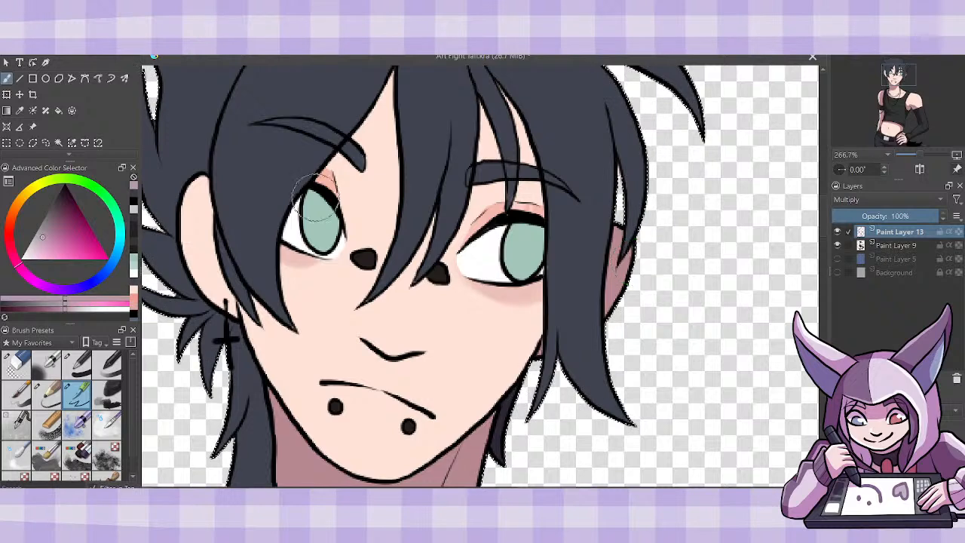
mouse_move(338, 228)
left_mouse_down()
mouse_move(304, 207)
mouse_move(311, 193)
mouse_move(323, 198)
left_mouse_up()
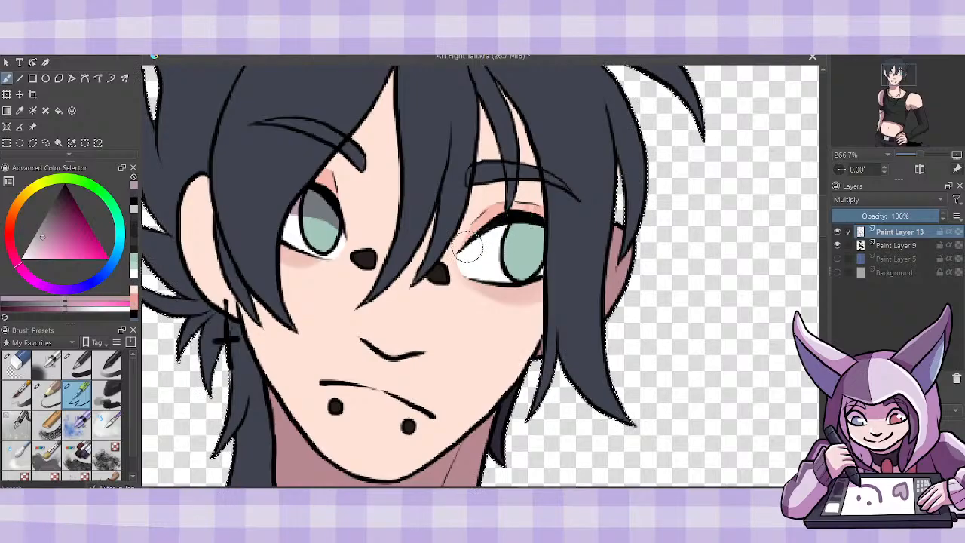
mouse_move(467, 249)
left_mouse_down()
mouse_move(532, 236)
mouse_move(538, 245)
left_mouse_up()
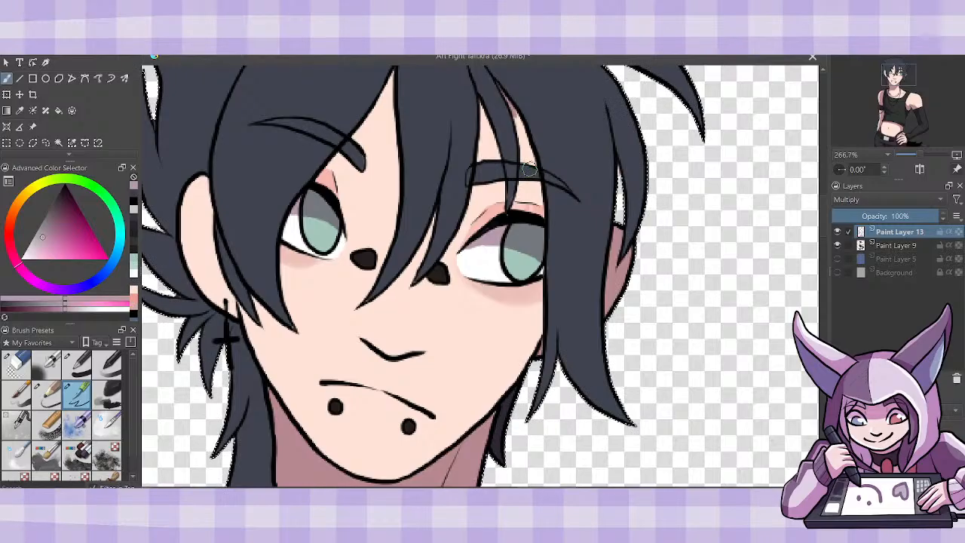
- Paint the hair's cast shadows on the forehead between the strands, around the smaller eye and along the cheek
mouse_move(520, 165)
left_mouse_down()
mouse_move(539, 217)
mouse_move(515, 119)
mouse_move(533, 150)
mouse_move(505, 200)
mouse_move(481, 114)
mouse_move(500, 216)
mouse_move(489, 137)
left_mouse_up()
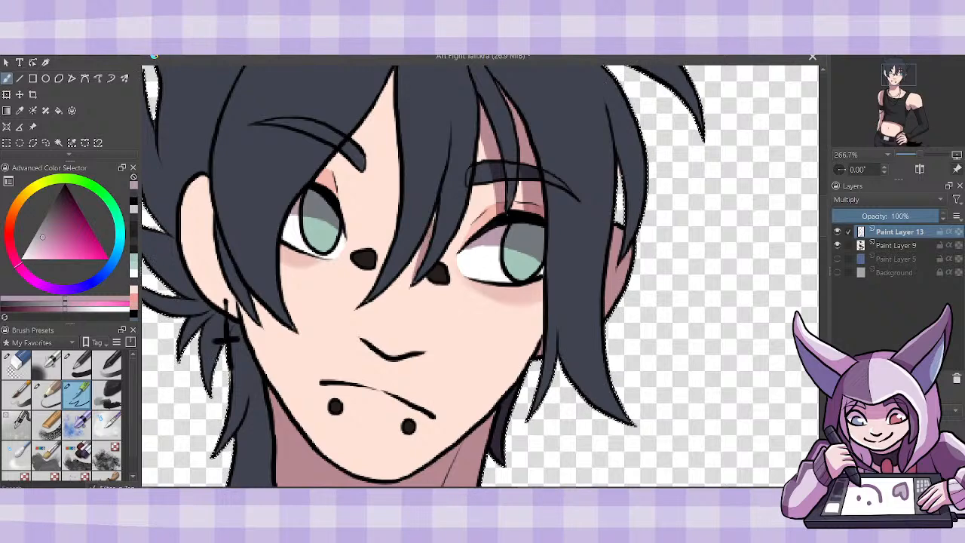
mouse_move(383, 92)
left_mouse_down()
mouse_move(381, 185)
mouse_move(363, 293)
mouse_move(393, 224)
mouse_move(396, 153)
mouse_move(400, 186)
mouse_move(395, 69)
mouse_move(387, 154)
left_mouse_up()
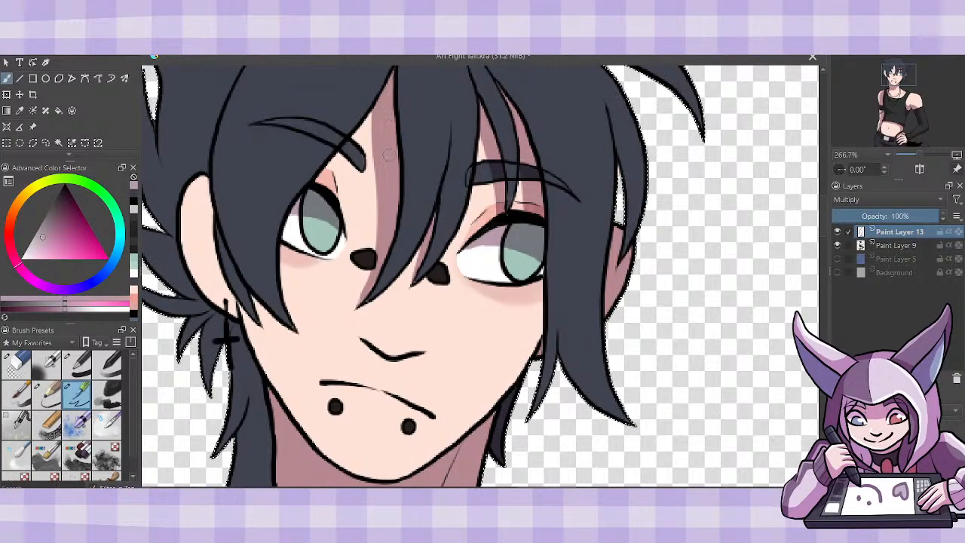
mouse_move(315, 186)
left_mouse_down()
mouse_move(373, 125)
mouse_move(347, 144)
mouse_move(336, 193)
left_mouse_up()
mouse_move(297, 329)
left_mouse_down()
mouse_move(285, 254)
mouse_move(286, 292)
left_mouse_up()
left_click_drag(285, 259, 291, 214)
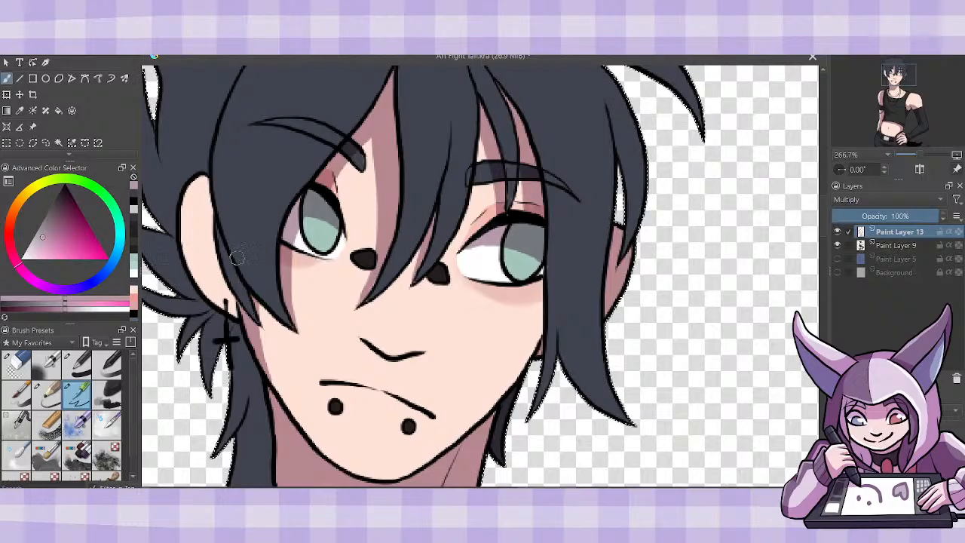
- Fill the ear above the cross earring with the shading colour and return to the brush
left_click(60, 113)
left_click(199, 232)
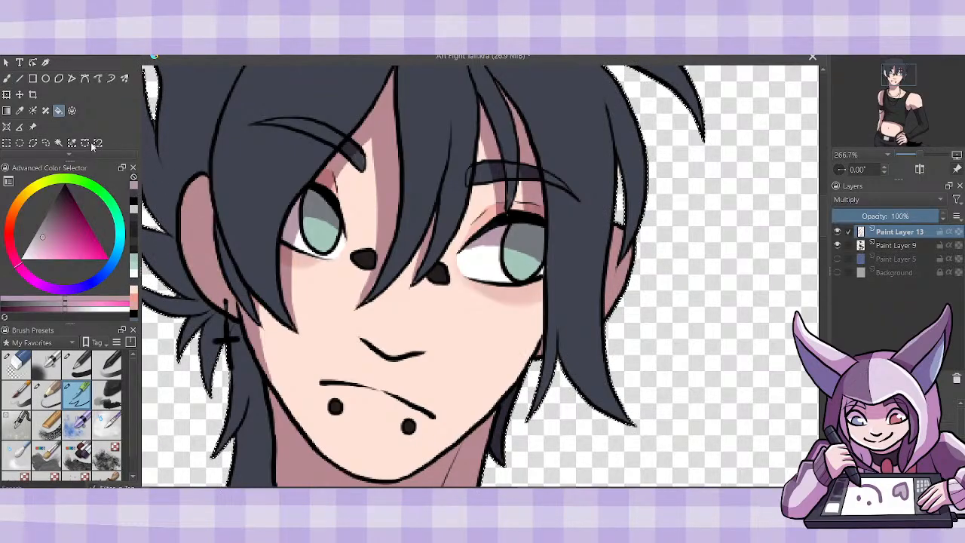
left_click(7, 78)
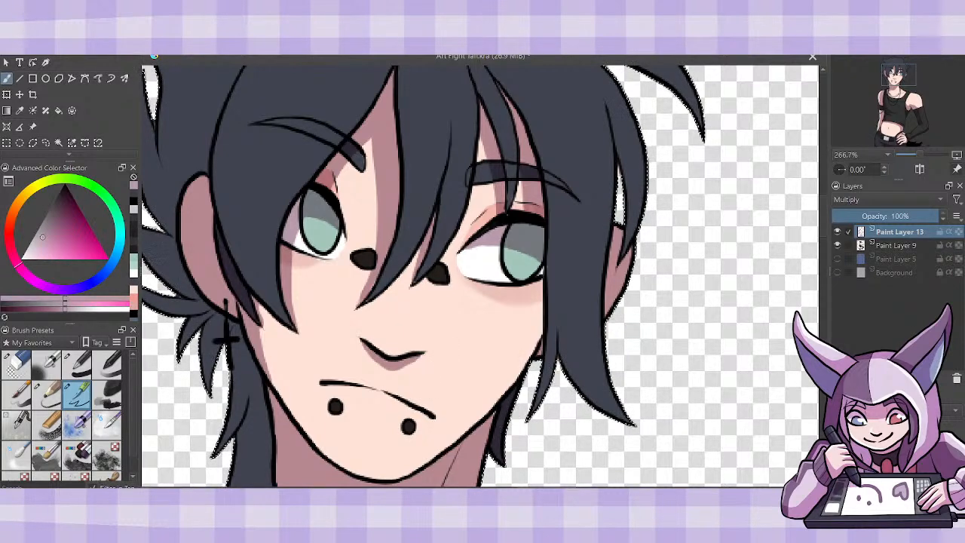
- Shade the hair strands framing the face, including the central fringe, the long side lock and the fringe's lower edge over the brow
key("ctrl+minus")
key("ctrl+minus")
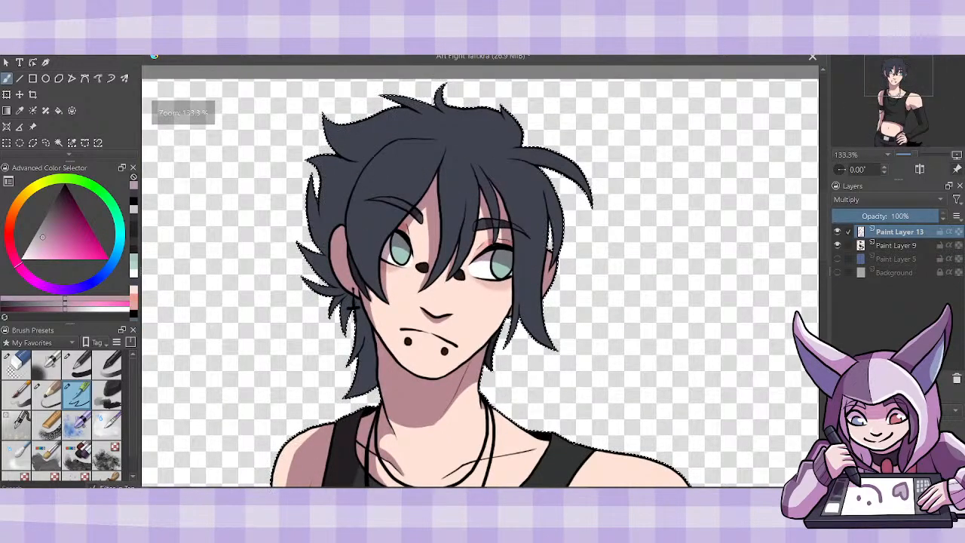
key("ctrl+plus")
left_click_drag(429, 77, 422, 238)
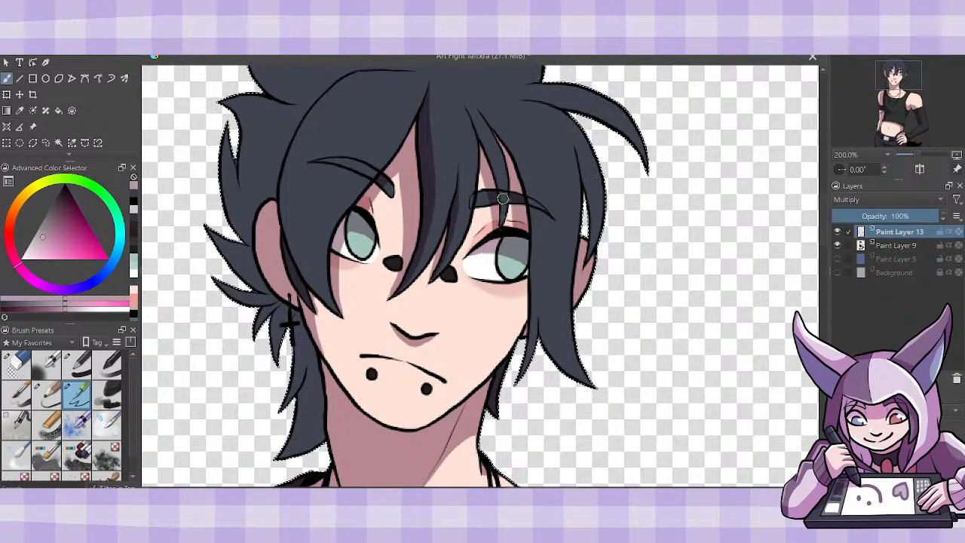
left_click_drag(480, 137, 505, 226)
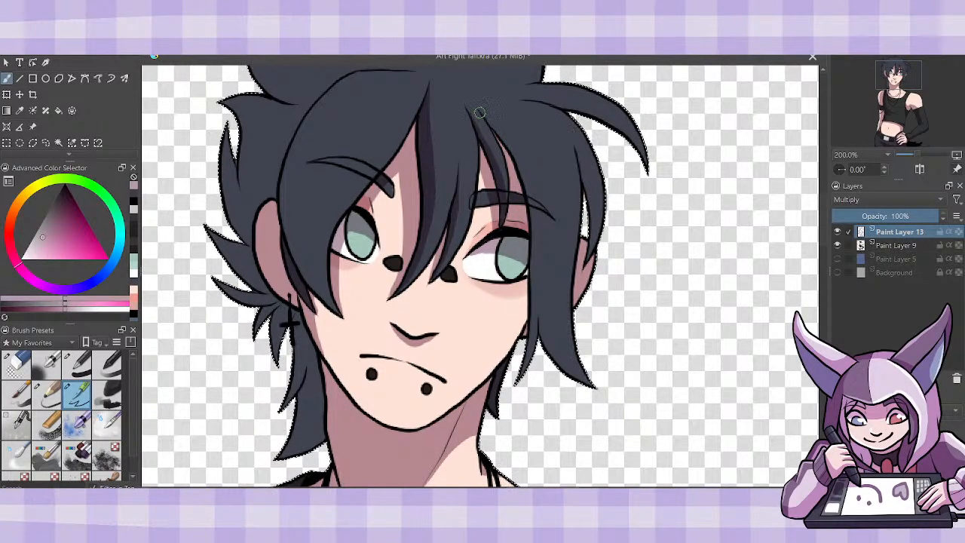
mouse_move(483, 116)
left_mouse_down()
mouse_move(523, 168)
mouse_move(547, 249)
mouse_move(551, 319)
mouse_move(597, 388)
left_mouse_up()
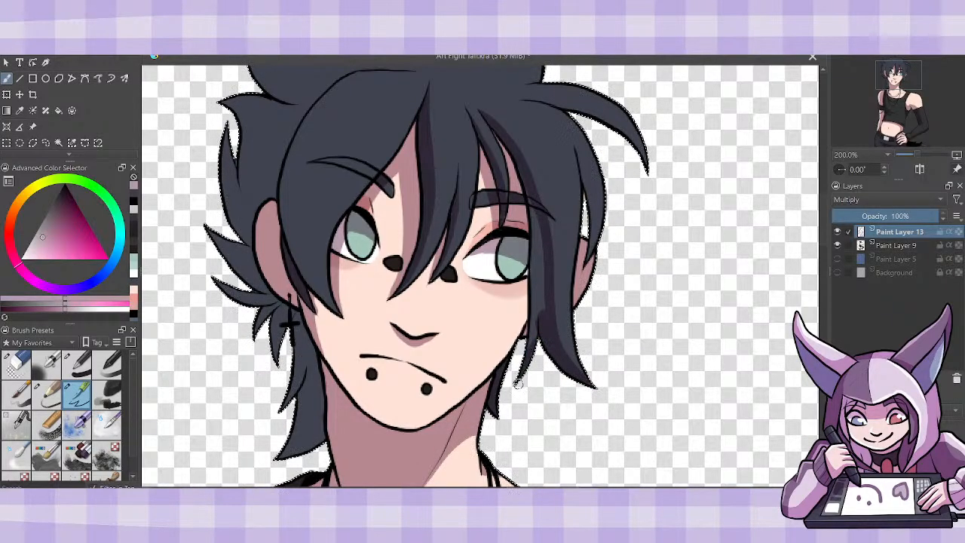
left_click_drag(536, 271, 533, 212)
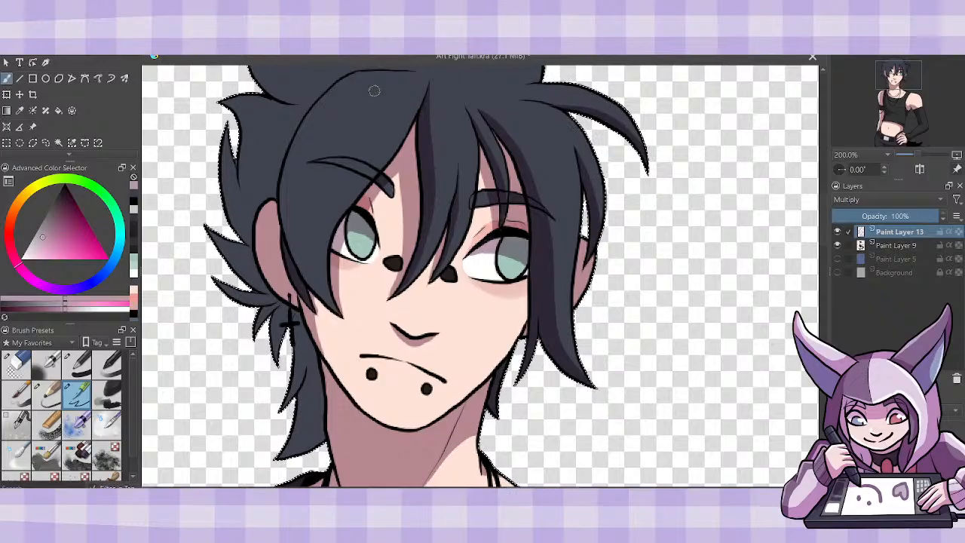
mouse_move(421, 94)
left_mouse_down()
mouse_move(317, 220)
mouse_move(314, 281)
mouse_move(337, 311)
mouse_move(319, 277)
mouse_move(328, 299)
mouse_move(325, 227)
mouse_move(348, 181)
mouse_move(359, 191)
mouse_move(350, 207)
mouse_move(420, 105)
mouse_move(327, 214)
left_mouse_up()
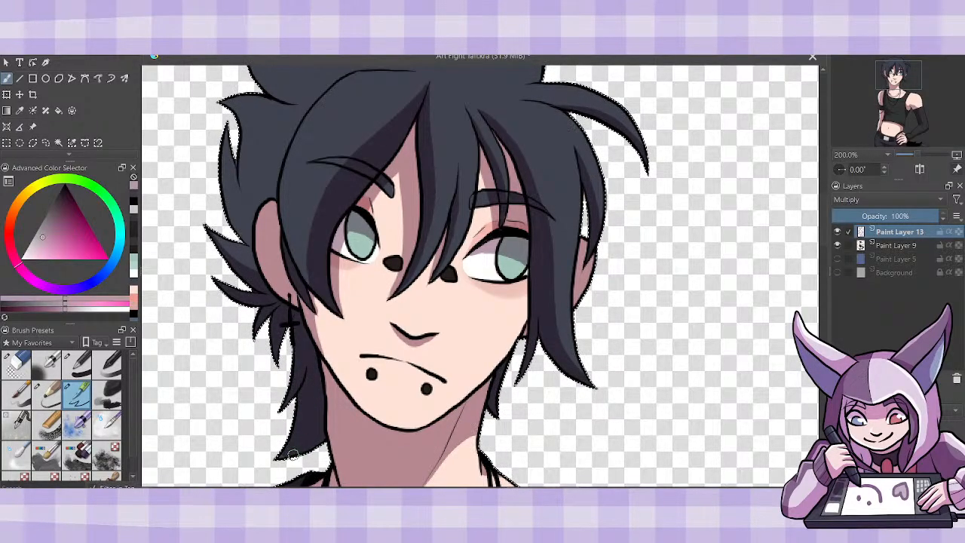
- Shade the hair behind the fringe on the earring side, along the undersides of the upper tufts
left_click_drag(824, 259, 825, 209)
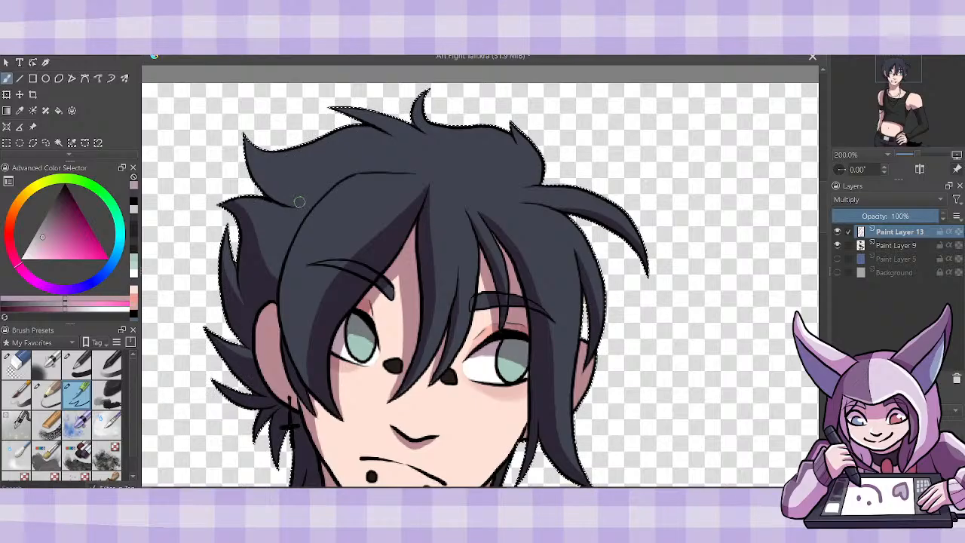
mouse_move(277, 247)
left_mouse_down()
mouse_move(277, 274)
mouse_move(257, 223)
left_mouse_up()
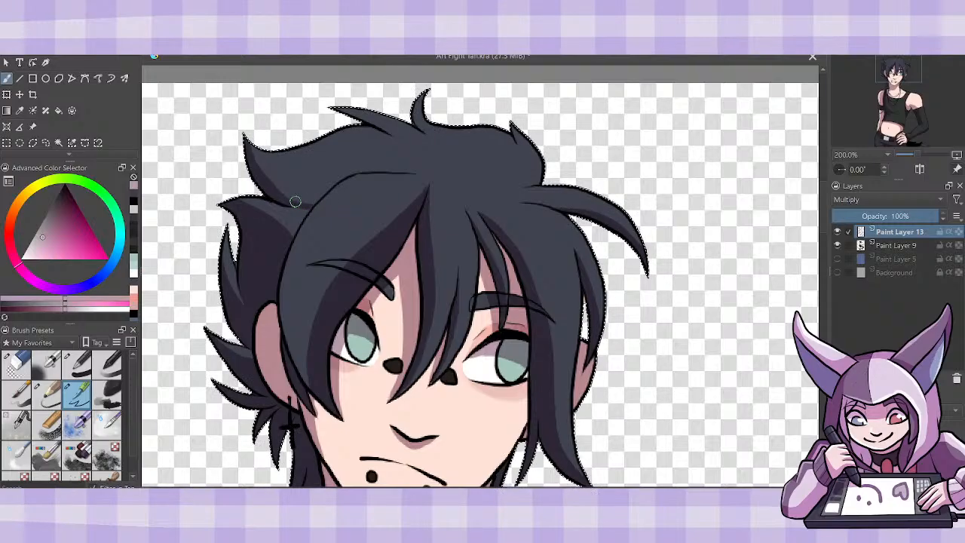
mouse_move(291, 217)
left_mouse_down()
mouse_move(310, 202)
mouse_move(286, 227)
left_mouse_up()
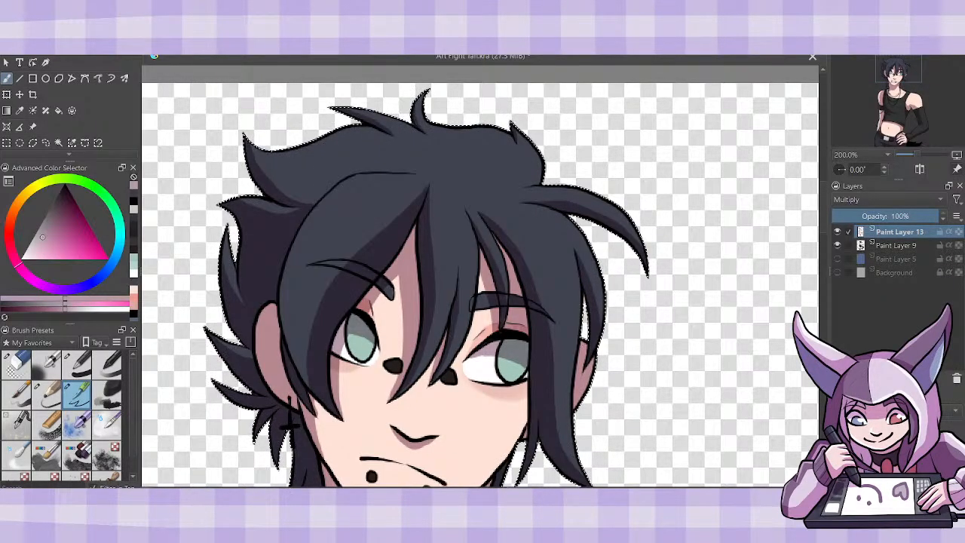
- Clear the selection and merge the Multiply shading layer down into Paint Layer 9
left_click(133, 22)
left_click(154, 56)
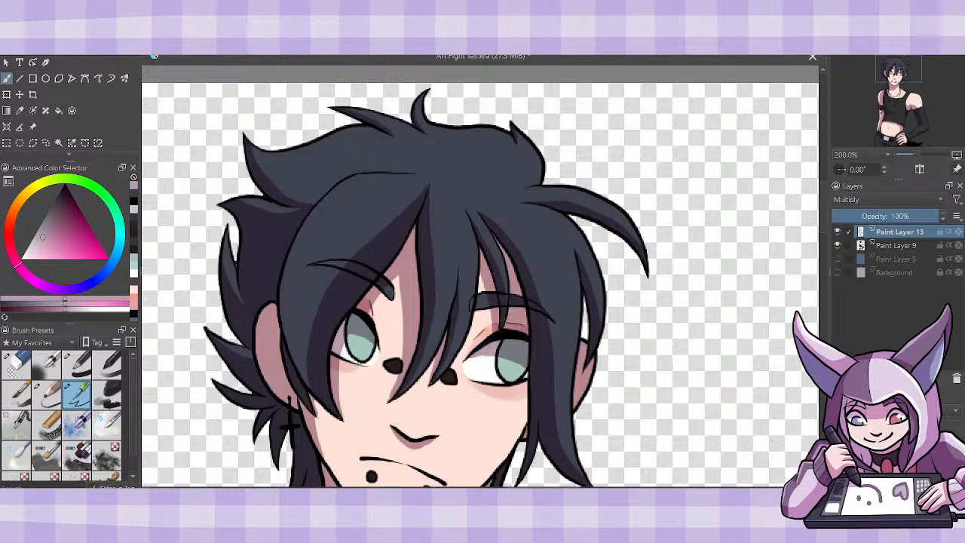
key("ctrl+e")
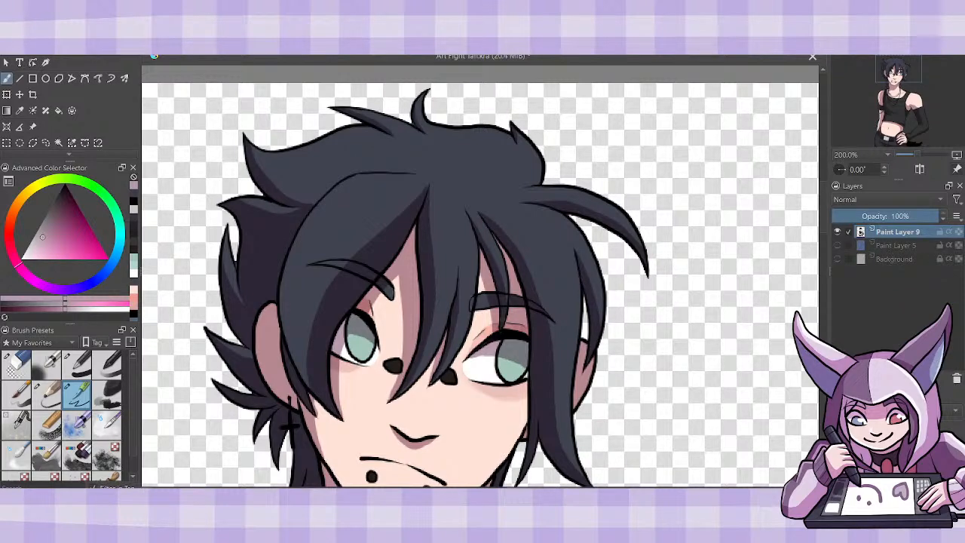
key("ctrl+plus")
key("ctrl+plus")
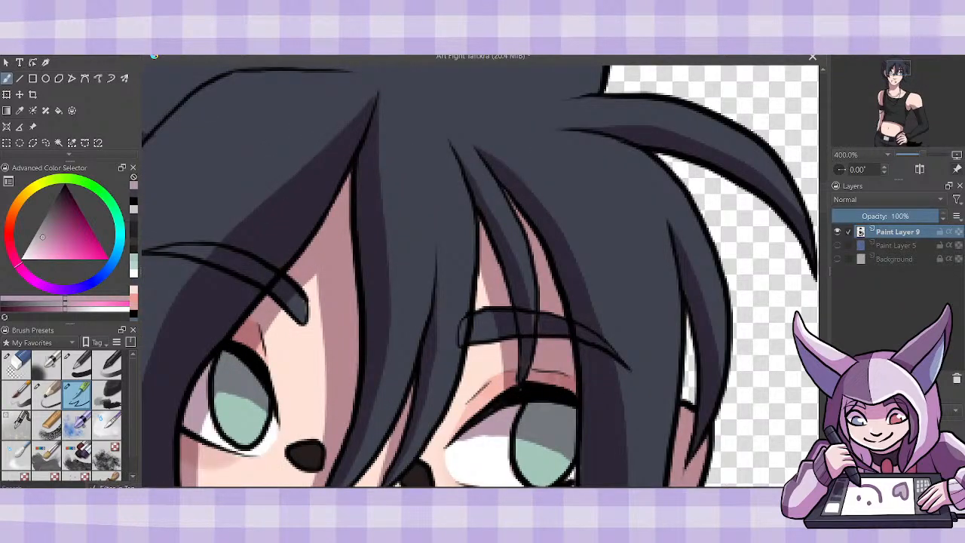
- Show the white Background layer and touch up the hair outline in black beside the outer side lock and under the swept tuft
left_click_drag(398, 487, 490, 487)
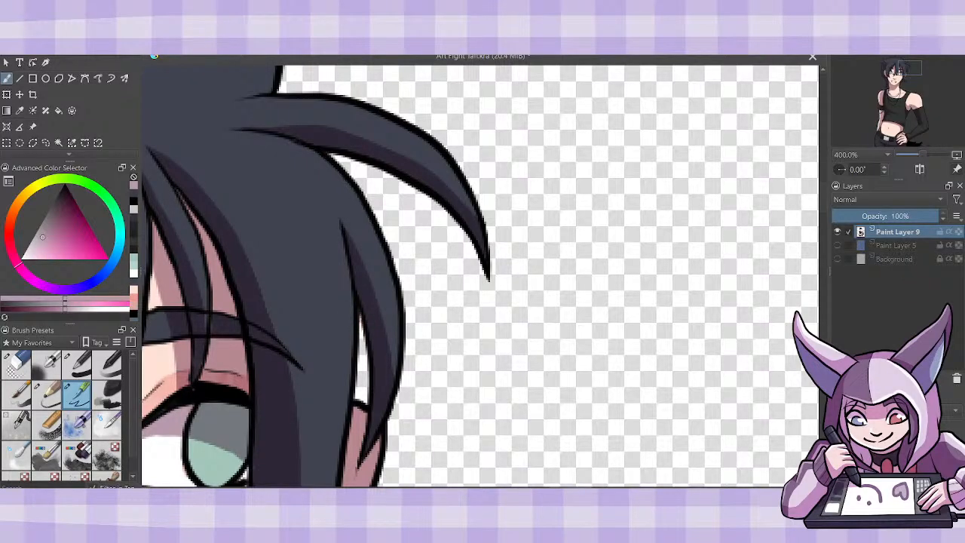
left_click(838, 259)
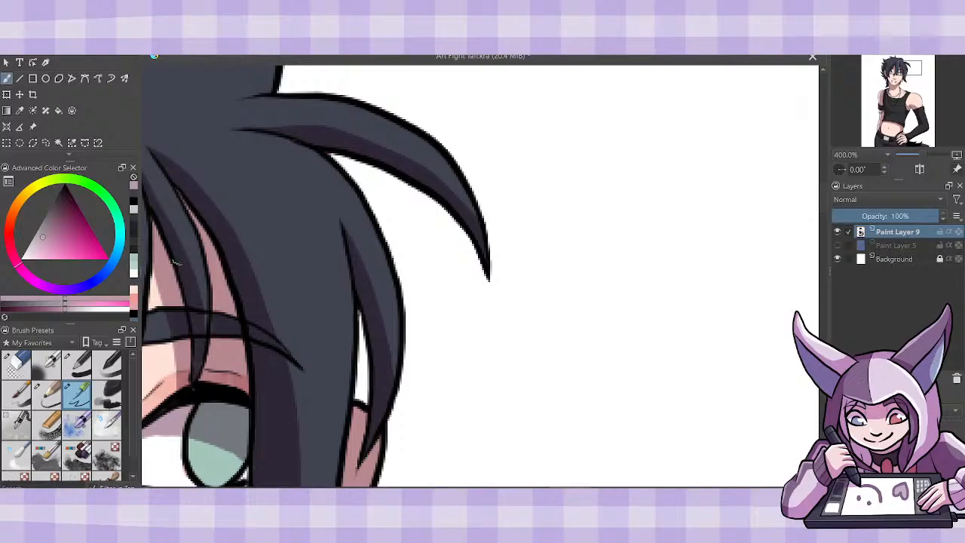
left_click(65, 208)
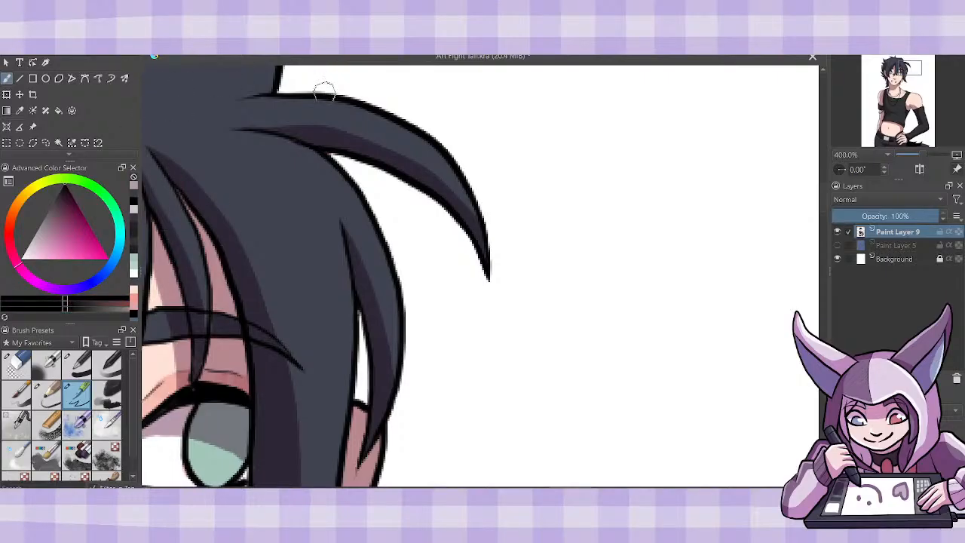
left_click_drag(359, 307, 356, 326)
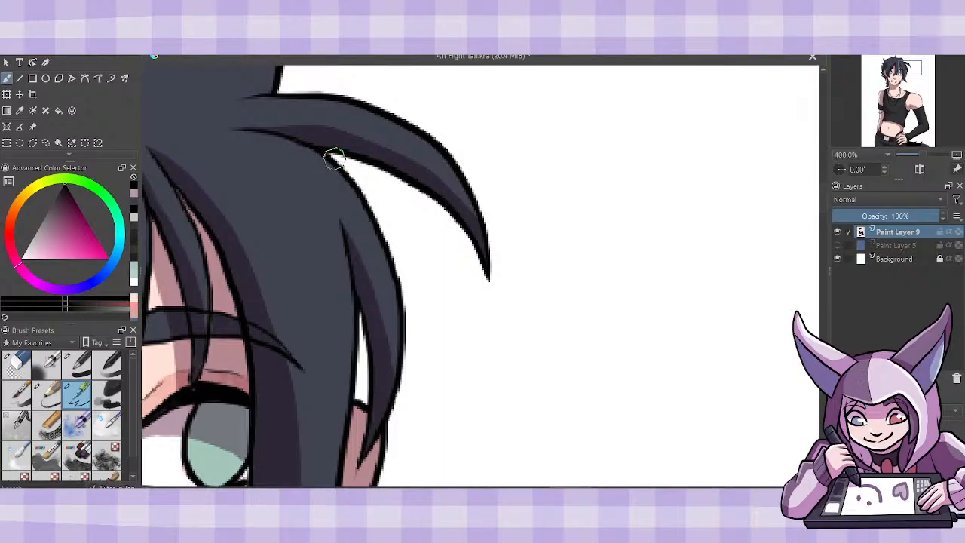
left_click_drag(326, 151, 335, 158)
- Lock the alpha of Paint Layer 9 and check the black outline along the crown and upper tufts
left_click_drag(823, 206, 824, 184)
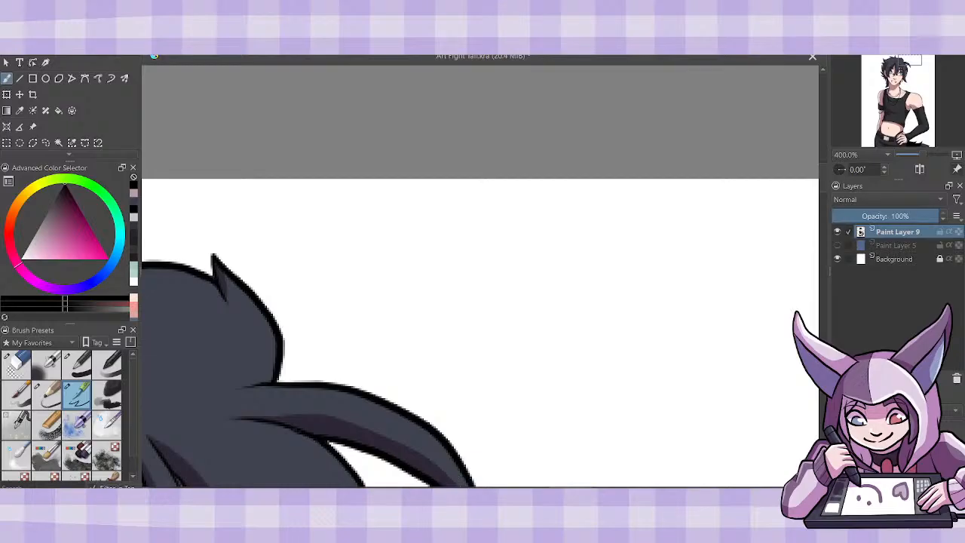
left_click_drag(551, 491, 468, 491)
left_click(957, 233)
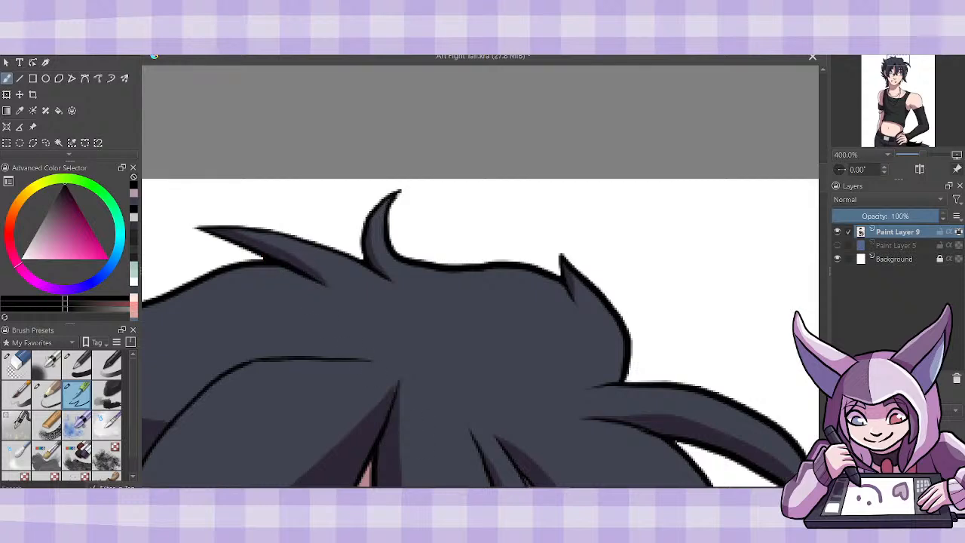
left_click_drag(474, 490, 416, 491)
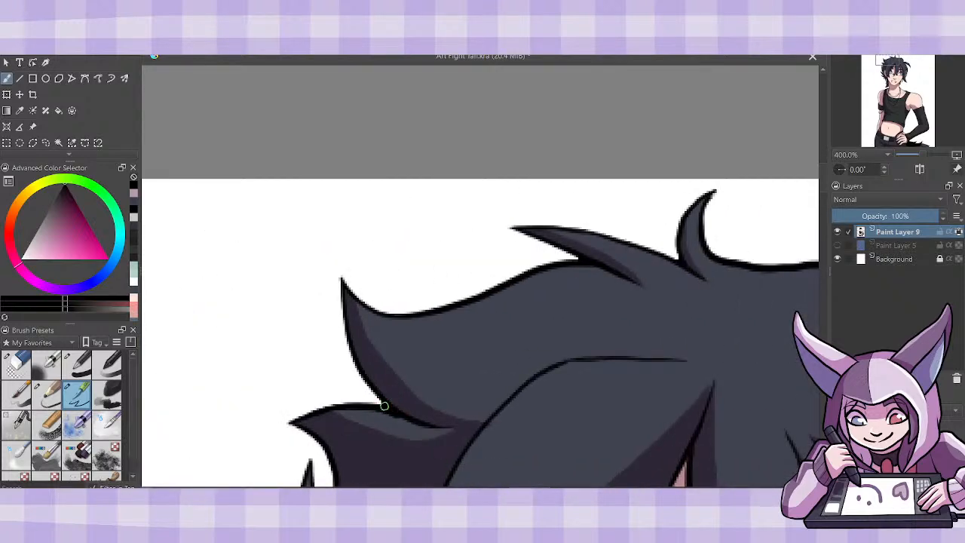
left_click_drag(823, 175, 824, 211)
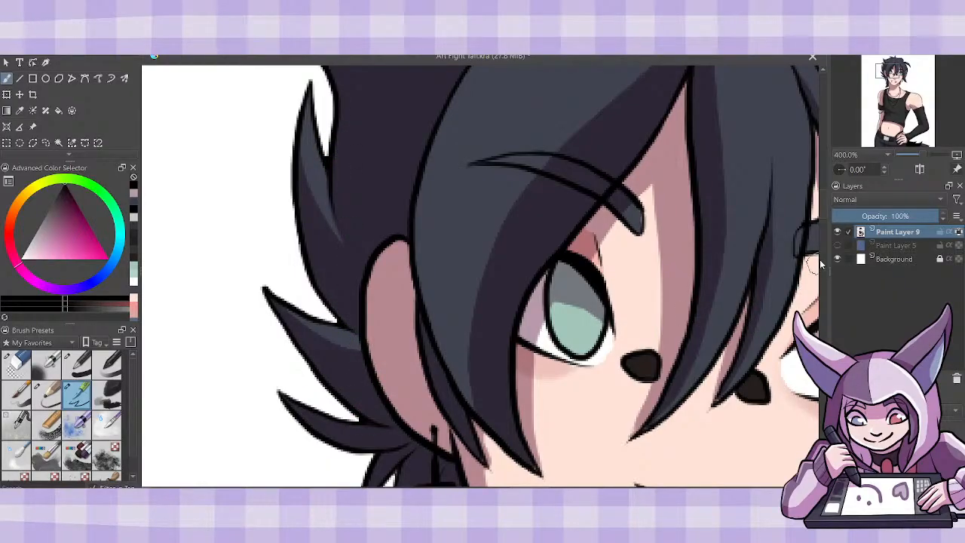
- Check the outlines down the face, shoulders and arm, and touch up the black line along the tank top's shoulder strap
scroll(823, 220, "down", 3)
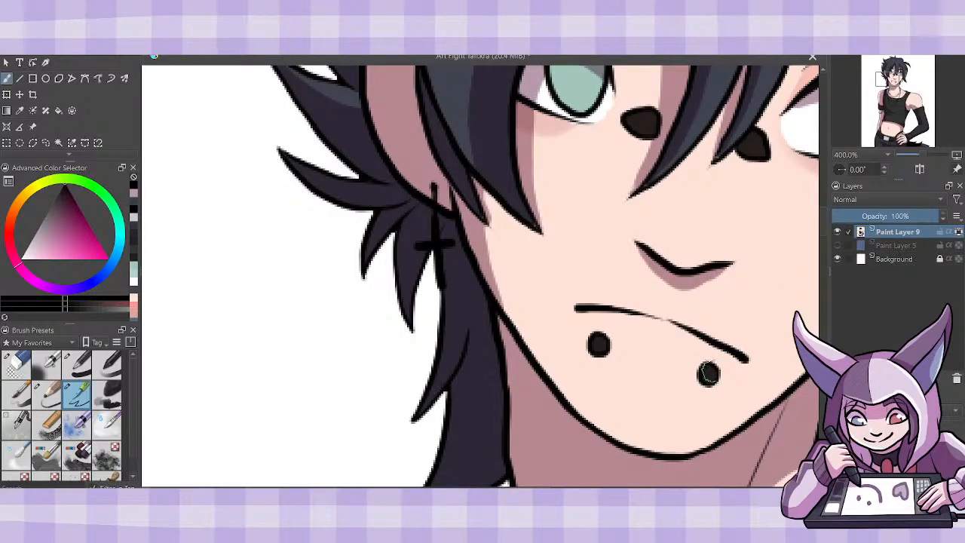
scroll(823, 250, "down", 10)
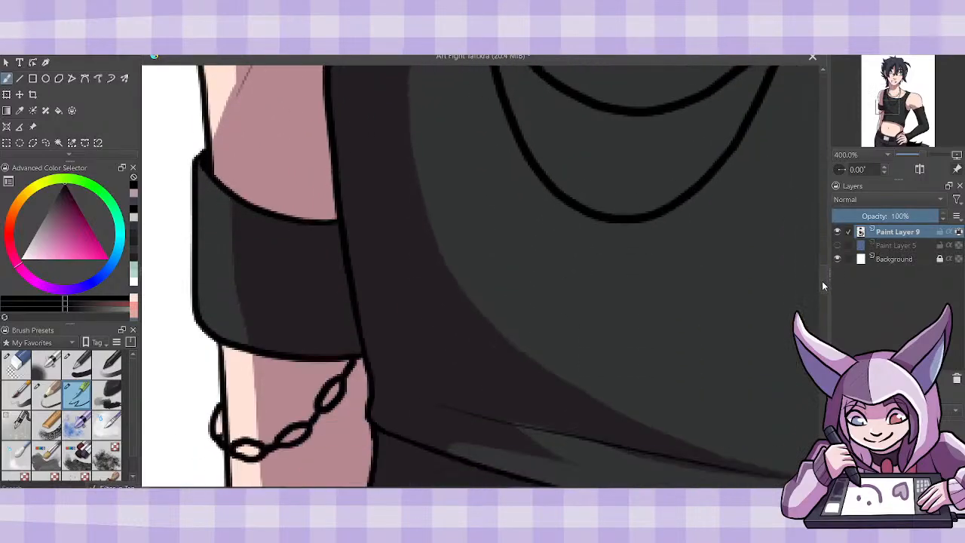
left_click_drag(823, 285, 822, 306)
left_click_drag(411, 488, 557, 489)
left_click_drag(823, 292, 823, 285)
scroll(823, 284, "up", 3)
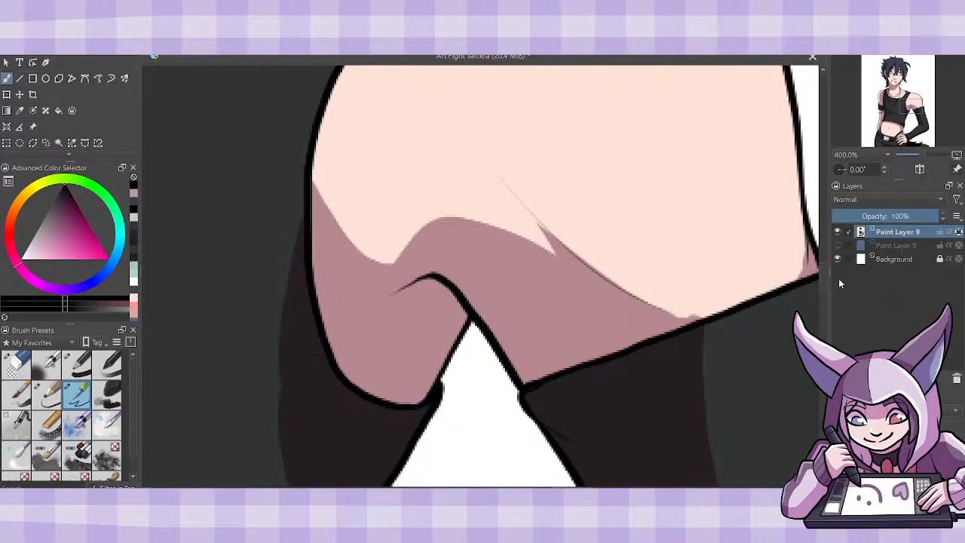
left_click_drag(824, 278, 823, 246)
left_click_drag(400, 424, 409, 428)
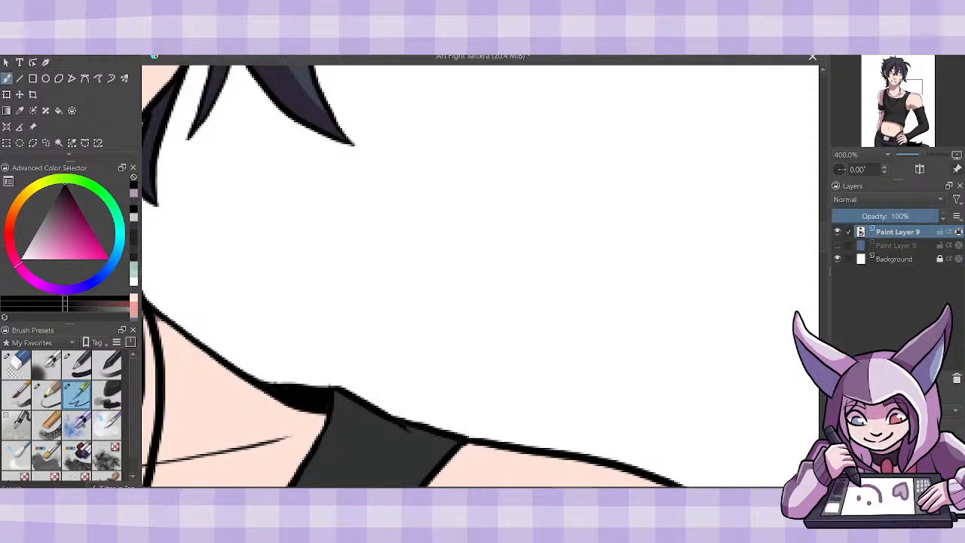
left_click_drag(533, 490, 506, 491)
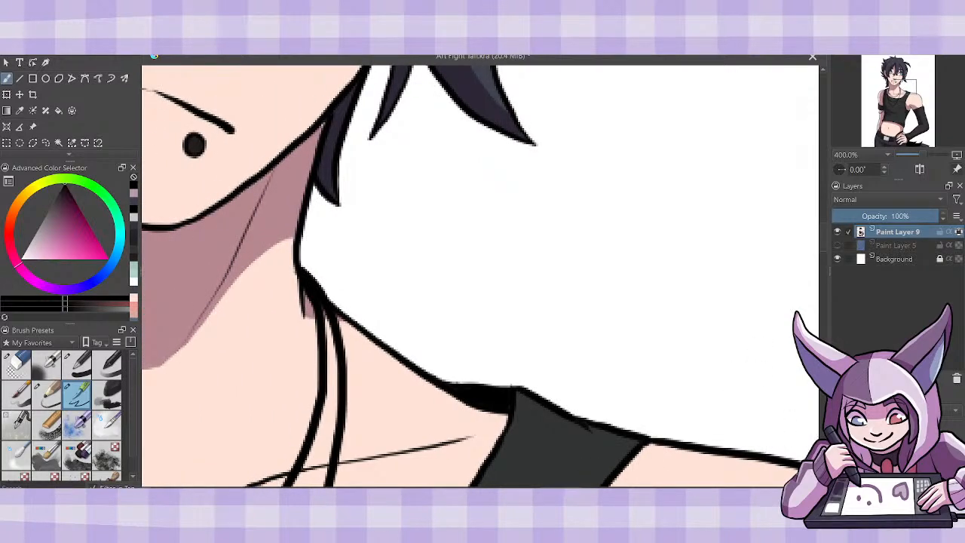
- Switch to white and add a highlight to the eye
key("minus")
key("minus")
key("minus")
key("minus")
key("minus")
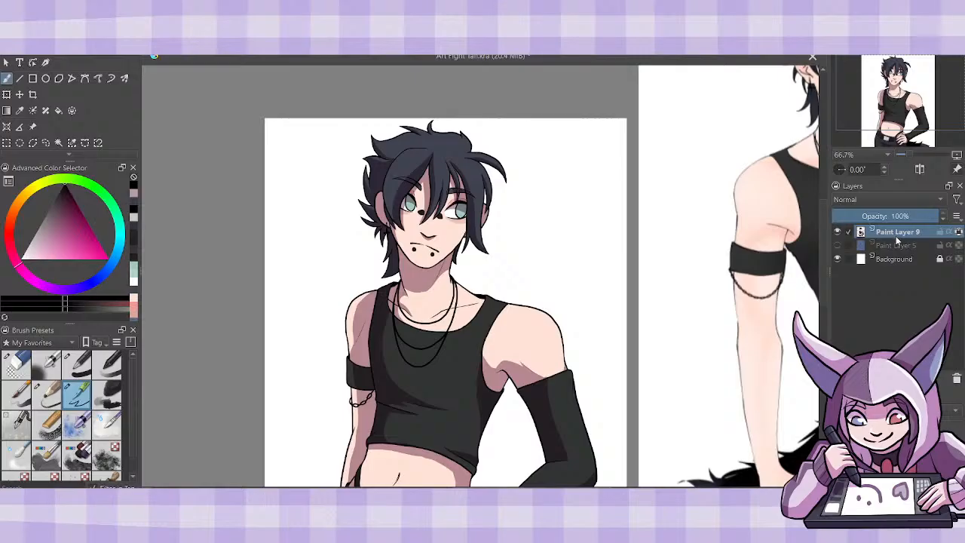
left_click(19, 260)
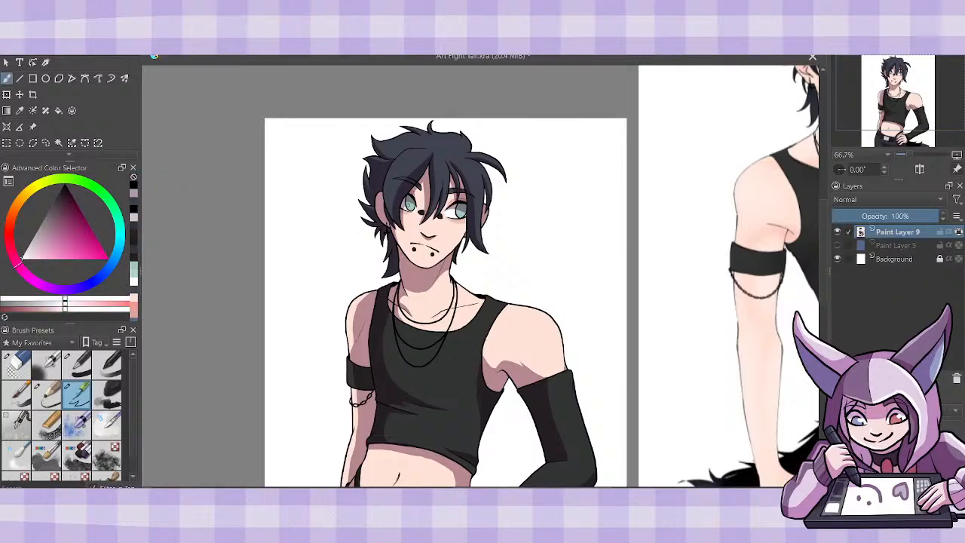
left_click(411, 201)
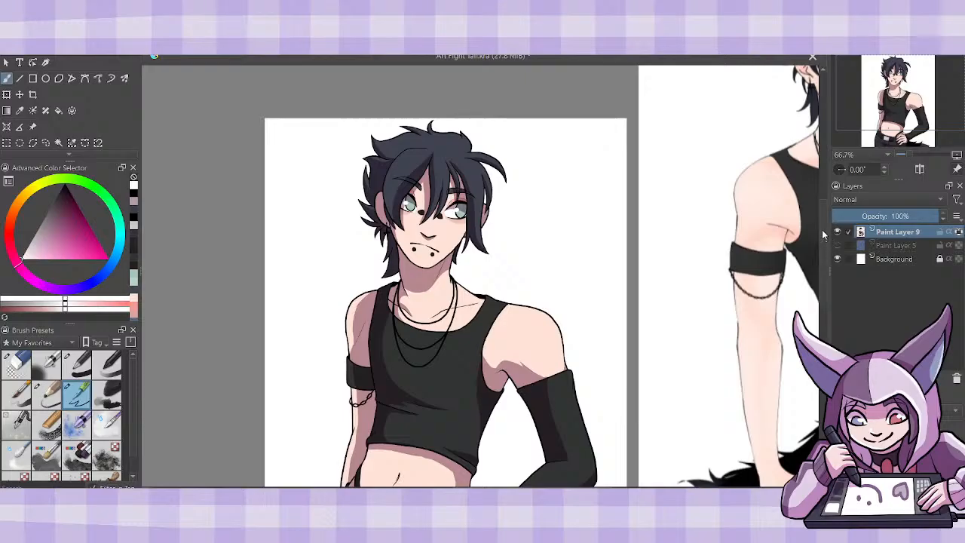
- Duplicate Paint Layer 5 and make the blue panel on the copy visible behind the character
left_click_drag(823, 231, 827, 245)
key("ctrl+minus")
key("ctrl+minus")
key("ctrl+minus")
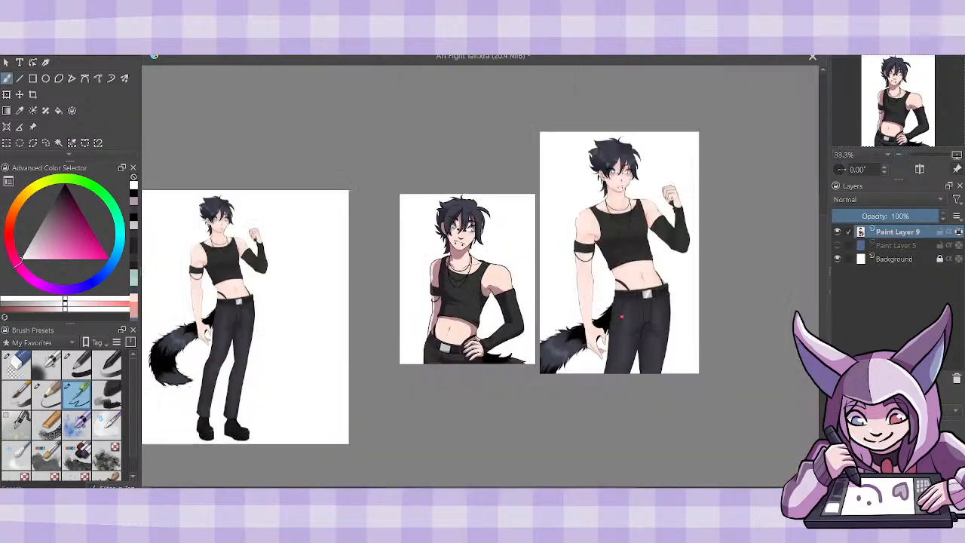
key("ctrl+plus")
key("ctrl+plus")
left_click(893, 246)
key("ctrl+j")
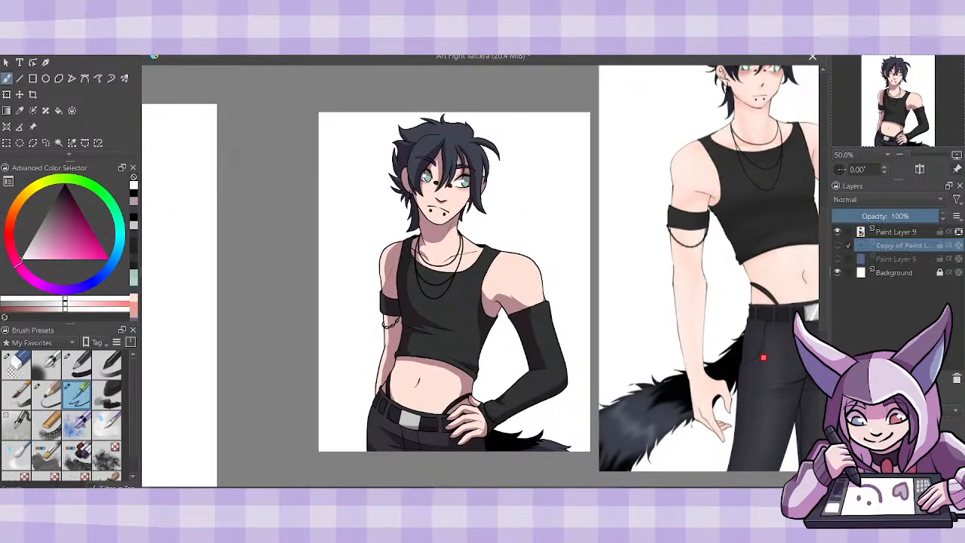
left_click(838, 246)
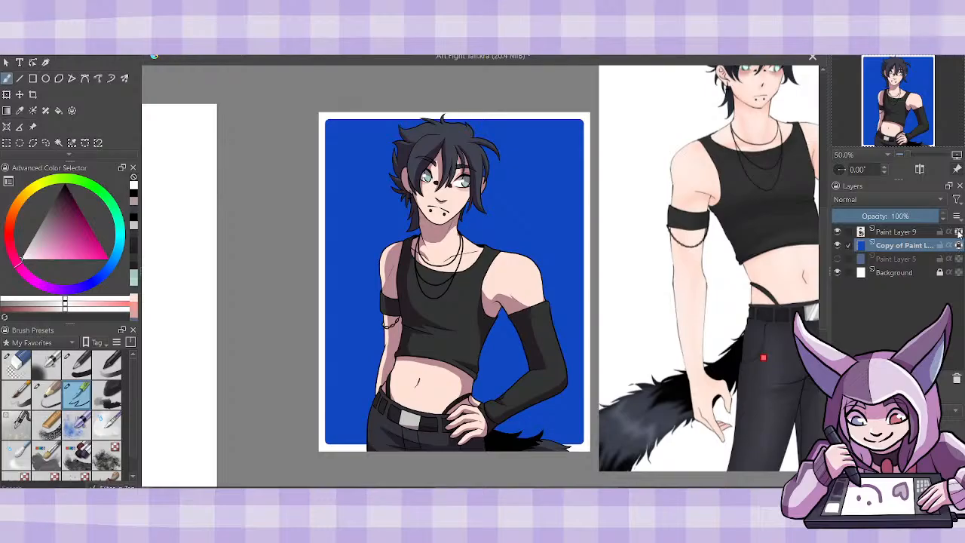
- Recolour the blue background panel with the mint green of the eyes using a large brush, keeping its white border clean
left_click(959, 232)
left_click(134, 276)
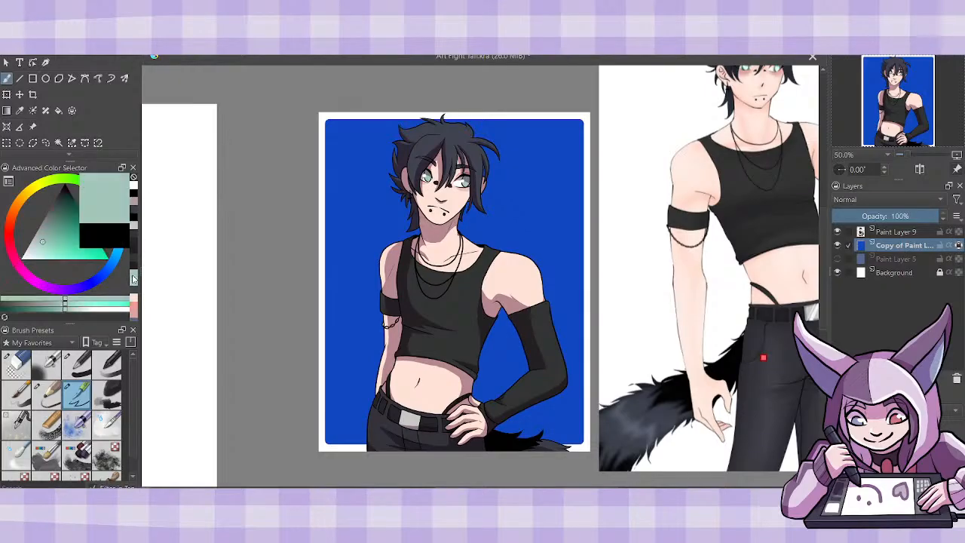
left_click(77, 362)
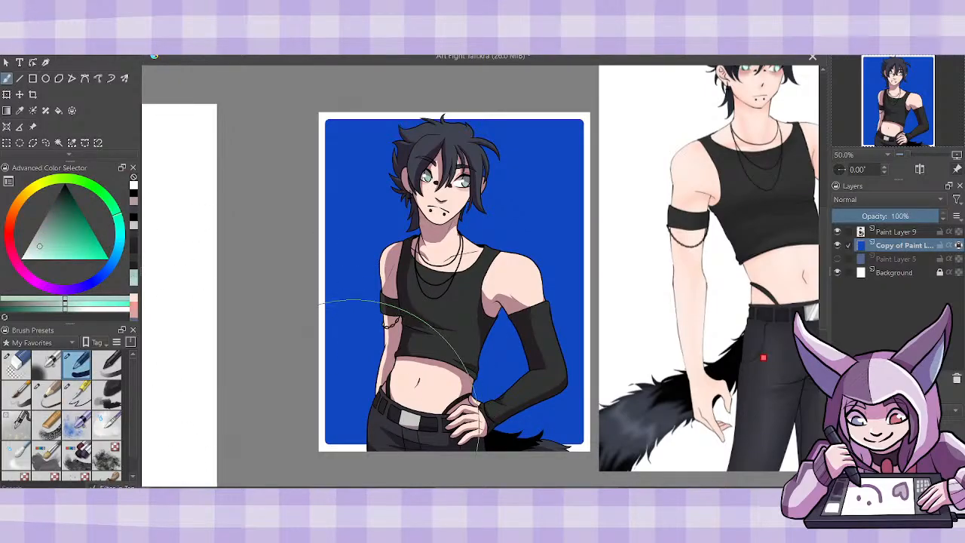
left_click_drag(392, 332, 609, 269)
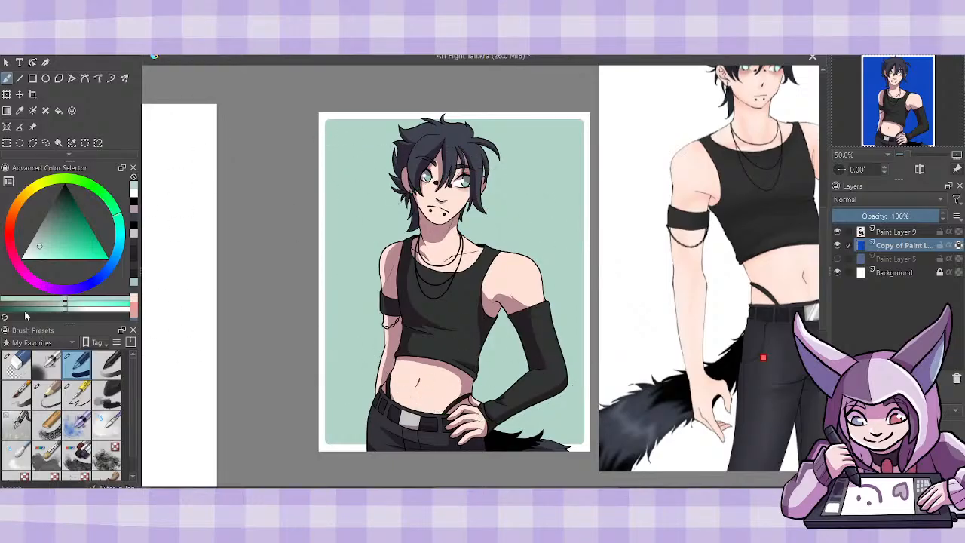
- Erase a thin white outline from the mint panel beside the neck, around the long side lock and up to the ear
left_click(27, 372)
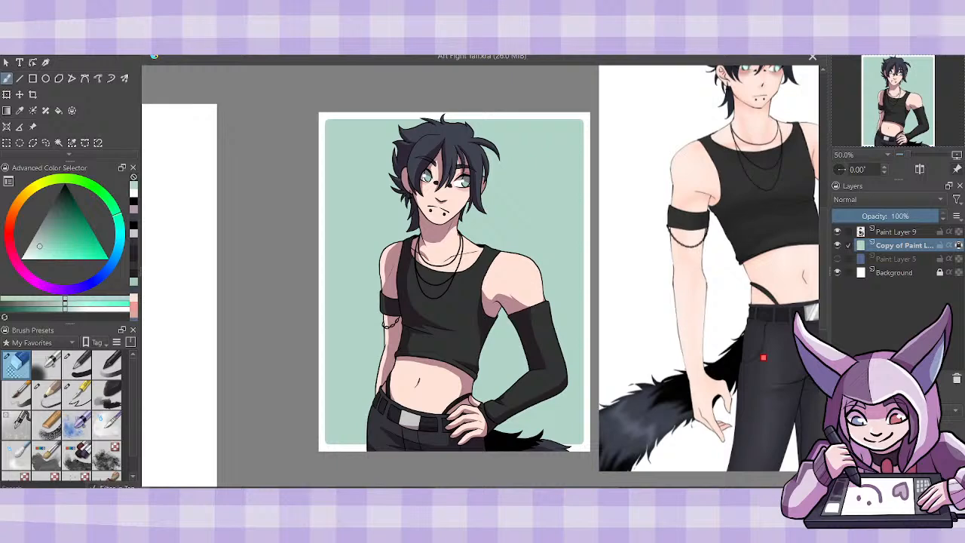
key("ctrl+plus")
key("ctrl+plus")
key("ctrl+plus")
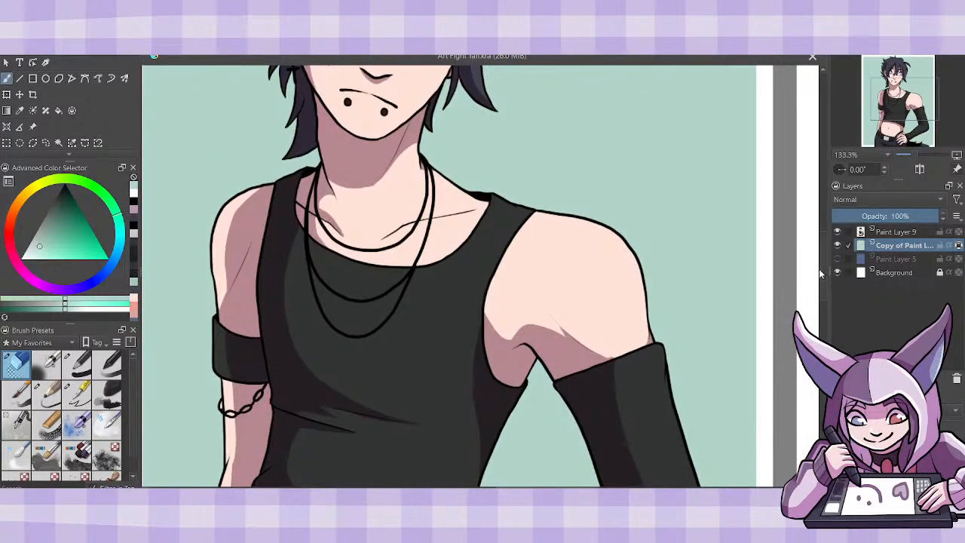
left_click_drag(820, 271, 826, 220)
left_click_drag(425, 358, 420, 400)
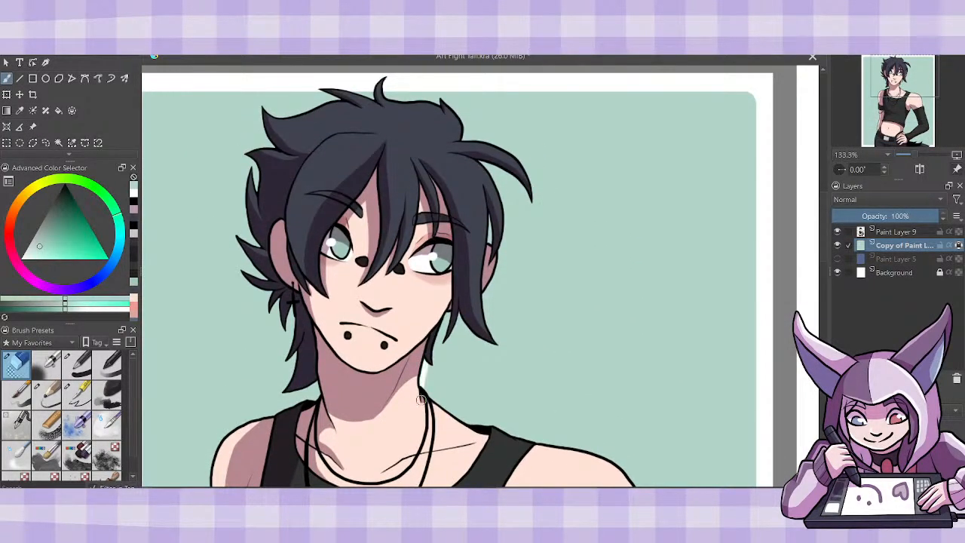
mouse_move(427, 360)
left_mouse_down()
mouse_move(451, 307)
mouse_move(439, 345)
mouse_move(461, 310)
mouse_move(453, 318)
mouse_move(466, 317)
mouse_move(457, 307)
mouse_move(490, 345)
mouse_move(511, 343)
mouse_move(501, 349)
mouse_move(488, 328)
mouse_move(486, 296)
left_mouse_up()
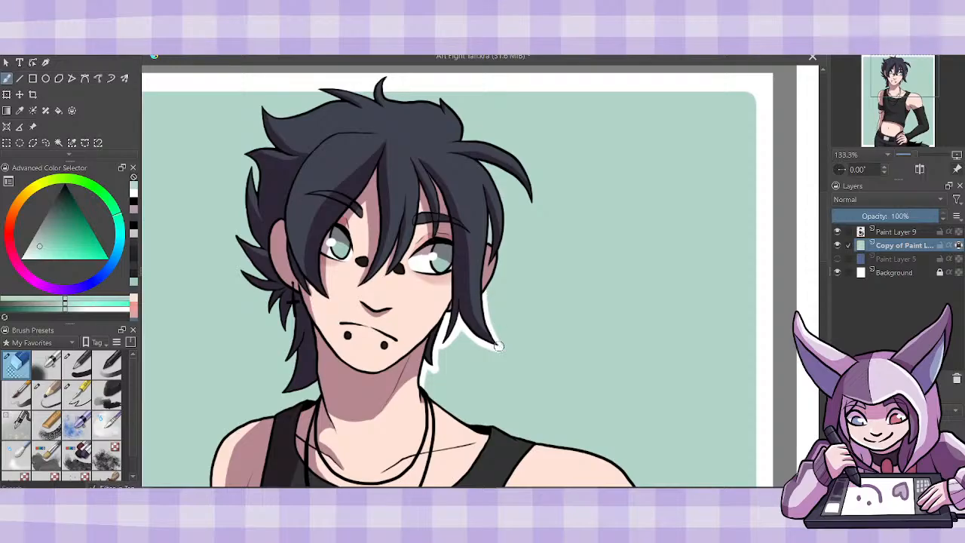
mouse_move(498, 345)
left_mouse_down()
mouse_move(485, 290)
mouse_move(494, 287)
mouse_move(485, 297)
mouse_move(500, 268)
mouse_move(500, 245)
mouse_move(485, 285)
mouse_move(489, 254)
left_mouse_up()
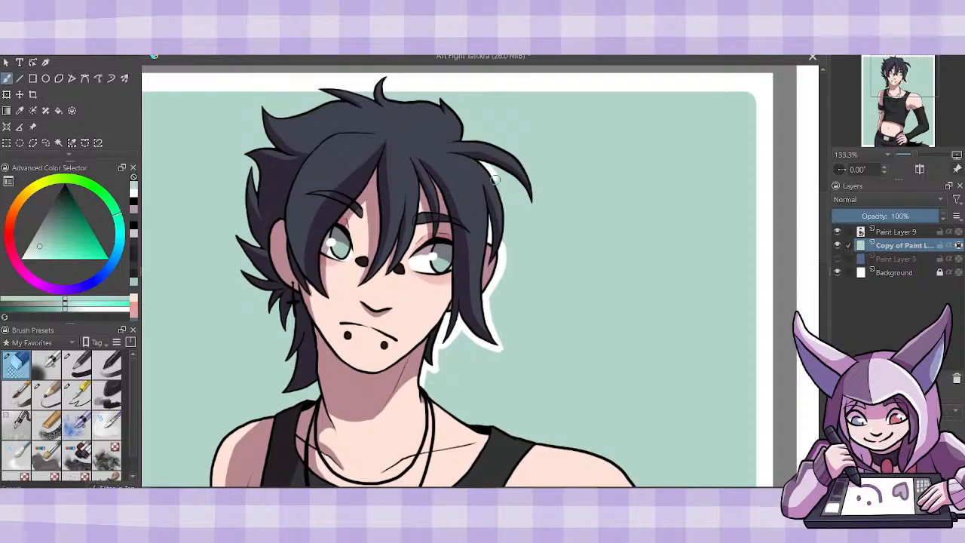
- Continue erasing the white outline from the ear around the swept tuft and over the crown to the upper back tuft
left_click_drag(494, 180, 500, 245)
left_click_drag(496, 175, 506, 218)
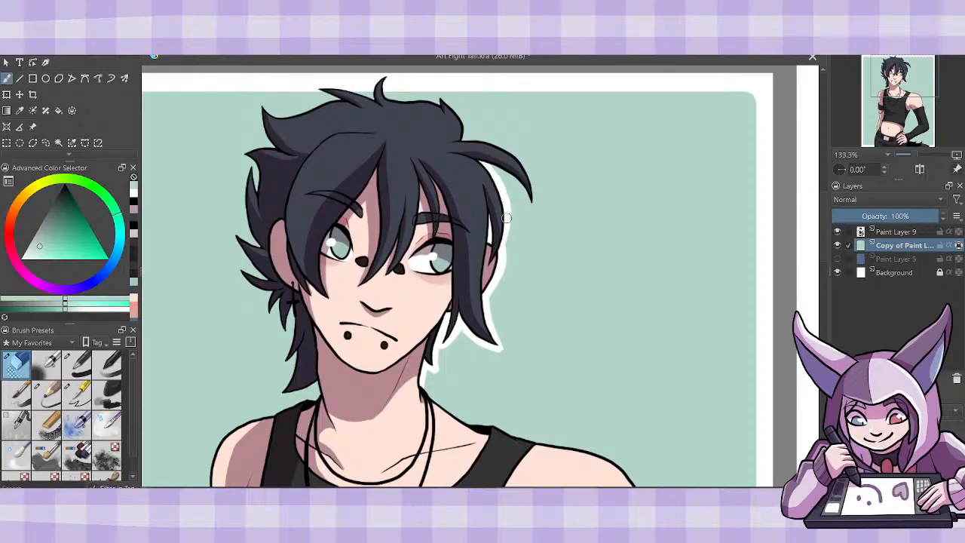
mouse_move(482, 163)
left_mouse_down()
mouse_move(519, 179)
mouse_move(531, 205)
mouse_move(534, 181)
mouse_move(516, 152)
mouse_move(461, 138)
left_mouse_up()
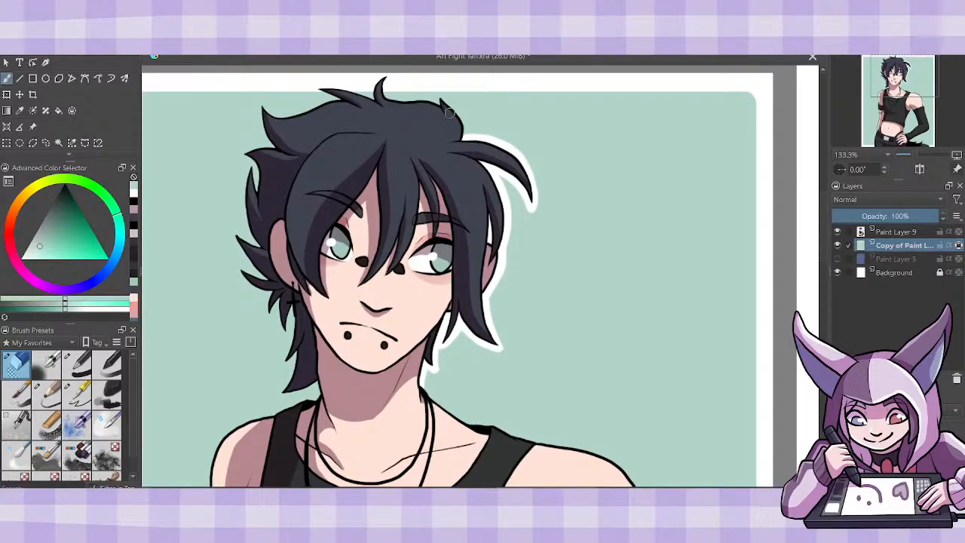
left_click_drag(437, 96, 466, 134)
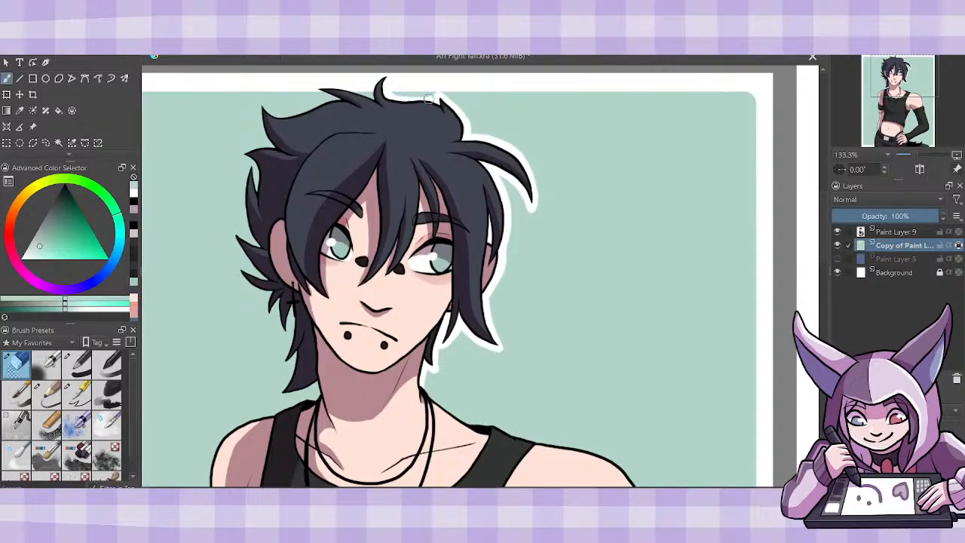
left_click_drag(350, 90, 384, 104)
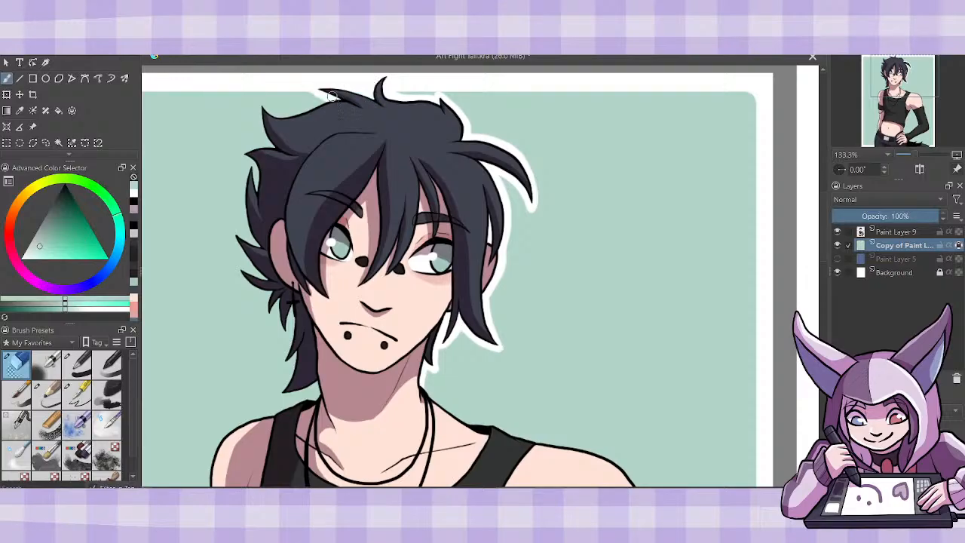
mouse_move(260, 102)
left_mouse_down()
mouse_move(285, 115)
mouse_move(332, 101)
left_mouse_up()
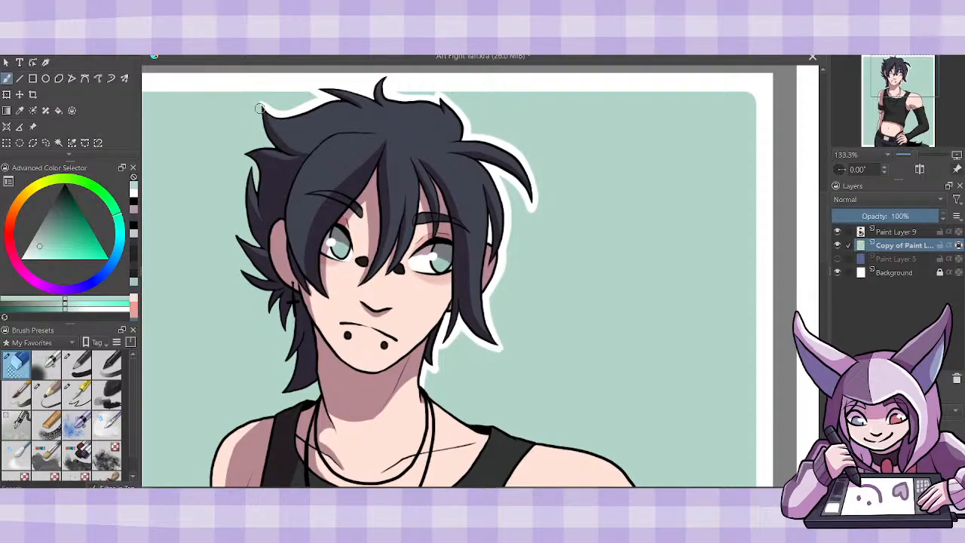
- Erase the white outline down the back of the hair on the earring side, around the spikes to the nape
left_click_drag(260, 102, 274, 147)
mouse_move(241, 153)
left_mouse_down()
mouse_move(261, 177)
mouse_move(261, 192)
mouse_move(252, 159)
mouse_move(253, 239)
mouse_move(270, 255)
mouse_move(258, 229)
mouse_move(241, 238)
mouse_move(234, 231)
mouse_move(262, 245)
mouse_move(233, 232)
mouse_move(285, 283)
mouse_move(238, 266)
mouse_move(278, 287)
mouse_move(268, 314)
left_mouse_up()
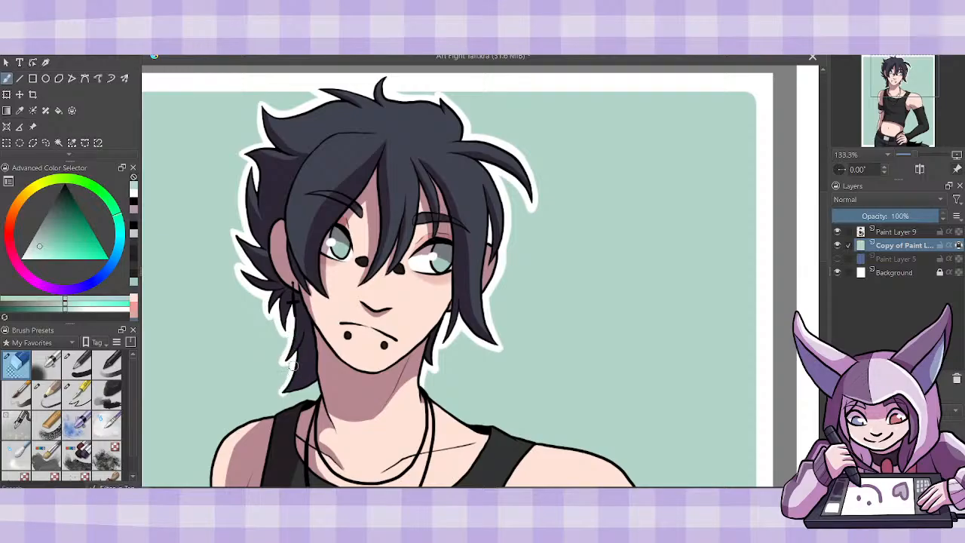
left_click_drag(278, 393, 317, 377)
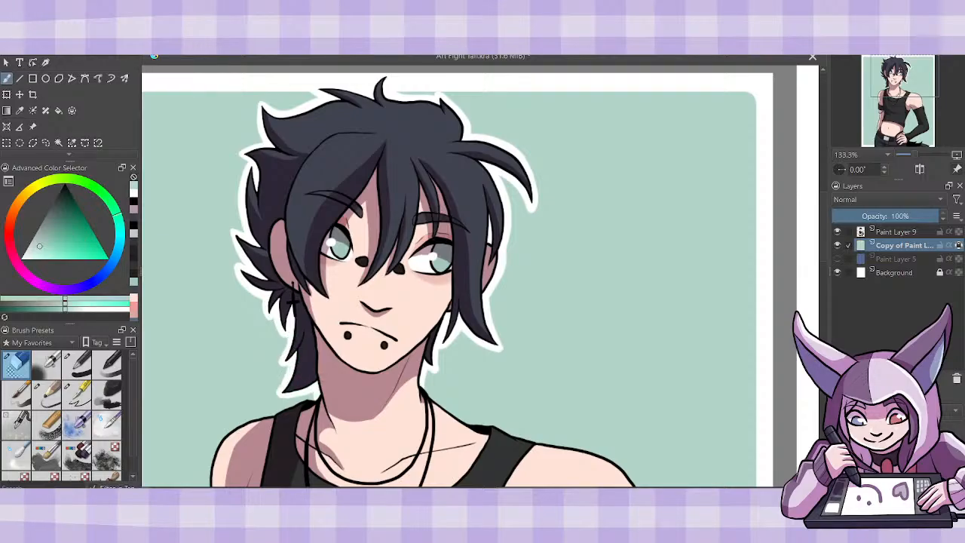
left_click_drag(826, 255, 825, 288)
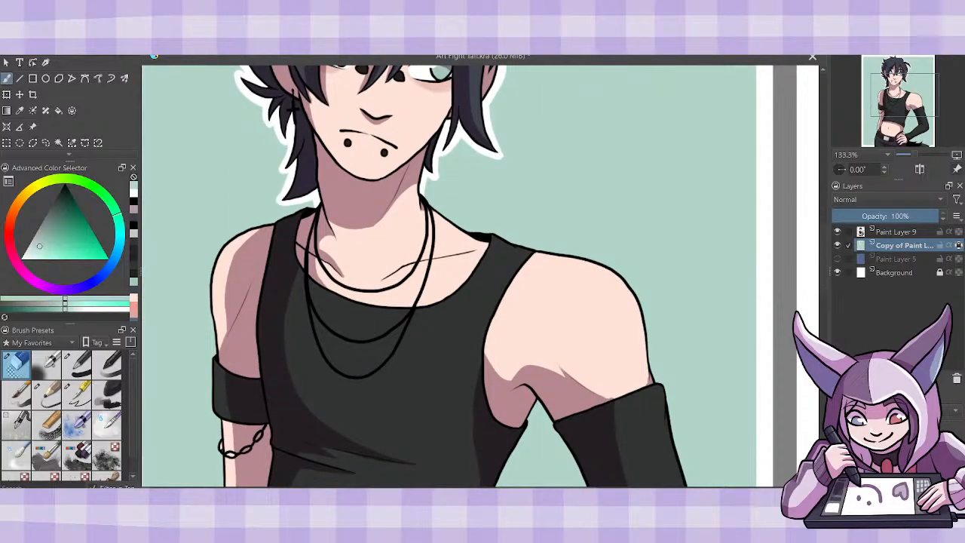
- Erase the white outline from the mint panel along the armband-side shoulder, upper arm and armband to the bracelet chain
mouse_move(217, 360)
left_mouse_down()
mouse_move(205, 290)
mouse_move(211, 249)
mouse_move(313, 204)
left_mouse_up()
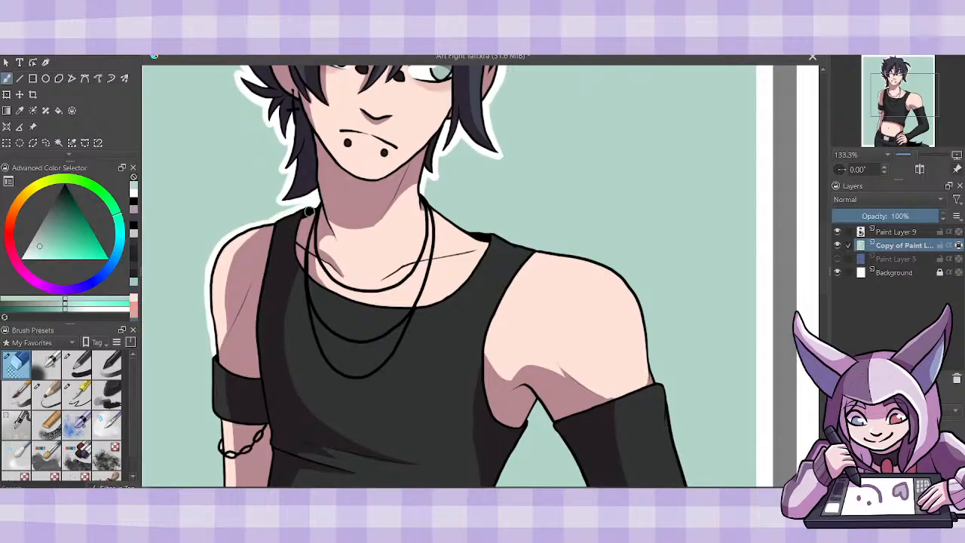
mouse_move(213, 355)
left_mouse_down()
mouse_move(210, 412)
mouse_move(211, 376)
mouse_move(212, 414)
mouse_move(222, 419)
left_mouse_up()
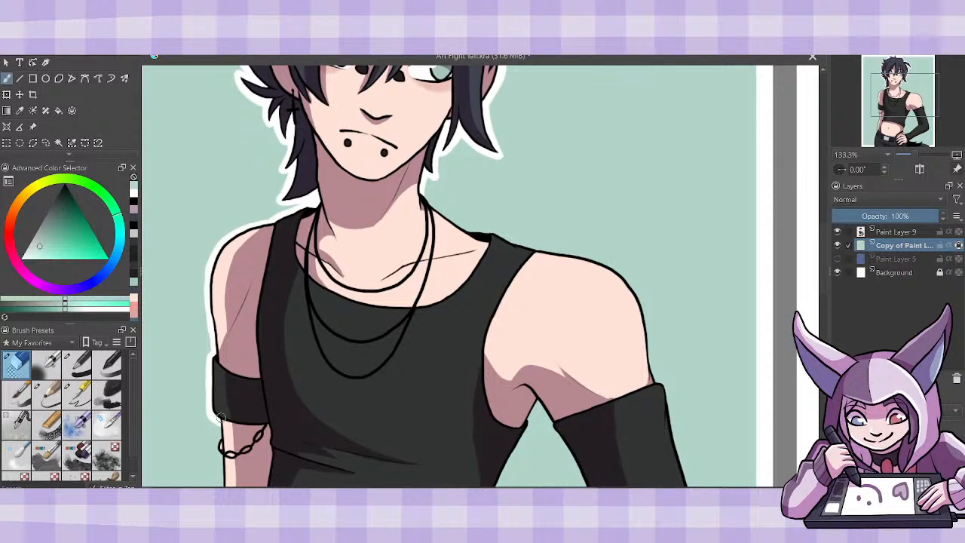
scroll(452, 279, "down", 5)
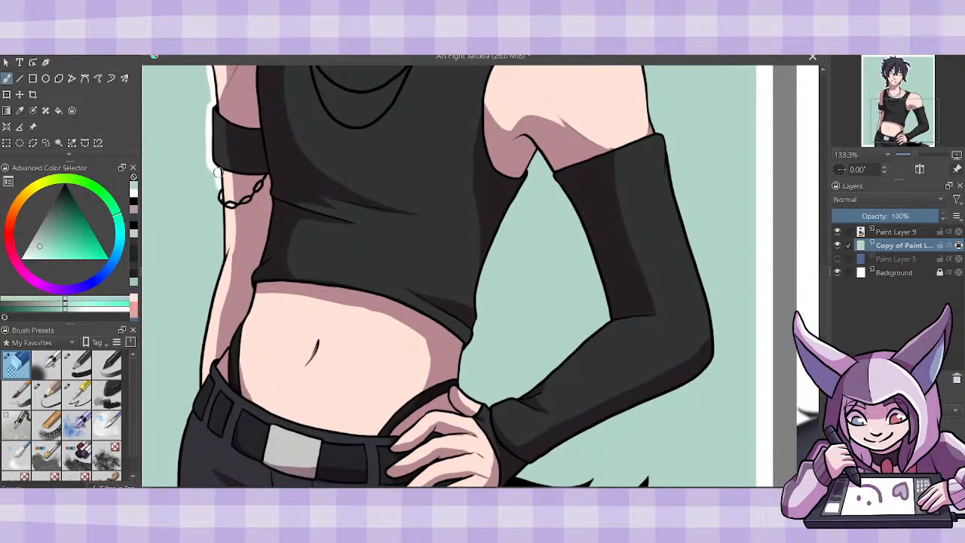
left_click_drag(218, 186, 220, 205)
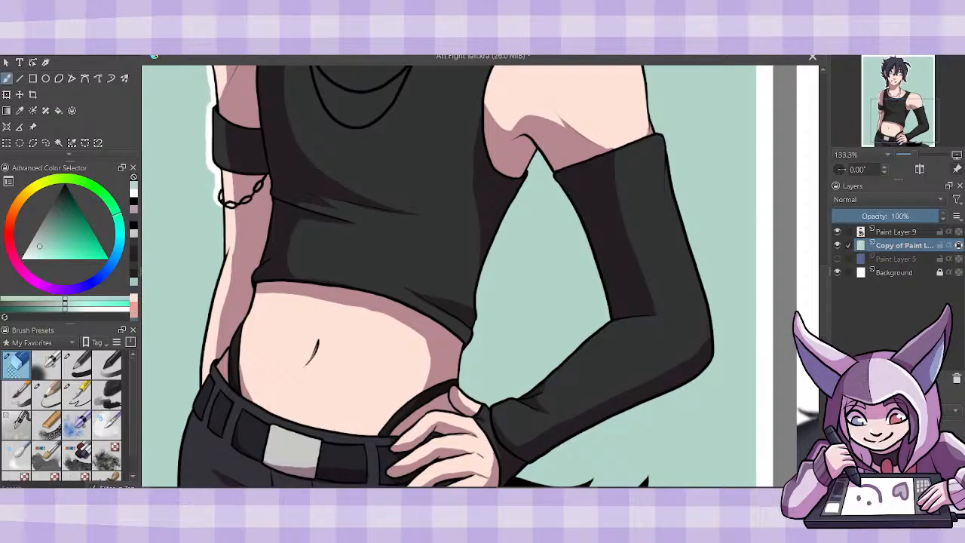
left_click(895, 232)
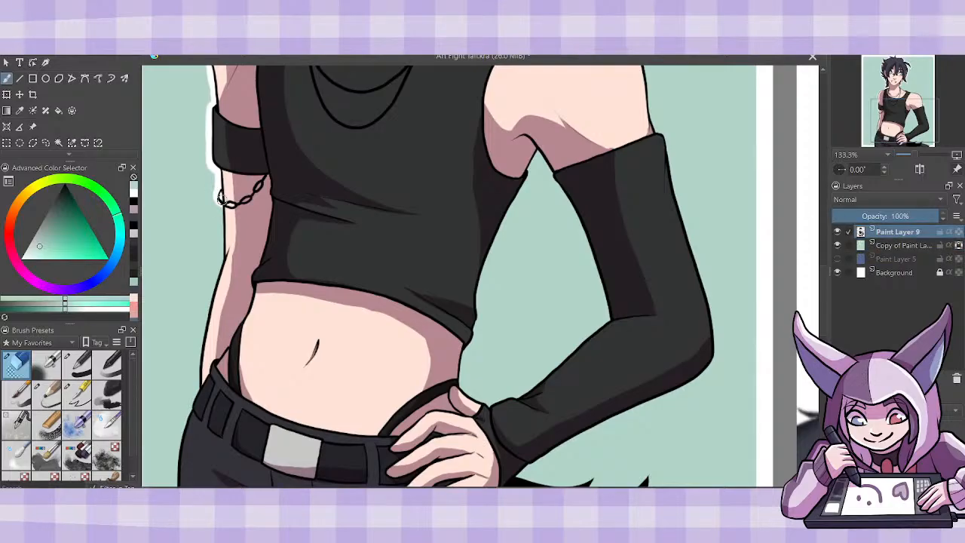
key("d")
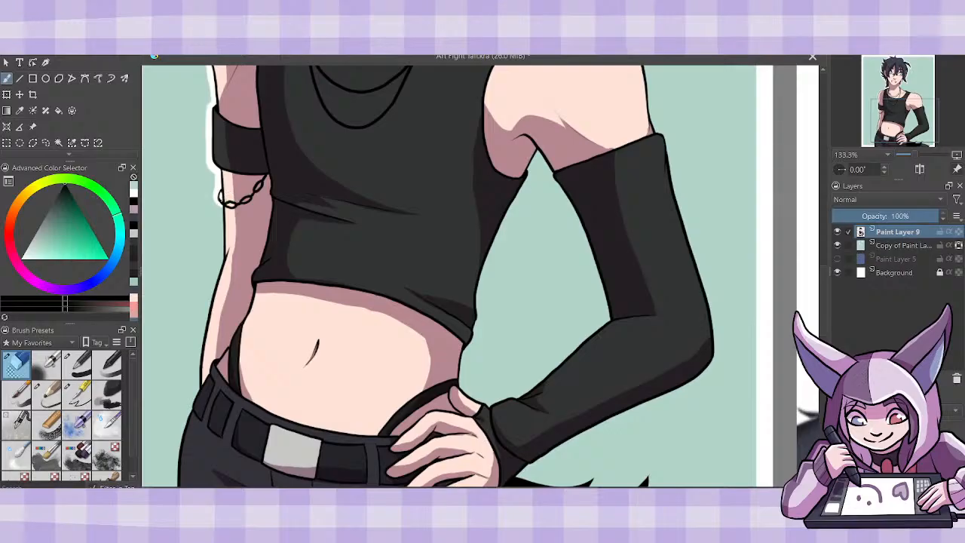
left_click(79, 390)
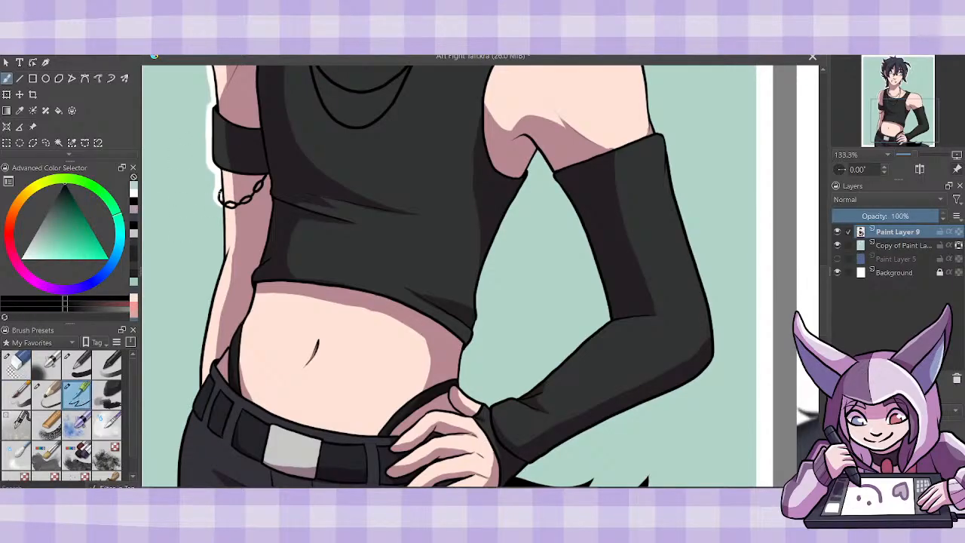
left_click(905, 246)
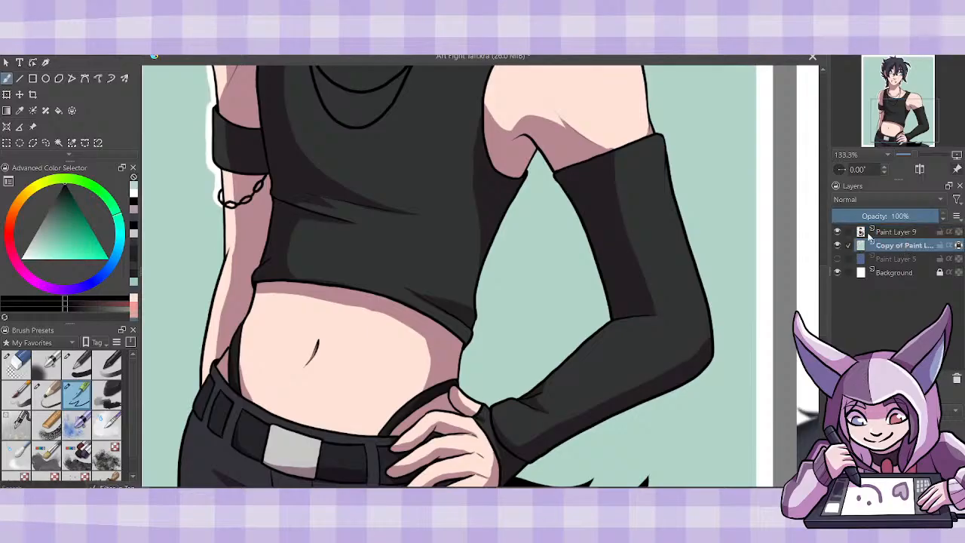
left_click(18, 365)
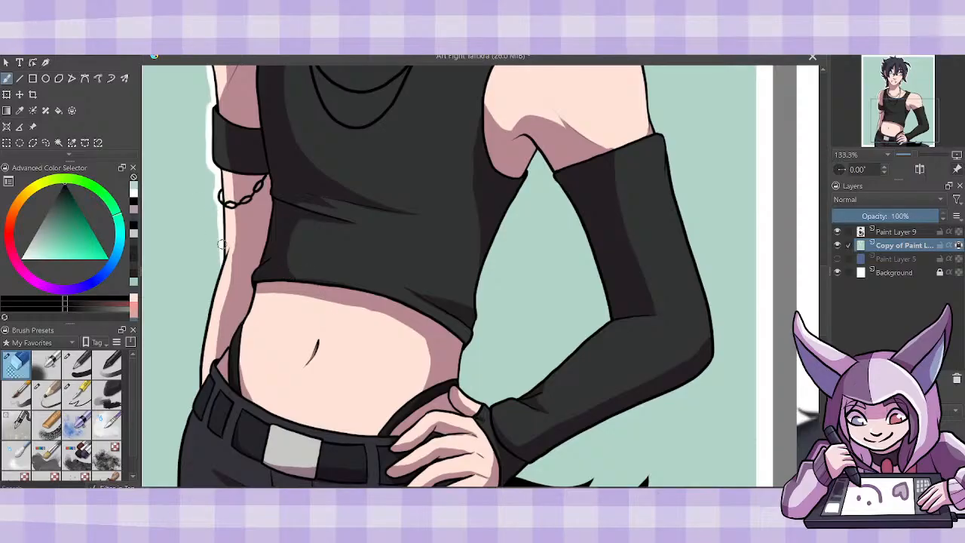
- Erase the white outline down the bare forearm, hip and trousers, and along the upper edge of the tail
left_click_drag(221, 258, 196, 407)
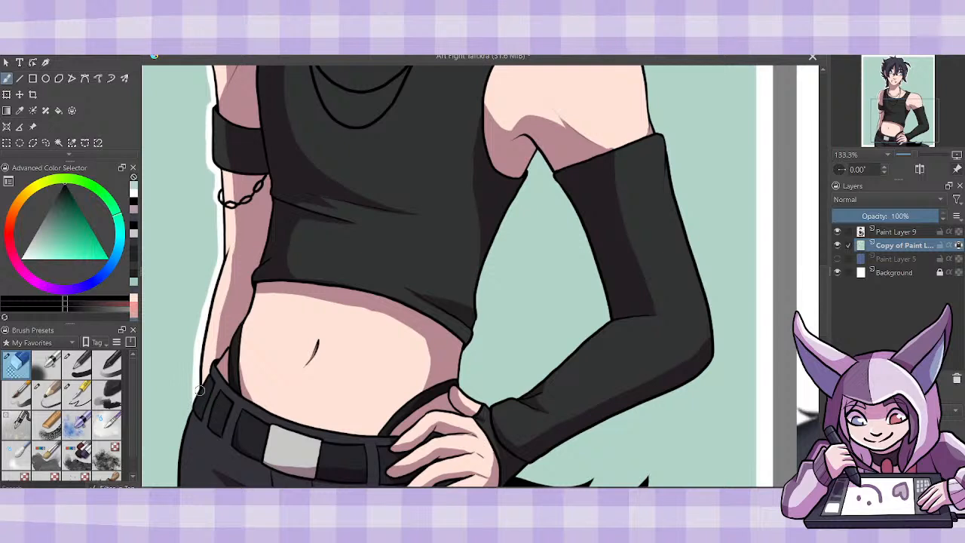
left_click_drag(187, 416, 177, 487)
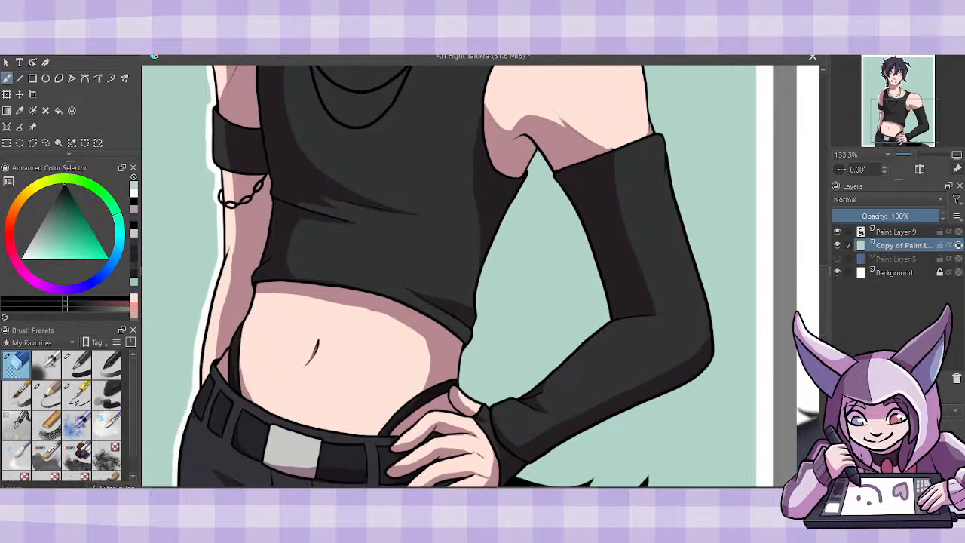
scroll(819, 285, "down", 3)
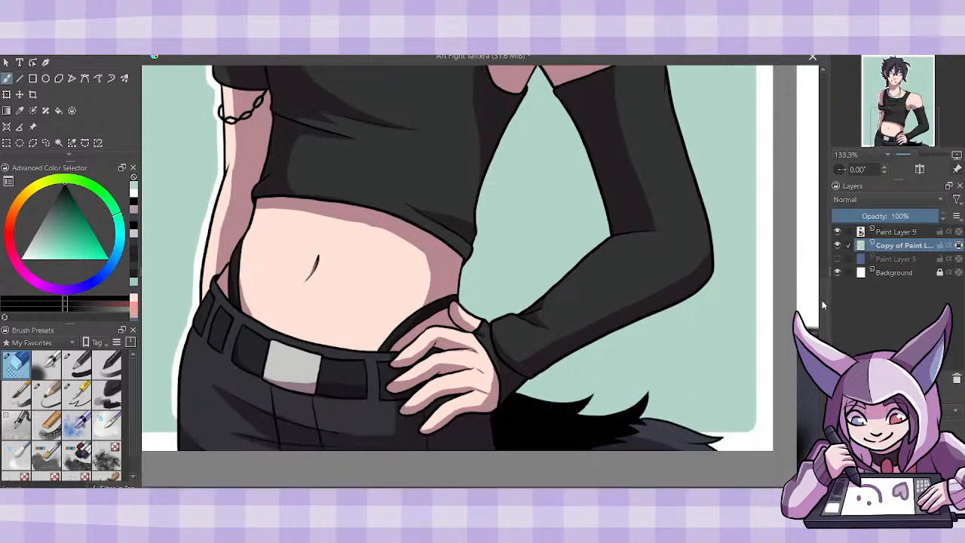
left_click_drag(178, 381, 173, 435)
left_click_drag(174, 400, 174, 439)
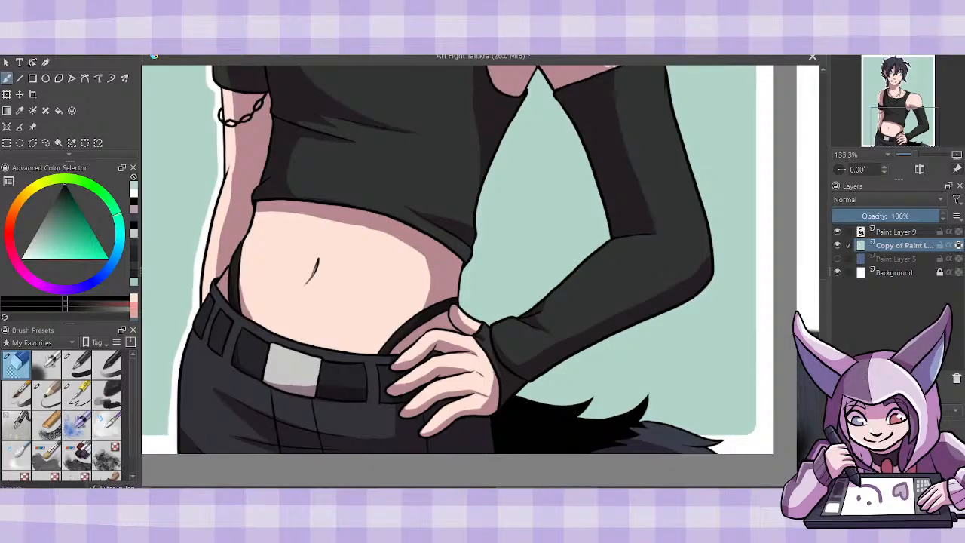
mouse_move(514, 394)
left_mouse_down()
mouse_move(595, 395)
mouse_move(589, 416)
mouse_move(605, 416)
mouse_move(649, 391)
mouse_move(643, 420)
mouse_move(733, 439)
mouse_move(701, 443)
left_mouse_up()
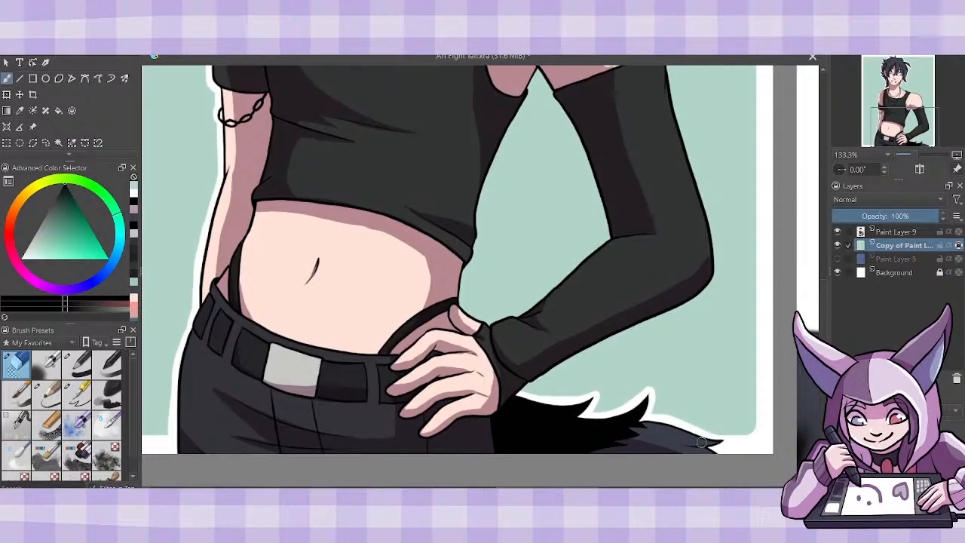
- Erase the white outline around the inside of the gap between the waist and the bent, sleeved arm
mouse_move(458, 302)
left_mouse_down()
mouse_move(491, 324)
mouse_move(470, 311)
mouse_move(505, 325)
mouse_move(491, 320)
mouse_move(525, 317)
mouse_move(514, 316)
mouse_move(618, 234)
left_mouse_up()
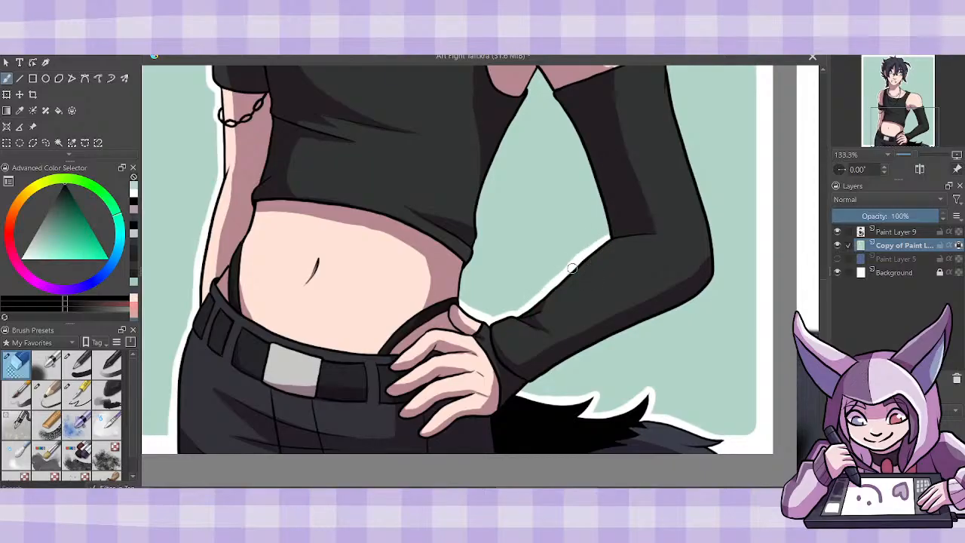
mouse_move(483, 185)
left_mouse_down()
mouse_move(482, 235)
mouse_move(475, 248)
mouse_move(478, 218)
mouse_move(465, 272)
mouse_move(487, 284)
mouse_move(516, 230)
left_mouse_up()
scroll(750, 251, "up", 3)
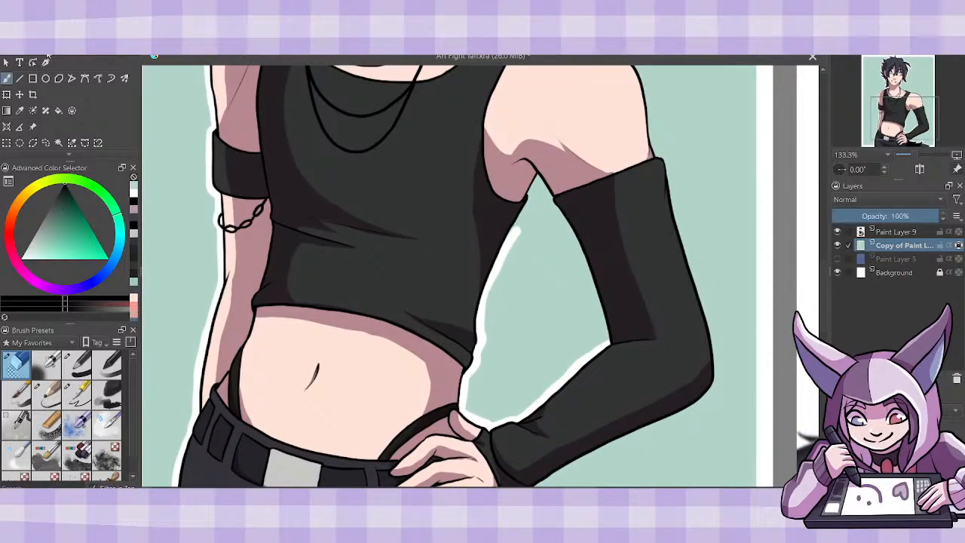
key("ctrl+z")
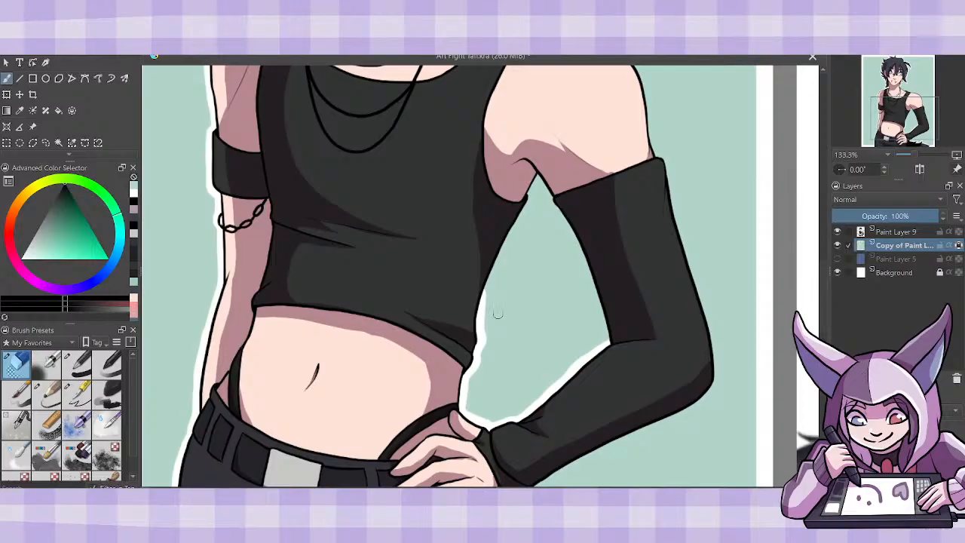
left_click_drag(530, 185, 480, 313)
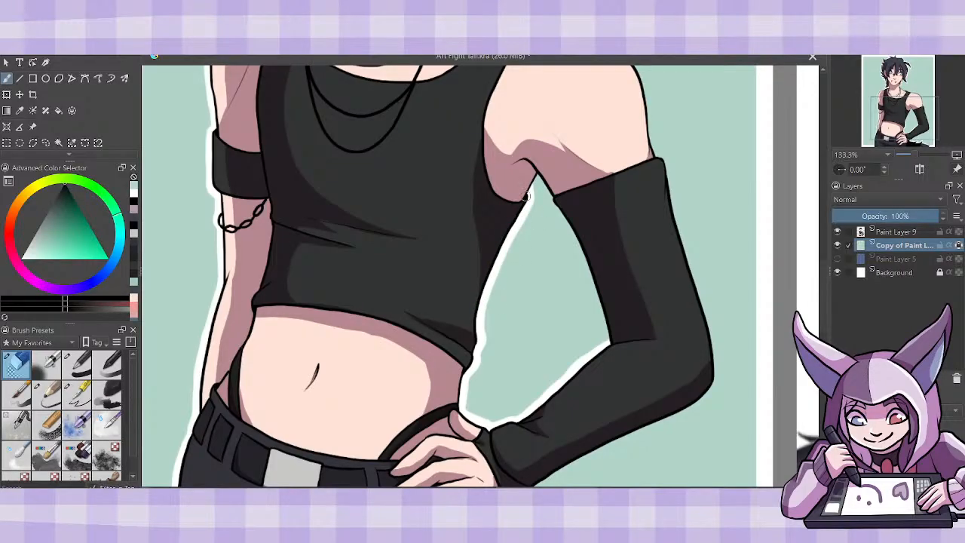
mouse_move(526, 196)
left_mouse_down()
mouse_move(547, 184)
mouse_move(536, 175)
mouse_move(569, 218)
mouse_move(554, 186)
mouse_move(609, 344)
left_mouse_up()
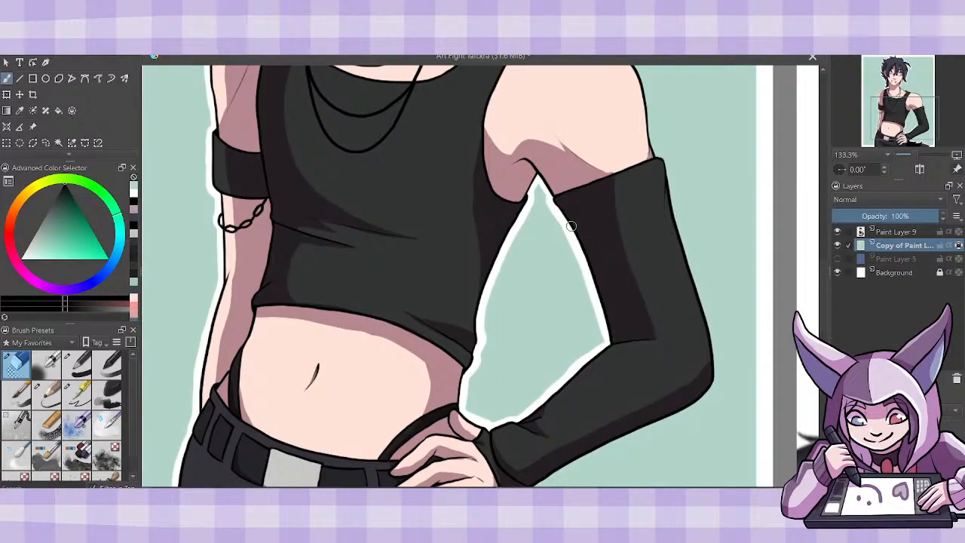
- Erase the white outline along the outer edge of the long sleeve, from the wrist around the elbow to the cuff
left_click_drag(567, 134, 402, 134)
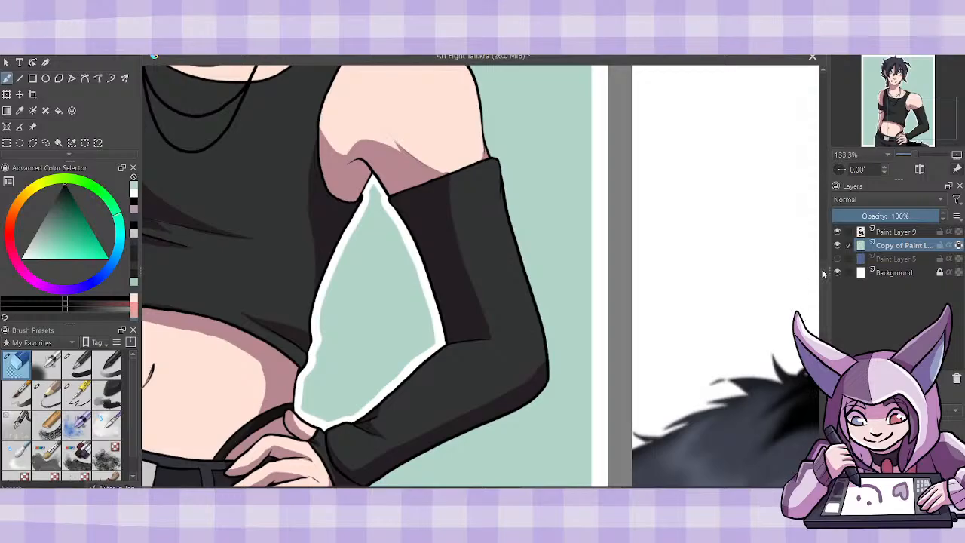
scroll(821, 275, "down", 3)
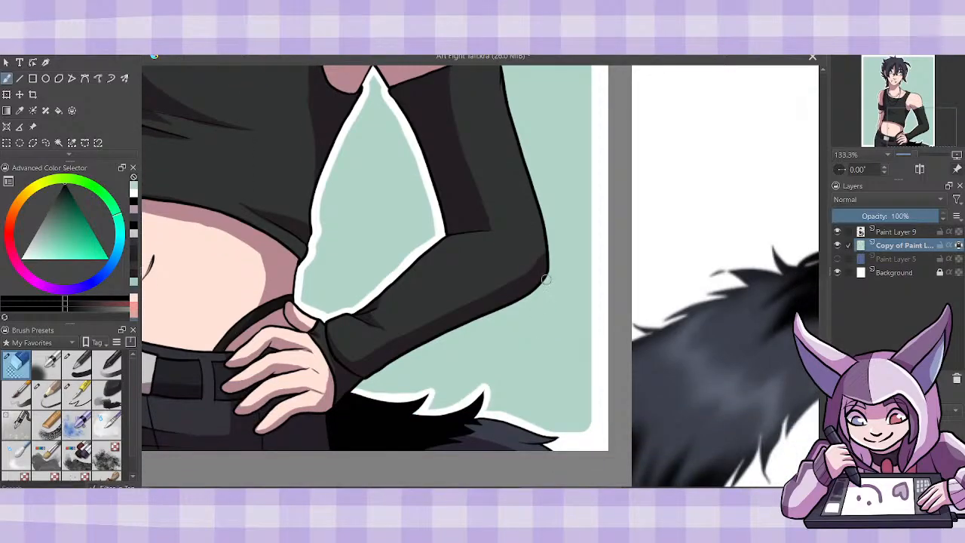
left_click_drag(549, 274, 539, 288)
mouse_move(521, 300)
left_mouse_down()
mouse_move(426, 336)
mouse_move(388, 382)
mouse_move(355, 389)
left_mouse_up()
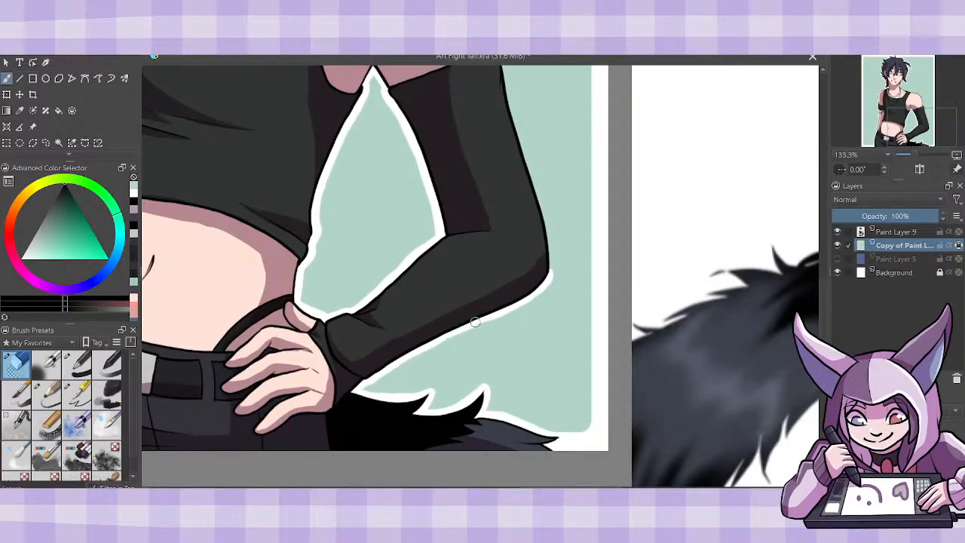
scroll(495, 226, "up", 3)
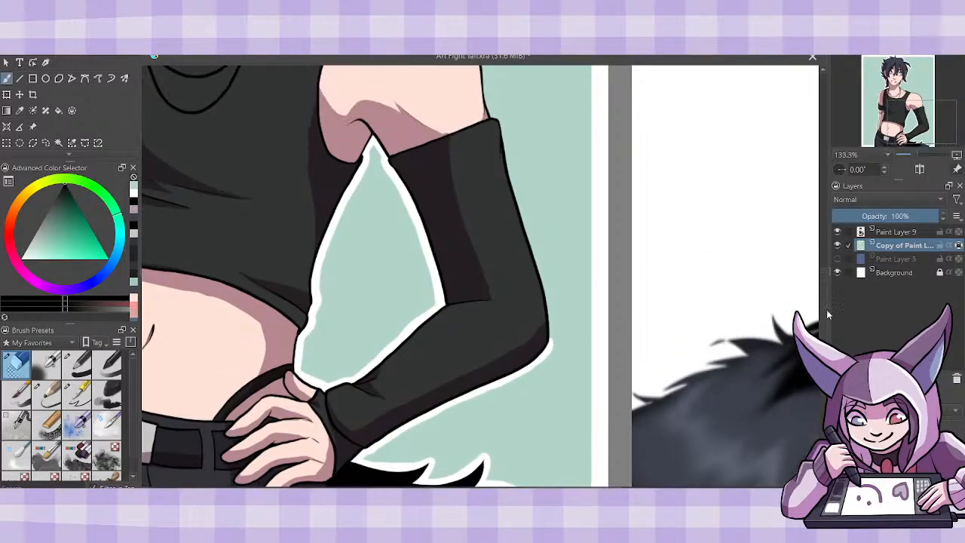
left_click_drag(495, 147, 507, 217)
left_click_drag(502, 164, 551, 376)
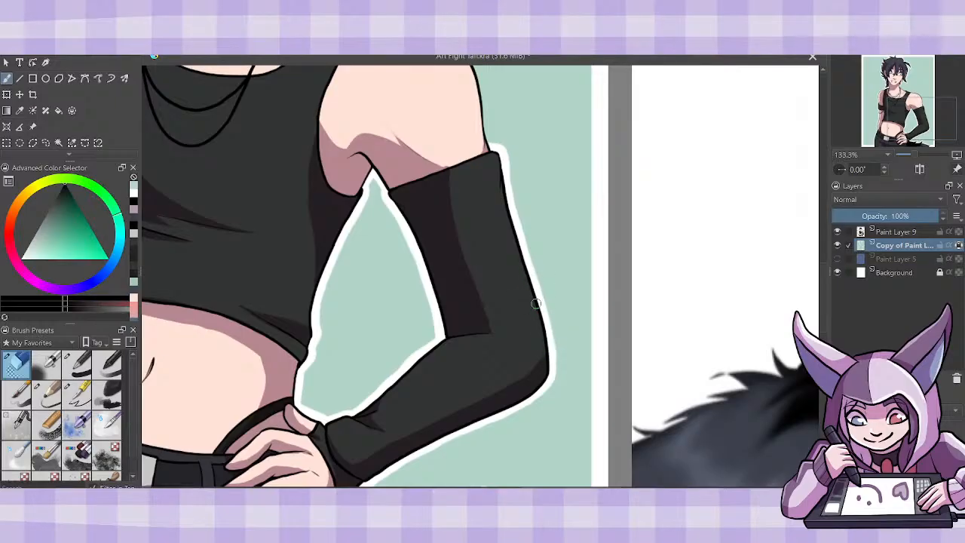
- Erase the white outline from the neck across the bare shoulder to the cuff of the long sleeve
scroll(825, 275, "up", 5)
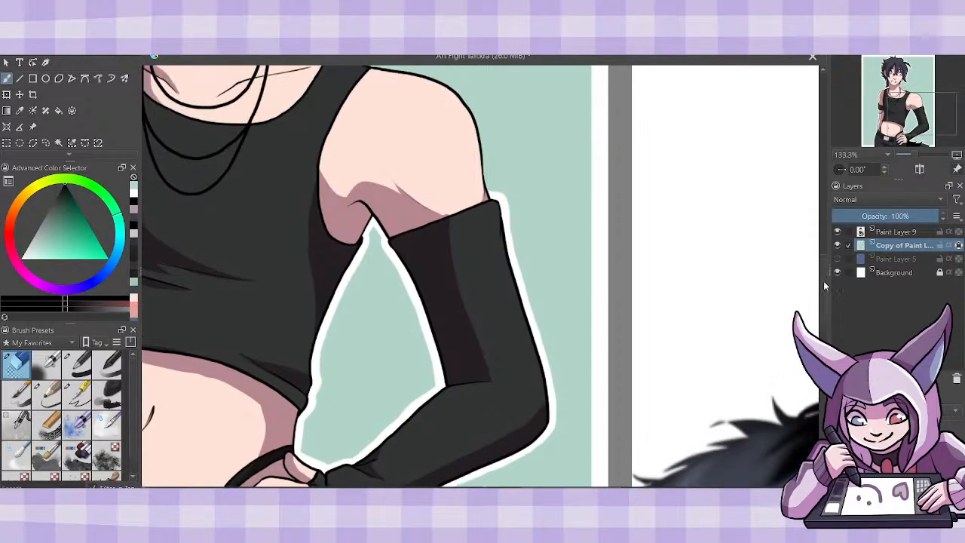
left_click_drag(824, 259, 824, 251)
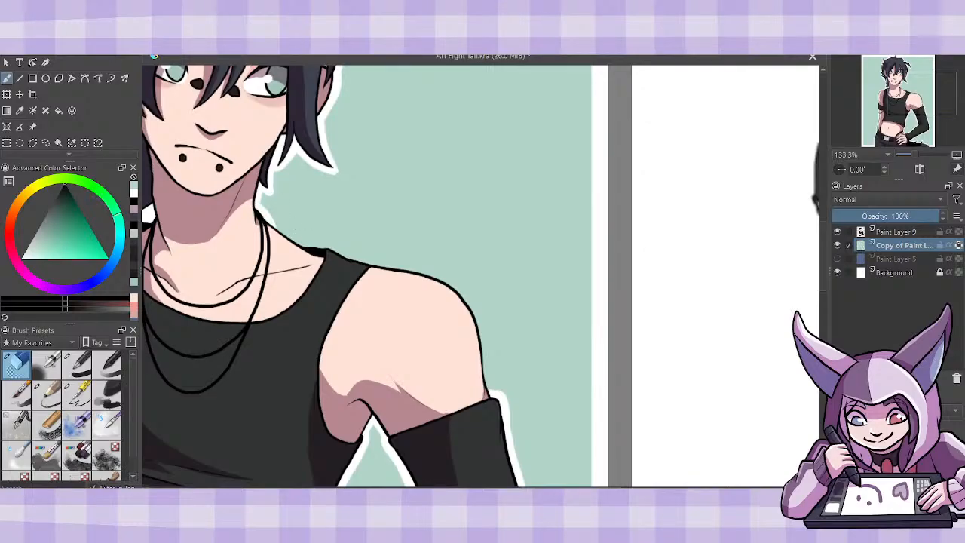
mouse_move(310, 247)
left_mouse_down()
mouse_move(455, 287)
mouse_move(468, 315)
left_mouse_up()
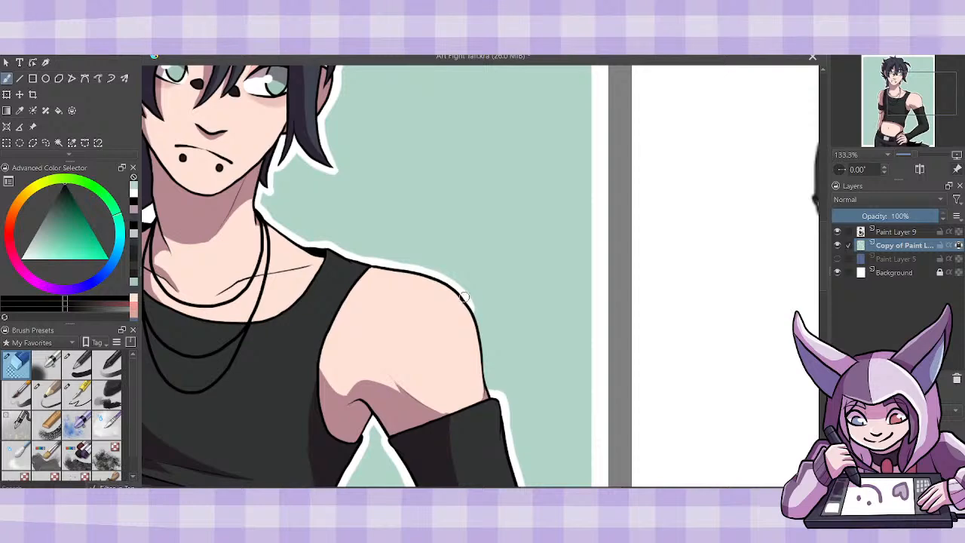
mouse_move(464, 299)
left_mouse_down()
mouse_move(478, 318)
mouse_move(488, 390)
mouse_move(472, 319)
mouse_move(494, 389)
left_mouse_up()
- Examine the whole outlined character on the mint panel beside the reference drawing
key("ctrl+minus")
key("ctrl+minus")
key("ctrl+minus")
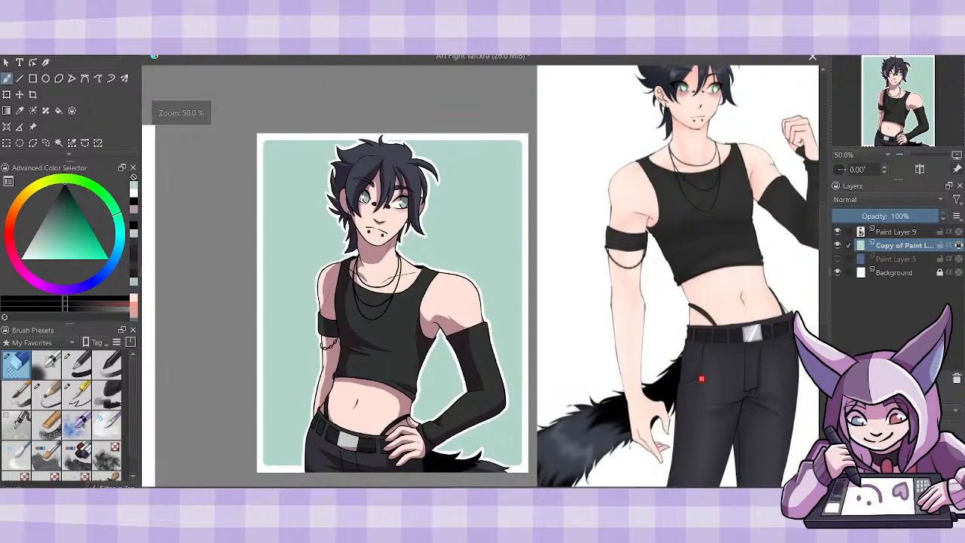
left_click_drag(825, 291, 825, 302)
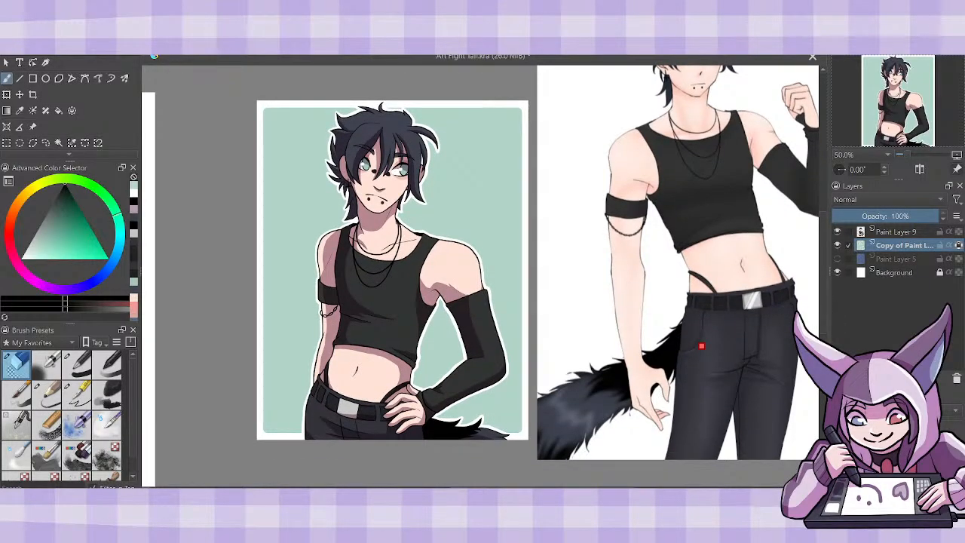
key("ctrl+plus")
key("ctrl+minus")
scroll(482, 275, "left", 1)
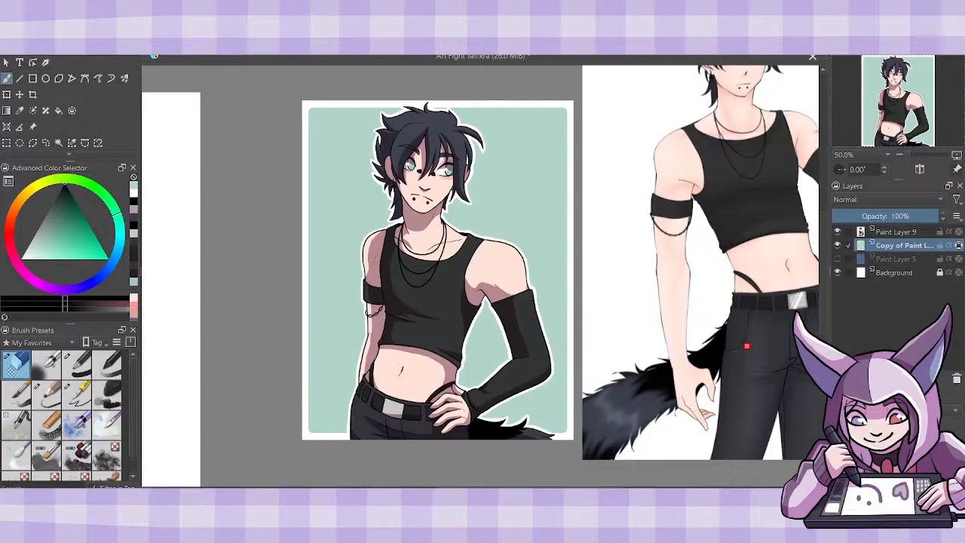
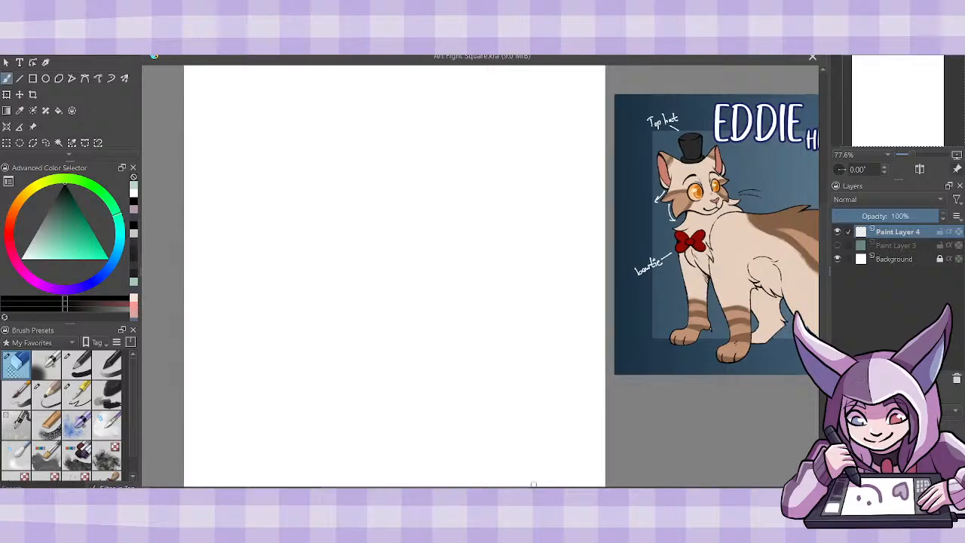
- Sketch a round head in the upper part of the blank canvas, with curved centre and eye guide lines
left_click(47, 392)
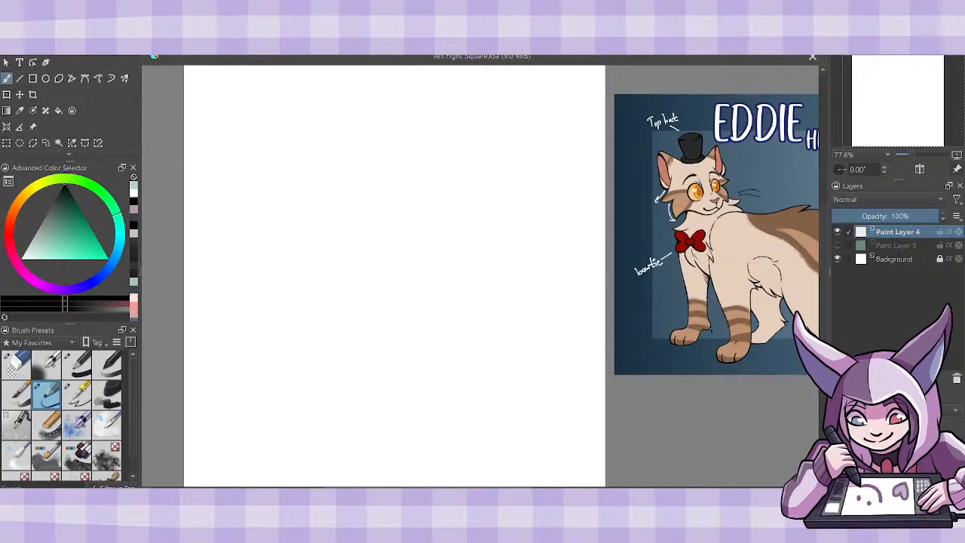
key("minus")
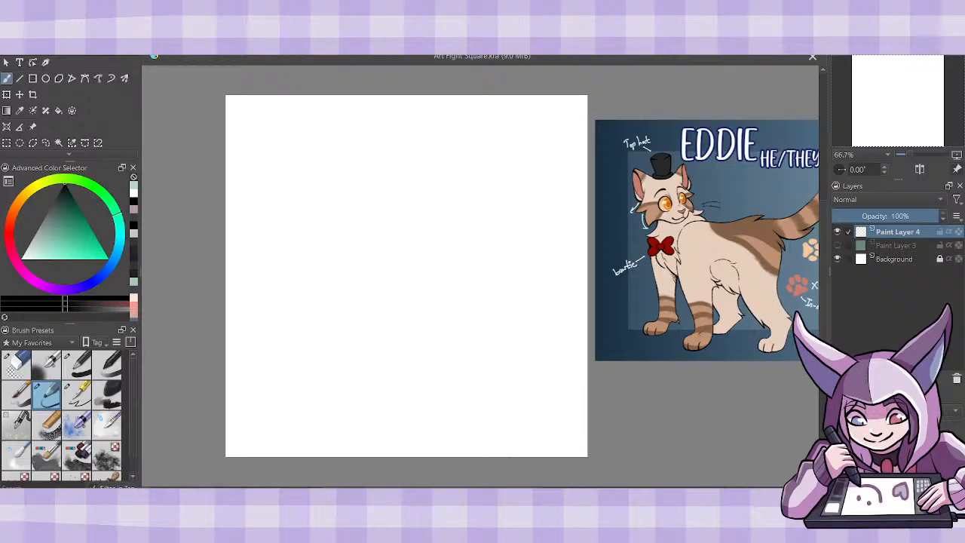
scroll(481, 275, "right", 2)
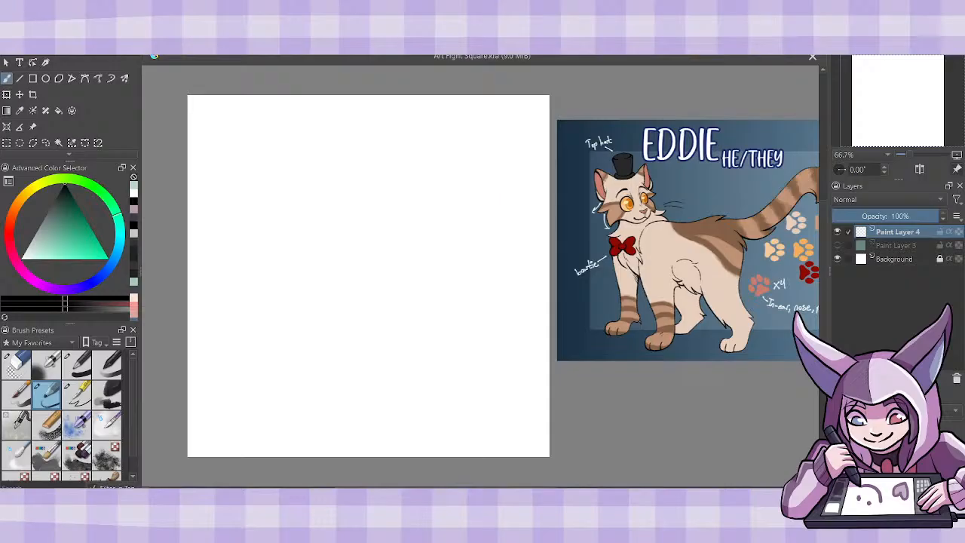
mouse_move(343, 131)
left_mouse_down()
mouse_move(300, 138)
mouse_move(305, 194)
left_mouse_up()
mouse_move(325, 128)
left_mouse_down()
mouse_move(376, 183)
mouse_move(328, 227)
left_mouse_up()
mouse_move(305, 136)
left_mouse_down()
mouse_move(383, 199)
mouse_move(367, 146)
mouse_move(324, 238)
left_mouse_up()
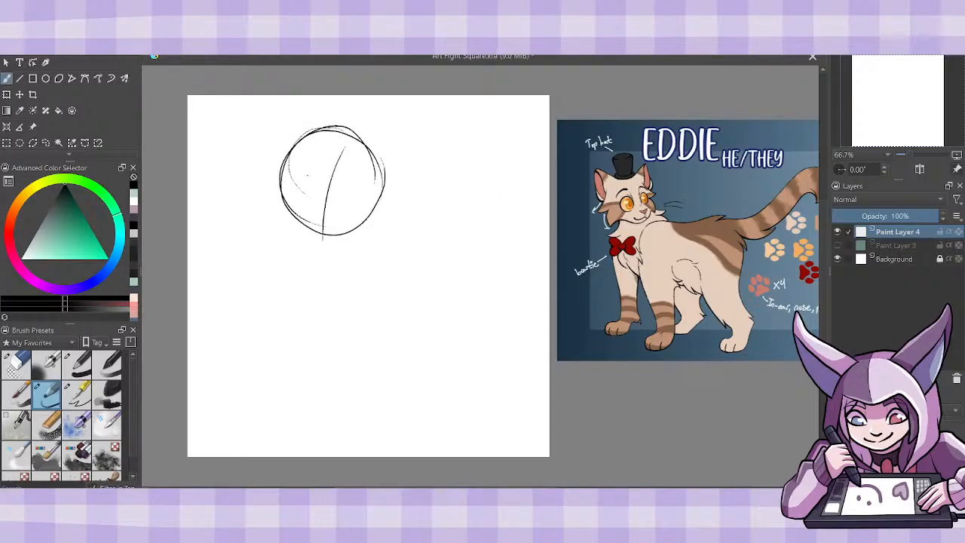
left_click_drag(296, 190, 369, 191)
- Sketch both bent arms with the paws raised together under the chin, and save the drawing
mouse_move(279, 240)
left_mouse_down()
mouse_move(323, 217)
mouse_move(268, 214)
mouse_move(217, 280)
mouse_move(245, 312)
mouse_move(269, 286)
left_mouse_up()
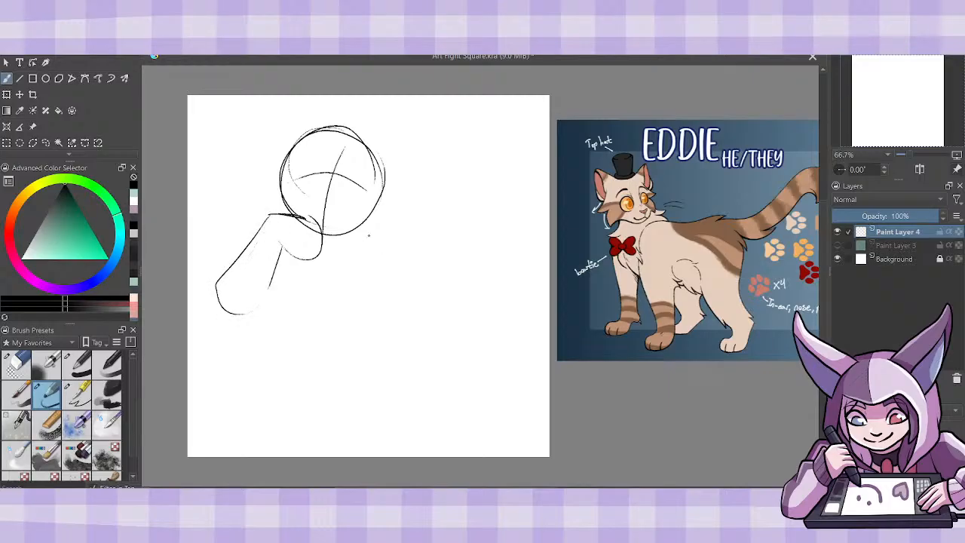
mouse_move(323, 236)
left_mouse_down()
mouse_move(355, 262)
mouse_move(380, 242)
mouse_move(357, 266)
mouse_move(383, 235)
mouse_move(379, 217)
mouse_move(441, 279)
left_mouse_up()
left_click_drag(368, 260, 407, 315)
left_click_drag(379, 285, 439, 325)
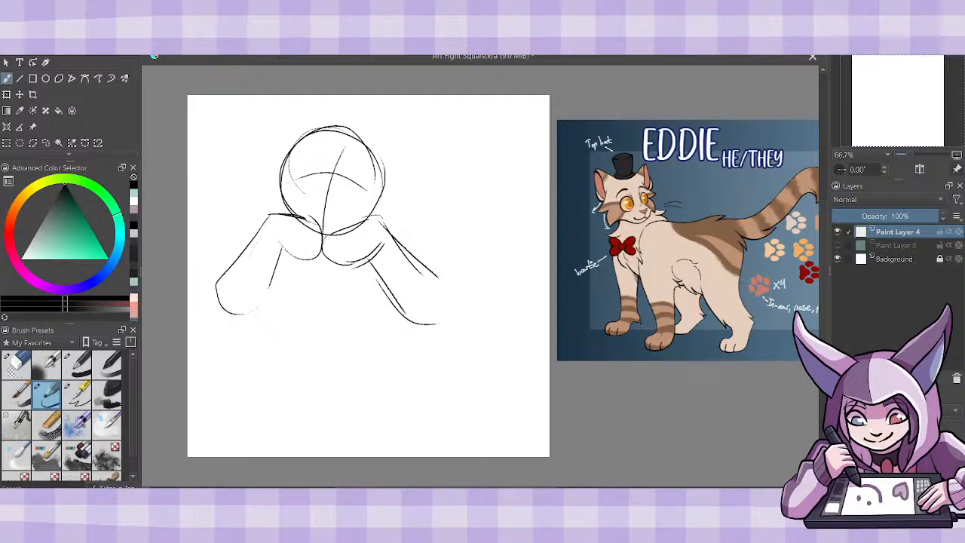
left_click_drag(450, 285, 453, 307)
left_click_drag(394, 237, 428, 275)
key("ctrl+s")
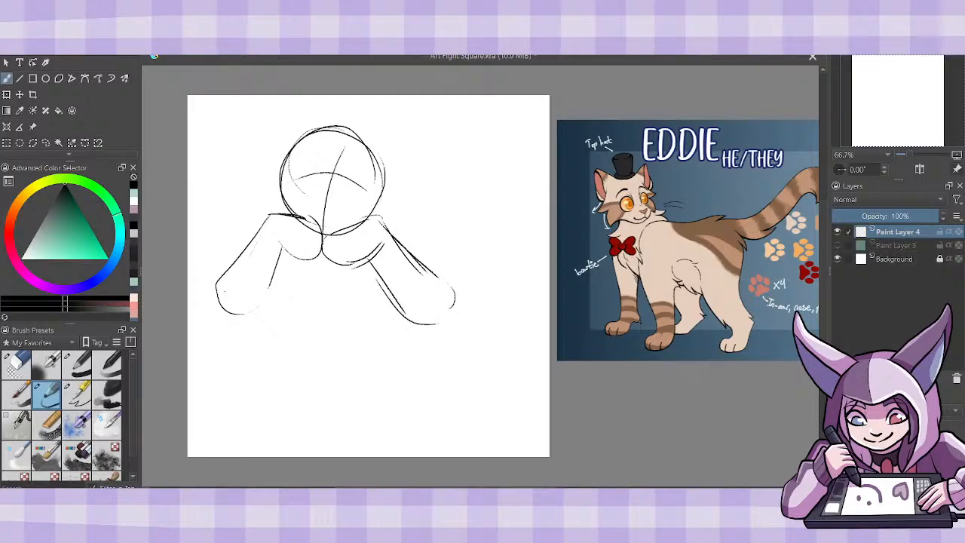
- Sketch the underside of the elbows and both sides of the torso down to the hips
mouse_move(217, 289)
left_mouse_down()
mouse_move(219, 320)
mouse_move(279, 318)
mouse_move(282, 309)
left_mouse_up()
mouse_move(285, 265)
left_mouse_down()
mouse_move(279, 312)
mouse_move(300, 356)
mouse_move(293, 394)
left_mouse_up()
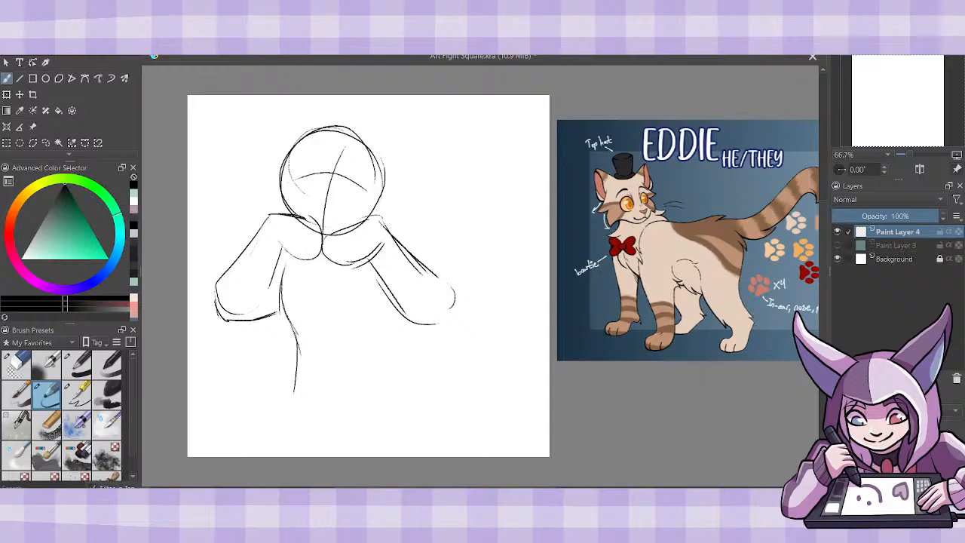
left_click_drag(401, 320, 405, 389)
left_click_drag(405, 329, 409, 395)
left_click_drag(397, 309, 407, 386)
left_click_drag(401, 325, 434, 322)
left_click_drag(300, 353, 275, 422)
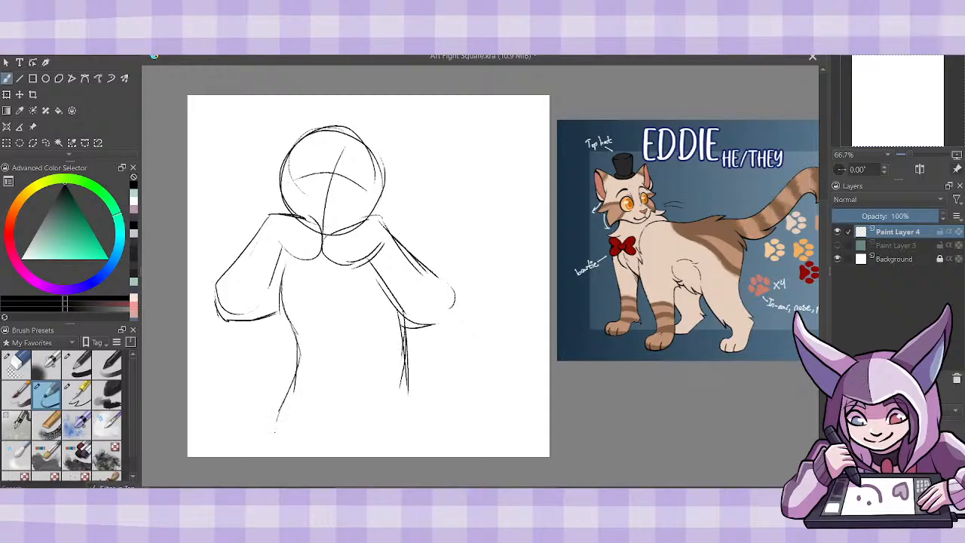
- Sketch the flaring hips and the thigh curves running down to the canvas edge
left_click_drag(406, 372, 424, 435)
mouse_move(286, 394)
left_mouse_down()
mouse_move(249, 455)
mouse_move(246, 445)
left_mouse_up()
left_click_drag(410, 389, 436, 456)
left_click_drag(396, 360, 410, 387)
left_click_drag(422, 416, 428, 445)
left_click_drag(388, 384, 334, 446)
mouse_move(294, 382)
left_mouse_down()
mouse_move(258, 401)
mouse_move(237, 455)
left_mouse_up()
left_click_drag(271, 319, 290, 320)
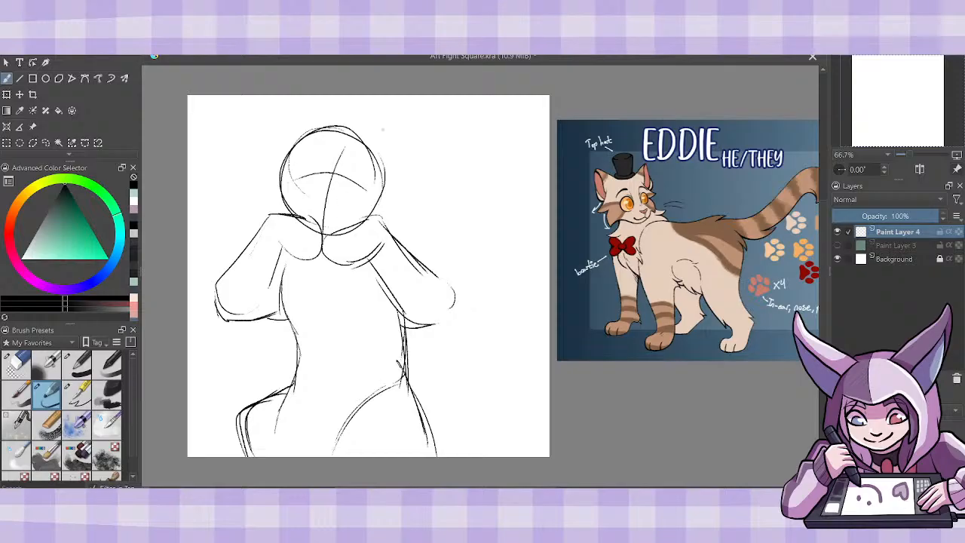
- Sketch the eyes and a smiling mouth on the head, and a bow tie on the chest below the paws
mouse_move(300, 205)
left_mouse_down()
mouse_move(355, 208)
mouse_move(315, 163)
mouse_move(290, 177)
mouse_move(374, 193)
mouse_move(346, 179)
mouse_move(364, 193)
left_mouse_up()
mouse_move(295, 161)
left_mouse_down()
mouse_move(316, 183)
mouse_move(314, 164)
mouse_move(354, 186)
left_mouse_up()
mouse_move(323, 266)
left_mouse_down()
mouse_move(325, 276)
mouse_move(321, 267)
left_mouse_up()
left_click_drag(319, 269, 319, 285)
mouse_move(325, 283)
left_mouse_down()
mouse_move(337, 296)
mouse_move(360, 287)
left_mouse_up()
left_click_drag(348, 277, 335, 268)
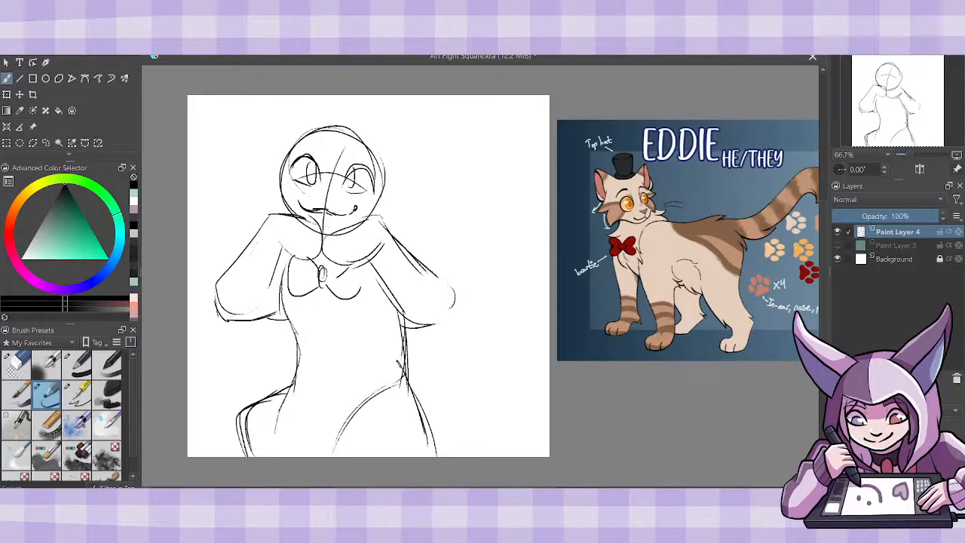
- Sketch a small tilted top hat with a curved brim on top of the head
mouse_move(336, 126)
left_mouse_down()
mouse_move(348, 100)
mouse_move(383, 112)
left_mouse_up()
left_click_drag(383, 113, 377, 151)
mouse_move(338, 126)
left_mouse_down()
mouse_move(320, 118)
mouse_move(385, 147)
left_mouse_up()
mouse_move(376, 147)
left_mouse_down()
mouse_move(330, 125)
mouse_move(348, 99)
mouse_move(387, 113)
mouse_move(378, 142)
left_mouse_up()
- Sketch two large pointed ears and spiky cheek fur on both sides of the head
mouse_move(323, 125)
left_mouse_down()
mouse_move(259, 119)
mouse_move(262, 161)
left_mouse_up()
left_click_drag(260, 122, 279, 175)
mouse_move(383, 147)
left_mouse_down()
mouse_move(430, 147)
mouse_move(422, 177)
left_mouse_up()
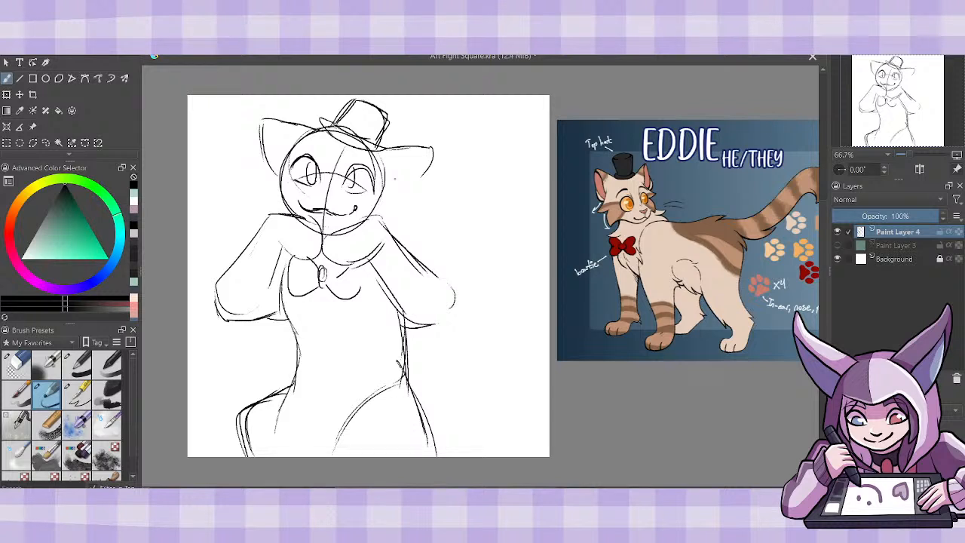
left_click_drag(377, 202, 420, 179)
mouse_move(389, 203)
left_mouse_down()
mouse_move(435, 149)
mouse_move(417, 145)
mouse_move(405, 208)
mouse_move(413, 216)
mouse_move(399, 237)
left_mouse_up()
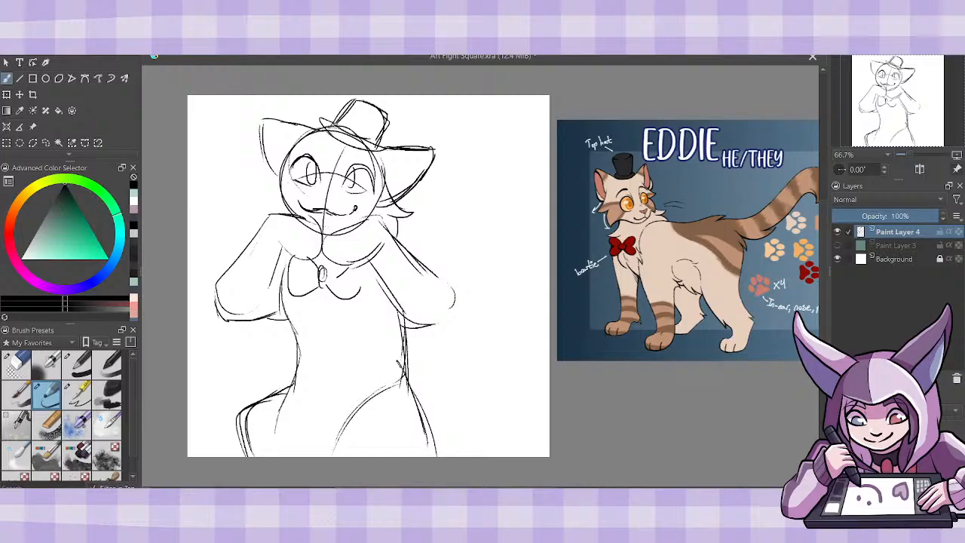
mouse_move(285, 154)
left_mouse_down()
mouse_move(254, 180)
mouse_move(264, 220)
left_mouse_up()
- Erase the thigh curves from the lower body, keeping the outer hip lines
left_click(26, 367)
mouse_move(389, 387)
left_mouse_down()
mouse_move(360, 419)
mouse_move(382, 382)
mouse_move(361, 397)
mouse_move(386, 381)
mouse_move(329, 449)
left_mouse_up()
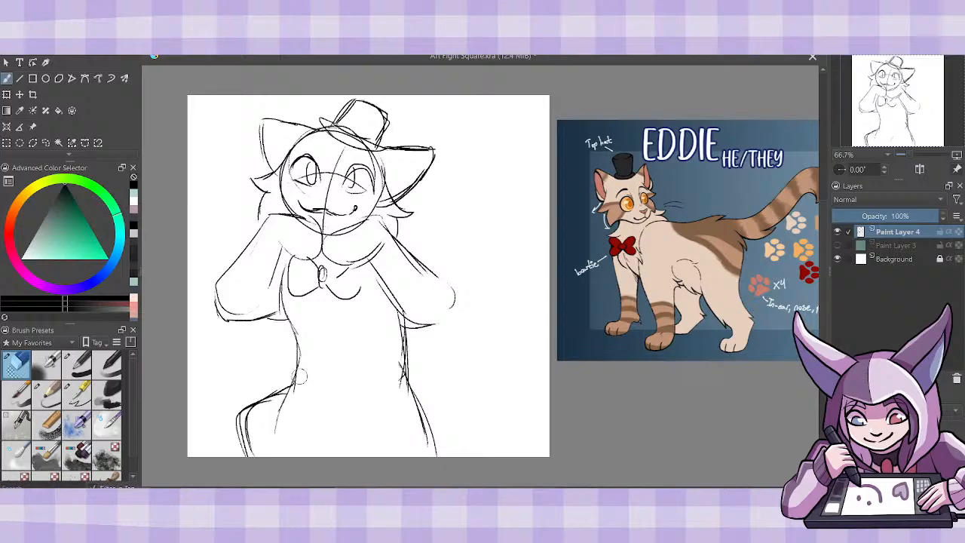
mouse_move(284, 383)
left_mouse_down()
mouse_move(253, 431)
mouse_move(257, 416)
left_mouse_up()
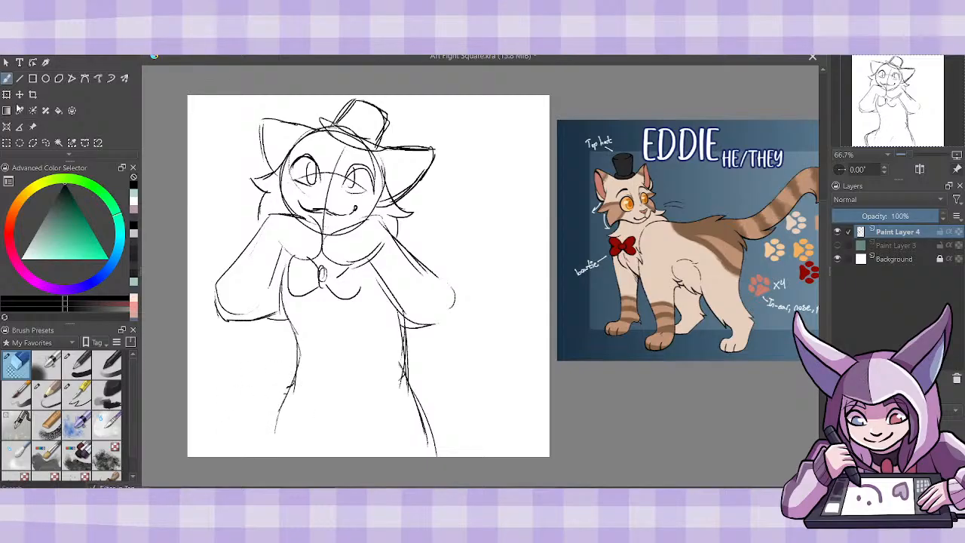
- Scale up the whole sketch until its lower body runs off the canvas, and shift it into position
key("ctrl+t")
mouse_move(462, 466)
left_mouse_down()
mouse_move(496, 486)
mouse_move(523, 536)
left_mouse_up()
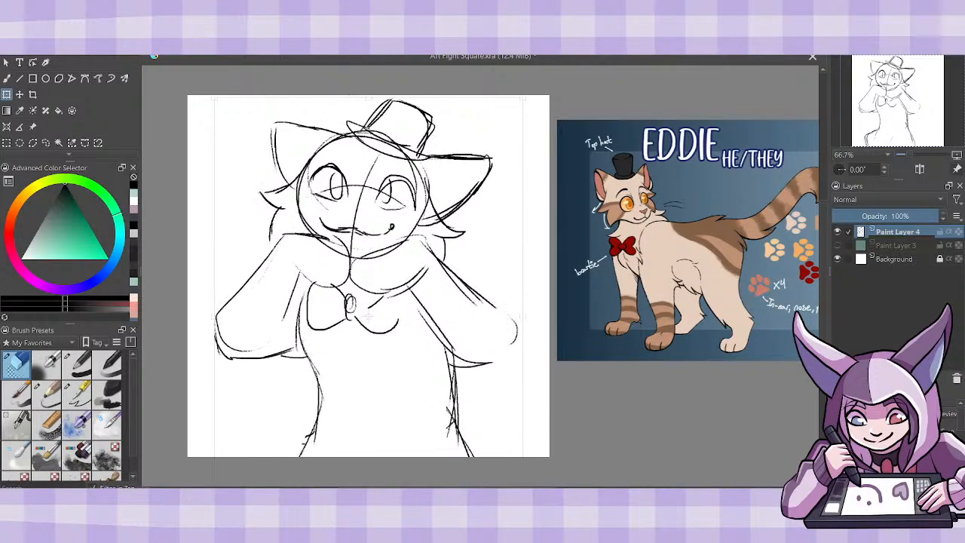
left_click_drag(446, 410, 428, 412)
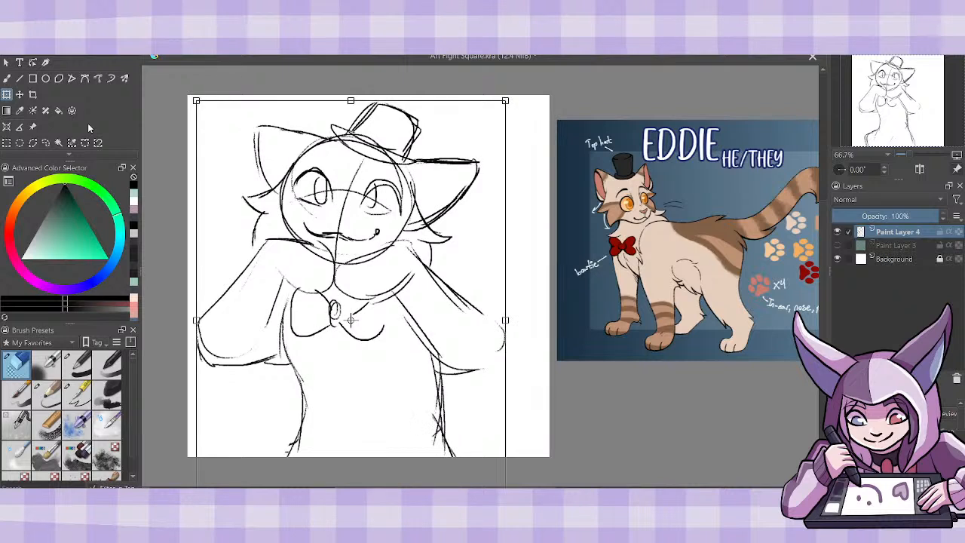
- Sketch a large curling tail behind the arm and hip nearest the reference, erasing its stray lines
left_click(6, 78)
left_click(46, 391)
left_click_drag(483, 276, 444, 276)
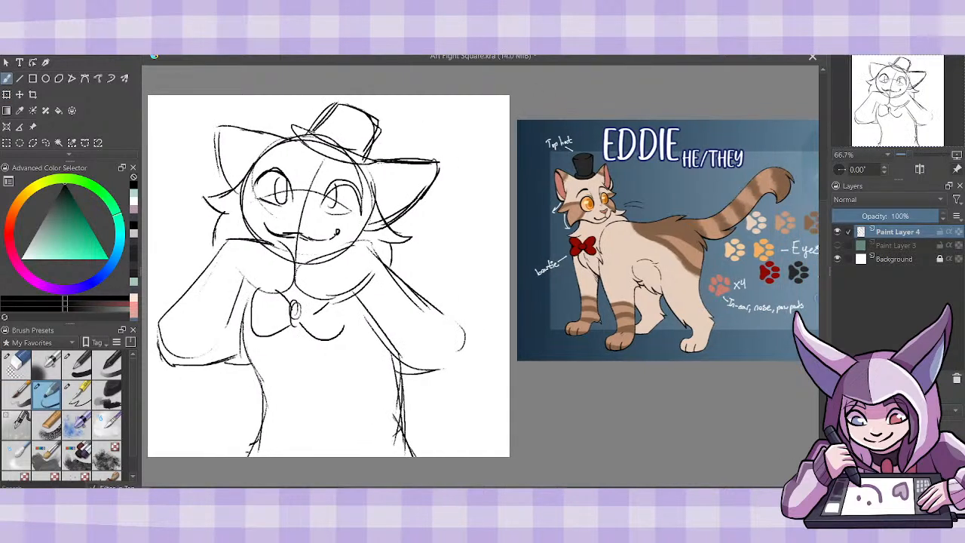
left_click_drag(447, 456, 419, 376)
mouse_move(420, 293)
left_mouse_down()
mouse_move(444, 243)
mouse_move(486, 224)
mouse_move(470, 247)
mouse_move(510, 243)
left_mouse_up()
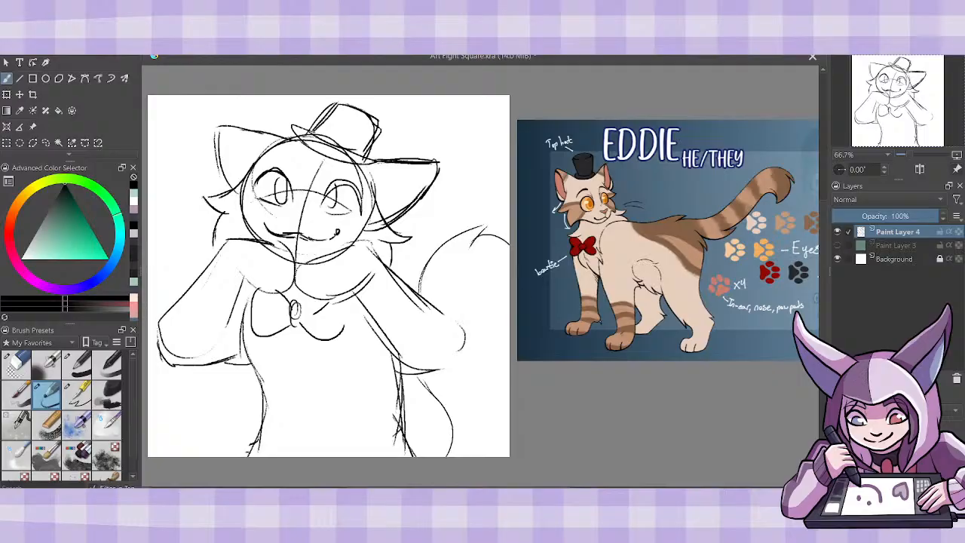
mouse_move(511, 293)
left_mouse_down()
mouse_move(485, 301)
mouse_move(477, 333)
mouse_move(494, 355)
mouse_move(504, 401)
left_mouse_up()
mouse_move(499, 457)
left_mouse_down()
mouse_move(491, 380)
mouse_move(476, 364)
mouse_move(461, 307)
mouse_move(502, 297)
mouse_move(472, 346)
mouse_move(501, 388)
mouse_move(490, 435)
left_mouse_up()
left_click(15, 366)
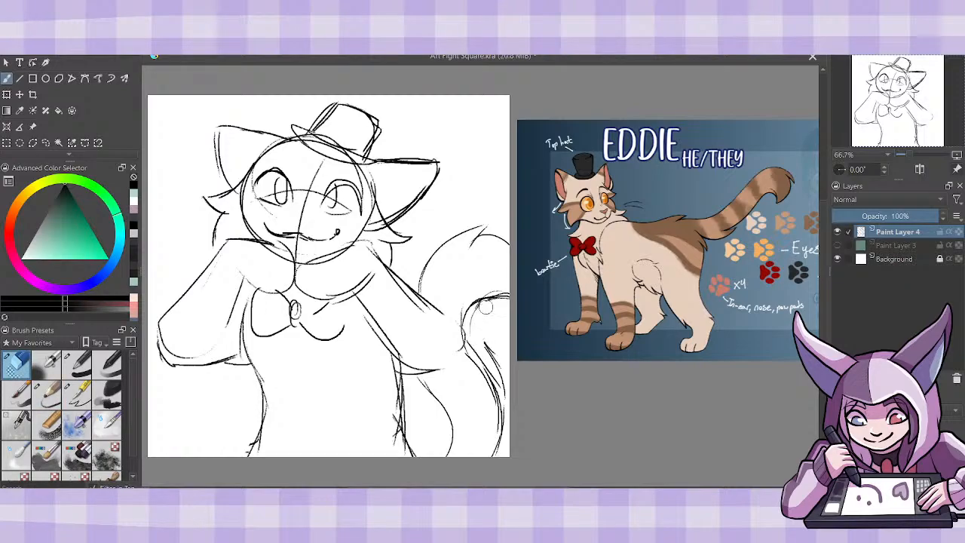
left_click_drag(483, 340, 505, 391)
- Darken both sides of the torso and close the rounded elbow of the arm in front of the tail
left_click(47, 392)
left_click_drag(262, 365, 246, 455)
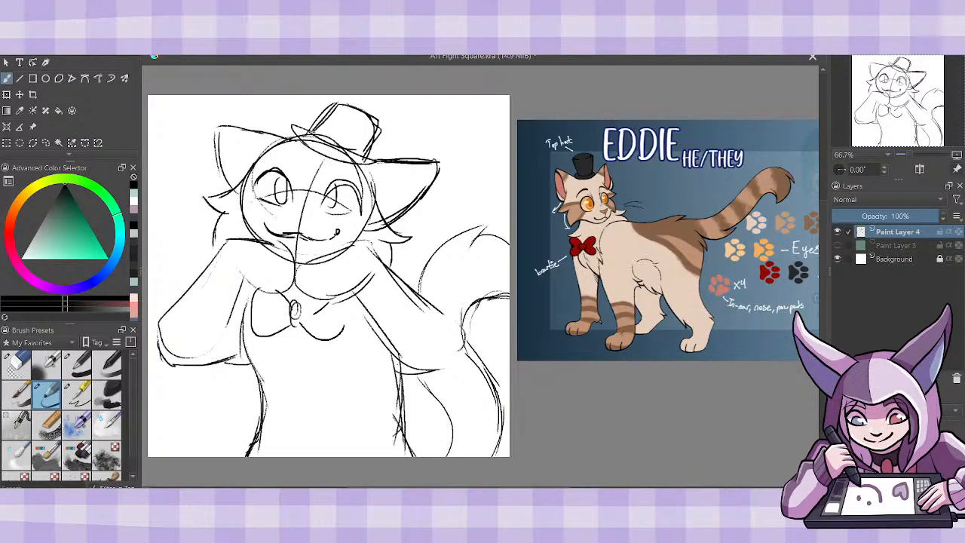
left_click_drag(396, 364, 413, 456)
mouse_move(402, 368)
left_mouse_down()
mouse_move(453, 365)
mouse_move(457, 332)
mouse_move(440, 313)
left_mouse_up()
mouse_move(441, 312)
left_mouse_down()
mouse_move(462, 339)
mouse_move(426, 373)
mouse_move(412, 373)
left_mouse_up()
left_click_drag(374, 322, 423, 368)
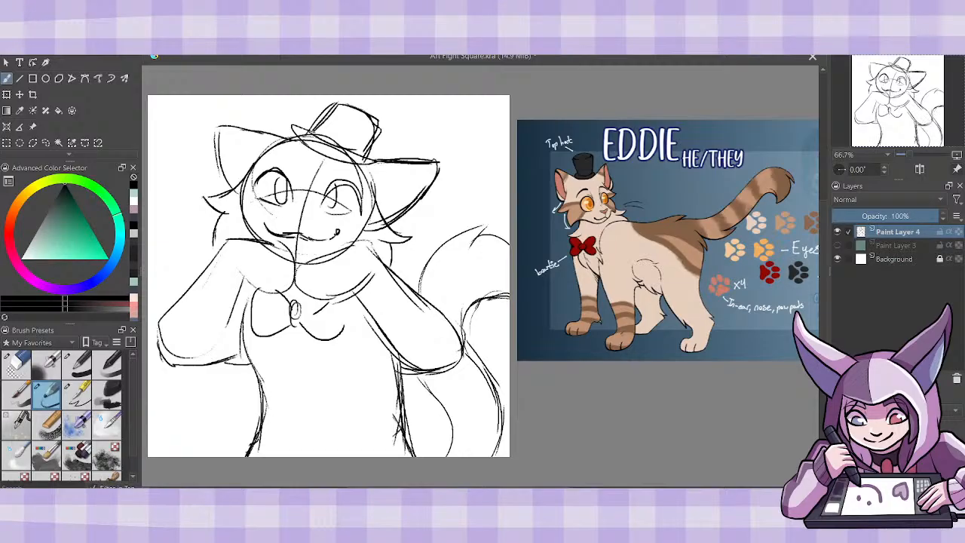
- Undo the last arm stroke, fade the sketch layer to a low opacity and add a new paint layer above it
mouse_move(451, 328)
left_mouse_down()
mouse_move(413, 277)
mouse_move(394, 268)
left_mouse_up()
key("ctrl+z")
left_click(847, 216)
key("Insert")
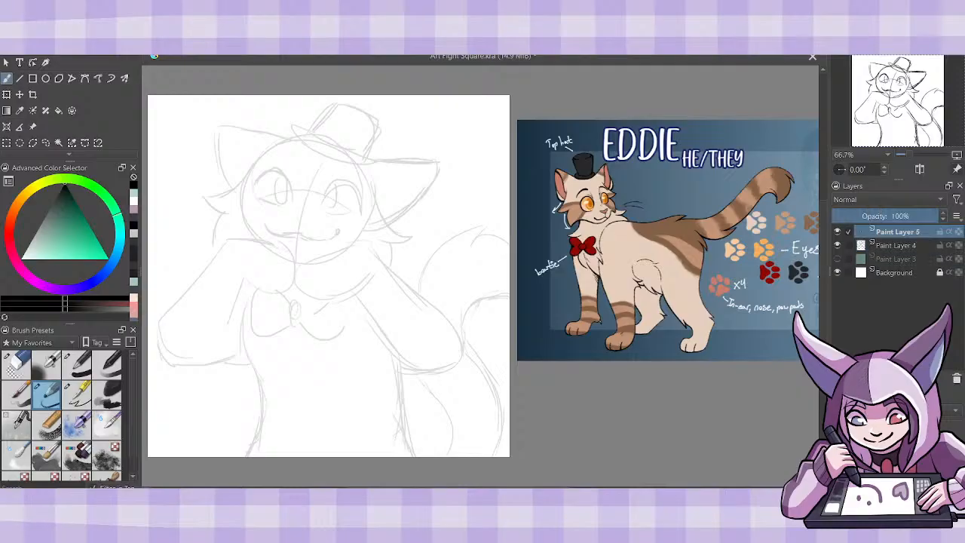
- Move the cat reference image closer so that it overlaps the edge of the canvas
left_click(33, 128)
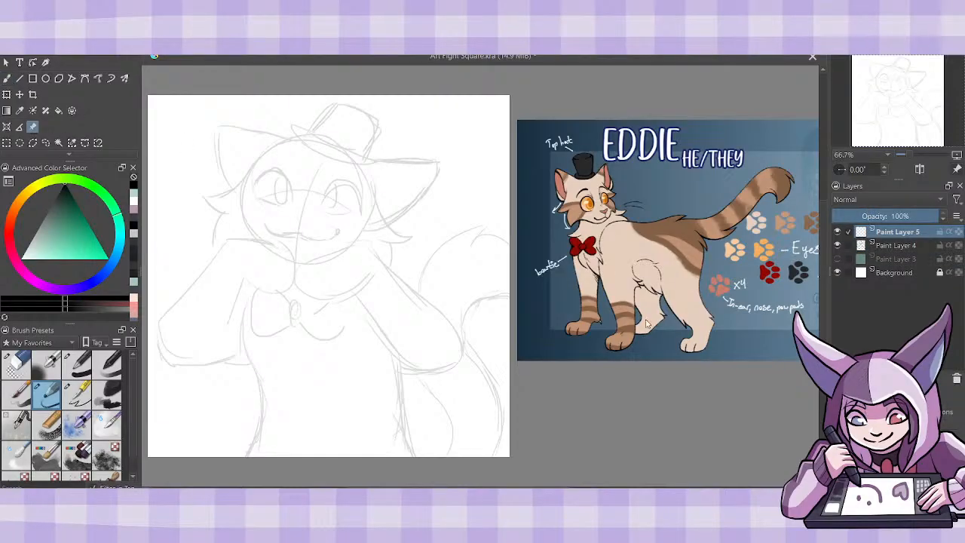
left_click(653, 314)
left_click_drag(644, 309, 616, 328)
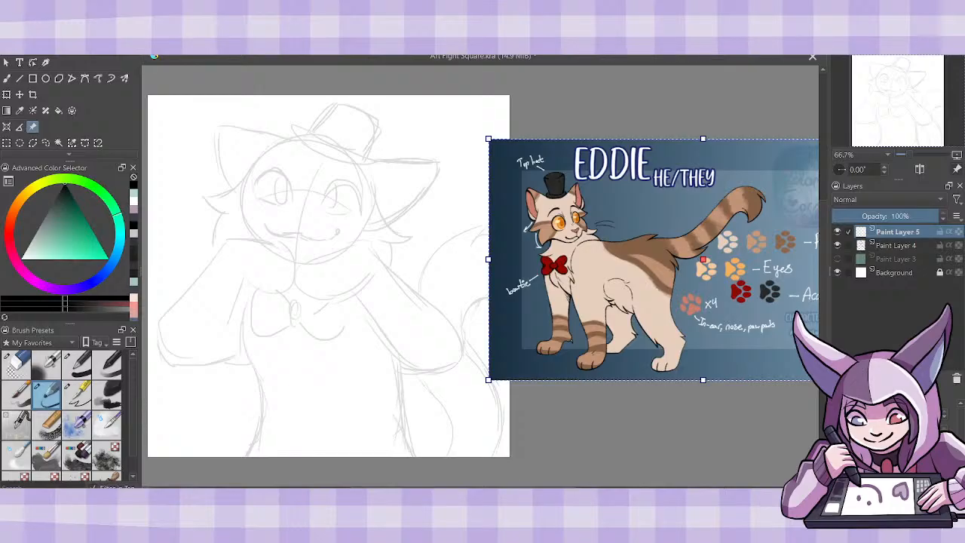
left_click_drag(511, 491, 490, 491)
- Draw clean lines for the arm beside the tail, with a curled paw and a pointed fur tuft at the elbow
key("ctrl+plus")
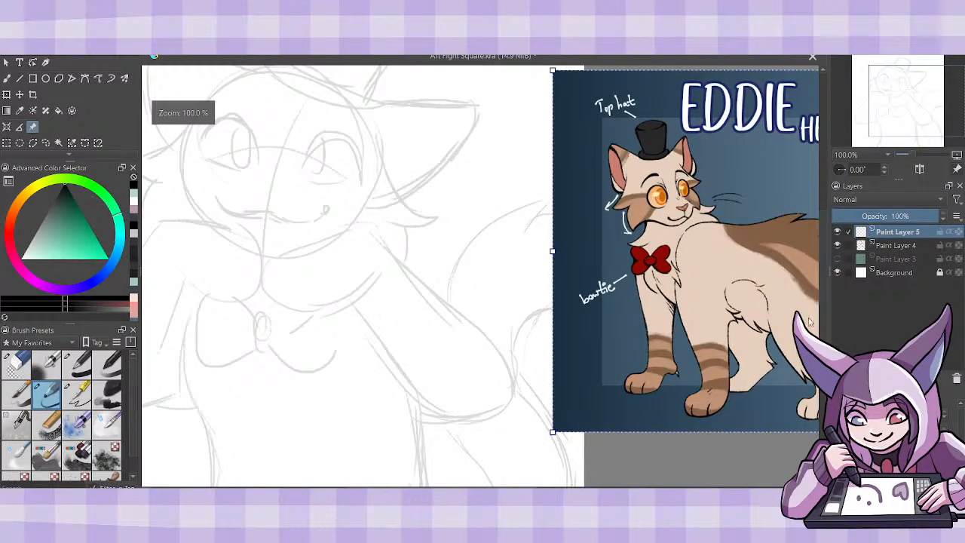
key("b")
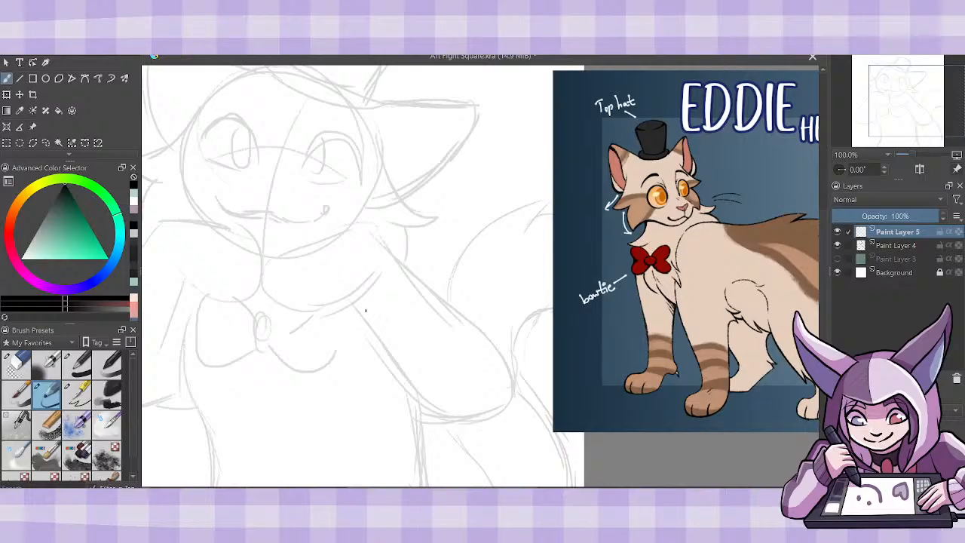
mouse_move(312, 268)
left_mouse_down()
mouse_move(300, 283)
mouse_move(340, 305)
mouse_move(373, 279)
mouse_move(304, 304)
mouse_move(302, 269)
mouse_move(324, 260)
mouse_move(274, 277)
mouse_move(291, 309)
mouse_move(321, 302)
mouse_move(281, 304)
mouse_move(268, 258)
mouse_move(360, 232)
mouse_move(479, 322)
left_mouse_up()
left_click_drag(396, 258, 511, 356)
mouse_move(351, 296)
left_mouse_down()
mouse_move(428, 395)
mouse_move(489, 417)
left_mouse_up()
mouse_move(504, 345)
left_mouse_down()
mouse_move(517, 364)
mouse_move(518, 426)
mouse_move(493, 434)
left_mouse_up()
mouse_move(499, 419)
left_mouse_down()
mouse_move(490, 436)
mouse_move(461, 421)
mouse_move(494, 424)
left_mouse_up()
- Thin the doubled line under the elbow and lengthen its inner end slightly
left_click(21, 362)
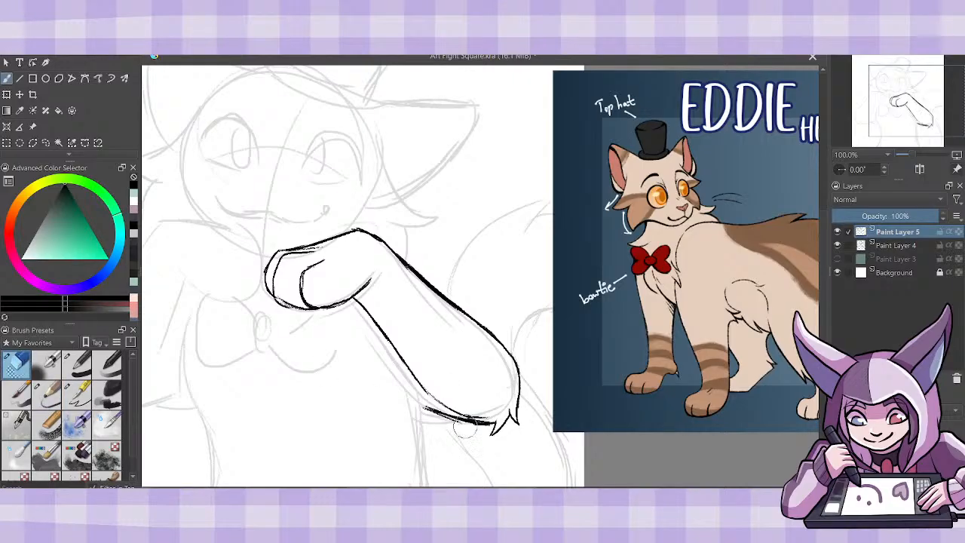
left_click_drag(432, 416, 490, 432)
left_click(57, 387)
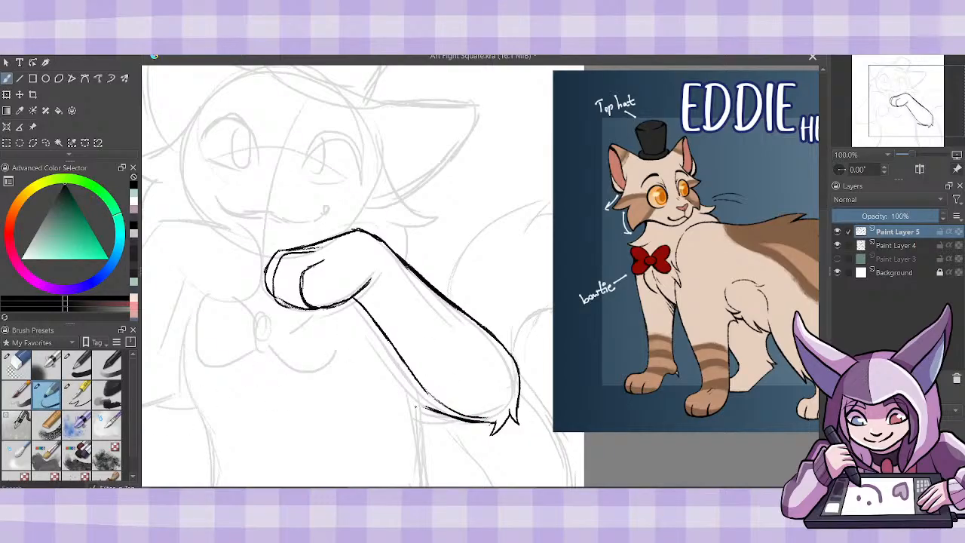
left_click_drag(417, 405, 433, 410)
key("slash")
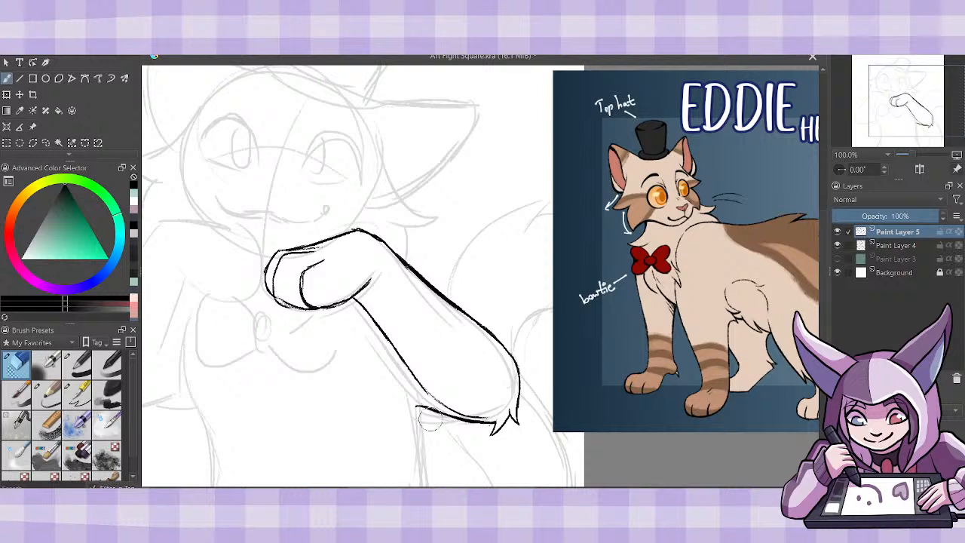
left_click(46, 394)
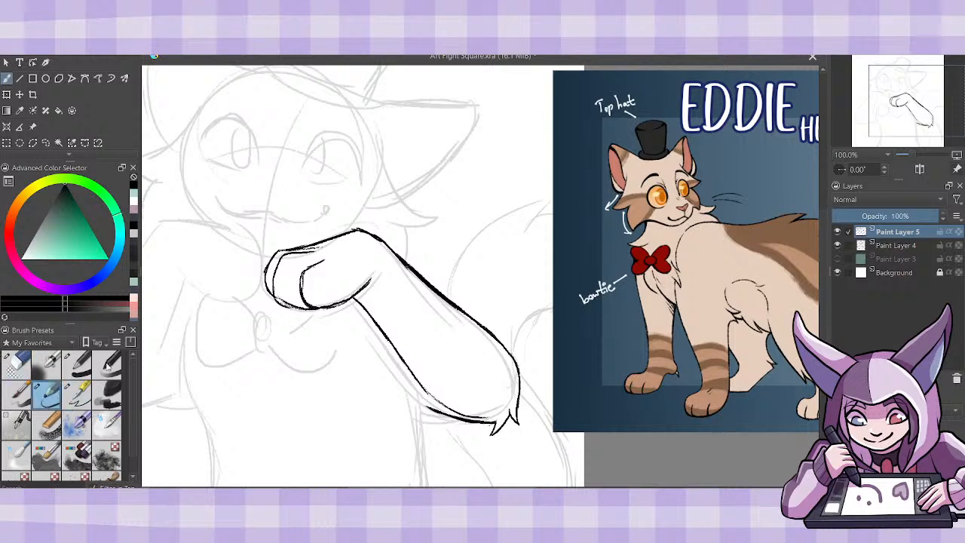
- Extend the upper arm's underside line inward over the torso and smooth it with repeated strokes
mouse_move(381, 380)
left_mouse_down()
mouse_move(463, 425)
mouse_move(434, 402)
left_mouse_up()
left_click(17, 364)
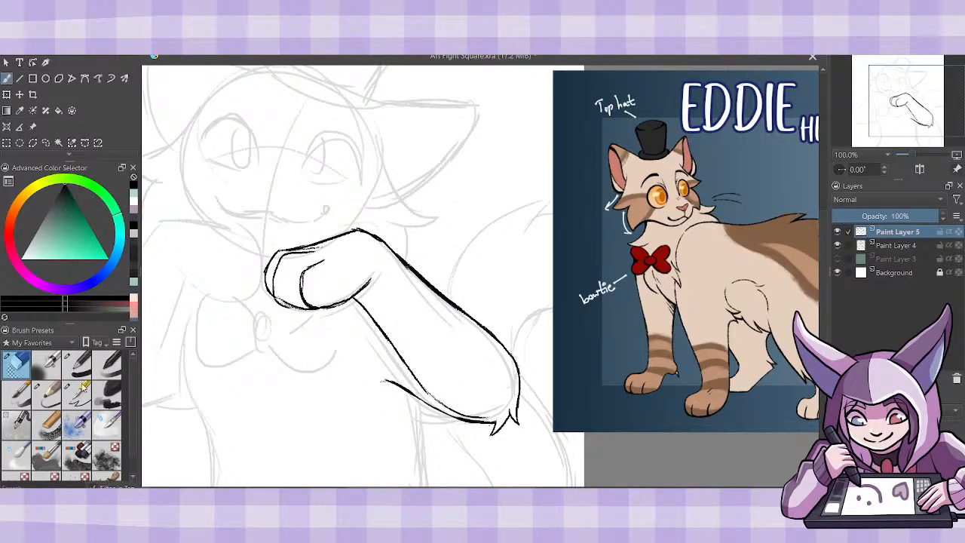
left_click(47, 393)
left_click_drag(377, 382, 440, 410)
left_click_drag(411, 392, 456, 418)
left_click_drag(428, 402, 468, 421)
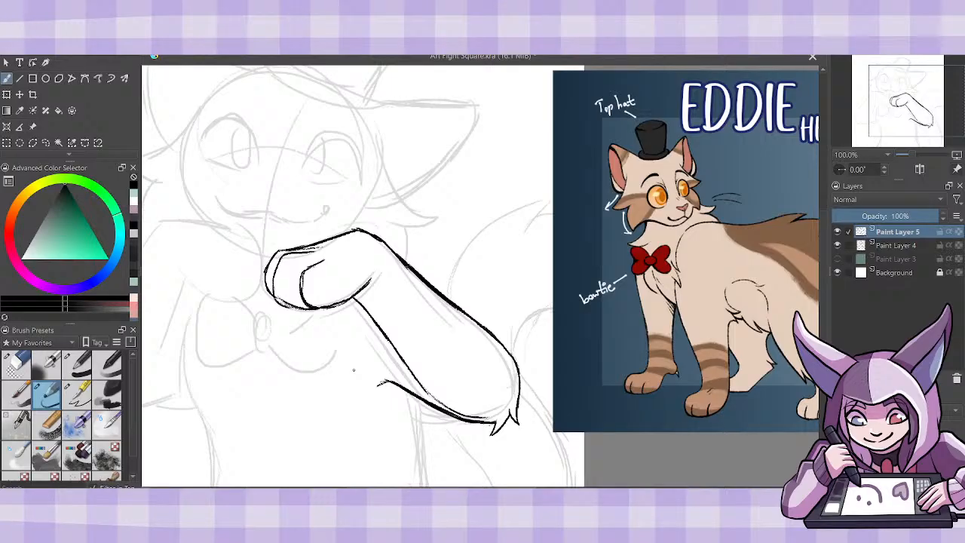
scroll(480, 276, "left", 3)
scroll(480, 276, "right", 1)
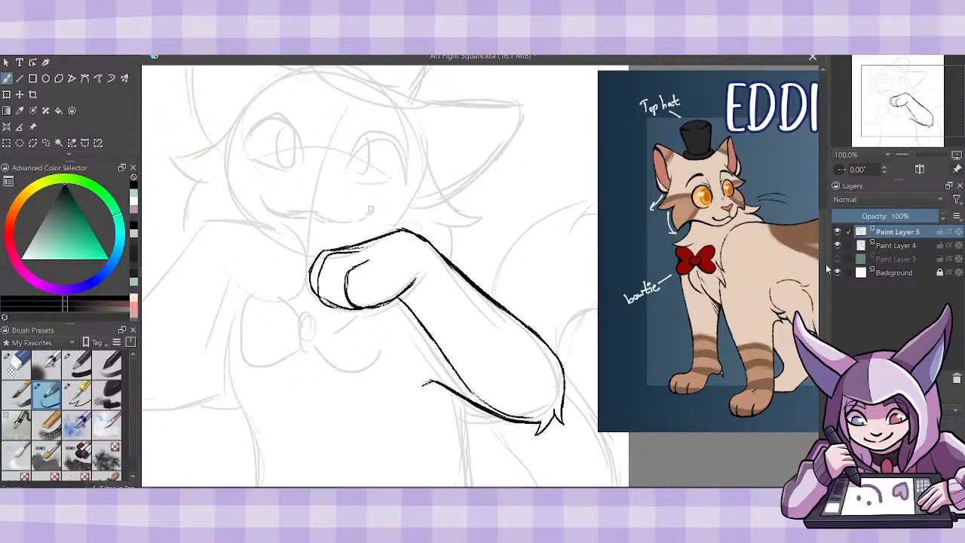
scroll(824, 284, "down", 4)
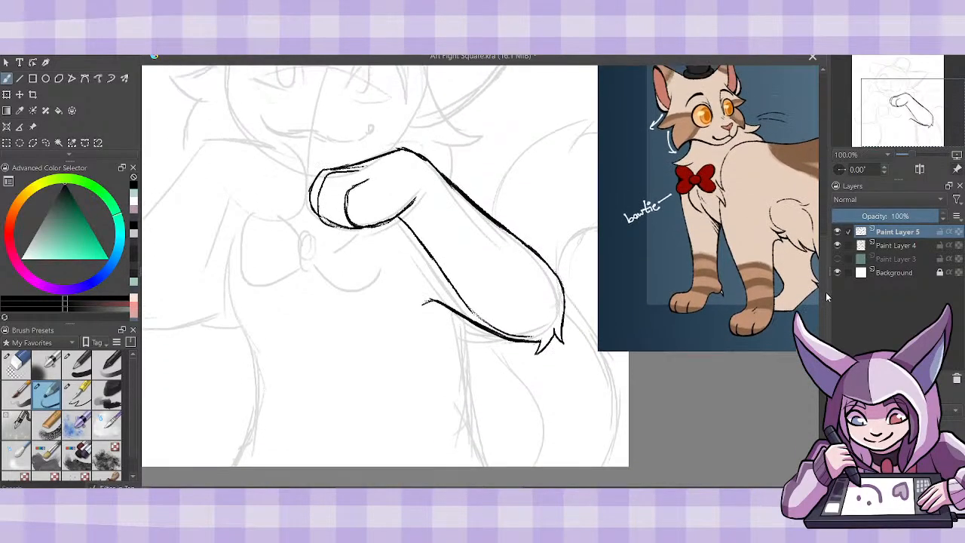
- Ink the torso's side line below the finished arm and draw the small round knot of the bow tie
mouse_move(465, 320)
left_mouse_down()
mouse_move(469, 404)
mouse_move(486, 468)
left_mouse_up()
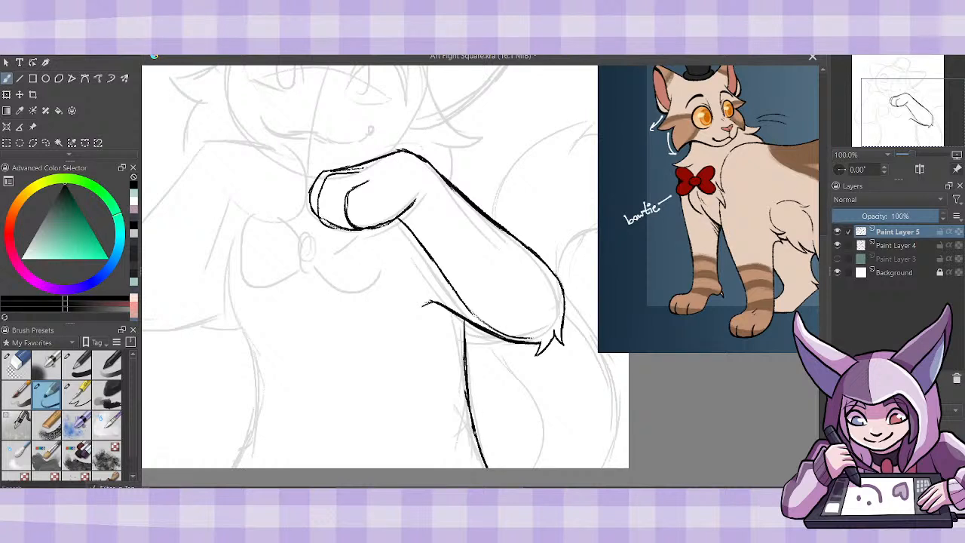
mouse_move(470, 426)
left_mouse_down()
mouse_move(462, 327)
mouse_move(467, 333)
left_mouse_up()
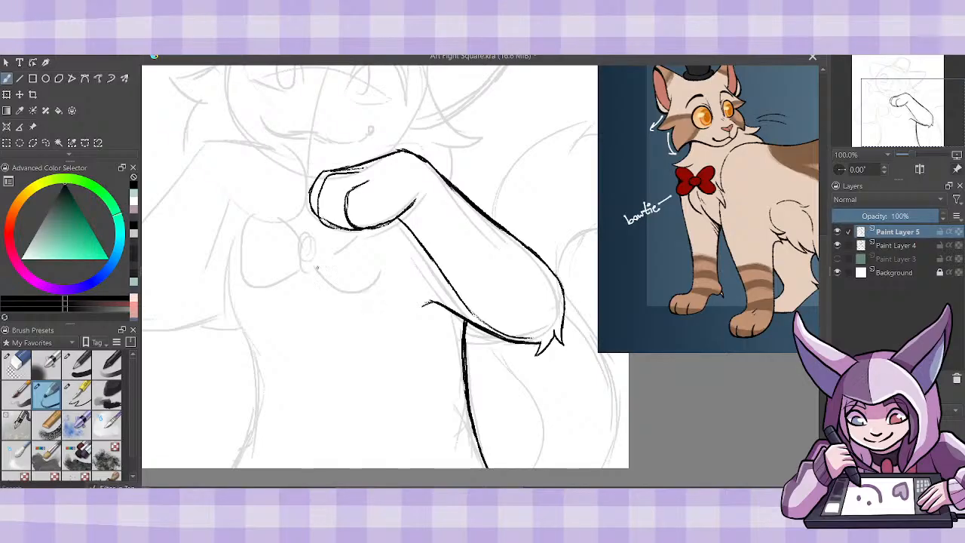
mouse_move(320, 255)
left_mouse_down()
mouse_move(300, 265)
mouse_move(319, 255)
left_mouse_up()
- Draw the second curled paw with its toe line so that it meets the first paw above the bow tie knot
mouse_move(218, 191)
left_mouse_down()
mouse_move(247, 214)
mouse_move(279, 221)
mouse_move(285, 189)
mouse_move(268, 175)
left_mouse_up()
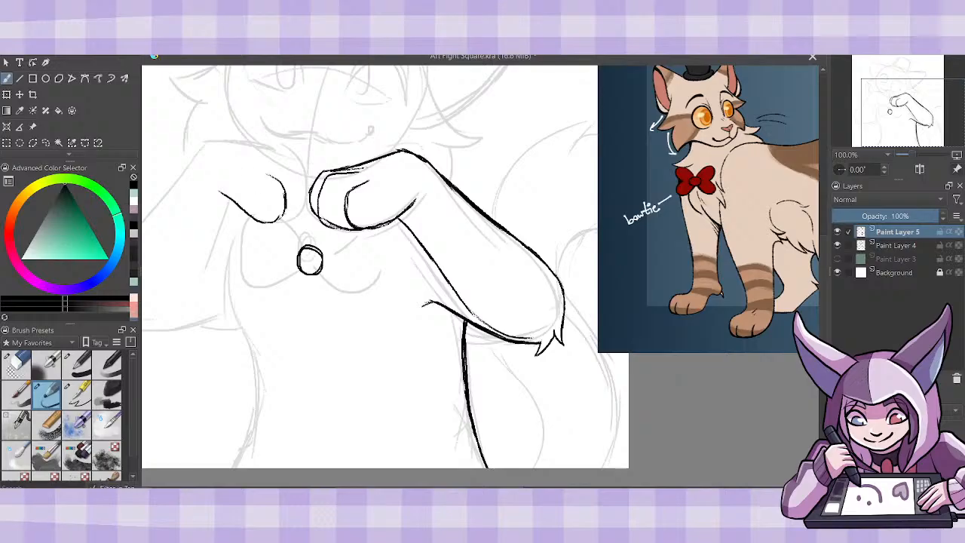
mouse_move(273, 209)
left_mouse_down()
mouse_move(282, 225)
mouse_move(306, 214)
mouse_move(297, 162)
mouse_move(313, 183)
left_mouse_up()
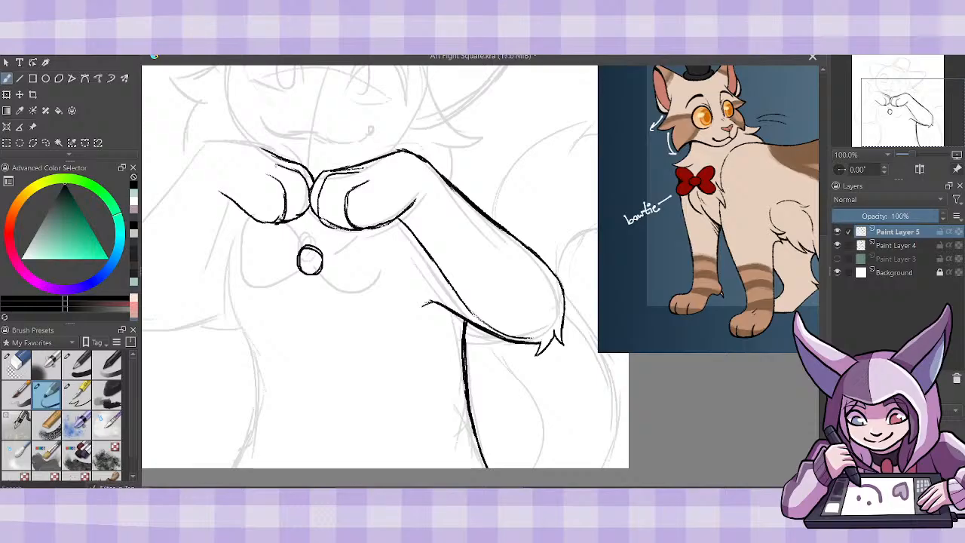
scroll(480, 267, "left", 2)
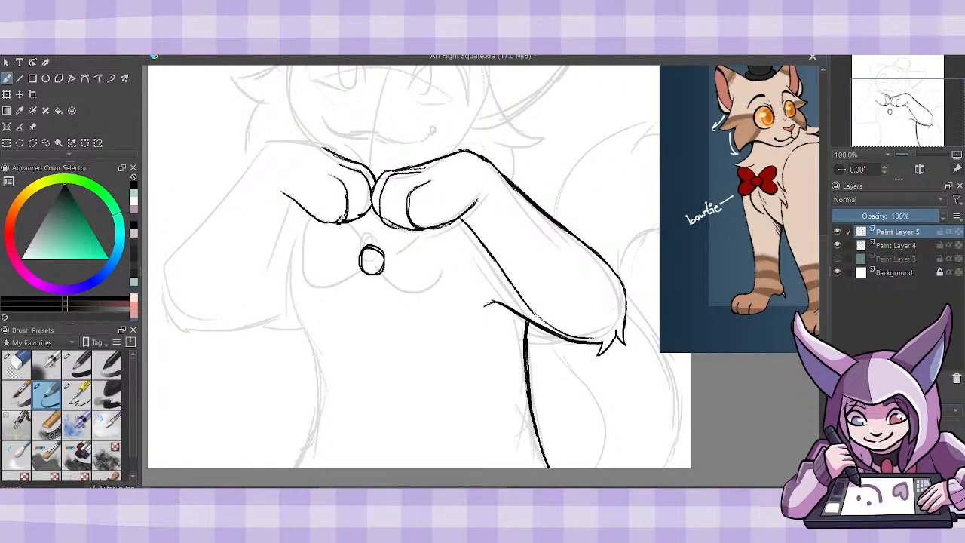
left_click_drag(328, 150, 375, 176)
- Draw the second arm from the paw to a tufted elbow, with its inner forearm edge and the underside line toward the torso
mouse_move(324, 149)
left_mouse_down()
mouse_move(280, 143)
mouse_move(193, 239)
mouse_move(169, 329)
mouse_move(178, 323)
mouse_move(204, 346)
mouse_move(208, 325)
left_mouse_up()
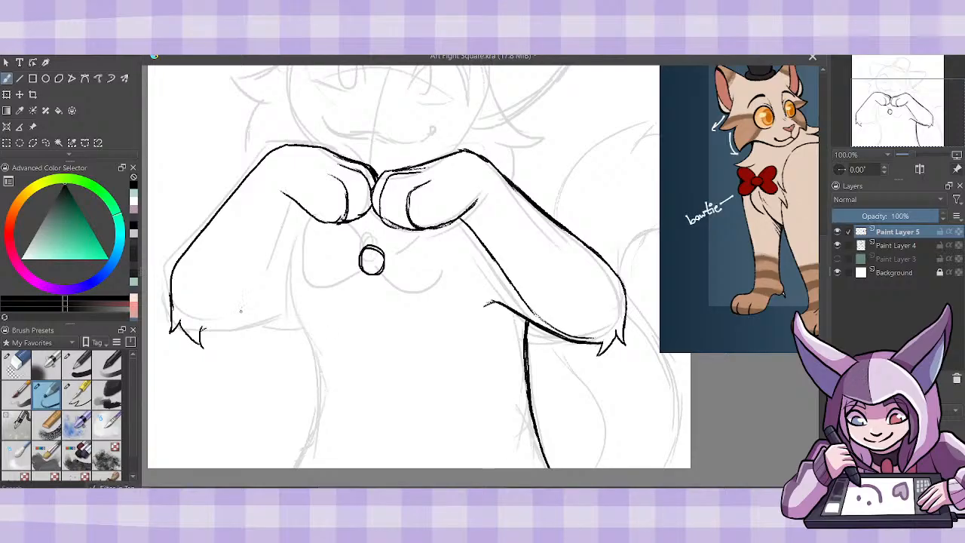
mouse_move(210, 323)
left_mouse_down()
mouse_move(251, 308)
mouse_move(270, 257)
left_mouse_up()
left_click_drag(262, 290, 295, 200)
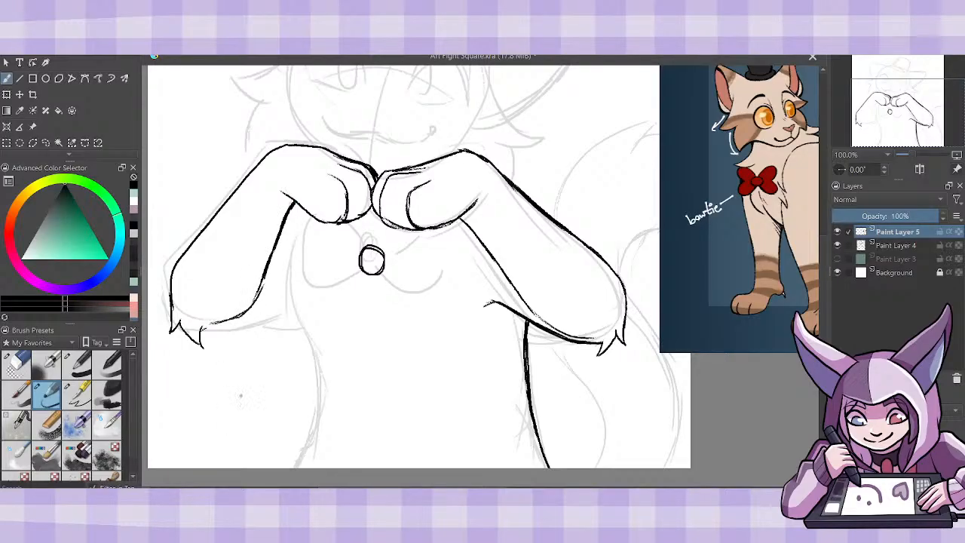
left_click_drag(202, 336, 294, 307)
- Draw the two rounded, notched loops of the bow tie on either side of the knot
scroll(480, 267, "right", 3)
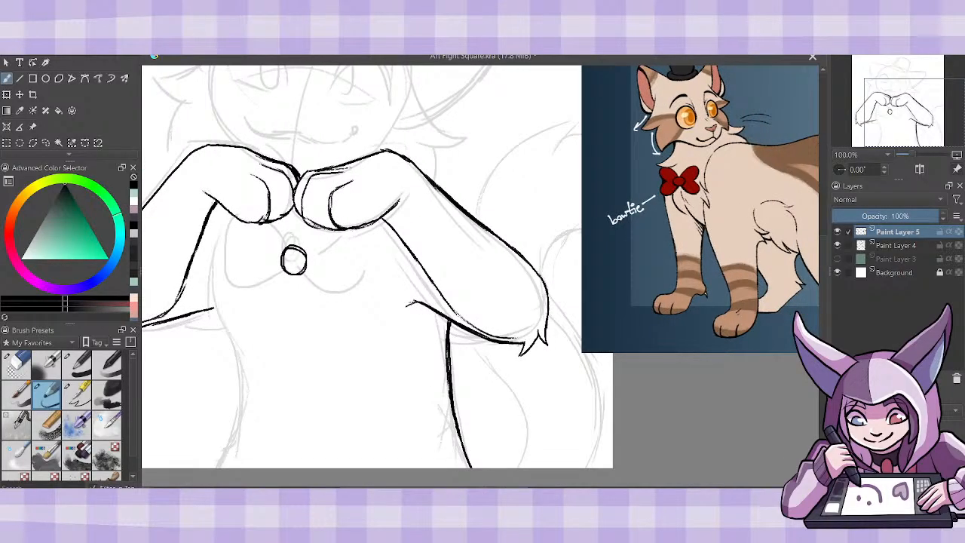
left_click_drag(305, 254, 334, 227)
mouse_move(308, 270)
left_mouse_down()
mouse_move(332, 291)
mouse_move(355, 296)
mouse_move(367, 282)
mouse_move(360, 228)
left_mouse_up()
key("ctrl+z")
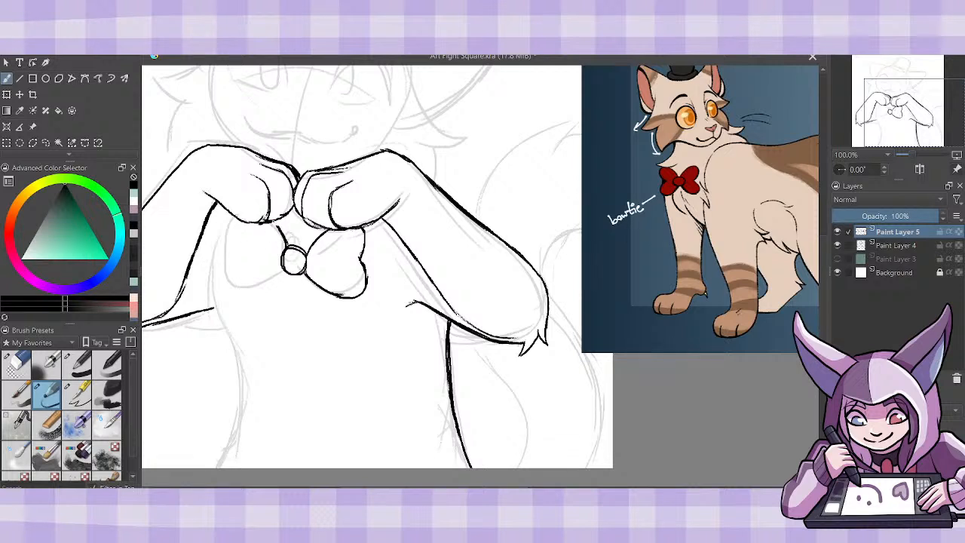
mouse_move(246, 221)
left_mouse_down()
mouse_move(237, 225)
mouse_move(240, 287)
mouse_move(278, 283)
mouse_move(285, 270)
left_mouse_up()
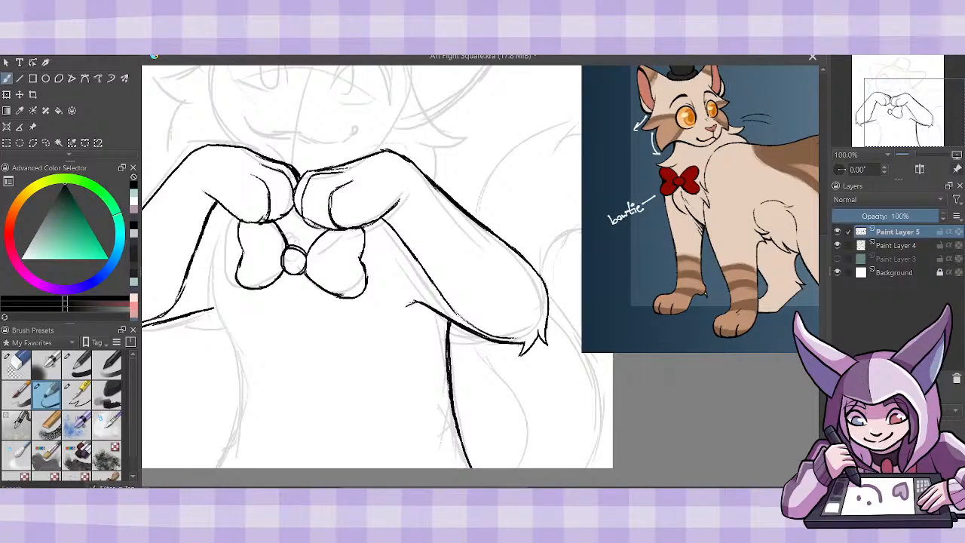
left_click_drag(276, 220, 289, 249)
- Add pointed chest fur strokes beside and below the bow tie, and ink the torso's remaining side line down to the canvas edge
left_click_drag(212, 222, 230, 209)
mouse_move(205, 239)
left_mouse_down()
mouse_move(235, 243)
mouse_move(201, 297)
left_mouse_up()
mouse_move(208, 256)
left_mouse_down()
mouse_move(200, 310)
mouse_move(211, 326)
left_mouse_up()
mouse_move(223, 285)
left_mouse_down()
mouse_move(251, 358)
mouse_move(247, 310)
mouse_move(288, 370)
left_mouse_up()
left_click_drag(236, 344, 257, 358)
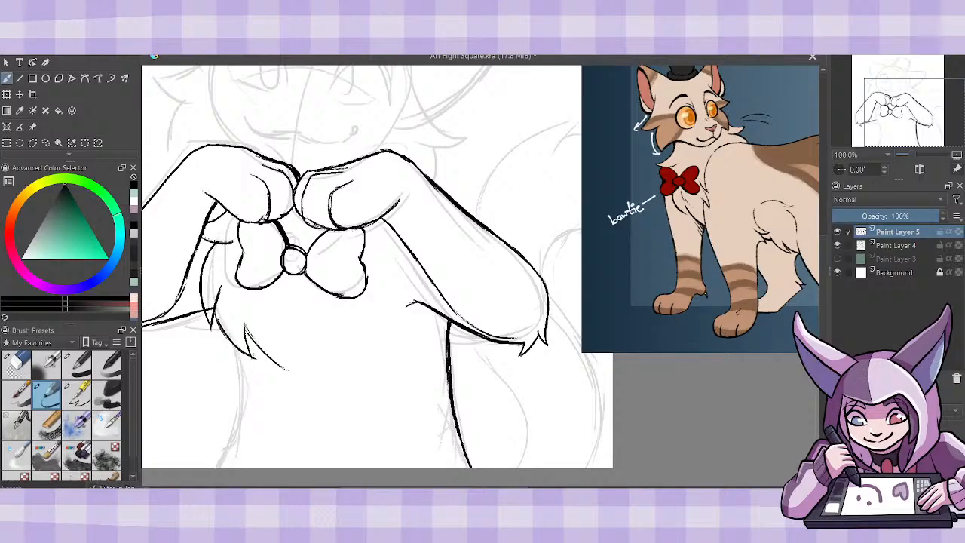
left_click_drag(239, 303, 250, 332)
mouse_move(242, 345)
left_mouse_down()
mouse_move(236, 411)
mouse_move(215, 467)
left_mouse_up()
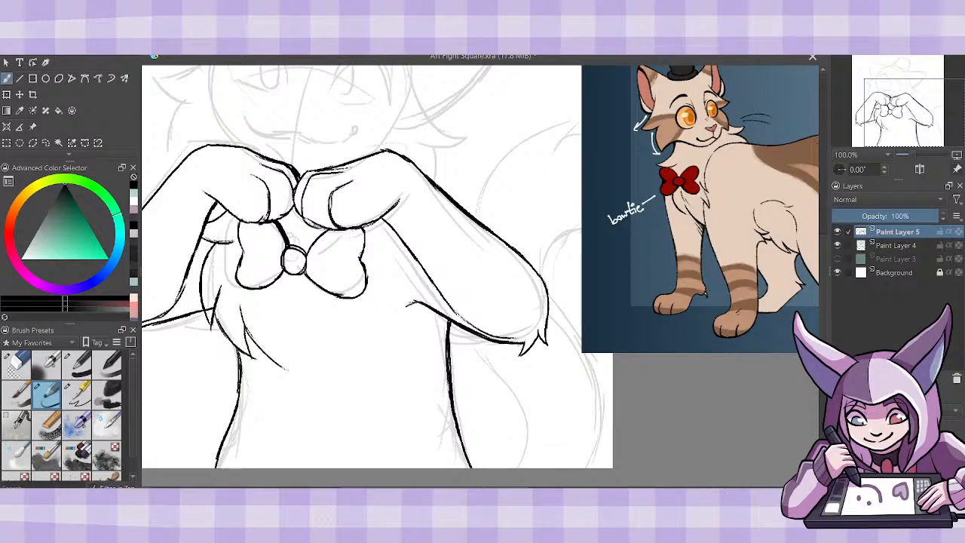
- Draw a curved fur line on the belly near the tail side, thin it with the eraser, and add a small tuft below it
left_click_drag(401, 353, 425, 420)
left_click_drag(401, 365, 425, 420)
left_click(16, 365)
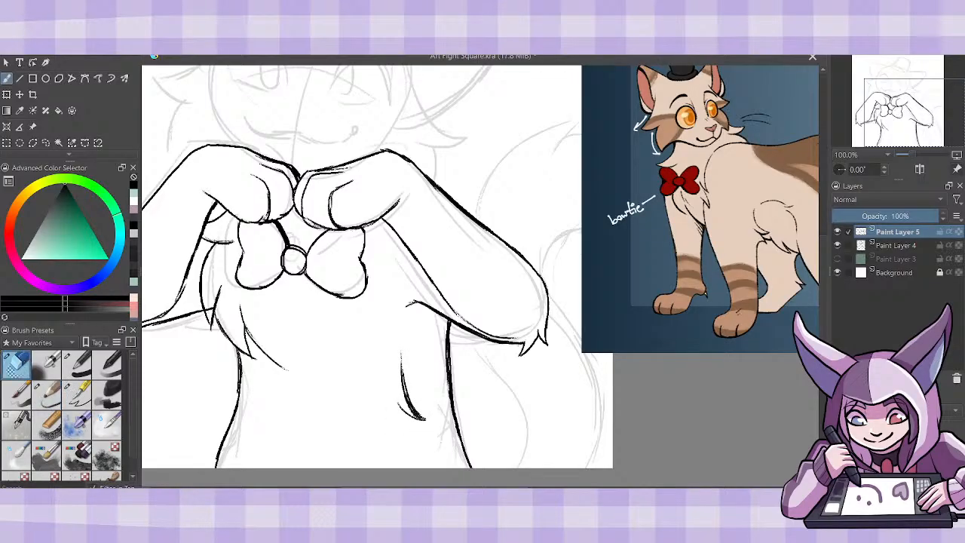
mouse_move(416, 377)
left_mouse_down()
mouse_move(425, 407)
mouse_move(411, 366)
mouse_move(417, 403)
mouse_move(407, 381)
left_mouse_up()
left_click(47, 392)
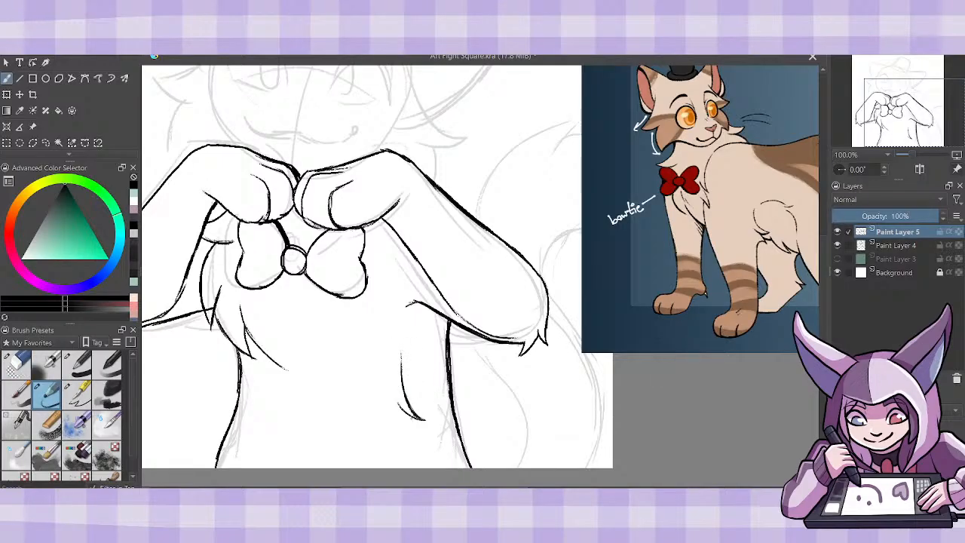
left_click_drag(411, 416, 416, 464)
key("ctrl+z")
key("ctrl+z")
- Move the cat reference image away from the canvas so that it no longer overlaps the drawing, and return to the brush
left_click_drag(824, 326, 683, 327)
left_click_drag(822, 295, 822, 302)
left_click(33, 127)
left_click_drag(544, 282, 625, 309)
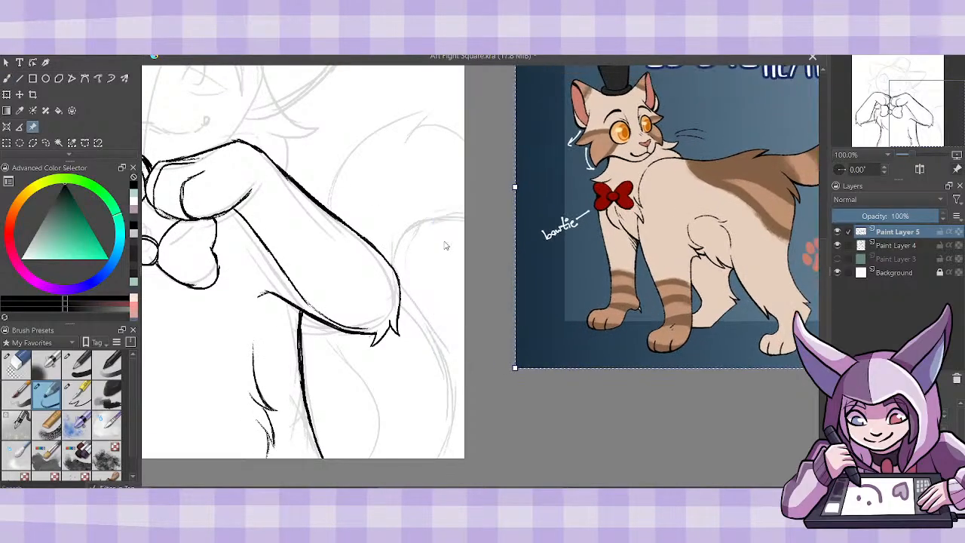
key("b")
left_click_drag(364, 458, 355, 362)
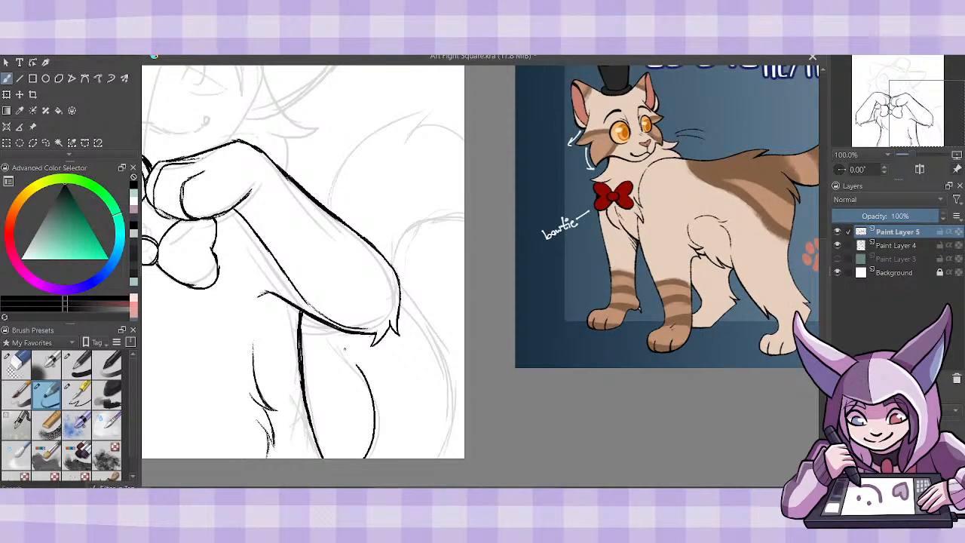
key("ctrl+z")
left_click_drag(572, 488, 605, 488)
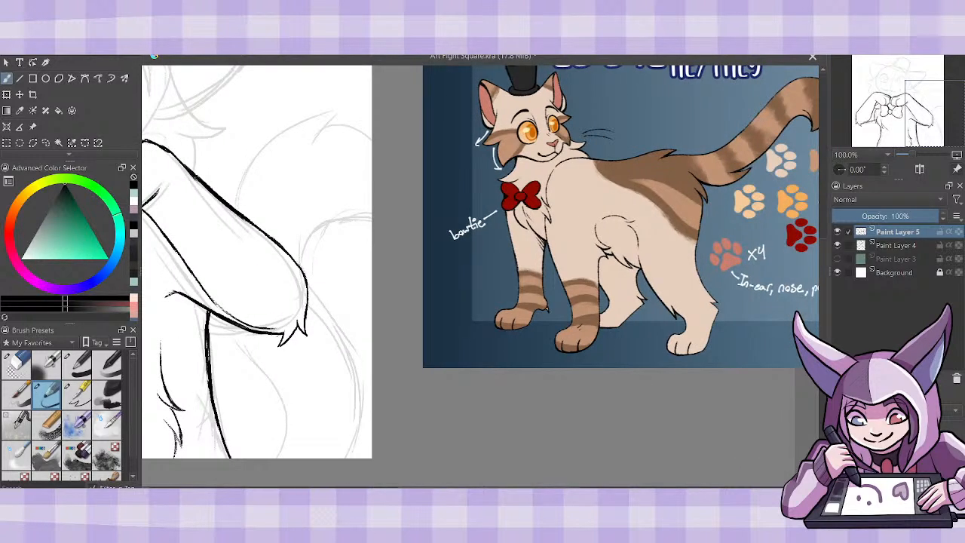
mouse_move(236, 324)
left_mouse_down()
mouse_move(280, 400)
mouse_move(281, 458)
left_mouse_up()
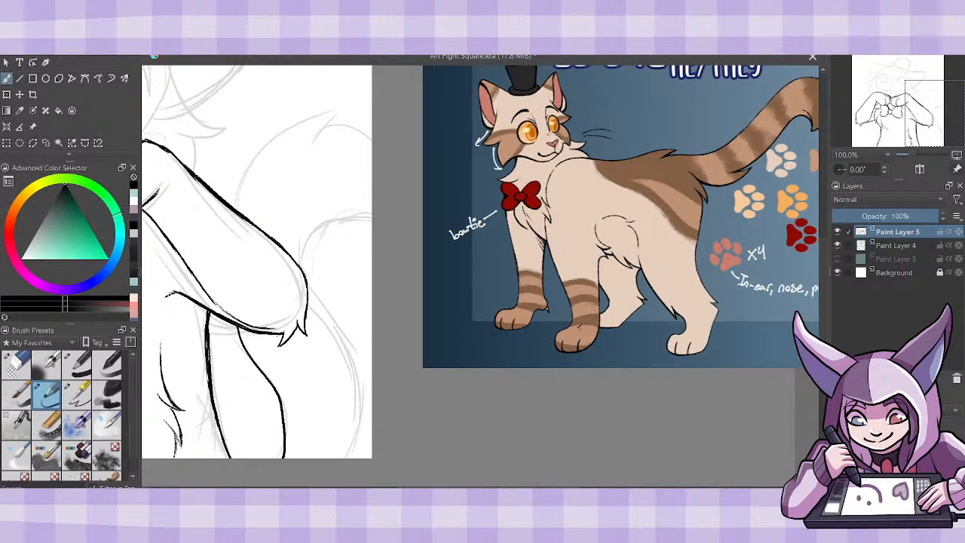
key("ctrl+z")
- Ink the tail's inner edge as a thick curve from under the elbow down to the canvas edge
mouse_move(236, 324)
left_mouse_down()
mouse_move(267, 382)
mouse_move(277, 458)
left_mouse_up()
mouse_move(263, 371)
left_mouse_down()
mouse_move(236, 326)
mouse_move(245, 338)
left_mouse_up()
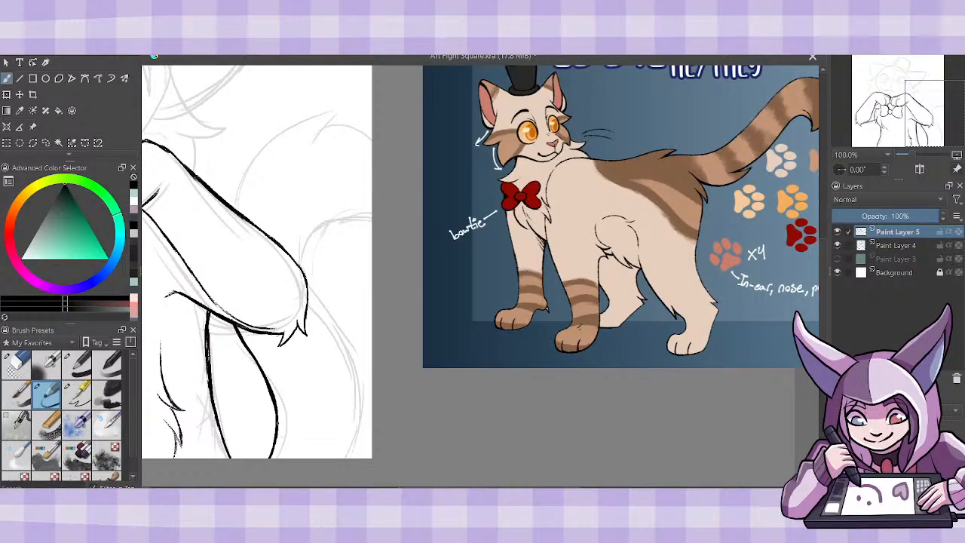
left_click_drag(273, 438, 265, 458)
- Ink the tail's outer edge from the elbow tuft down to the canvas edge, with a pointed fur tuft near its lower end
left_click_drag(347, 456, 360, 413)
left_click_drag(342, 447, 348, 402)
mouse_move(300, 516)
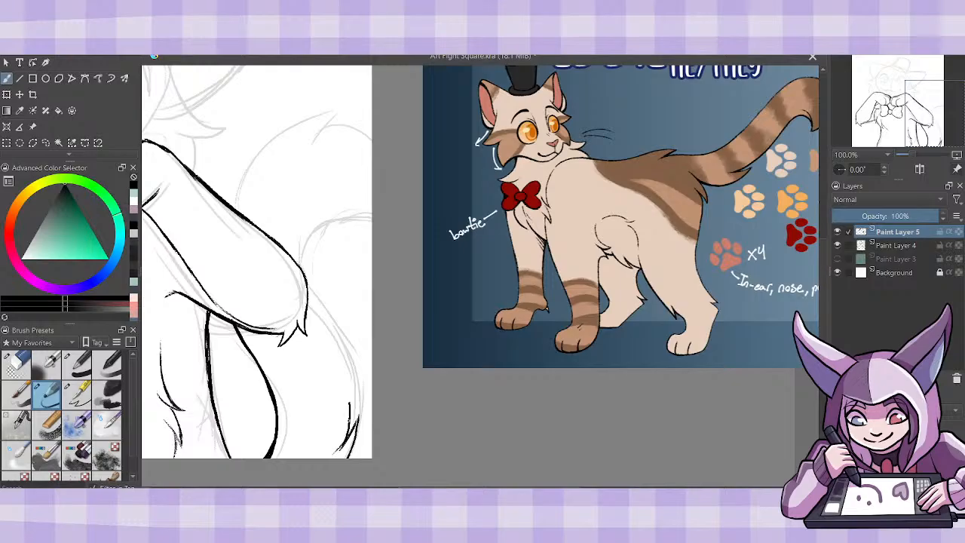
mouse_move(347, 433)
left_mouse_down()
mouse_move(340, 371)
mouse_move(307, 312)
left_mouse_up()
left_click_drag(335, 354, 306, 313)
mouse_move(352, 400)
left_mouse_down()
mouse_move(336, 354)
mouse_move(342, 374)
left_mouse_up()
mouse_move(324, 339)
left_mouse_down()
mouse_move(341, 445)
mouse_move(329, 356)
mouse_move(306, 314)
mouse_move(348, 388)
mouse_move(349, 428)
mouse_move(344, 367)
mouse_move(347, 378)
left_mouse_up()
left_click(17, 365)
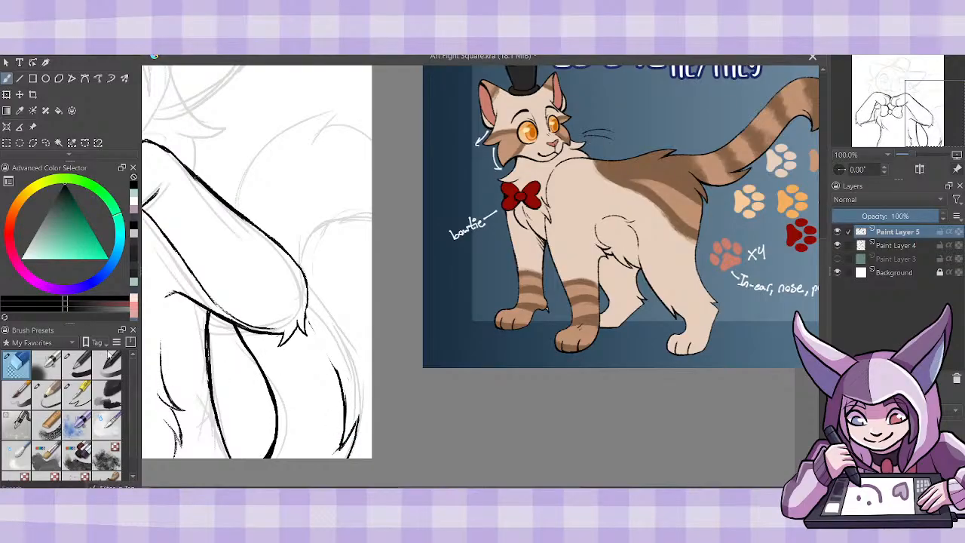
left_click(46, 393)
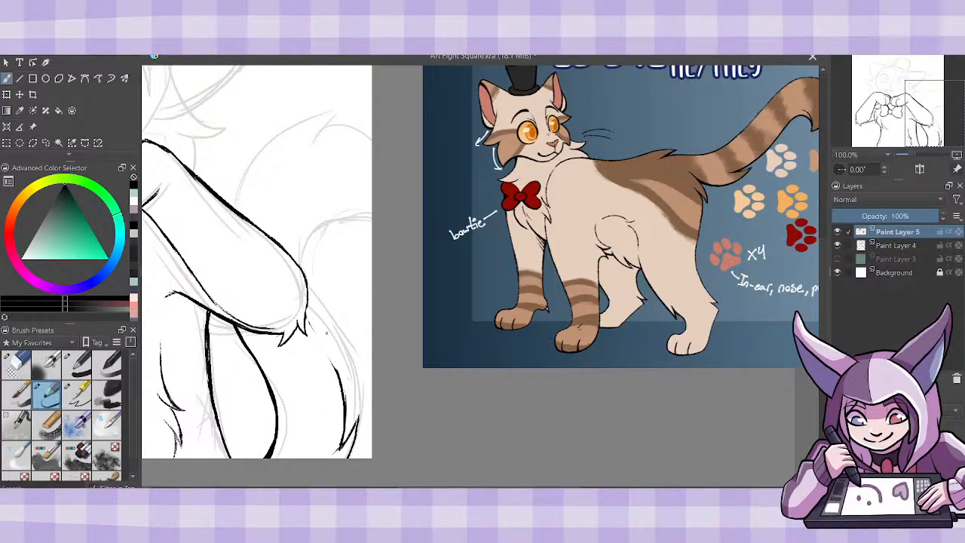
left_click_drag(306, 315, 336, 370)
left_click_drag(307, 303, 308, 317)
- Draw both curved edges of the tail's upper part behind the forearm, with a pointed fur tuft on the upper edge
left_click_drag(823, 286, 823, 274)
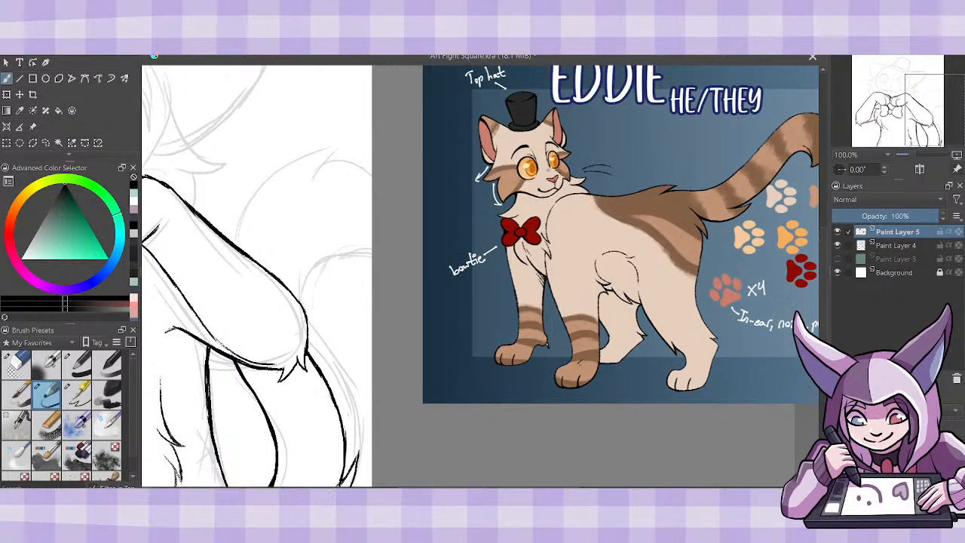
mouse_move(361, 232)
left_mouse_down()
mouse_move(300, 300)
mouse_move(304, 275)
mouse_move(357, 229)
mouse_move(371, 252)
left_mouse_up()
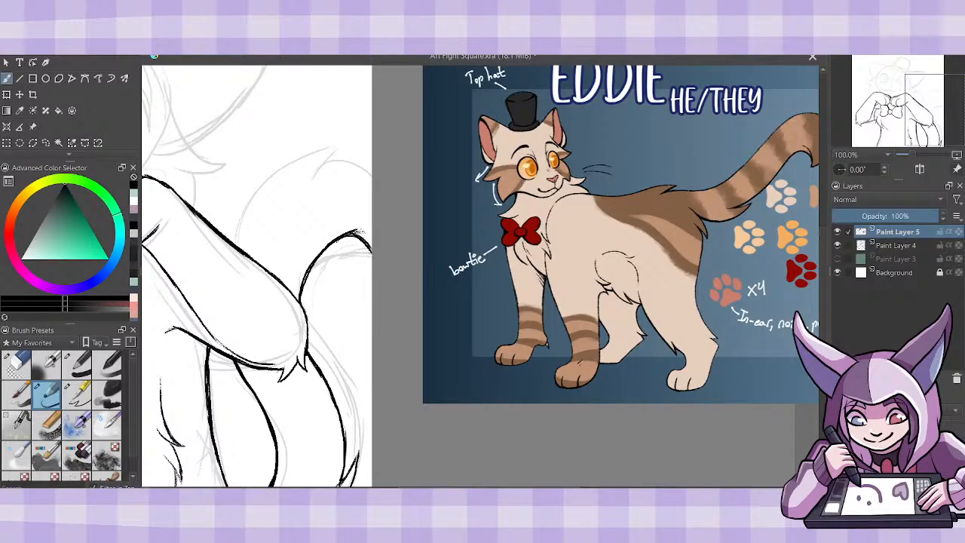
left_click_drag(242, 222, 236, 245)
mouse_move(345, 160)
left_mouse_down()
mouse_move(320, 181)
mouse_move(359, 167)
mouse_move(372, 177)
mouse_move(320, 183)
left_mouse_up()
mouse_move(349, 160)
left_mouse_down()
mouse_move(253, 208)
mouse_move(241, 234)
left_mouse_up()
left_click_drag(262, 196, 236, 251)
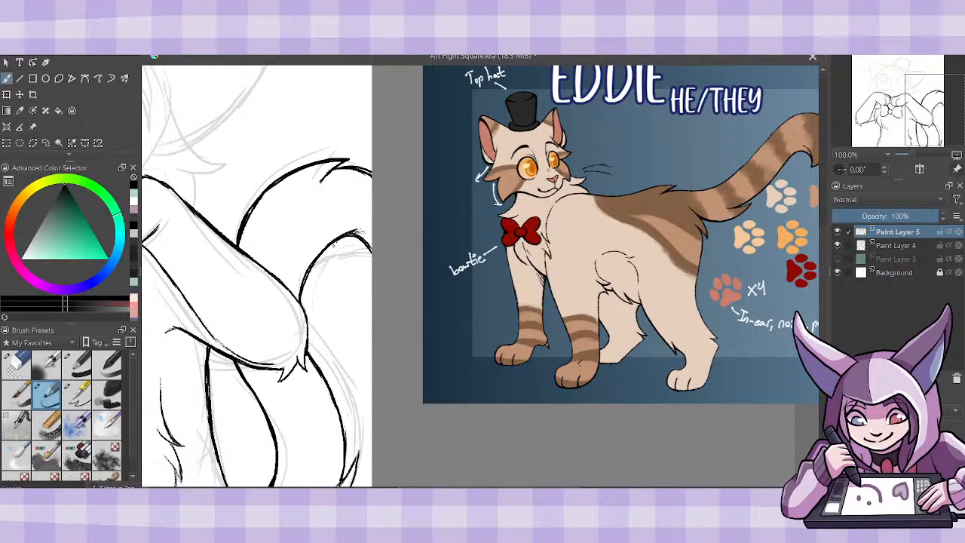
- Reshape the lower edge of the tail's upper part into a smooth, flatter arc without a fur point, and clean up the line
mouse_move(339, 238)
left_mouse_down()
mouse_move(371, 252)
mouse_move(337, 245)
mouse_move(350, 245)
left_mouse_up()
mouse_move(328, 248)
left_mouse_down()
mouse_move(363, 234)
mouse_move(353, 246)
mouse_move(372, 242)
left_mouse_up()
left_click(18, 365)
left_click(46, 393)
mouse_move(318, 265)
left_mouse_down()
mouse_move(345, 246)
mouse_move(306, 282)
left_mouse_up()
left_click_drag(339, 246, 365, 242)
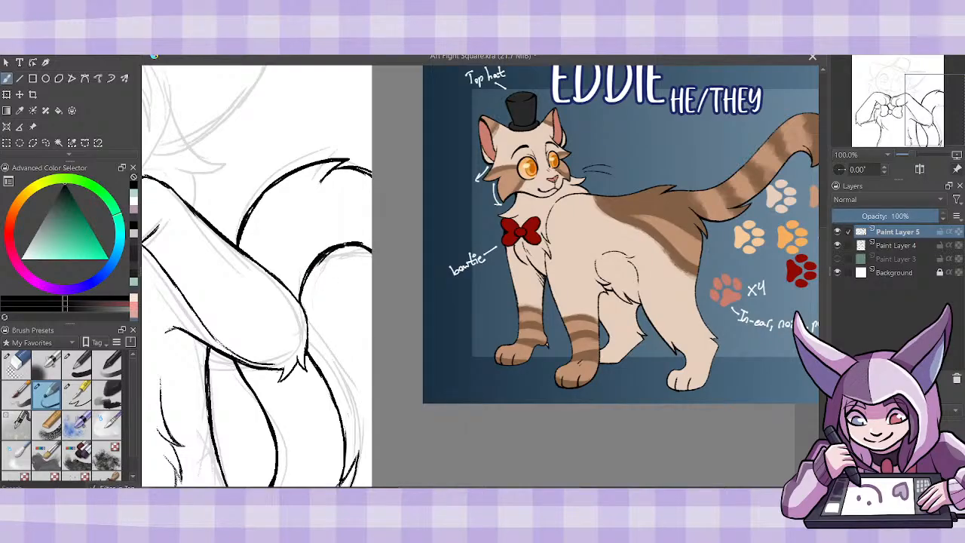
left_click(18, 365)
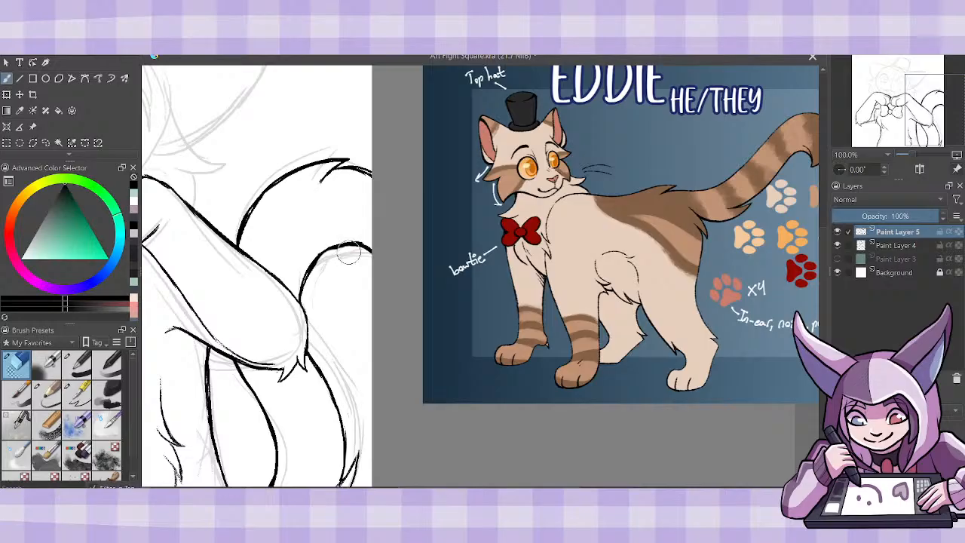
left_click(50, 395)
left_click_drag(318, 261, 330, 250)
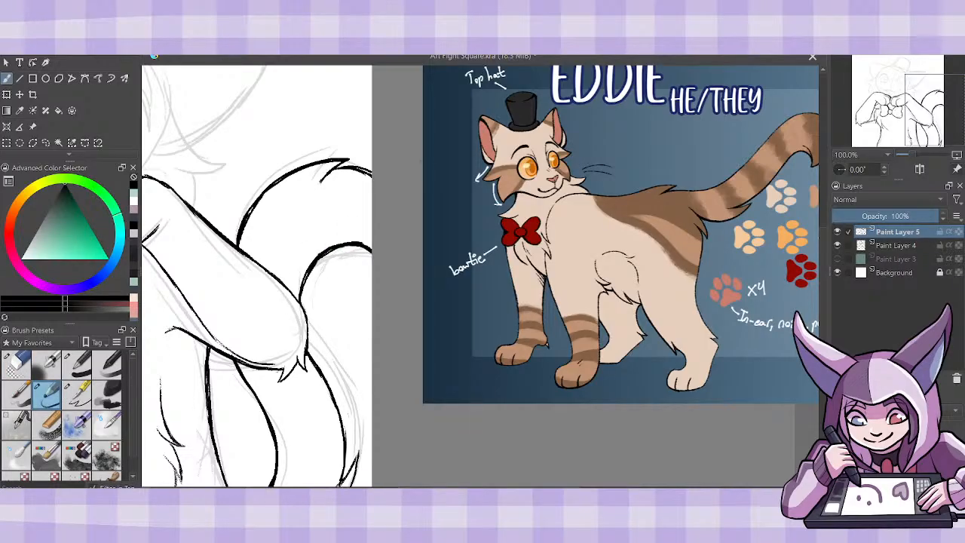
- Review the whole line art at several zoom levels beside the character reference sheet
key("minus")
key("minus")
key("minus")
key("plus")
key("plus")
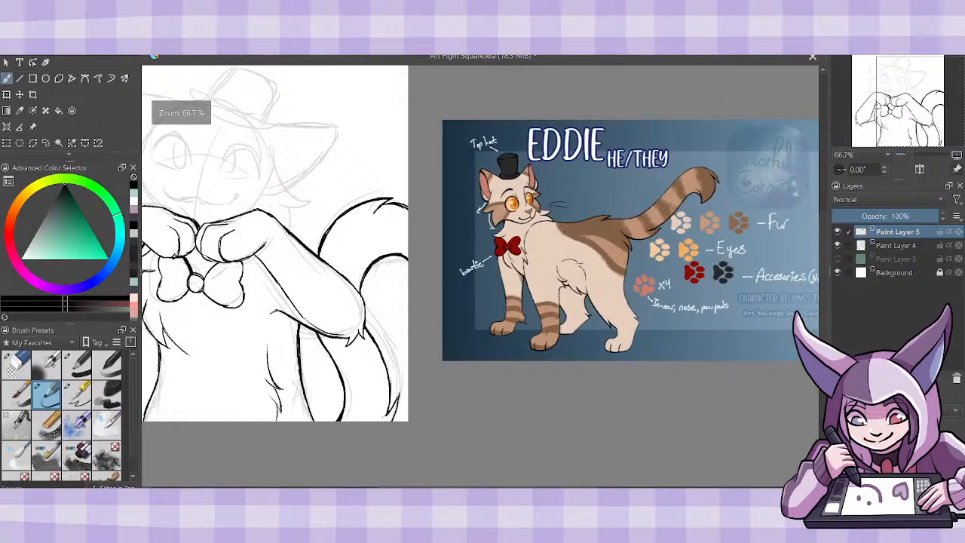
left_click_drag(618, 490, 537, 490)
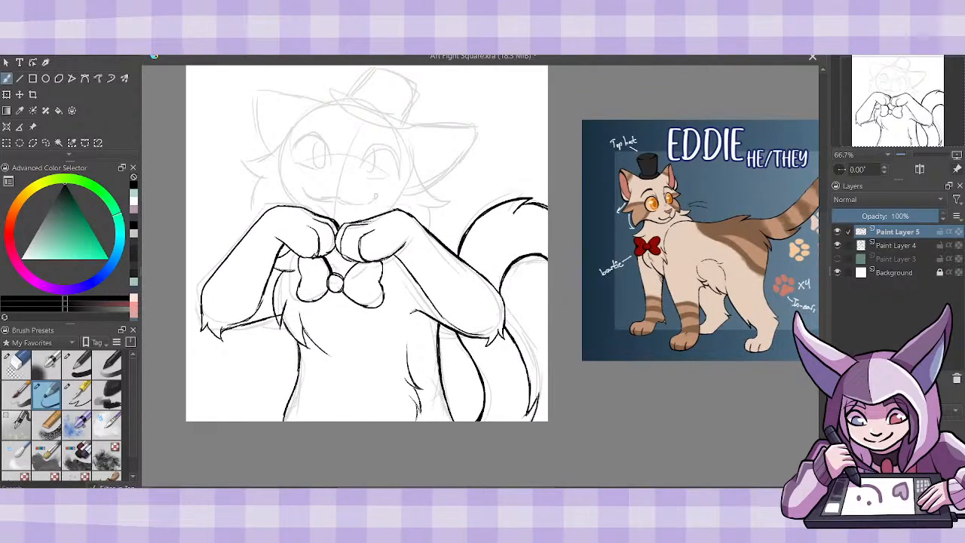
key("minus")
key("minus")
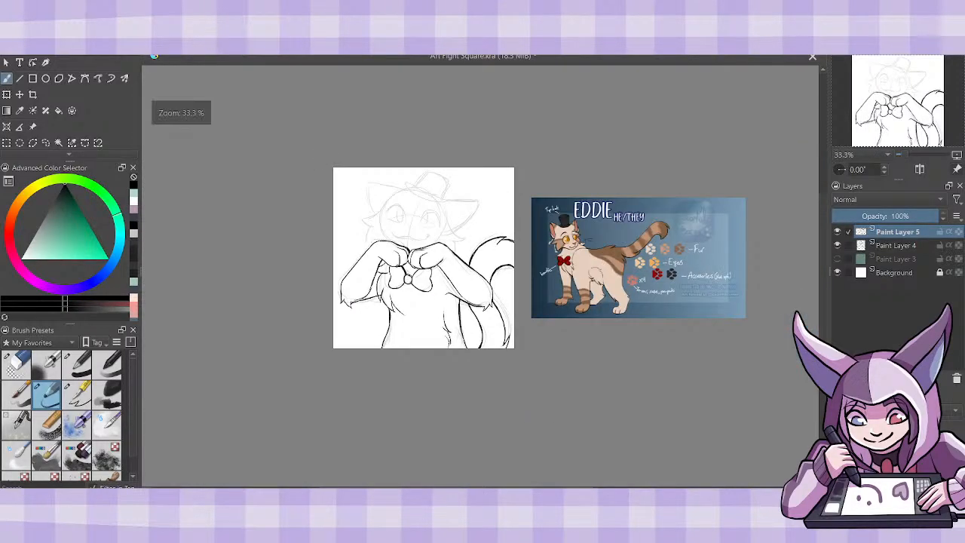
key("plus")
key("plus")
key("plus")
key("minus")
key("minus")
key("plus")
key("plus")
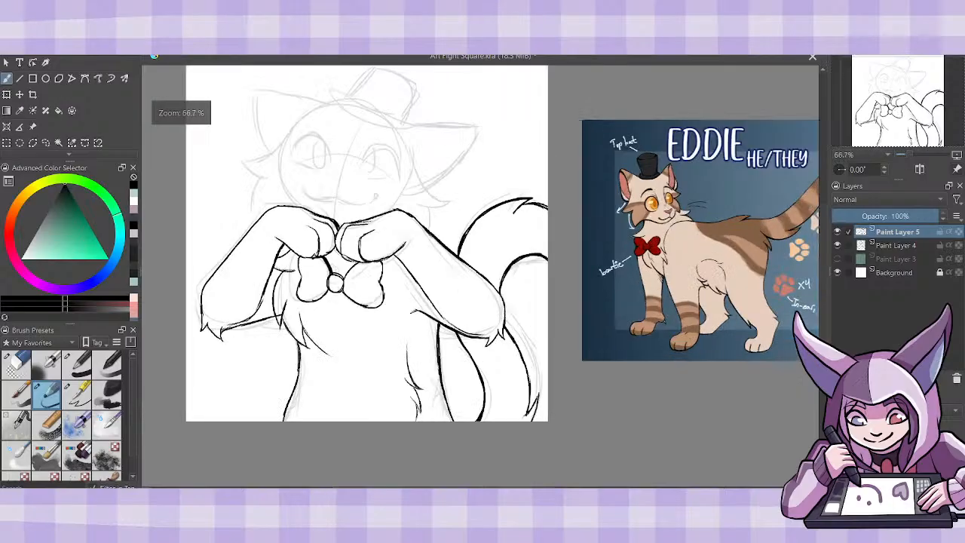
key("minus")
- Doodle a pumpkin head with a stem, oval eyes and a cat smile over the face on a new layer, and delete that layer
key("Insert")
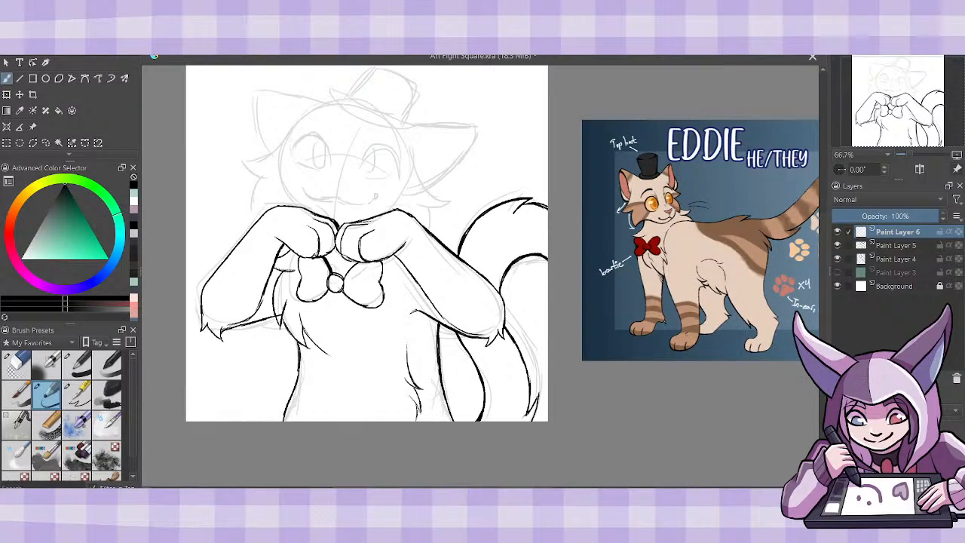
mouse_move(355, 108)
left_mouse_down()
mouse_move(306, 140)
mouse_move(301, 207)
mouse_move(393, 189)
left_mouse_up()
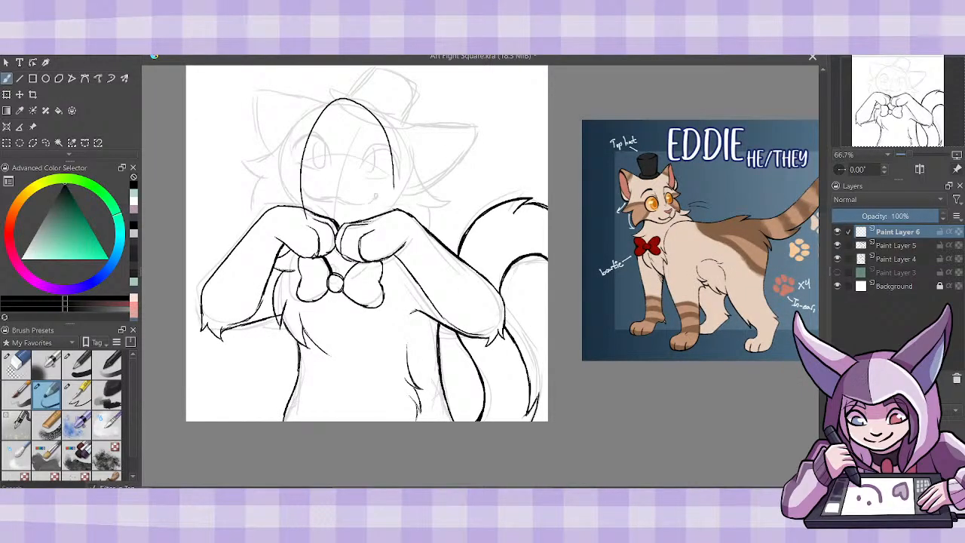
key("ctrl+z")
mouse_move(353, 101)
left_mouse_down()
mouse_move(391, 181)
mouse_move(433, 205)
left_mouse_up()
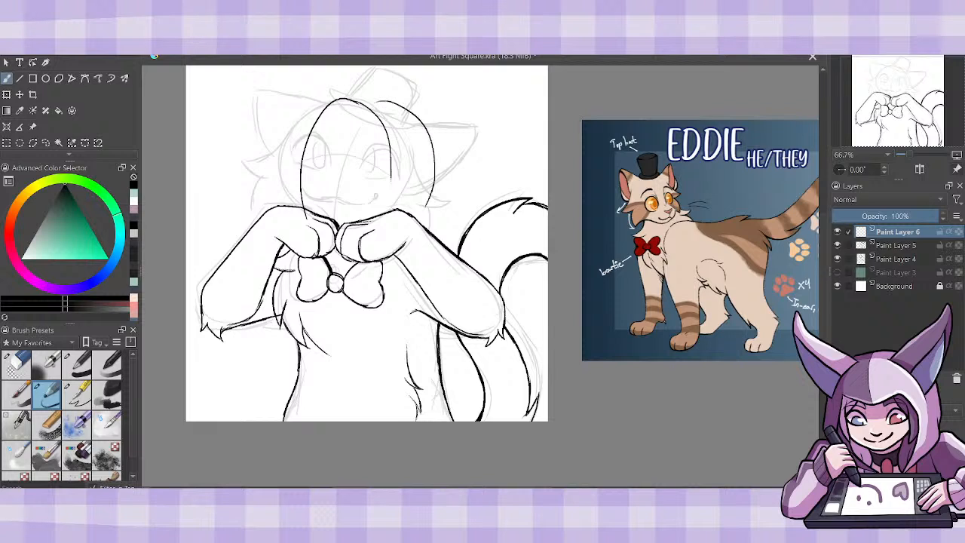
left_click_drag(435, 164, 425, 216)
left_click_drag(325, 101, 261, 186)
left_click_drag(270, 130, 266, 206)
mouse_move(278, 110)
left_mouse_down()
mouse_move(245, 169)
mouse_move(261, 210)
left_mouse_up()
left_click_drag(348, 98, 352, 100)
left_click_drag(292, 144, 291, 157)
left_click_drag(368, 148, 367, 150)
mouse_move(310, 183)
left_mouse_down()
mouse_move(323, 193)
mouse_move(360, 184)
left_mouse_up()
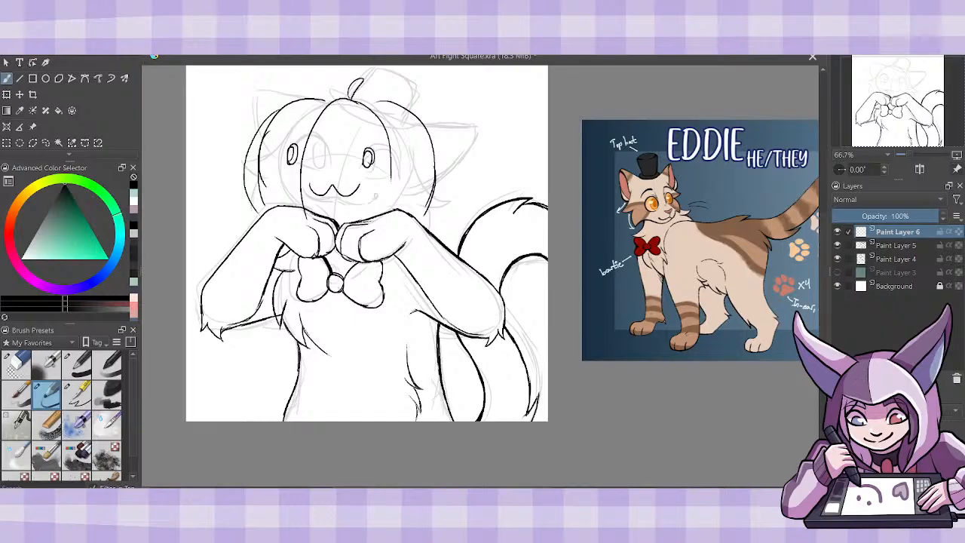
left_click(956, 379)
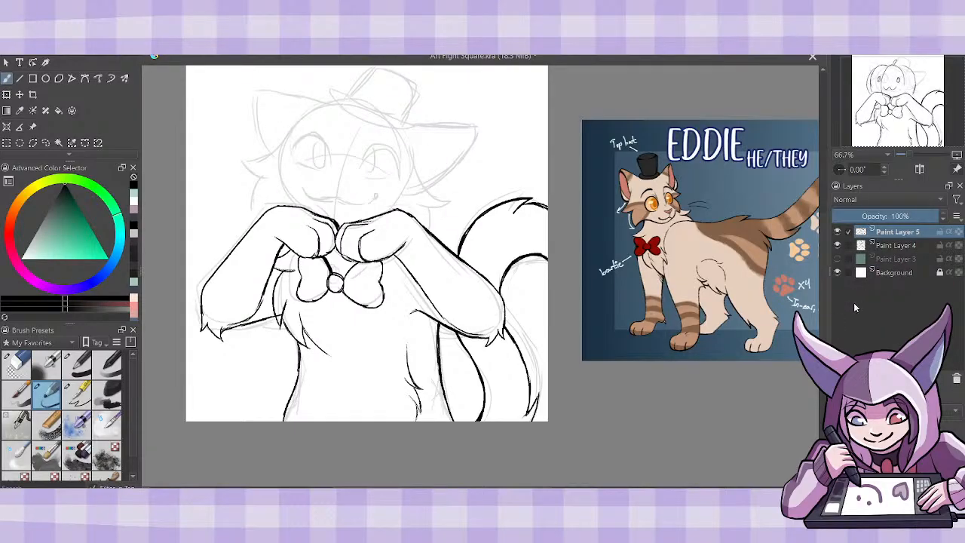
- Add a new paint layer on top and move the reference sheet over the lower body, leaving the head sketch uncovered for inking
key("Insert")
left_click(33, 126)
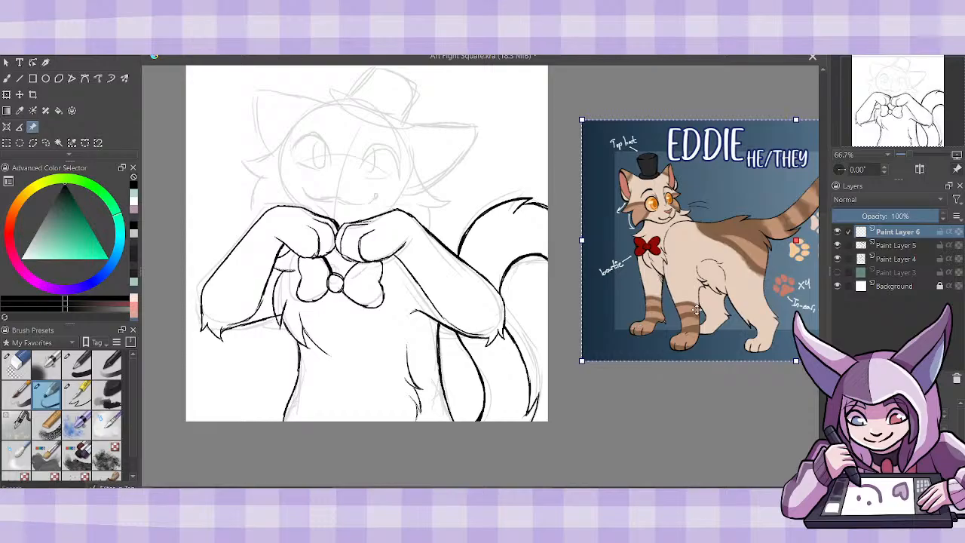
mouse_move(780, 353)
left_mouse_down()
mouse_move(597, 432)
mouse_move(462, 458)
mouse_move(426, 490)
left_mouse_up()
left_click_drag(511, 422, 466, 428)
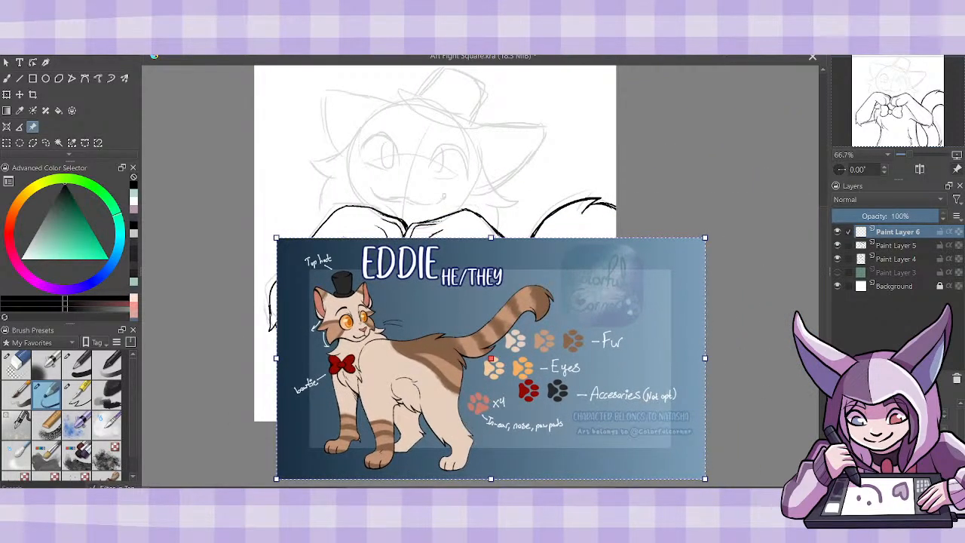
key("ctrl+plus")
left_click_drag(823, 284, 818, 246)
left_click(7, 78)
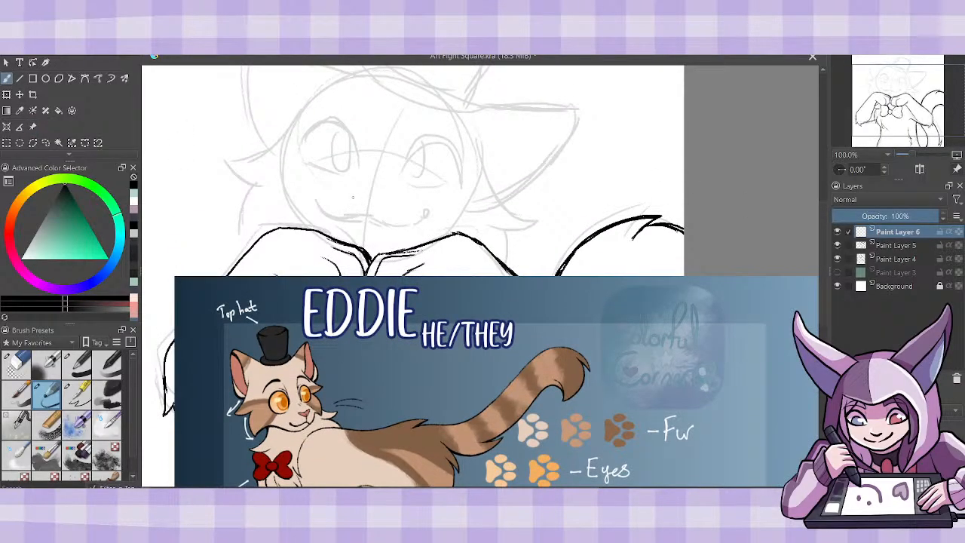
- Ink the small triangular nose with a short line running down from it, dipping its upper edge and cleaning up the corners
mouse_move(352, 195)
left_mouse_down()
mouse_move(365, 206)
mouse_move(386, 195)
mouse_move(351, 189)
mouse_move(365, 218)
left_mouse_up()
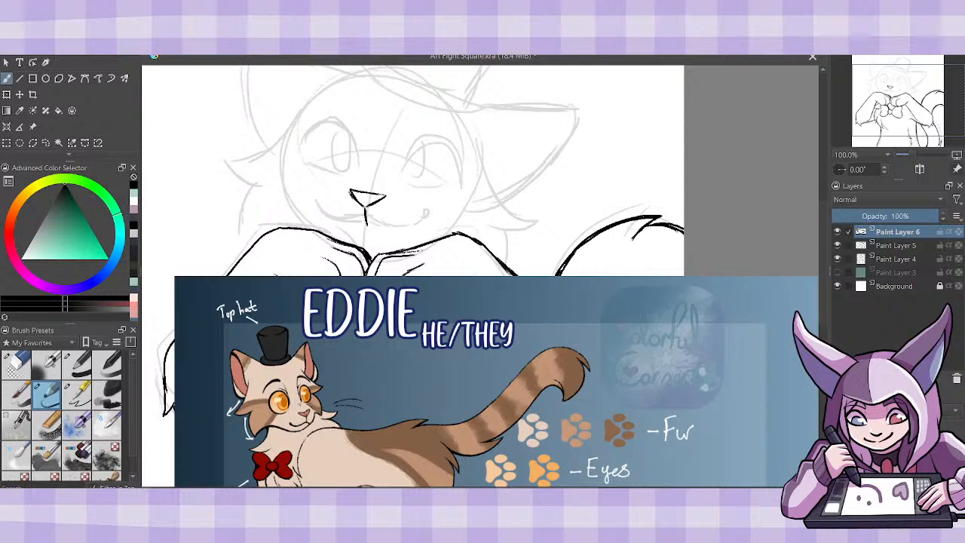
left_click(21, 359)
mouse_move(353, 190)
left_mouse_down()
mouse_move(382, 192)
mouse_move(362, 205)
mouse_move(362, 196)
left_mouse_up()
left_click(56, 396)
left_click_drag(386, 193, 364, 193)
left_click(27, 363)
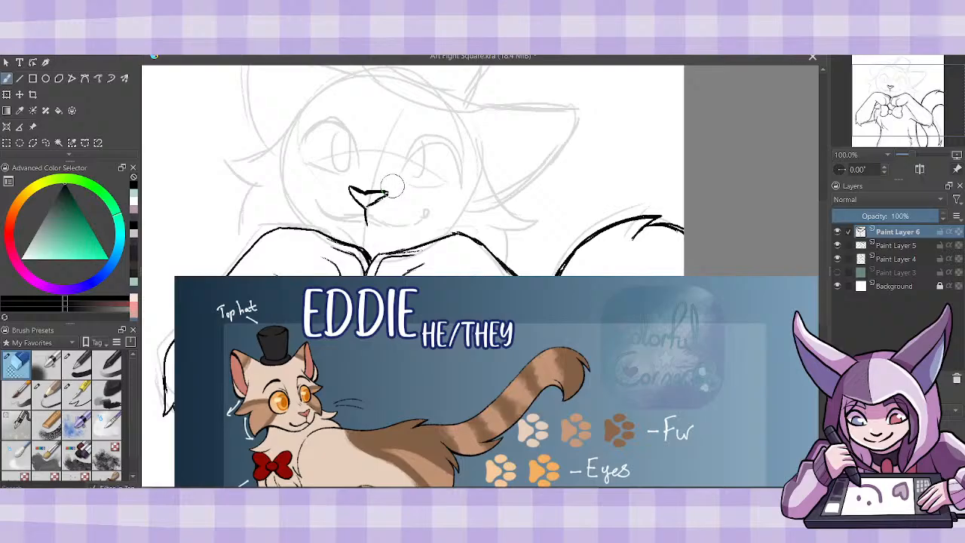
left_click_drag(361, 185, 387, 189)
left_click(47, 394)
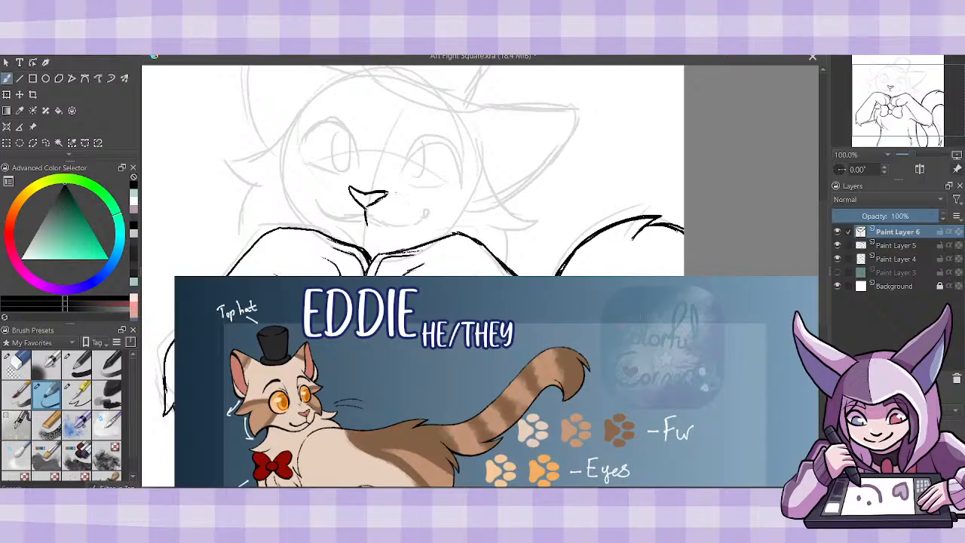
left_click_drag(366, 210, 389, 191)
- Ink the wide smiling mouth as two thick curves meeting below the nose, and tidy the line where they join
mouse_move(366, 208)
left_mouse_down()
mouse_move(375, 226)
mouse_move(398, 230)
mouse_move(424, 211)
mouse_move(387, 230)
left_mouse_up()
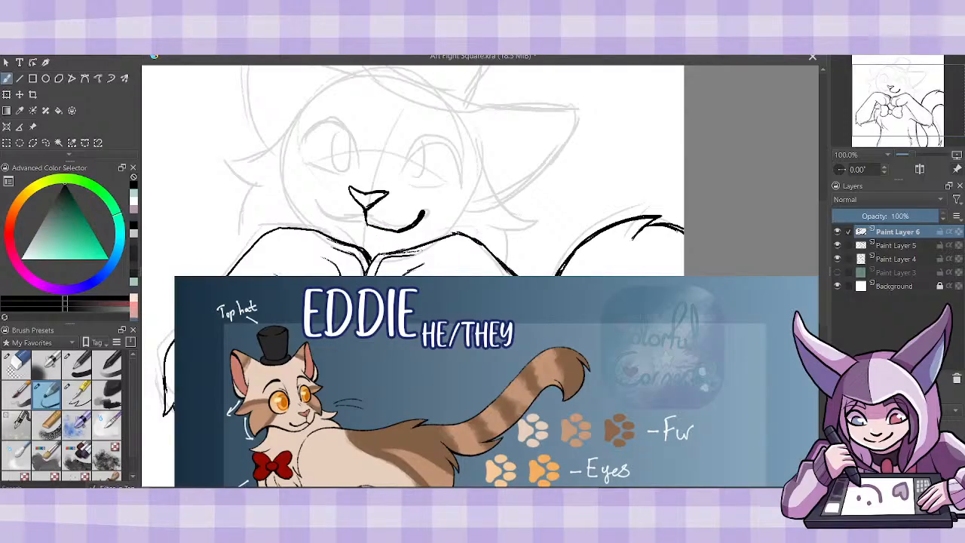
mouse_move(366, 220)
left_mouse_down()
mouse_move(400, 230)
mouse_move(334, 224)
mouse_move(315, 203)
mouse_move(330, 219)
mouse_move(391, 225)
left_mouse_up()
left_click(18, 364)
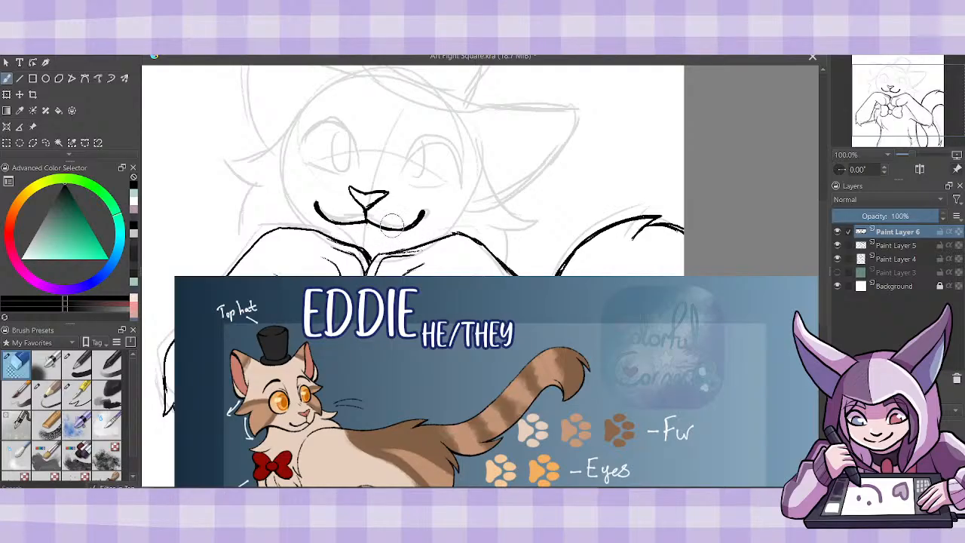
left_click(47, 393)
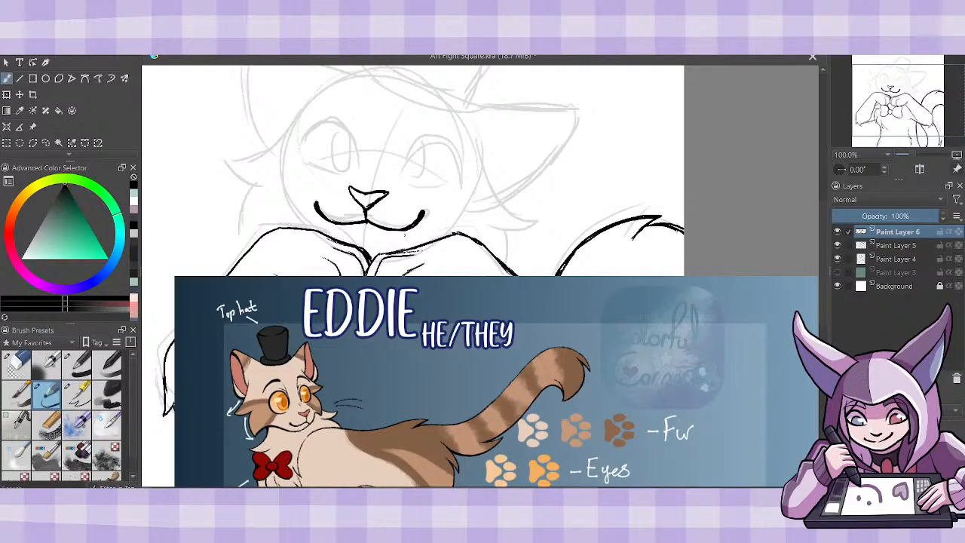
left_click_drag(366, 221, 399, 229)
- Ink the pointed cheek tuft and neck edge on the tail side, and the neighbouring eye's thick outline with the start of its inner oval
mouse_move(478, 137)
left_mouse_down()
mouse_move(528, 206)
mouse_move(499, 220)
mouse_move(528, 212)
mouse_move(504, 263)
left_mouse_up()
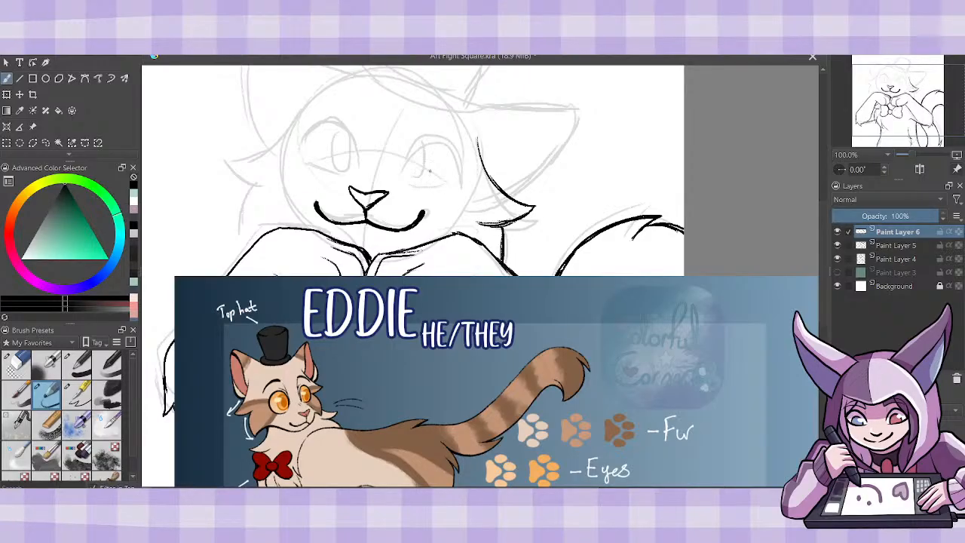
mouse_move(404, 176)
left_mouse_down()
mouse_move(412, 150)
mouse_move(458, 162)
mouse_move(458, 190)
mouse_move(440, 199)
mouse_move(457, 186)
mouse_move(451, 143)
mouse_move(404, 168)
mouse_move(427, 142)
mouse_move(459, 179)
left_mouse_up()
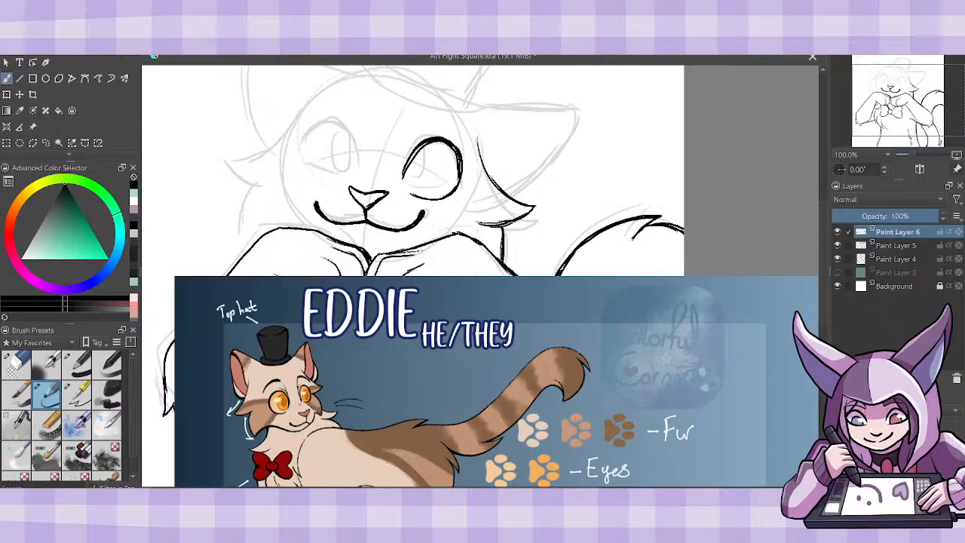
left_click_drag(453, 147, 461, 175)
mouse_move(425, 143)
left_mouse_down()
mouse_move(404, 173)
mouse_move(441, 185)
mouse_move(427, 144)
left_mouse_up()
left_click_drag(424, 166, 412, 187)
- Ink the other eye's thick outline and inner oval, and complete the inner oval of the tail-side eye
mouse_move(353, 133)
left_mouse_down()
mouse_move(318, 118)
mouse_move(302, 161)
mouse_move(353, 128)
mouse_move(351, 166)
left_mouse_up()
mouse_move(331, 116)
left_mouse_down()
mouse_move(305, 136)
mouse_move(328, 116)
mouse_move(351, 137)
left_mouse_up()
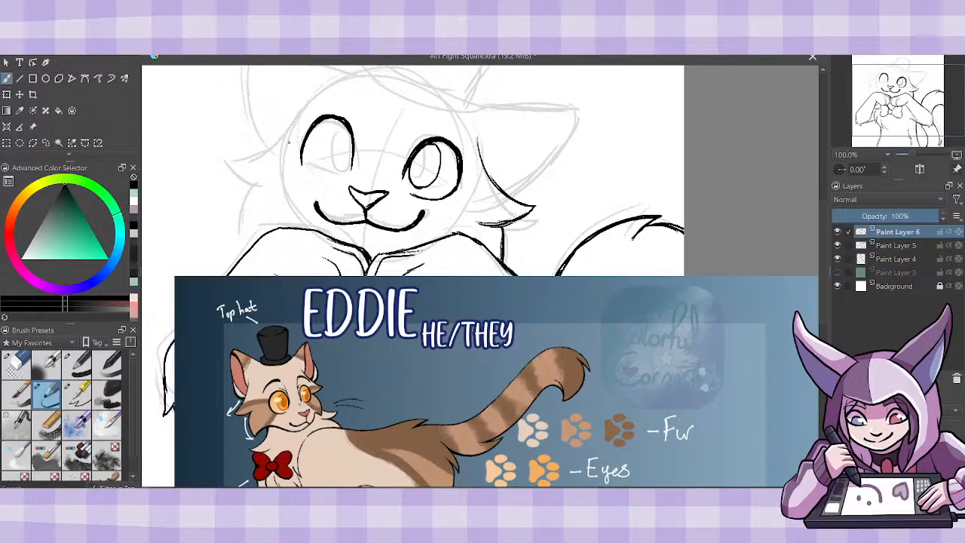
mouse_move(301, 153)
left_mouse_down()
mouse_move(312, 173)
mouse_move(343, 179)
left_mouse_up()
mouse_move(333, 125)
left_mouse_down()
mouse_move(326, 164)
mouse_move(347, 174)
mouse_move(324, 158)
mouse_move(338, 123)
left_mouse_up()
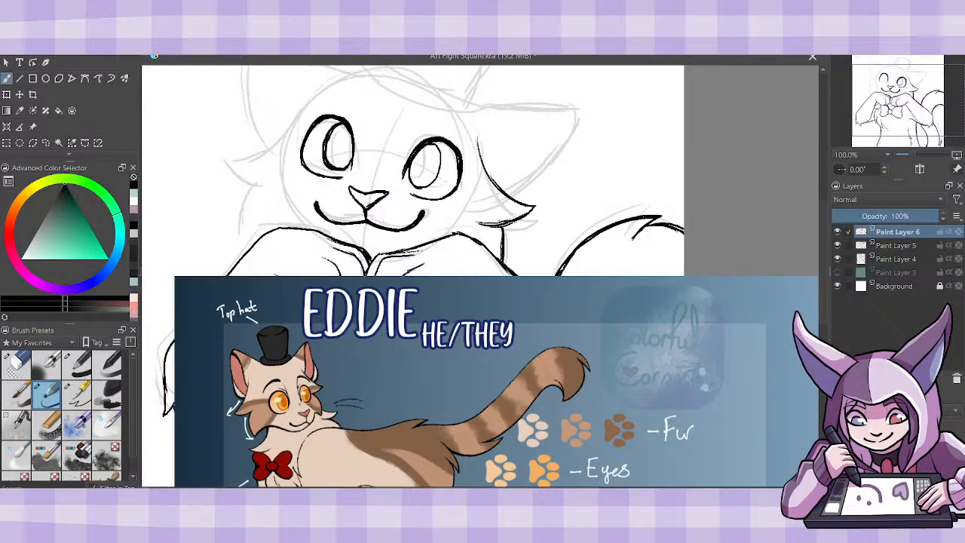
mouse_move(407, 164)
left_mouse_down()
mouse_move(414, 187)
mouse_move(442, 161)
mouse_move(430, 141)
mouse_move(441, 149)
left_mouse_up()
- Ink the pointed cheek tuft on the side away from the tail, with the neck edge running down to the raised paw
mouse_move(317, 90)
left_mouse_down()
mouse_move(302, 119)
mouse_move(237, 153)
mouse_move(276, 194)
mouse_move(234, 159)
mouse_move(277, 197)
left_mouse_up()
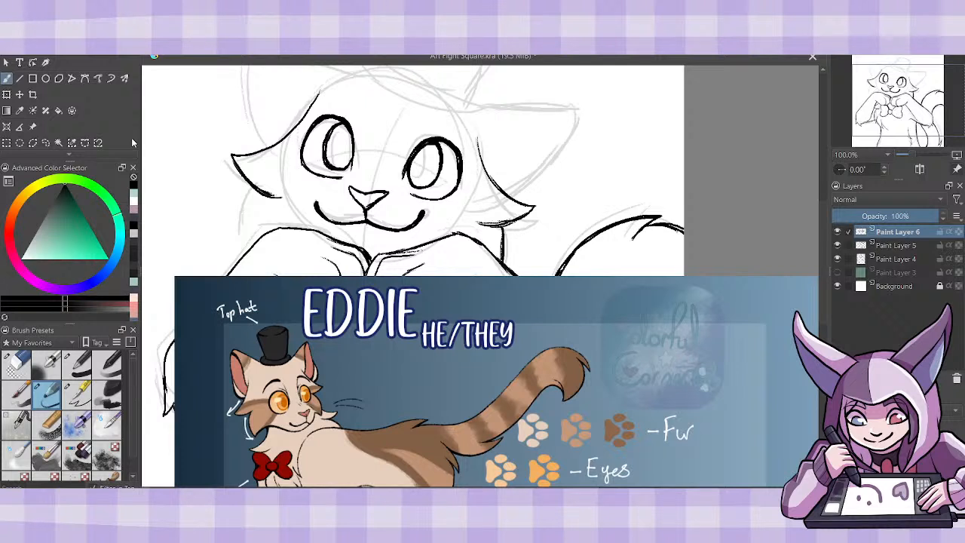
left_click_drag(265, 193, 251, 225)
mouse_move(264, 194)
left_mouse_down()
mouse_move(250, 244)
mouse_move(254, 219)
left_mouse_up()
- Ink the forehead curve up to the hat and the pointed ear beside it, including the ear's inner fold line
left_click_drag(821, 287, 824, 268)
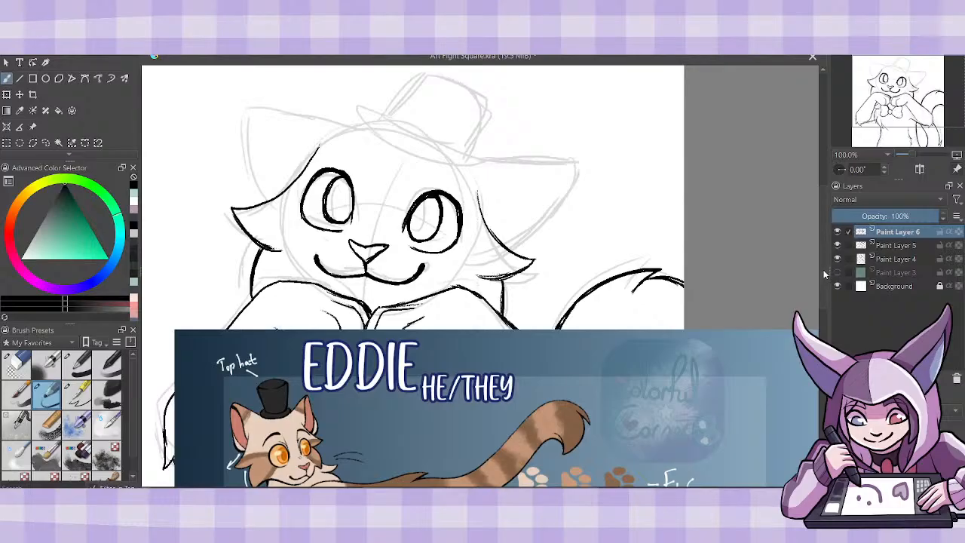
mouse_move(309, 164)
left_mouse_down()
mouse_move(337, 133)
mouse_move(368, 125)
left_mouse_up()
mouse_move(247, 103)
left_mouse_down()
mouse_move(365, 128)
mouse_move(295, 113)
left_mouse_up()
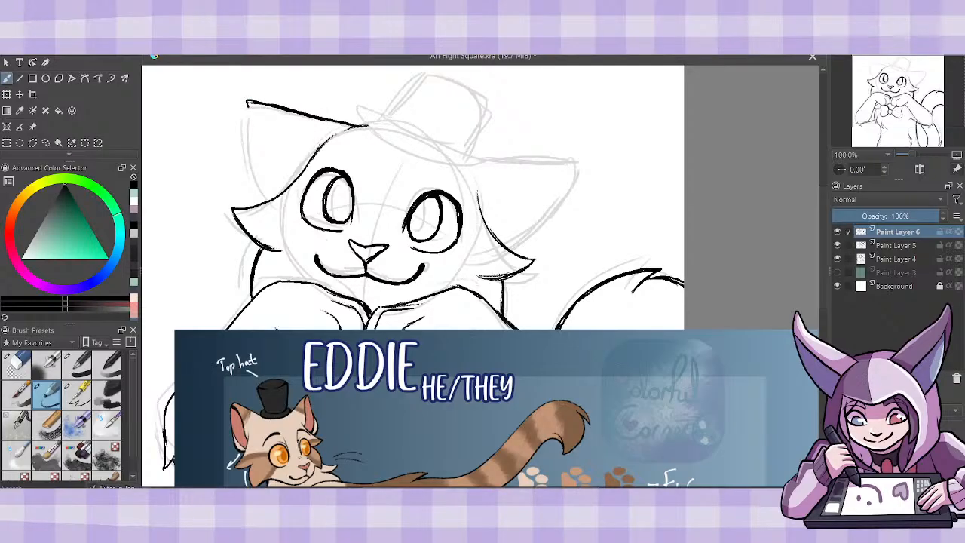
left_click_drag(270, 200, 246, 153)
mouse_move(255, 174)
left_mouse_down()
mouse_move(244, 100)
mouse_move(282, 148)
left_mouse_up()
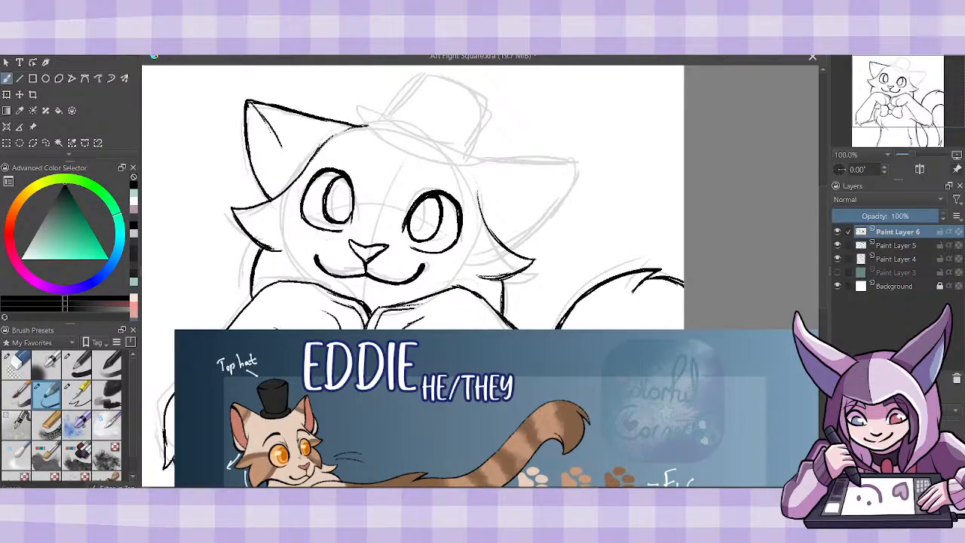
left_click_drag(250, 103, 306, 170)
mouse_move(276, 141)
left_mouse_down()
mouse_move(303, 169)
mouse_move(274, 191)
left_mouse_up()
- Ink a thick arched eyebrow above each eye and the upper and outer edges of the tail-side ear
mouse_move(314, 163)
left_mouse_down()
mouse_move(358, 164)
mouse_move(334, 154)
mouse_move(360, 165)
left_mouse_up()
mouse_move(416, 177)
left_mouse_down()
mouse_move(458, 185)
mouse_move(424, 173)
mouse_move(443, 170)
mouse_move(460, 187)
mouse_move(504, 166)
mouse_move(576, 174)
left_mouse_up()
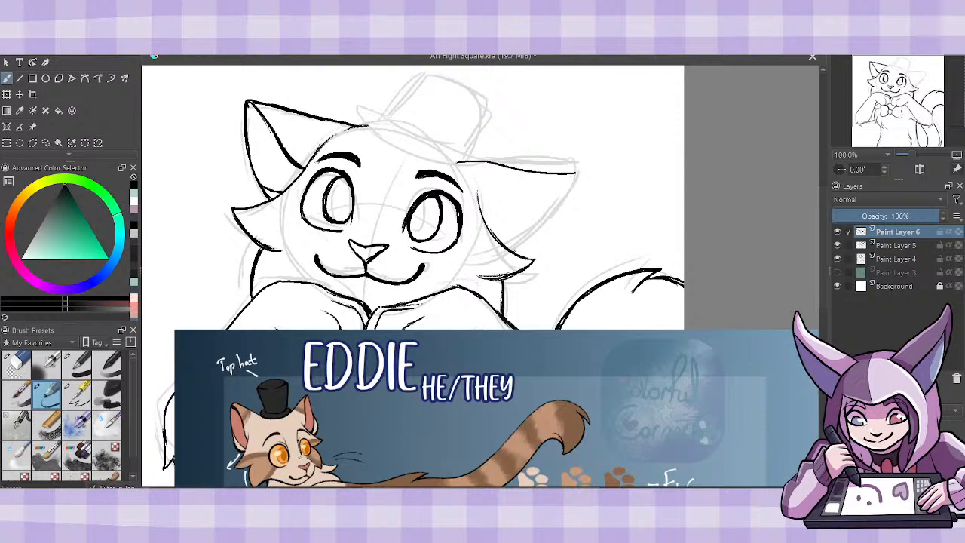
mouse_move(514, 252)
left_mouse_down()
mouse_move(542, 235)
mouse_move(576, 163)
left_mouse_up()
mouse_move(451, 163)
left_mouse_down()
mouse_move(577, 170)
mouse_move(540, 173)
mouse_move(551, 173)
left_mouse_up()
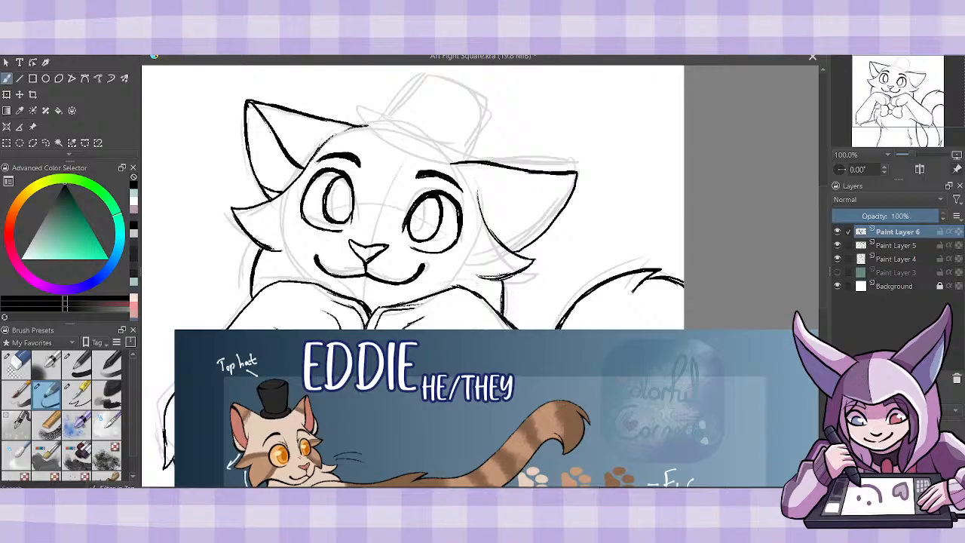
- Ink the top hat's curved brim across the forehead and the sides and top edge of its tilted crown
mouse_move(413, 150)
left_mouse_down()
mouse_move(365, 127)
mouse_move(357, 108)
mouse_move(428, 159)
mouse_move(458, 162)
left_mouse_up()
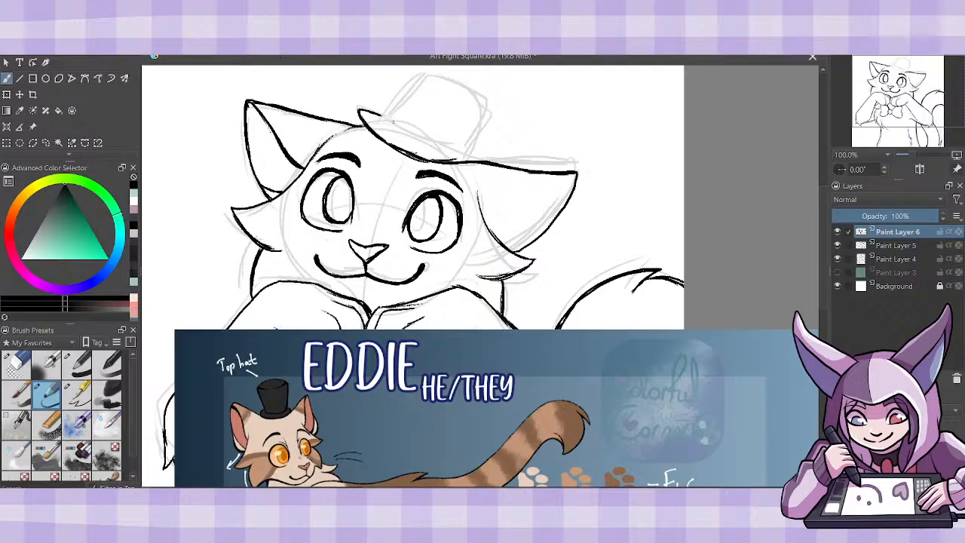
mouse_move(384, 121)
left_mouse_down()
mouse_move(429, 153)
mouse_move(387, 125)
mouse_move(425, 151)
mouse_move(471, 160)
left_mouse_up()
mouse_move(395, 115)
left_mouse_down()
mouse_move(392, 104)
mouse_move(422, 65)
left_mouse_up()
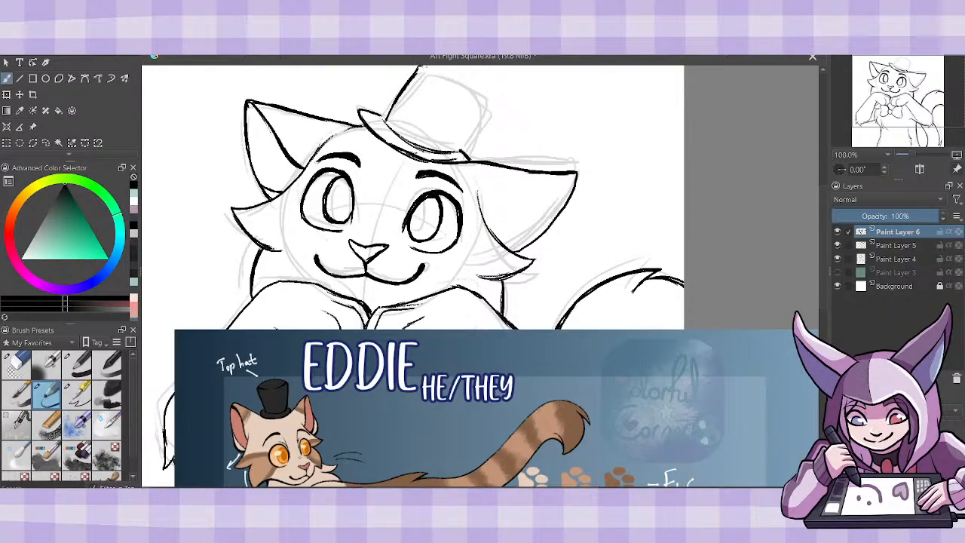
scroll(435, 91, "up", 2)
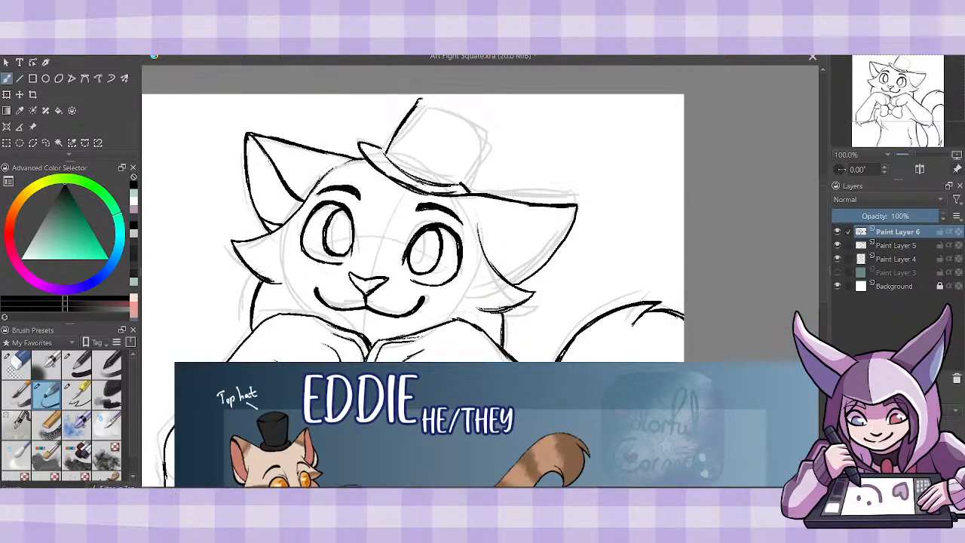
mouse_move(394, 134)
left_mouse_down()
mouse_move(420, 99)
mouse_move(472, 126)
left_mouse_up()
mouse_move(426, 100)
left_mouse_down()
mouse_move(480, 138)
mouse_move(459, 186)
left_mouse_up()
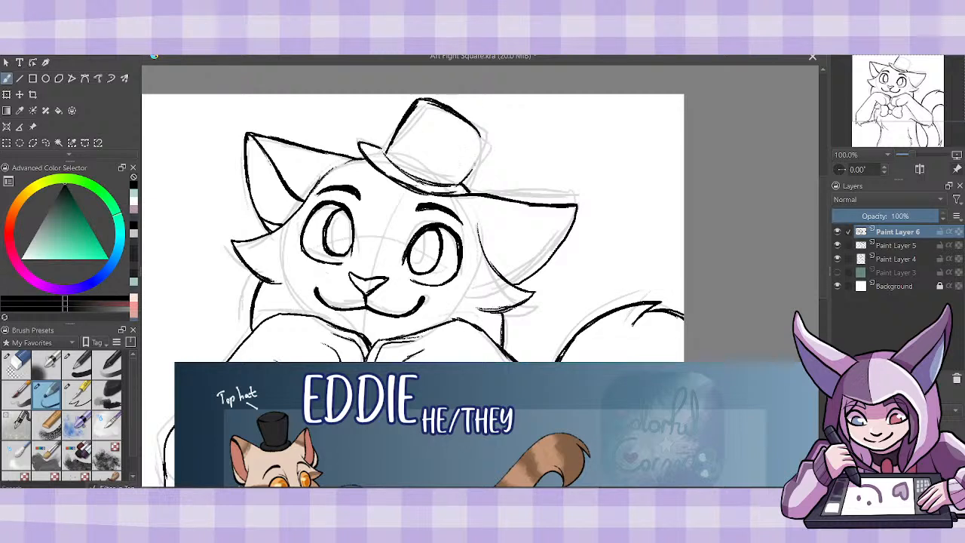
- Add the front rim curve of the hat's top, close the crown's corners and clean up the lines along the brim
mouse_move(480, 149)
left_mouse_down()
mouse_move(457, 186)
mouse_move(482, 145)
left_mouse_up()
left_click_drag(424, 112, 473, 147)
mouse_move(387, 150)
left_mouse_down()
mouse_move(362, 141)
mouse_move(388, 150)
left_mouse_up()
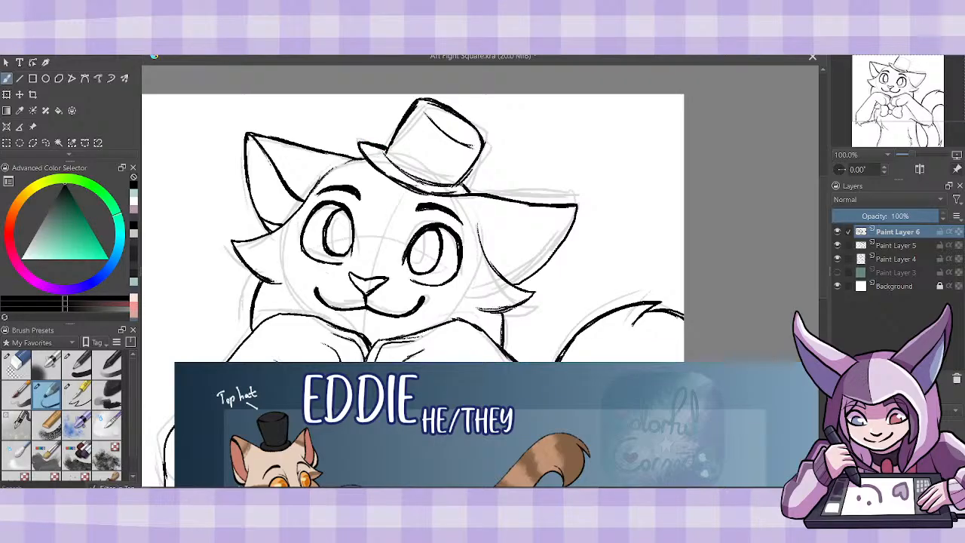
left_click(16, 364)
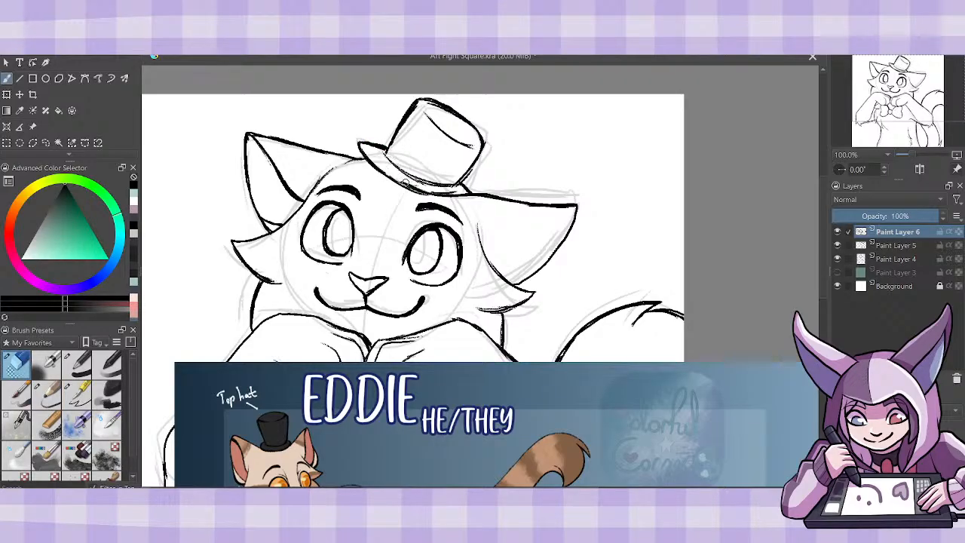
mouse_move(458, 194)
left_mouse_down()
mouse_move(438, 194)
mouse_move(460, 195)
left_mouse_up()
left_click(46, 392)
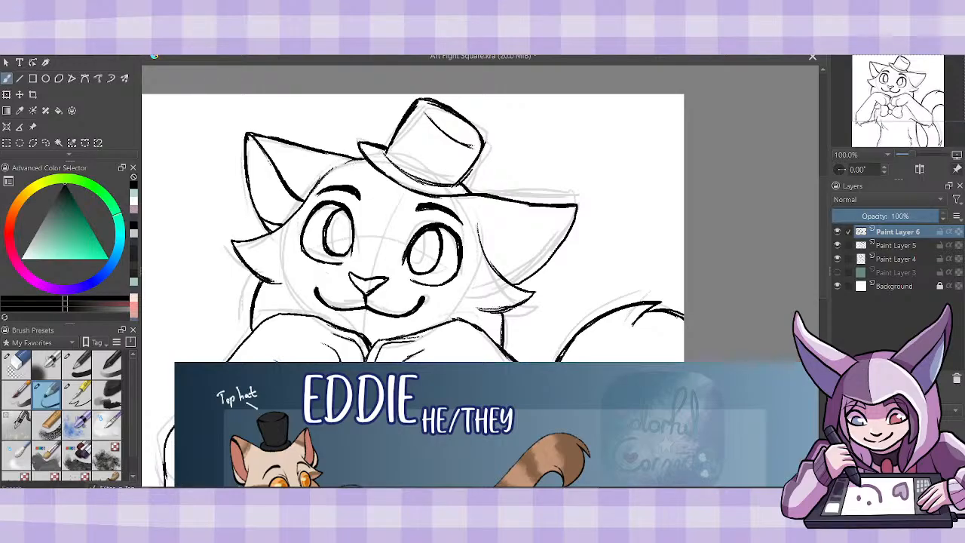
- Ink the inner fold of the tail-side ear from its tip to the head, cleaning up the fold and joining it to the cheek line
left_click_drag(824, 211, 824, 224)
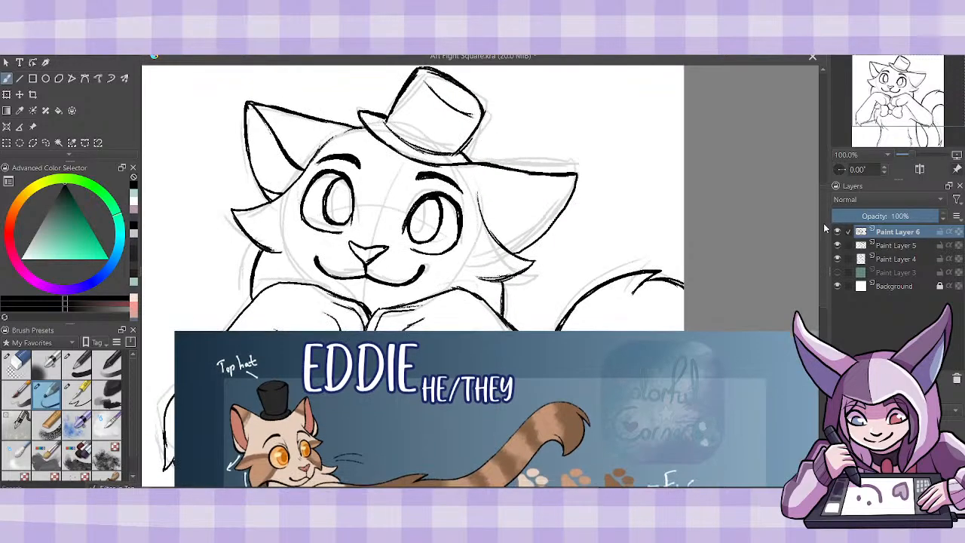
mouse_move(577, 175)
left_mouse_down()
mouse_move(501, 202)
mouse_move(524, 206)
mouse_move(535, 201)
mouse_move(480, 207)
left_mouse_up()
left_click(22, 359)
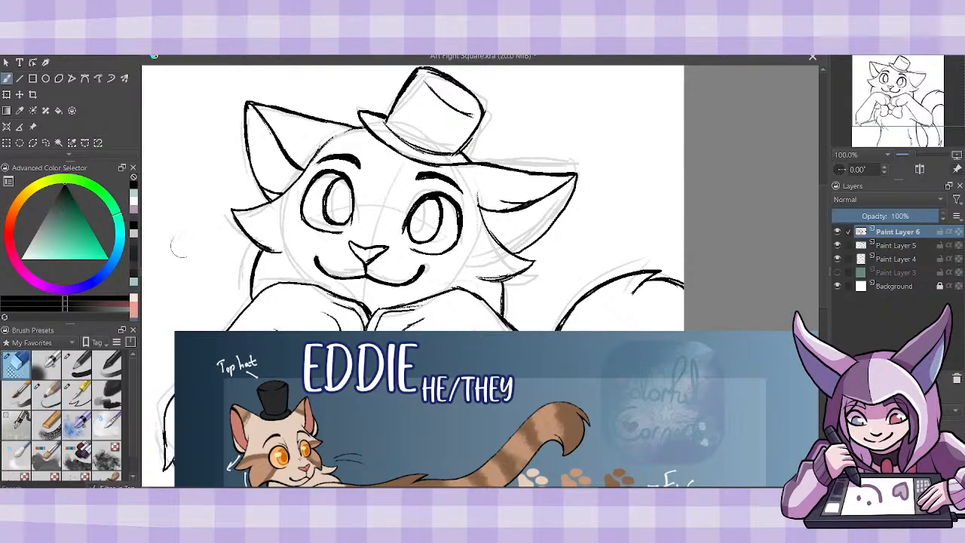
key("slash")
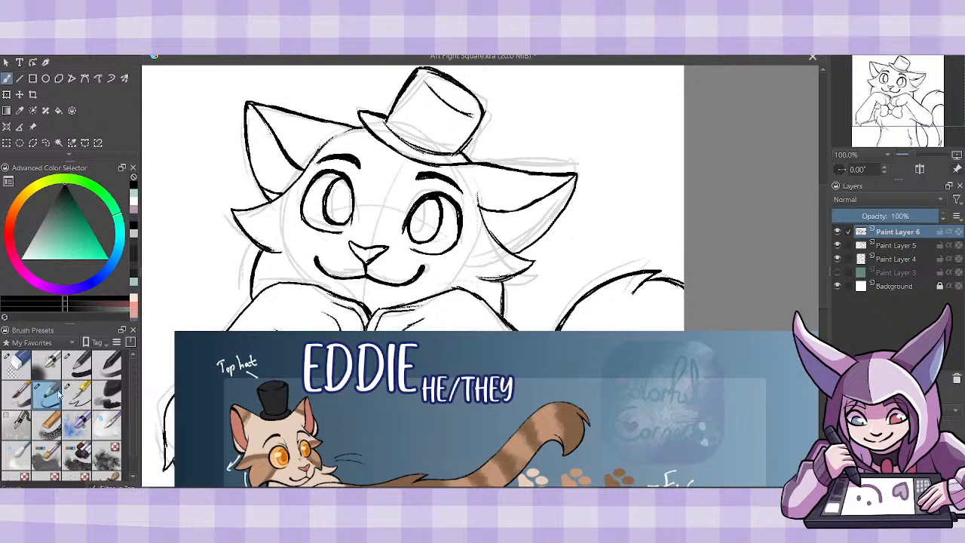
left_click_drag(477, 208, 526, 209)
mouse_move(476, 189)
left_mouse_down()
mouse_move(490, 232)
mouse_move(519, 247)
mouse_move(535, 239)
mouse_move(503, 239)
mouse_move(524, 239)
left_mouse_up()
left_click(21, 371)
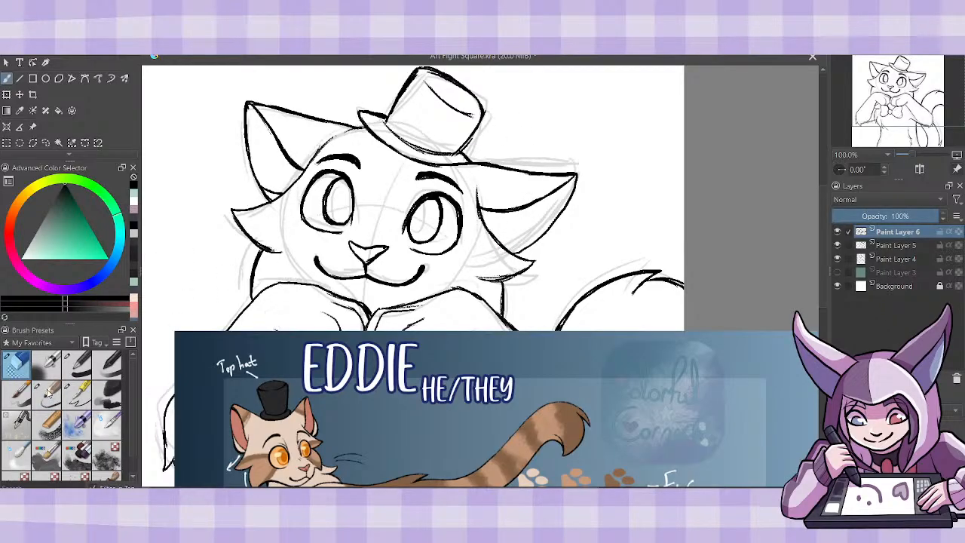
- Touch up the cheek fur below the tail-side ear and move the character reference sheet off the canvas beside the drawing
left_click(47, 392)
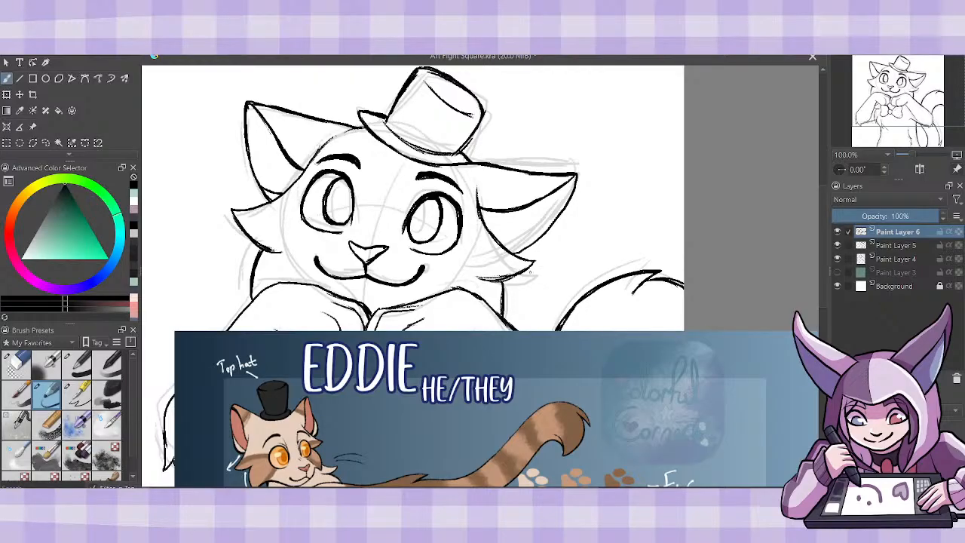
mouse_move(502, 243)
left_mouse_down()
mouse_move(525, 249)
mouse_move(512, 249)
left_mouse_up()
key("ctrl+minus")
key("ctrl+minus")
key("ctrl+plus")
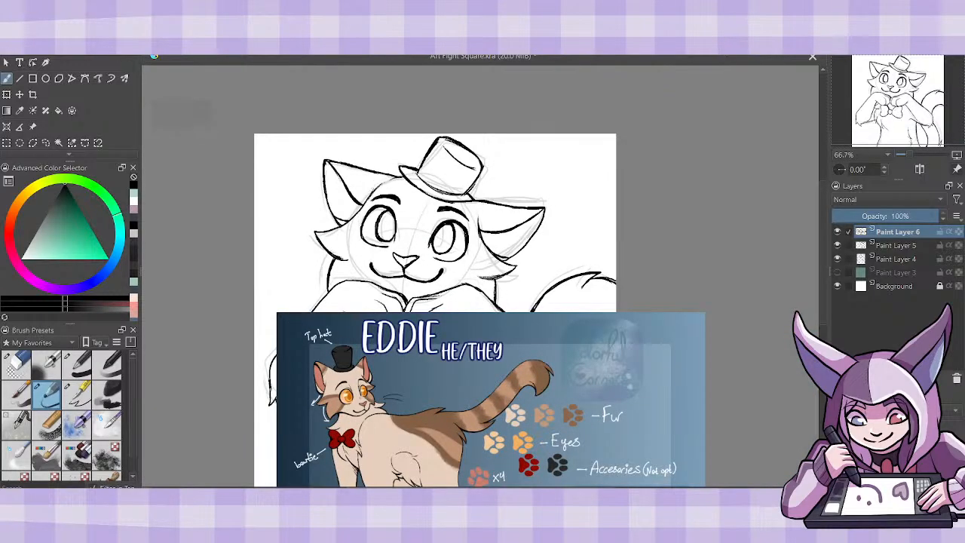
left_click(32, 127)
left_click_drag(401, 490, 767, 345)
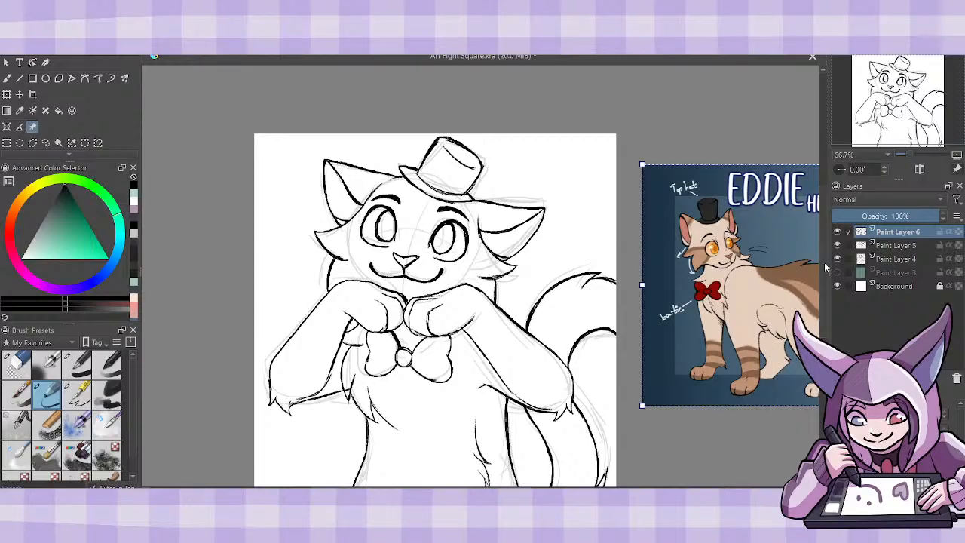
scroll(823, 205, "down", 2)
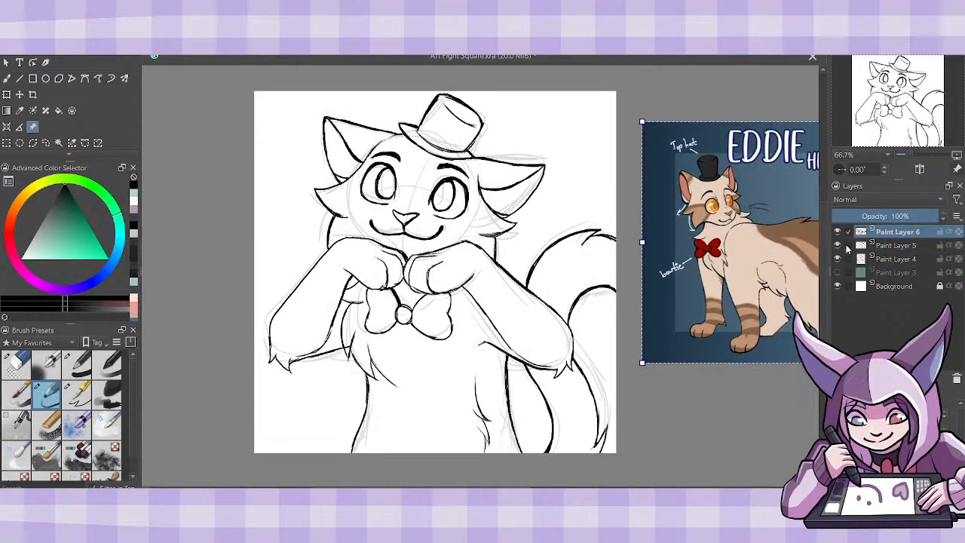
- Delete the rough sketch on Paint Layer 4 and merge Paint Layer 6 down into Paint Layer 5
left_click(897, 259)
key("shift+Delete")
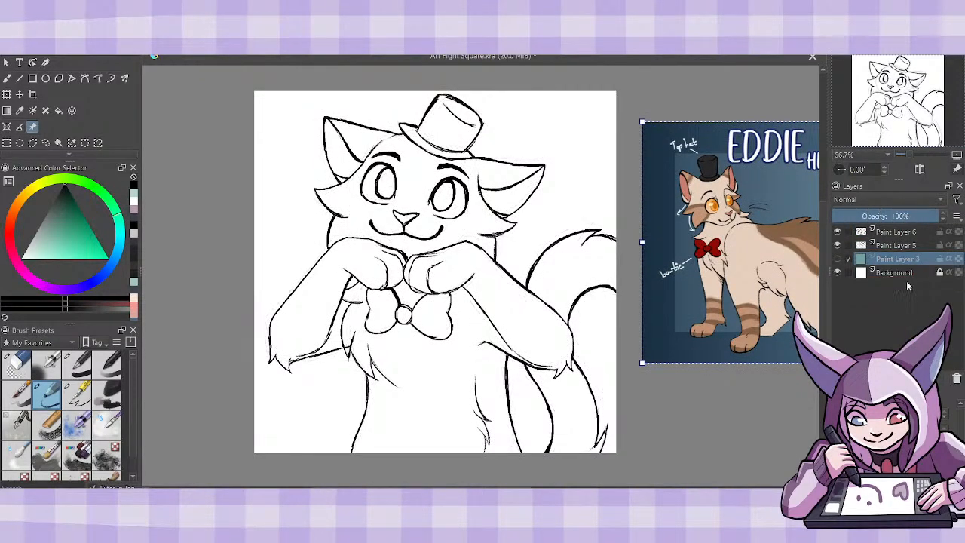
left_click(900, 233)
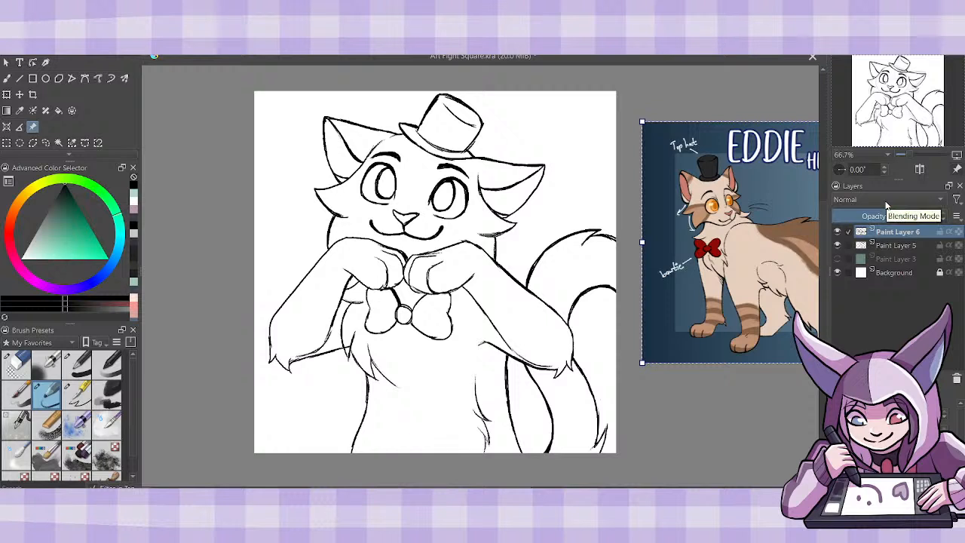
key("ctrl+e")
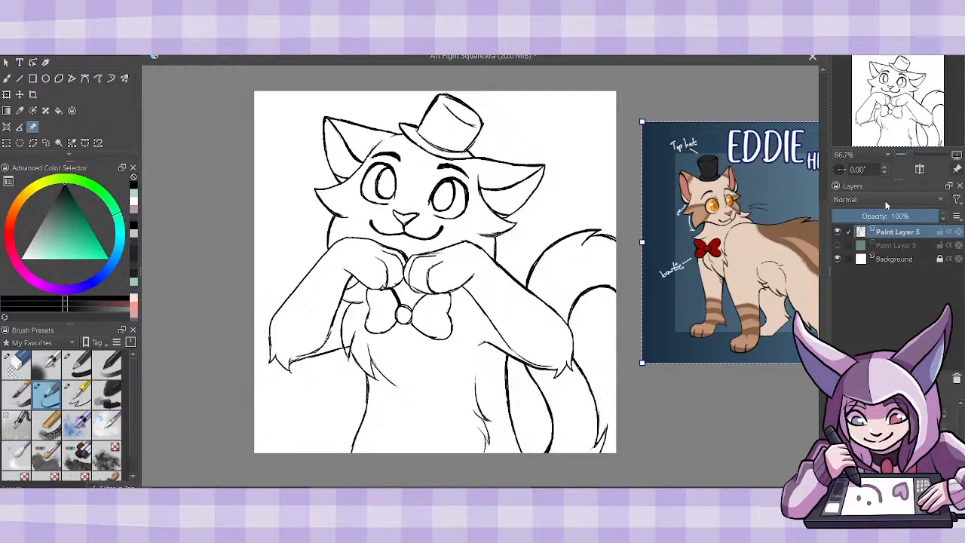
- Add one blank paint layer above Paint Layer 5 and fade Paint Layer 5 to a faint guide for inking
left_click(839, 379)
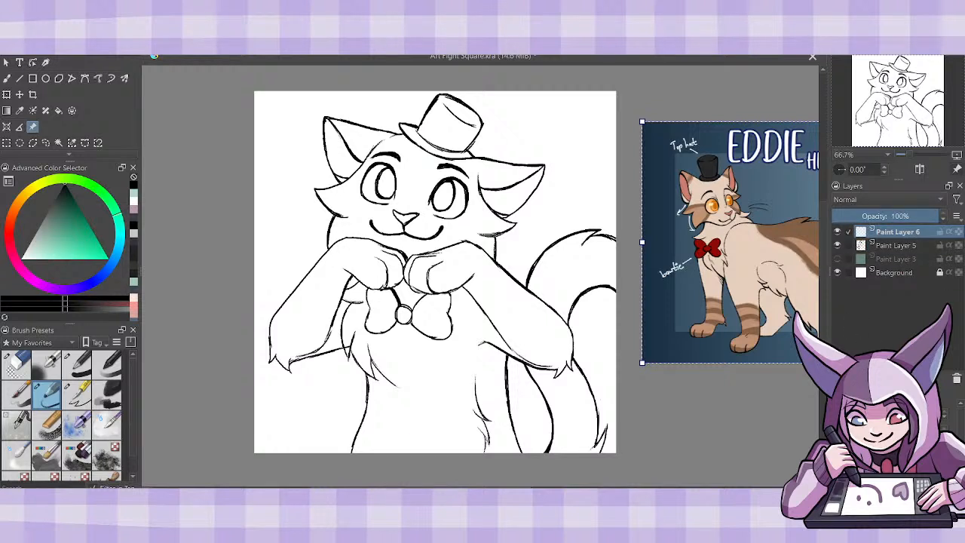
left_click(886, 244)
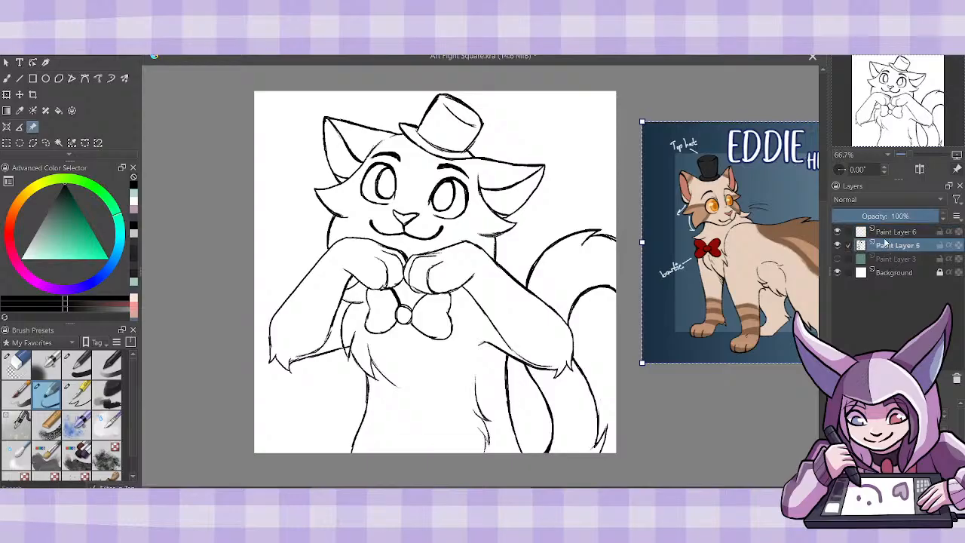
left_click(844, 216)
left_click(894, 233)
left_click(839, 378)
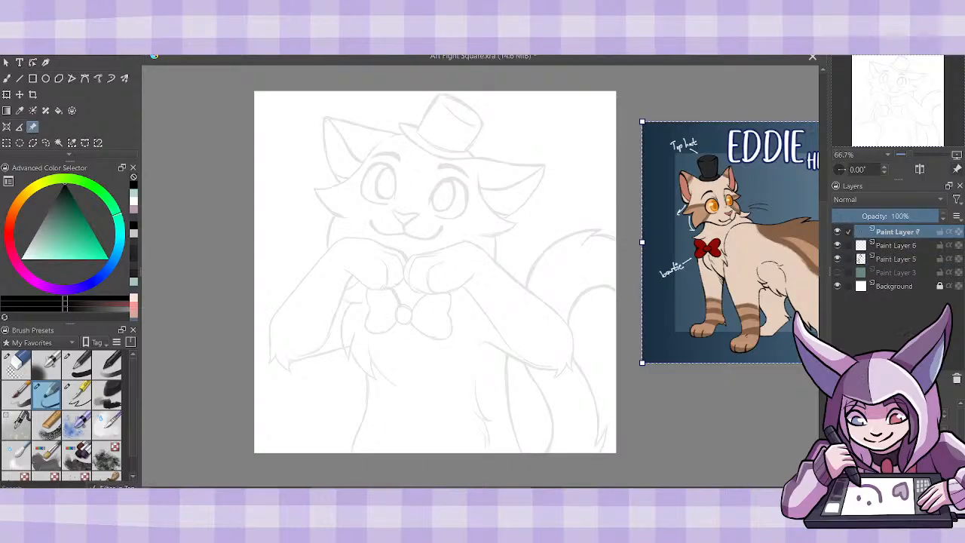
left_click(87, 398)
left_click(956, 379)
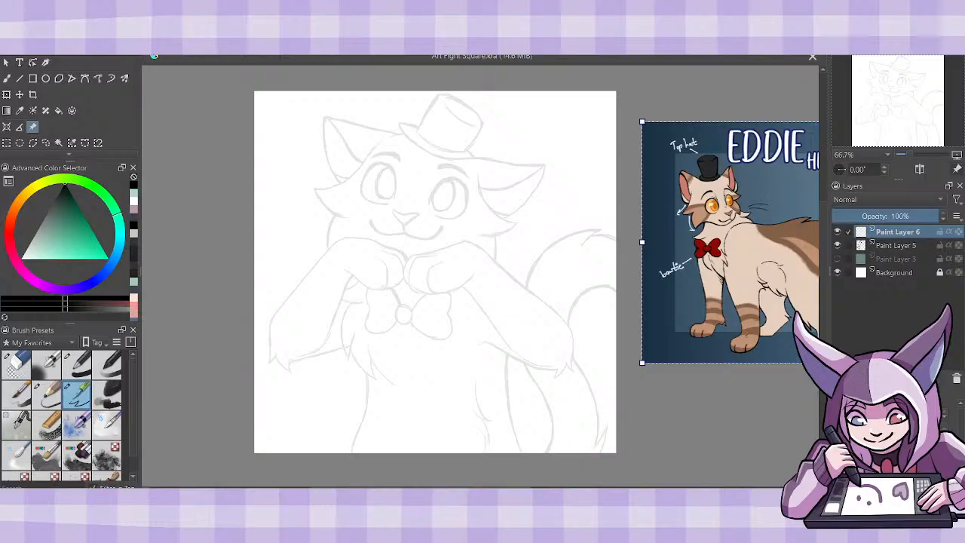
- Ink the tail-side paw on Paint Layer 6, drawing its rounded toes and the upper edge up to the wrist
key("1")
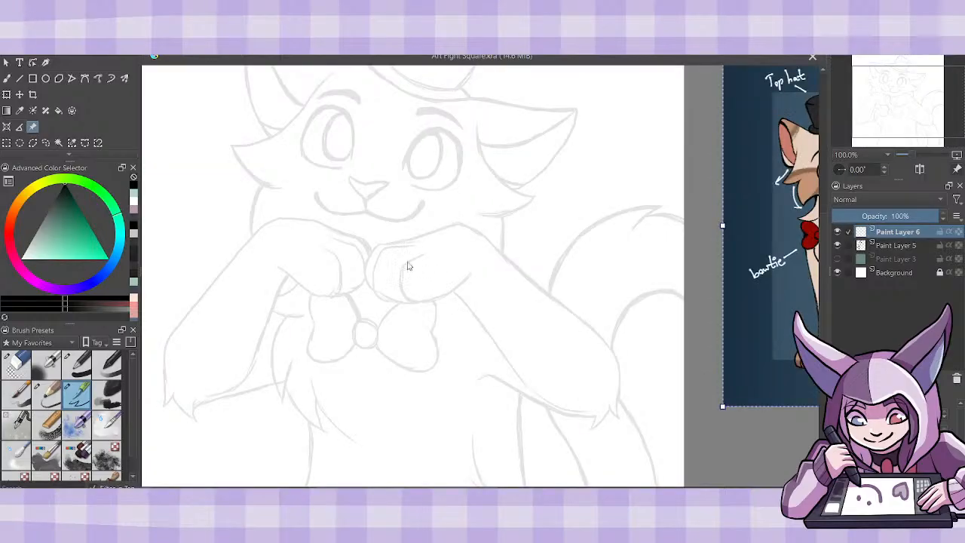
left_click(8, 79)
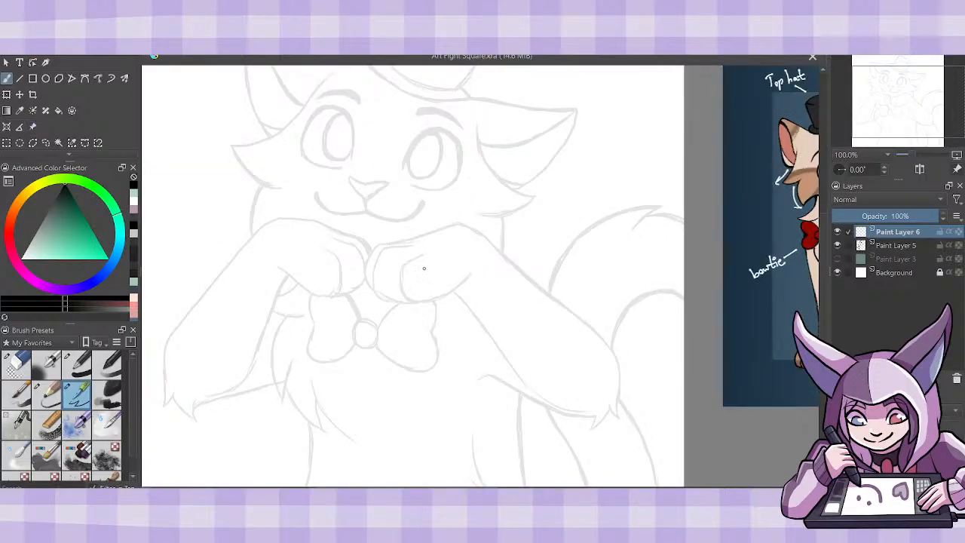
mouse_move(428, 257)
left_mouse_down()
mouse_move(405, 260)
mouse_move(402, 297)
mouse_move(439, 302)
mouse_move(477, 276)
left_mouse_up()
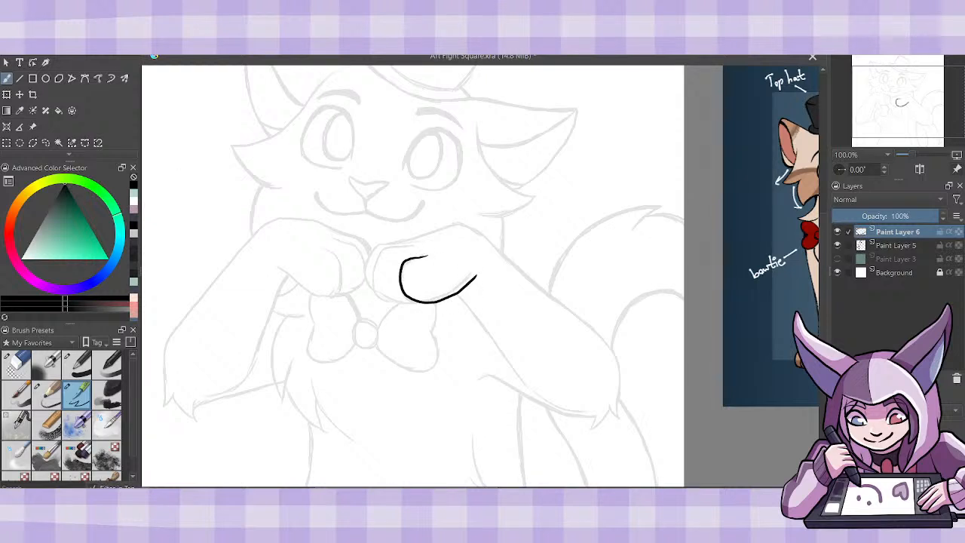
key("plus")
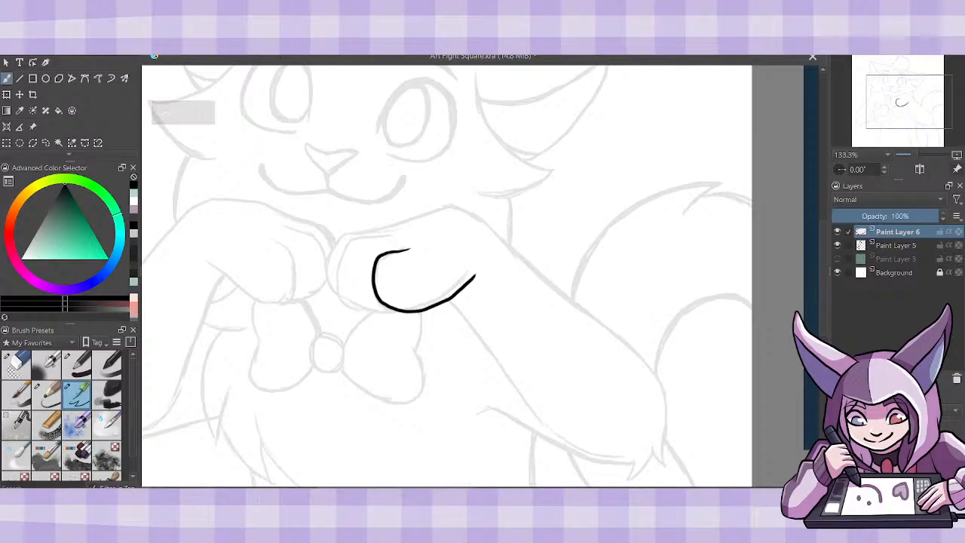
key("ctrl+z")
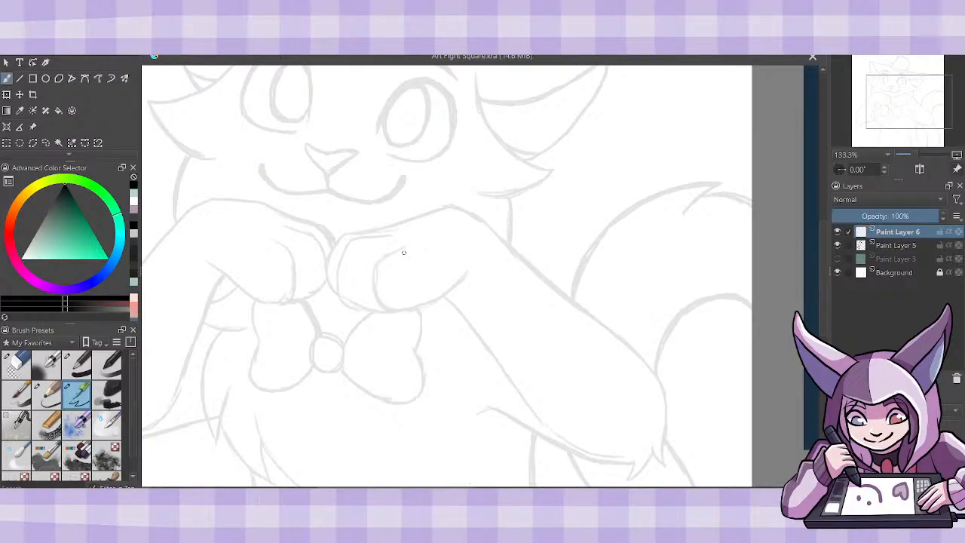
mouse_move(405, 247)
left_mouse_down()
mouse_move(371, 277)
mouse_move(383, 306)
mouse_move(404, 312)
mouse_move(440, 301)
mouse_move(469, 270)
left_mouse_up()
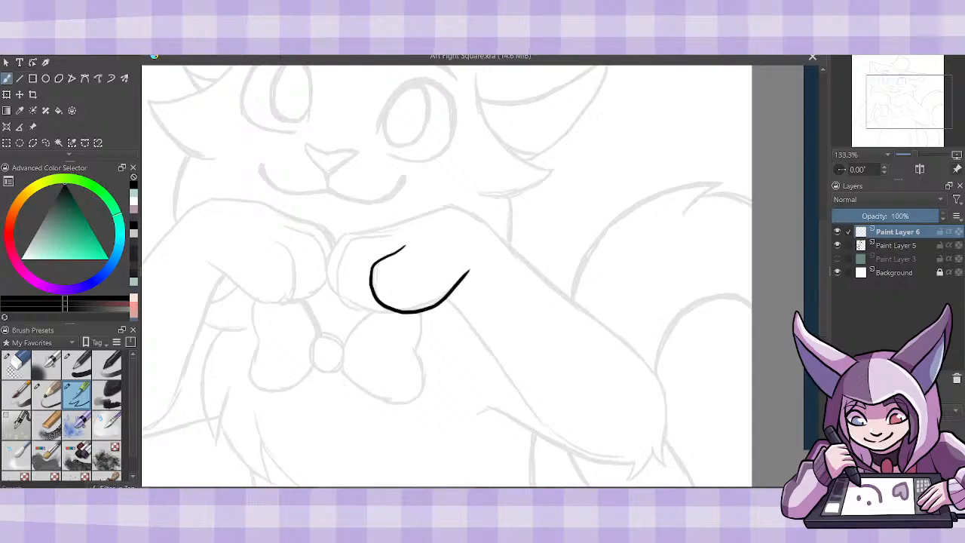
mouse_move(392, 236)
left_mouse_down()
mouse_move(354, 241)
mouse_move(335, 271)
mouse_move(343, 300)
mouse_move(386, 307)
left_mouse_up()
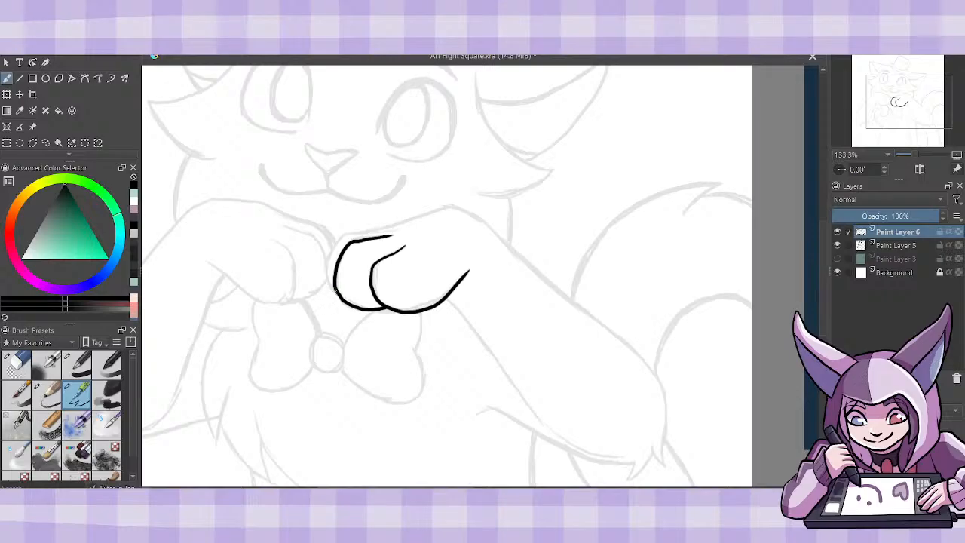
mouse_move(335, 292)
left_mouse_down()
mouse_move(327, 261)
mouse_move(351, 232)
mouse_move(453, 205)
left_mouse_up()
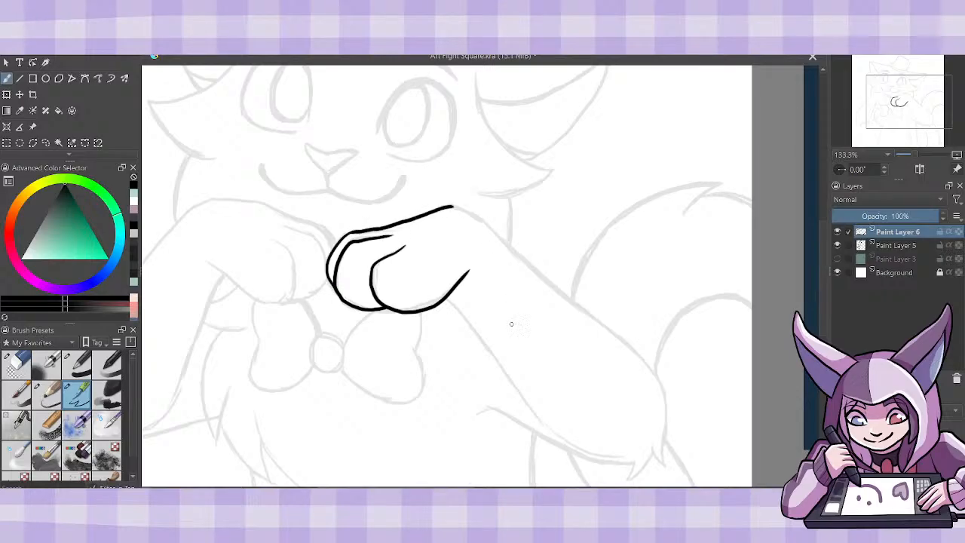
- Ink the tail-side arm's inner and outer edges, the upper-arm line beneath it and the fur tuft at the elbow
mouse_move(447, 302)
left_mouse_down()
mouse_move(560, 443)
mouse_move(601, 452)
left_mouse_up()
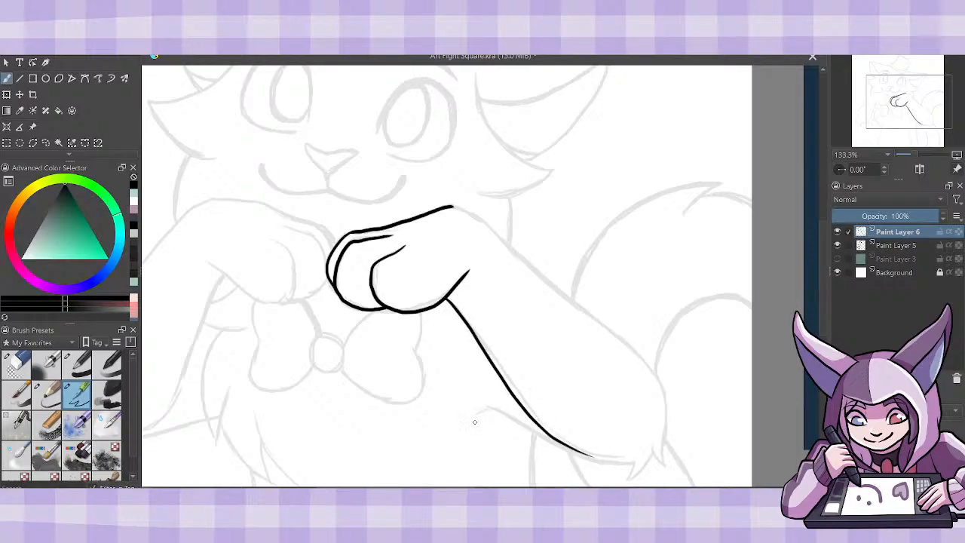
mouse_move(476, 417)
left_mouse_down()
mouse_move(610, 464)
mouse_move(642, 467)
mouse_move(656, 449)
left_mouse_up()
key("ctrl+z")
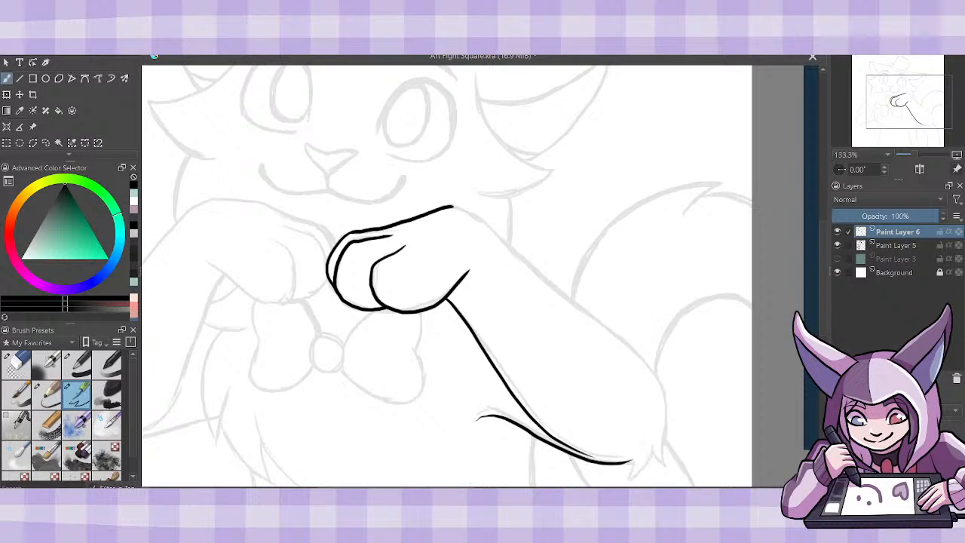
mouse_move(624, 467)
left_mouse_down()
mouse_move(647, 449)
mouse_move(663, 471)
mouse_move(665, 407)
left_mouse_up()
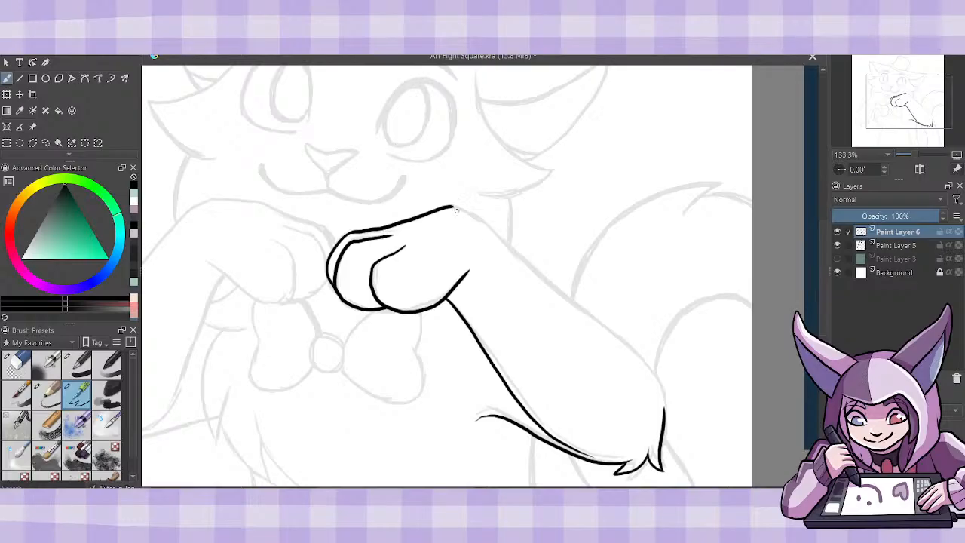
mouse_move(450, 206)
left_mouse_down()
mouse_move(617, 332)
mouse_move(655, 377)
mouse_move(665, 419)
left_mouse_up()
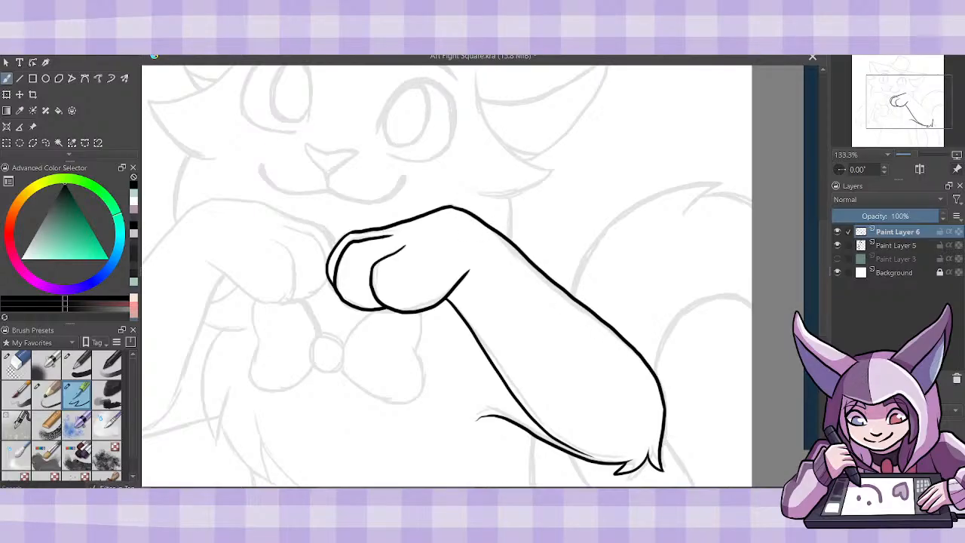
- Ink the other paw's rounded toes and its upper edge, curving over the wrist to the start of the forearm
scroll(480, 276, "left", 4)
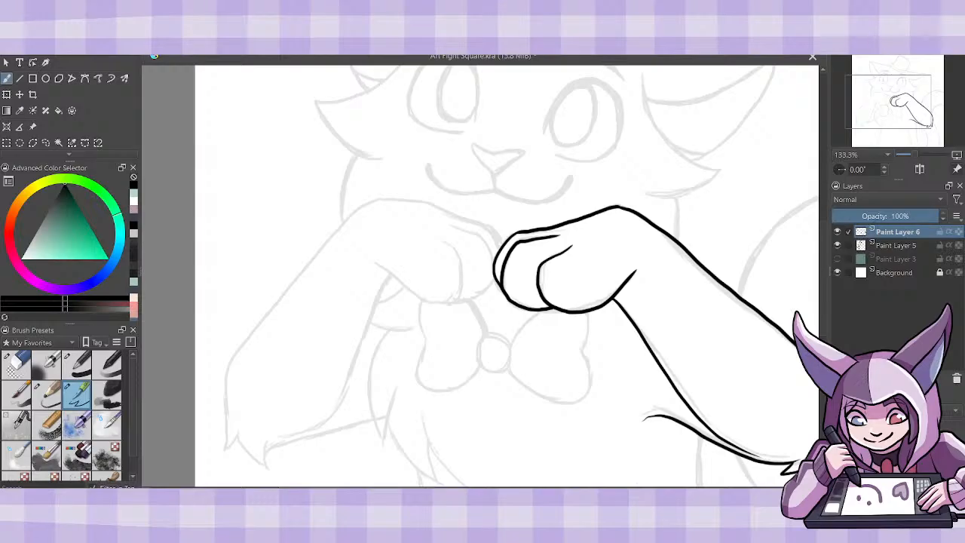
mouse_move(373, 261)
left_mouse_down()
mouse_move(441, 304)
mouse_move(438, 242)
left_mouse_up()
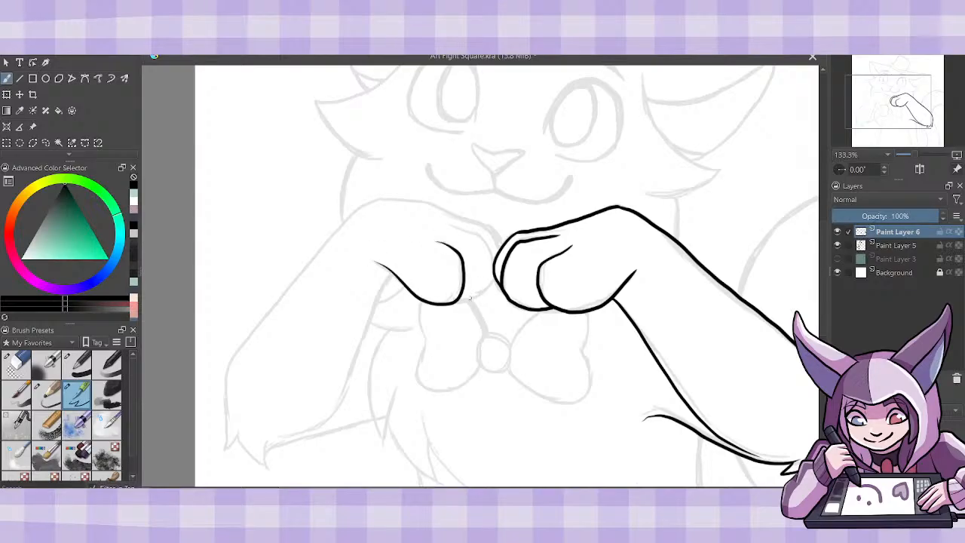
left_click_drag(457, 301, 496, 287)
mouse_move(452, 227)
left_mouse_down()
mouse_move(494, 260)
mouse_move(501, 246)
mouse_move(489, 228)
mouse_move(407, 201)
mouse_move(380, 203)
mouse_move(327, 241)
left_mouse_up()
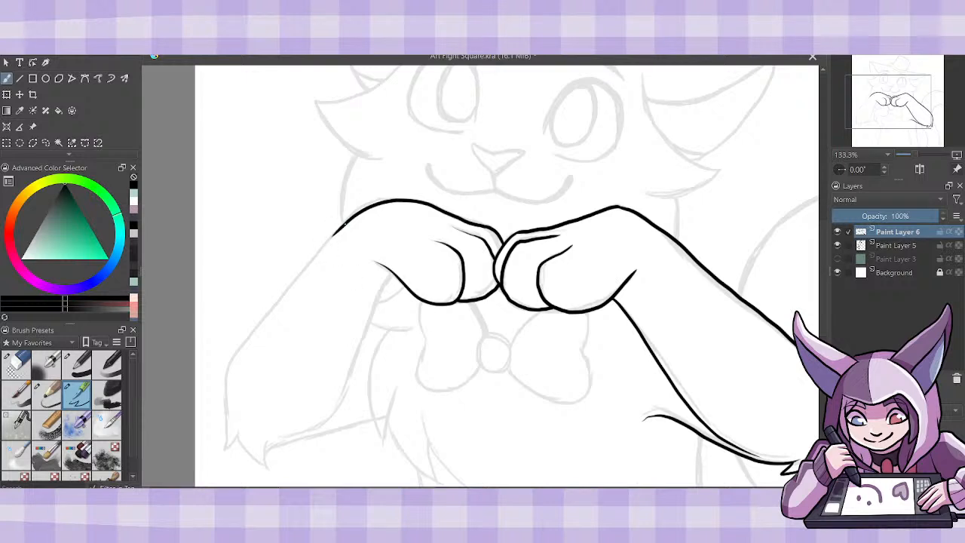
mouse_move(341, 226)
left_mouse_down()
mouse_move(259, 335)
mouse_move(235, 394)
left_mouse_up()
key("ctrl+z")
mouse_move(226, 444)
left_mouse_down()
mouse_move(226, 377)
mouse_move(253, 329)
mouse_move(333, 240)
mouse_move(233, 383)
left_mouse_up()
key("ctrl+z")
key("ctrl+z")
- Ink the forearm opposite the tail with its elbow fur tuft and inner edge, plus the neck and chest fur beside it
mouse_move(341, 229)
left_mouse_down()
mouse_move(242, 345)
mouse_move(222, 394)
mouse_move(216, 456)
left_mouse_up()
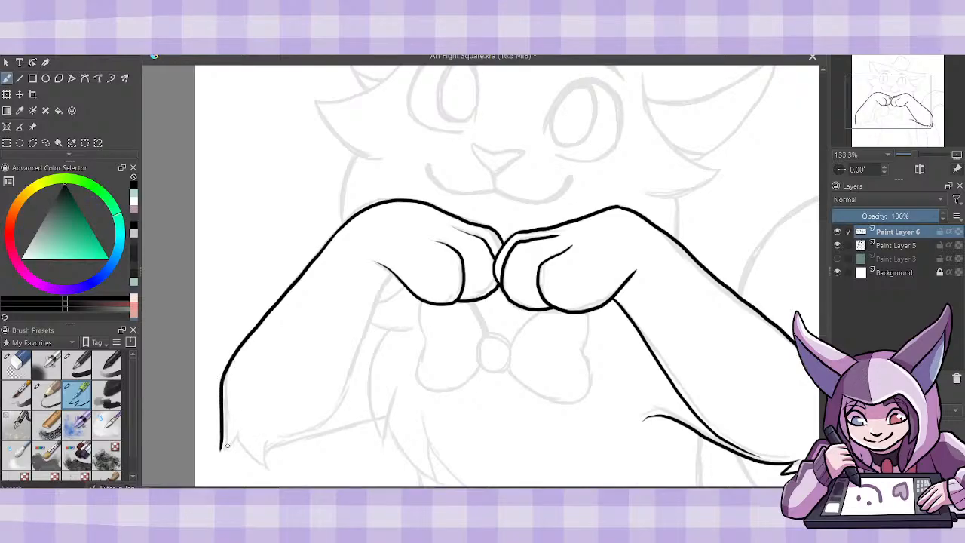
mouse_move(220, 449)
left_mouse_down()
mouse_move(238, 428)
mouse_move(288, 443)
mouse_move(373, 421)
left_mouse_up()
mouse_move(279, 438)
left_mouse_down()
mouse_move(338, 396)
mouse_move(393, 277)
left_mouse_up()
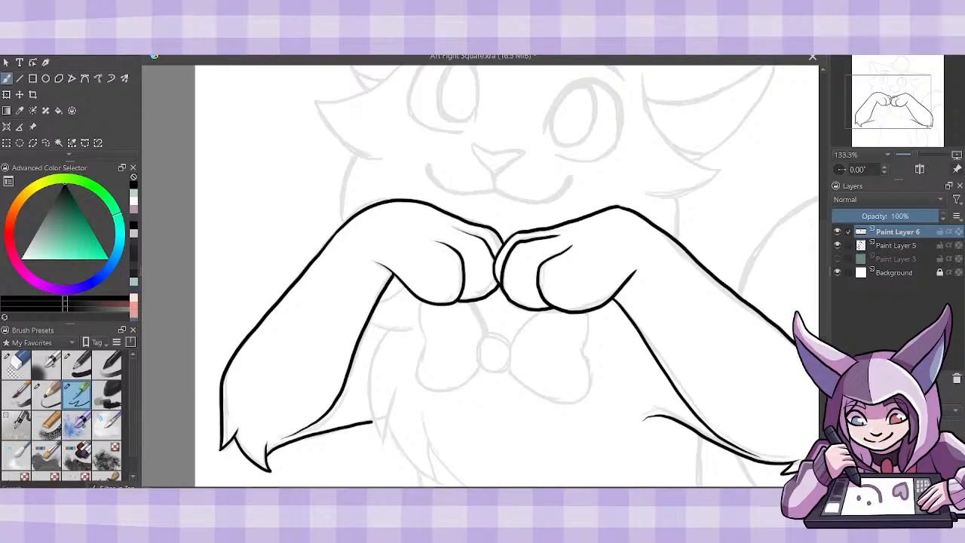
mouse_move(406, 288)
left_mouse_down()
mouse_move(377, 303)
mouse_move(408, 327)
mouse_move(371, 319)
mouse_move(372, 422)
mouse_move(400, 383)
left_mouse_up()
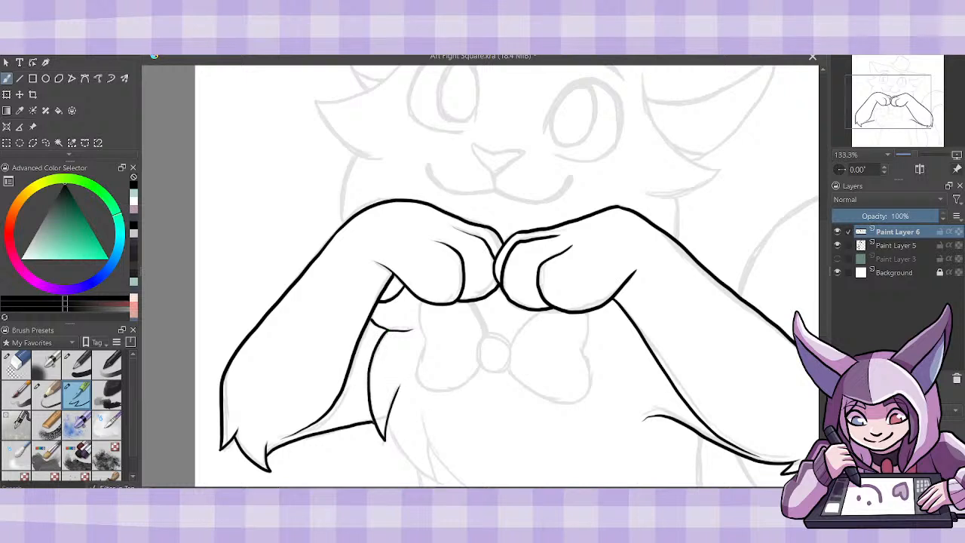
- Ink the bow tie's round knot and both wings, redrawing the tail-side wing with a narrower outer edge
mouse_move(508, 339)
left_mouse_down()
mouse_move(345, 331)
mouse_move(338, 370)
mouse_move(362, 365)
mouse_move(365, 341)
mouse_move(325, 300)
mouse_move(280, 344)
mouse_move(284, 390)
mouse_move(309, 393)
mouse_move(339, 366)
mouse_move(394, 407)
mouse_move(444, 389)
mouse_move(437, 311)
left_mouse_up()
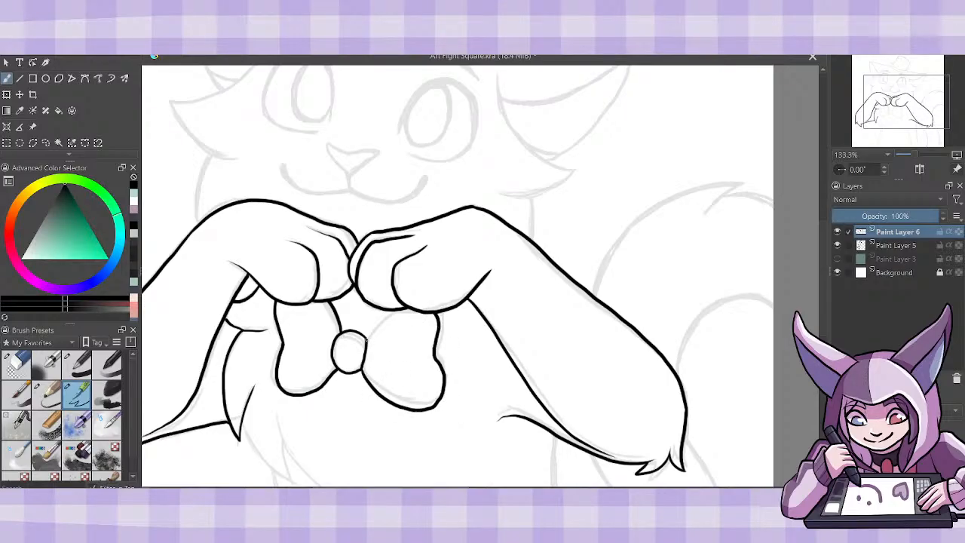
left_click_drag(366, 339, 392, 309)
key("ctrl+z")
key("ctrl+z")
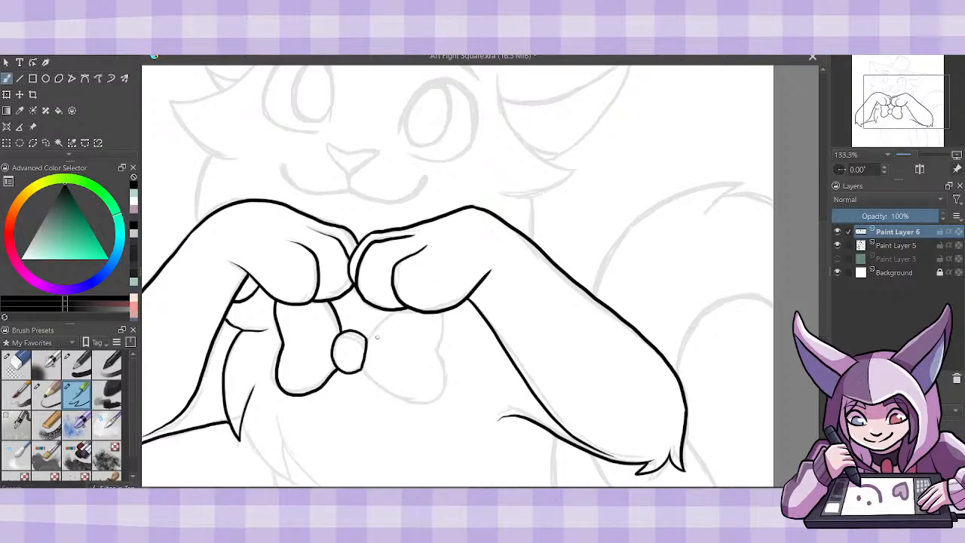
left_click_drag(368, 339, 394, 308)
mouse_move(364, 369)
left_mouse_down()
mouse_move(388, 401)
mouse_move(415, 407)
mouse_move(432, 390)
mouse_move(440, 318)
left_mouse_up()
key("ctrl+z")
mouse_move(362, 370)
left_mouse_down()
mouse_move(386, 404)
mouse_move(422, 407)
mouse_move(439, 309)
left_mouse_up()
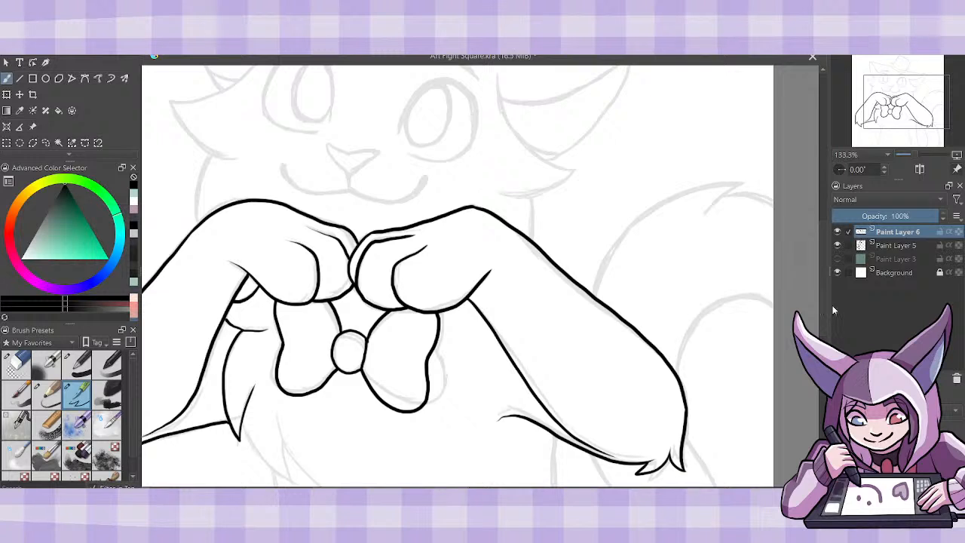
- Ink the pointed chest fur tufts below the bow tie and the long body line running down from the tail-side arm
left_click_drag(823, 292, 825, 330)
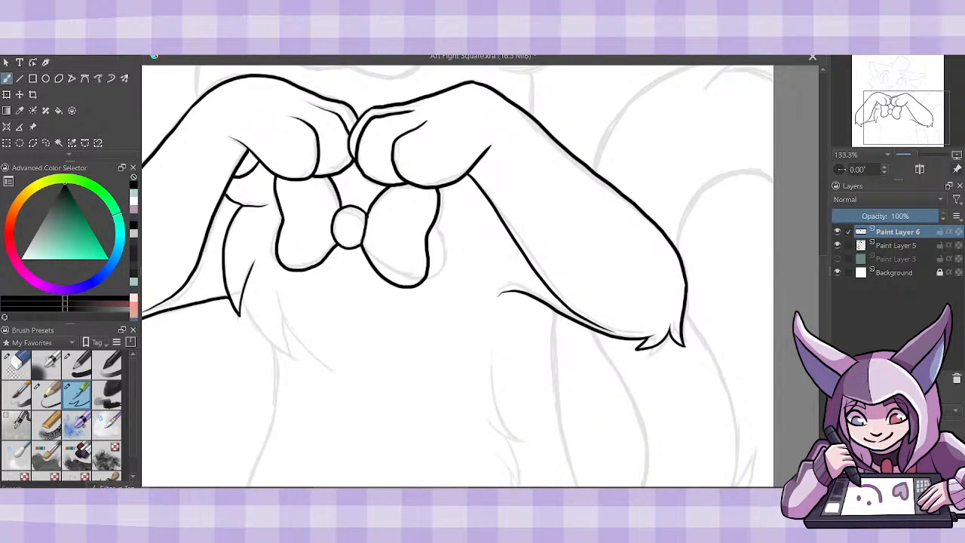
mouse_move(241, 293)
left_mouse_down()
mouse_move(261, 332)
mouse_move(280, 290)
left_mouse_up()
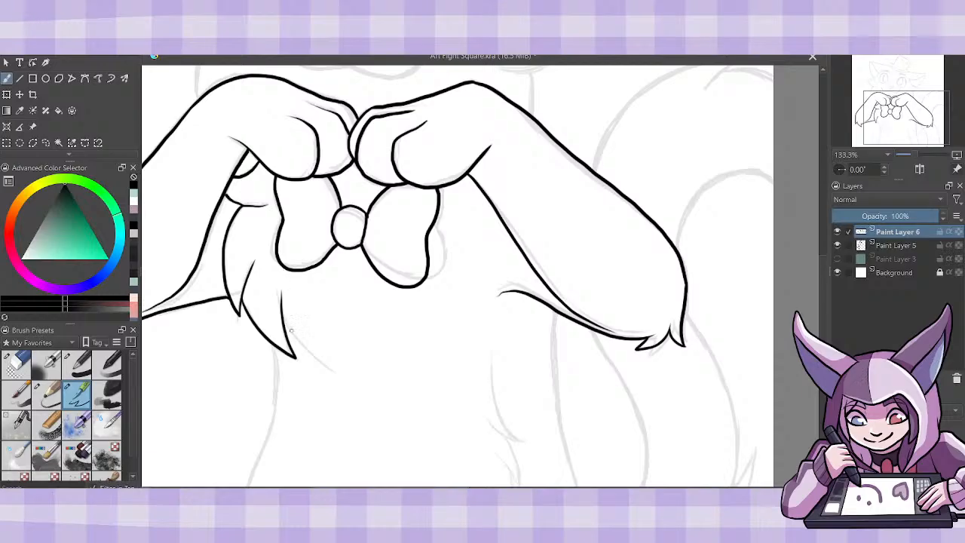
left_click_drag(284, 329, 341, 373)
left_click_drag(823, 282, 824, 313)
mouse_move(553, 186)
left_mouse_down()
mouse_move(555, 281)
mouse_move(578, 377)
left_mouse_up()
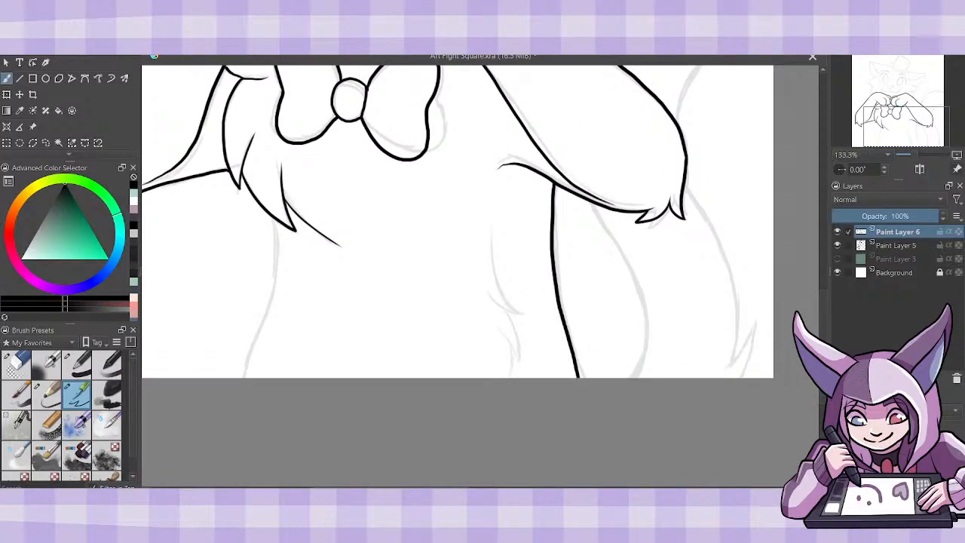
- Ink the pointed fur tufts on the tail-side belly and the long body line opposite the tail
mouse_move(491, 238)
left_mouse_down()
mouse_move(527, 312)
mouse_move(518, 366)
left_mouse_up()
key("ctrl+z")
mouse_move(502, 332)
left_mouse_down()
mouse_move(519, 366)
mouse_move(508, 311)
left_mouse_up()
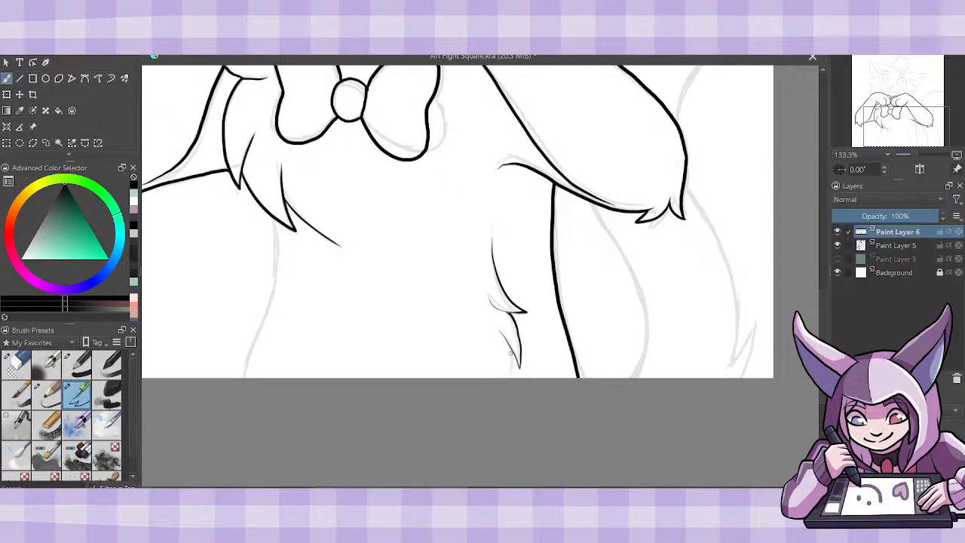
left_click_drag(509, 352, 511, 376)
left_click_drag(278, 218, 242, 377)
- Ink the tail from its lower edges and fur tuft below the elbow up to the large curve and tuft above the arm
mouse_move(634, 377)
left_mouse_down()
mouse_move(644, 325)
mouse_move(593, 202)
left_mouse_up()
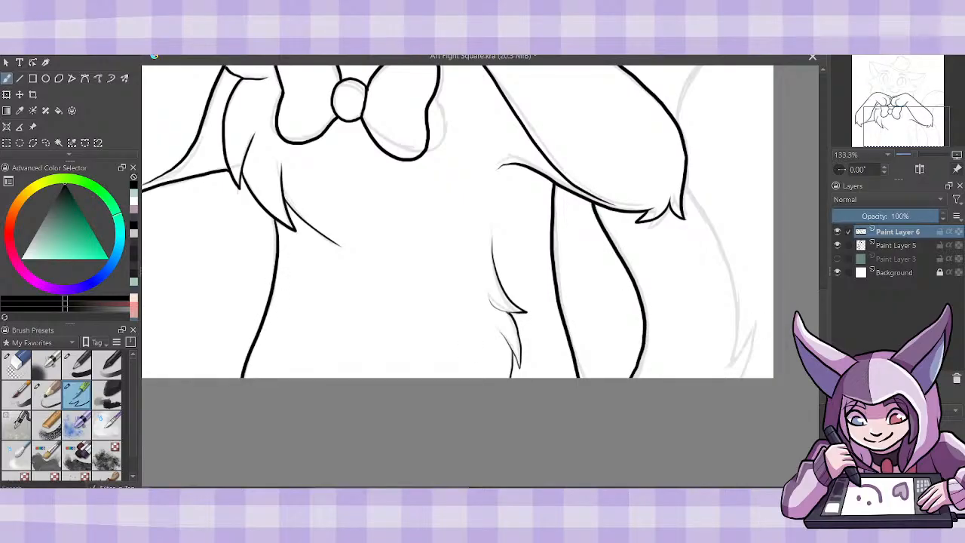
scroll(725, 449, "up", 3)
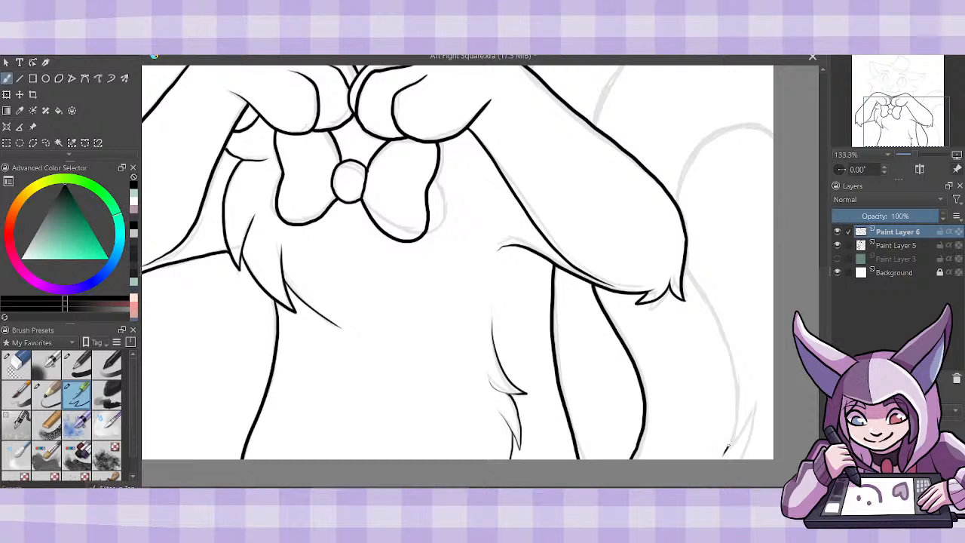
mouse_move(725, 450)
left_mouse_down()
mouse_move(737, 381)
mouse_move(722, 326)
mouse_move(687, 260)
left_mouse_up()
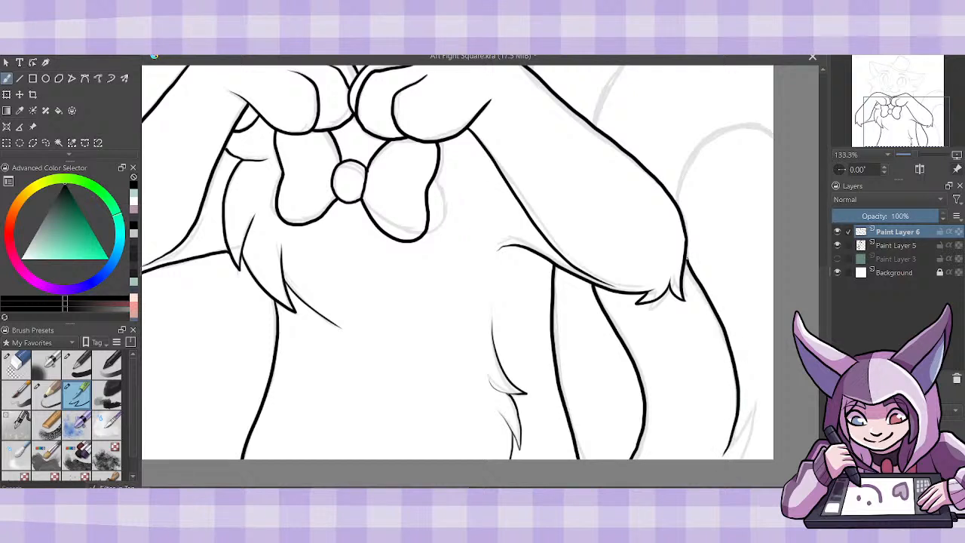
left_click_drag(728, 445, 754, 400)
scroll(688, 315, "up", 5)
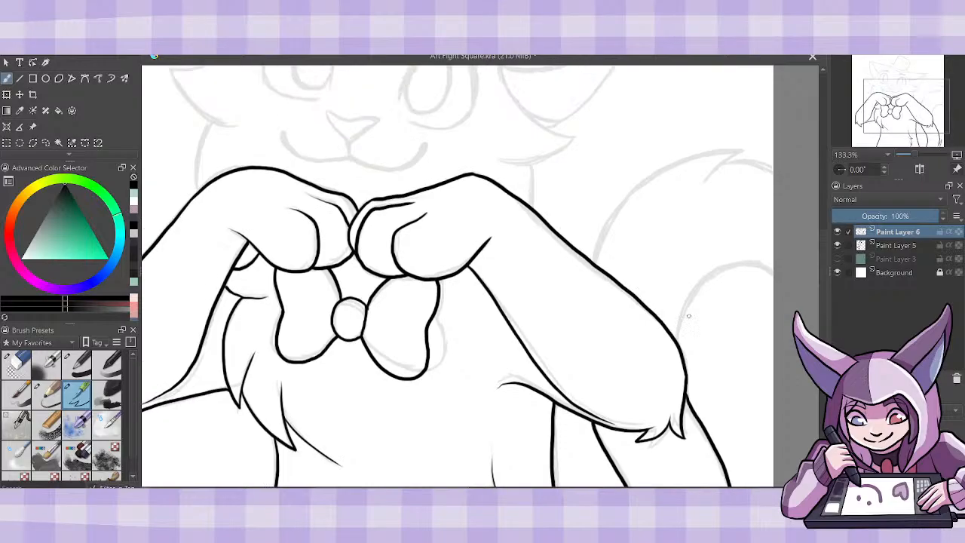
mouse_move(676, 338)
left_mouse_down()
mouse_move(705, 275)
mouse_move(773, 272)
left_mouse_up()
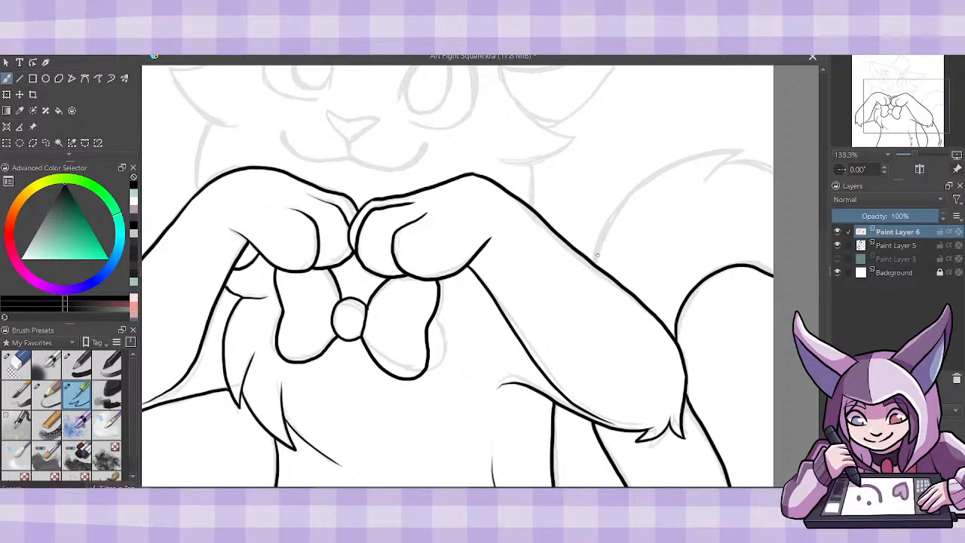
mouse_move(593, 262)
left_mouse_down()
mouse_move(603, 234)
mouse_move(682, 168)
mouse_move(727, 151)
mouse_move(704, 180)
mouse_move(742, 159)
mouse_move(773, 170)
left_mouse_up()
- Ink the pointed cheek fur opposite the tail, from the forehead down to the neck line meeting the arm
left_click_drag(823, 251, 826, 206)
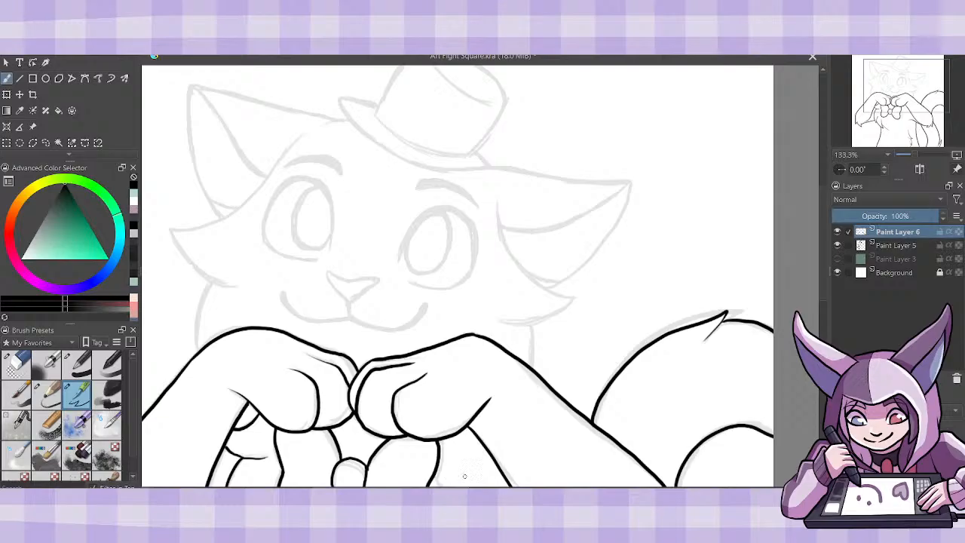
left_click_drag(511, 492, 460, 491)
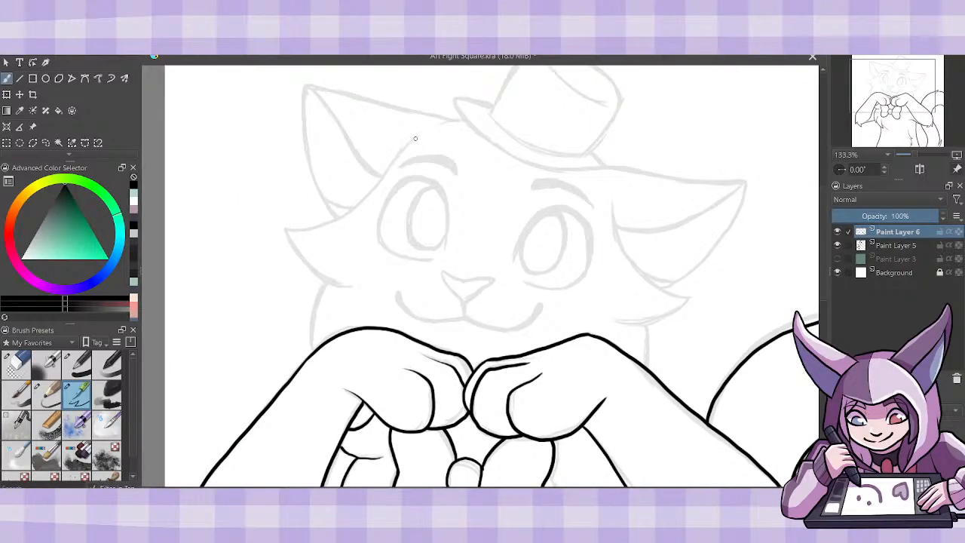
mouse_move(418, 135)
left_mouse_down()
mouse_move(377, 187)
mouse_move(292, 227)
mouse_move(354, 286)
left_mouse_up()
key("ctrl+z")
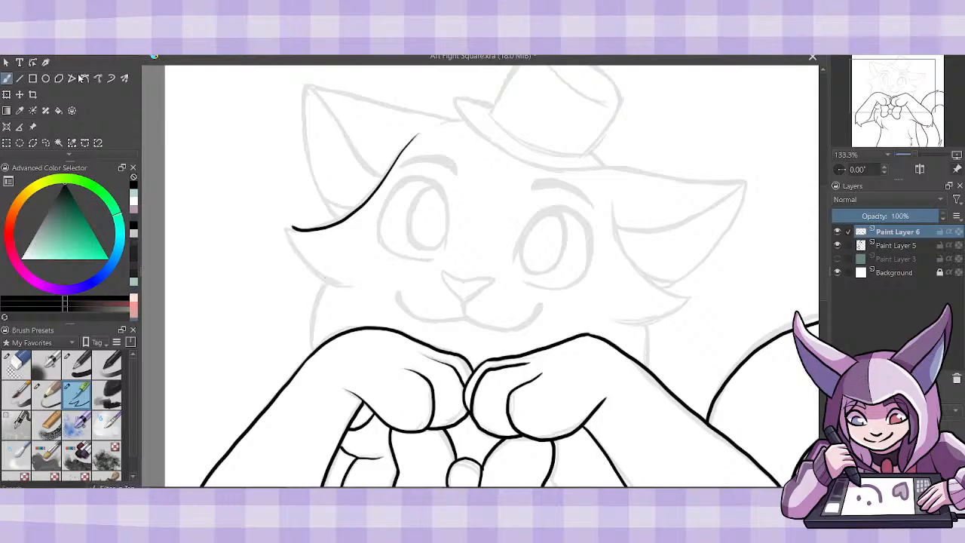
mouse_move(293, 227)
left_mouse_down()
mouse_move(348, 283)
mouse_move(311, 350)
left_mouse_up()
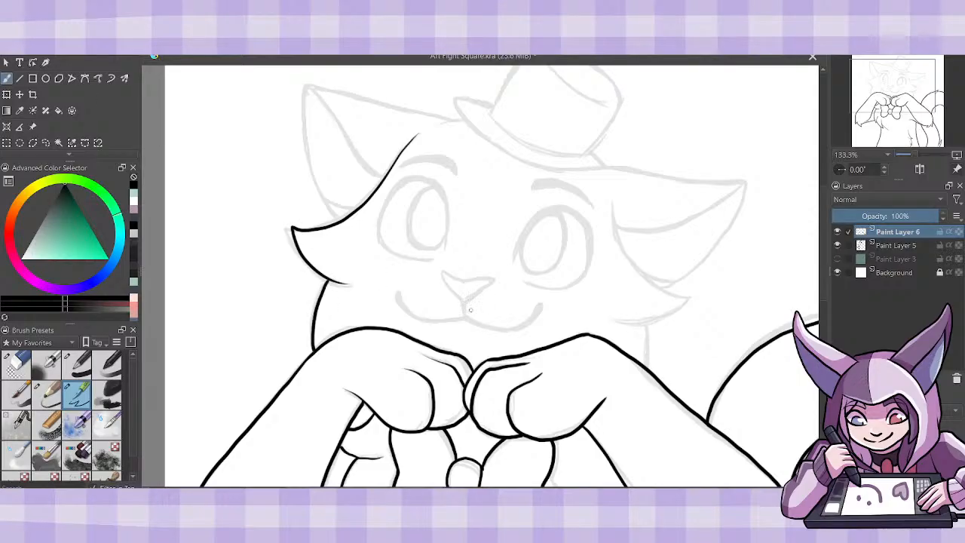
- Ink the nose and curved smile, plus the tail-side cheek fur with the short neck line below it
mouse_move(464, 321)
left_mouse_down()
mouse_move(443, 273)
mouse_move(480, 283)
mouse_move(483, 294)
mouse_move(463, 303)
mouse_move(445, 274)
mouse_move(482, 279)
mouse_move(463, 307)
mouse_move(461, 298)
left_mouse_up()
key("ctrl+z")
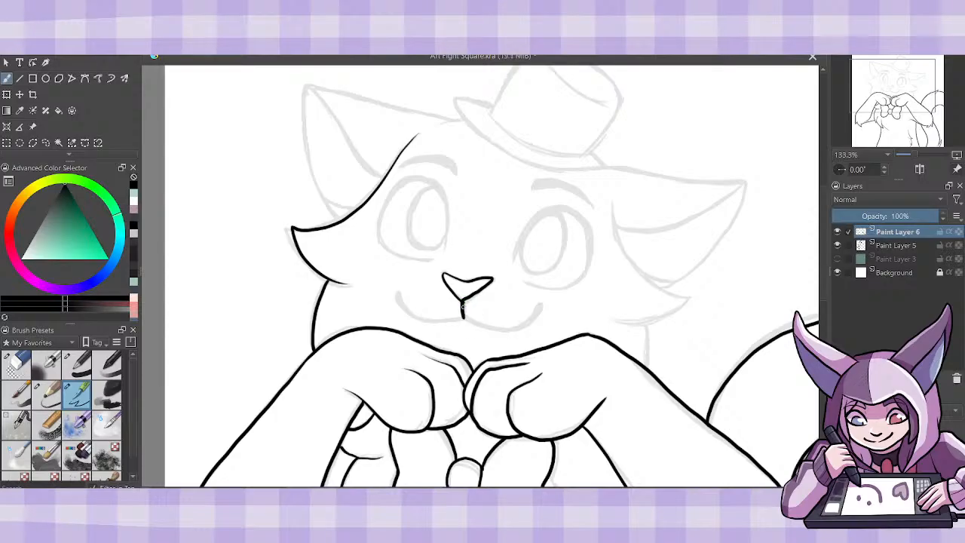
mouse_move(463, 320)
left_mouse_down()
mouse_move(498, 330)
mouse_move(539, 306)
left_mouse_up()
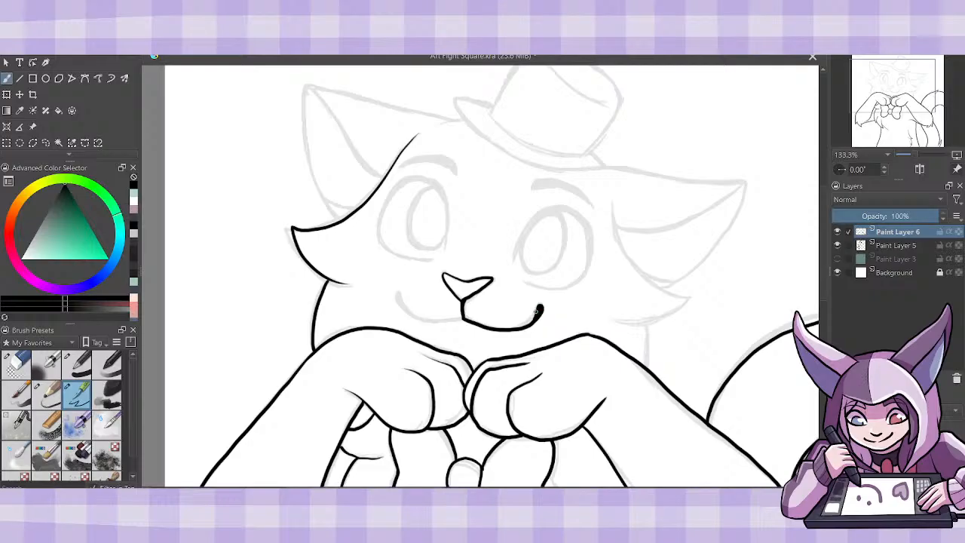
mouse_move(464, 319)
left_mouse_down()
mouse_move(411, 317)
mouse_move(397, 295)
left_mouse_up()
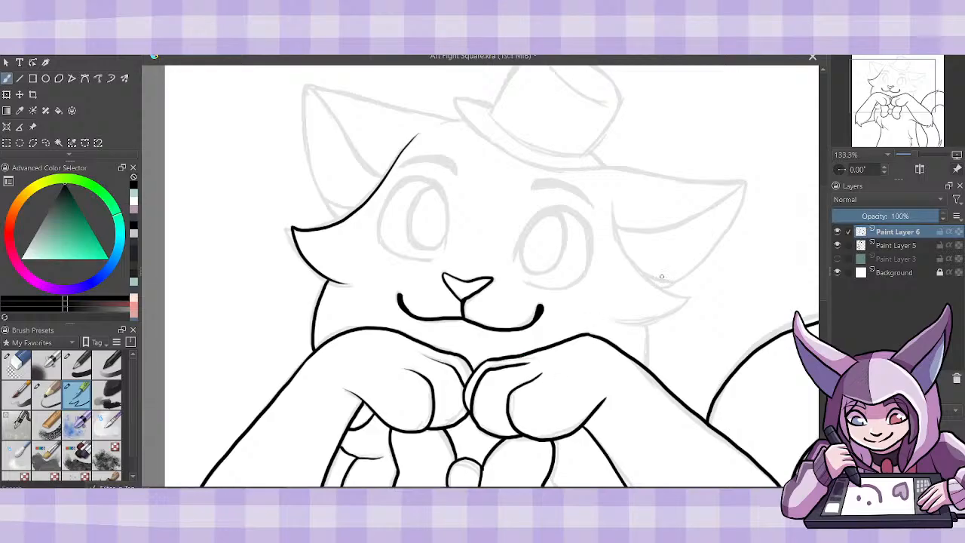
mouse_move(612, 201)
left_mouse_down()
mouse_move(639, 278)
mouse_move(694, 295)
mouse_move(673, 317)
mouse_move(618, 326)
left_mouse_up()
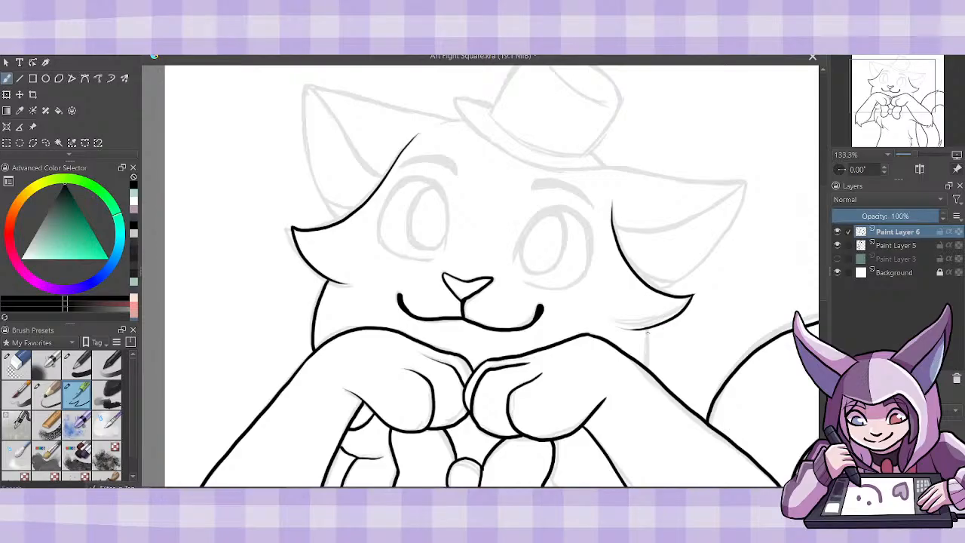
left_click_drag(646, 330, 653, 372)
- Ink the top hat's brim and crown, including the curved line marking its flat top
left_click_drag(823, 282, 823, 268)
mouse_move(494, 156)
left_mouse_down()
mouse_move(463, 148)
mouse_move(459, 163)
mouse_move(529, 214)
mouse_move(587, 220)
mouse_move(606, 218)
mouse_move(591, 202)
mouse_move(493, 178)
mouse_move(490, 159)
mouse_move(539, 93)
mouse_move(592, 116)
mouse_move(619, 151)
left_mouse_up()
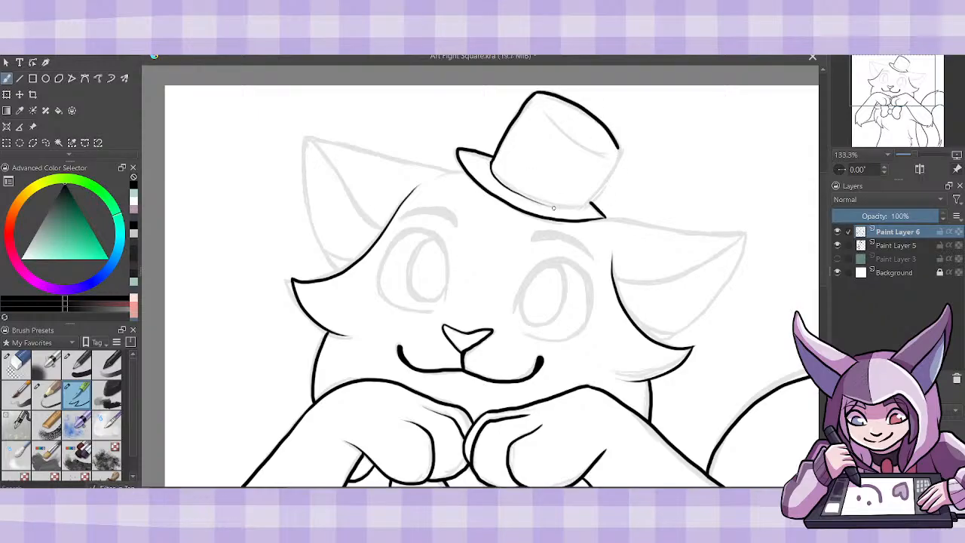
mouse_move(558, 204)
left_mouse_down()
mouse_move(592, 199)
mouse_move(617, 143)
mouse_move(588, 203)
left_mouse_up()
key("ctrl+z")
left_click_drag(543, 110, 611, 157)
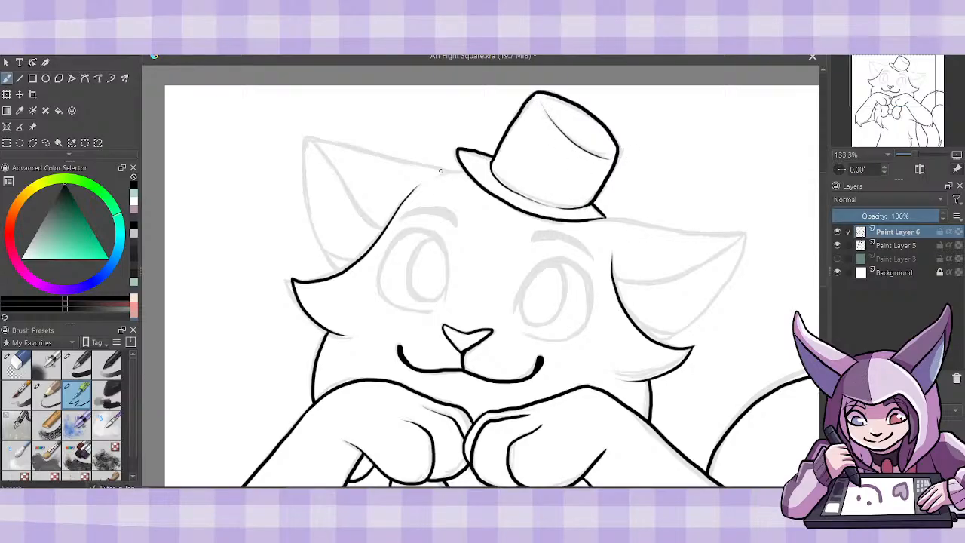
- Ink the top of the head beside the hat and the upright ear with its inner-ear lines
left_click_drag(427, 177, 455, 172)
mouse_move(341, 270)
left_mouse_down()
mouse_move(306, 216)
mouse_move(300, 143)
mouse_move(448, 172)
left_mouse_up()
left_click_drag(304, 138, 387, 225)
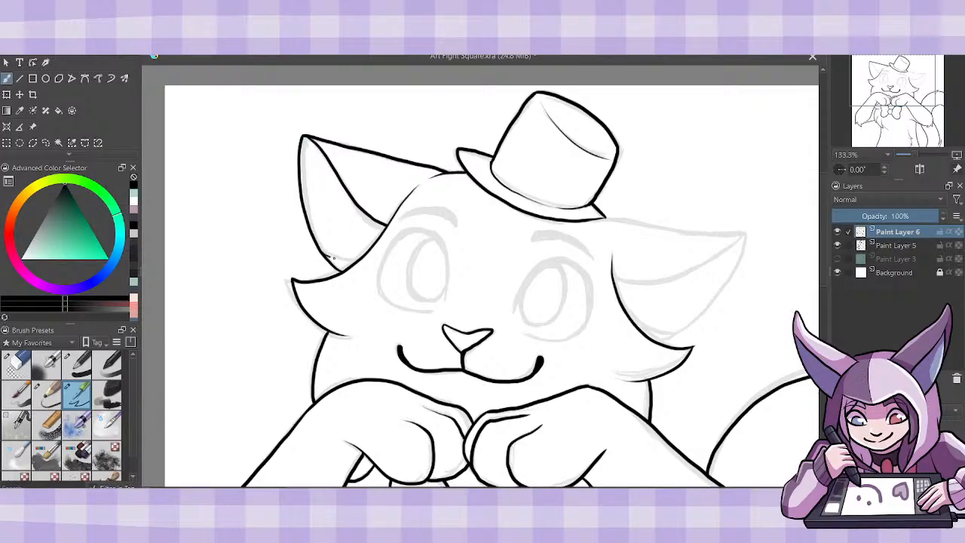
left_click_drag(333, 258, 357, 260)
- Ink the drooping tail-side ear with its inner fold and the short line closing its base
left_click_drag(457, 490, 491, 488)
left_click_drag(503, 218, 646, 237)
mouse_move(560, 344)
left_mouse_down()
mouse_move(609, 312)
mouse_move(644, 238)
mouse_move(574, 277)
mouse_move(520, 286)
left_mouse_up()
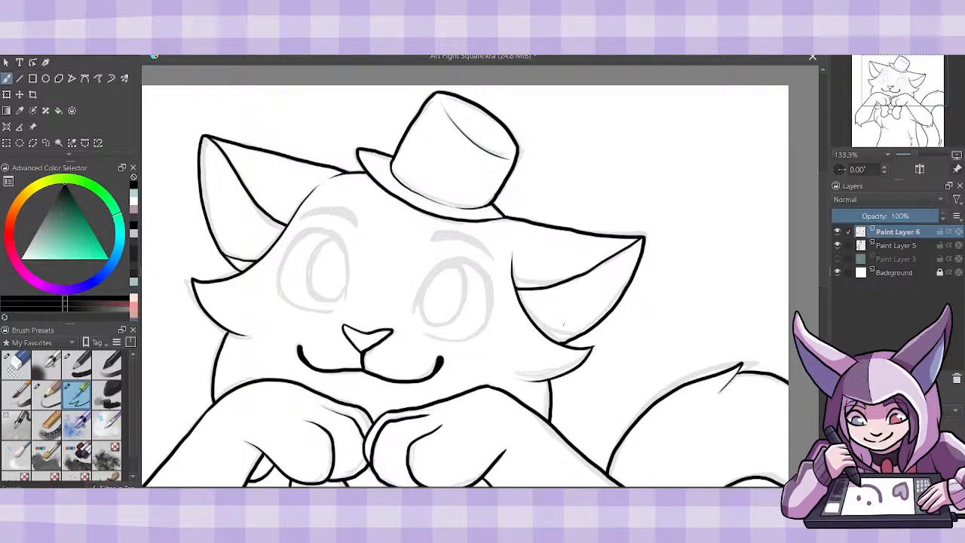
left_click_drag(543, 329, 570, 339)
key("ctrl+z")
left_click_drag(542, 330, 575, 339)
- Ink both arched eyebrows as thick tapered strokes
mouse_move(300, 218)
left_mouse_down()
mouse_move(348, 219)
mouse_move(307, 215)
mouse_move(352, 221)
left_mouse_up()
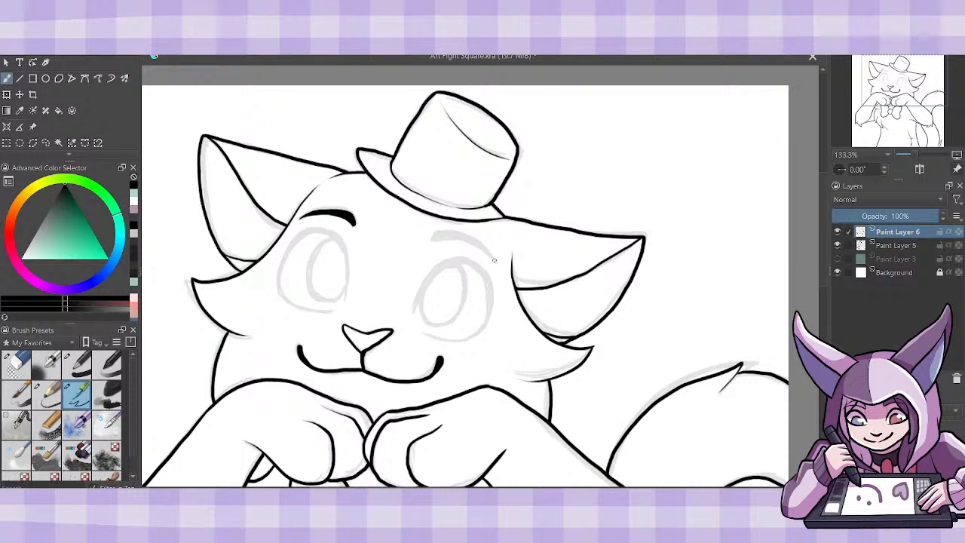
mouse_move(434, 238)
left_mouse_down()
mouse_move(491, 255)
mouse_move(448, 233)
left_mouse_up()
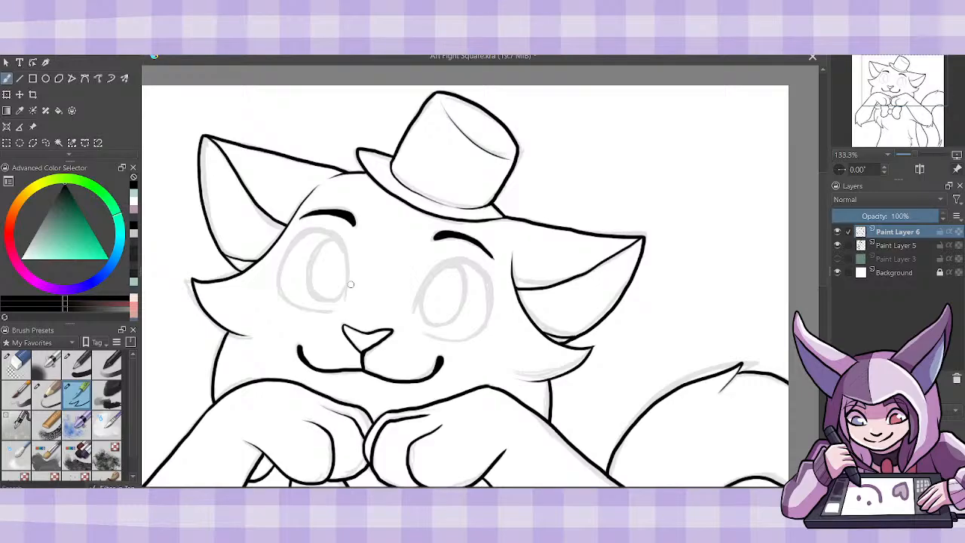
mouse_move(344, 301)
left_mouse_down()
mouse_move(341, 240)
mouse_move(315, 230)
mouse_move(276, 294)
left_mouse_up()
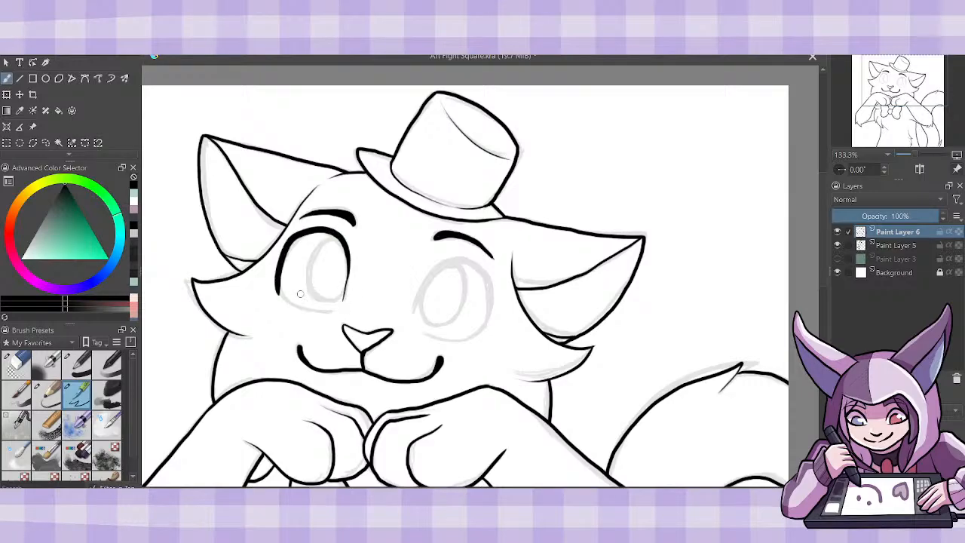
key("ctrl+z")
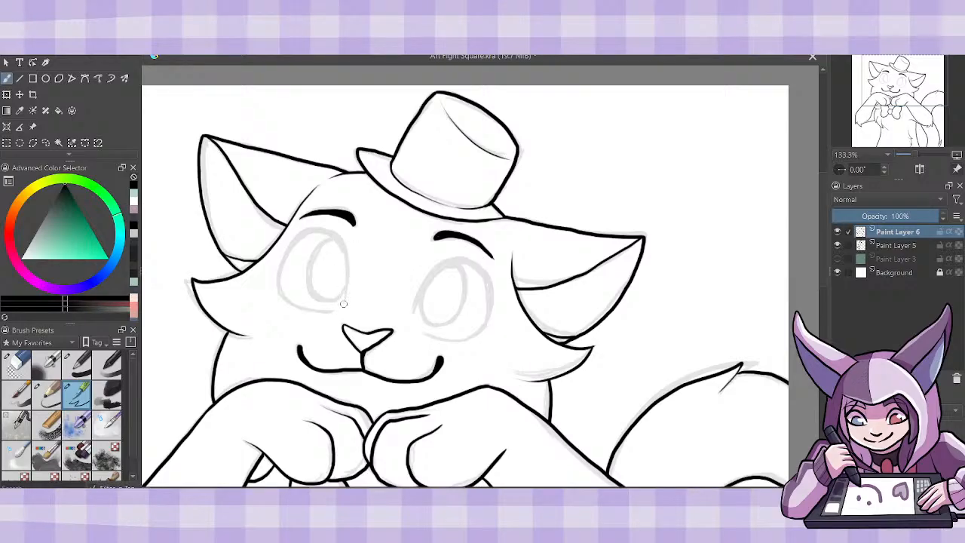
mouse_move(345, 303)
left_mouse_down()
mouse_move(346, 248)
mouse_move(313, 230)
mouse_move(290, 291)
left_mouse_up()
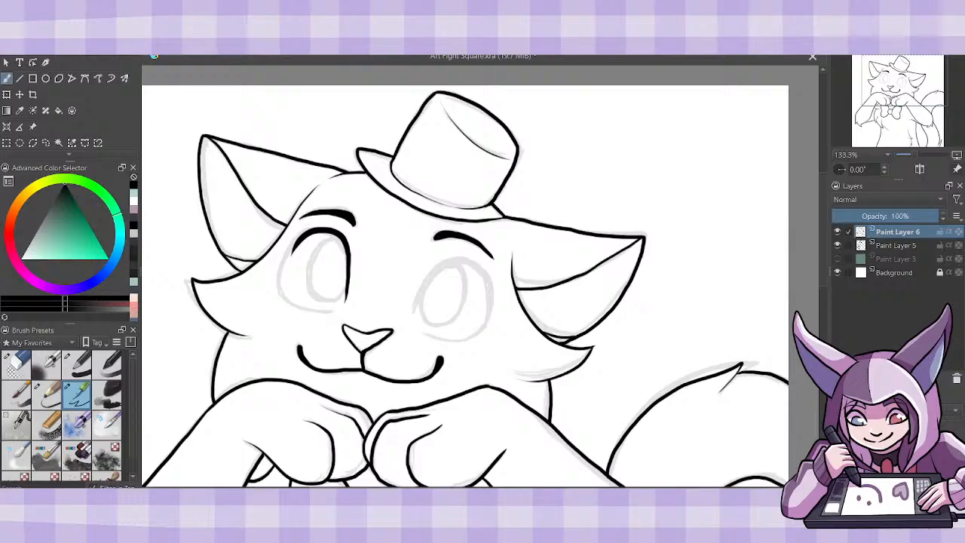
key("ctrl+z")
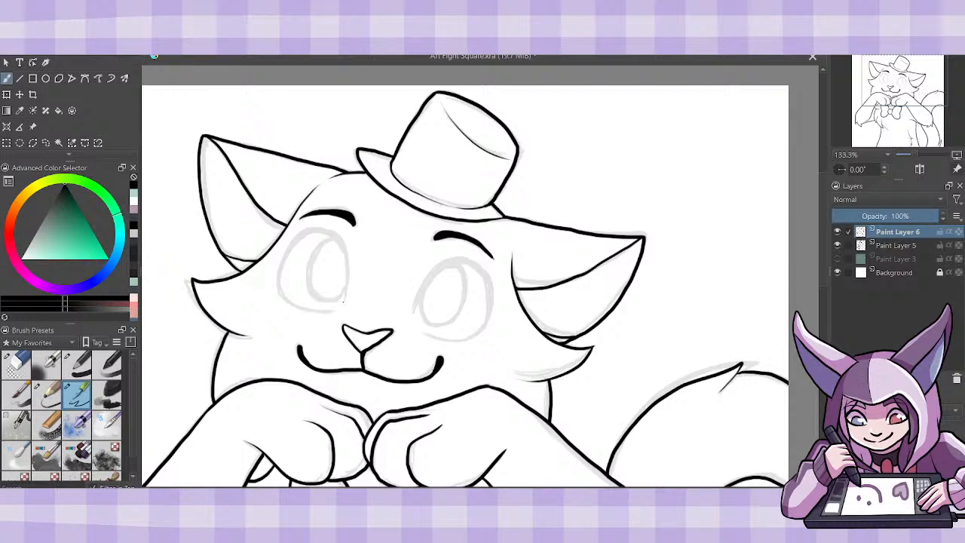
- Ink the rounded outlines of both eyes with heavier upper lids, and an oval iris inside each
mouse_move(343, 301)
left_mouse_down()
mouse_move(348, 254)
mouse_move(308, 229)
mouse_move(285, 279)
left_mouse_up()
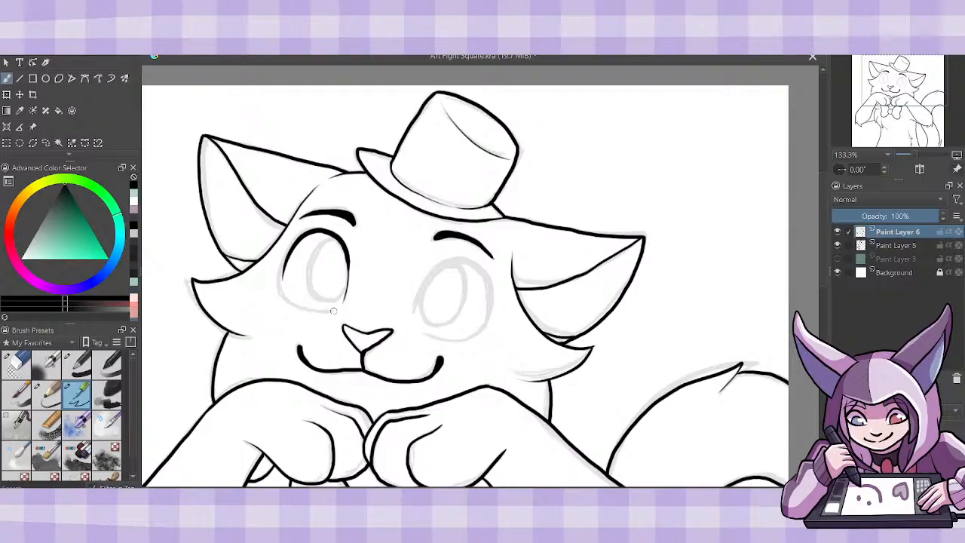
mouse_move(333, 311)
left_mouse_down()
mouse_move(280, 290)
mouse_move(285, 260)
mouse_move(309, 227)
left_mouse_up()
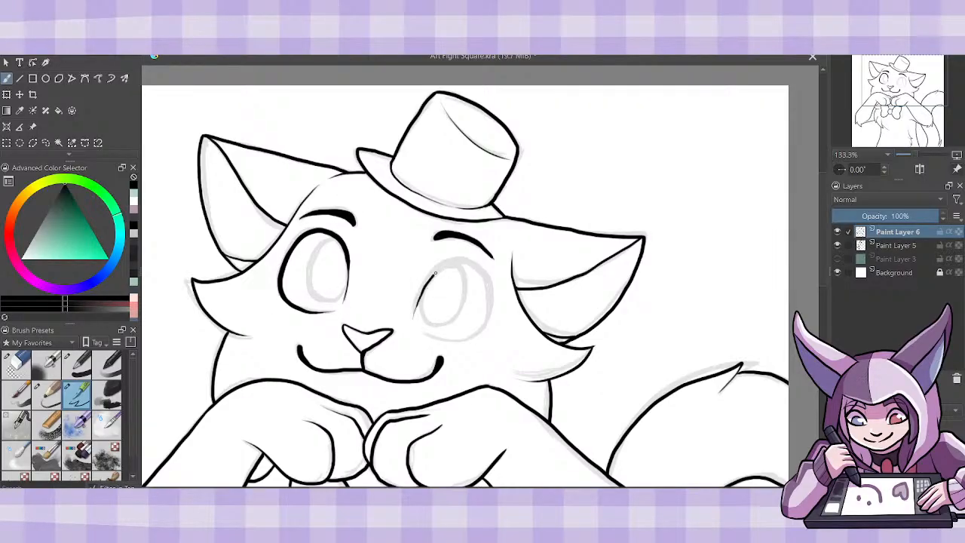
mouse_move(437, 269)
left_mouse_down()
mouse_move(482, 263)
mouse_move(495, 300)
mouse_move(476, 329)
left_mouse_up()
key("ctrl+z")
key("ctrl+z")
mouse_move(414, 317)
left_mouse_down()
mouse_move(429, 277)
mouse_move(462, 258)
mouse_move(488, 297)
left_mouse_up()
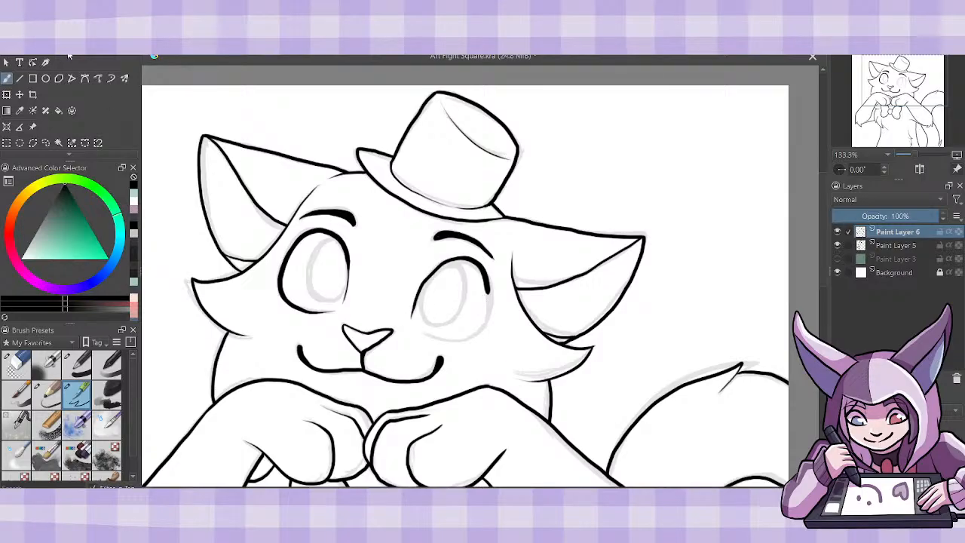
key("ctrl+z")
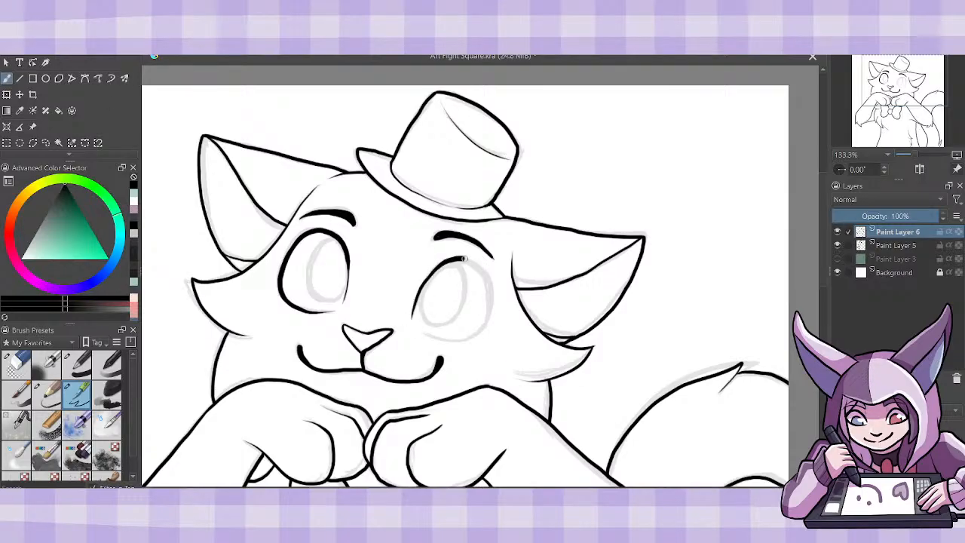
mouse_move(462, 258)
left_mouse_down()
mouse_move(491, 289)
mouse_move(489, 324)
left_mouse_up()
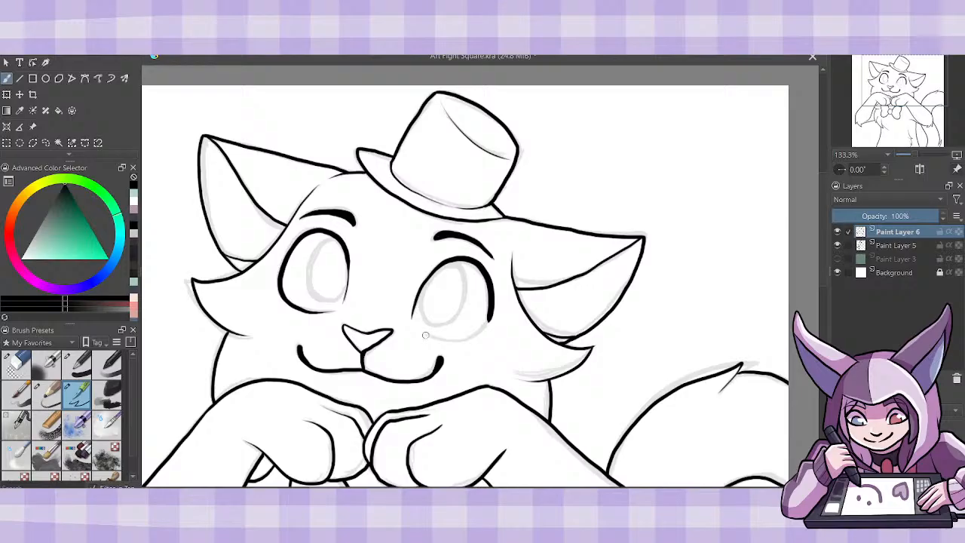
mouse_move(419, 330)
left_mouse_down()
mouse_move(450, 344)
mouse_move(471, 340)
mouse_move(490, 317)
left_mouse_up()
mouse_move(332, 236)
left_mouse_down()
mouse_move(307, 286)
mouse_move(321, 305)
mouse_move(345, 282)
left_mouse_up()
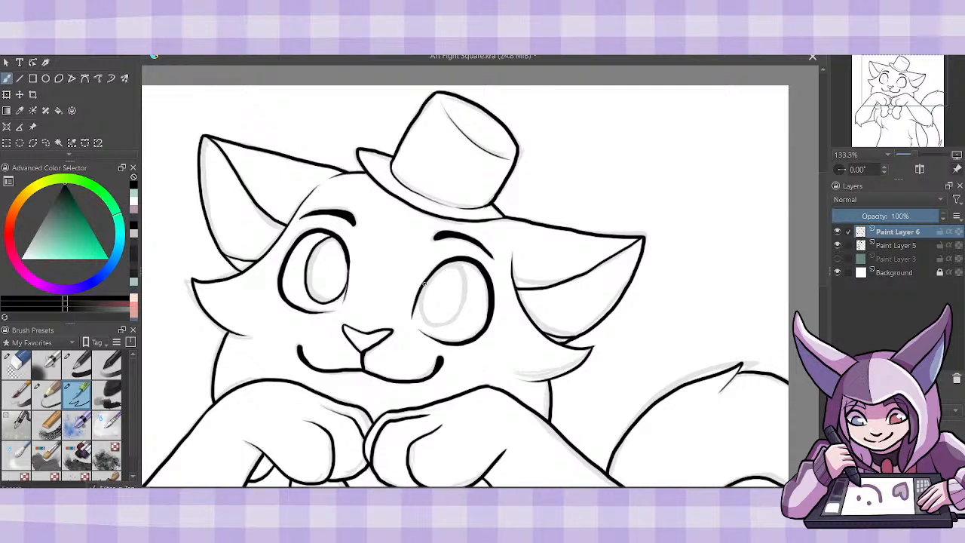
mouse_move(419, 311)
left_mouse_down()
mouse_move(445, 327)
mouse_move(467, 297)
mouse_move(463, 264)
left_mouse_up()
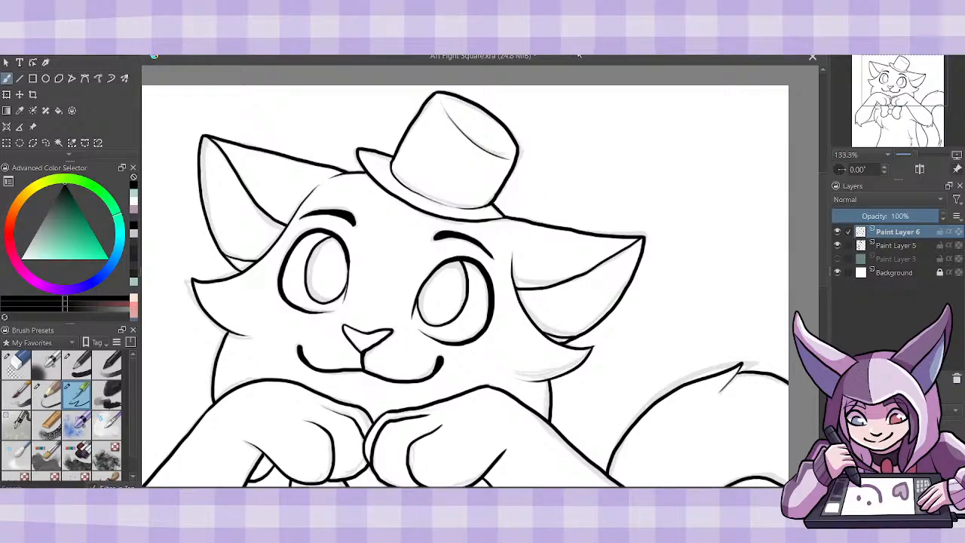
- Delete the faded sketch layer, Paint Layer 5
key("minus")
key("minus")
key("minus")
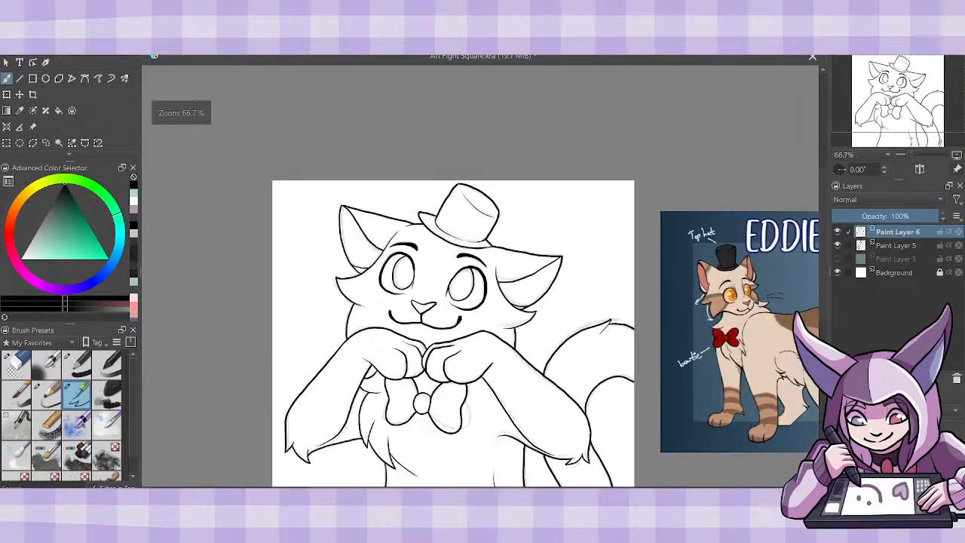
left_click_drag(824, 266, 824, 277)
left_click(891, 246)
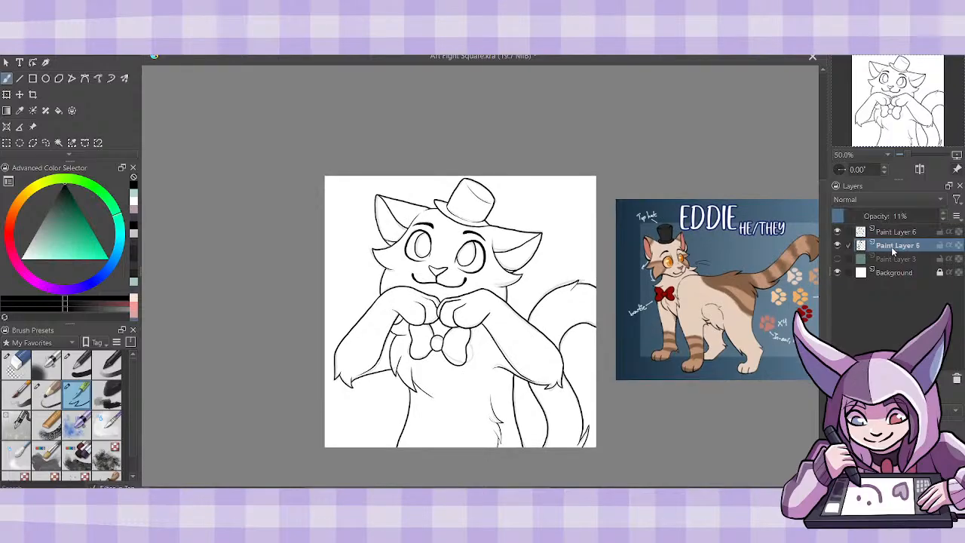
left_click(951, 378)
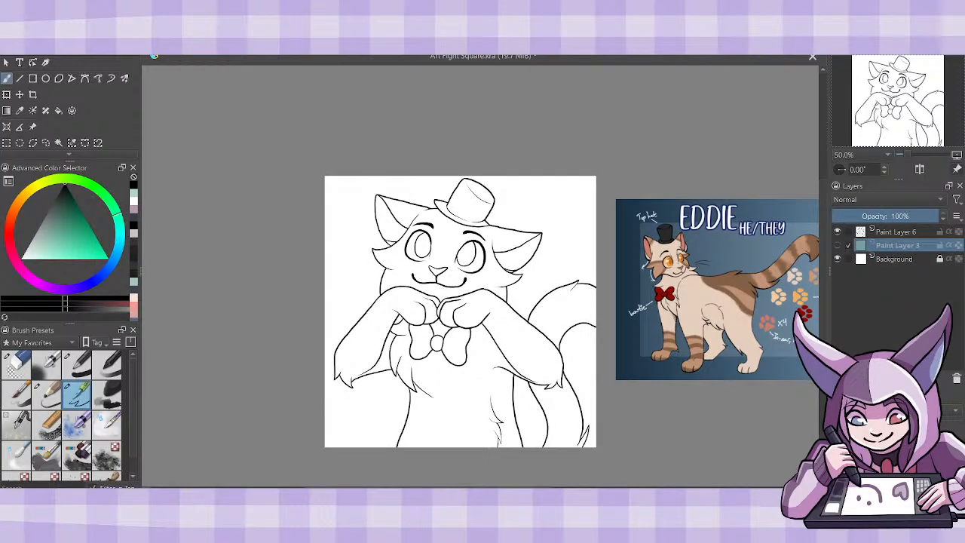
- Add a paint layer beneath the line art and make a contiguous selection of the cat's whole silhouette, leaving out the gaps around the tail
key("Insert")
left_click(58, 142)
left_click(533, 416)
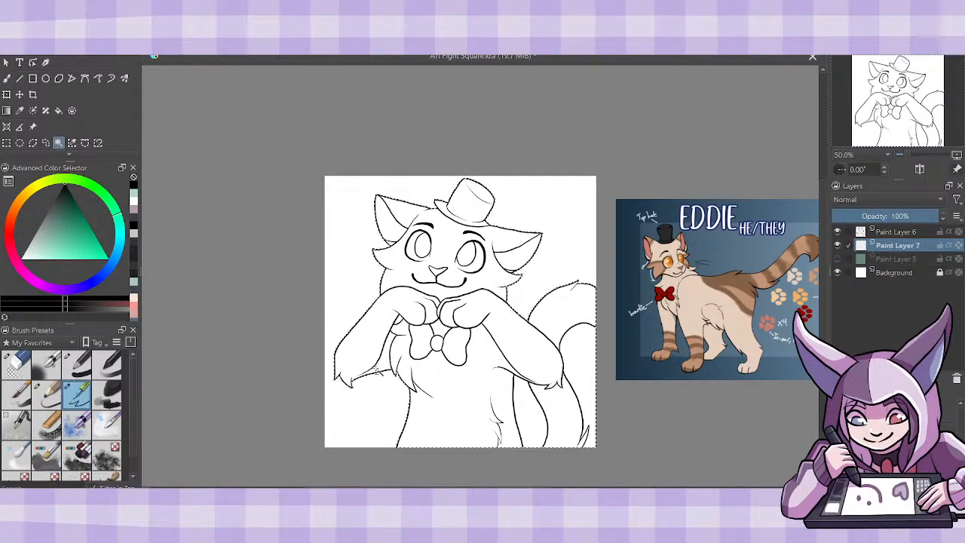
left_click(534, 416)
left_click(583, 383)
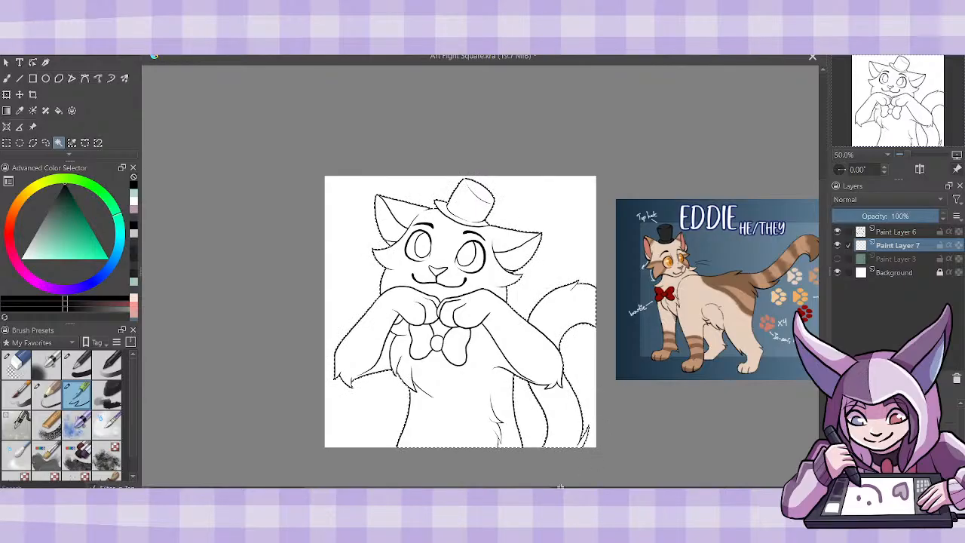
- Sample the pale beige fur colour from the reference and paint the whole selected silhouette with a solid brush
left_click_drag(651, 460, 583, 460)
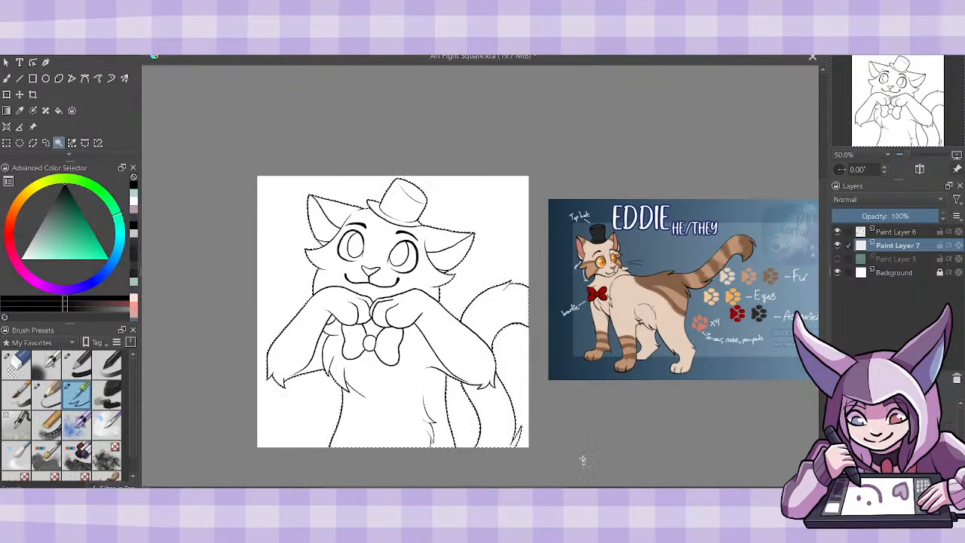
left_click(20, 110)
left_click(711, 335)
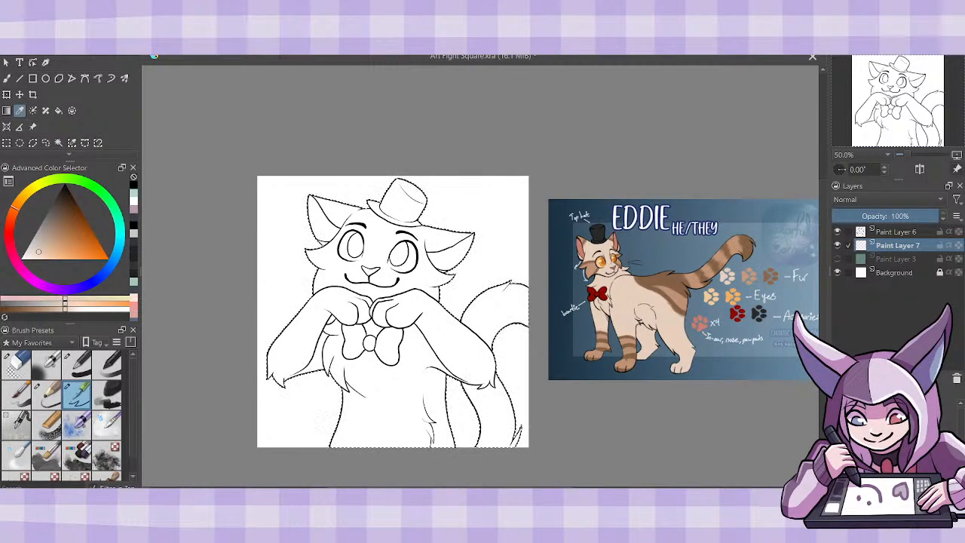
key("plus")
scroll(822, 298, "down", 2)
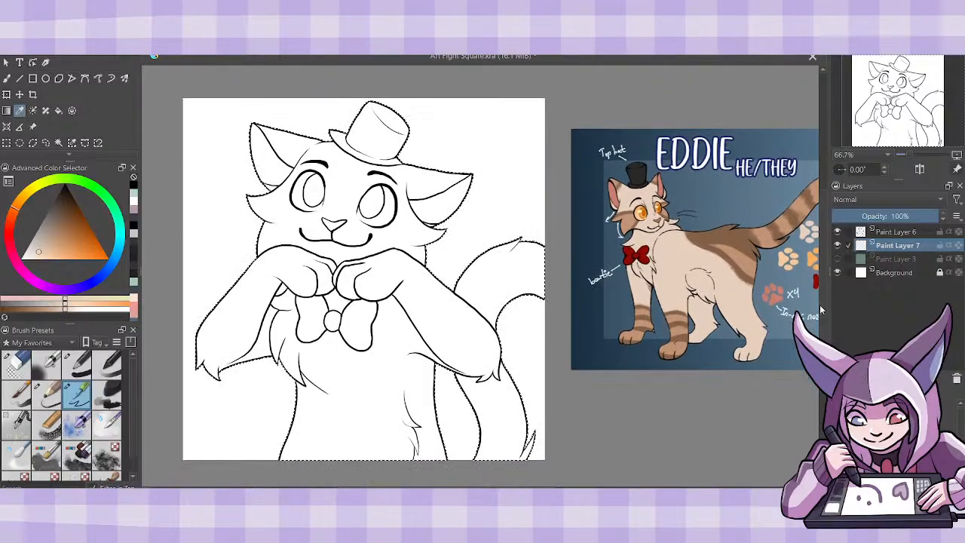
left_click(7, 79)
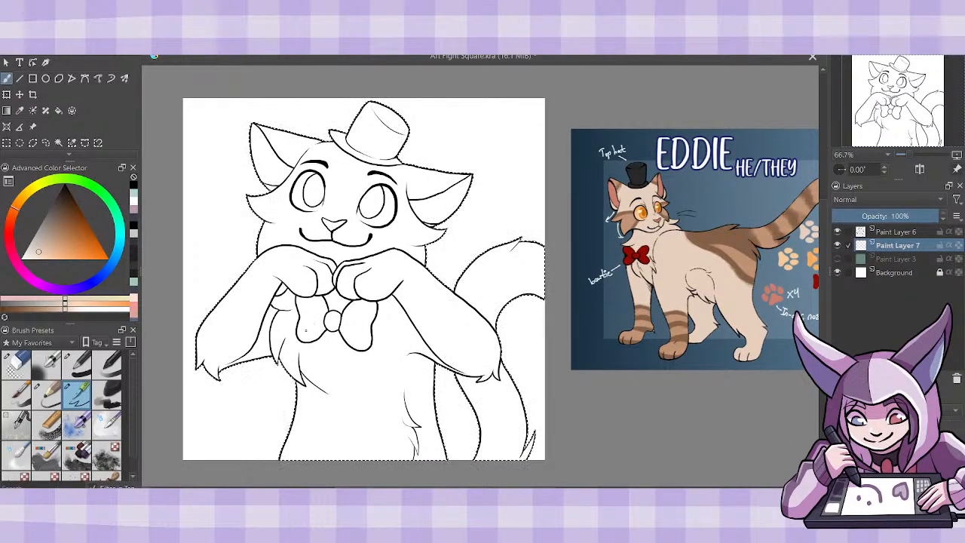
left_click(79, 364)
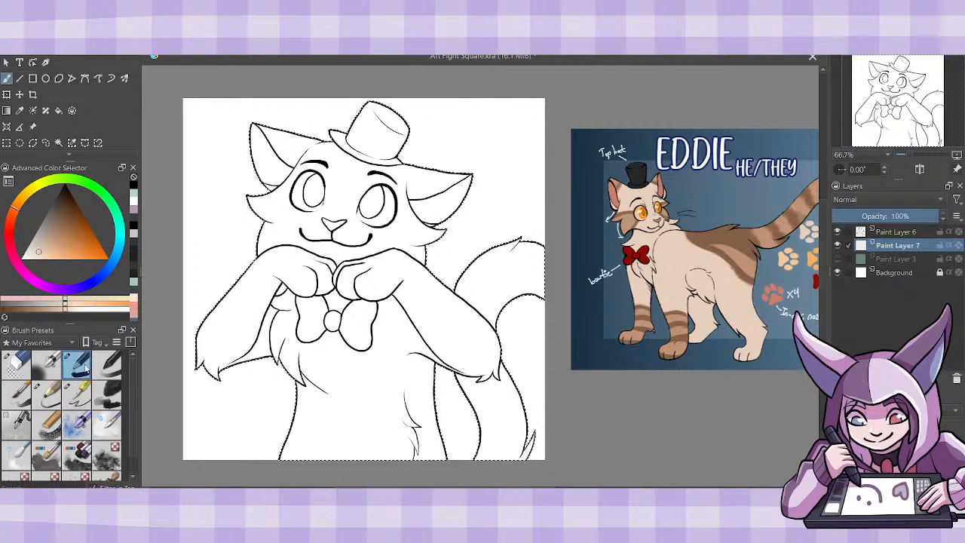
mouse_move(354, 286)
left_mouse_down()
mouse_move(287, 120)
mouse_move(486, 219)
left_mouse_up()
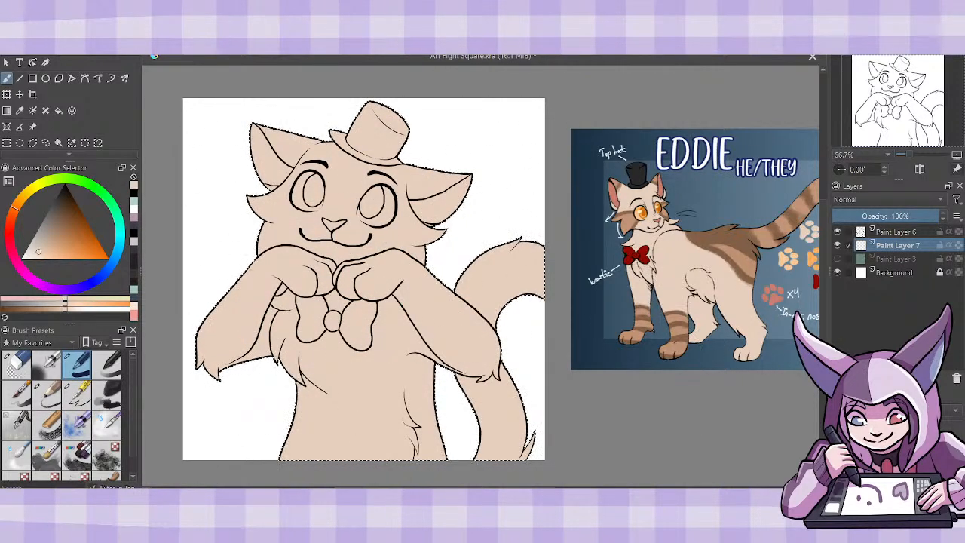
- On a new layer above the beige base, colour the lower flank patch and the tail in the mid-brown sampled from the reference
key("Insert")
left_click(20, 110)
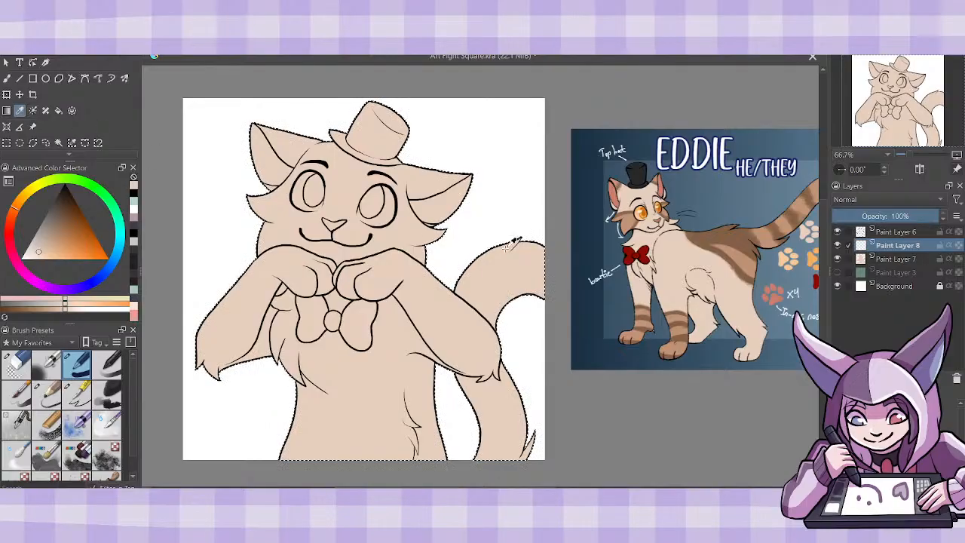
left_click(751, 264)
left_click(7, 79)
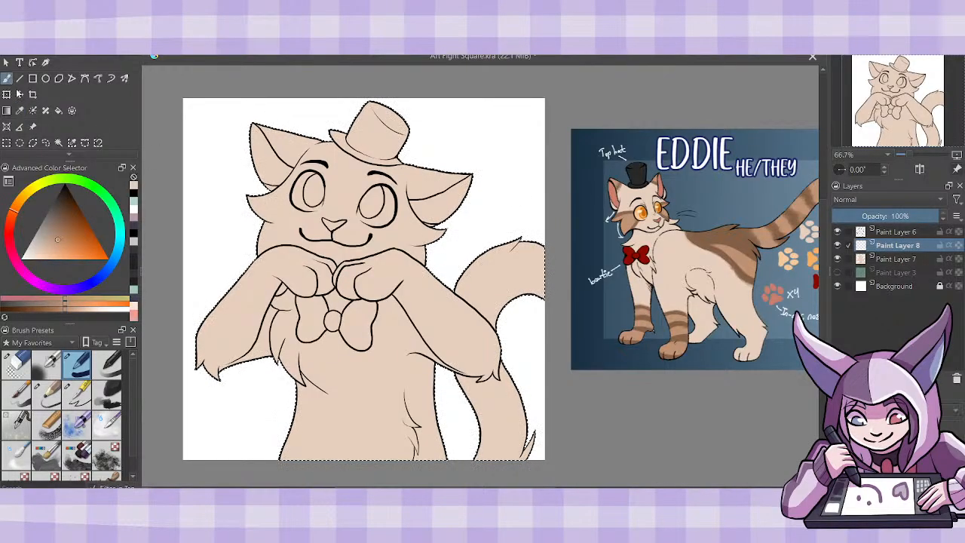
left_click(79, 394)
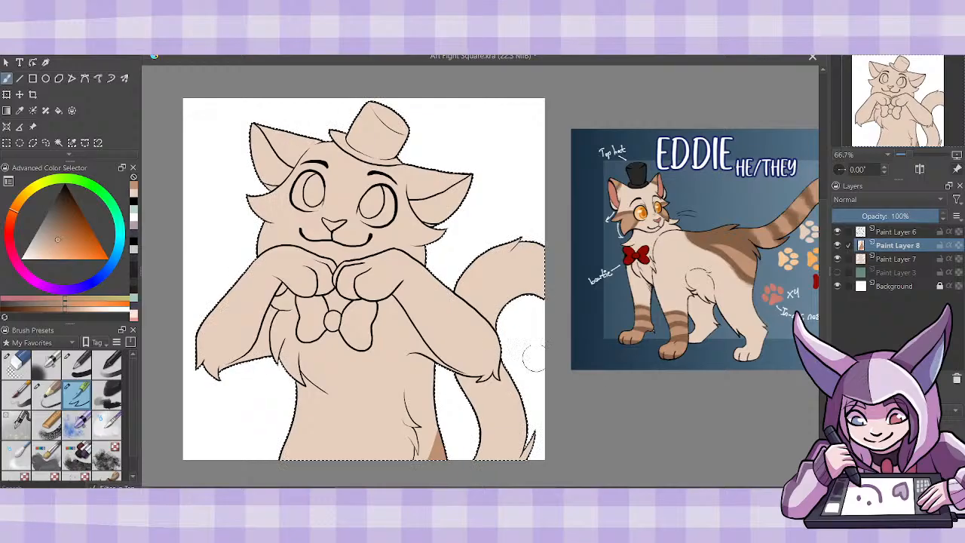
left_click(62, 110)
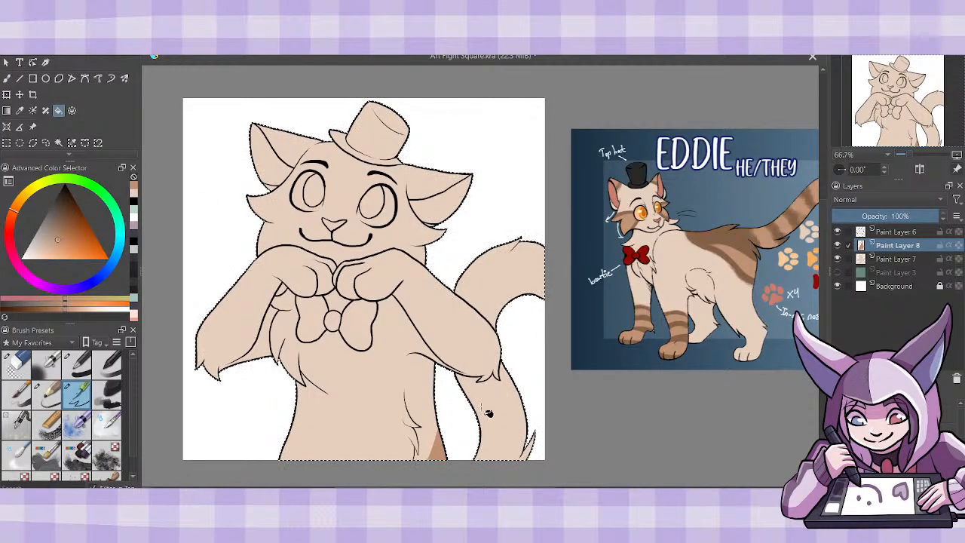
left_click(493, 285)
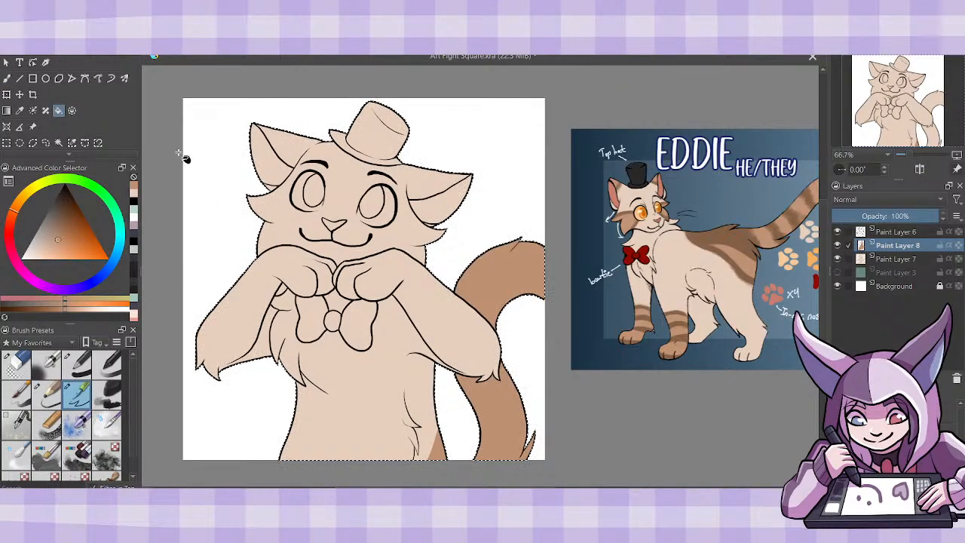
- Outline the brown cheek patch on the tail side with one stroke beside the eye and one running down from it
key("b")
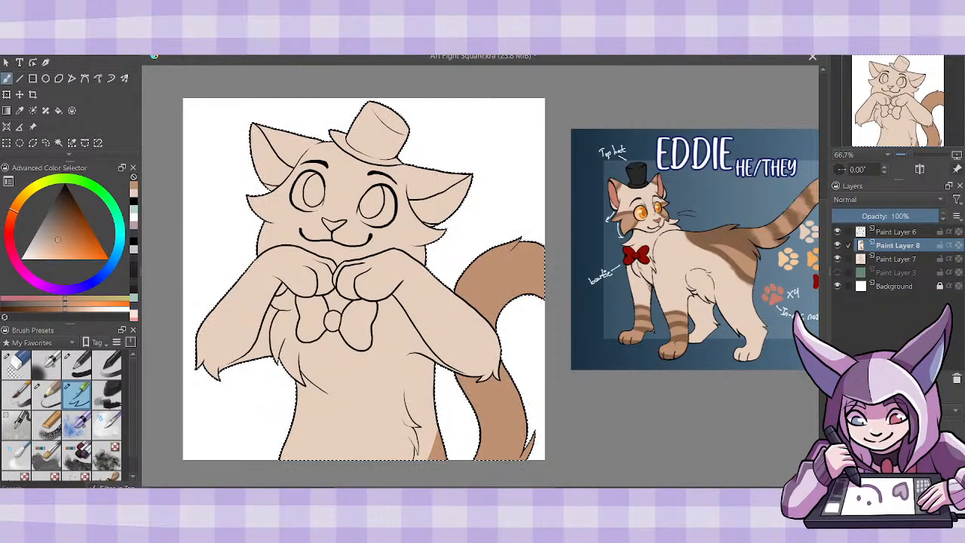
key("1")
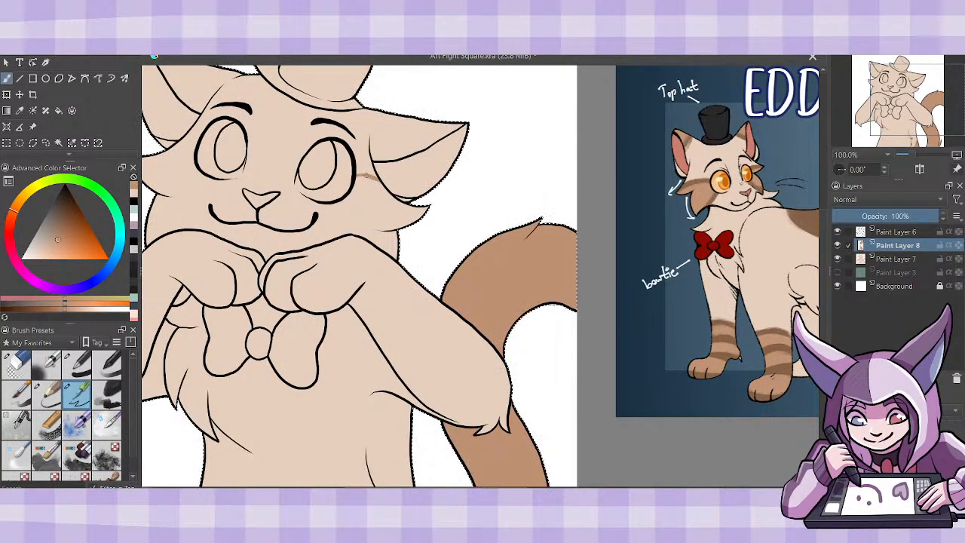
left_click_drag(375, 171, 355, 179)
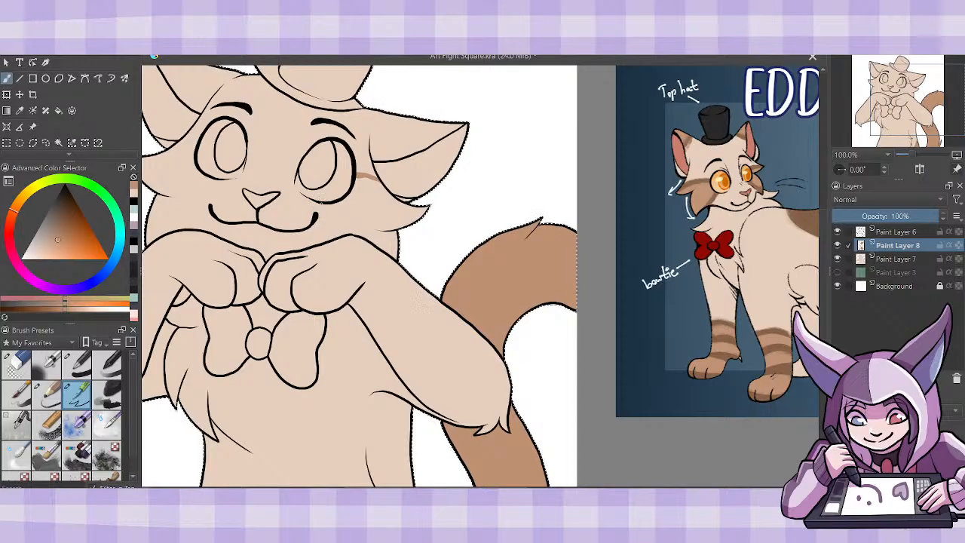
left_click_drag(322, 202, 336, 232)
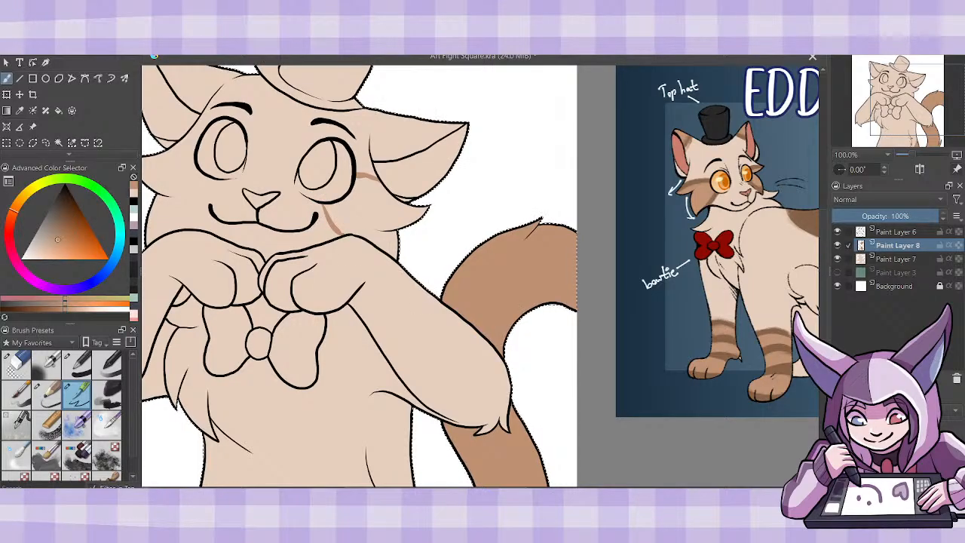
- Hide the Background layer and outline the matching brown patch on the cheek away from the tail
left_click(837, 286)
left_click_drag(520, 490, 486, 490)
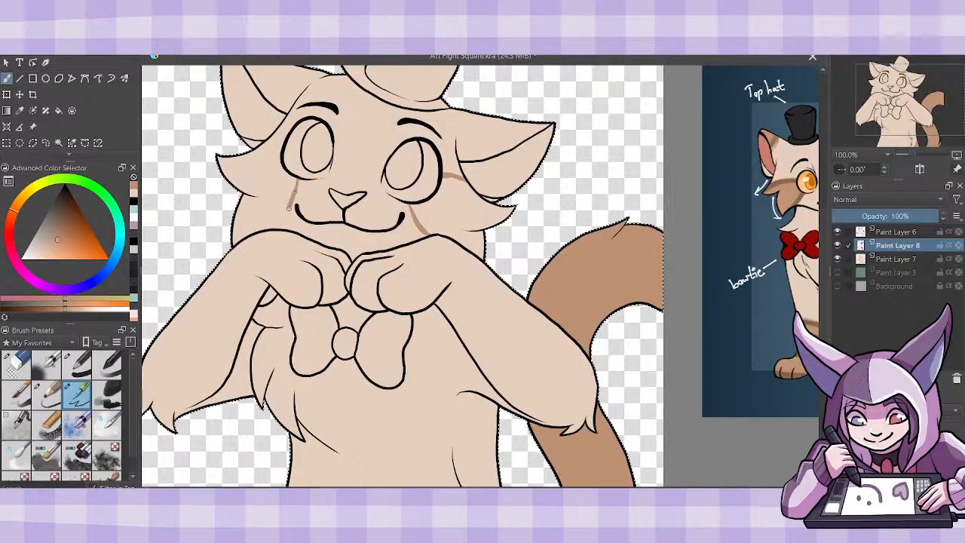
left_click_drag(293, 181, 281, 225)
key("ctrl+z")
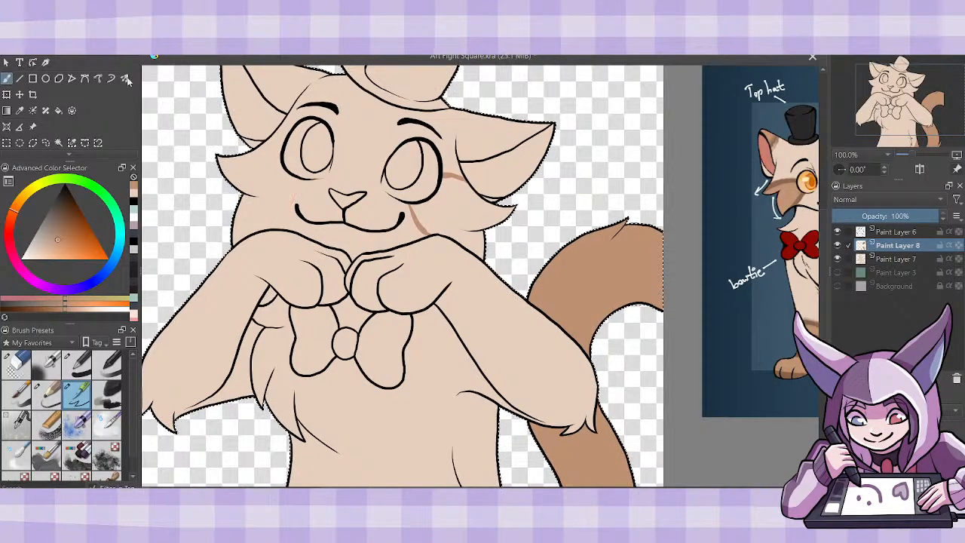
left_click_drag(278, 228, 294, 178)
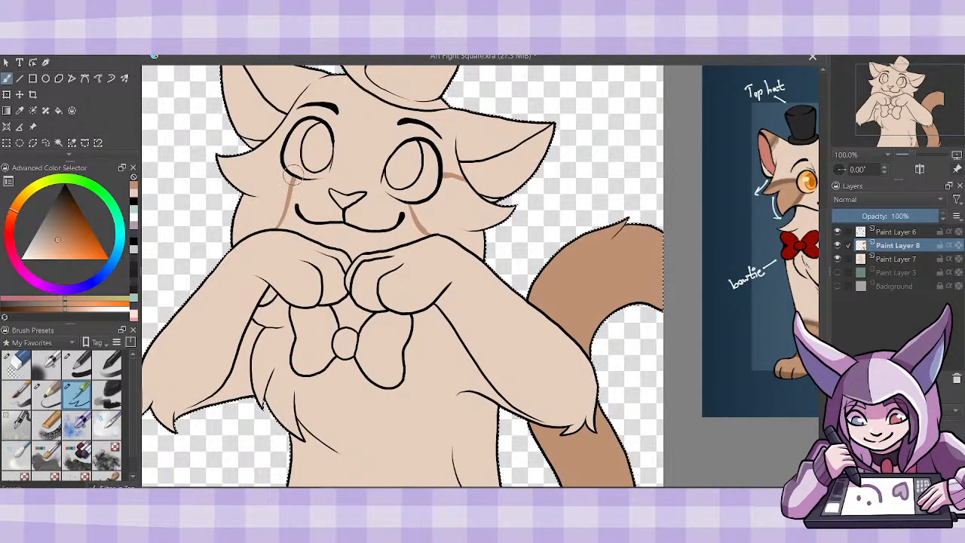
left_click_drag(262, 145, 278, 150)
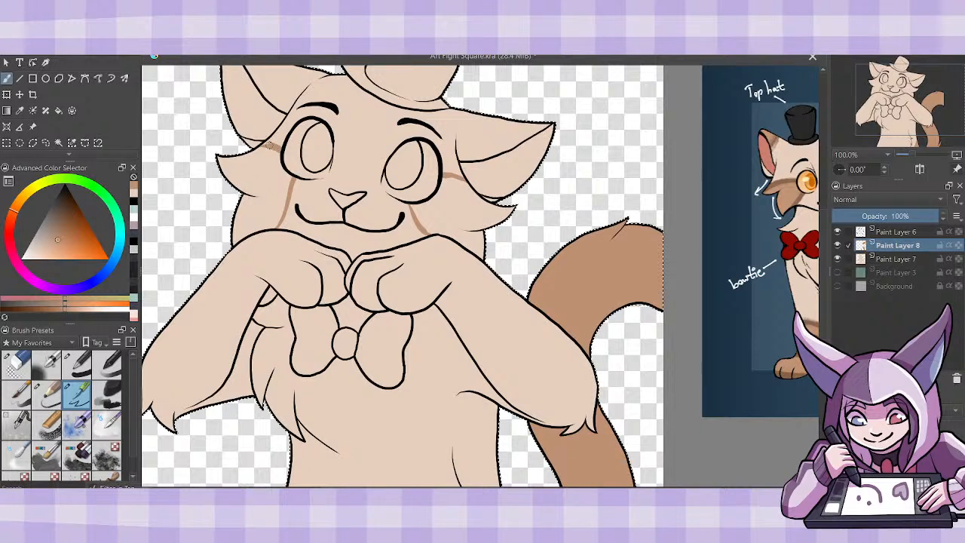
- Fill both outlined cheek patches with the mid-brown
key("f")
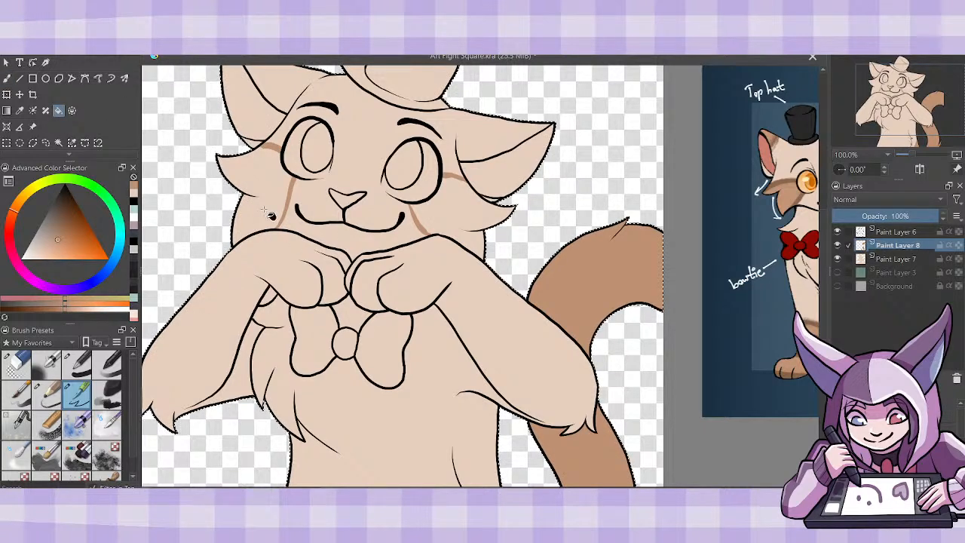
left_click(285, 210)
left_click(469, 214)
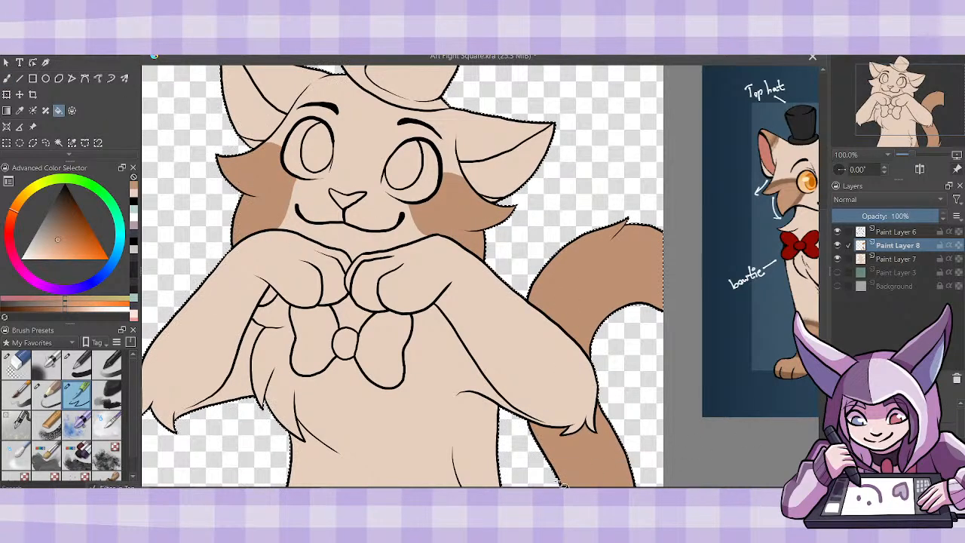
- Paint a mid-brown patch on the upper outer edge of each ear near its tip
left_click_drag(823, 261, 826, 238)
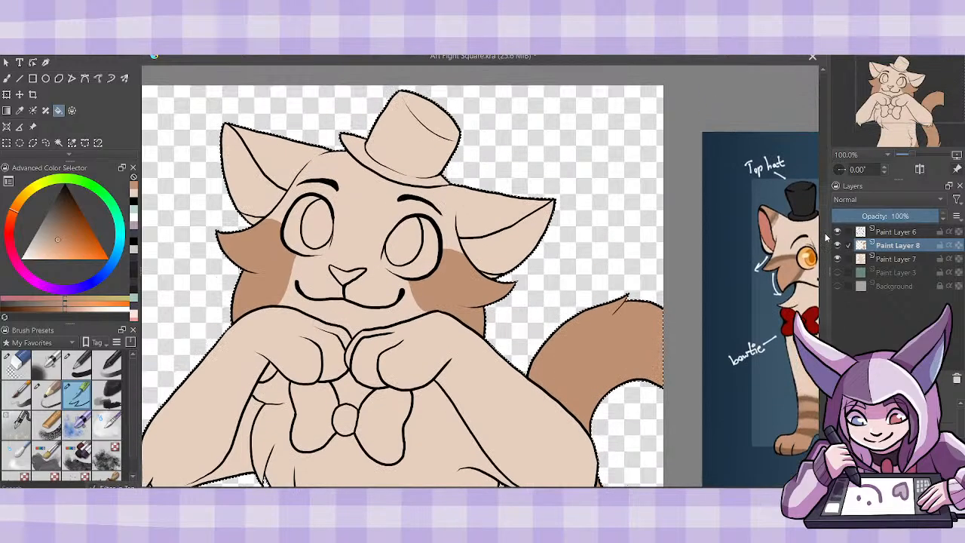
left_click(5, 79)
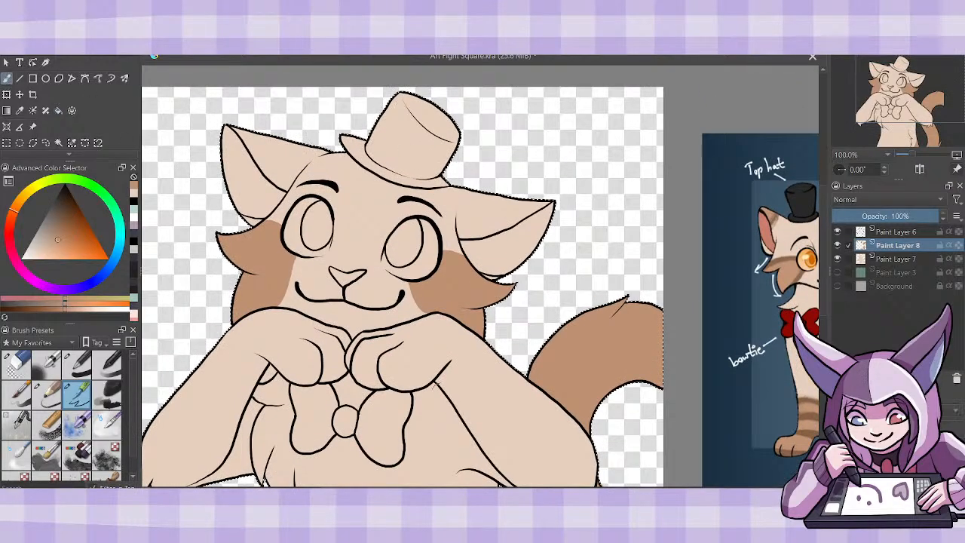
left_click_drag(483, 491, 532, 491)
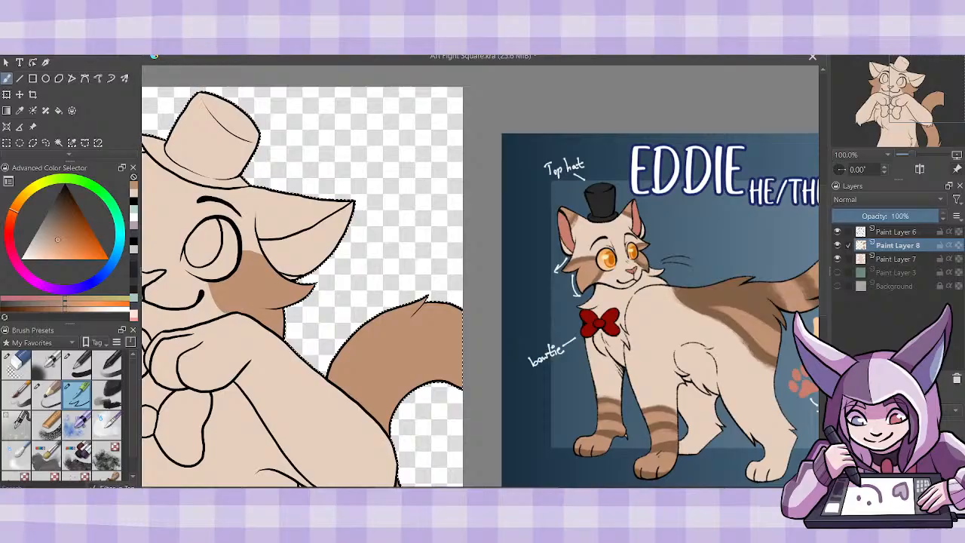
scroll(479, 287, "left", 3)
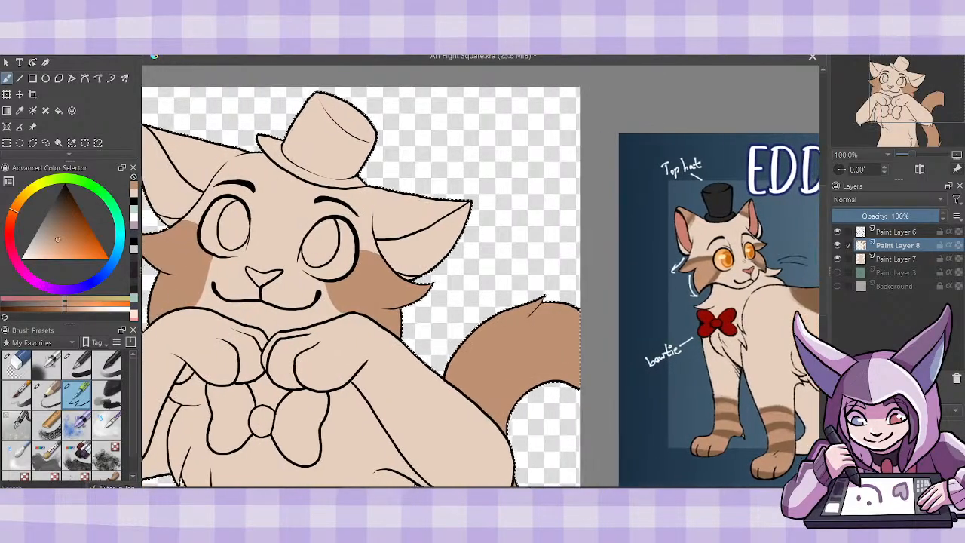
scroll(228, 156, "left", 2)
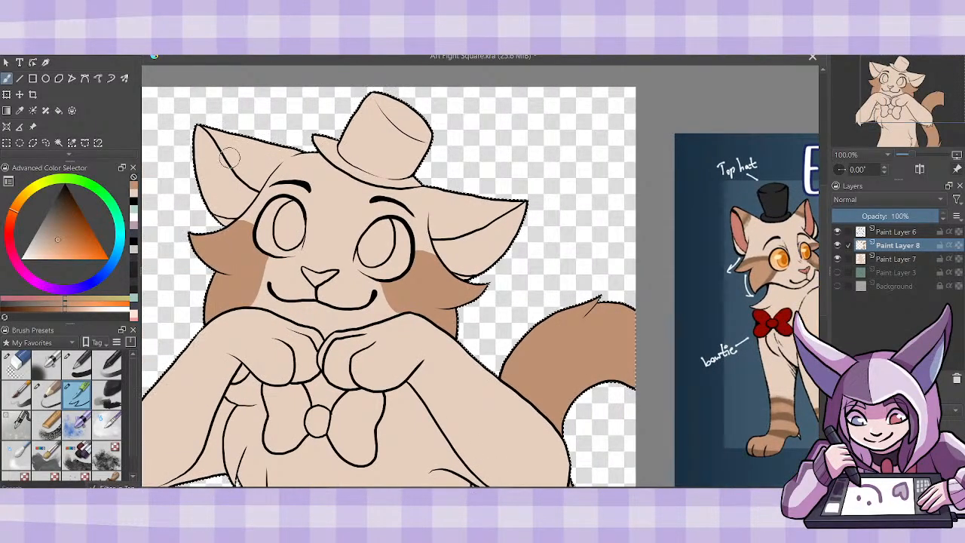
mouse_move(241, 139)
left_mouse_down()
mouse_move(231, 153)
mouse_move(211, 130)
mouse_move(230, 140)
left_mouse_up()
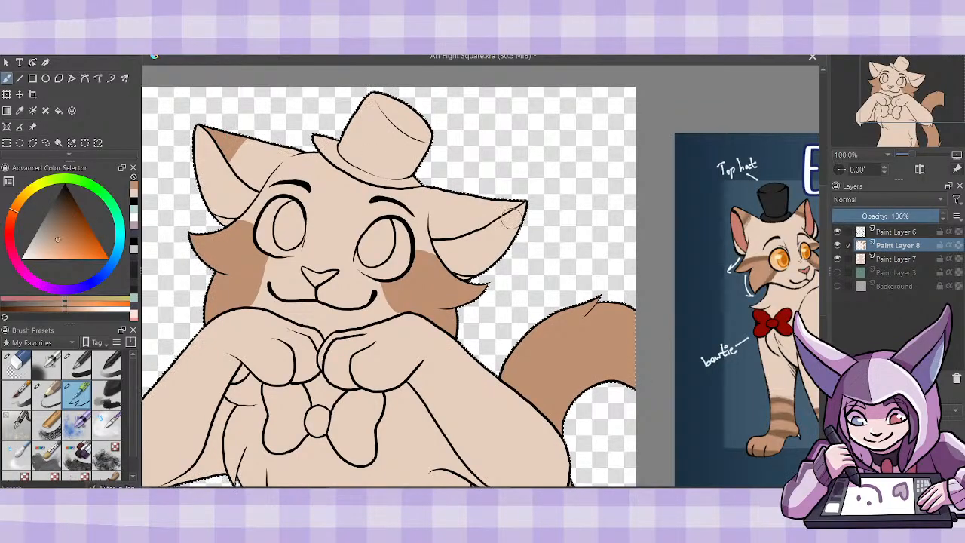
mouse_move(482, 199)
left_mouse_down()
mouse_move(491, 219)
mouse_move(526, 199)
mouse_move(498, 209)
left_mouse_up()
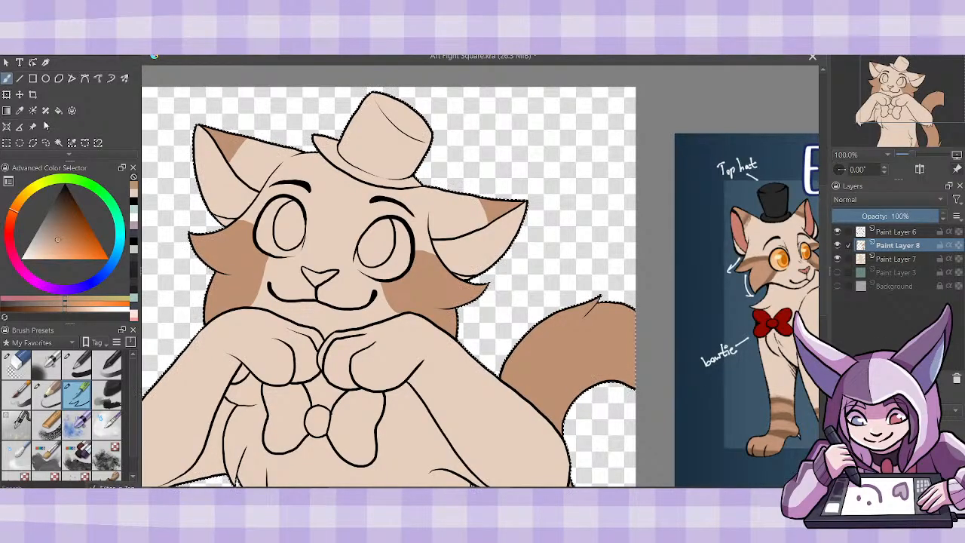
- Sample the darker brown stripe colour from the reference and paint a textured dark band along the inner edge of both ear patches
left_click(19, 111)
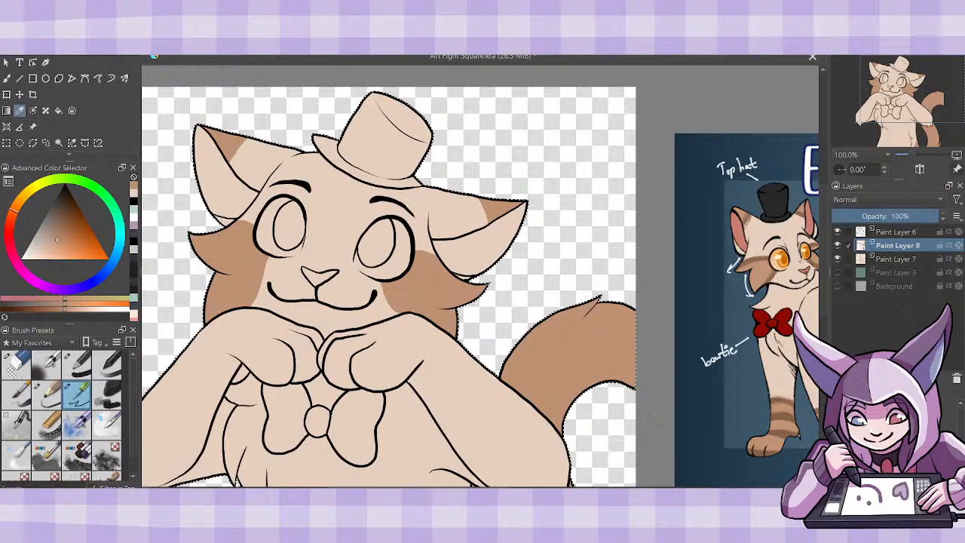
mouse_move(641, 490)
left_mouse_down()
mouse_move(762, 491)
mouse_move(640, 490)
left_mouse_up()
left_click(745, 333)
key("b")
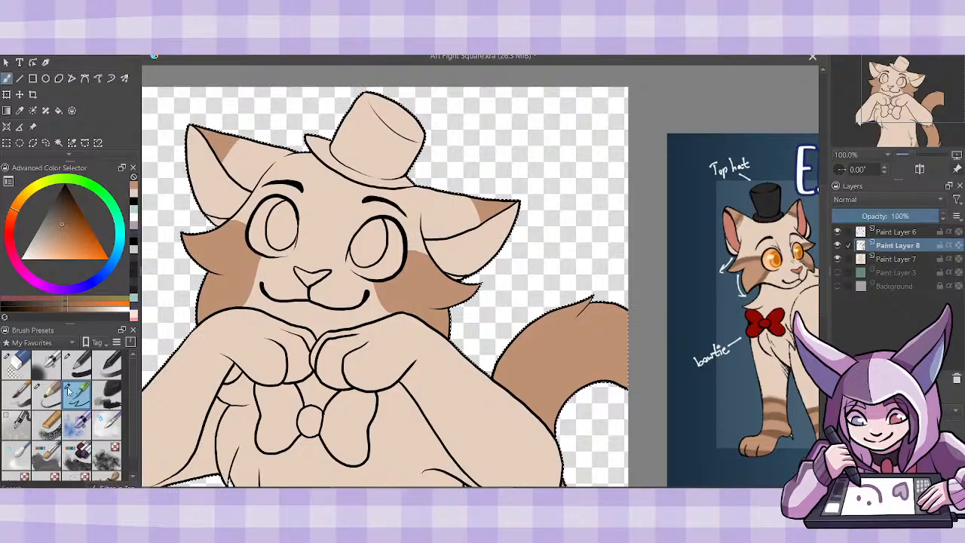
left_click(115, 388)
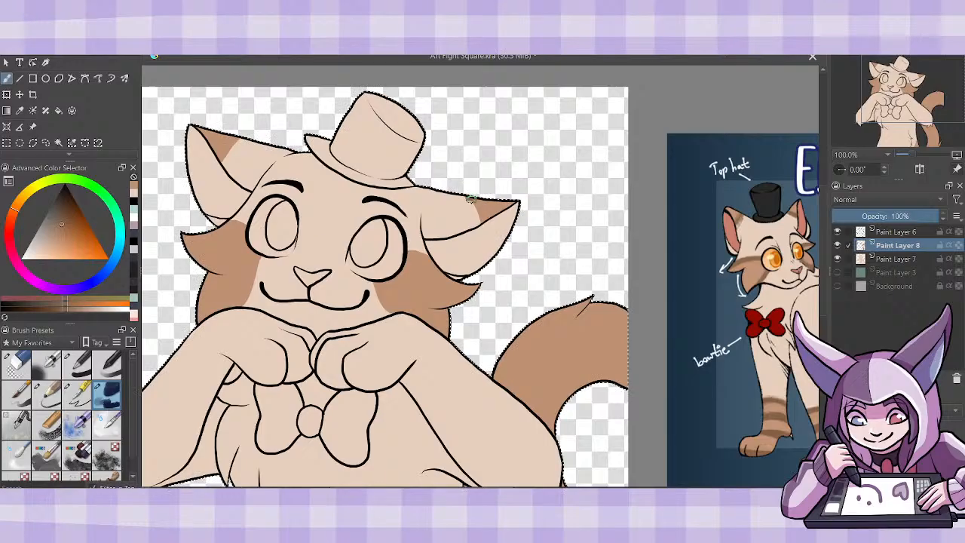
mouse_move(469, 198)
left_mouse_down()
mouse_move(478, 219)
mouse_move(473, 200)
left_mouse_up()
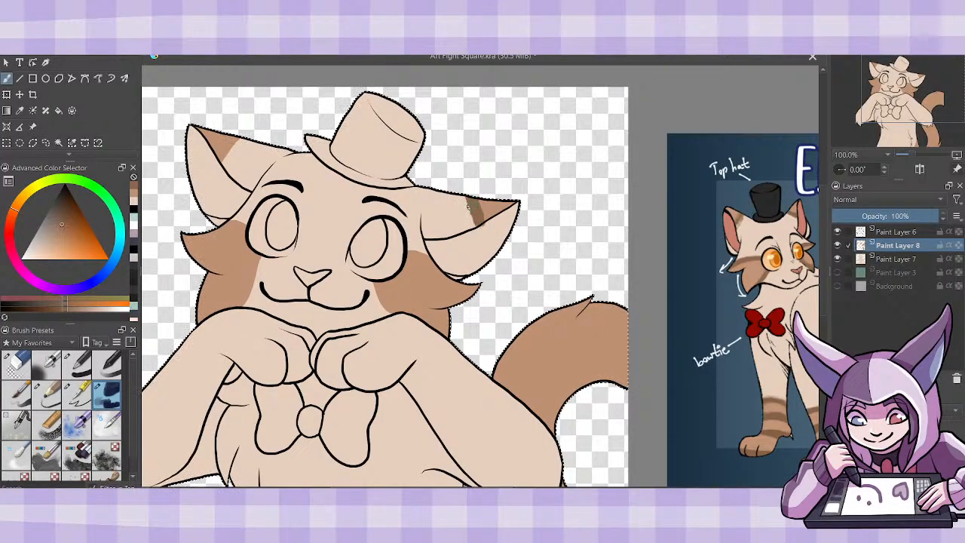
left_click_drag(468, 202, 484, 221)
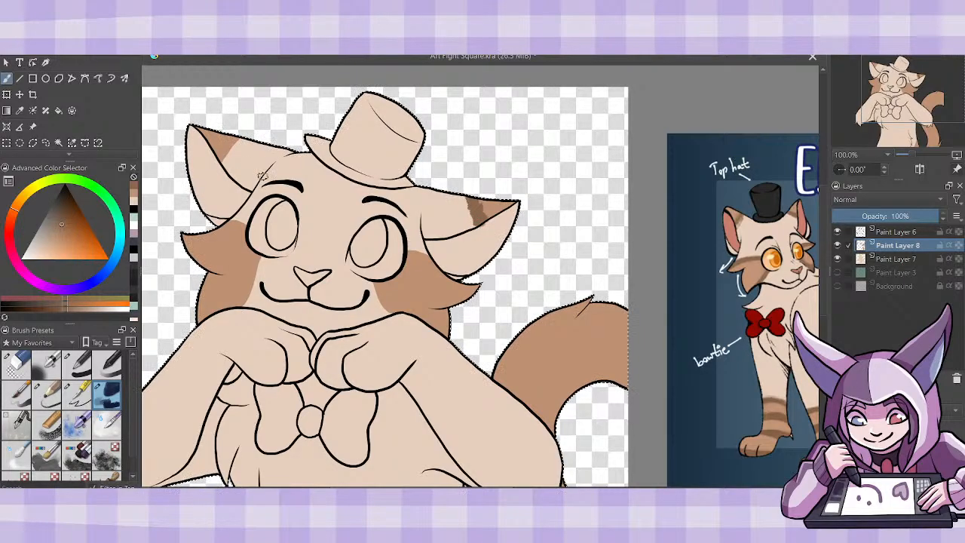
left_click_drag(222, 158, 239, 136)
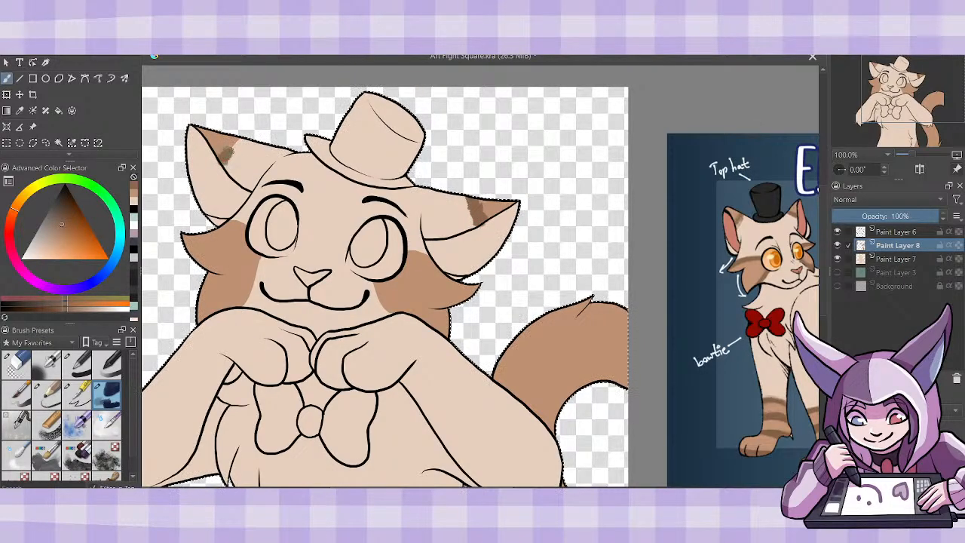
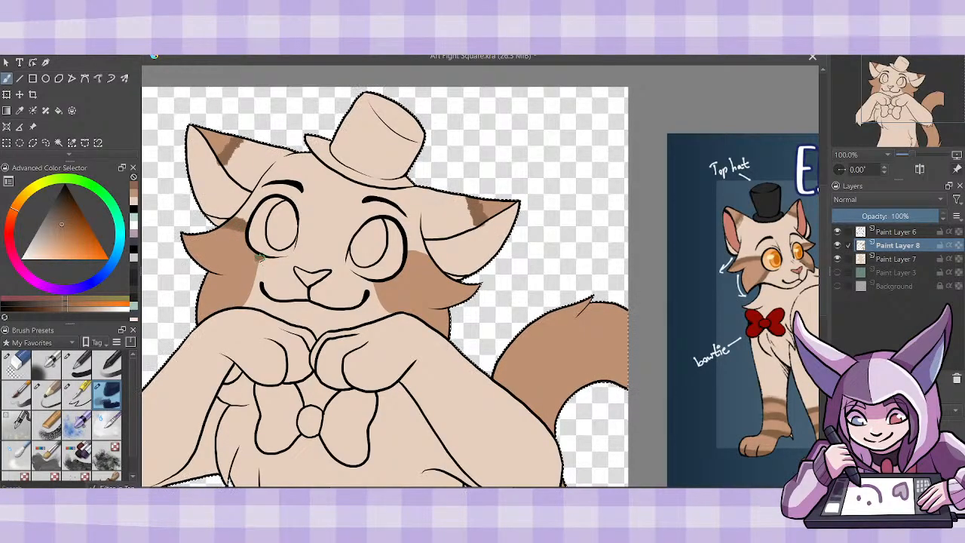
- Paint a textured dark brown band along the inner edge of the cheek patch away from the tail
mouse_move(255, 264)
left_mouse_down()
mouse_move(234, 308)
mouse_move(258, 254)
left_mouse_up()
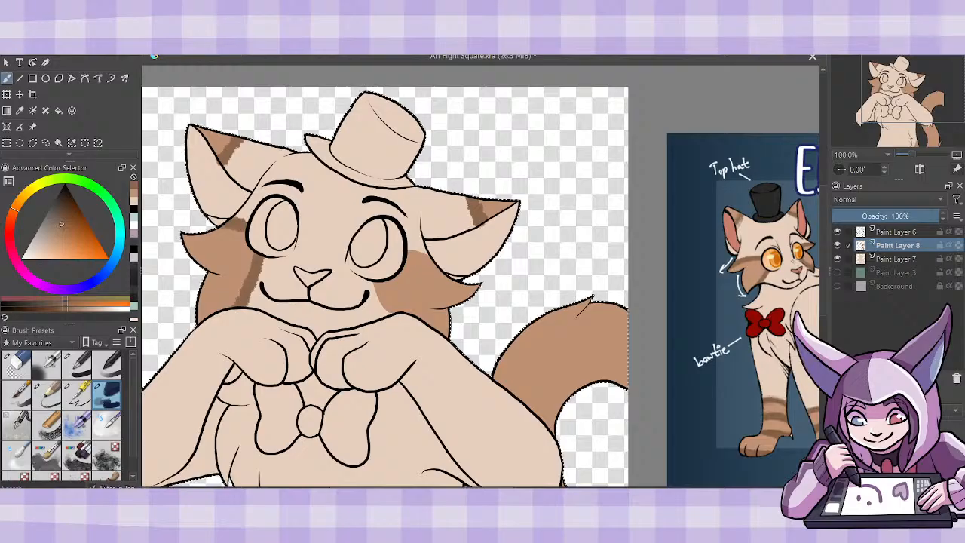
scroll(480, 276, "right", 6)
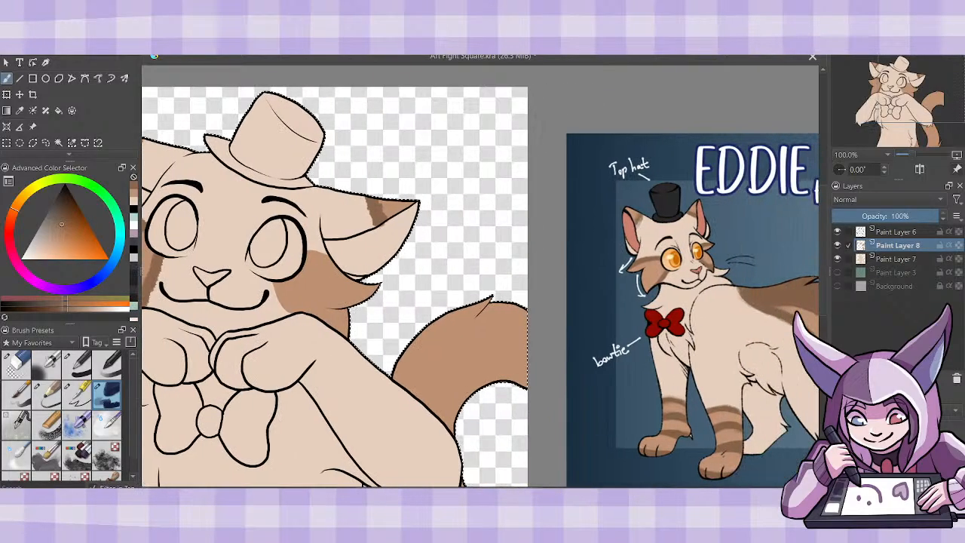
scroll(480, 286, "left", 5)
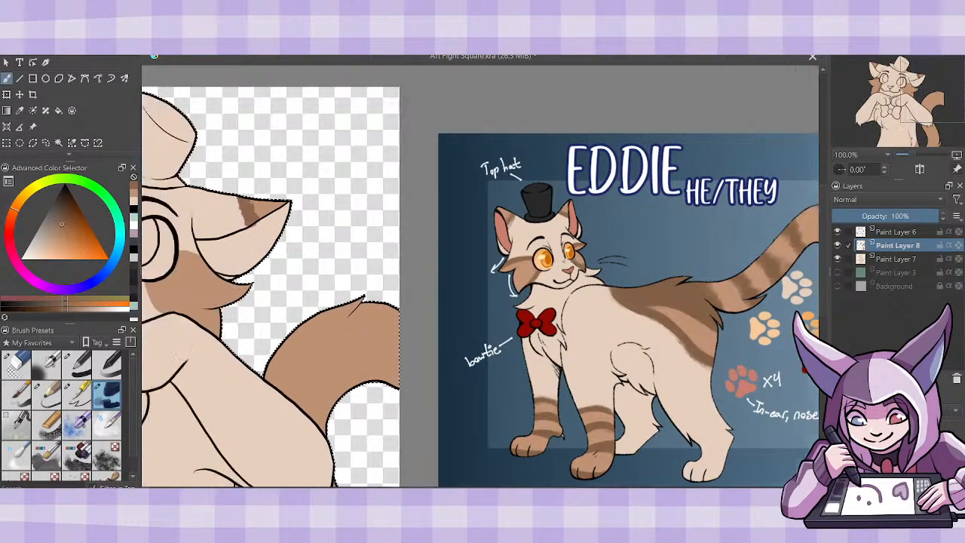
- Enlarge the reference image and place it beside the character so its face markings are easy to see
left_click(32, 126)
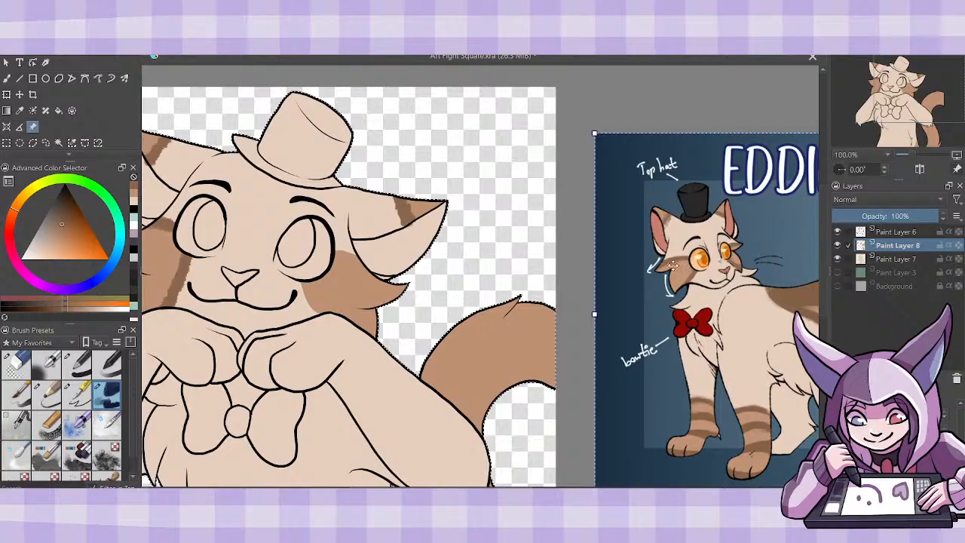
left_click_drag(658, 268, 618, 339)
left_click_drag(556, 205, 254, 45)
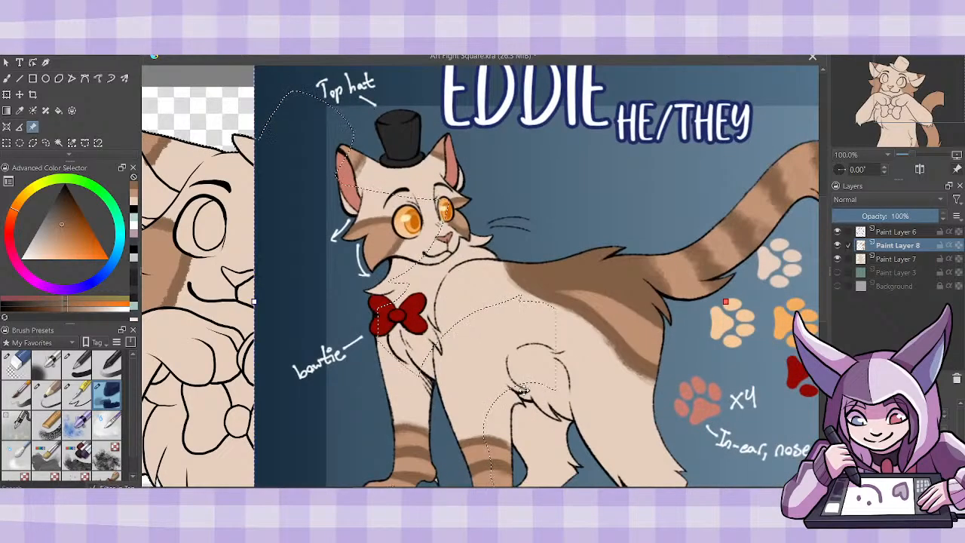
left_click_drag(519, 387, 719, 365)
key("b")
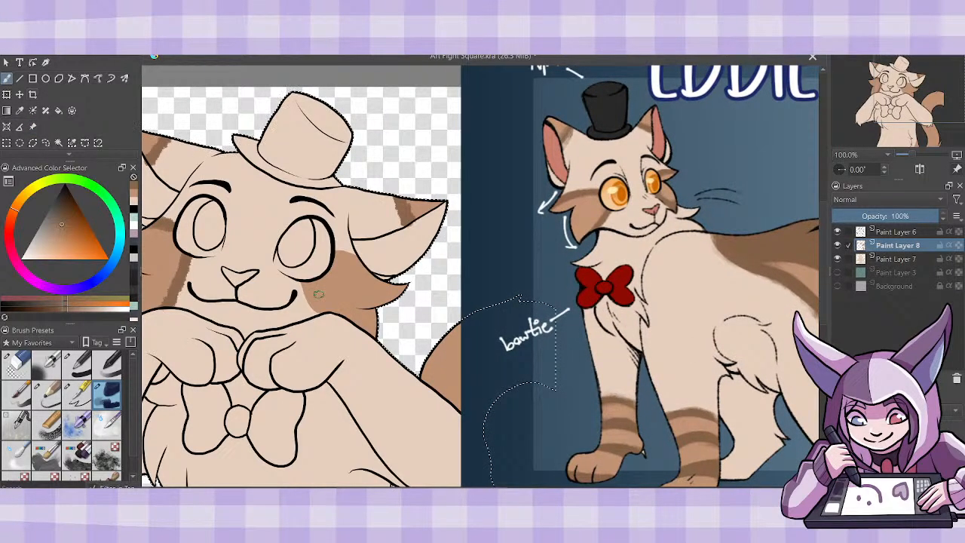
- Paint a dark brown band along the inner edge of the tail-side cheek patch and a short stripe beside the eye
left_click_drag(309, 288, 325, 311)
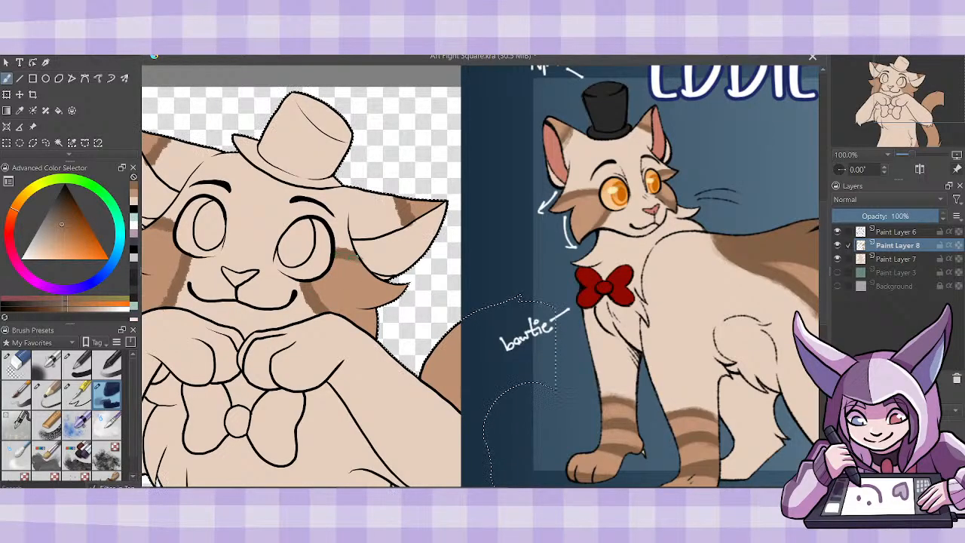
mouse_move(354, 259)
left_mouse_down()
mouse_move(365, 260)
mouse_move(357, 253)
left_mouse_up()
left_click(28, 368)
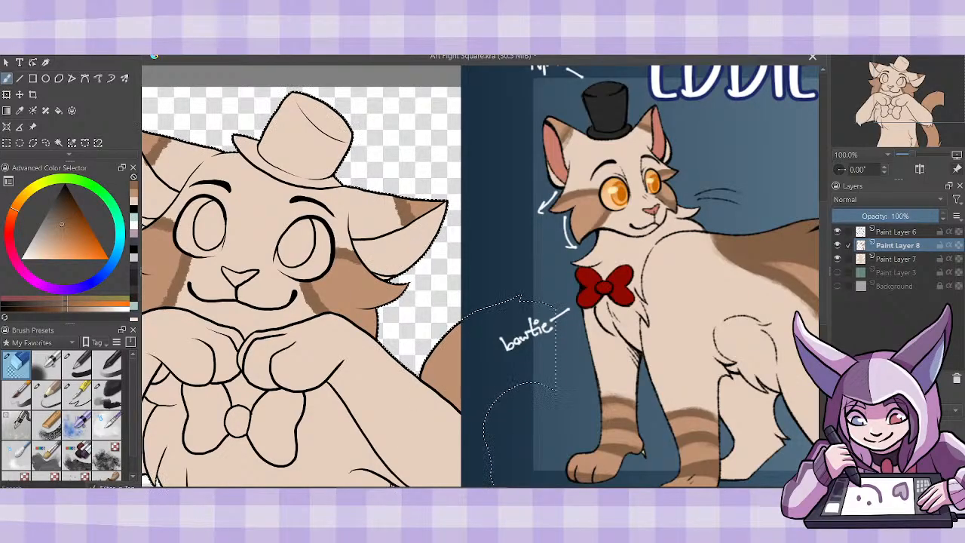
left_click_drag(401, 489, 377, 488)
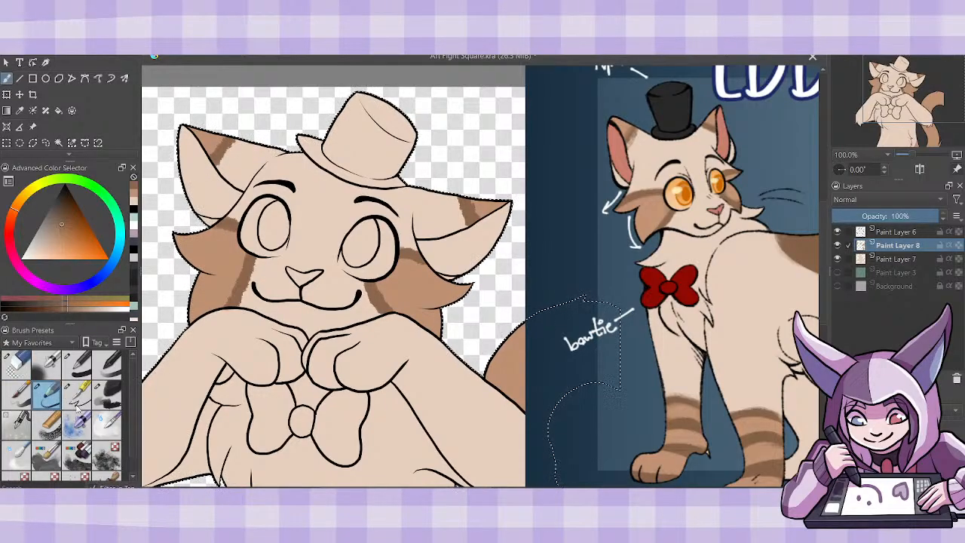
left_click(106, 393)
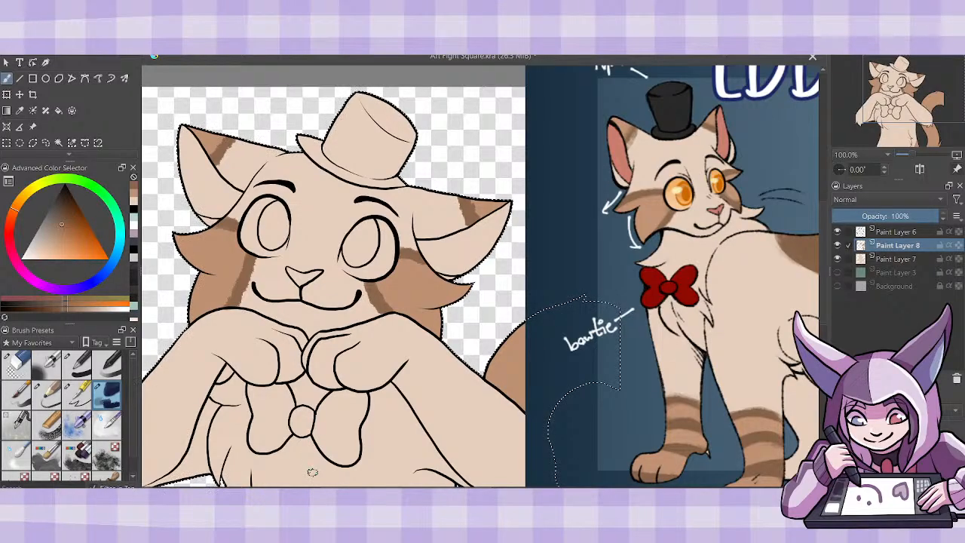
- Paint a textured dark brown band down the tail-side edge of the torso, from below the arm to the brown flank patch
scroll(821, 251, "down", 2)
scroll(821, 256, "down", 5)
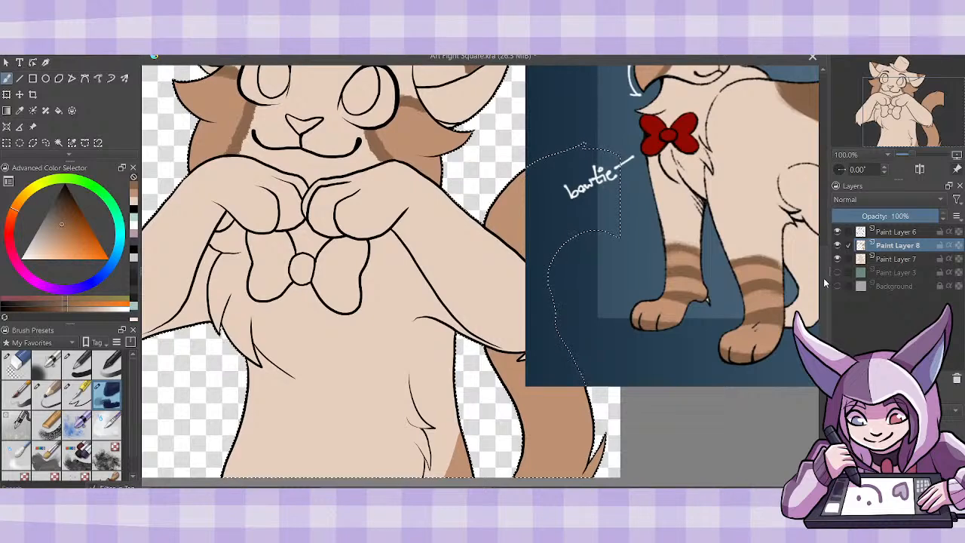
scroll(824, 282, "right", 3)
scroll(816, 226, "right", 3)
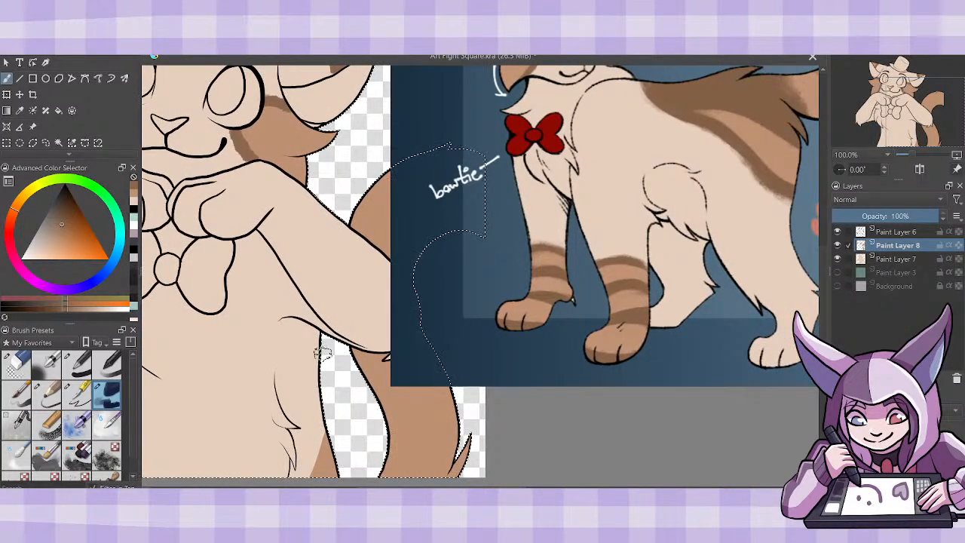
mouse_move(321, 341)
left_mouse_down()
mouse_move(313, 364)
mouse_move(312, 467)
mouse_move(327, 426)
mouse_move(318, 441)
mouse_move(325, 336)
mouse_move(303, 456)
mouse_move(322, 410)
mouse_move(316, 444)
left_mouse_up()
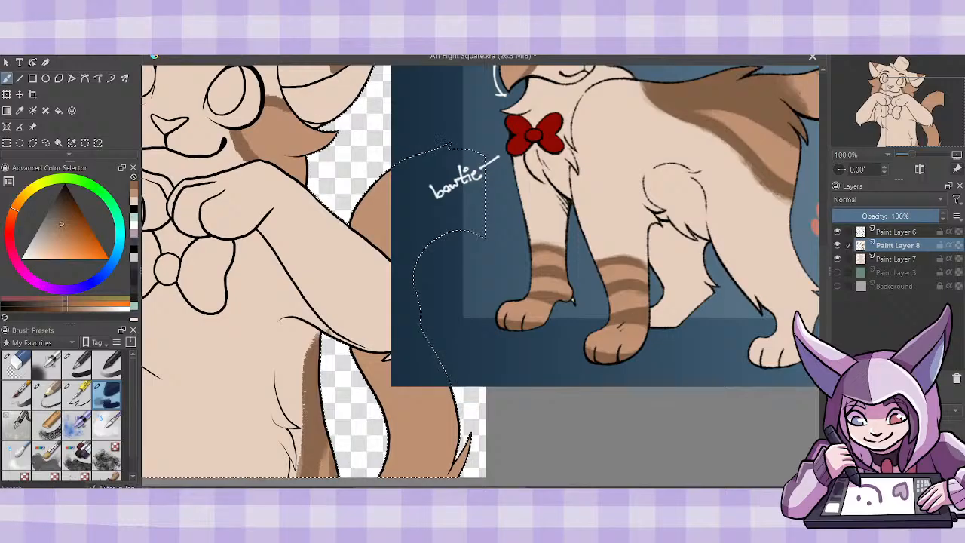
- Move the reference image off the canvas so the character's whole tail is uncovered
key("ctrl+minus")
key("ctrl+minus")
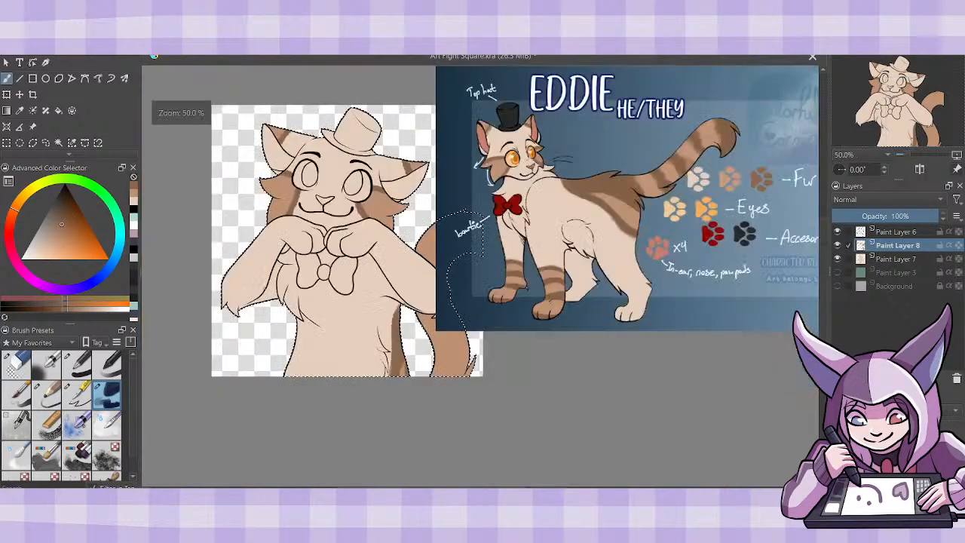
key("ctrl+plus")
left_click_drag(546, 489, 586, 488)
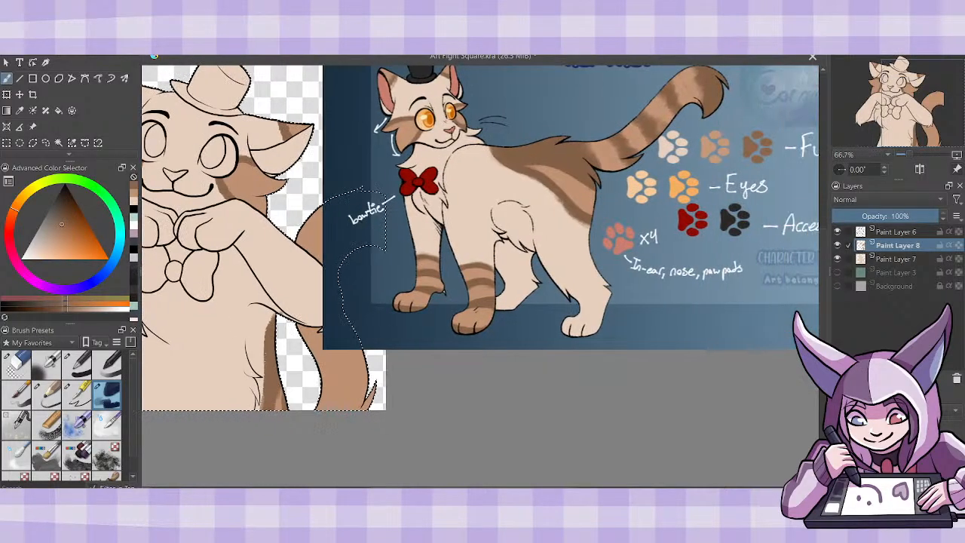
left_click(33, 126)
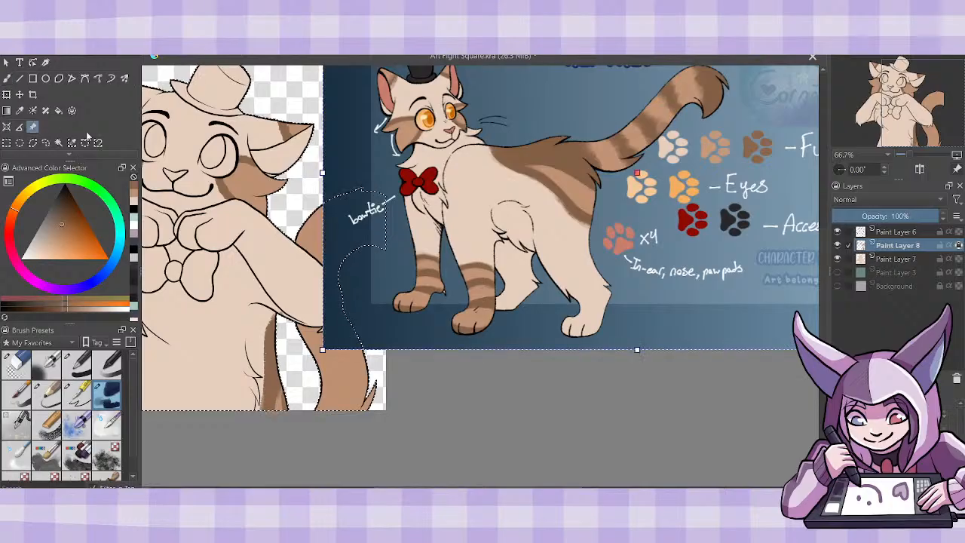
mouse_move(518, 263)
left_mouse_down()
mouse_move(590, 315)
mouse_move(614, 320)
left_mouse_up()
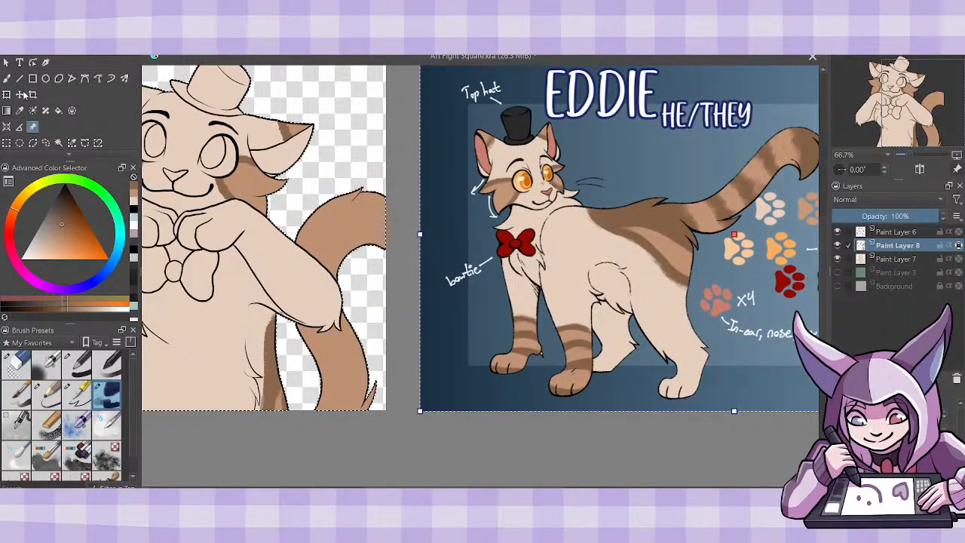
left_click(7, 79)
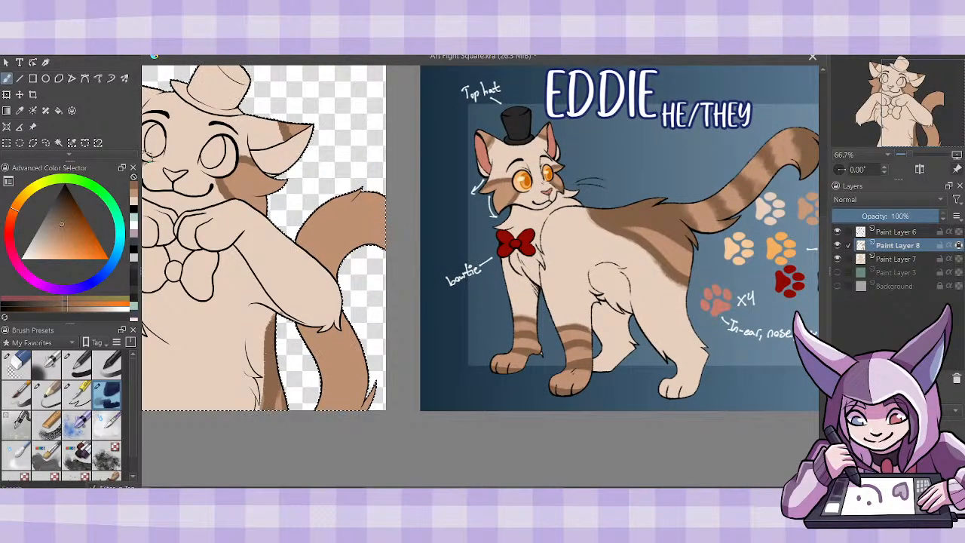
- Paint four textured dark brown stripes across the tail, spaced from its lower part up to the canvas edge
left_click_drag(324, 393, 363, 388)
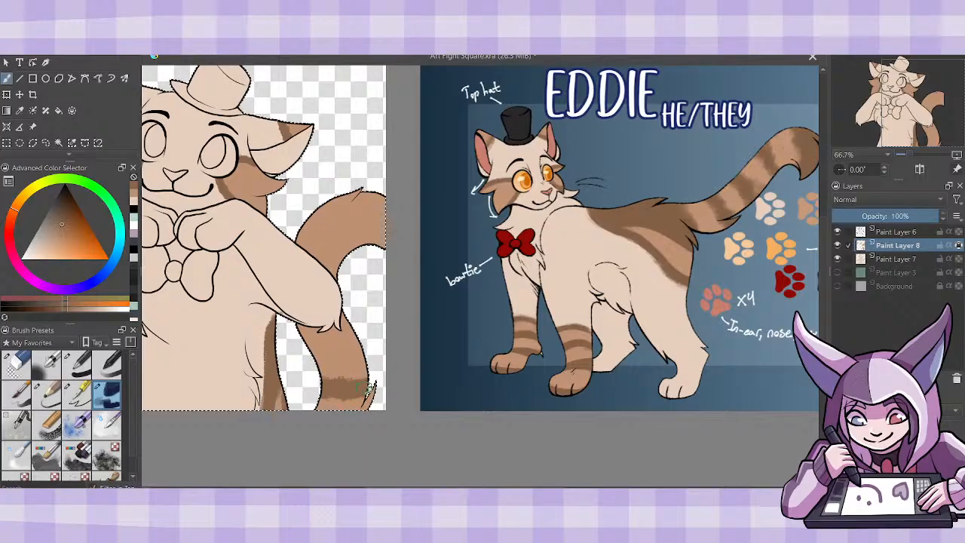
mouse_move(304, 333)
left_mouse_down()
mouse_move(314, 343)
mouse_move(365, 336)
left_mouse_up()
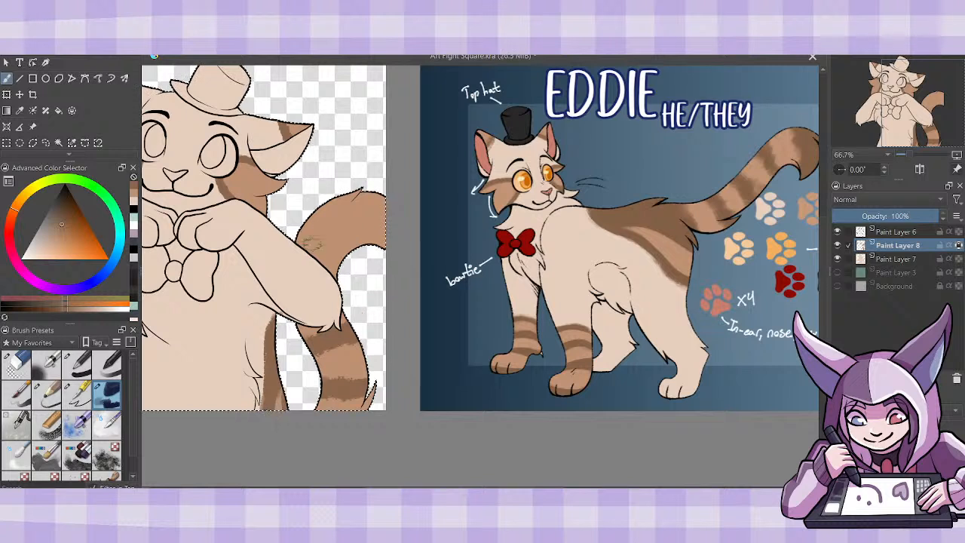
left_click_drag(304, 227, 345, 259)
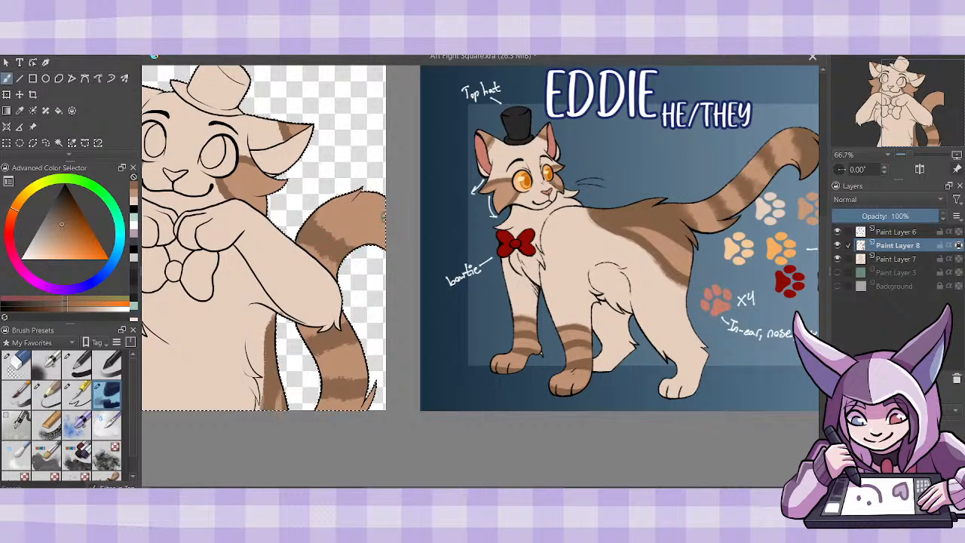
mouse_move(365, 198)
left_mouse_down()
mouse_move(392, 205)
mouse_move(383, 241)
left_mouse_up()
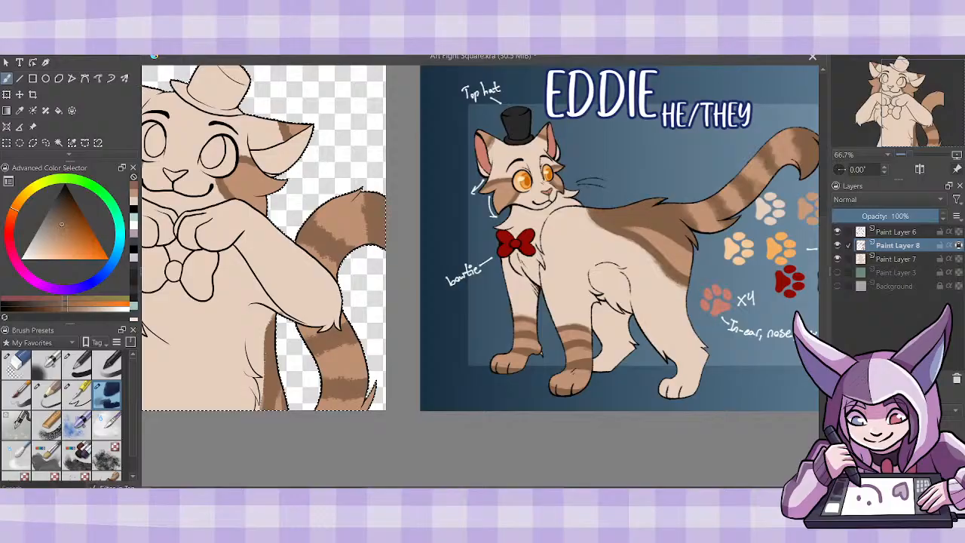
- Add a new paint layer beneath the Paint Layer 8 markings and fill both paws and forearms with mid-brown, ending in a curved edge
left_click_drag(528, 489, 461, 489)
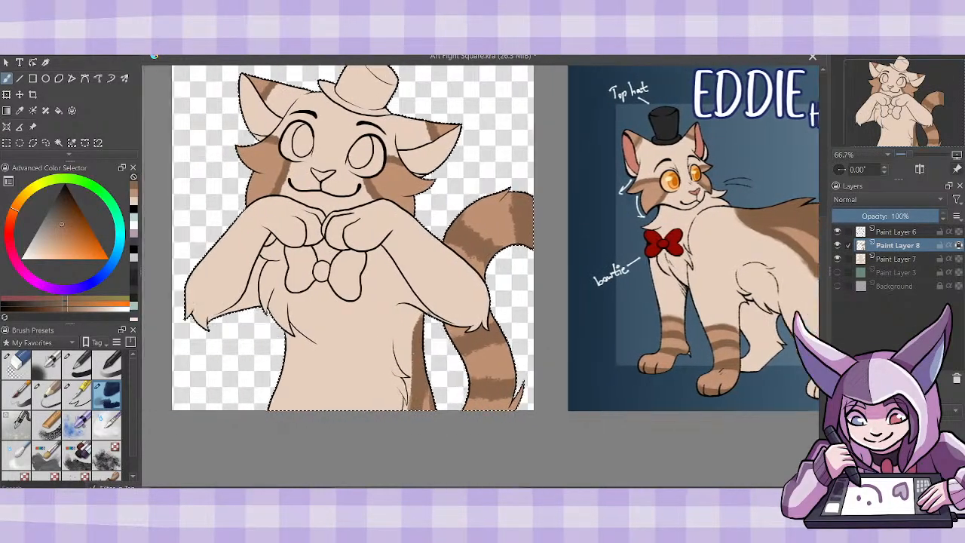
key("Insert")
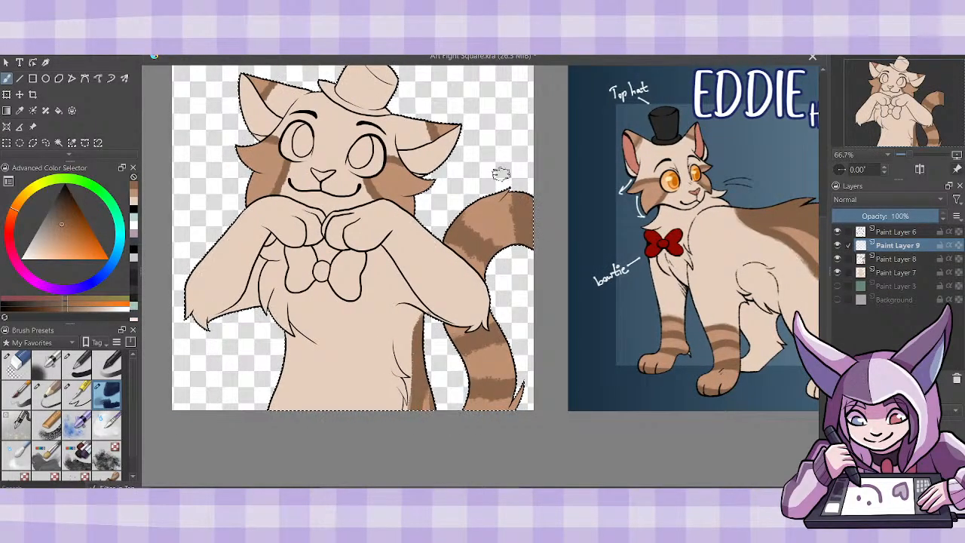
left_click(135, 194)
left_click(77, 393)
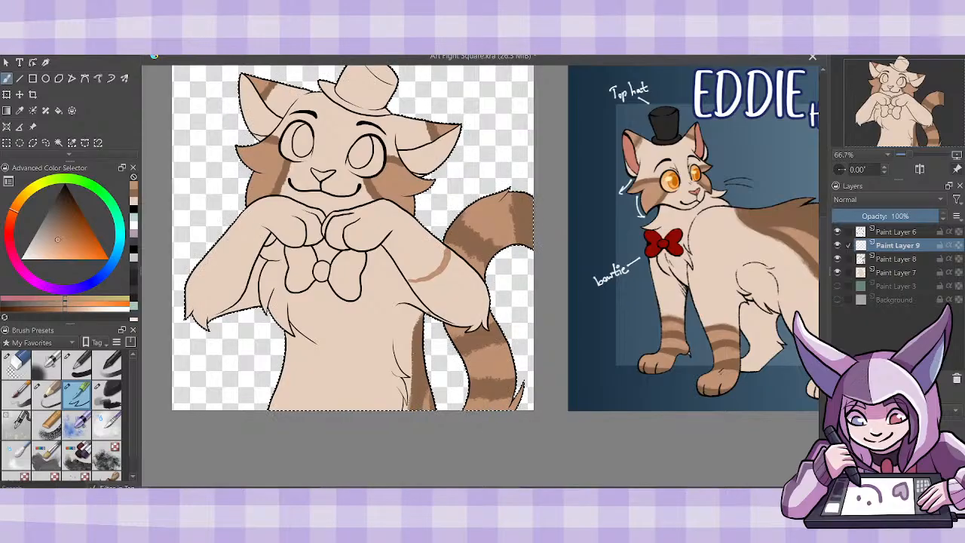
left_click_drag(887, 260, 892, 263)
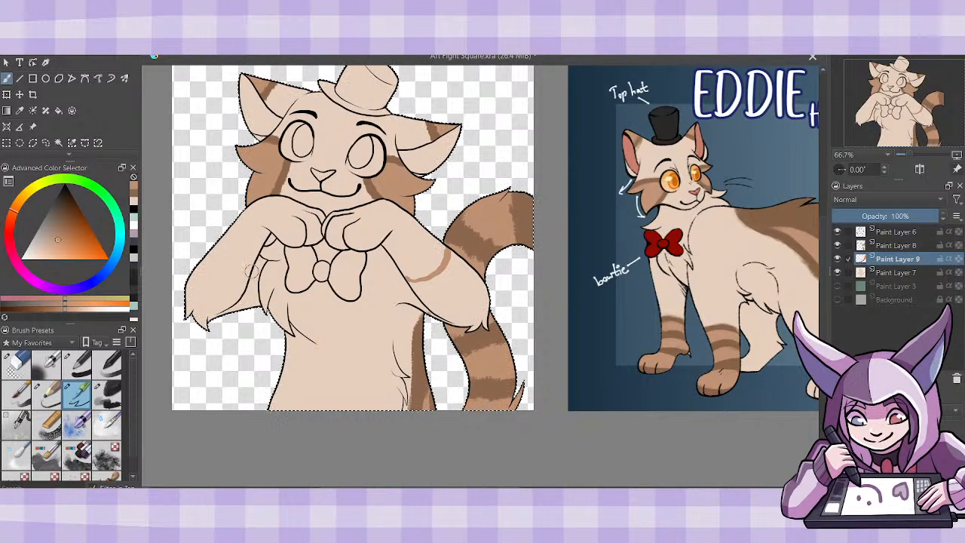
left_click(59, 111)
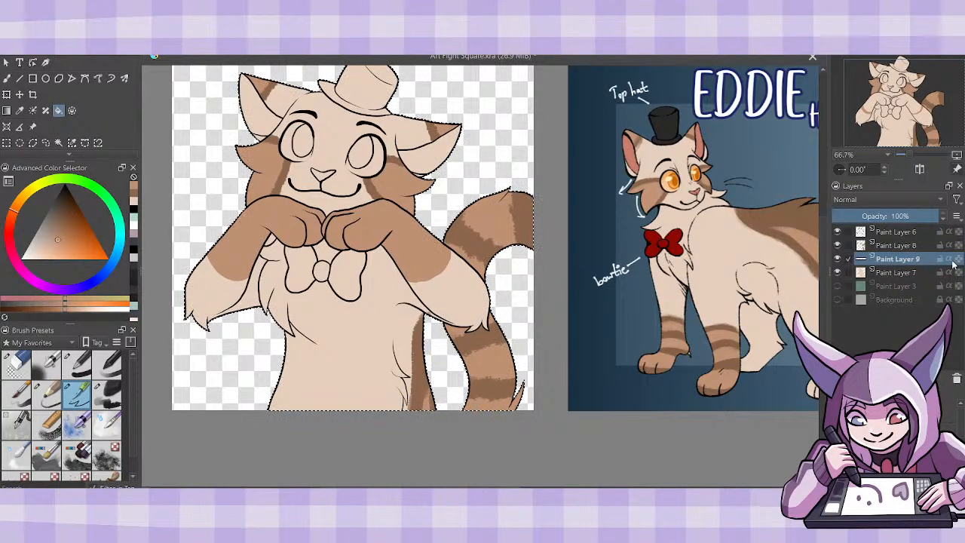
- Paint a textured dark brown band along the lower edge of the mid-brown patch on the tail-side forearm
left_click(8, 82)
left_click(134, 198)
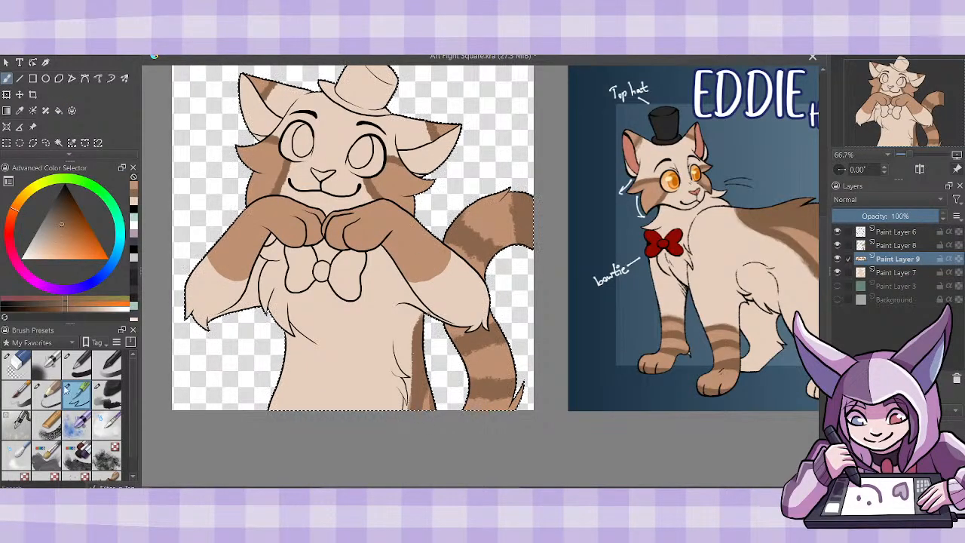
left_click(108, 393)
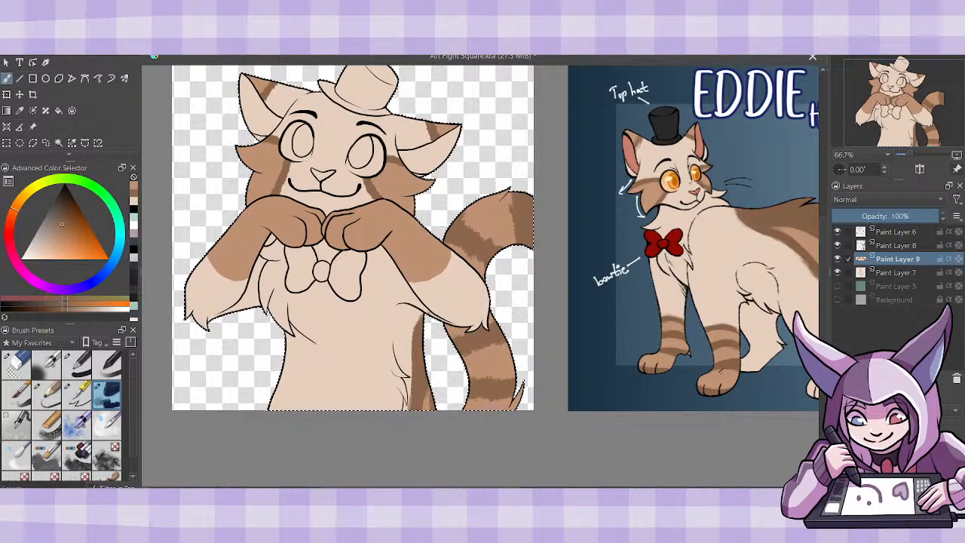
key("plus")
left_click_drag(452, 256, 395, 254)
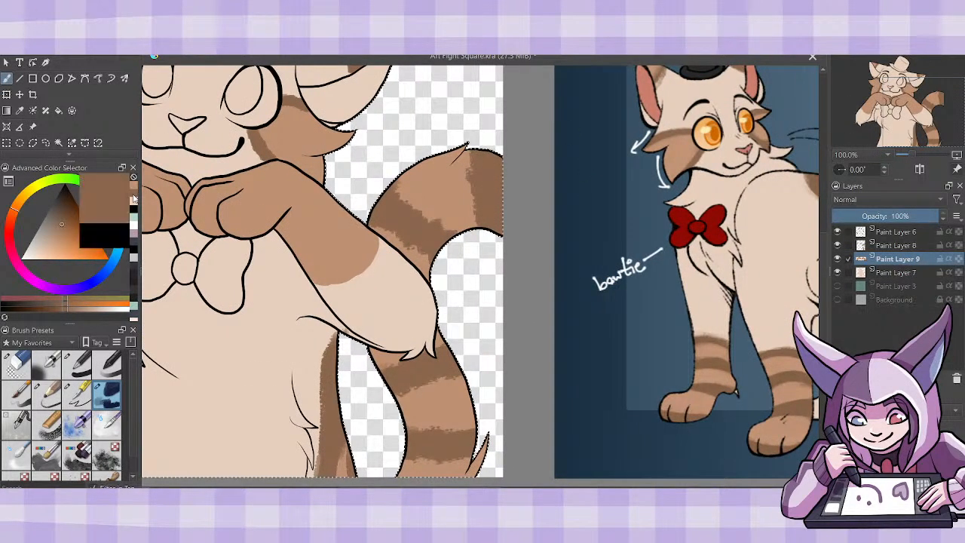
mouse_move(316, 283)
left_mouse_down()
mouse_move(370, 266)
mouse_move(358, 275)
mouse_move(376, 236)
left_mouse_up()
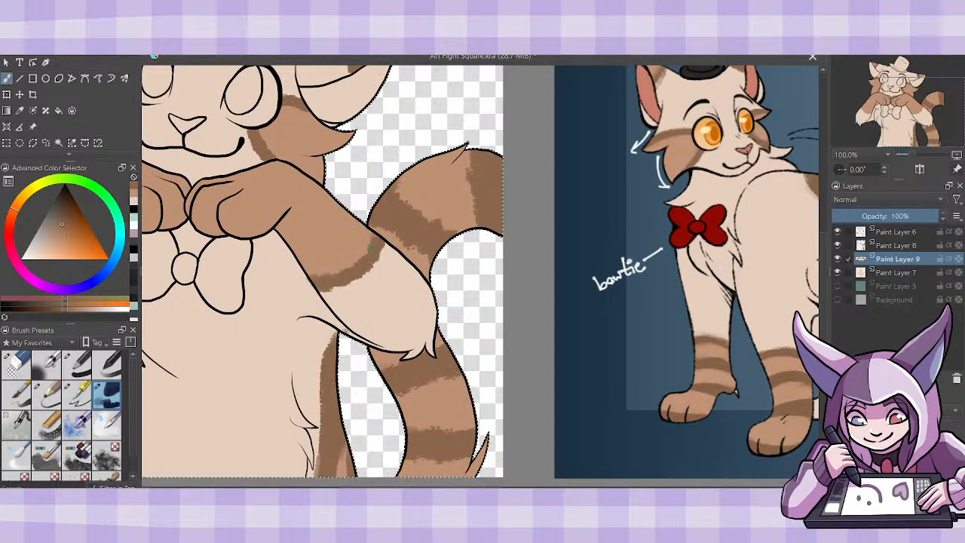
left_click(29, 366)
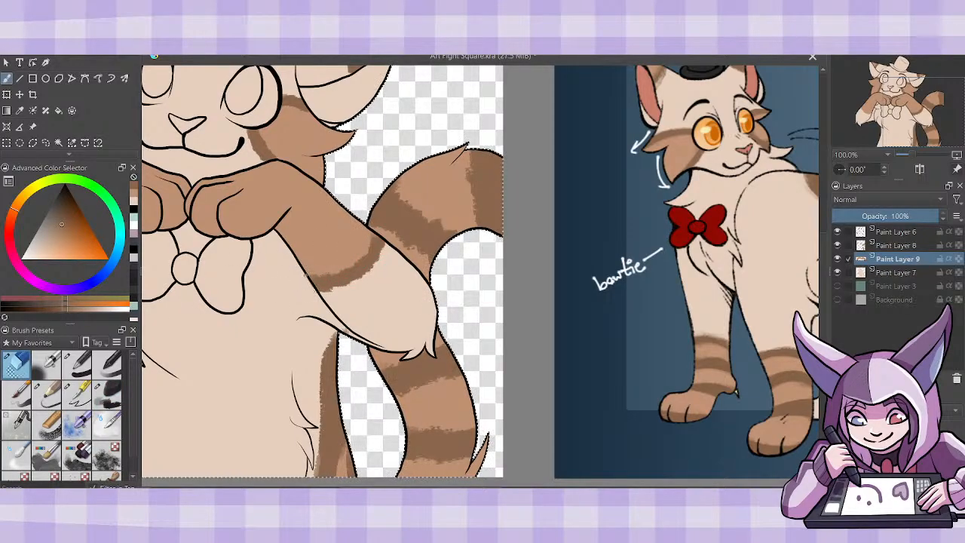
- Paint a matching dark brown band on Paint Layer 9 along the patch edge of the forearm away from the tail
left_click(915, 249)
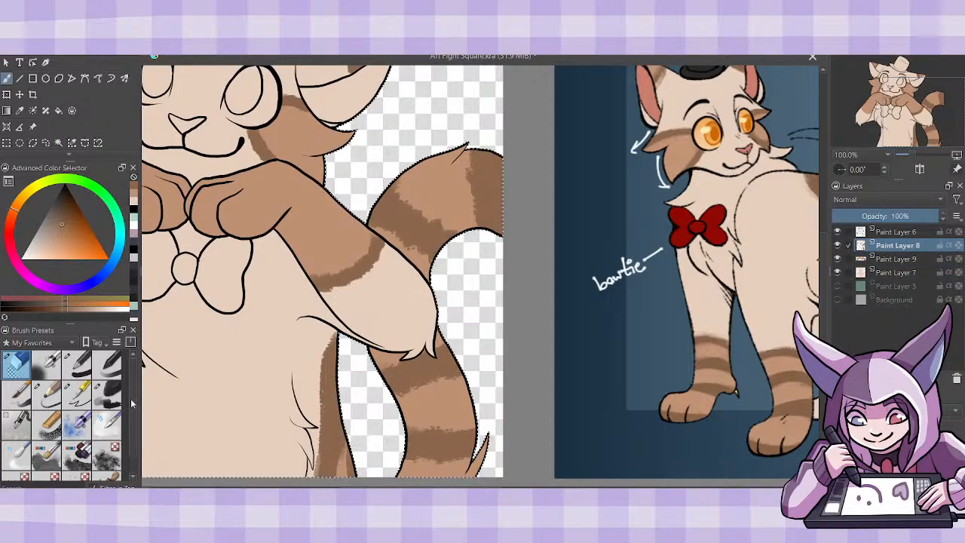
left_click(106, 393)
left_click(889, 259)
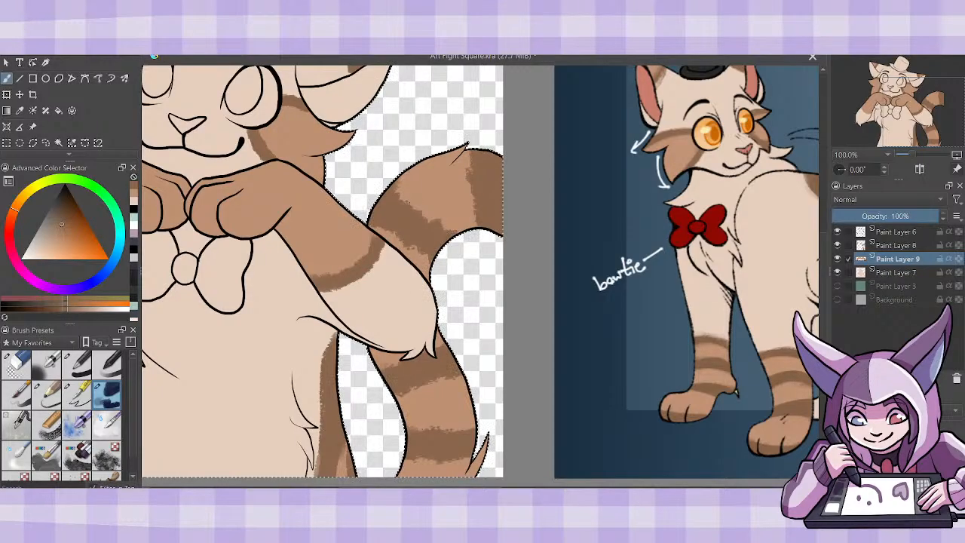
left_click_drag(452, 483, 356, 483)
left_click_drag(208, 240, 250, 279)
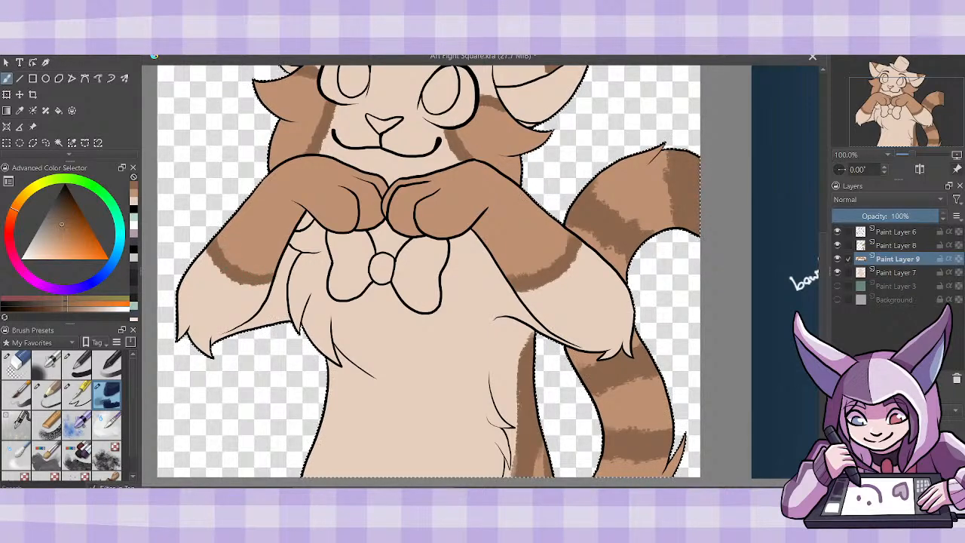
- Paint textured dark brown along the lower edges of the toes on both paws on Paint Layer 9
scroll(480, 272, "right", 2)
scroll(481, 271, "right", 2)
scroll(480, 271, "left", 1)
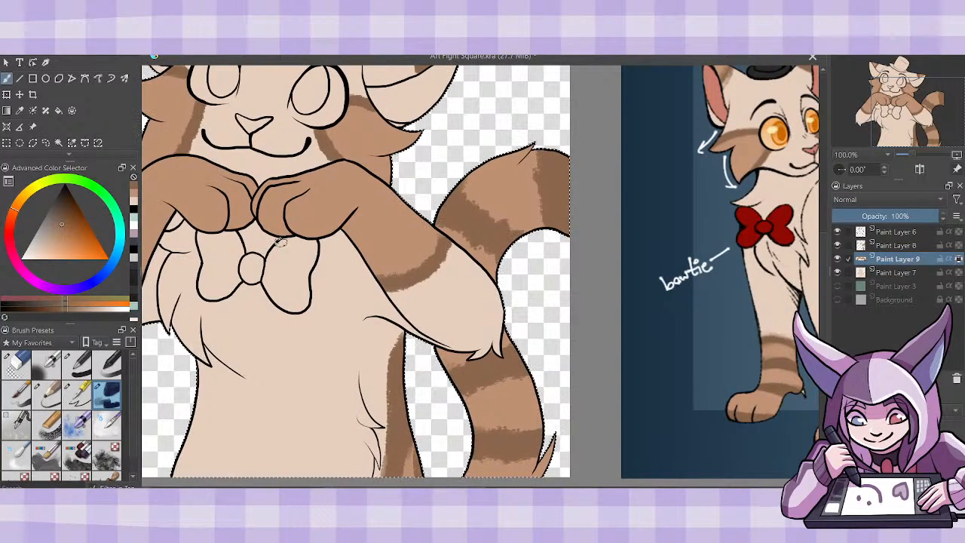
mouse_move(255, 203)
left_mouse_down()
mouse_move(281, 233)
mouse_move(329, 232)
left_mouse_up()
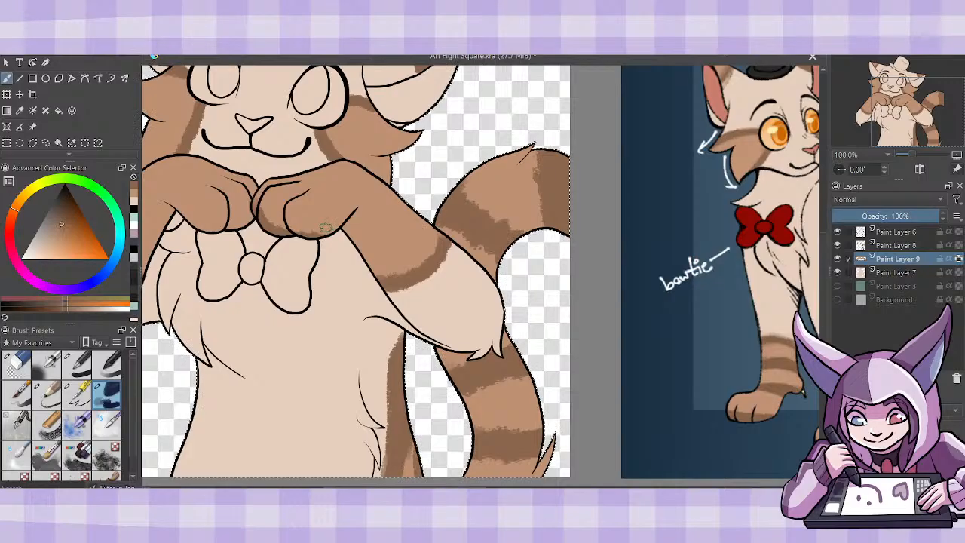
left_click_drag(332, 233, 281, 226)
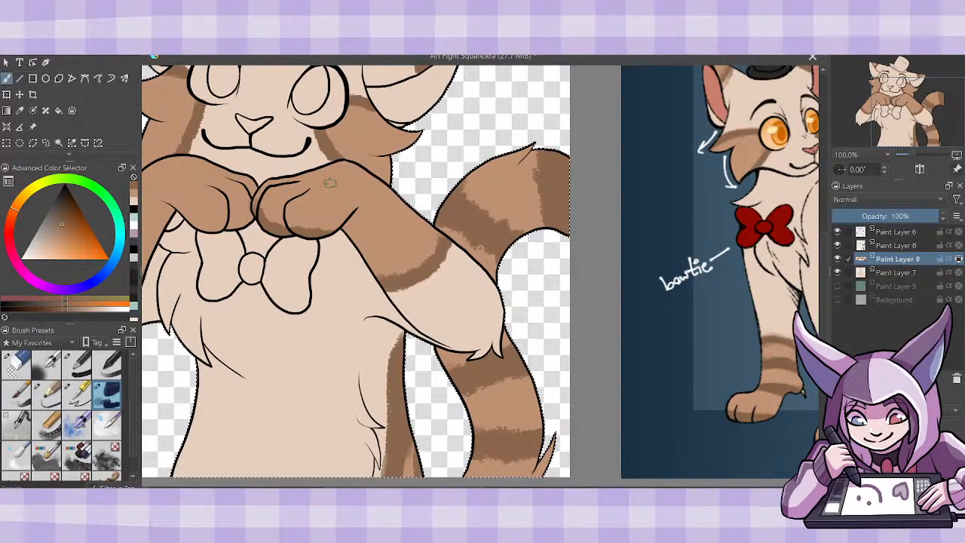
left_click_drag(332, 225, 319, 228)
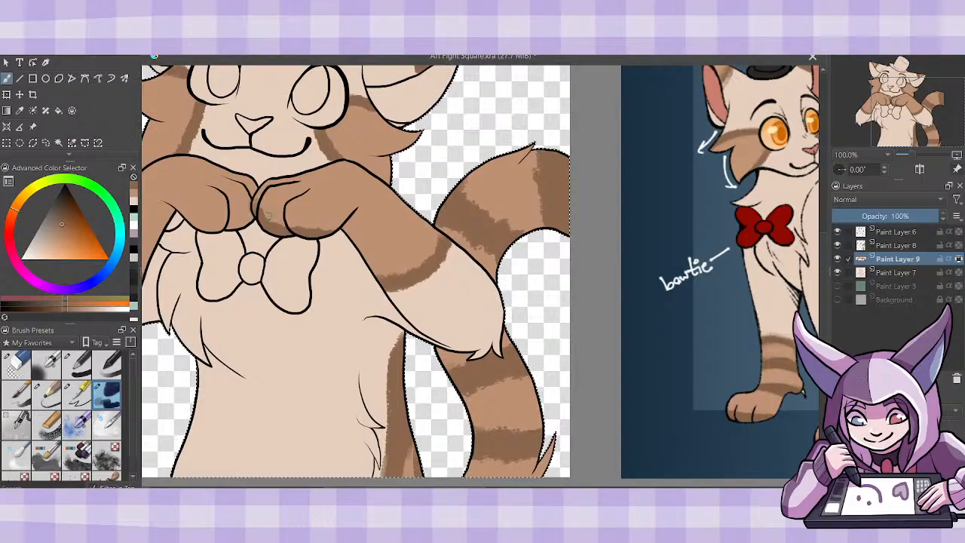
mouse_move(263, 213)
left_mouse_down()
mouse_move(297, 236)
mouse_move(274, 221)
mouse_move(293, 235)
mouse_move(338, 229)
left_mouse_up()
left_click(202, 164, "ctrl")
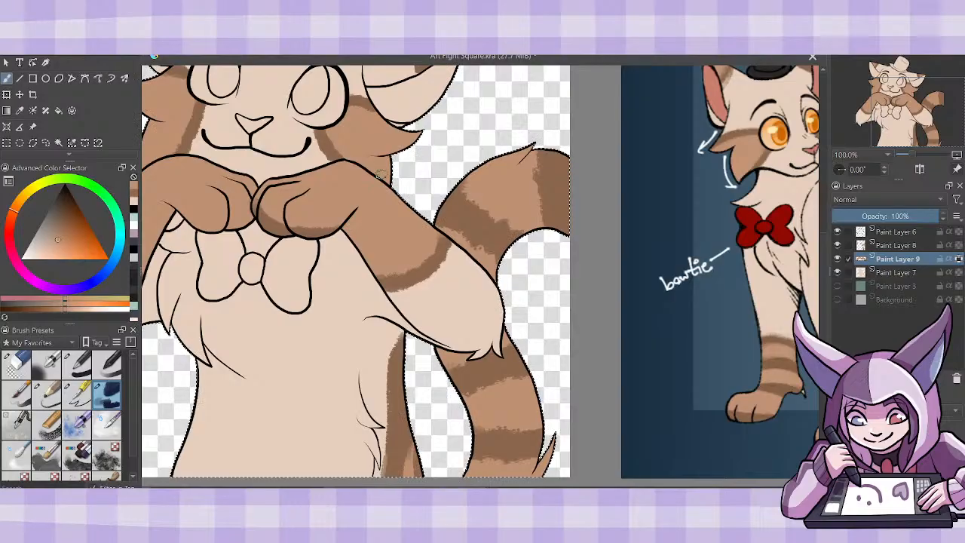
left_click(281, 225, "ctrl")
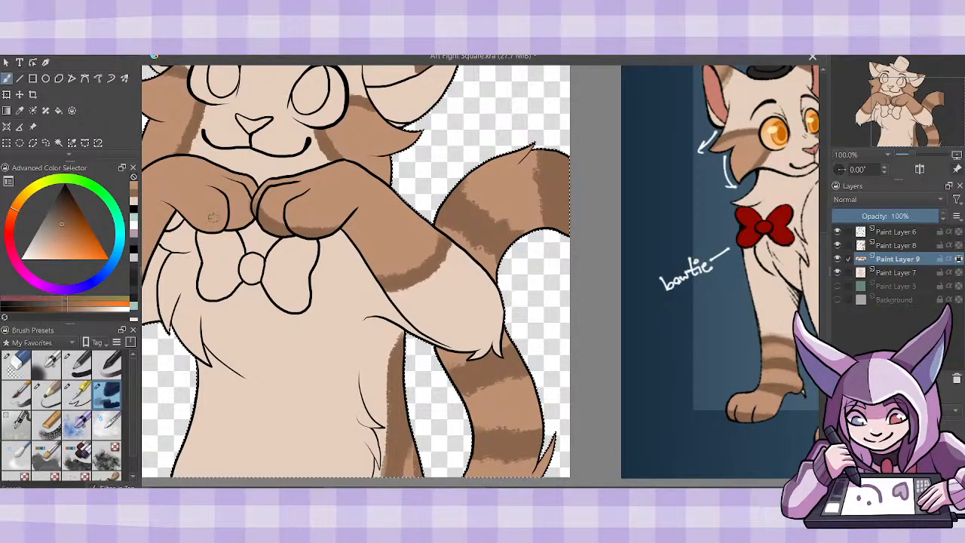
mouse_move(184, 220)
left_mouse_down()
mouse_move(217, 228)
mouse_move(249, 223)
mouse_move(184, 220)
mouse_move(254, 213)
left_mouse_up()
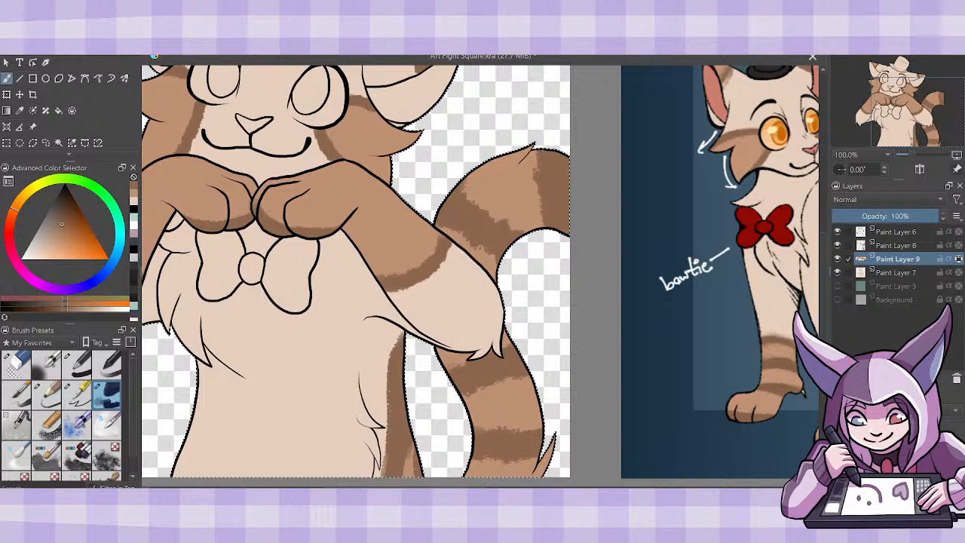
- Move the reference image closer to the drawing so its striped front legs sit beside the forearms
mouse_move(362, 316)
left_mouse_down()
mouse_move(375, 317)
mouse_move(326, 317)
left_mouse_up()
left_click(33, 128)
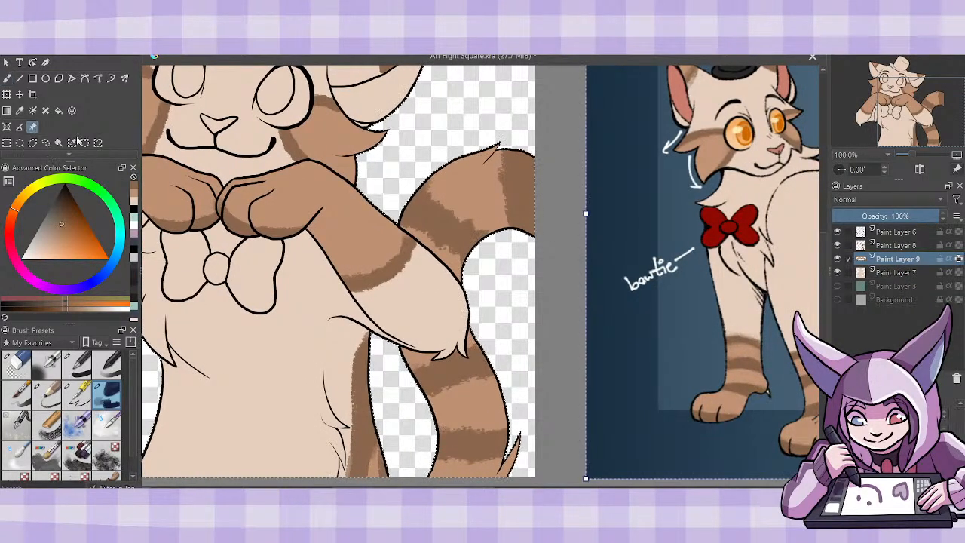
left_click_drag(761, 427, 653, 342)
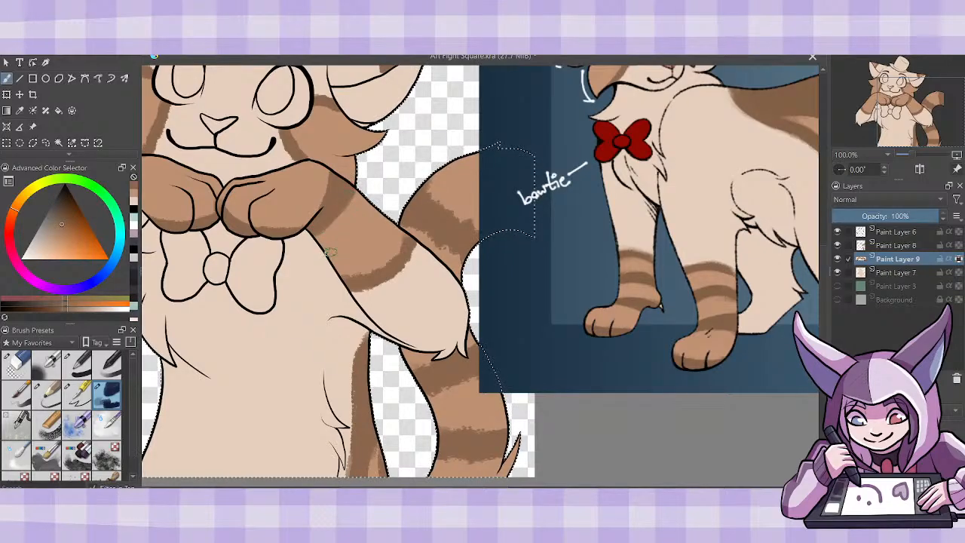
- Paint two textured dark brown stripes across each forearm, between the paw and the existing band
mouse_move(330, 253)
left_mouse_down()
mouse_move(367, 233)
mouse_move(376, 200)
mouse_move(327, 256)
mouse_move(366, 235)
mouse_move(382, 212)
left_mouse_up()
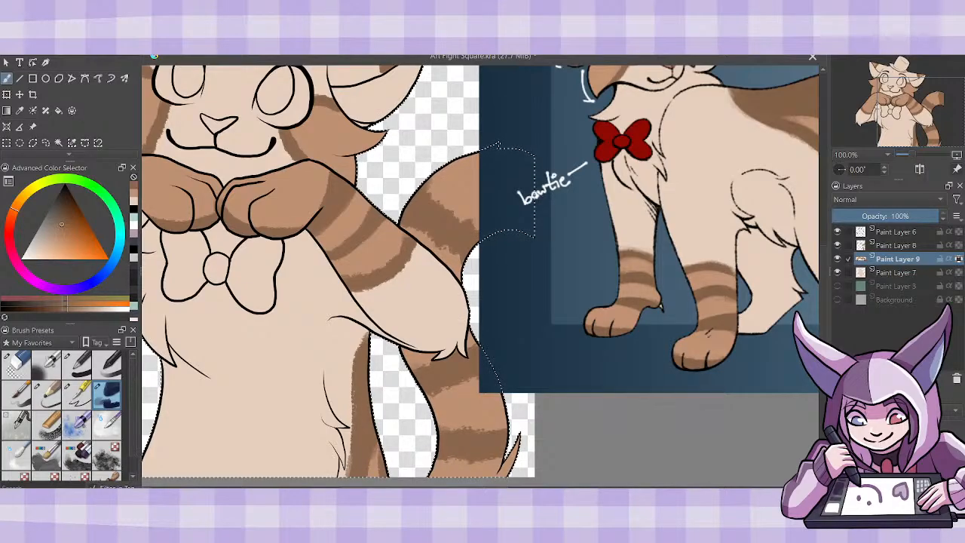
left_click_drag(393, 293, 504, 293)
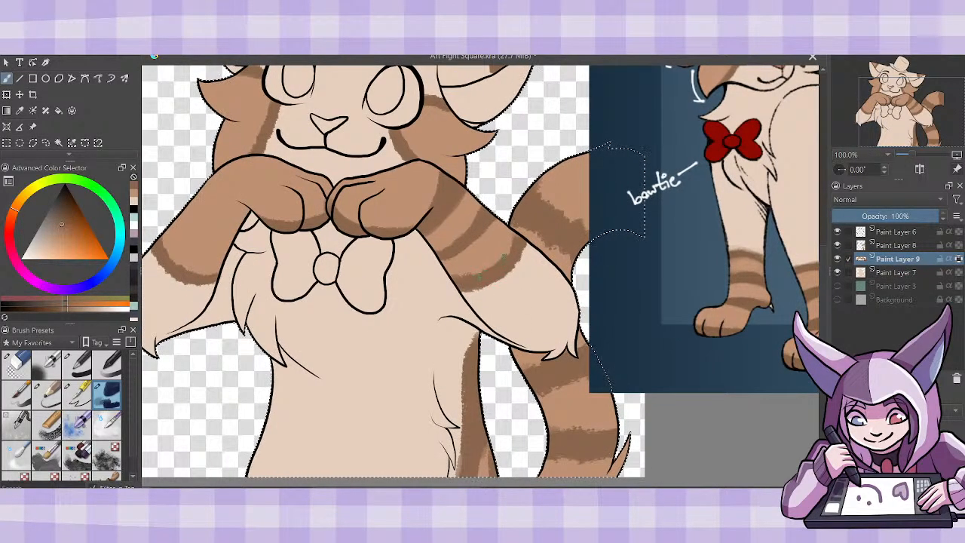
mouse_move(180, 216)
left_mouse_down()
mouse_move(190, 235)
mouse_move(229, 251)
left_mouse_up()
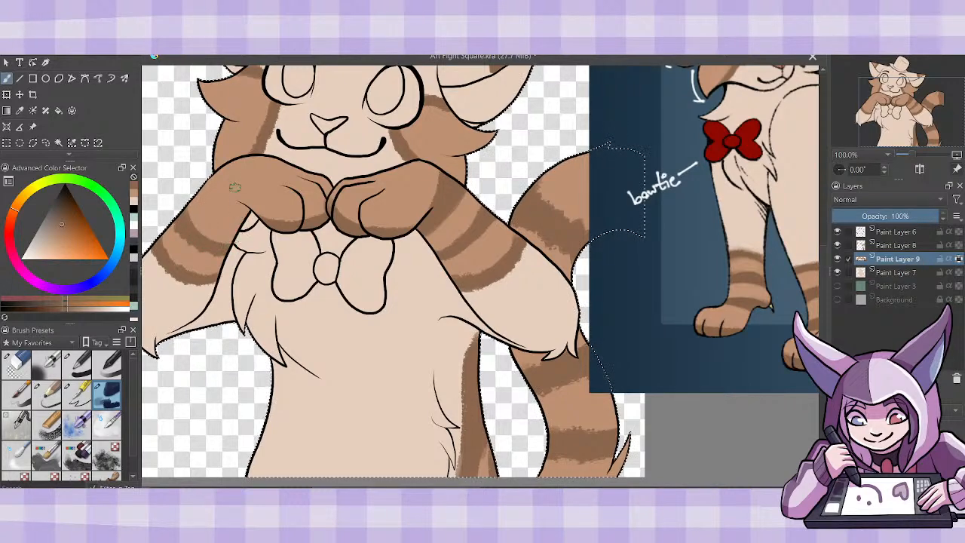
mouse_move(234, 156)
left_mouse_down()
mouse_move(224, 185)
mouse_move(248, 216)
mouse_move(217, 183)
mouse_move(222, 166)
mouse_move(214, 199)
left_mouse_up()
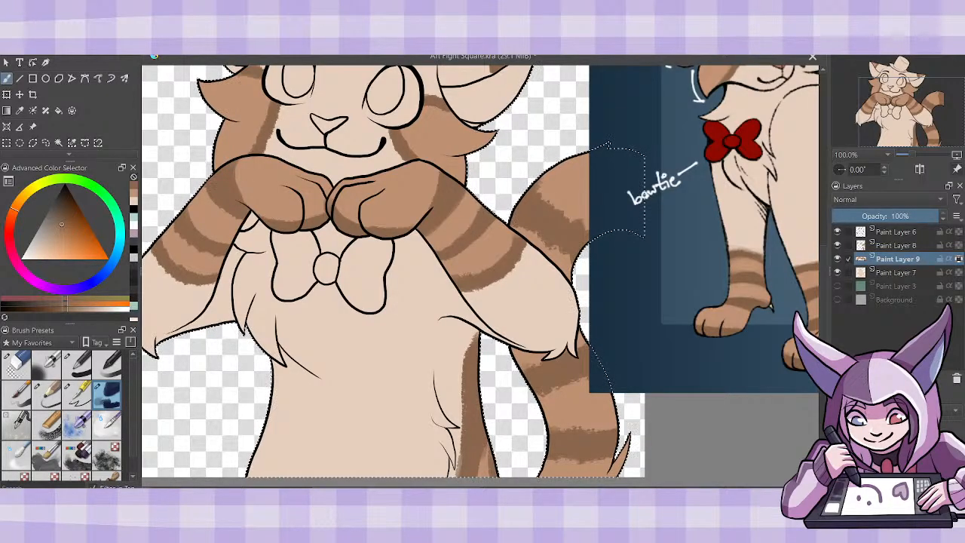
- Merge the Paint Layer 8 markings down into Paint Layer 9
key("minus")
key("minus")
key("minus")
key("minus")
key("plus")
key("plus")
key("plus")
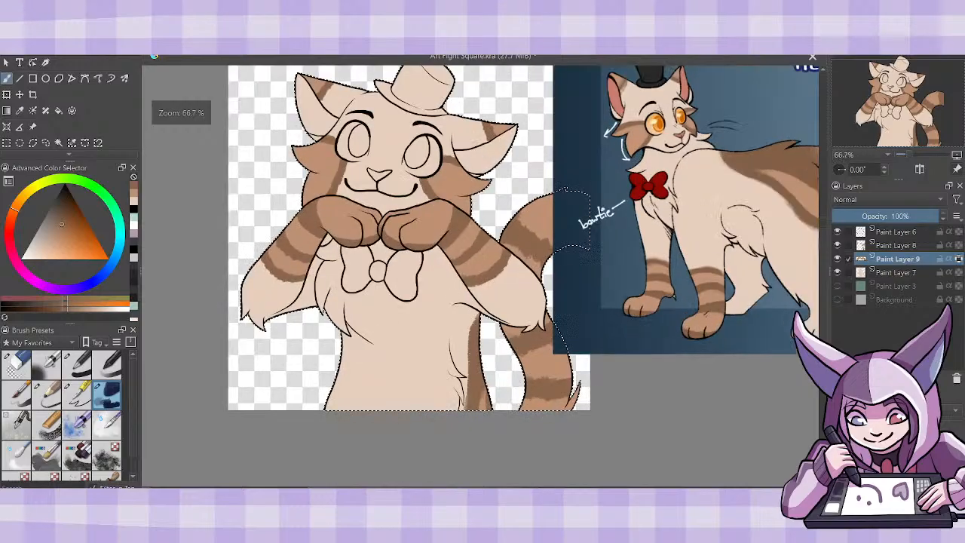
left_click(896, 244)
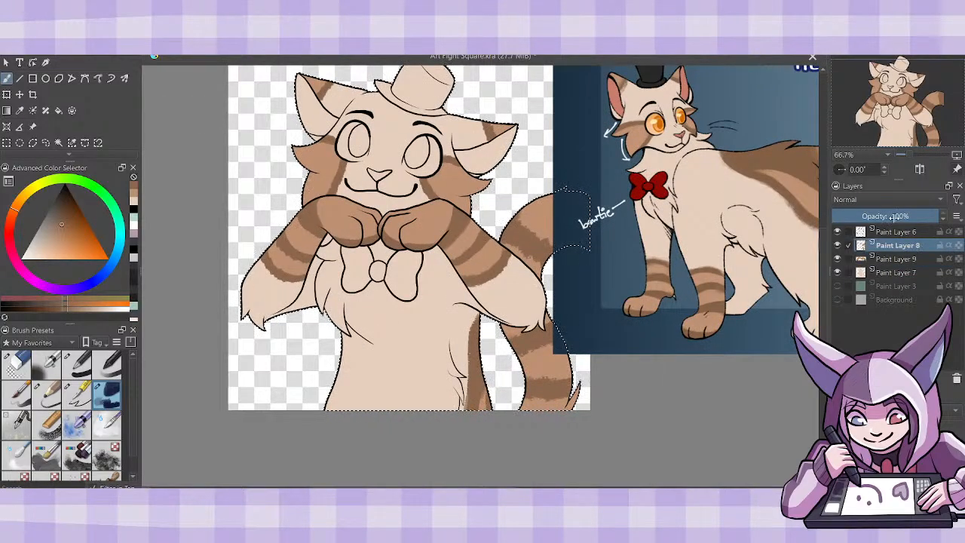
key("ctrl+e")
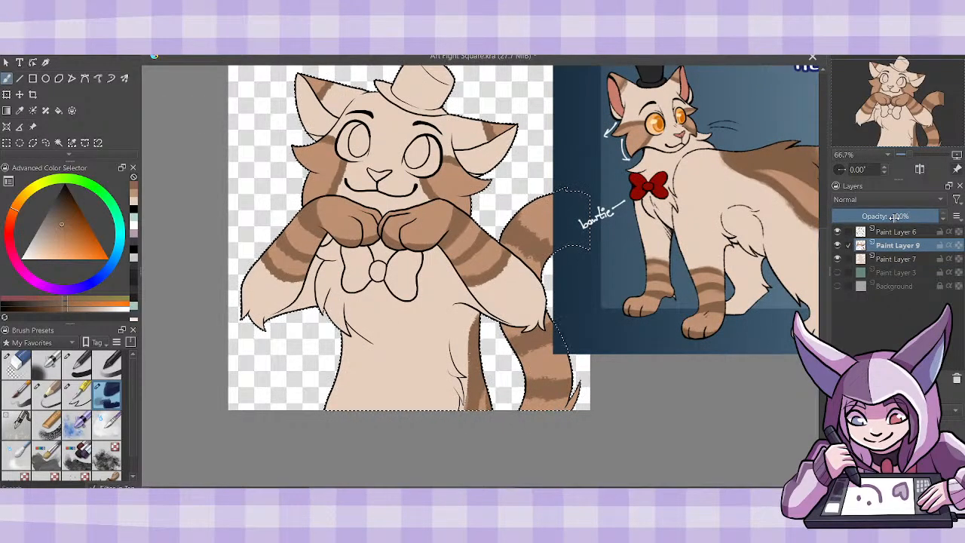
- Sample the pink of the reference cat's inner ear and fill both inner ears and the nose with it
scroll(825, 314, "up", 1)
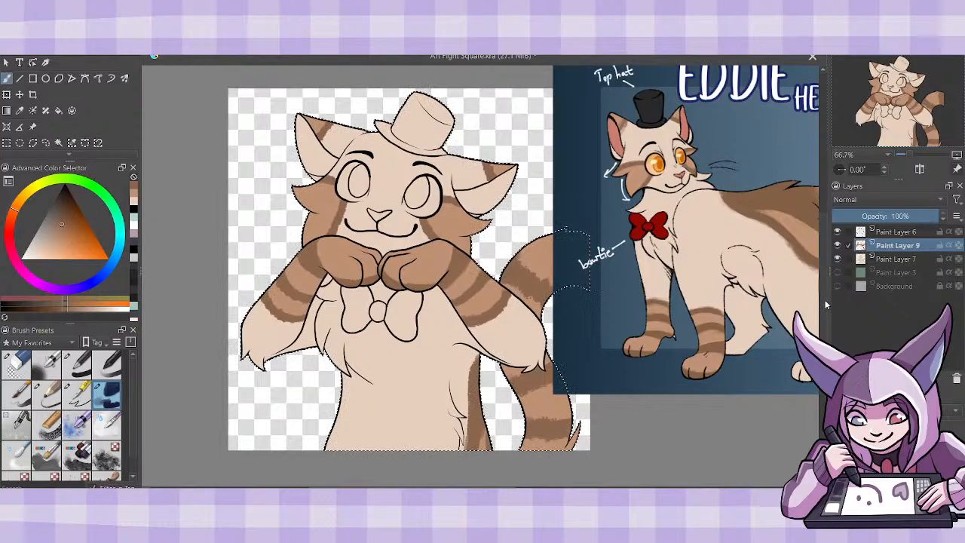
left_click(18, 111)
left_click(608, 125)
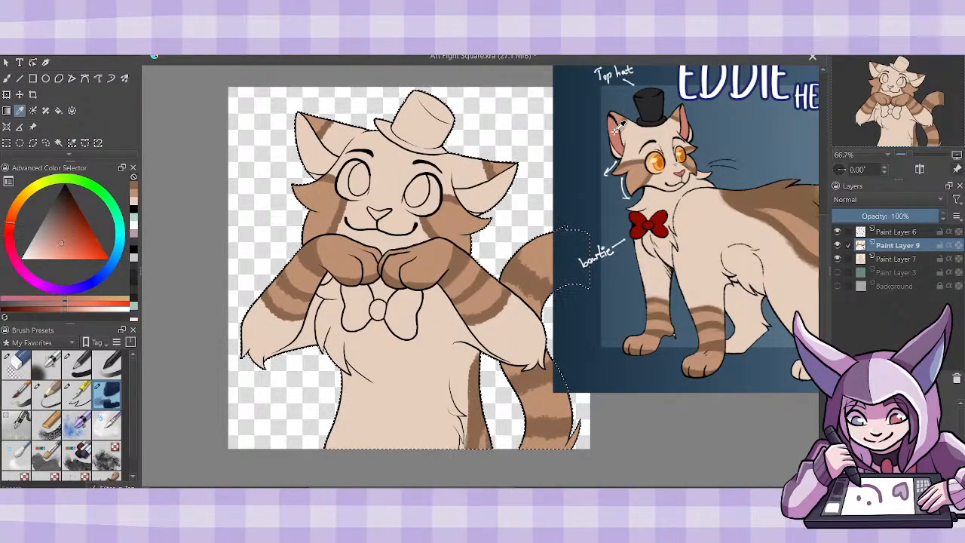
left_click(58, 111)
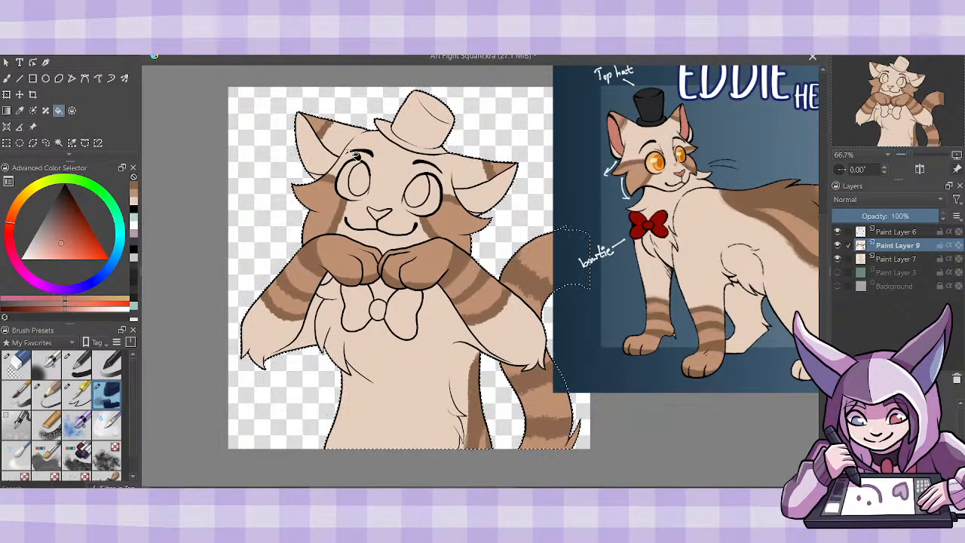
left_click(315, 156)
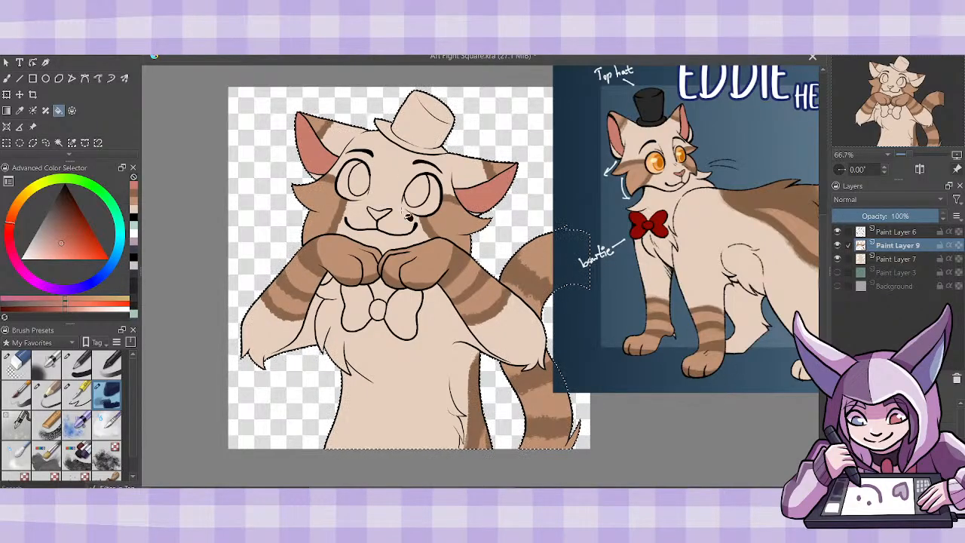
left_click(379, 211)
- Fill the top hat with the near-black sampled from the reference hat and touch up its gaps with a brush
key("p")
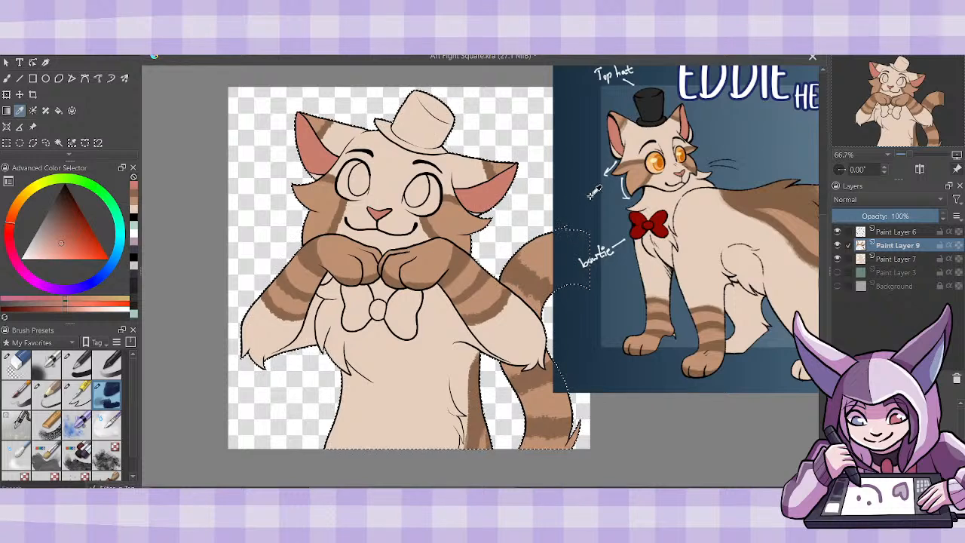
left_click(651, 109)
left_click(58, 113)
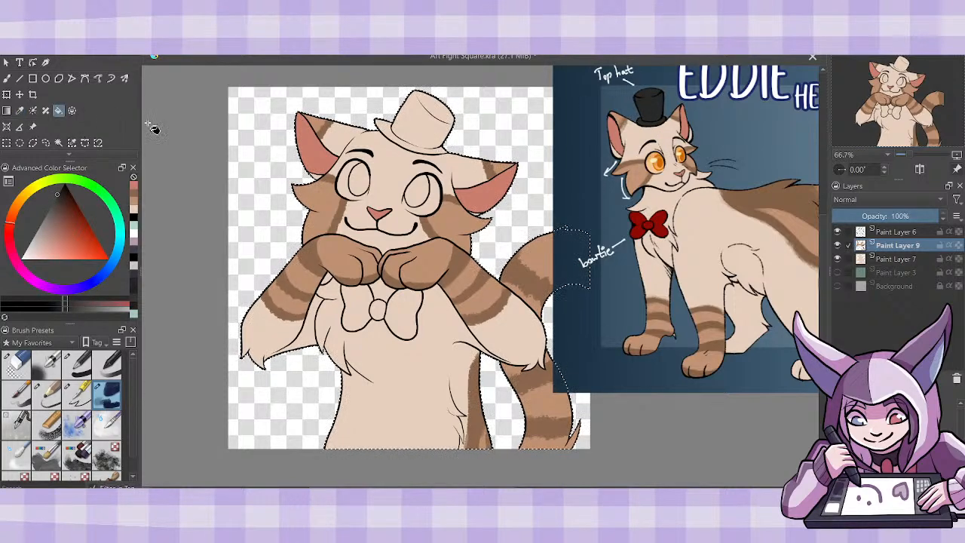
left_click(428, 133)
left_click(6, 81)
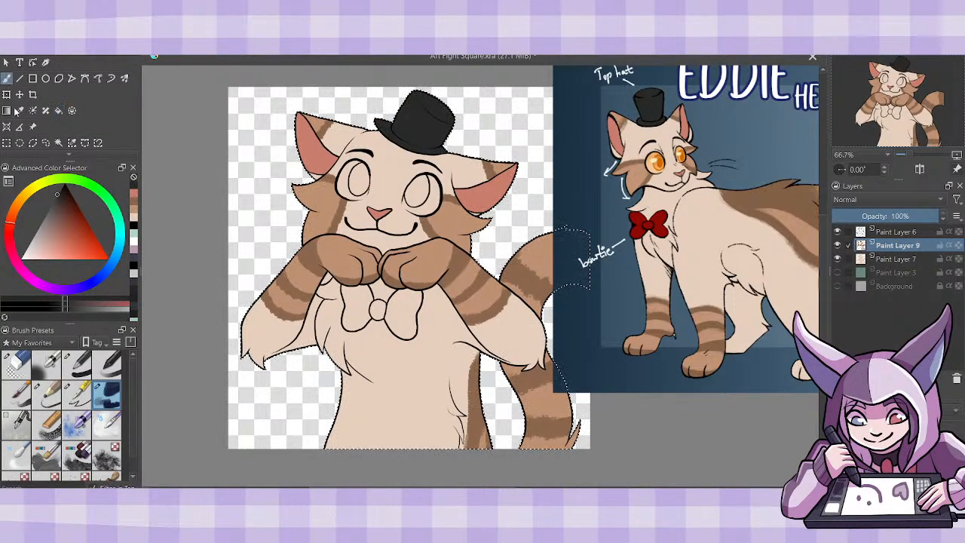
left_click(85, 395)
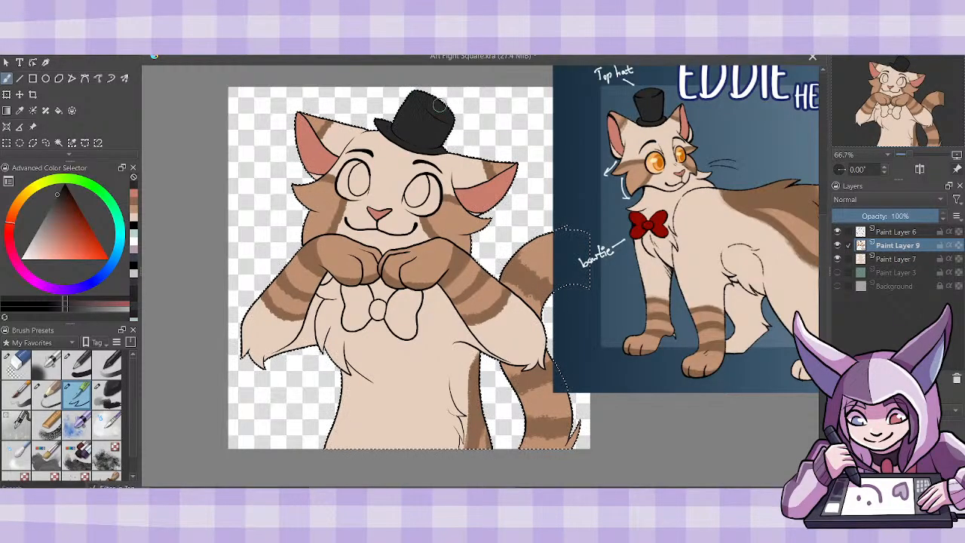
- Sample the dark red of the reference bow tie and fill both loops and the knot with it
left_click(21, 111)
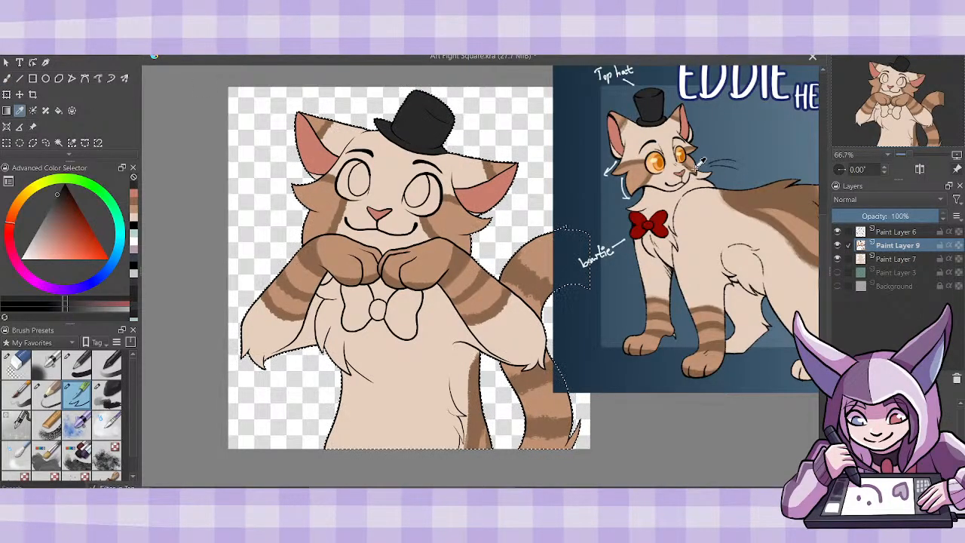
left_click(663, 222)
key("f")
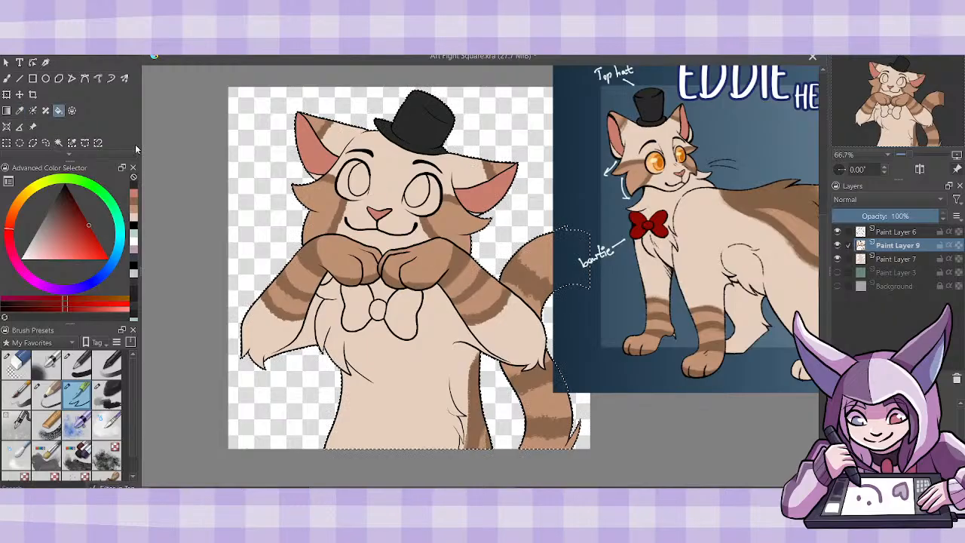
left_click(380, 310)
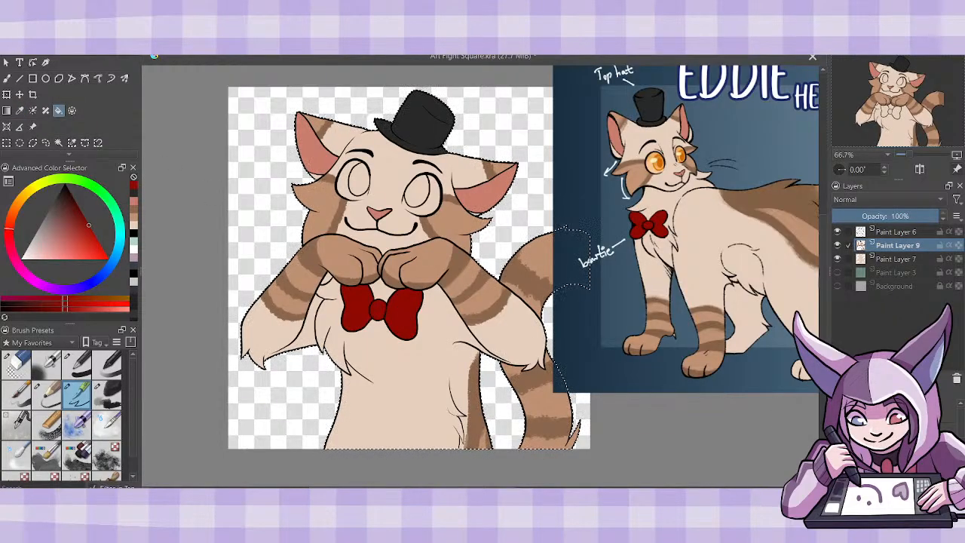
- Sample the pale orange from the reference cat's eye and paint it along the open lower rims of both eyes
key("ctrl+plus")
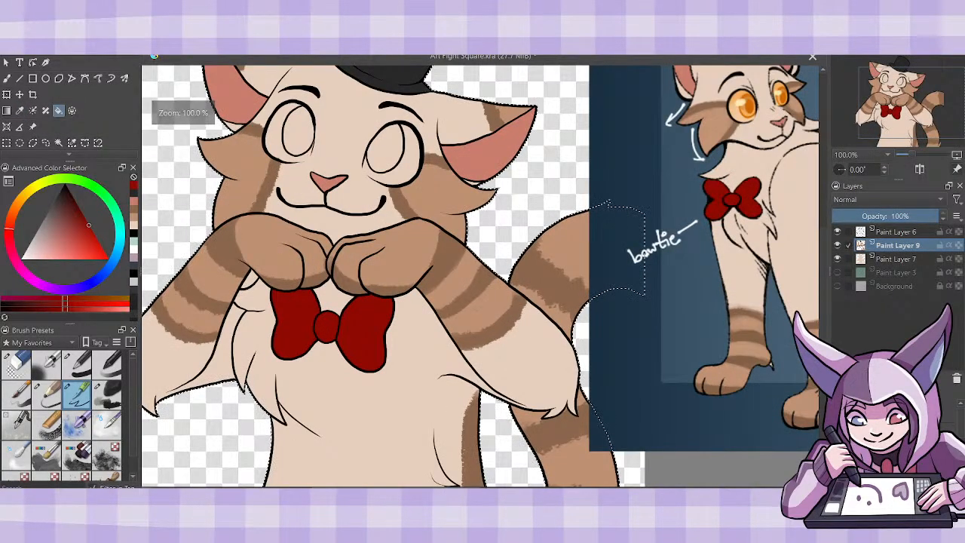
left_click_drag(482, 489, 499, 488)
left_click_drag(823, 286, 824, 277)
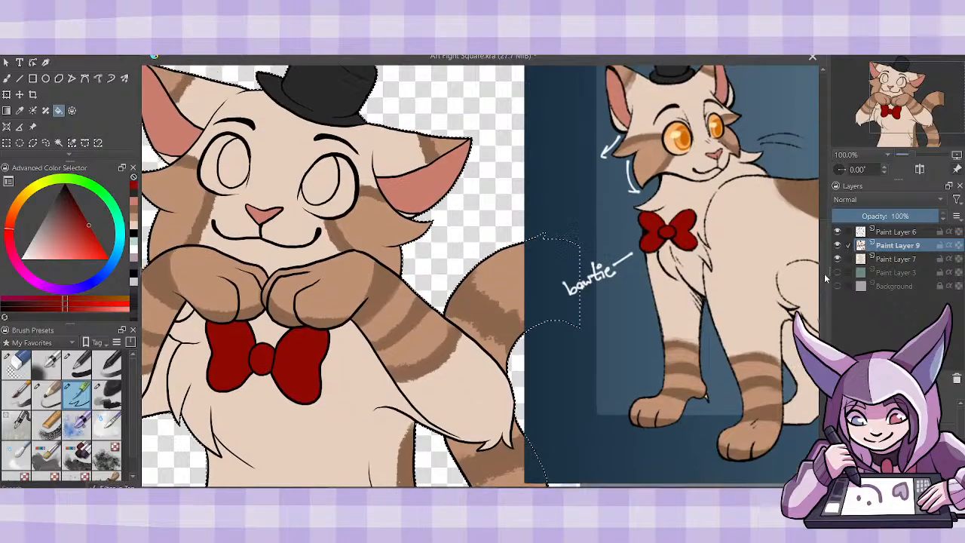
left_click(20, 110)
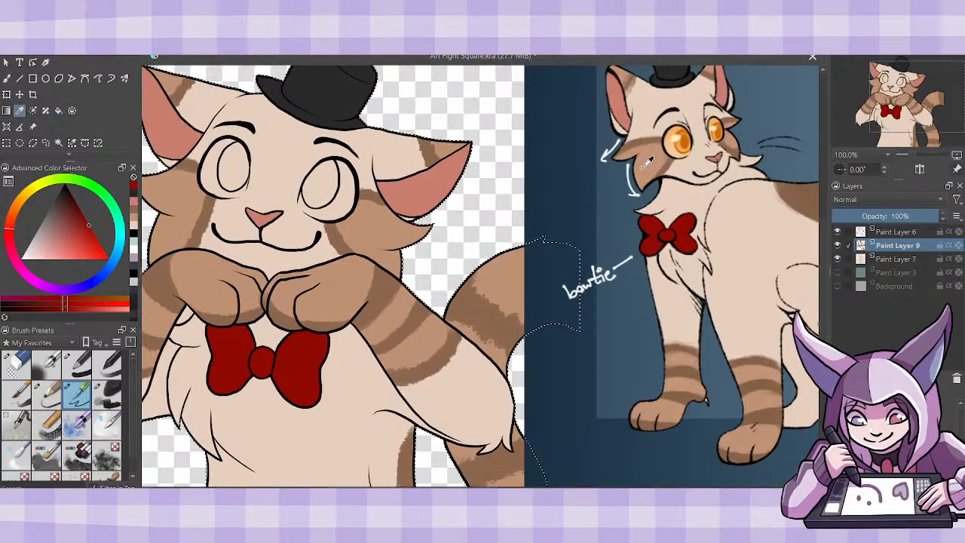
left_click(673, 139)
key("b")
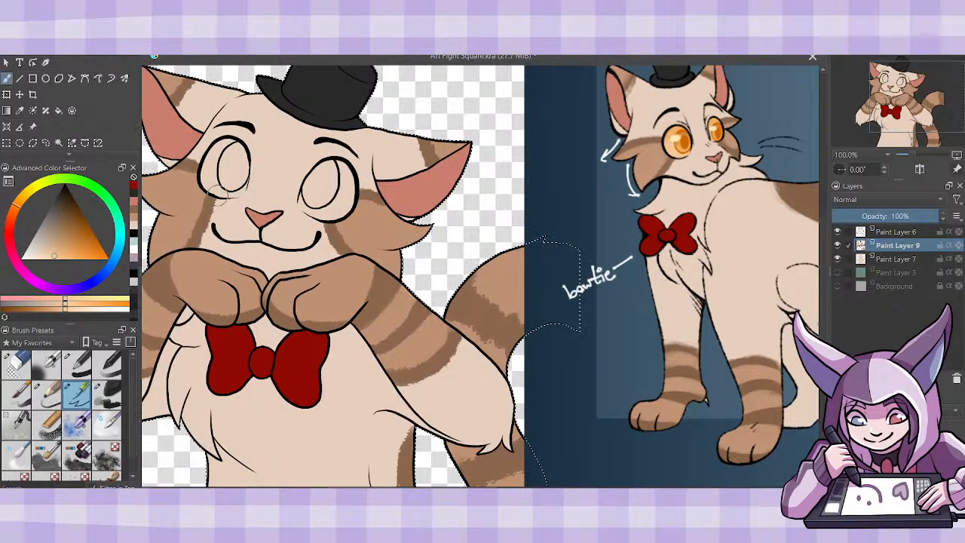
left_click_drag(224, 197, 240, 195)
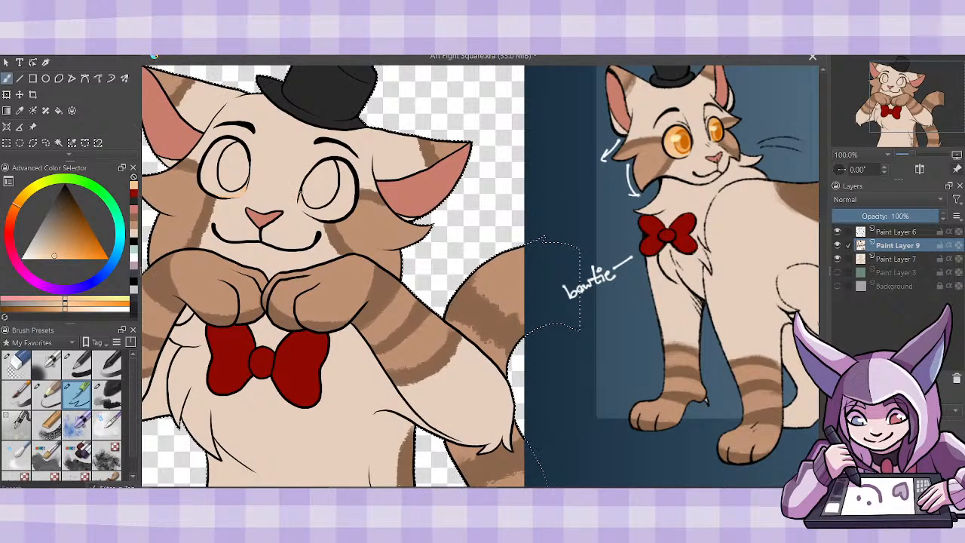
left_click_drag(299, 201, 314, 217)
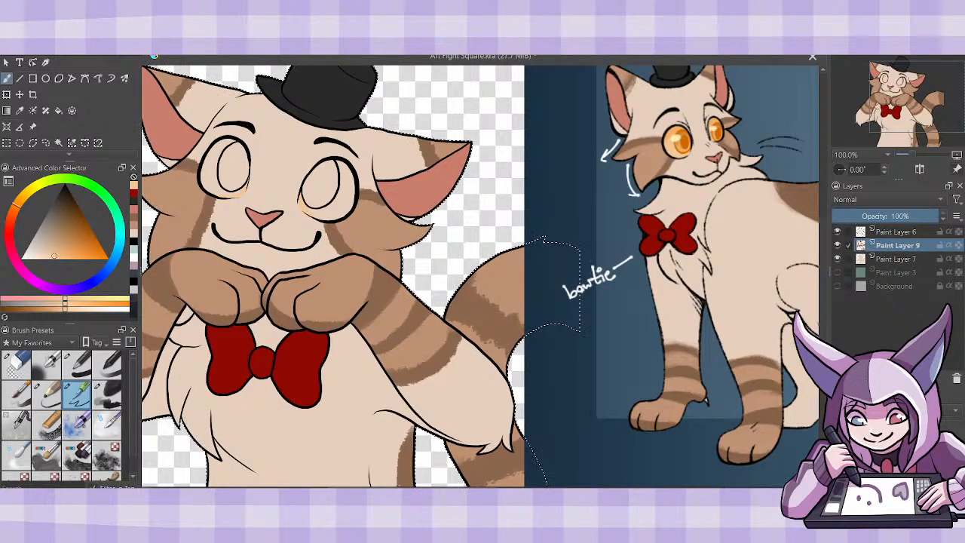
- Hide Paint Layer 7 and fill the area around the iris in both eyes with pale orange on Paint Layer 9
left_click(837, 258)
left_click(61, 110)
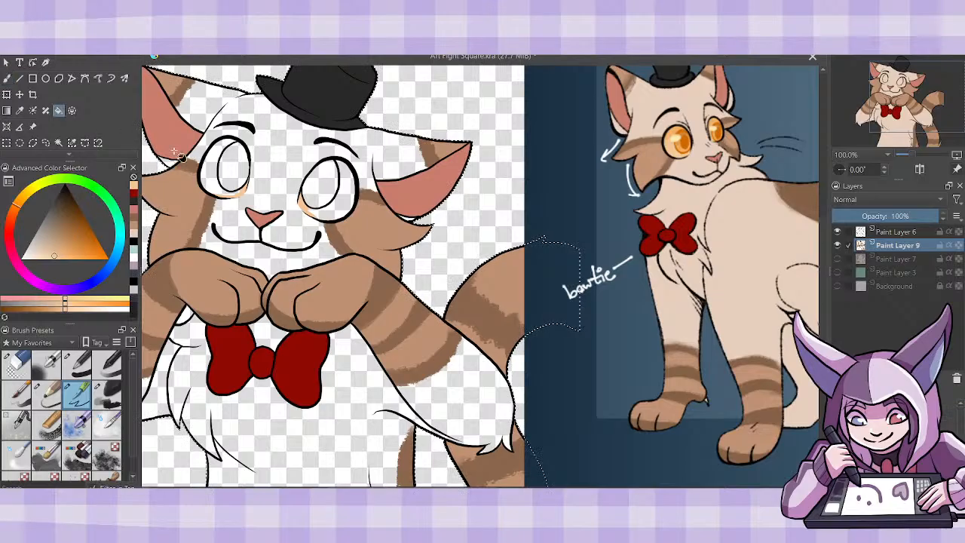
left_click(226, 175)
left_click(330, 198)
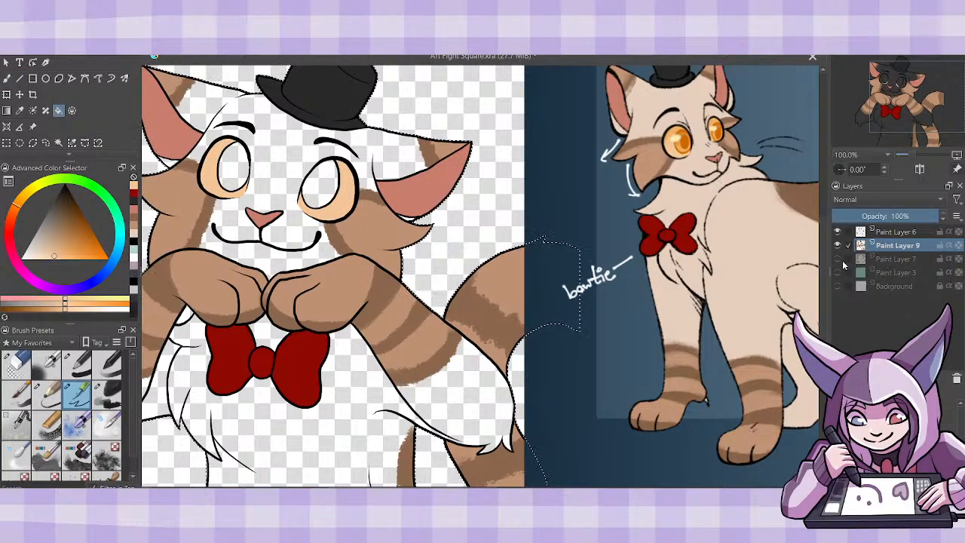
- Show Paint Layer 7 and fill both irises on Paint Layer 9 with the orange sampled from the reference cat's eye
left_click(837, 259)
left_click(20, 110)
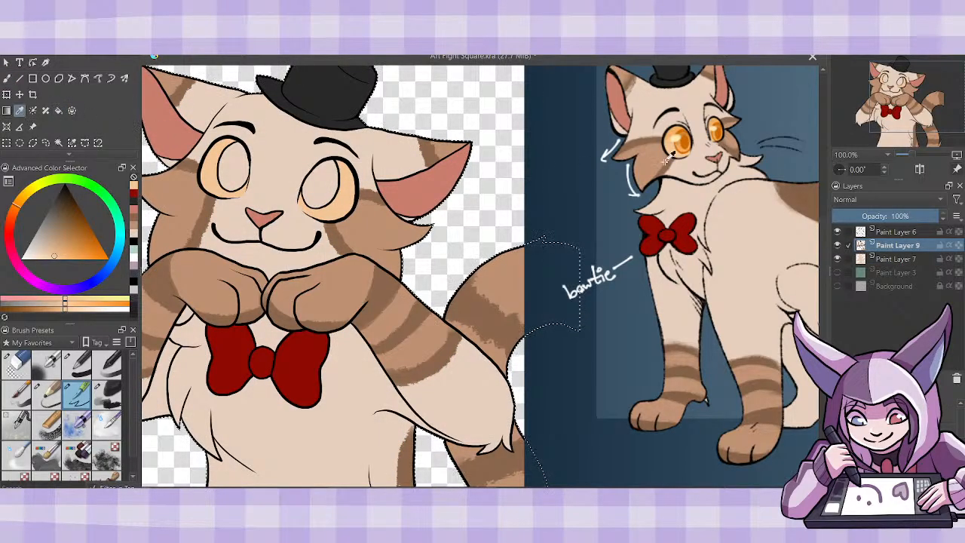
left_click_drag(687, 141, 685, 138)
left_click(59, 110)
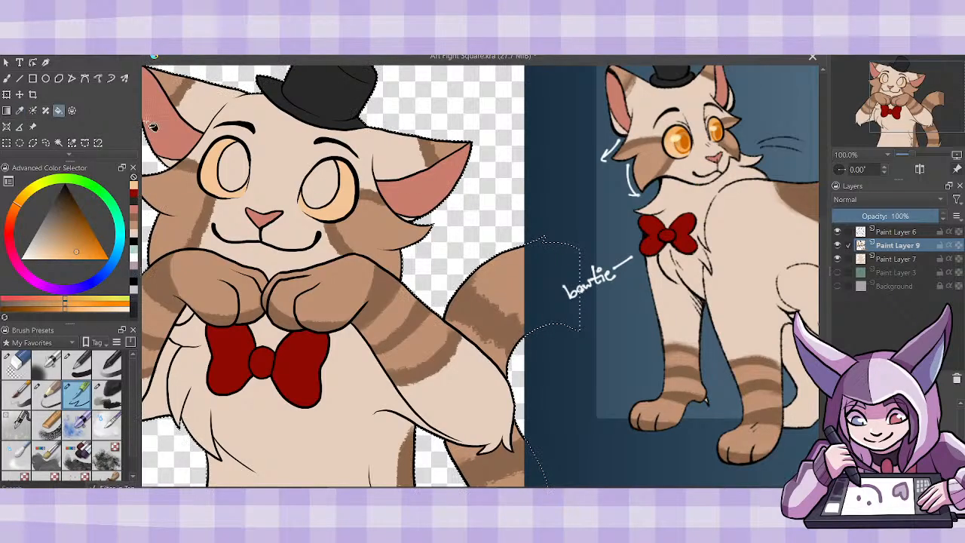
left_click(249, 175)
left_click(320, 181)
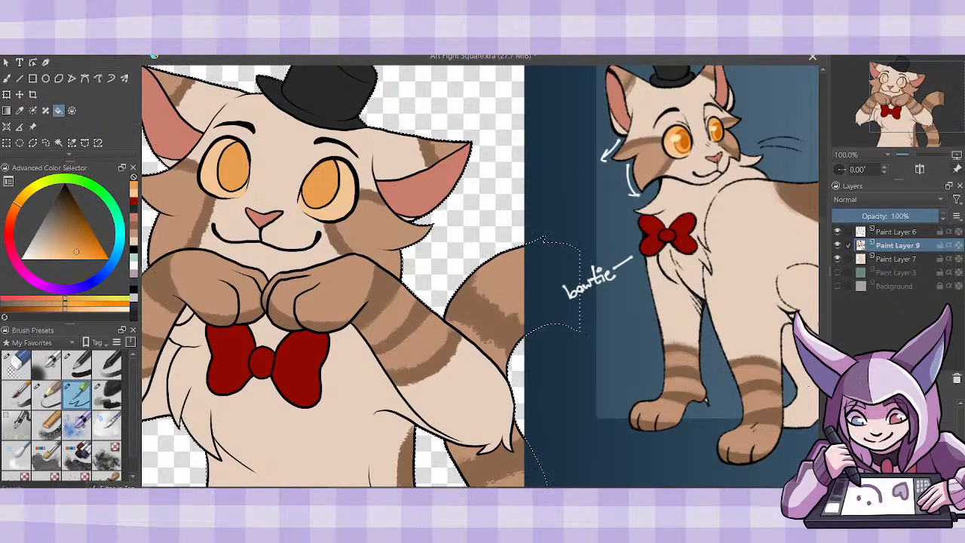
key("ctrl+minus")
key("ctrl+minus")
key("ctrl+minus")
key("ctrl+minus")
key("ctrl+plus")
key("ctrl+plus")
key("ctrl+plus")
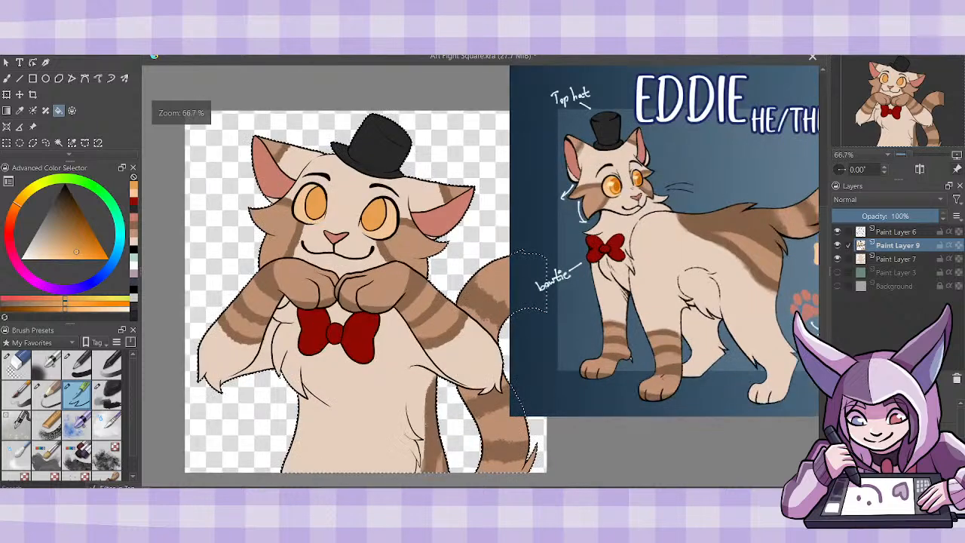
key("ctrl+plus")
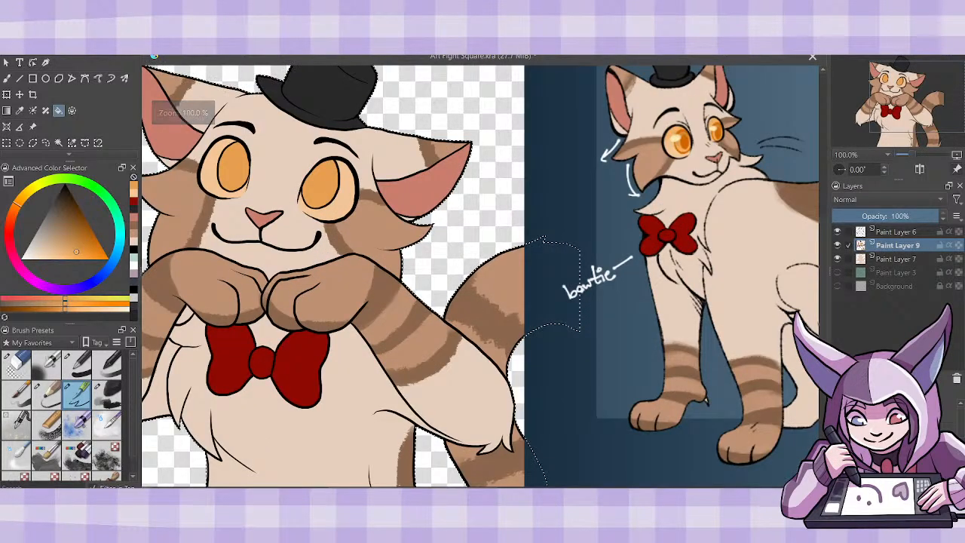
left_click(6, 81)
left_click_drag(74, 217, 74, 166)
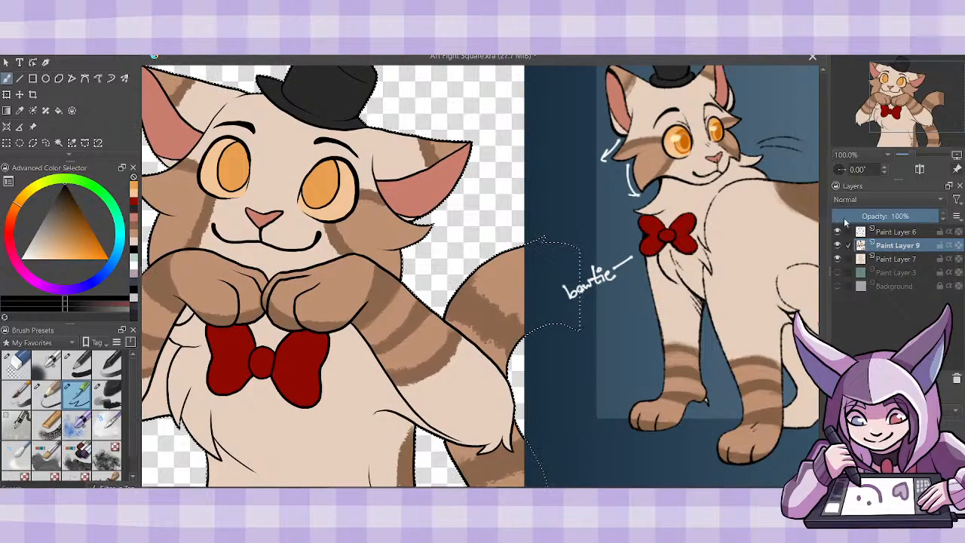
left_click(896, 232)
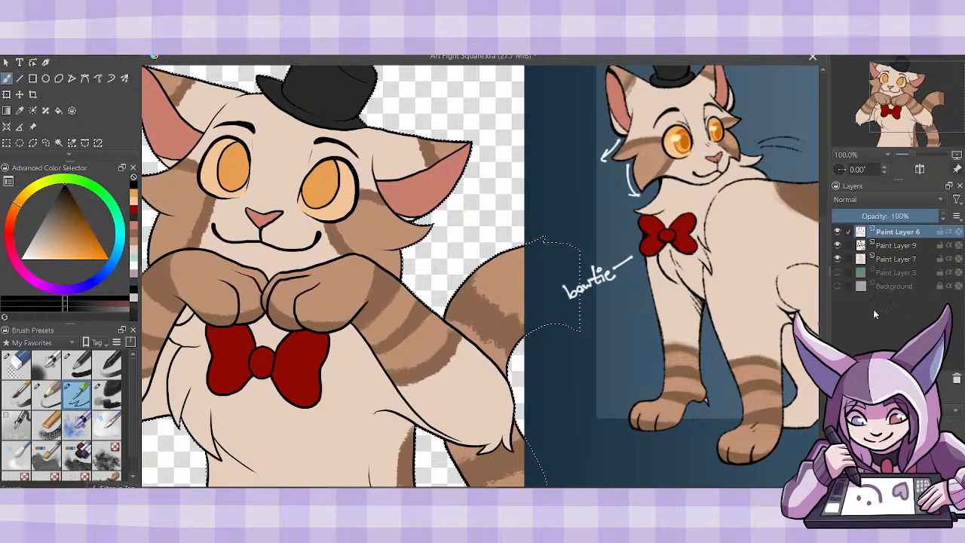
- Merge Paint Layer 9 down into Paint Layer 7 and add a Multiply layer above it for muted mauve shading
left_click(899, 245)
key("ctrl+e")
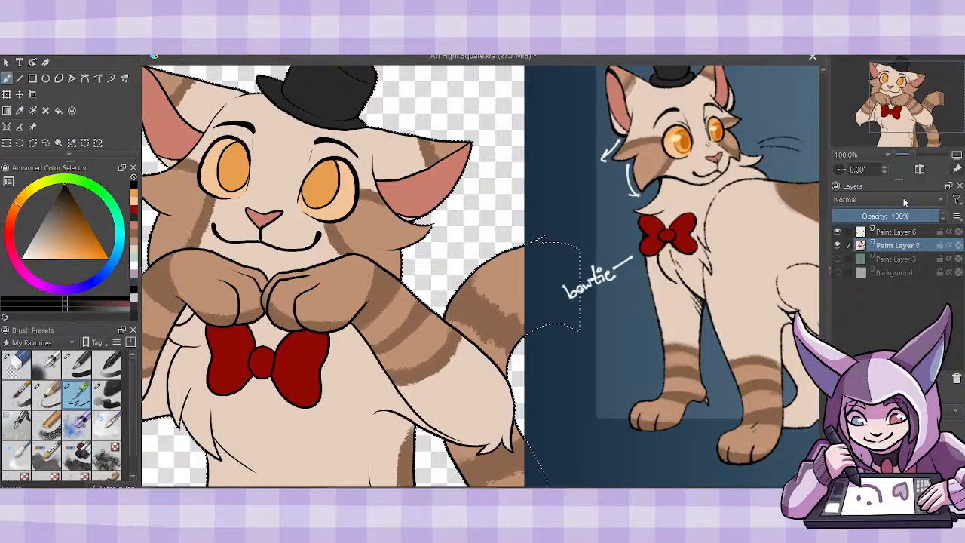
left_click(133, 269)
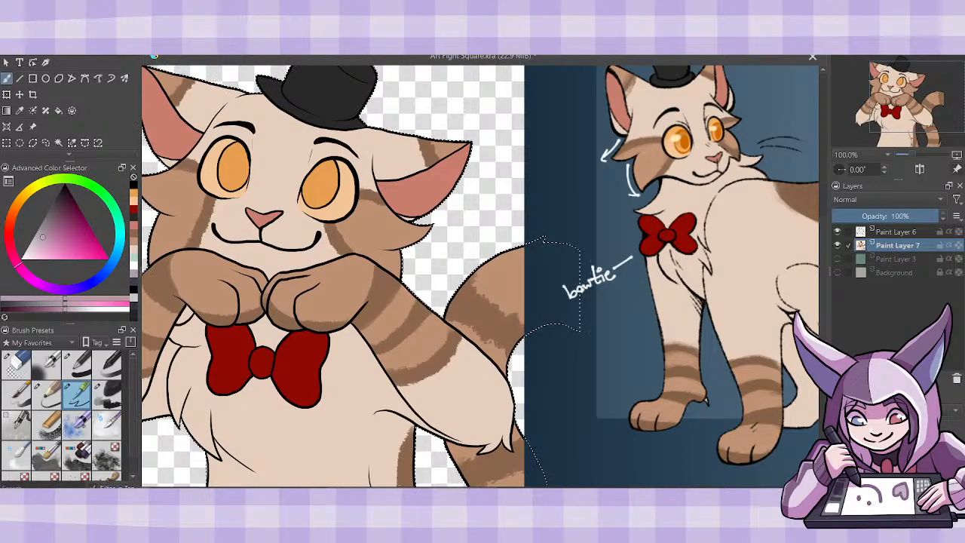
key("Insert")
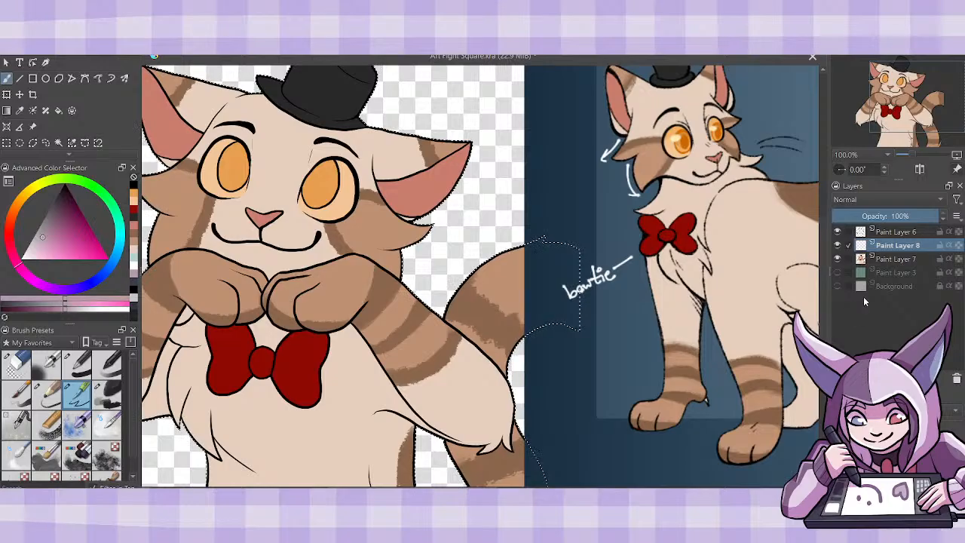
left_click(872, 198)
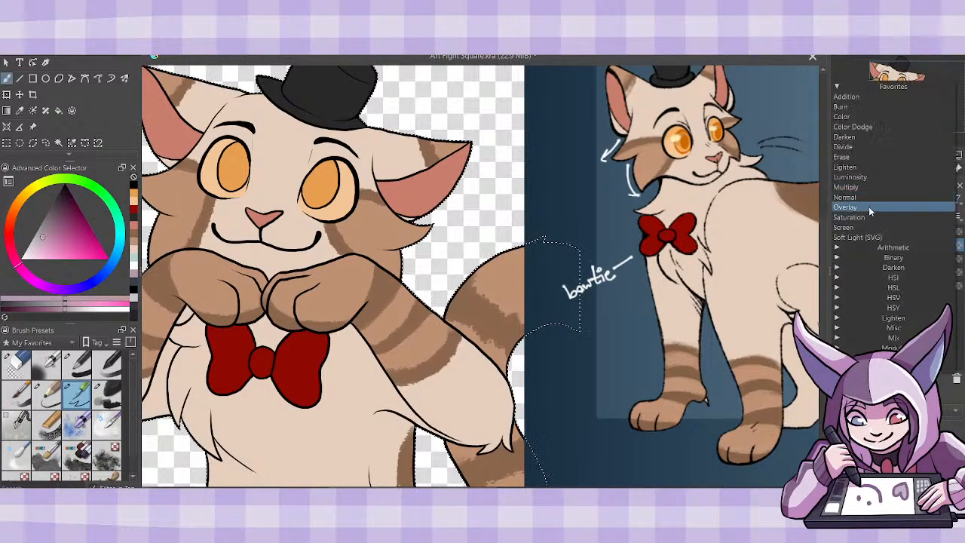
left_click(867, 198)
- Shade the upper part of both eyes and the underside of the face along the chin above the paws
left_click_drag(467, 286, 561, 286)
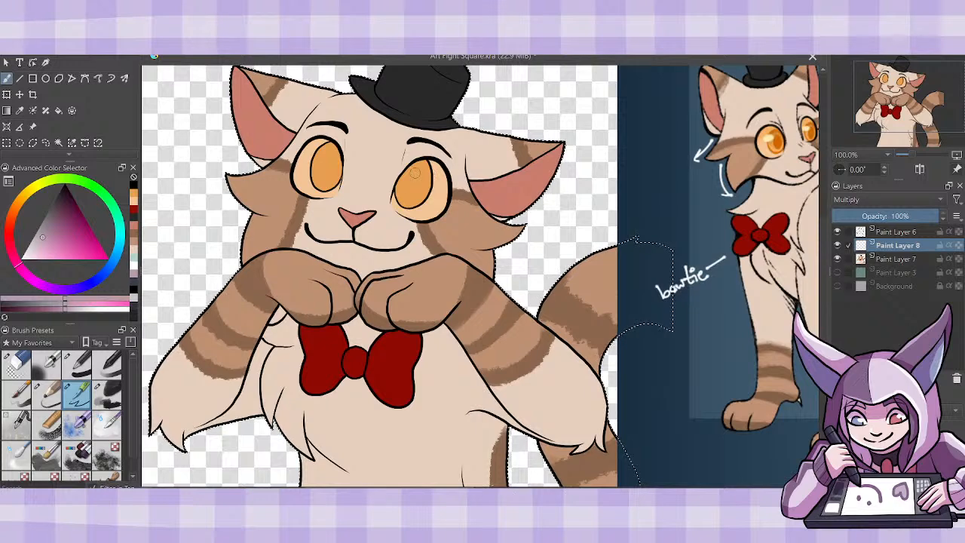
mouse_move(441, 195)
left_mouse_down()
mouse_move(436, 167)
mouse_move(398, 168)
mouse_move(432, 162)
left_mouse_up()
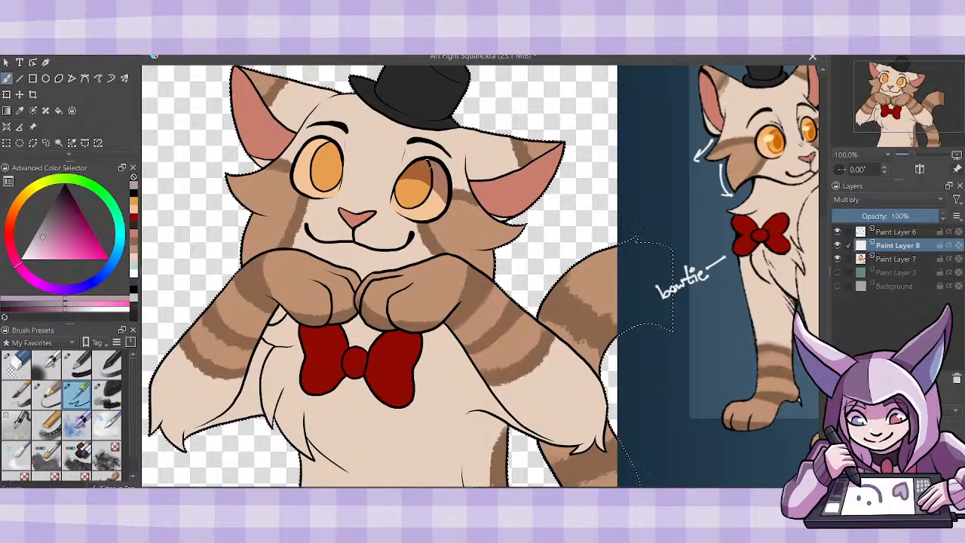
mouse_move(295, 168)
left_mouse_down()
mouse_move(333, 167)
mouse_move(339, 155)
mouse_move(309, 155)
left_mouse_up()
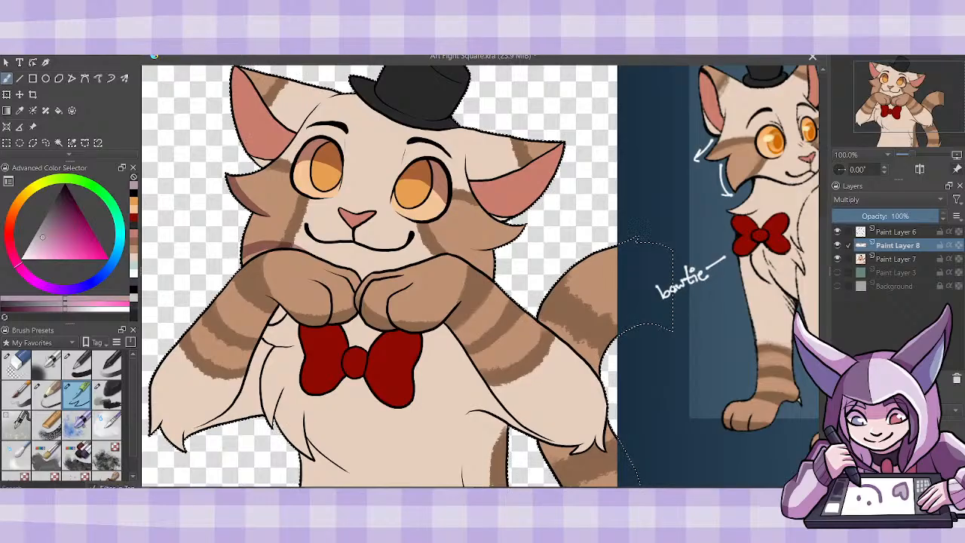
mouse_move(266, 253)
left_mouse_down()
mouse_move(321, 251)
mouse_move(275, 247)
mouse_move(365, 267)
mouse_move(363, 277)
mouse_move(405, 265)
mouse_move(357, 260)
mouse_move(392, 267)
left_mouse_up()
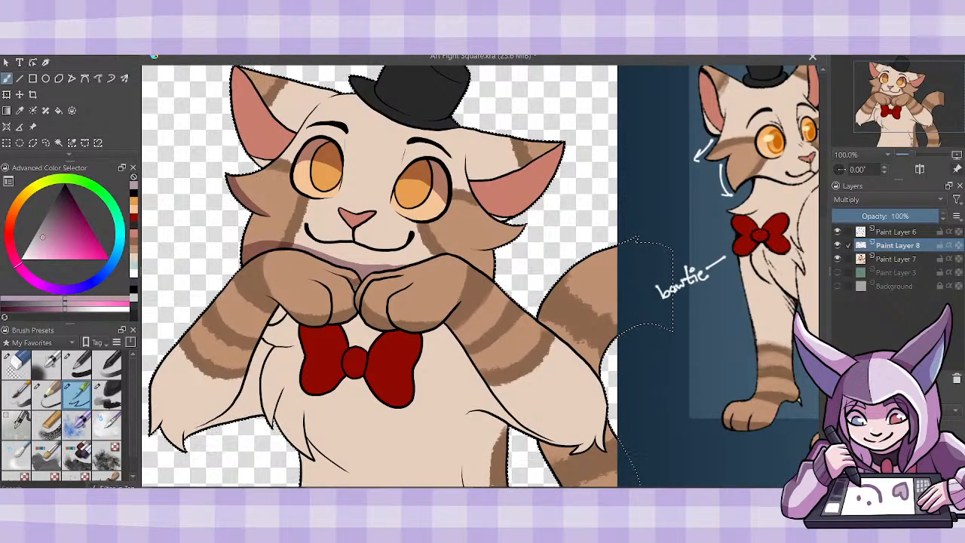
- Shade the lower edge and finger side of the left paw and the small fur gap beneath it
mouse_move(315, 281)
left_mouse_down()
mouse_move(347, 298)
mouse_move(355, 288)
mouse_move(353, 310)
mouse_move(333, 321)
mouse_move(336, 300)
mouse_move(346, 306)
mouse_move(351, 297)
left_mouse_up()
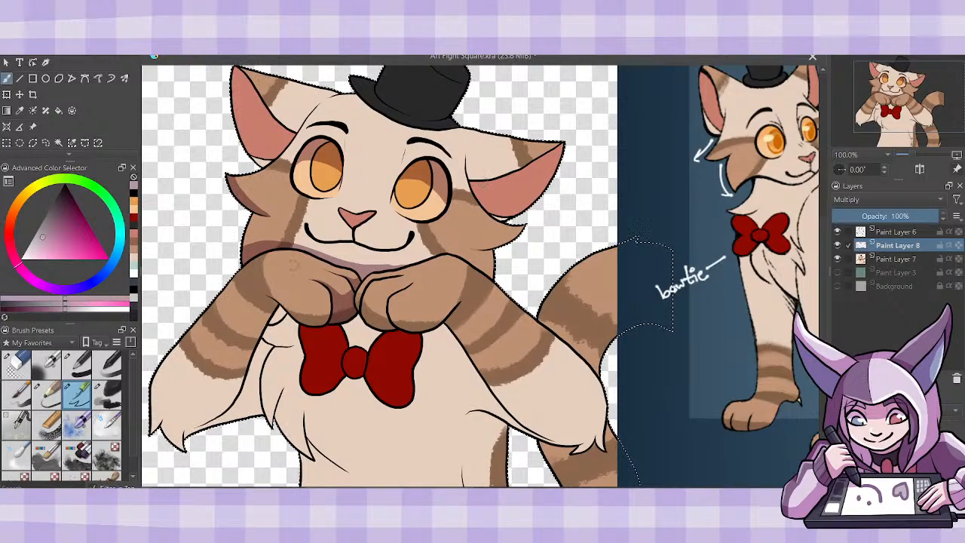
mouse_move(273, 297)
left_mouse_down()
mouse_move(314, 313)
mouse_move(304, 319)
mouse_move(325, 318)
left_mouse_up()
key("f")
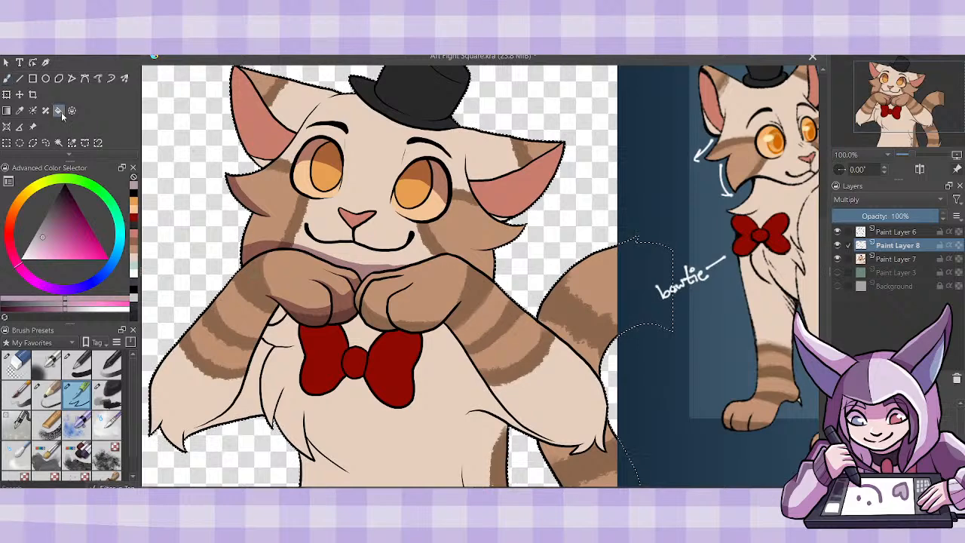
key("b")
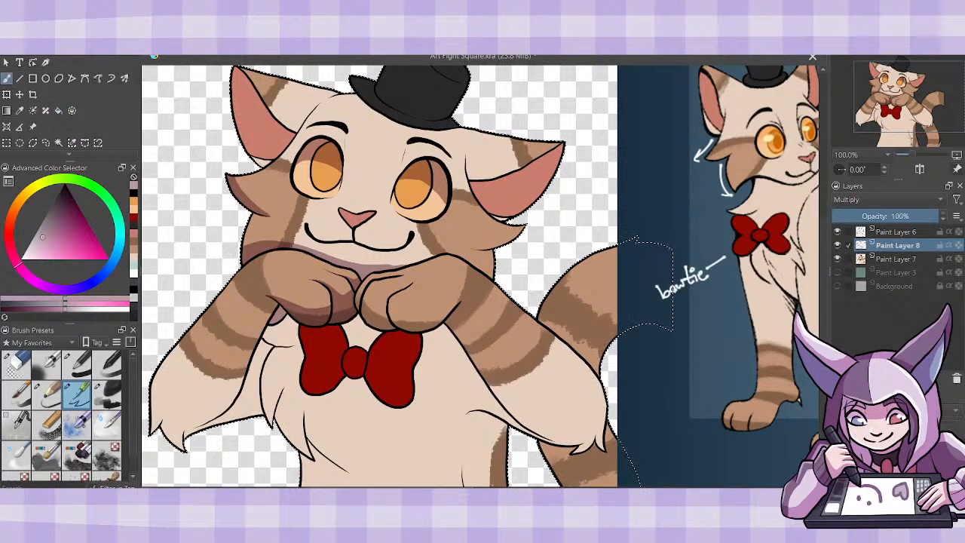
- Shade the underside of the left arm from the paw down to the elbow tuft, covering the inner stripes
left_click_drag(266, 300, 177, 436)
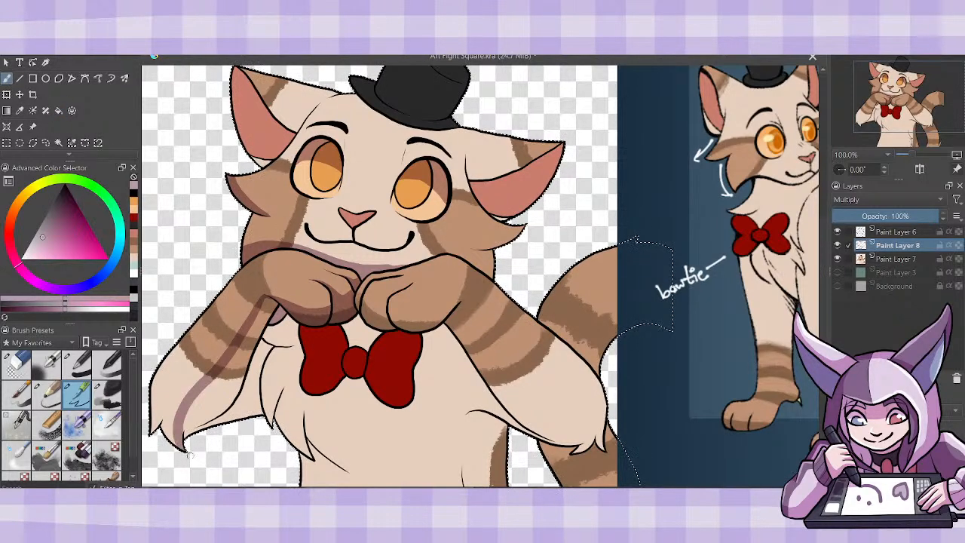
mouse_move(266, 302)
left_mouse_down()
mouse_move(243, 365)
mouse_move(241, 348)
left_mouse_up()
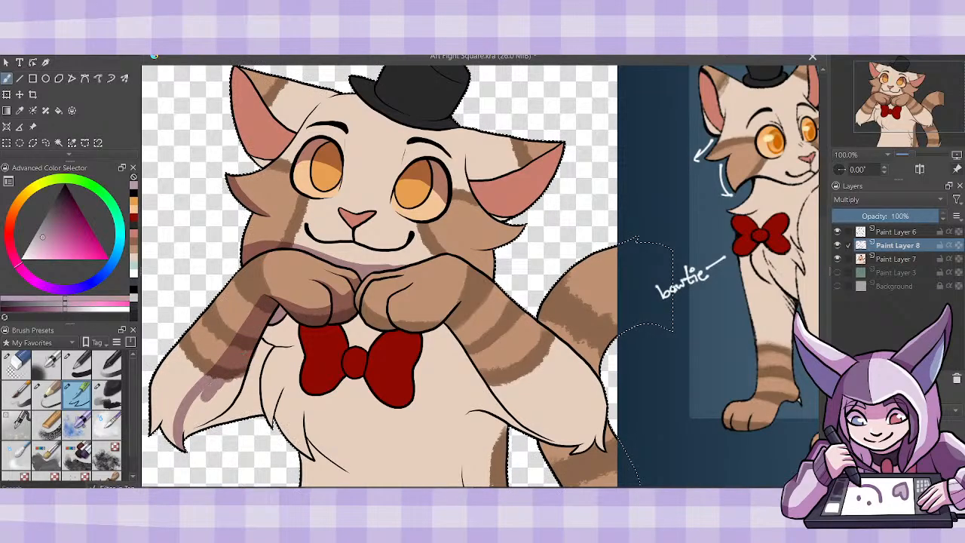
mouse_move(208, 390)
left_mouse_down()
mouse_move(190, 422)
mouse_move(224, 381)
mouse_move(205, 424)
mouse_move(226, 407)
left_mouse_up()
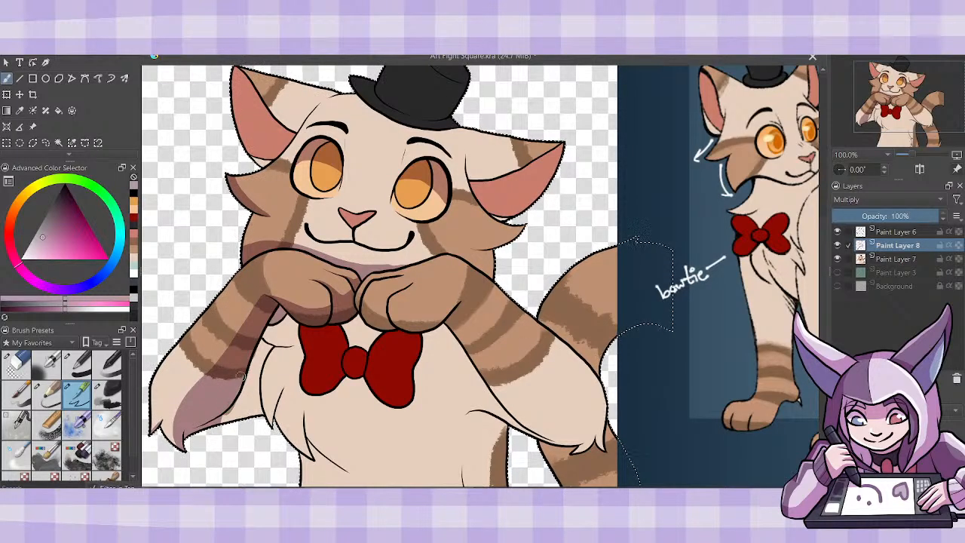
mouse_move(273, 345)
left_mouse_down()
mouse_move(263, 422)
mouse_move(250, 412)
mouse_move(260, 342)
mouse_move(247, 369)
left_mouse_up()
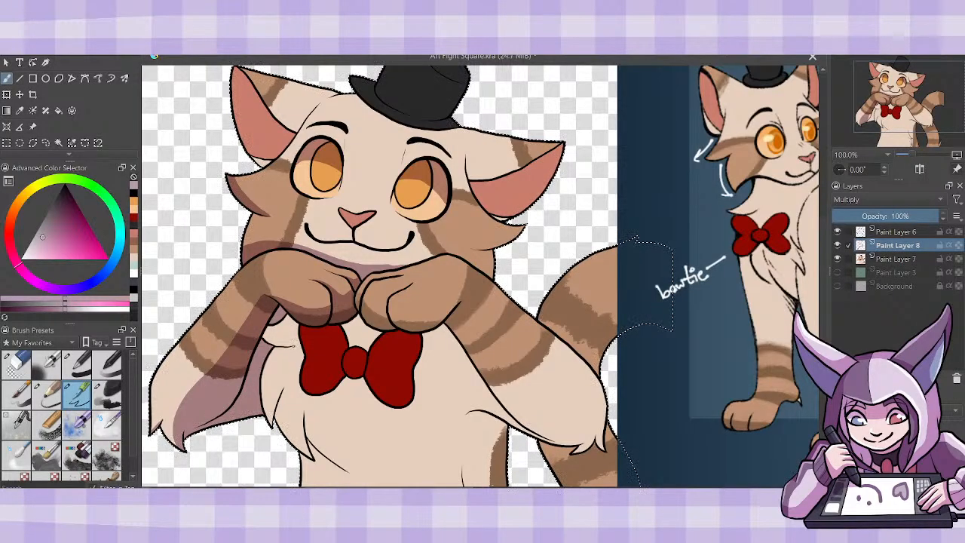
- Shade the chest fluff beside the left arm and the top of the left bow tie loop under the paw
mouse_move(266, 337)
left_mouse_down()
mouse_move(318, 345)
mouse_move(301, 346)
mouse_move(332, 337)
mouse_move(347, 348)
mouse_move(340, 333)
mouse_move(316, 325)
mouse_move(264, 334)
mouse_move(271, 322)
mouse_move(297, 327)
left_mouse_up()
mouse_move(285, 377)
left_mouse_down()
mouse_move(271, 425)
mouse_move(271, 377)
left_mouse_up()
mouse_move(302, 345)
left_mouse_down()
mouse_move(278, 405)
mouse_move(304, 350)
mouse_move(292, 364)
mouse_move(287, 350)
mouse_move(271, 376)
mouse_move(281, 353)
left_mouse_up()
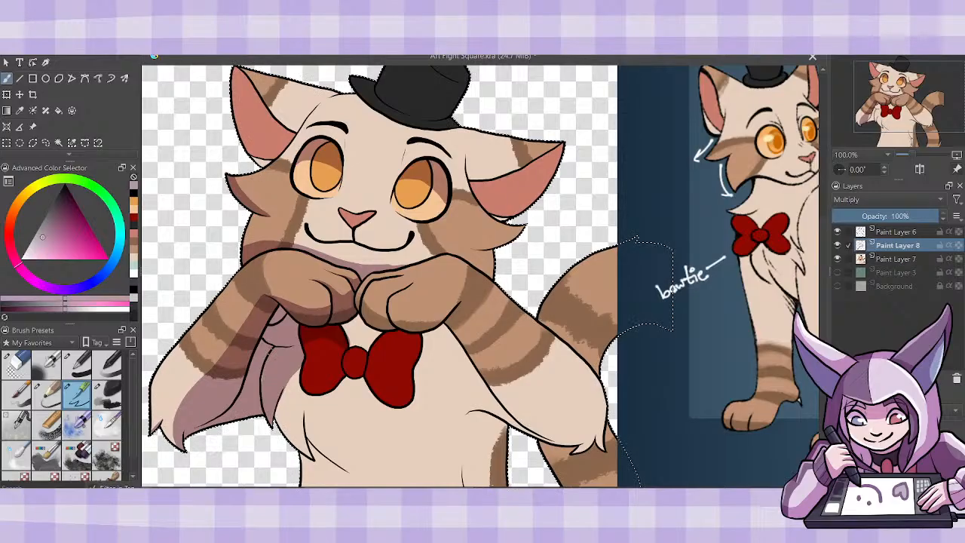
left_click_drag(279, 426, 297, 389)
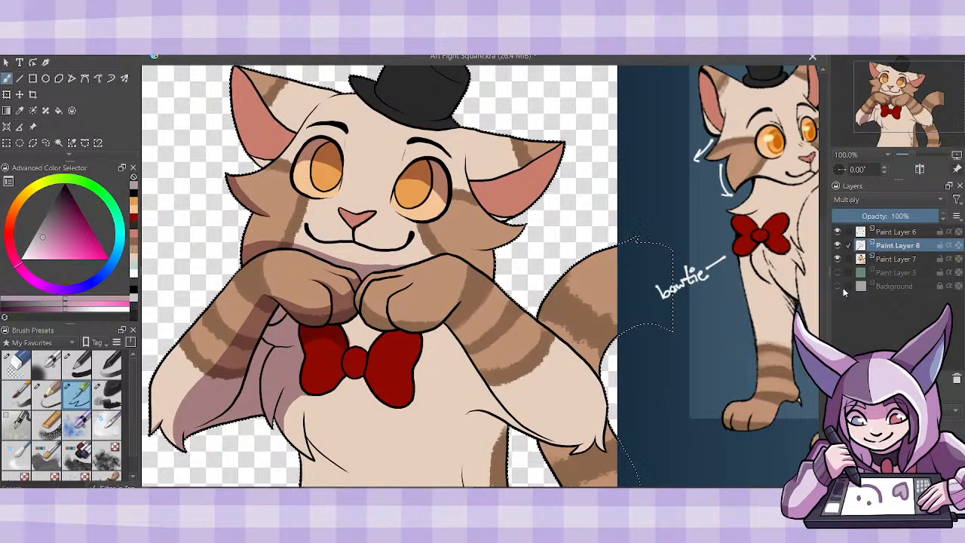
- Shade the bow tie's knot and both loops, with a cast shadow on the chest fur beneath it
scroll(821, 315, "down", 2)
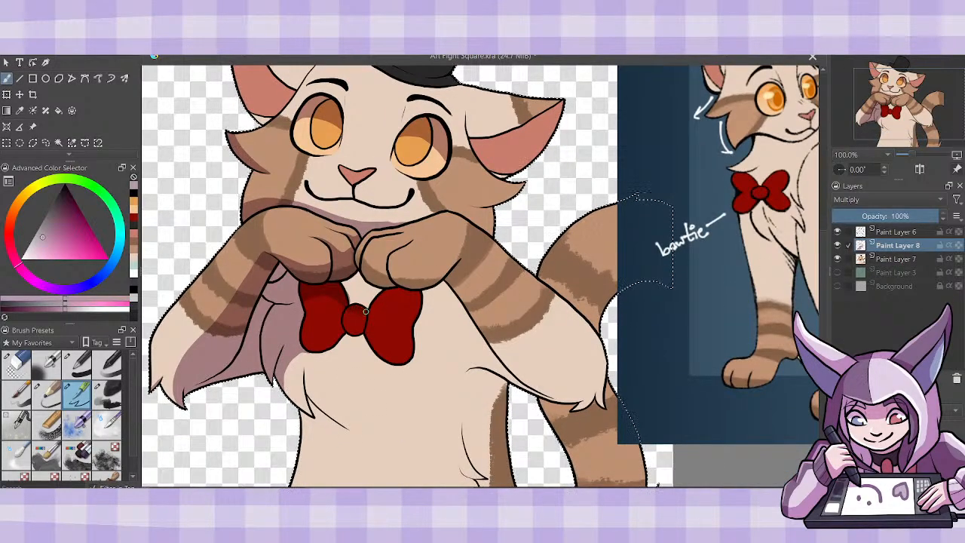
mouse_move(365, 310)
left_mouse_down()
mouse_move(346, 291)
mouse_move(359, 276)
mouse_move(371, 288)
mouse_move(368, 306)
left_mouse_up()
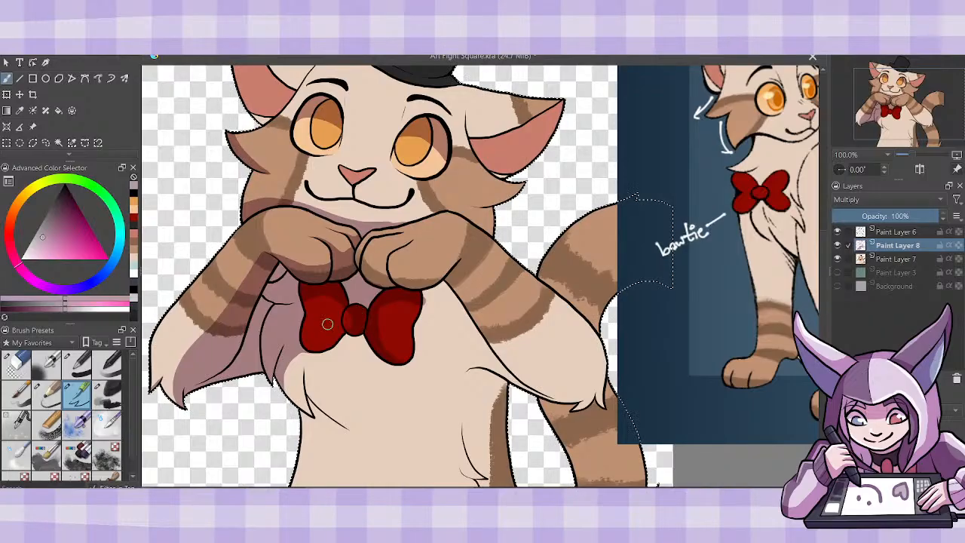
mouse_move(308, 302)
left_mouse_down()
mouse_move(324, 330)
mouse_move(315, 345)
left_mouse_up()
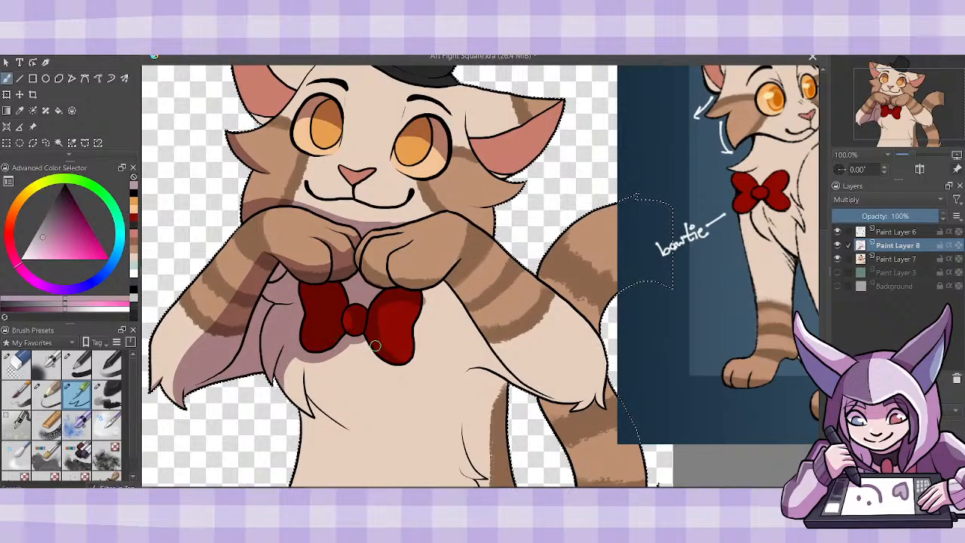
- Shade the lower chest tuft and left side of the torso to the canvas edge, plus the right flank's fur line
mouse_move(304, 373)
left_mouse_down()
mouse_move(351, 433)
mouse_move(337, 423)
left_mouse_up()
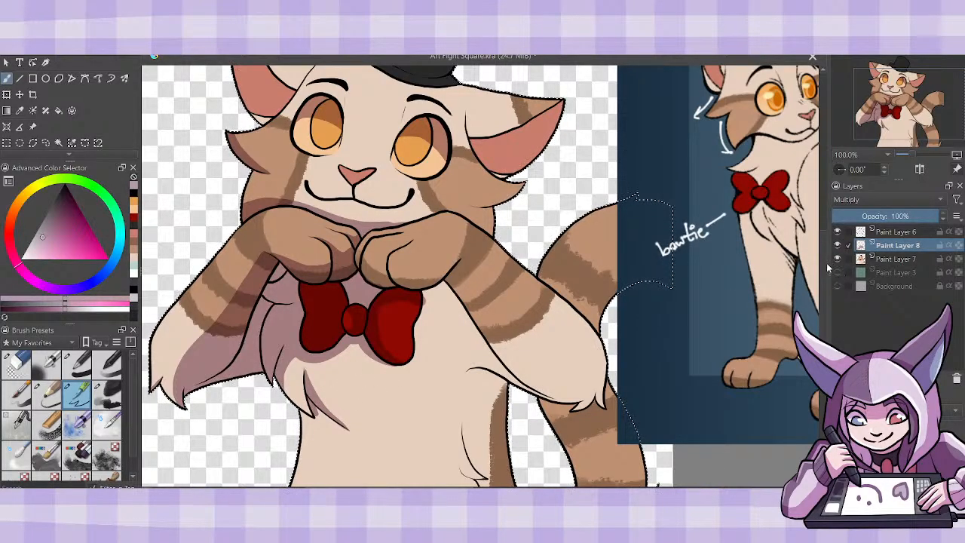
left_click_drag(824, 264, 823, 286)
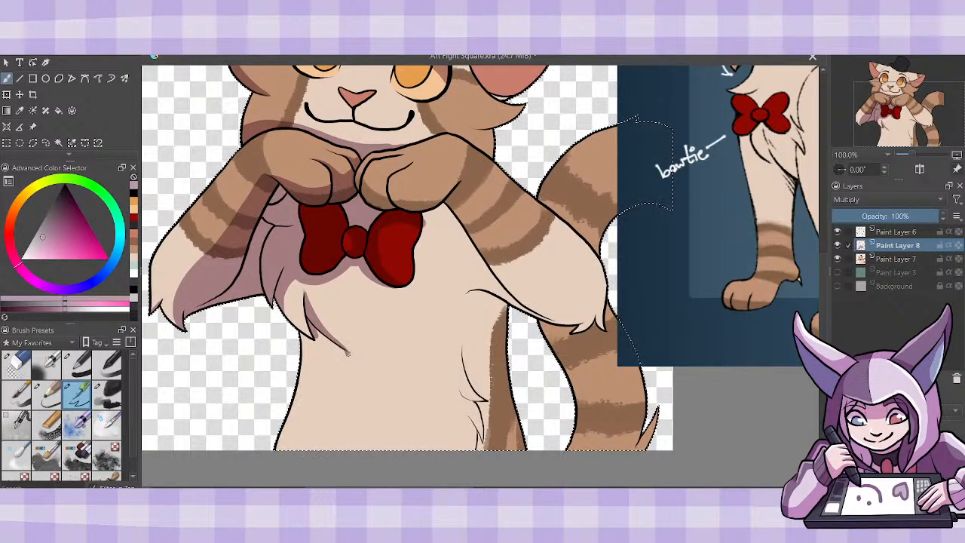
left_click_drag(348, 353, 317, 449)
mouse_move(322, 349)
left_mouse_down()
mouse_move(334, 360)
mouse_move(345, 353)
mouse_move(307, 448)
left_mouse_up()
left_click_drag(301, 407, 280, 449)
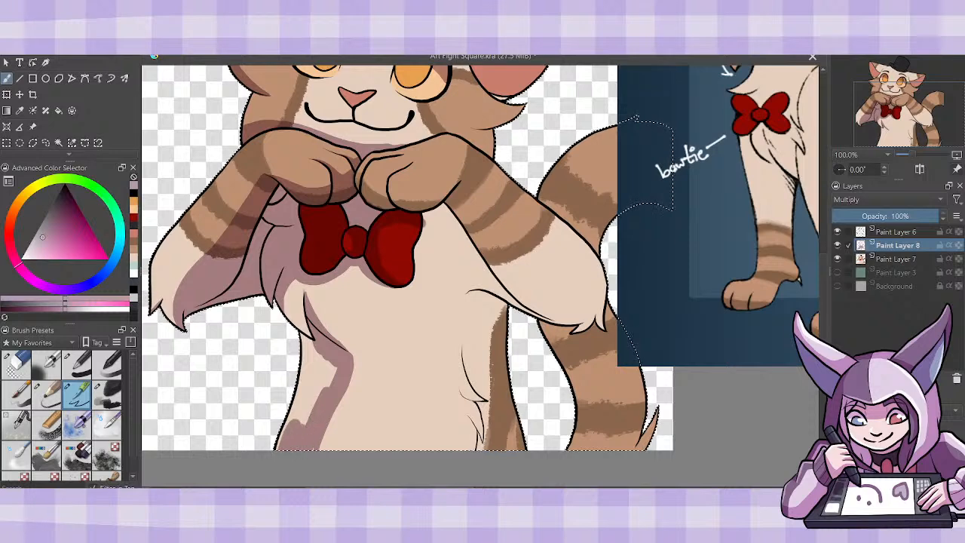
mouse_move(293, 406)
left_mouse_down()
mouse_move(299, 333)
mouse_move(306, 394)
mouse_move(324, 354)
left_mouse_up()
left_click_drag(333, 388, 337, 363)
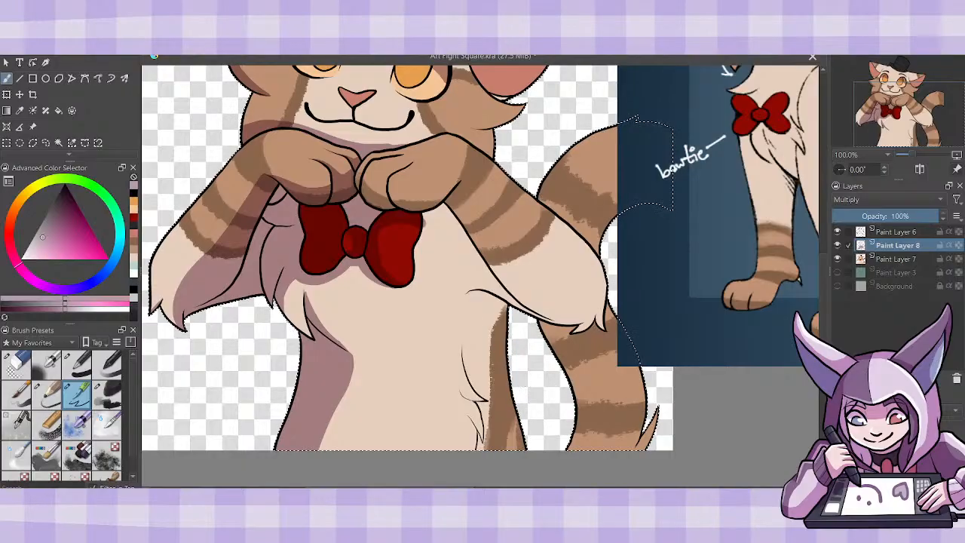
mouse_move(468, 292)
left_mouse_down()
mouse_move(462, 374)
mouse_move(498, 401)
mouse_move(482, 450)
left_mouse_up()
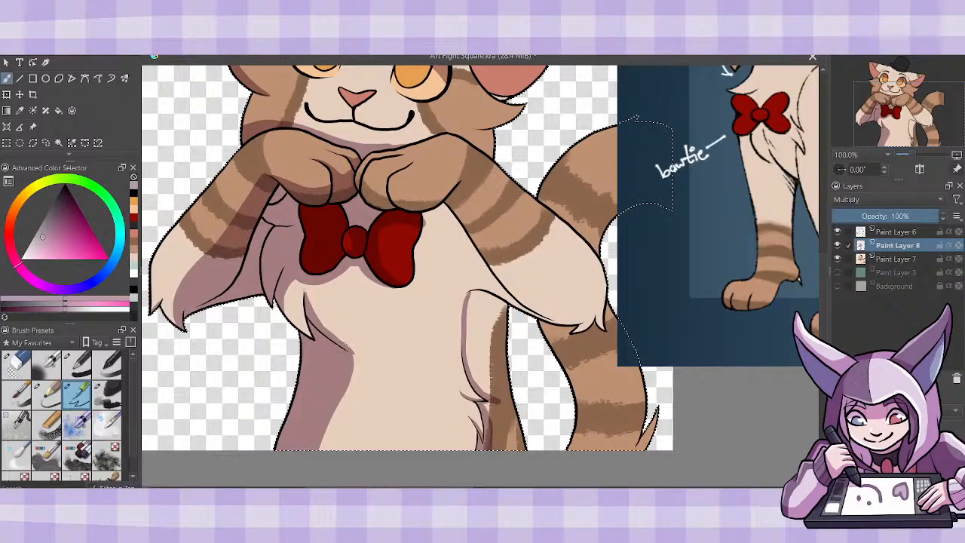
- Rework the inner edge of the shadow running down the left side of the belly from the chest tuft
left_click_drag(355, 348, 353, 451)
left_click_drag(345, 376, 335, 451)
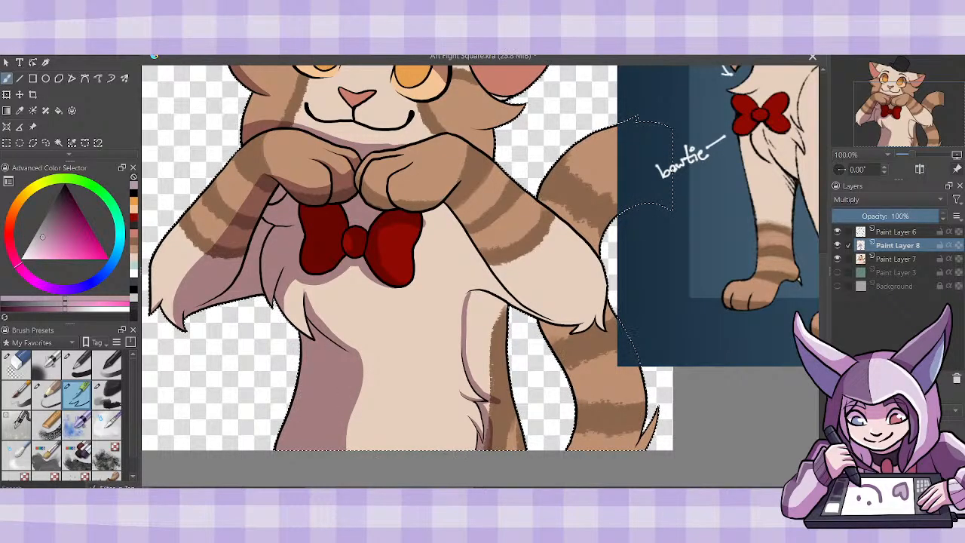
scroll(481, 276, "right", 2)
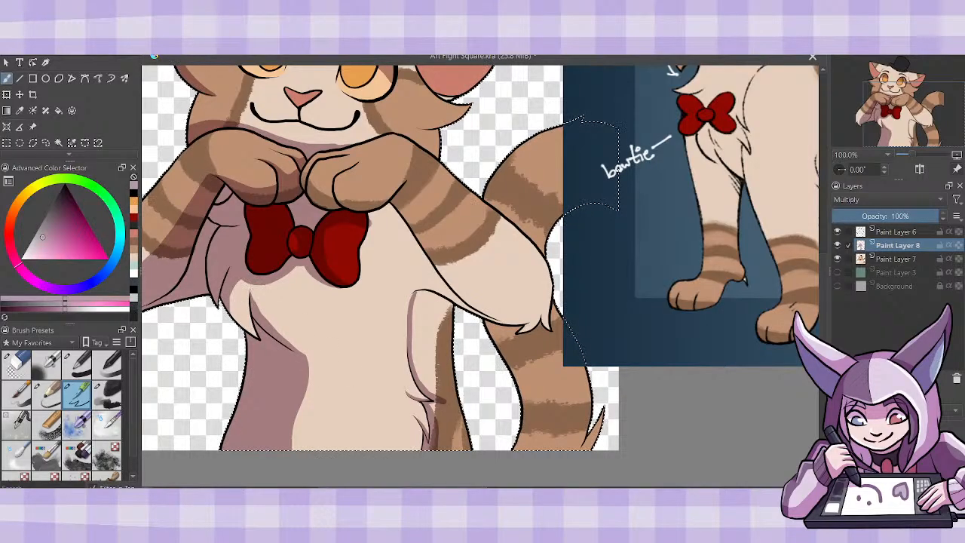
left_click_drag(312, 369, 290, 452)
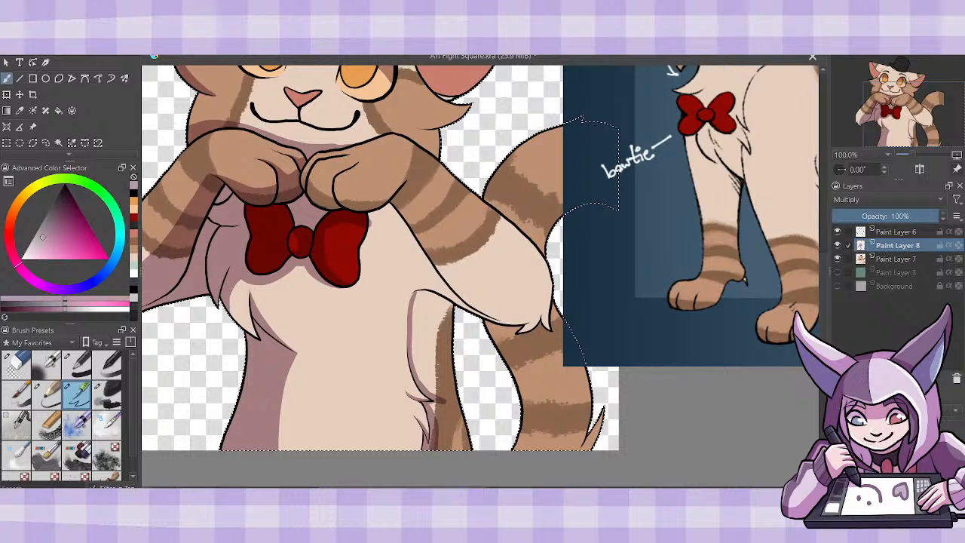
- Shade the striped right flank down to the canvas edge and the side of the chest beneath the right arm
mouse_move(443, 367)
left_mouse_down()
mouse_move(452, 398)
mouse_move(436, 406)
mouse_move(439, 392)
mouse_move(445, 424)
mouse_move(467, 437)
mouse_move(471, 395)
mouse_move(433, 362)
mouse_move(421, 366)
mouse_move(456, 321)
mouse_move(446, 374)
left_mouse_up()
mouse_move(368, 241)
left_mouse_down()
mouse_move(394, 248)
mouse_move(419, 295)
mouse_move(416, 332)
mouse_move(368, 243)
mouse_move(389, 218)
mouse_move(376, 212)
mouse_move(388, 207)
mouse_move(396, 218)
left_mouse_up()
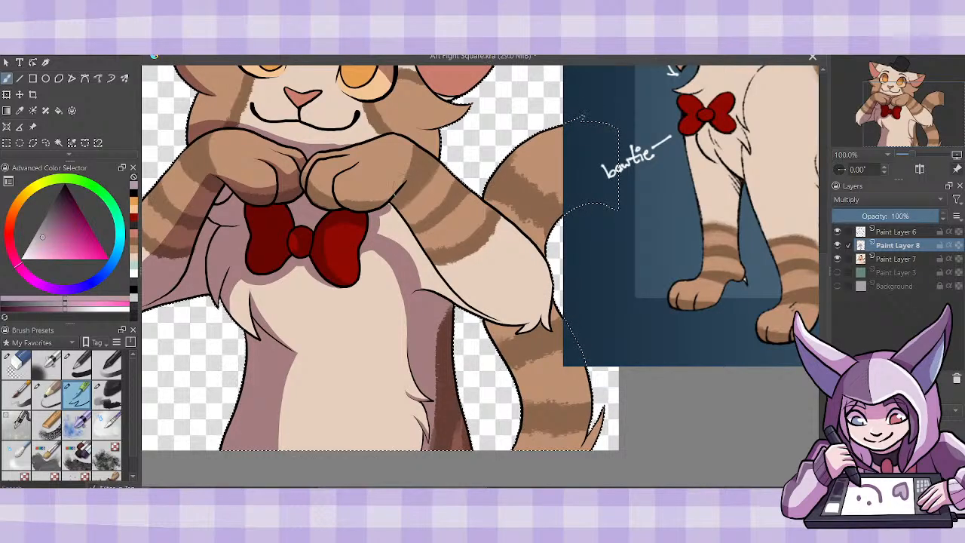
- Shade the underside of the right forearm down to its elbow tuft, plus the lower part of the right paw
mouse_move(407, 186)
left_mouse_down()
mouse_move(459, 282)
mouse_move(528, 326)
mouse_move(537, 315)
mouse_move(437, 278)
mouse_move(412, 241)
mouse_move(398, 197)
mouse_move(409, 193)
mouse_move(394, 229)
left_mouse_up()
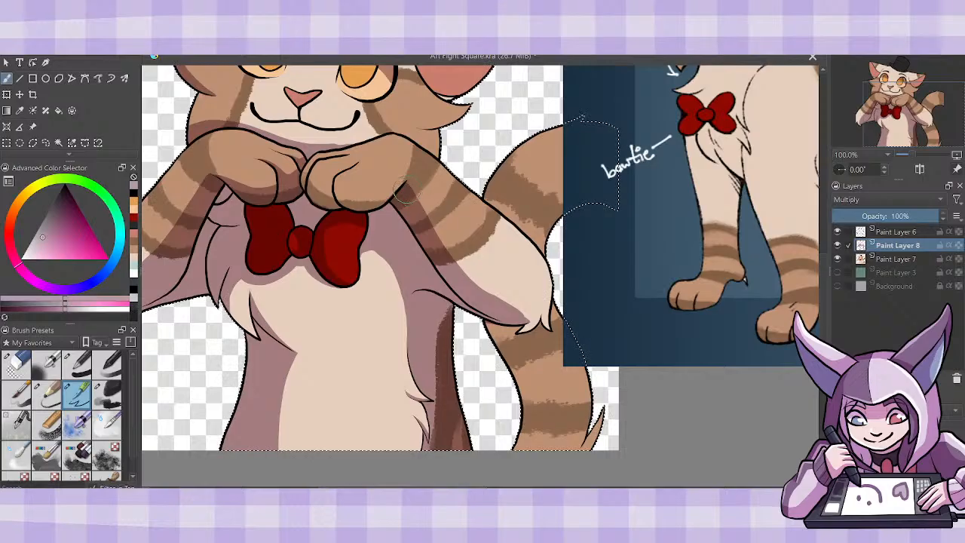
key("ctrl+z")
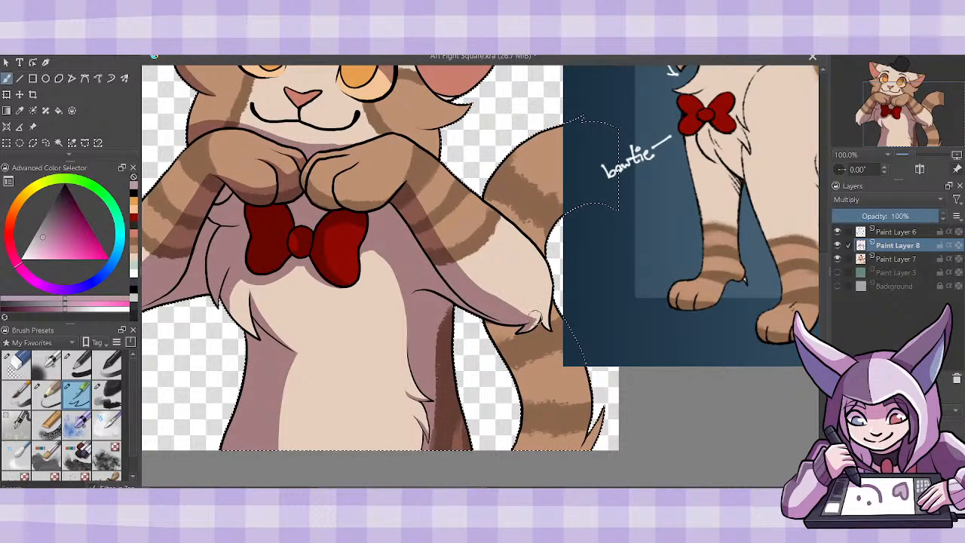
mouse_move(521, 323)
left_mouse_down()
mouse_move(545, 316)
mouse_move(548, 327)
left_mouse_up()
left_click_drag(827, 275, 827, 257)
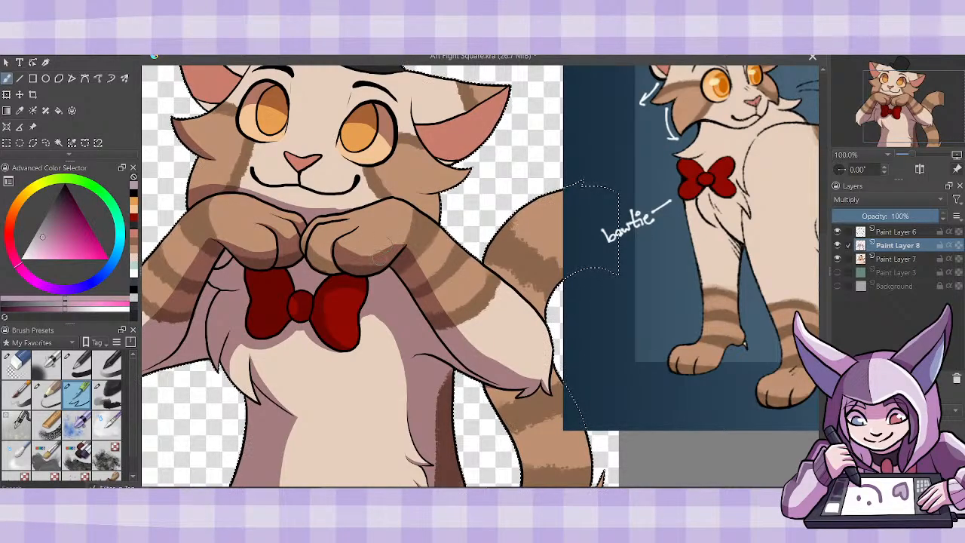
left_click_drag(332, 243, 305, 247)
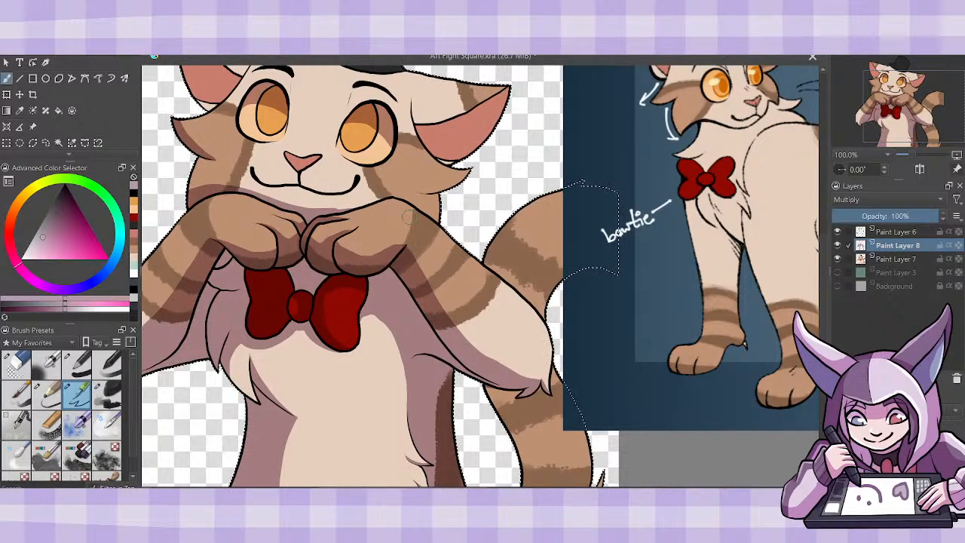
- Move the reference image sideways so it no longer covers the tail, and return to the freehand brush
left_click(33, 126)
left_click_drag(660, 343, 765, 344)
key("b")
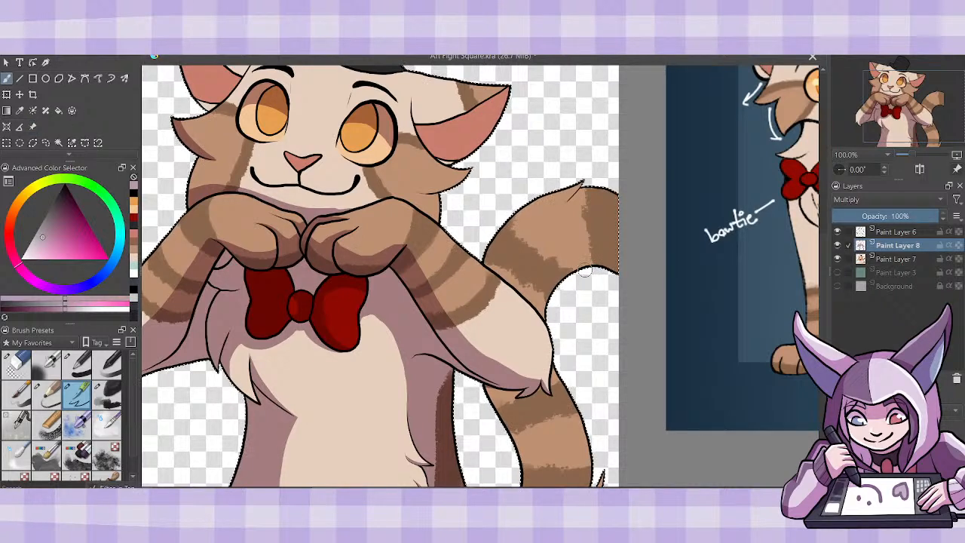
- Shade the inner curve of the upper tail from behind the arm to the canvas edge, plus its fur tuft
mouse_move(514, 282)
left_mouse_down()
mouse_move(566, 229)
mouse_move(621, 226)
left_mouse_up()
mouse_move(519, 288)
left_mouse_down()
mouse_move(547, 322)
mouse_move(529, 269)
mouse_move(536, 320)
left_mouse_up()
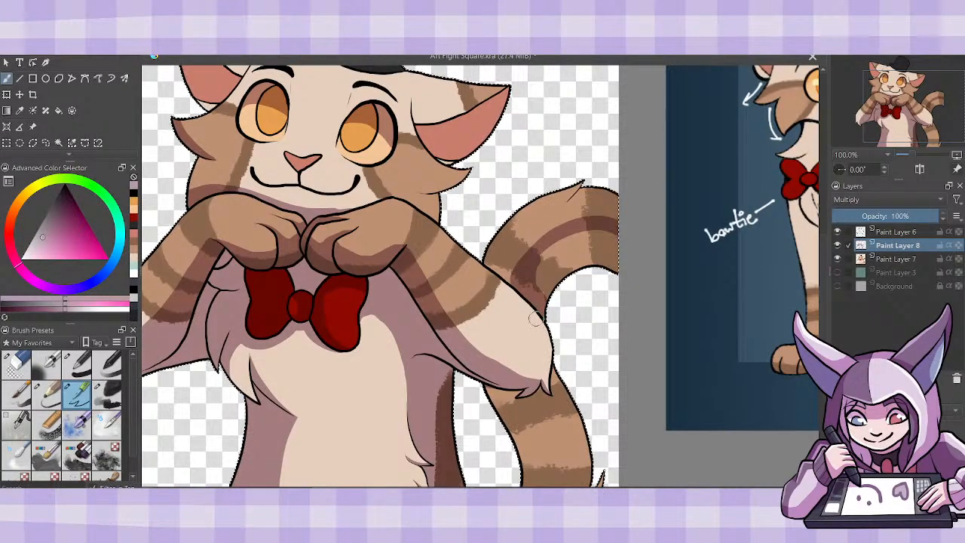
mouse_move(525, 275)
left_mouse_down()
mouse_move(514, 286)
mouse_move(513, 275)
mouse_move(557, 248)
mouse_move(573, 260)
mouse_move(595, 257)
mouse_move(612, 278)
left_mouse_up()
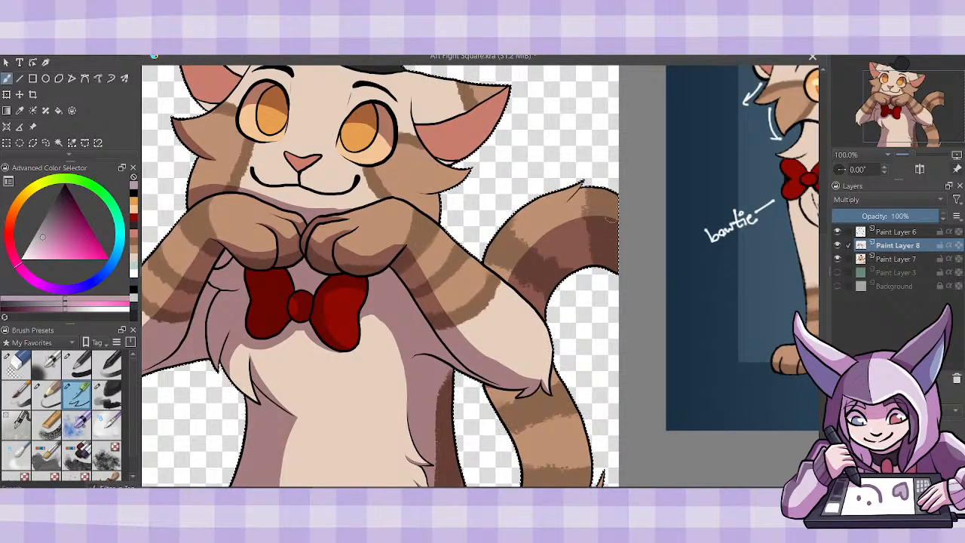
left_click_drag(569, 200, 583, 184)
- Shade the lower tail from beneath the elbow to the canvas edge, keeping a lit strip along its left side
scroll(595, 184, "down", 3)
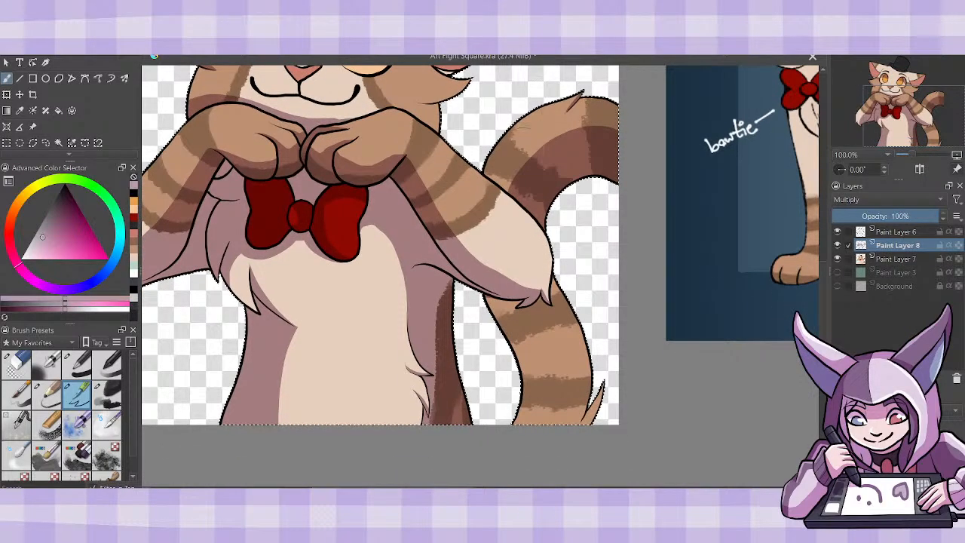
mouse_move(544, 310)
left_mouse_down()
mouse_move(480, 300)
mouse_move(513, 373)
mouse_move(526, 337)
mouse_move(566, 396)
mouse_move(601, 386)
left_mouse_up()
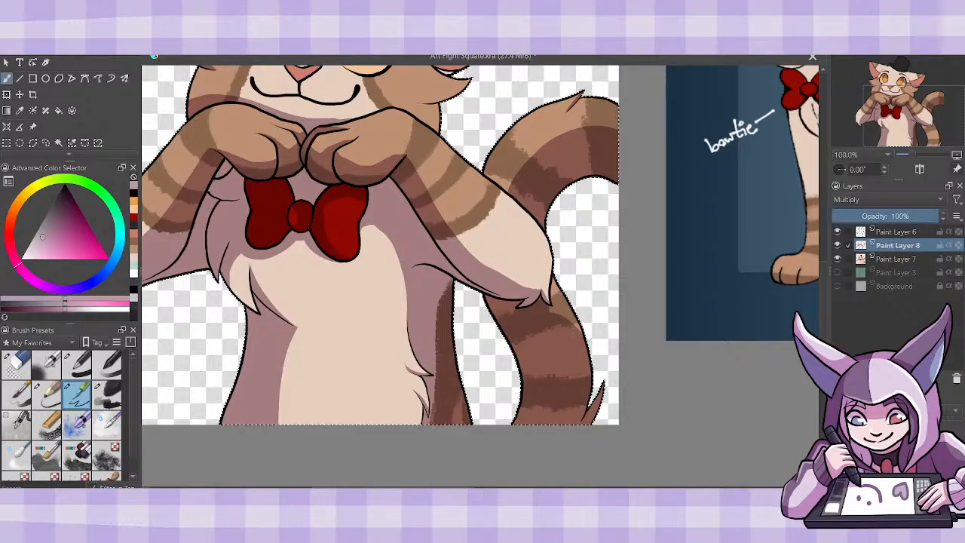
mouse_move(582, 333)
left_mouse_down()
mouse_move(556, 285)
mouse_move(555, 300)
mouse_move(556, 283)
left_mouse_up()
mouse_move(824, 327)
left_mouse_down()
mouse_move(825, 315)
mouse_move(825, 323)
left_mouse_up()
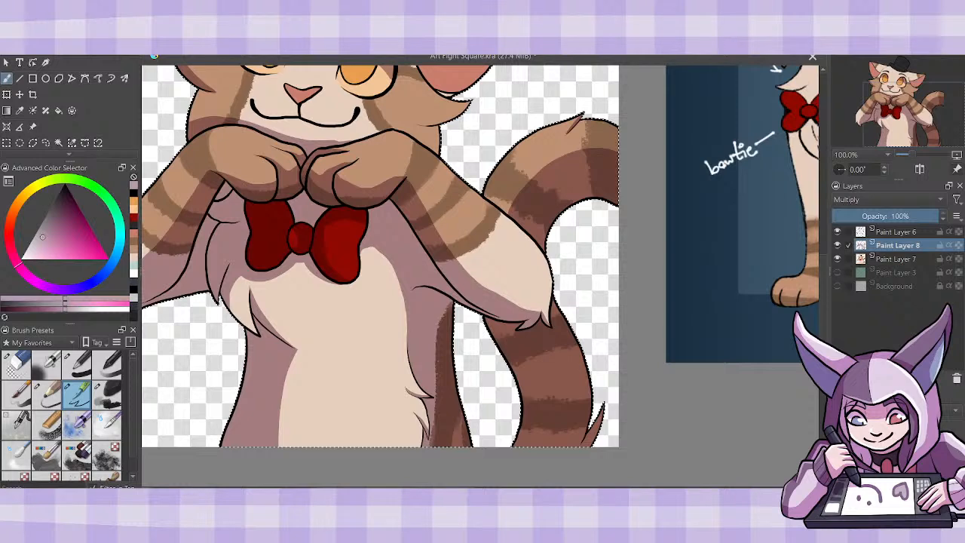
mouse_move(510, 346)
left_mouse_down()
mouse_move(503, 435)
mouse_move(513, 385)
mouse_move(486, 322)
left_mouse_up()
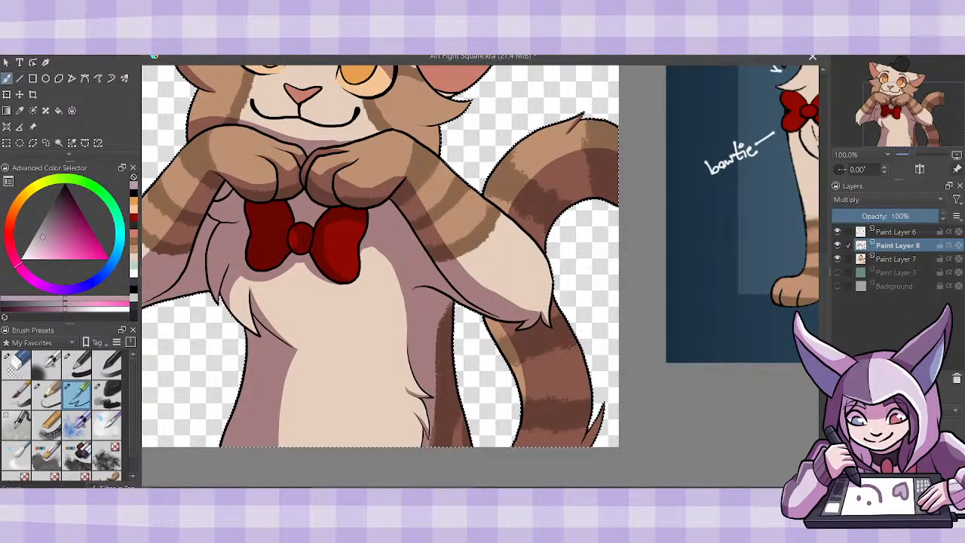
- Shade the right side of the top hat's crown and its brim
scroll(823, 286, "up", 3)
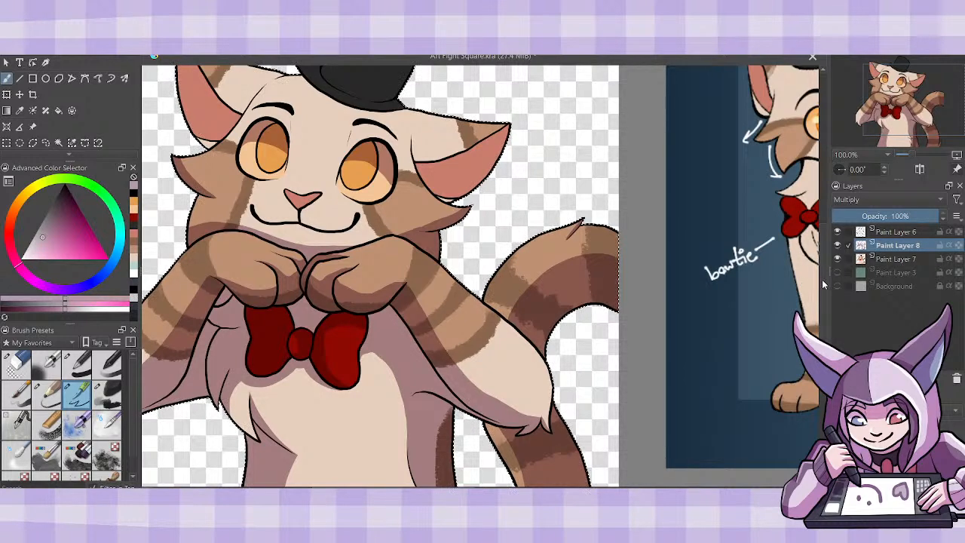
scroll(823, 251, "up", 4)
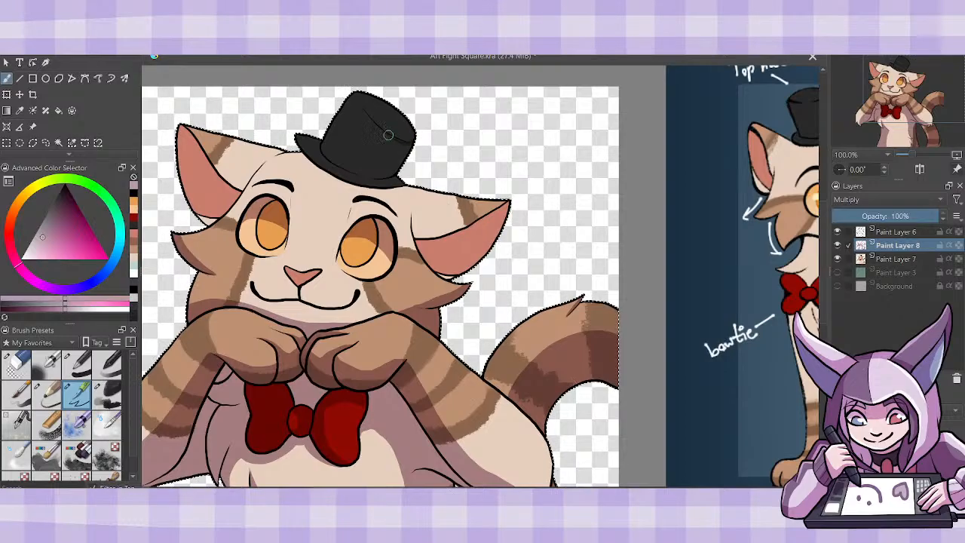
mouse_move(370, 119)
left_mouse_down()
mouse_move(378, 142)
mouse_move(360, 173)
mouse_move(341, 167)
mouse_move(365, 176)
mouse_move(362, 153)
mouse_move(344, 143)
mouse_move(401, 183)
mouse_move(323, 168)
mouse_move(349, 181)
mouse_move(390, 181)
mouse_move(376, 166)
mouse_move(386, 142)
mouse_move(373, 123)
mouse_move(413, 144)
mouse_move(384, 139)
mouse_move(381, 167)
mouse_move(403, 145)
left_mouse_up()
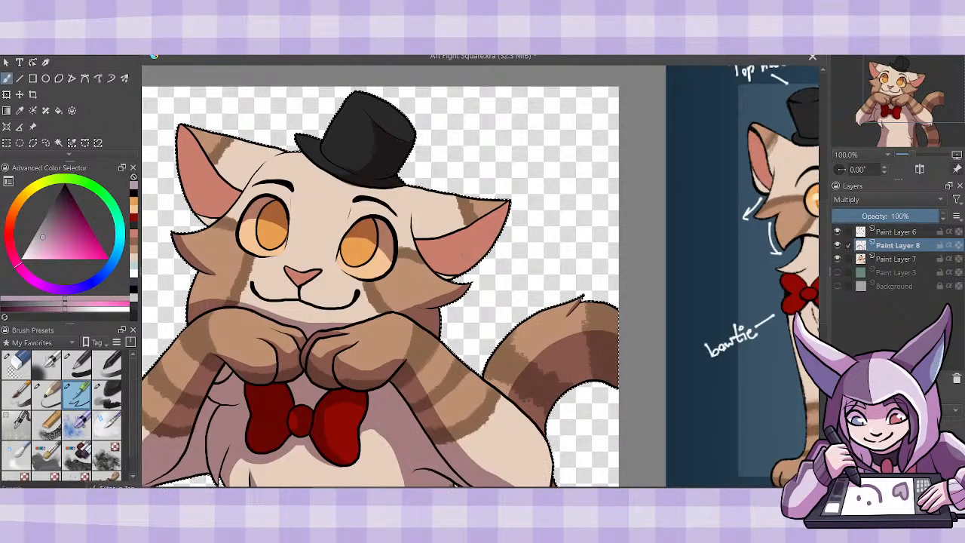
- Shade the base fur of the right ear and the upper left portion of its pink interior
left_click_drag(414, 218, 450, 234)
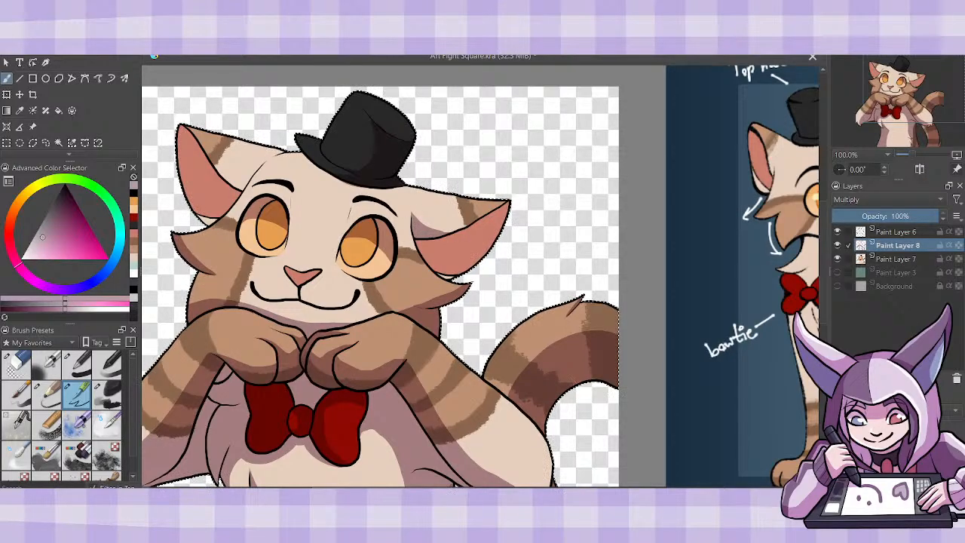
mouse_move(484, 216)
left_mouse_down()
mouse_move(449, 272)
mouse_move(422, 247)
mouse_move(441, 249)
mouse_move(441, 260)
mouse_move(435, 243)
left_mouse_up()
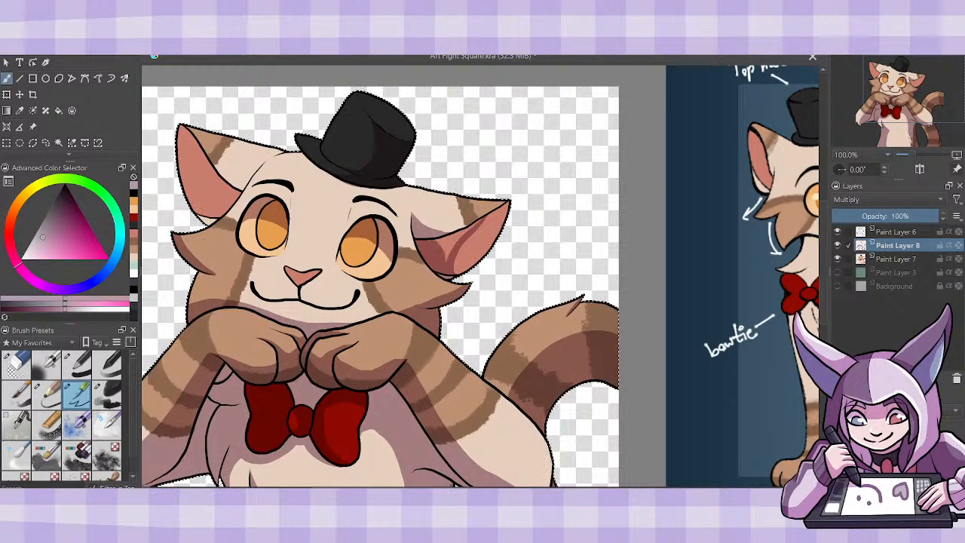
mouse_move(481, 220)
left_mouse_down()
mouse_move(443, 238)
mouse_move(461, 234)
mouse_move(453, 257)
mouse_move(487, 220)
mouse_move(463, 276)
left_mouse_up()
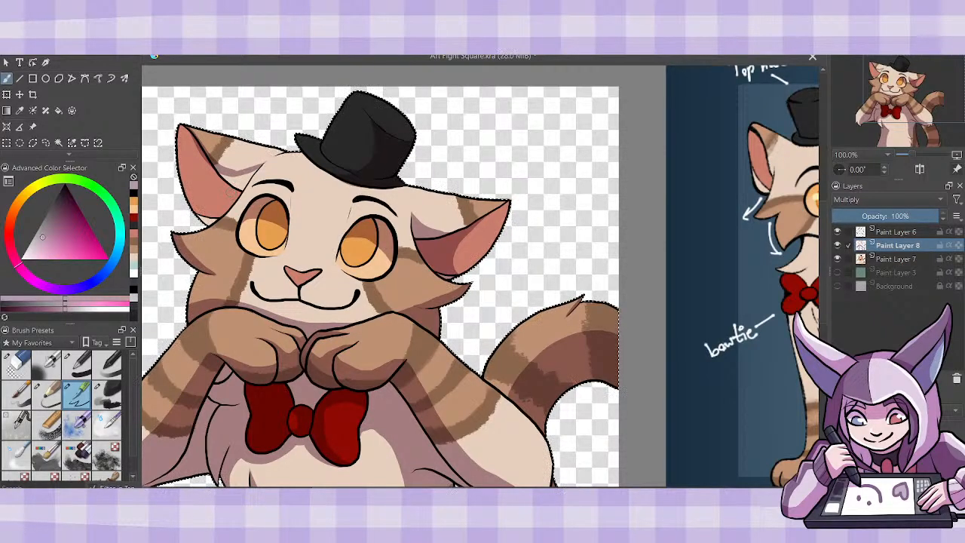
- Shade the pink interior of the left ear and add the hat's cast shadow across the forehead
left_click_drag(197, 216, 203, 179)
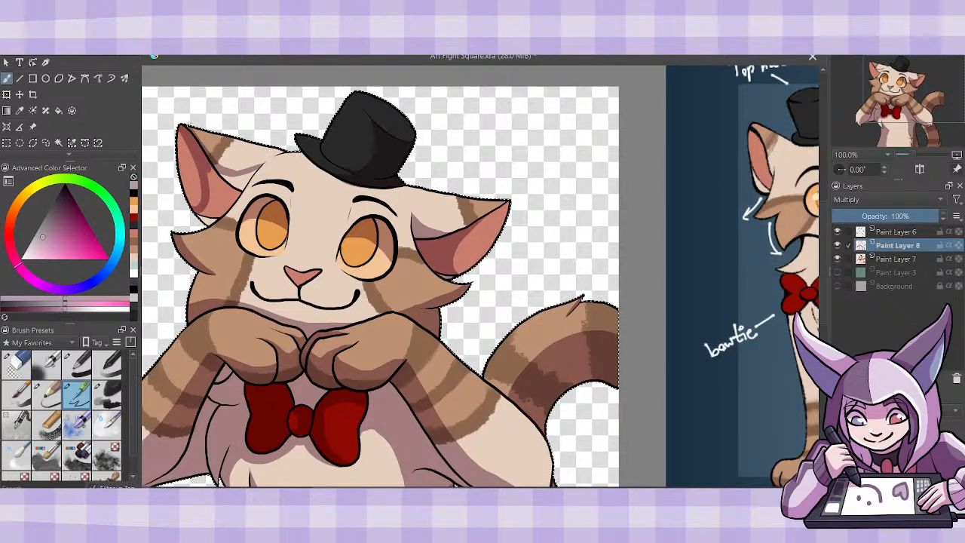
left_click_drag(208, 173, 210, 186)
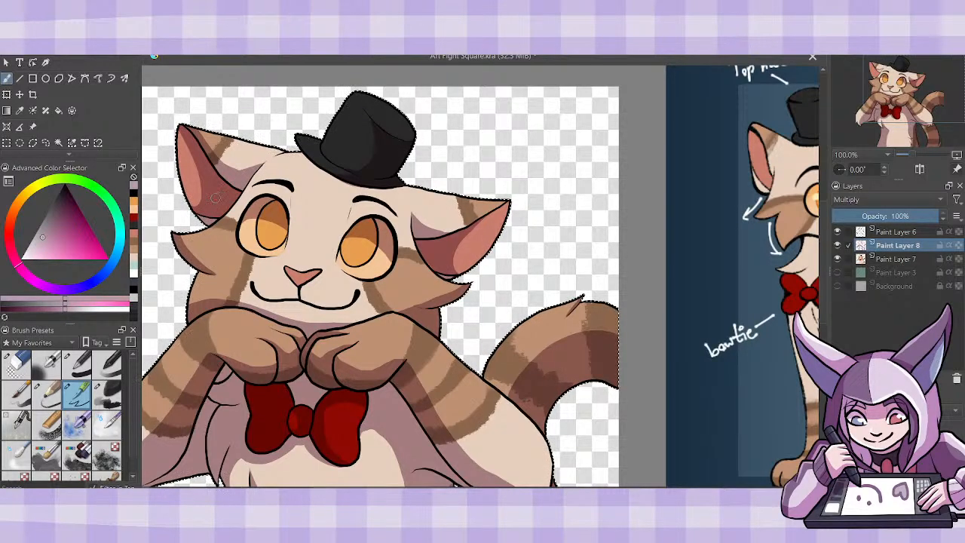
left_click_drag(336, 183, 396, 185)
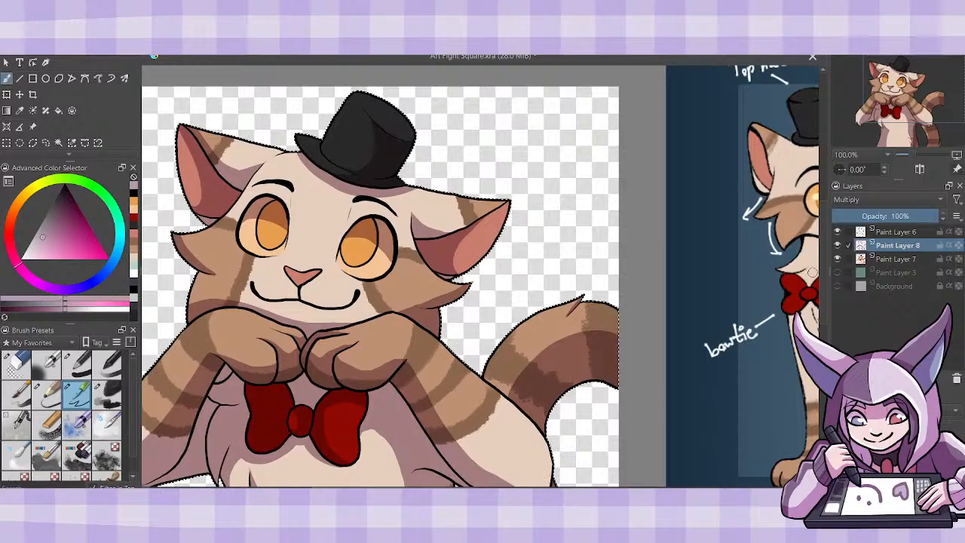
- Merge the Multiply shading layer into the flat colour layer and add a new Normal layer above it
left_click_drag(821, 266, 821, 284)
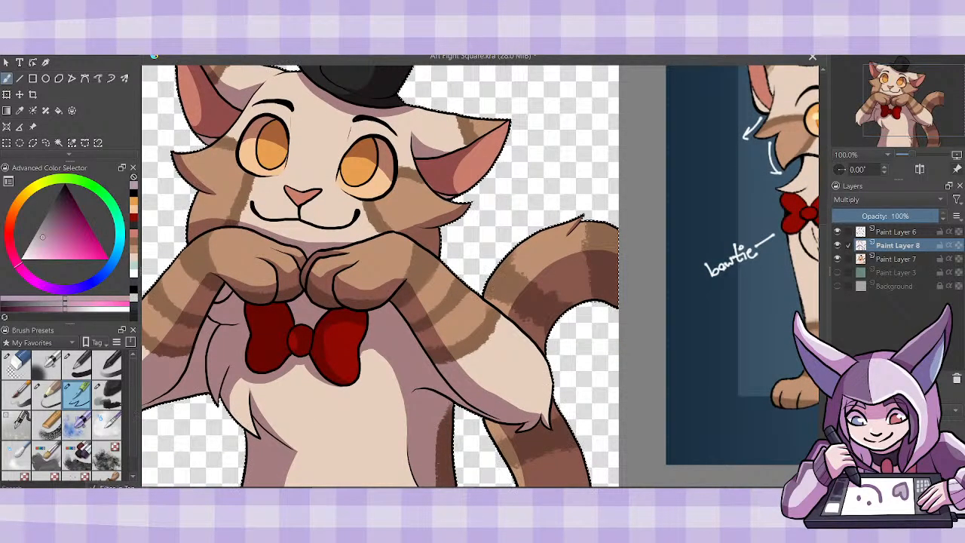
left_click_drag(490, 486, 460, 487)
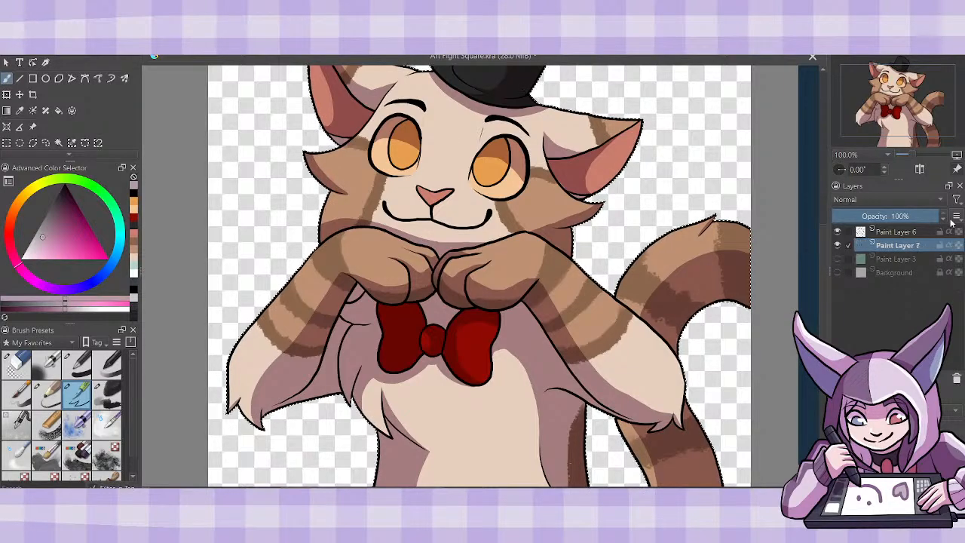
key("ctrl+e")
left_click(838, 378)
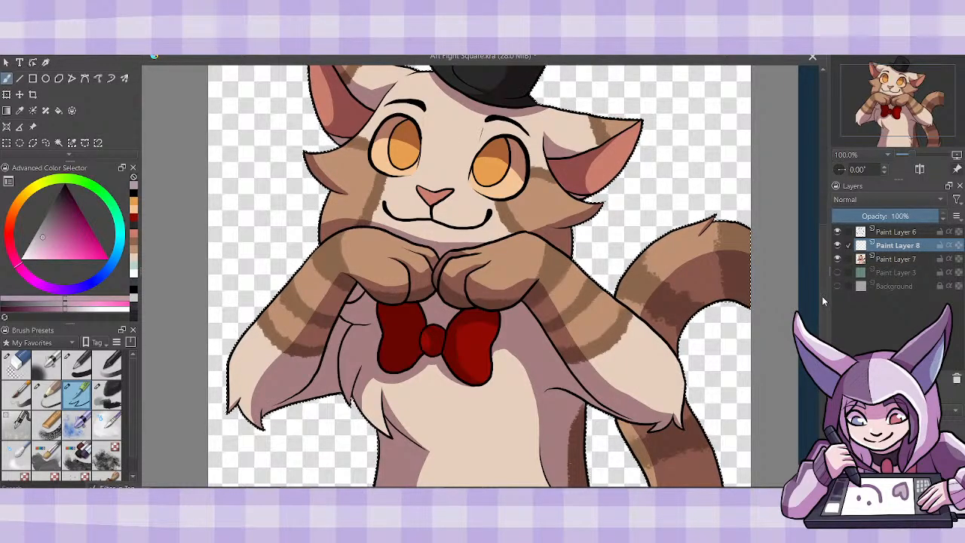
- Set the brush colour to white and enlarge the view of the head to 200%
left_click_drag(822, 295, 823, 260)
key("ctrl+plus")
key("ctrl+plus")
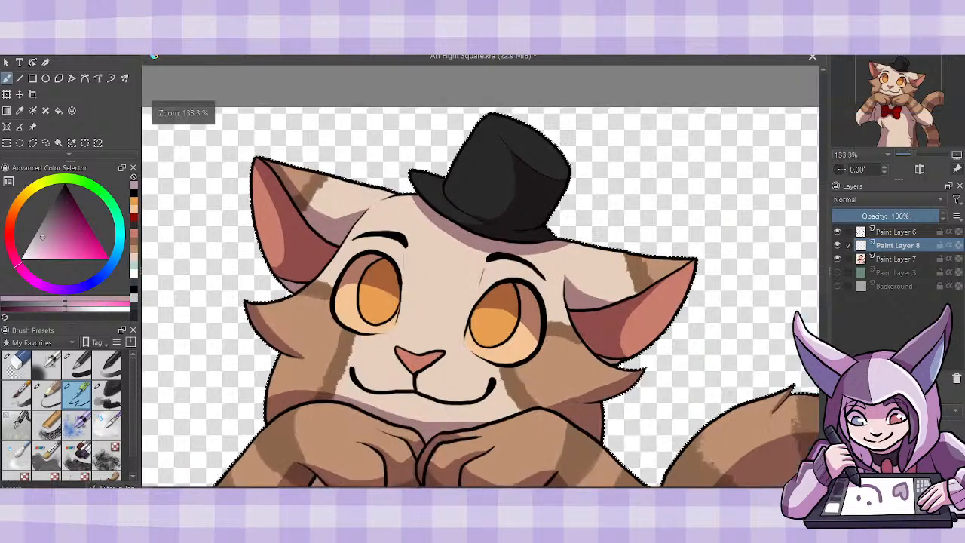
left_click_drag(823, 248, 825, 227)
left_click_drag(42, 245, 21, 258)
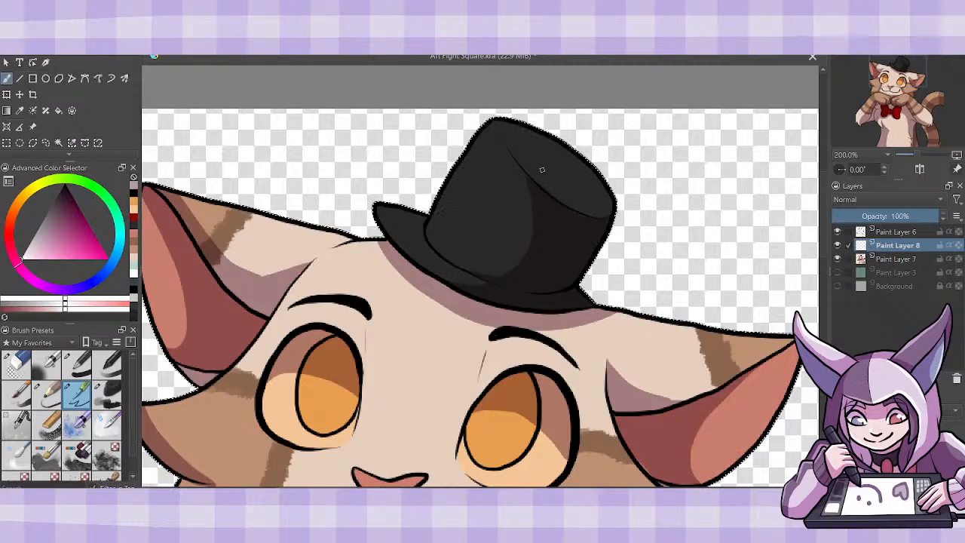
key("Insert")
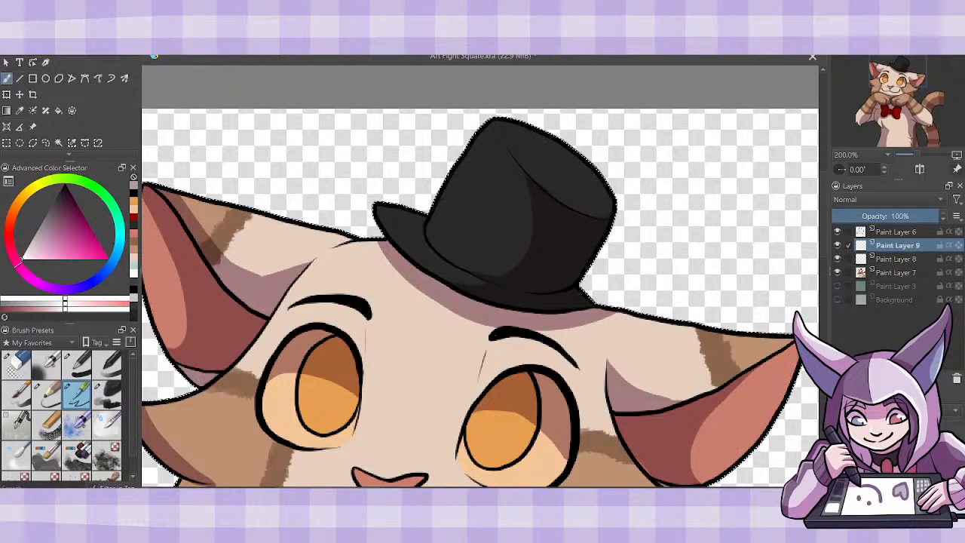
left_click_drag(484, 490, 541, 490)
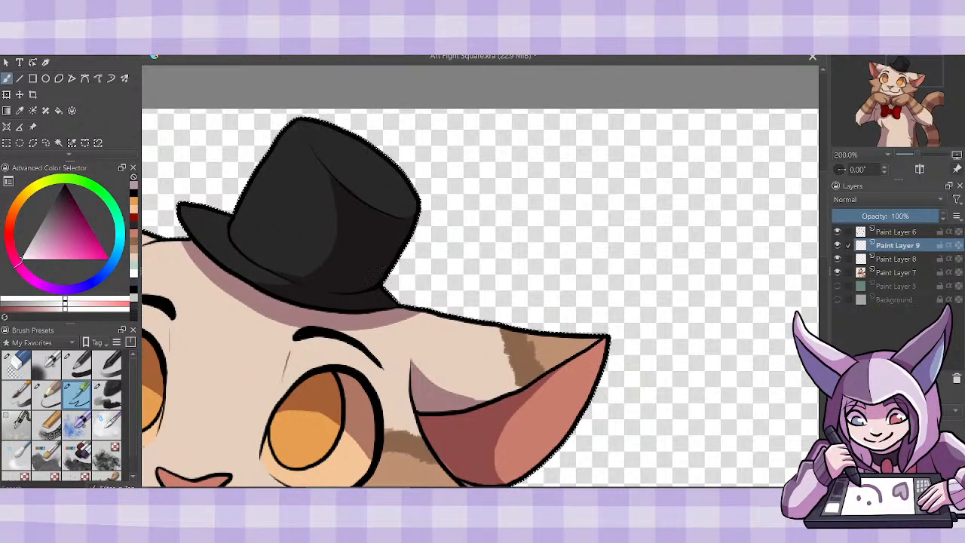
left_click(955, 378)
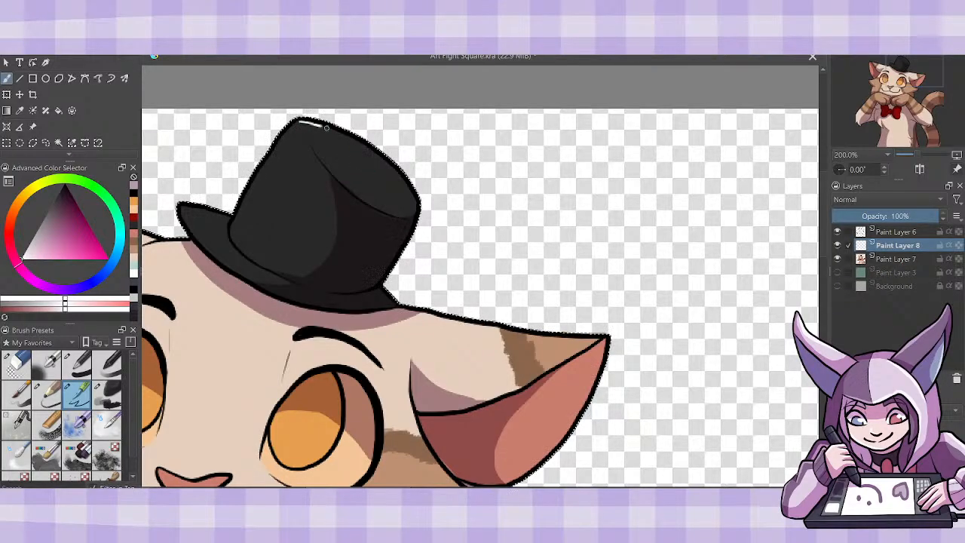
- Paint white highlights along the top hat's crown and brim edges and the upper edge of the right ear
left_click_drag(326, 127, 412, 187)
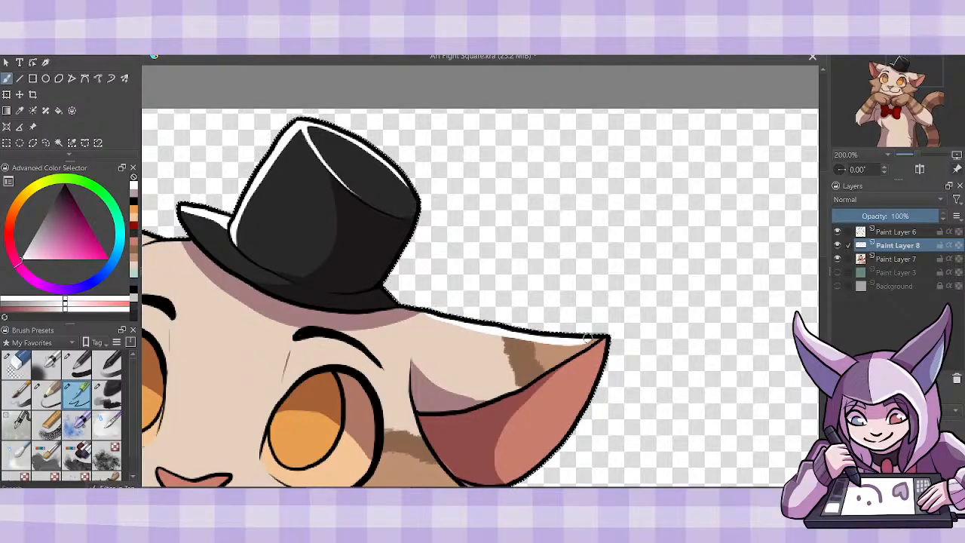
left_click_drag(557, 334, 579, 332)
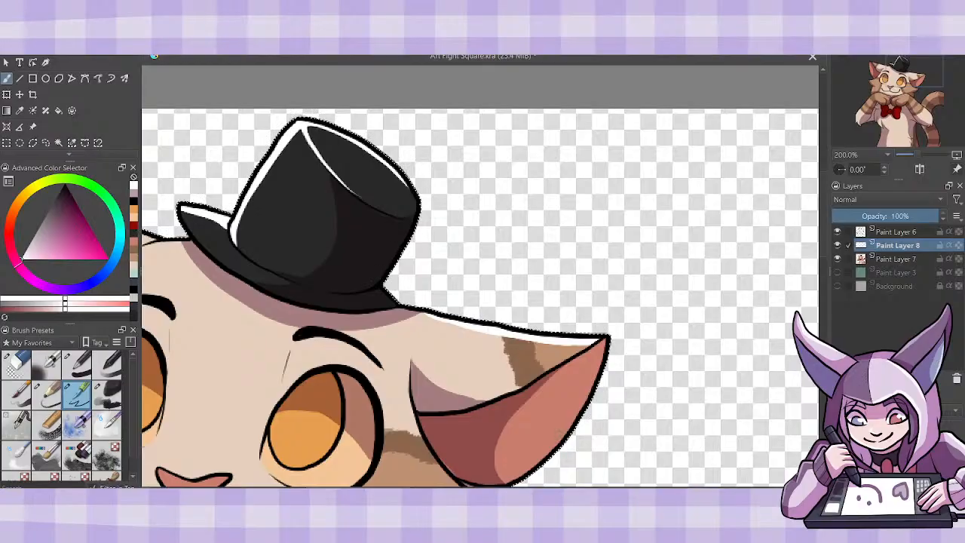
- Paint a white highlight down the base of the right ear to the tip of the cheek tuft
scroll(480, 275, "left", 1)
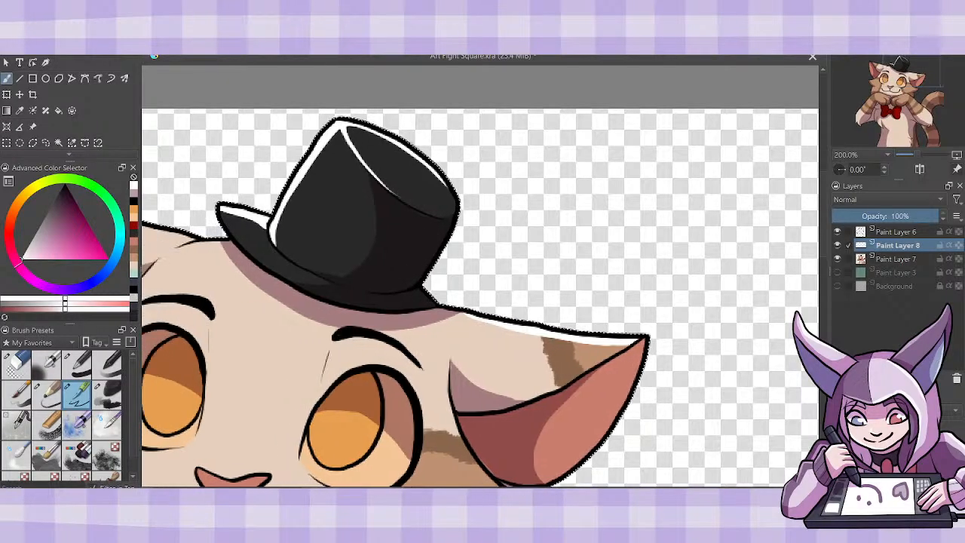
scroll(825, 265, "down", 3)
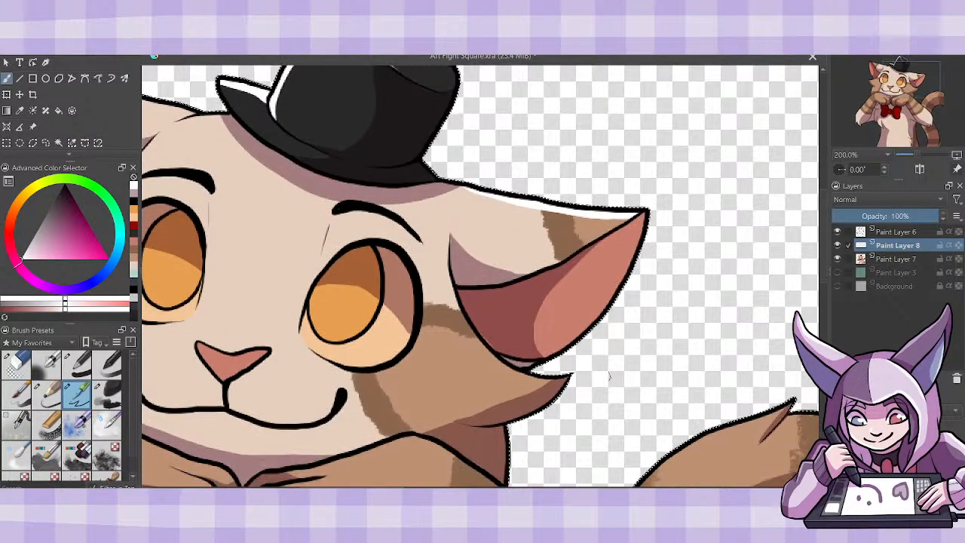
mouse_move(448, 257)
left_mouse_down()
mouse_move(476, 343)
mouse_move(543, 374)
left_mouse_up()
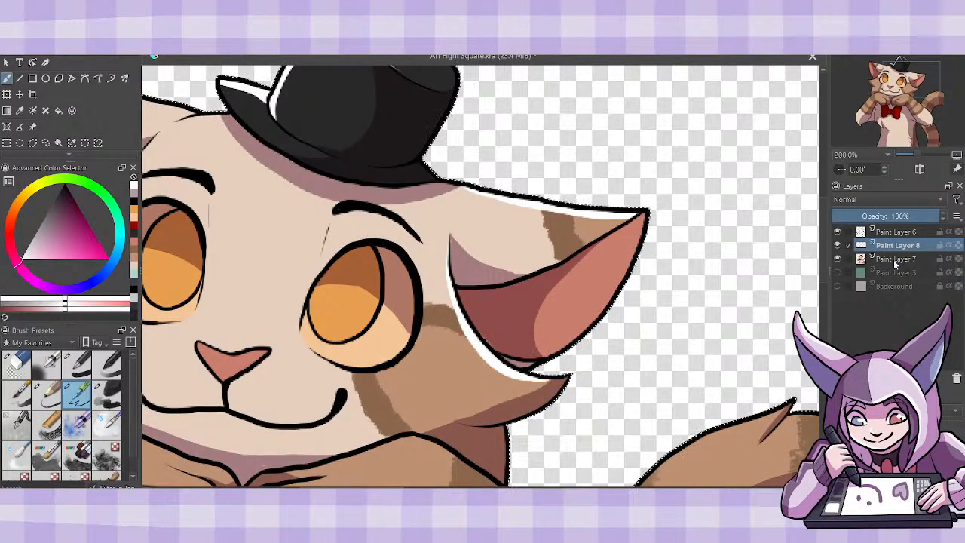
- On Paint Layer 7, sample the dark inner-ear shade and touch up the shading at the inner corner of the right ear
key("Page_Down")
left_click(20, 111)
left_click(511, 309)
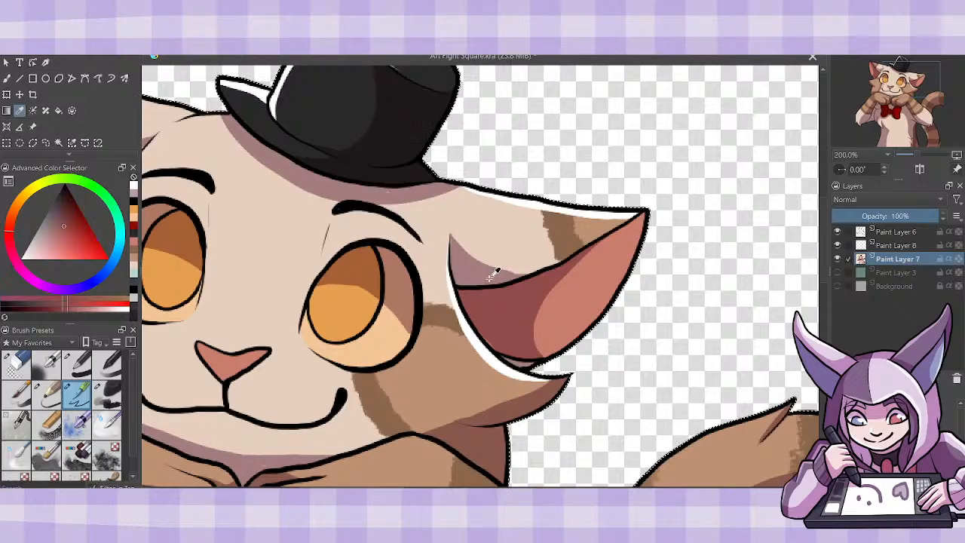
left_click(7, 79)
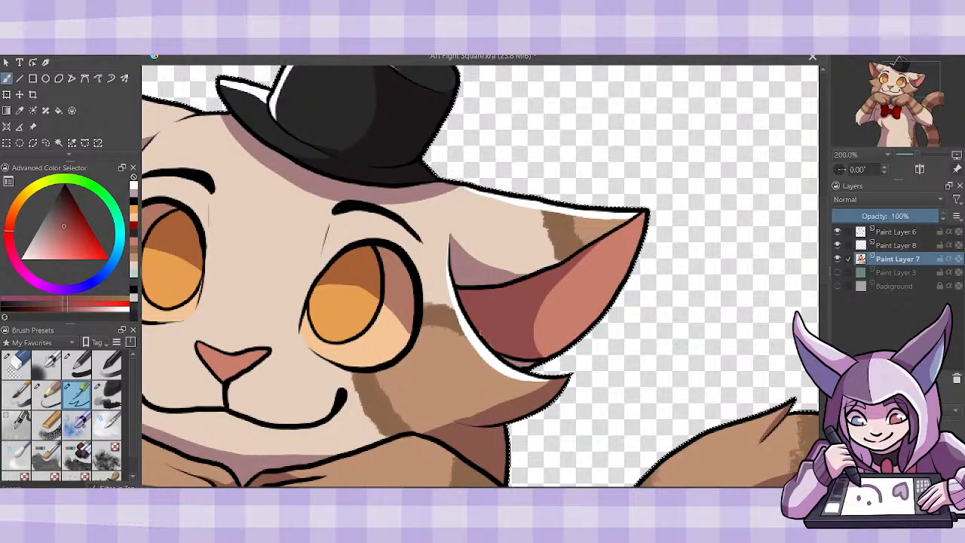
left_click_drag(472, 294, 494, 292)
- Return to Paint Layer 8 with white and paint a highlight along the top edge of the nose
key("Page_Up")
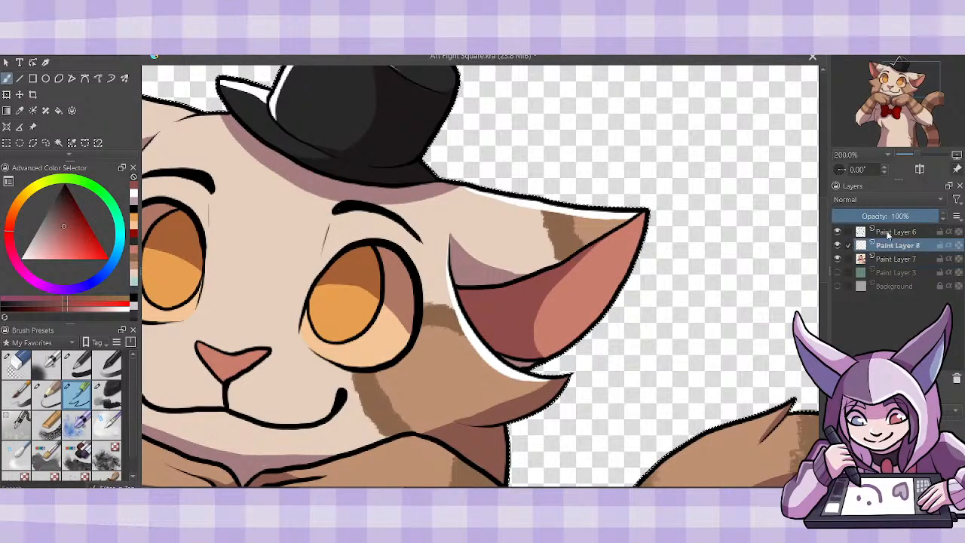
left_click(137, 194)
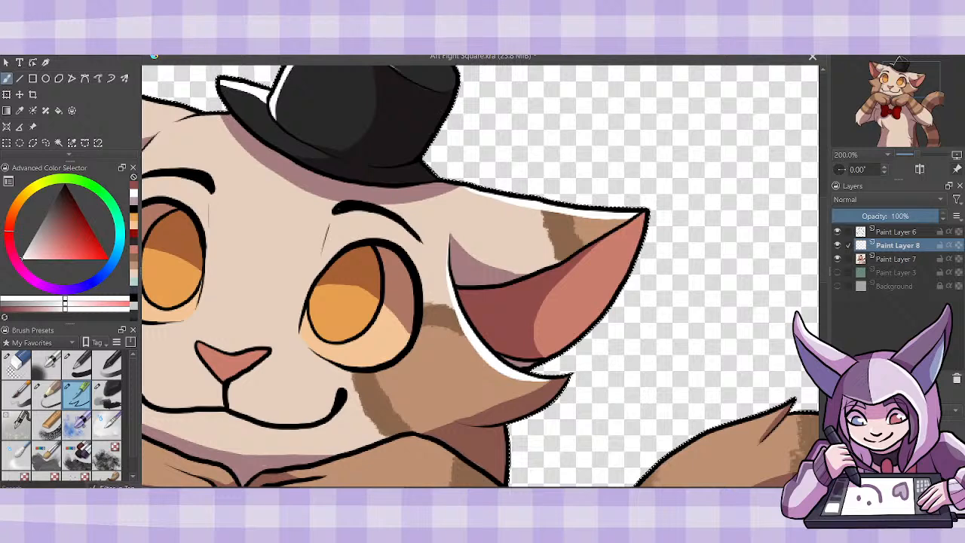
scroll(480, 276, "left", 3)
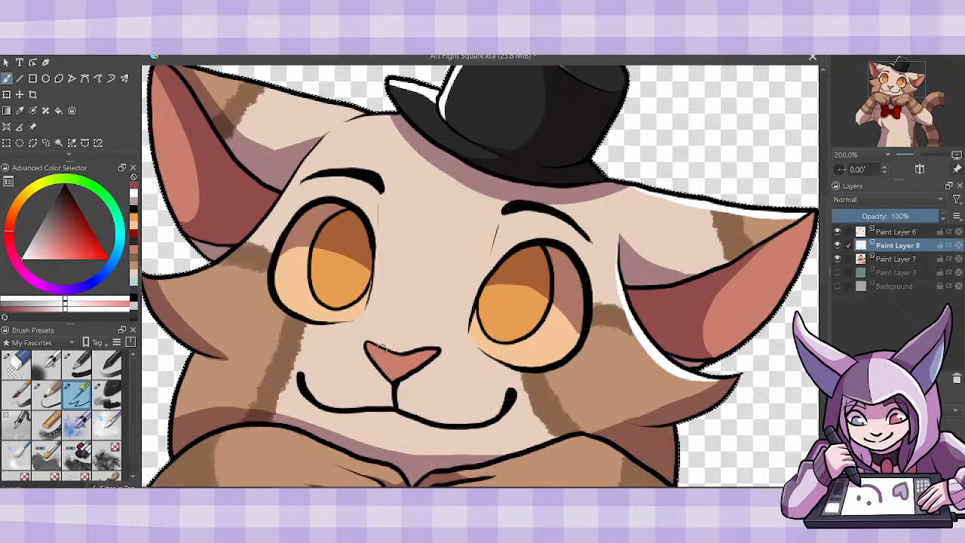
left_click_drag(377, 349, 422, 354)
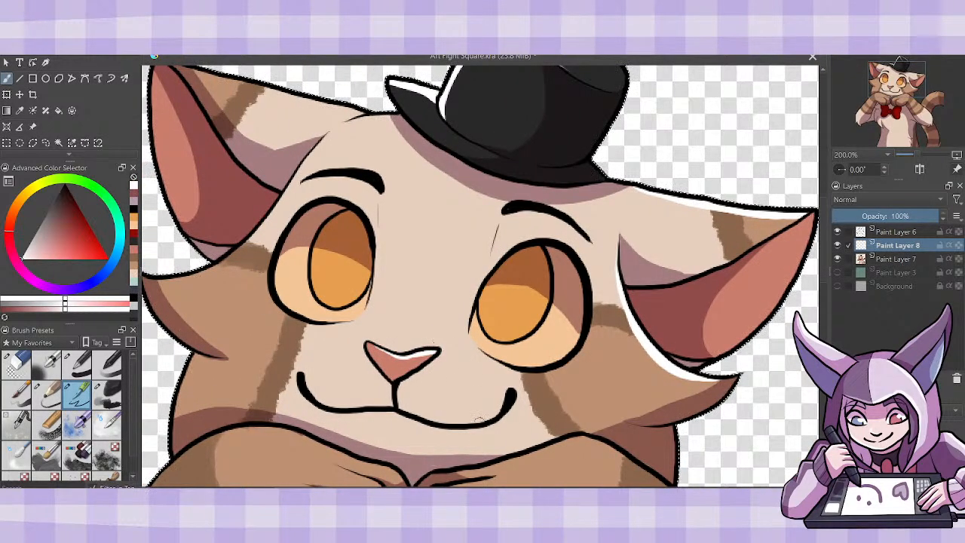
- Paint white highlights along the left cheek and its fur tuft, and along the upper edge of the left ear
scroll(479, 276, "left", 2)
scroll(349, 397, "left", 2)
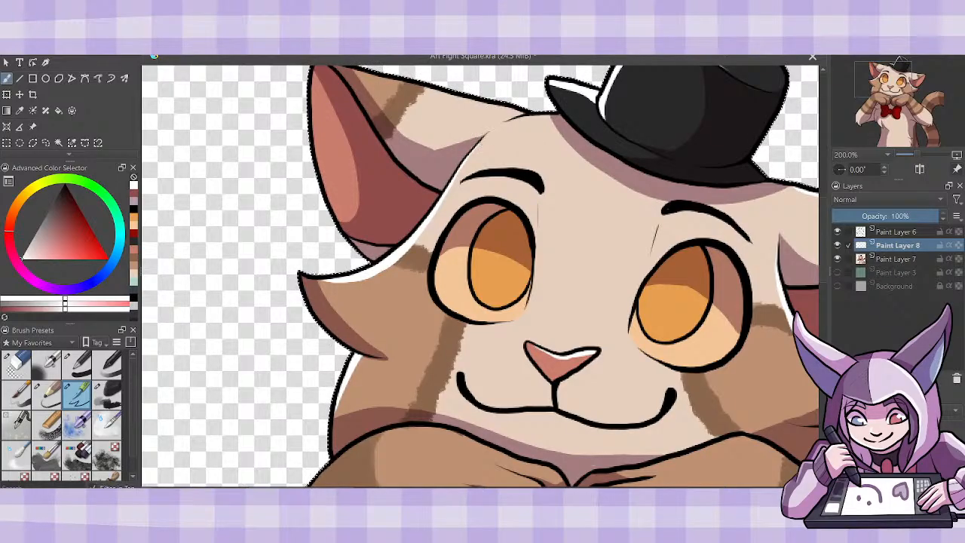
left_click_drag(823, 253, 823, 224)
left_click_drag(352, 193, 531, 240)
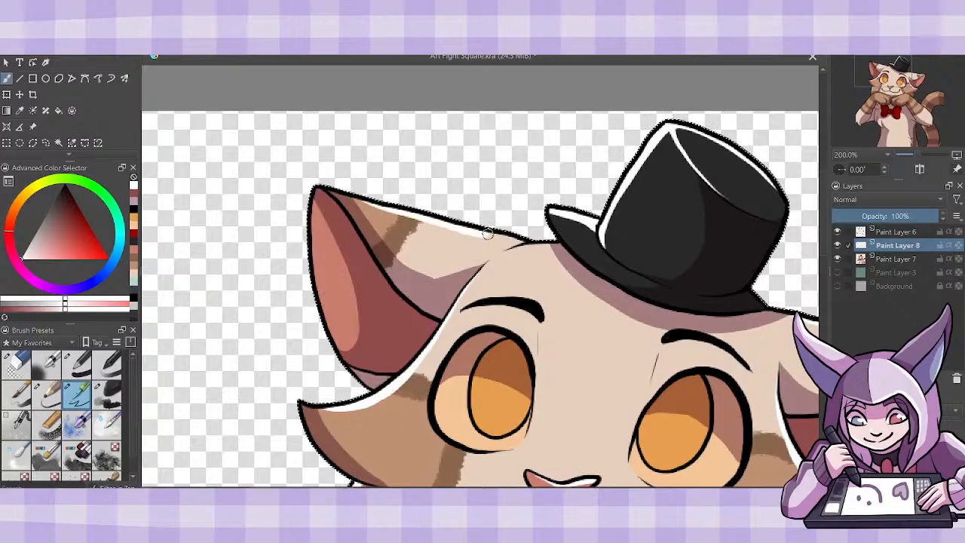
- Paint white highlights down the outer edge of the left arm and along the top of its paw
left_click_drag(824, 254, 831, 330)
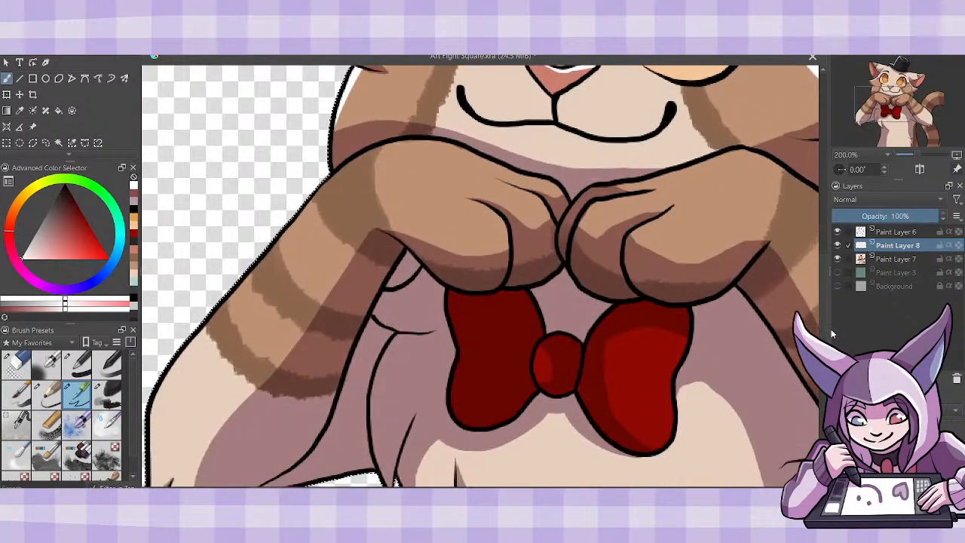
mouse_move(361, 186)
left_mouse_down()
mouse_move(286, 218)
mouse_move(181, 346)
mouse_move(324, 181)
left_mouse_up()
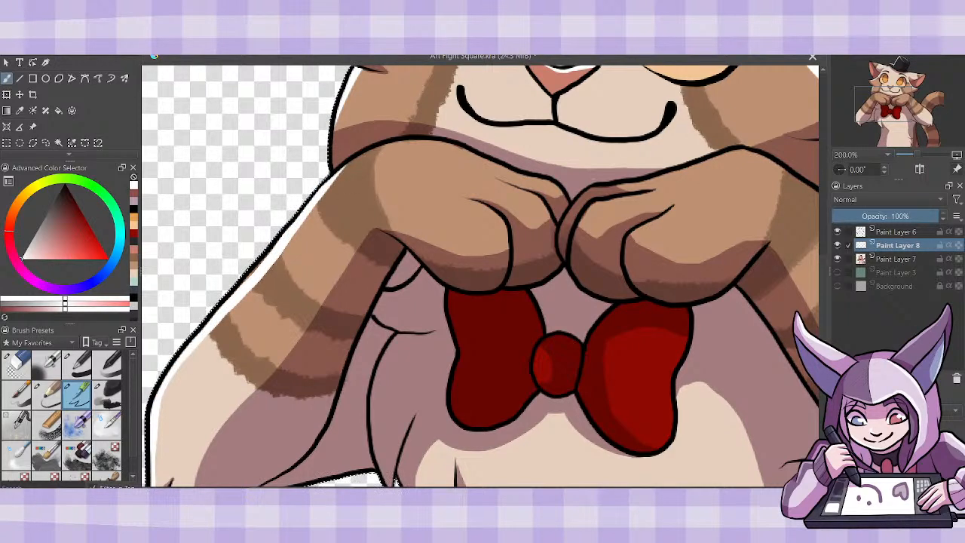
left_click_drag(826, 336, 827, 342)
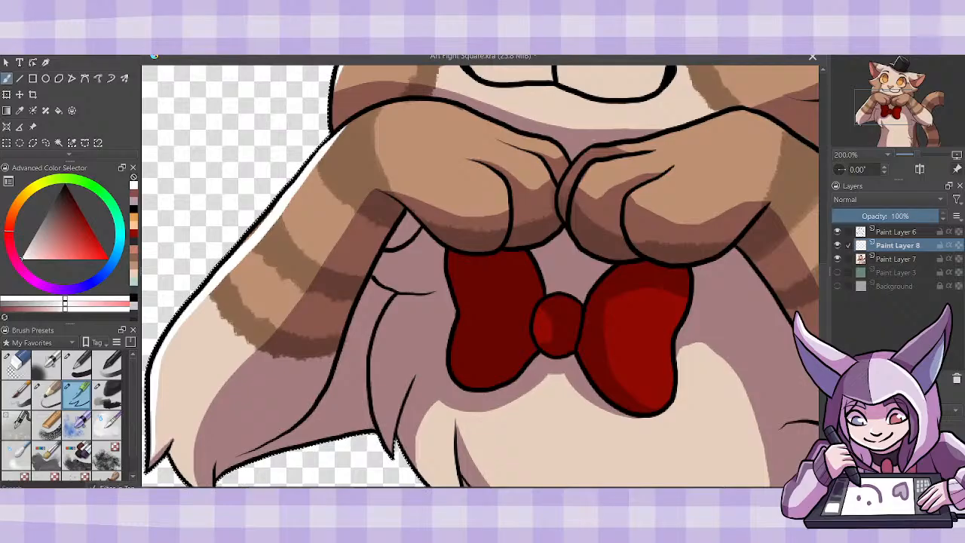
scroll(480, 276, "left", 3)
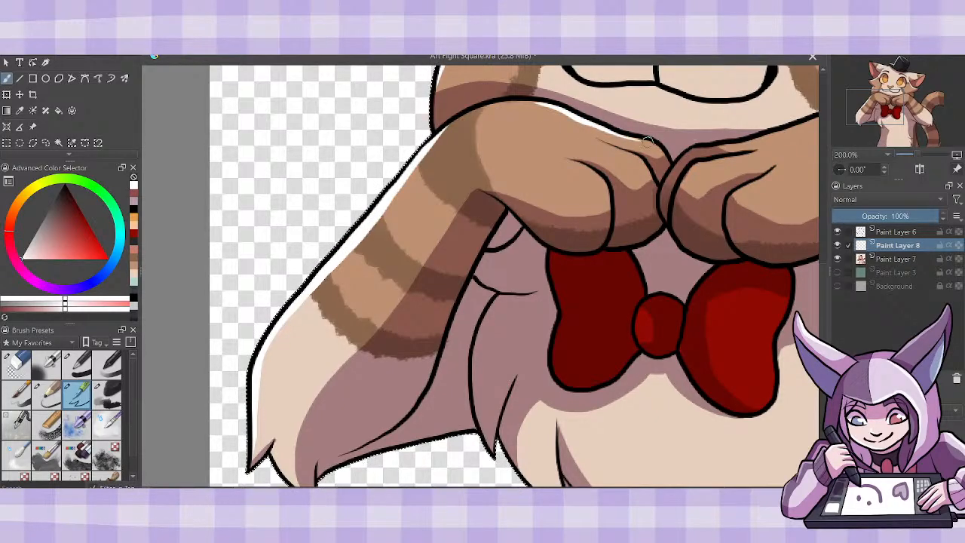
- On Paint Layer 7, sample the mauve body shade and touch up the shading beside the left arm's inner edge
left_click(879, 258)
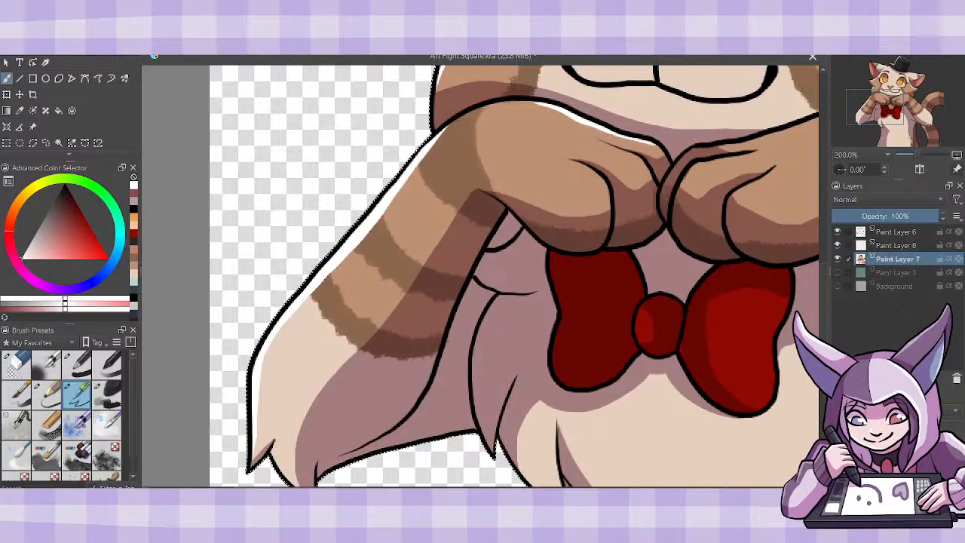
left_click(450, 402)
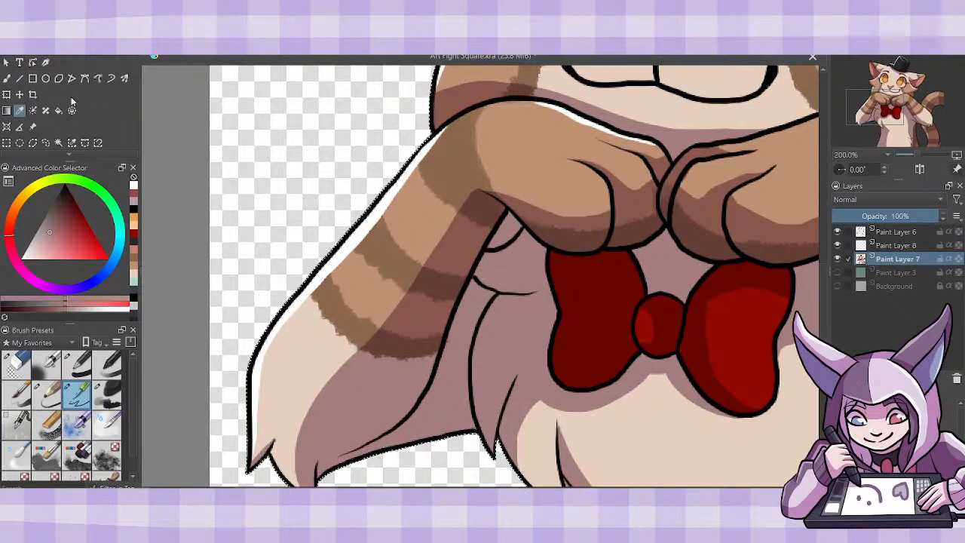
key("b")
left_click_drag(449, 347, 445, 353)
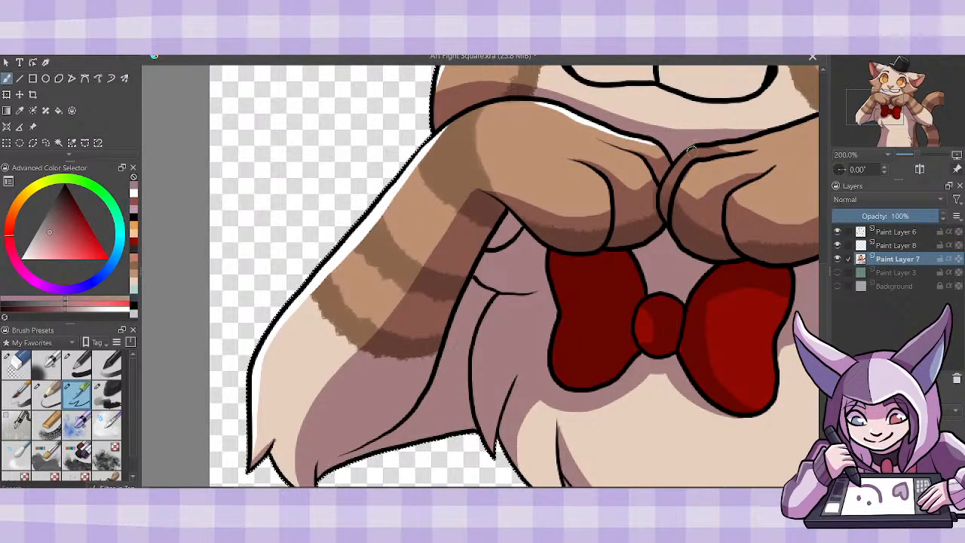
- On Paint Layer 8, paint white highlights on the left paw's fingers, the left arm's lower fur tips and the chest's left fur tuft
left_click(888, 246)
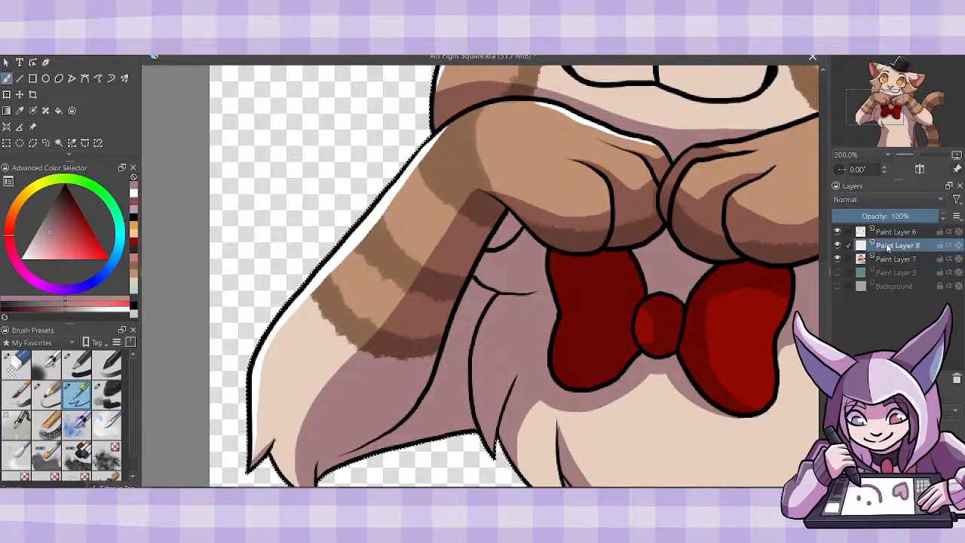
left_click(135, 193)
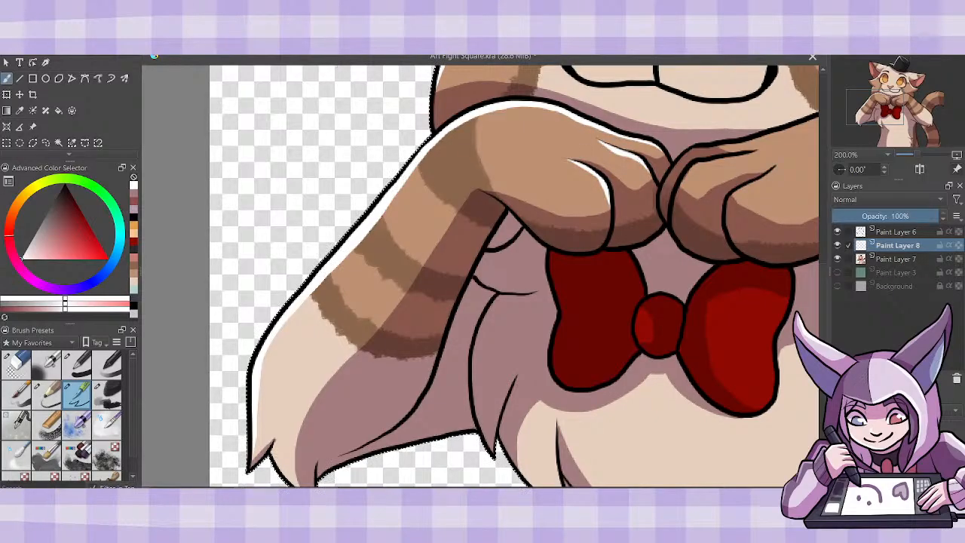
scroll(512, 276, "down", 3)
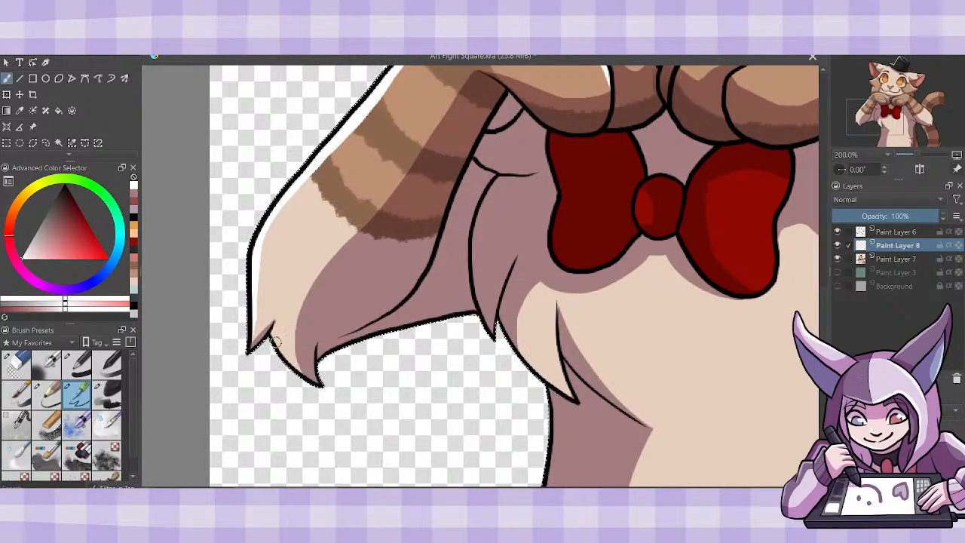
left_click_drag(272, 330, 312, 380)
key("ctrl+z")
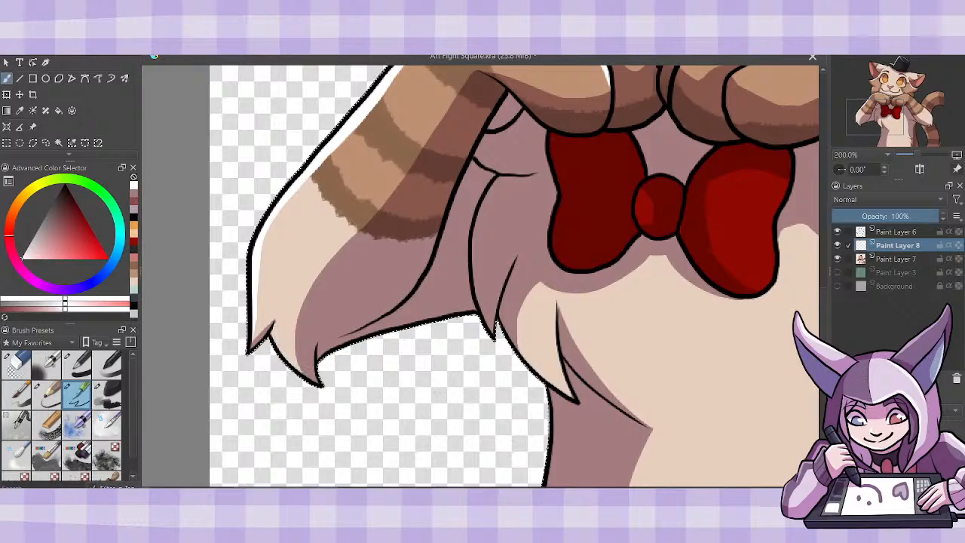
left_click_drag(273, 332, 310, 378)
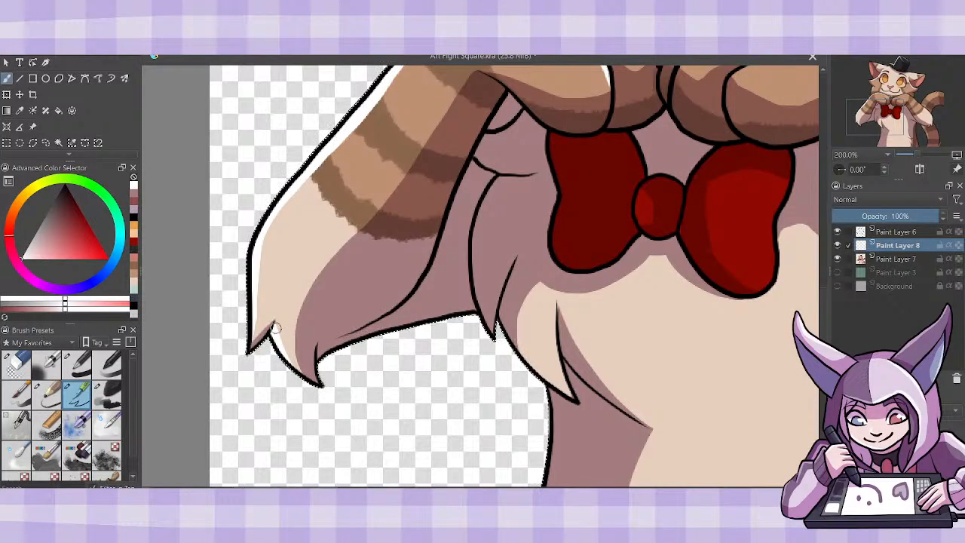
left_click_drag(546, 386, 522, 351)
left_click_drag(563, 386, 571, 398)
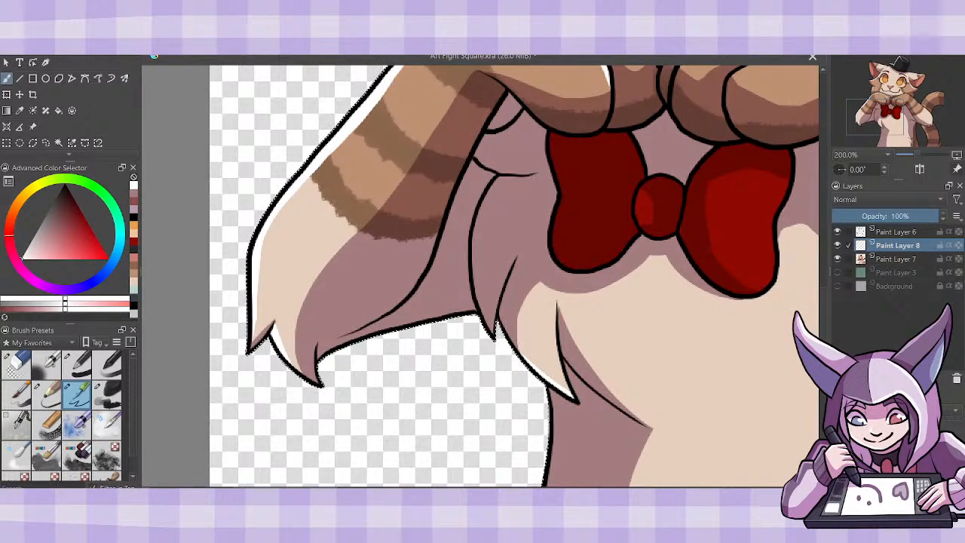
- Paint a white highlight on the bow tie's right edge, and touch up its left loop in sampled dark red on Paint Layer 7
left_click_drag(520, 490, 624, 491)
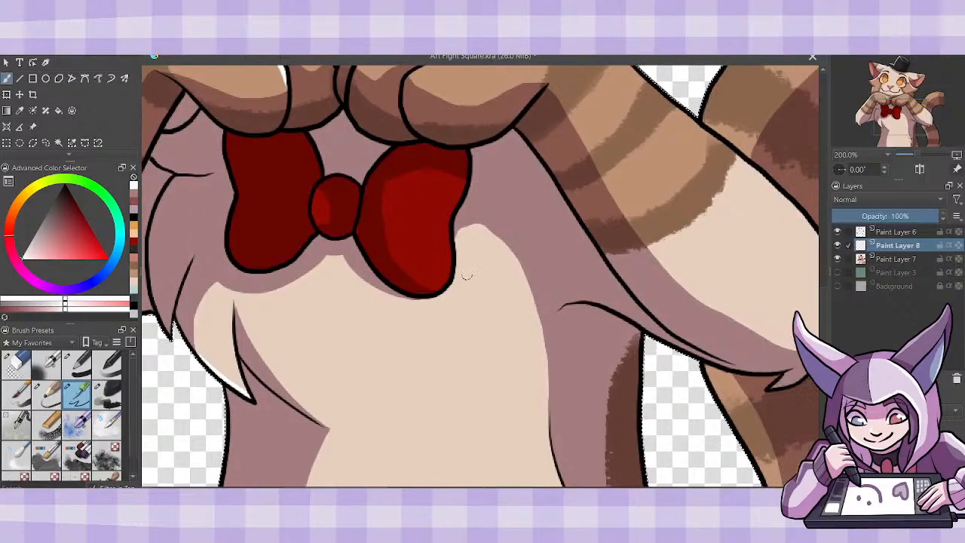
mouse_move(442, 287)
left_mouse_down()
mouse_move(446, 227)
mouse_move(464, 183)
left_mouse_up()
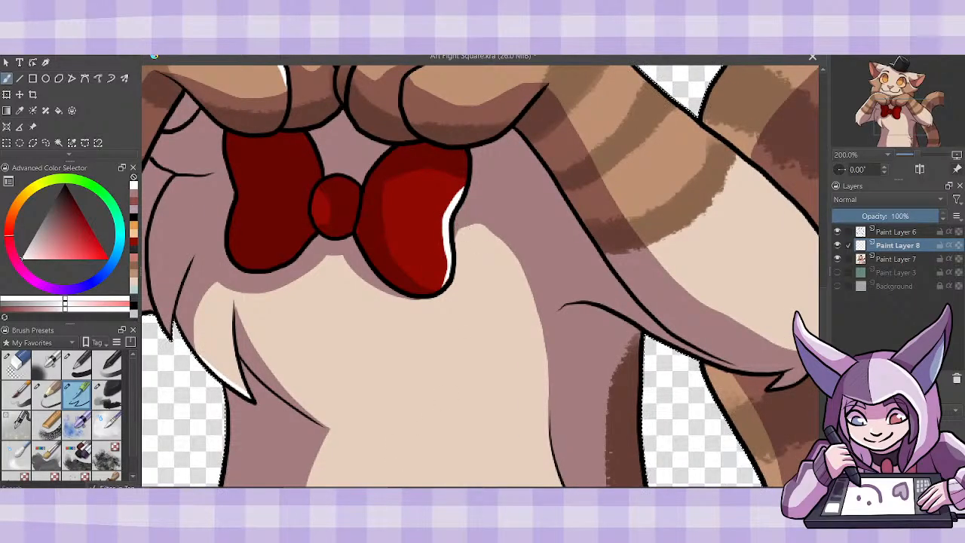
left_click(893, 259)
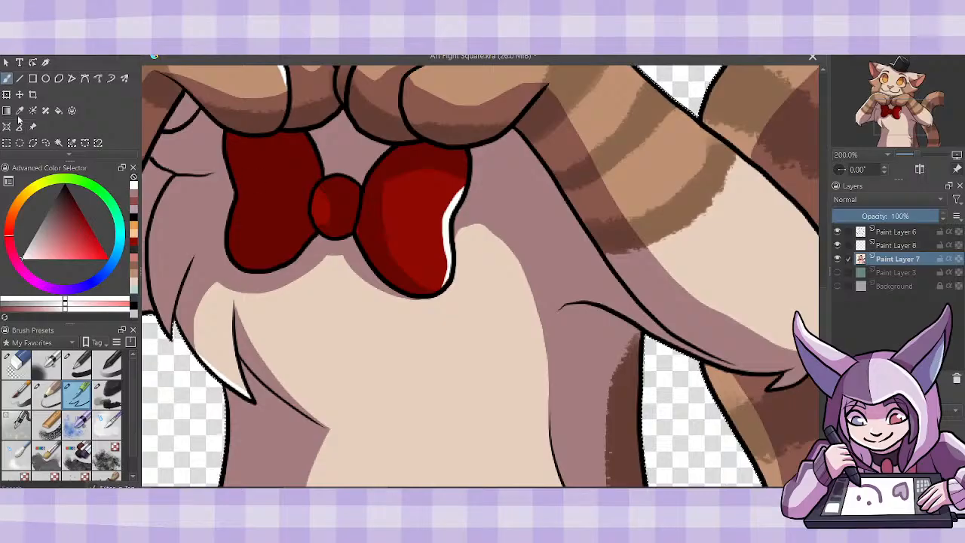
left_click(20, 111)
left_click(275, 165)
left_click(7, 79)
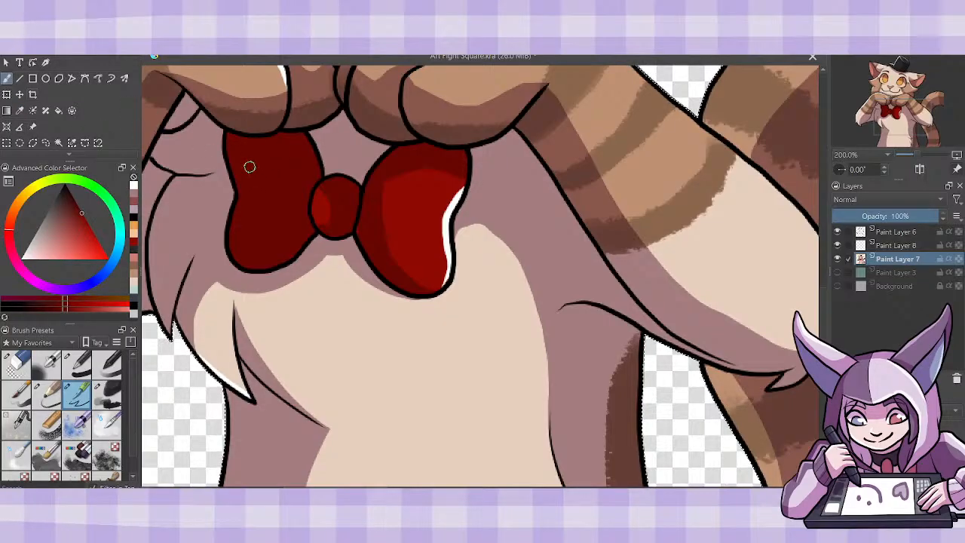
left_click_drag(249, 167, 262, 196)
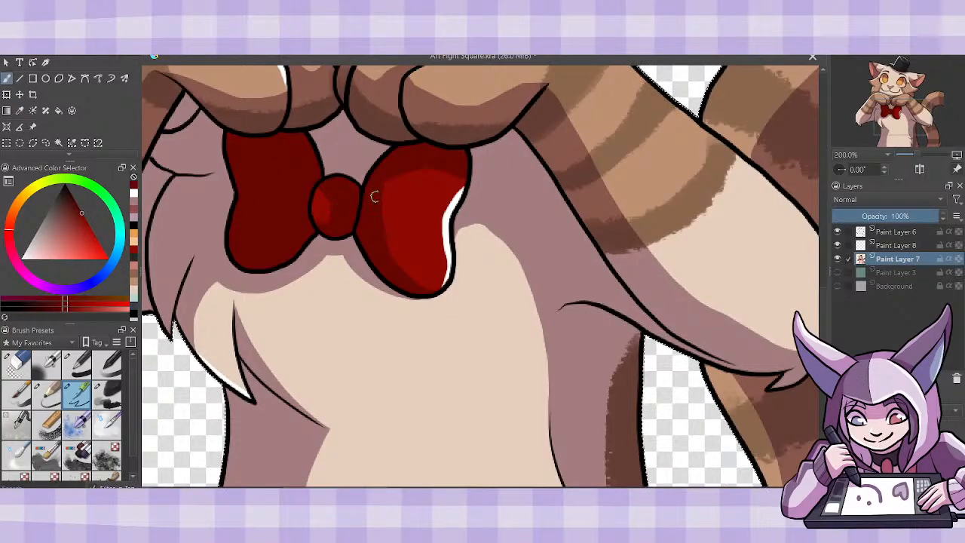
- Back on Paint Layer 8, paint white highlights along the right edge of the belly and its fur tufts
left_click(897, 244)
left_click(134, 194)
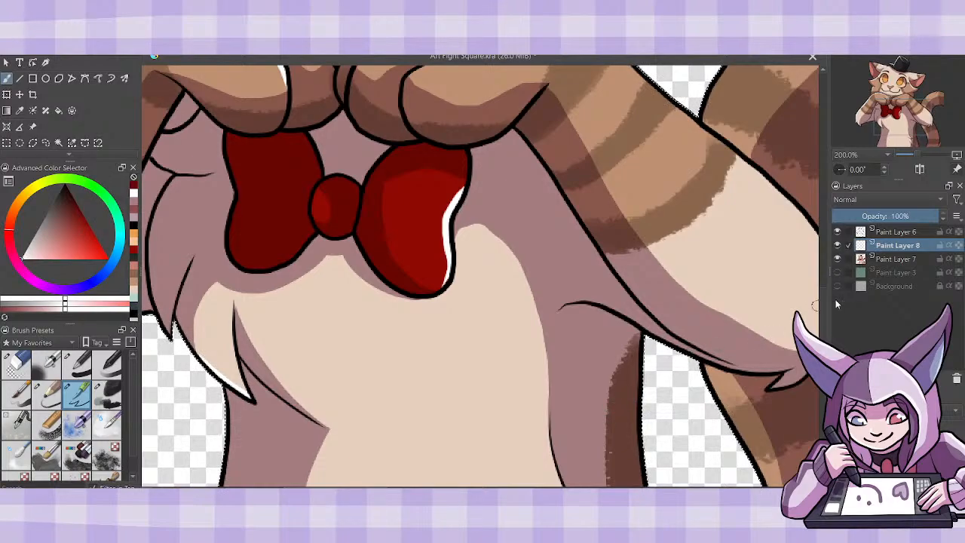
scroll(480, 276, "down", 5)
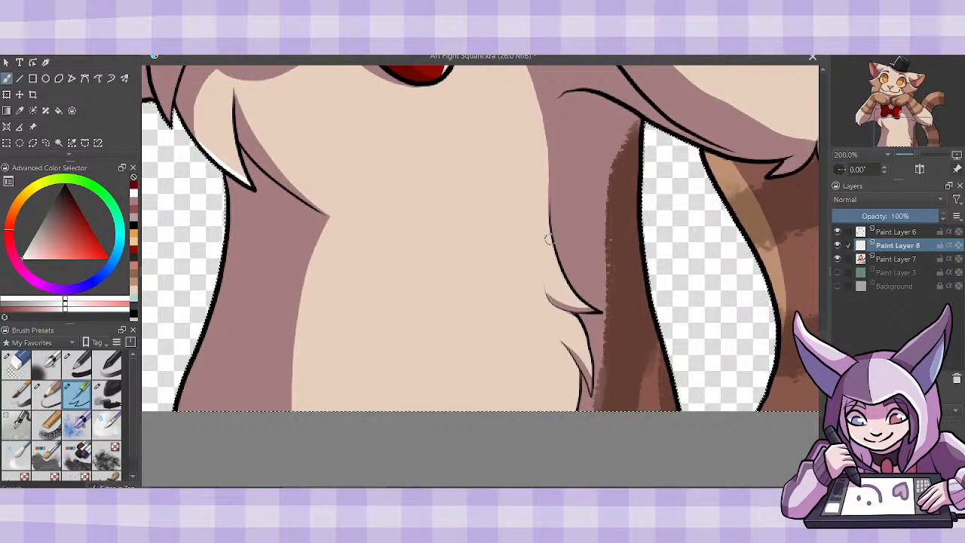
left_click_drag(549, 245, 579, 303)
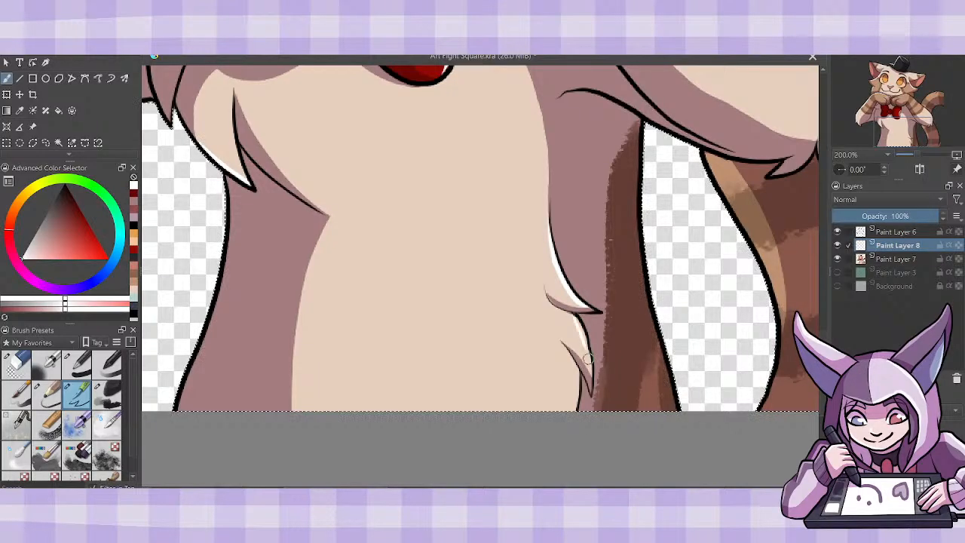
mouse_move(574, 317)
left_mouse_down()
mouse_move(586, 344)
mouse_move(577, 411)
mouse_move(585, 404)
left_mouse_up()
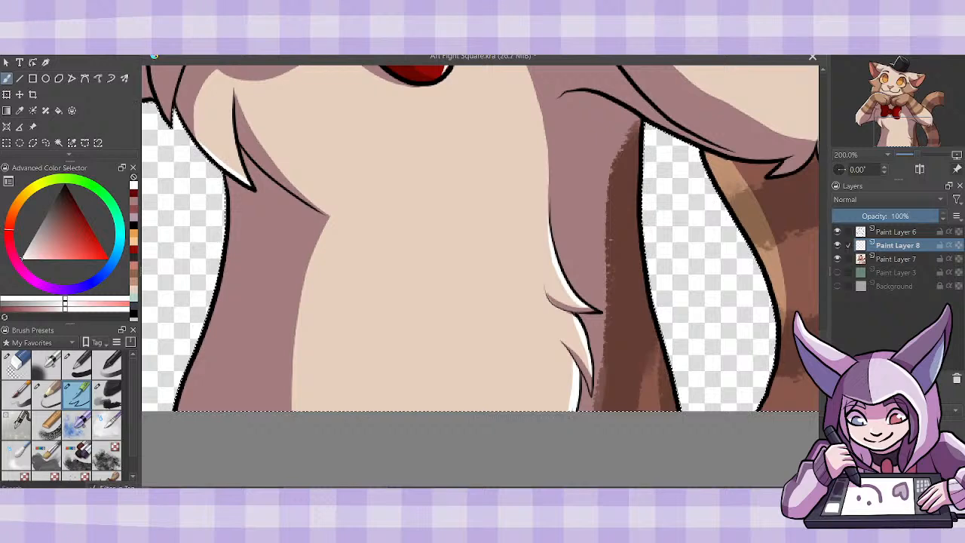
- Paint white highlights down the tail's inner left edge and along the outer edge of the right arm to its fur tip
left_click_drag(642, 264, 294, 264)
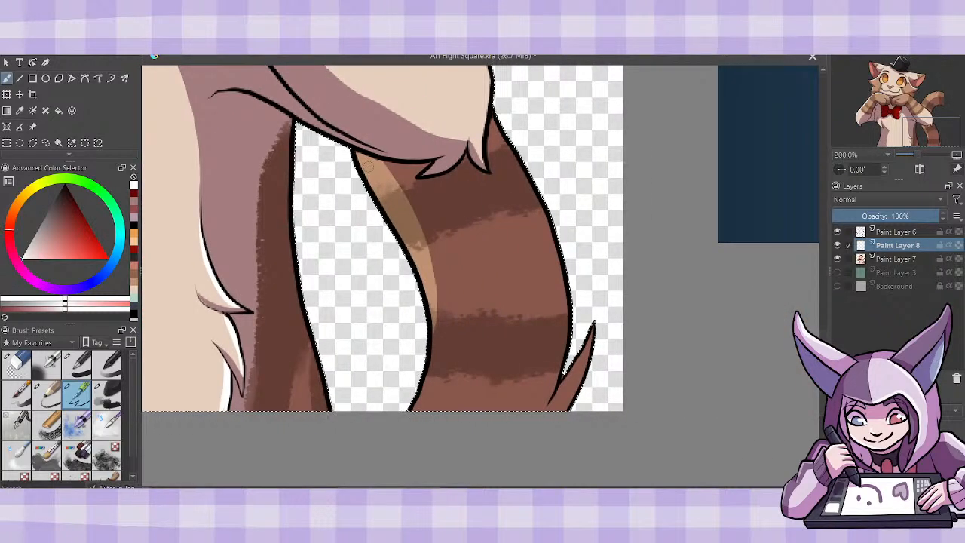
mouse_move(352, 151)
left_mouse_down()
mouse_move(409, 254)
mouse_move(430, 347)
left_mouse_up()
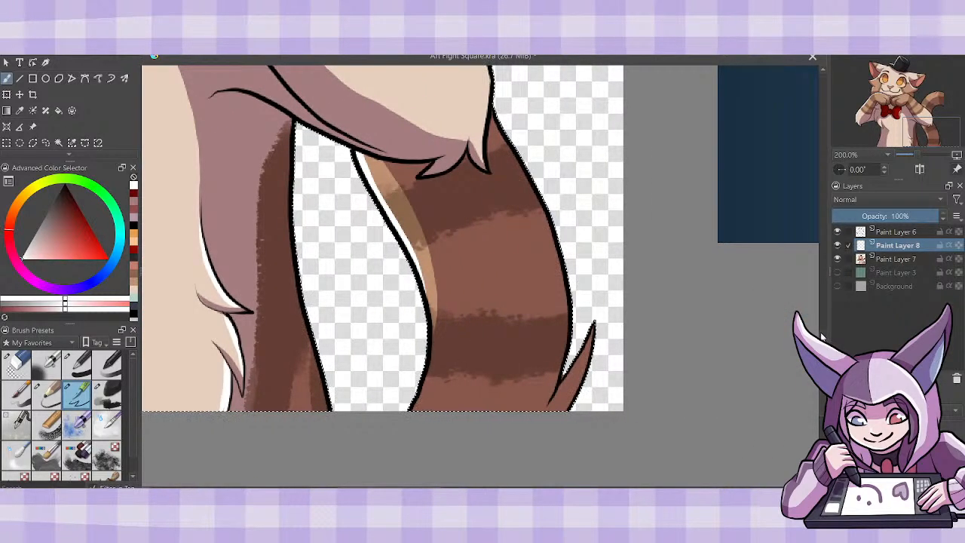
left_click_drag(823, 351, 826, 297)
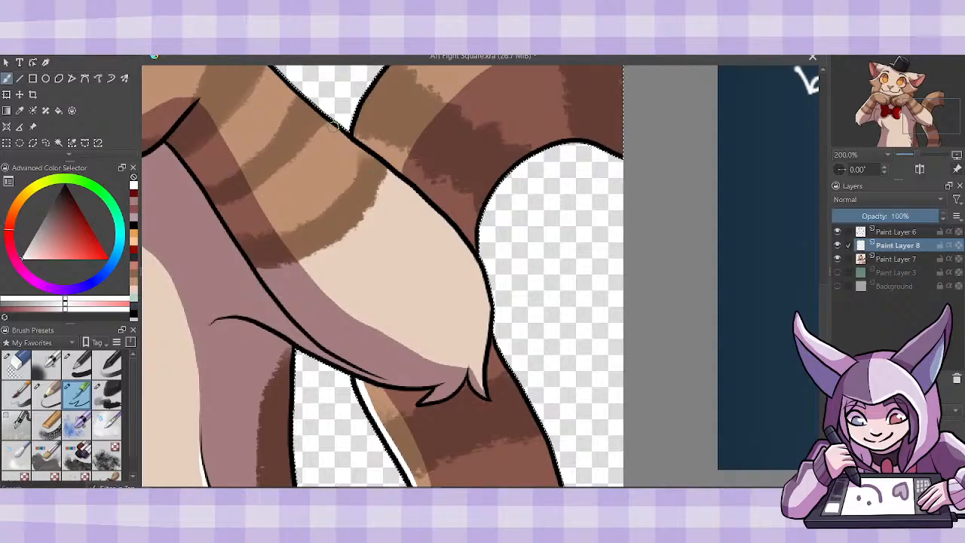
mouse_move(337, 127)
left_mouse_down()
mouse_move(440, 222)
mouse_move(478, 277)
left_mouse_up()
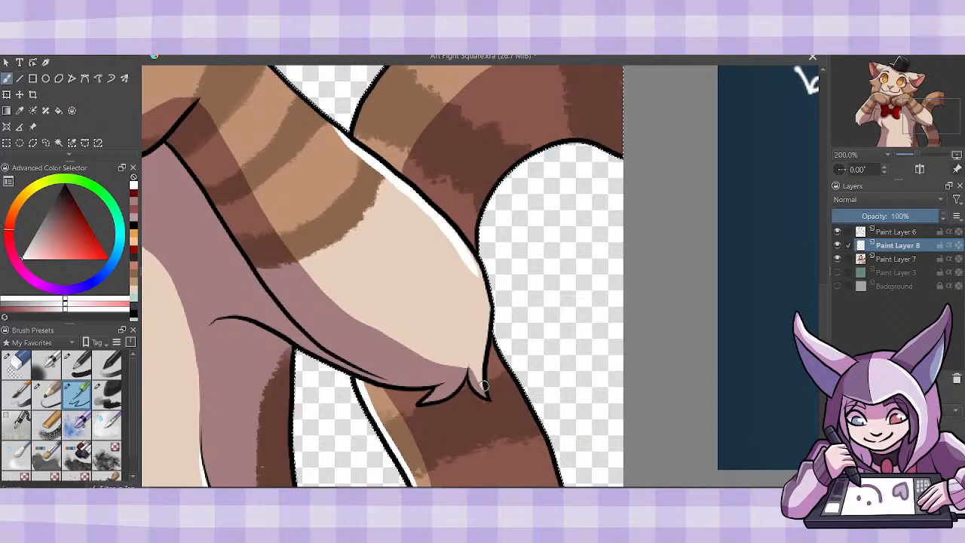
mouse_move(483, 384)
left_mouse_down()
mouse_move(484, 292)
mouse_move(475, 260)
left_mouse_up()
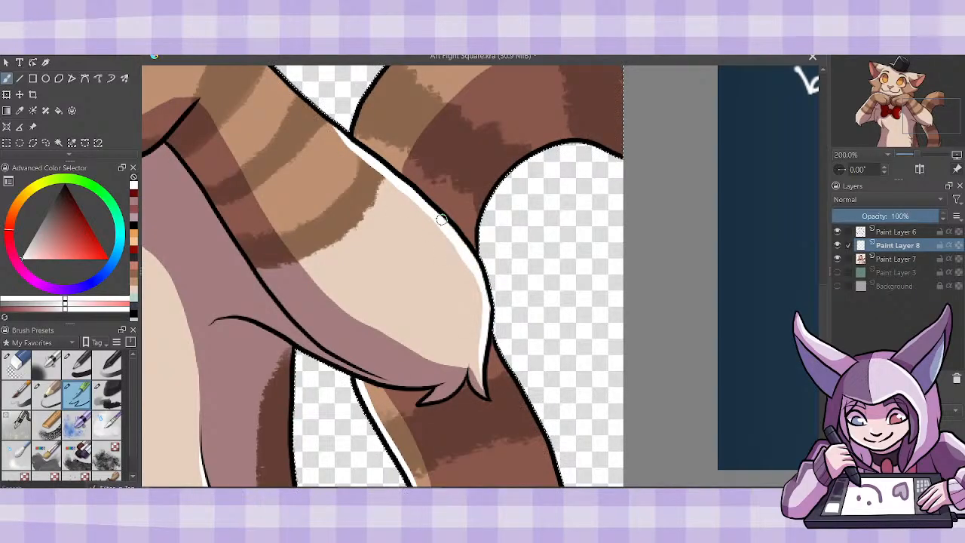
- Paint white highlights along the outer edge of the right arm up to the shoulder side and over the top of the right paw
left_click_drag(441, 217, 478, 278)
left_click_drag(453, 486, 418, 483)
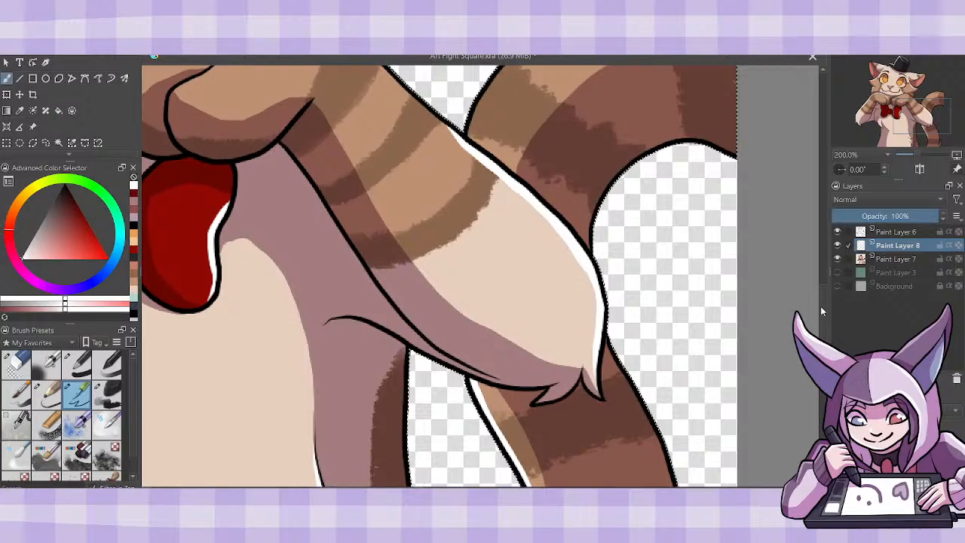
left_click_drag(821, 306, 826, 271)
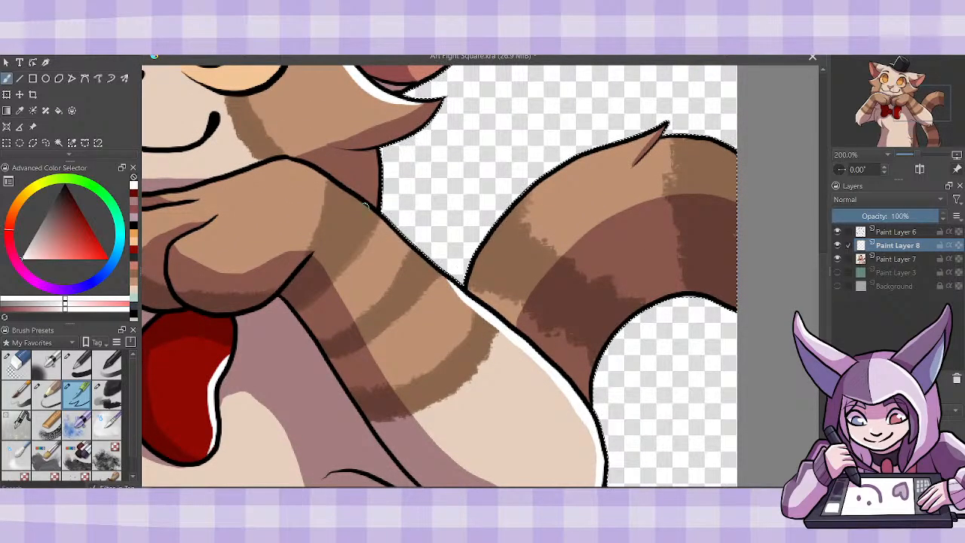
left_click_drag(351, 198, 461, 291)
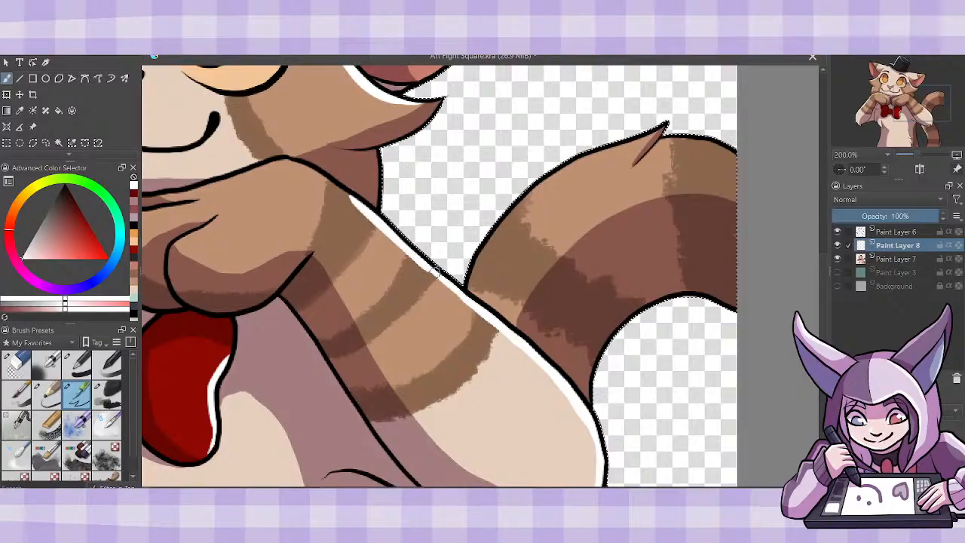
left_click_drag(491, 490, 452, 490)
mouse_move(303, 193)
left_mouse_down()
mouse_move(426, 162)
mouse_move(503, 215)
left_mouse_up()
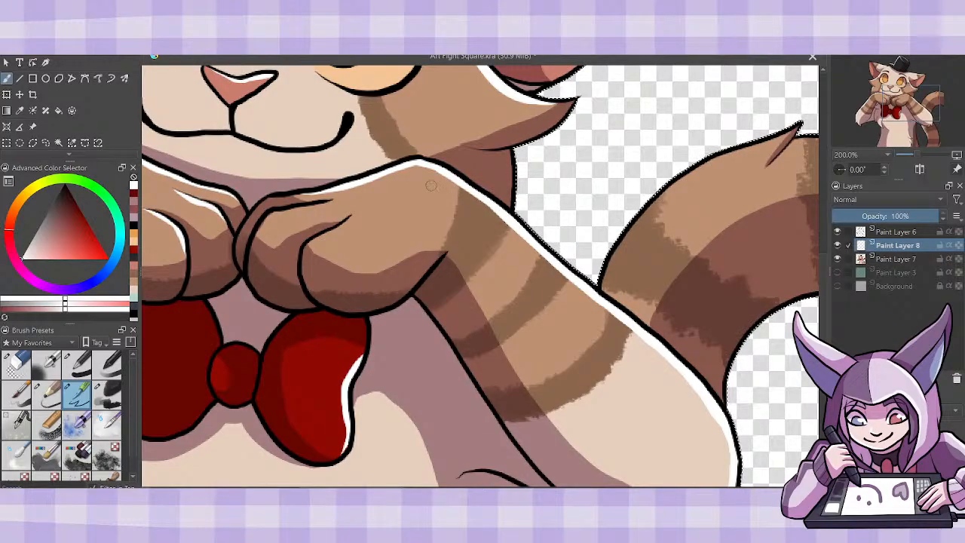
- Paint thin white highlights beneath the finger lines of the right paw, redoing the first finger stroke
left_click_drag(308, 243, 320, 235)
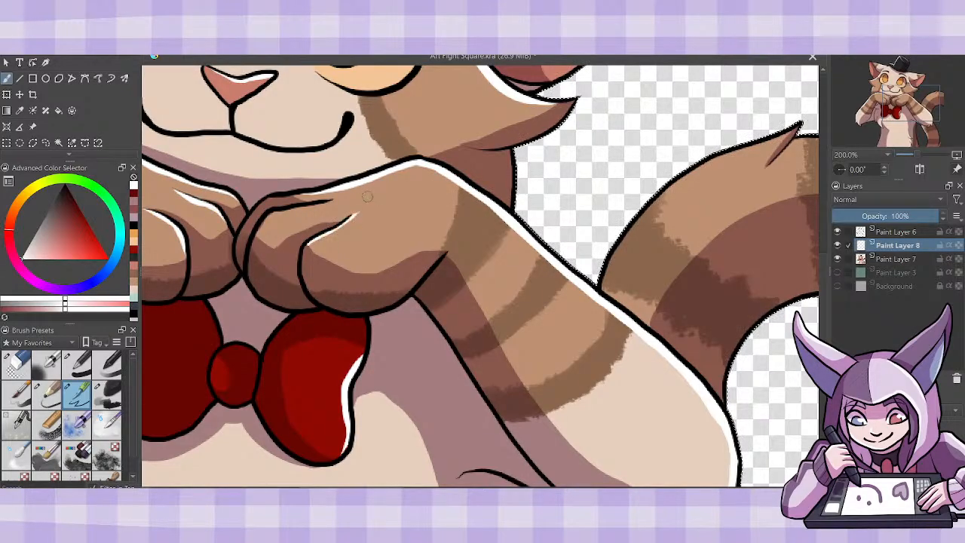
key("ctrl+z")
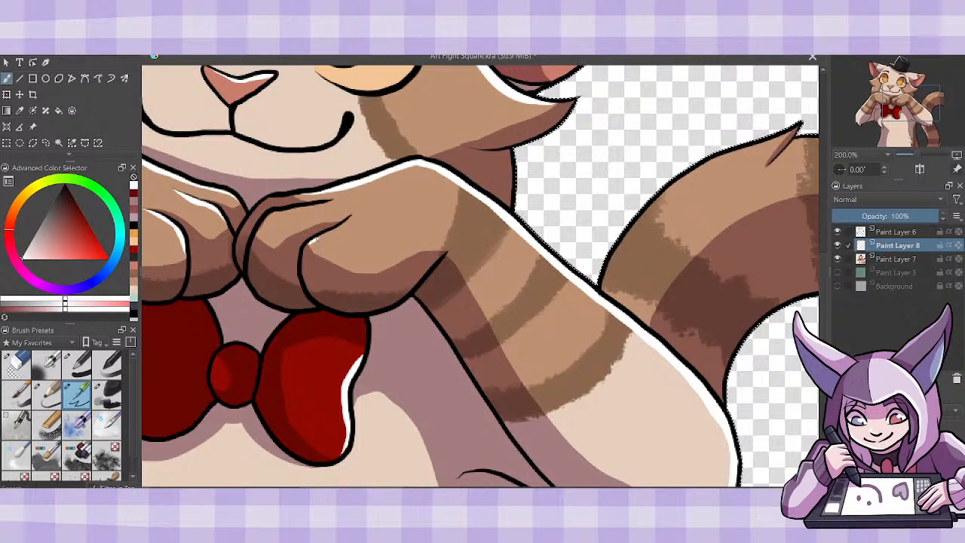
left_click_drag(309, 243, 351, 218)
mouse_move(254, 235)
left_mouse_down()
mouse_move(279, 211)
mouse_move(321, 202)
left_mouse_up()
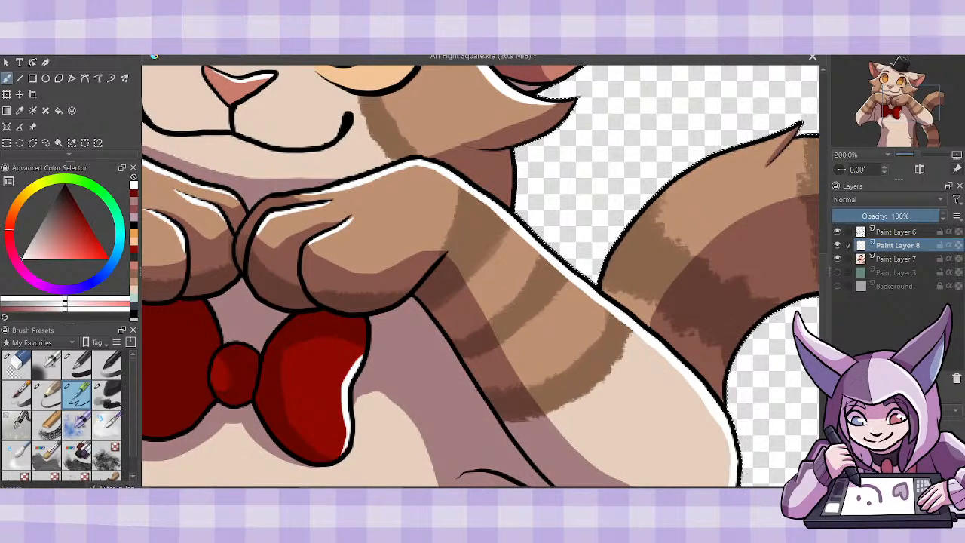
- Paint a white highlight along the upper outer edge of the tail curve, on both sides of its fur tip
left_click_drag(490, 491, 558, 491)
mouse_move(367, 296)
left_mouse_down()
mouse_move(386, 240)
mouse_move(418, 206)
mouse_move(569, 114)
left_mouse_up()
key("ctrl+z")
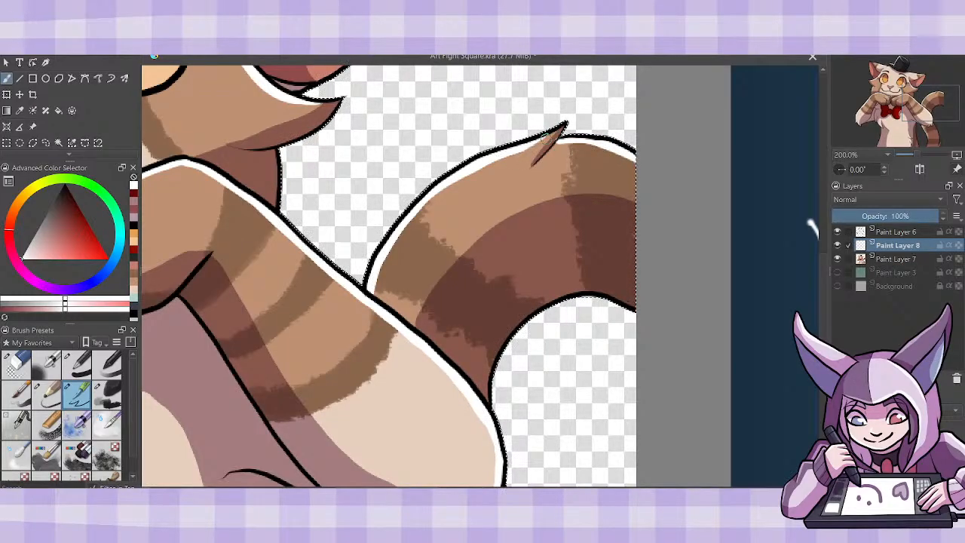
left_click_drag(560, 138, 563, 133)
- Review the white highlights across the whole figure and up close on the head and arms
key("ctrl+minus")
key("ctrl+minus")
key("ctrl+minus")
key("ctrl+minus")
key("ctrl+plus")
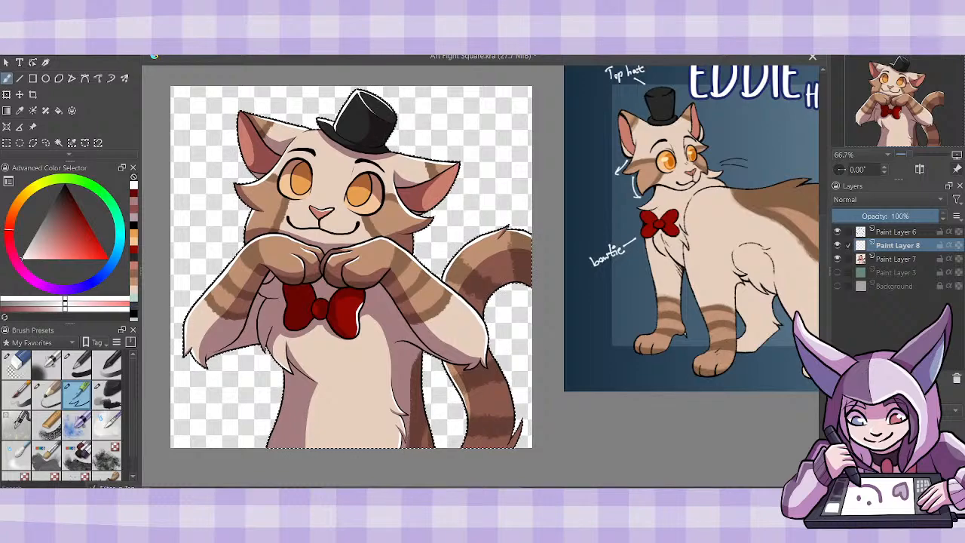
scroll(480, 271, "left", 3)
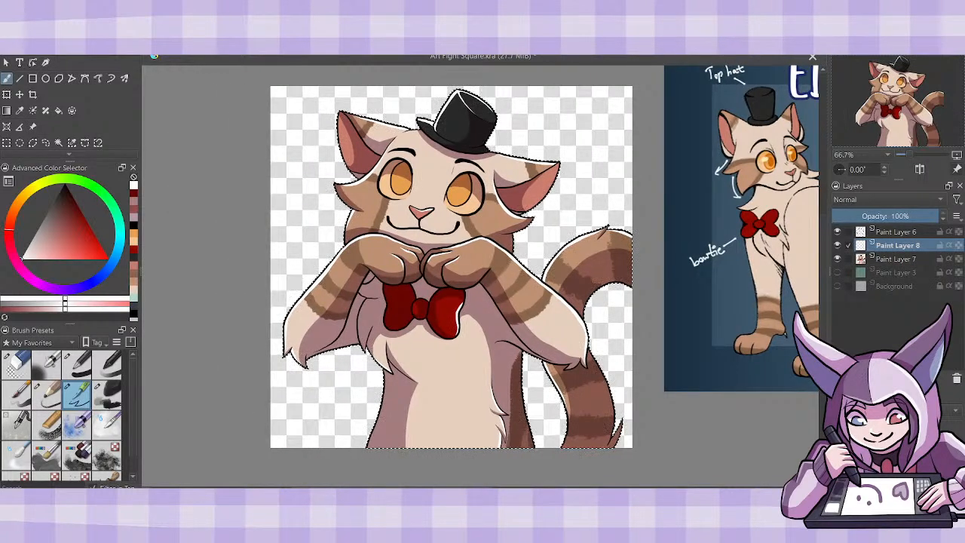
key("ctrl+plus")
key("ctrl+plus")
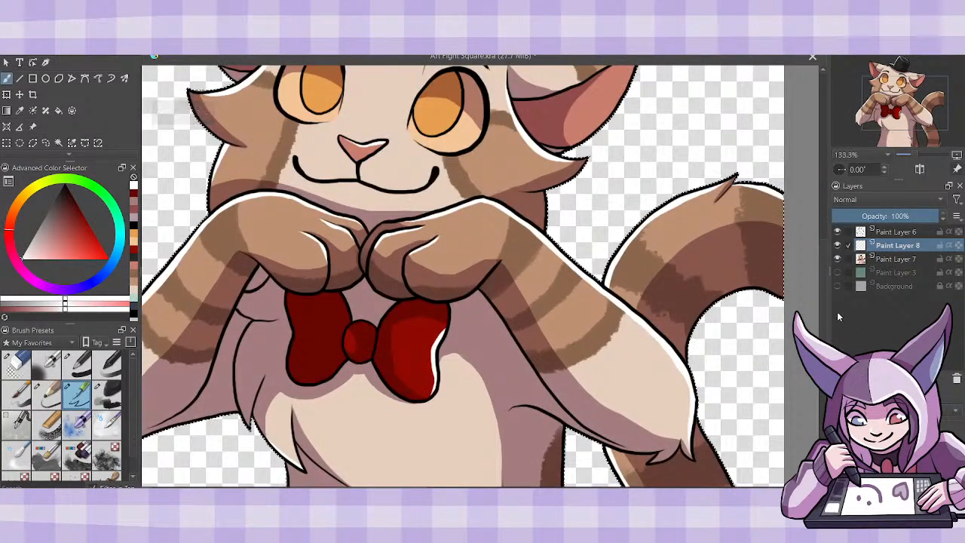
left_click_drag(823, 278, 822, 229)
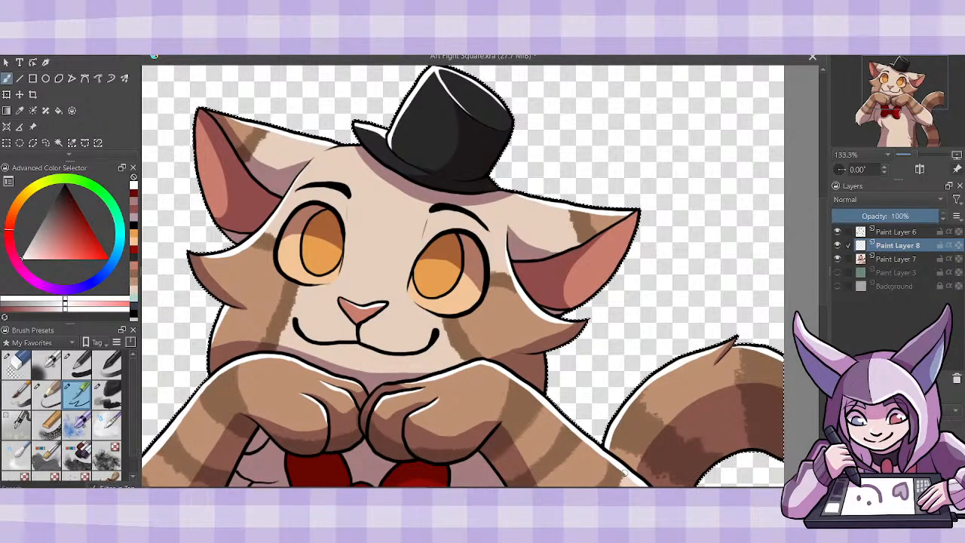
- Duplicate Paint Layer 7 above Paint Layer 8 with inherited alpha, and merge the copy down into Paint Layer 8
left_click(892, 260)
key("ctrl+j")
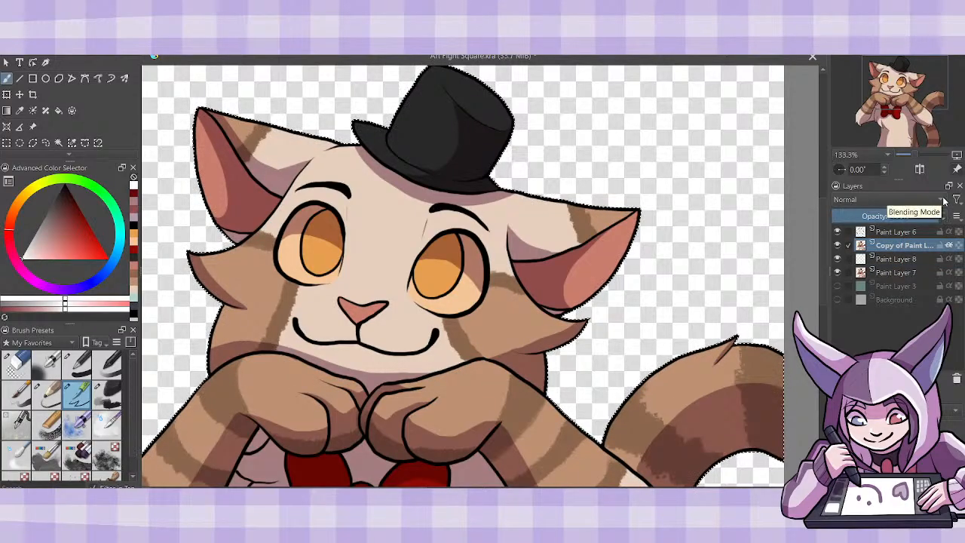
key("ctrl+e")
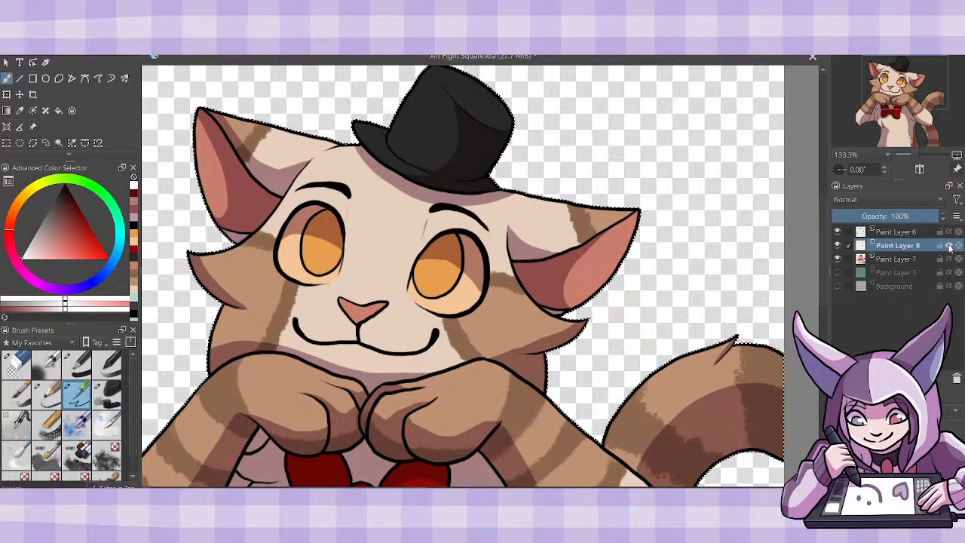
- Set Paint Layer 8's blending mode to Screen and merge it down into Paint Layer 7
left_click(866, 199)
left_click(833, 216)
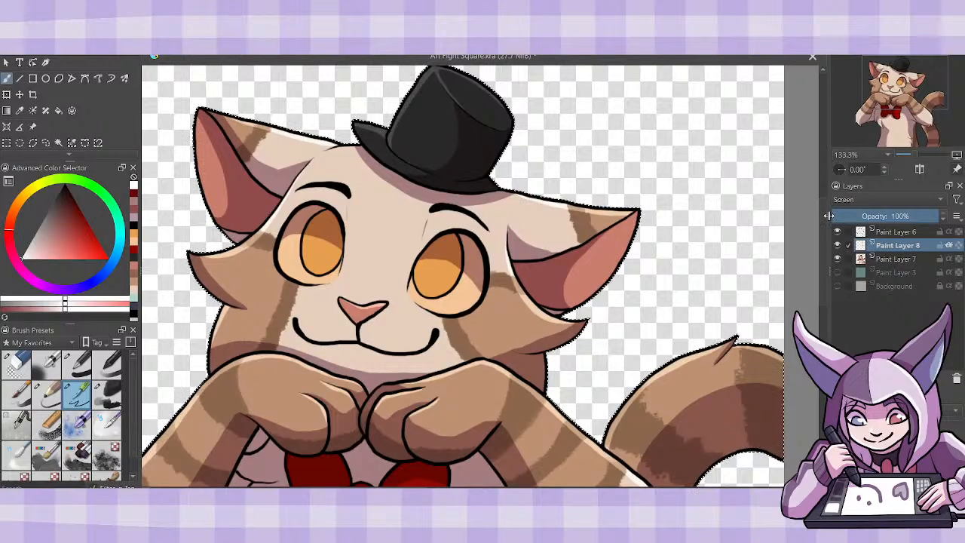
key("ctrl+e")
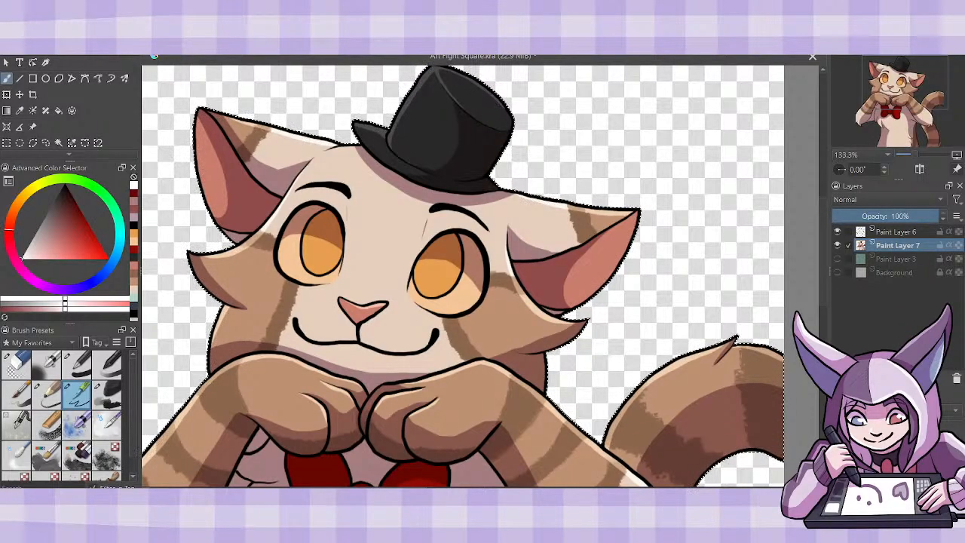
- On Paint Layer 6, paint a round white highlight on the outer side of the iris in each eye
key("ctrl+minus")
key("ctrl+minus")
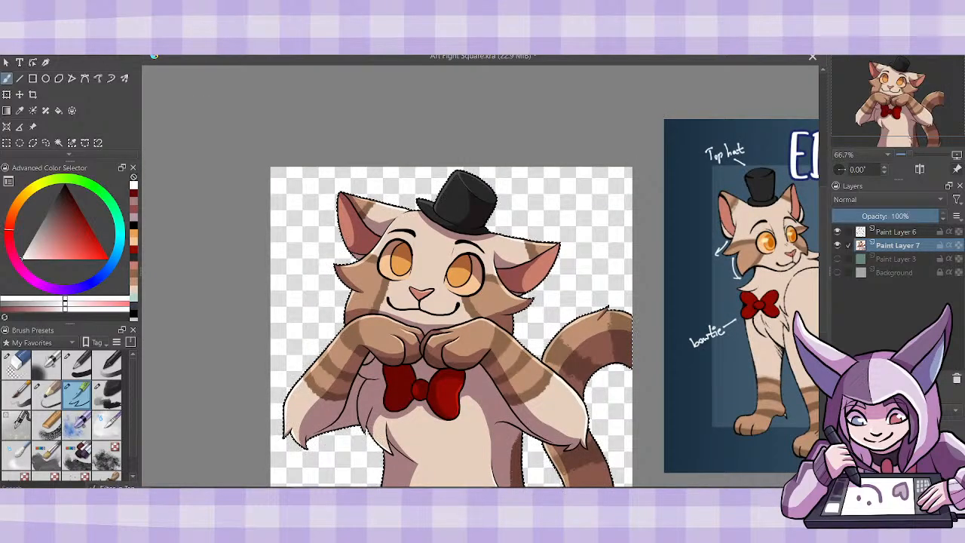
left_click(897, 232)
key("ctrl+plus")
key("ctrl+plus")
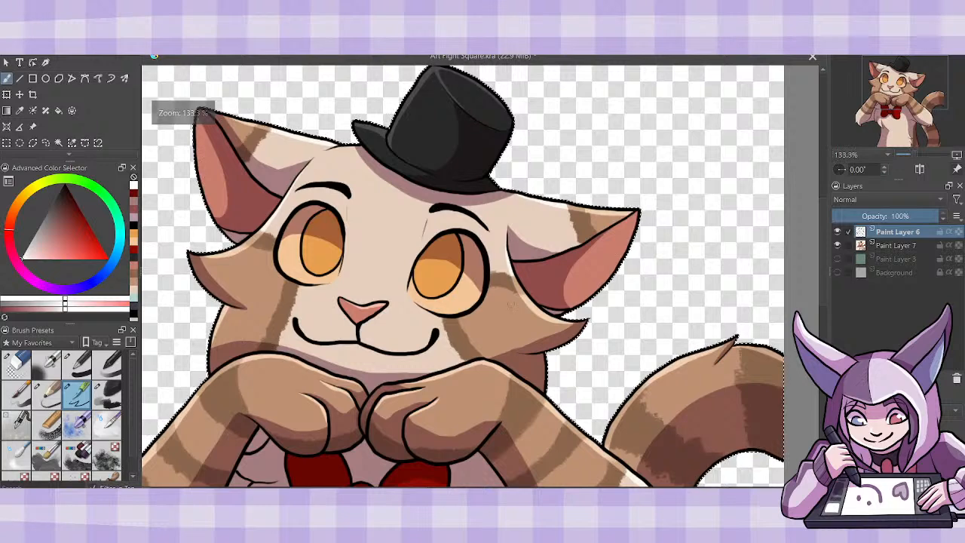
left_click_drag(463, 276, 466, 277)
left_click(304, 235)
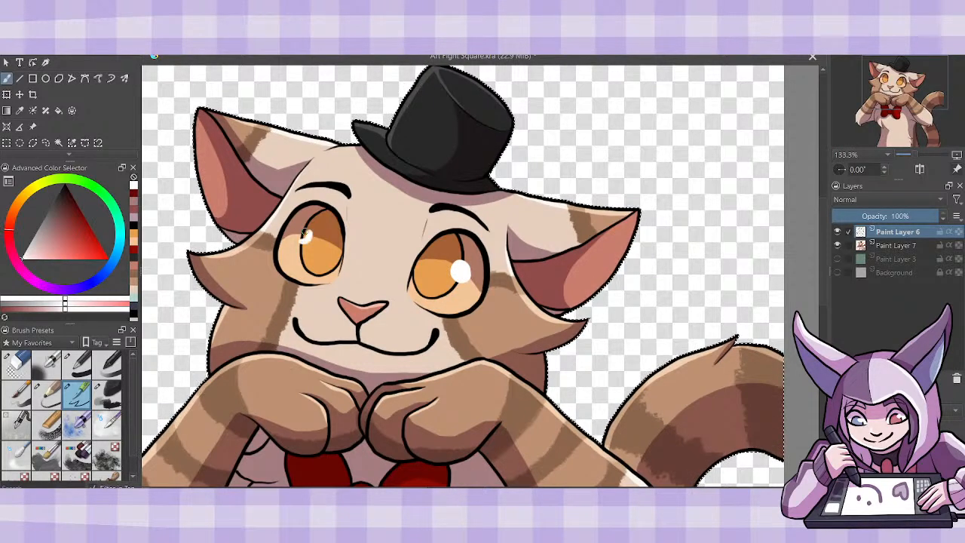
left_click_drag(304, 235, 305, 237)
key("ctrl+z")
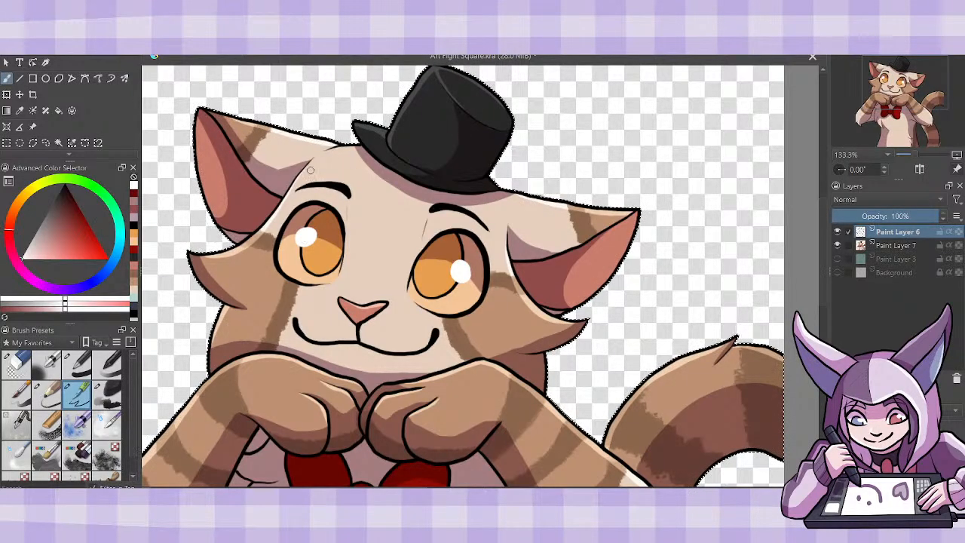
- Clear the selection around the character and make Paint Layer 7 the active layer
left_click(134, 38)
left_click(197, 60)
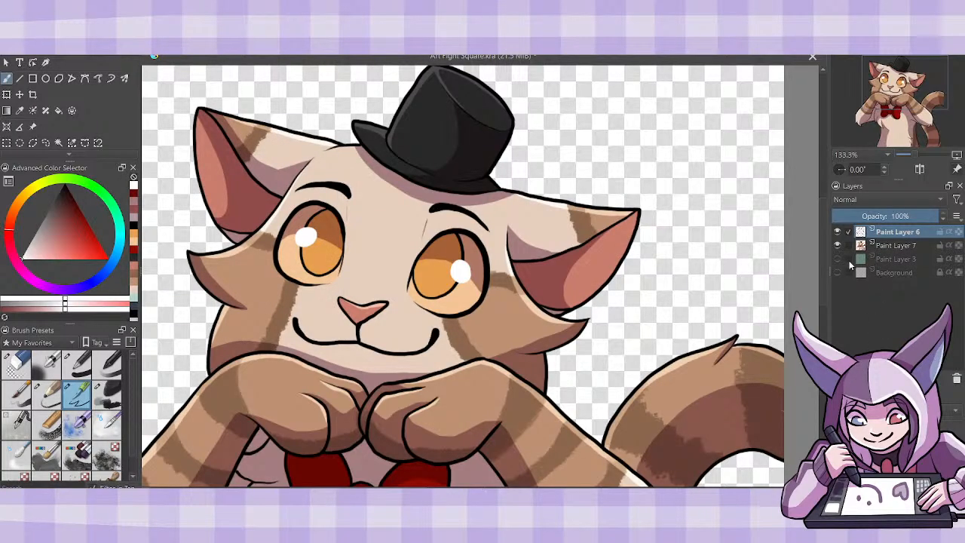
left_click(885, 248)
- Inspect the softened highlights on the face, hat, arms, bow tie, belly and tail, and compare the full piece with the reference
key("ctrl+plus")
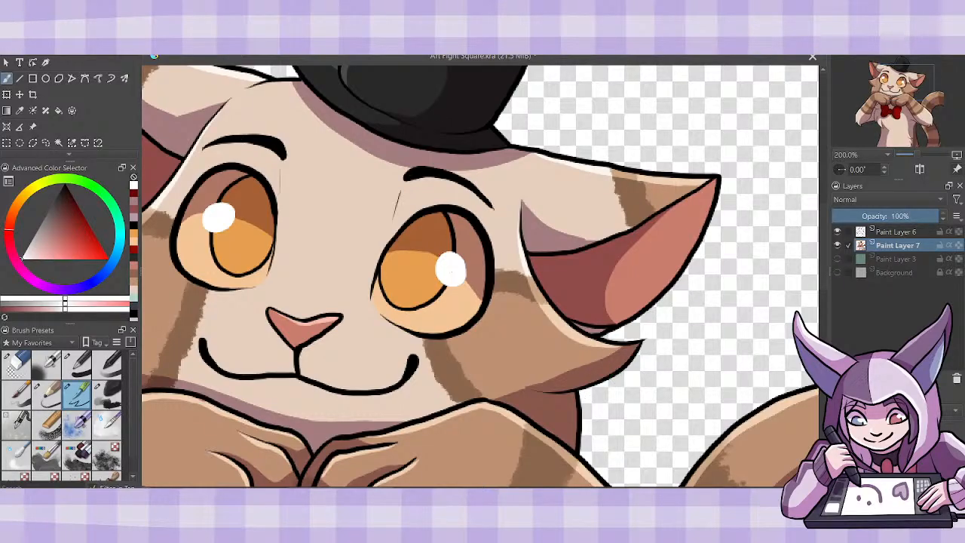
left_click_drag(452, 270, 671, 269)
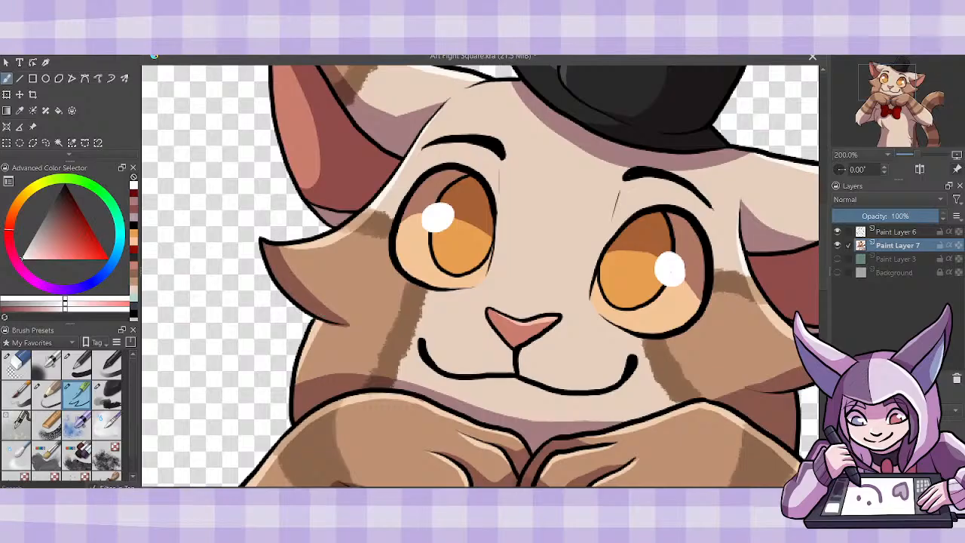
scroll(815, 259, "up", 5)
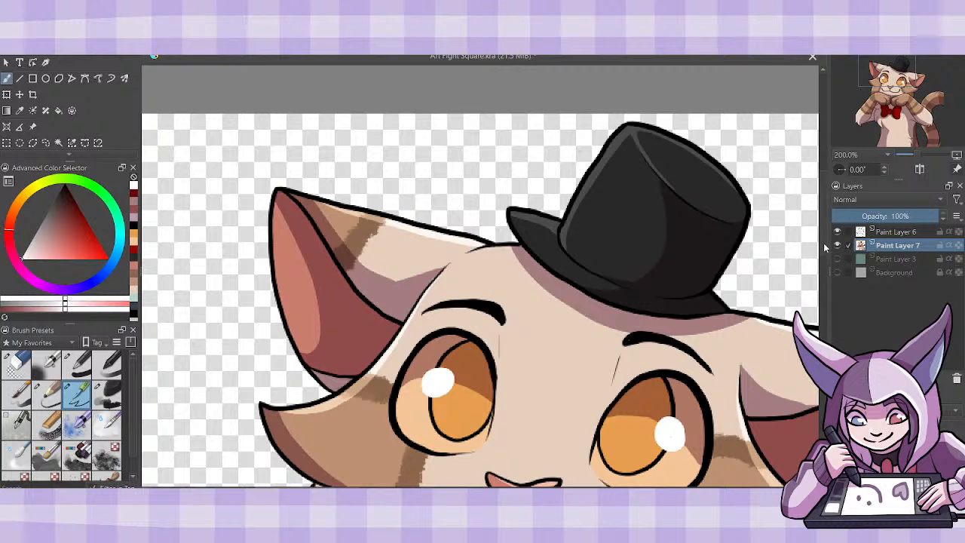
scroll(823, 243, "down", 20)
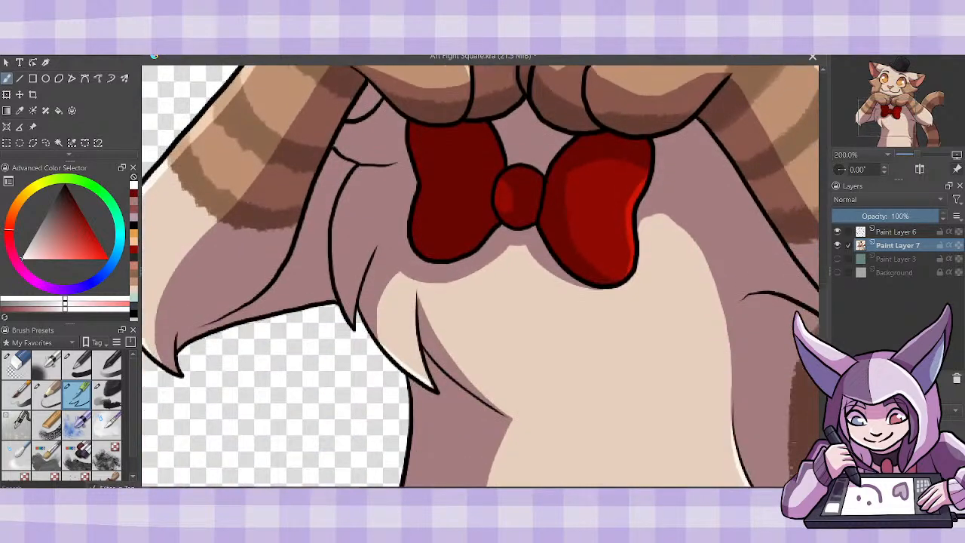
scroll(360, 465, "left", 4)
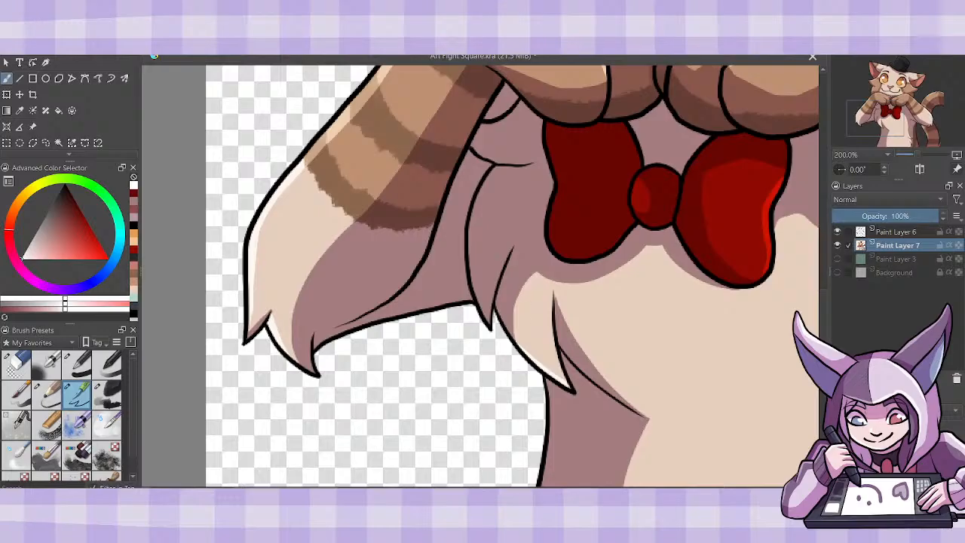
scroll(823, 337, "down", 5)
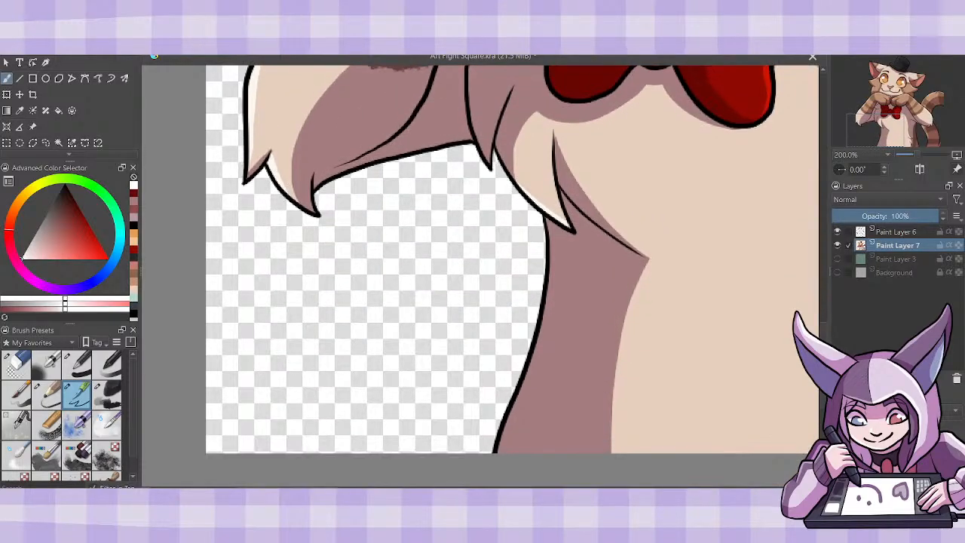
scroll(823, 337, "right", 6)
scroll(480, 259, "right", 8)
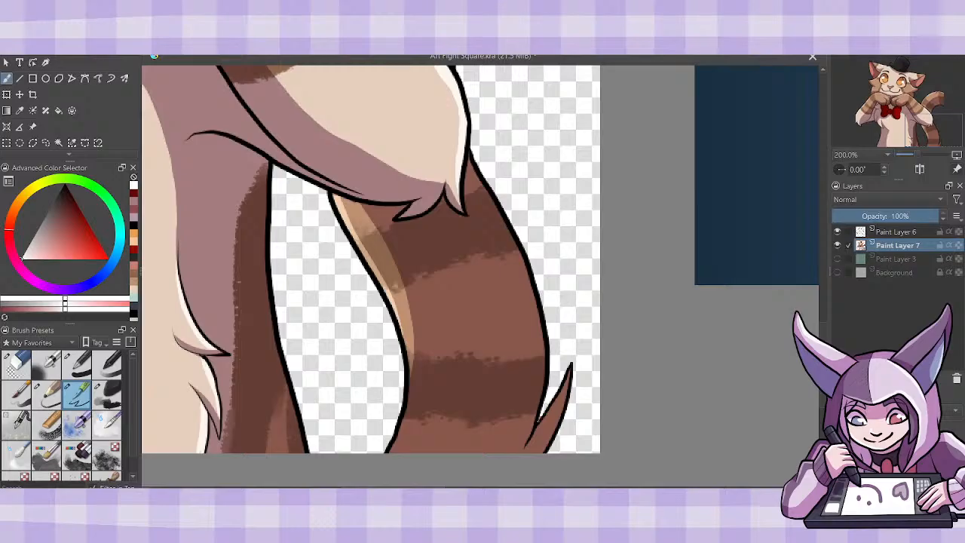
scroll(834, 281, "up", 5)
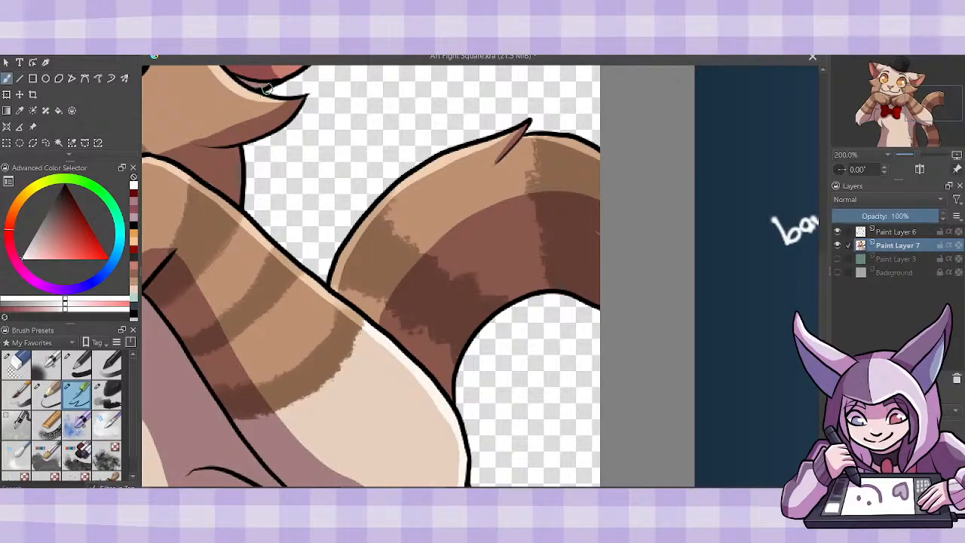
key("1")
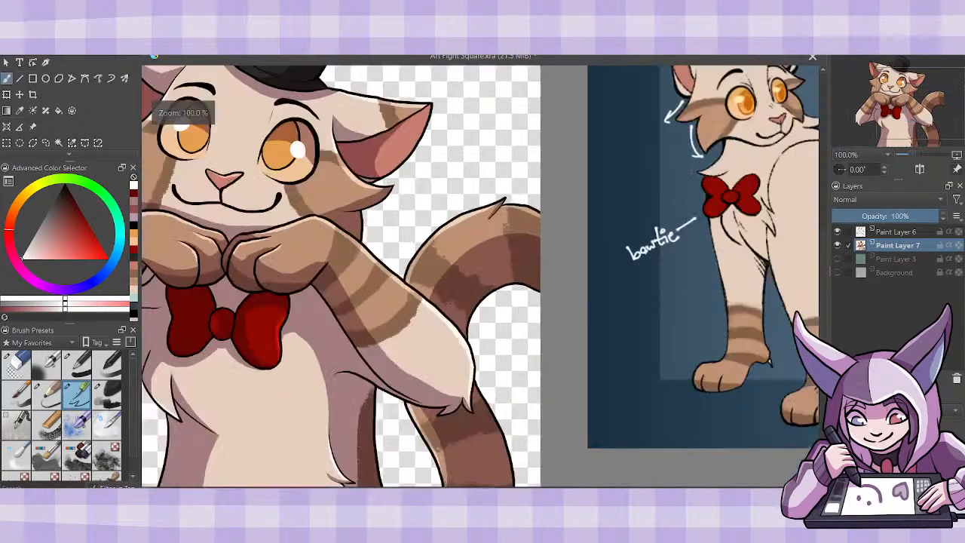
key("minus")
left_click_drag(480, 275, 505, 276)
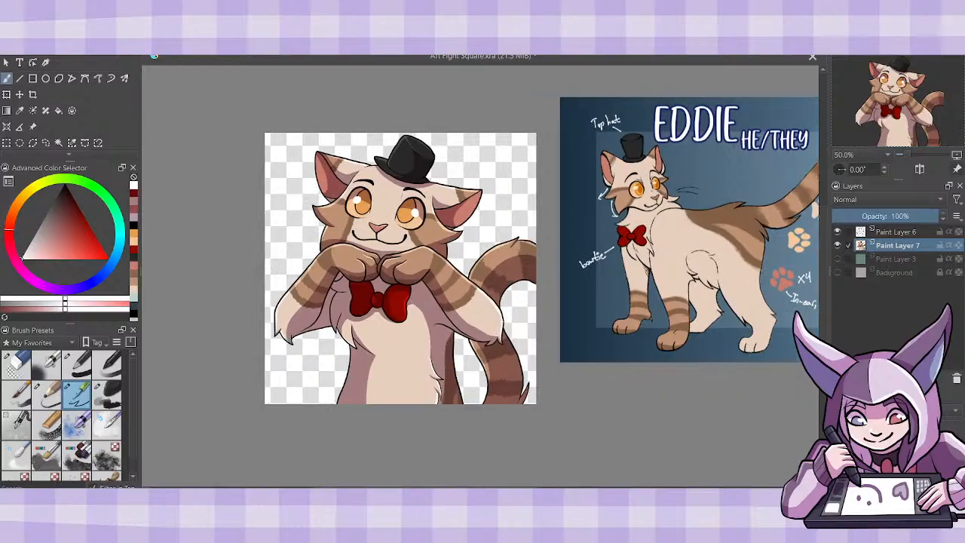
- Make the white Background layer and the green Paint Layer 3 visible behind the character
left_click(837, 273)
left_click(837, 259)
left_click_drag(823, 285, 824, 265)
- Duplicate Paint Layer 3 and hide the original green layer
left_click(881, 261)
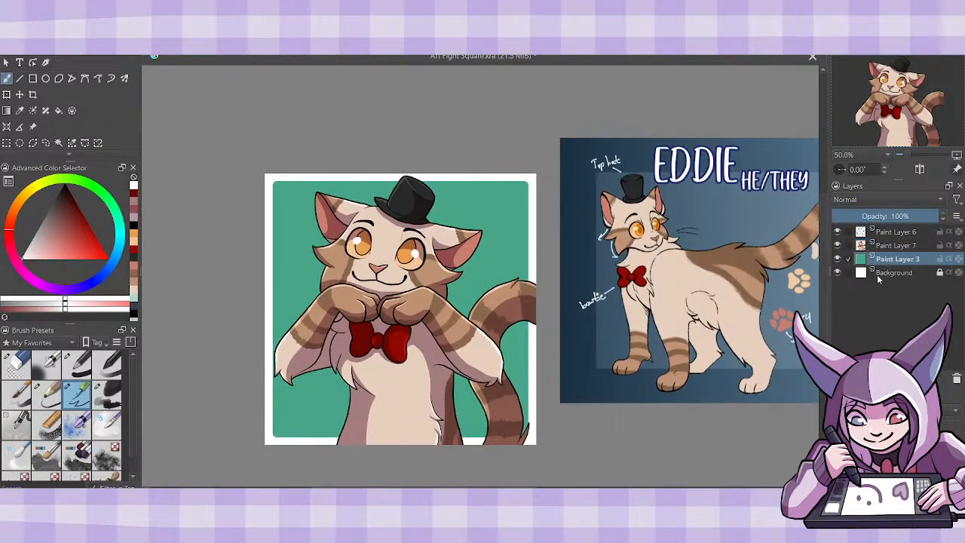
key("ctrl+j")
left_click(837, 272)
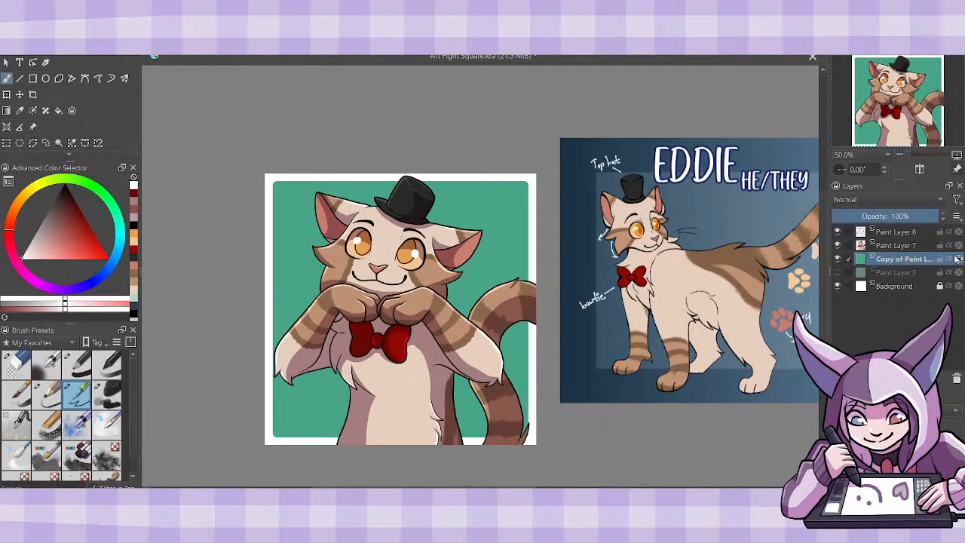
- Try a light orange sampled from the character's eye and a stronger orange as colours for the copied backdrop layer
left_click(20, 111)
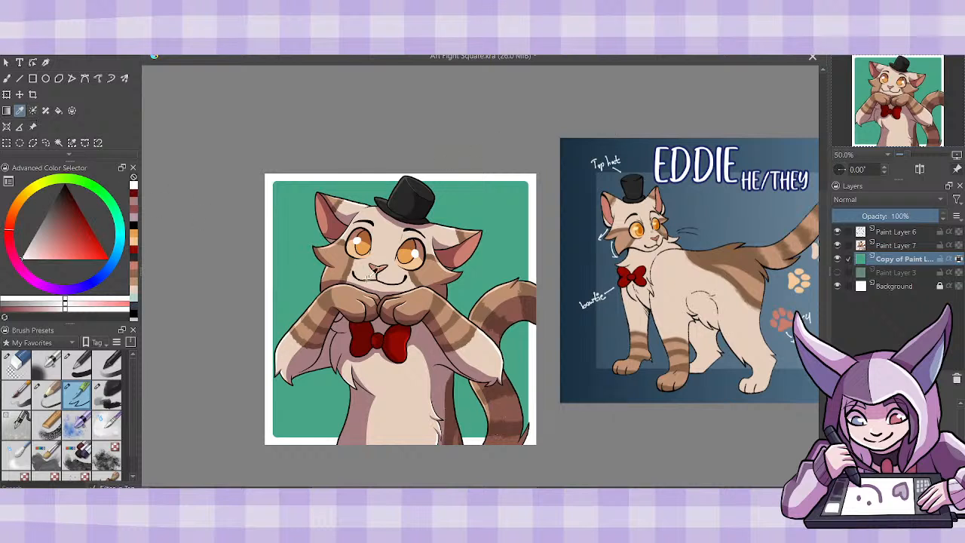
left_click(712, 213)
left_click(417, 258)
left_click(6, 78)
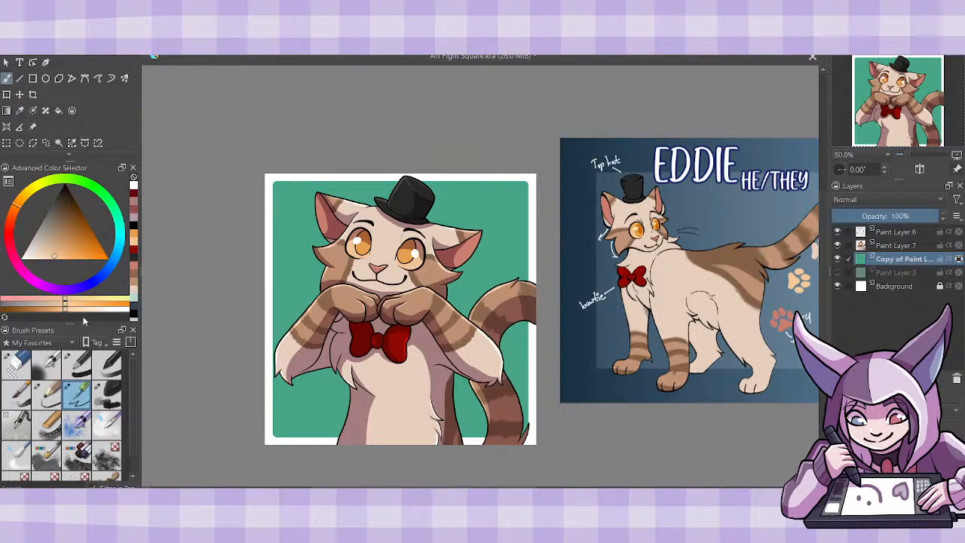
left_click(78, 365)
mouse_move(242, 362)
left_mouse_down()
mouse_move(312, 113)
mouse_move(520, 301)
left_mouse_up()
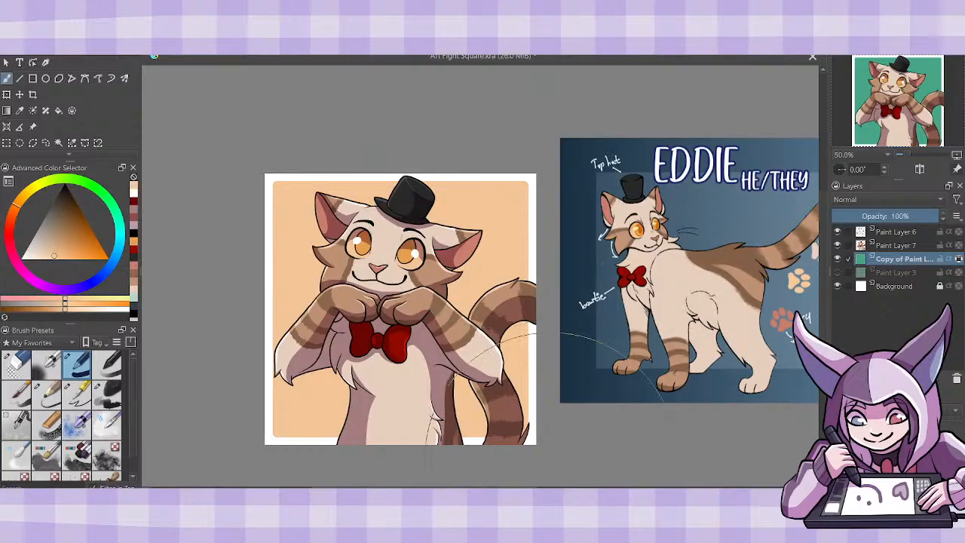
left_click(135, 245)
mouse_move(305, 113)
left_mouse_down()
mouse_move(482, 245)
mouse_move(527, 320)
left_mouse_up()
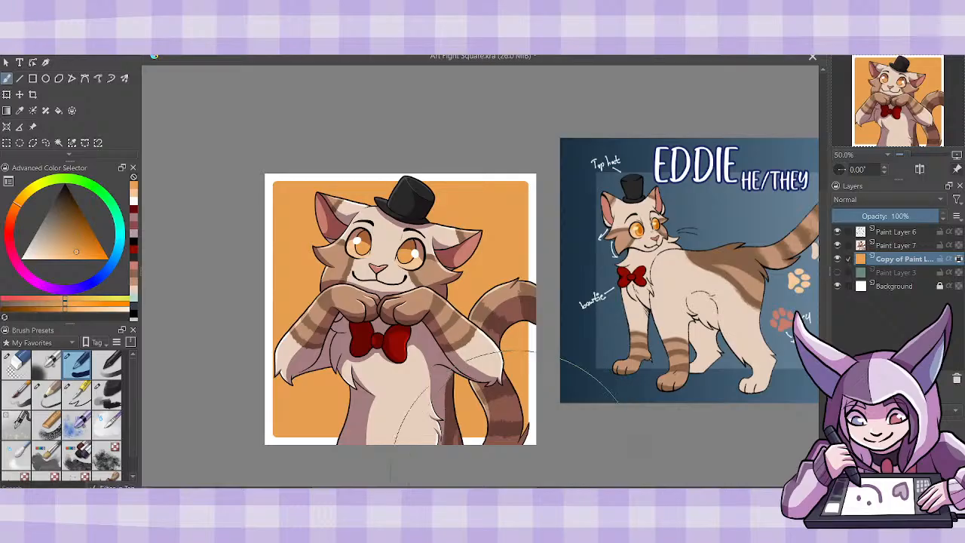
- Repaint the whole copied backdrop in a muted salmon orange with a large brush, and make the eraser brush active
left_click(134, 269)
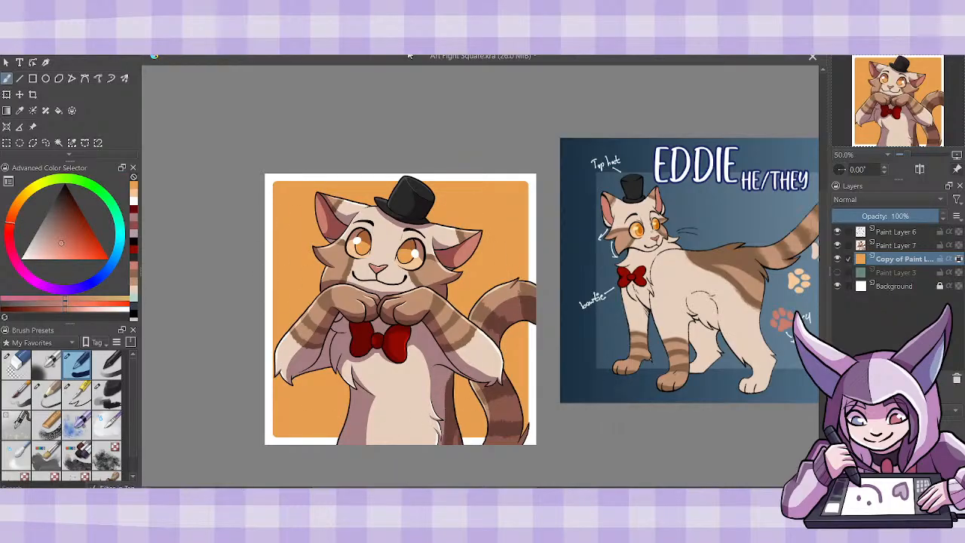
mouse_move(316, 155)
left_mouse_down()
mouse_move(278, 217)
mouse_move(513, 294)
left_mouse_up()
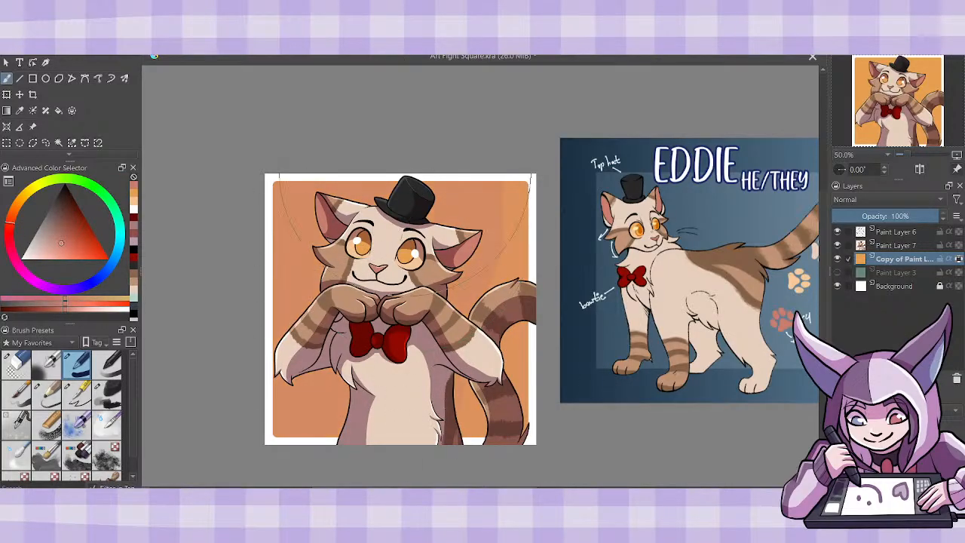
left_click(16, 364)
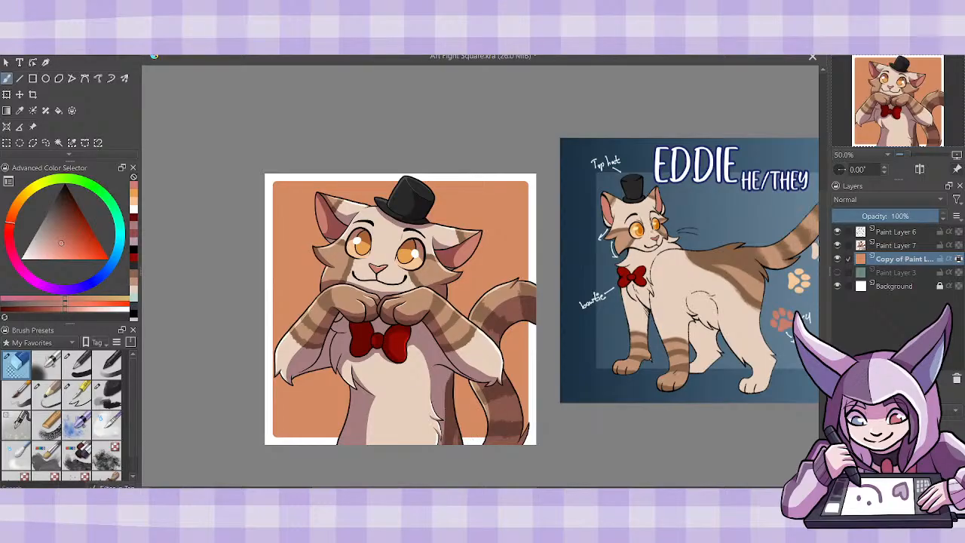
mouse_move(411, 501)
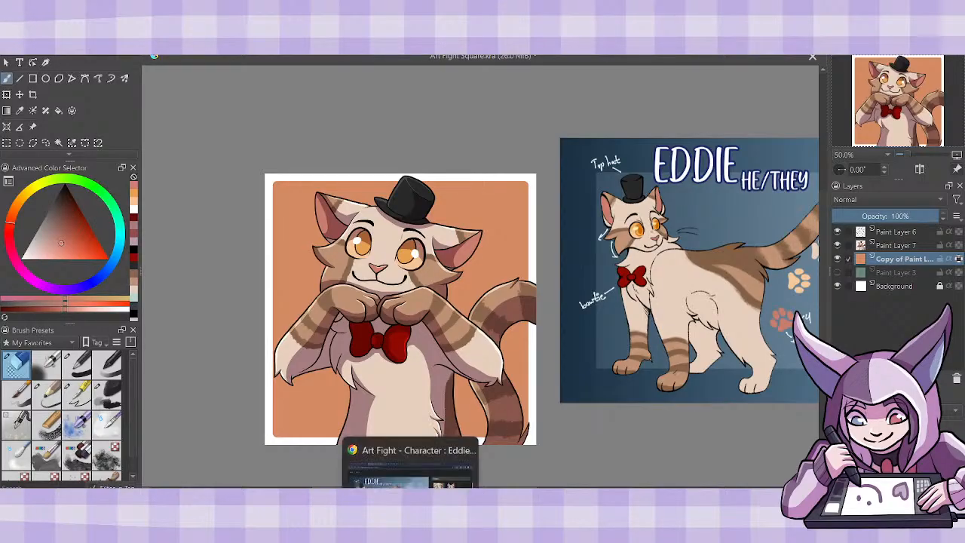
left_click(410, 454)
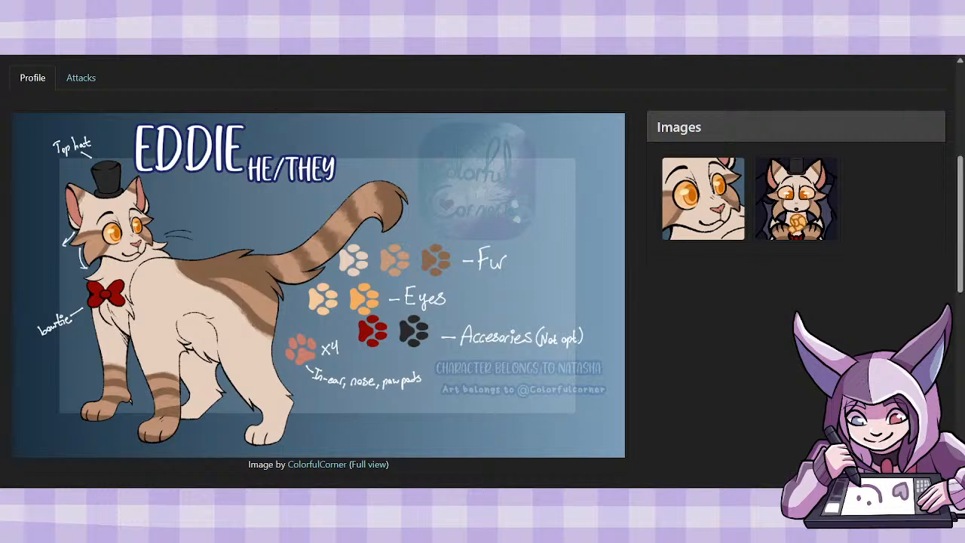
left_click(784, 11)
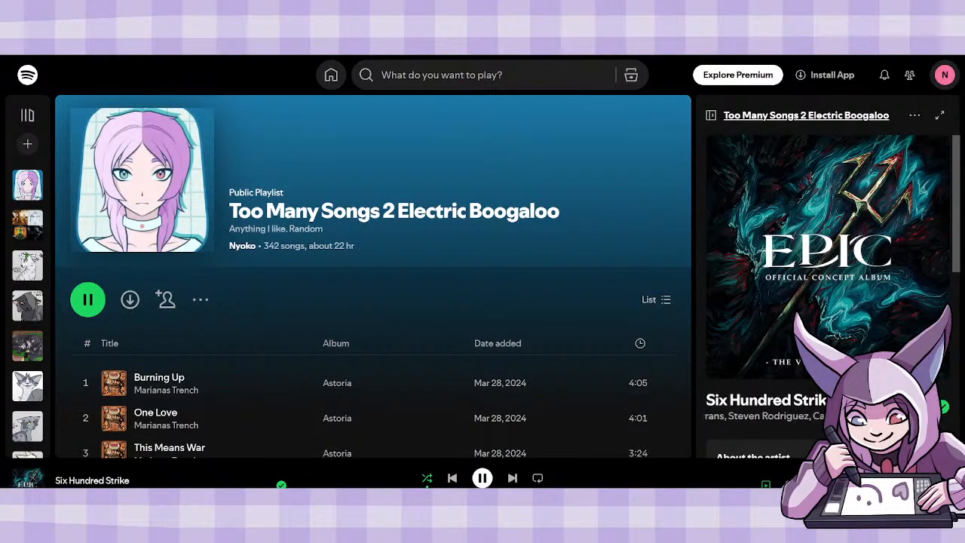
left_click(271, 500)
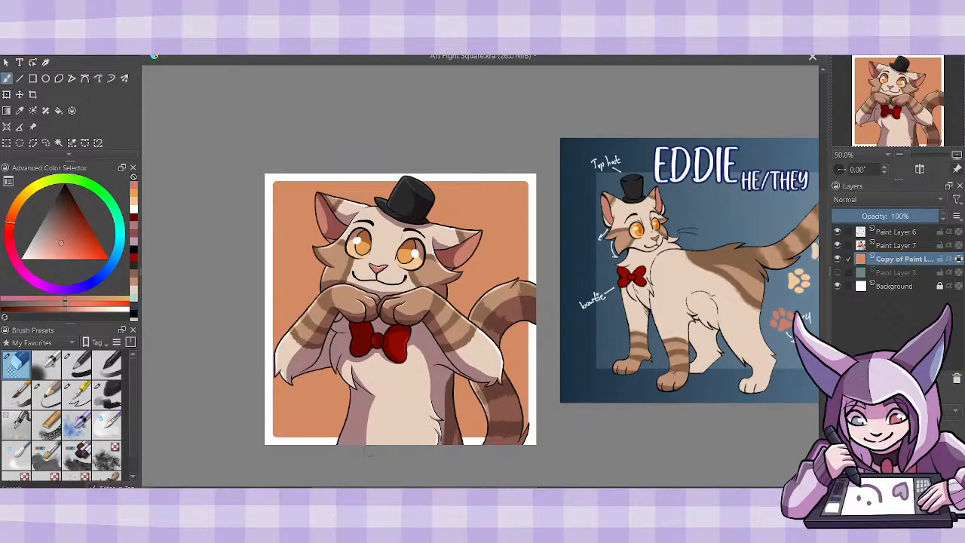
- Erase a white outline from the backdrop along the right arm's upper edge, the top of the tail and the right cheek
mouse_move(36, 408)
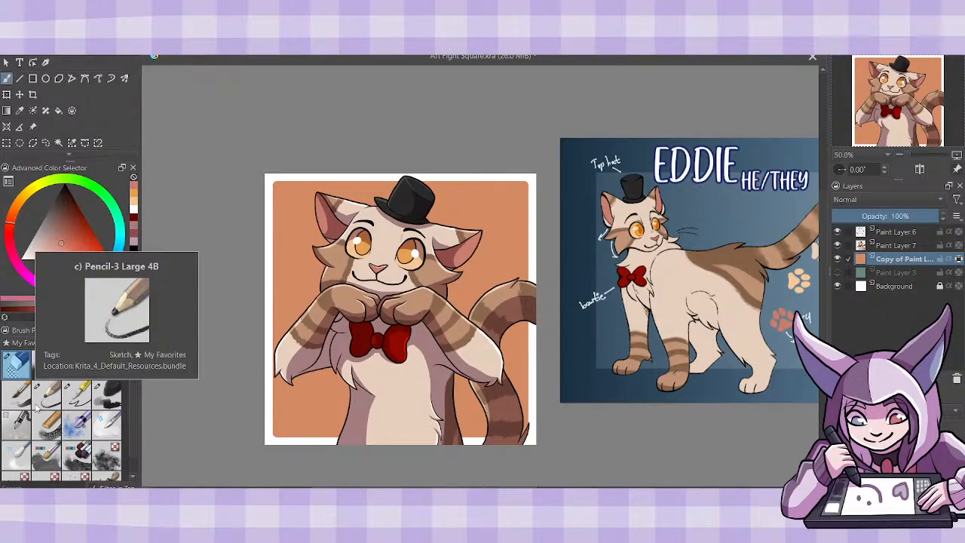
key("ctrl+plus")
key("ctrl+plus")
key("ctrl+plus")
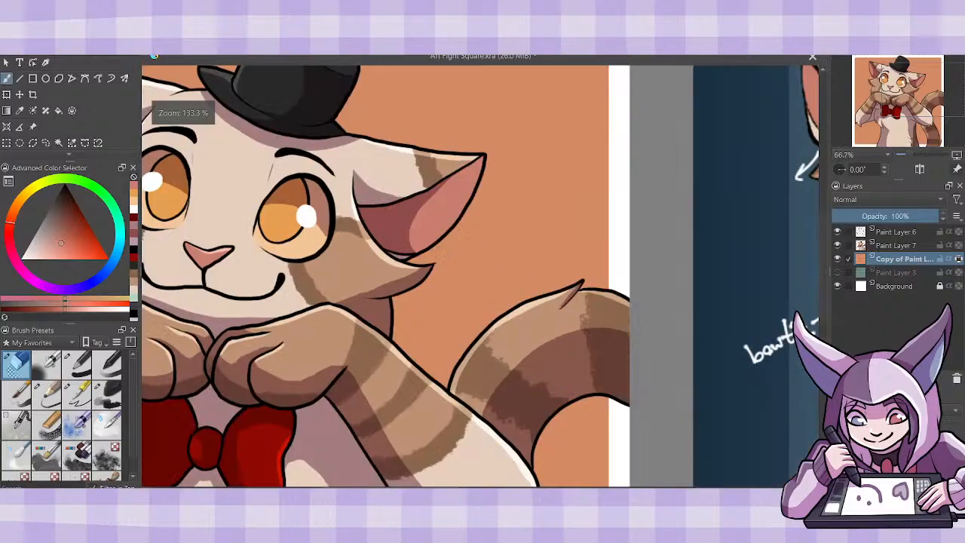
left_click_drag(392, 334, 445, 385)
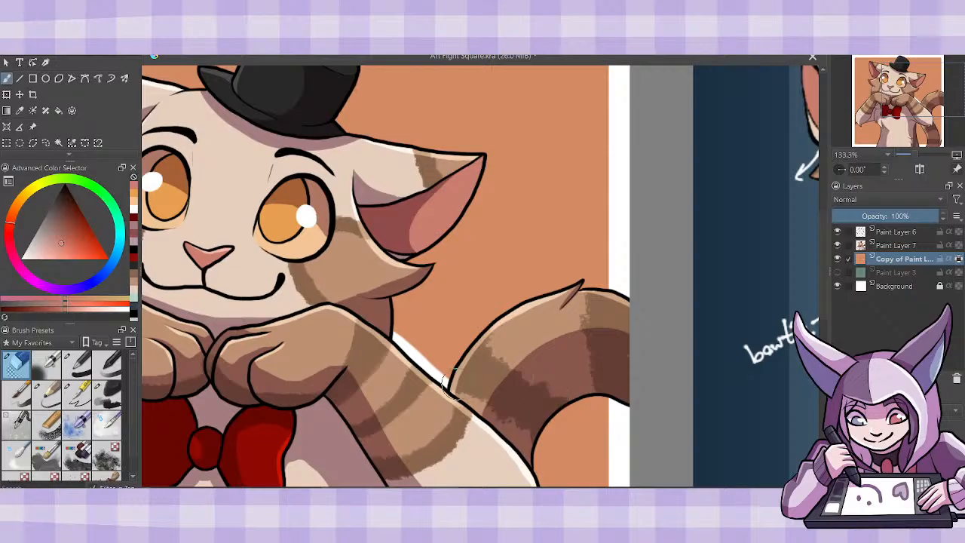
mouse_move(447, 374)
left_mouse_down()
mouse_move(495, 321)
mouse_move(585, 278)
mouse_move(516, 300)
mouse_move(472, 332)
mouse_move(445, 387)
mouse_move(468, 330)
mouse_move(500, 306)
mouse_move(589, 268)
mouse_move(585, 286)
mouse_move(615, 287)
left_mouse_up()
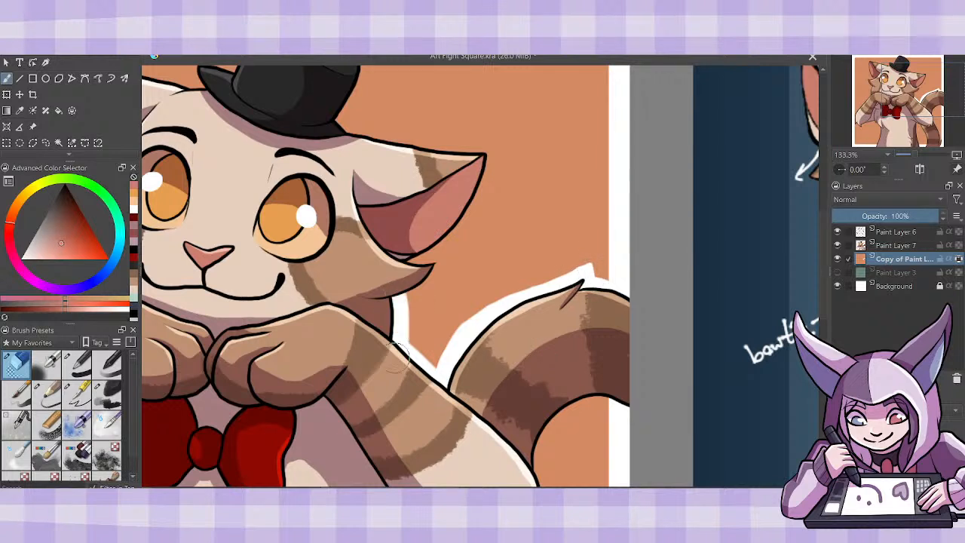
mouse_move(400, 297)
left_mouse_down()
mouse_move(438, 263)
mouse_move(403, 260)
mouse_move(438, 243)
mouse_move(437, 279)
left_mouse_up()
- Erase a white outline from the backdrop inside the tail's curve, down its outer edge and around the gap between body and tail
scroll(716, 387, "down", 3)
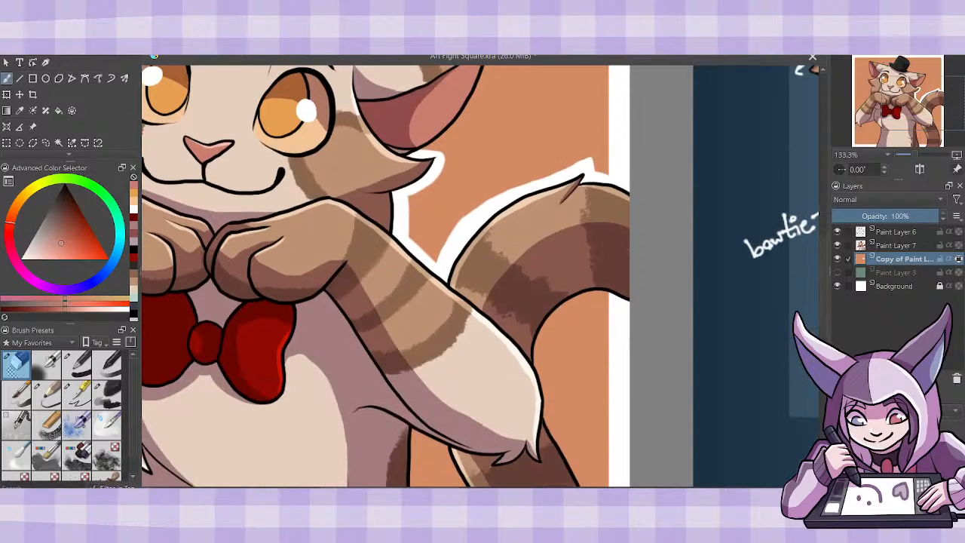
mouse_move(535, 374)
left_mouse_down()
mouse_move(537, 339)
mouse_move(575, 298)
mouse_move(625, 320)
left_mouse_up()
left_click_drag(827, 330, 823, 331)
scroll(704, 327, "down", 4)
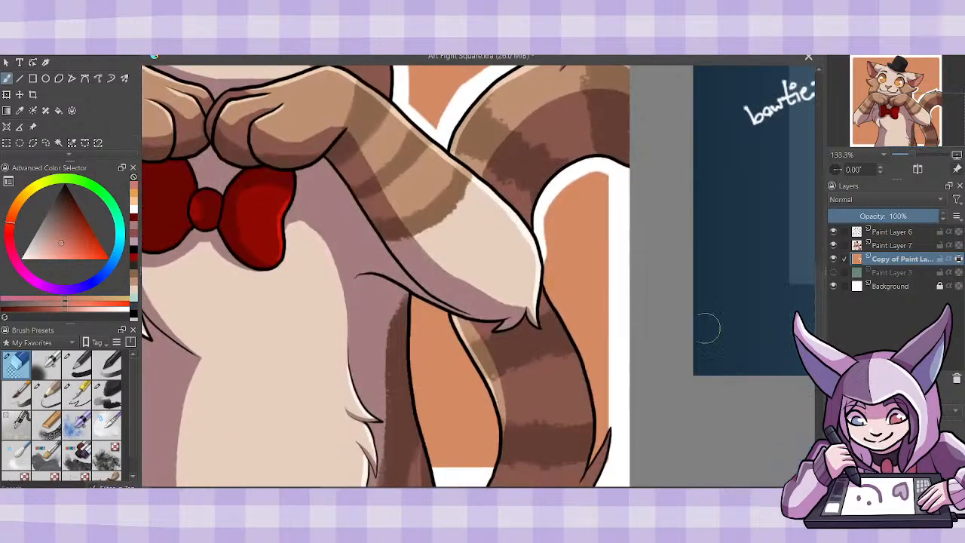
mouse_move(545, 260)
left_mouse_down()
mouse_move(541, 300)
mouse_move(573, 325)
mouse_move(545, 282)
mouse_move(588, 371)
mouse_move(601, 463)
left_mouse_up()
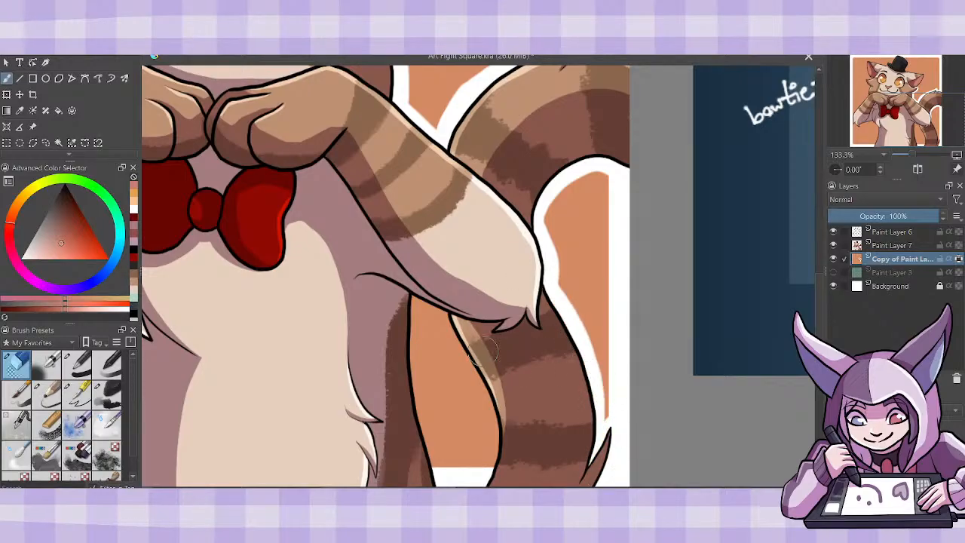
mouse_move(407, 290)
left_mouse_down()
mouse_move(460, 339)
mouse_move(490, 399)
mouse_move(496, 444)
left_mouse_up()
mouse_move(416, 309)
left_mouse_down()
mouse_move(413, 393)
mouse_move(437, 471)
left_mouse_up()
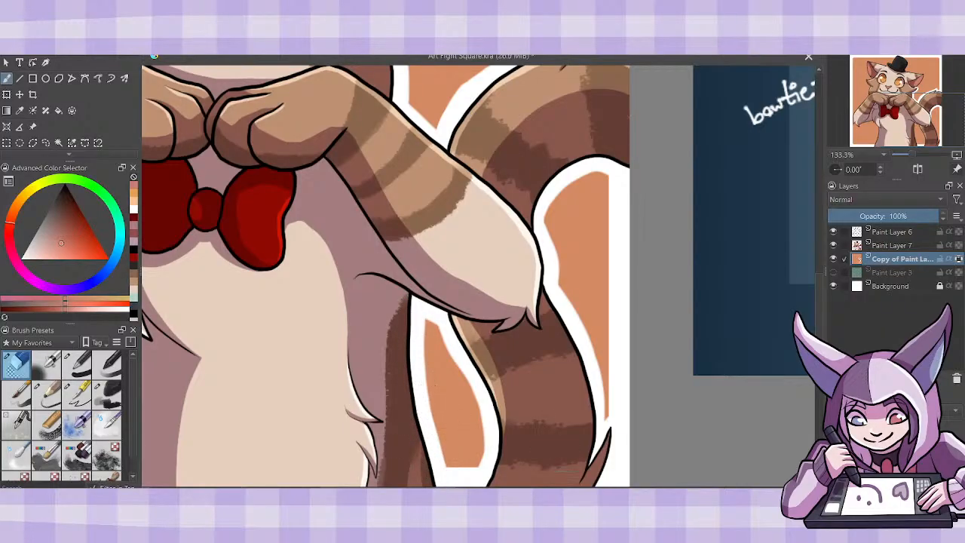
- Erase a white outline from the backdrop along the chest fur and the left side of the body
left_click_drag(427, 397, 670, 396)
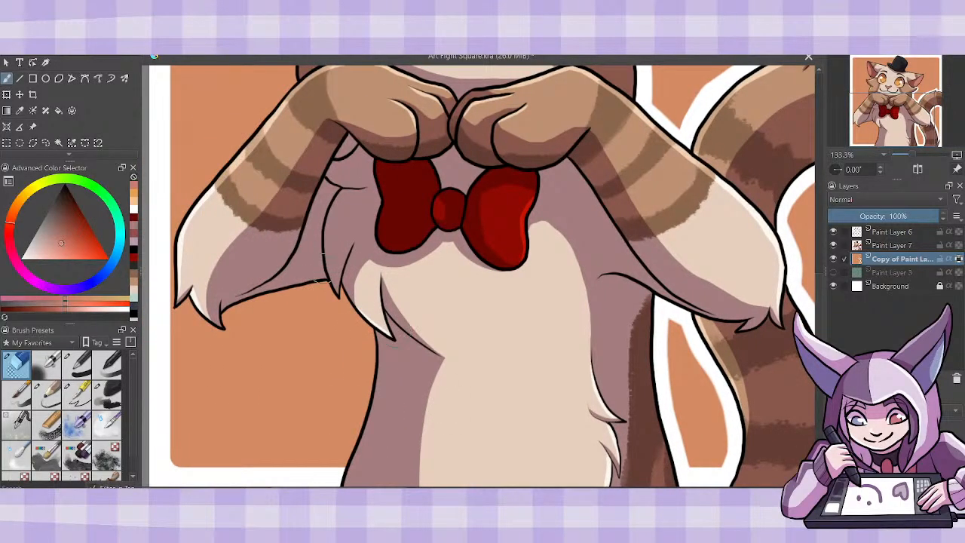
mouse_move(324, 280)
left_mouse_down()
mouse_move(345, 307)
mouse_move(329, 292)
mouse_move(342, 303)
mouse_move(335, 282)
mouse_move(329, 294)
mouse_move(343, 311)
mouse_move(352, 294)
mouse_move(361, 324)
mouse_move(380, 339)
mouse_move(367, 352)
mouse_move(374, 335)
mouse_move(361, 422)
mouse_move(334, 466)
left_mouse_up()
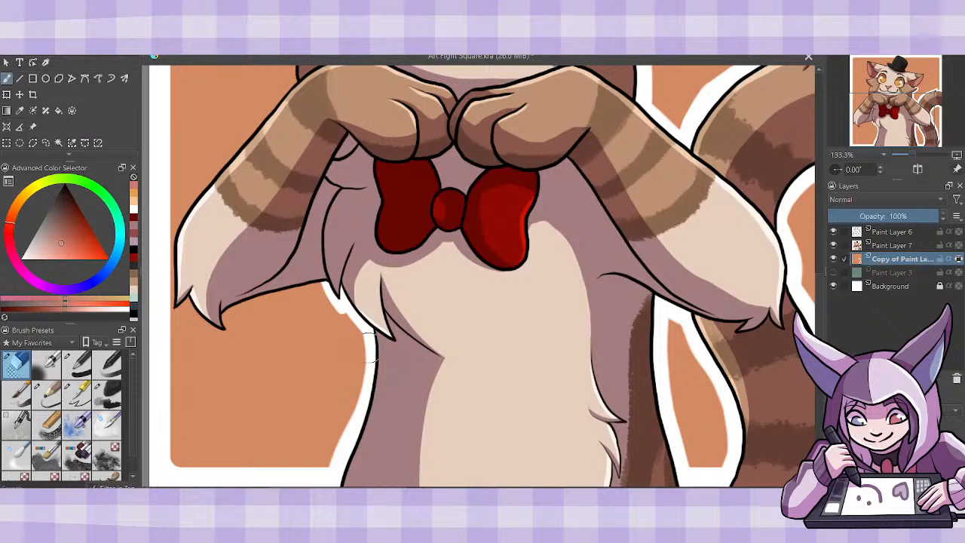
left_click_drag(360, 319, 364, 392)
left_click_drag(366, 345, 362, 398)
- Erase a white outline from the backdrop around the left elbow's fur tips and along the left arm, redoing the underside stroke
left_click_drag(376, 316, 478, 317)
left_click_drag(280, 300, 332, 333)
mouse_move(332, 310)
left_mouse_down()
mouse_move(329, 326)
mouse_move(352, 305)
mouse_move(445, 291)
mouse_move(436, 283)
left_mouse_up()
key("ctrl+z")
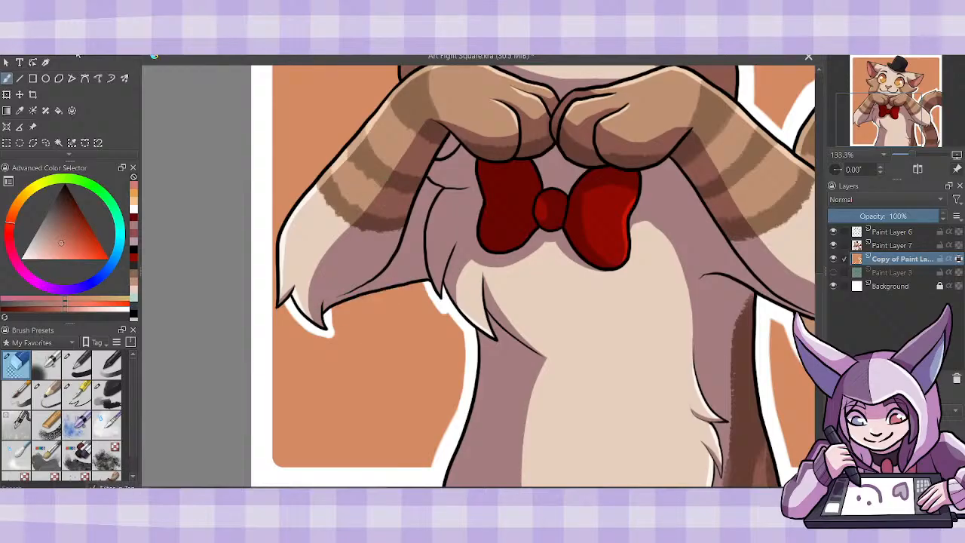
mouse_move(322, 313)
left_mouse_down()
mouse_move(349, 302)
mouse_move(423, 282)
mouse_move(443, 272)
left_mouse_up()
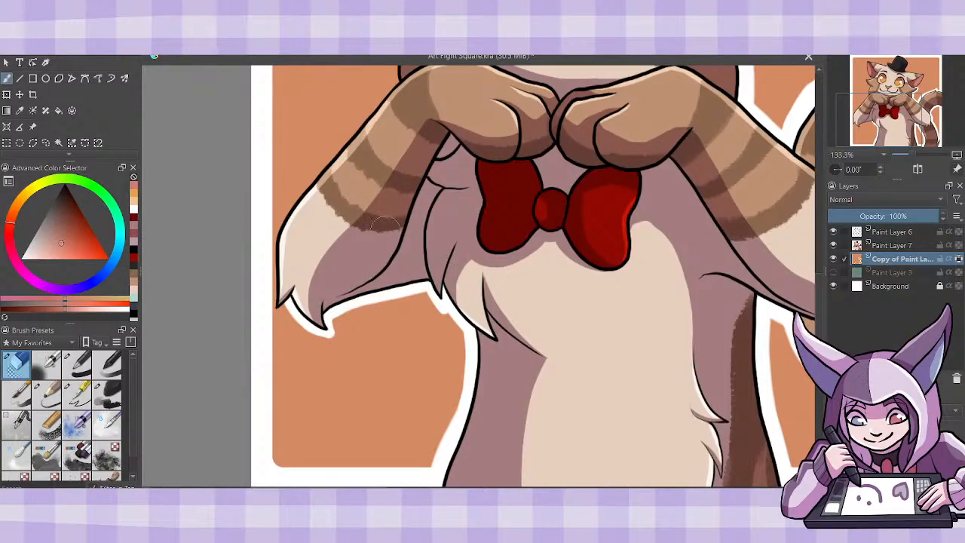
mouse_move(294, 303)
left_mouse_down()
mouse_move(278, 310)
mouse_move(272, 257)
mouse_move(293, 209)
mouse_move(407, 74)
mouse_move(330, 170)
left_mouse_up()
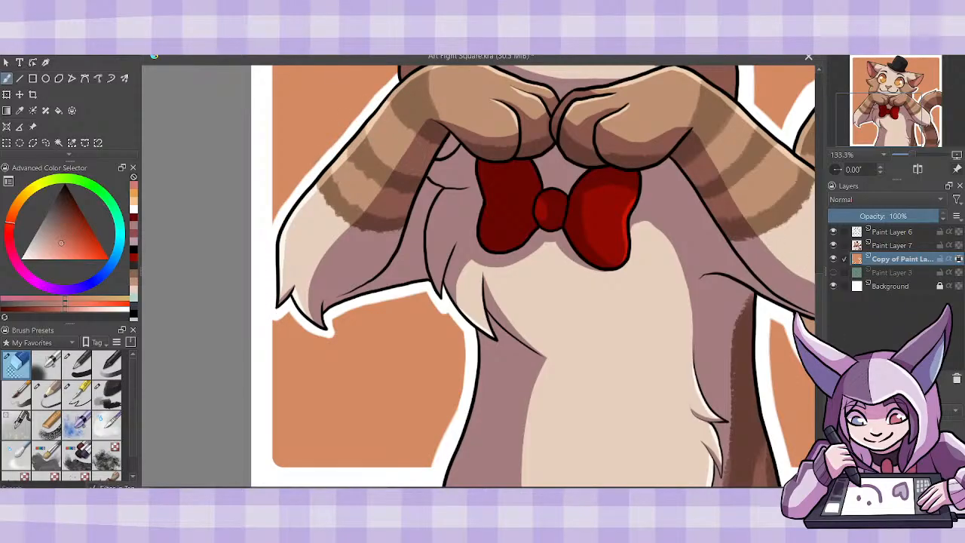
- Erase a white outline from the backdrop around the left cheek's fur tuft and down to the arm
scroll(644, 293, "up", 5)
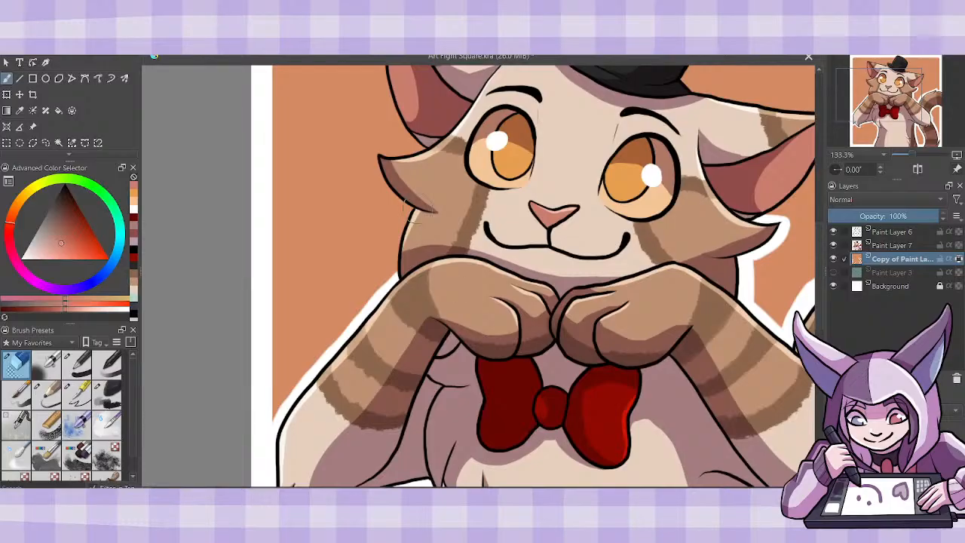
left_click_drag(413, 215, 386, 298)
mouse_move(375, 157)
left_mouse_down()
mouse_move(380, 188)
mouse_move(407, 212)
left_mouse_up()
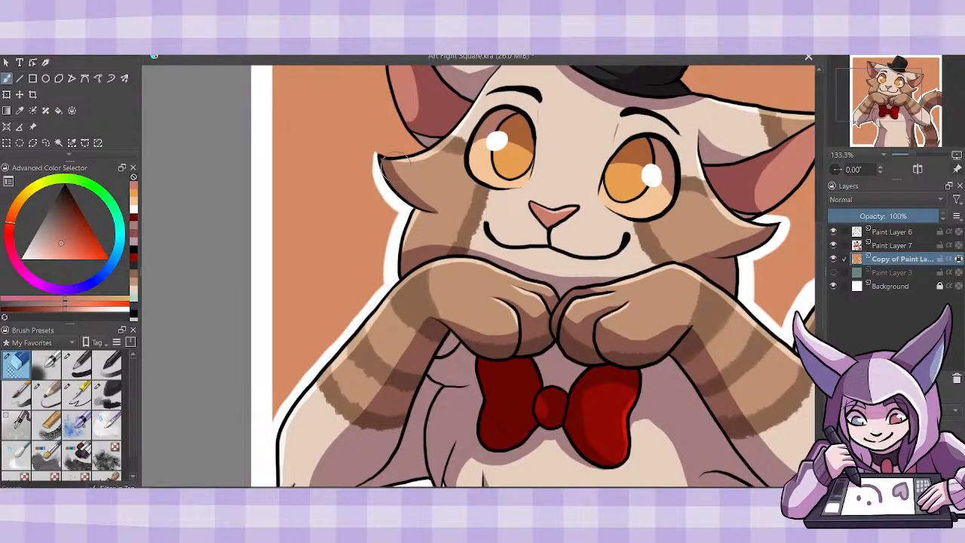
mouse_move(381, 181)
left_mouse_down()
mouse_move(423, 153)
mouse_move(426, 139)
mouse_move(394, 154)
mouse_move(425, 153)
mouse_move(374, 153)
mouse_move(404, 215)
left_mouse_up()
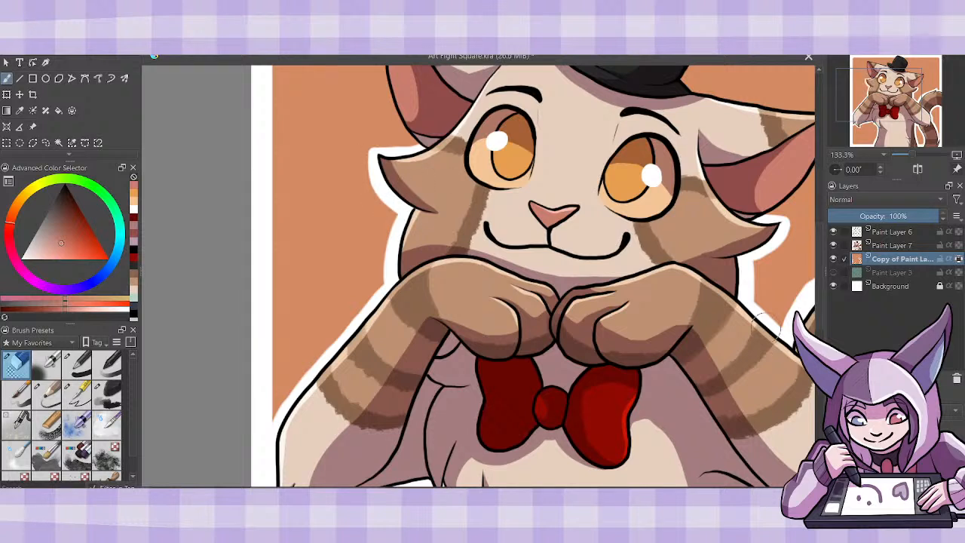
- Erase a white outline from the backdrop around the left ear, the top hat and the right ear
scroll(820, 305, "up", 3)
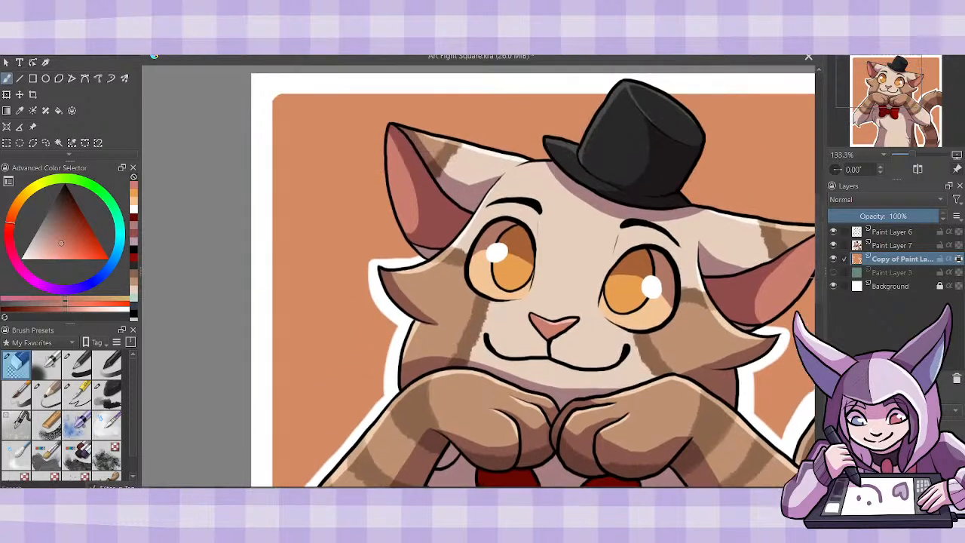
mouse_move(389, 130)
left_mouse_down()
mouse_move(383, 179)
mouse_move(429, 262)
mouse_move(389, 123)
mouse_move(398, 226)
mouse_move(429, 263)
mouse_move(376, 267)
mouse_move(380, 292)
mouse_move(374, 261)
mouse_move(416, 256)
left_mouse_up()
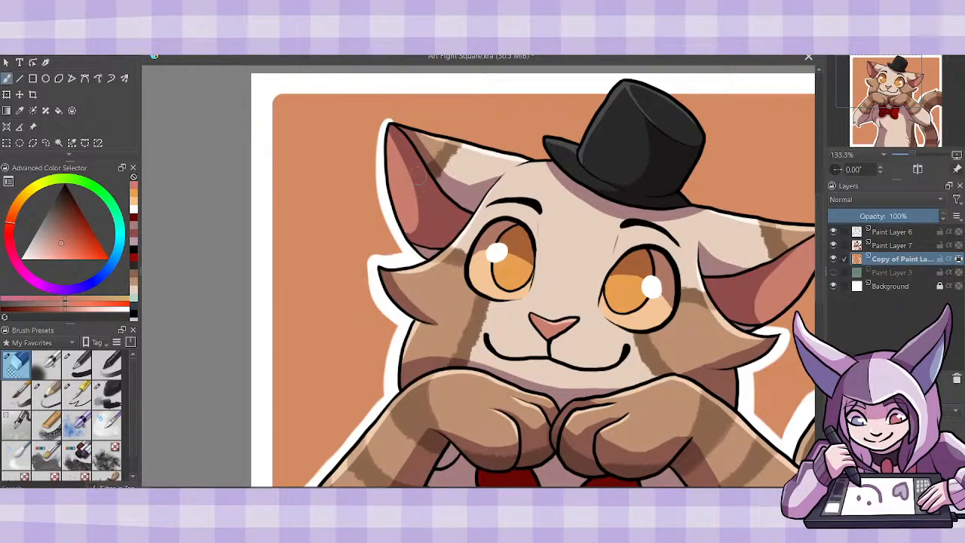
mouse_move(395, 123)
left_mouse_down()
mouse_move(543, 164)
mouse_move(558, 159)
mouse_move(549, 162)
mouse_move(540, 139)
mouse_move(552, 135)
mouse_move(590, 151)
mouse_move(579, 143)
mouse_move(601, 101)
left_mouse_up()
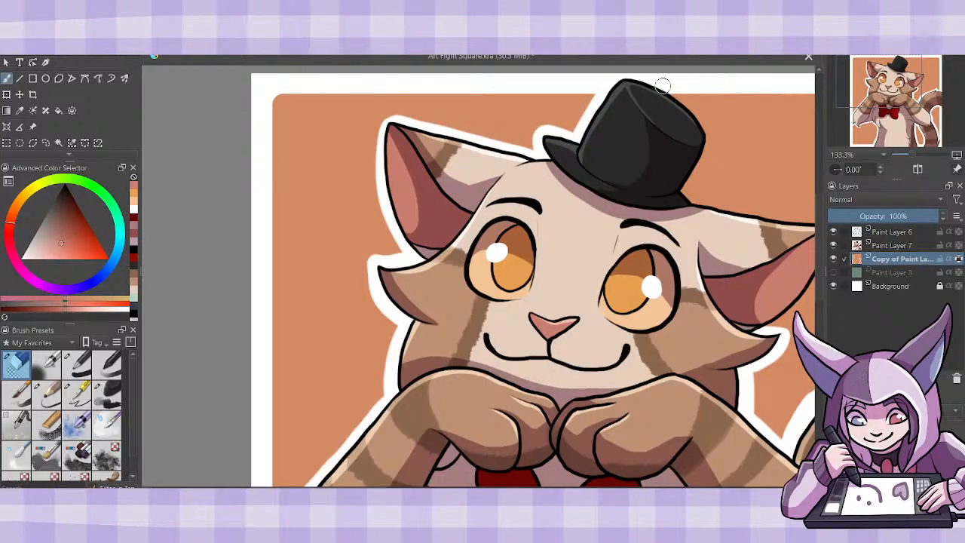
mouse_move(663, 83)
left_mouse_down()
mouse_move(707, 126)
mouse_move(718, 155)
mouse_move(683, 200)
left_mouse_up()
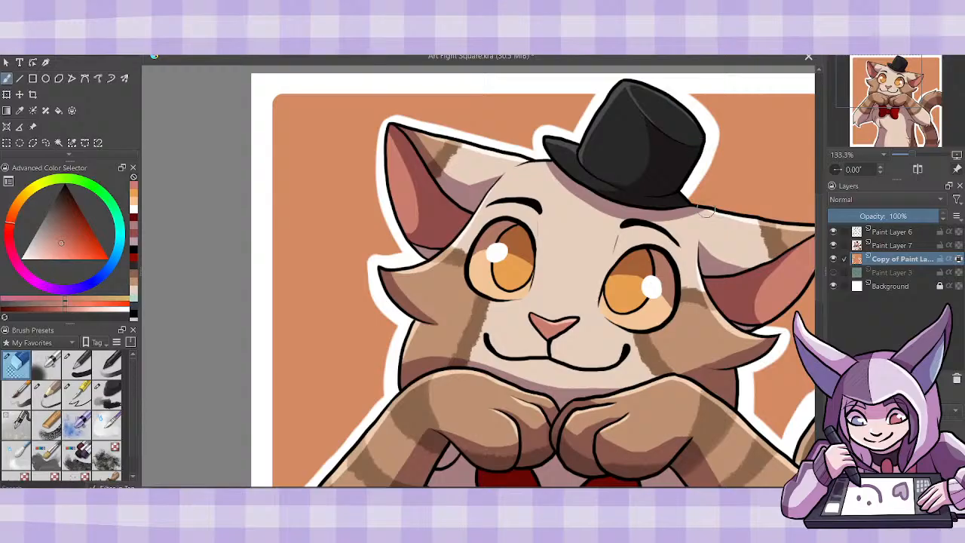
scroll(478, 276, "right", 5)
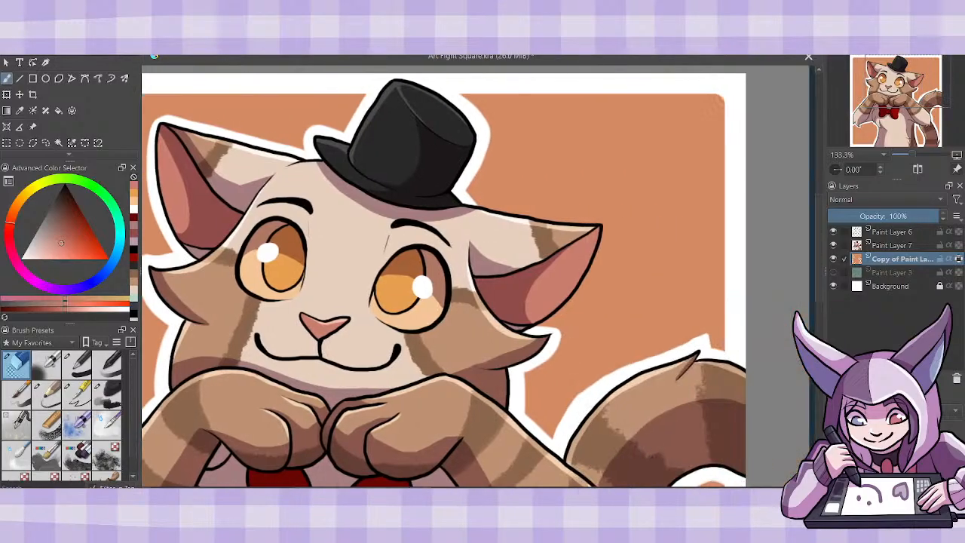
mouse_move(434, 198)
left_mouse_down()
mouse_move(573, 219)
mouse_move(569, 260)
mouse_move(574, 217)
mouse_move(568, 262)
mouse_move(509, 333)
left_mouse_up()
- Switch from the eraser to the painting brush and sample the backdrop's salmon orange as the active colour
left_click(76, 393)
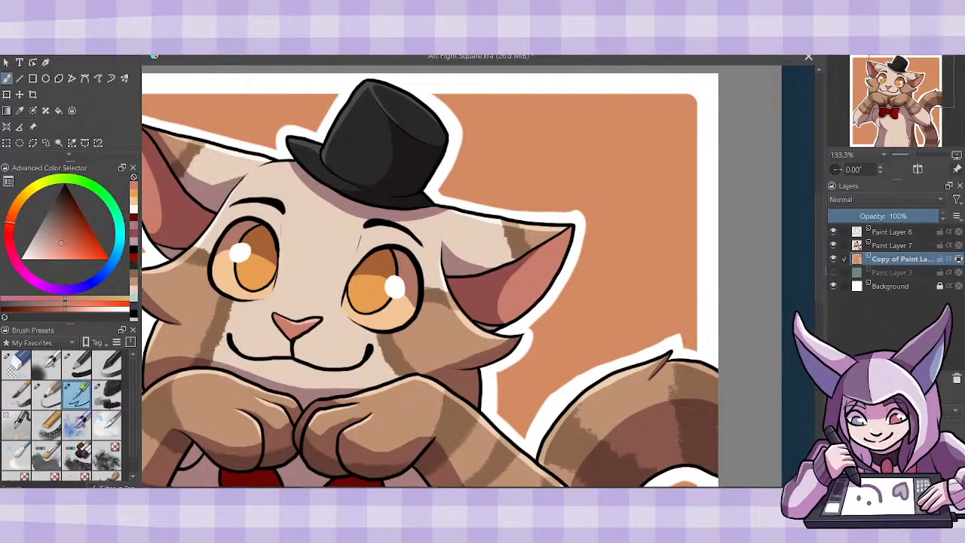
left_click(19, 110)
left_click(248, 115)
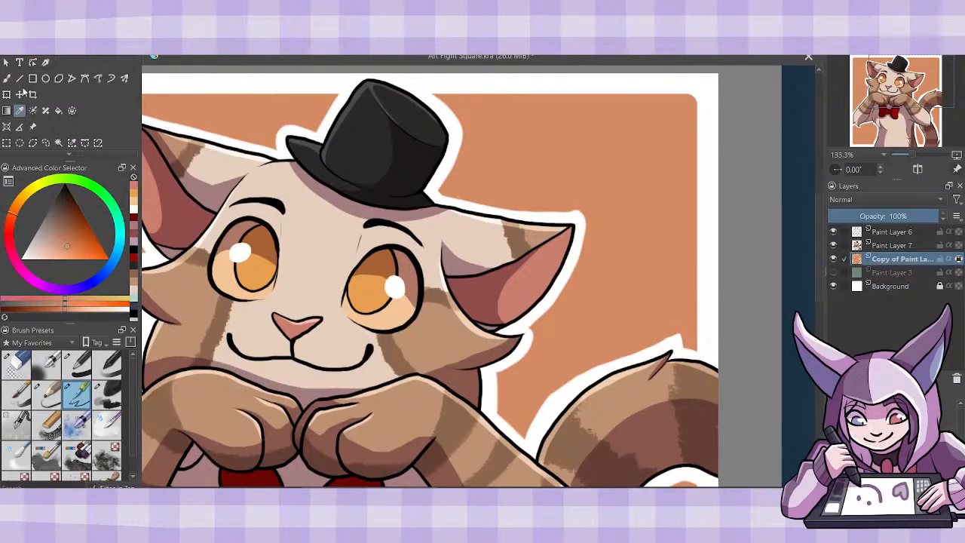
key("b")
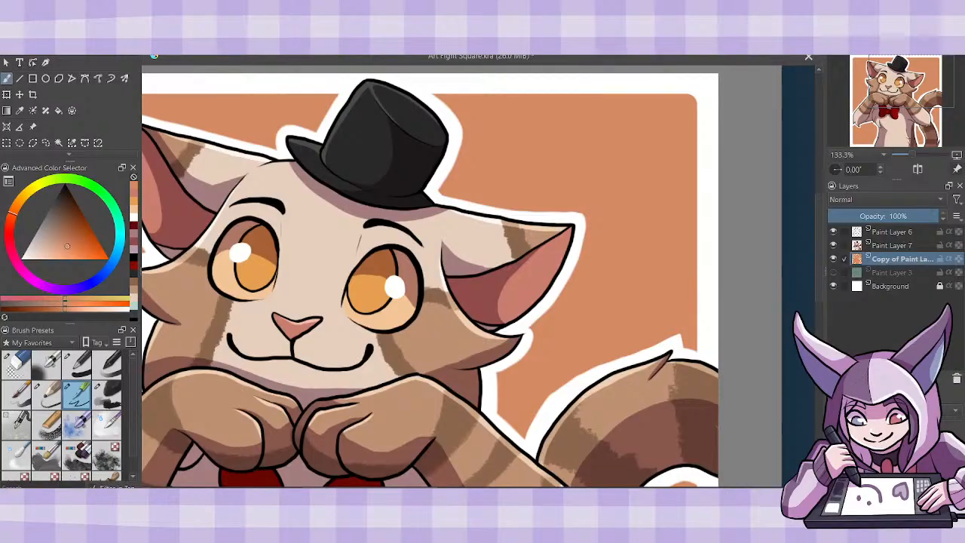
- Review the outlined character at full view and try to save the artwork as Art Fight Square.kra
key("ctrl+minus")
key("ctrl+minus")
key("ctrl+minus")
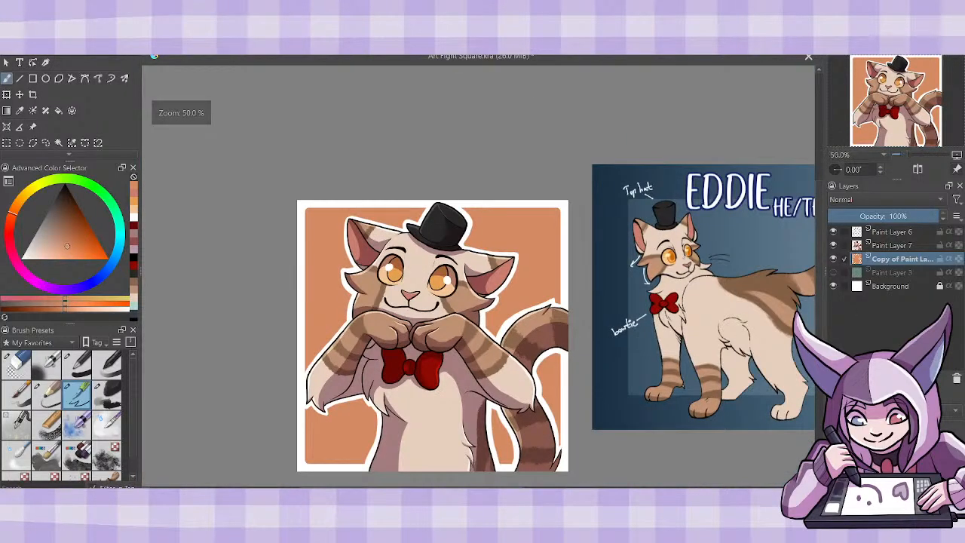
key("ctrl+plus")
scroll(819, 247, "down", 3)
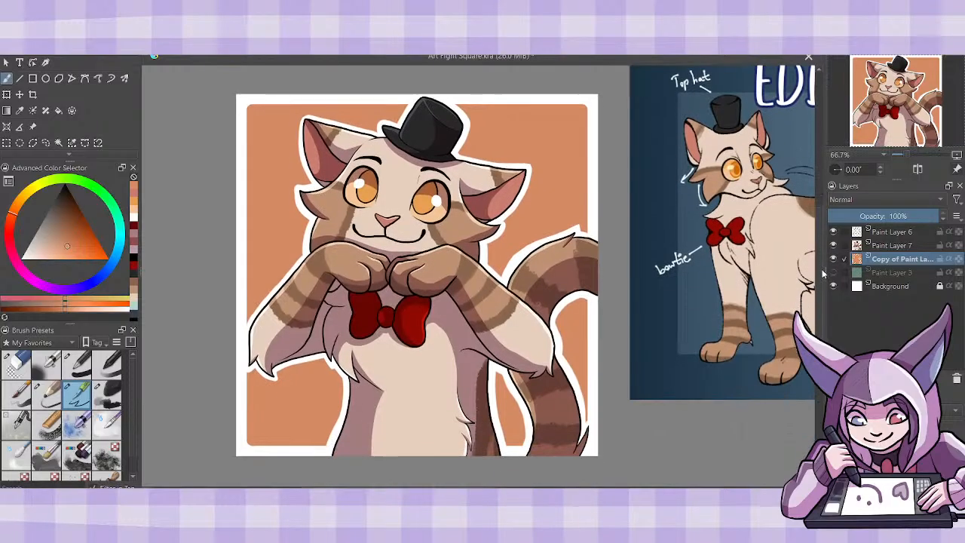
left_click(48, 54)
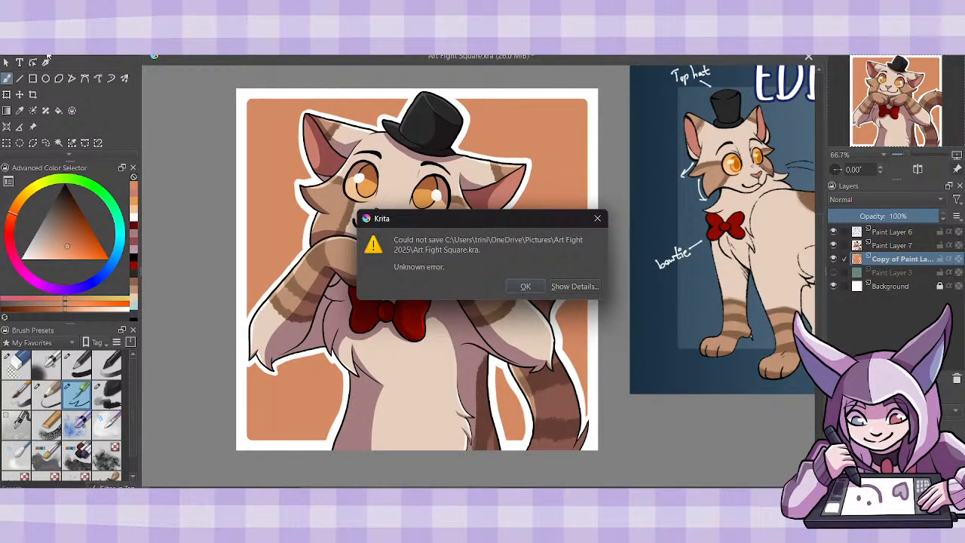
left_click(524, 286)
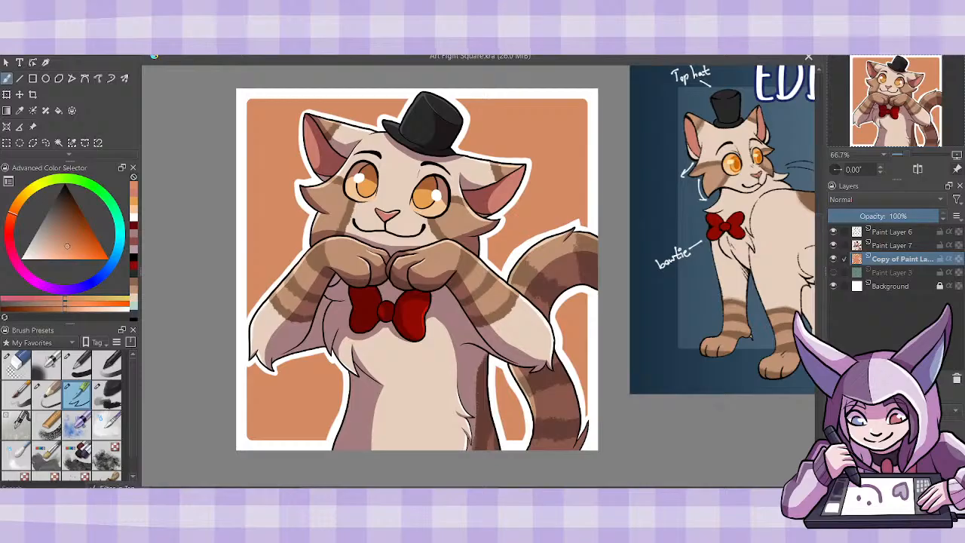